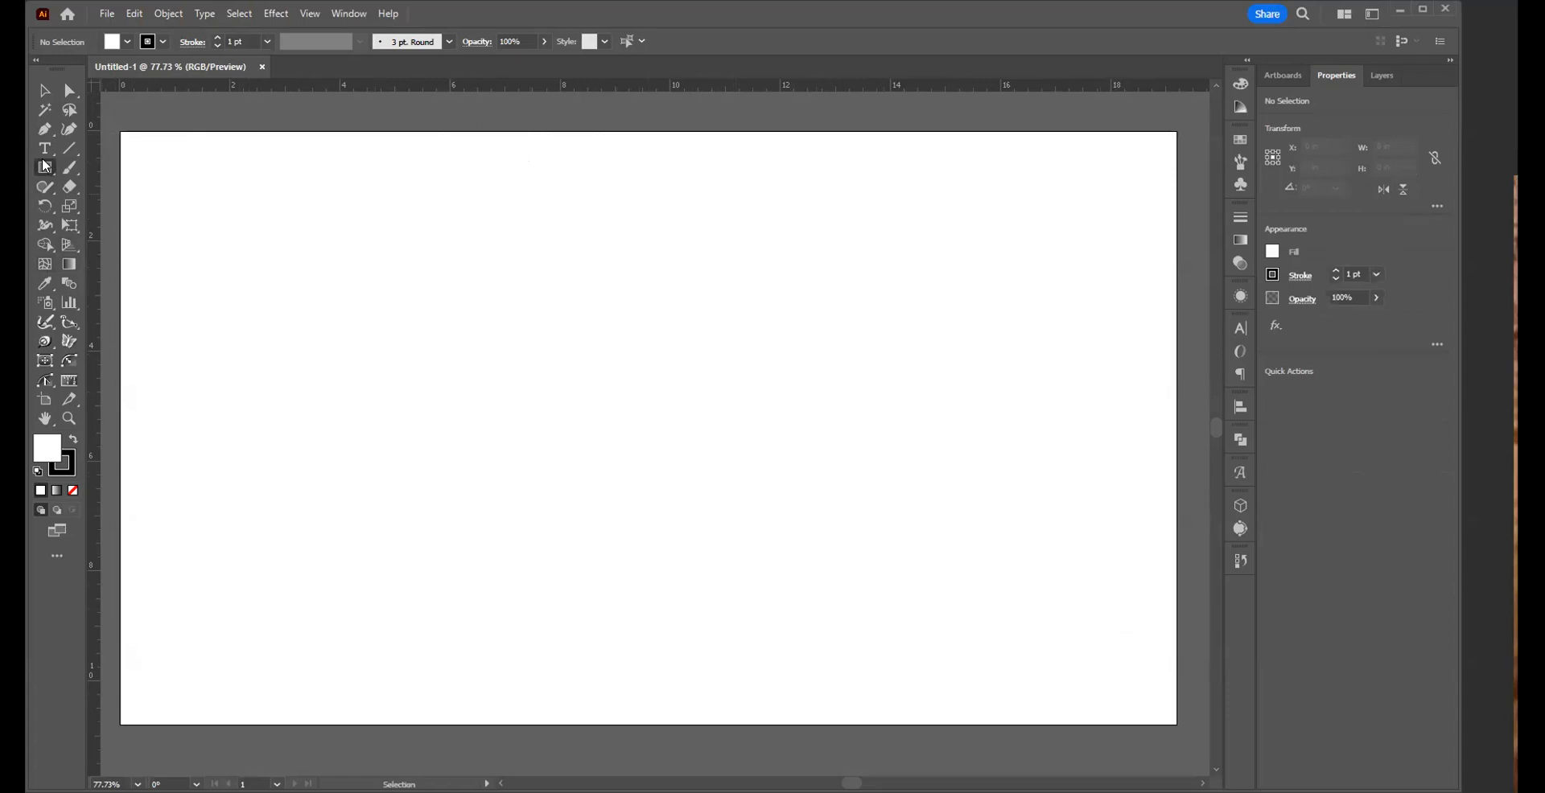
- Draw a circle about 0.91 in across near the artboard's centre and move it slightly down and to the left
click(45, 167)
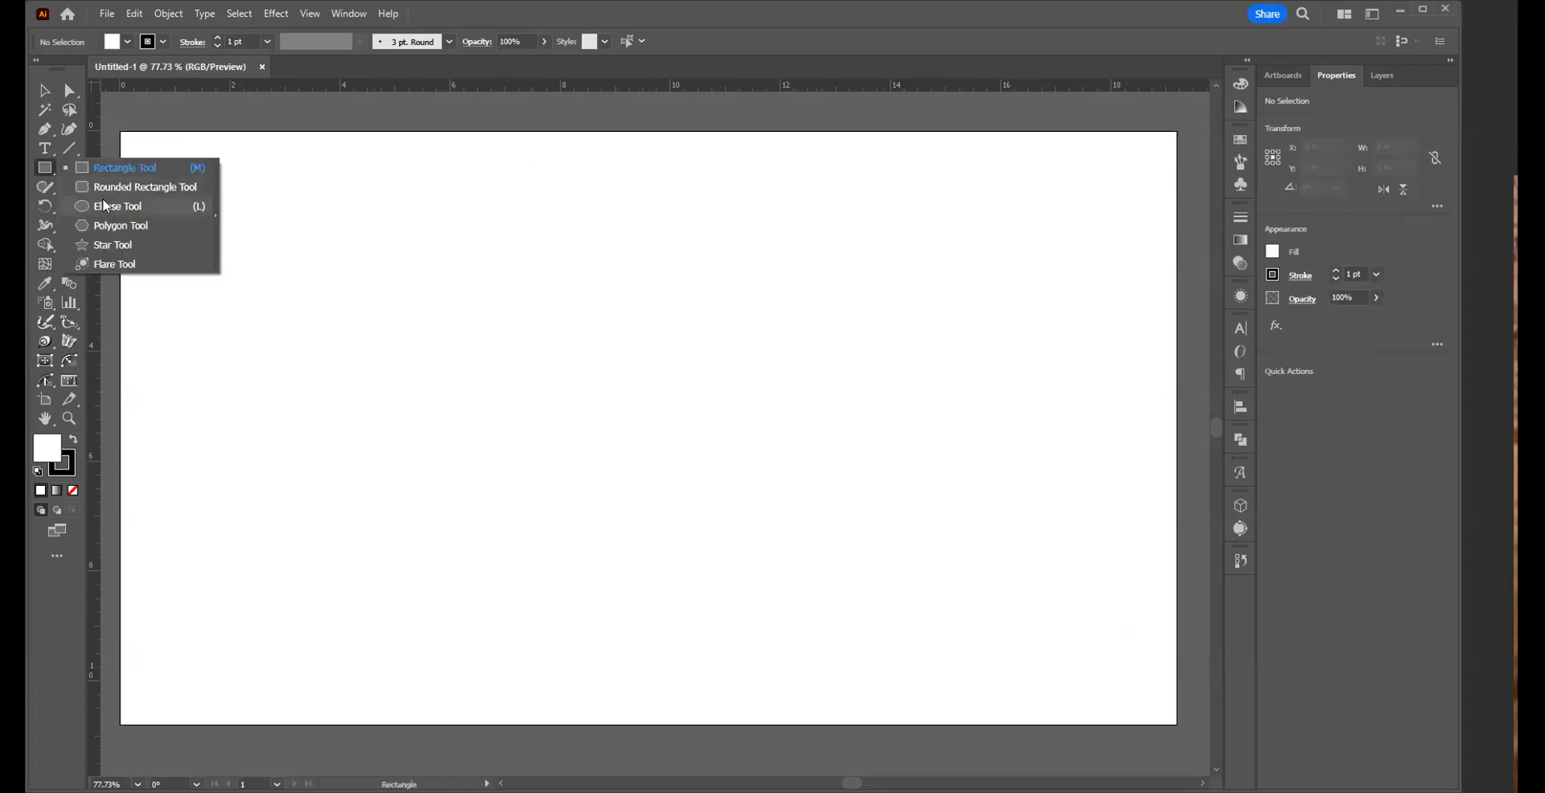
click(105, 206)
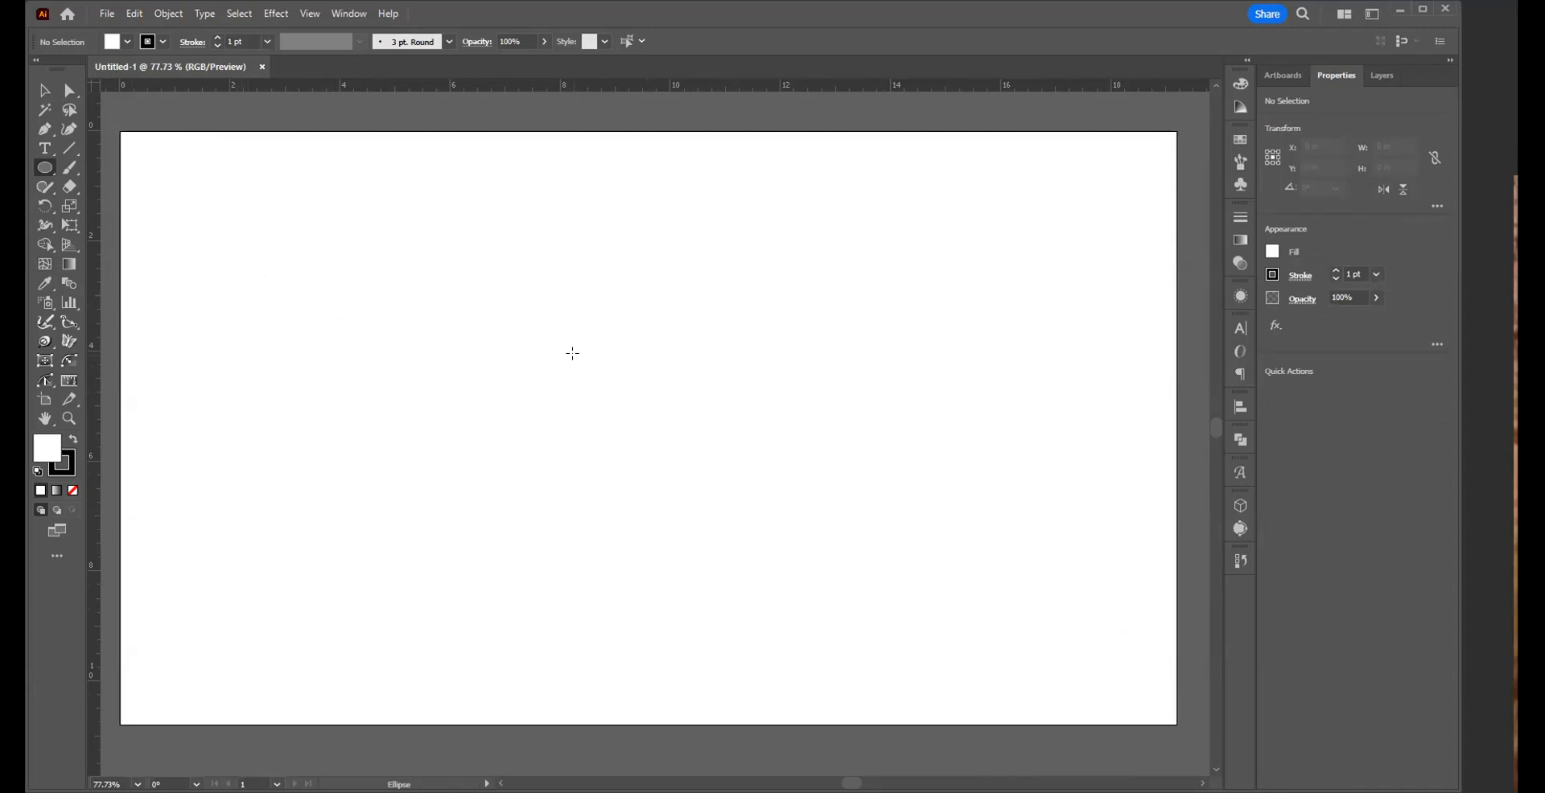
drag(572, 354, 579, 380)
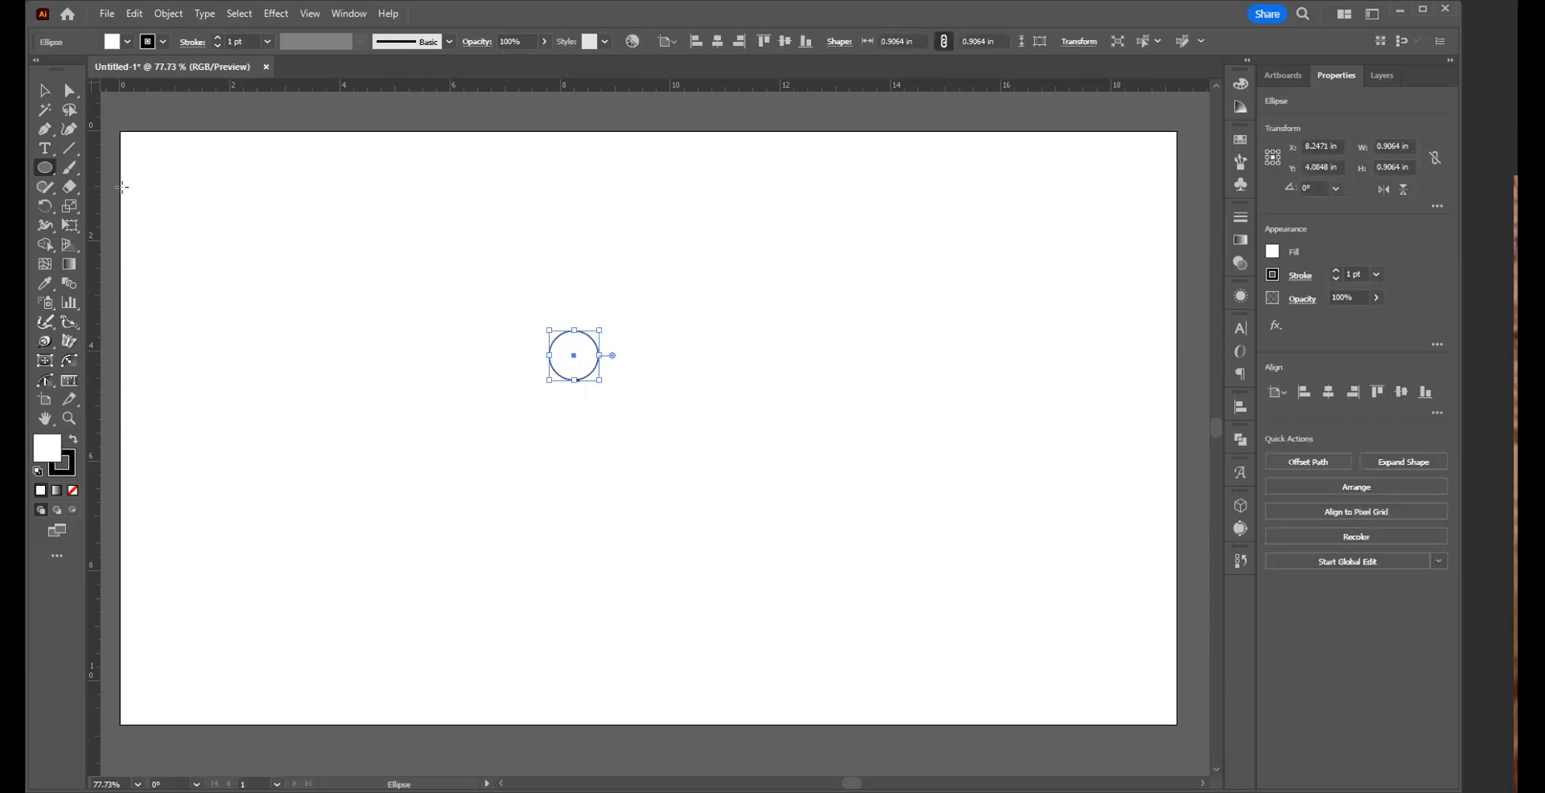
key(v)
click(565, 411)
drag(505, 292, 640, 413)
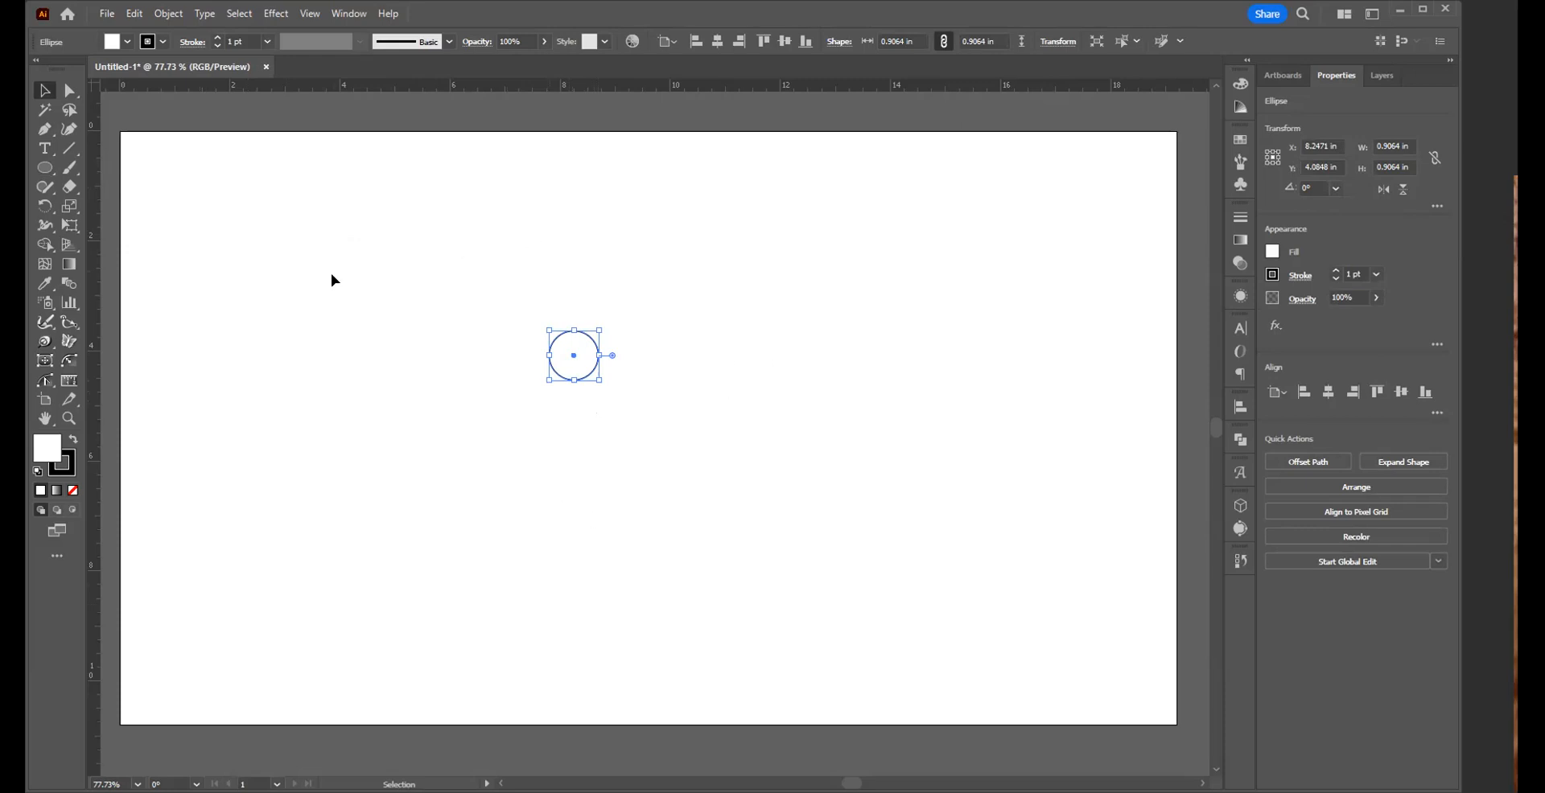
drag(573, 358, 541, 389)
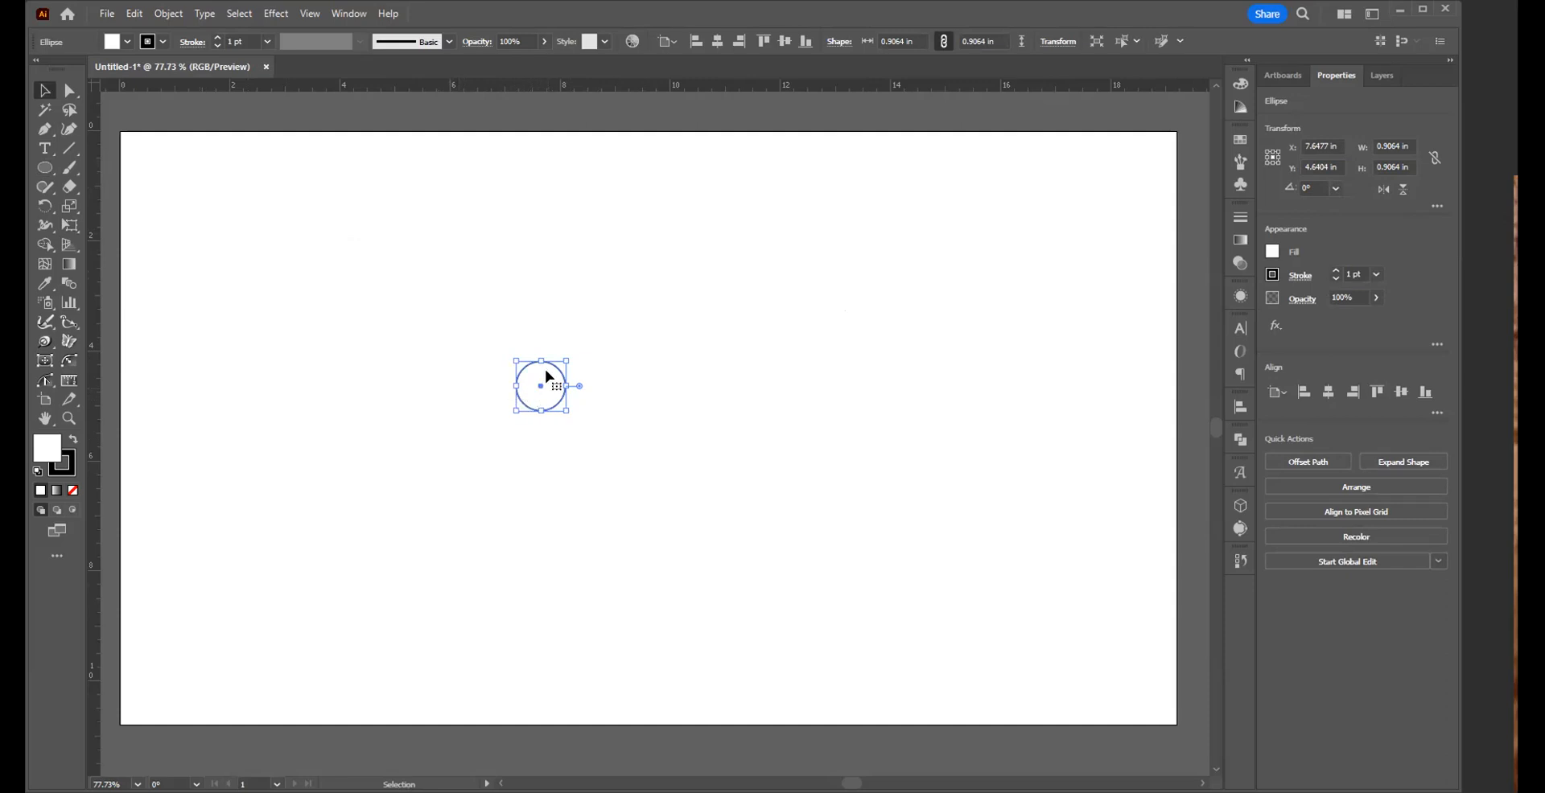
click(68, 343)
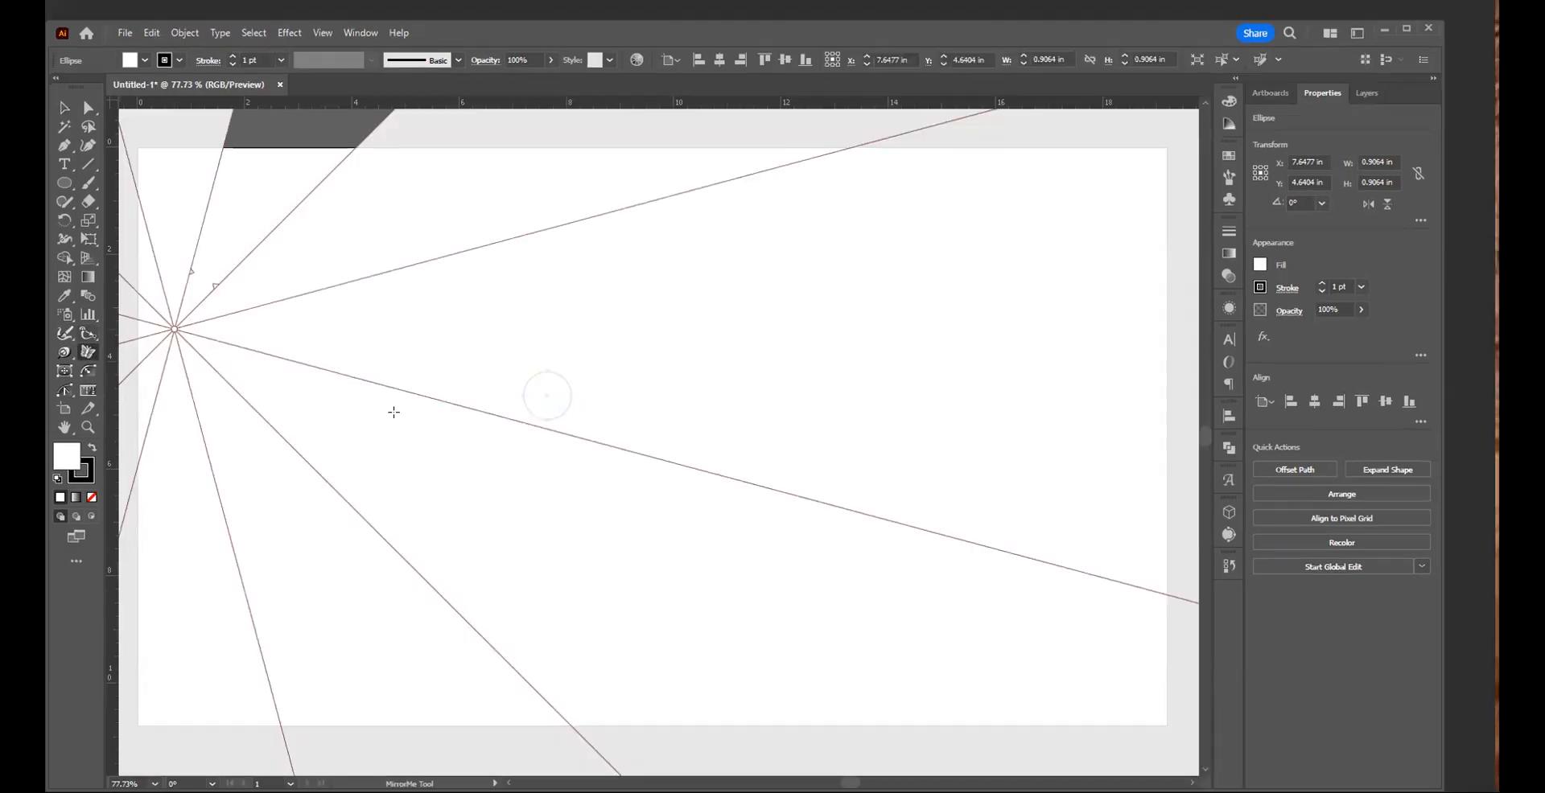
drag(394, 412, 589, 359)
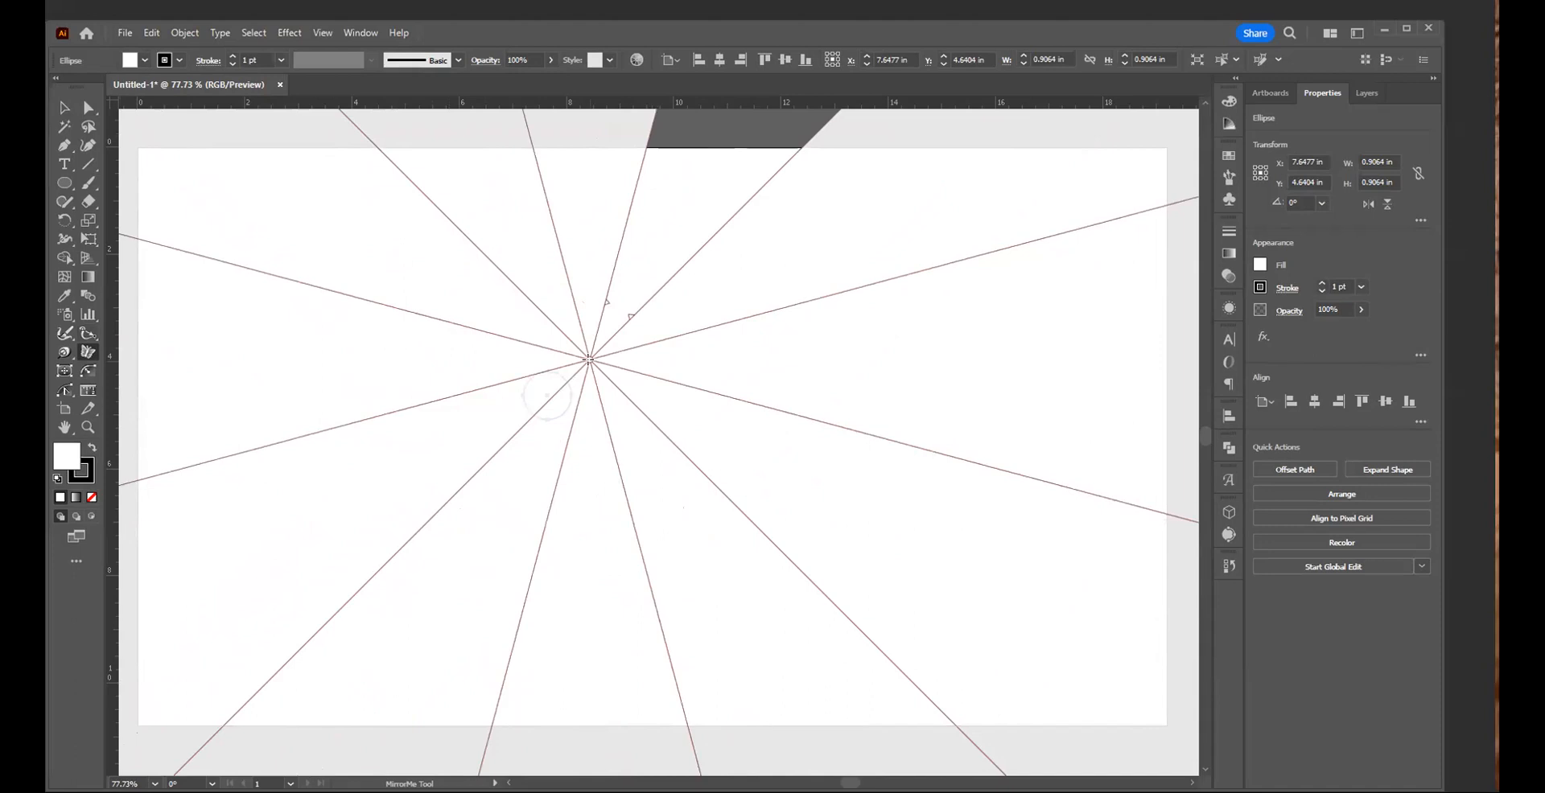
drag(588, 359, 566, 366)
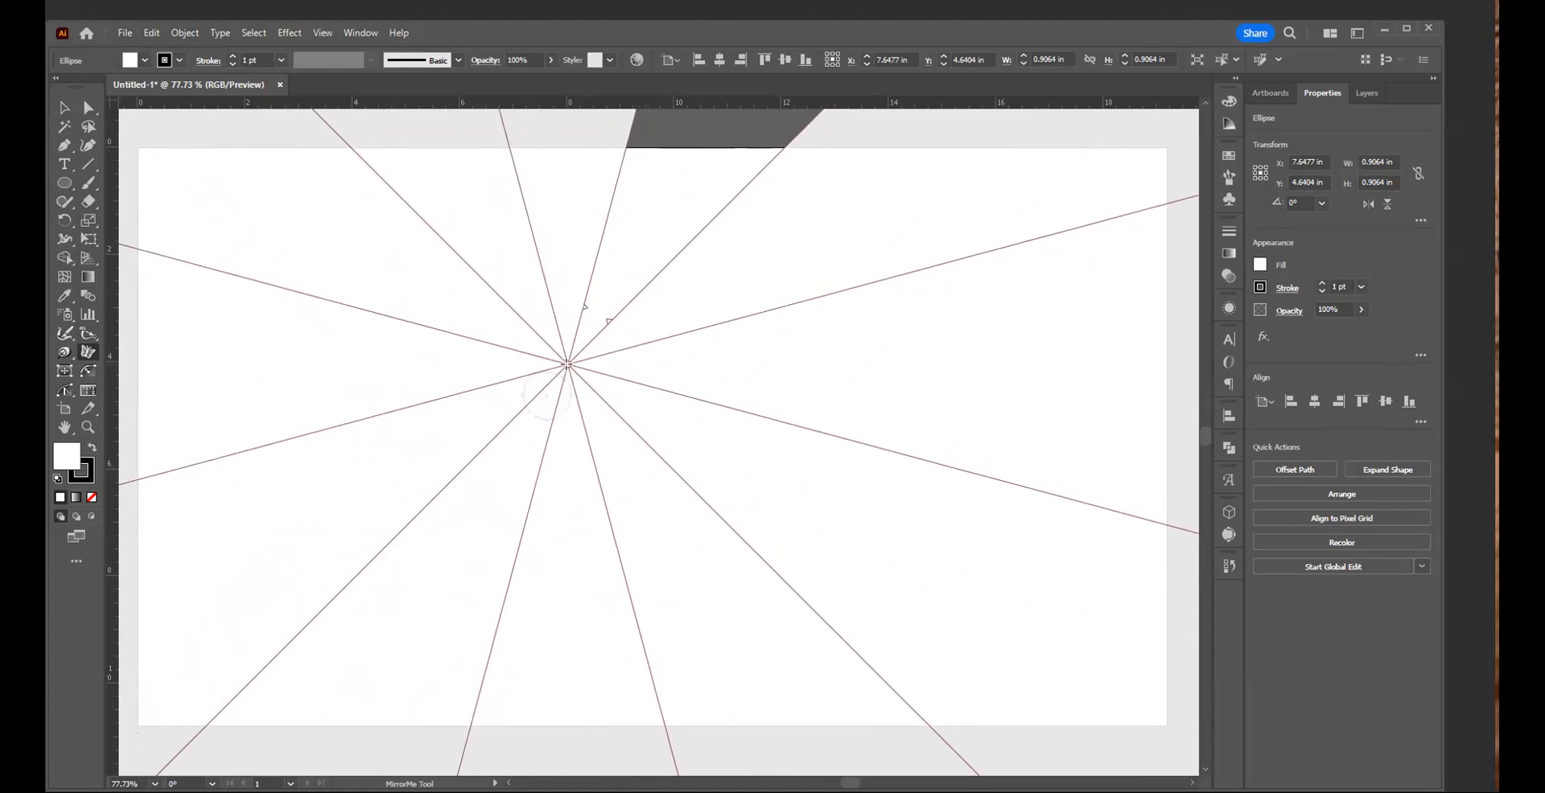
mouse_move(566, 366)
mouse_down()
mouse_move(507, 463)
mouse_move(525, 417)
mouse_move(665, 338)
mouse_move(458, 370)
mouse_move(458, 442)
mouse_move(392, 366)
mouse_up()
right_click(392, 362)
click(333, 387)
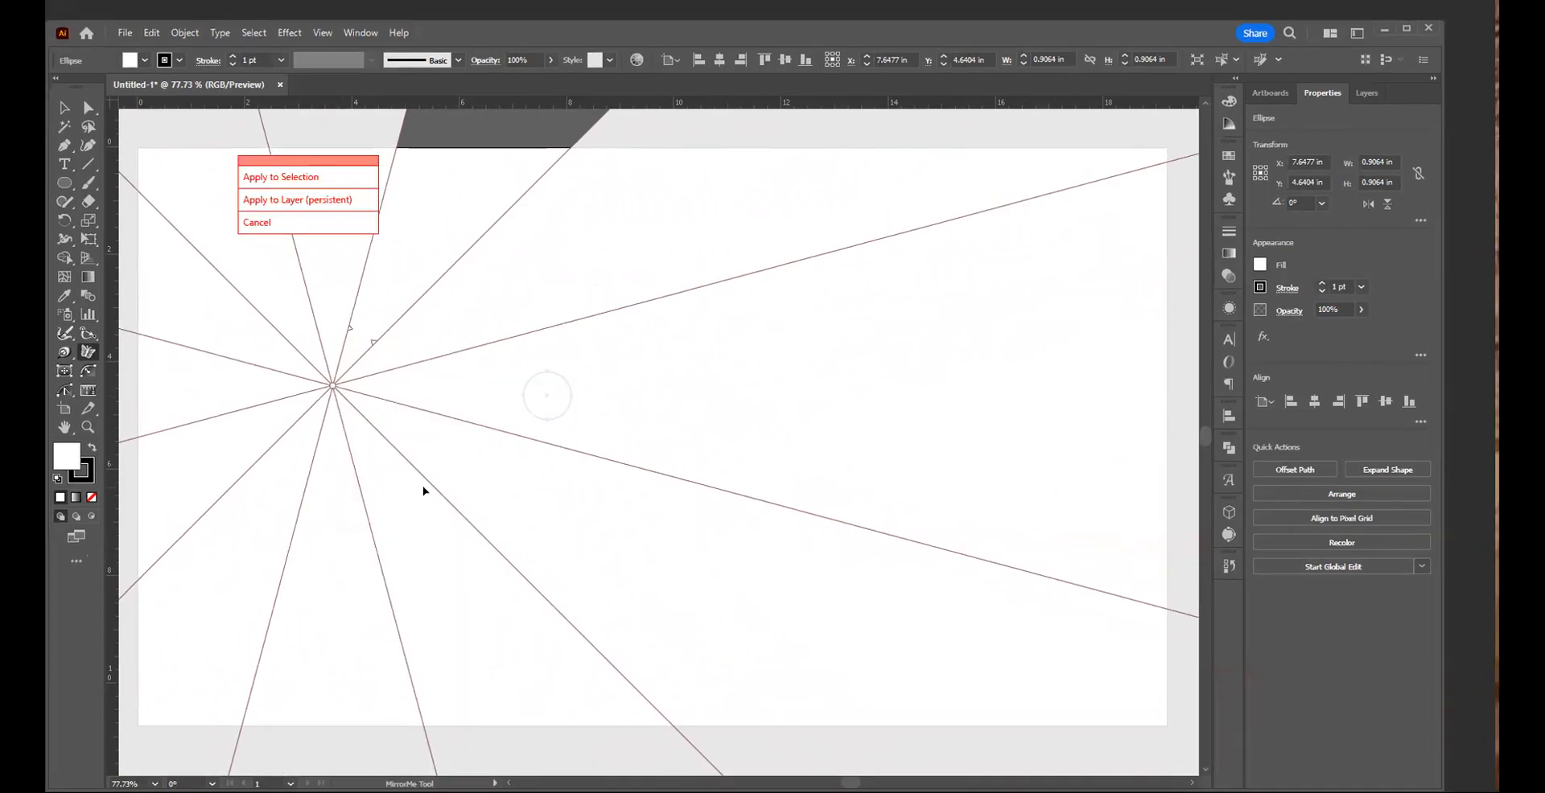
click(265, 222)
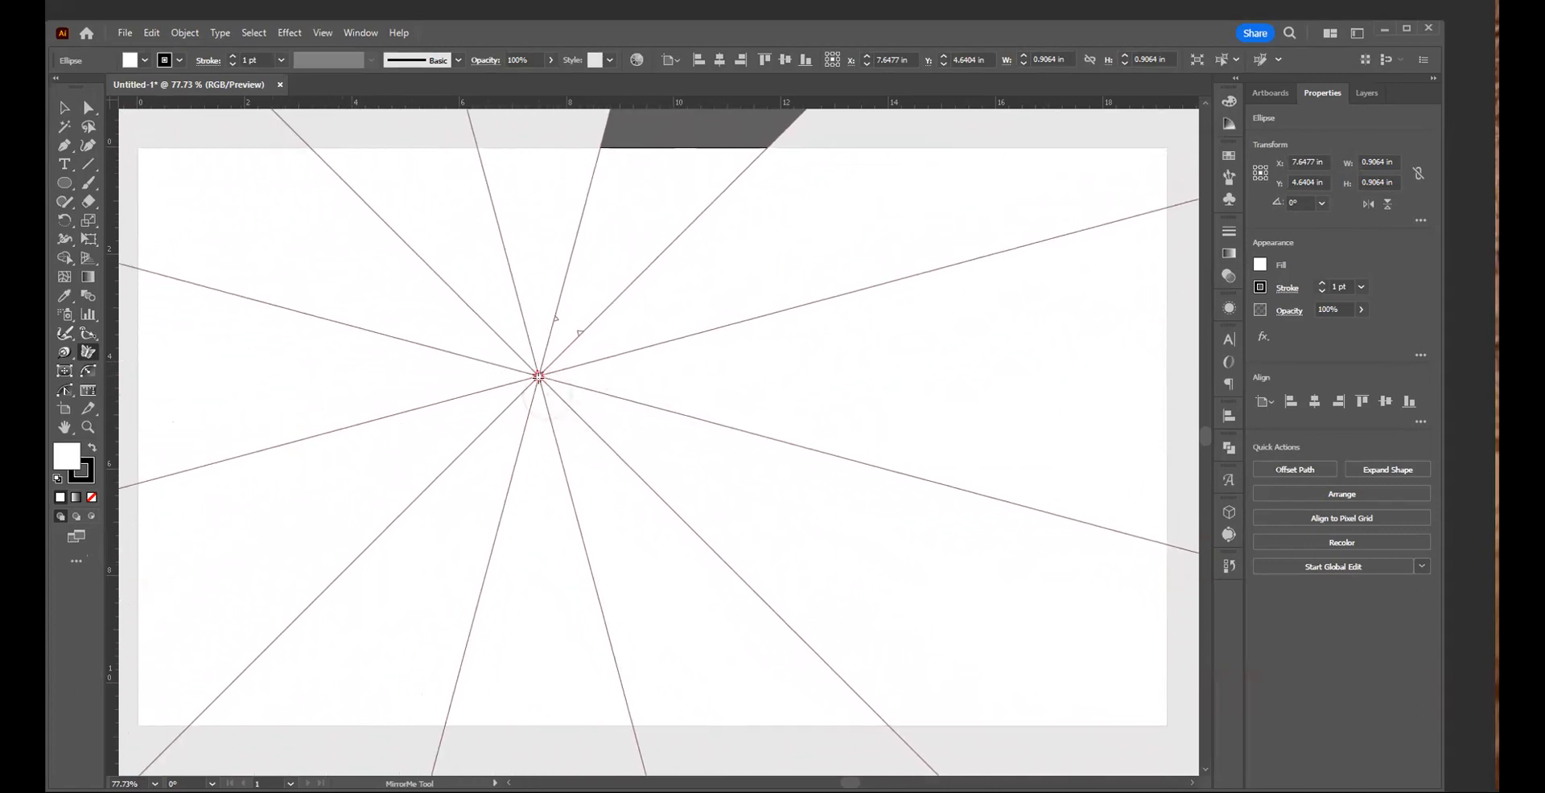
click(56, 106)
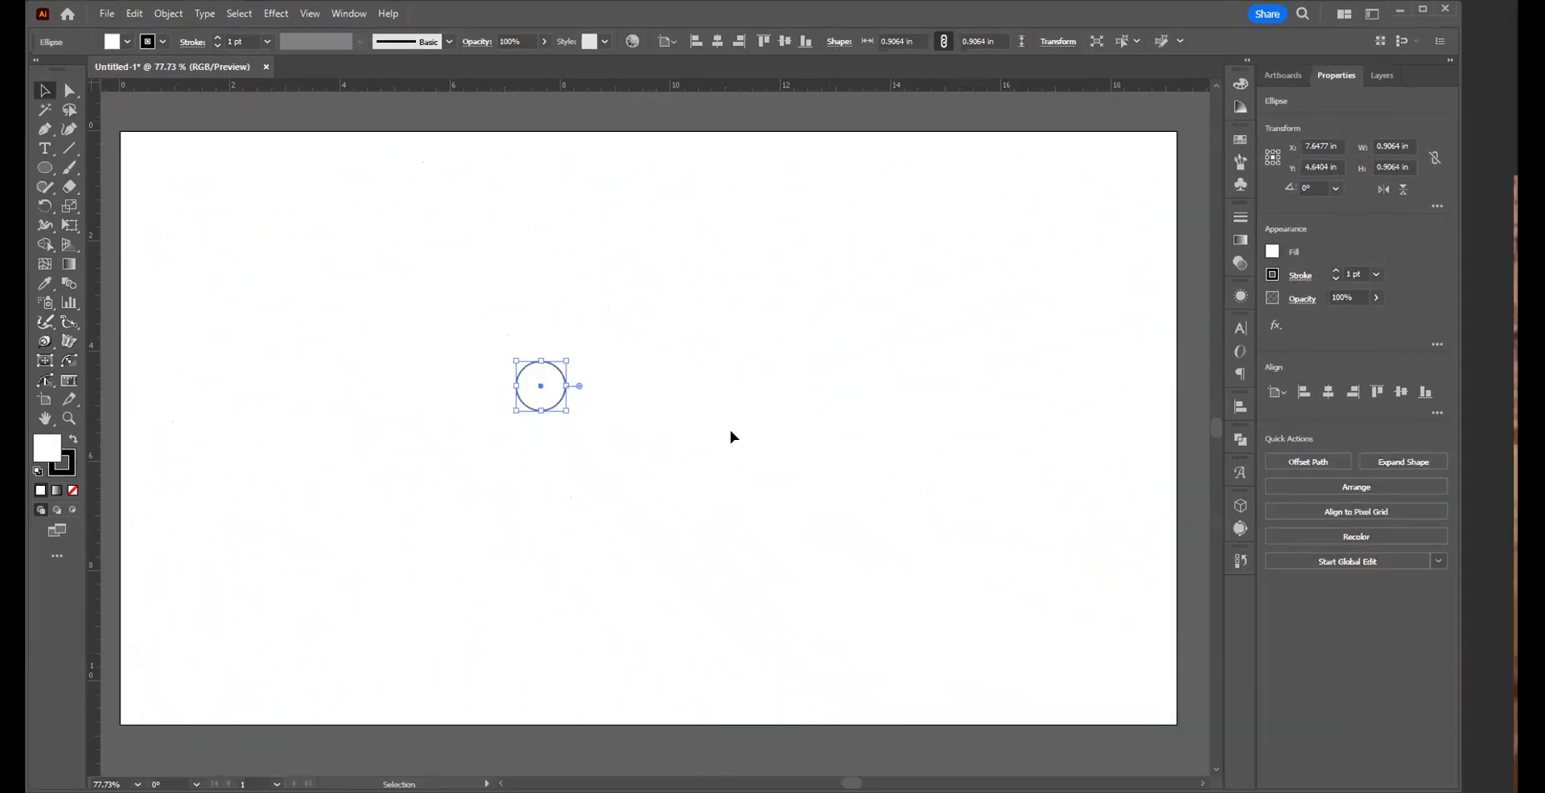
click(621, 586)
drag(482, 312, 631, 515)
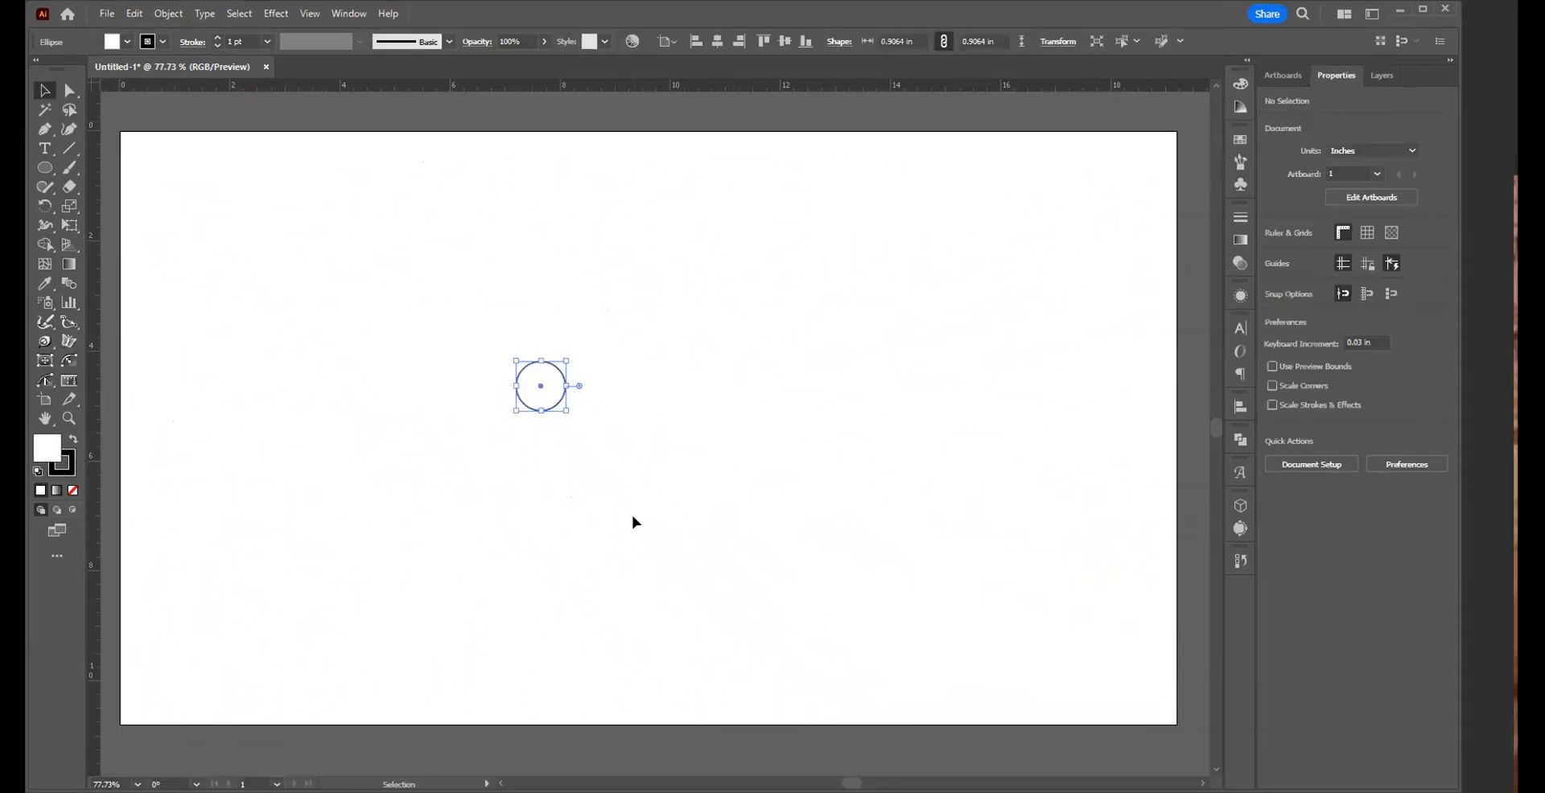
click(610, 443)
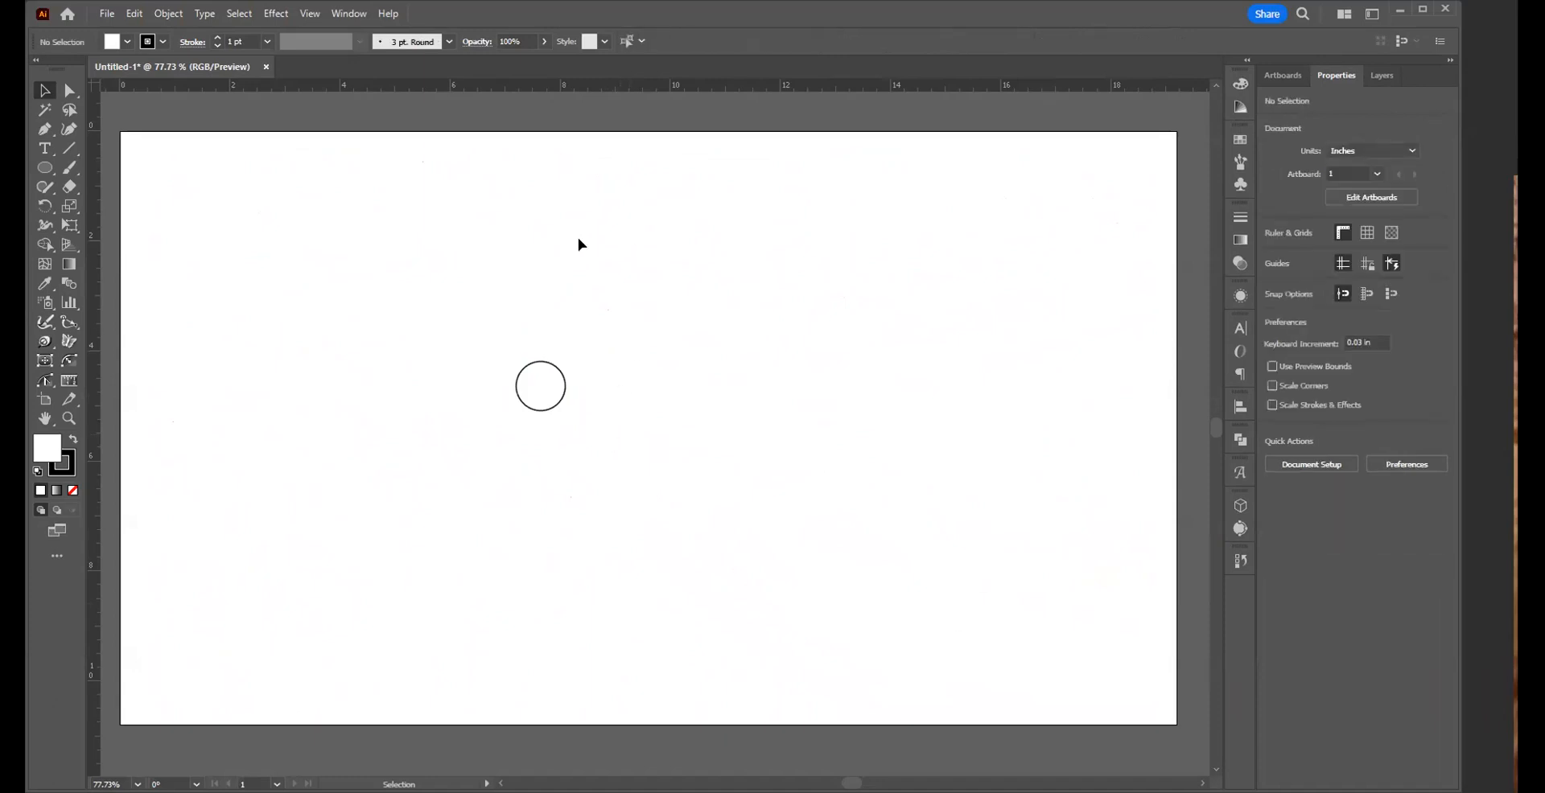
drag(516, 336, 555, 445)
click(161, 228)
- Draw a narrow vertical rectangle about 0.25 in wide and 1.99 in tall just above the circle
click(39, 166)
drag(39, 167, 98, 173)
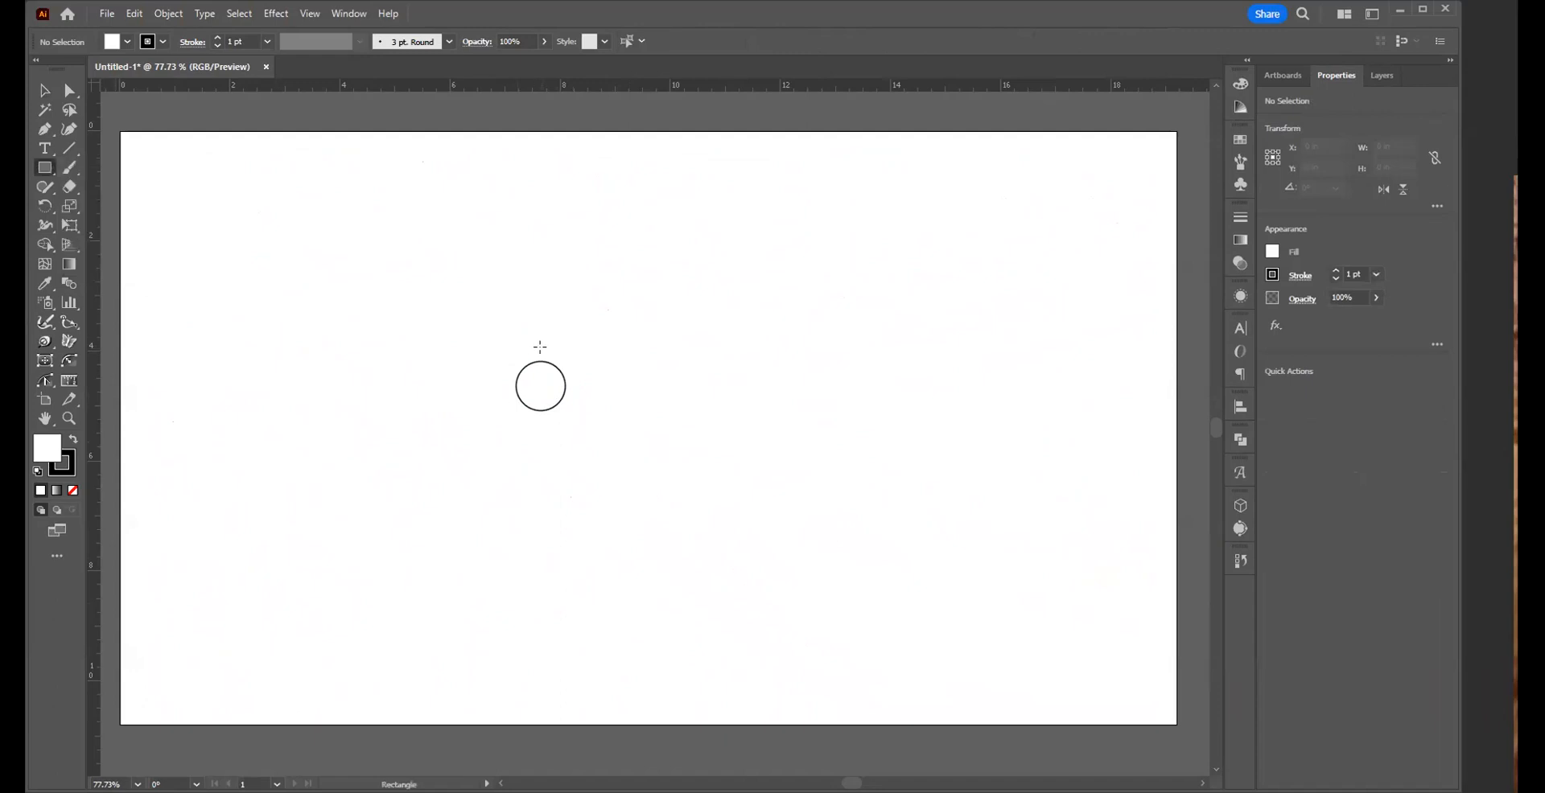
drag(540, 347, 552, 235)
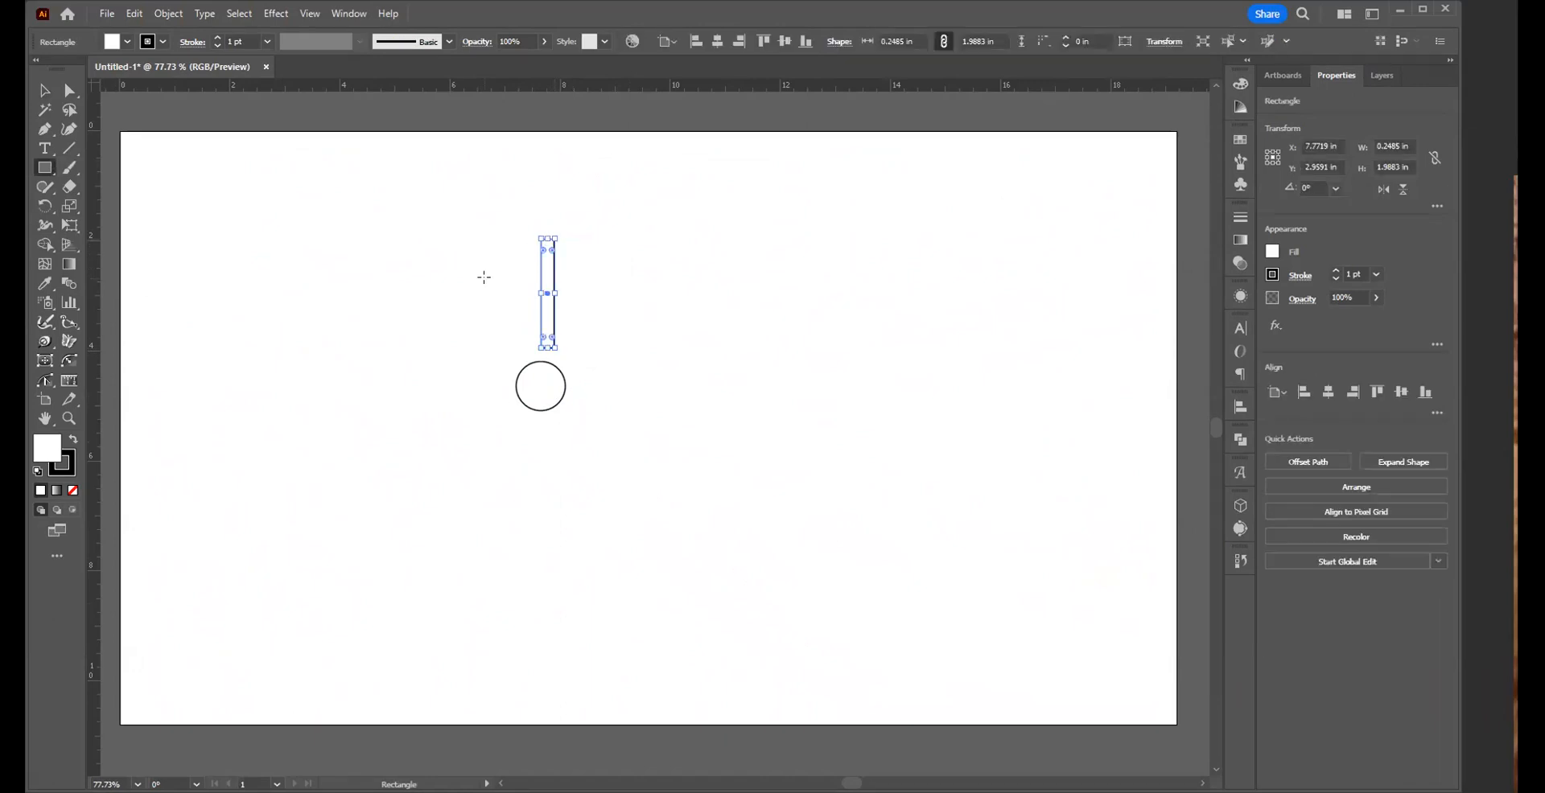
- Taper the rectangle by moving its two upper corner points outward horizontally, about 0.25 in each
key(a)
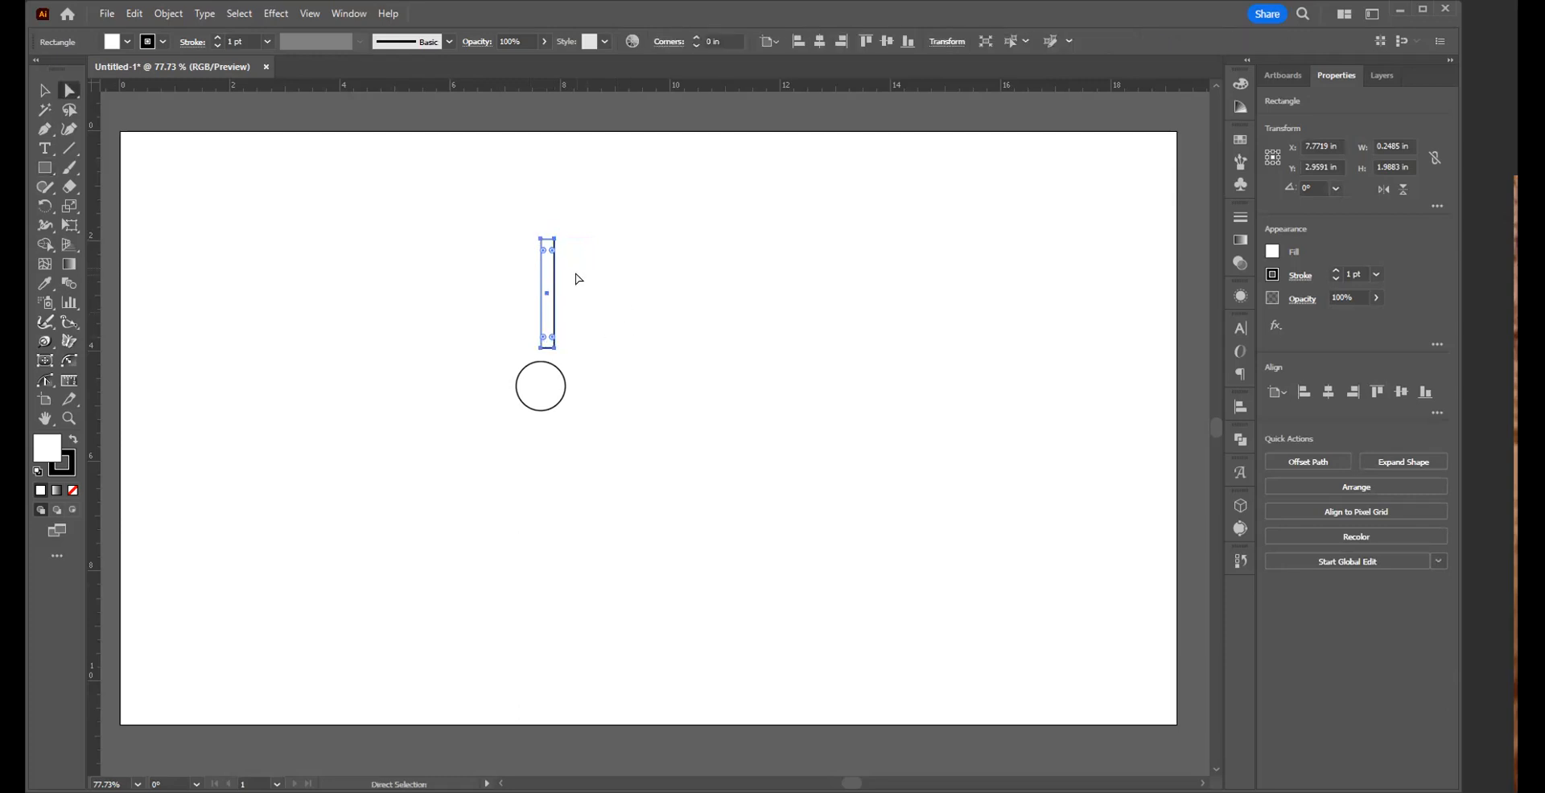
click(576, 275)
click(541, 240)
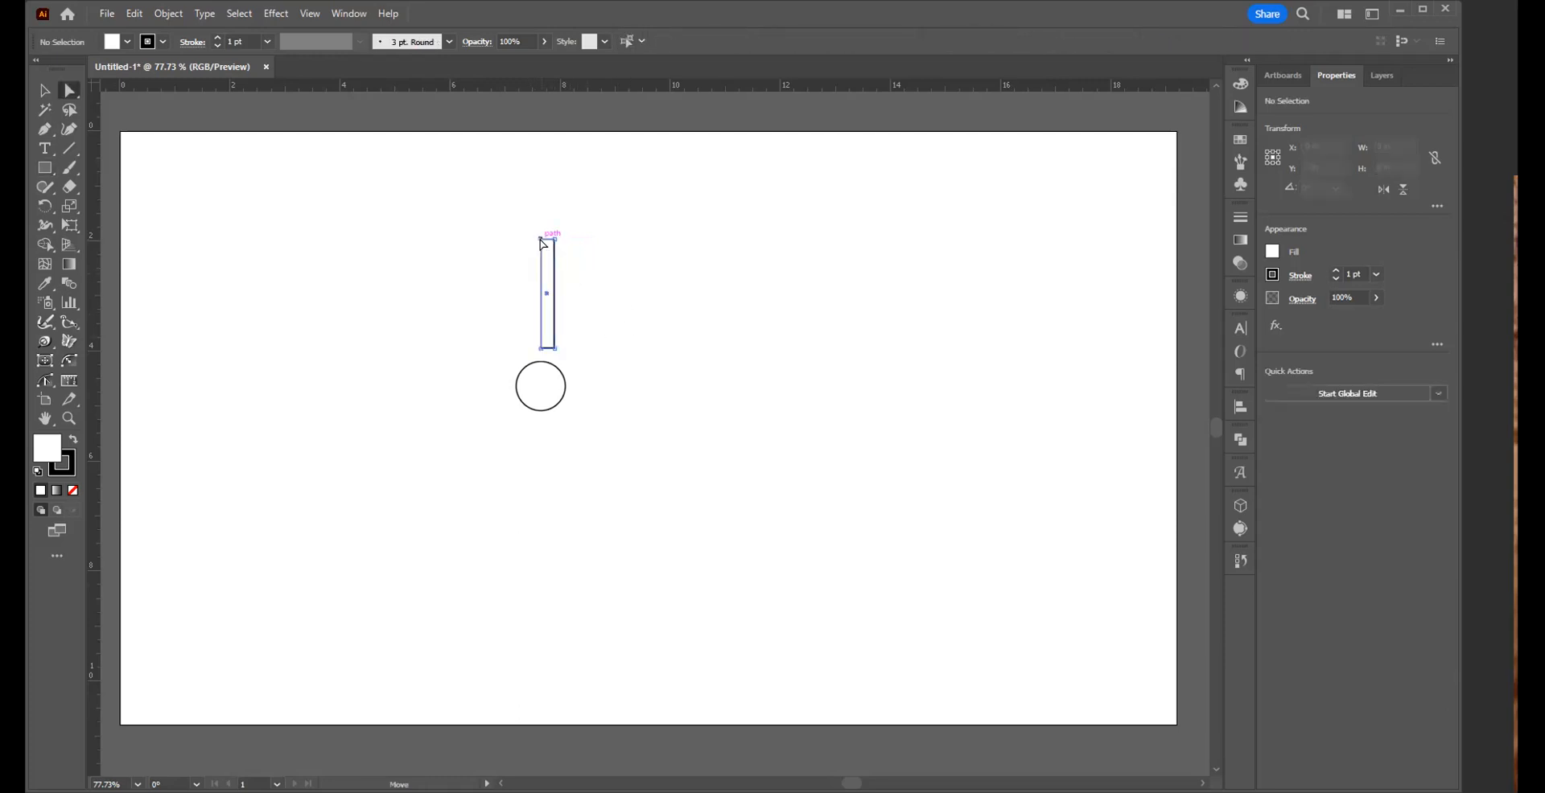
drag(541, 240, 524, 238)
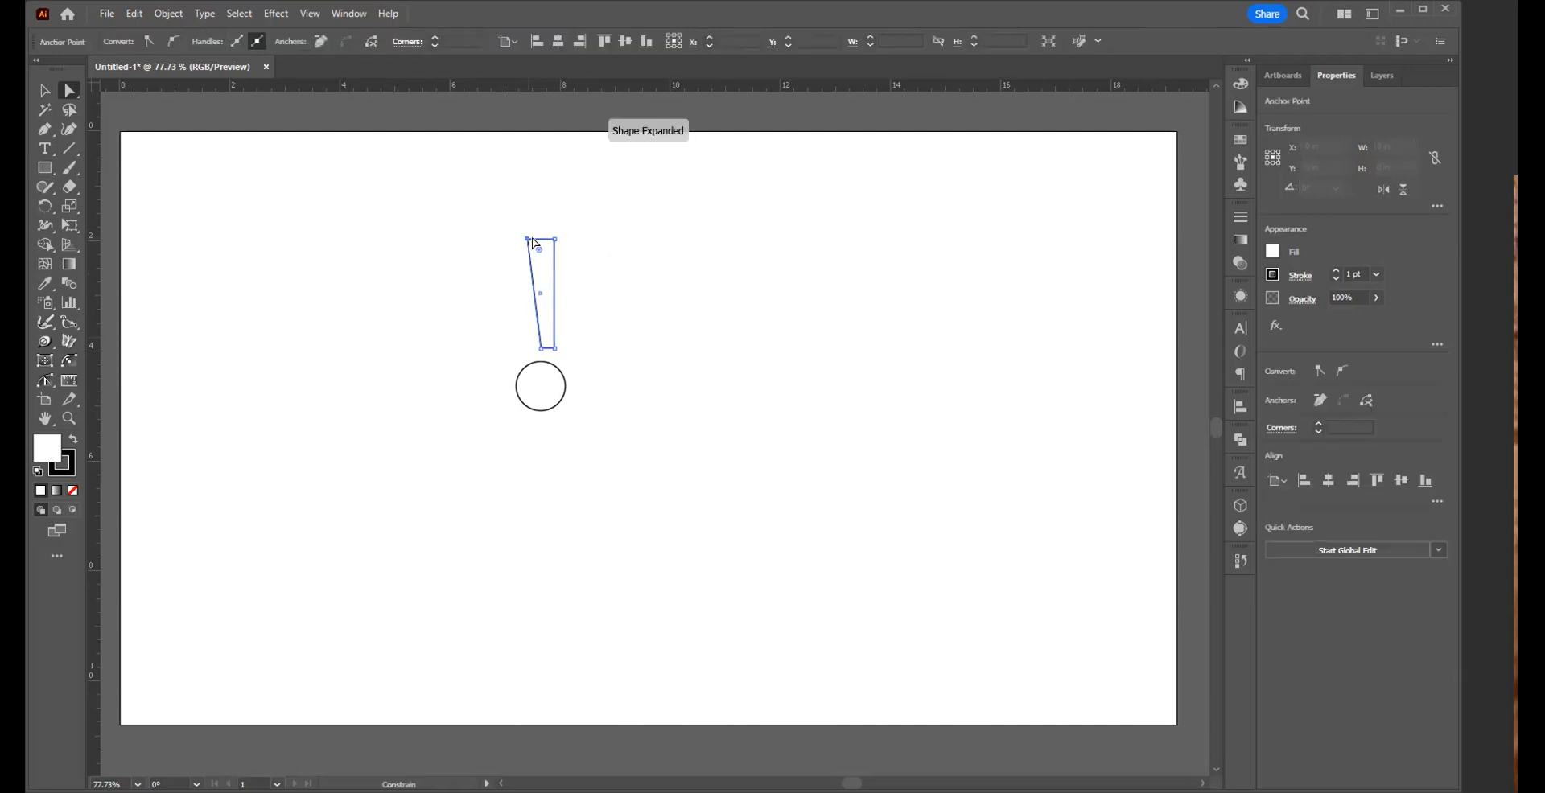
click(554, 240)
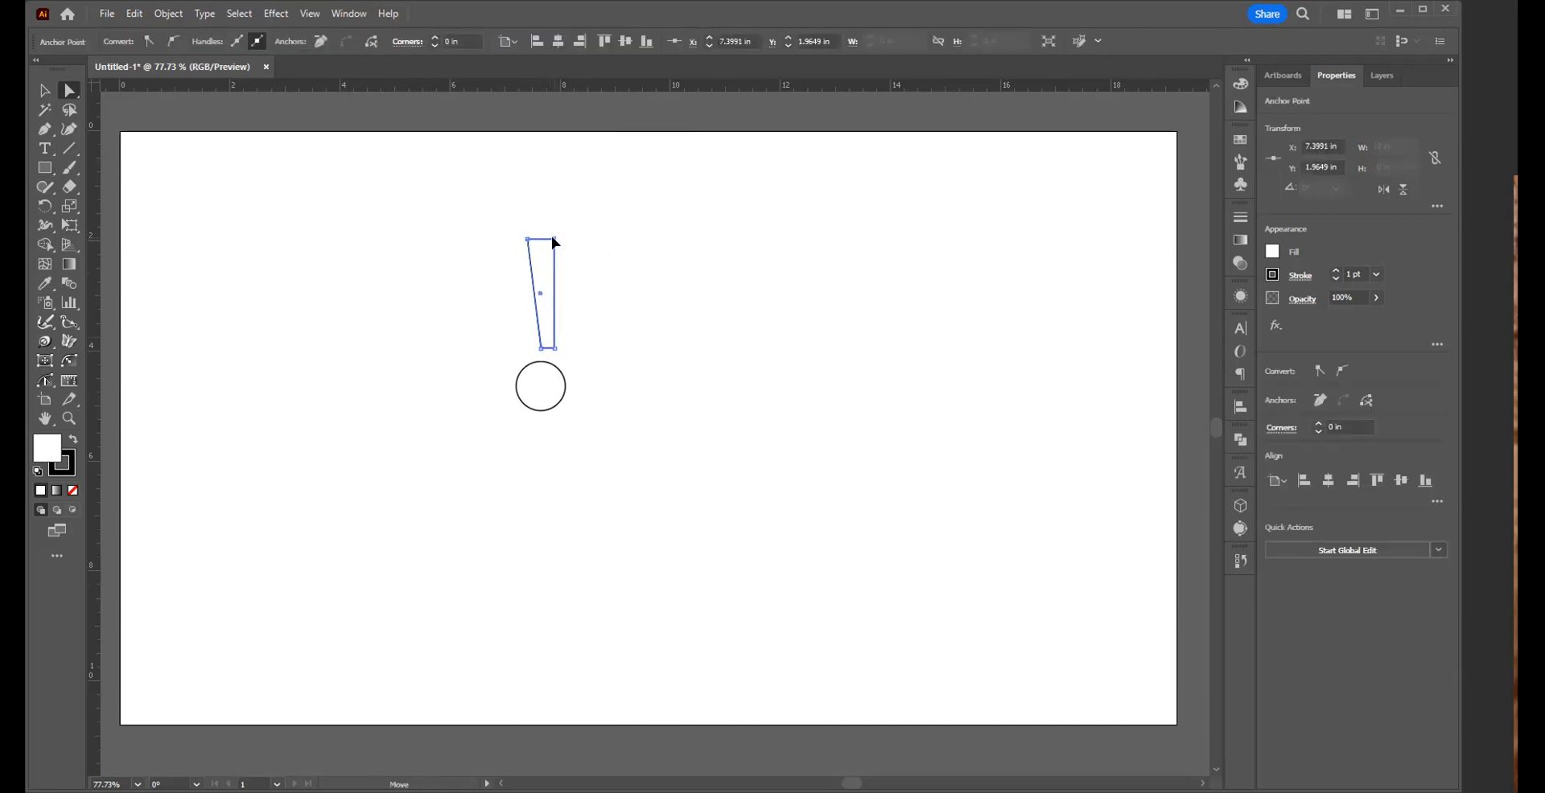
drag(553, 240, 567, 239)
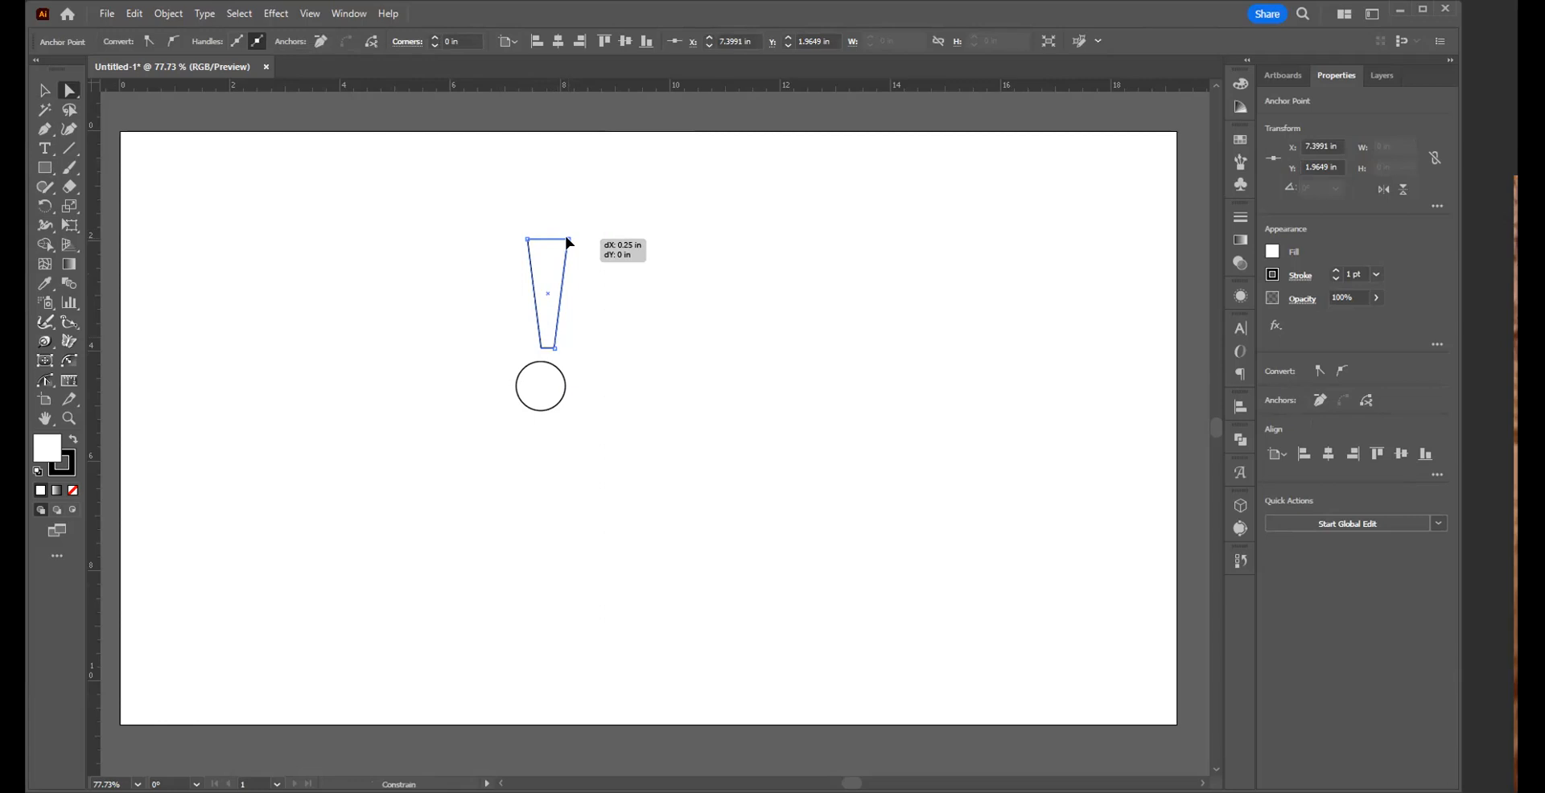
drag(567, 241, 567, 241)
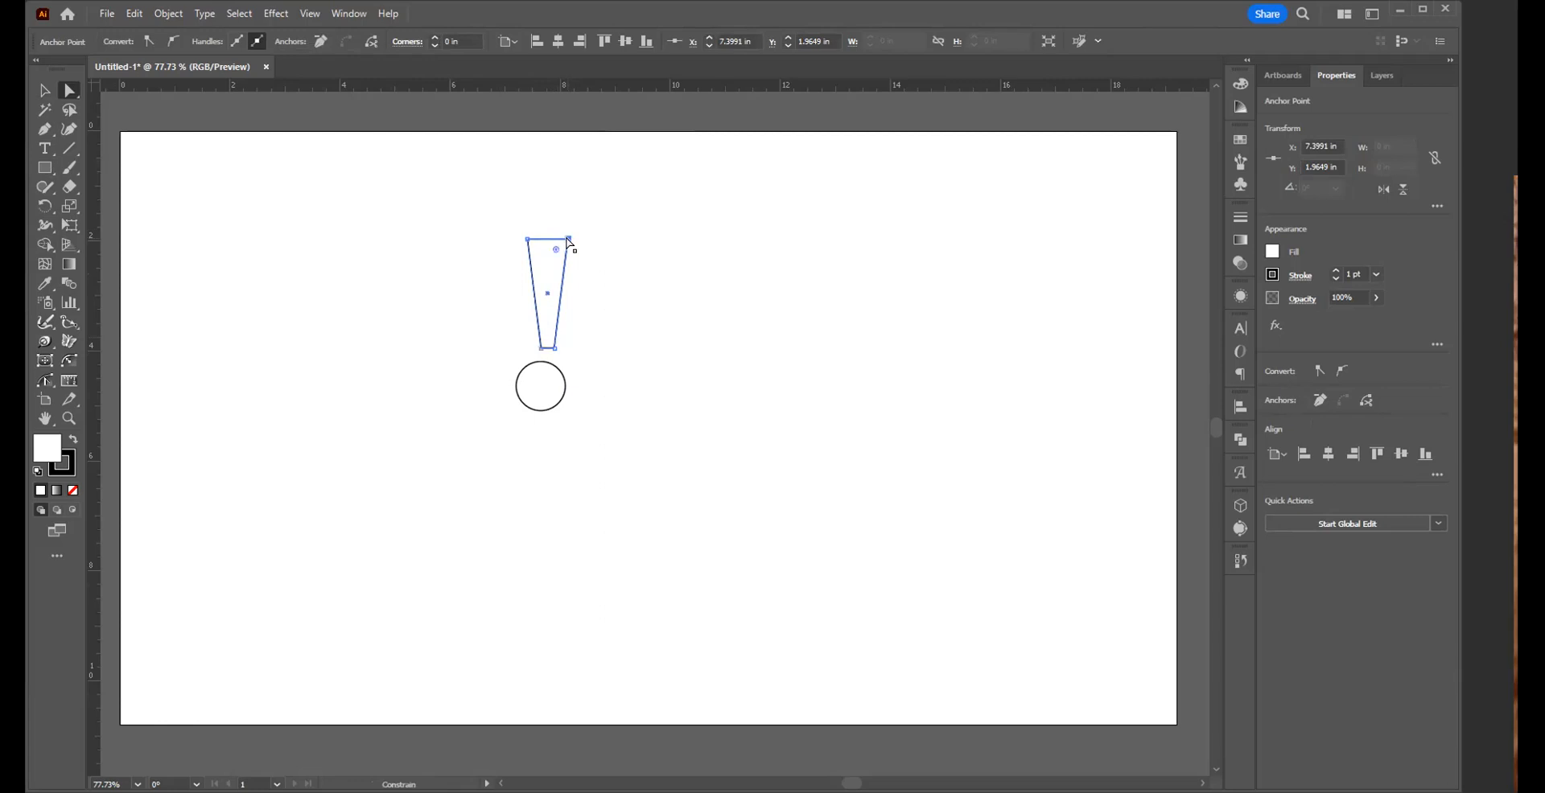
- Shift the tapered shape slightly to sit over the circle and align both shapes by their horizontal centres
key(v)
drag(477, 204, 550, 303)
drag(427, 341, 700, 500)
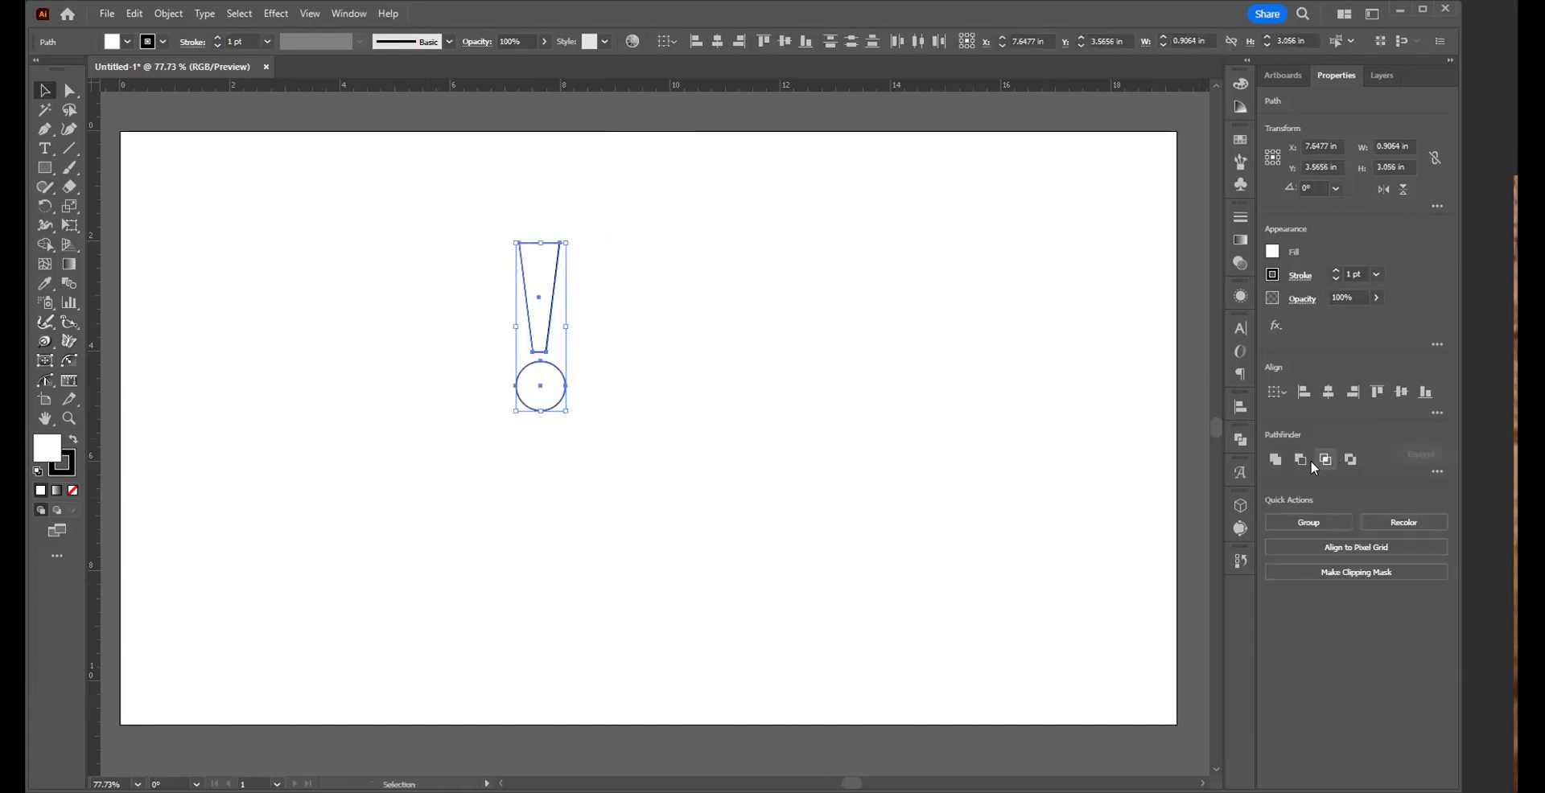
click(1331, 395)
click(569, 462)
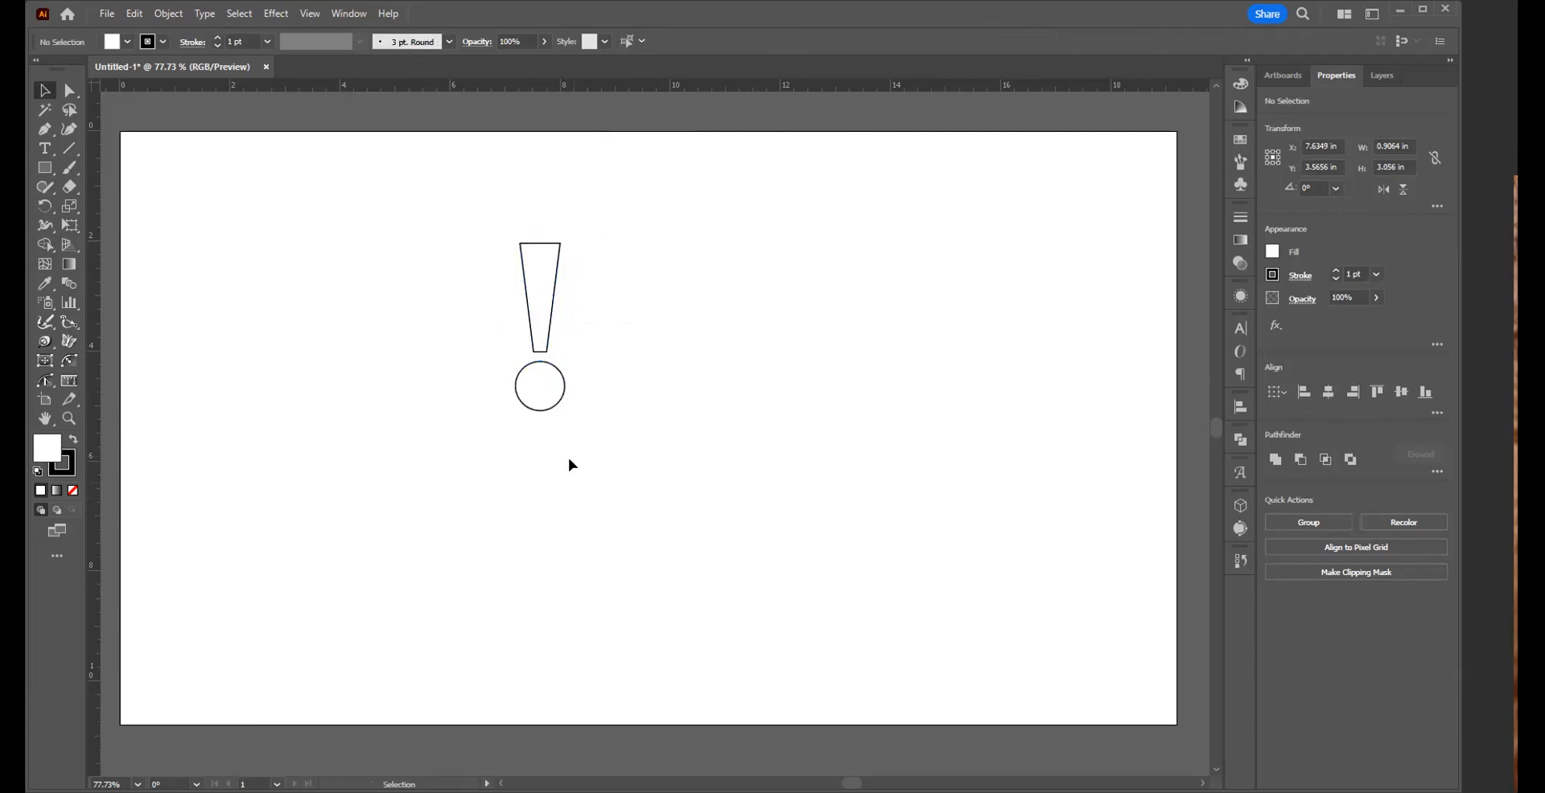
- Set up a rotation of the tapered shape about the circle's centre with a previewed angle of 45°
click(524, 270)
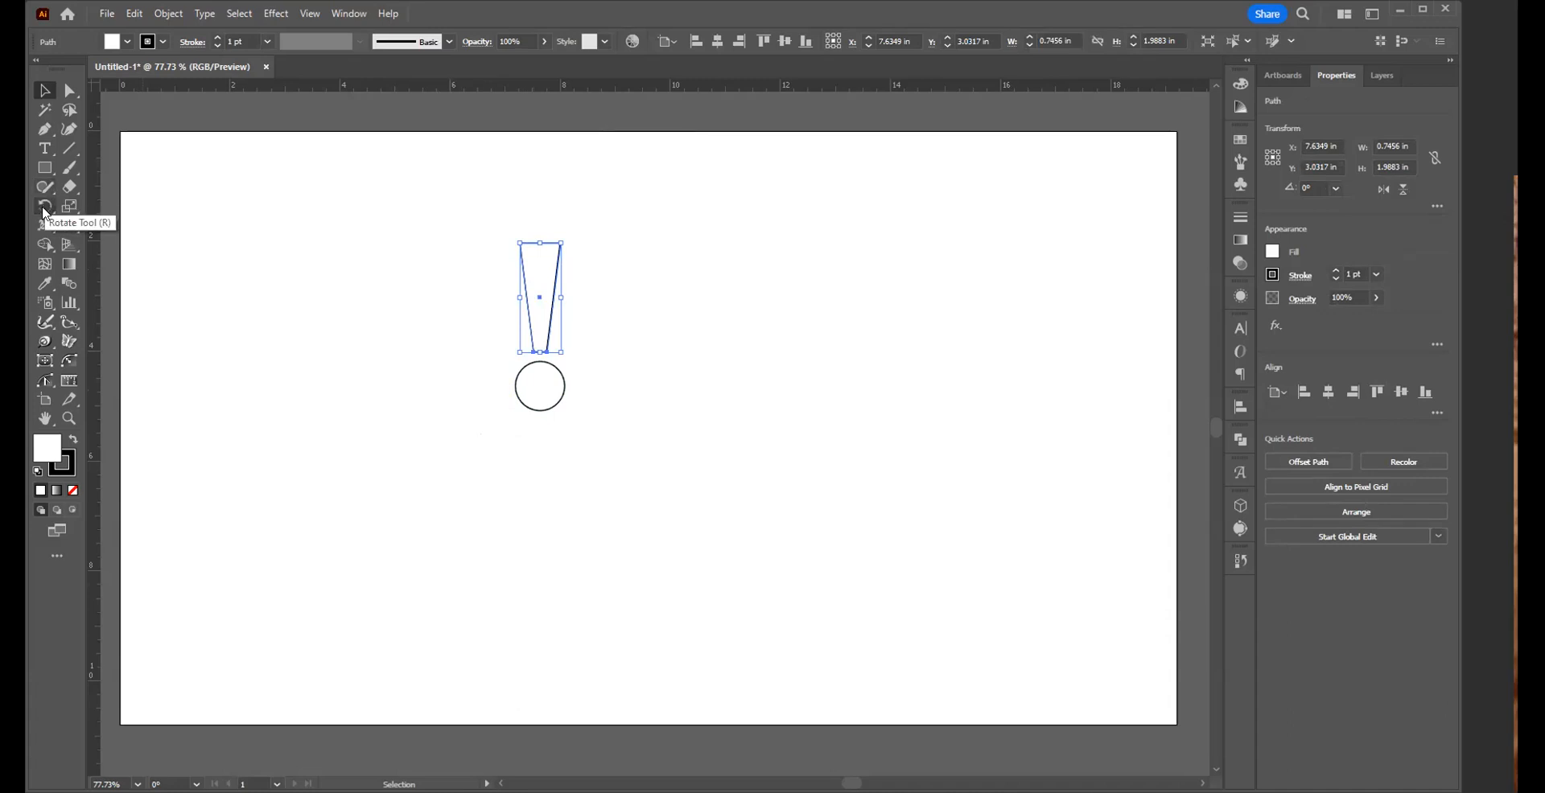
click(45, 211)
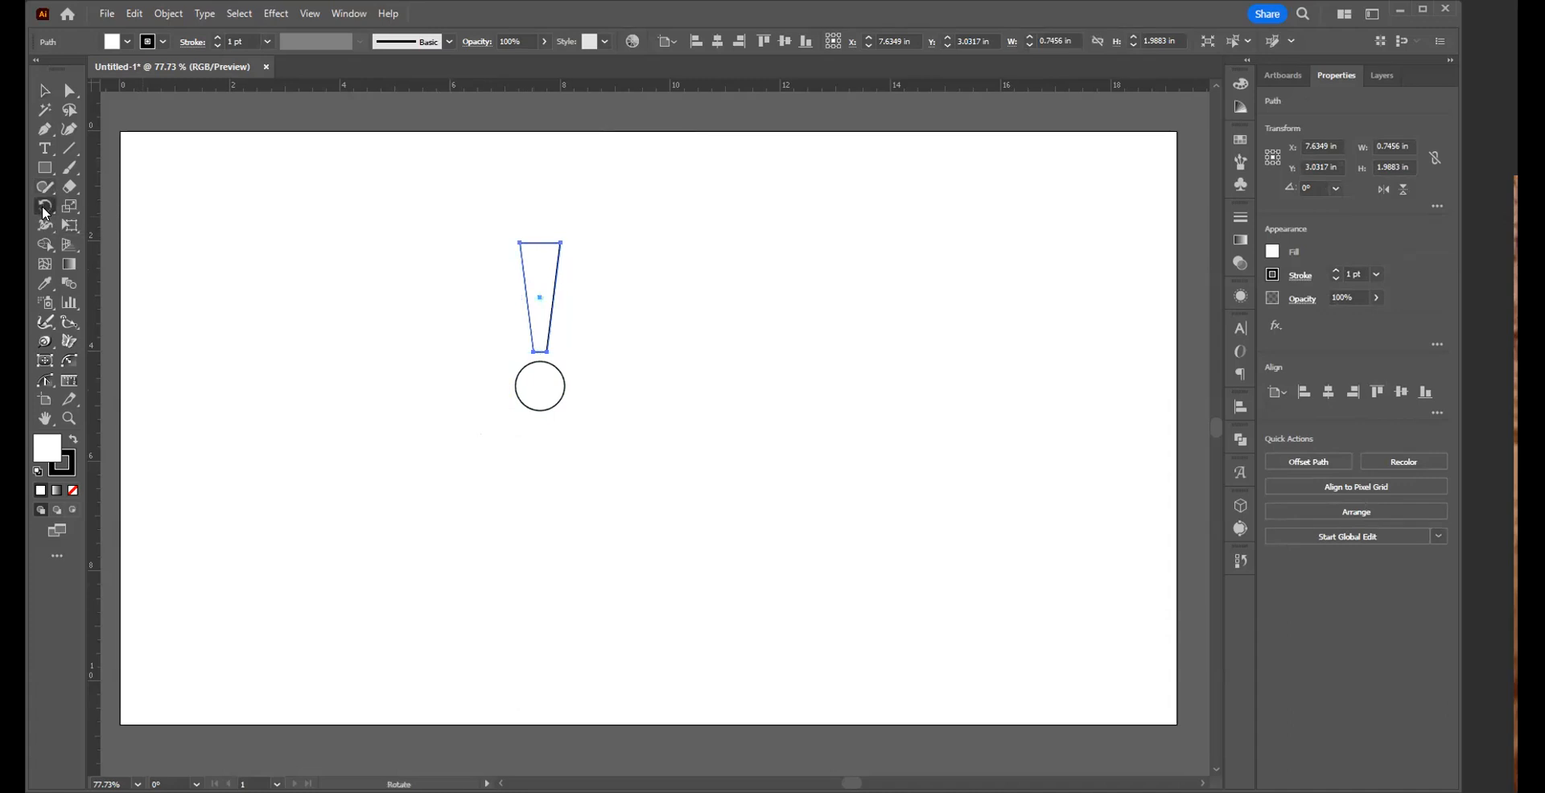
click(42, 208)
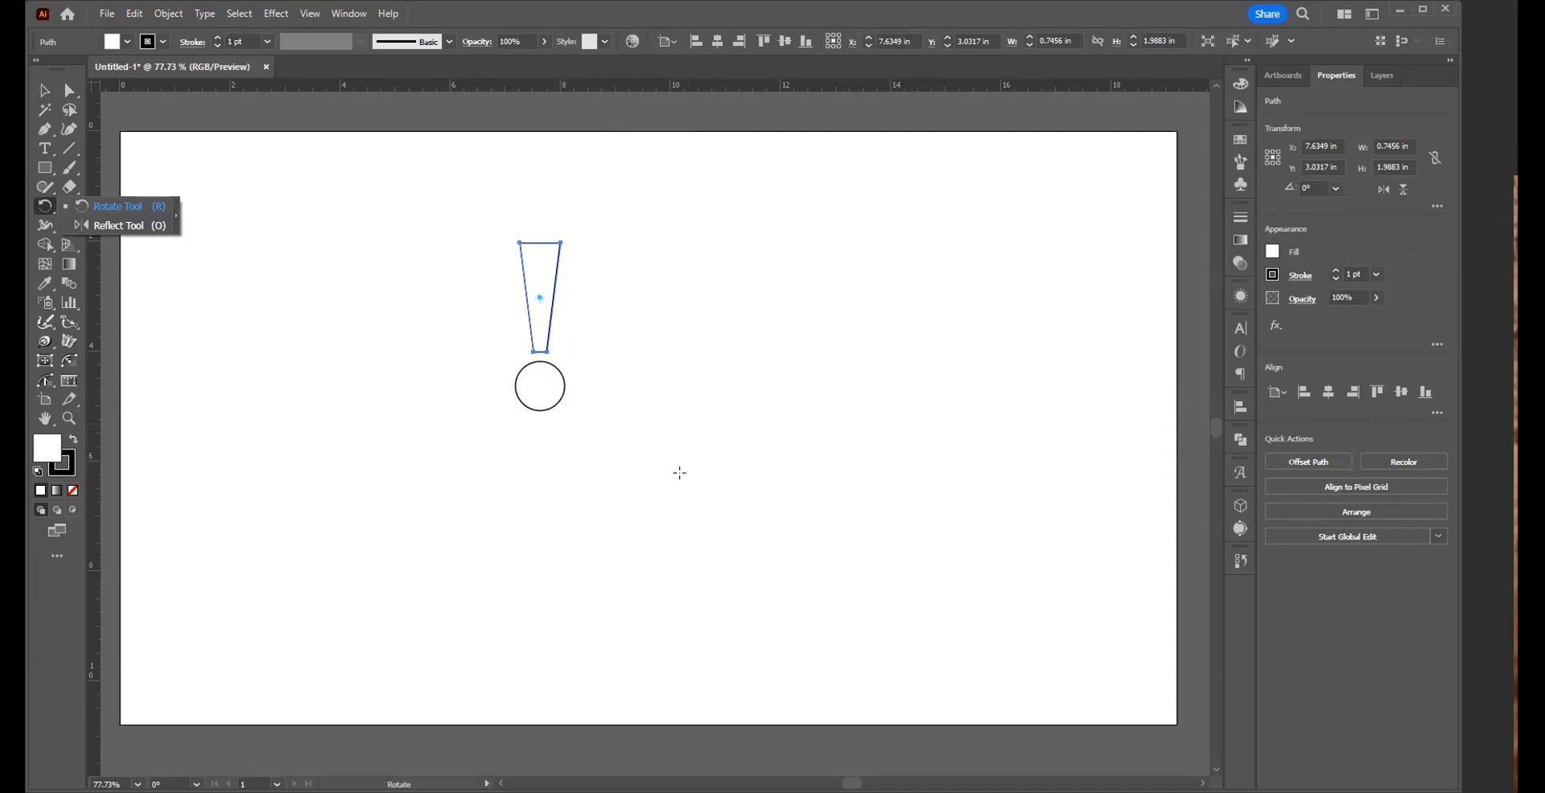
alt+click(538, 384)
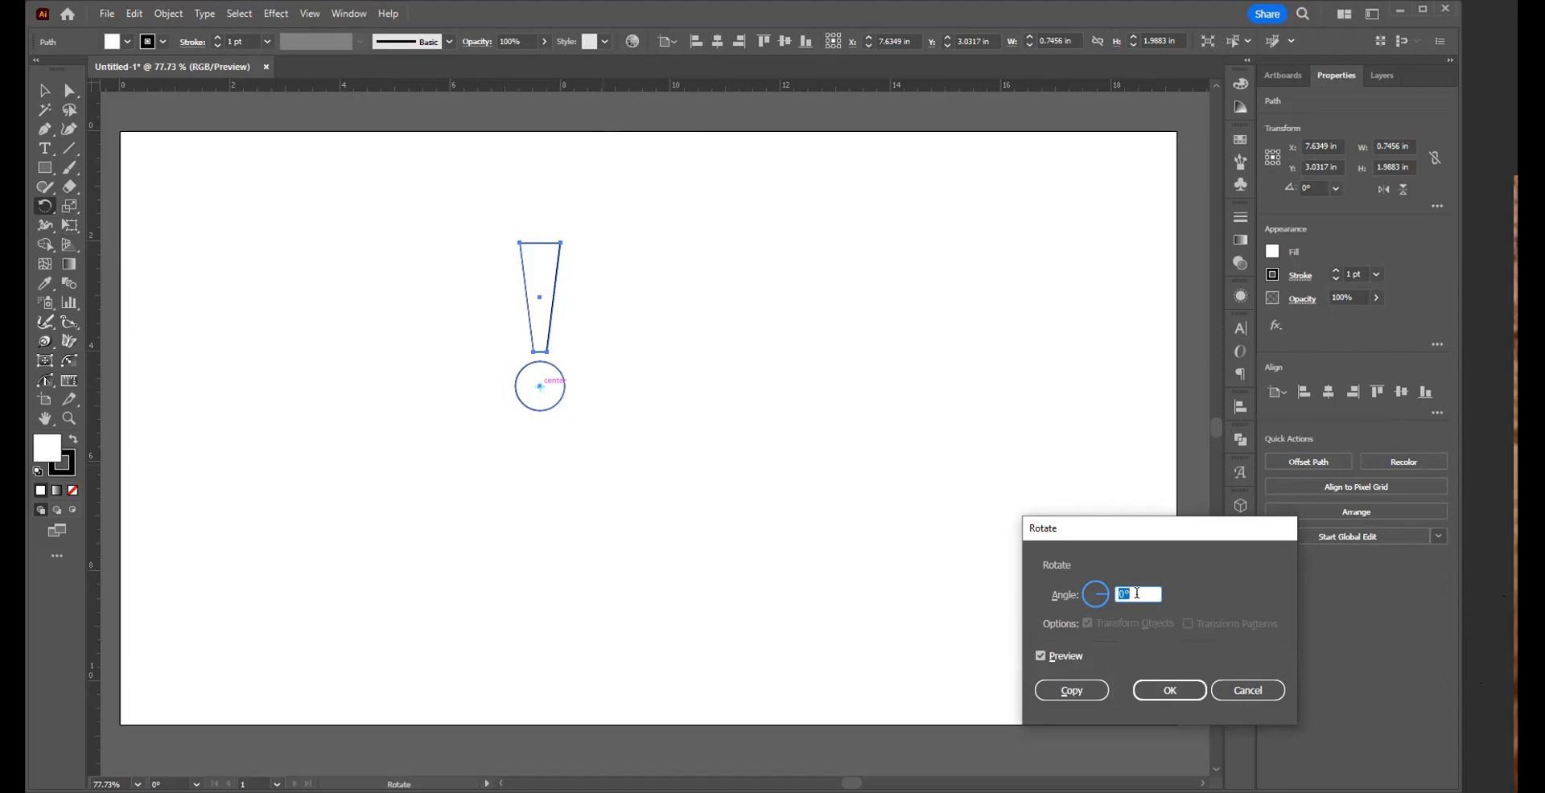
text(45)
key(Tab)
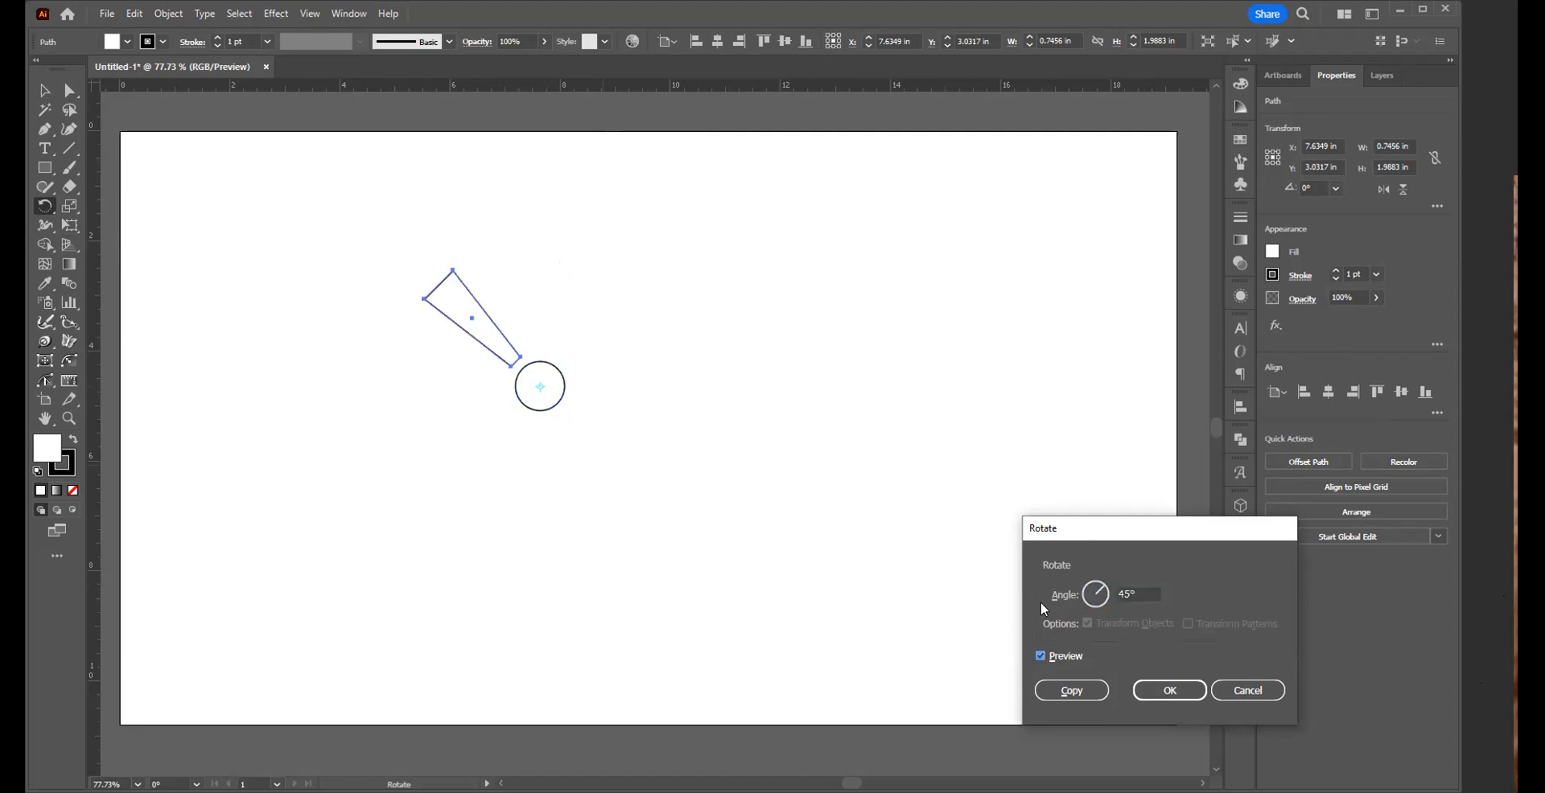
- Try a rotation angle of 17.25° for the tapered shape
drag(1137, 598, 1106, 599)
text(17.25)
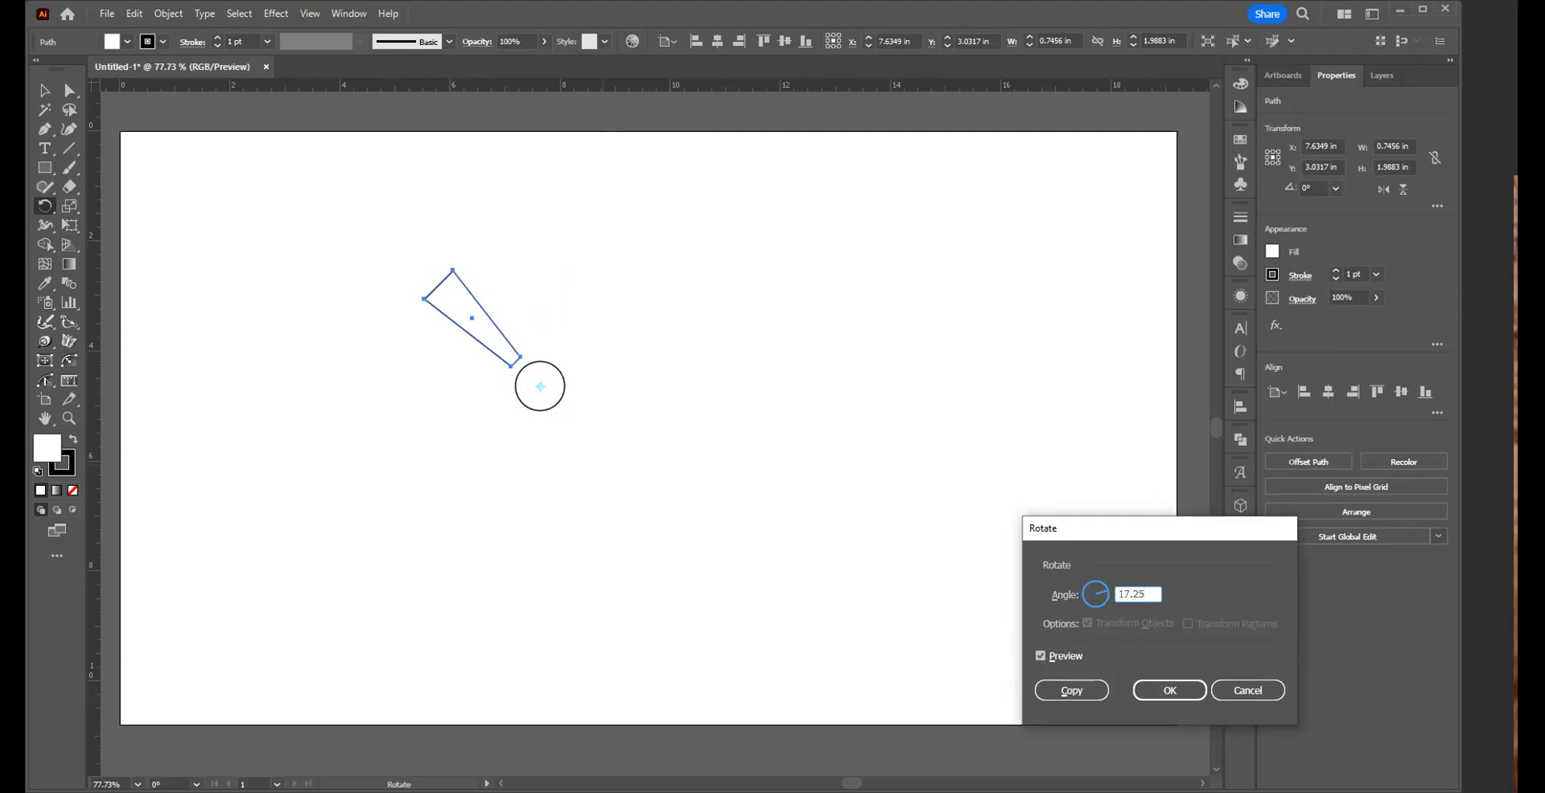
key(Tab)
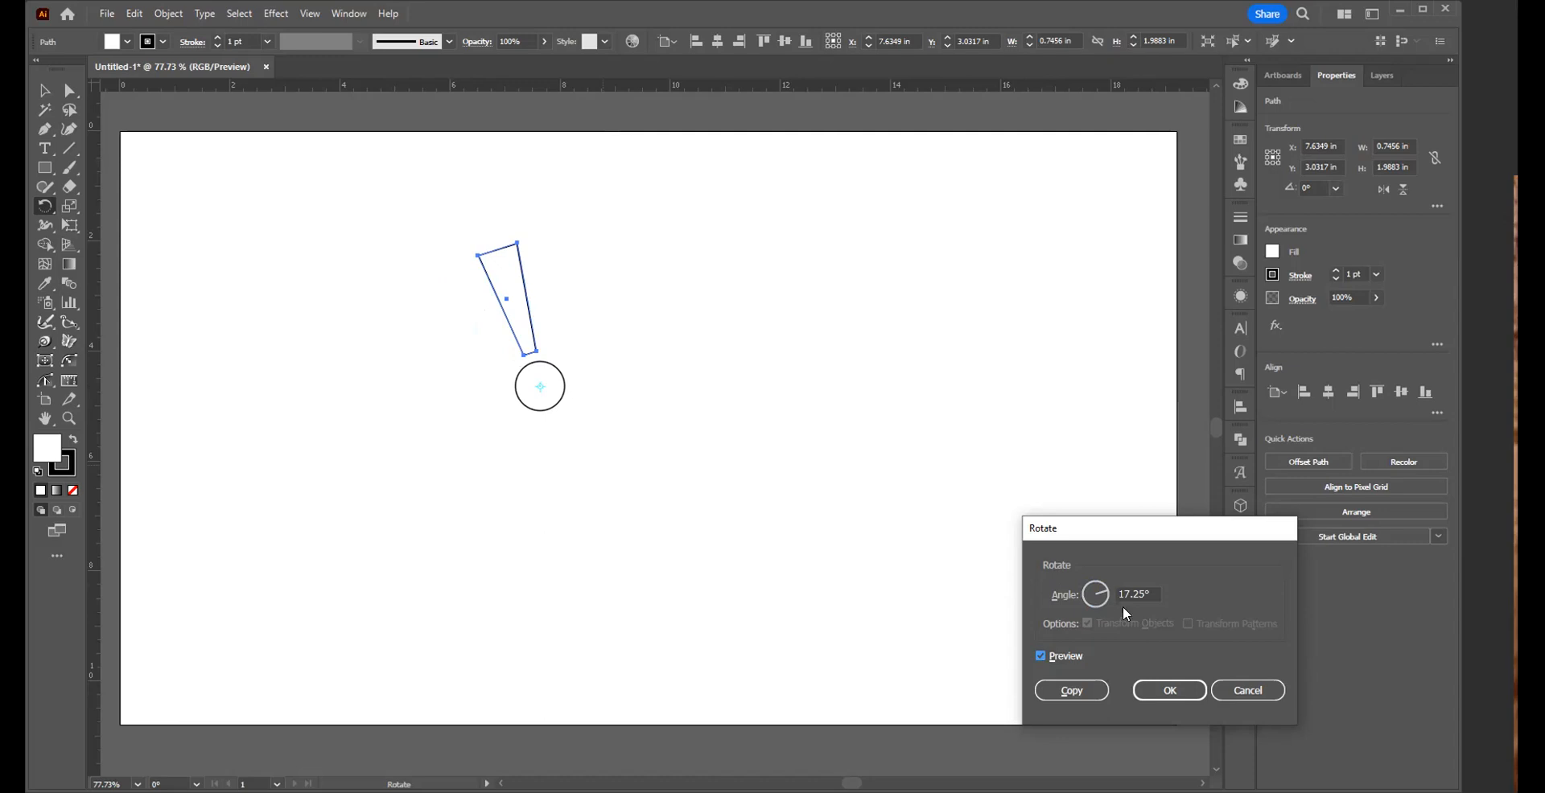
- Set the rotation angle to 45° and create a rotated copy of the tapered shape
double_click(1143, 593)
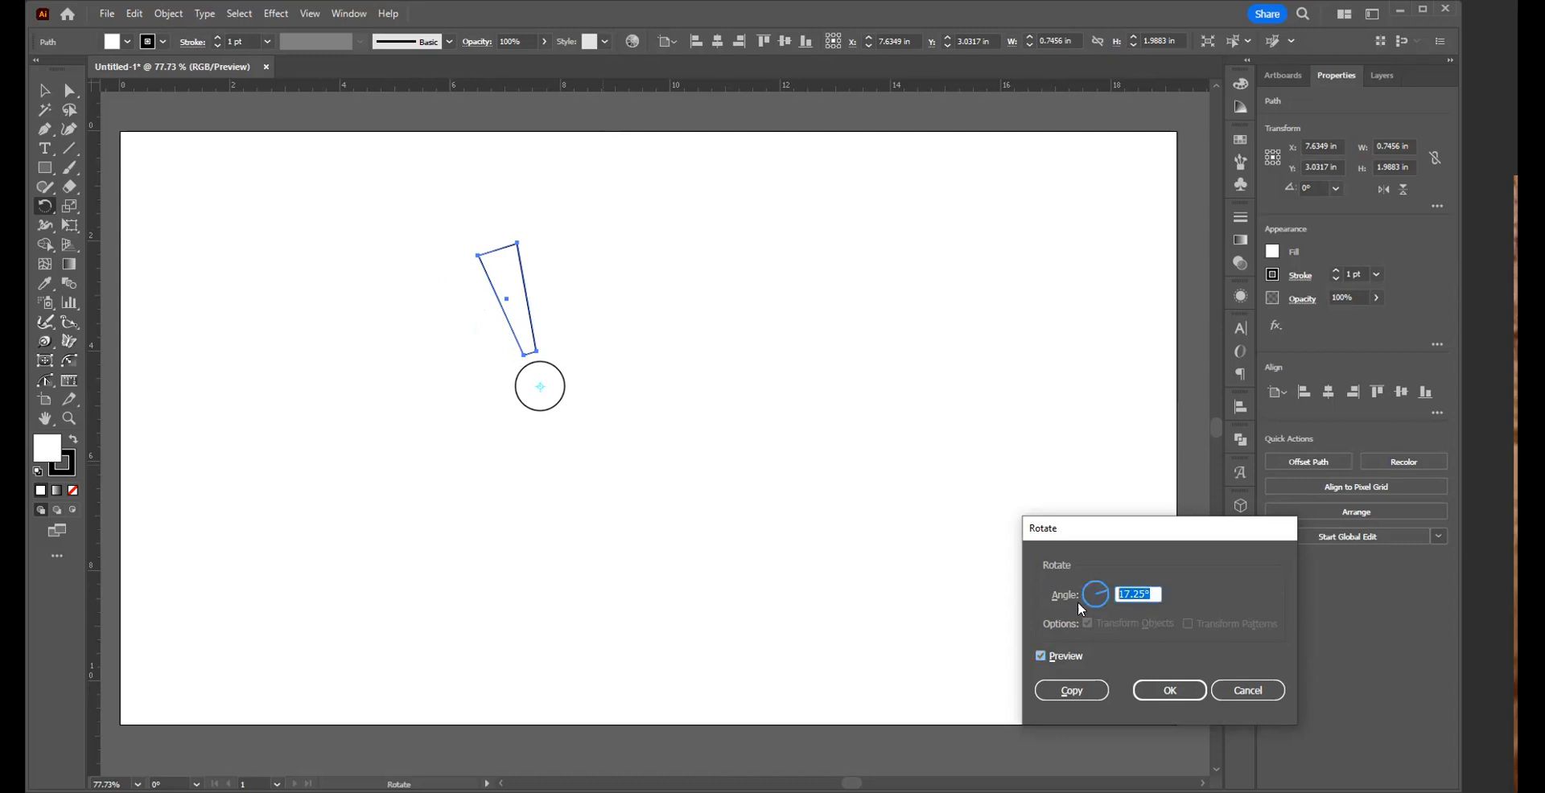
text(45)
key(Tab)
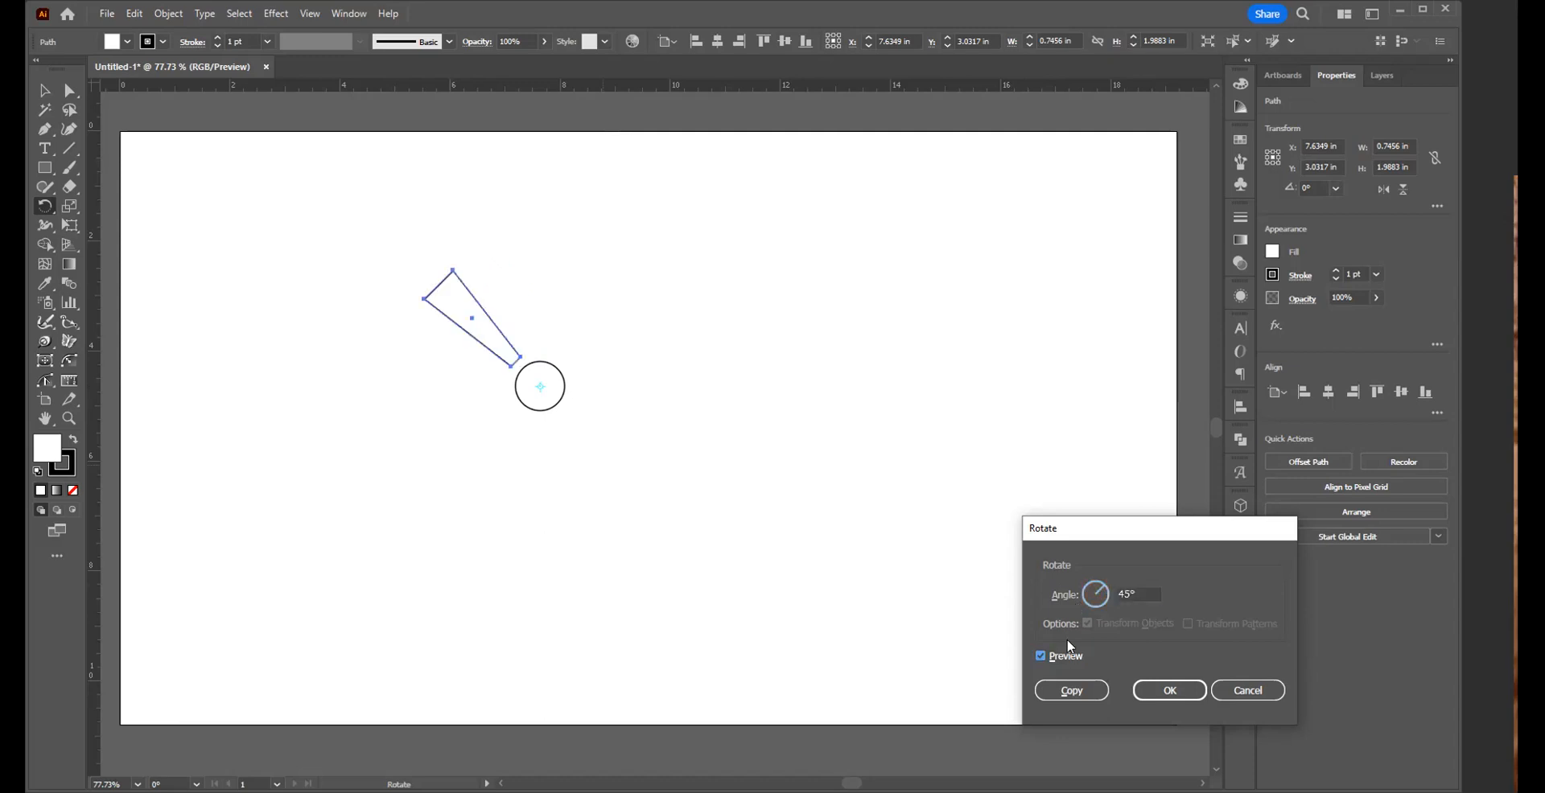
click(1061, 694)
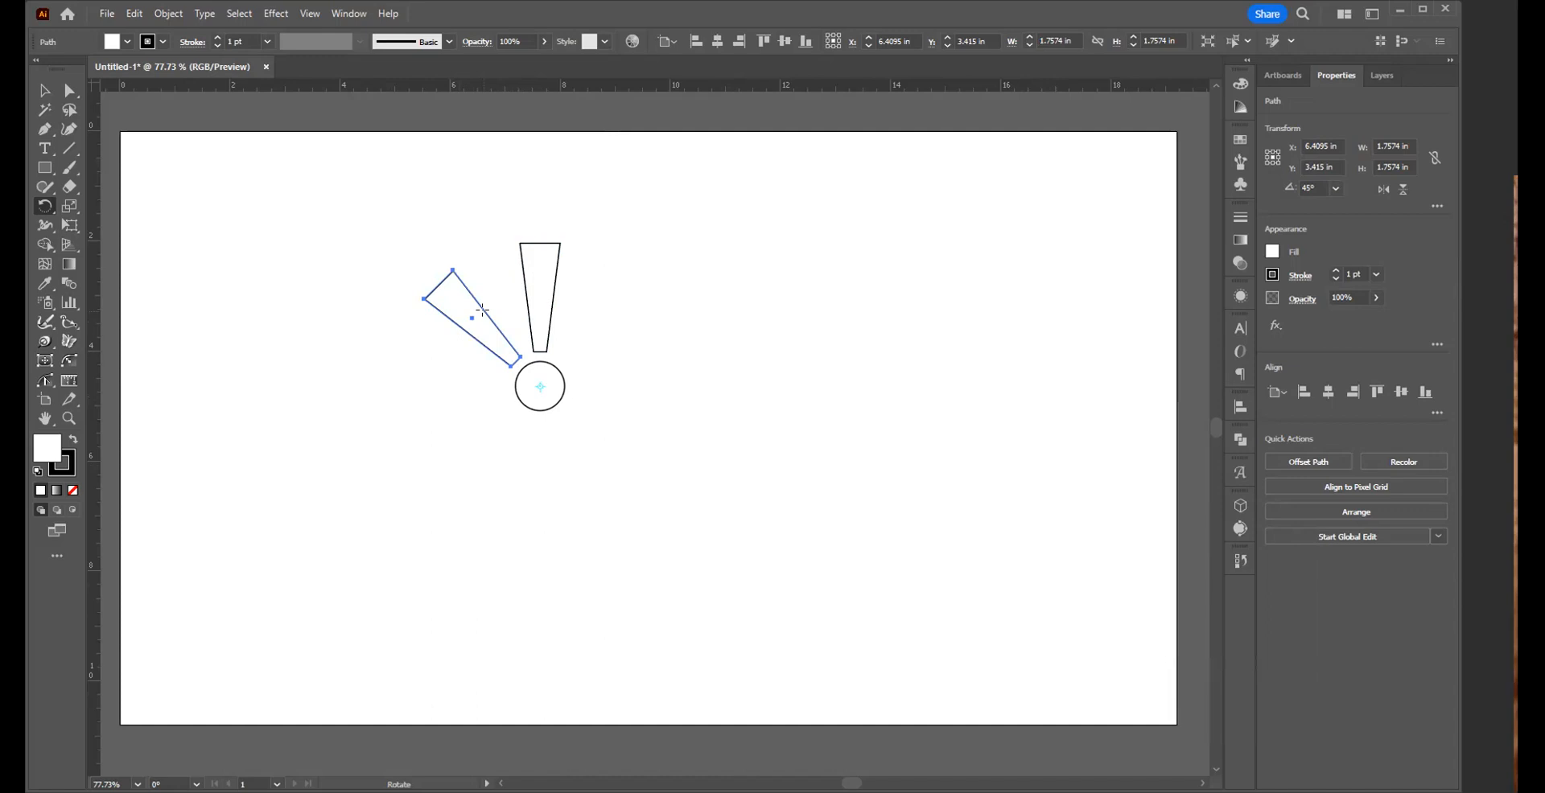
- Repeat the 45° rotated copy of the tapered shape until eight shapes surround the circle, and clear the selection
key(v)
key(ctrl+d)
key(ctrl+d)
key(ctrl+d)
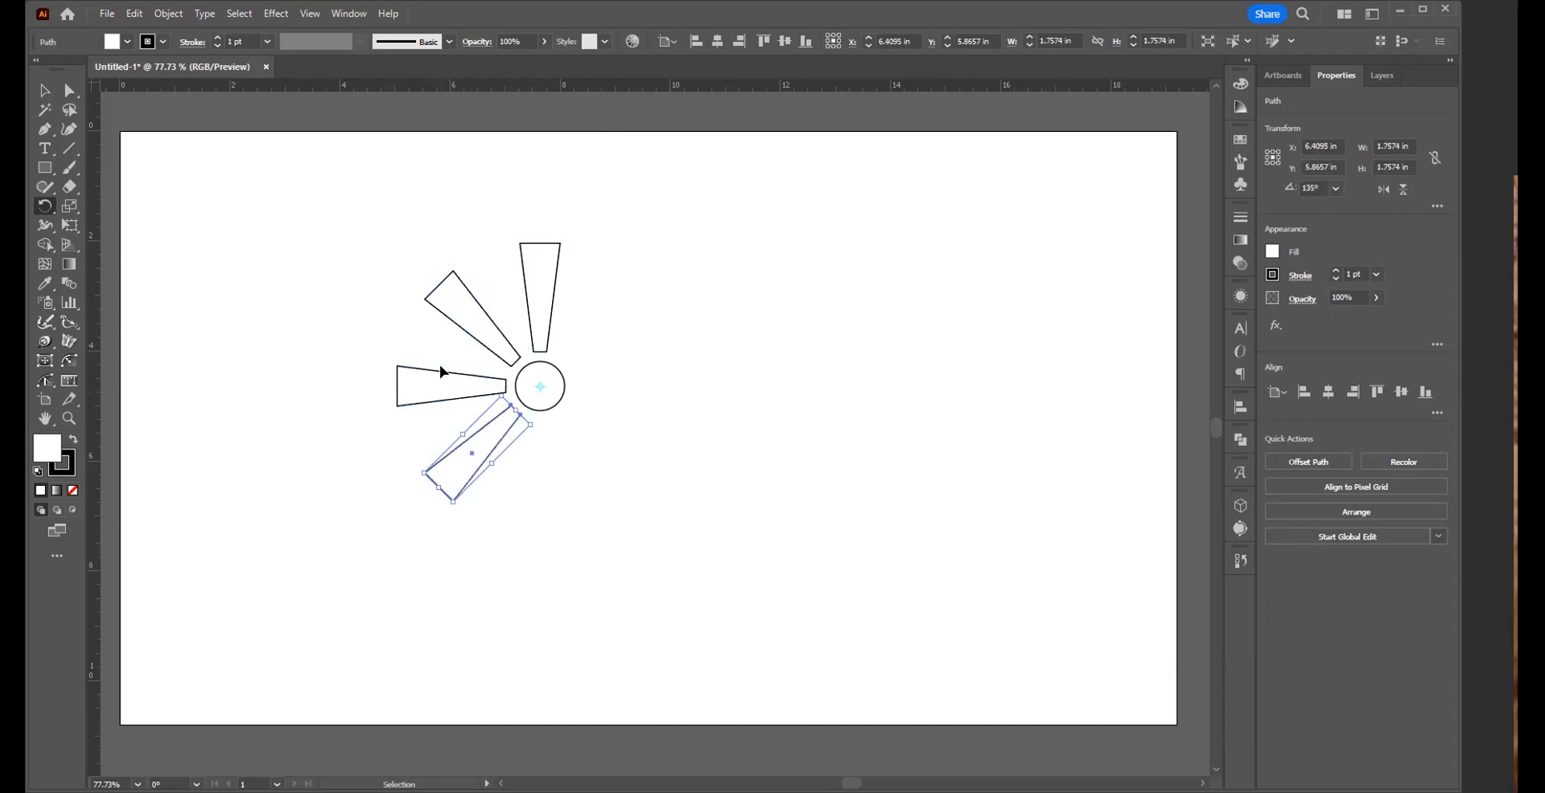
key(ctrl+d)
key(ctrl+d)
key(ctrl+d)
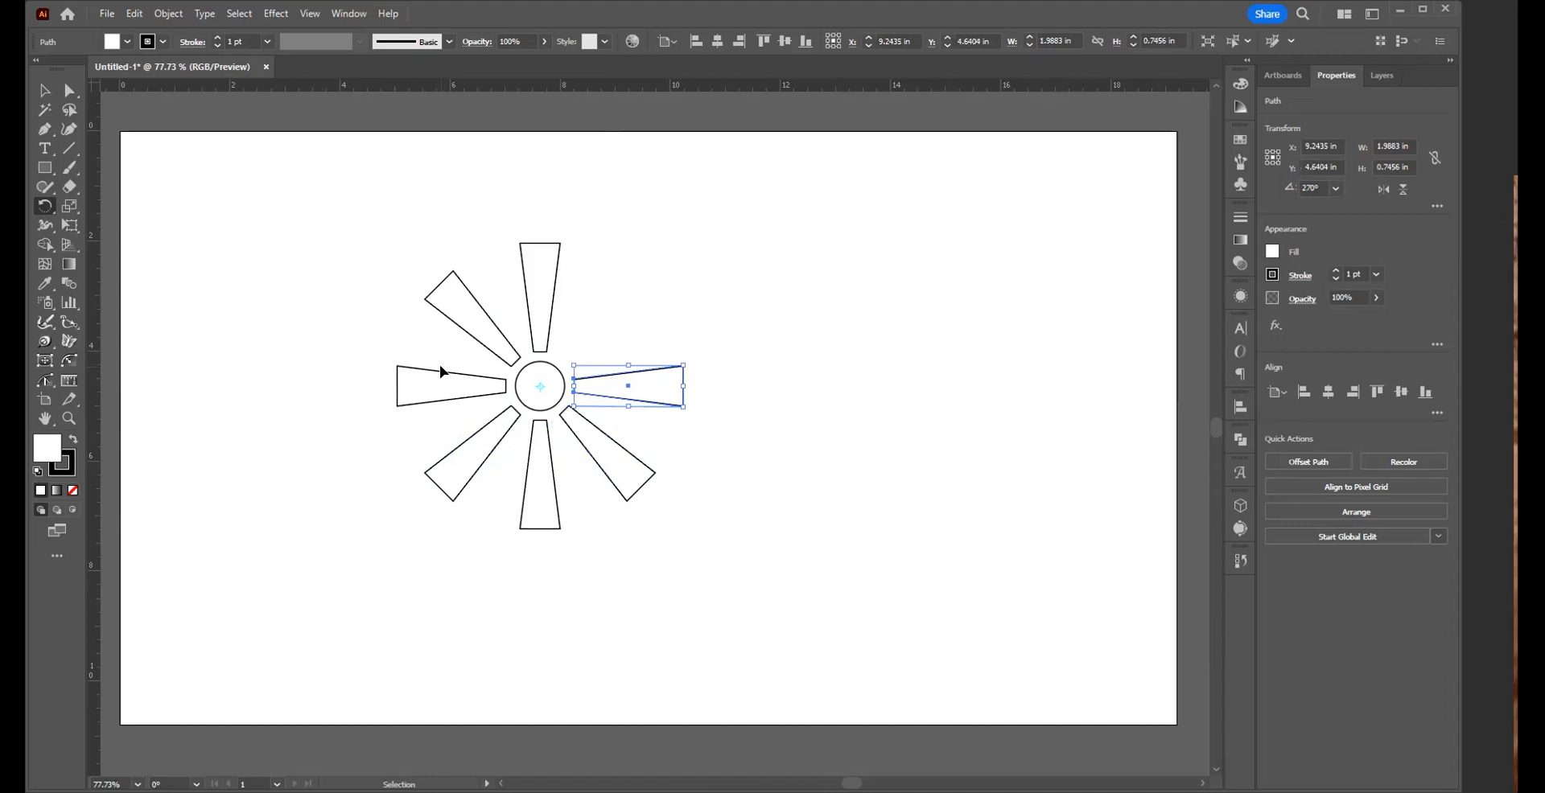
key(r)
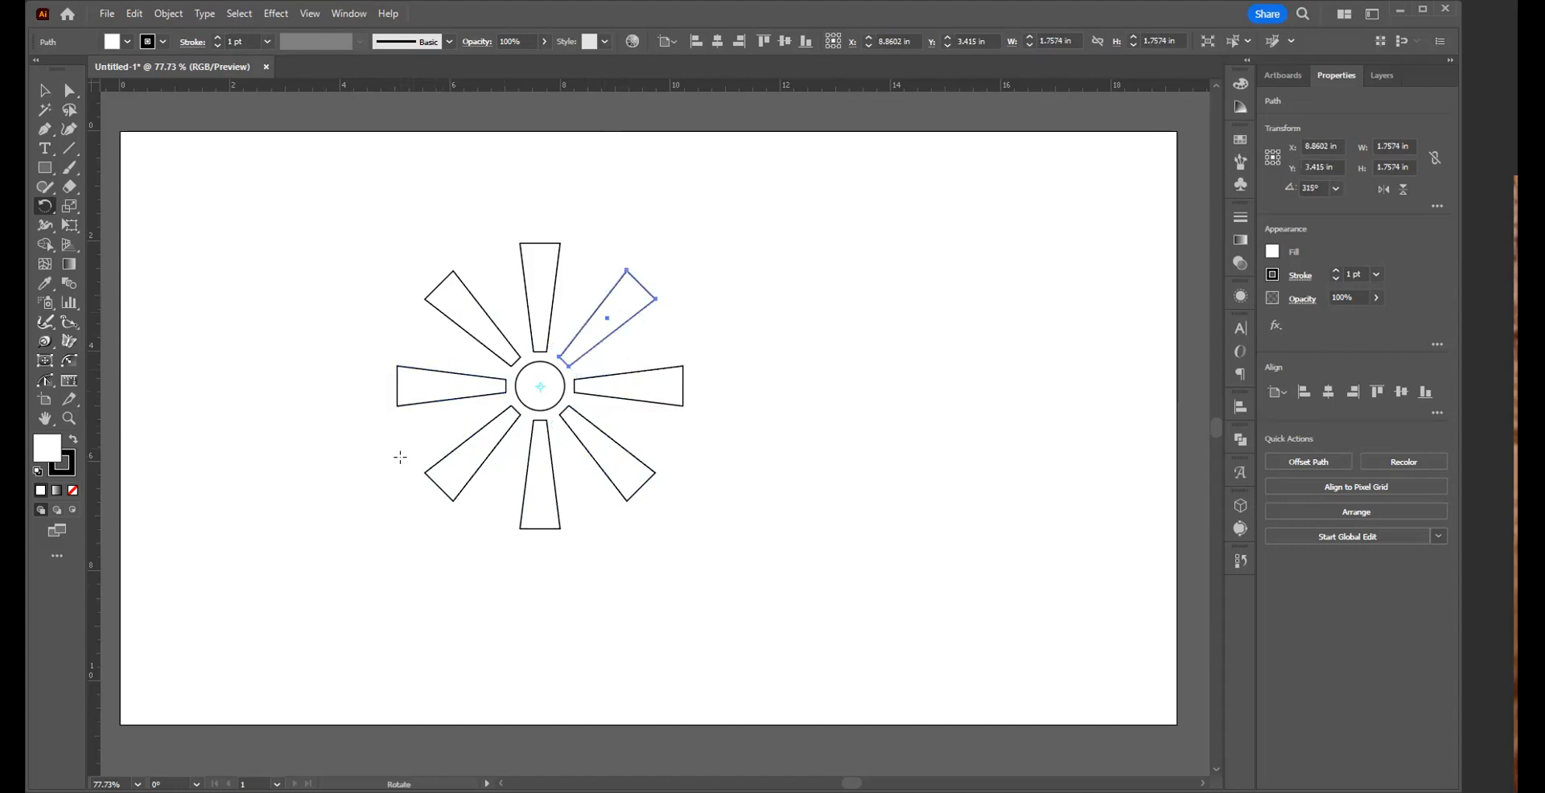
key(v)
click(775, 418)
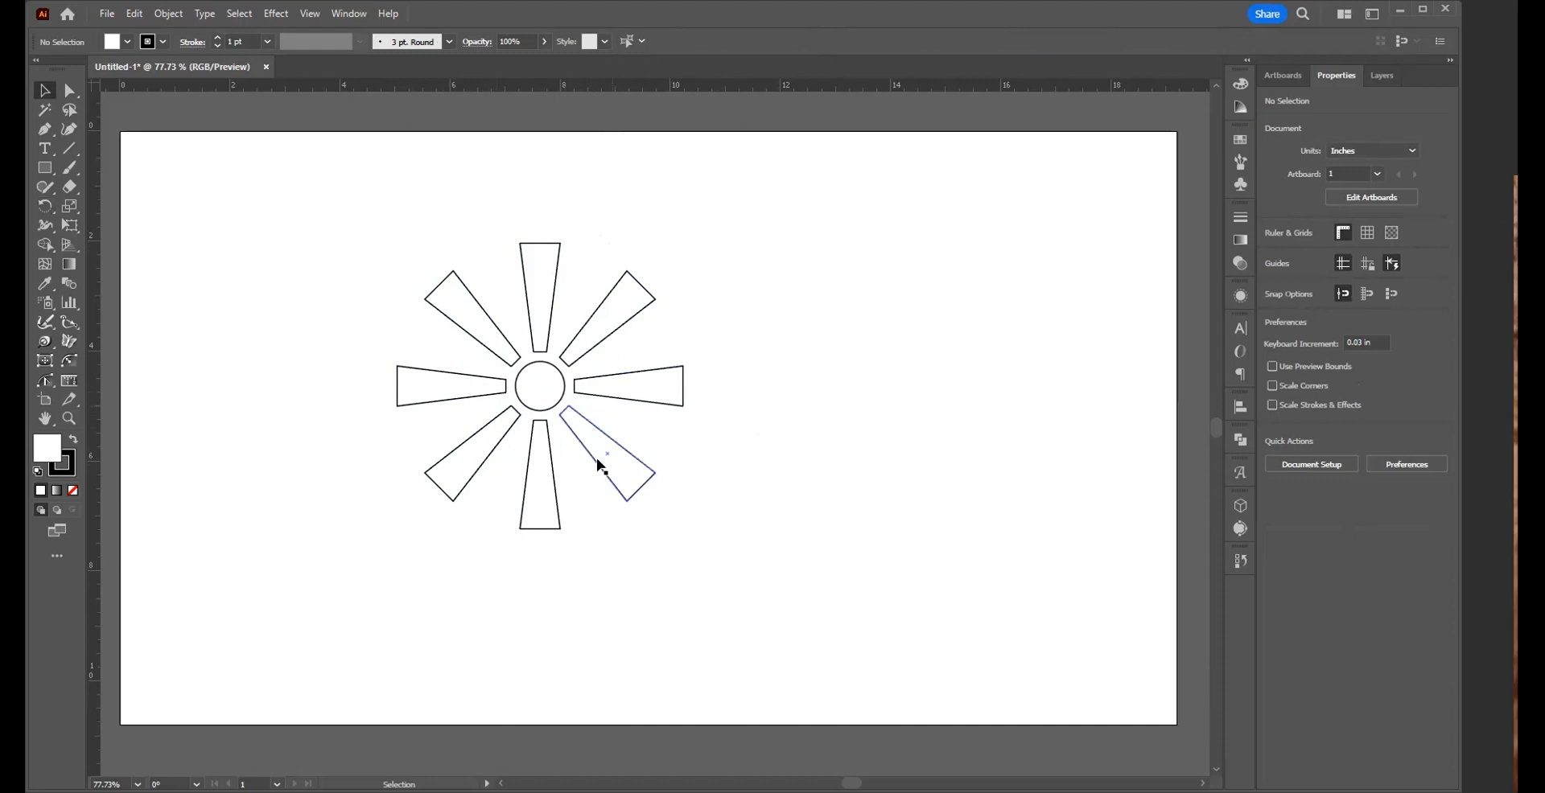
click(628, 396)
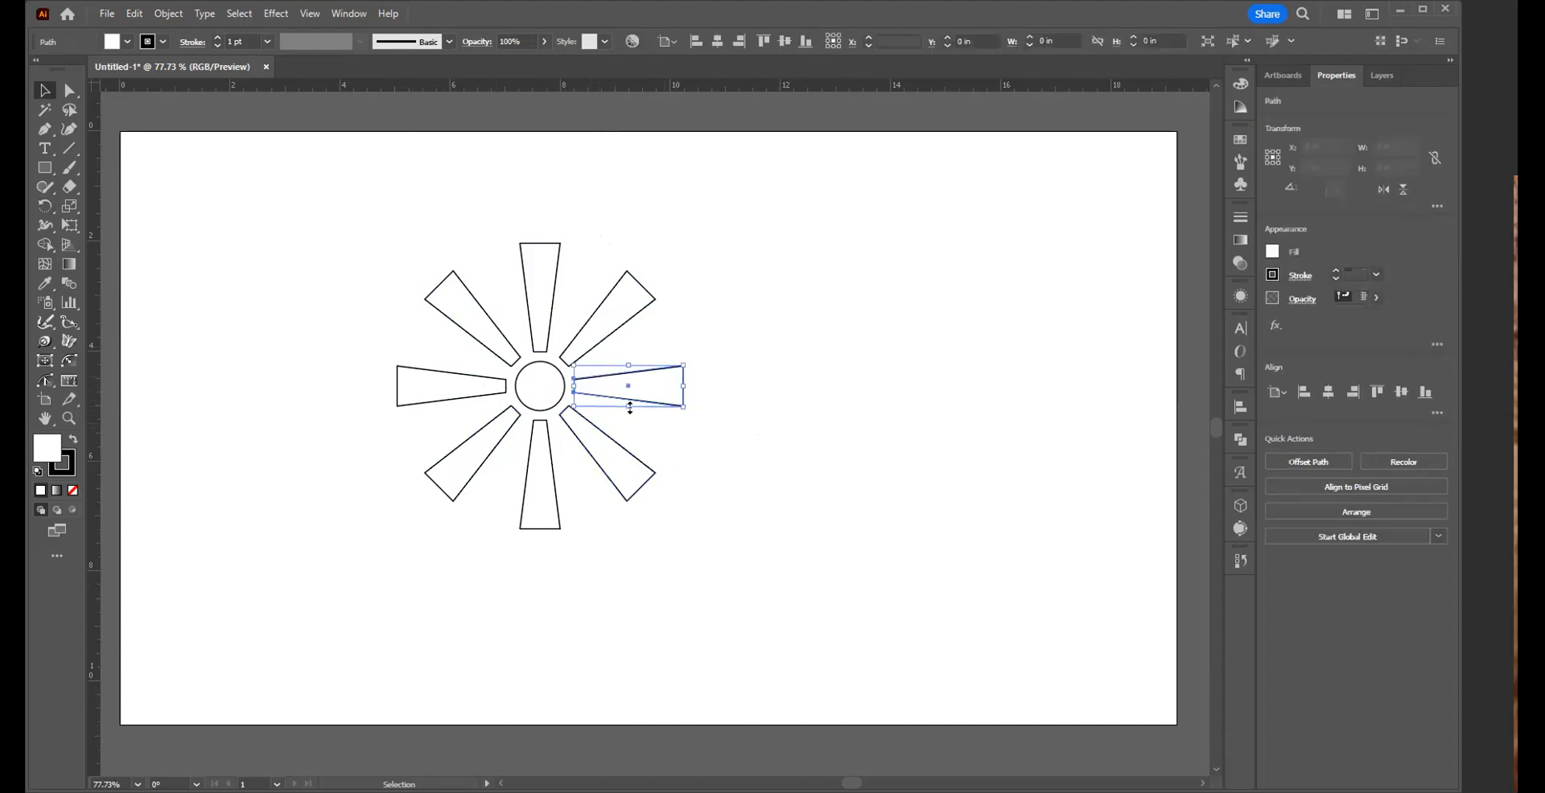
drag(628, 392, 629, 392)
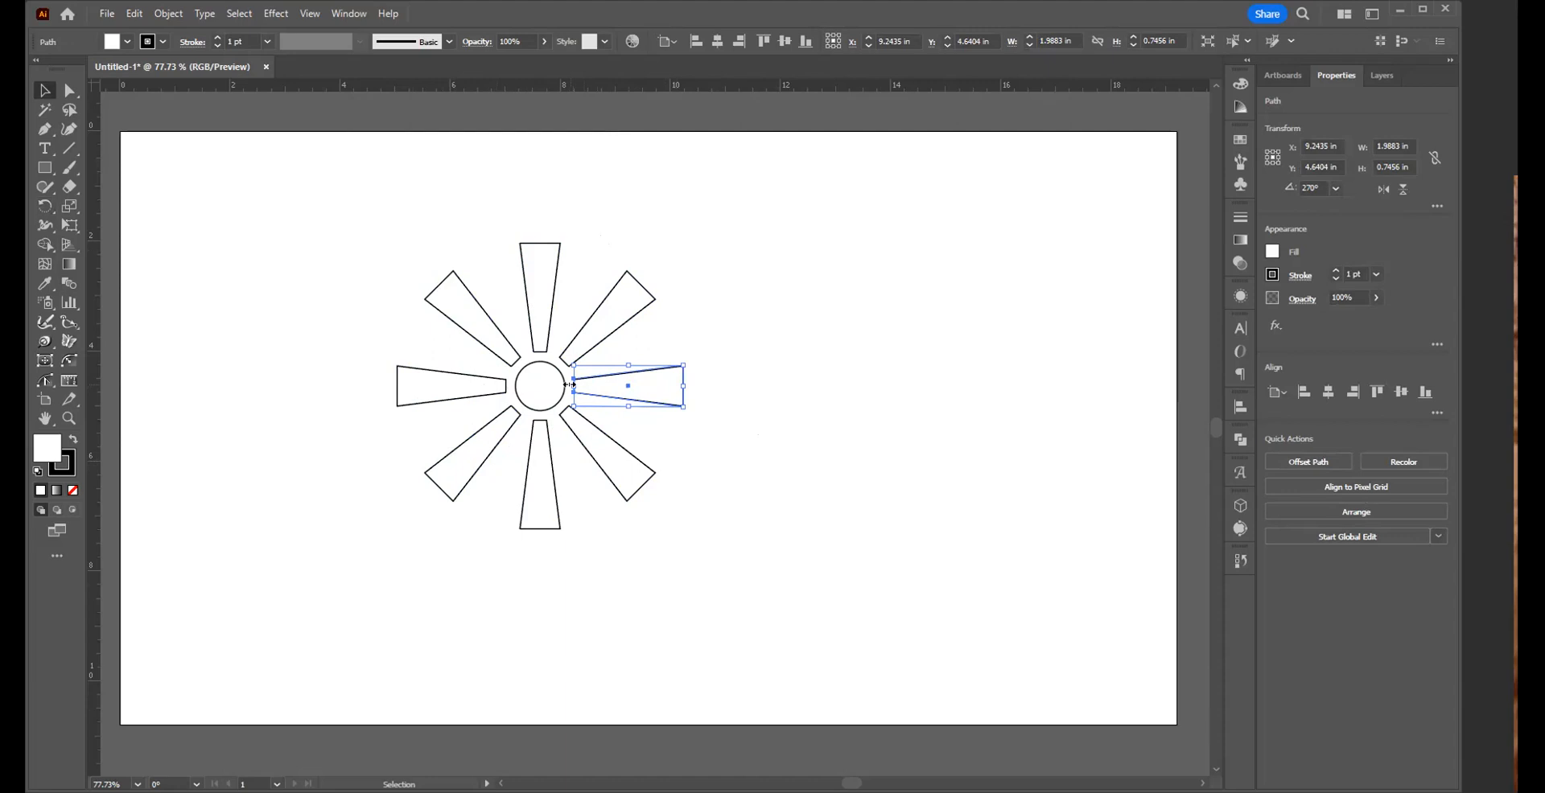
click(663, 440)
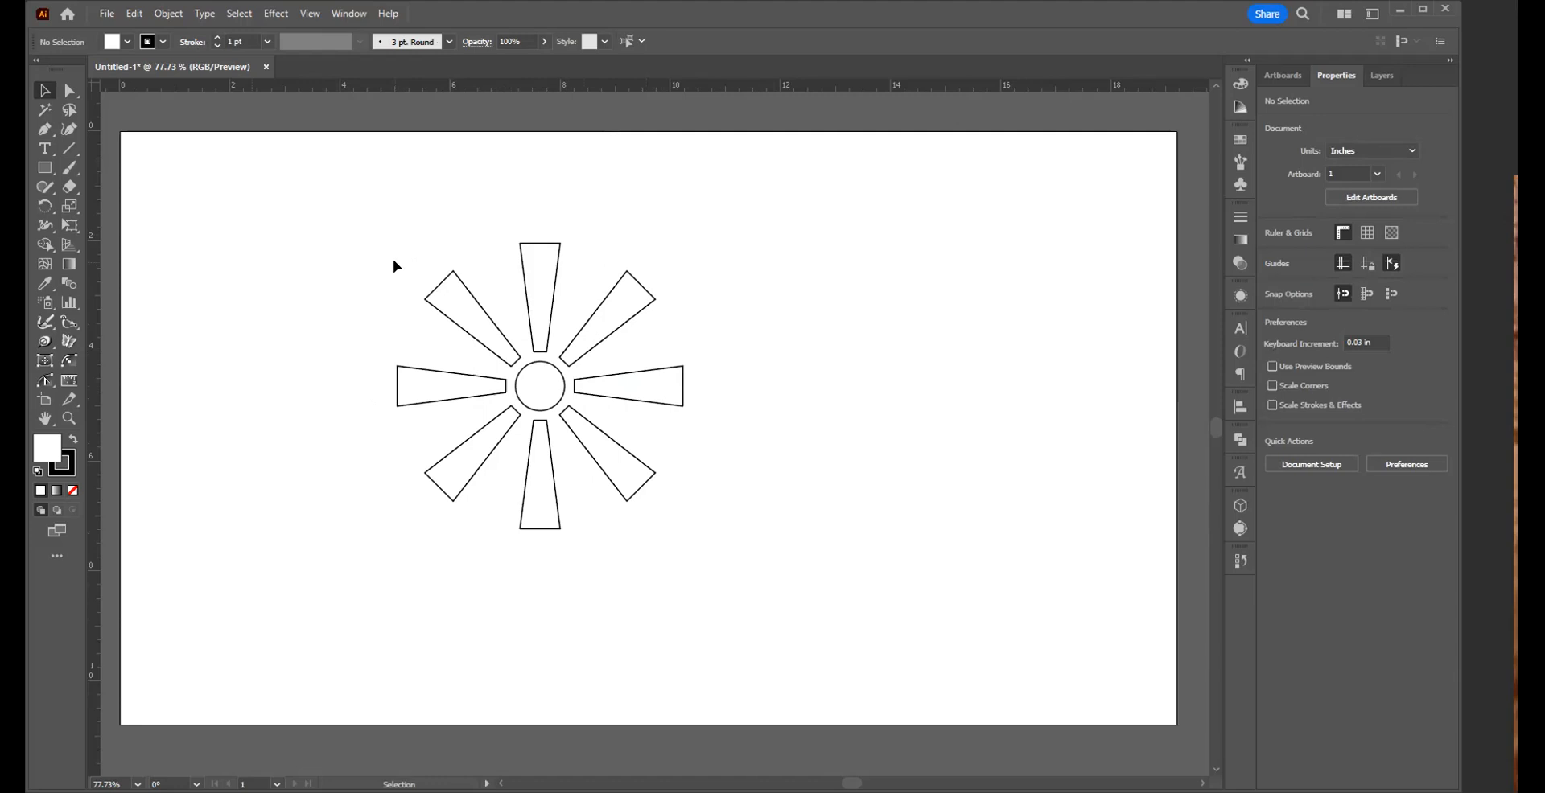
- Draw a closed four-sided shape with the Pen tool in the gap between the upright and upper-right tapered shapes
key(p)
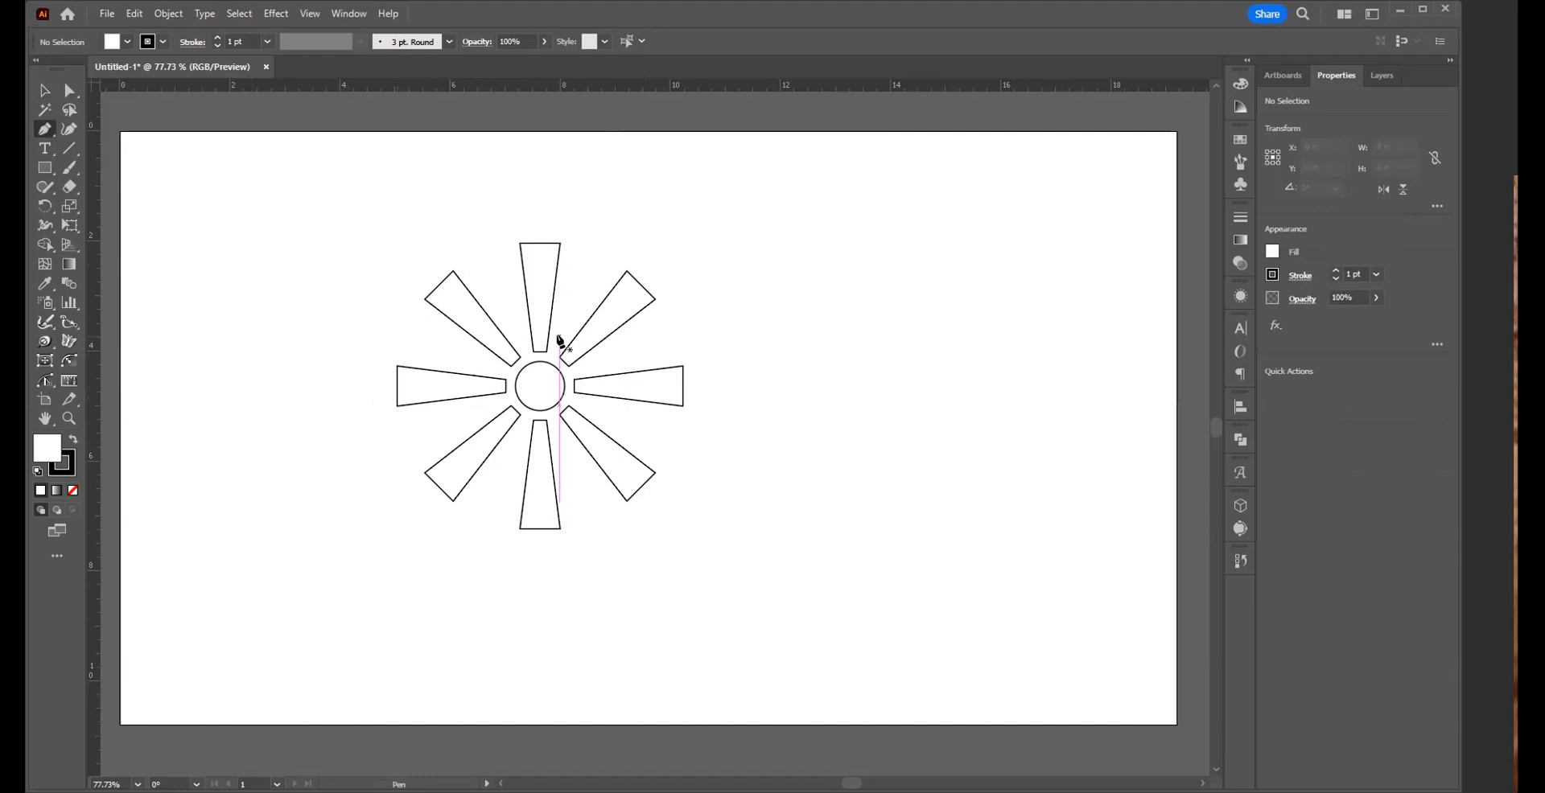
click(560, 335)
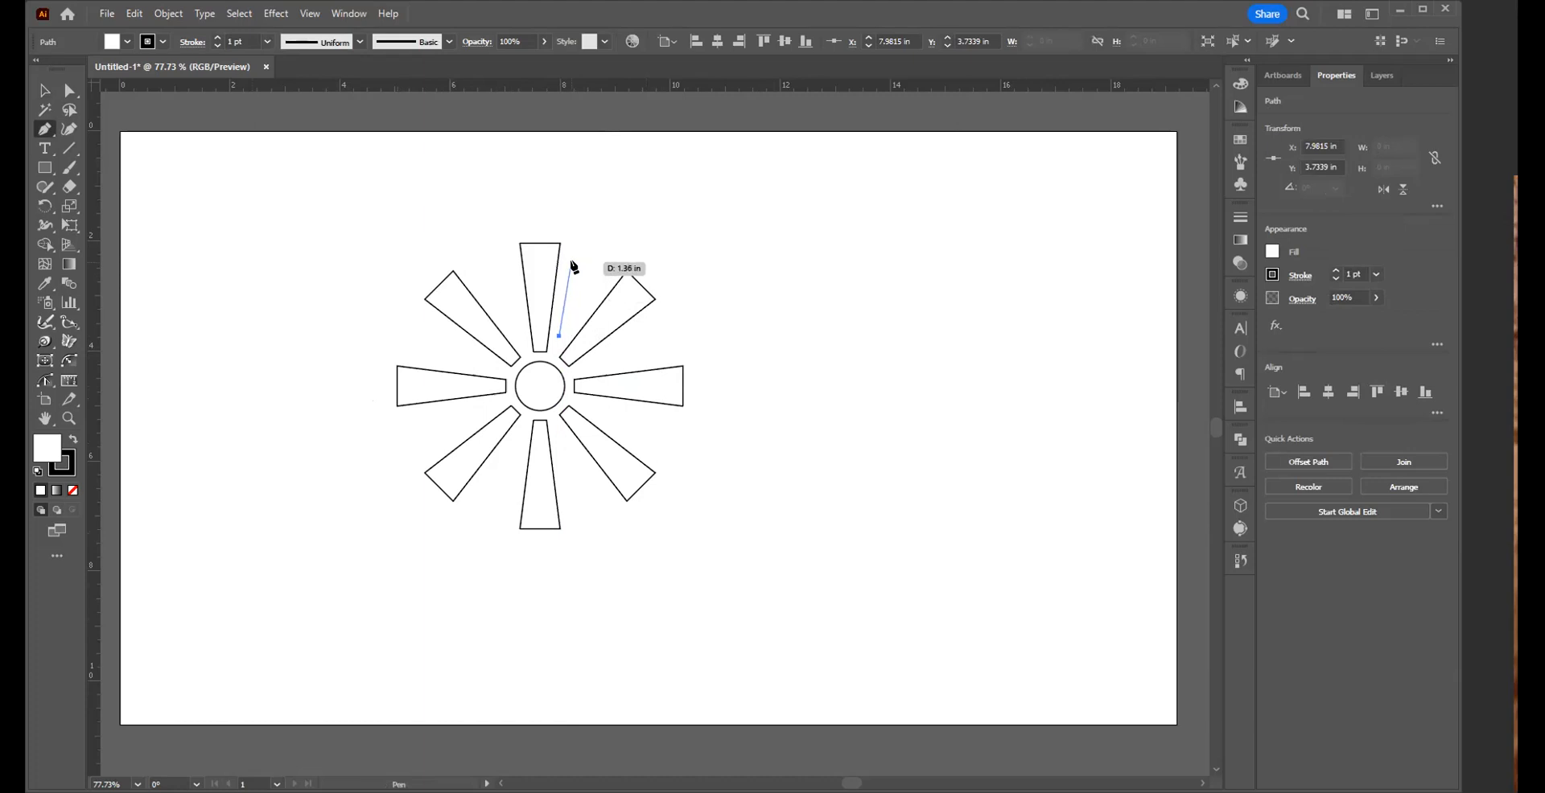
click(571, 262)
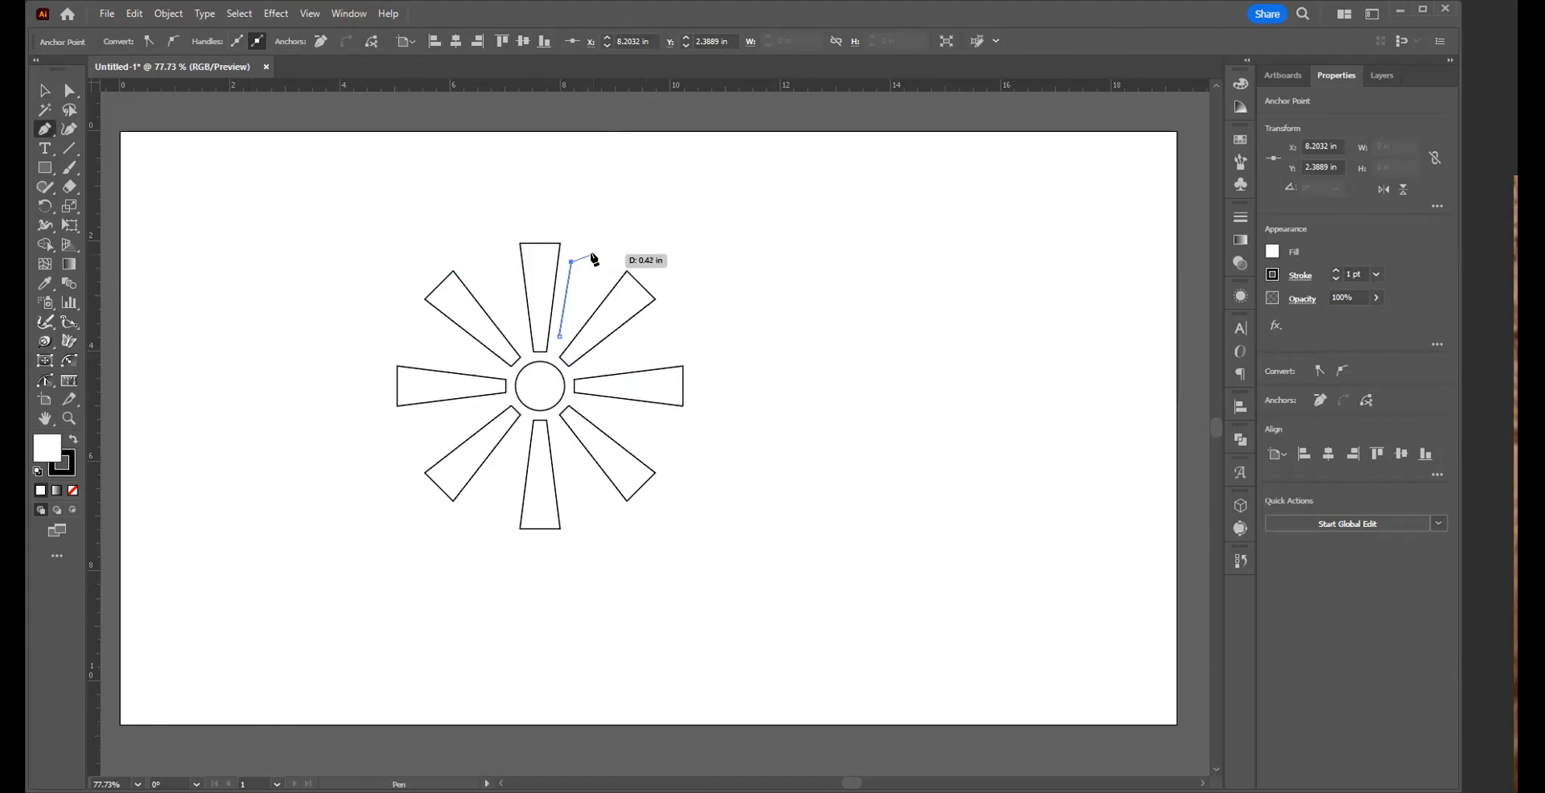
click(593, 253)
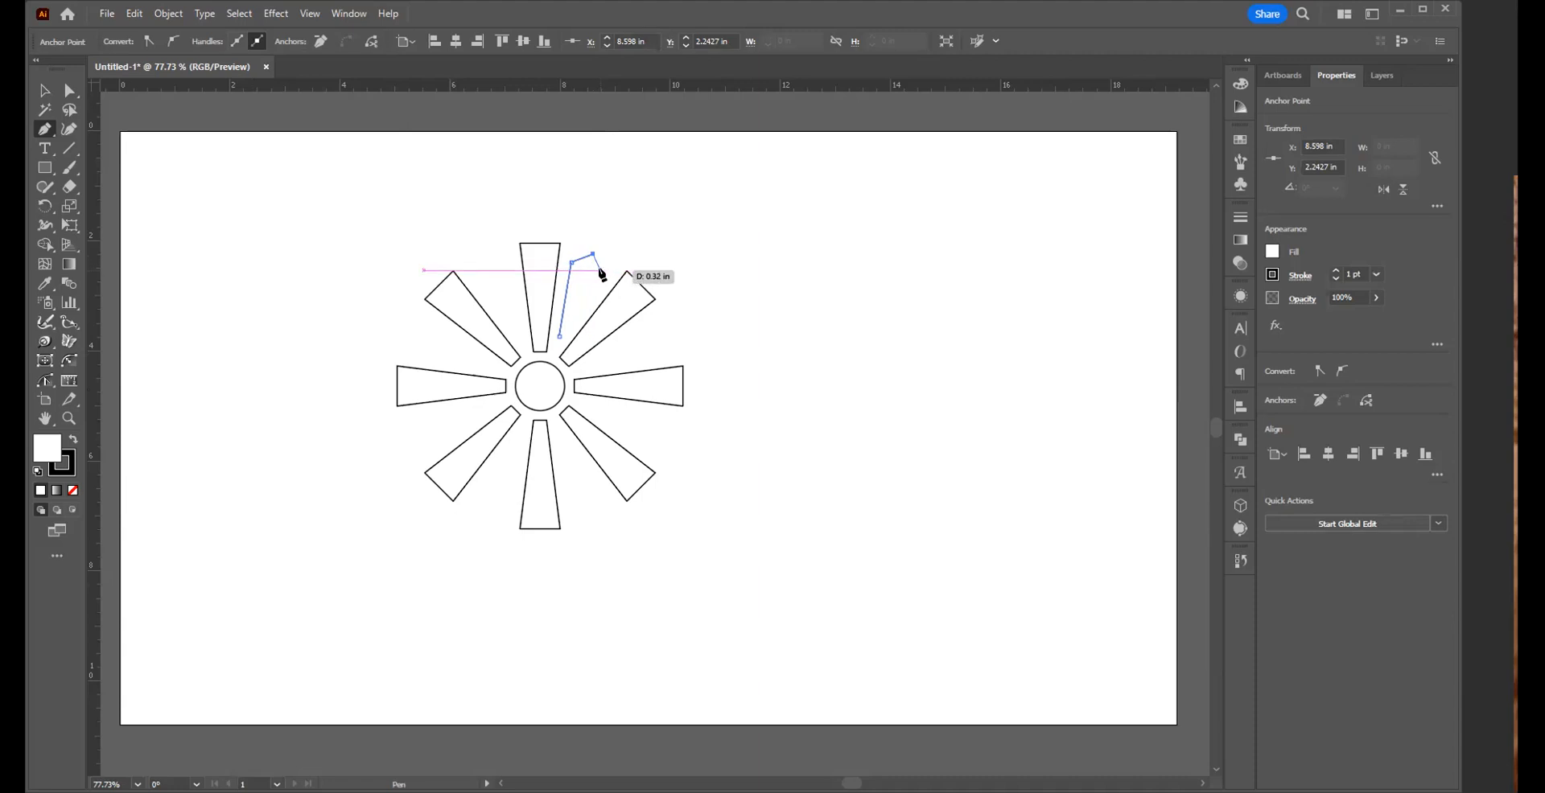
click(600, 270)
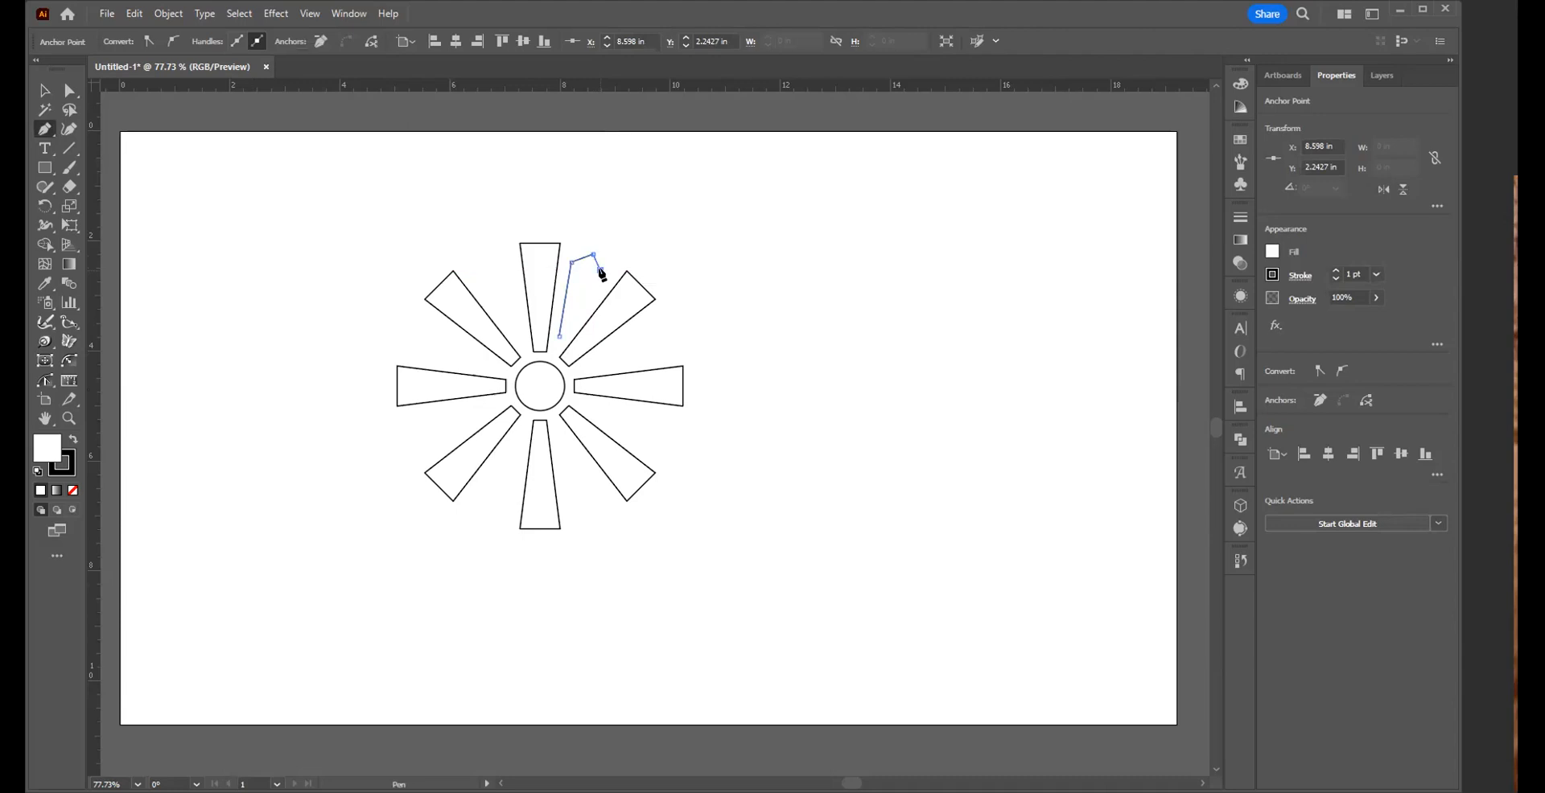
click(561, 337)
- Delete the anchor point of the new shape nearest the upper-right tapered shape, leaving an open two-segment path
key(a)
drag(618, 257, 590, 283)
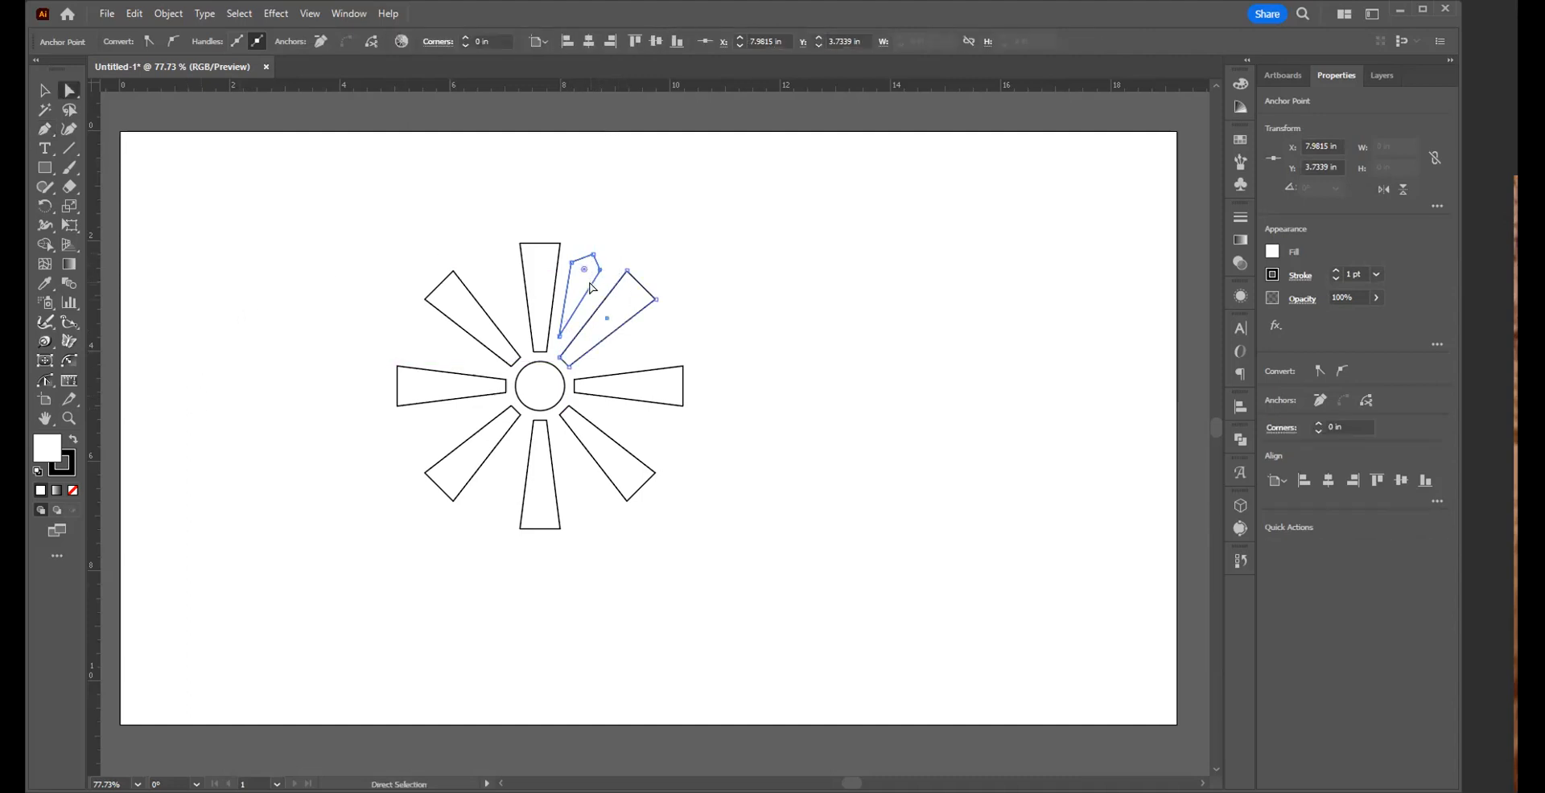
click(804, 217)
click(601, 271)
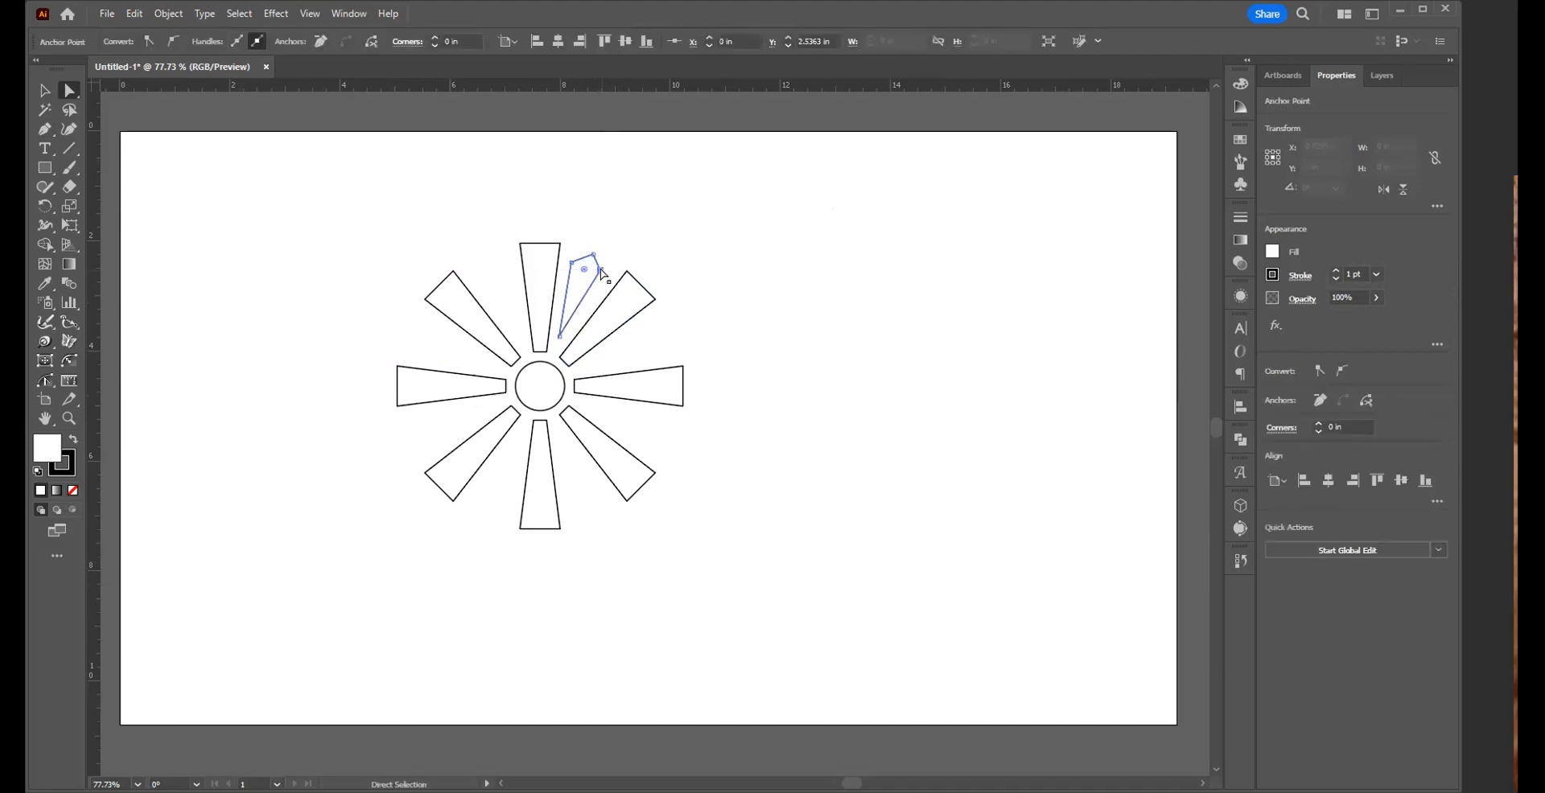
key(Delete)
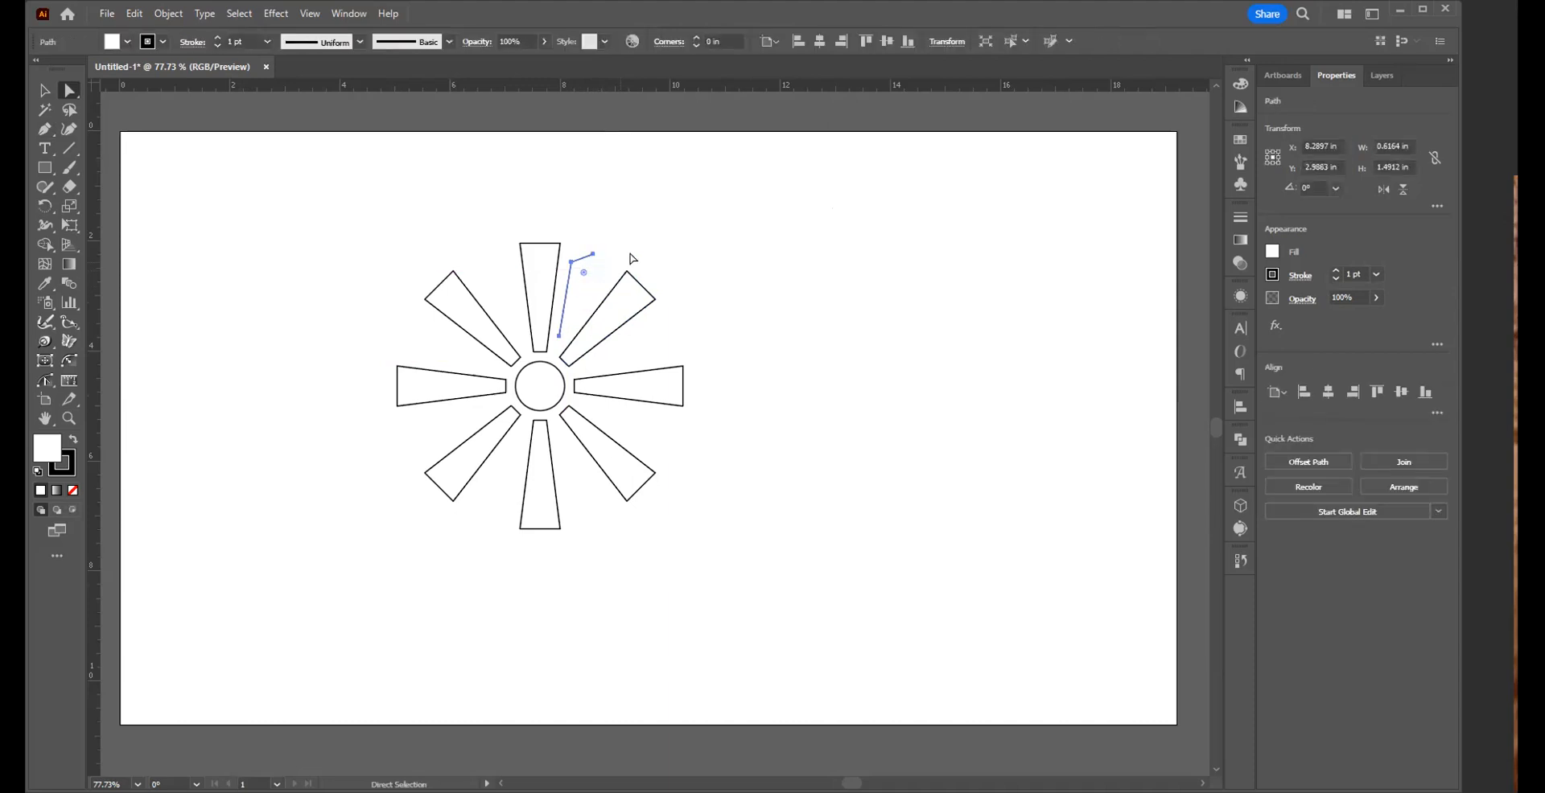
click(624, 257)
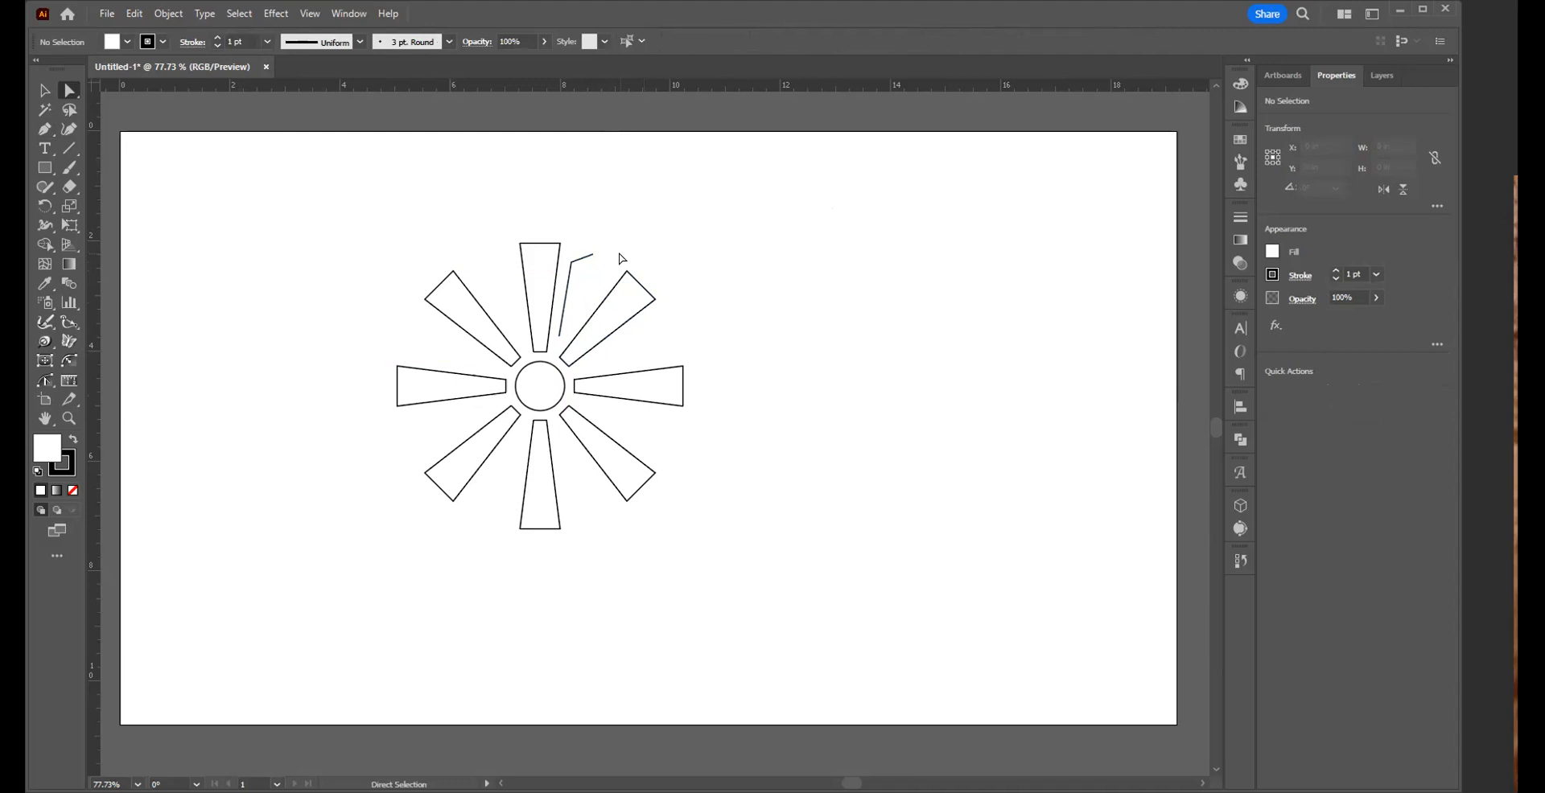
- Move the open path to the empty area right of the design and rotate it about 22° counterclockwise so its endpoints line up vertically
key(v)
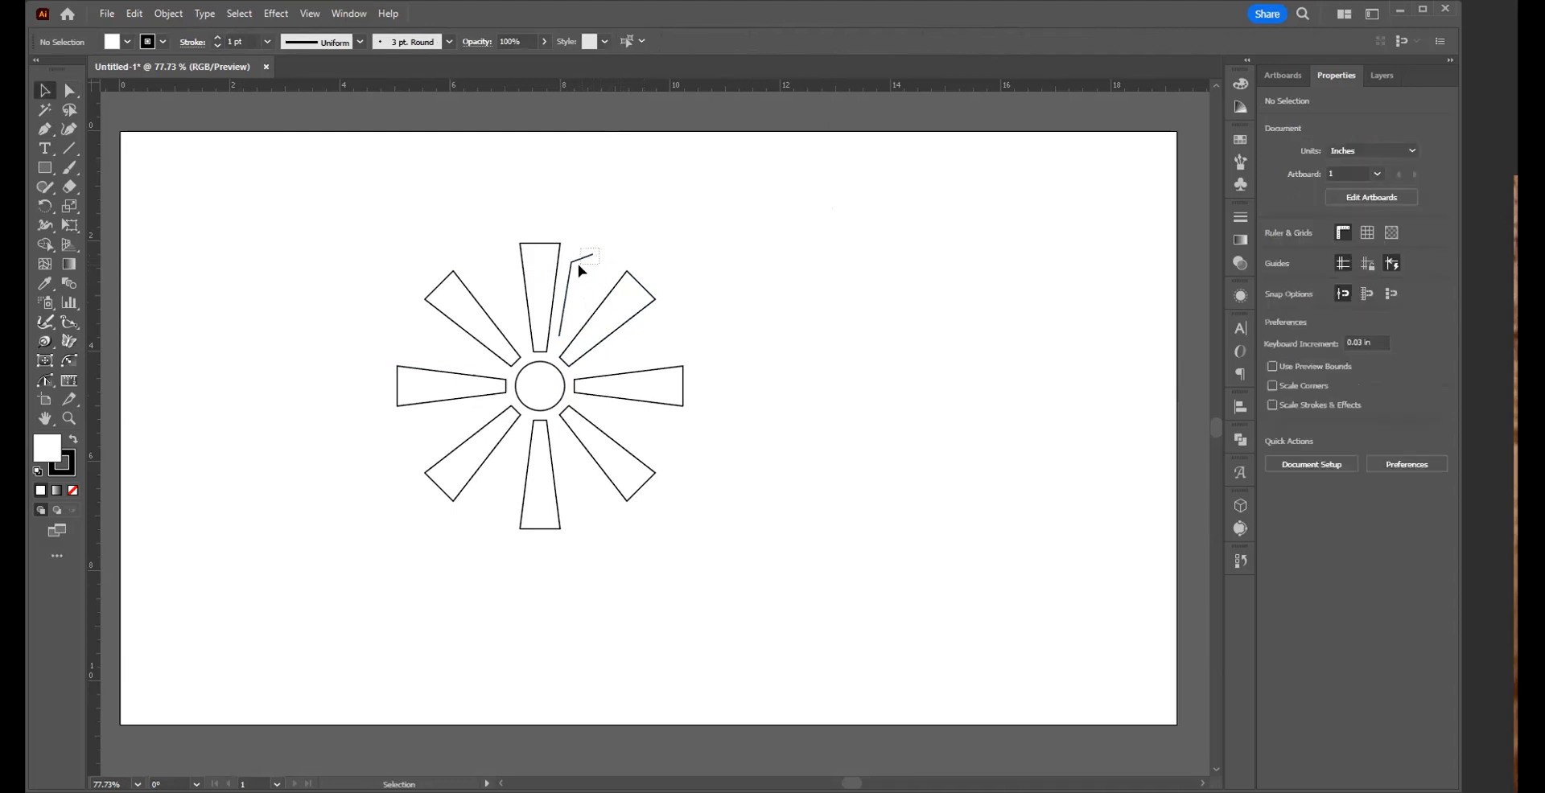
click(570, 271)
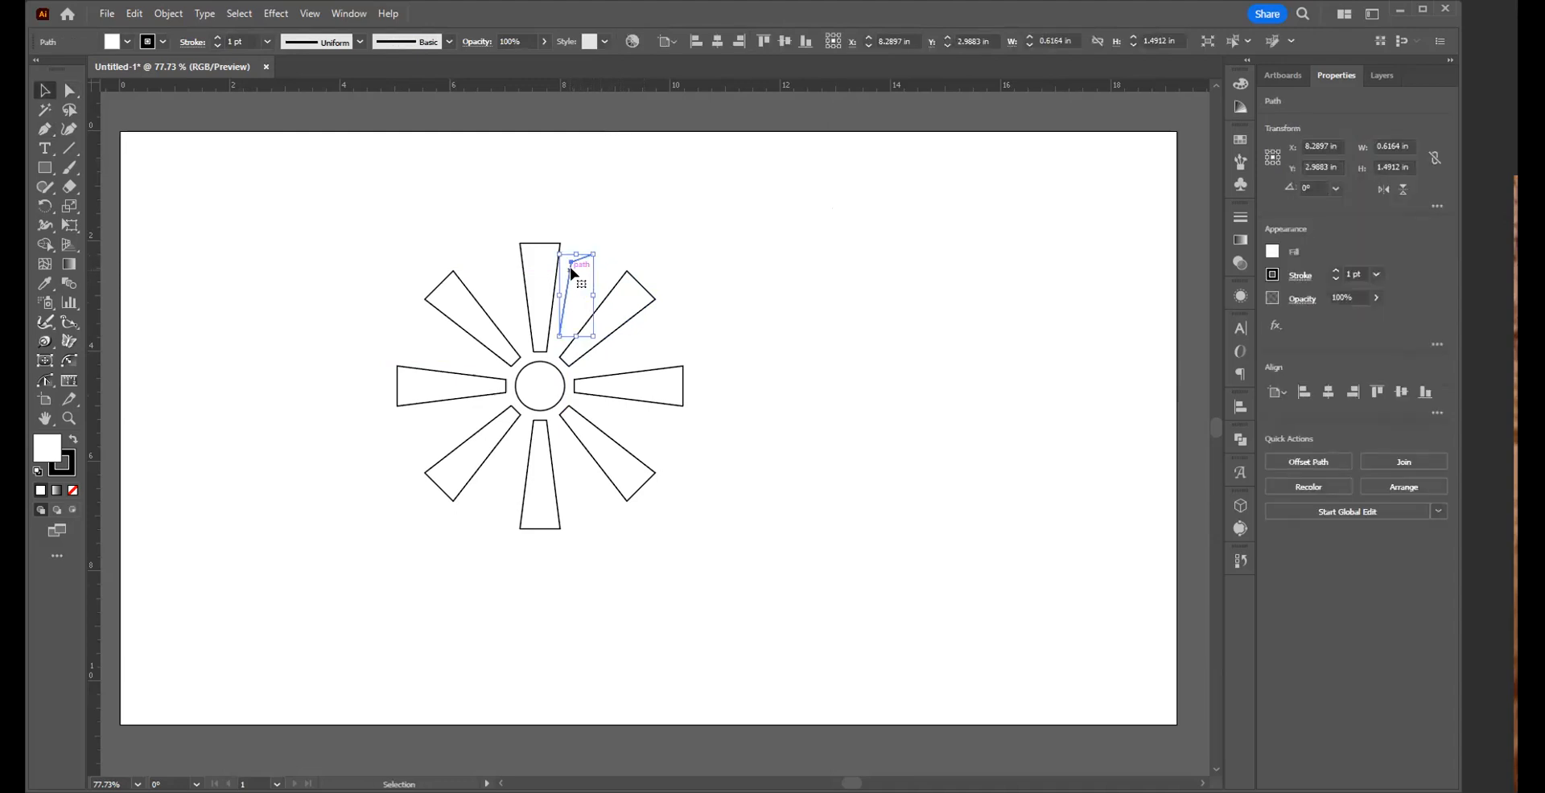
drag(570, 274, 944, 418)
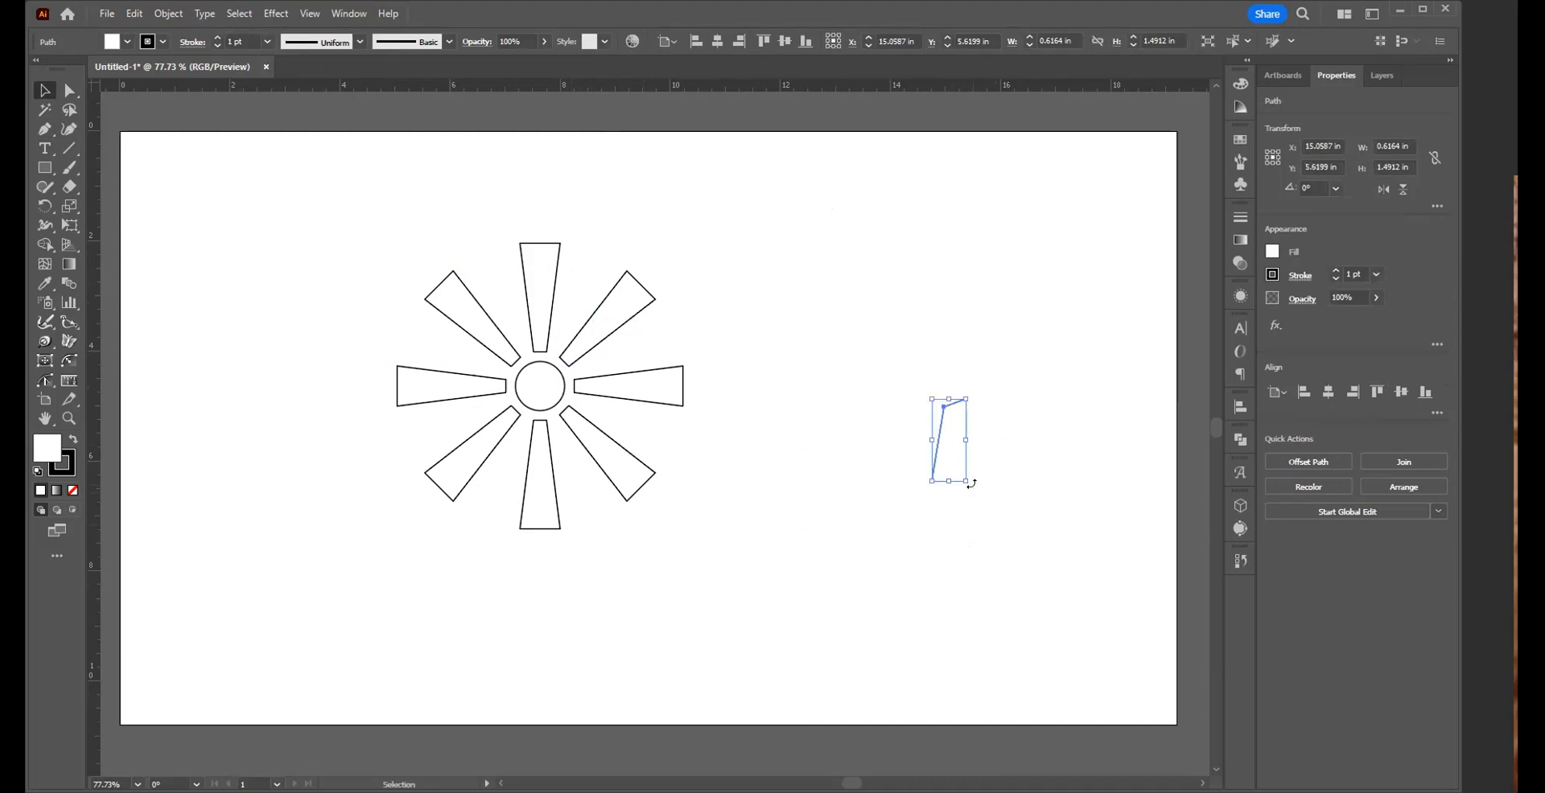
drag(982, 473, 993, 478)
click(928, 532)
drag(893, 377, 946, 425)
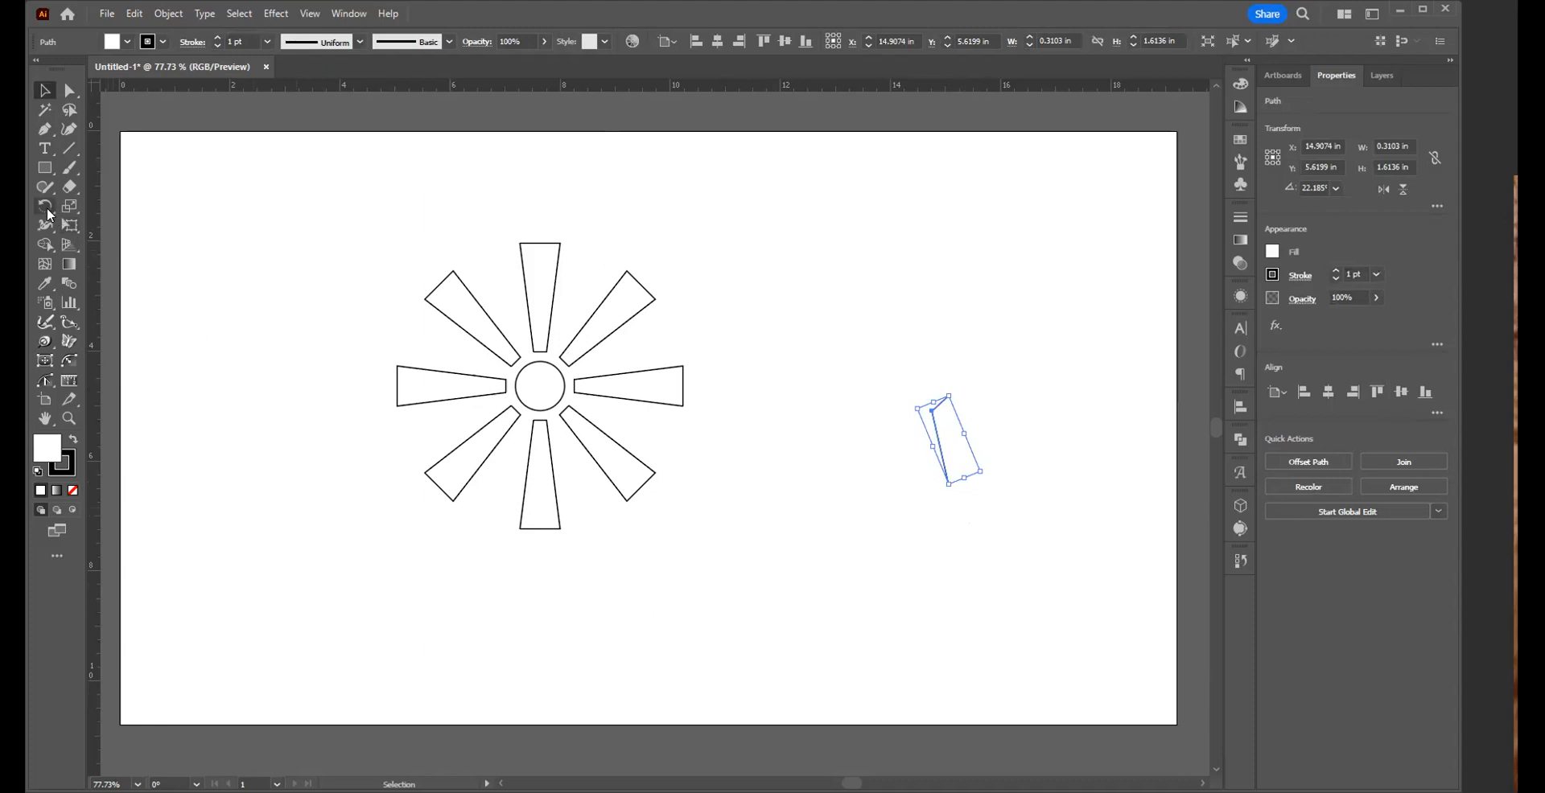
- Reflect a copy of the open path across a vertical axis through its top endpoint to form a kite shape
drag(72, 203, 103, 224)
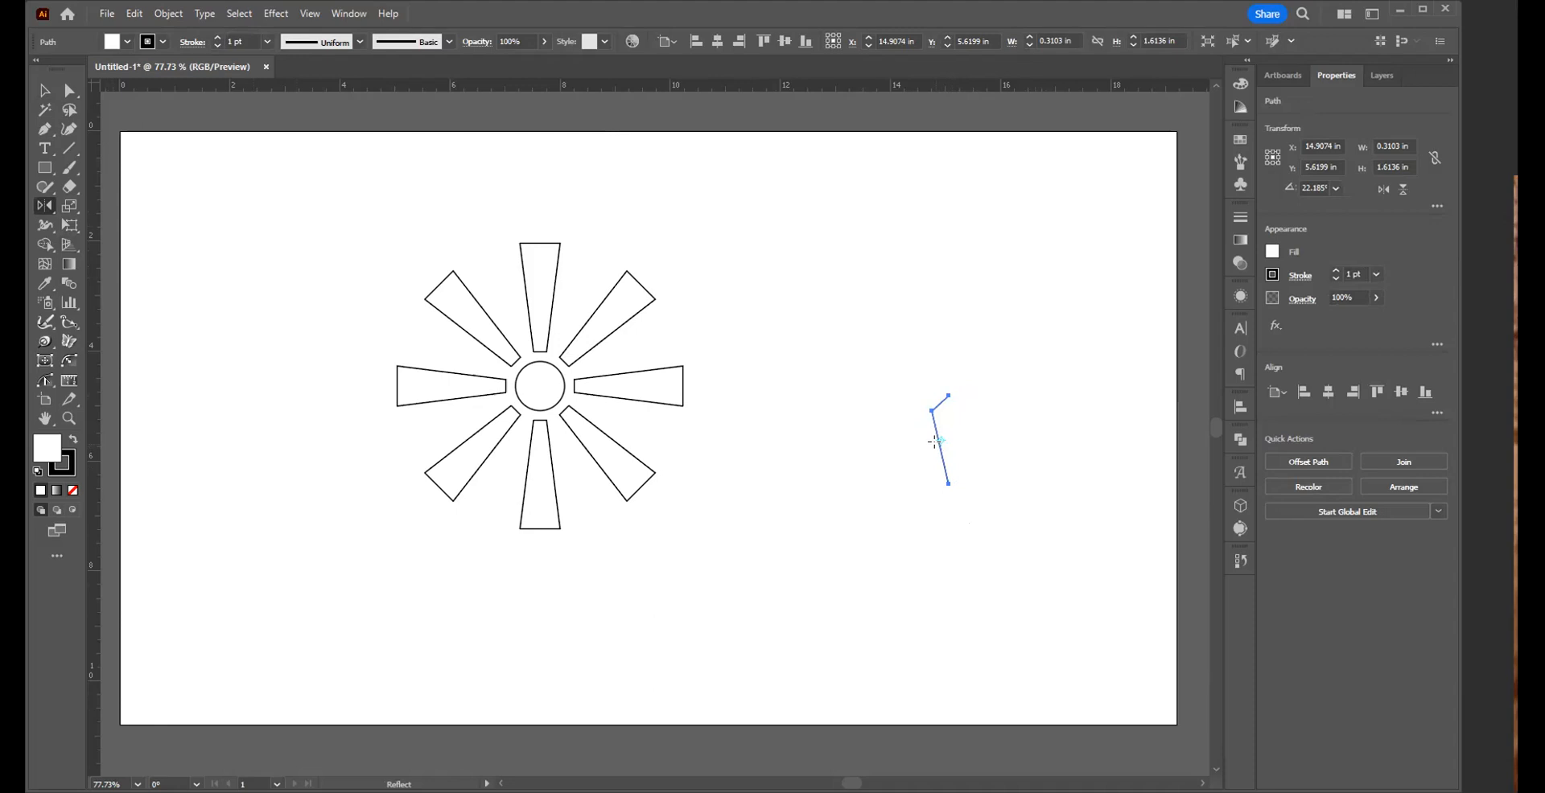
alt+click(948, 395)
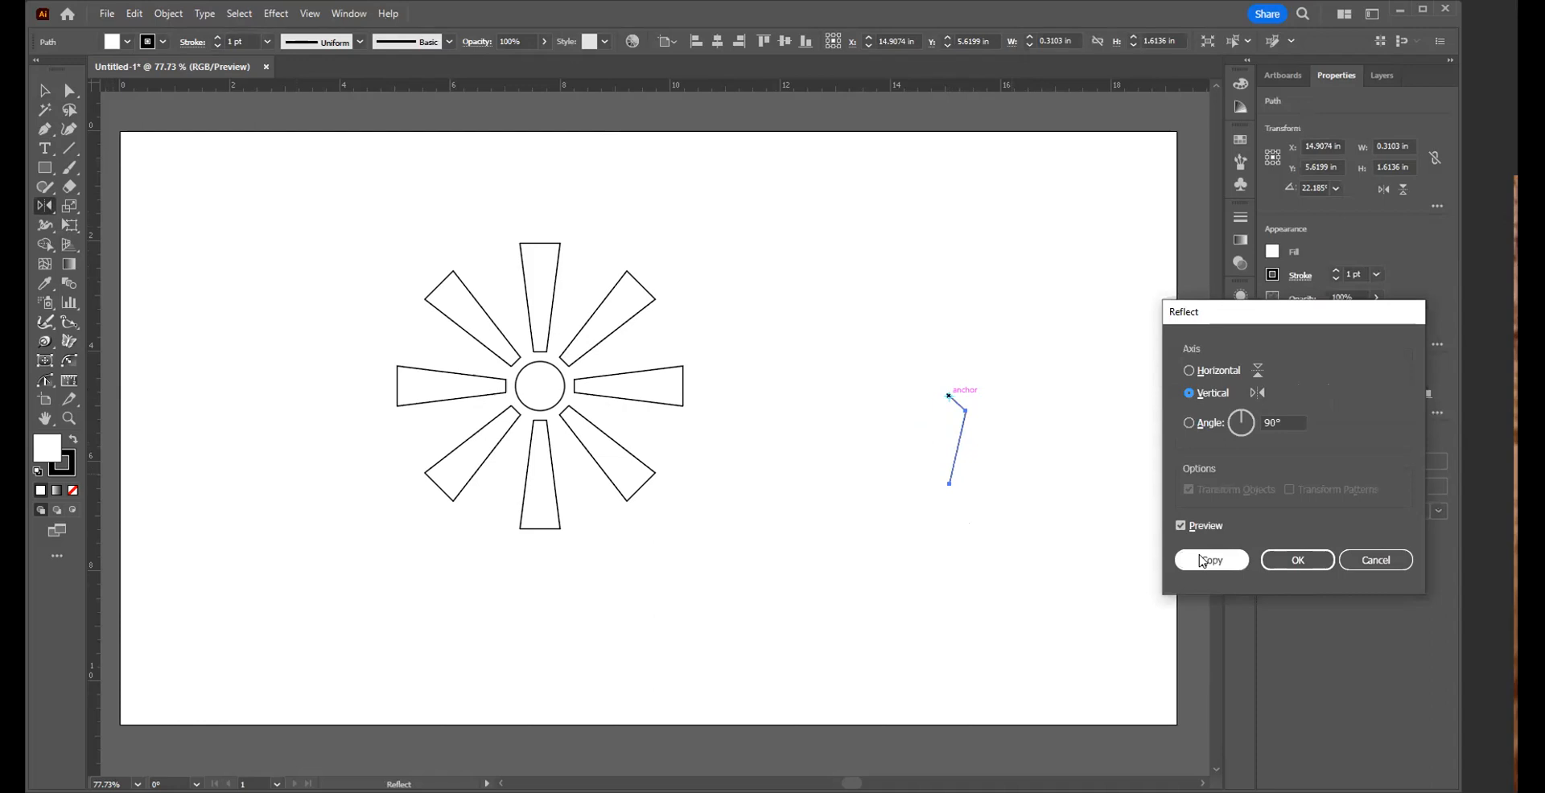
click(1202, 560)
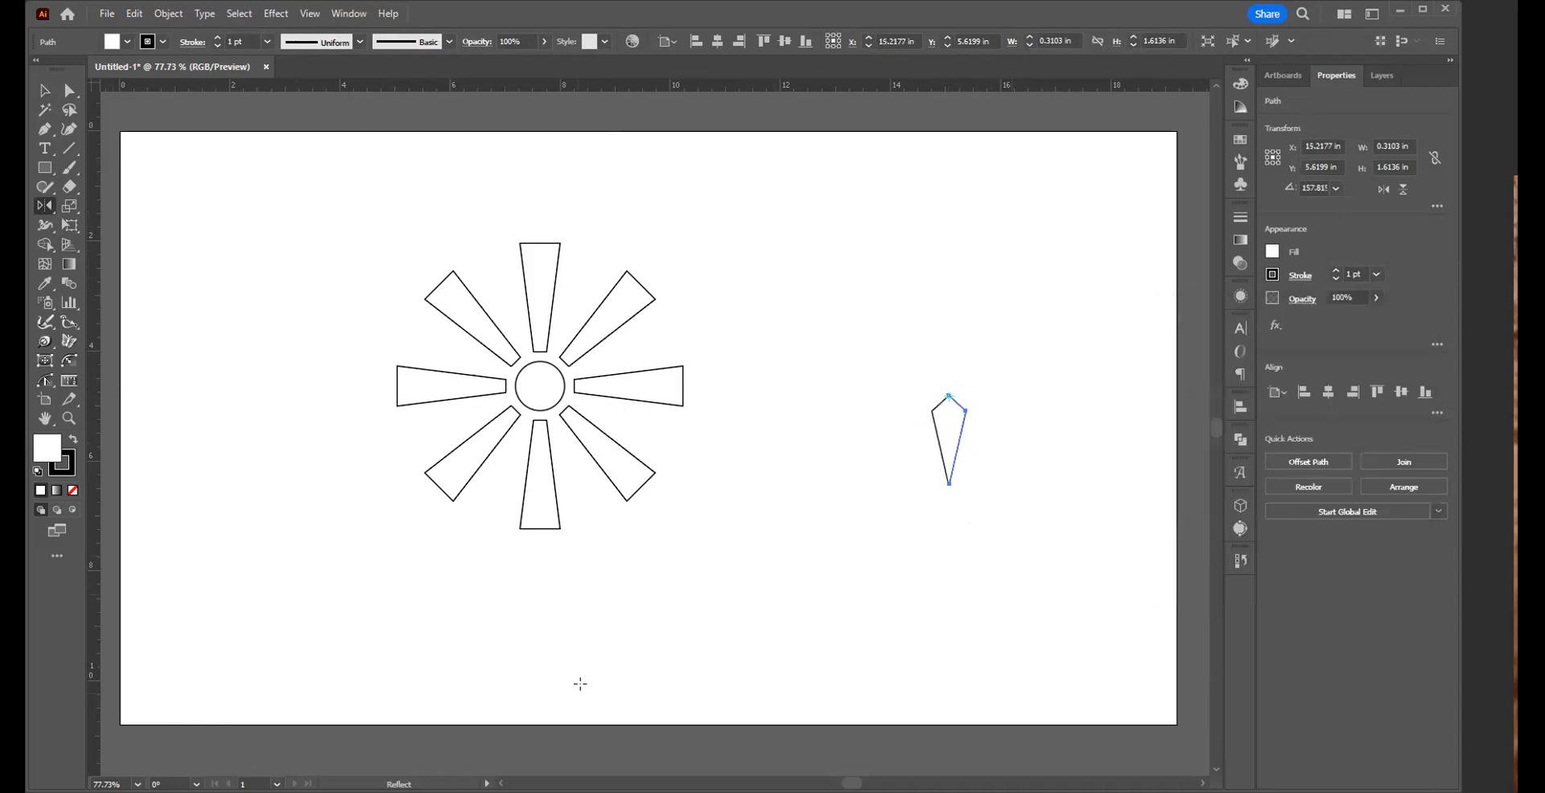
key(v)
click(942, 546)
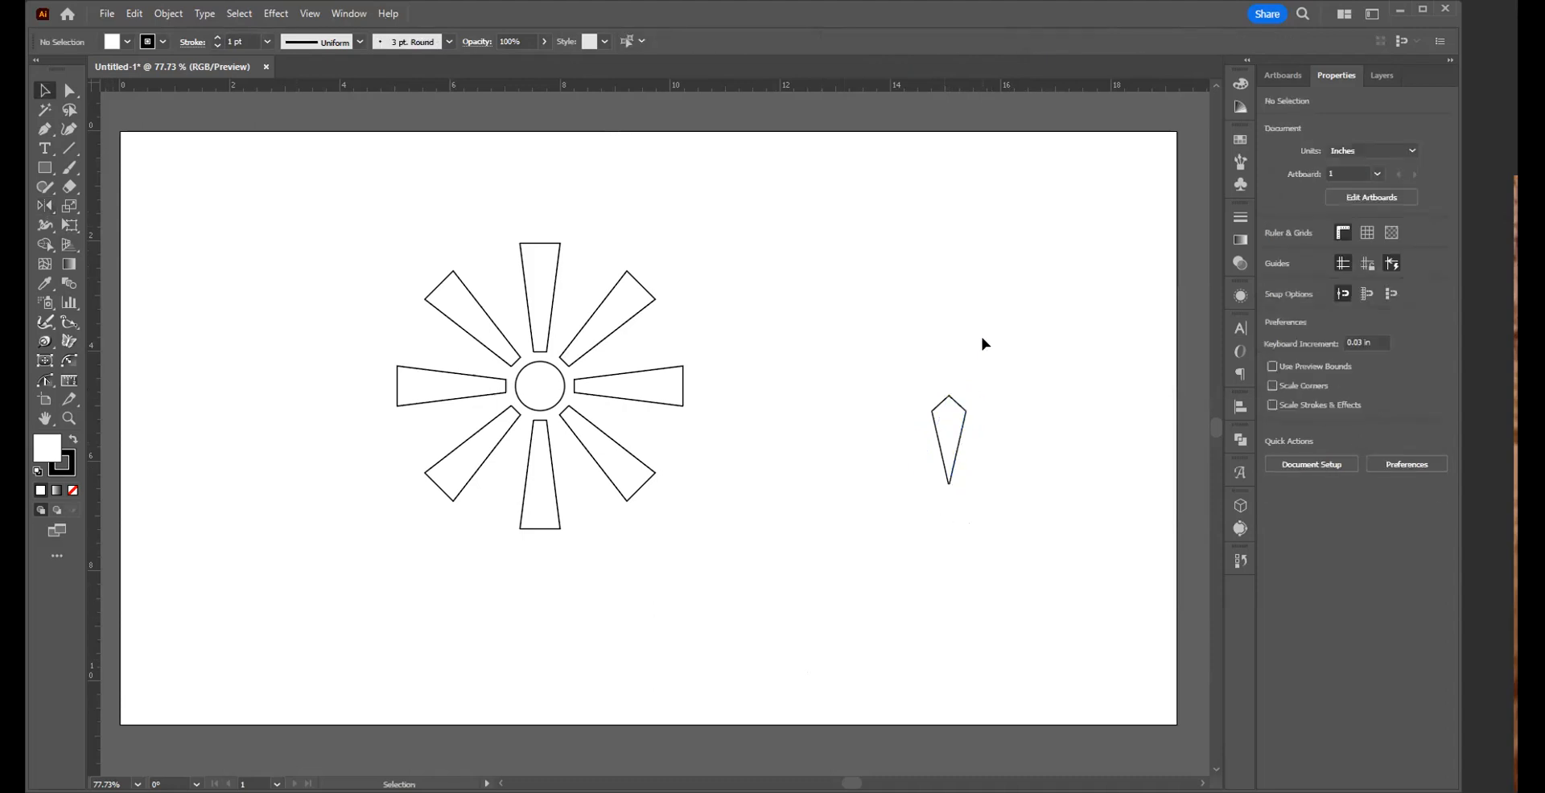
- Join the two halves of the kite at their top and bottom anchor points into a single path
key(a)
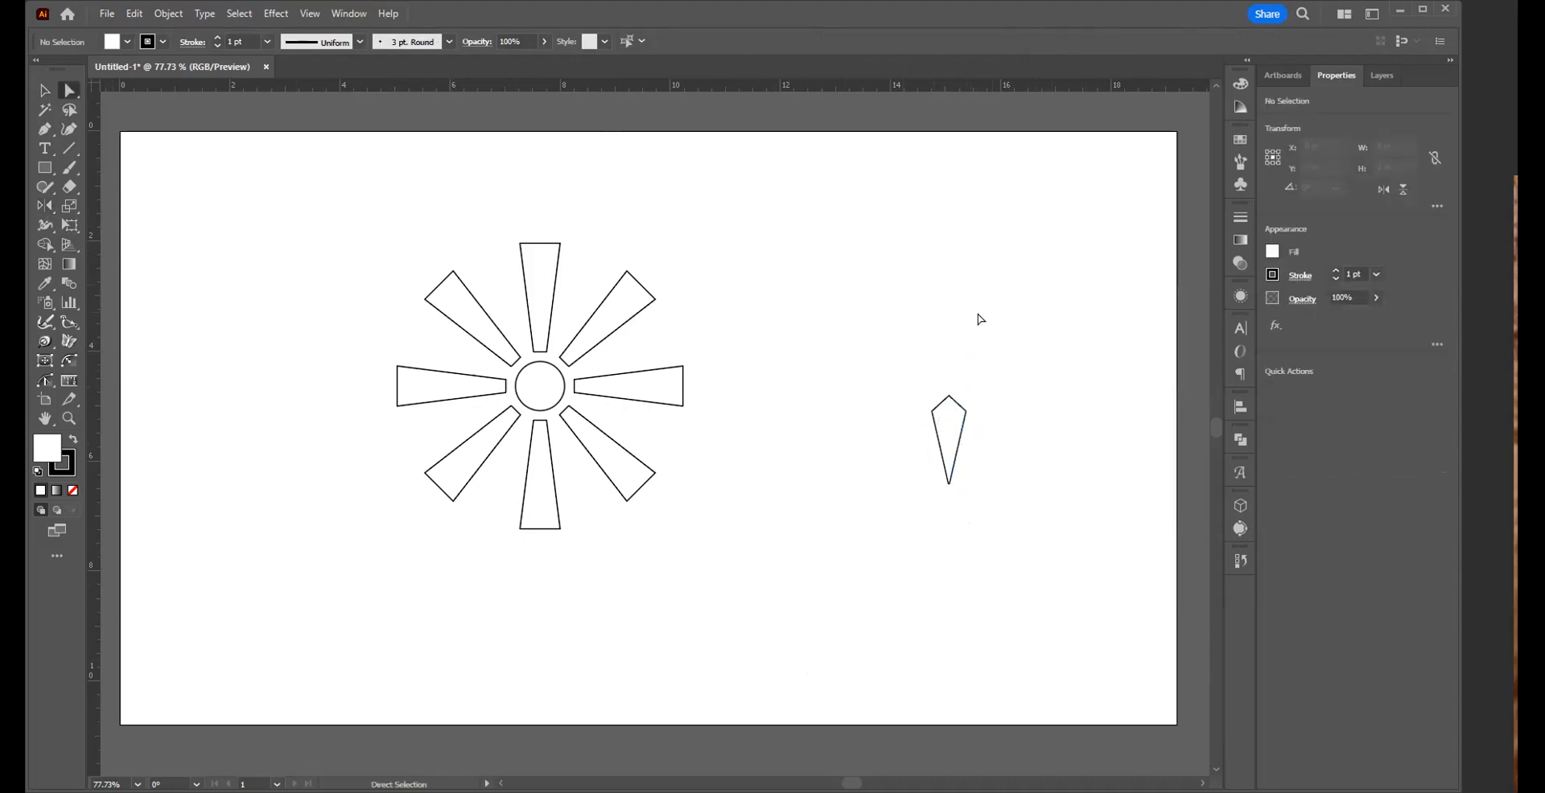
drag(930, 366, 979, 397)
key(ctrl+z)
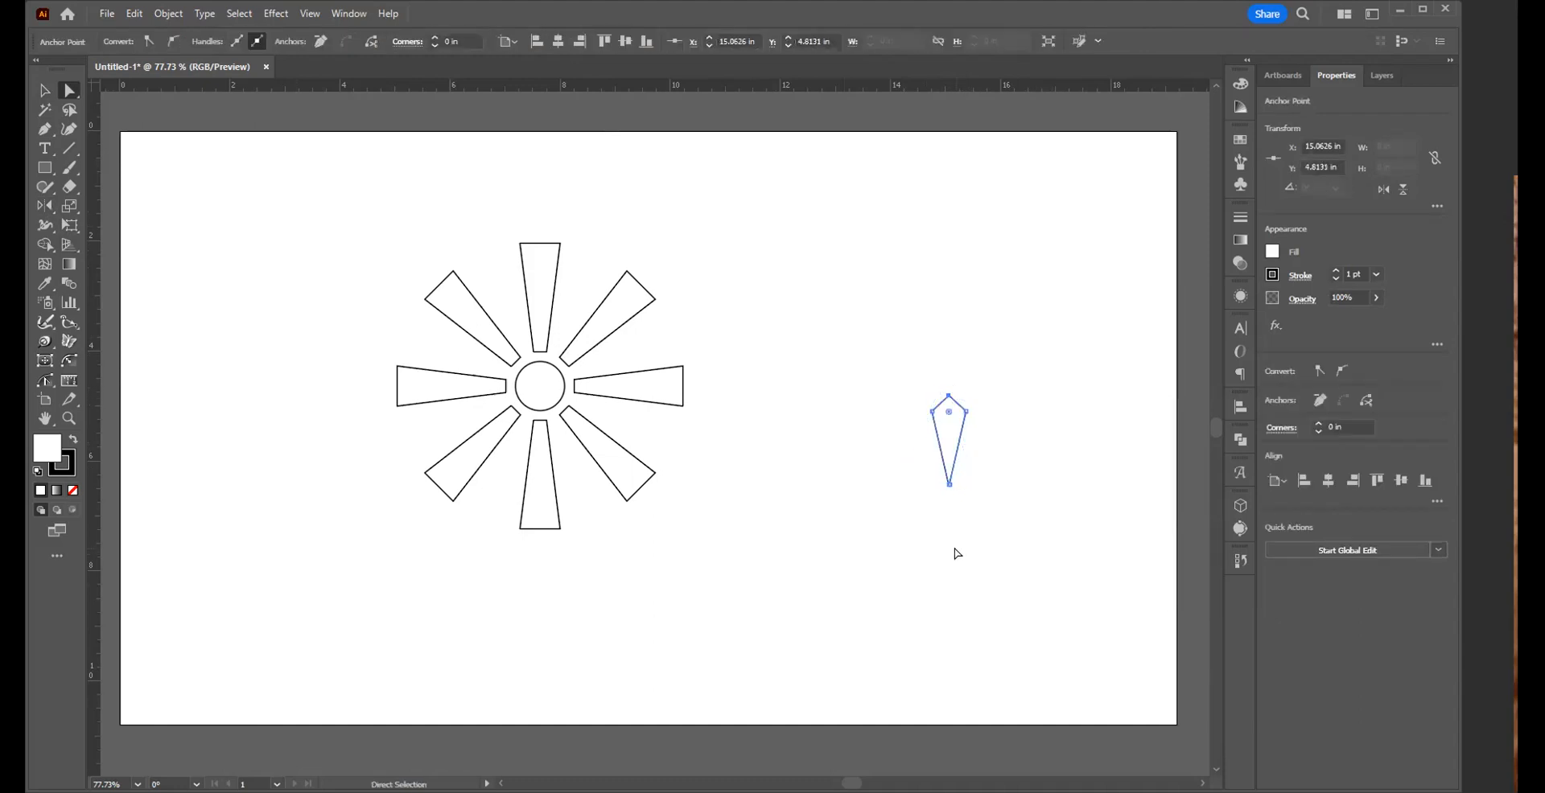
click(956, 548)
drag(975, 516, 927, 476)
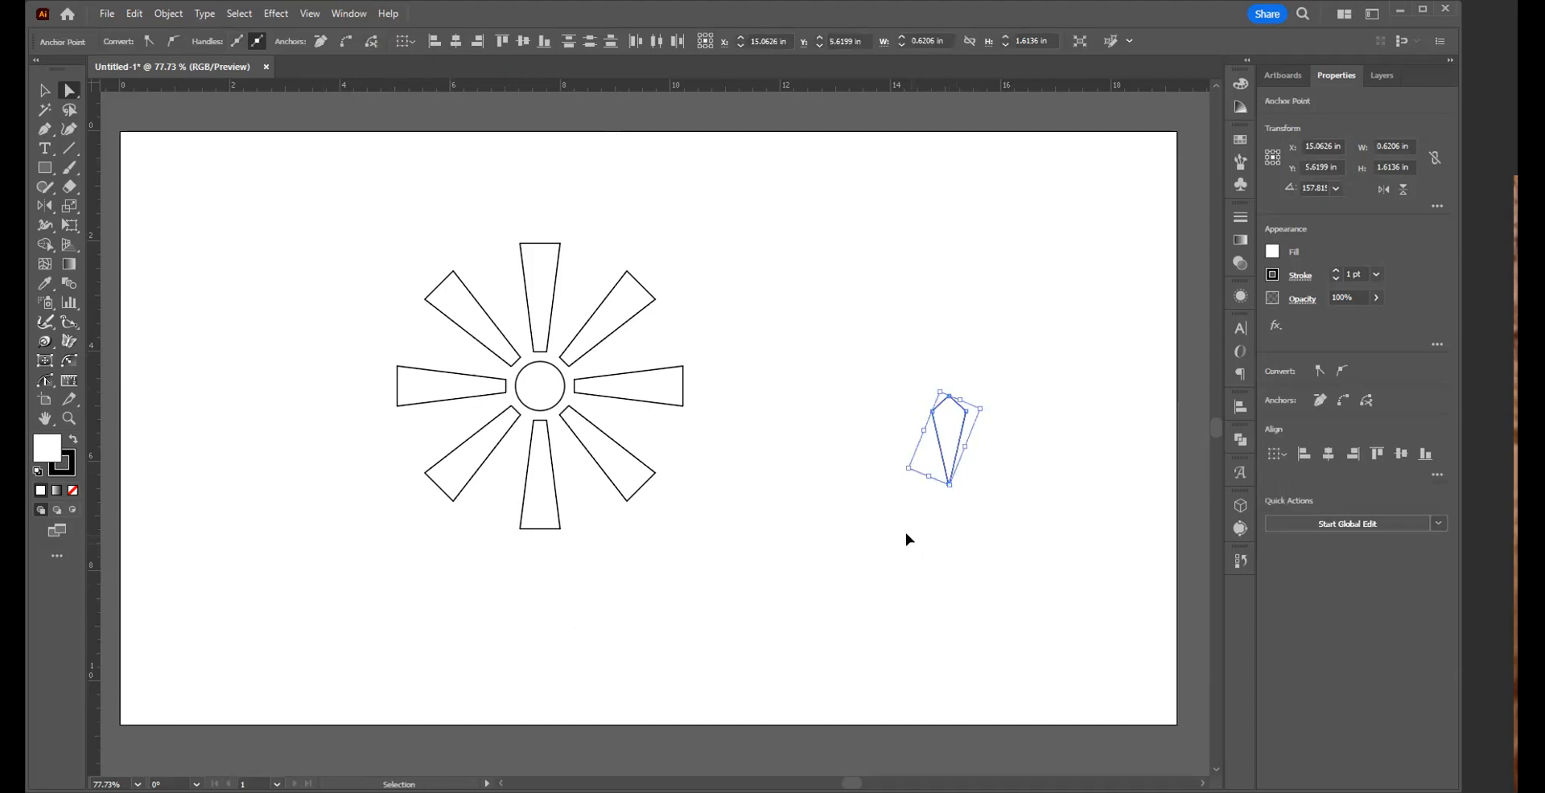
click(909, 527)
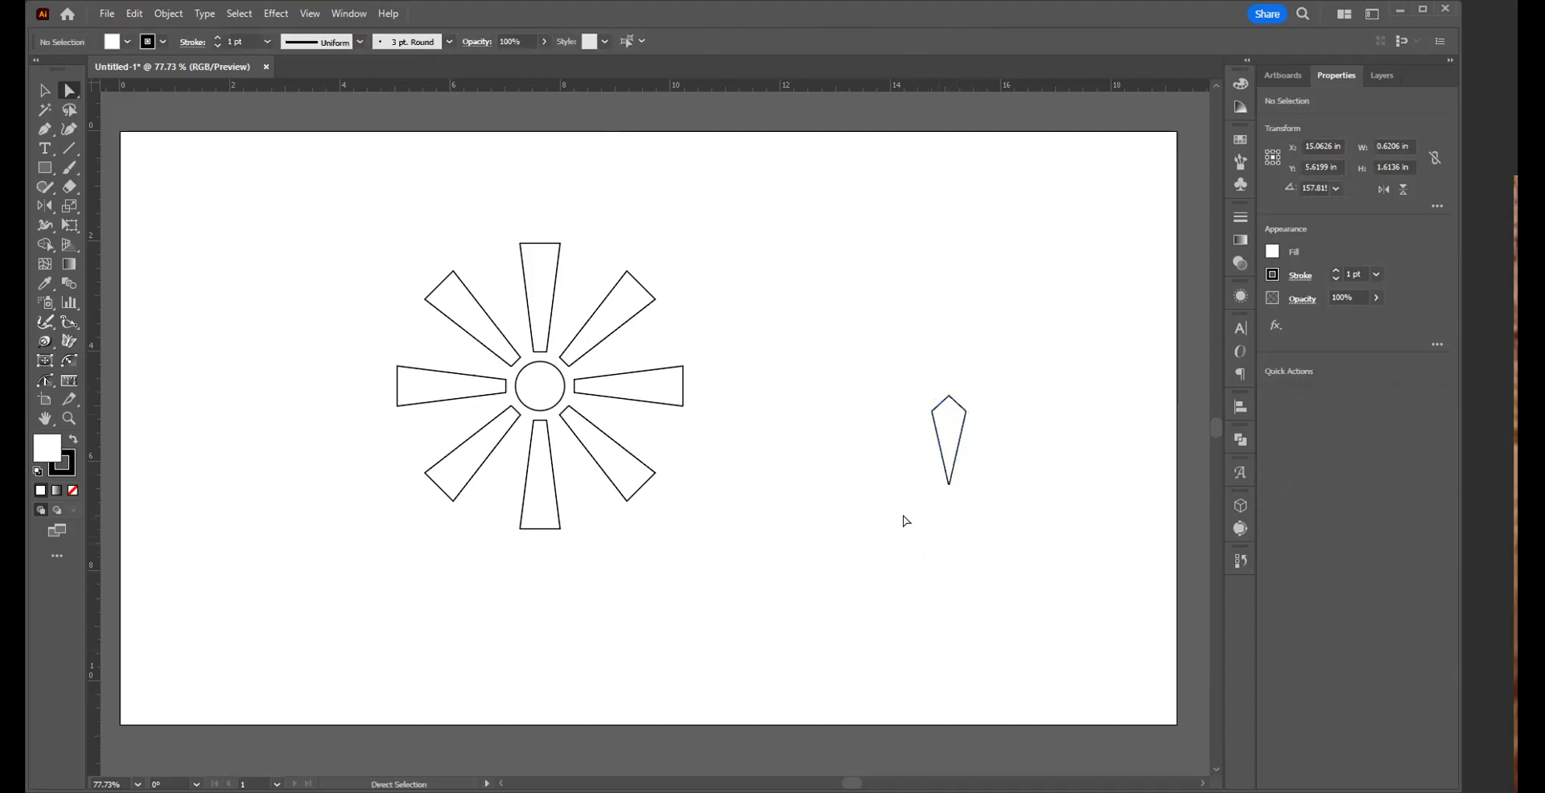
- Move the joined kite shape closer to the radial design, to about X 11.56 in and Y 3.95 in
key(v)
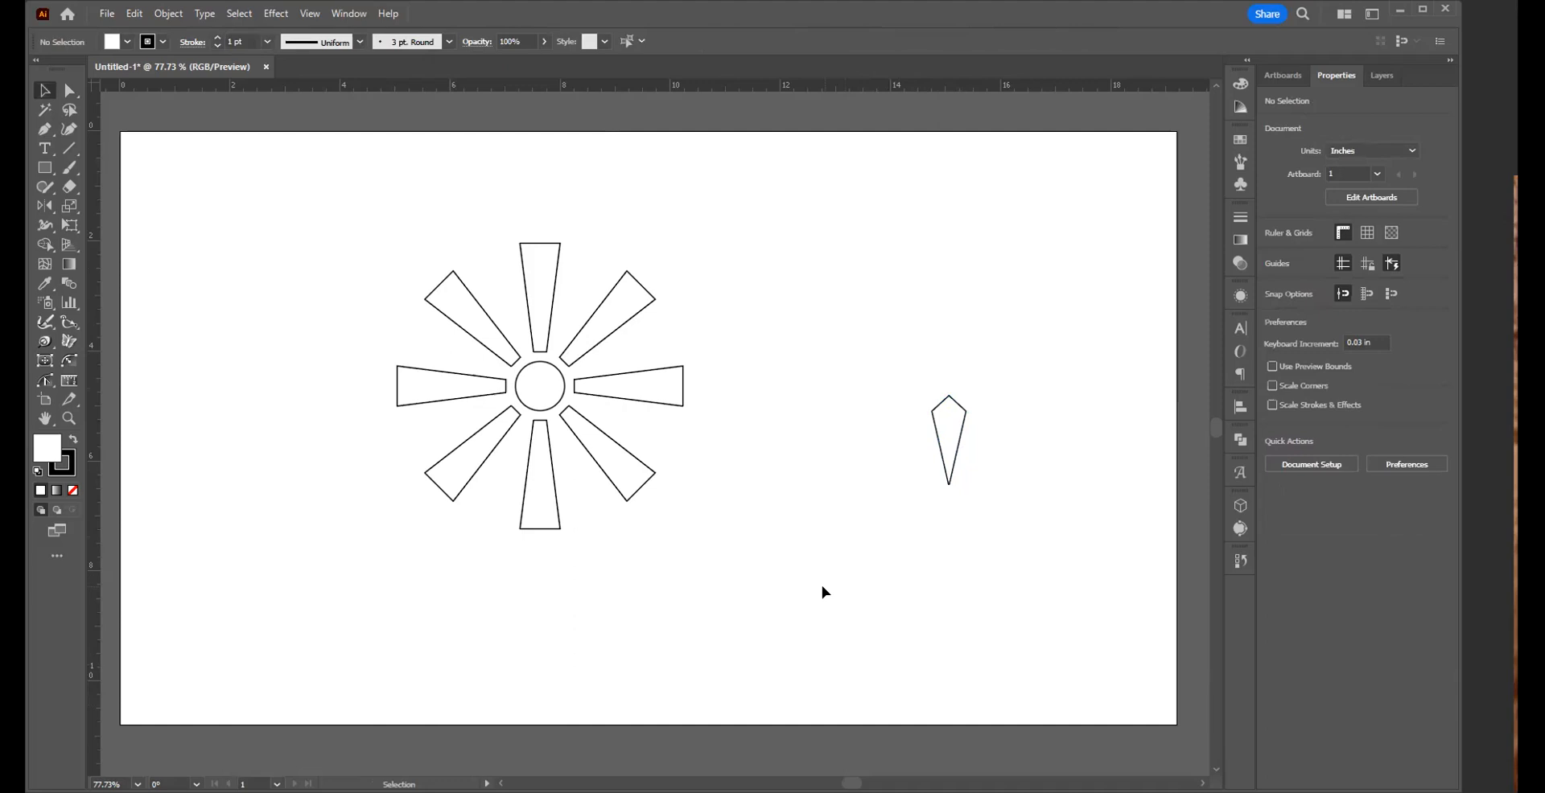
drag(988, 435, 984, 498)
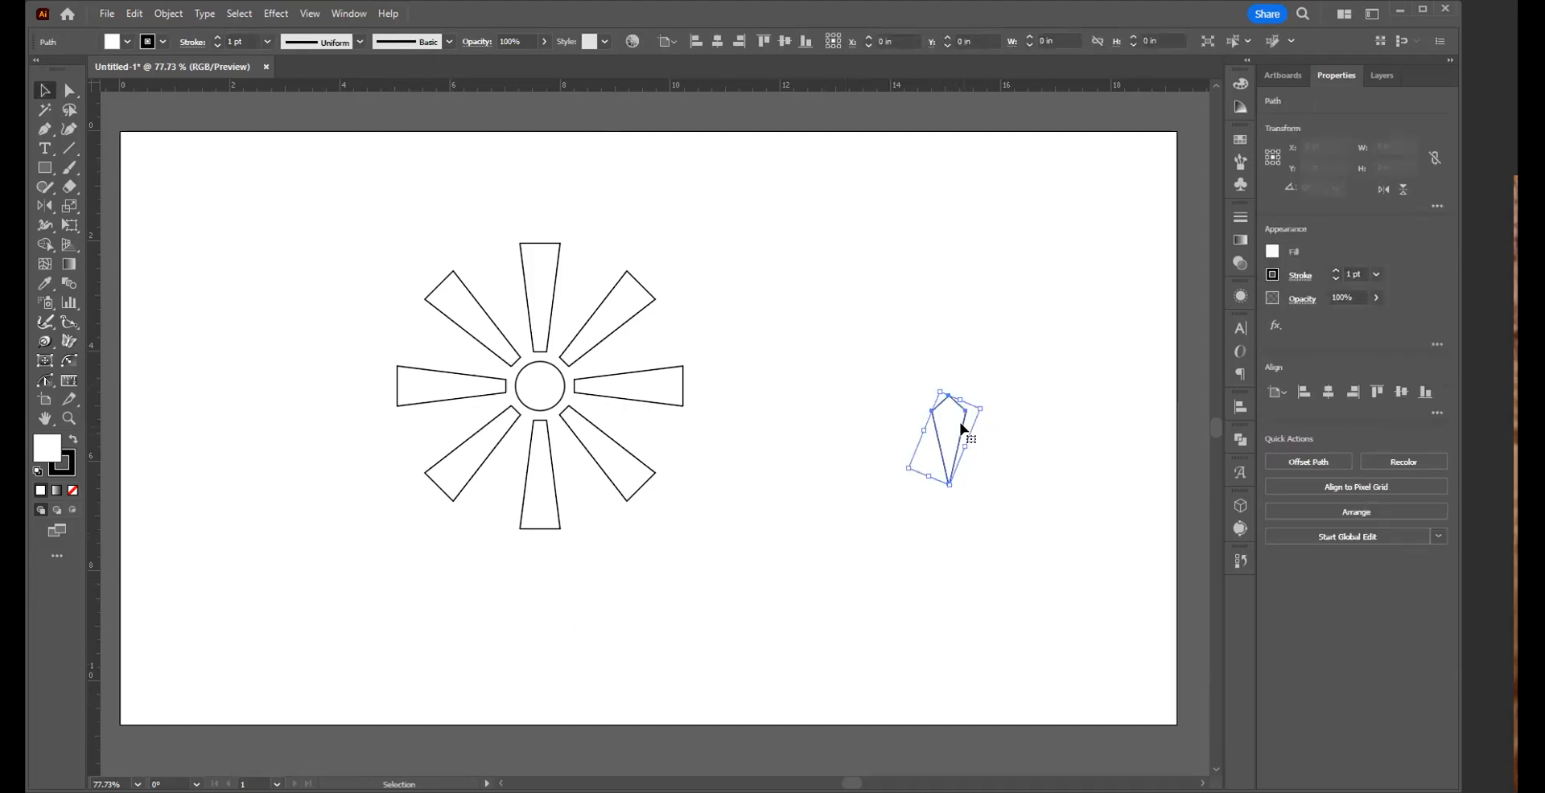
drag(969, 421, 766, 333)
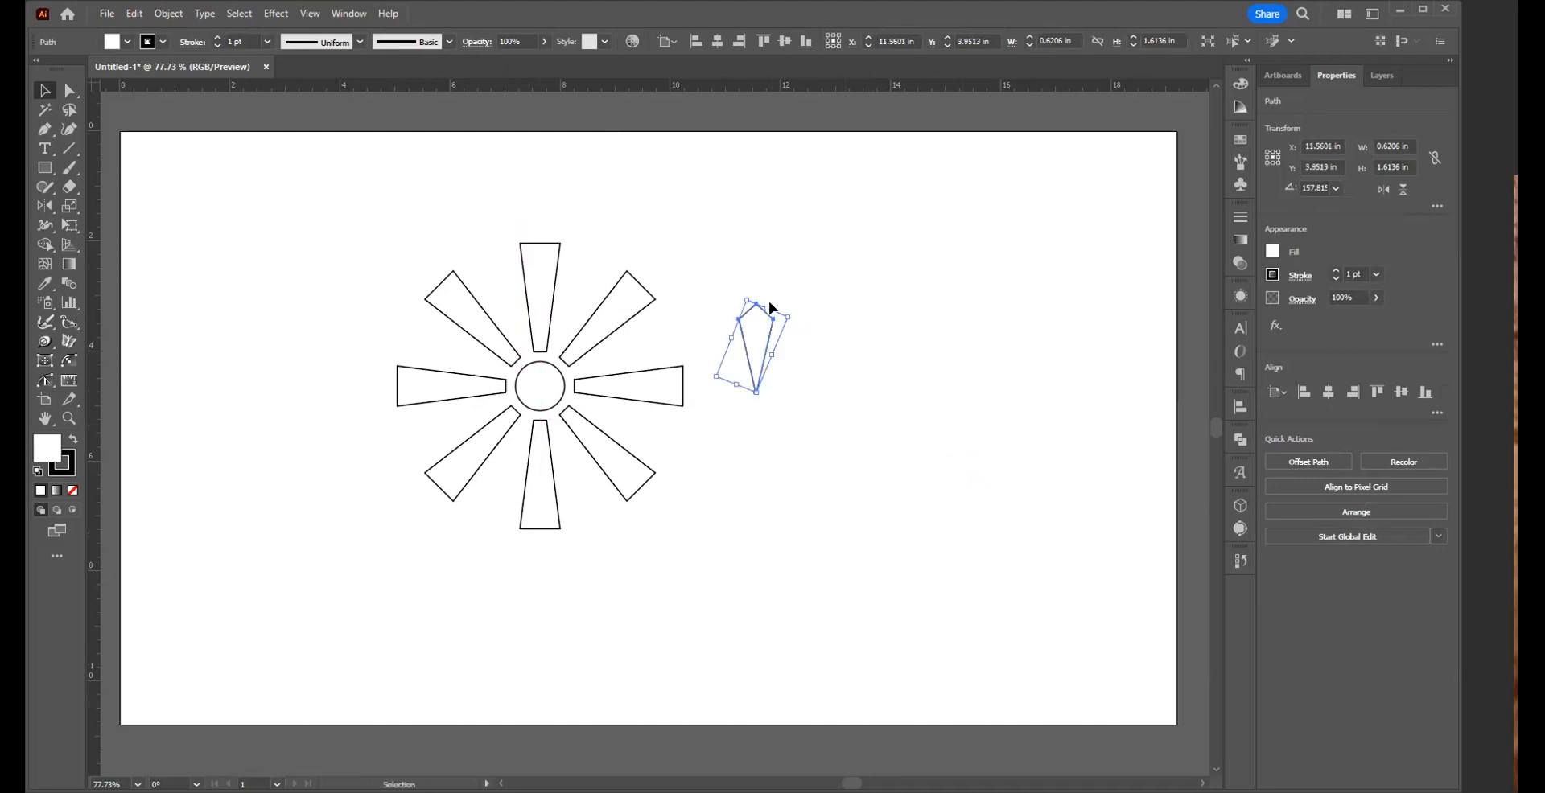
- Examine the kite's outline up close from its upper point down to the anchor points at its lower tip
key(a)
key(z)
drag(804, 355, 1023, 471)
drag(791, 286, 1414, 543)
key(space)
drag(538, 541, 685, 287)
drag(708, 554, 721, 324)
drag(386, 475, 942, 459)
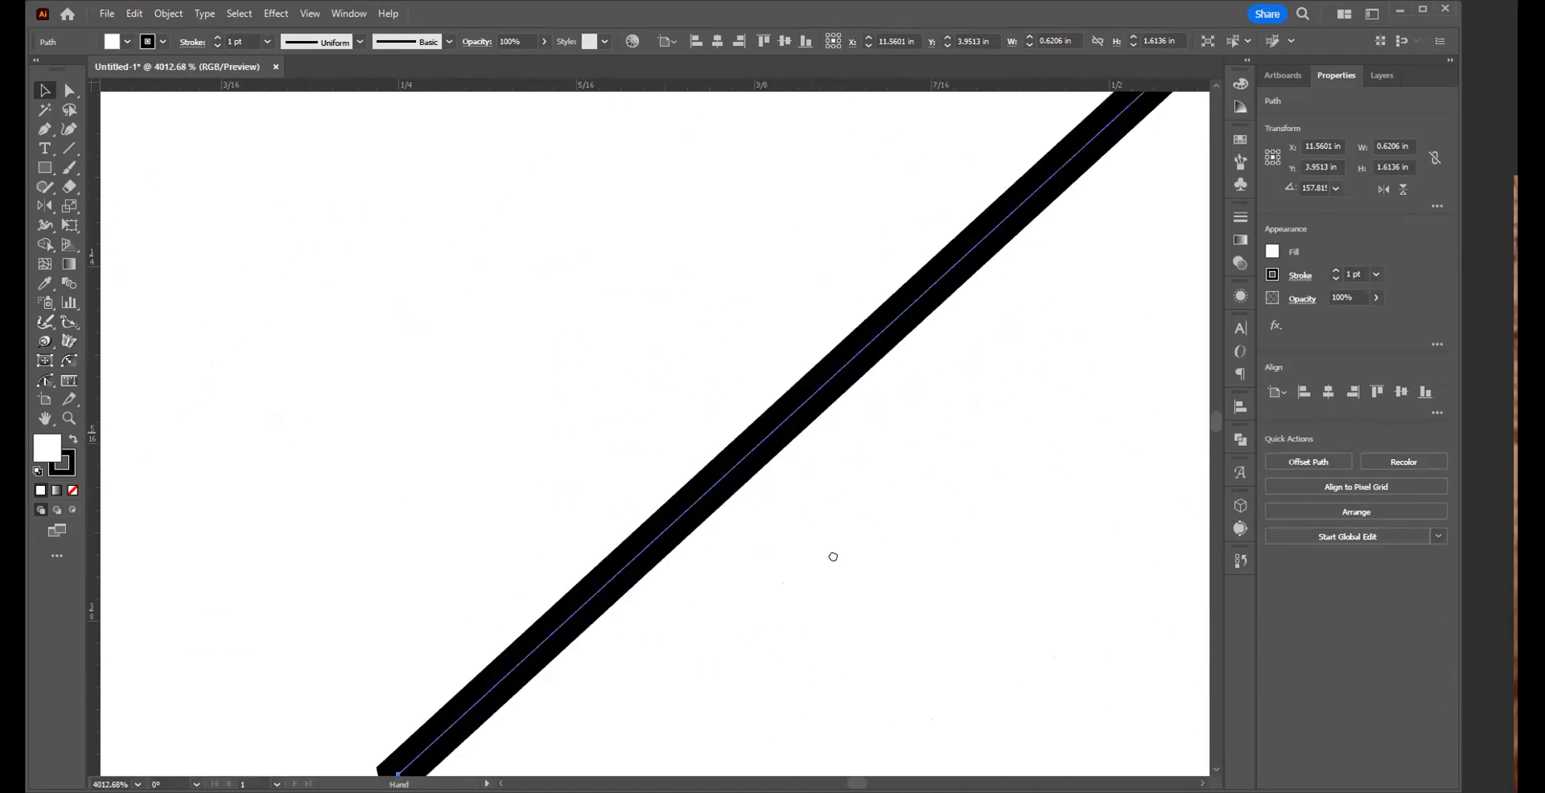
drag(832, 558, 588, 258)
drag(672, 488, 504, 121)
drag(555, 607, 538, 247)
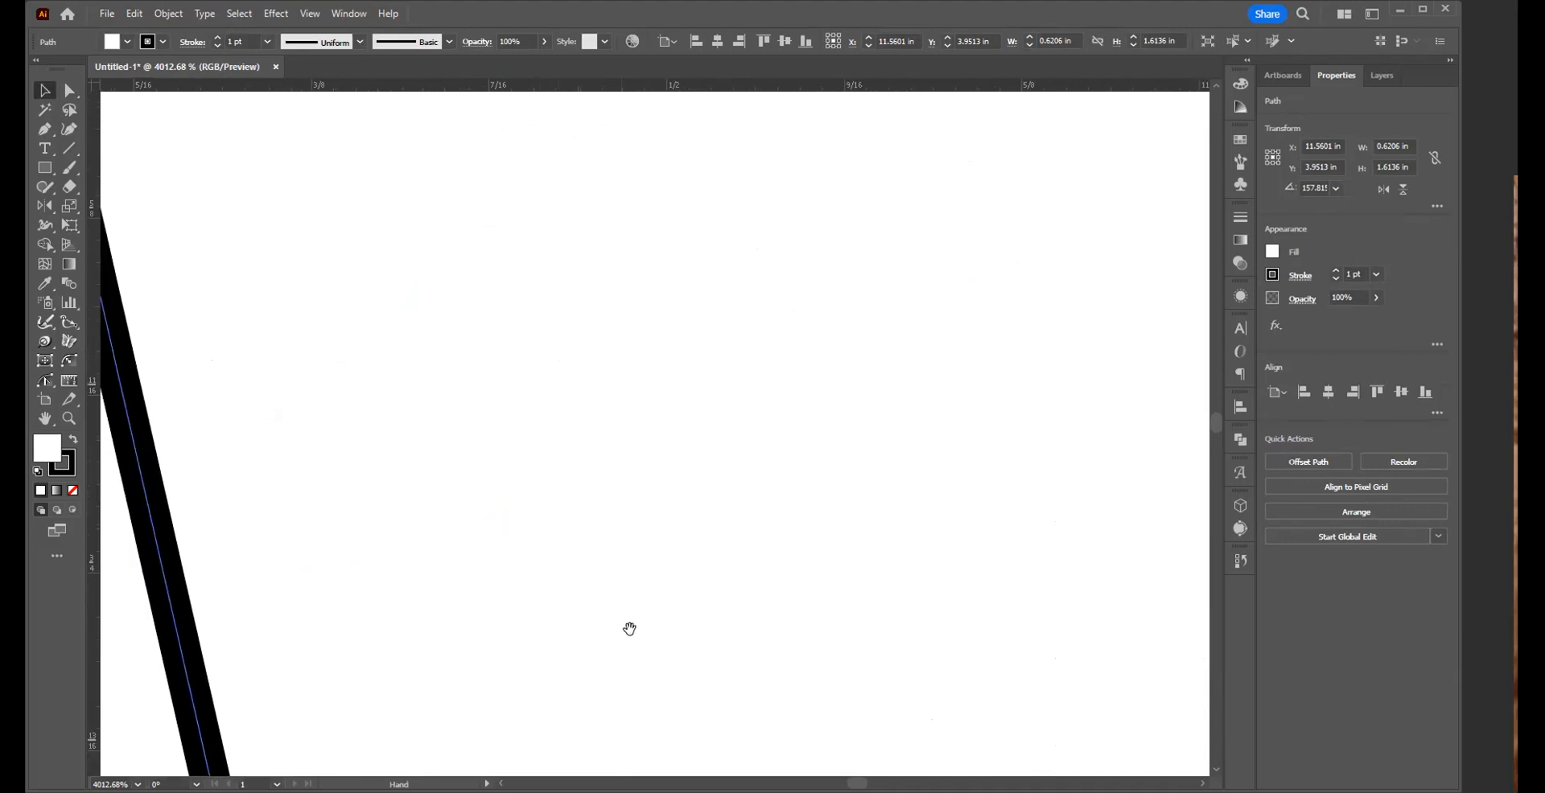
drag(630, 630, 603, 319)
drag(674, 614, 590, 335)
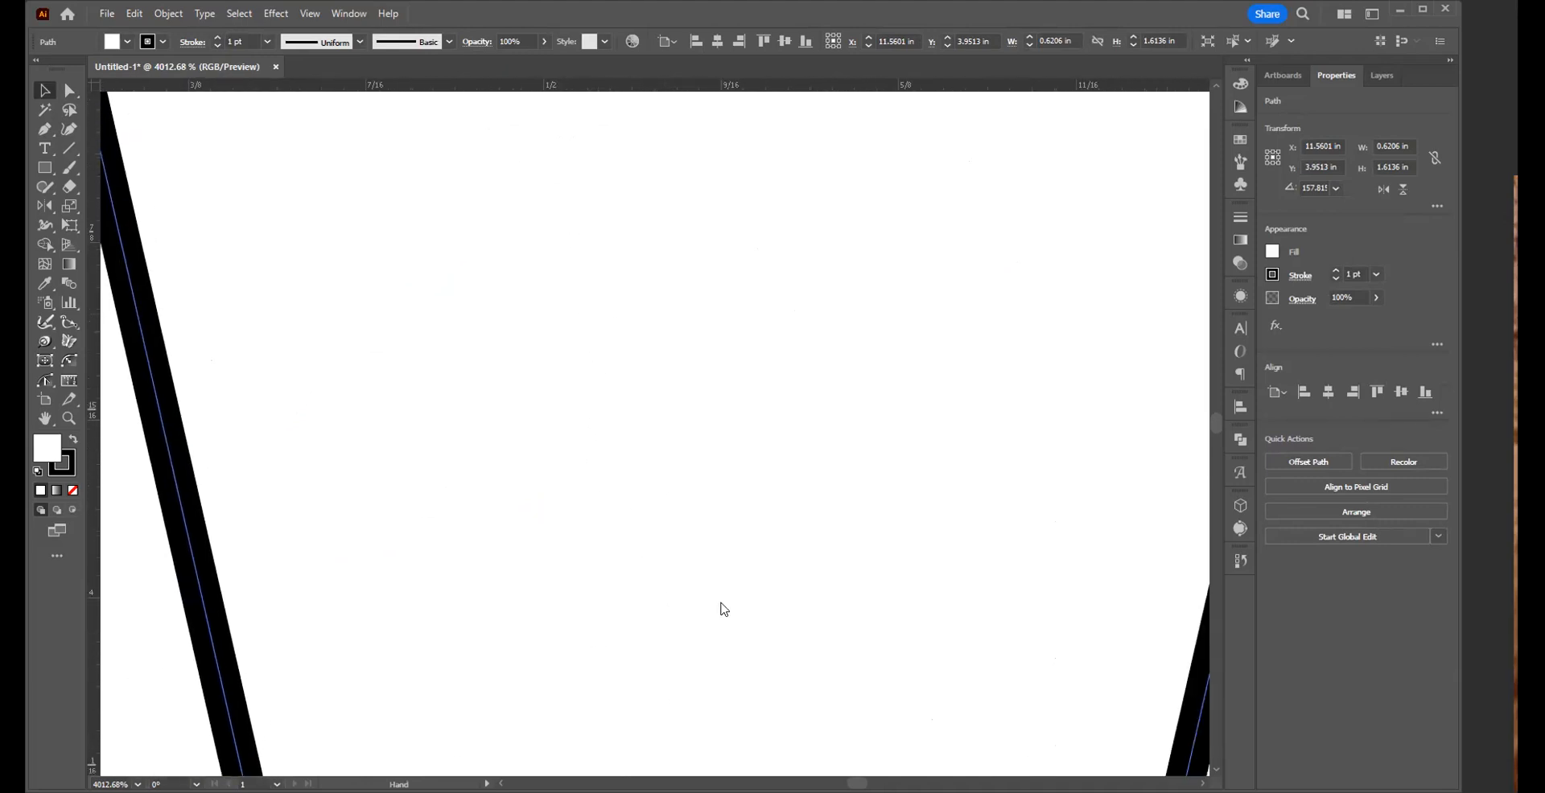
drag(716, 684, 688, 370)
drag(680, 667, 688, 375)
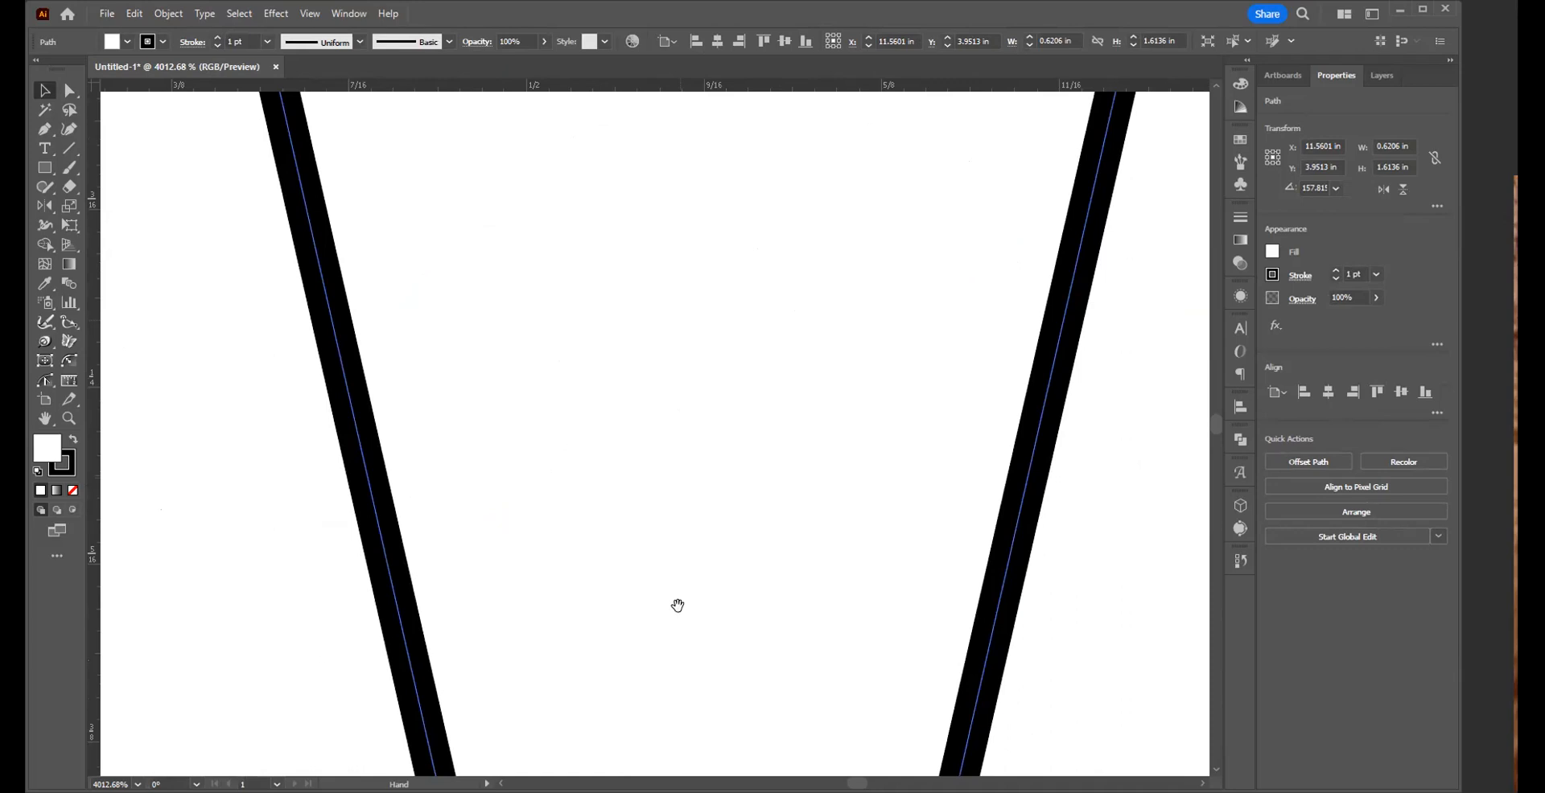
drag(673, 696, 679, 388)
drag(667, 604, 669, 300)
drag(659, 593, 659, 290)
drag(692, 573, 697, 249)
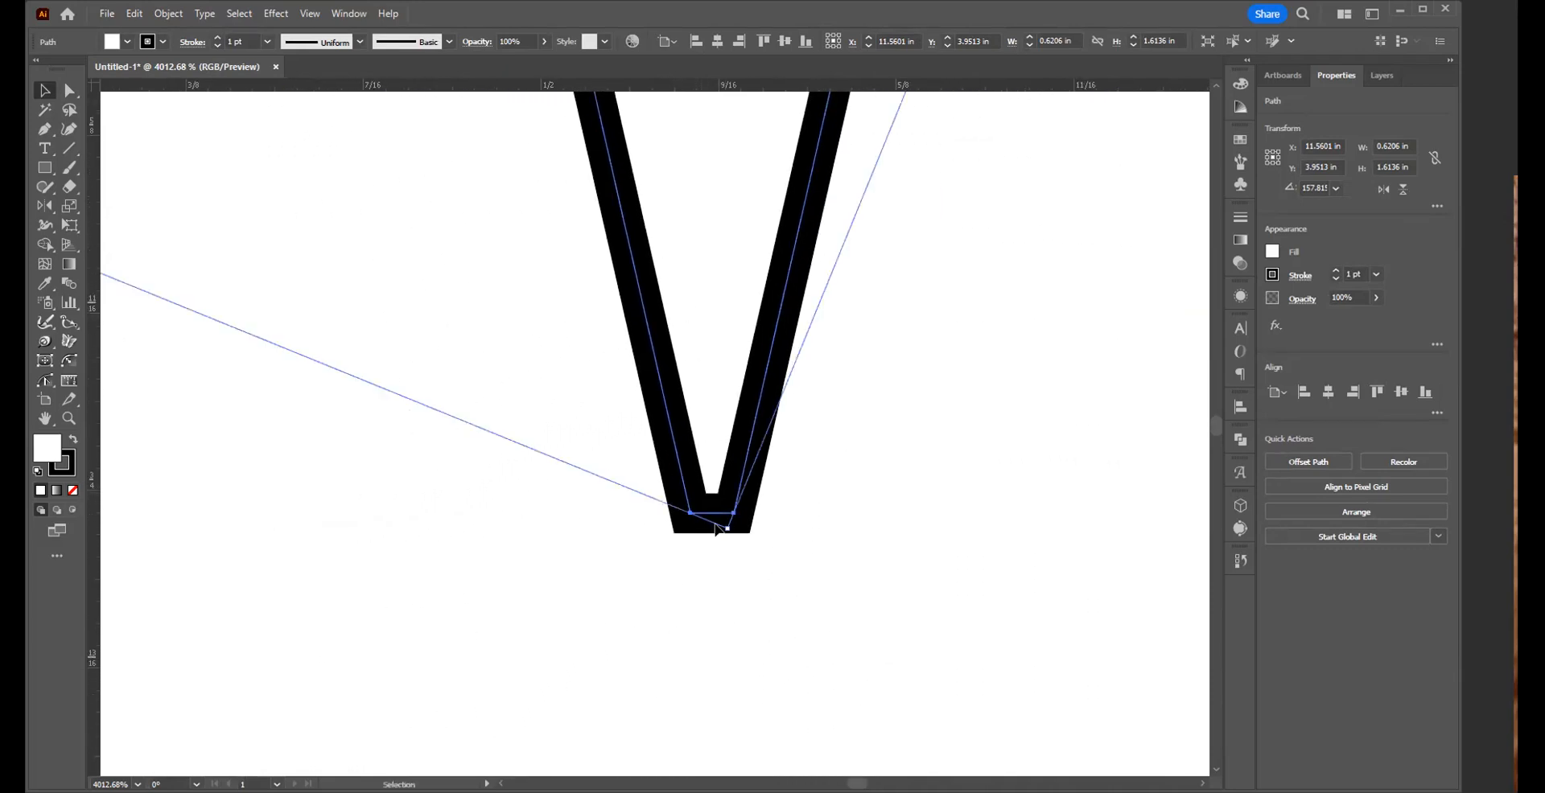
- Move the kite onto the upper vertical wedge, at about X 7.63 in and Y 3.22 in, in line with the circle's center
ctrl+alt+click(700, 468)
ctrl+alt+click(700, 467)
ctrl+alt+click(575, 344)
ctrl+alt+click(574, 343)
ctrl+alt+click(575, 344)
ctrl+alt+click(574, 344)
ctrl+alt+click(574, 344)
ctrl+alt+click(574, 343)
ctrl+alt+click(576, 344)
ctrl+alt+click(576, 344)
ctrl+alt+click(576, 344)
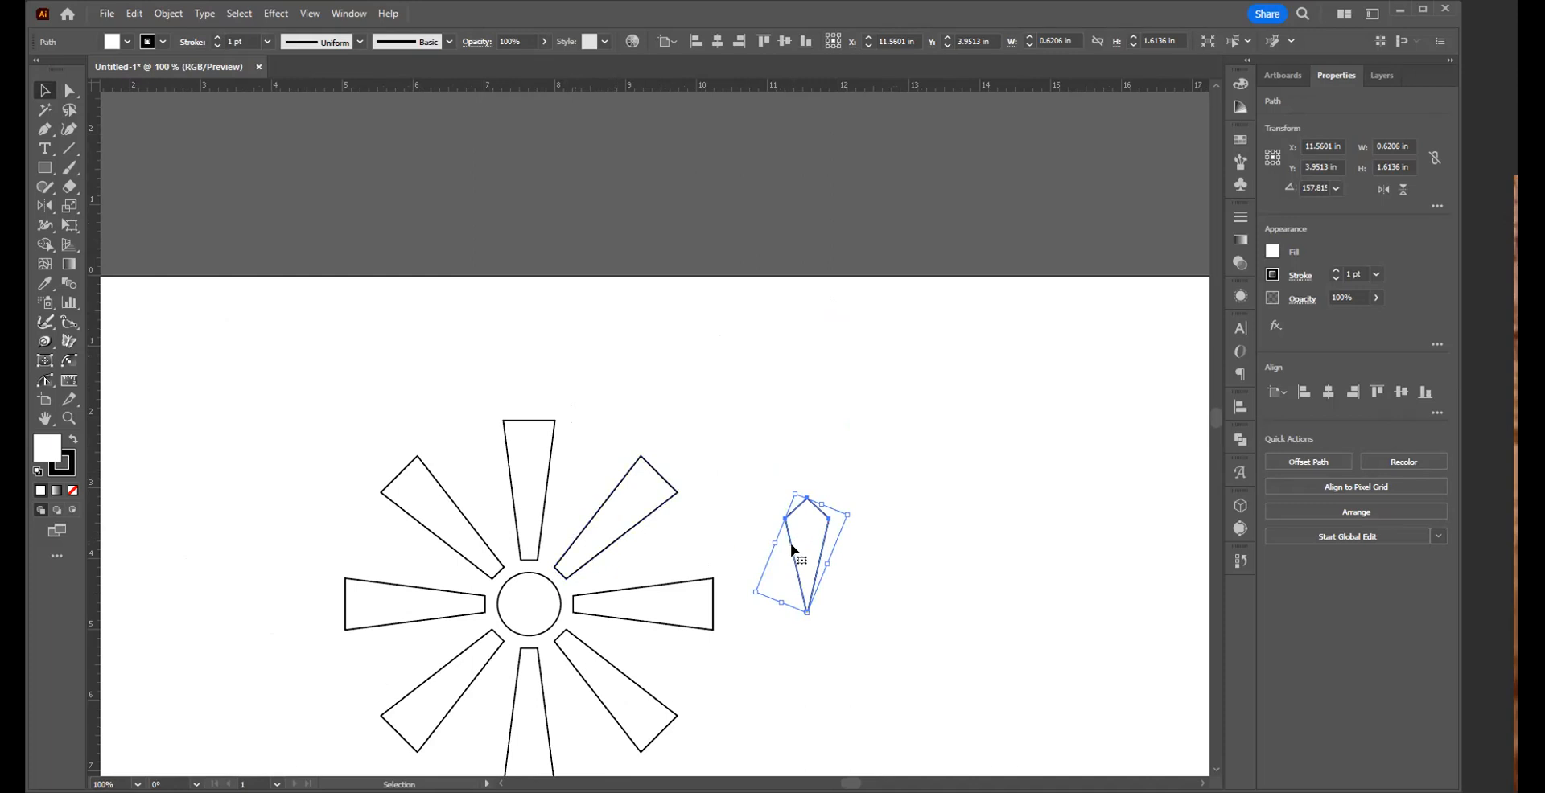
drag(789, 550, 520, 498)
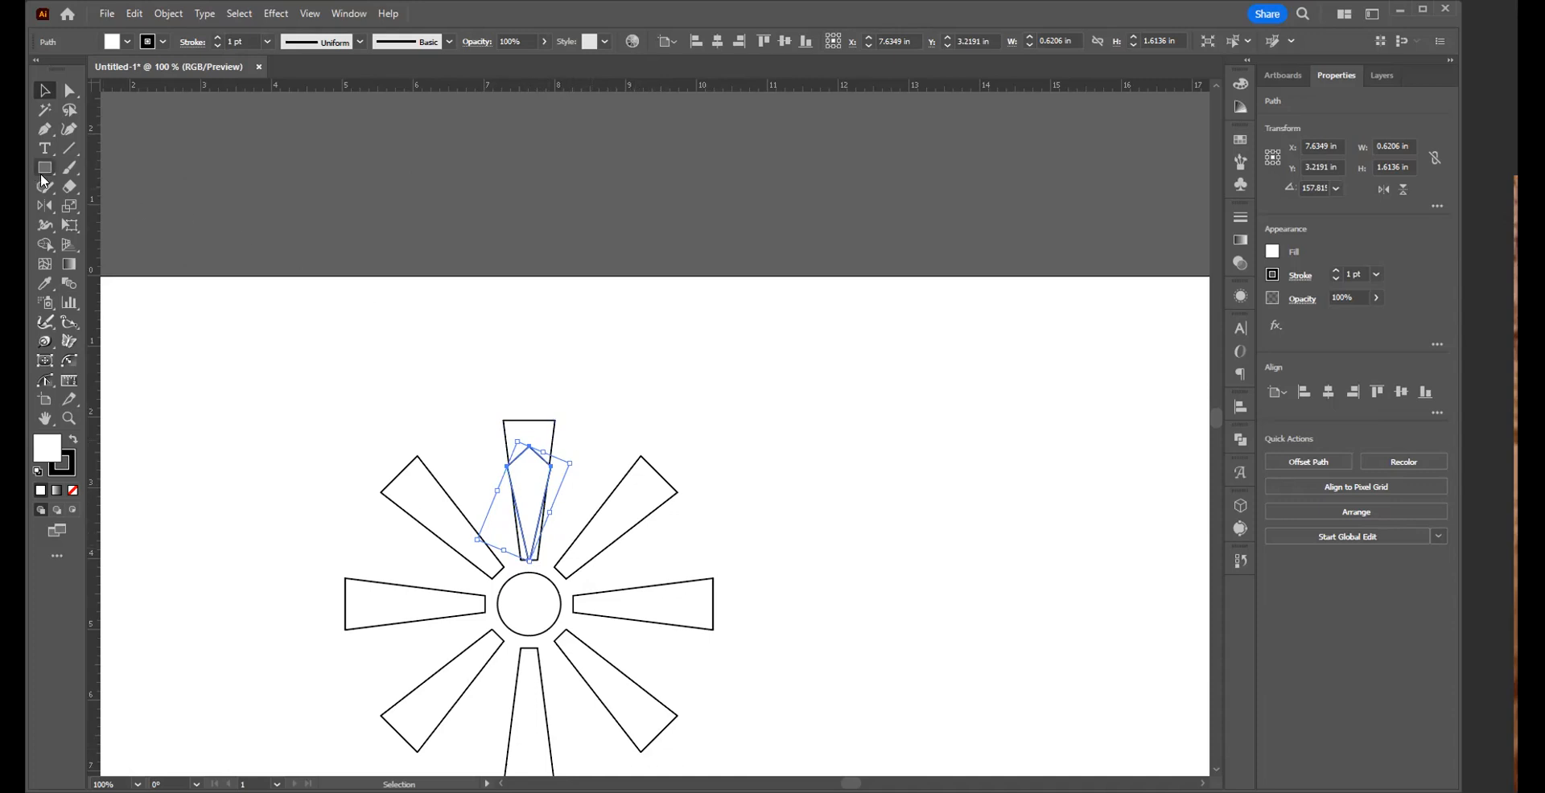
- Rotate a copy of the kite by 22.5° around the center of the central circle
click(42, 205)
drag(42, 205, 121, 208)
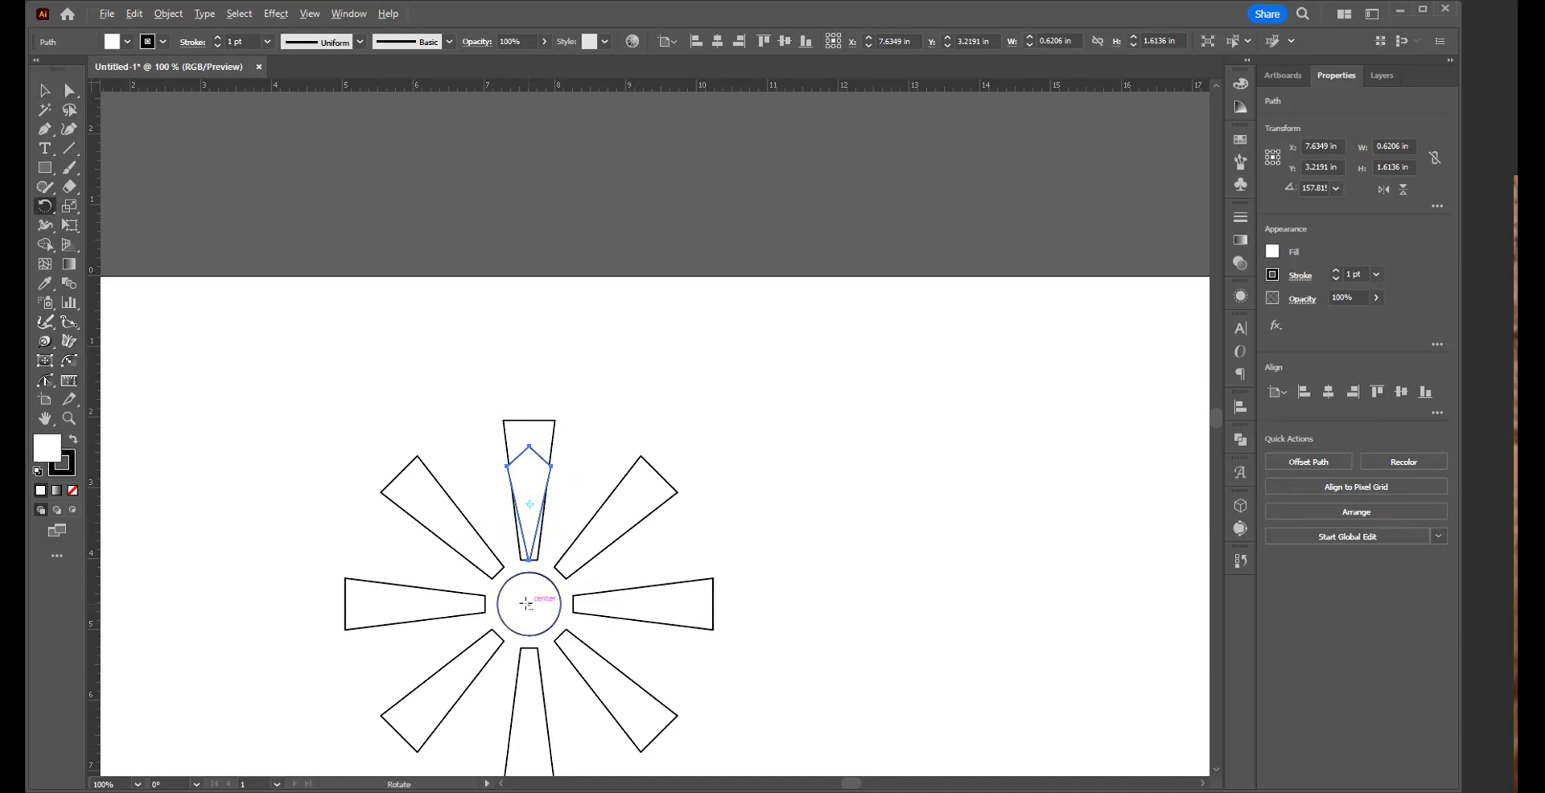
alt+click(527, 603)
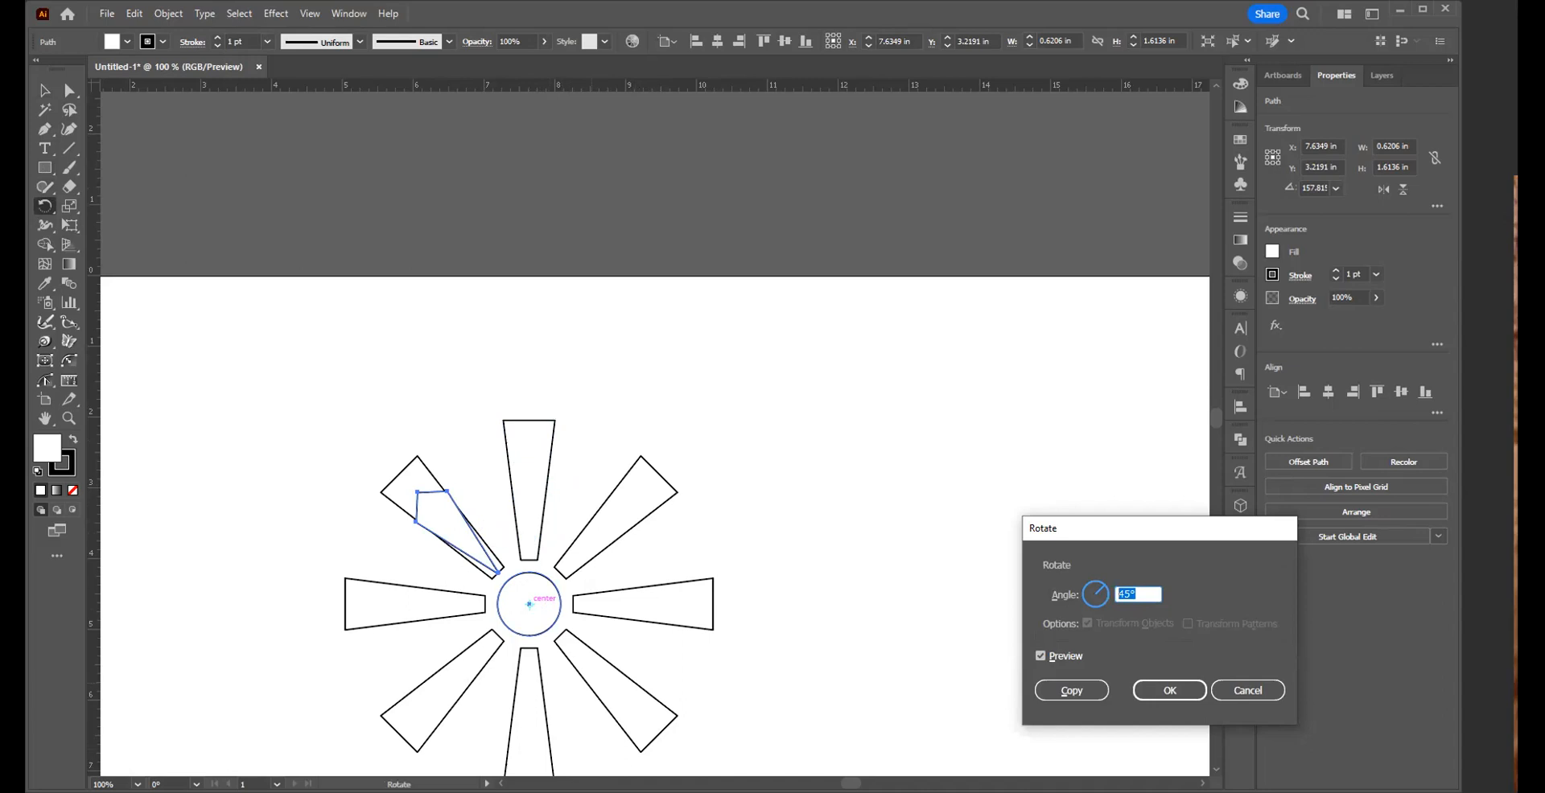
text(17.25)
key(Tab)
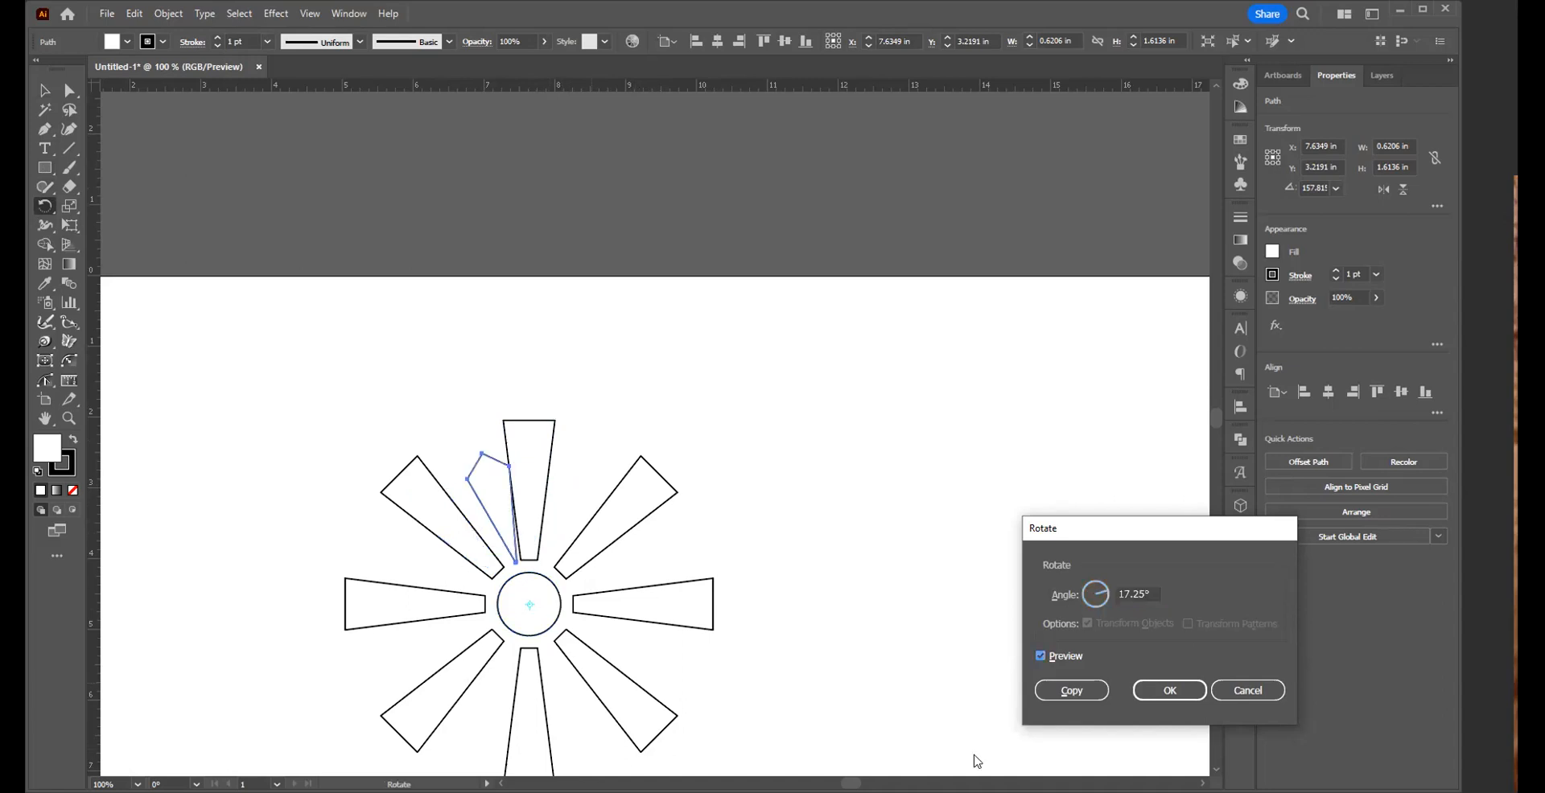
drag(1157, 595, 1117, 596)
text(22.5)
key(Tab)
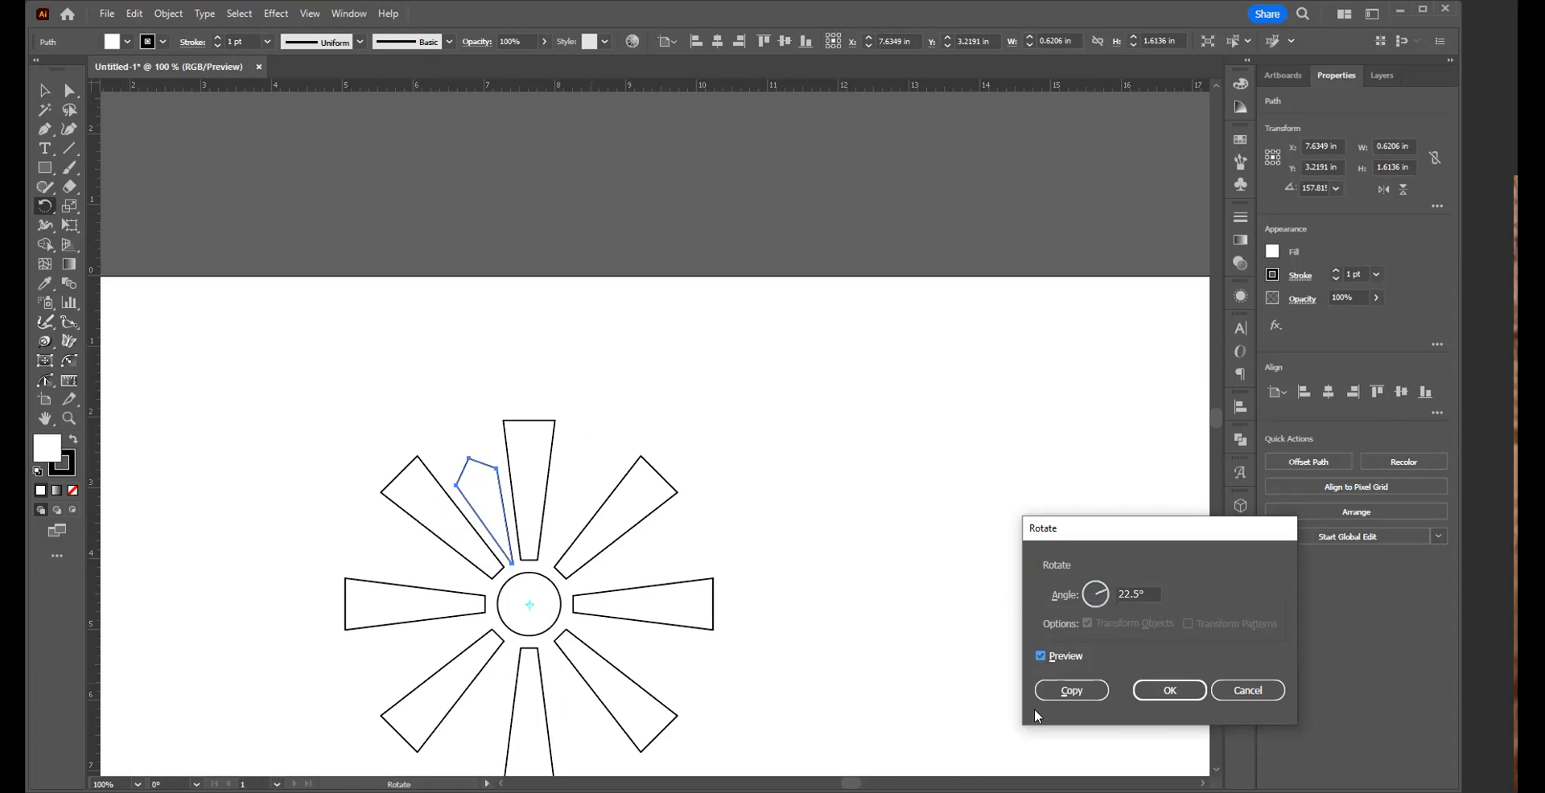
click(1078, 699)
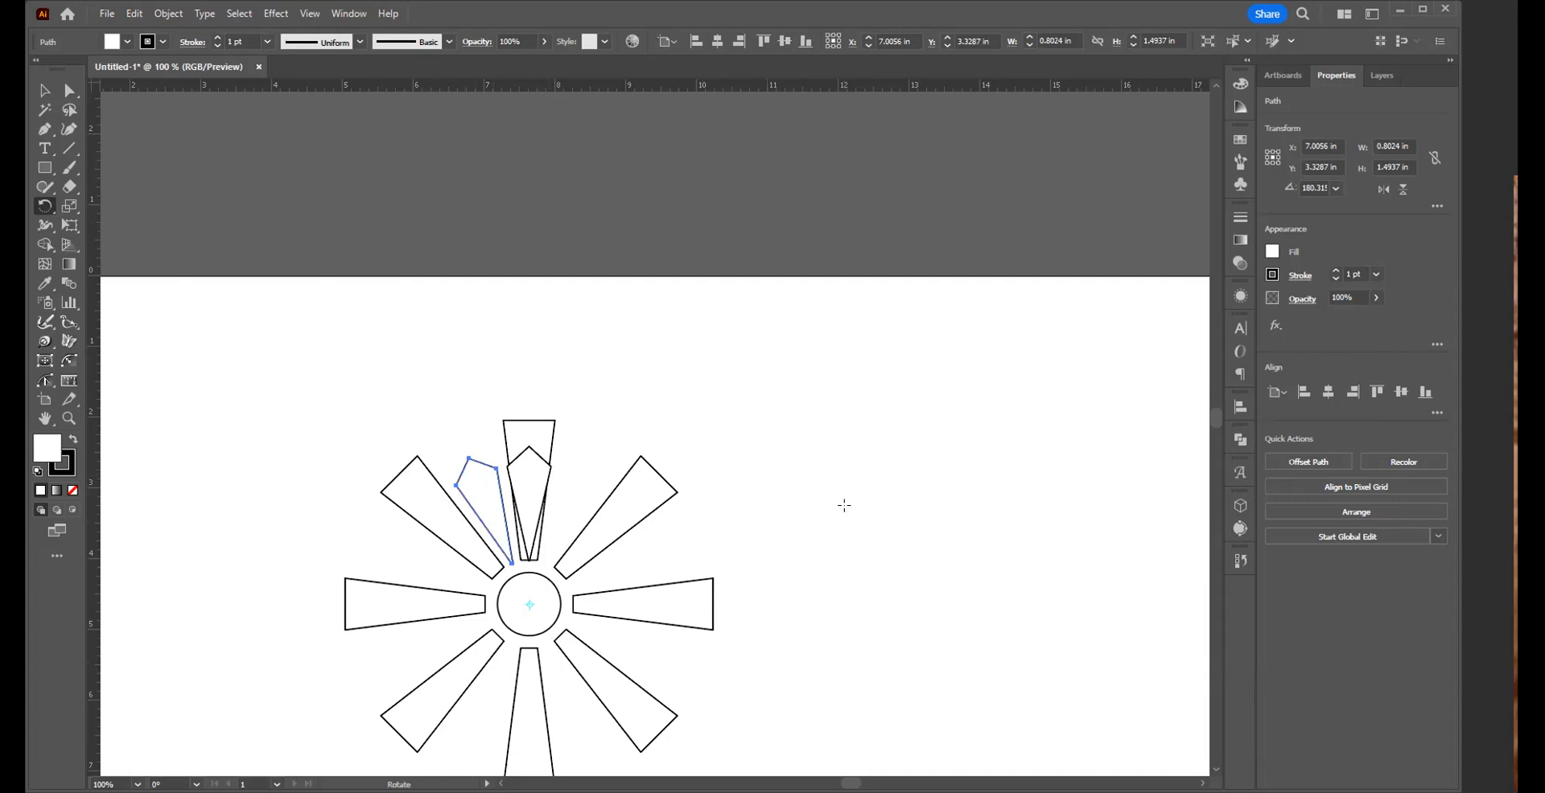
- Repeat the rotated copy until kites spaced 22.5° apart fill the whole ring around the circle, and clear the selection
key(v)
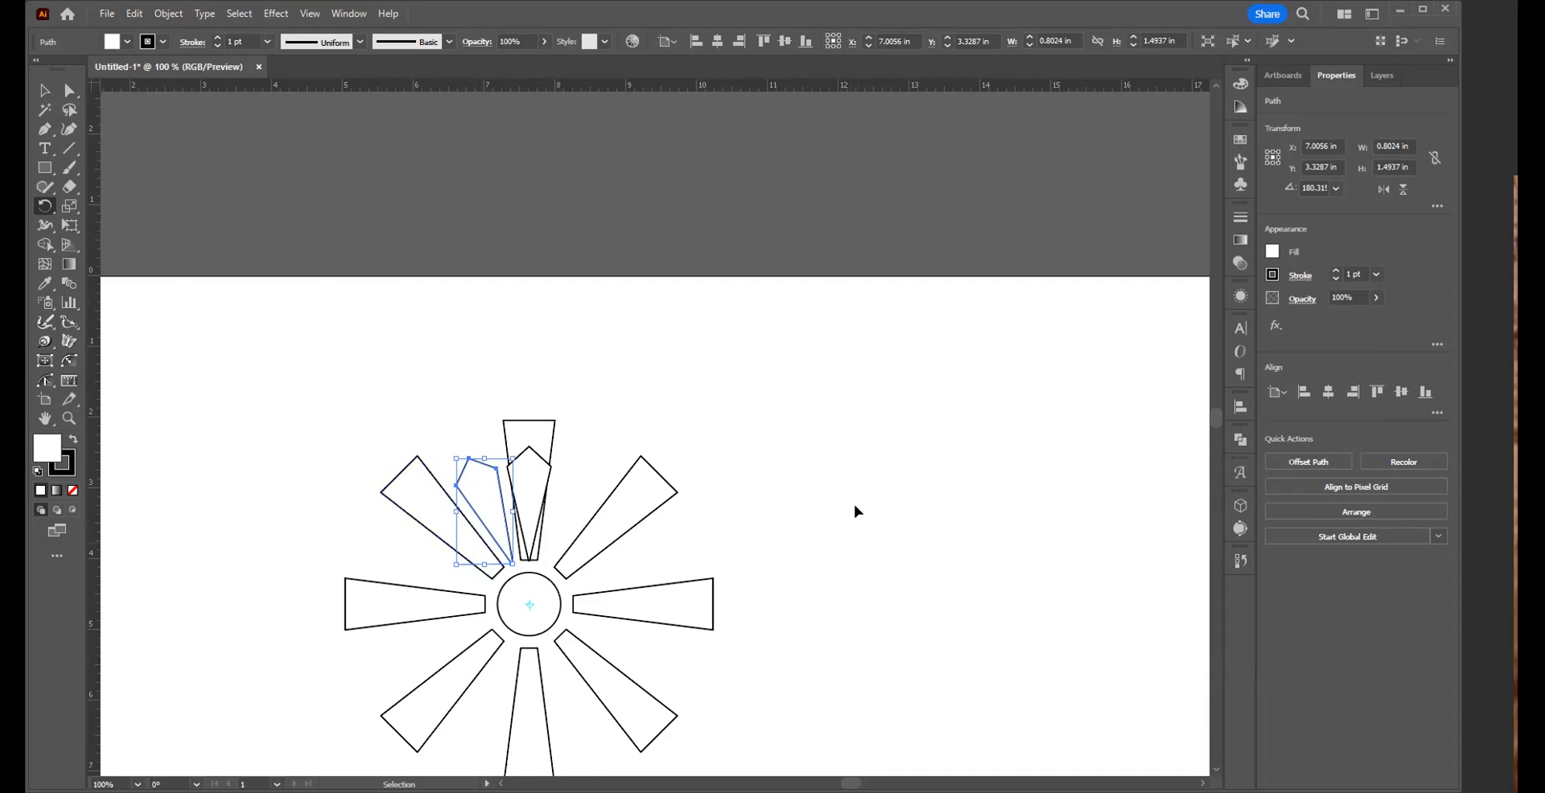
key(ctrl+d)
key(ctrl+d)
key(ctrl+d)
key(ctrl+d)
key(ctrl+d)
key(ctrl+d)
key(ctrl+d)
key(ctrl+d)
key(ctrl+d)
key(ctrl+d)
key(ctrl+d)
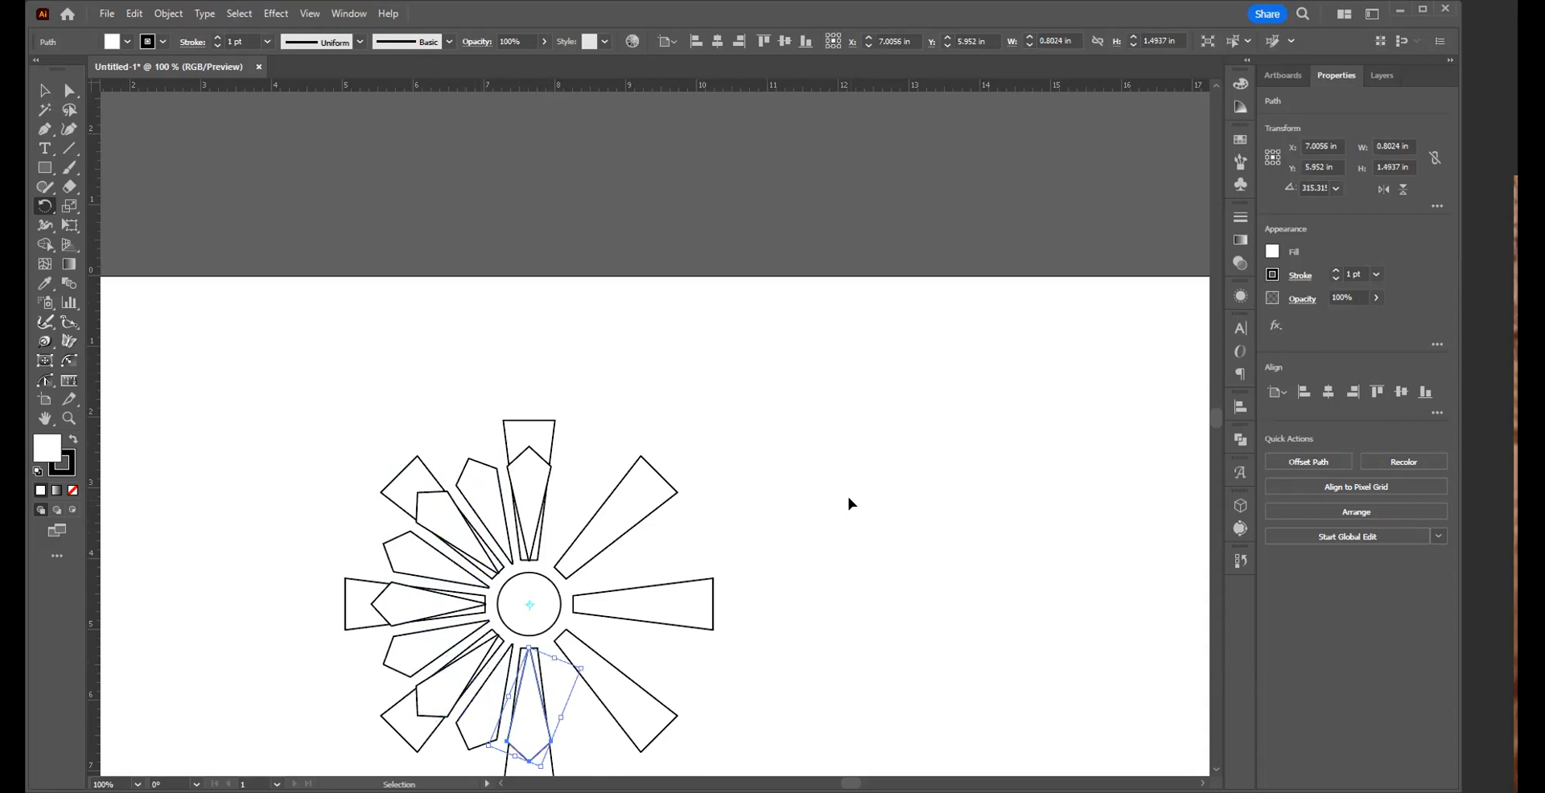
key(ctrl+d)
key(ctrl+d)
key(ctrl+d)
key(ctrl+d)
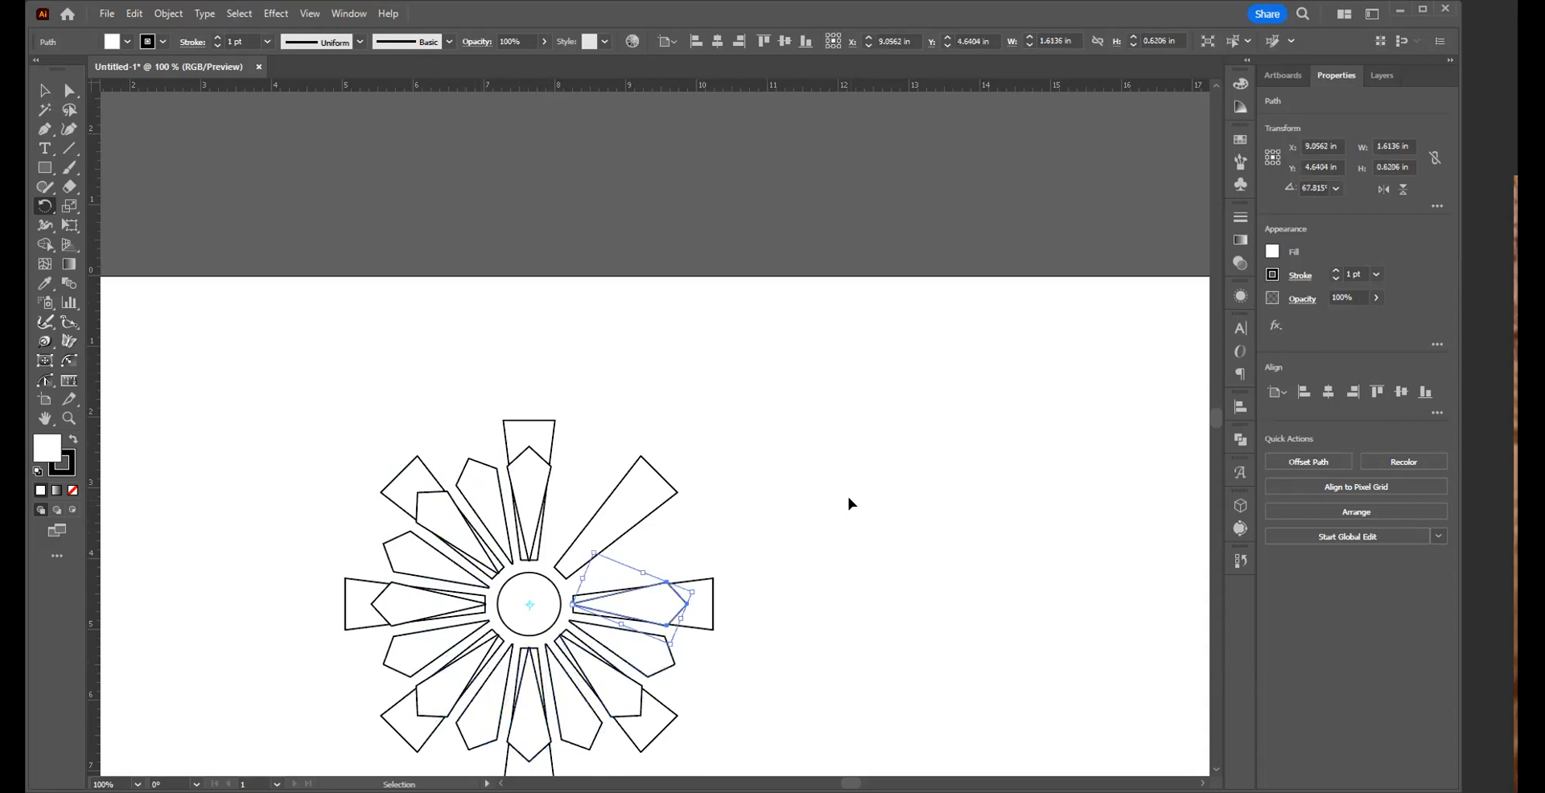
key(r)
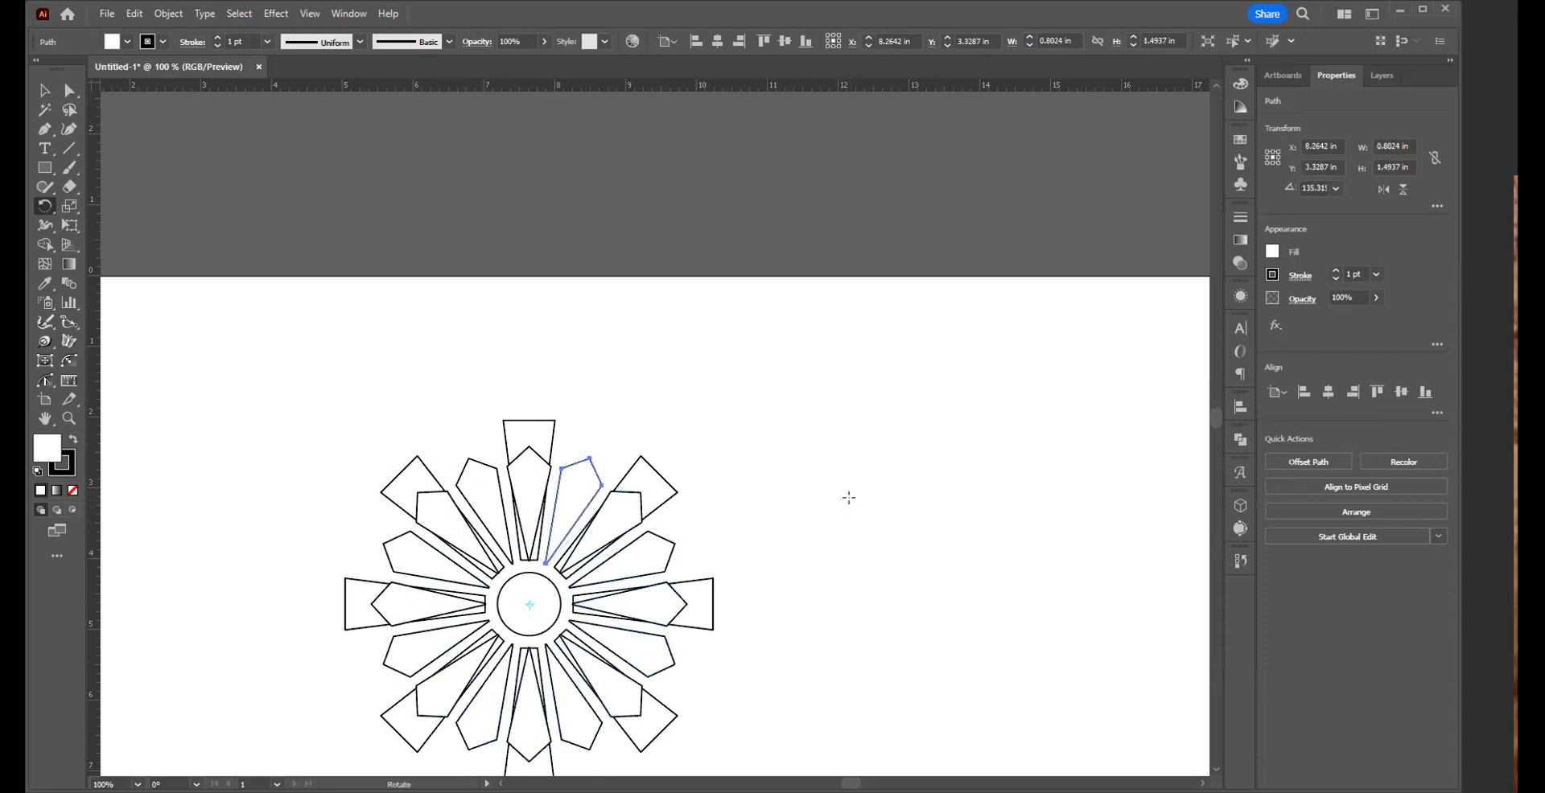
click(46, 96)
click(787, 376)
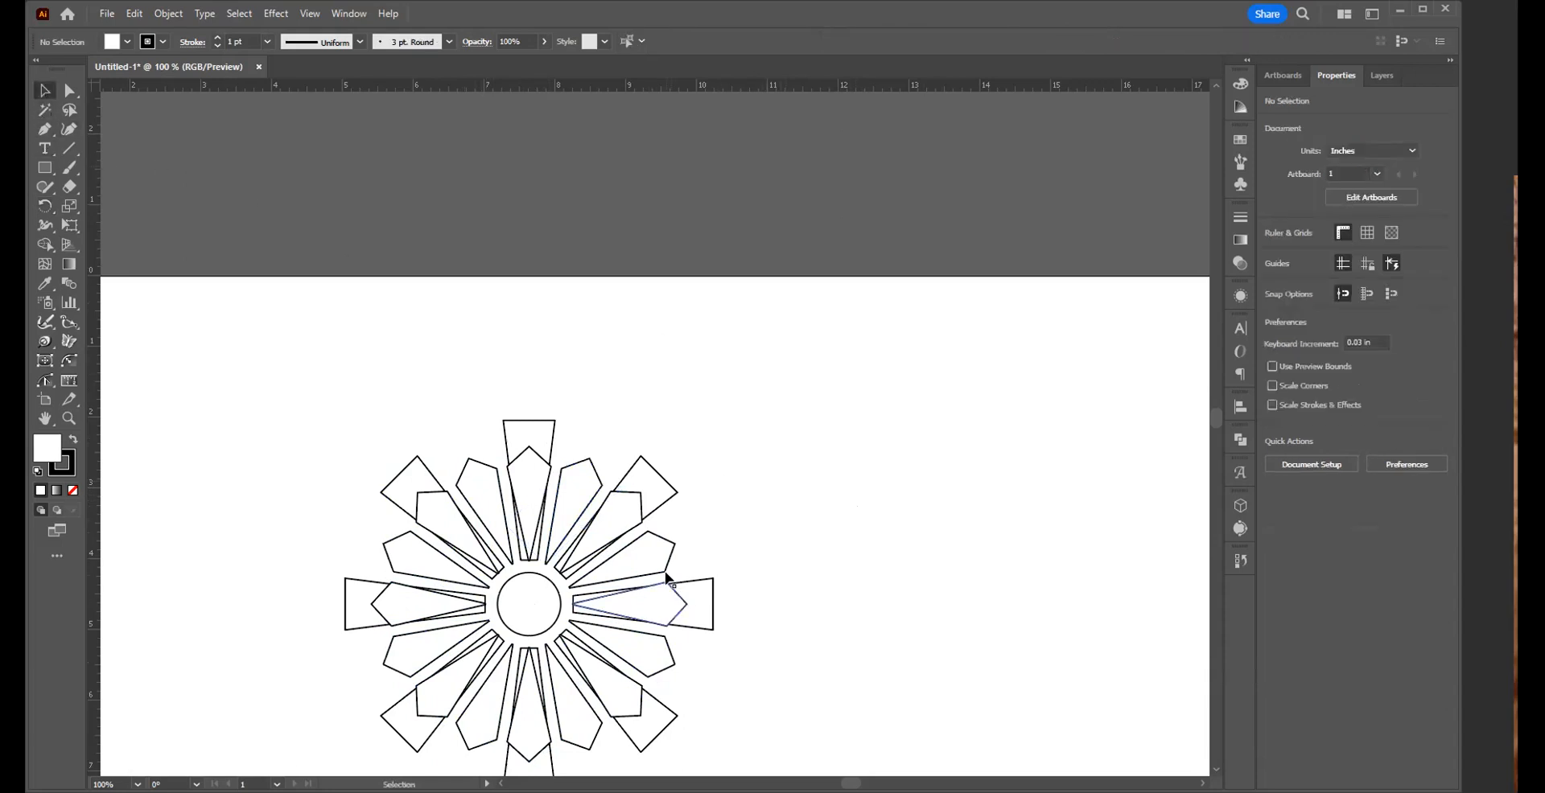
- Delete the seven kites that overlap wedges, keeping only the overlapping kite on the upper vertical wedge
drag(754, 484, 780, 462)
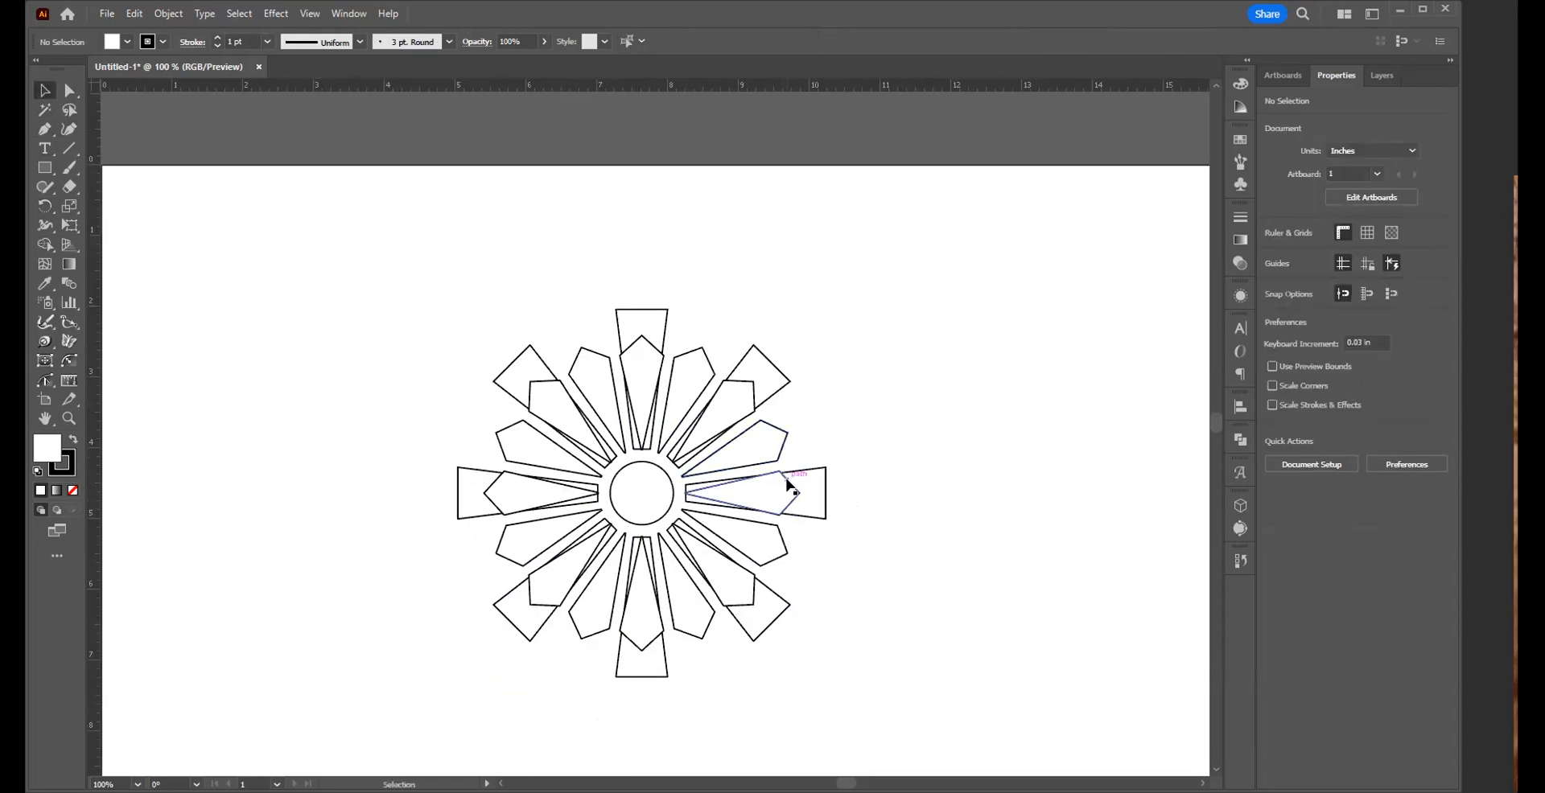
click(787, 481)
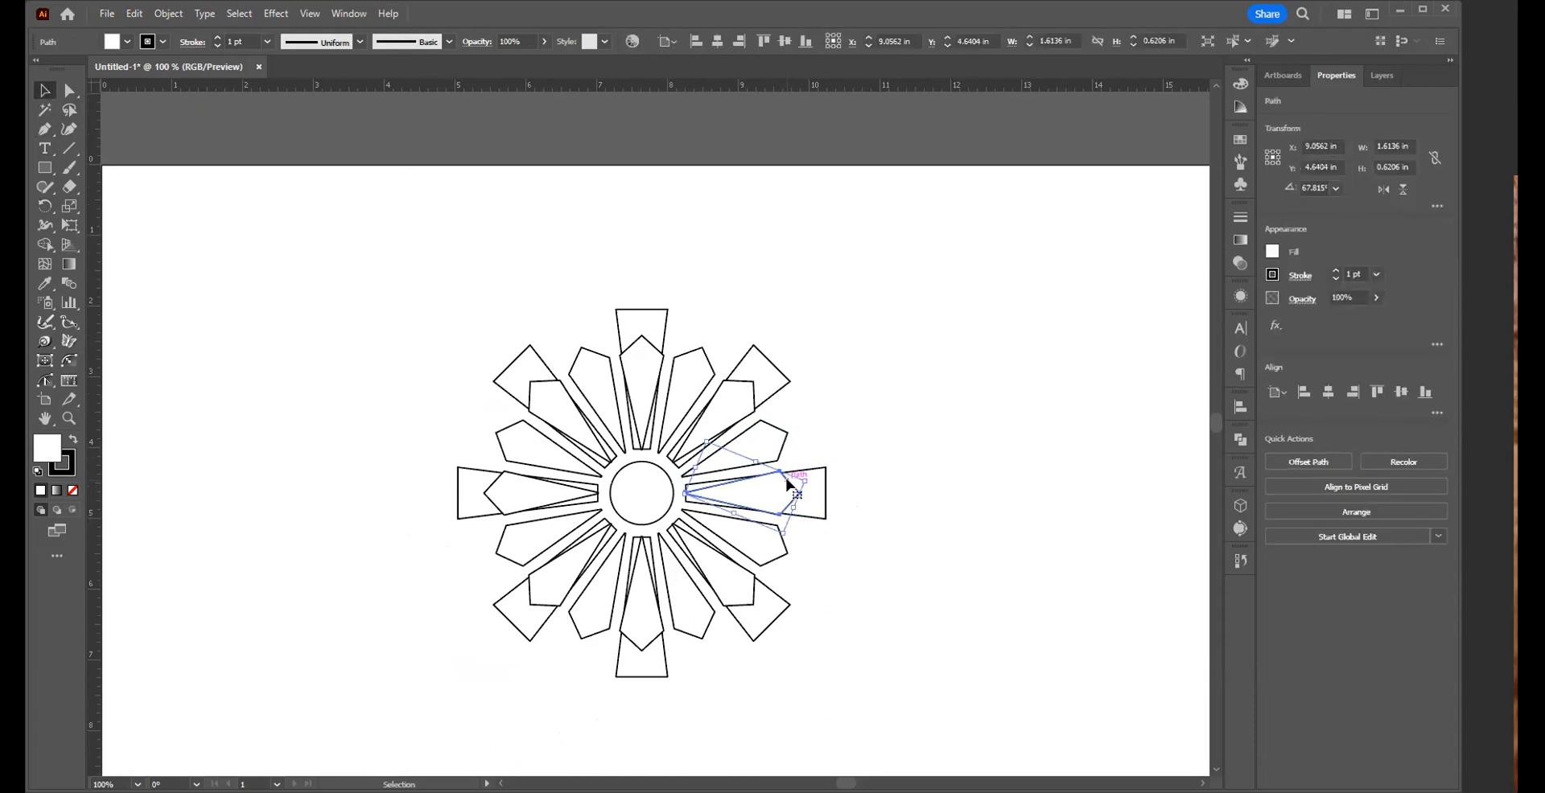
key(Delete)
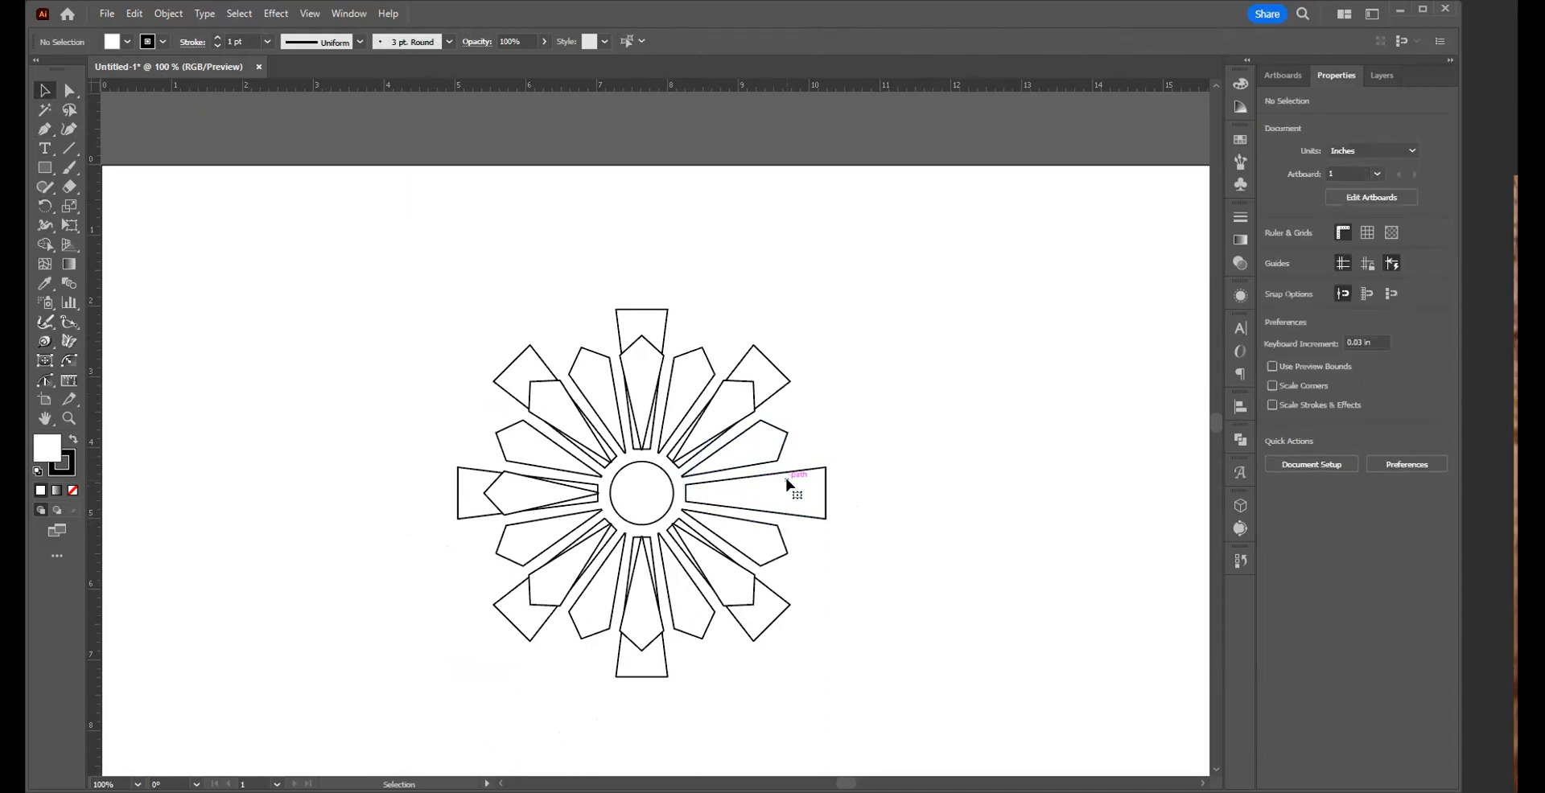
click(748, 389)
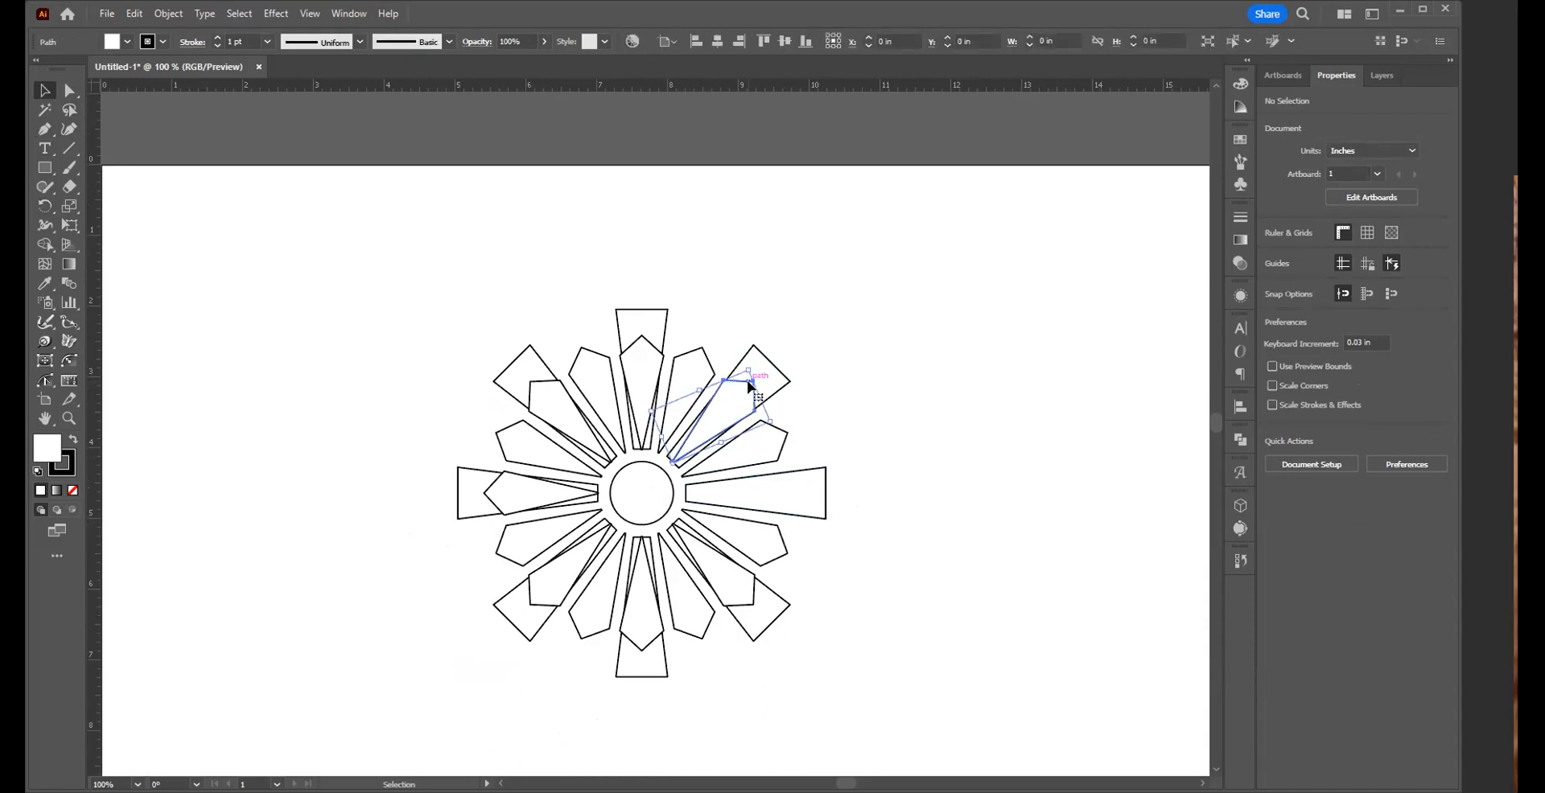
key(Delete)
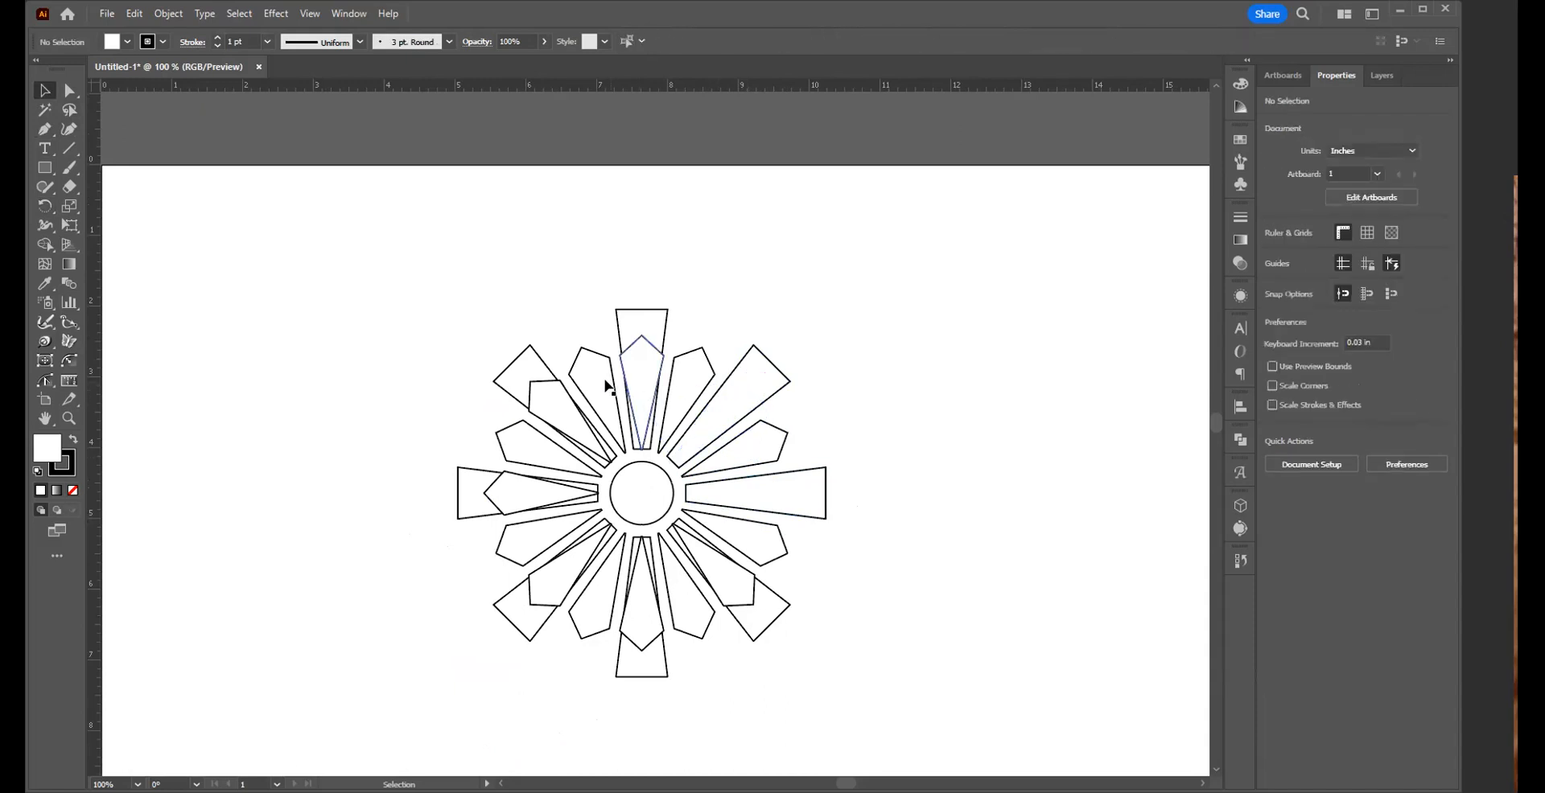
click(545, 389)
key(Delete)
click(495, 485)
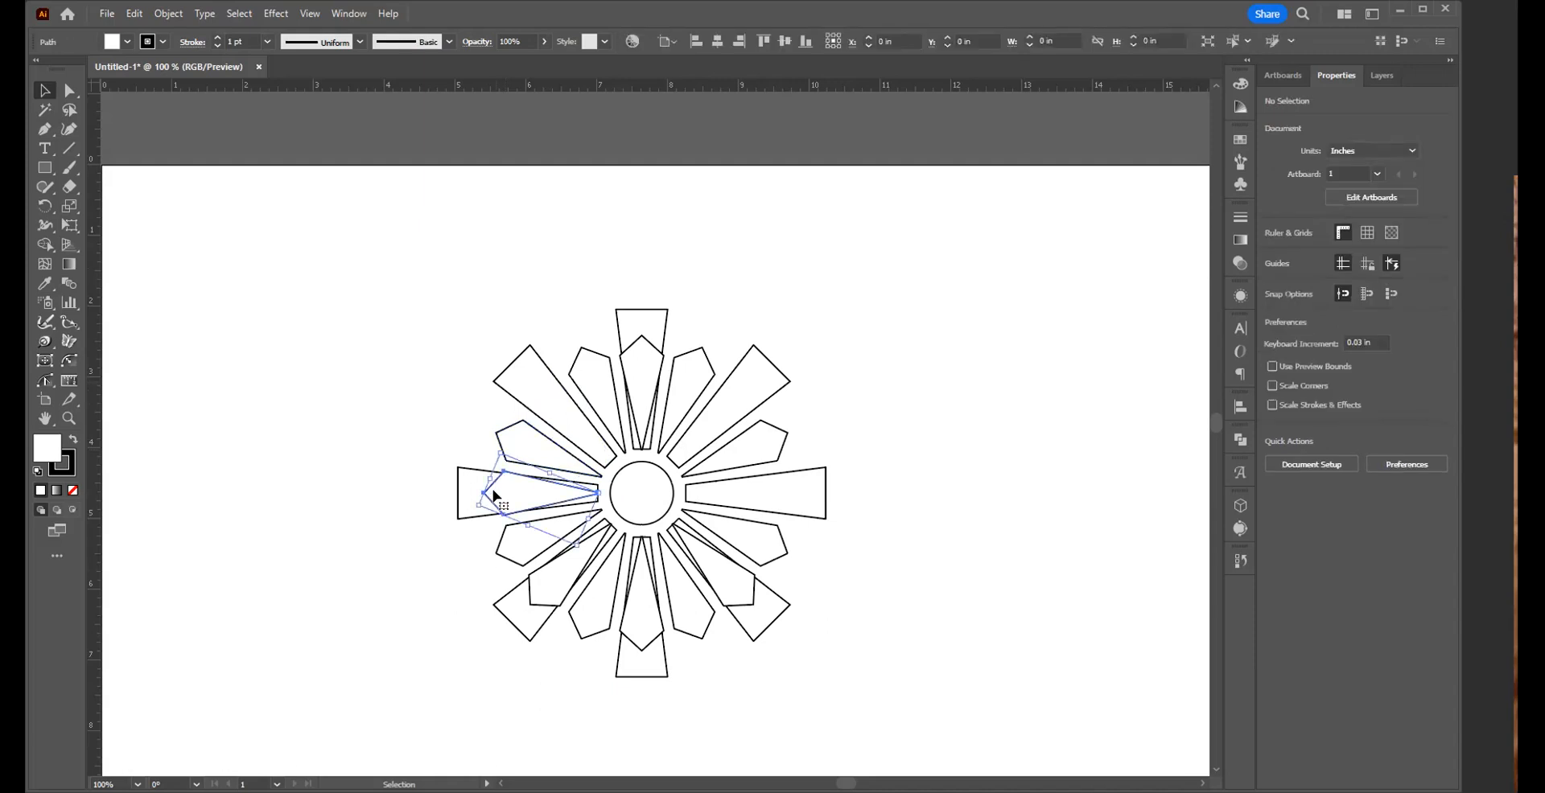
key(Delete)
click(531, 597)
key(Delete)
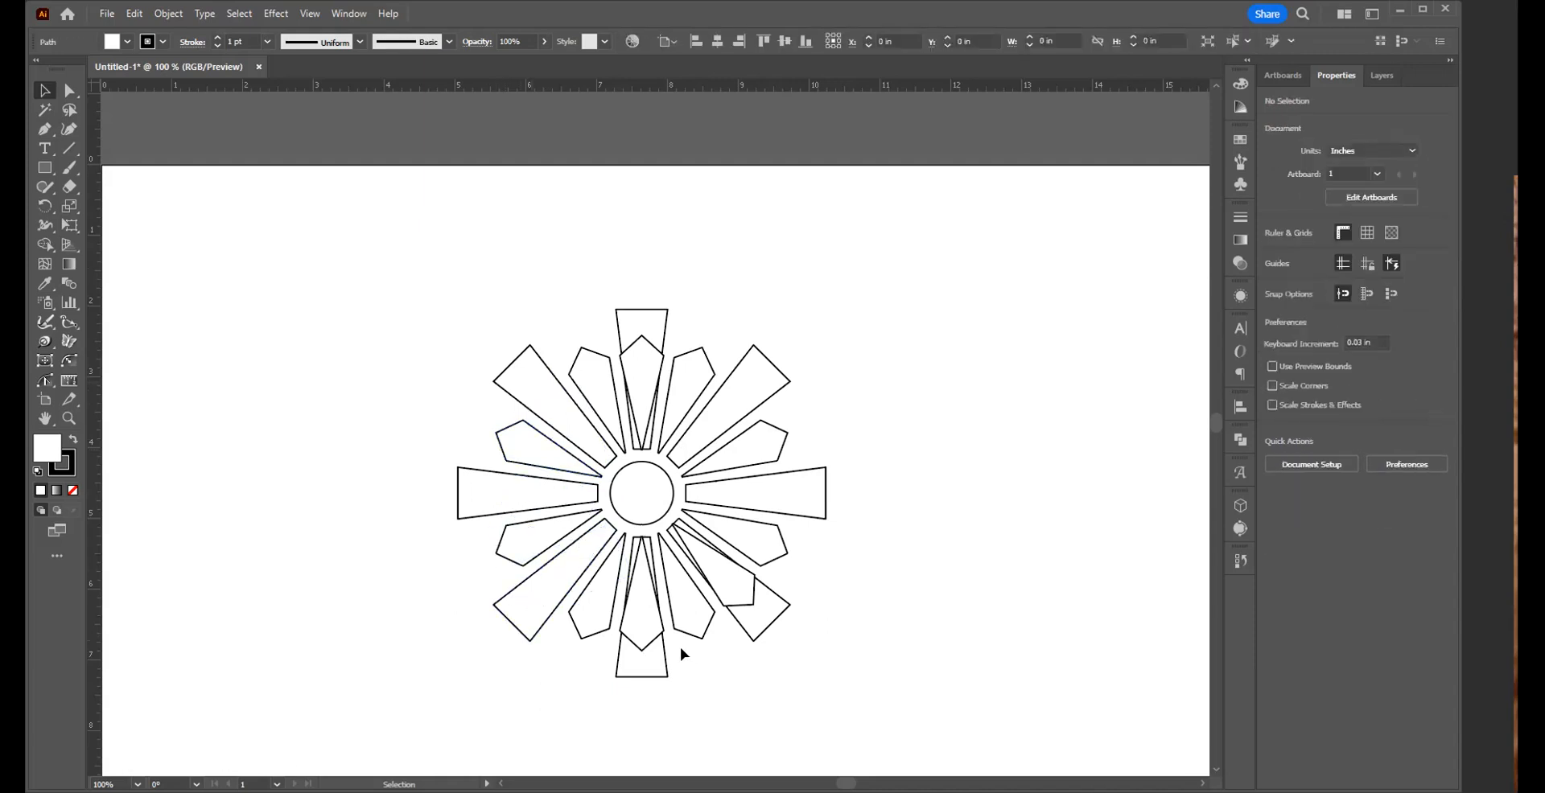
click(648, 640)
key(Delete)
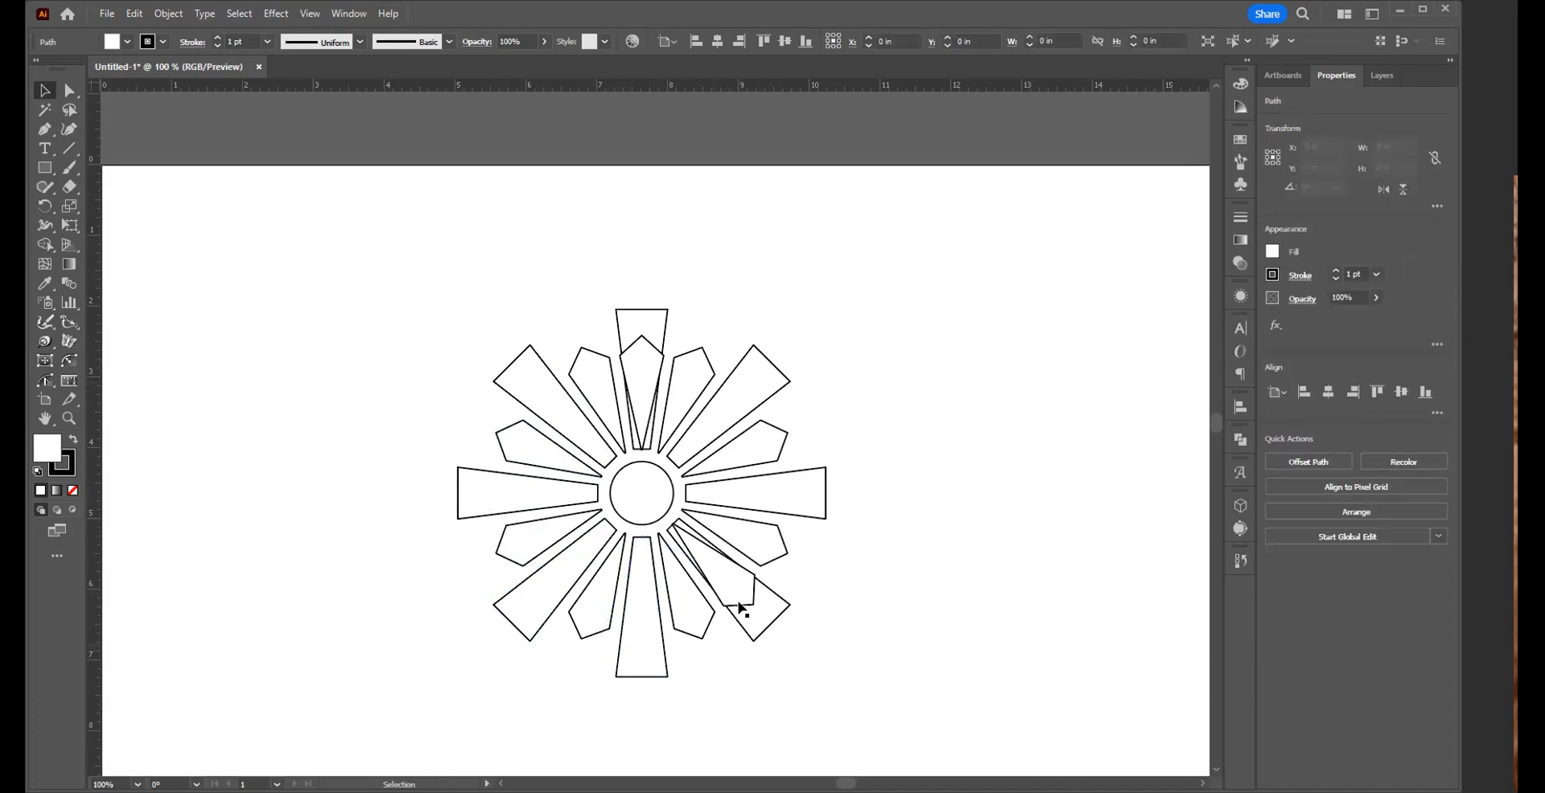
click(739, 608)
key(Delete)
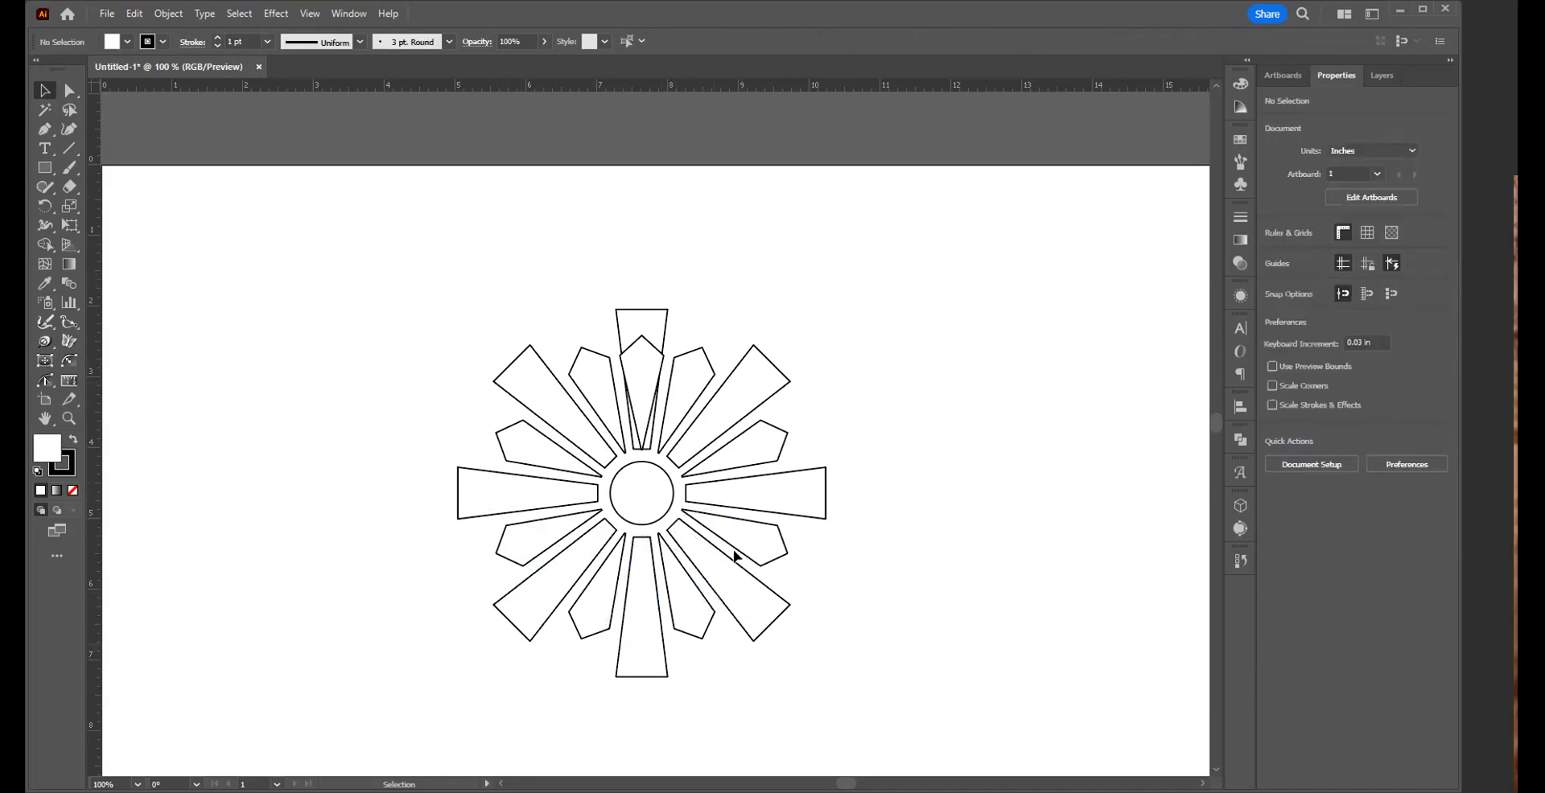
- Move the kite on the upper vertical wedge outward past its end and enlarge it to about 0.80 by 2.08 in
click(647, 347)
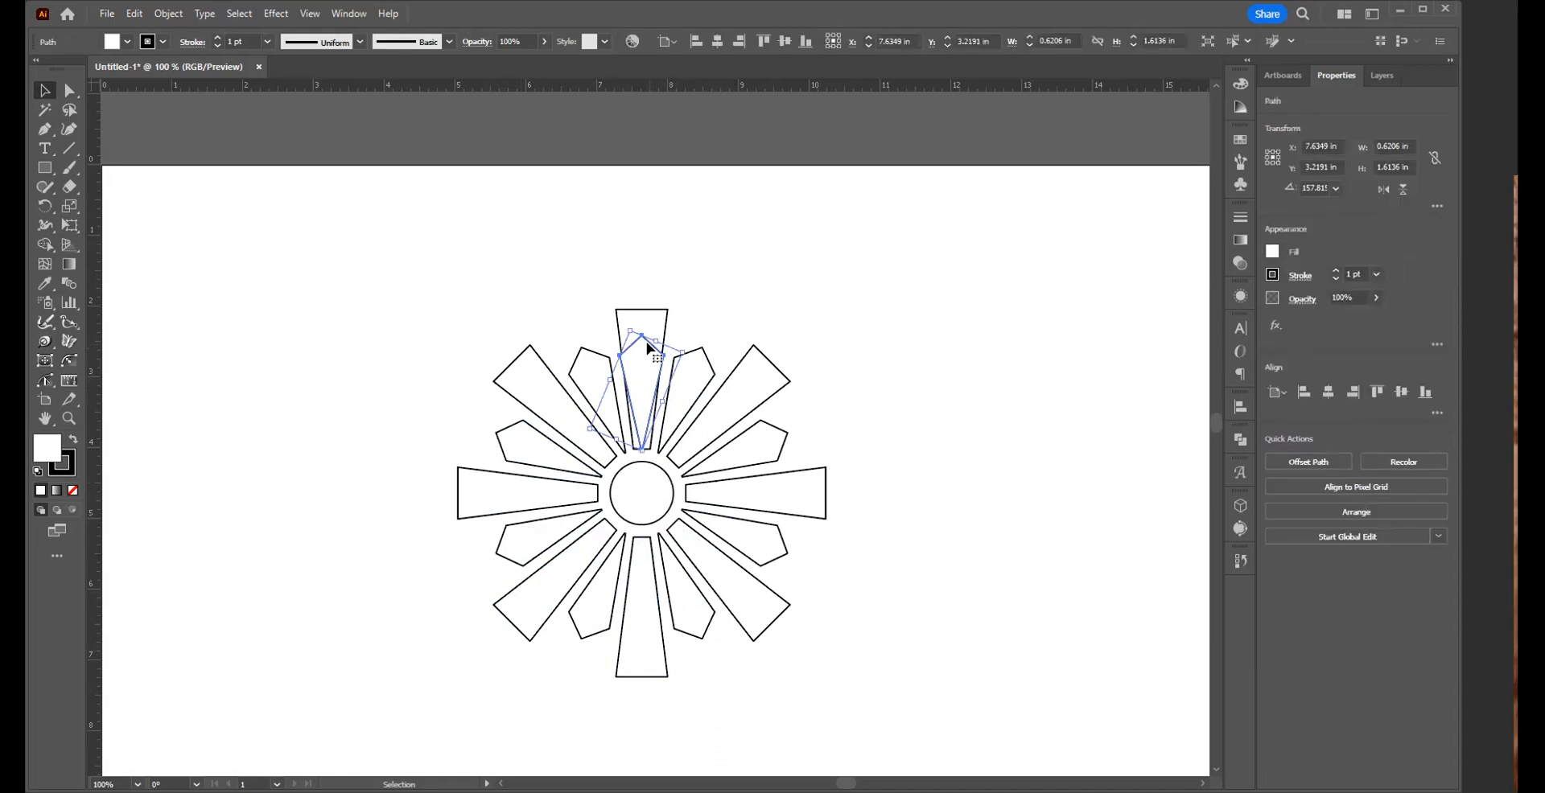
drag(651, 348, 657, 296)
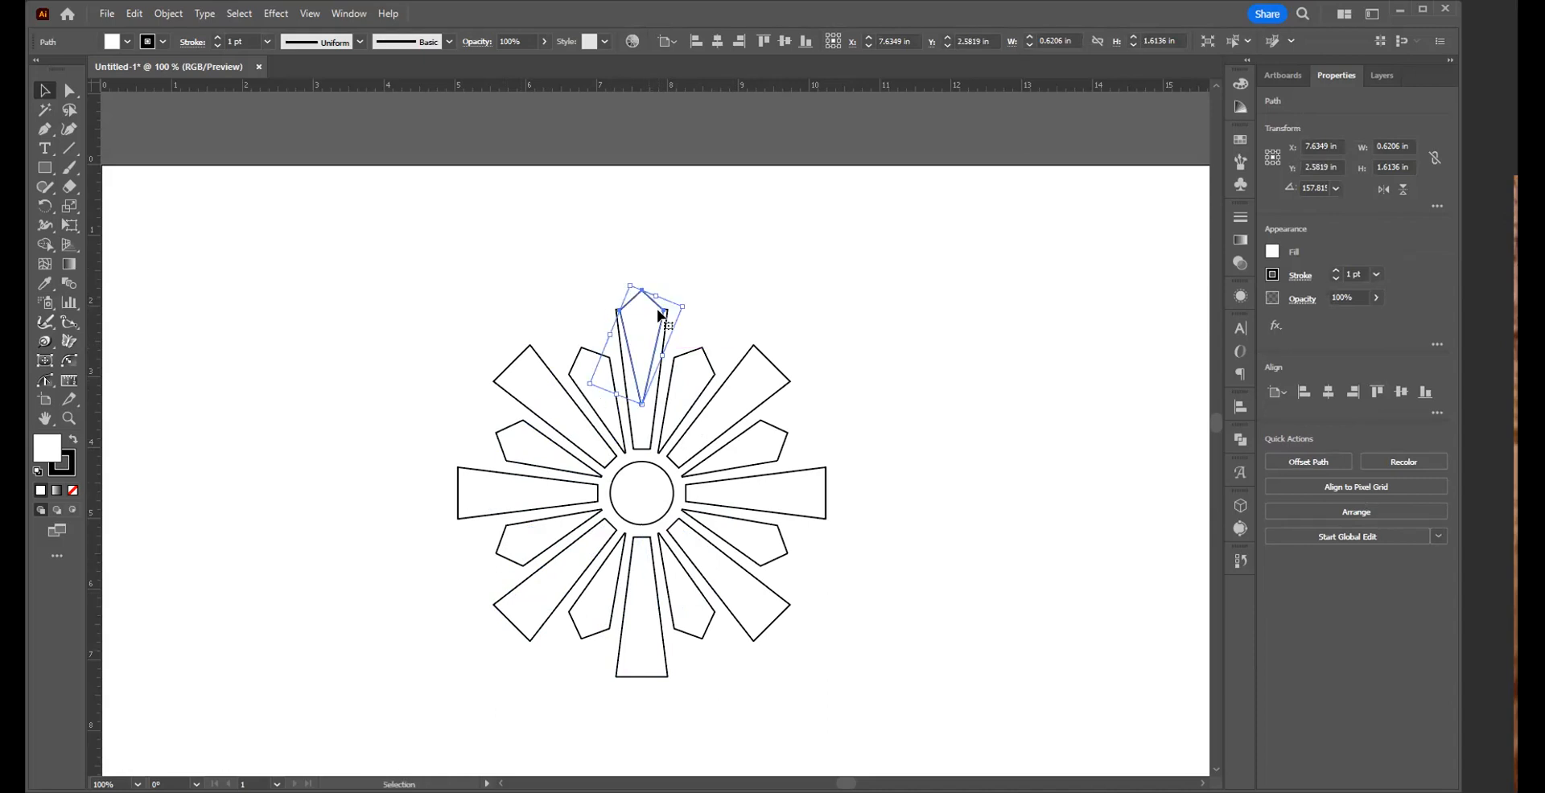
mouse_move(684, 303)
mouse_down()
mouse_move(704, 280)
mouse_move(698, 292)
mouse_up()
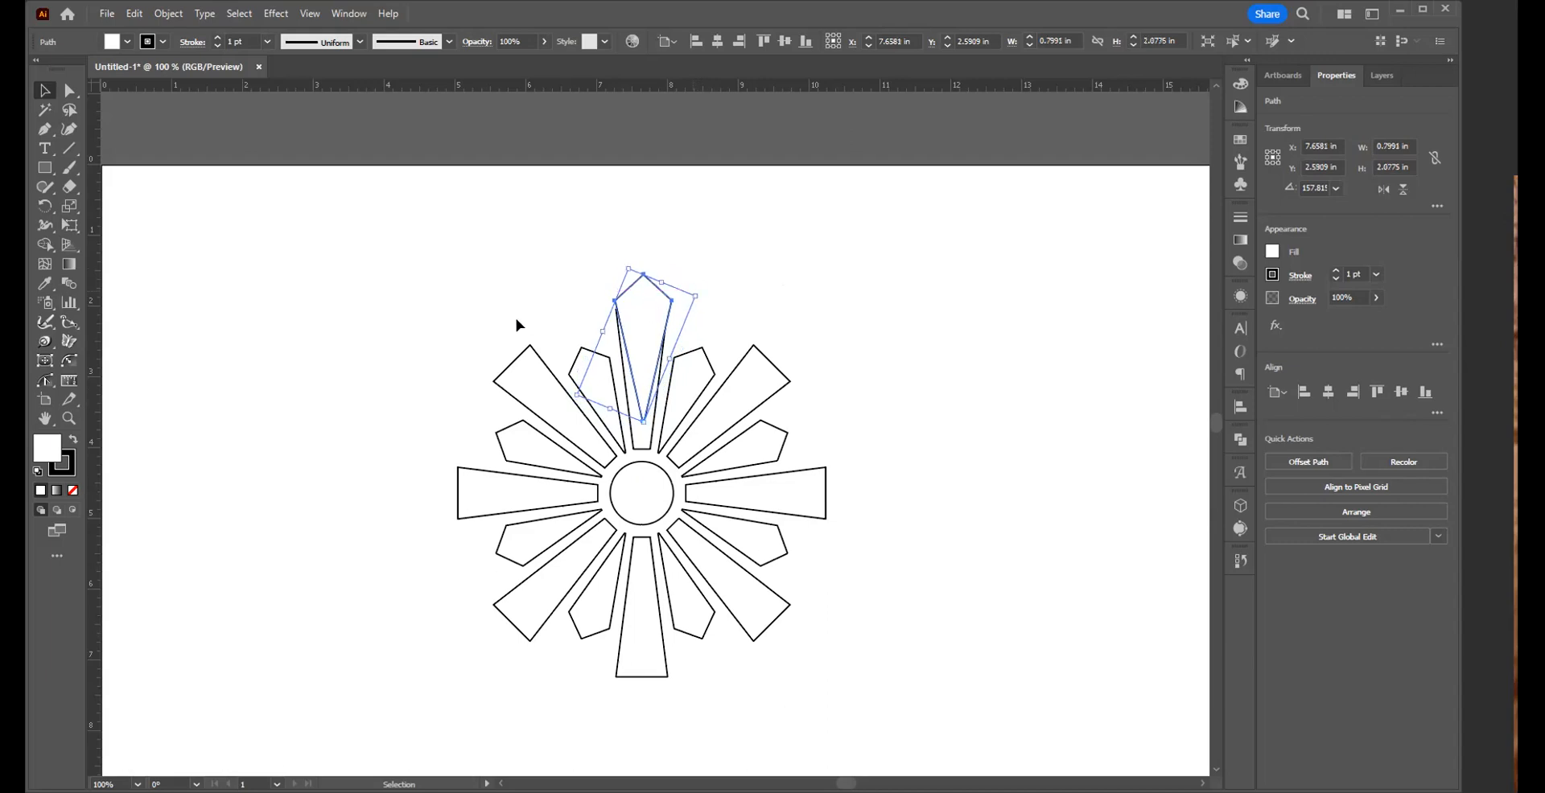
- Remove the fill from every shape in the design, leaving only the strokes
scroll(619, 535, down, 1)
key(ctrl+a)
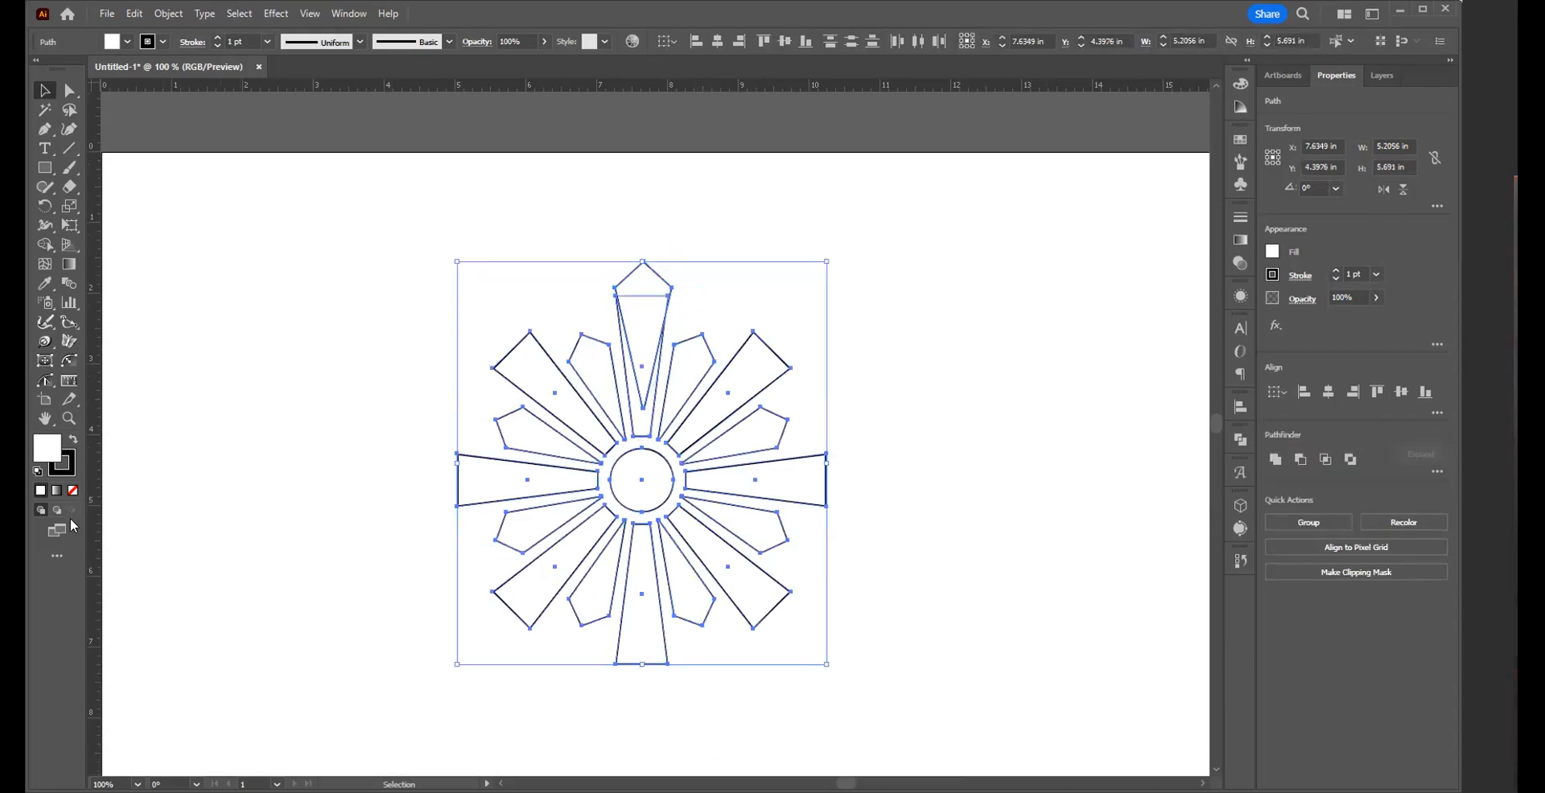
click(278, 415)
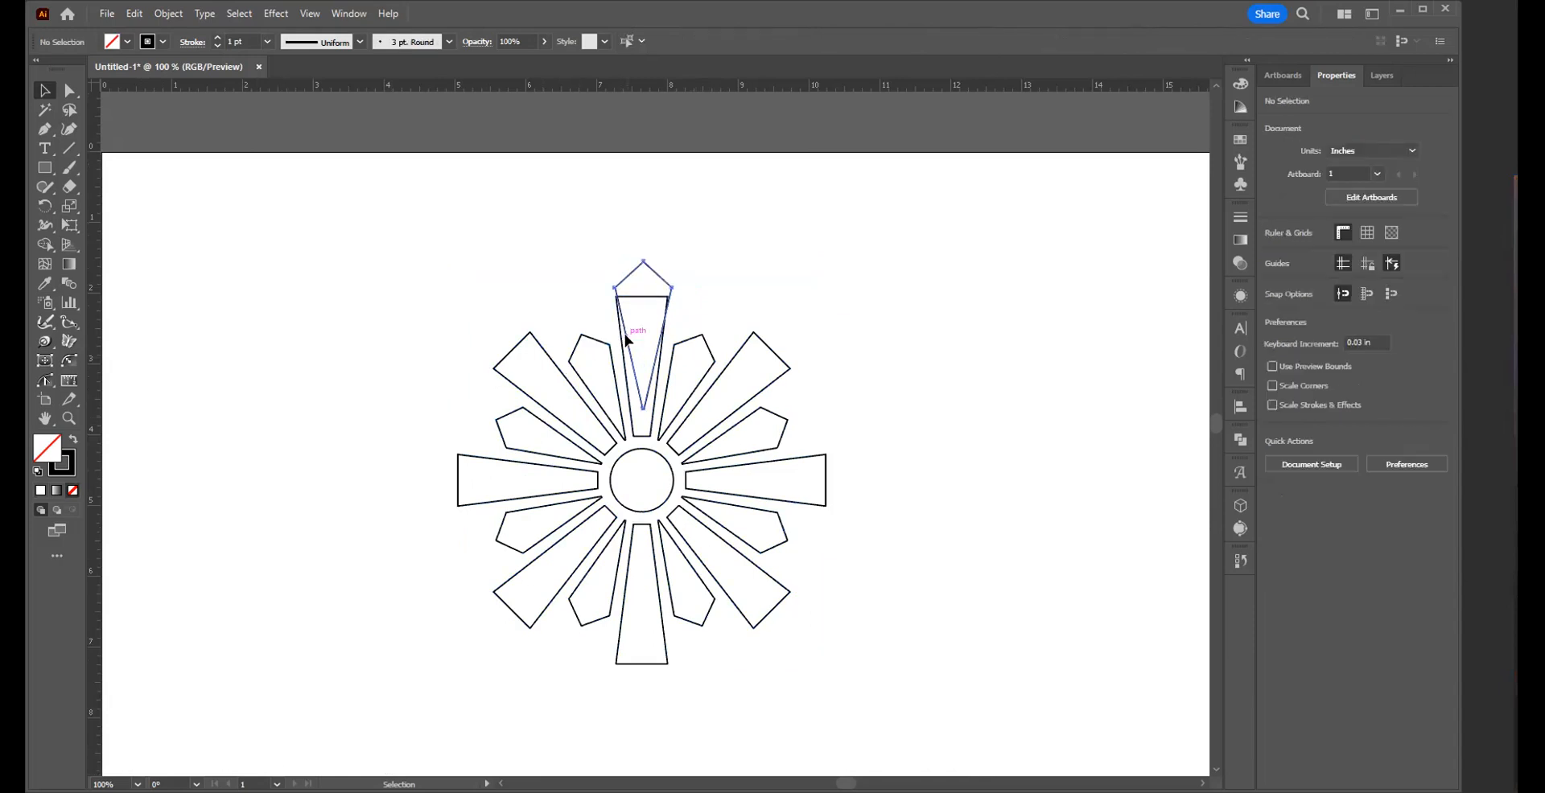
- Reposition the enlarged kite over the upper vertical wedge at about X 7.62 in and Y 2.63 in
drag(625, 340, 623, 341)
drag(628, 226, 654, 309)
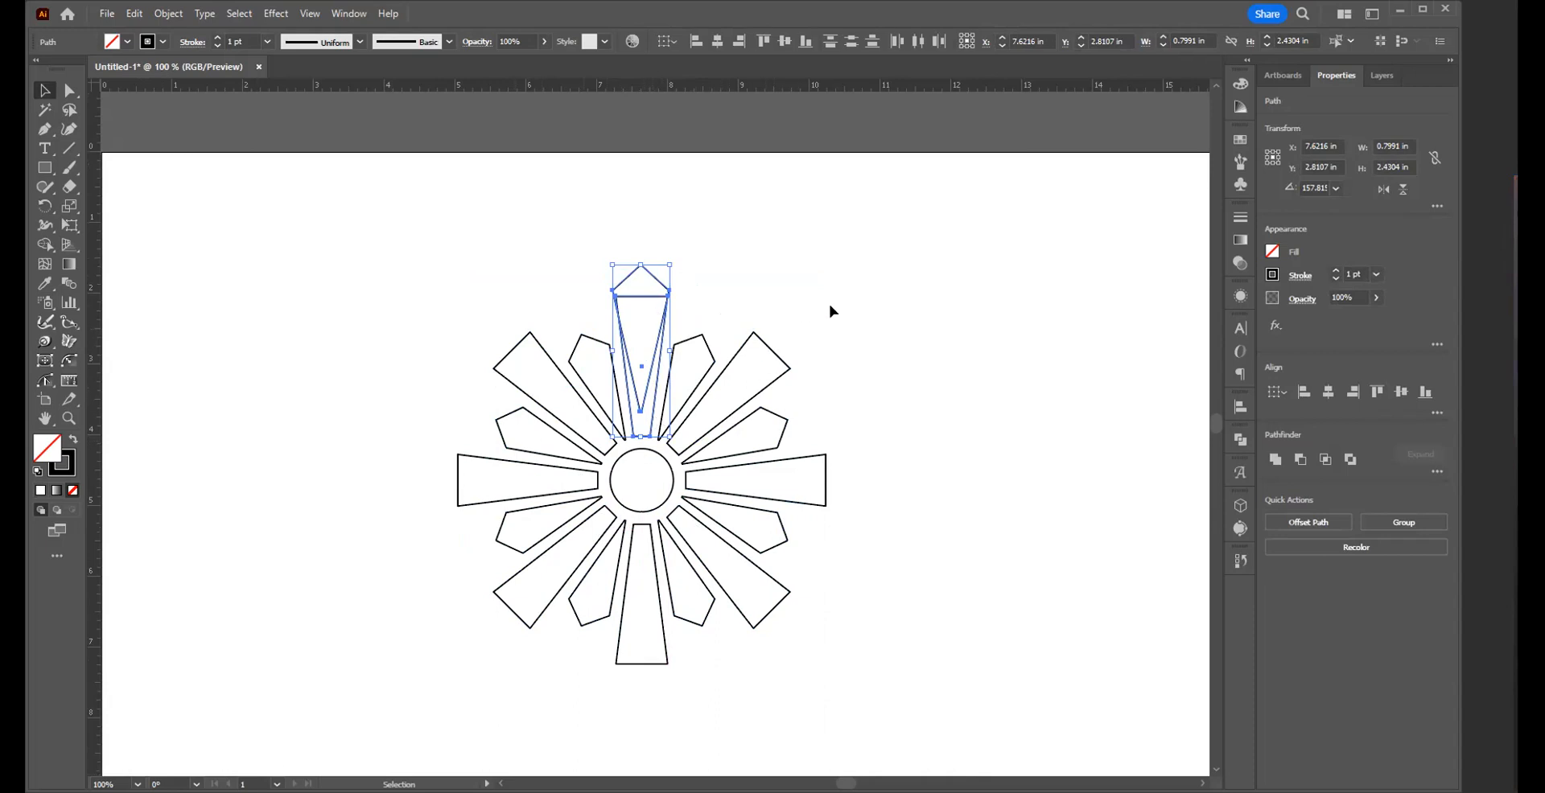
click(770, 361)
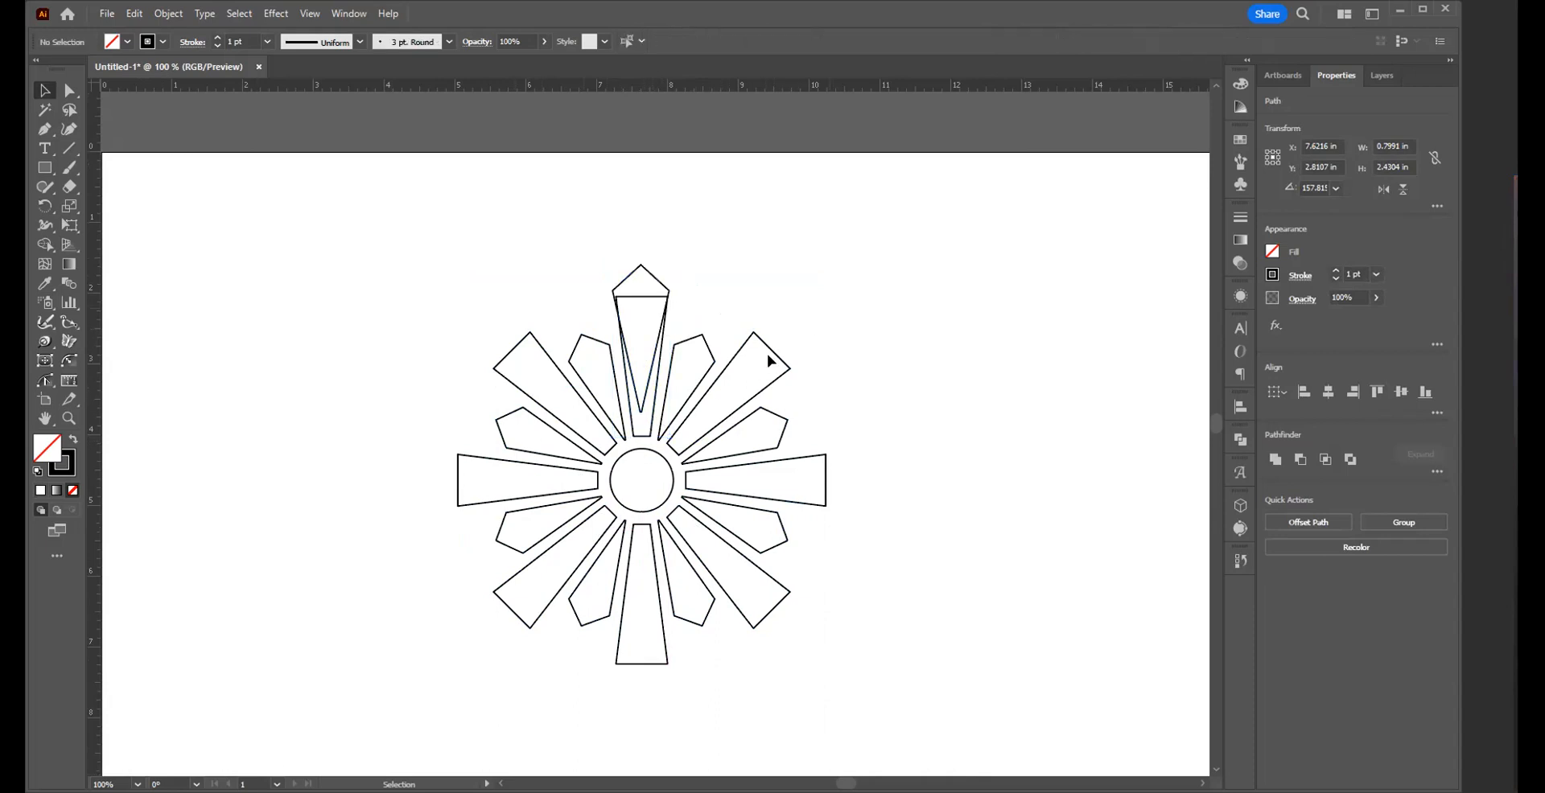
- Center the enlarged kite horizontally on the upper vertical wedge, using the wedge as the key object
click(635, 439)
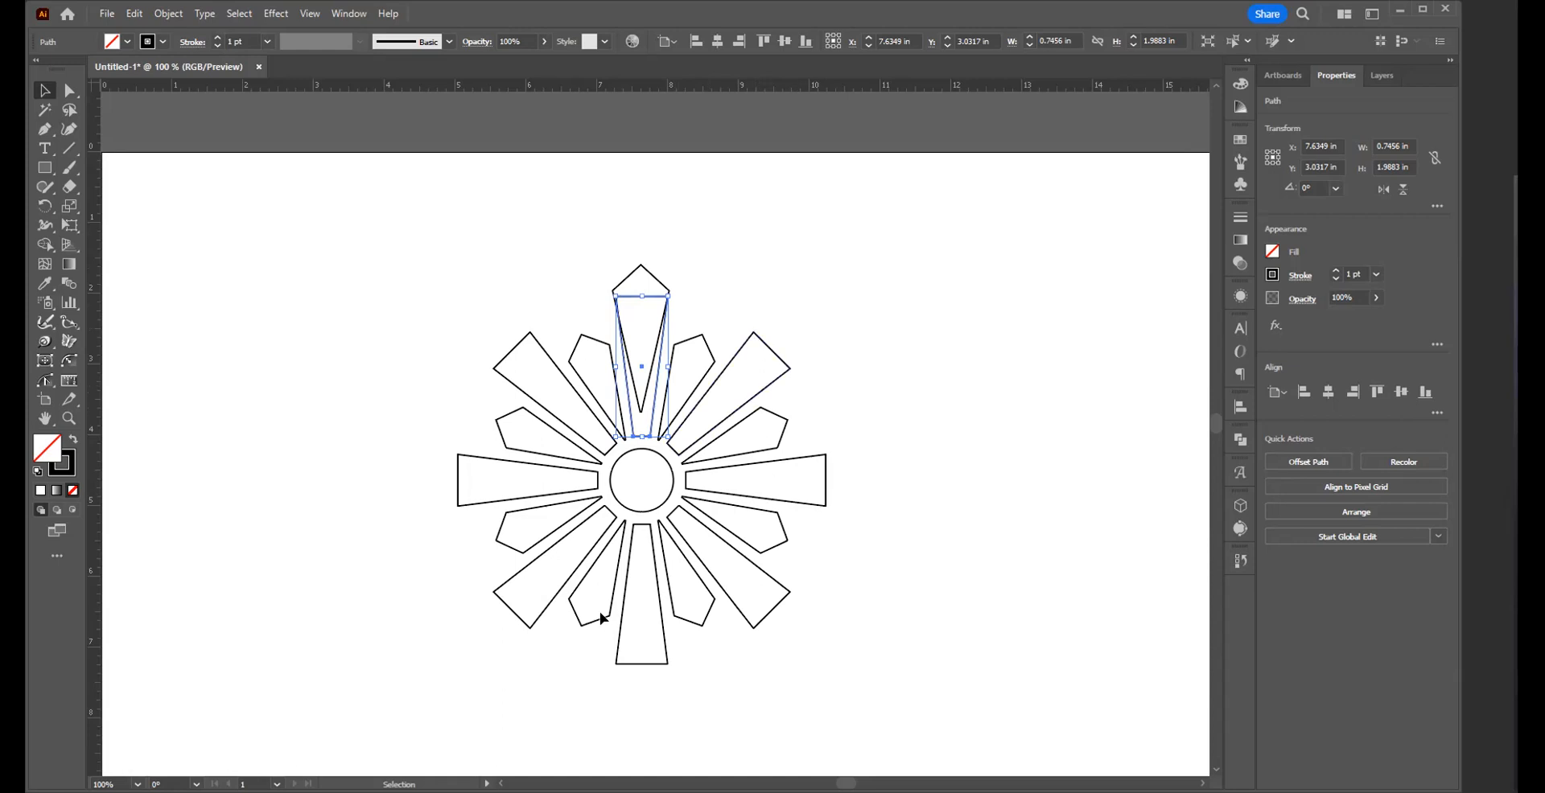
click(750, 282)
click(648, 271)
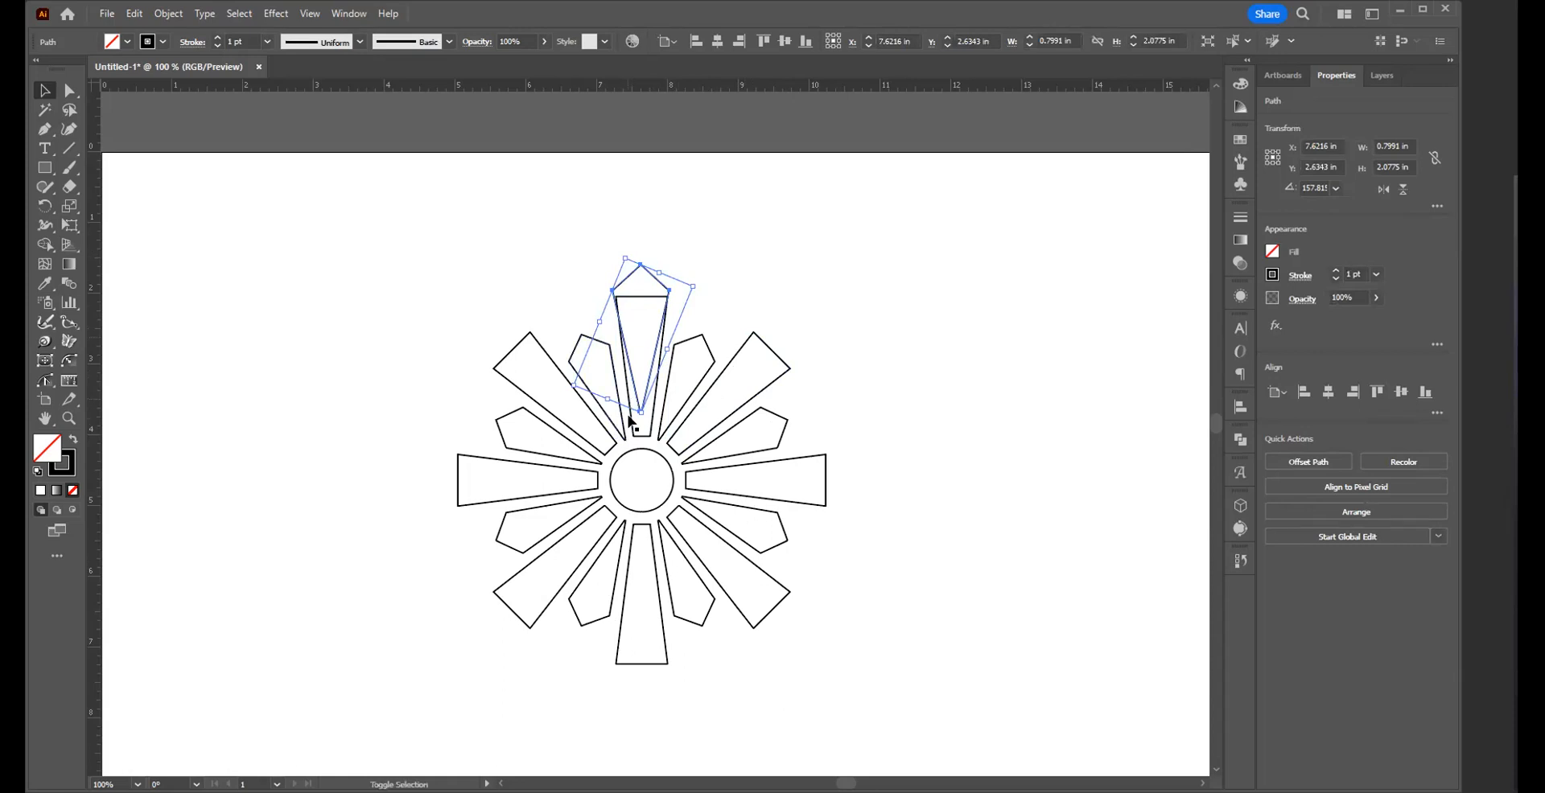
drag(647, 437, 637, 427)
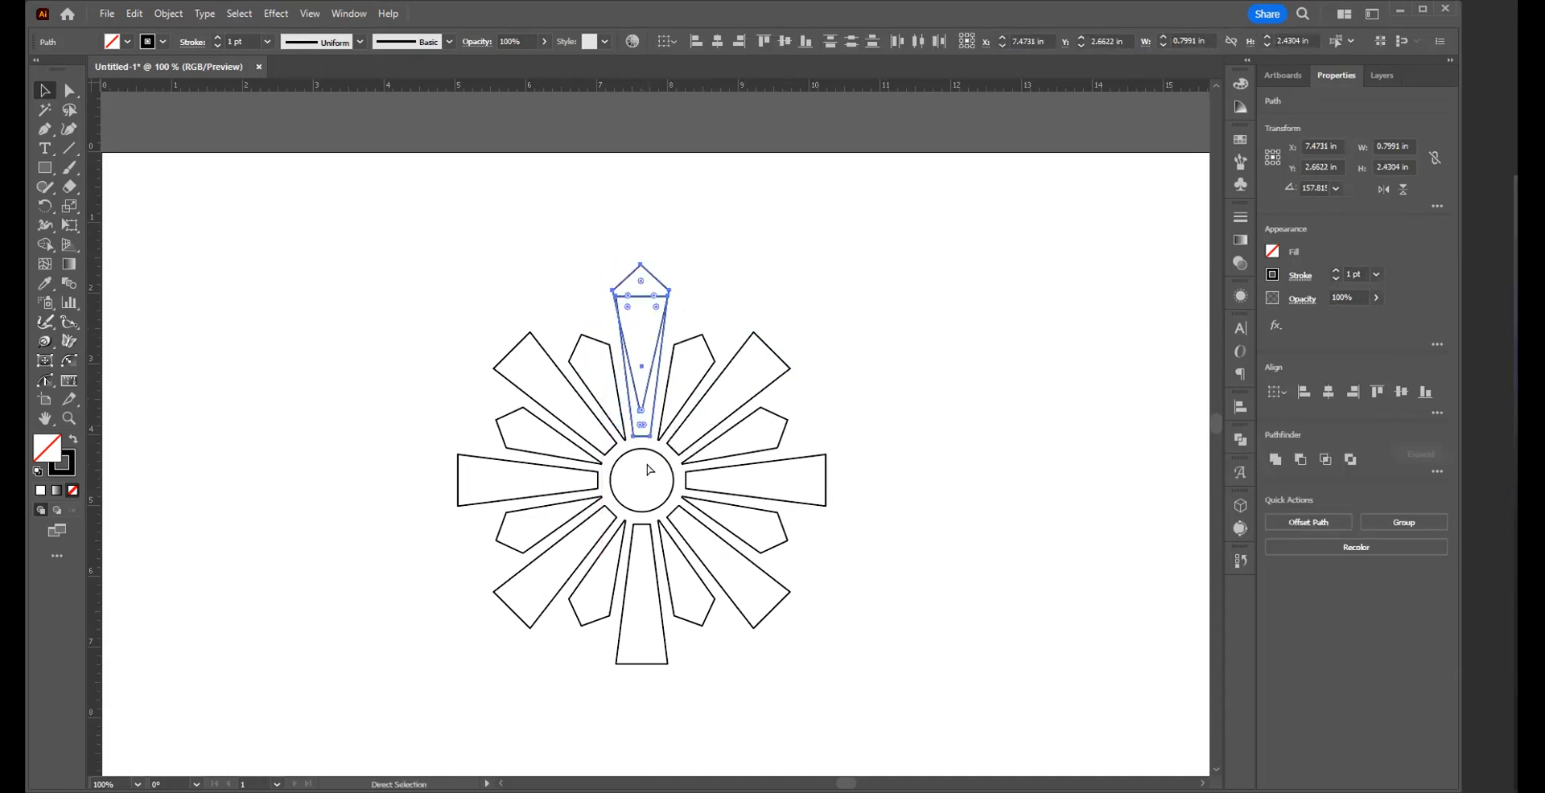
click(672, 256)
click(668, 310)
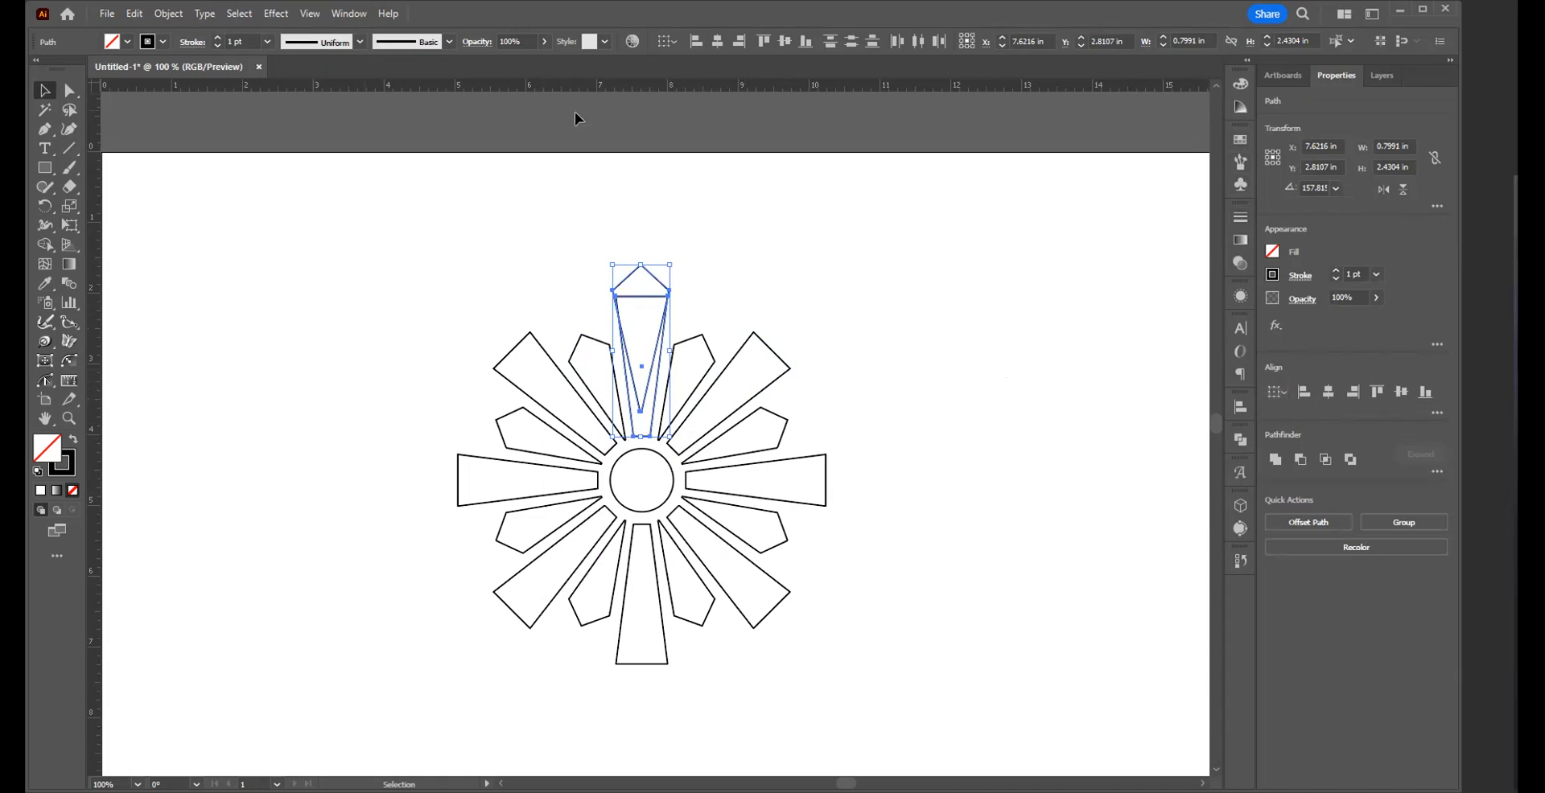
click(1282, 393)
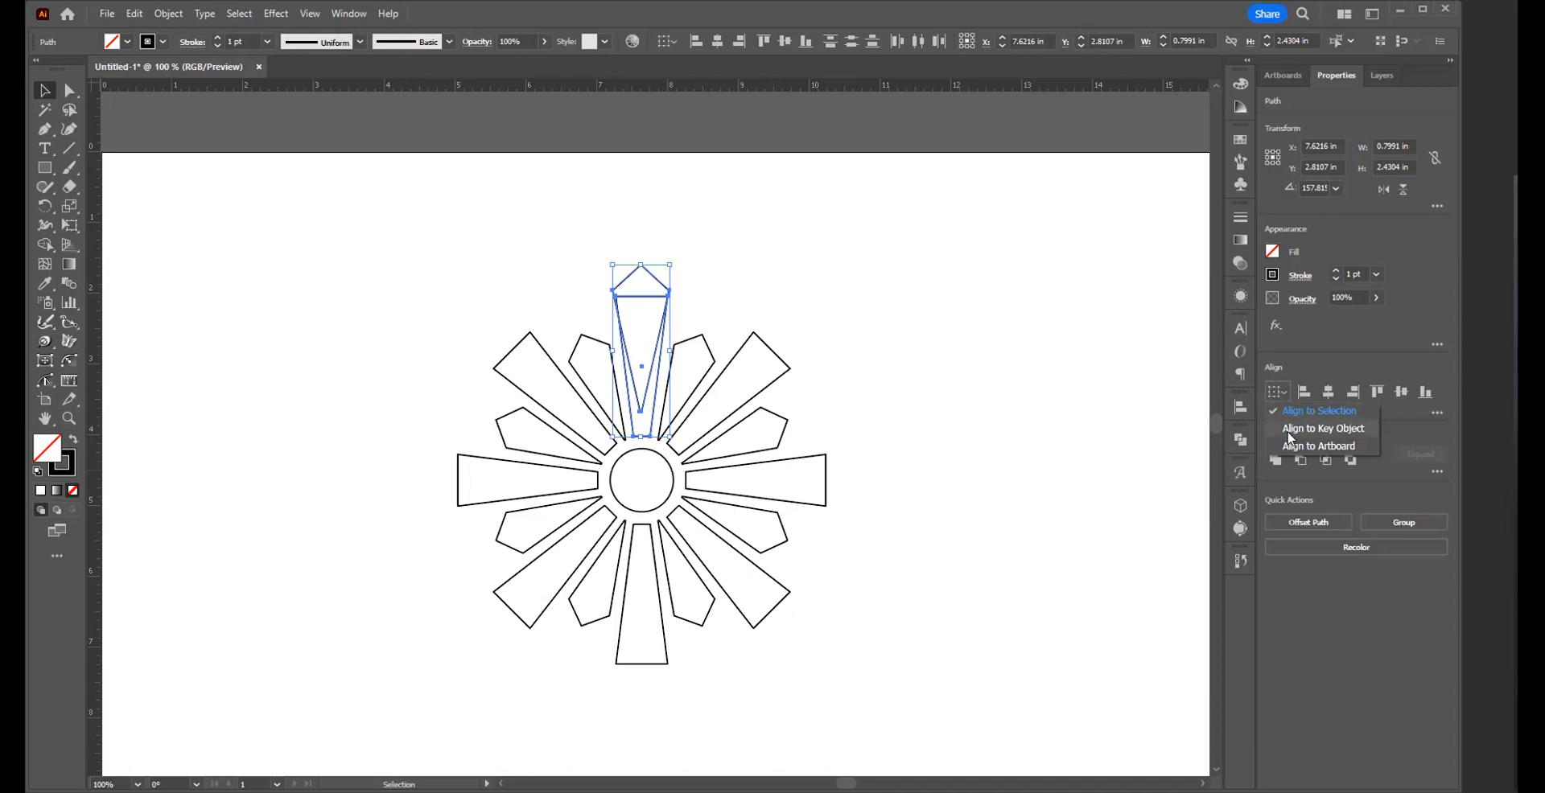
click(1289, 432)
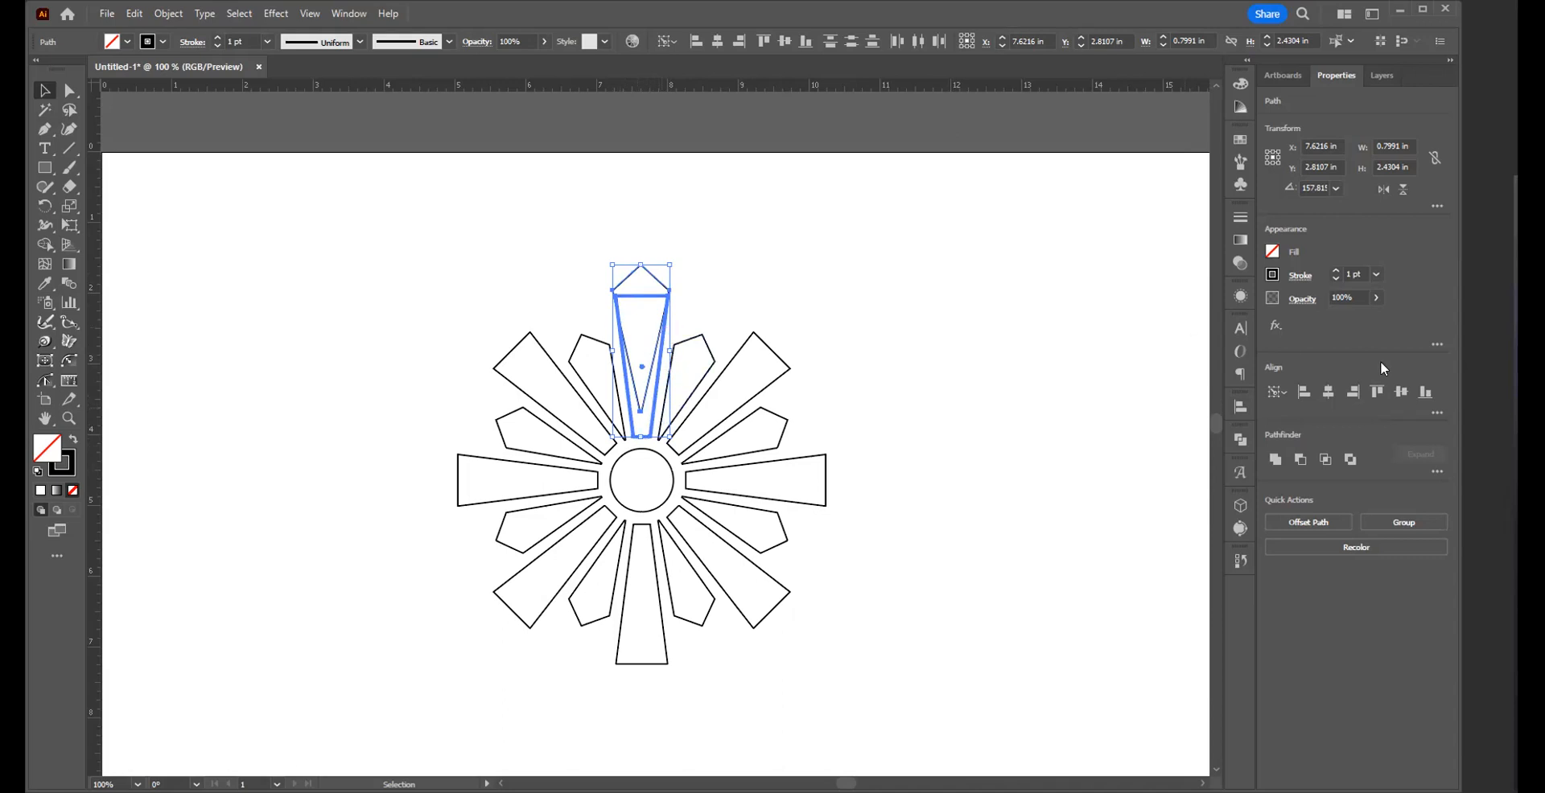
click(1329, 393)
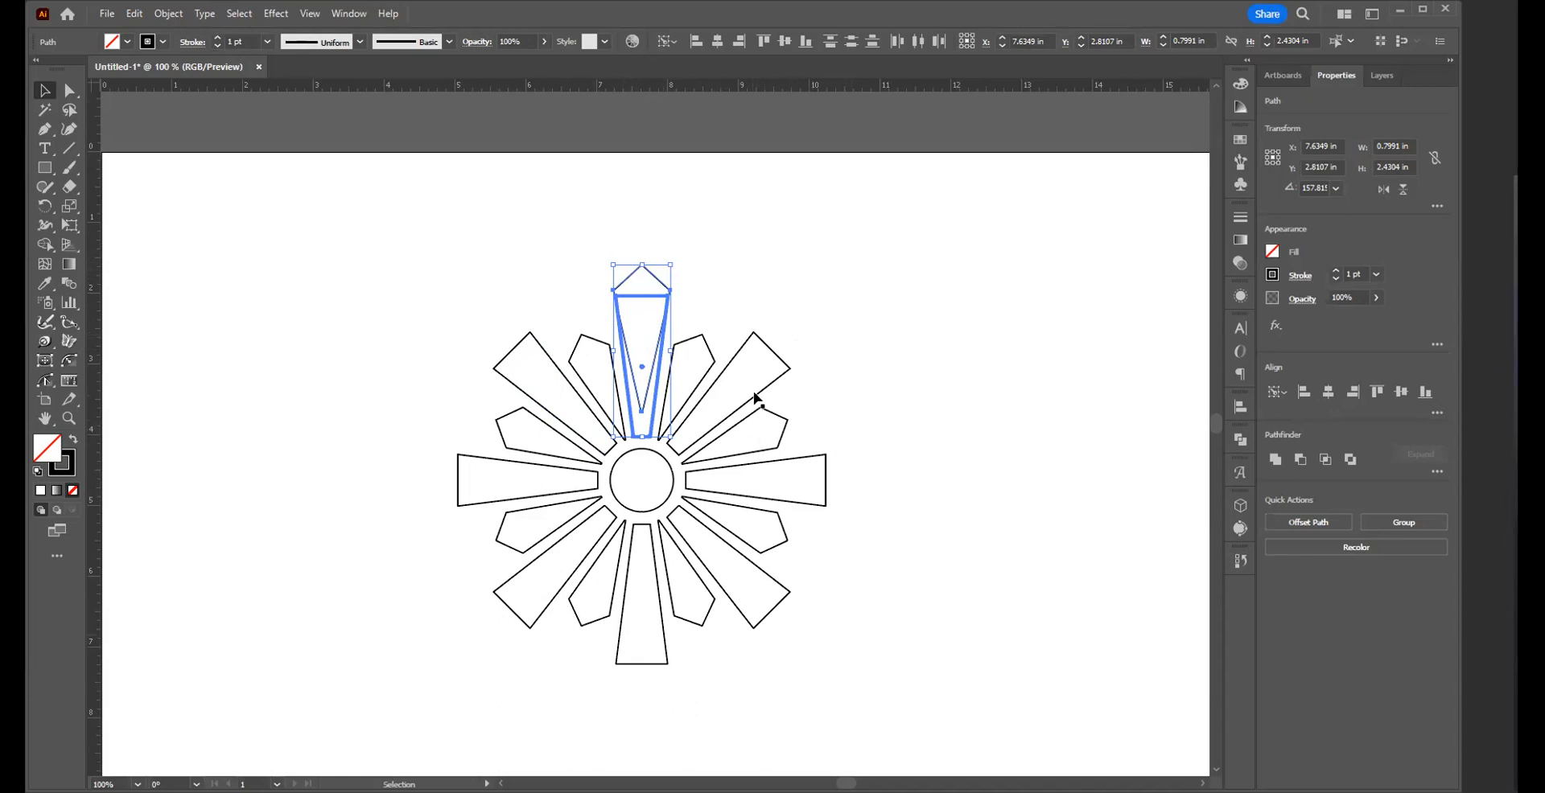
click(770, 251)
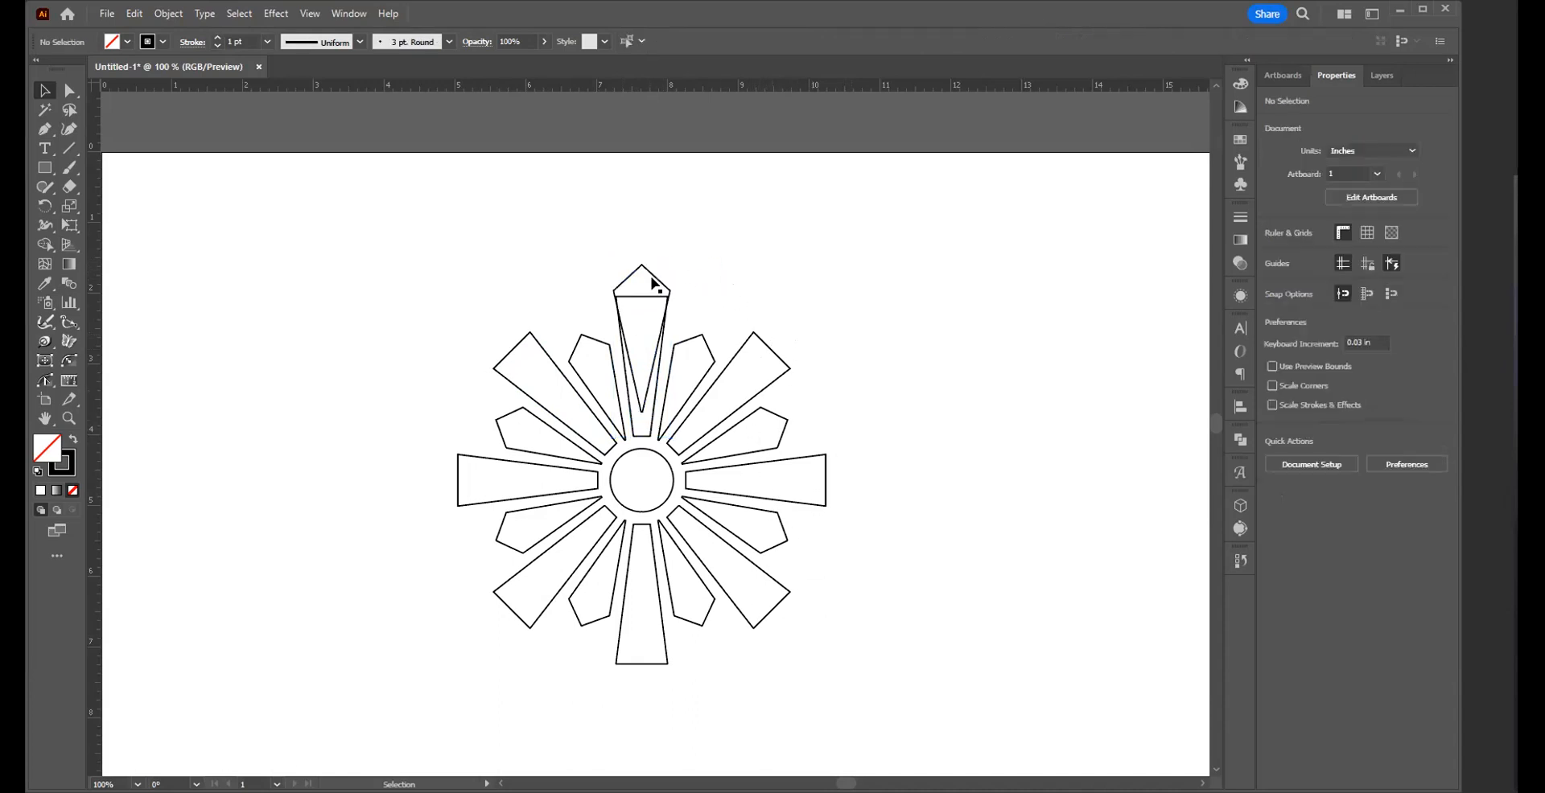
- Move the kite up to about Y 2.43 in and draw a rectangle about 1.72 by 0.86 in over its tip
drag(656, 280, 659, 263)
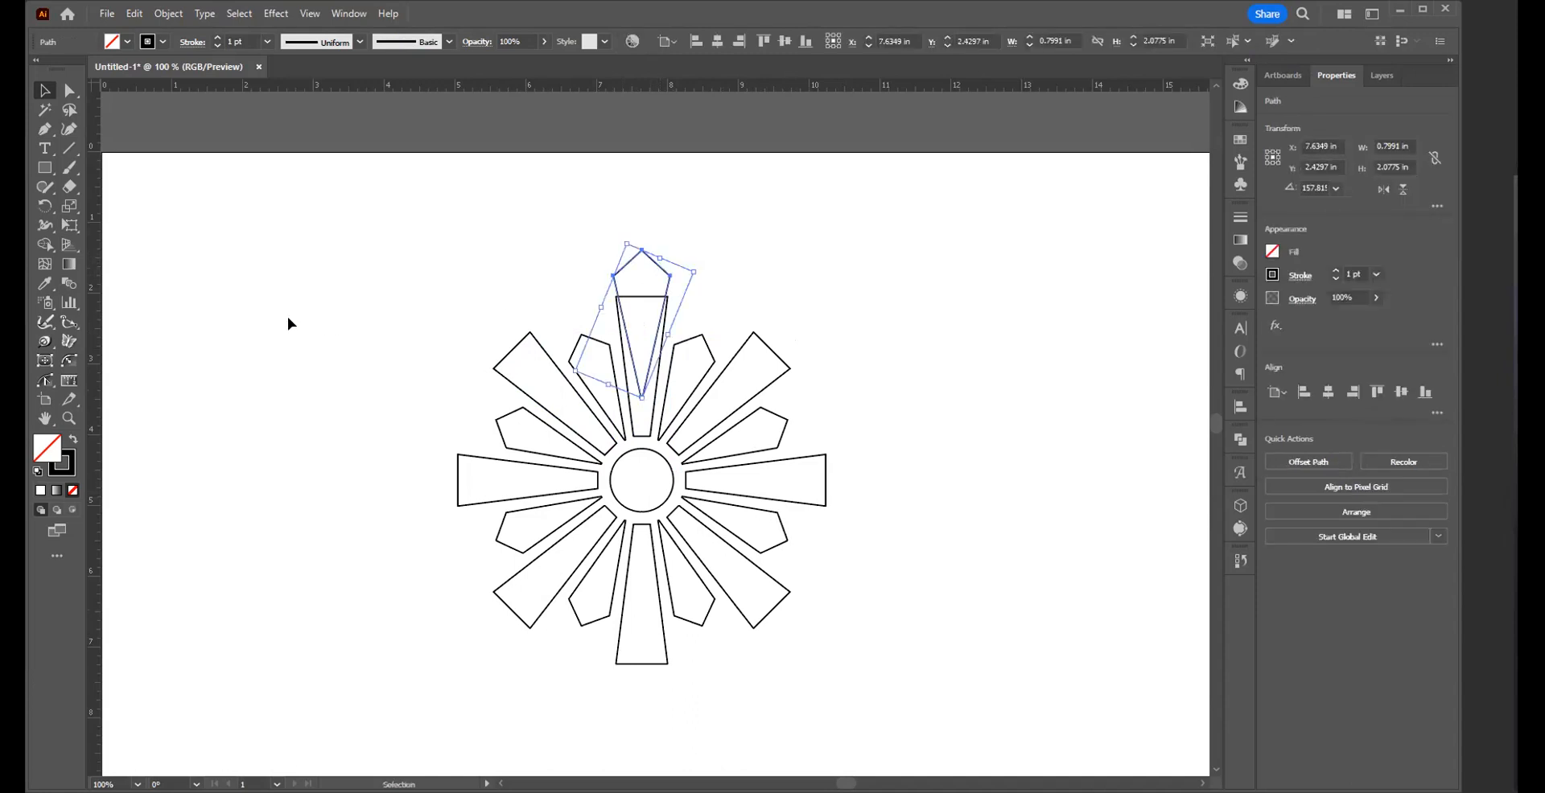
click(46, 170)
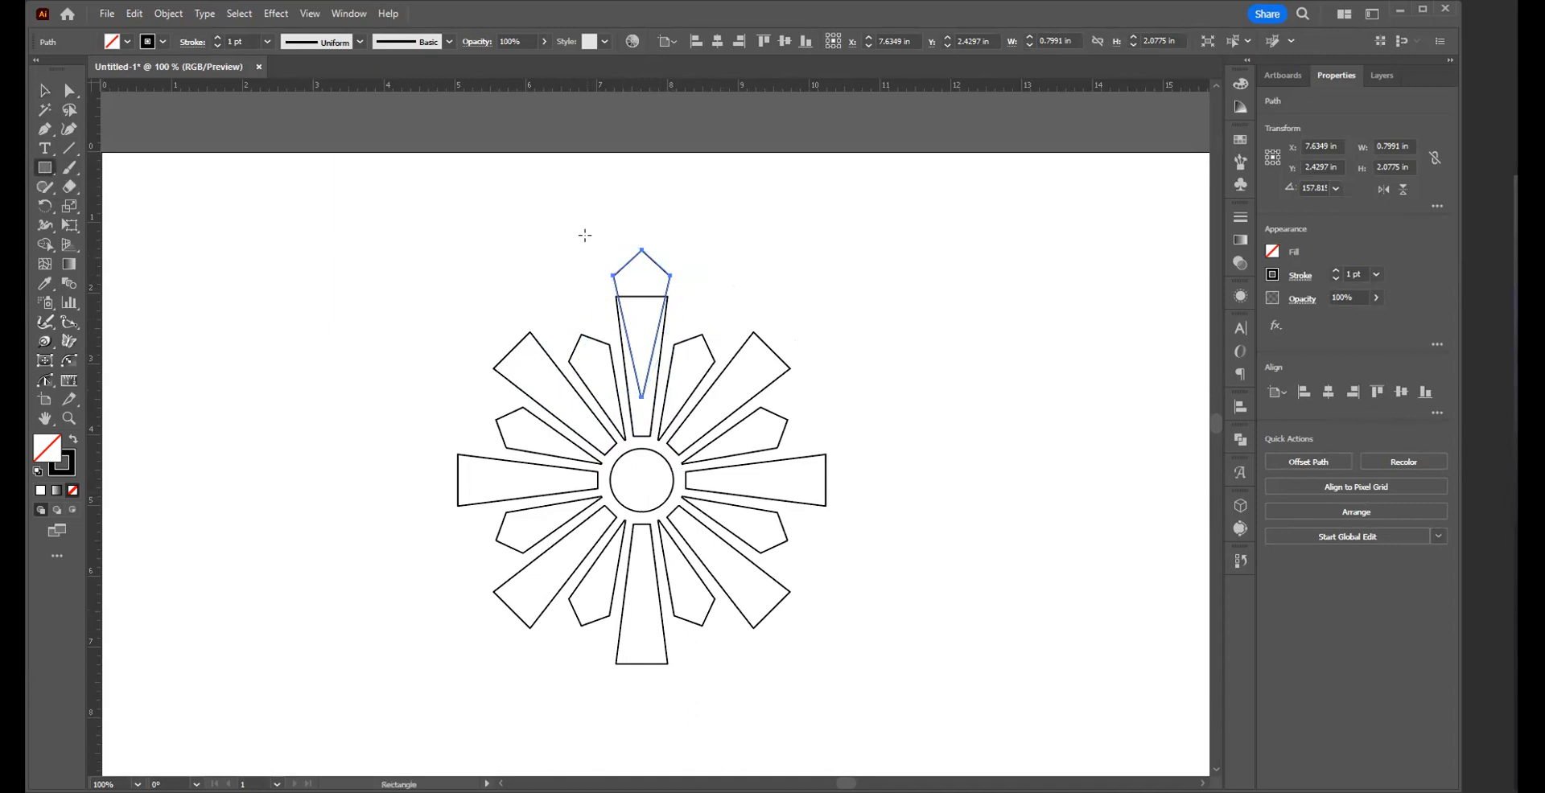
drag(585, 227, 706, 287)
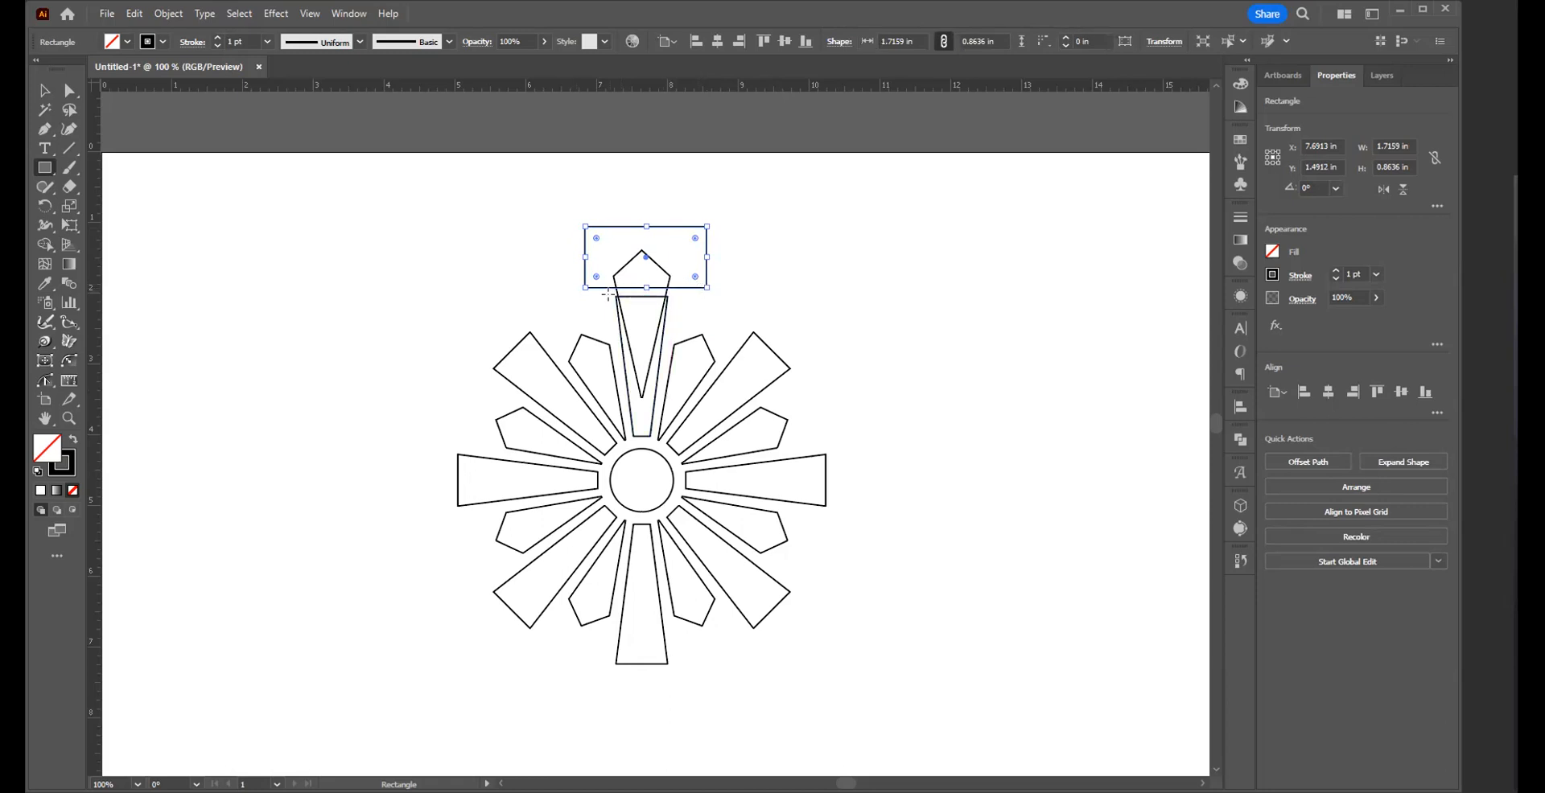
- Cut the kite's shape out of the rectangle with the Minus Back pathfinder
key(v)
drag(551, 196, 640, 261)
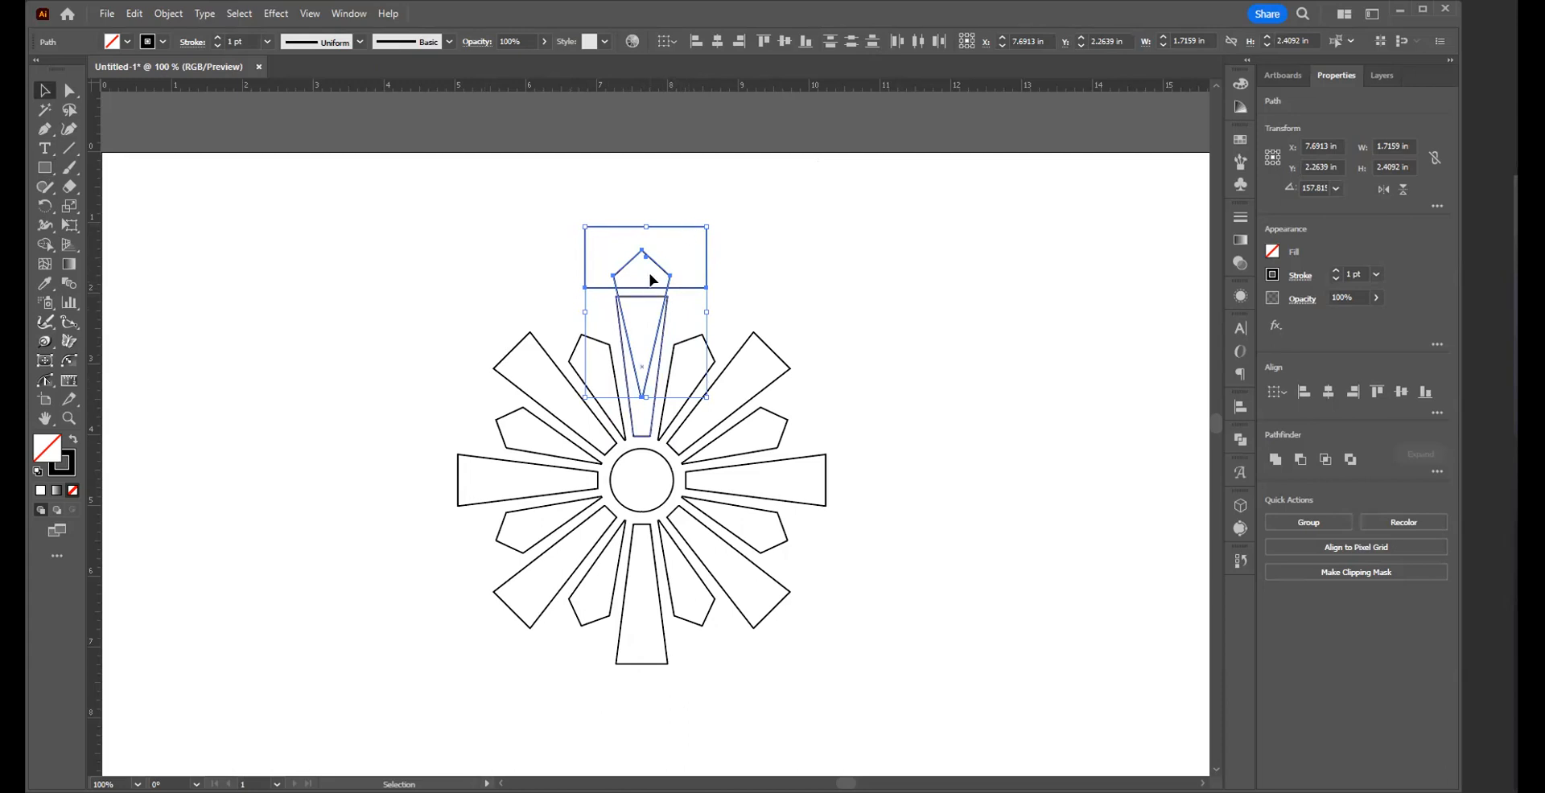
click(1299, 461)
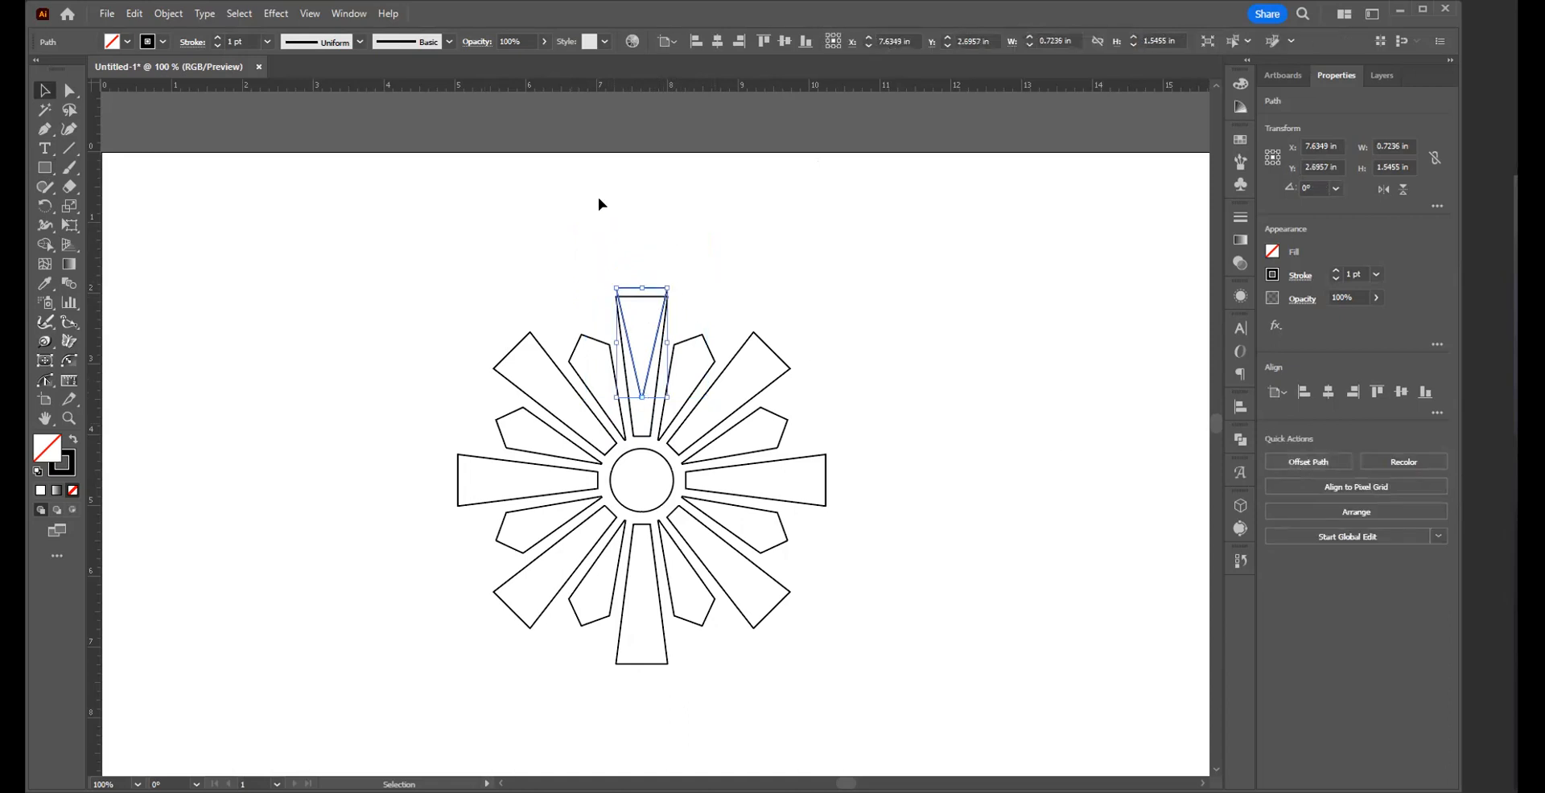
shift+click(688, 290)
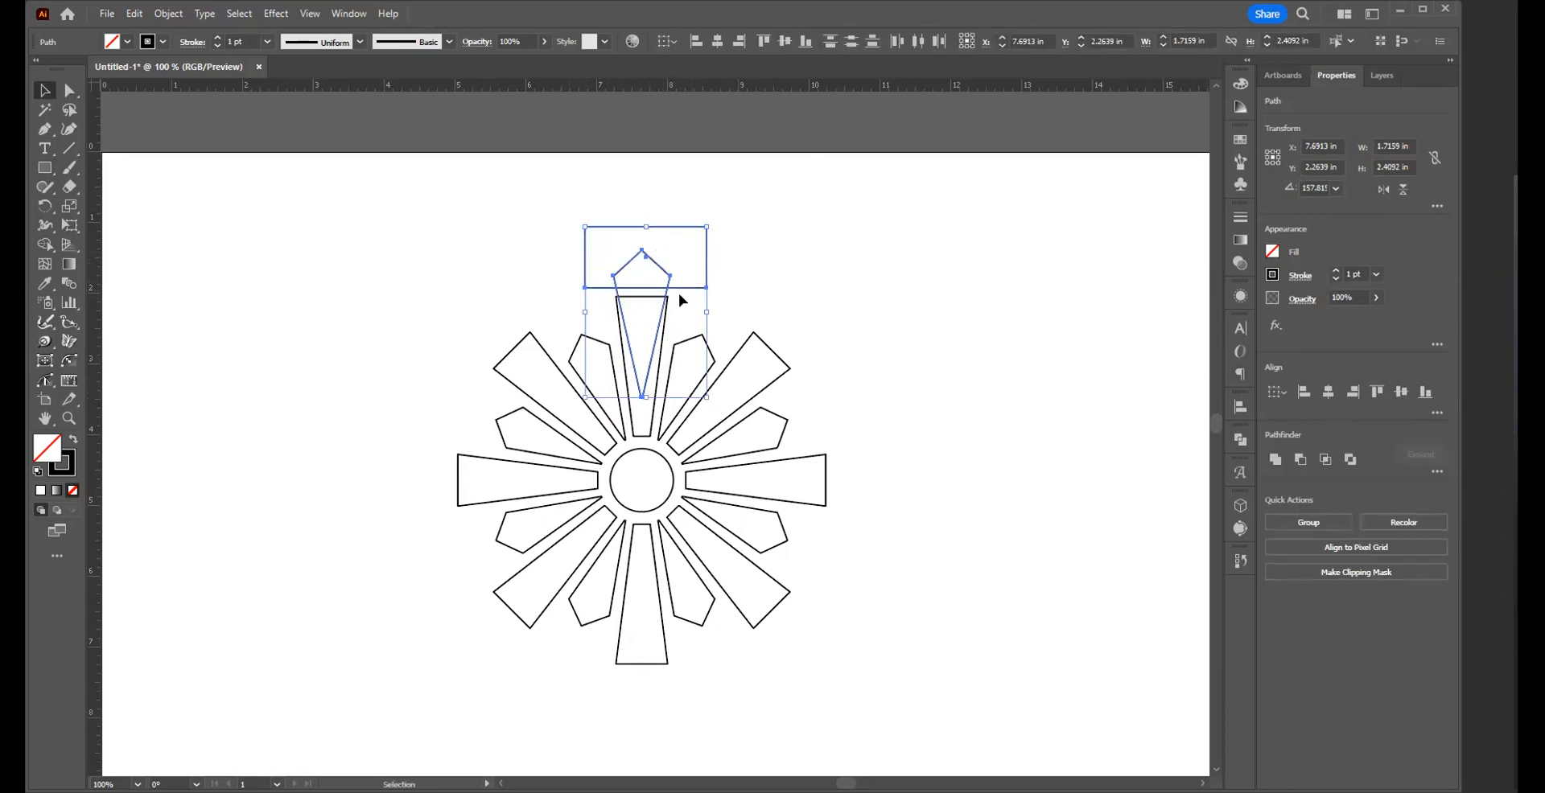
click(1437, 472)
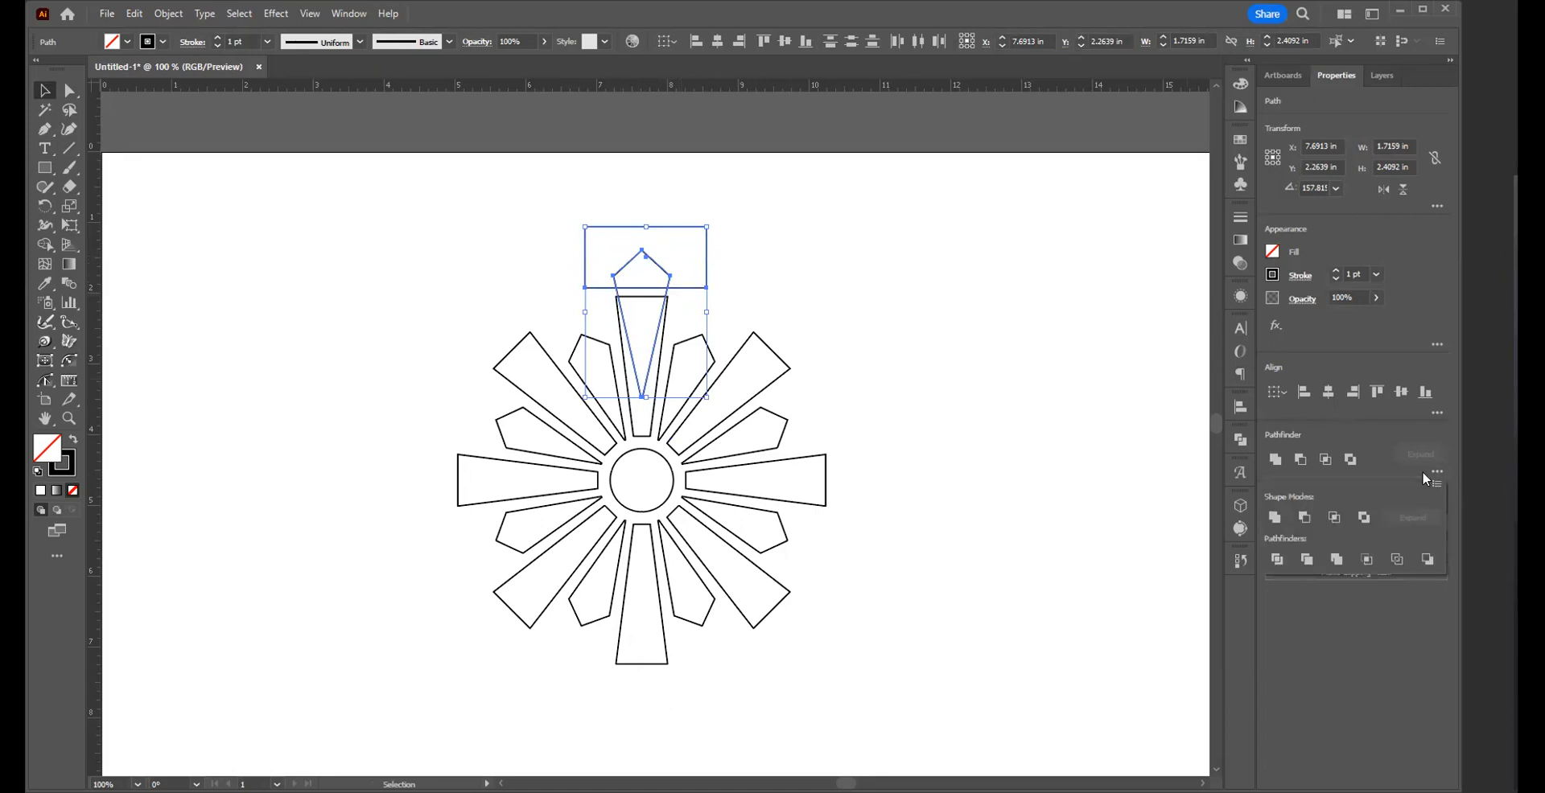
click(1427, 561)
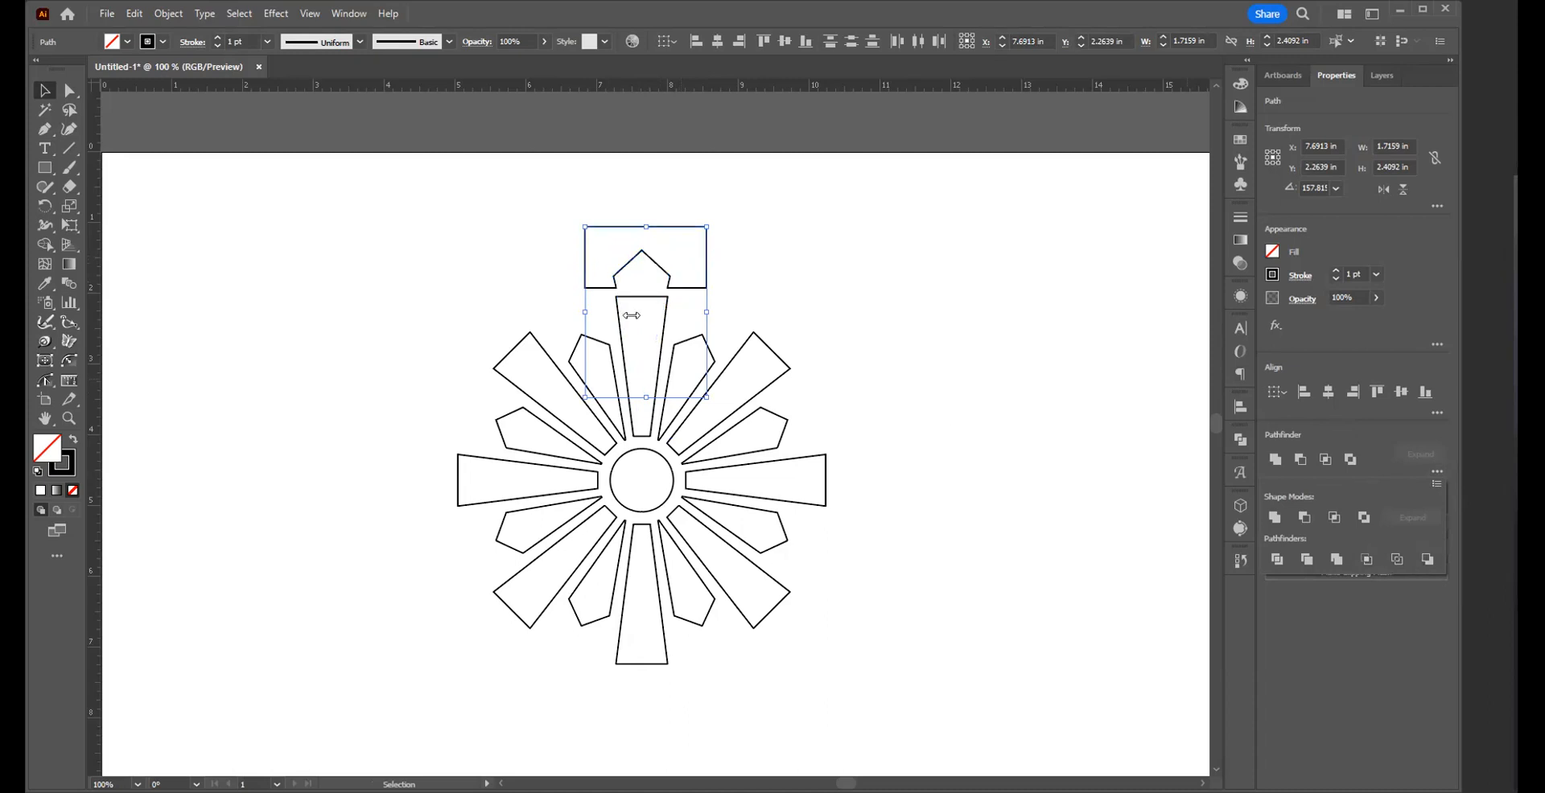
click(852, 343)
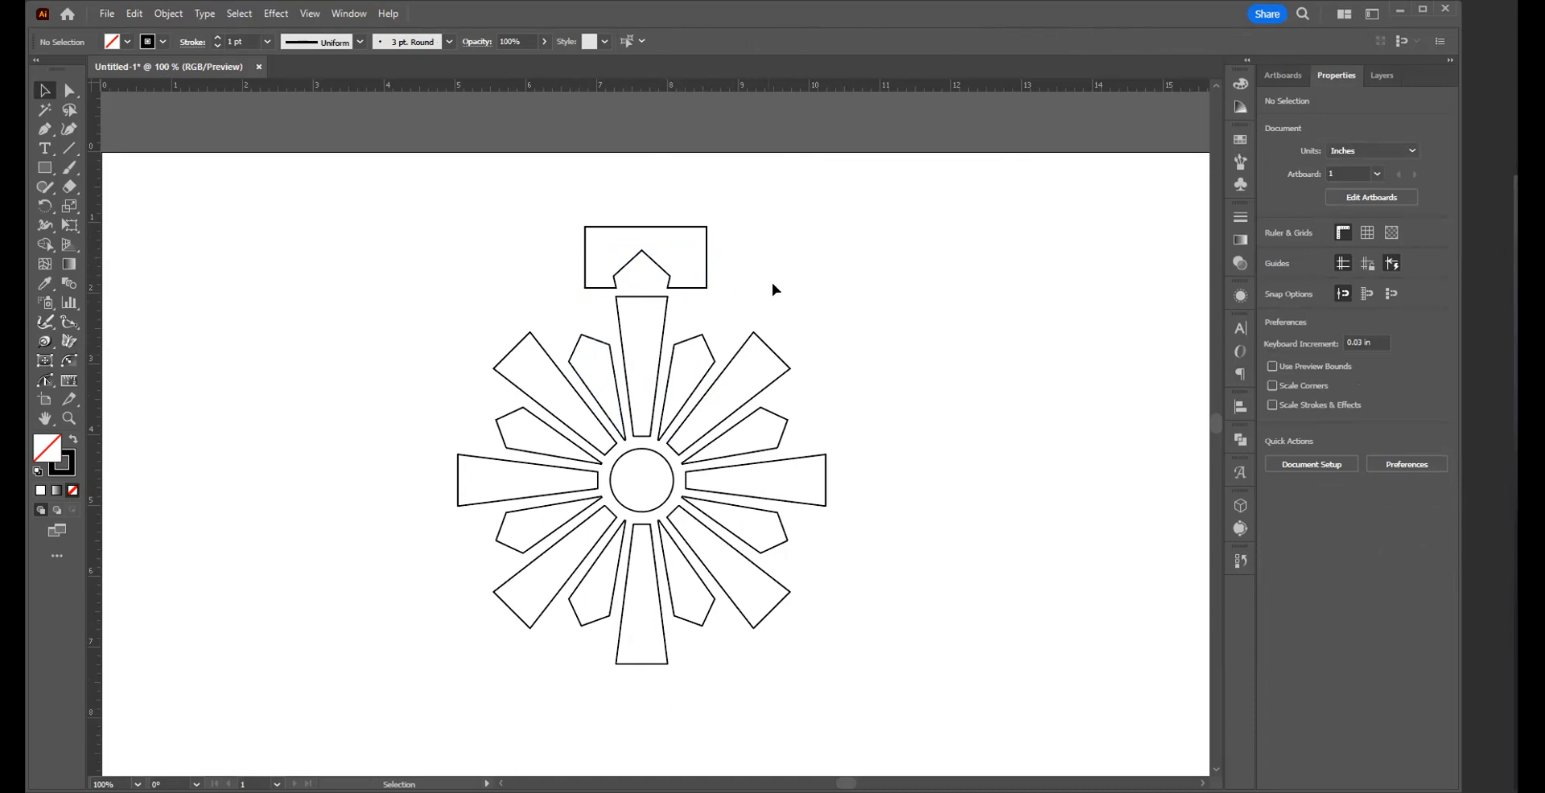
- Move the notched rectangle's right edge inward by 0.1 in, making the shape about 1.61 in wide
key(a)
drag(725, 219, 706, 299)
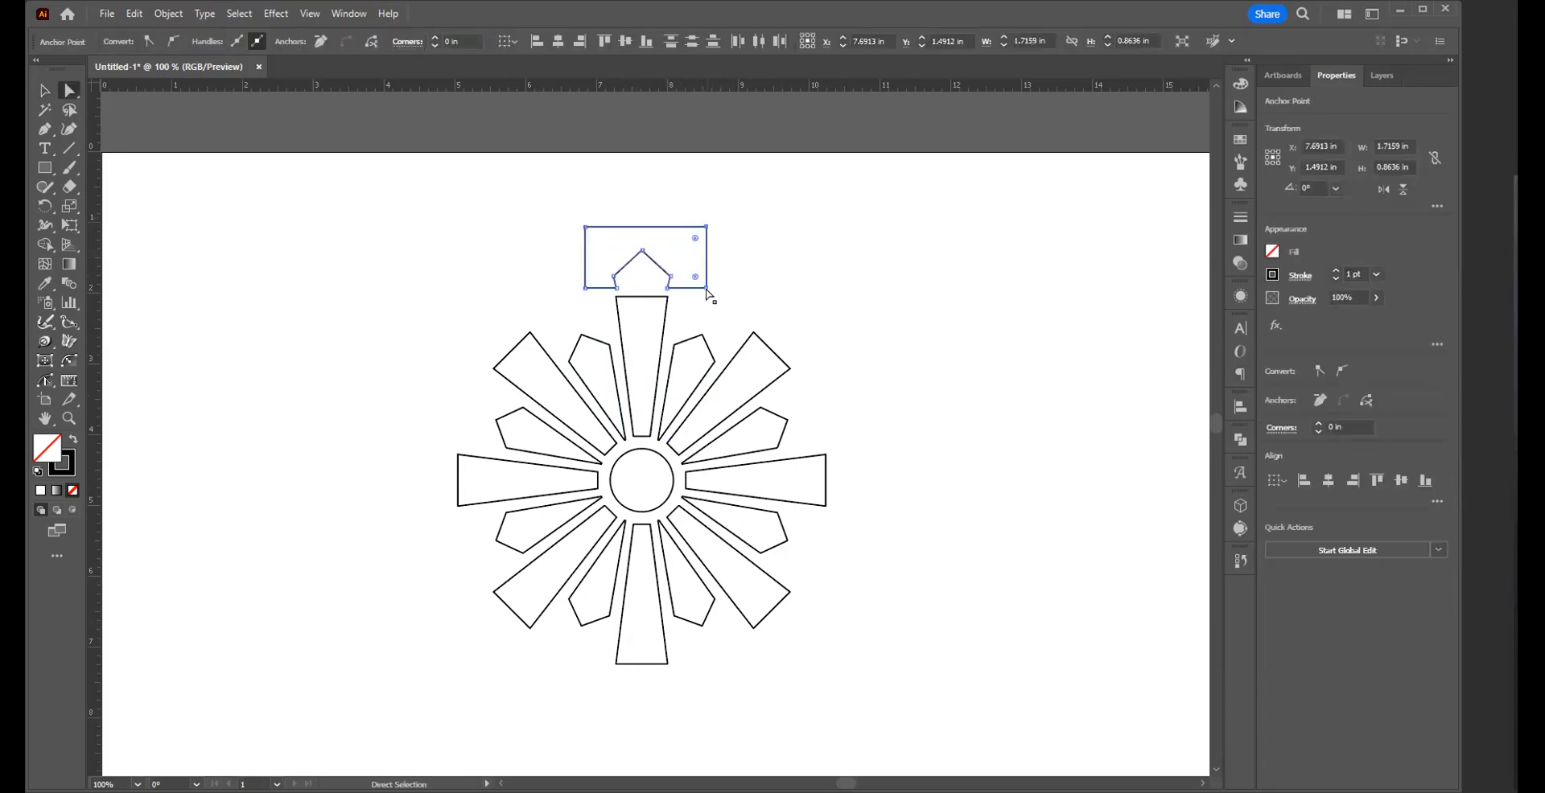
drag(705, 286, 699, 288)
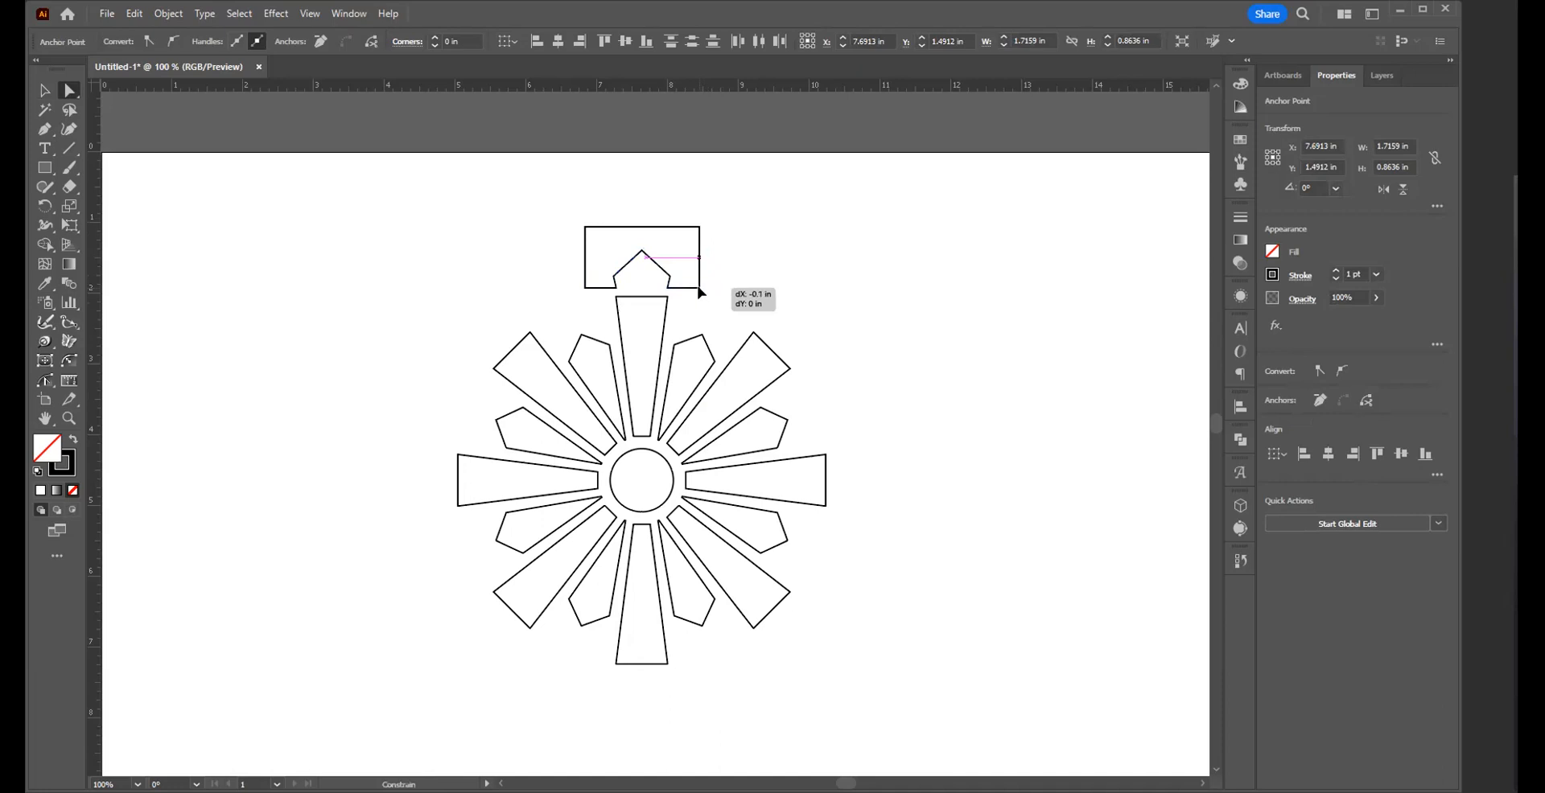
drag(699, 291, 702, 294)
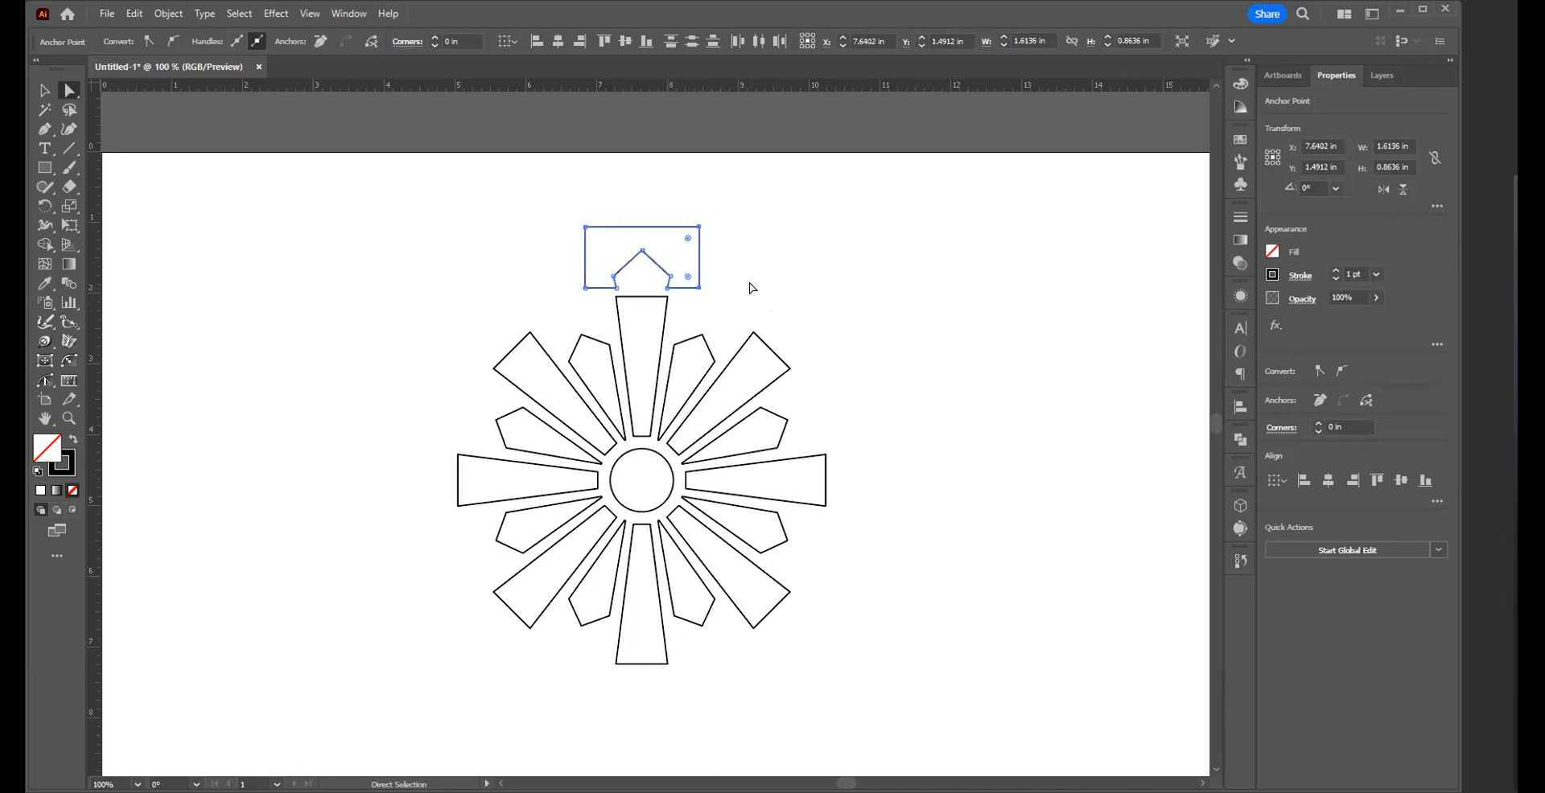
click(752, 289)
key(v)
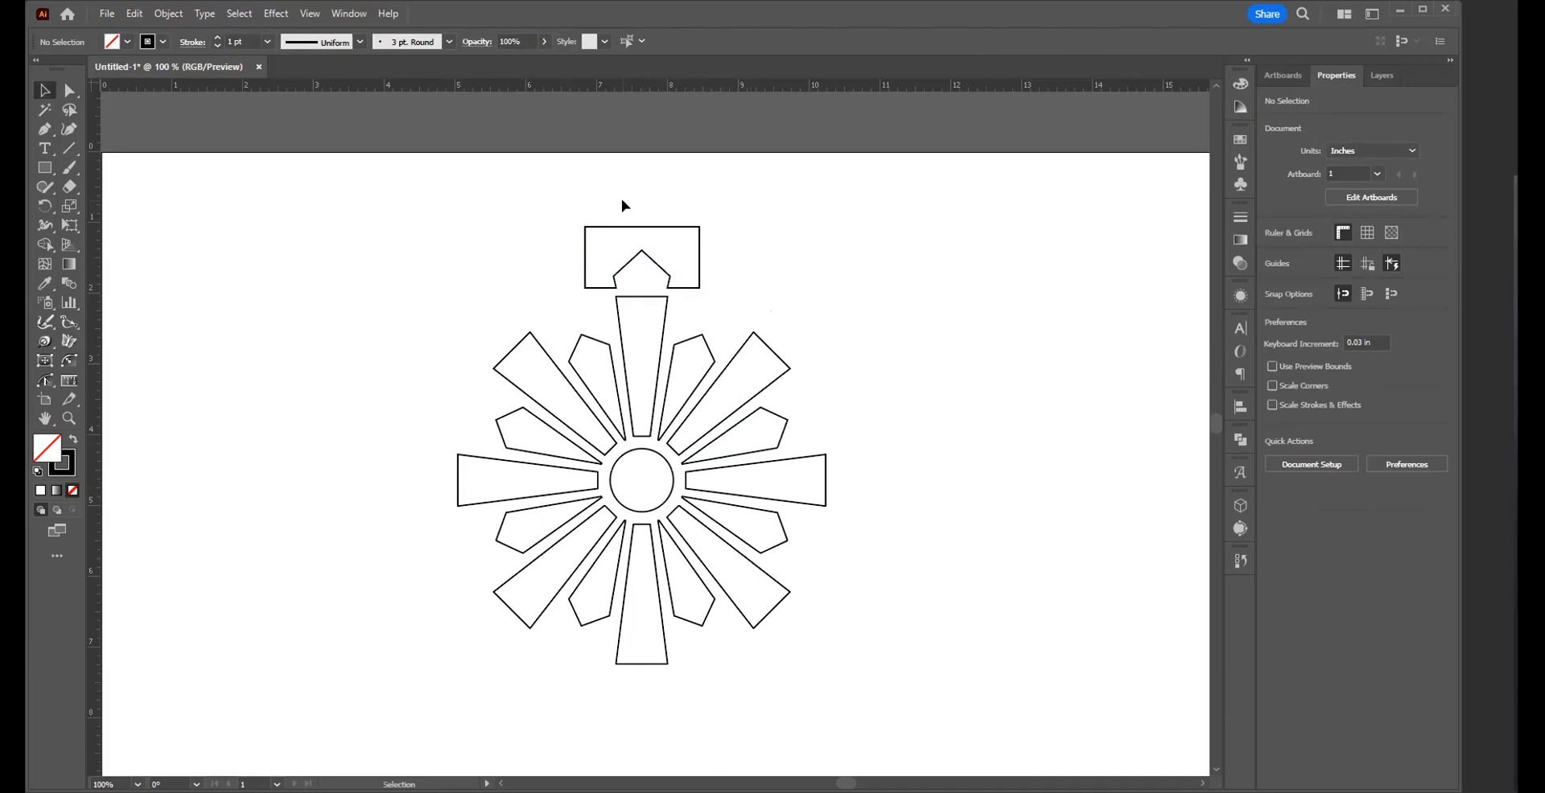
- Create a copy of the notched rectangle rotated 45° around the central circle's center
click(648, 259)
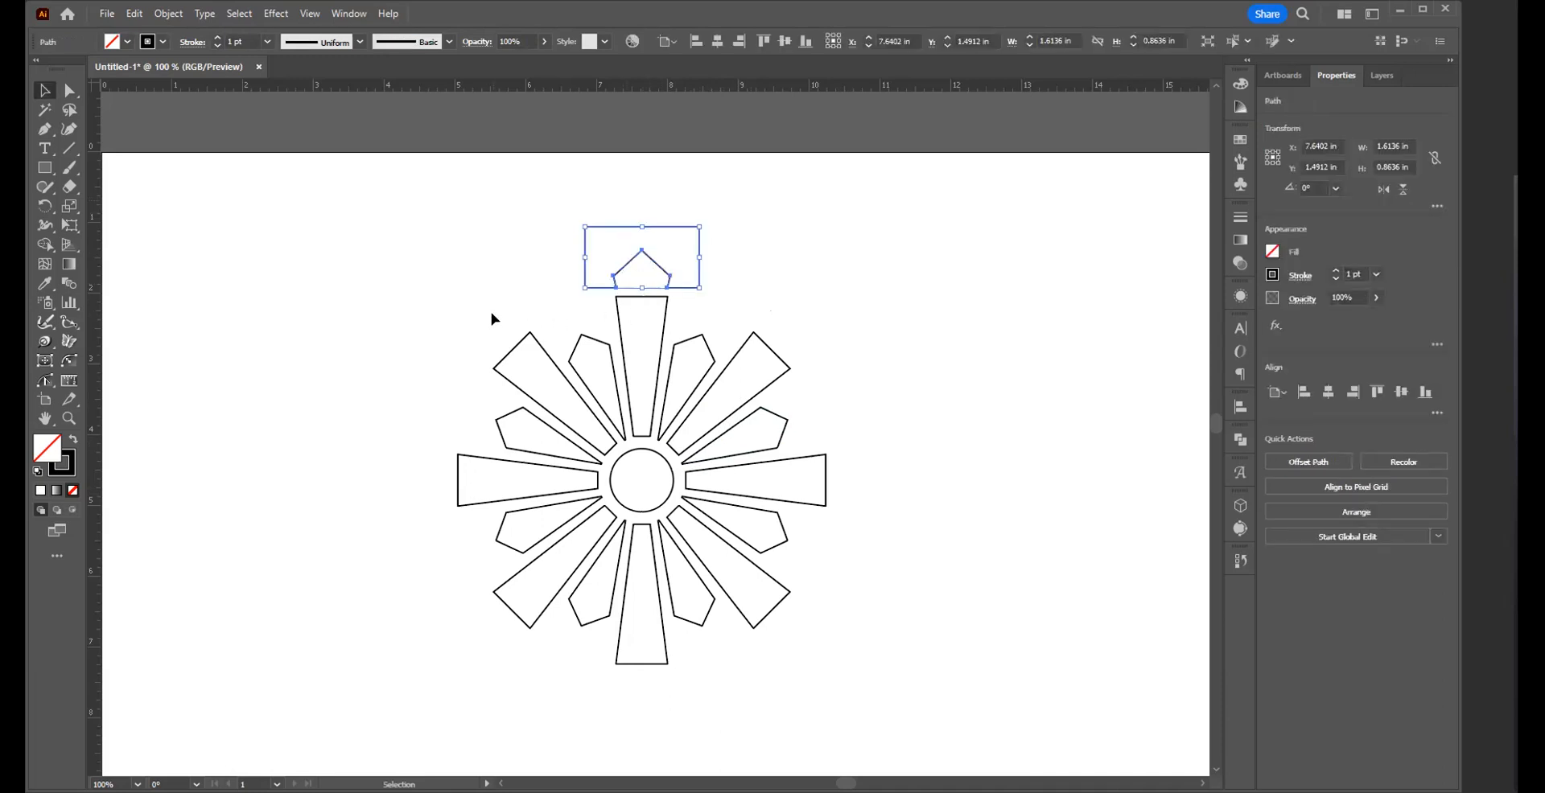
click(50, 201)
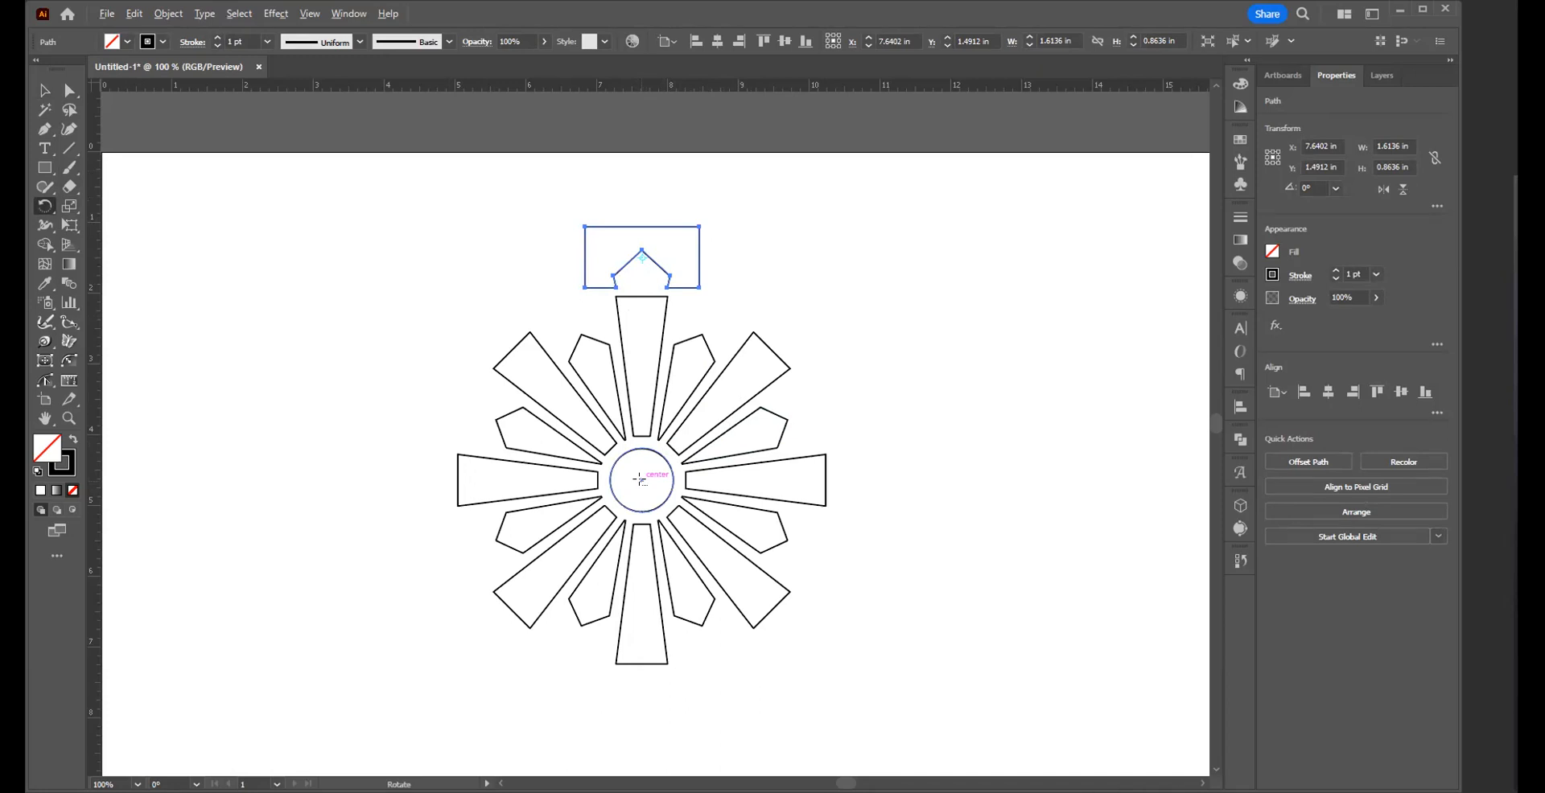
alt+click(639, 479)
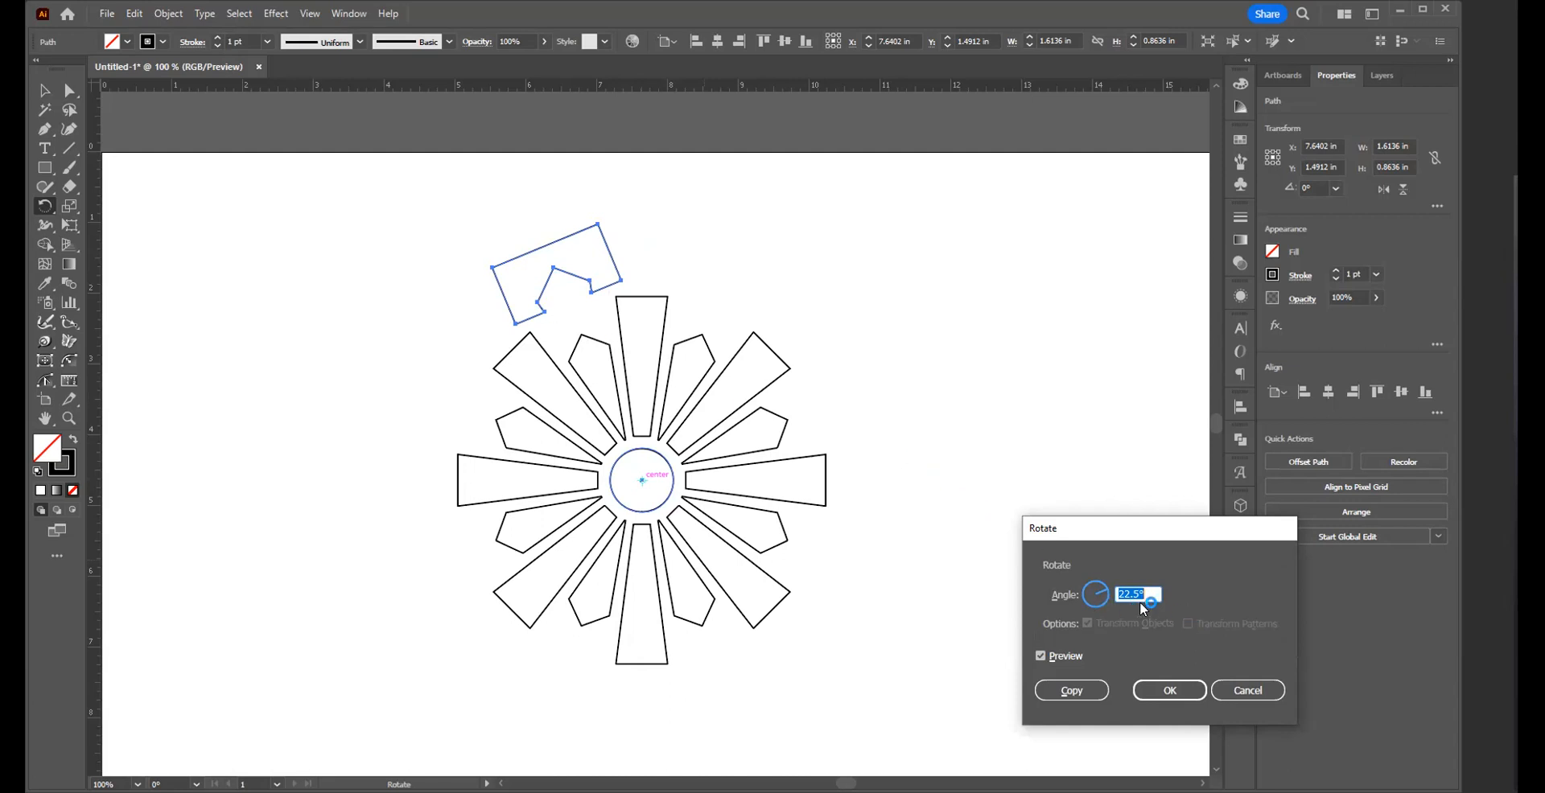
text(45)
key(Tab)
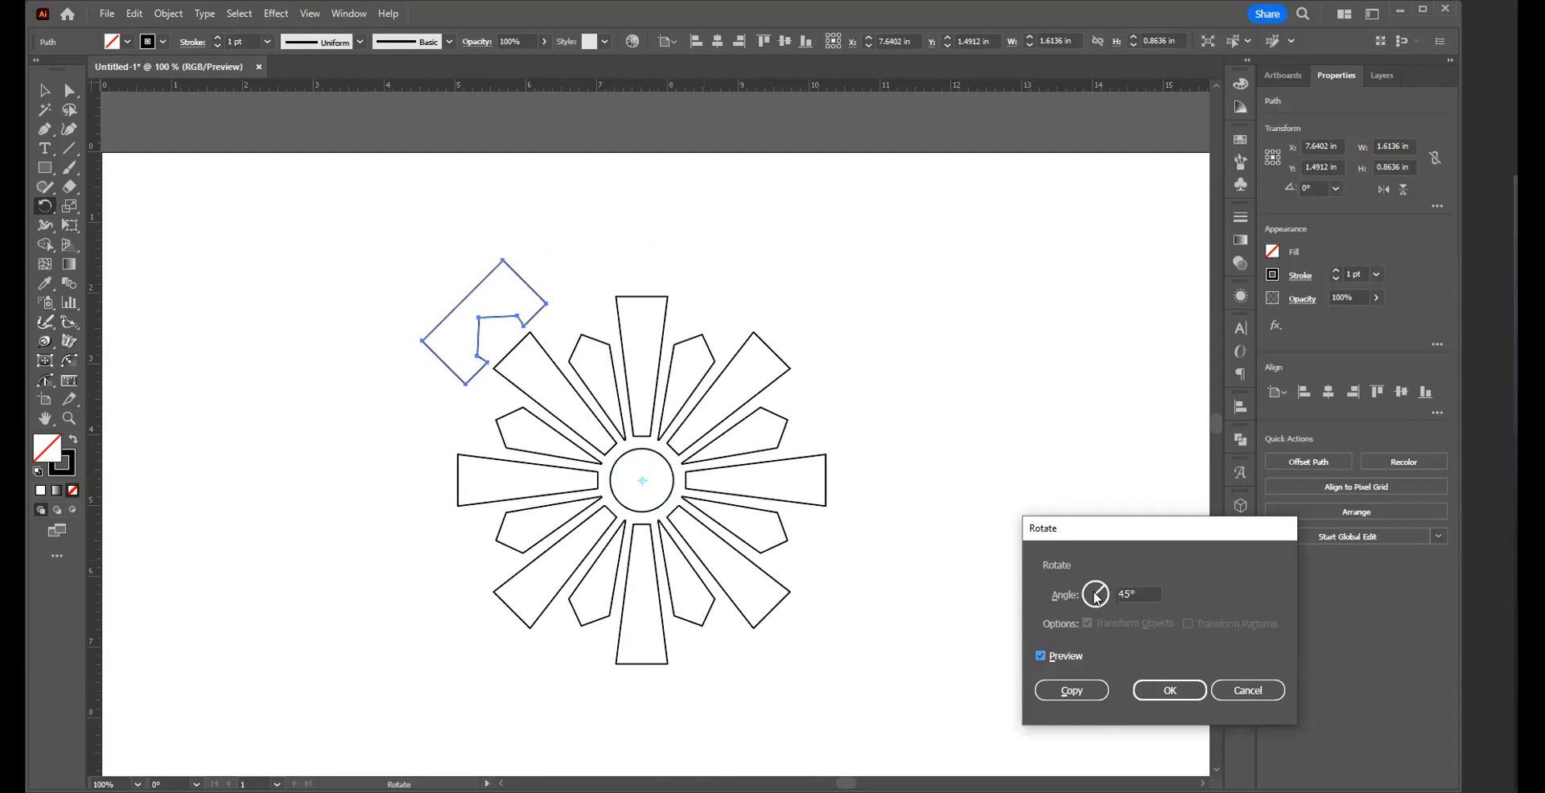
click(1069, 697)
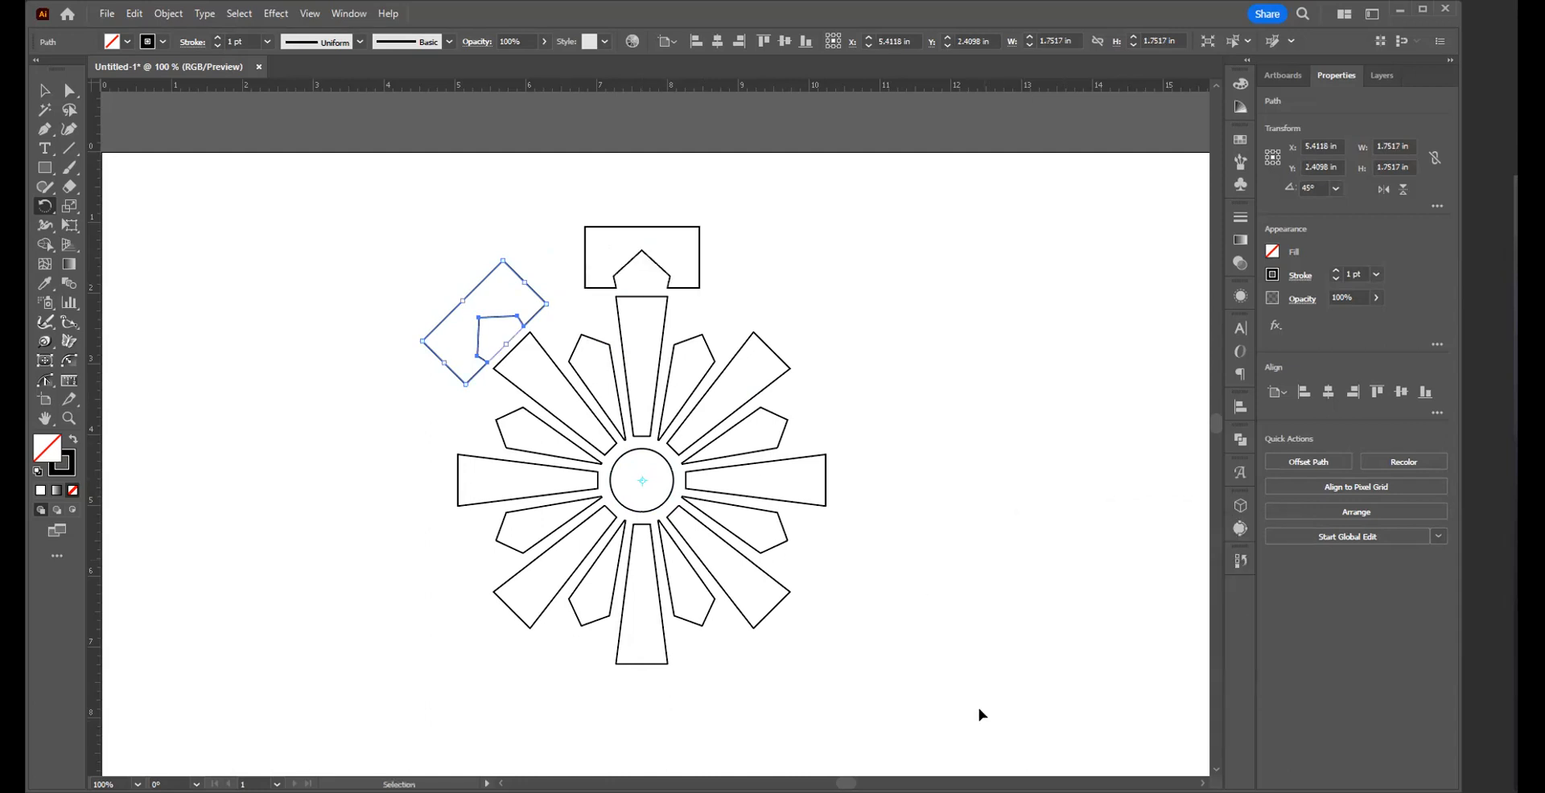
- Repeat the rotated copy six more times to complete a ring of eight notched rectangles
key(ctrl+d)
key(ctrl+d)
key(ctrl+d)
key(ctrl+d)
key(ctrl+d)
key(ctrl+d)
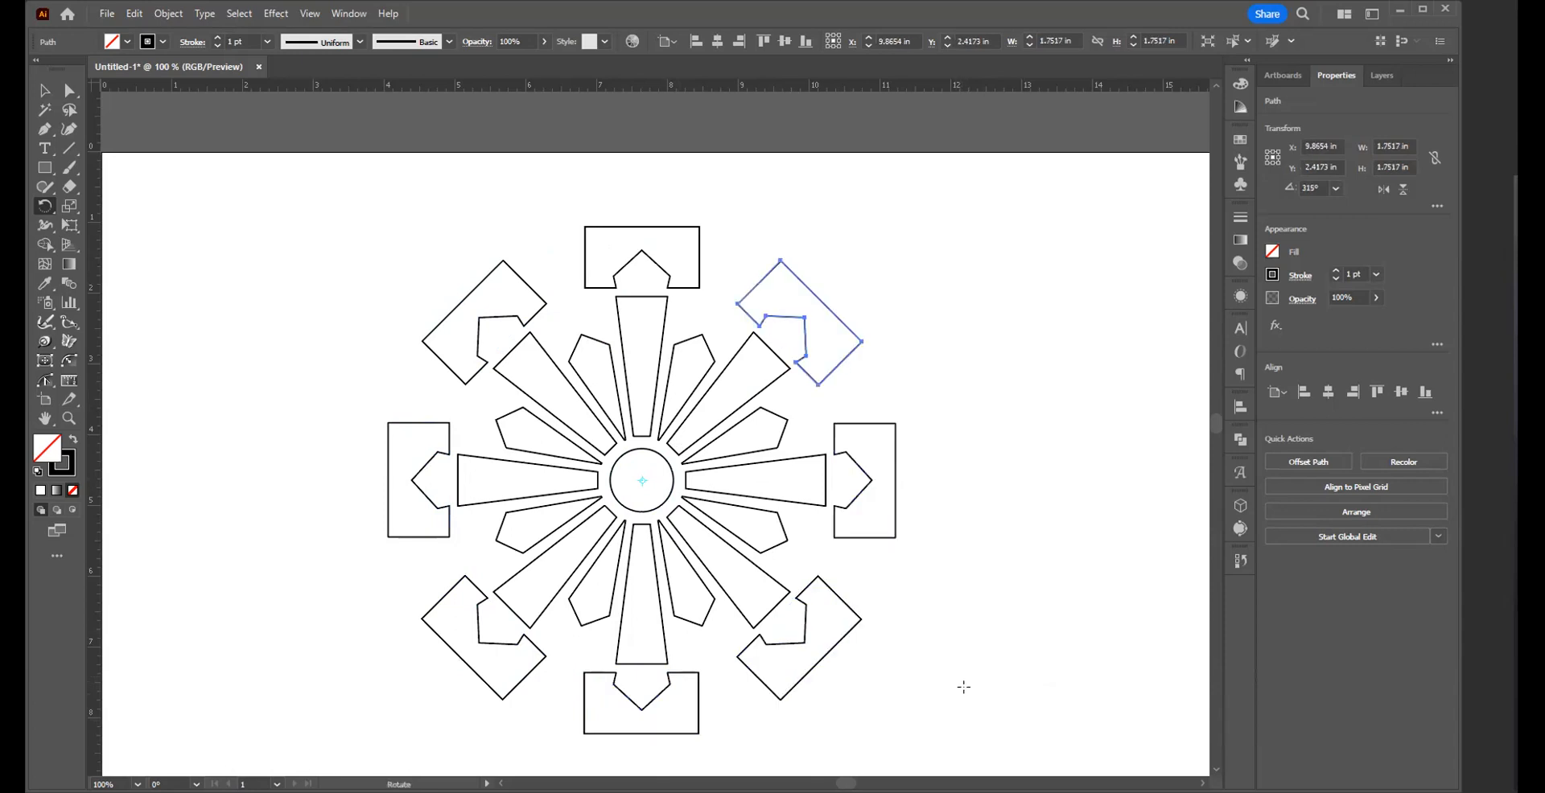
key(v)
click(993, 610)
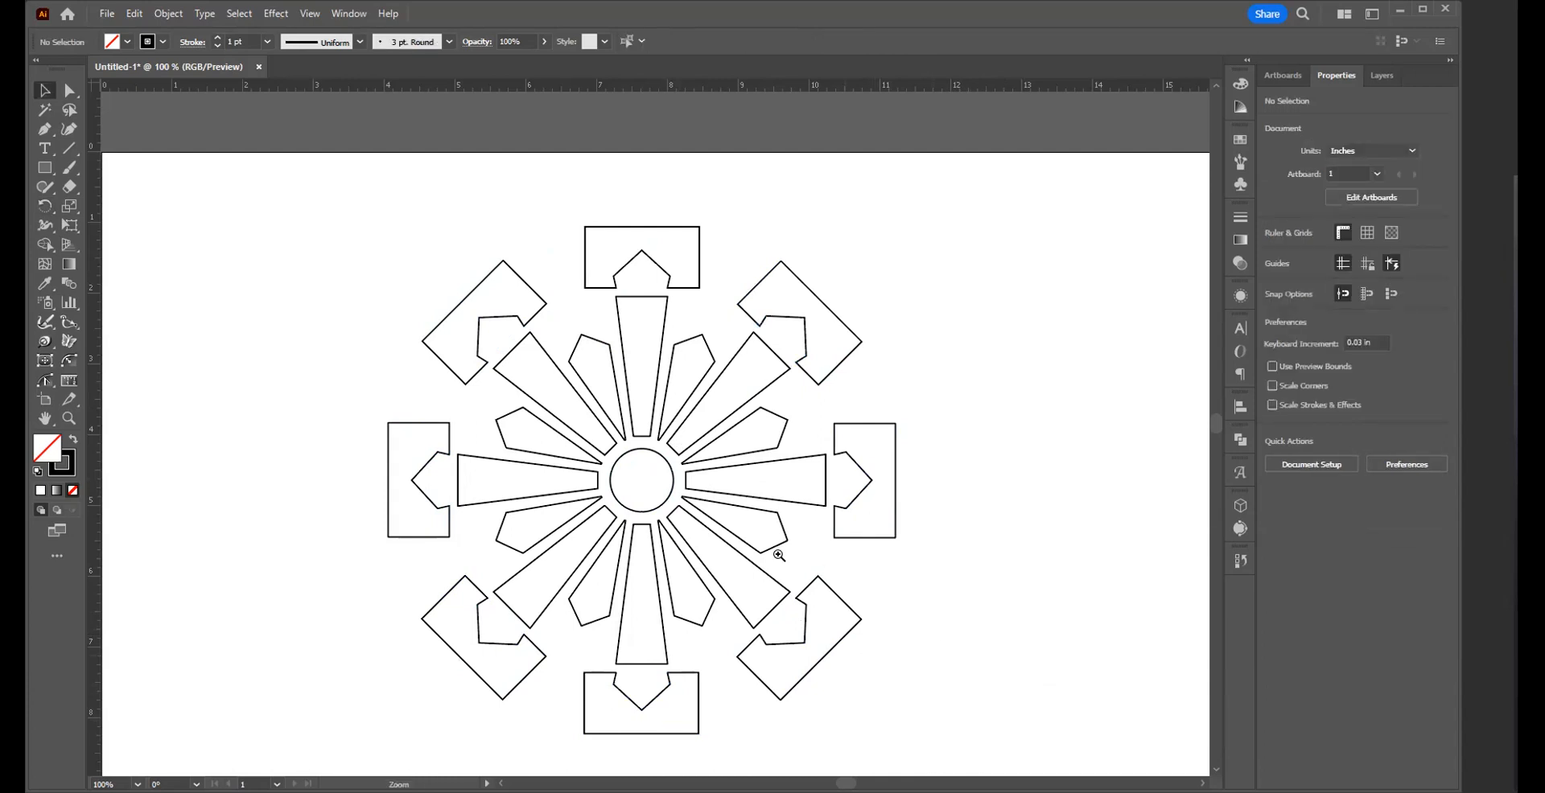
- Scale the whole radial design down proportionally to about 2.00 by 2.00 in and group it
ctrl+alt+click(713, 568)
ctrl+alt+click(541, 341)
drag(835, 522, 749, 583)
drag(418, 361, 760, 697)
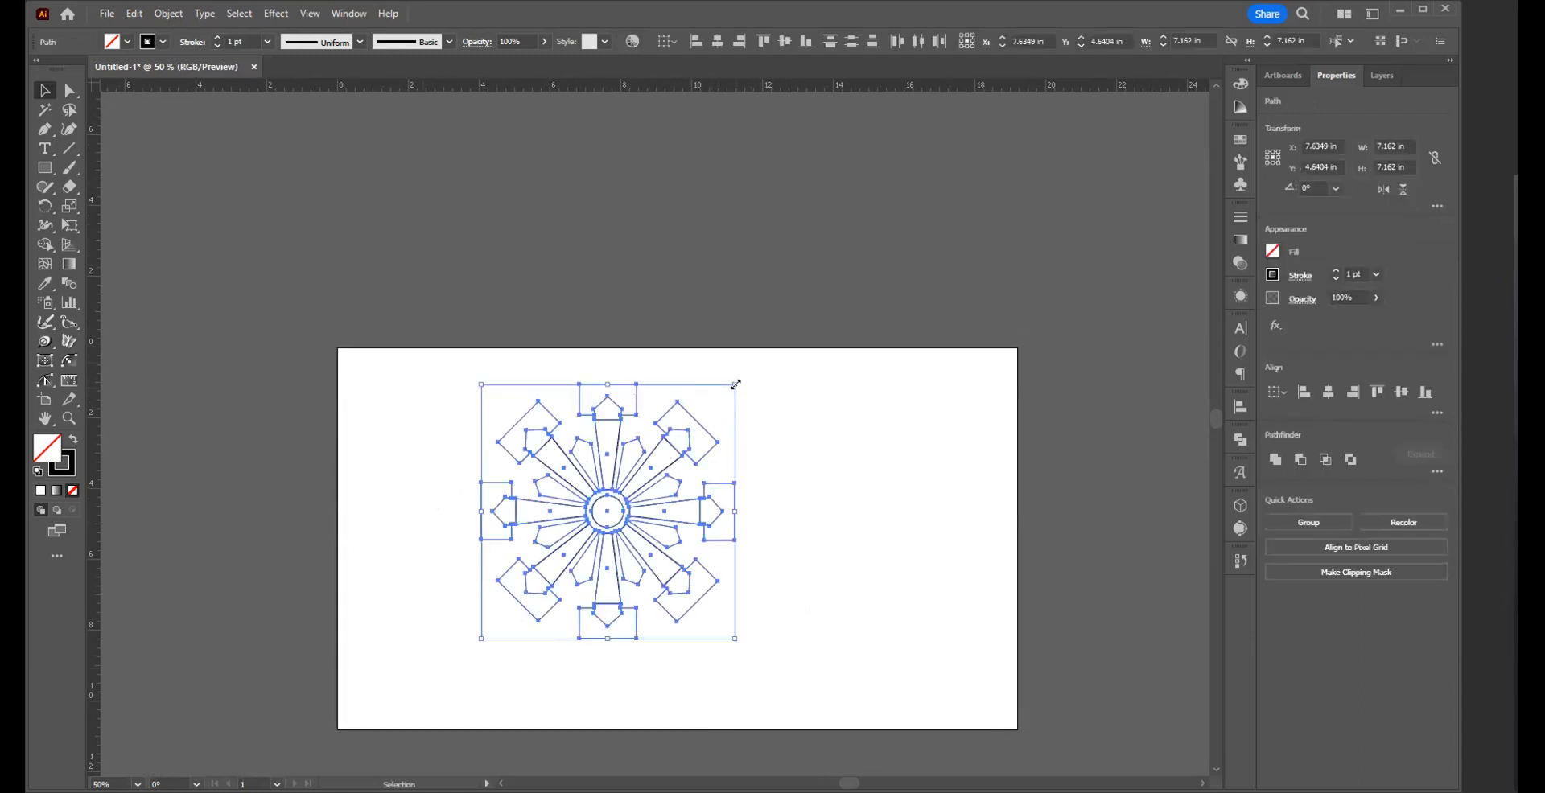
drag(734, 385, 695, 483)
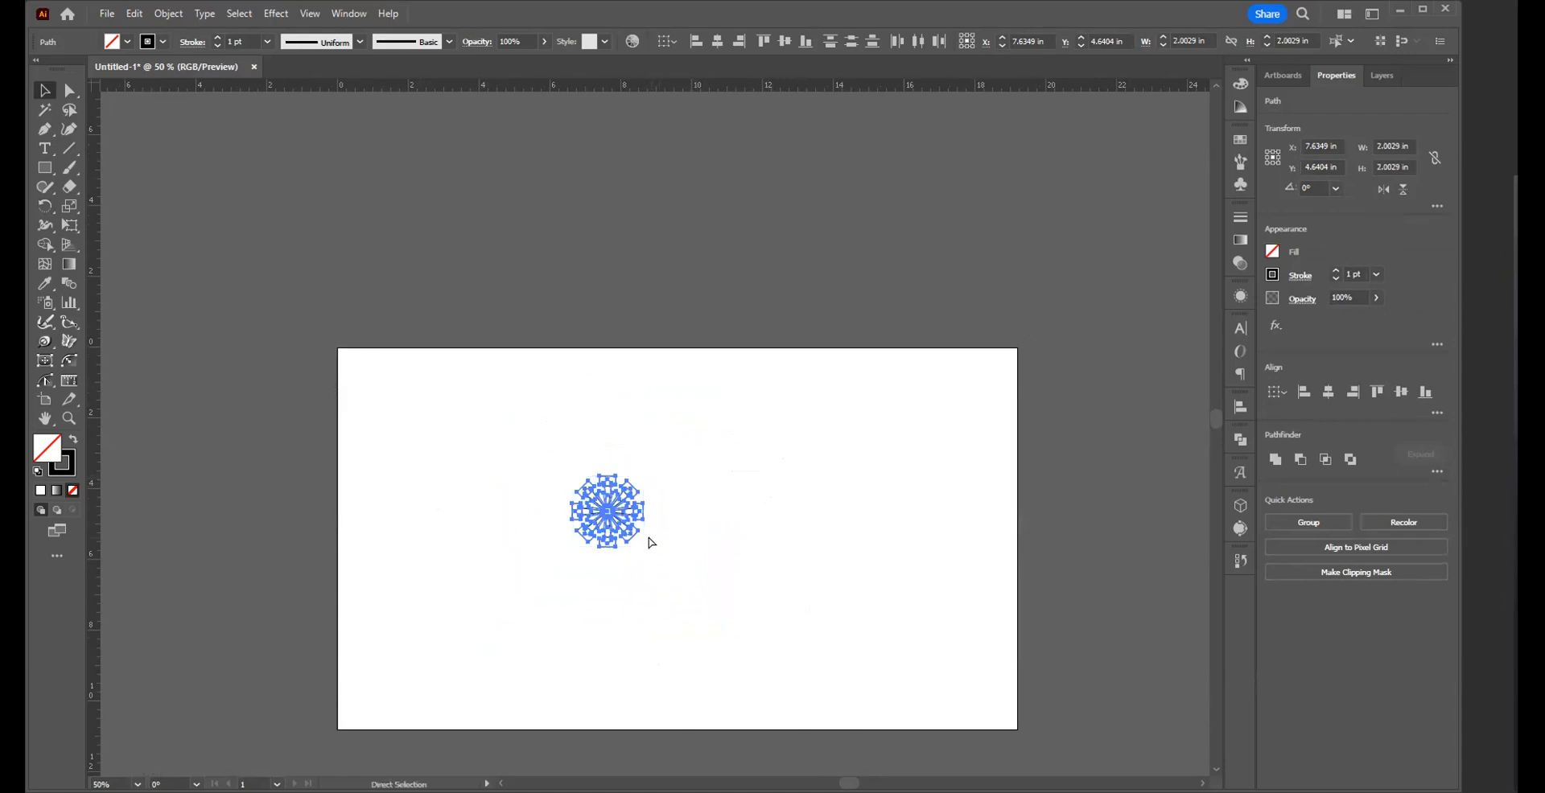
key(ctrl+g)
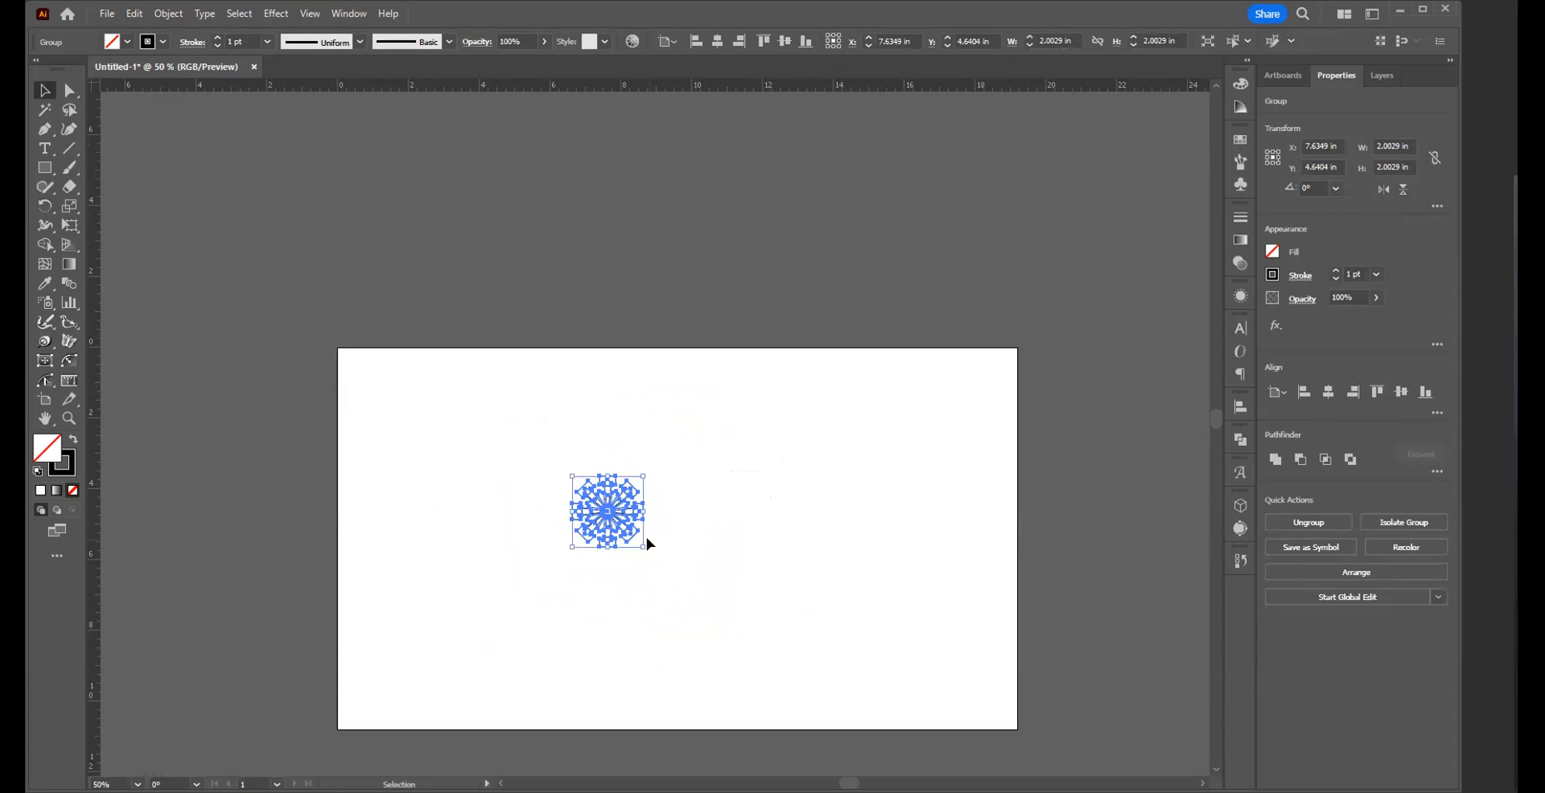
click(609, 675)
- Move the grouped design toward the artboard's upper left, to about X 5.17 in and Y 2.88 in
drag(612, 521, 525, 458)
ctrl+click(541, 460)
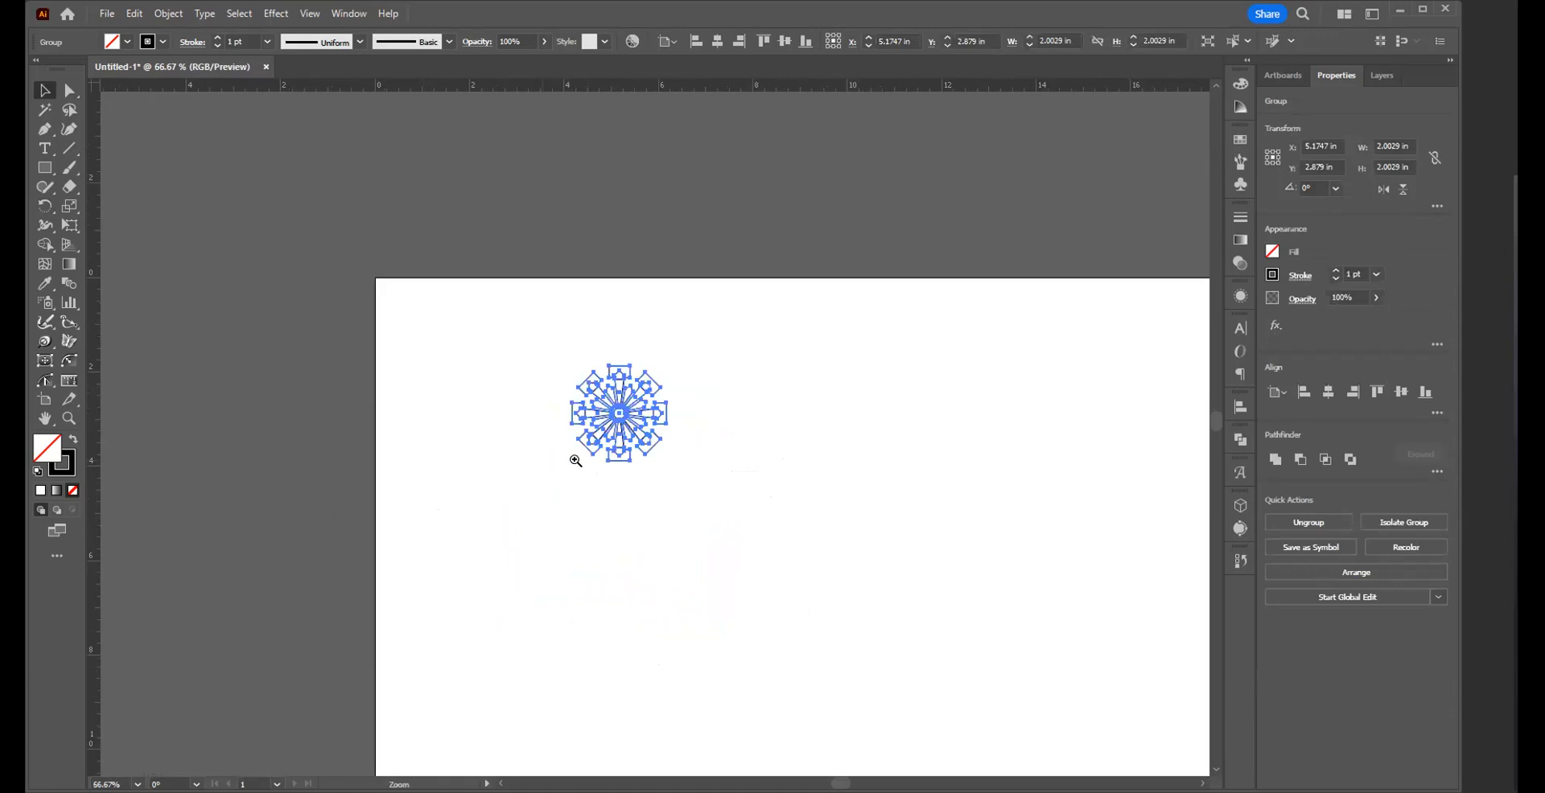
ctrl+click(587, 460)
mouse_move(739, 510)
mouse_down()
mouse_move(634, 505)
mouse_move(556, 475)
mouse_up()
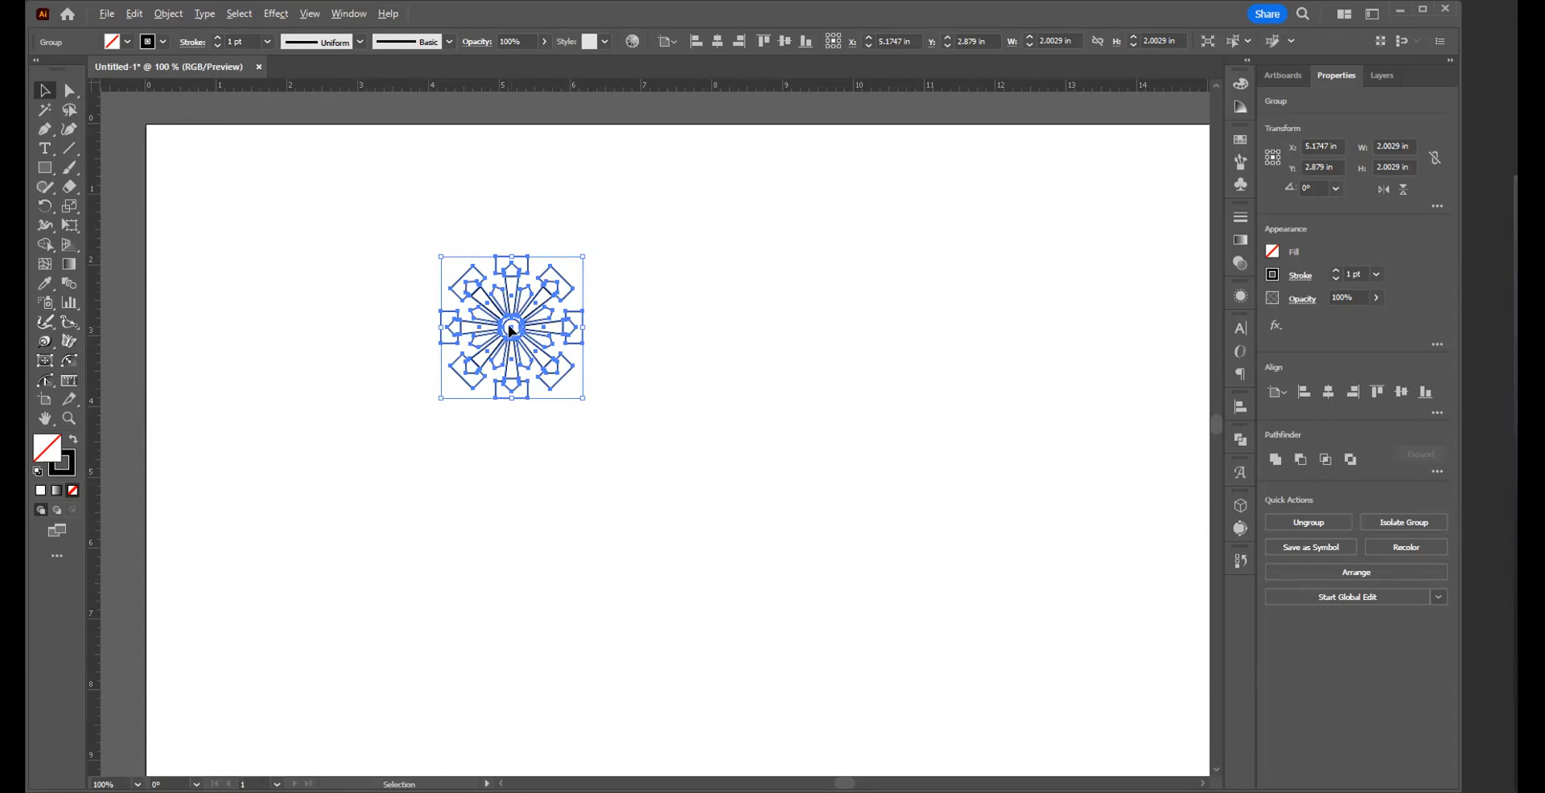
- Duplicate the group straight down to about Y 5.09 in and repeat the copy once to form a column of three
drag(511, 330, 517, 484)
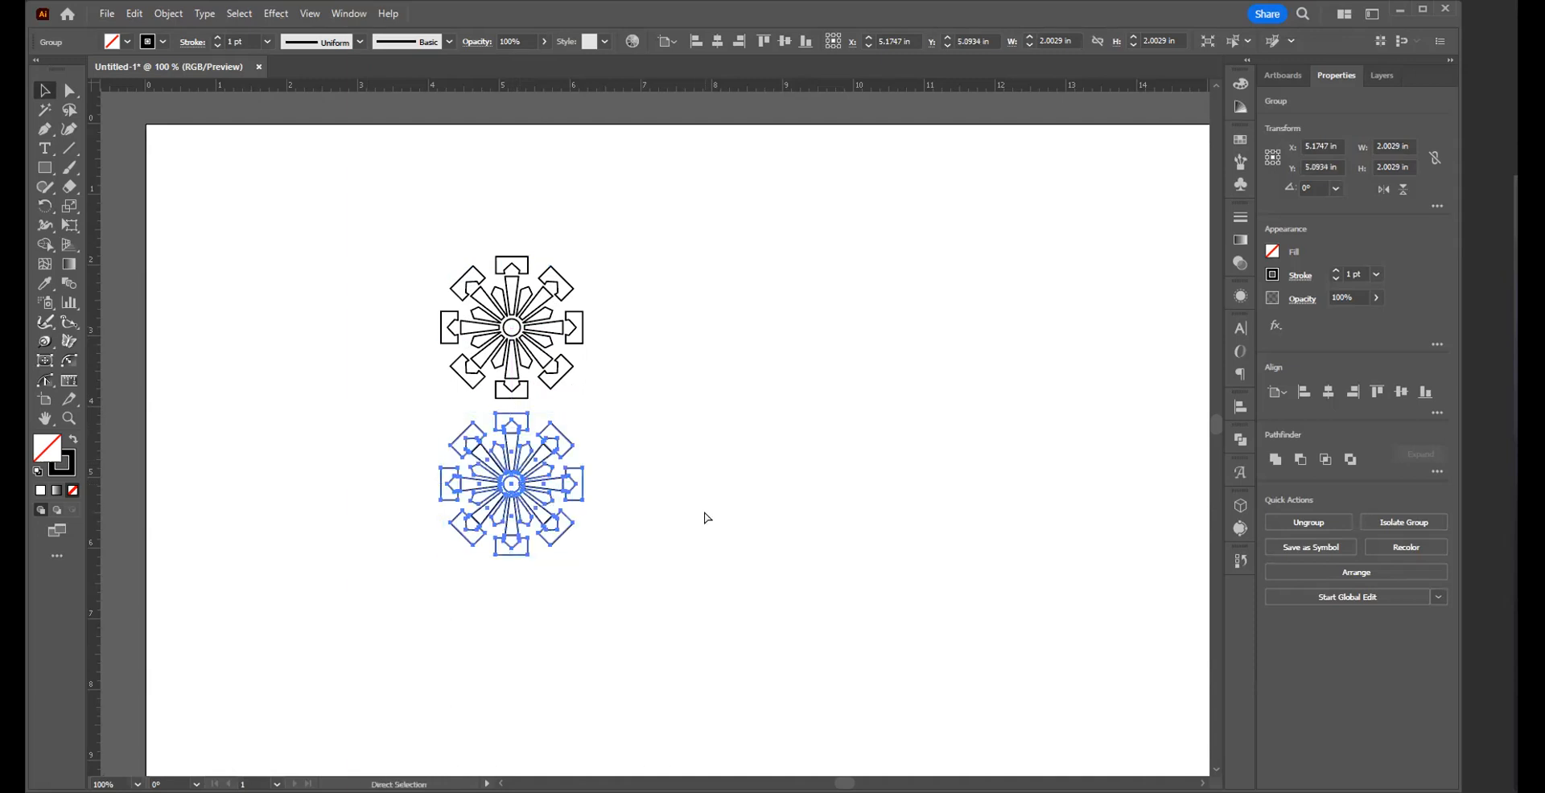
key(ctrl+d)
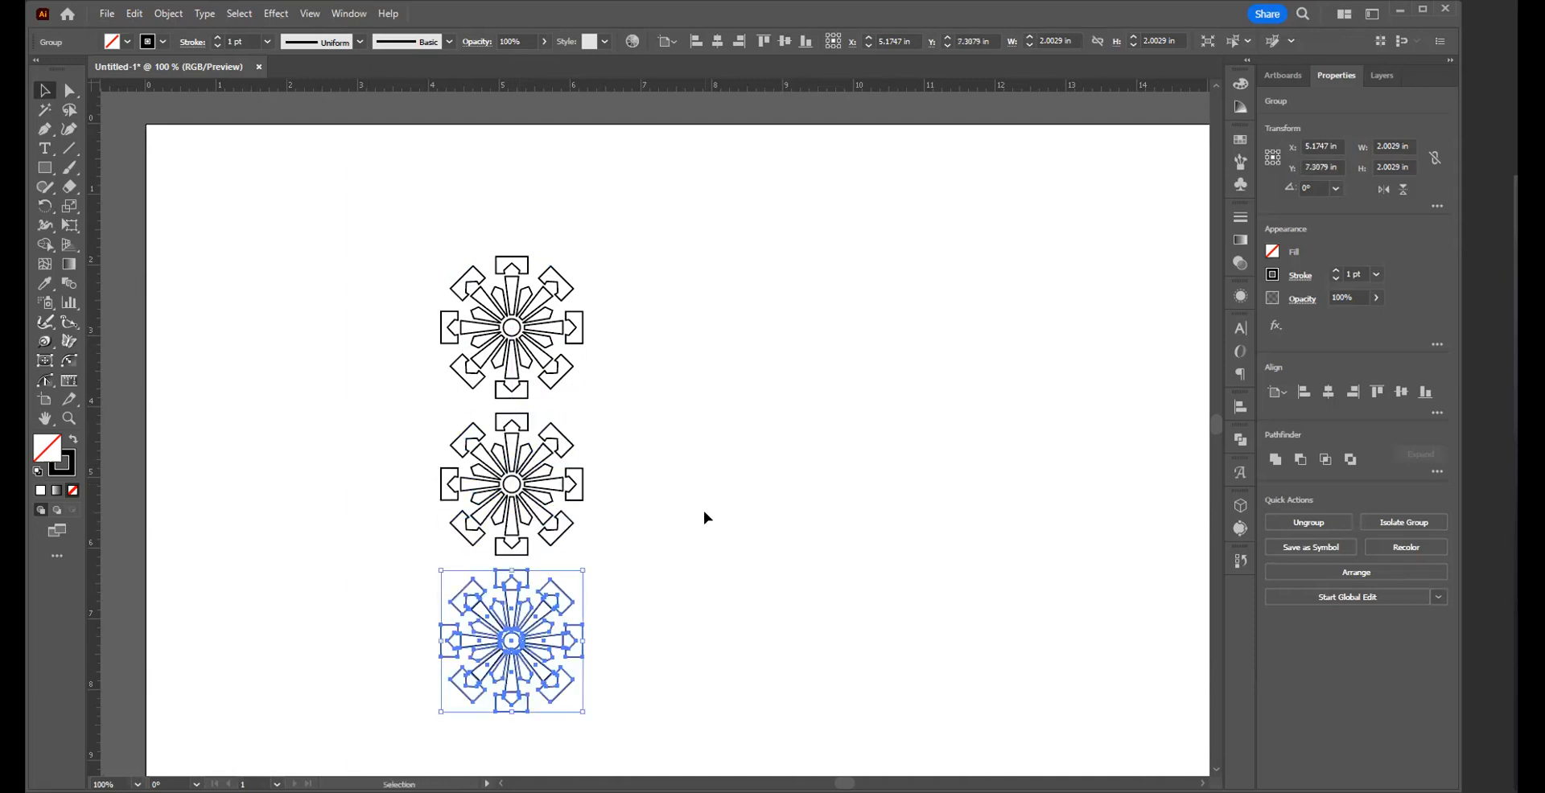
- Duplicate the top ornament straight to the left, to about X 2.99 in, level with the original
click(703, 510)
drag(427, 218, 574, 369)
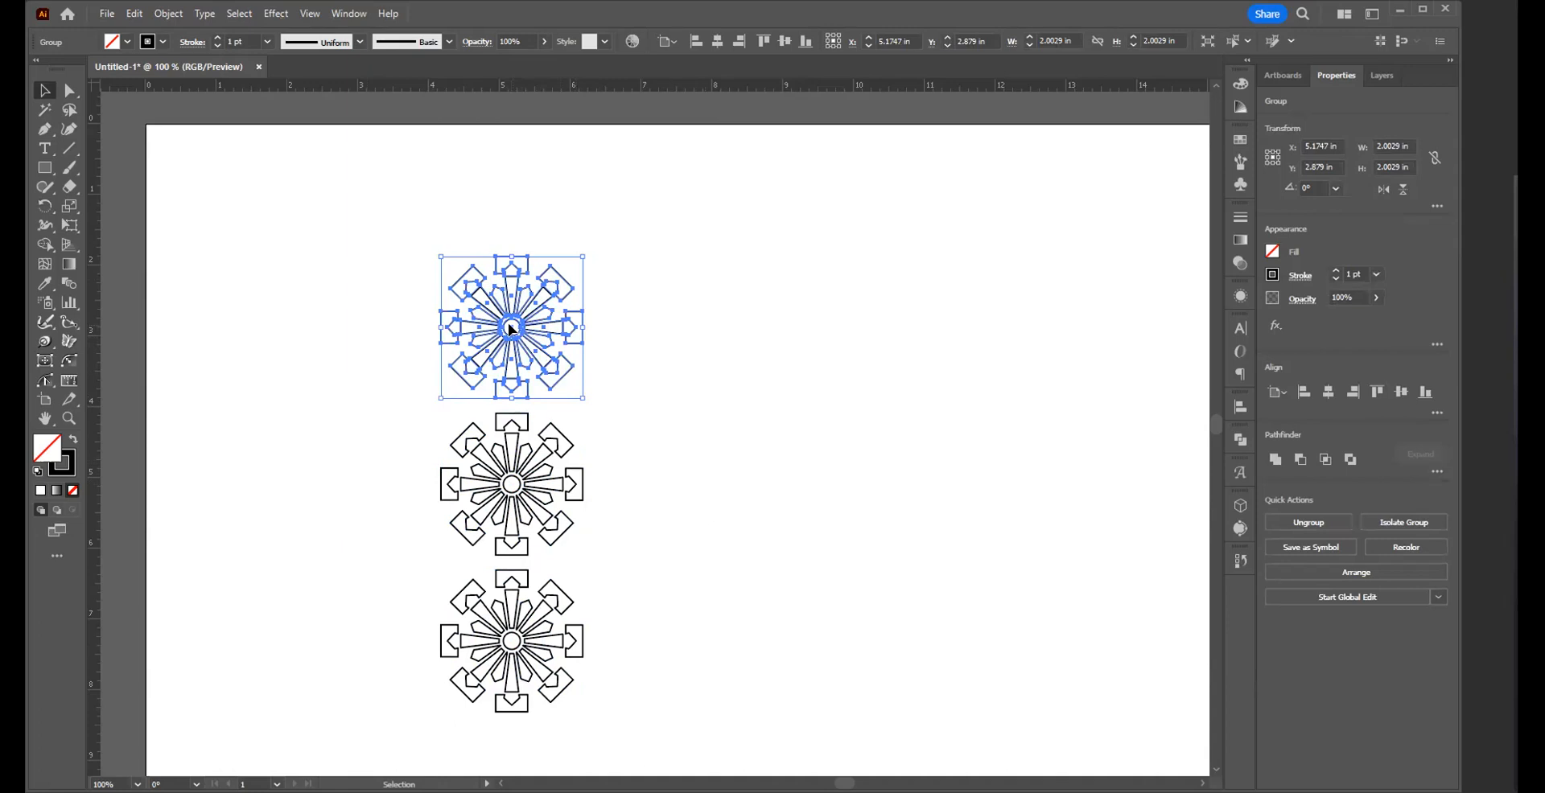
drag(511, 330, 358, 339)
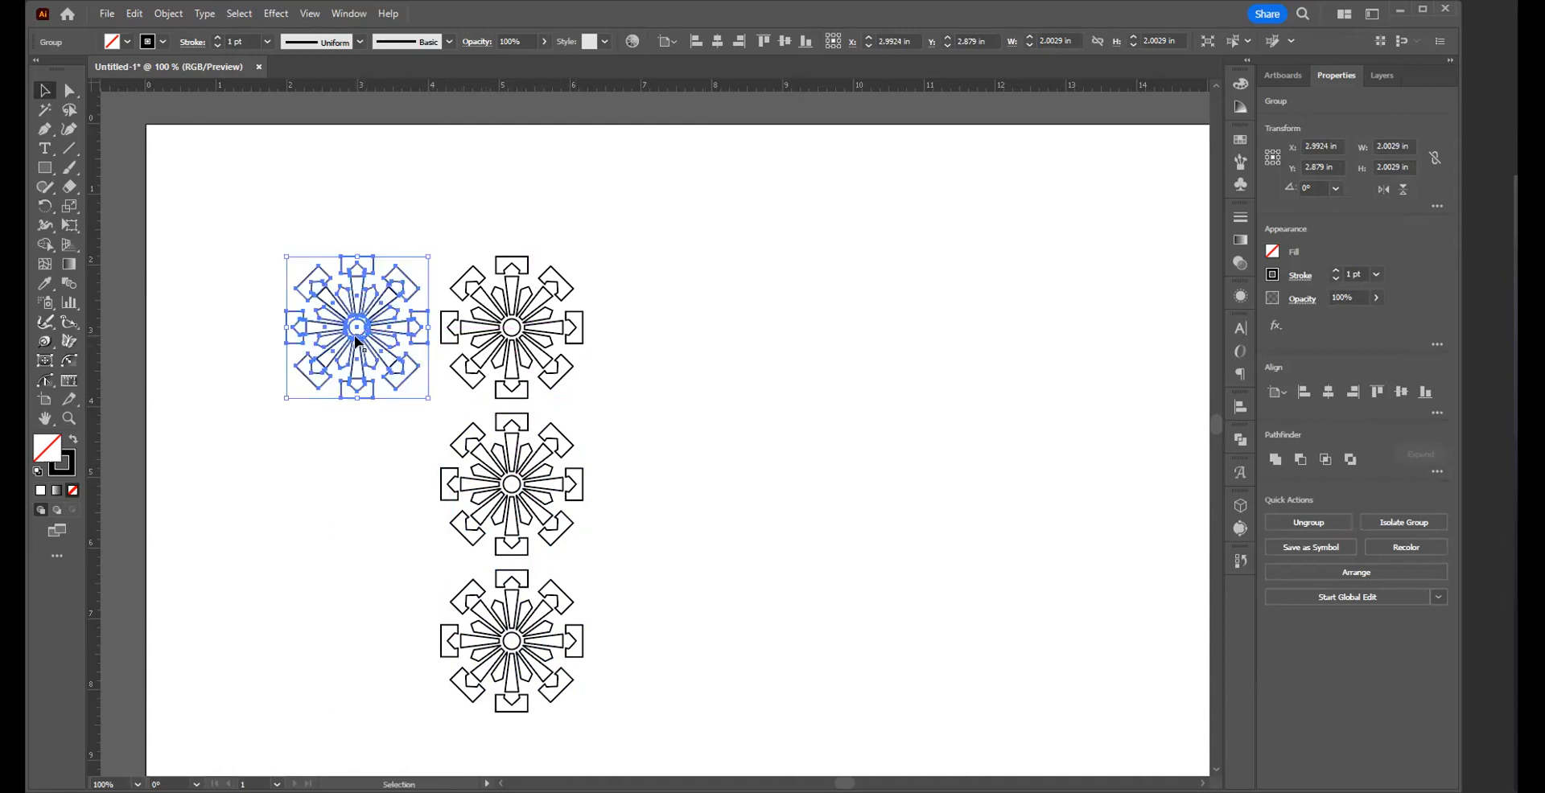
- Rotate the new ornament copy 22.5° about its center
click(42, 207)
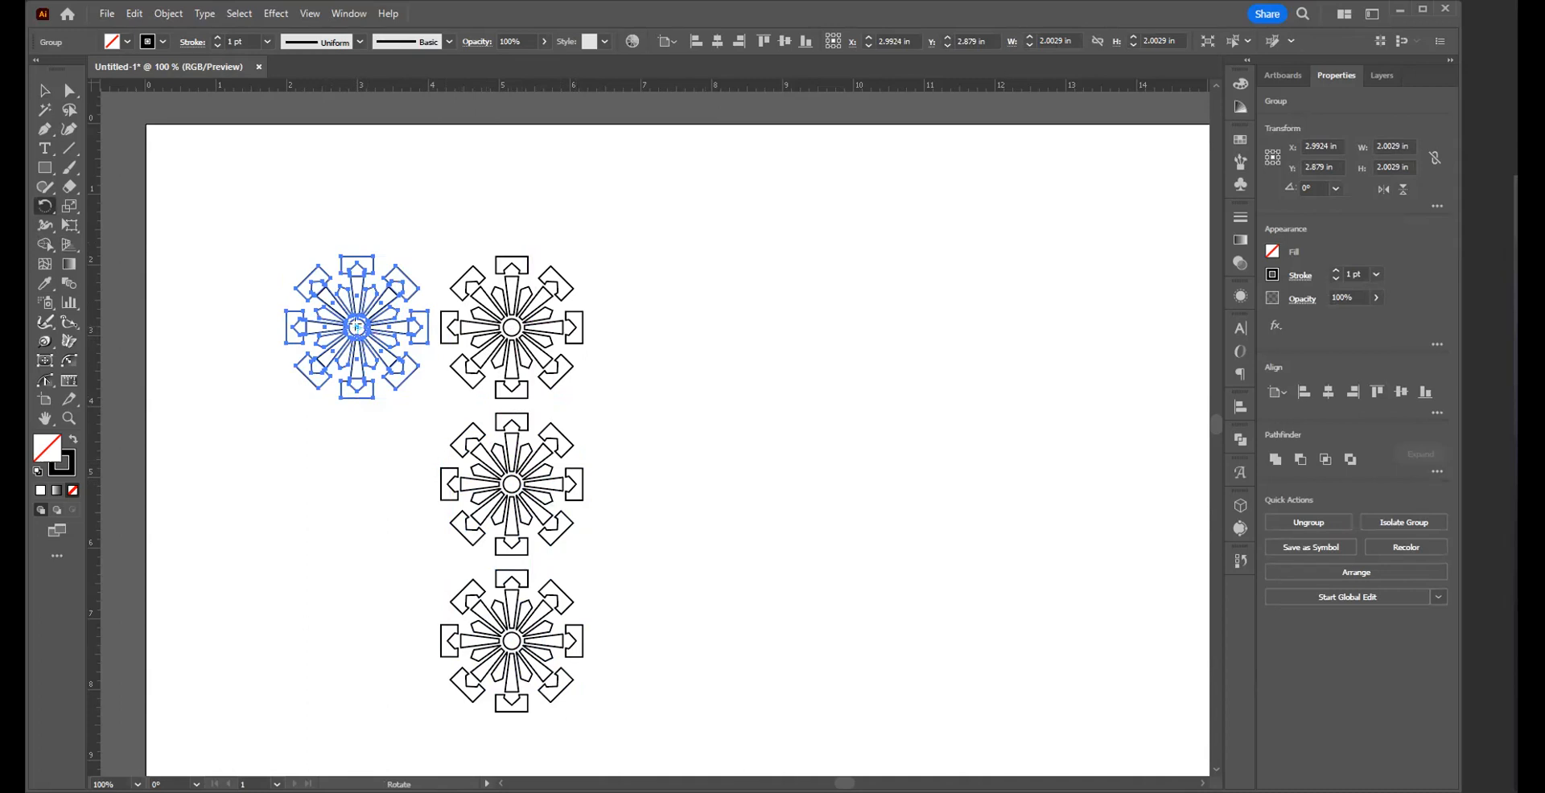
alt+click(356, 328)
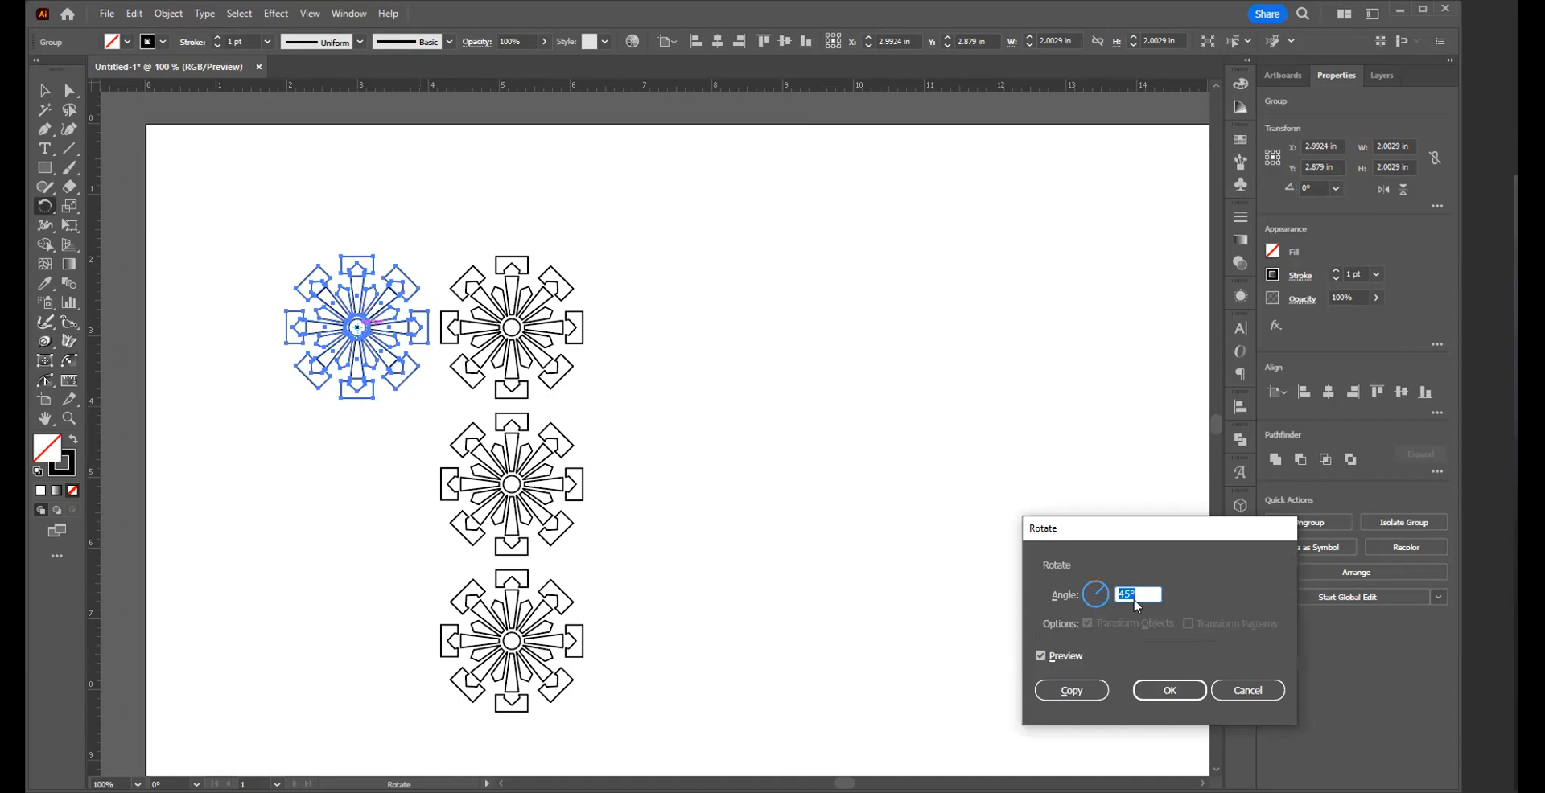
text(12.5)
key(Tab)
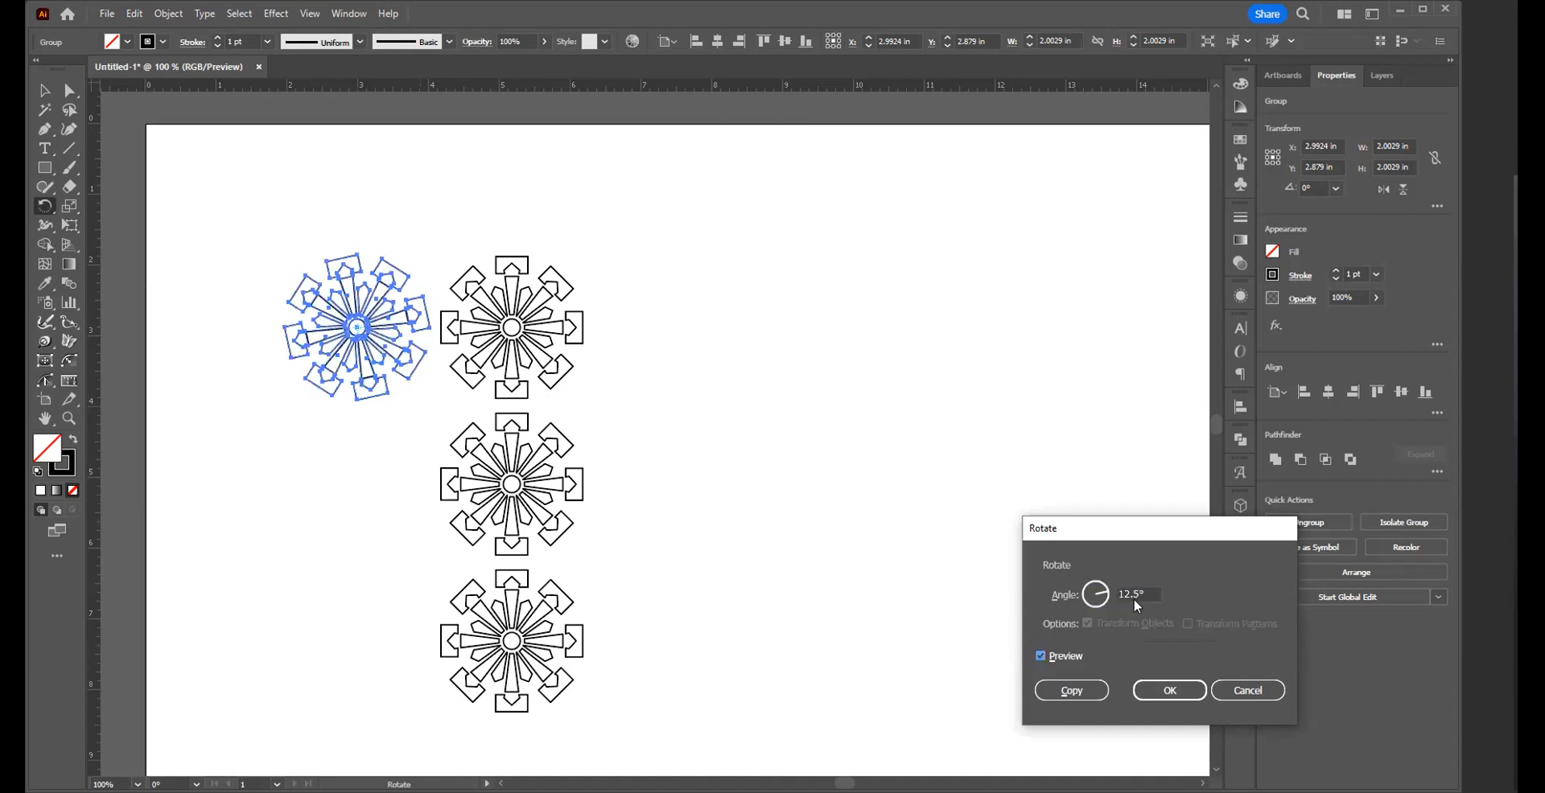
click(1138, 599)
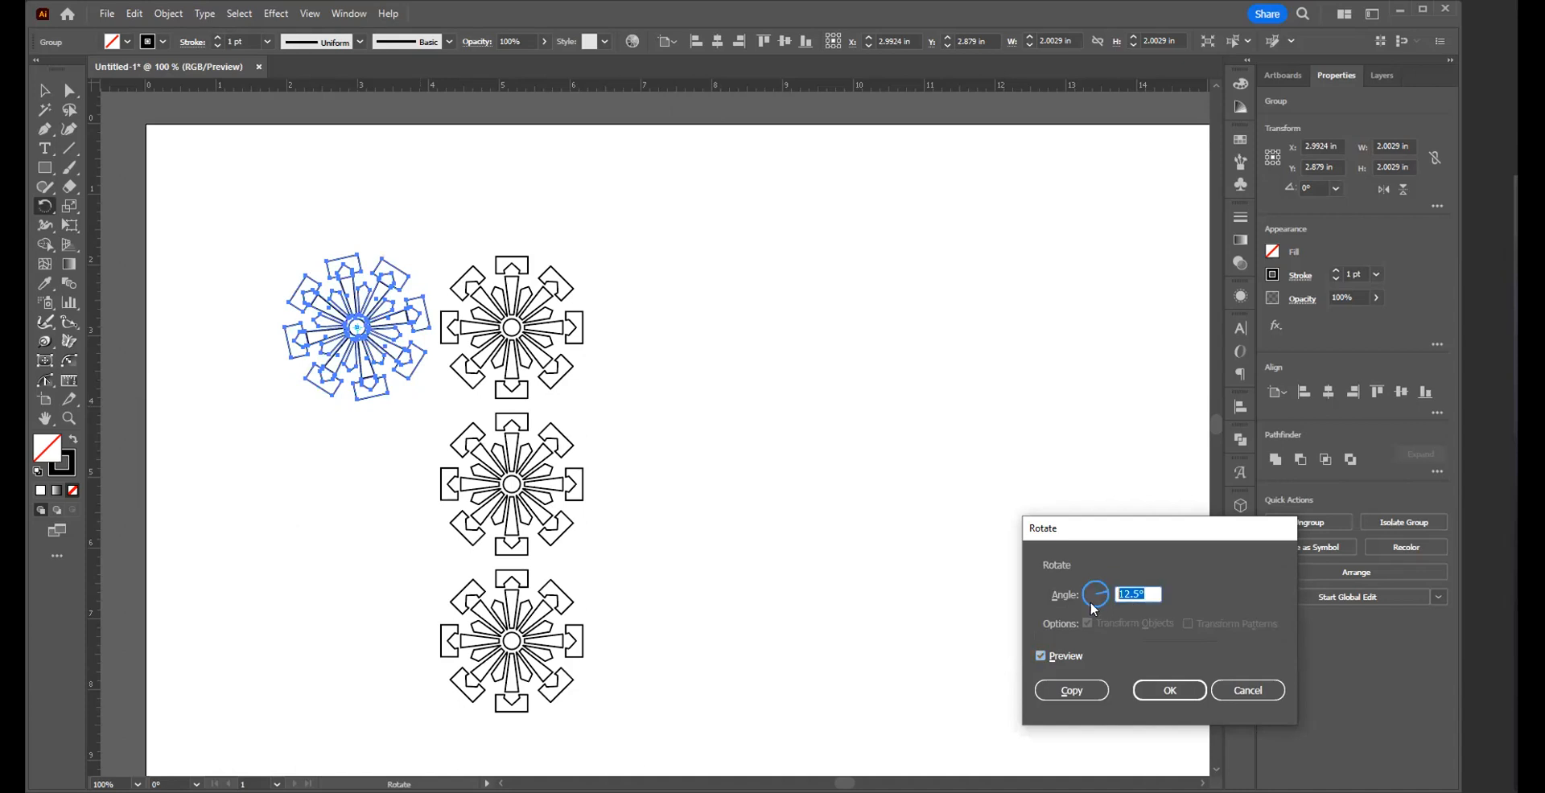
text(22.5)
key(Tab)
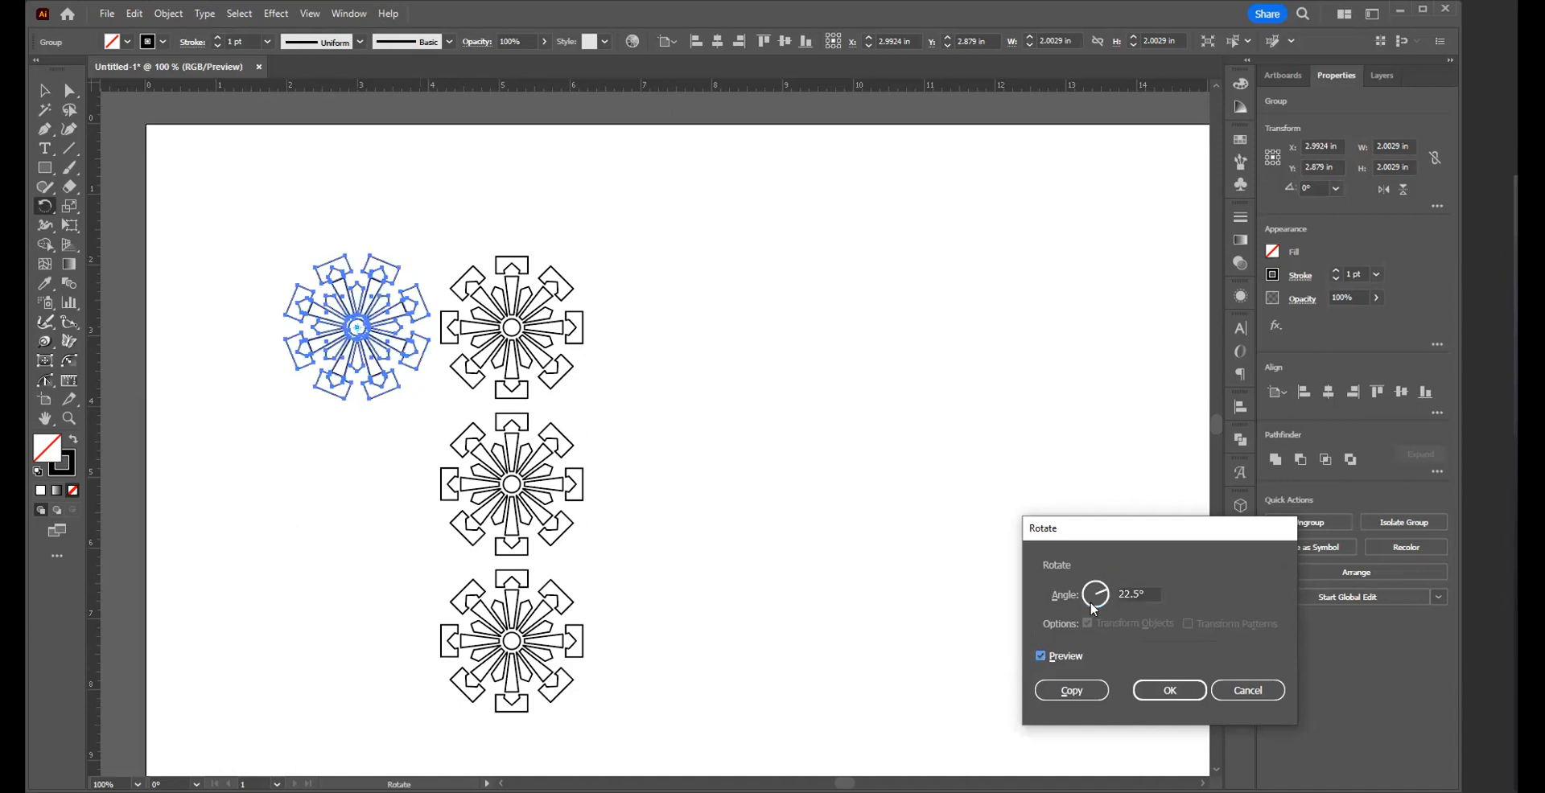
click(1170, 692)
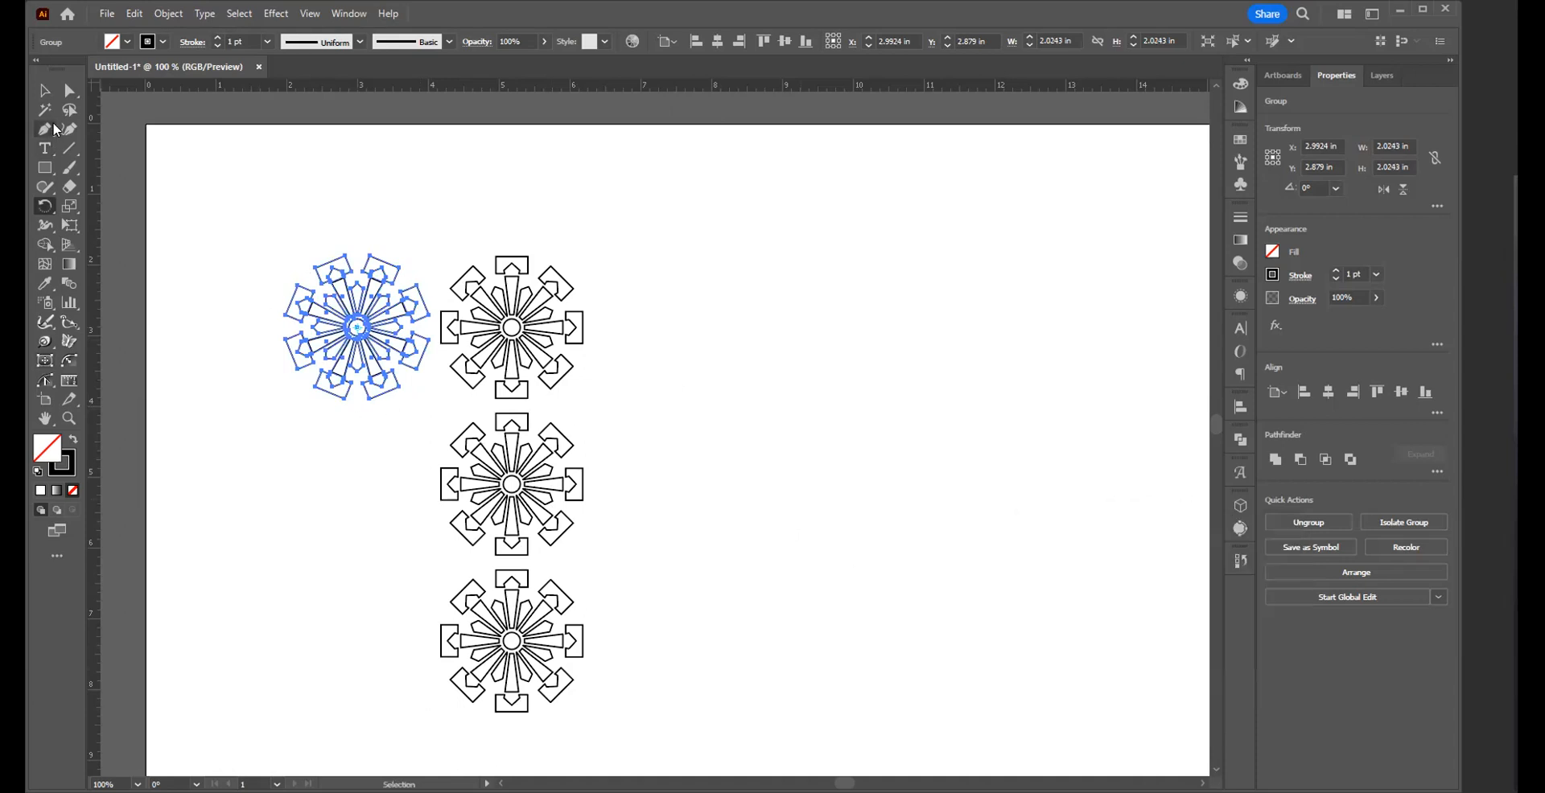
- Duplicate the rotated ornament straight down by about 2.21 in and repeat the copy once to form a second column of three
click(45, 90)
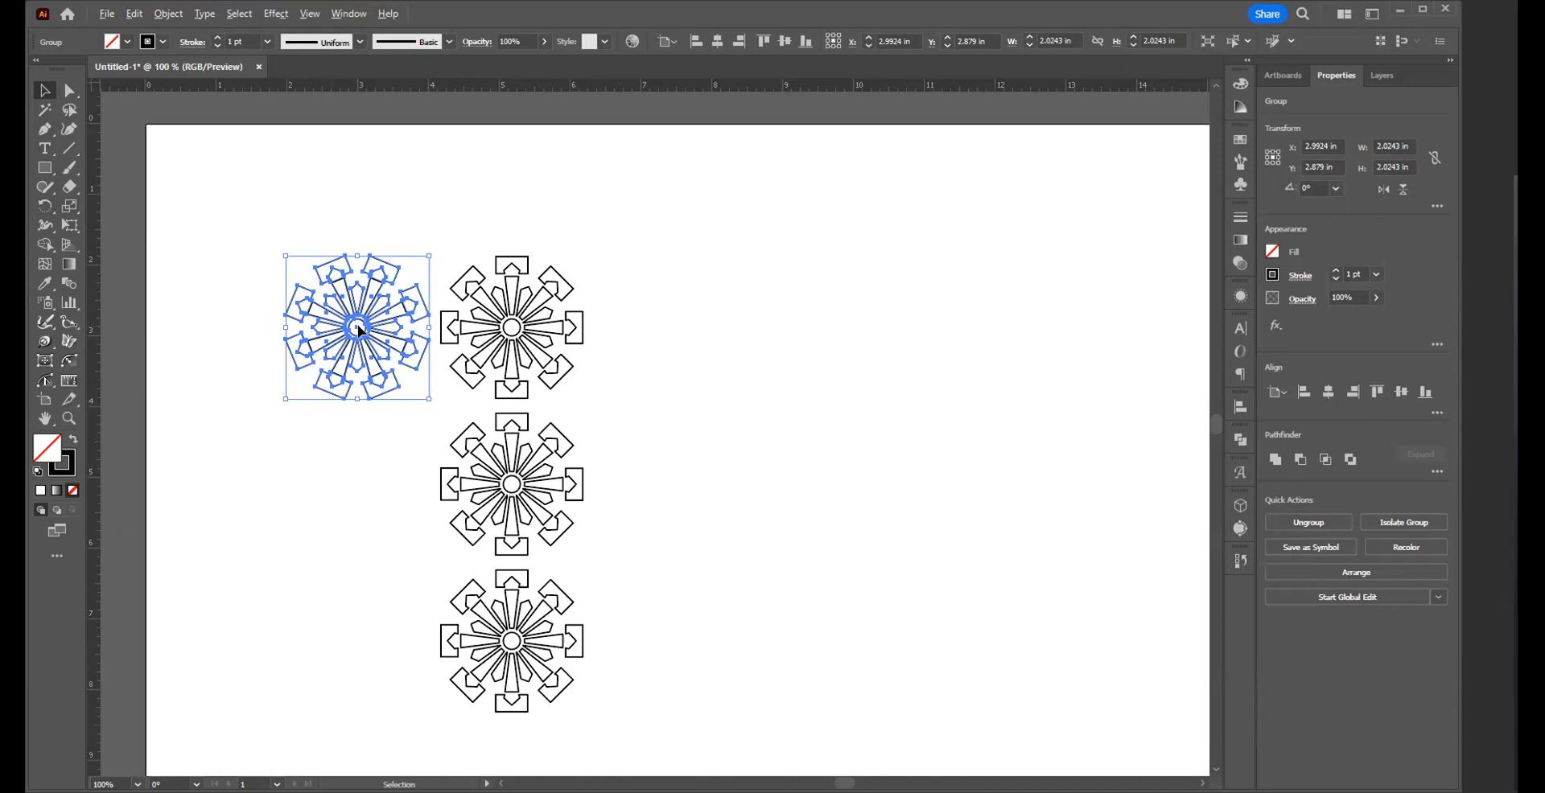
click(355, 360)
drag(386, 410, 409, 428)
drag(359, 330, 360, 486)
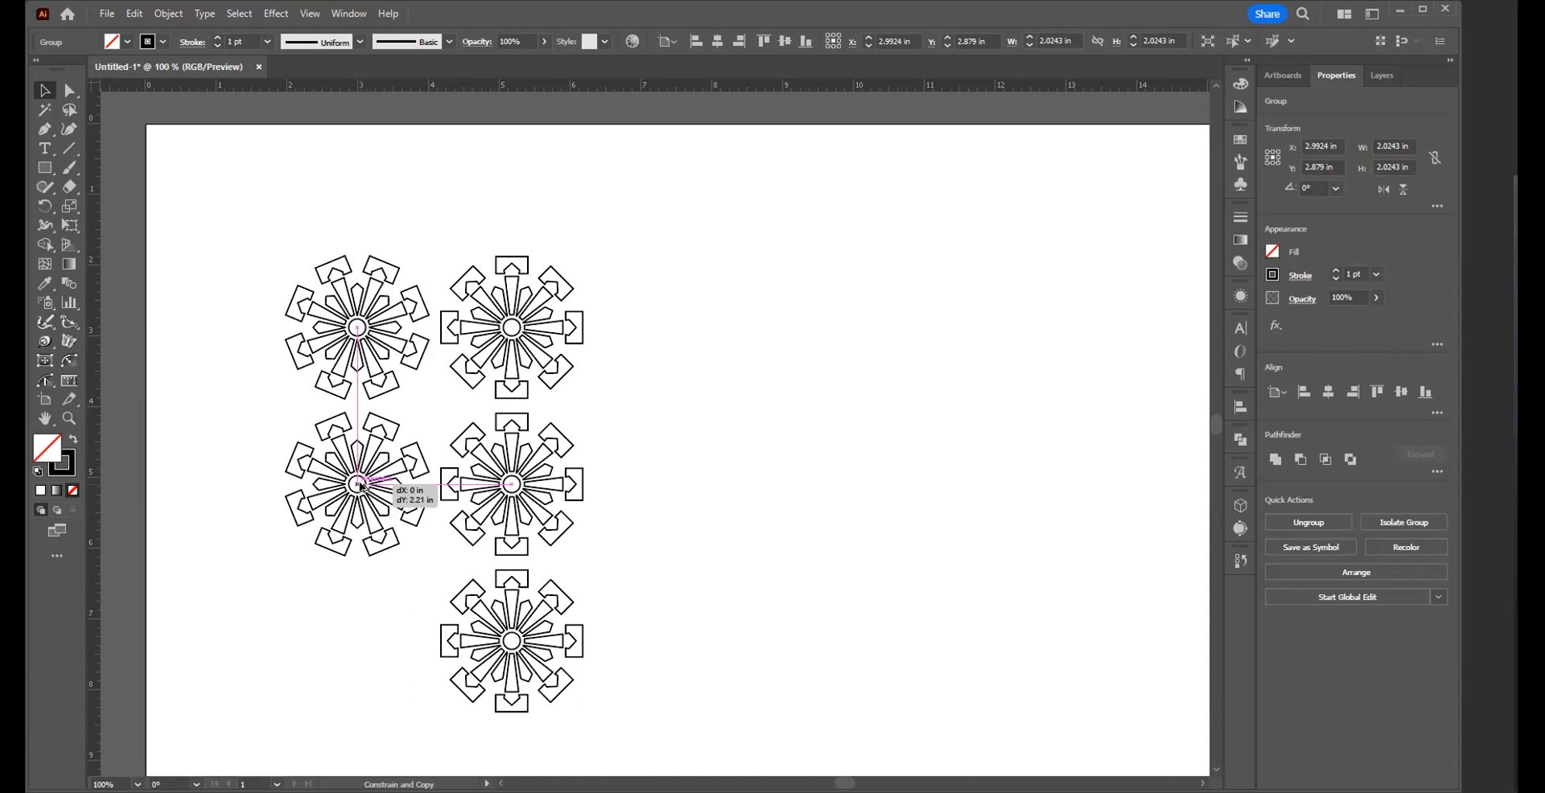
drag(361, 486, 360, 486)
key(a)
key(ctrl+d)
key(v)
- Select all six ornaments and duplicate them straight to the right, to about X 8.43 in, forming a four-column grid
click(674, 444)
drag(232, 225, 701, 774)
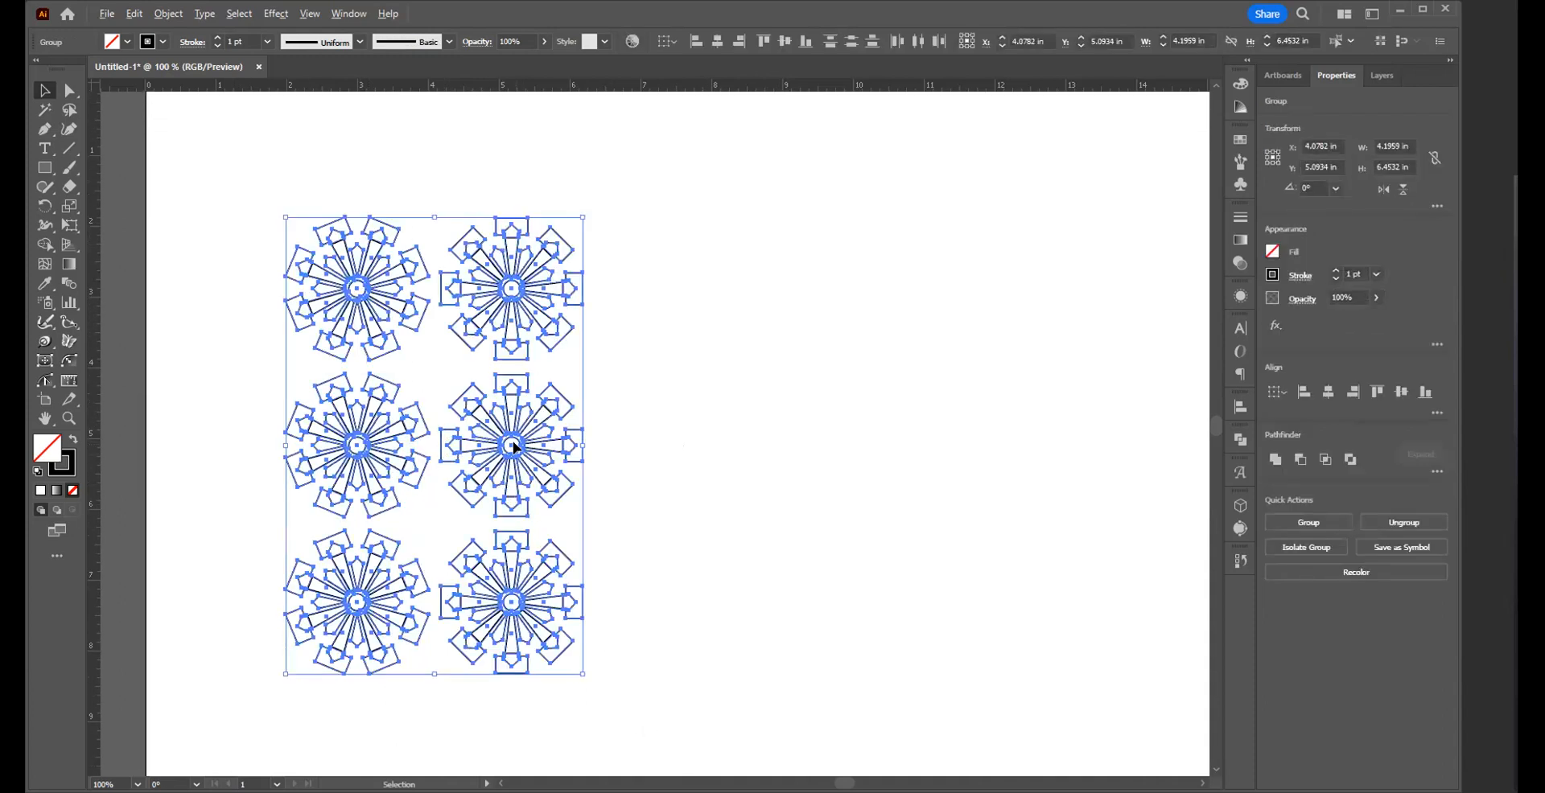
drag(513, 447, 819, 459)
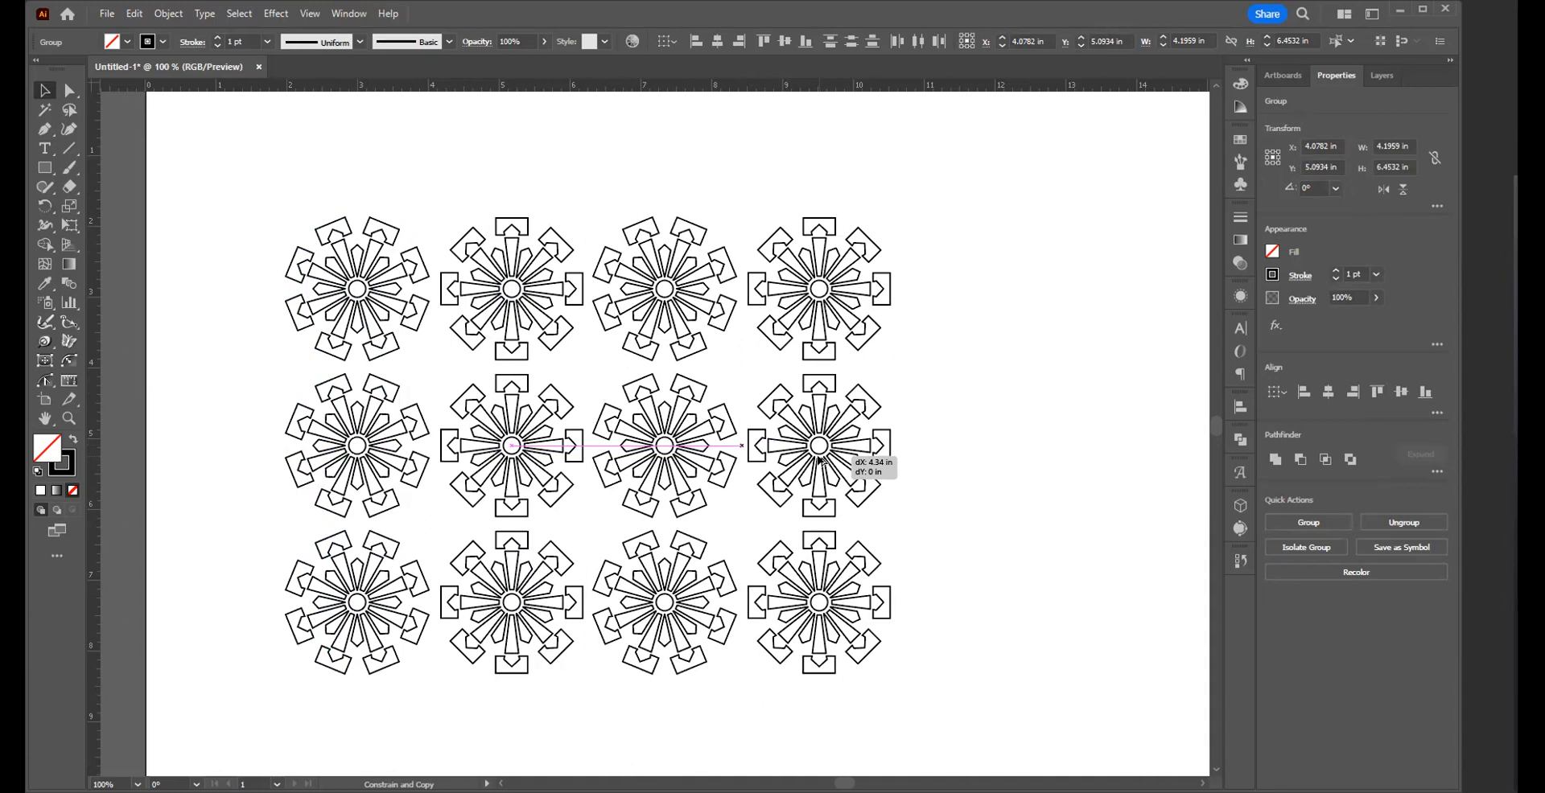
drag(819, 460, 819, 460)
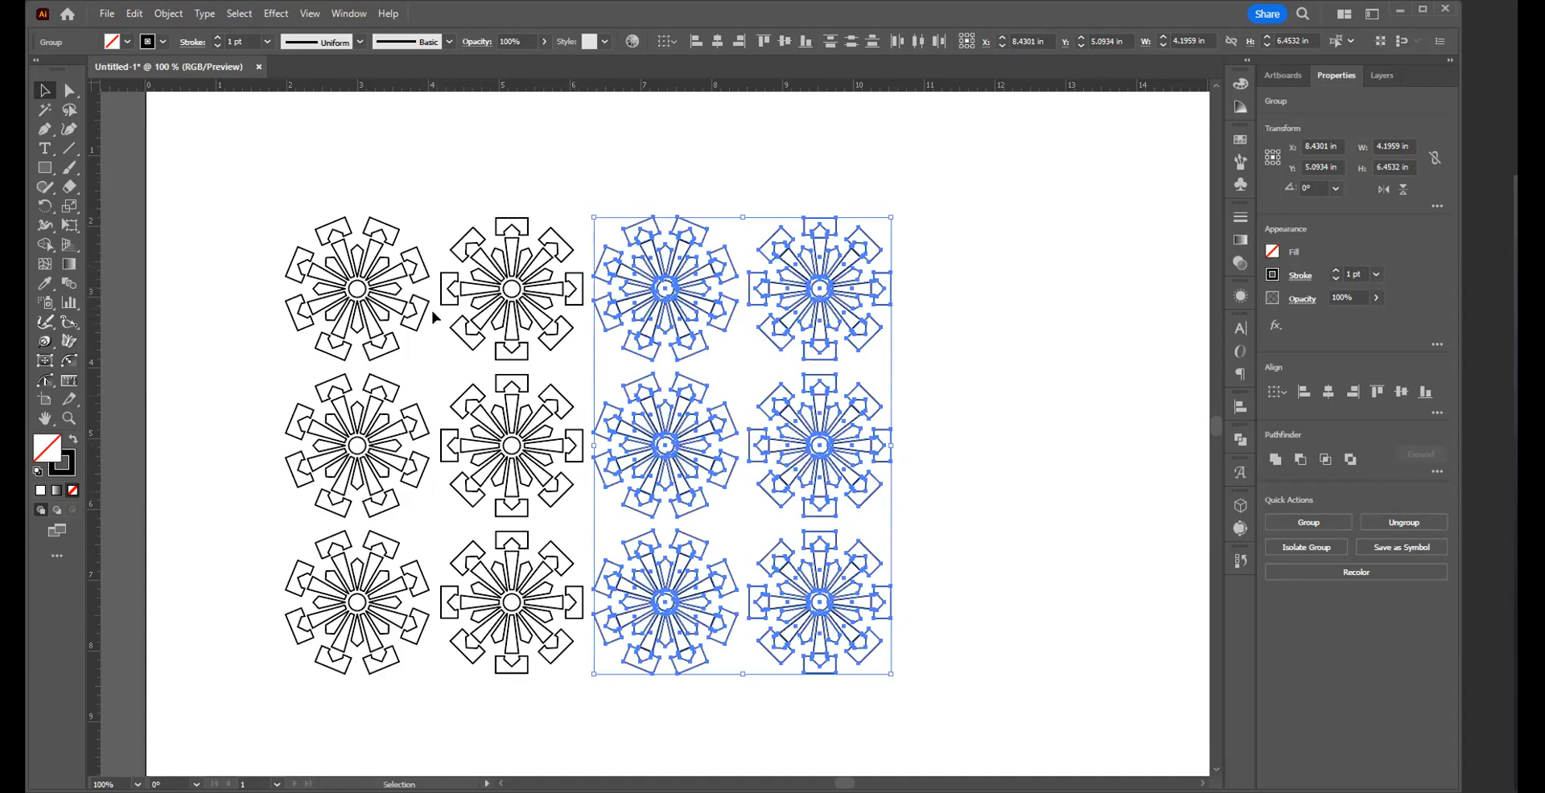
click(942, 412)
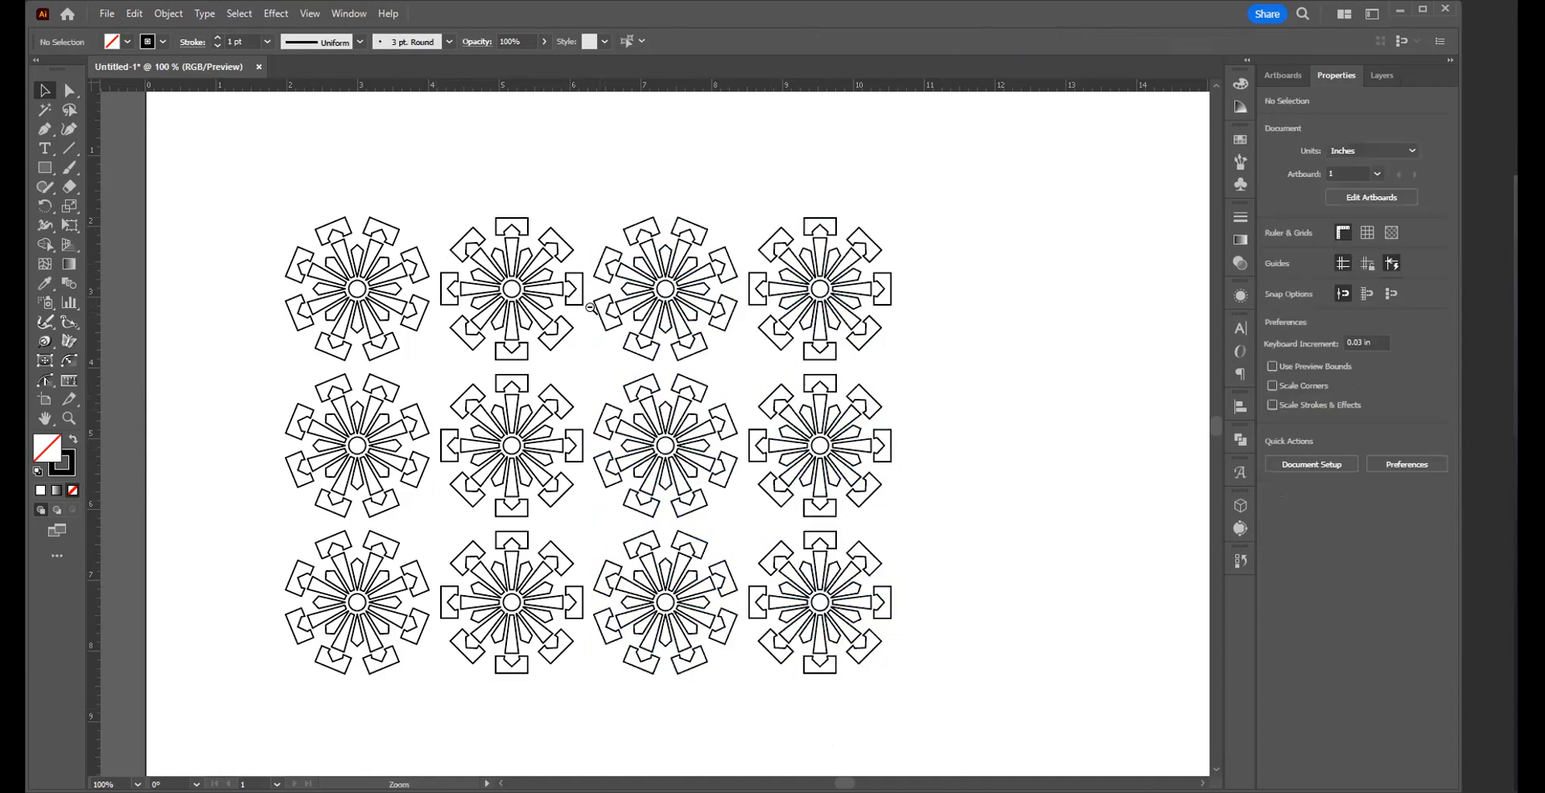
ctrl+alt+click(592, 310)
ctrl+alt+click(579, 407)
ctrl+alt+click(594, 469)
drag(734, 481, 503, 529)
drag(362, 391, 603, 597)
key(ctrl+shift+a)
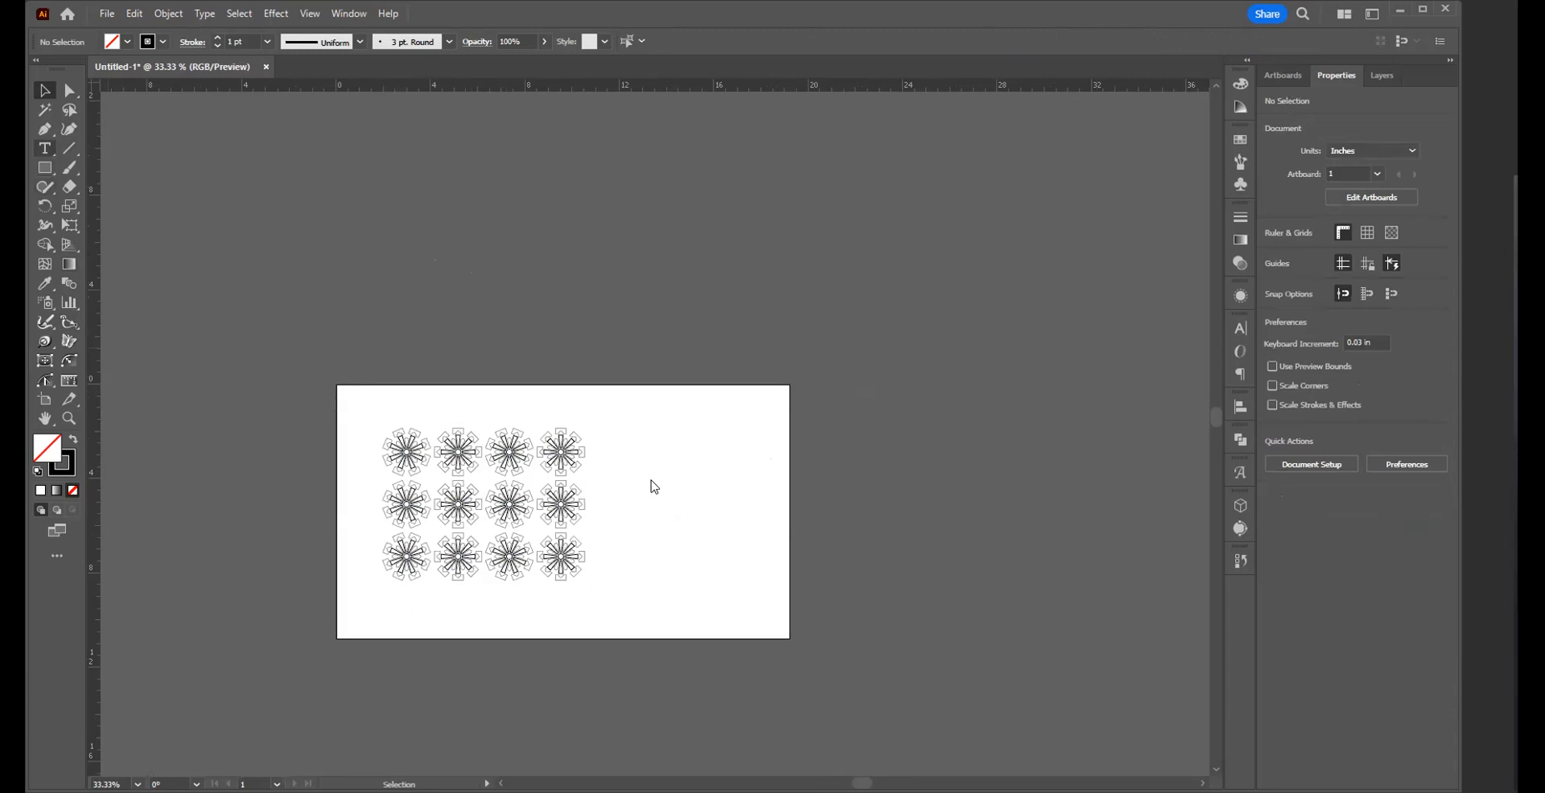
click(40, 149)
drag(573, 449, 653, 481)
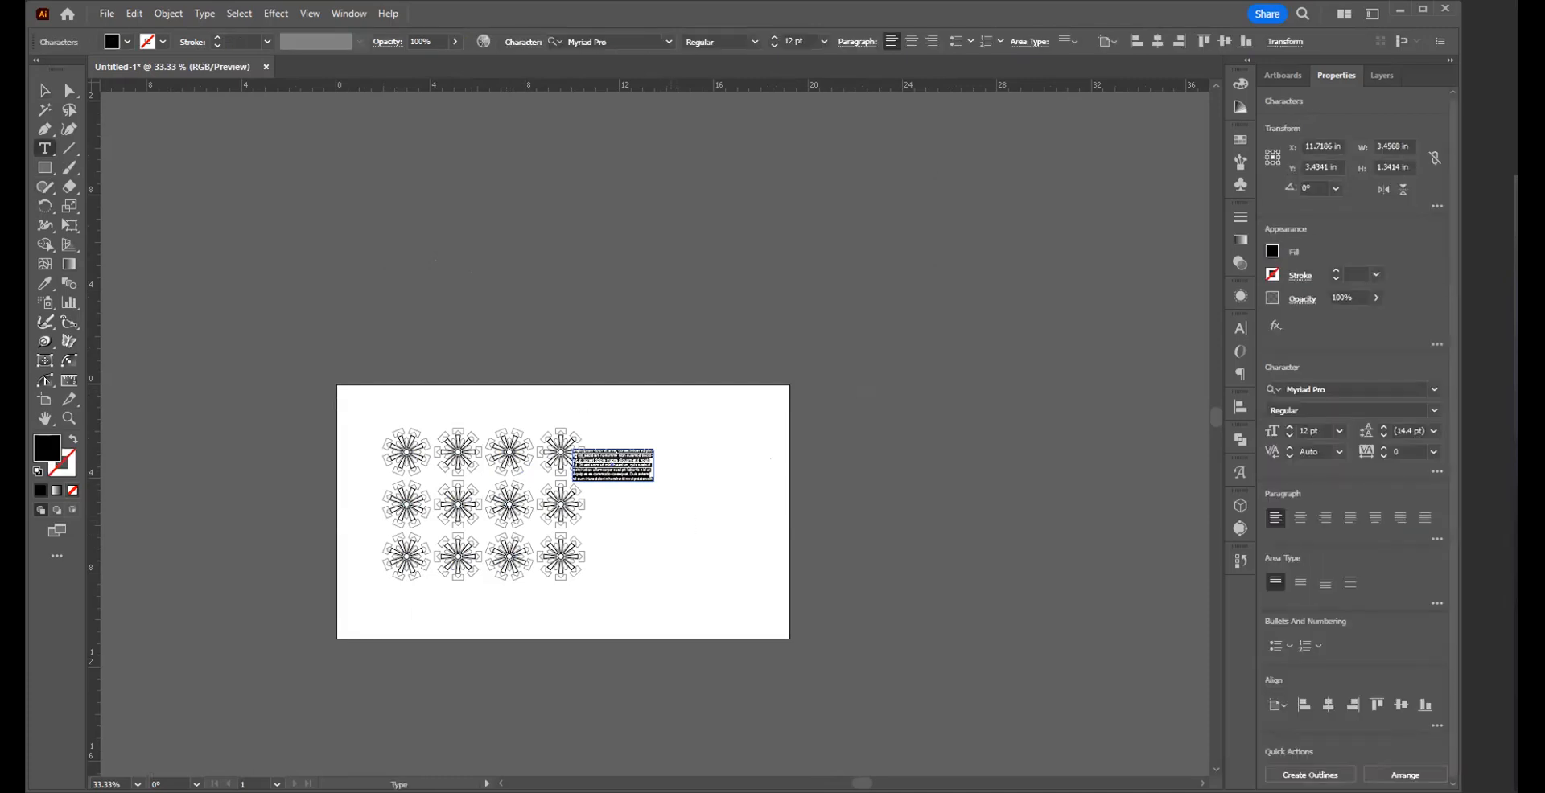
click(46, 93)
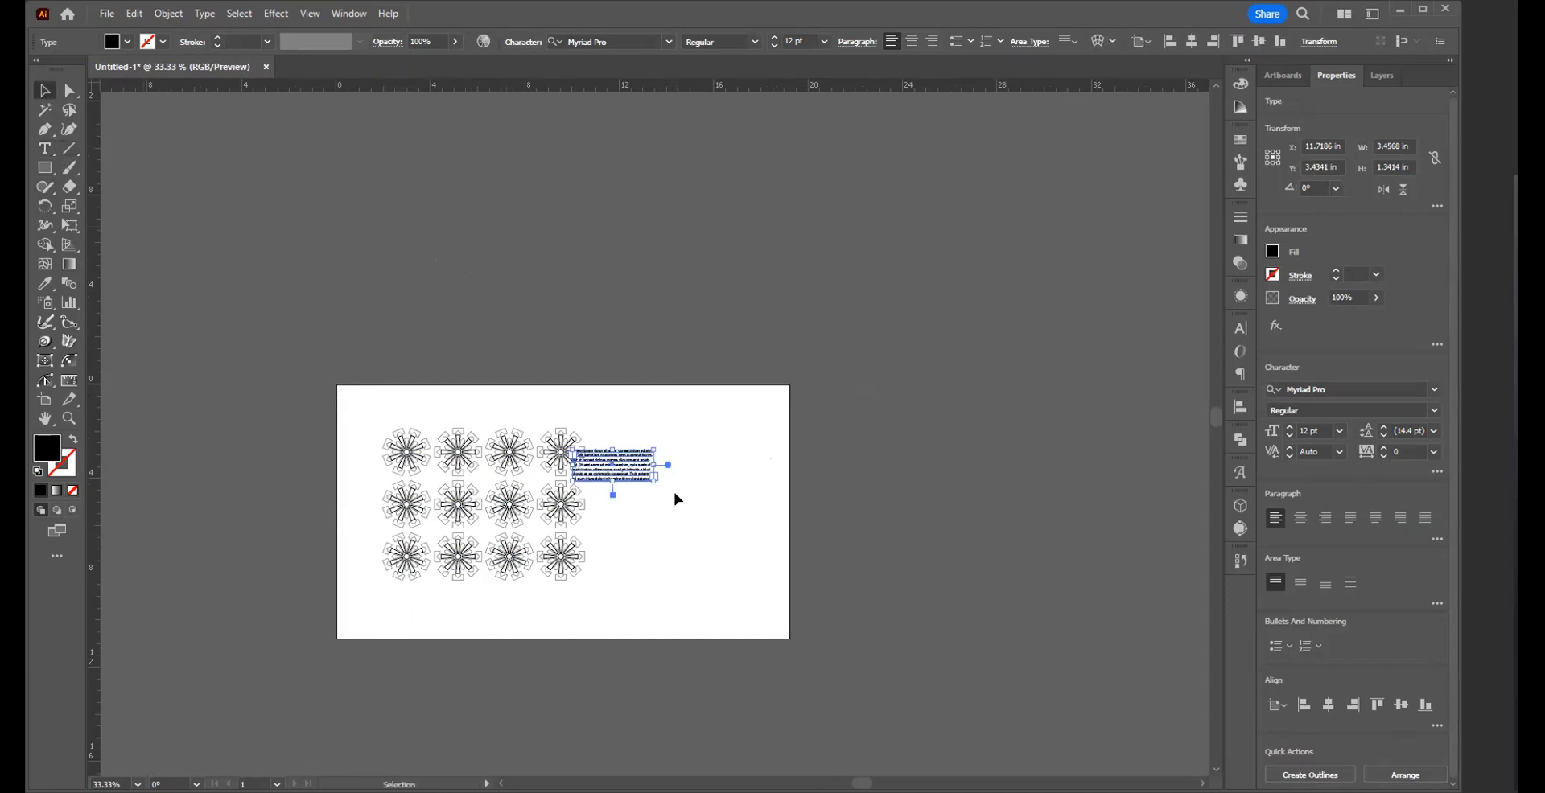
key(Delete)
- Add a capital letter V as point text in the empty area right of the ornament grid, at about X 12.95 in, Y 2.89 in
key(z)
click(653, 499)
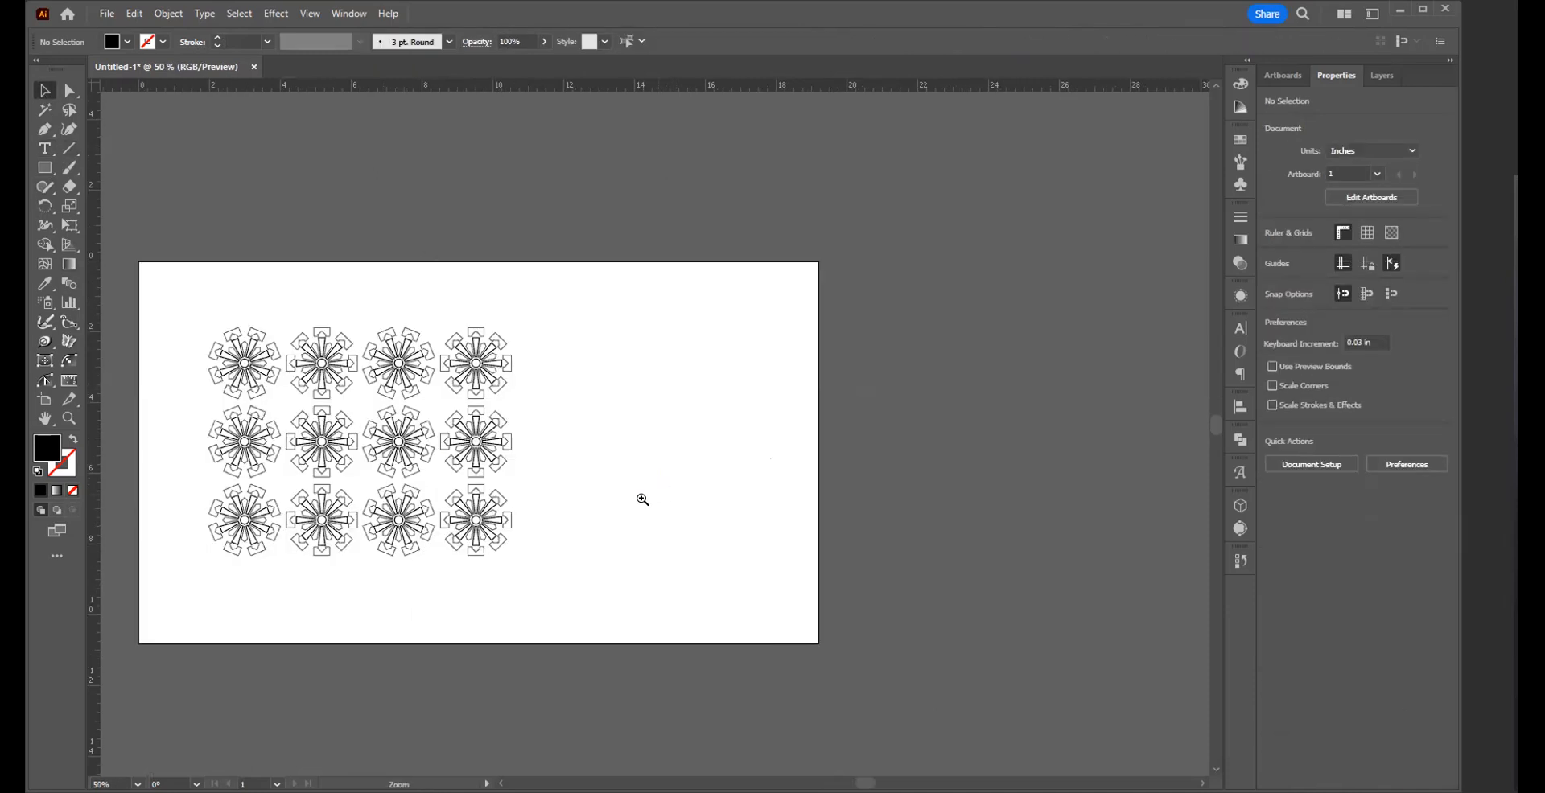
drag(636, 462, 750, 489)
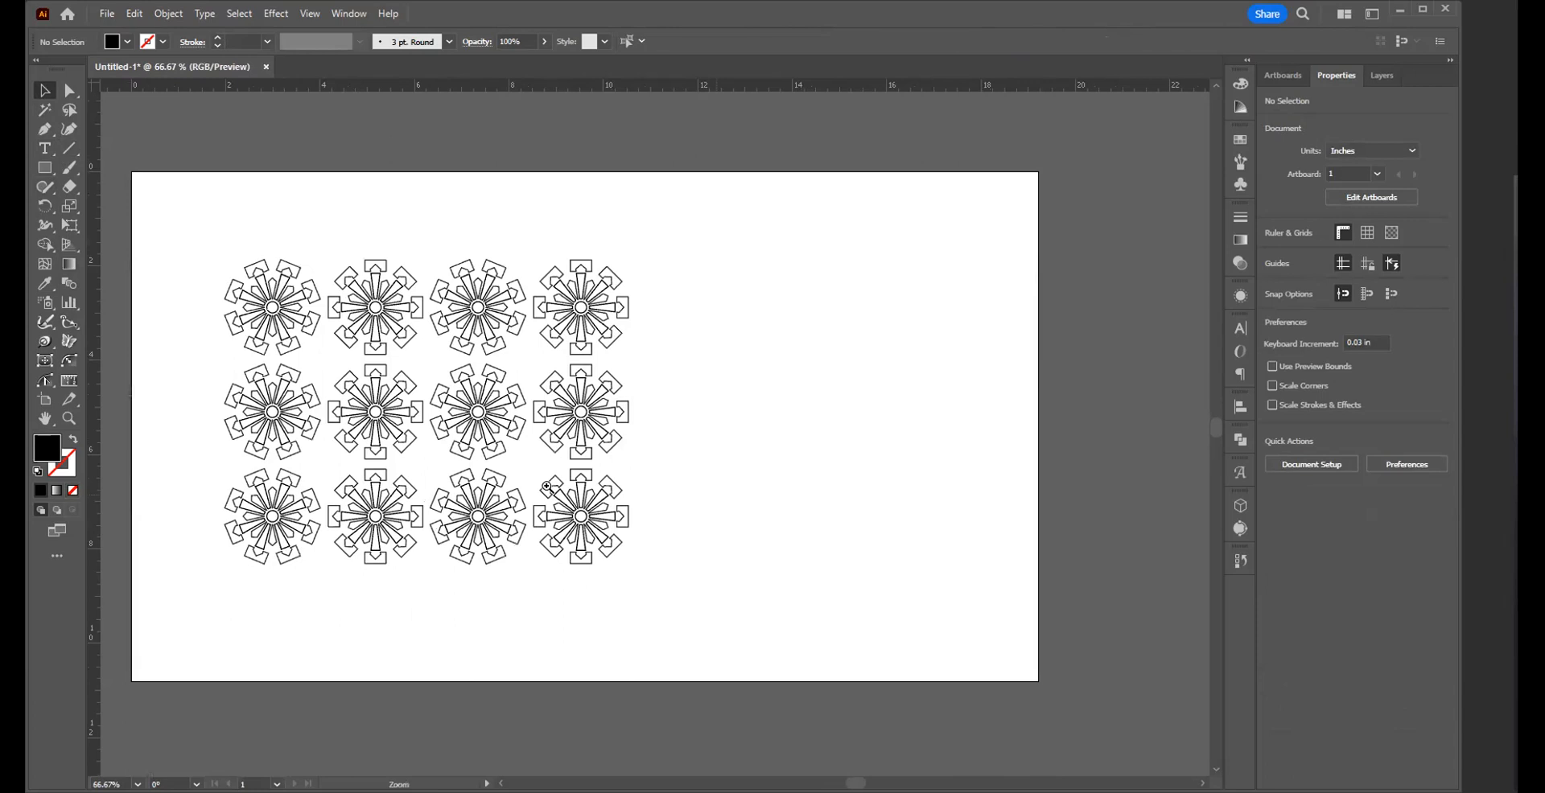
ctrl+click(573, 485)
scroll(628, 554, up, 2)
scroll(515, 537, right, 4)
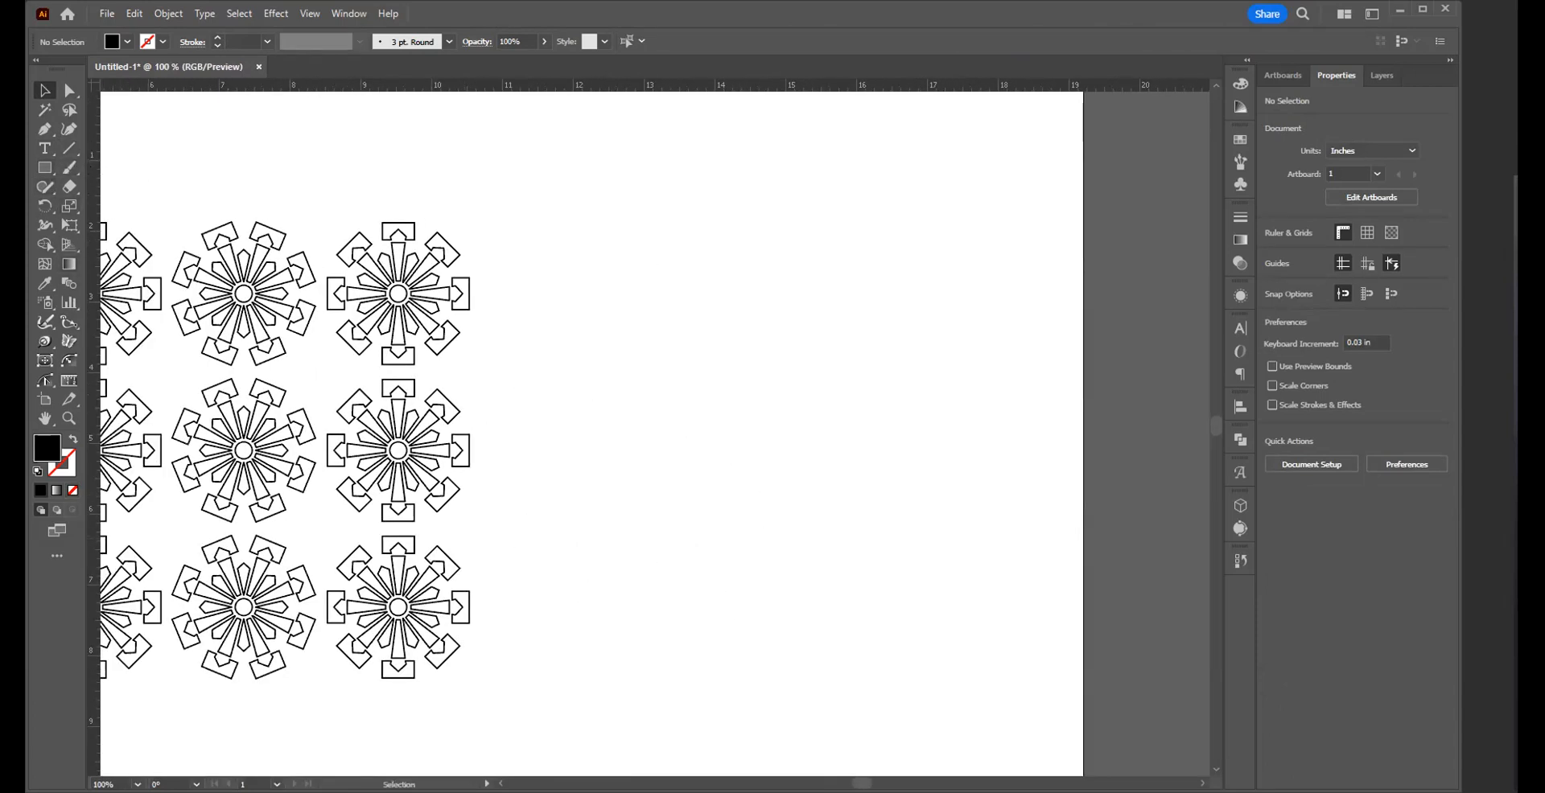
click(44, 147)
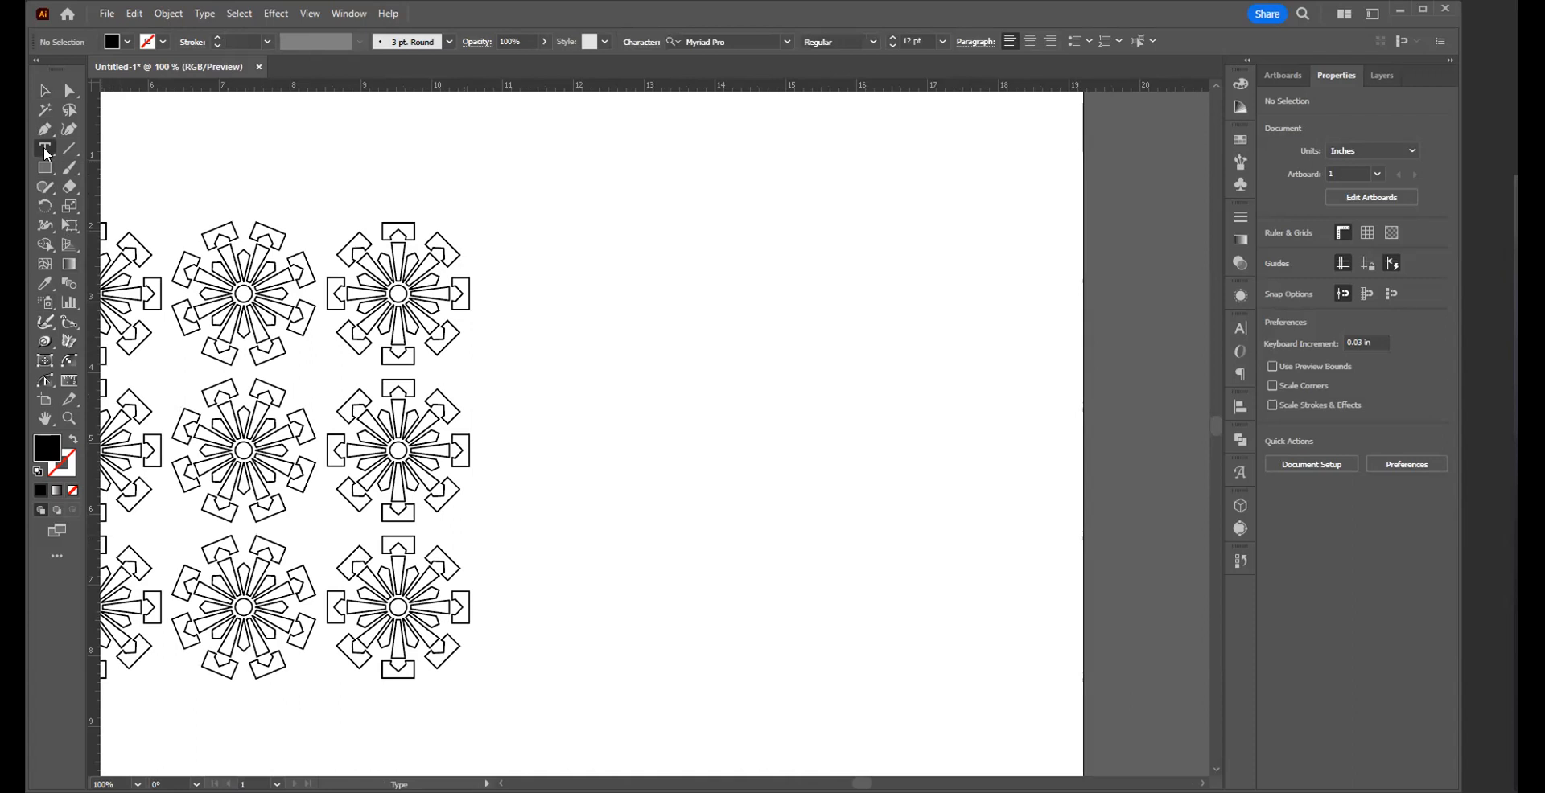
click(644, 303)
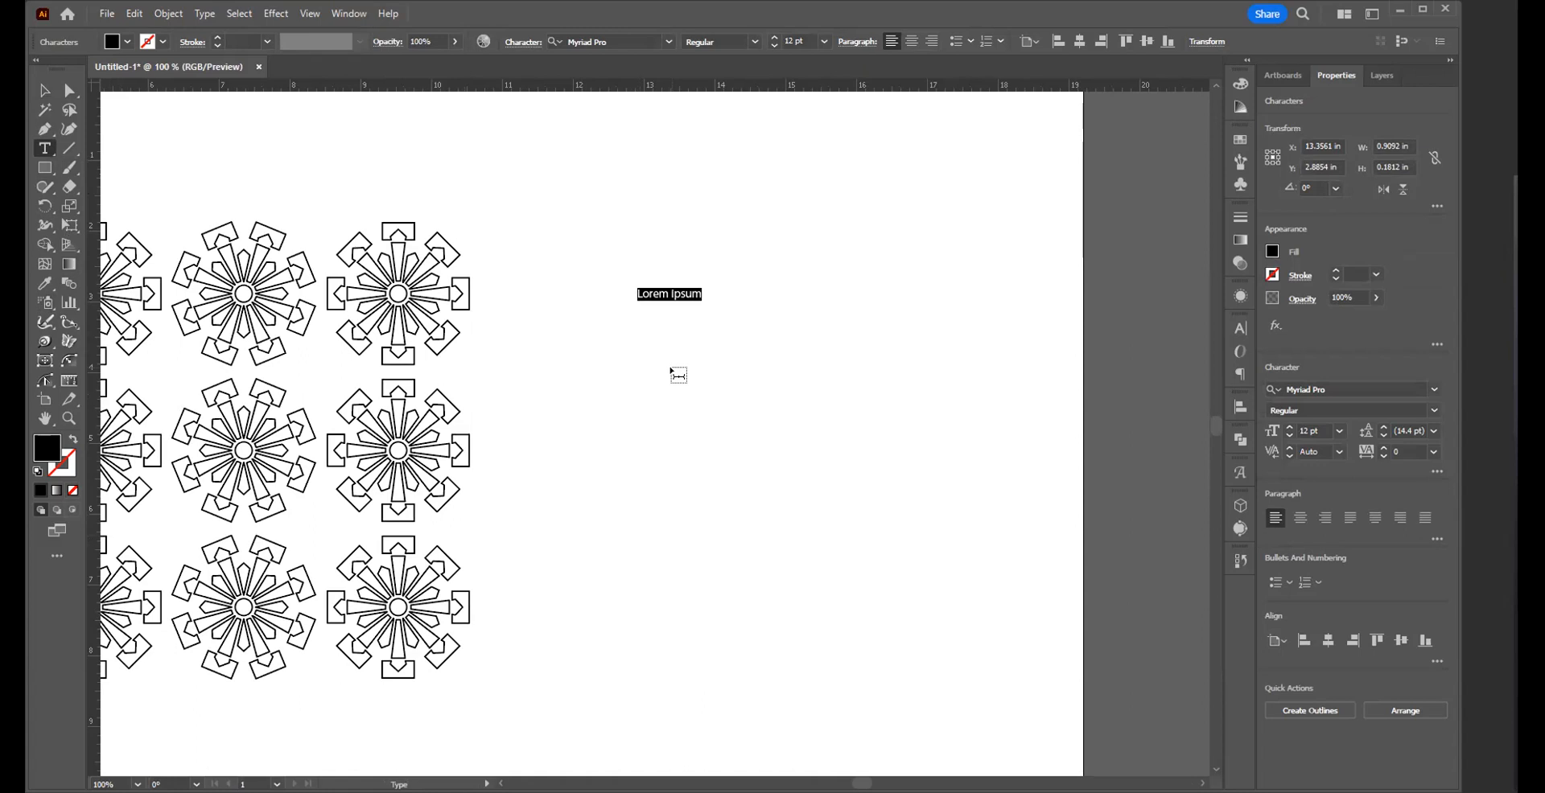
text(v)
key(Escape)
click(44, 90)
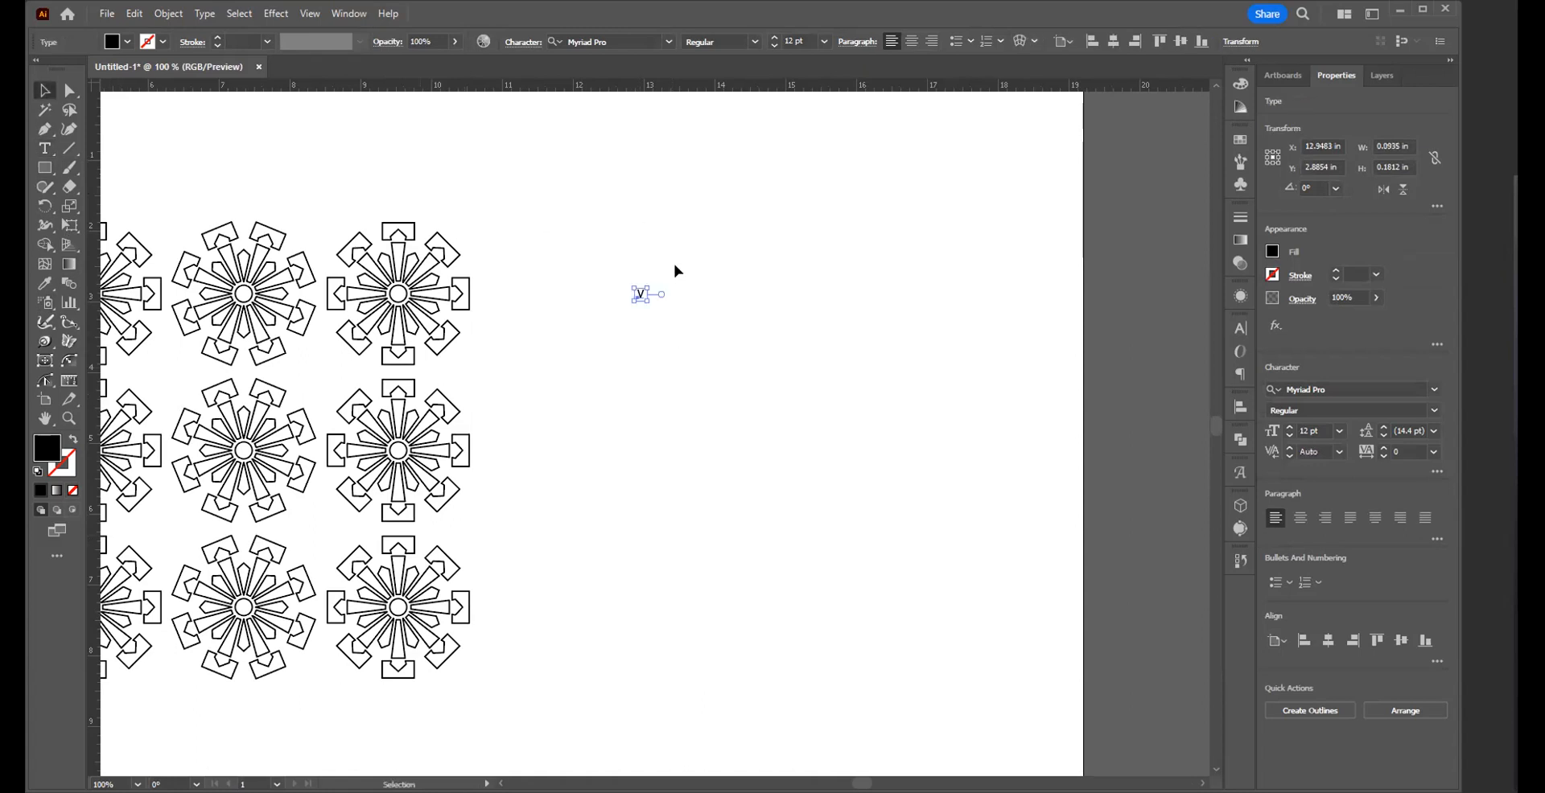
- Enlarge the letter V proportionally to about 496 pt and position it at about X 14.10 in, Y 5.37 in
drag(650, 305, 794, 477)
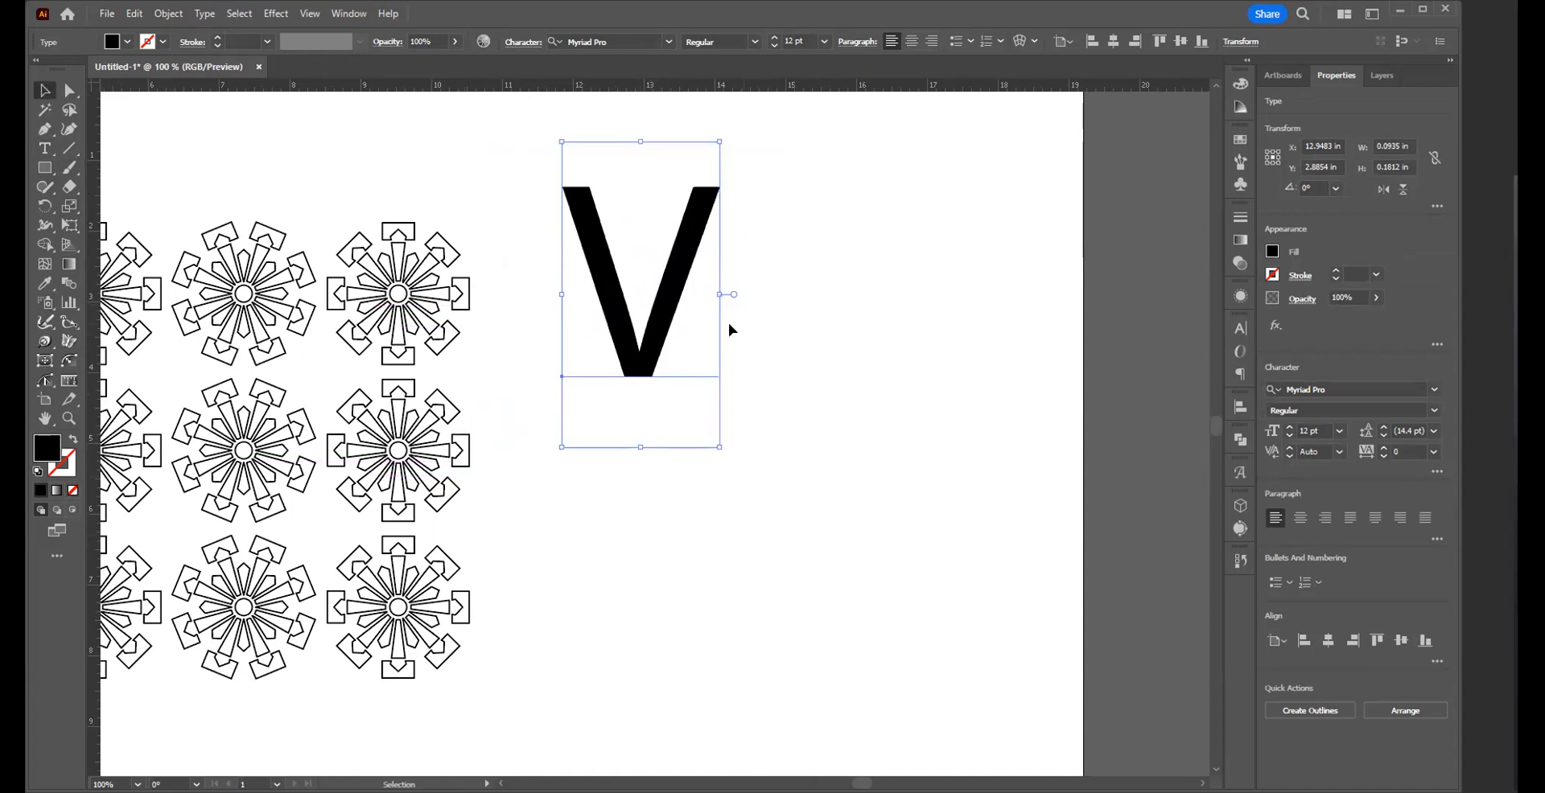
drag(727, 290, 727, 535)
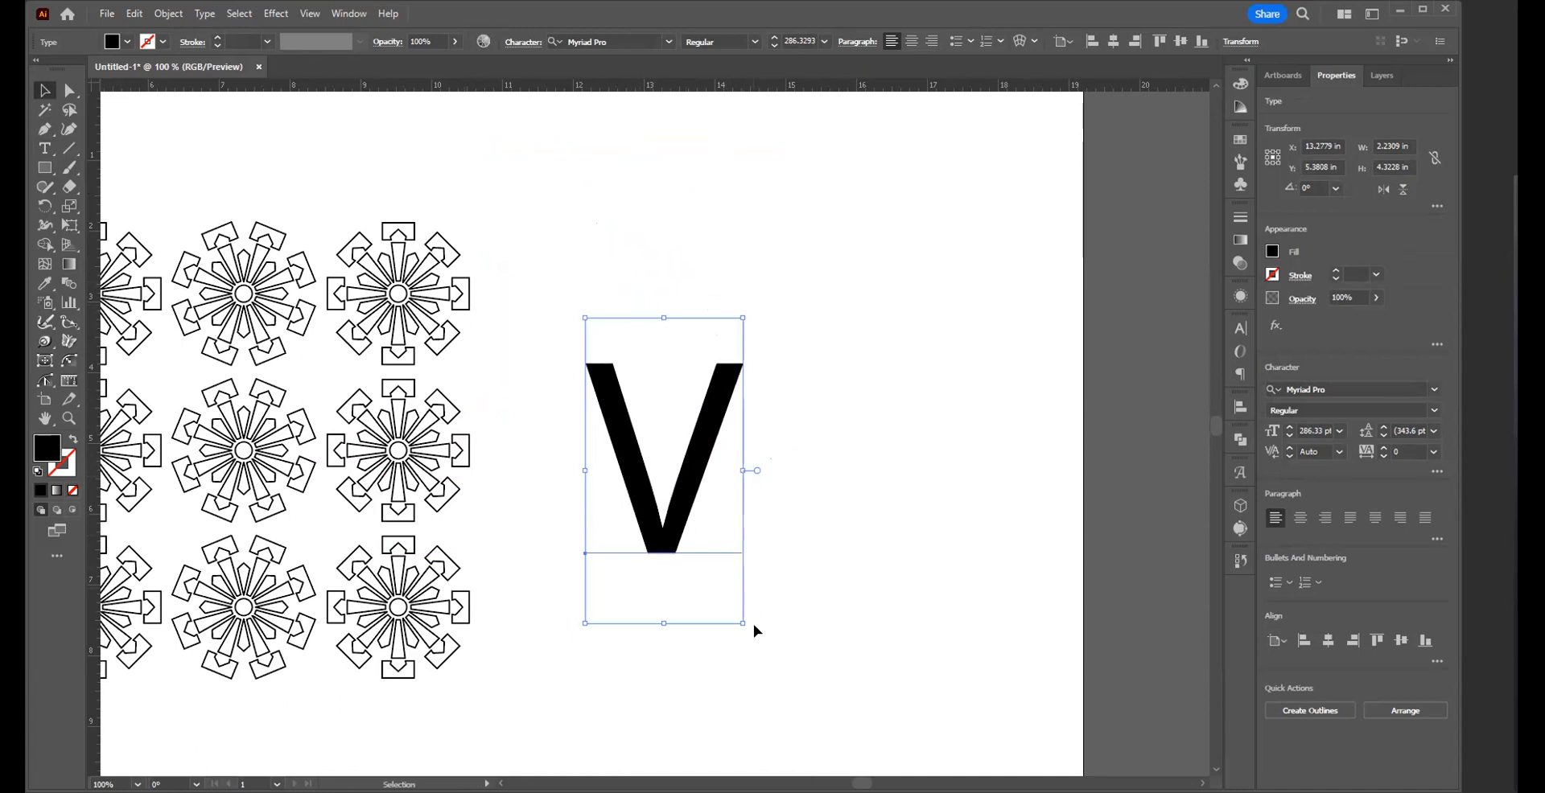
drag(742, 622, 845, 734)
drag(711, 487, 768, 488)
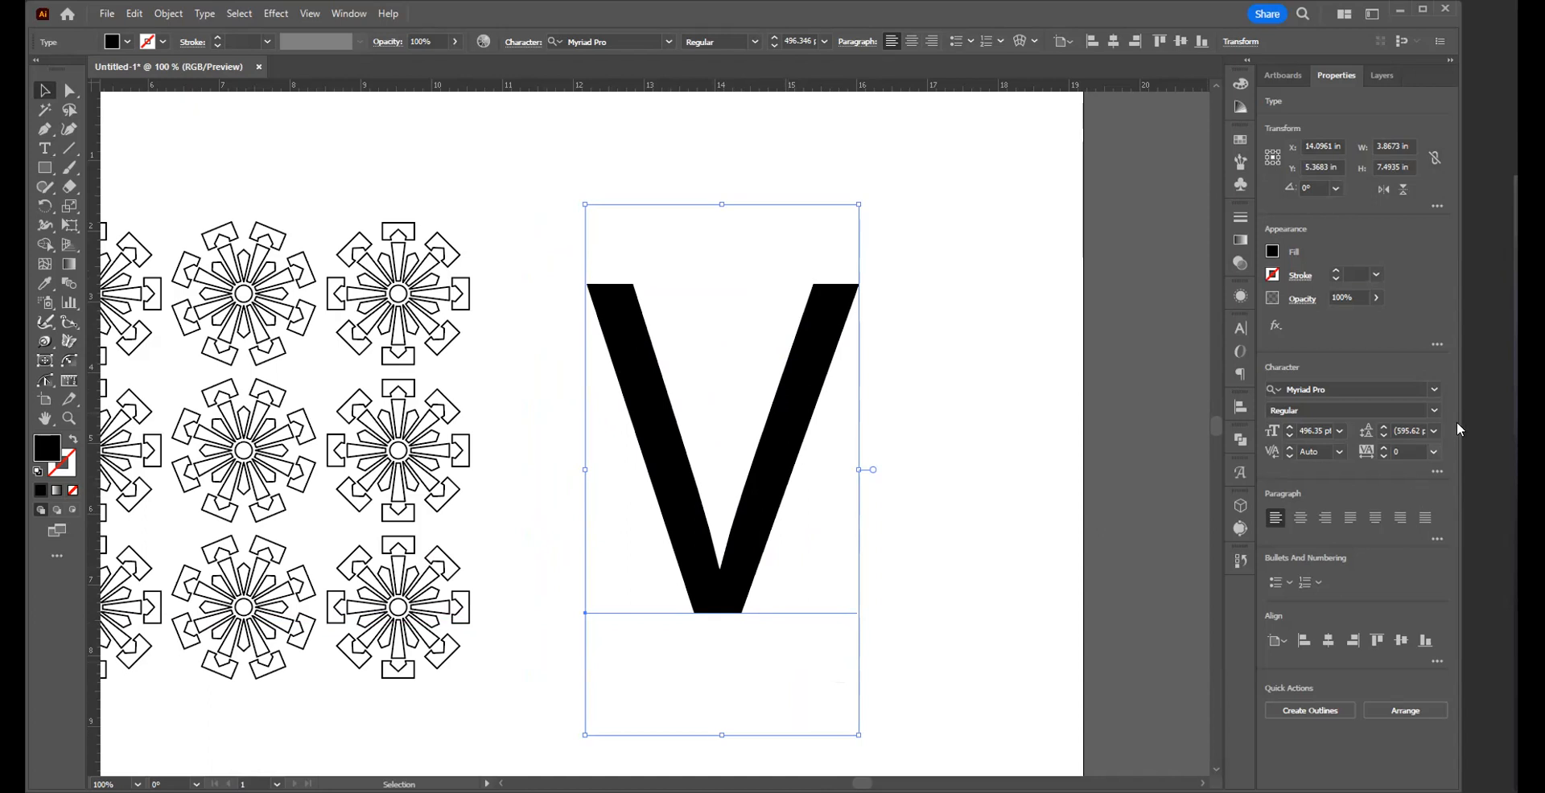
- Open the font list for the letter V and filter it to the Script classification
click(1428, 390)
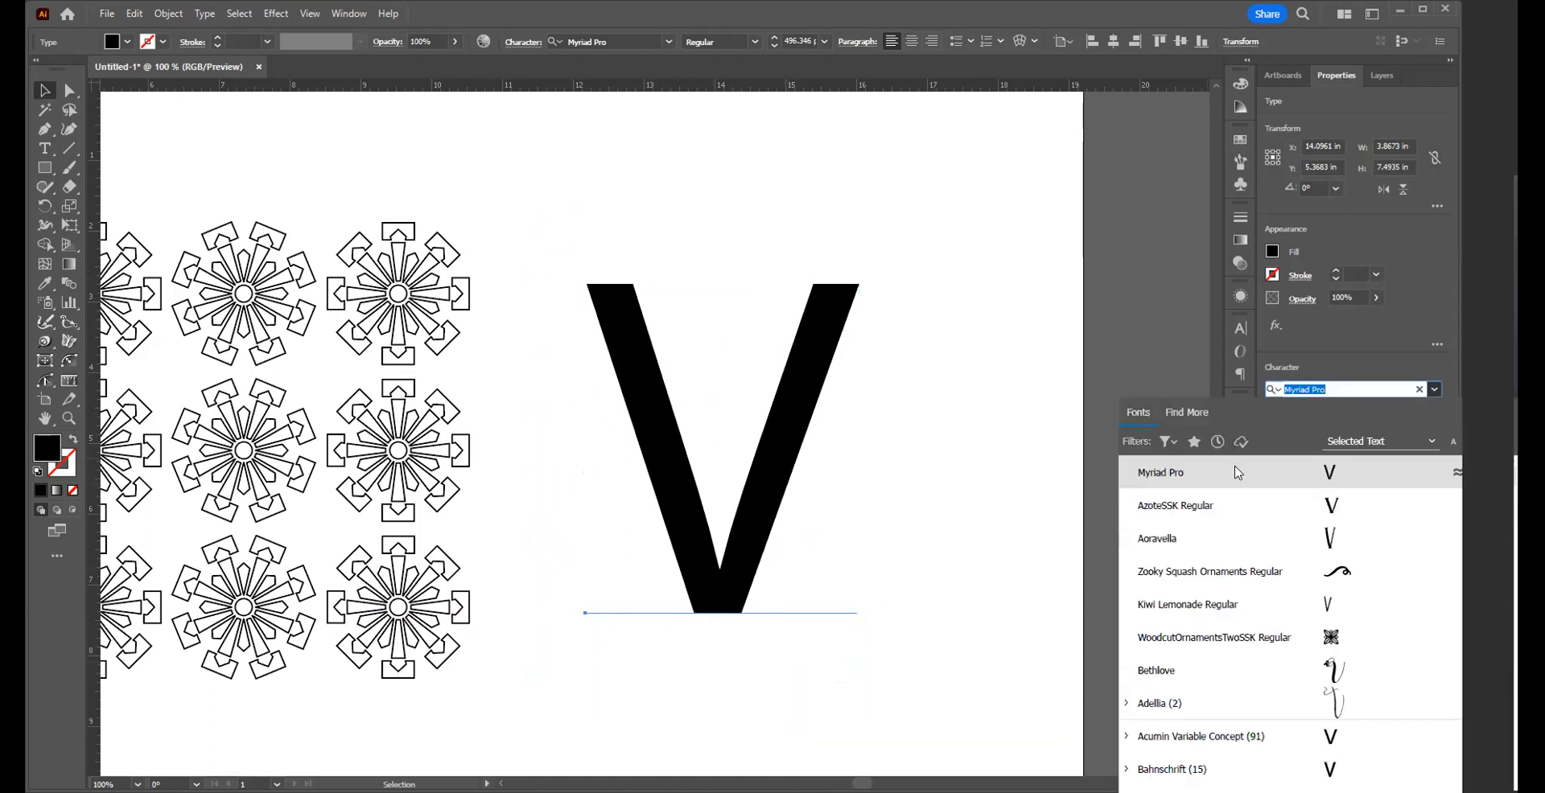
click(1168, 449)
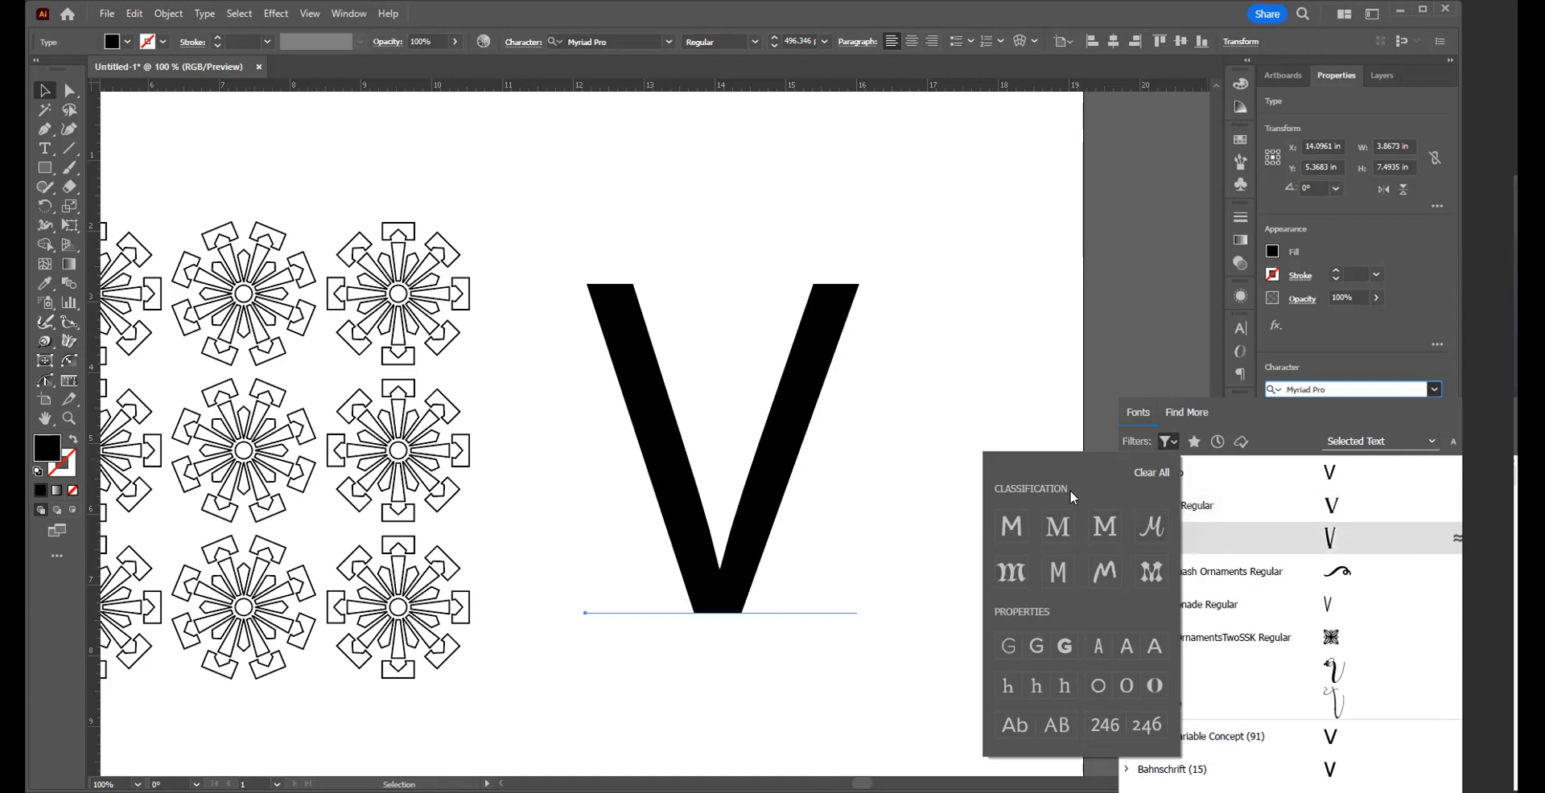
click(1001, 530)
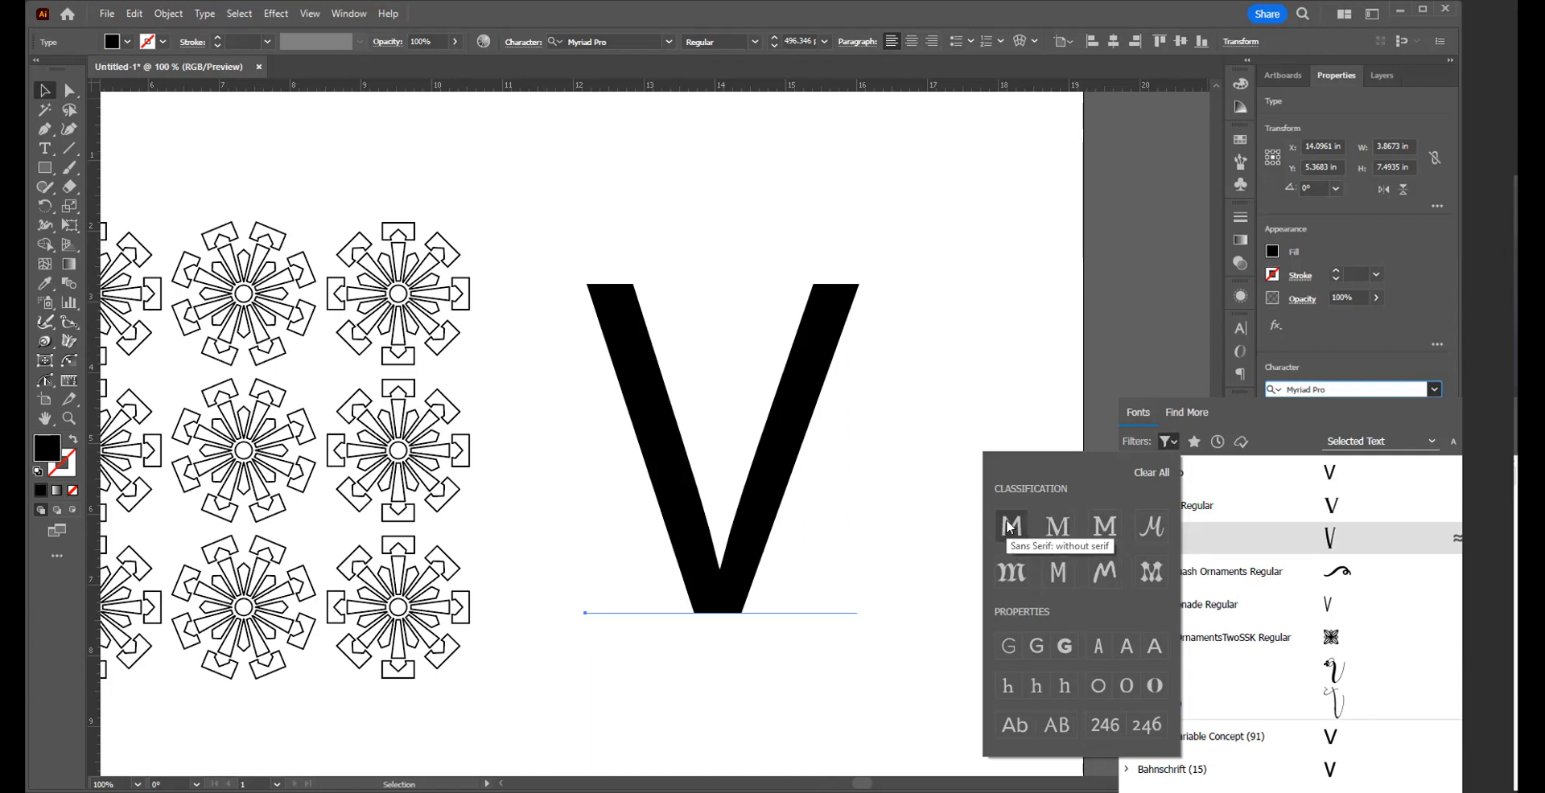
click(1014, 571)
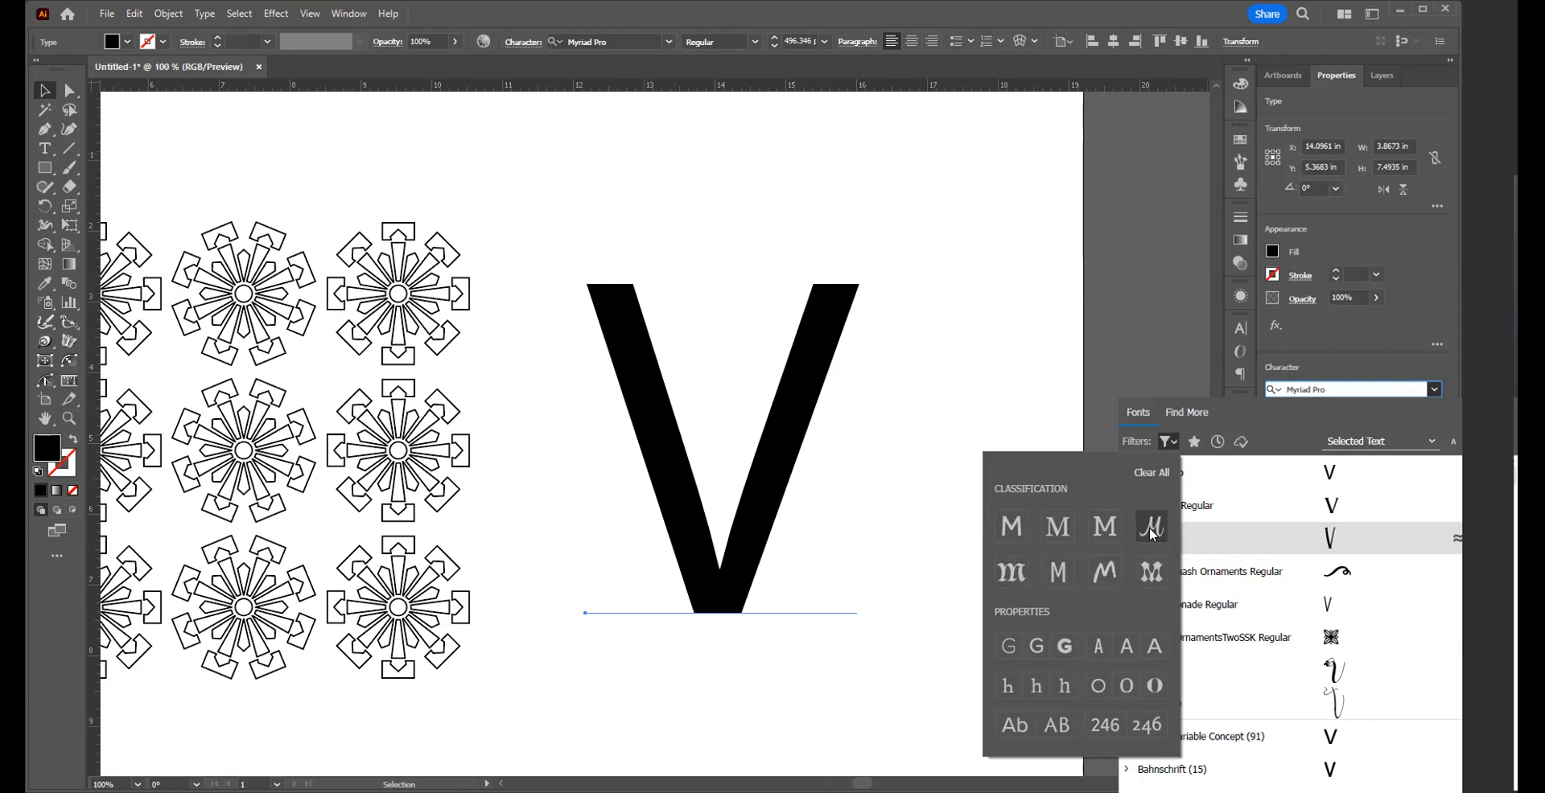
click(1151, 531)
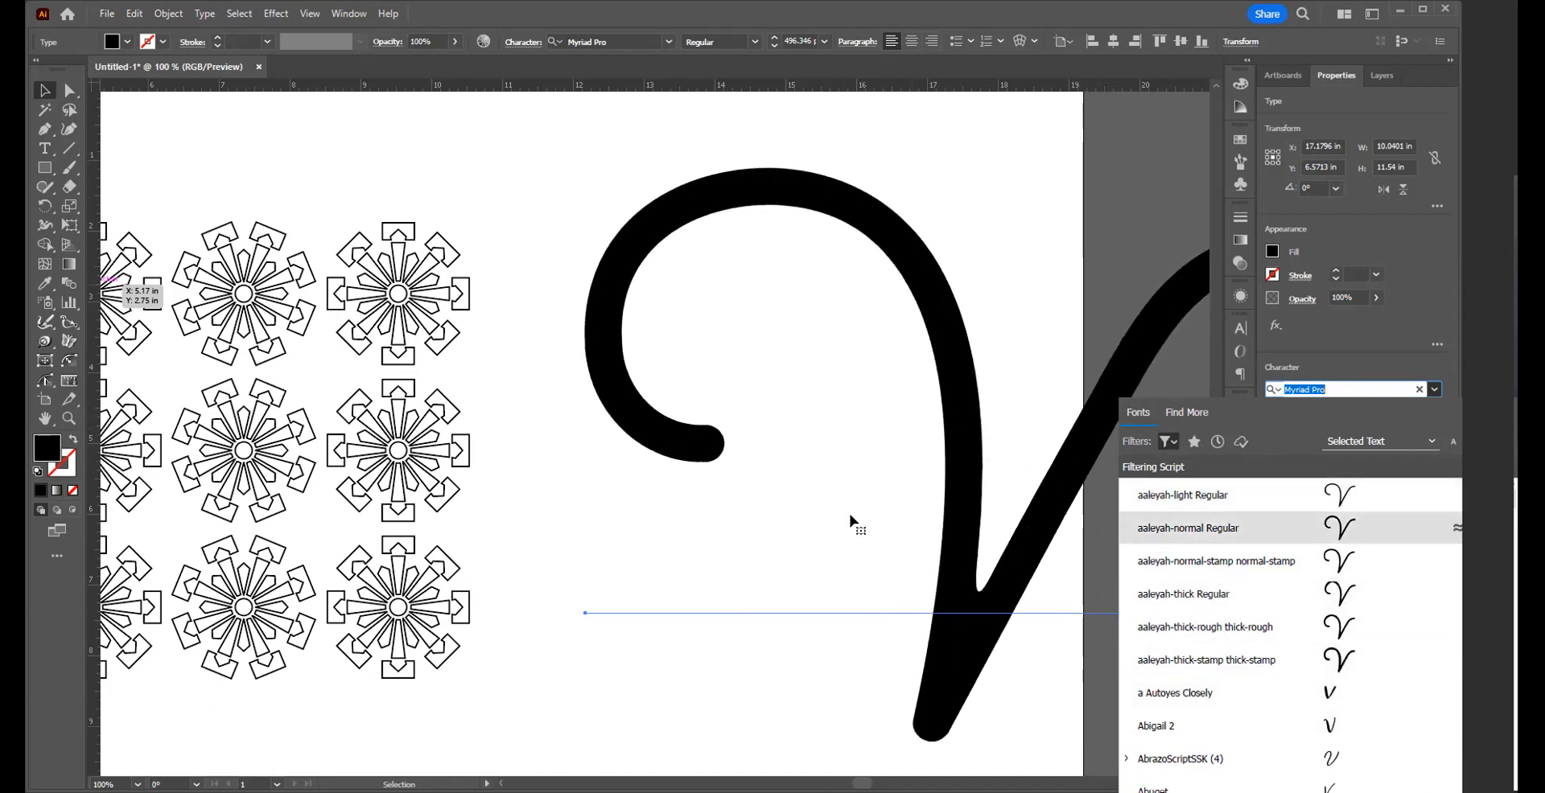
- Browse the filtered Script fonts with live previews on the letter V and apply the Babilonia font
scroll(1296, 709, down, 3)
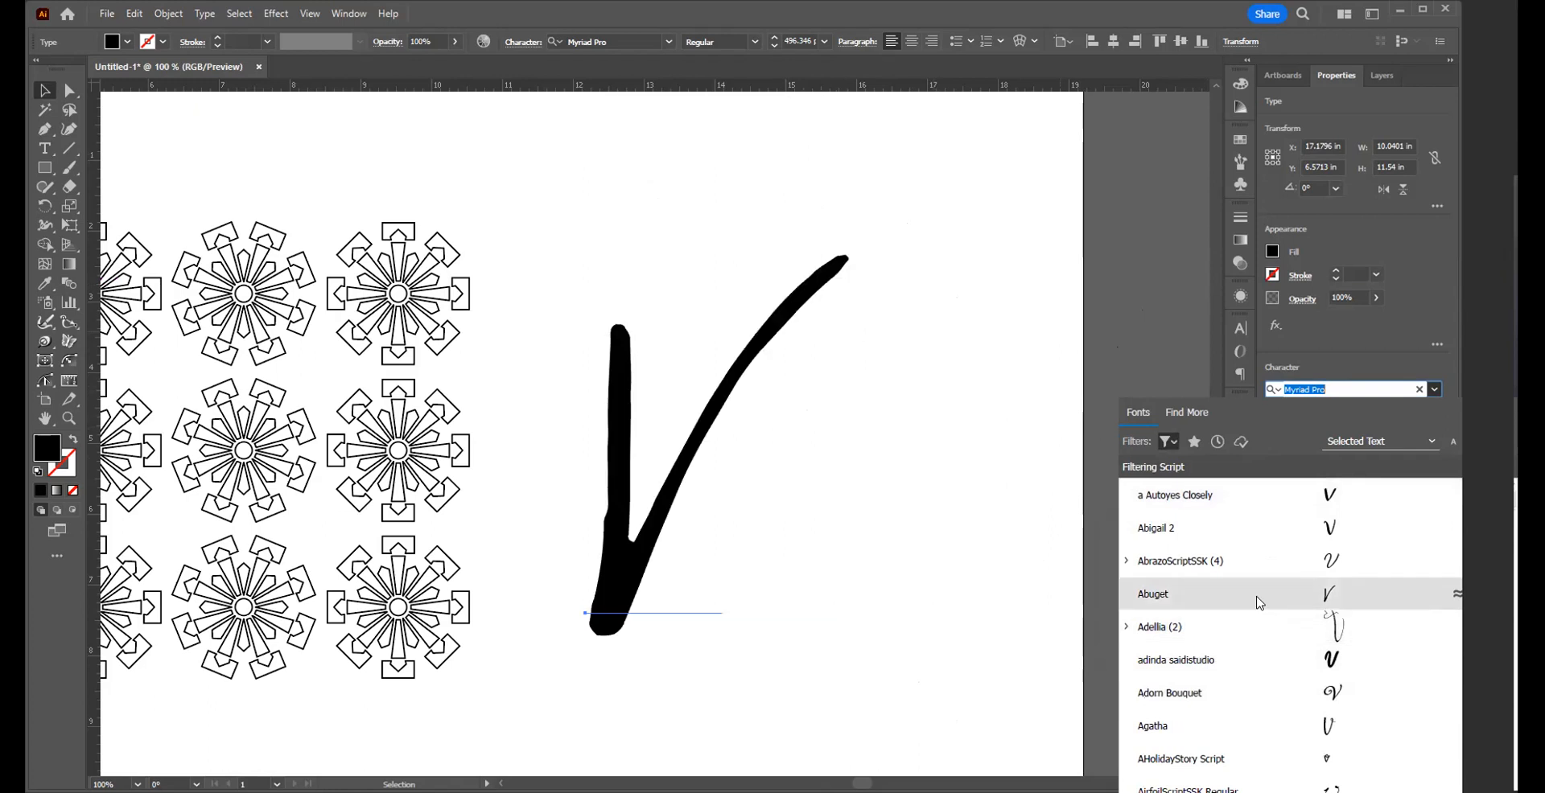
scroll(1268, 665, down, 3)
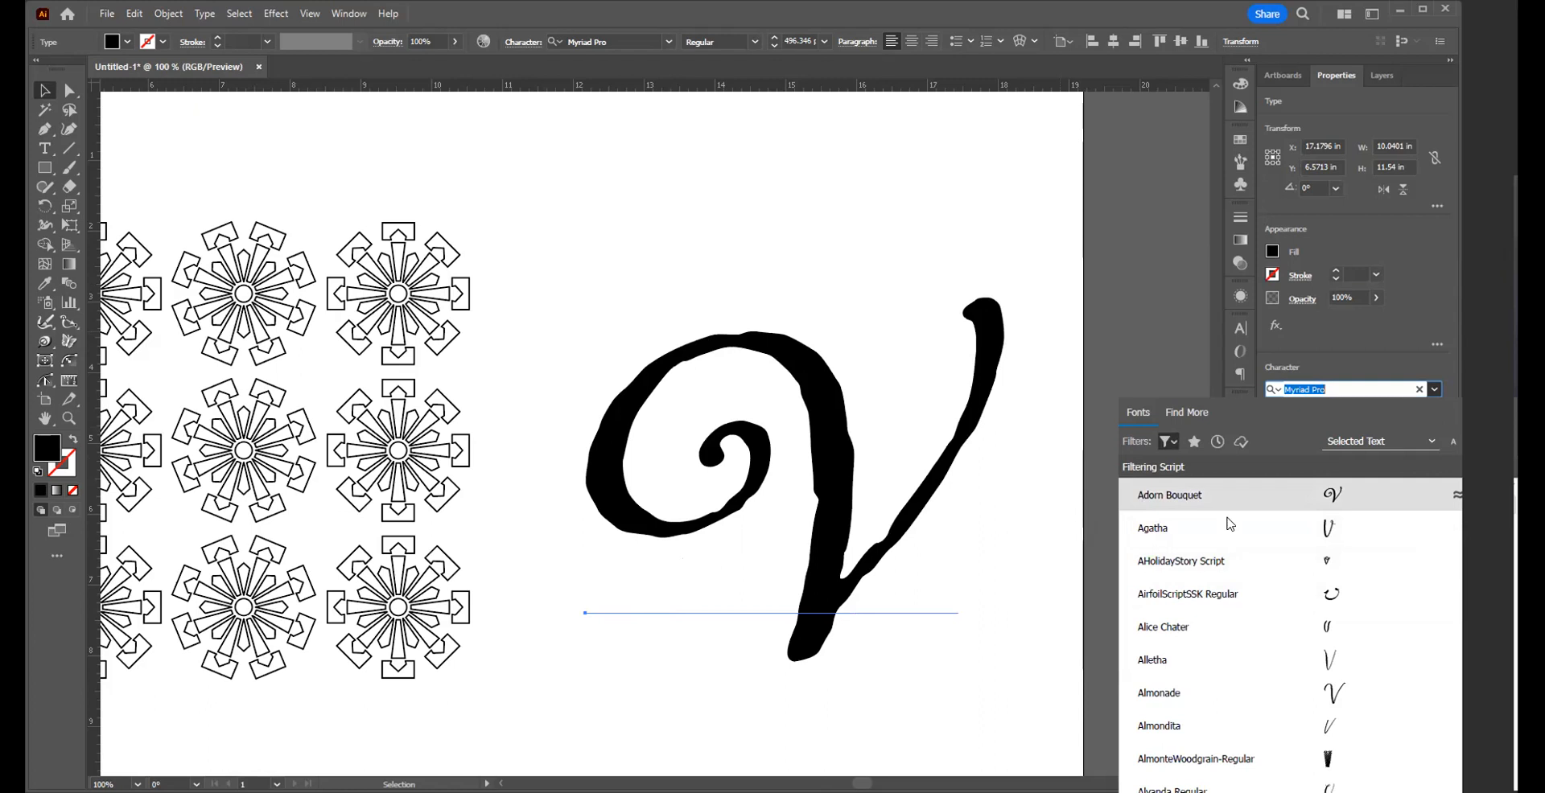
scroll(1253, 664, down, 3)
scroll(1253, 666, down, 4)
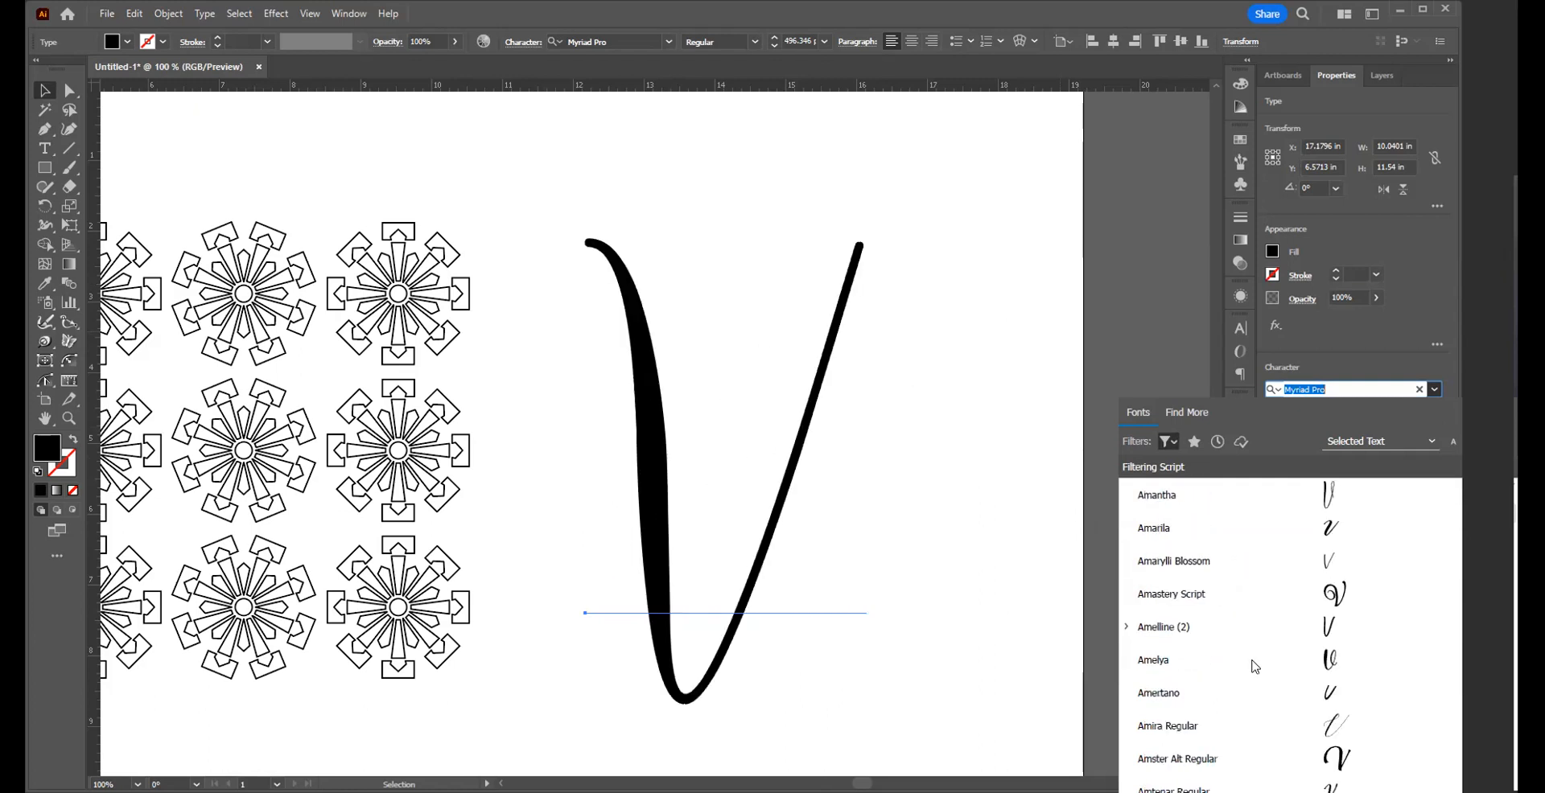
scroll(1241, 601, down, 4)
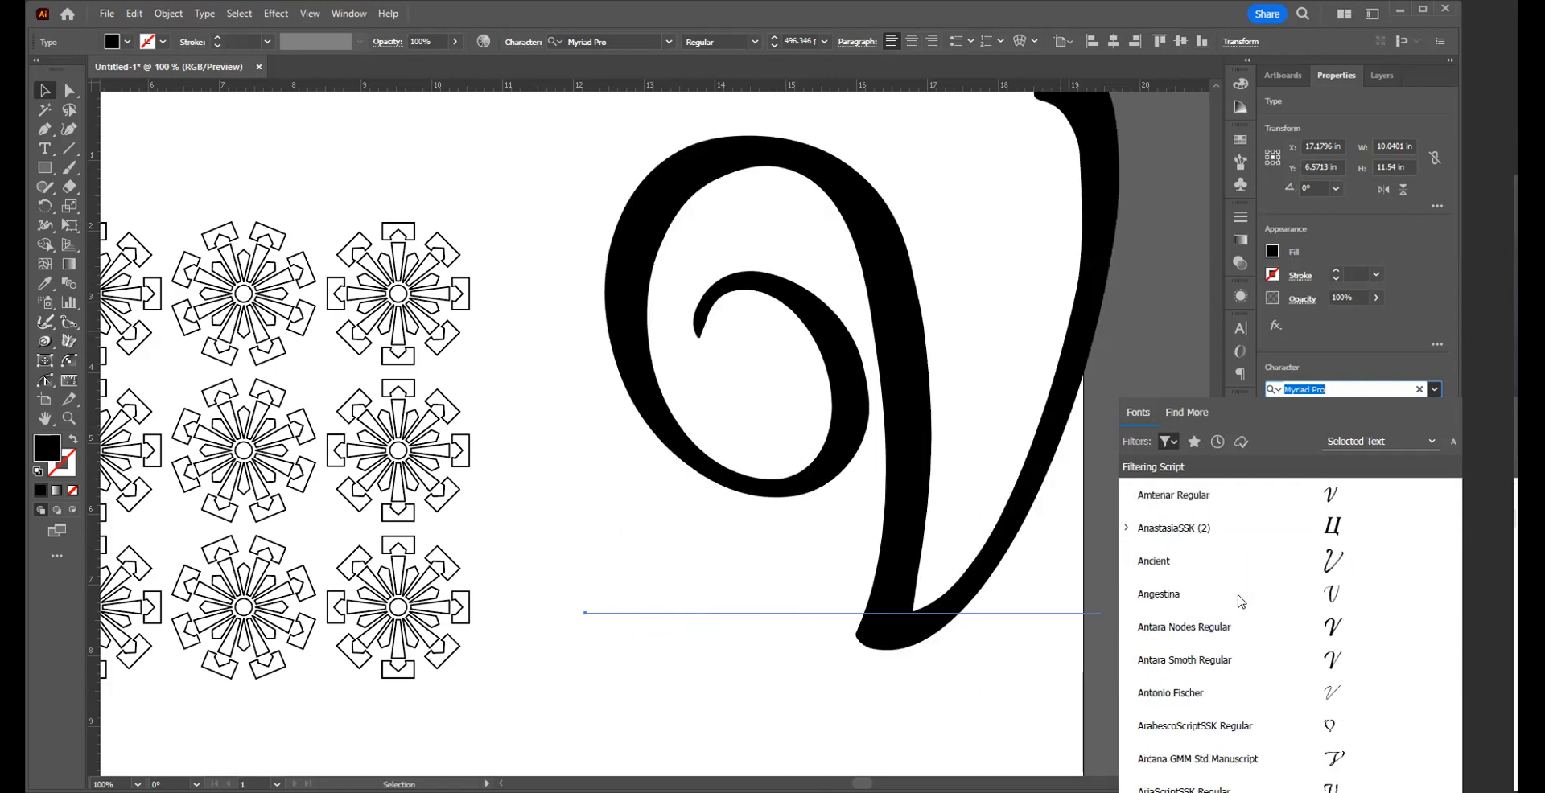
scroll(1241, 601, down, 4)
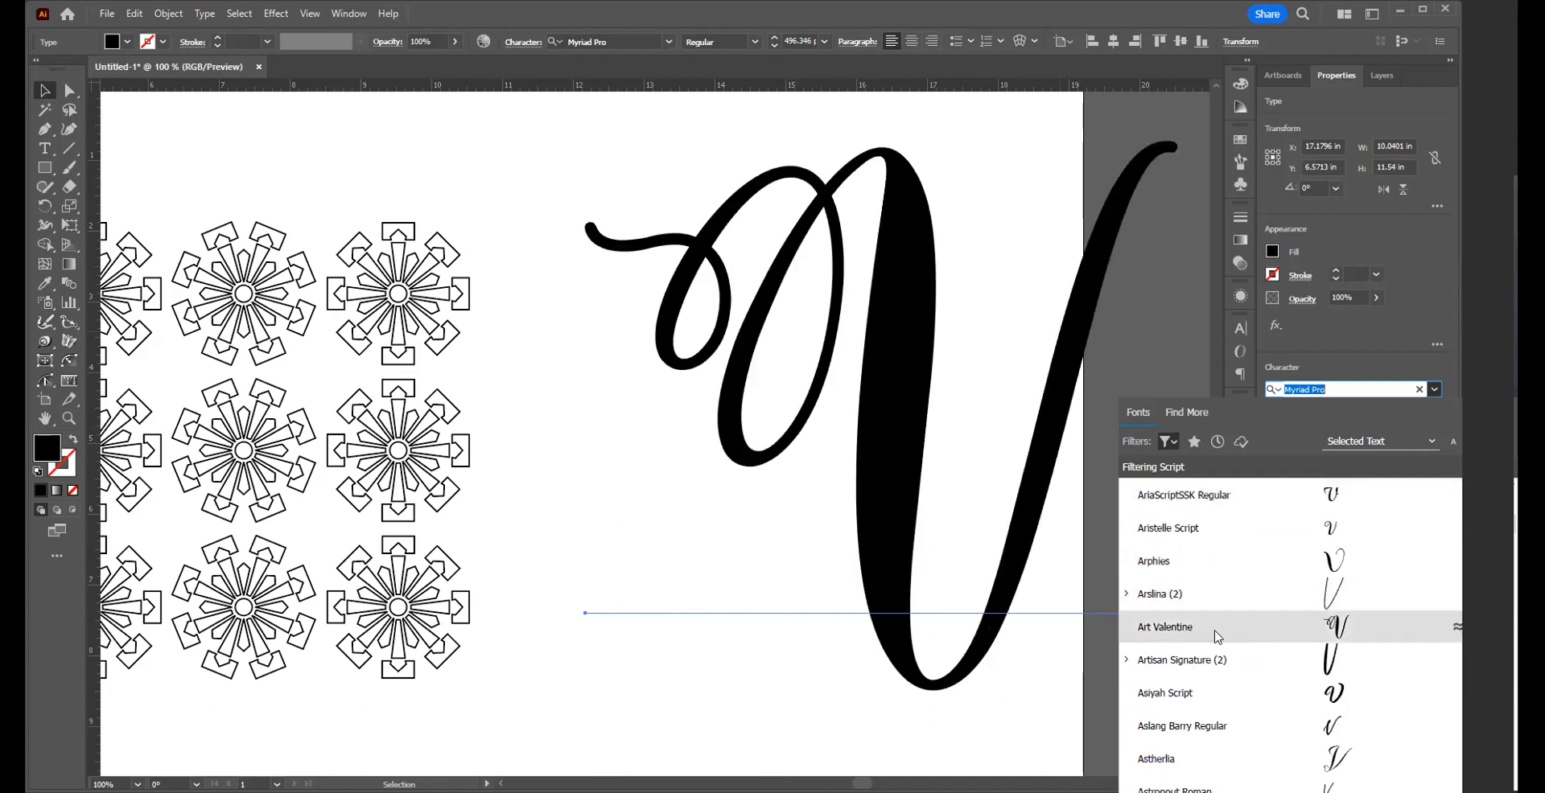
scroll(1301, 642, down, 4)
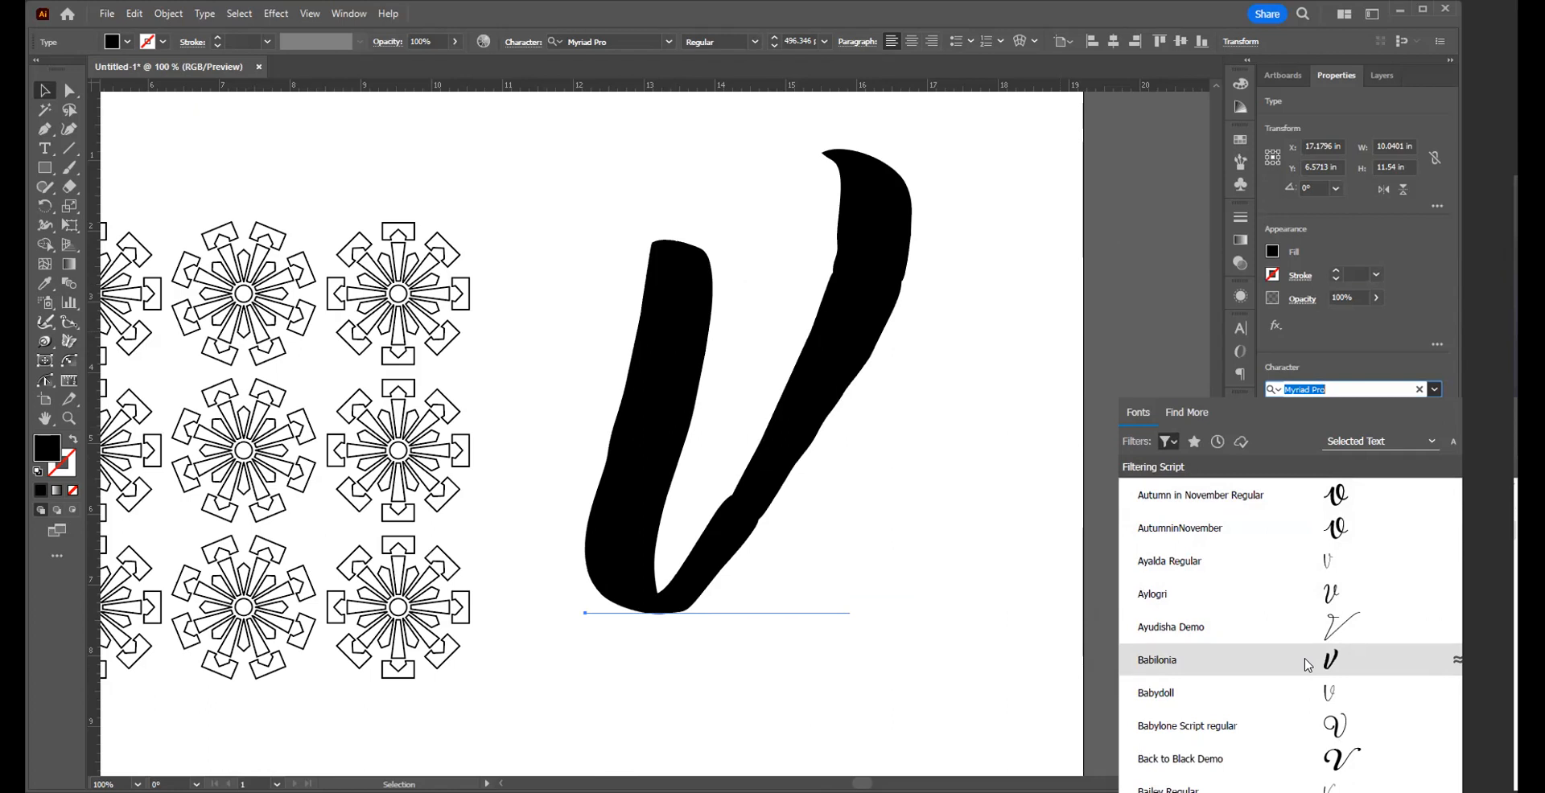
click(1306, 665)
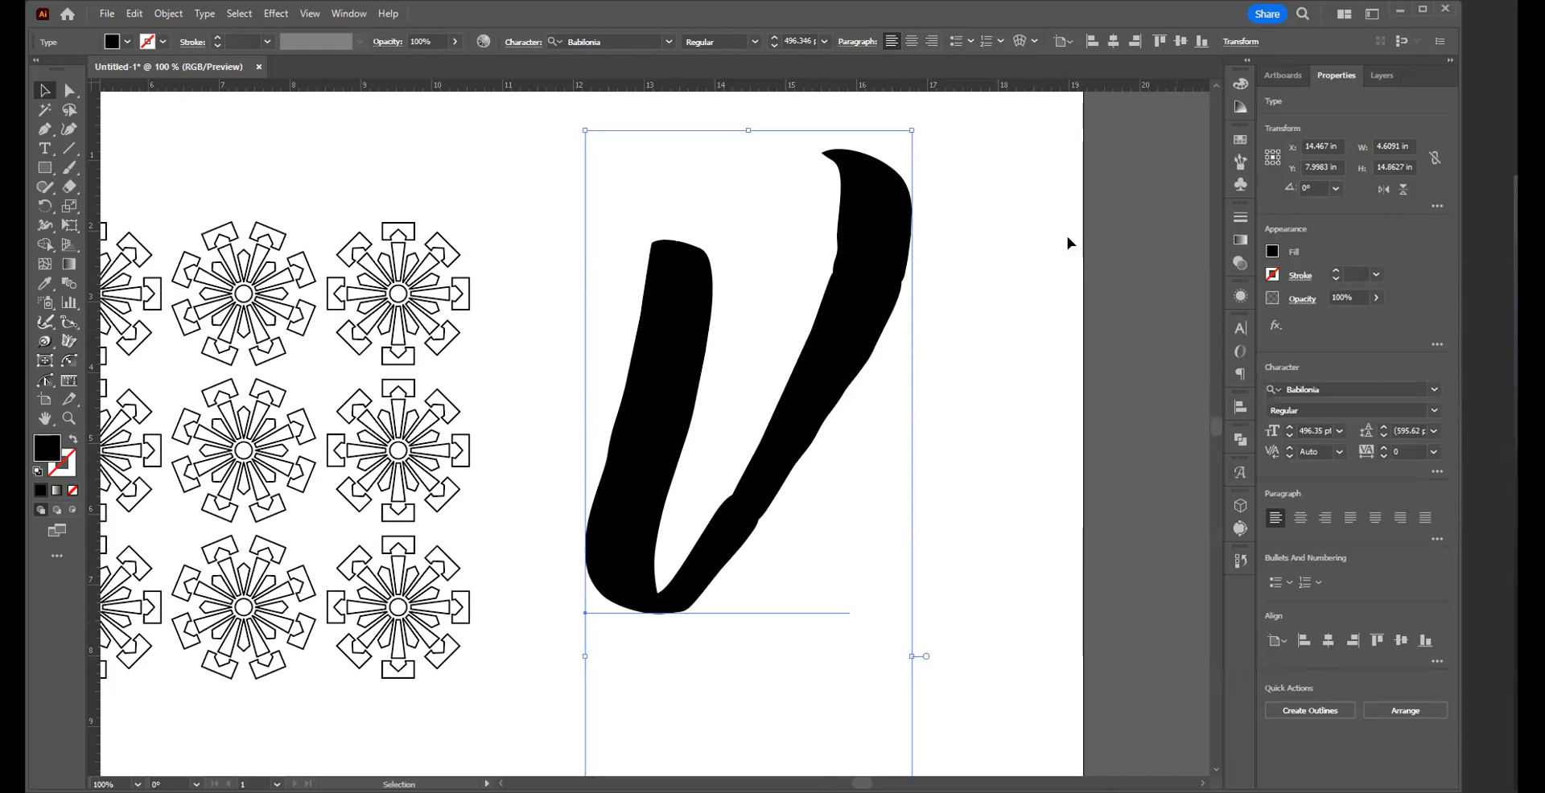
- Reposition the letter V at about X 14.17 in, Y 8.92 in beside the ornament grid, and convert it to outlines
drag(824, 409, 799, 473)
key(z)
alt+click(604, 400)
alt+click(707, 445)
key(v)
mouse_move(697, 433)
mouse_down()
mouse_move(708, 441)
mouse_move(704, 421)
mouse_up()
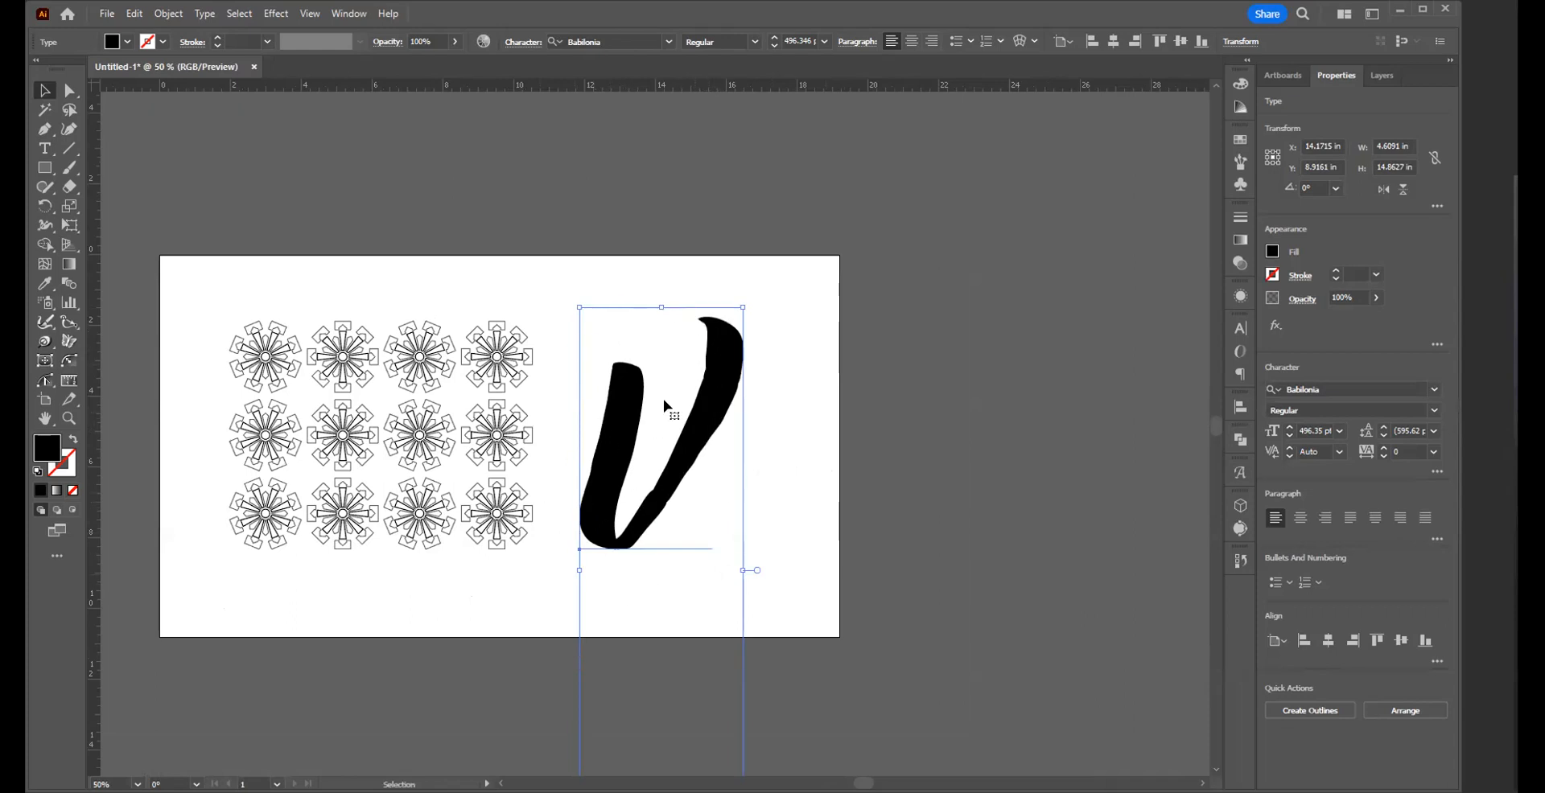
click(205, 13)
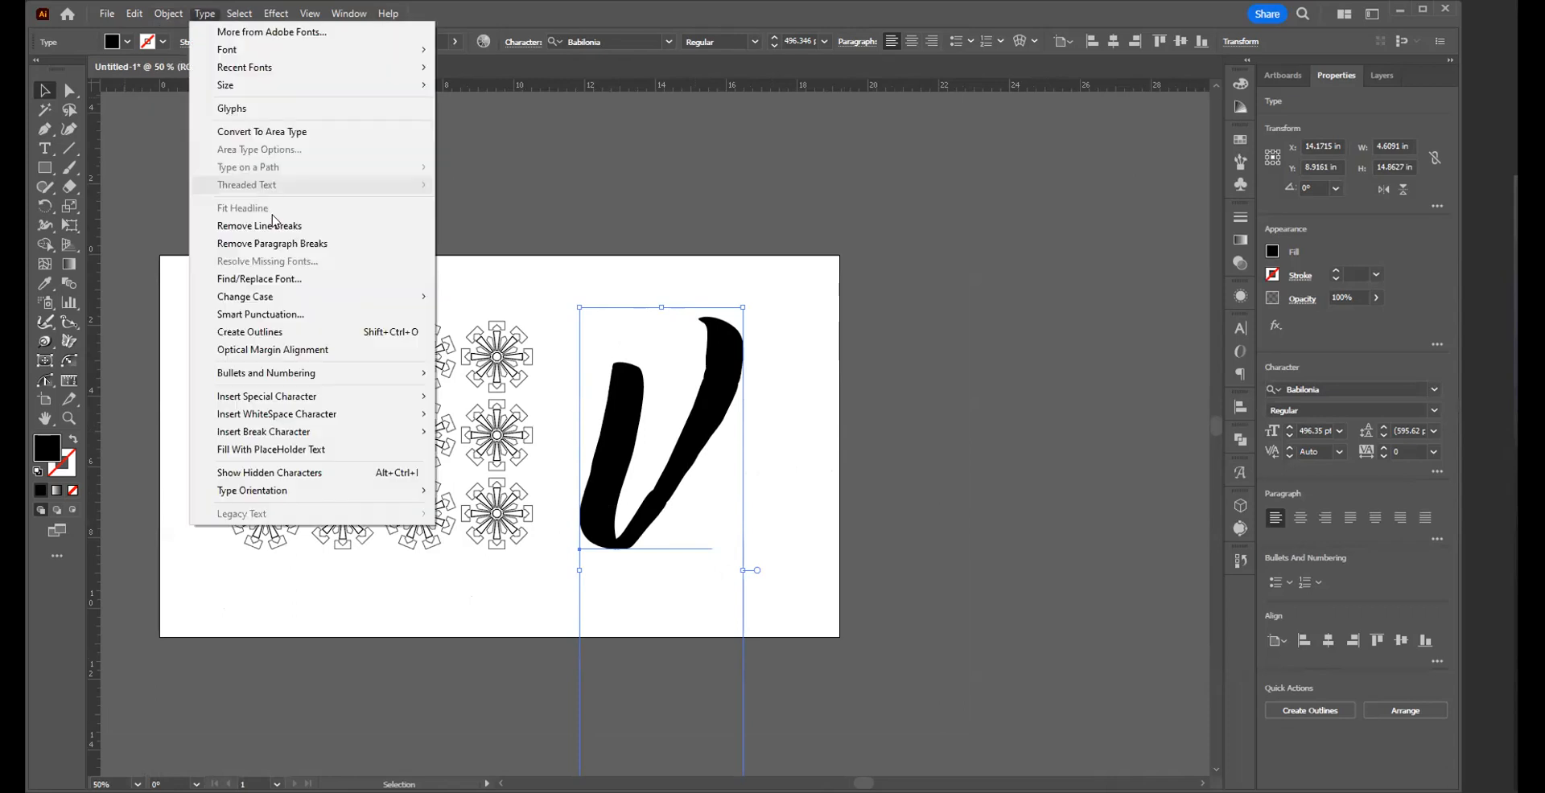
click(293, 333)
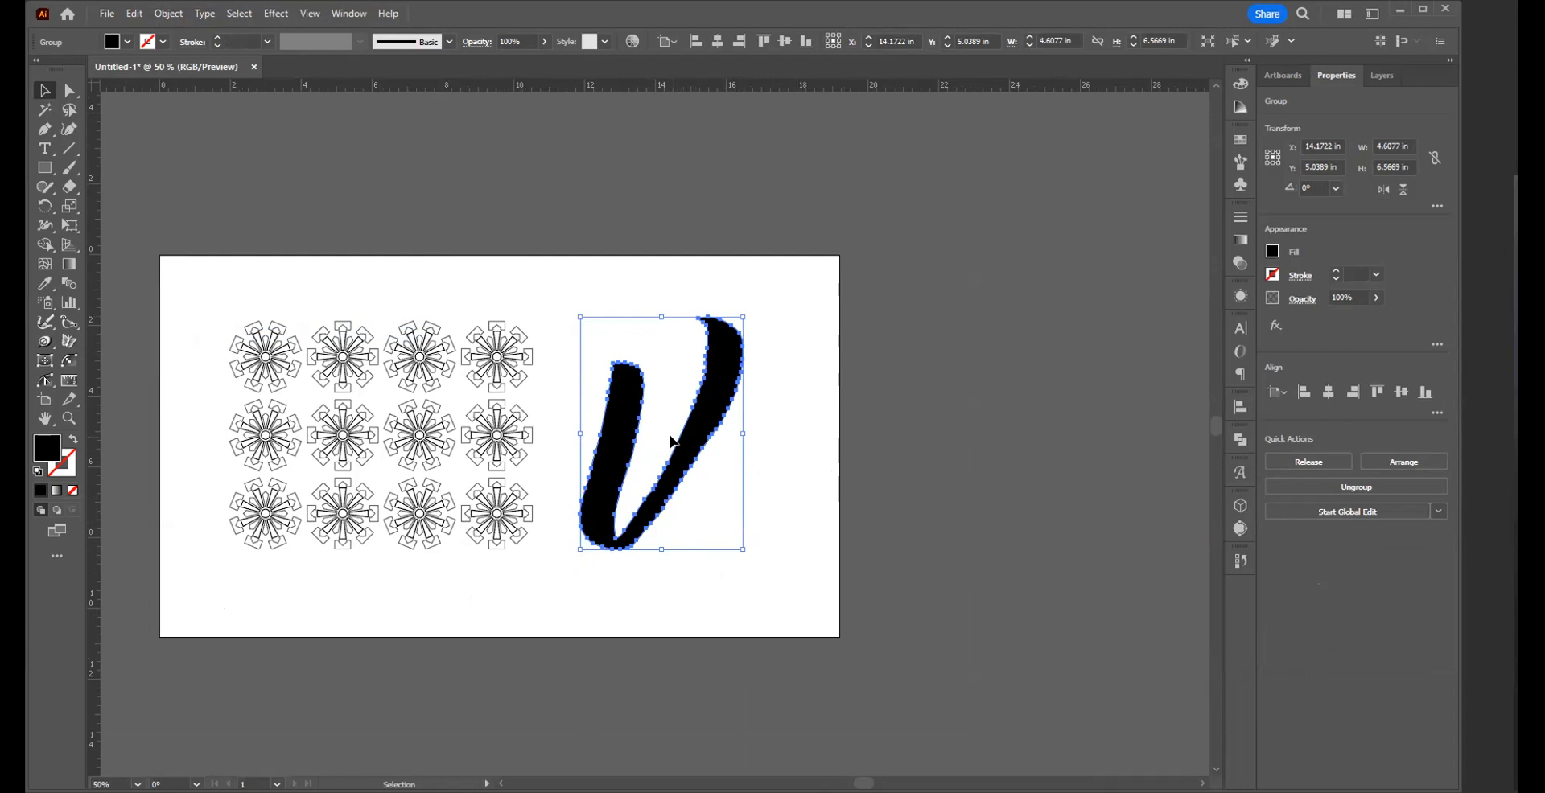
- Start simplifying the outlined V's path with the full Simplify options and set the Simplify Curve value to 50%
click(171, 14)
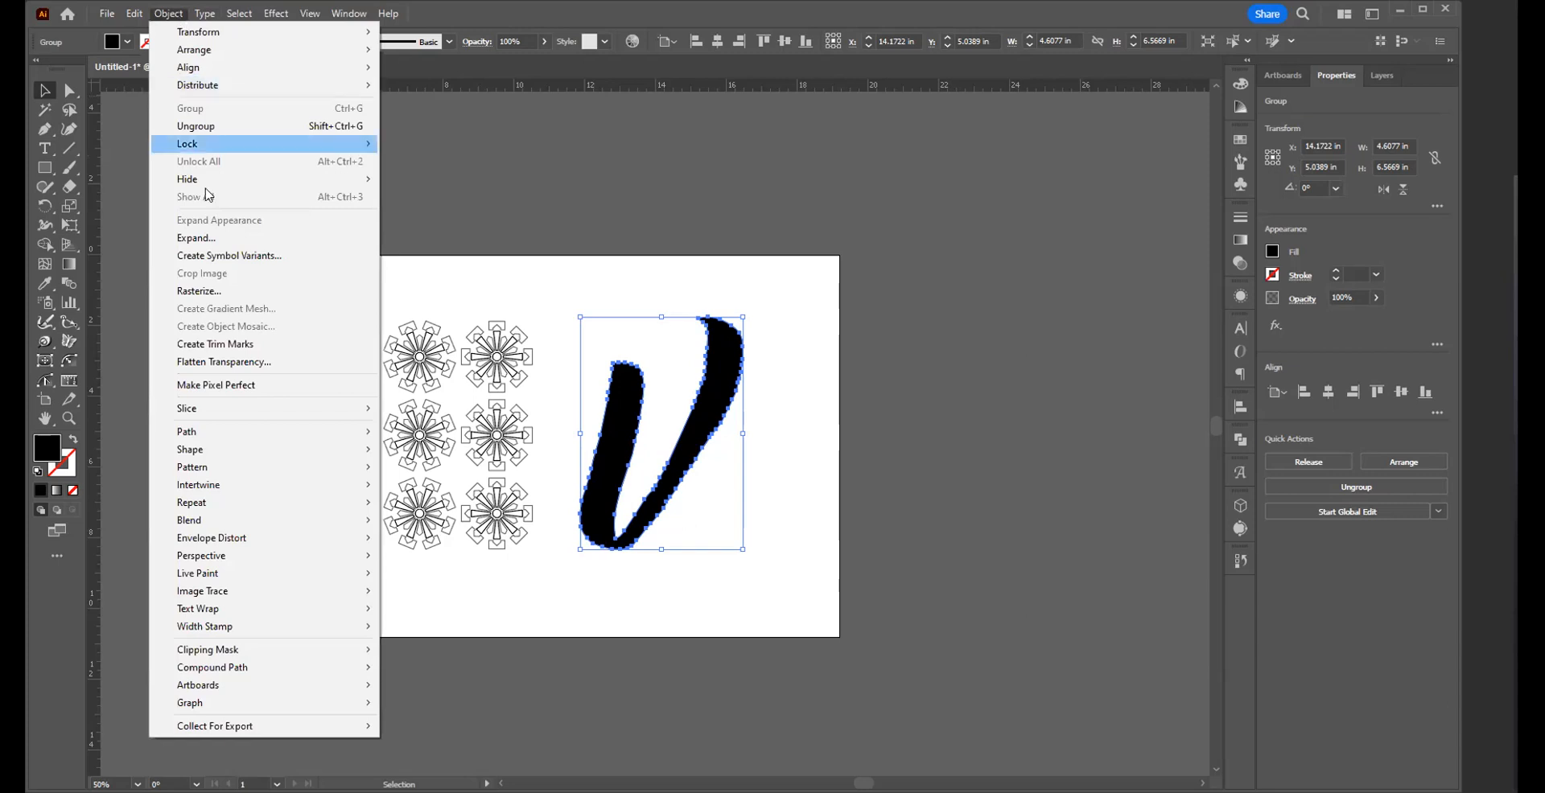
mouse_move(270, 433)
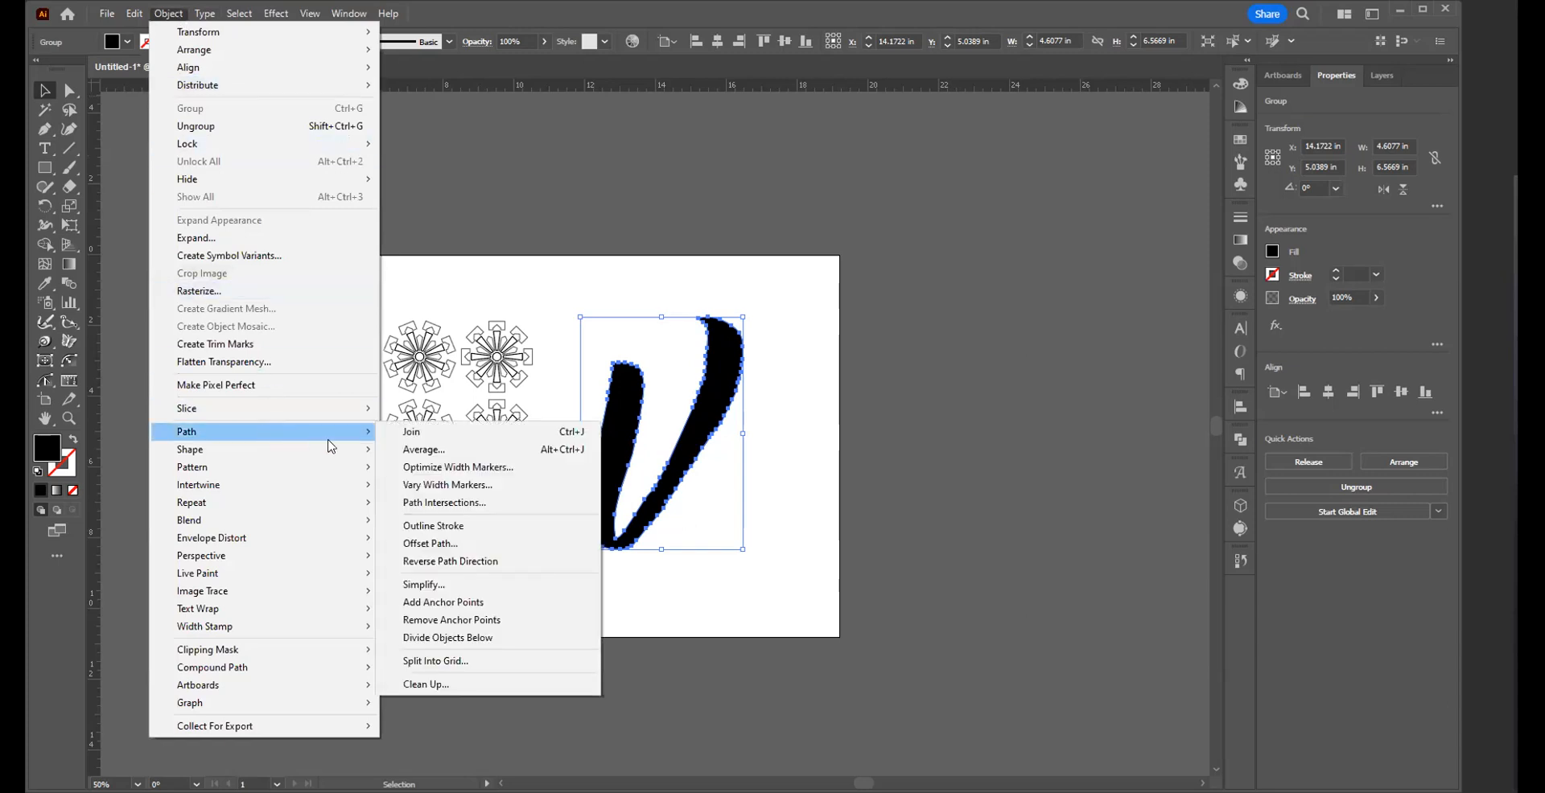
click(457, 586)
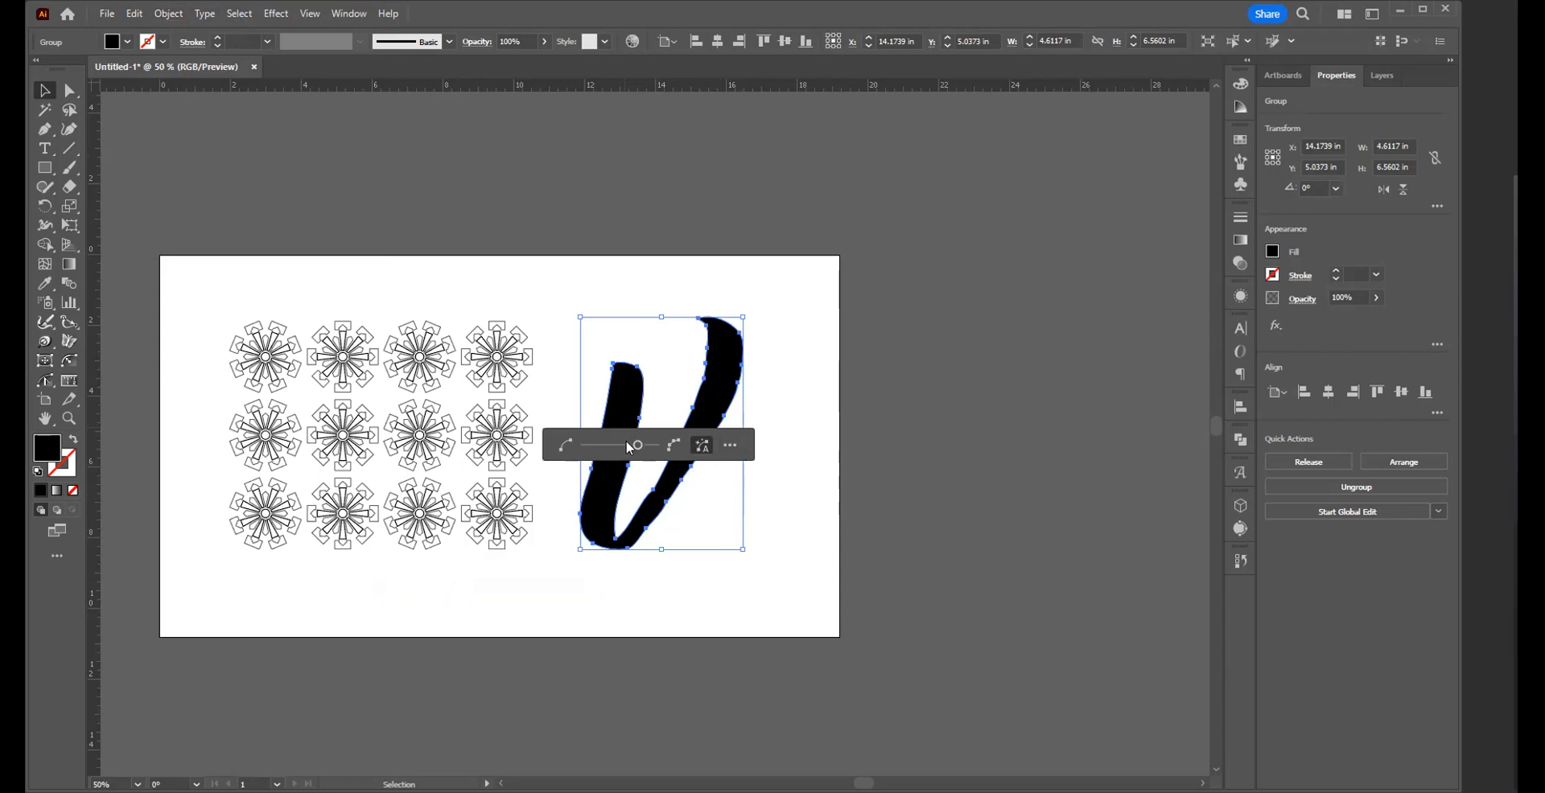
click(729, 445)
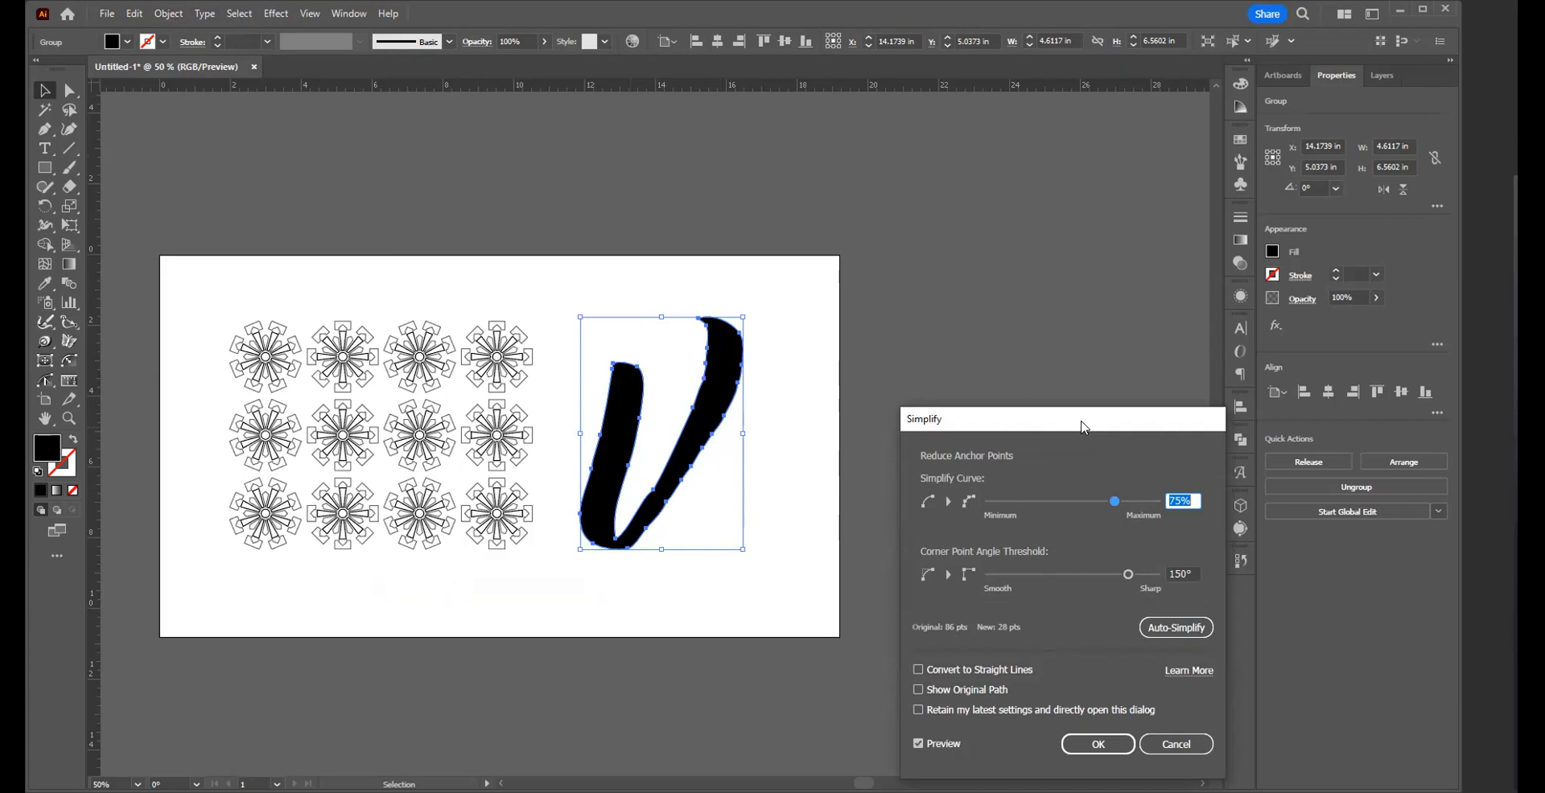
drag(1083, 426, 1082, 388)
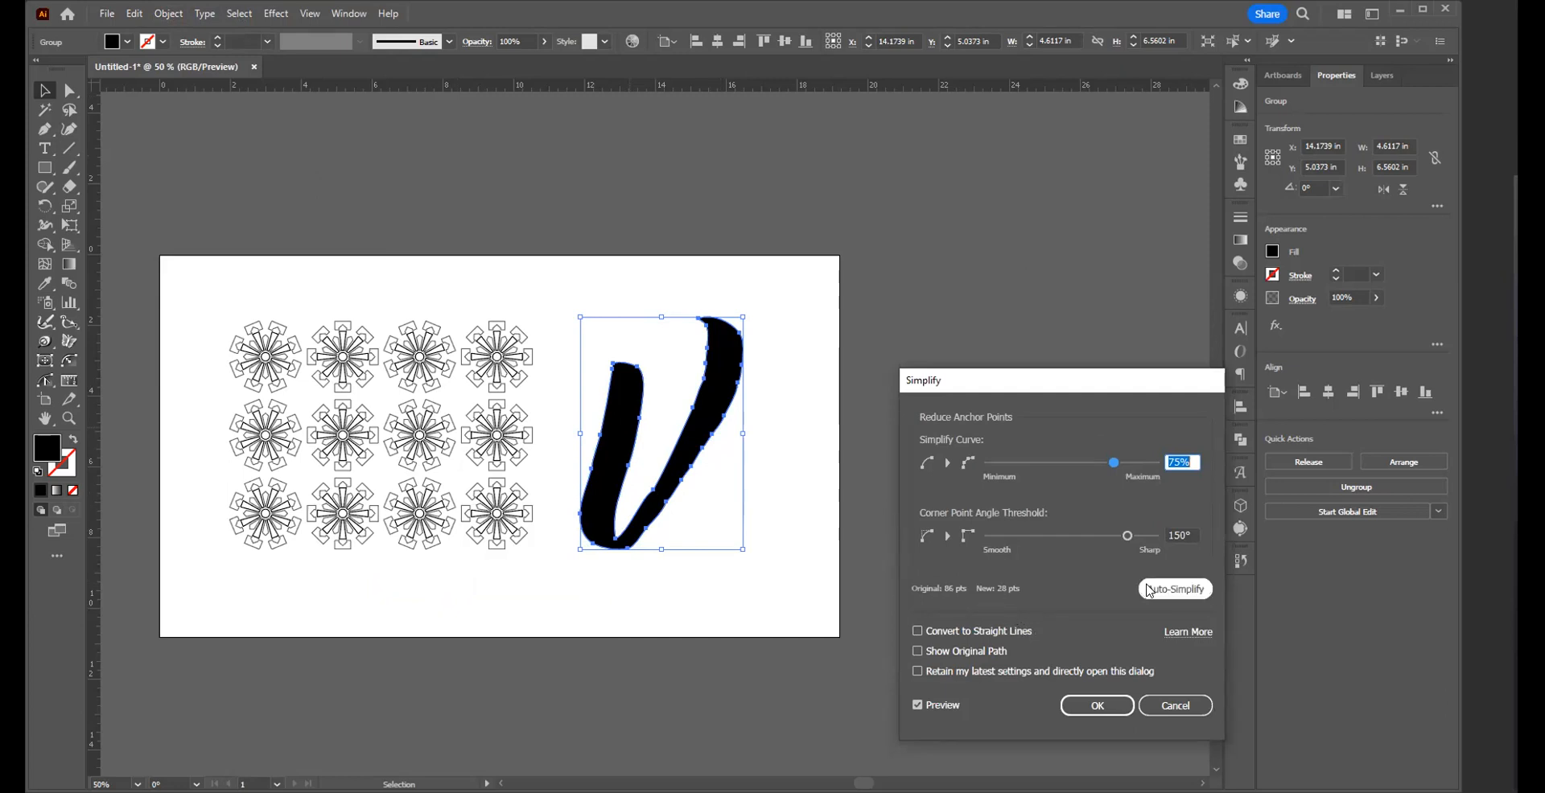
click(1197, 597)
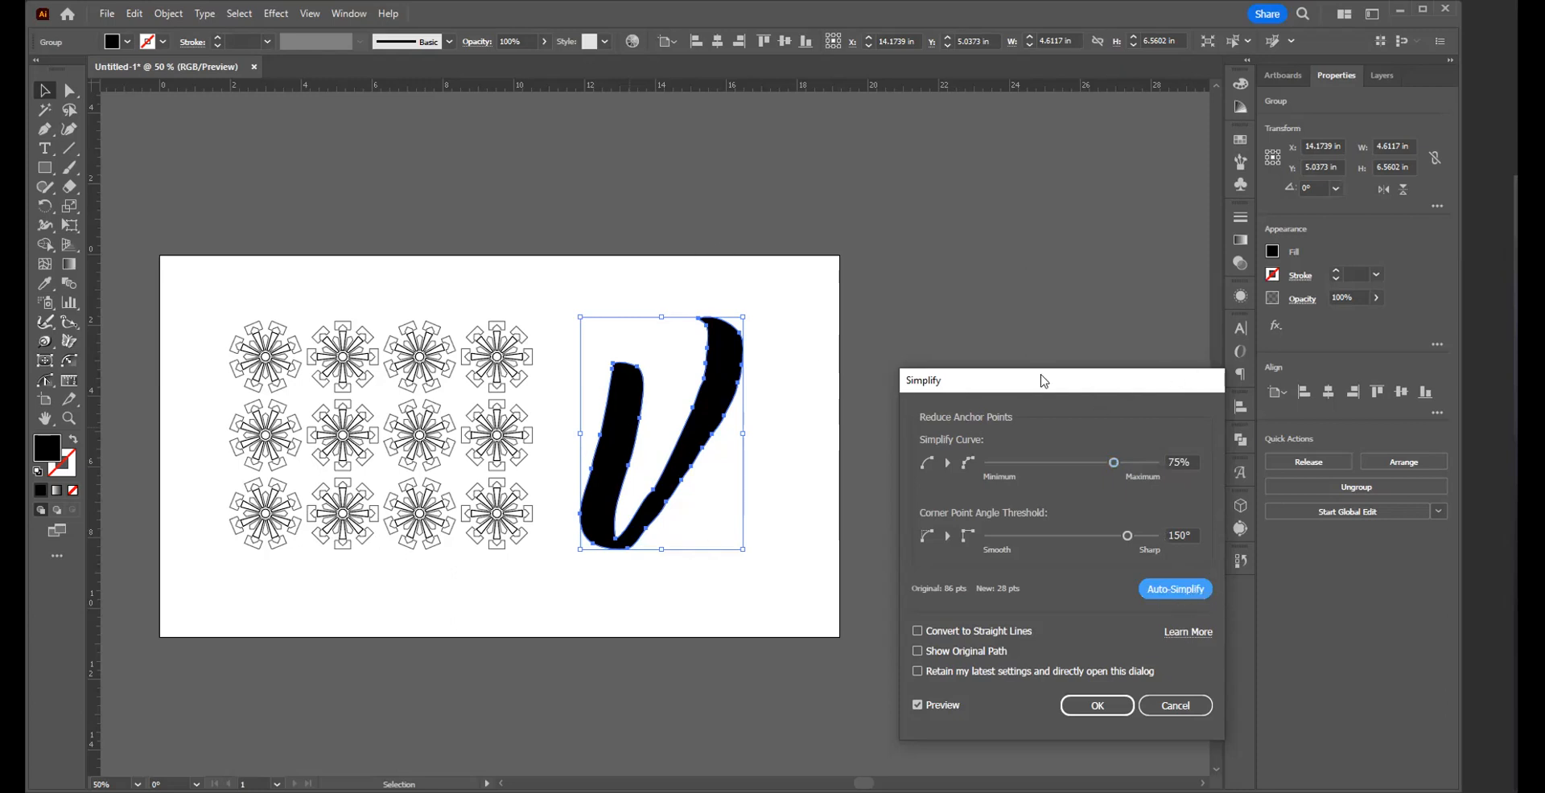
click(355, 14)
drag(1111, 461, 1099, 462)
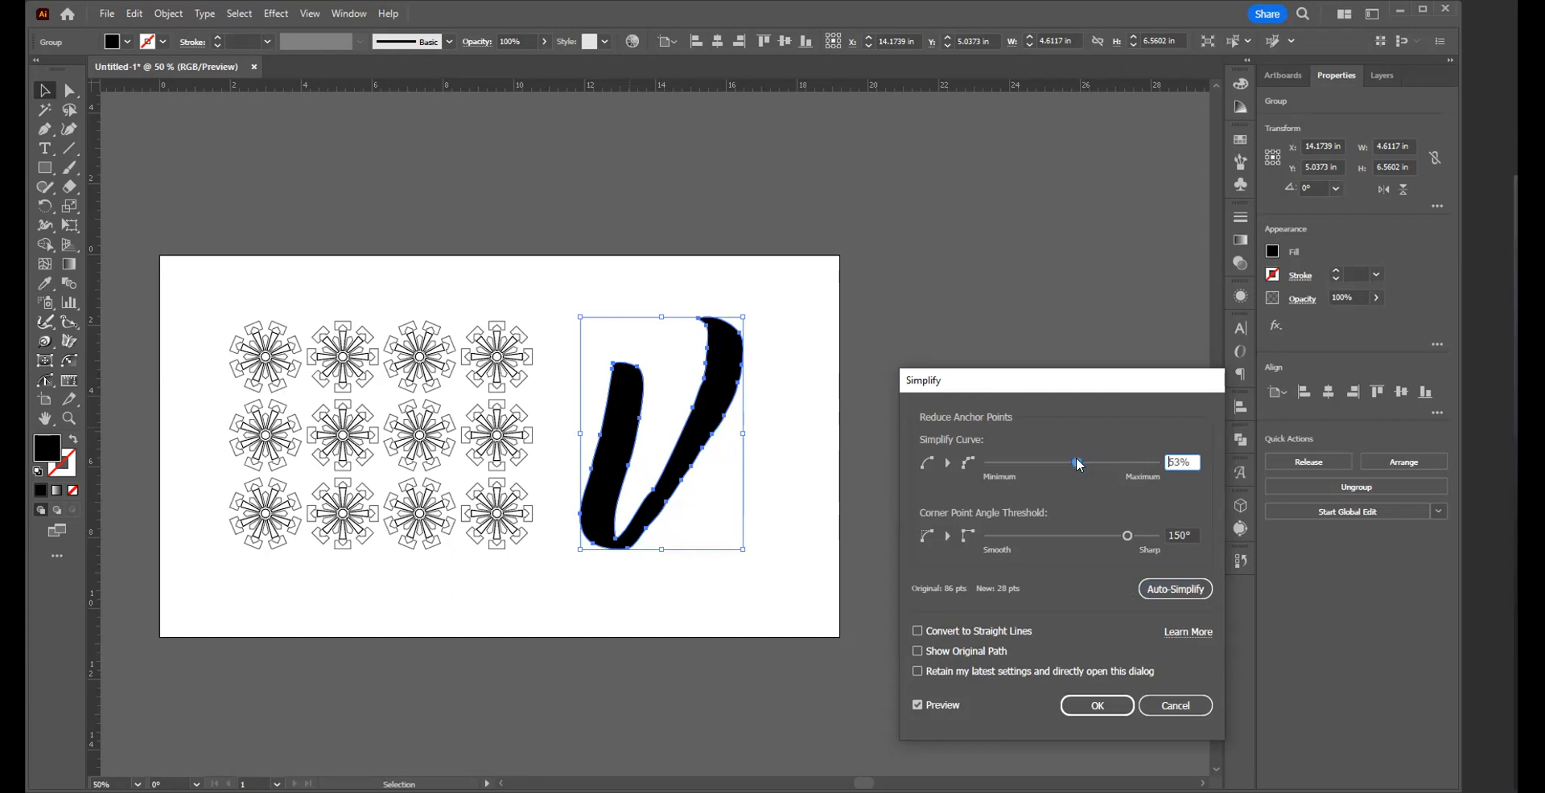
drag(1076, 464, 1073, 465)
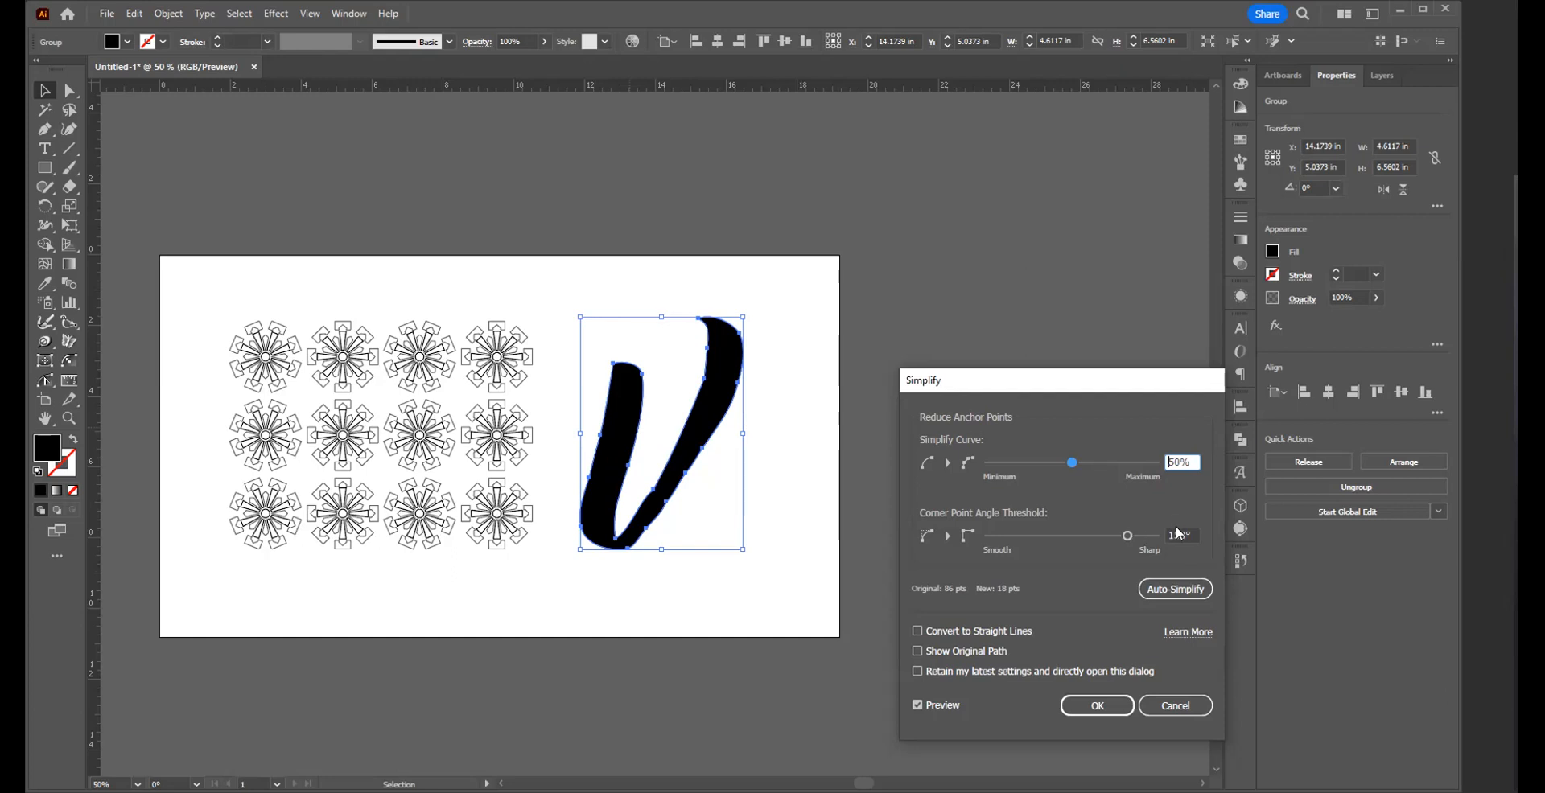
- Set the Corner Point Angle Threshold to 100° and apply the simplification to the letter V
drag(1128, 536, 1084, 547)
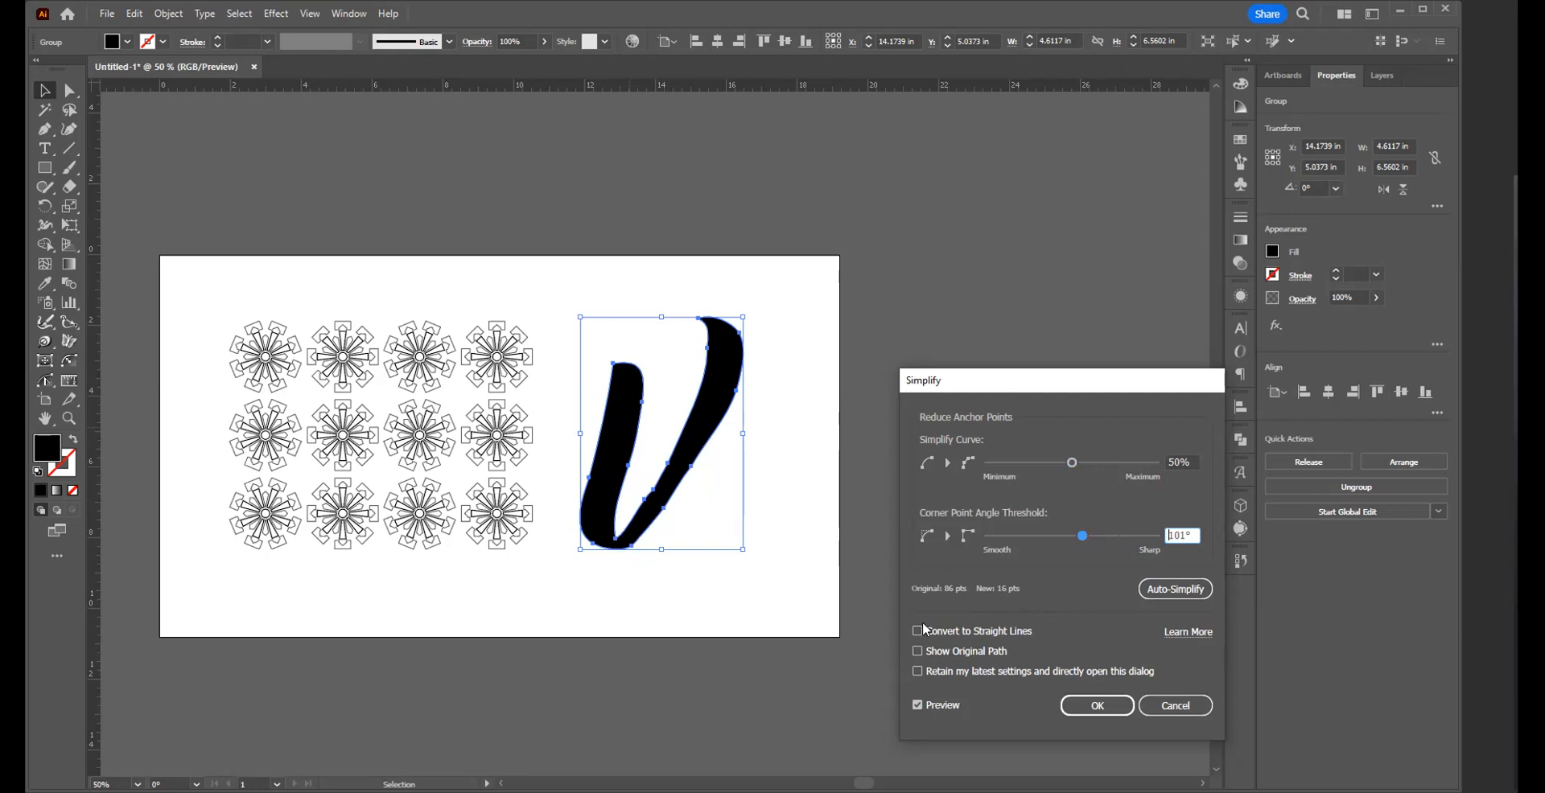
drag(1084, 546, 1063, 547)
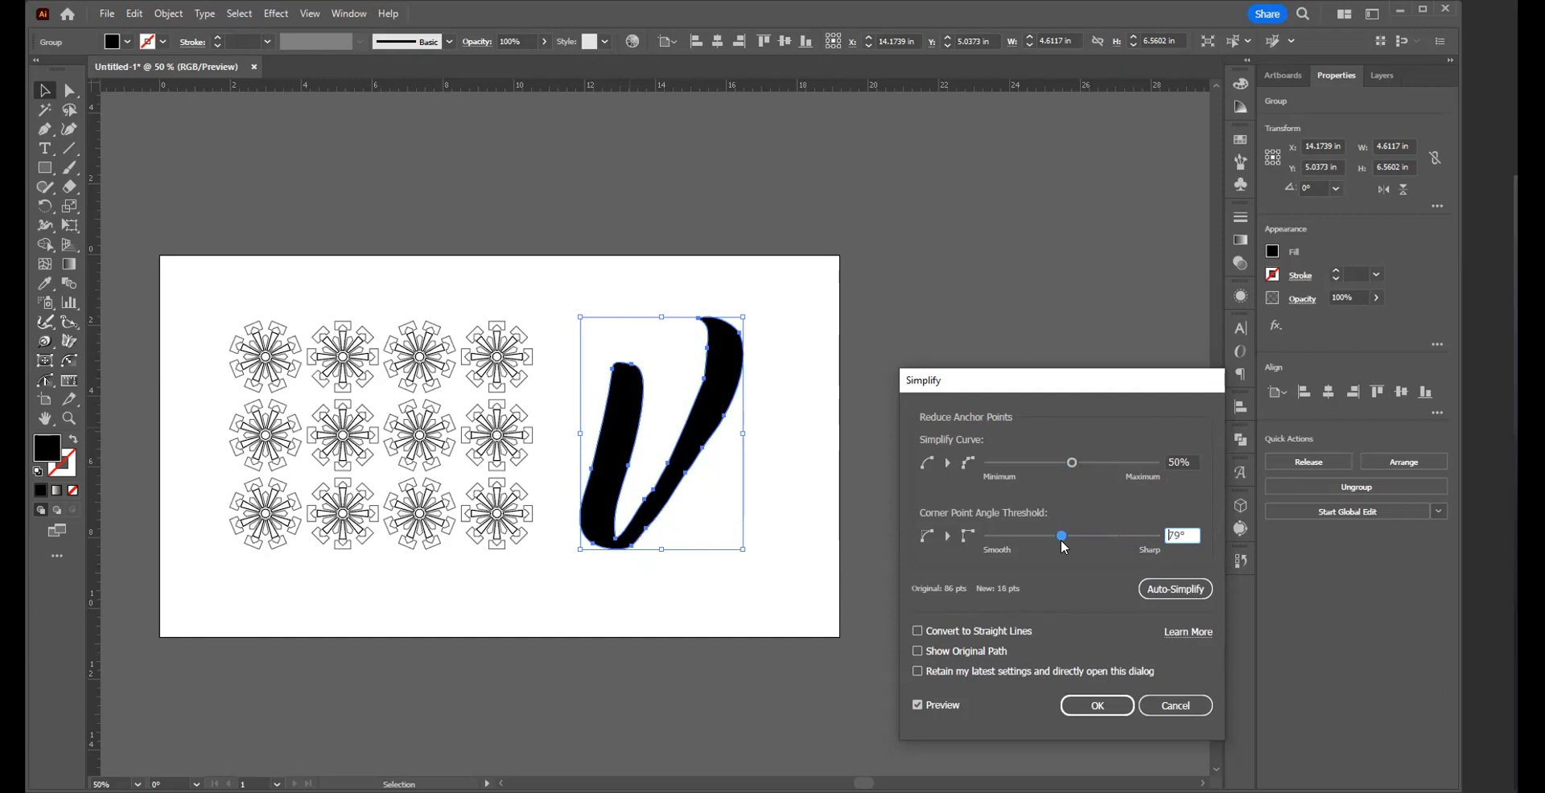
drag(1064, 547, 1080, 541)
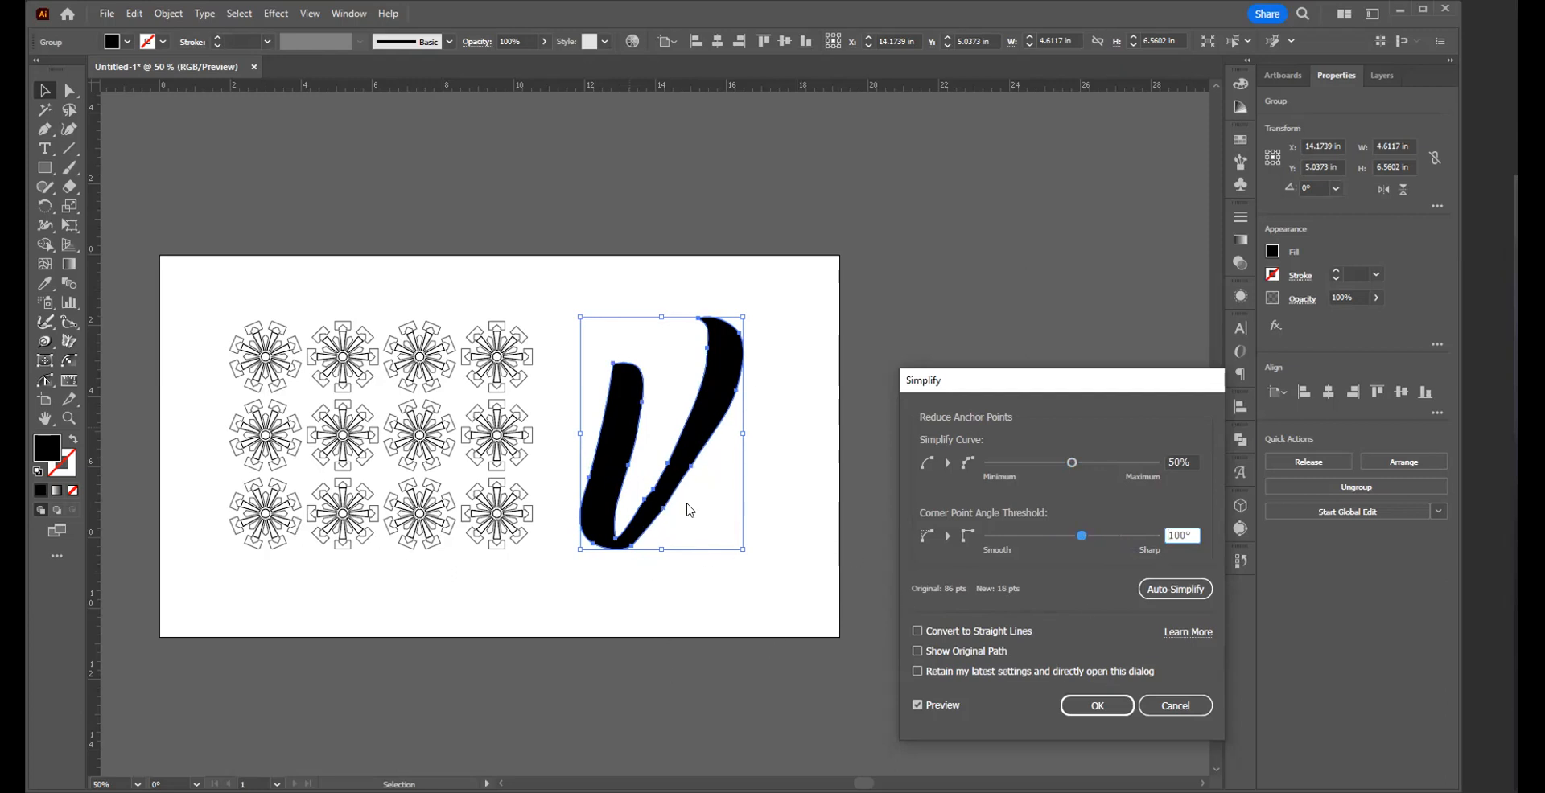
click(1128, 713)
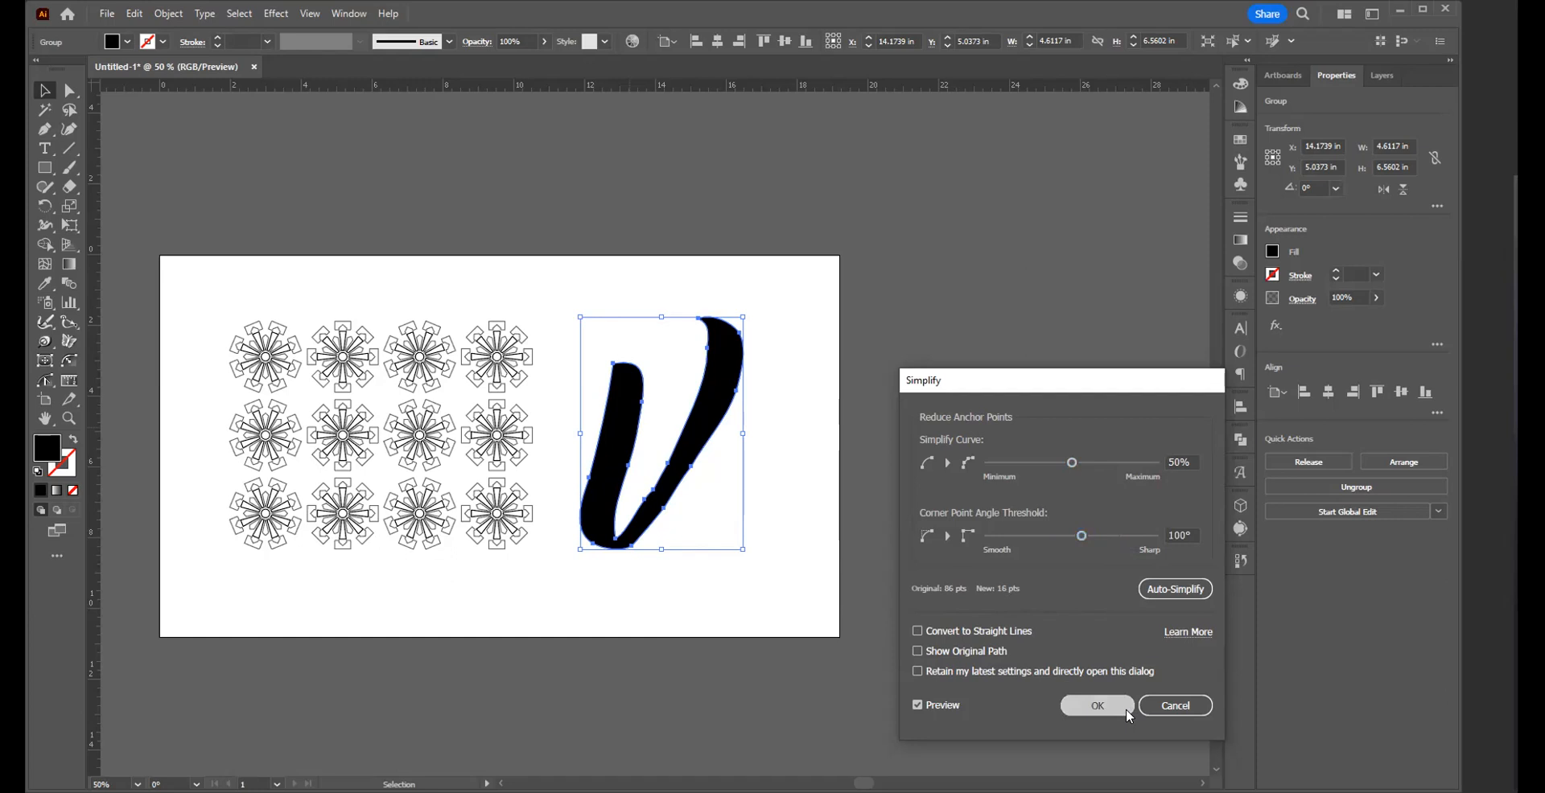
- Place a spare copy of the simplified V off the artboard, beyond its upper-left corner, and deselect it
drag(740, 613, 909, 694)
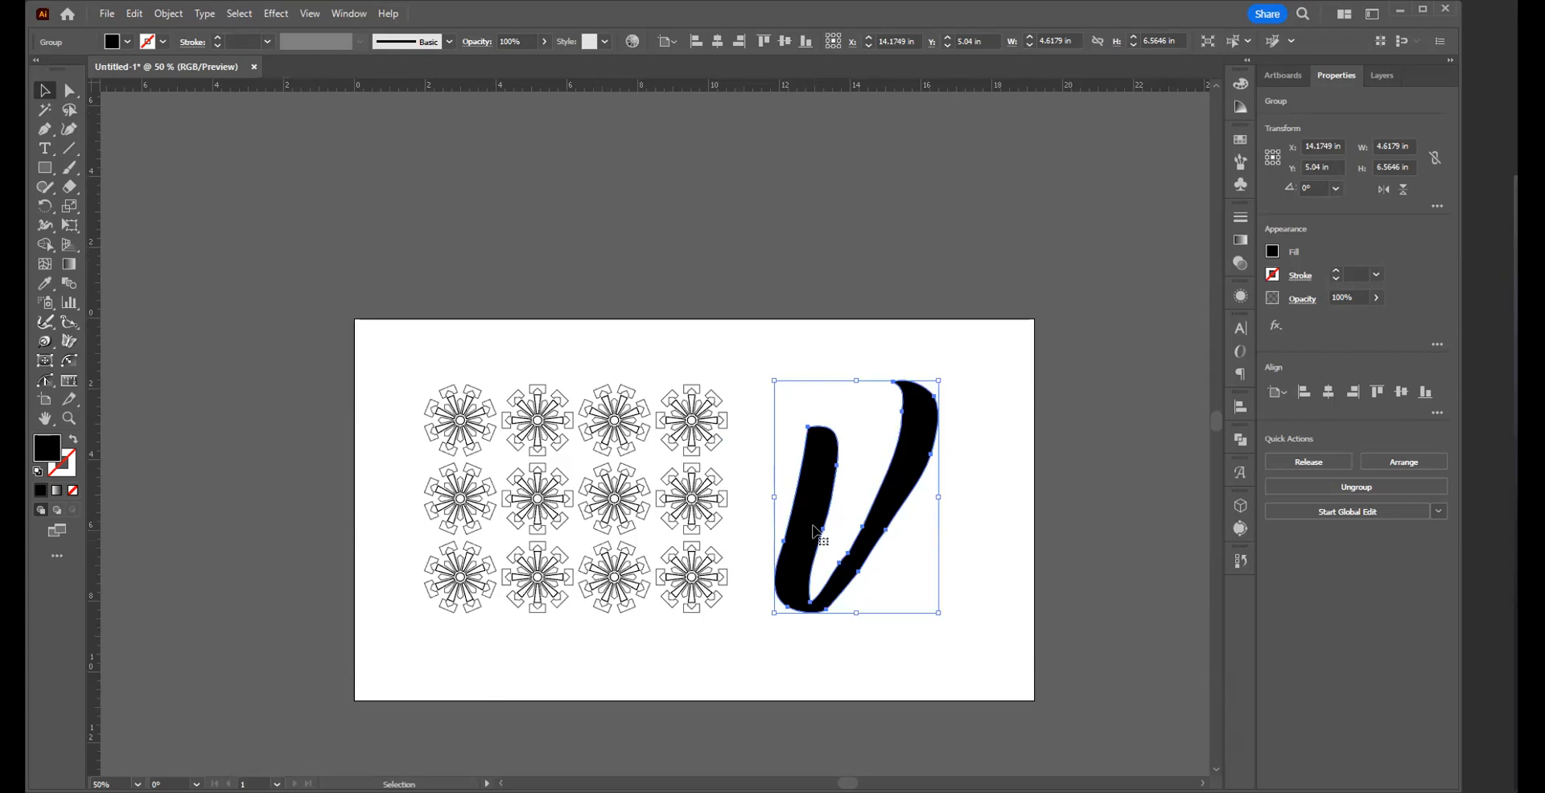
drag(822, 517, 451, 301)
drag(211, 269, 211, 269)
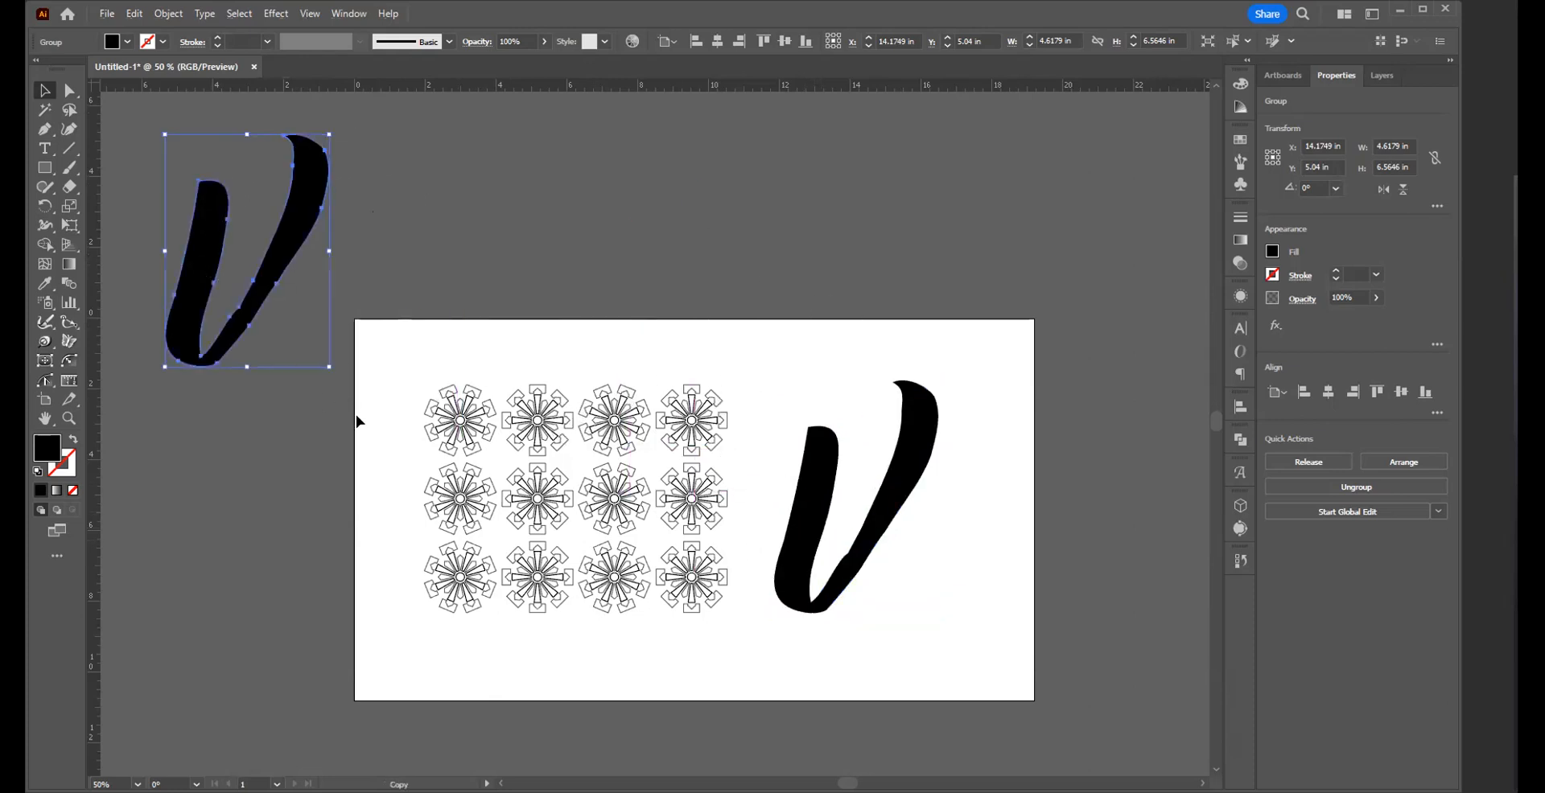
click(802, 279)
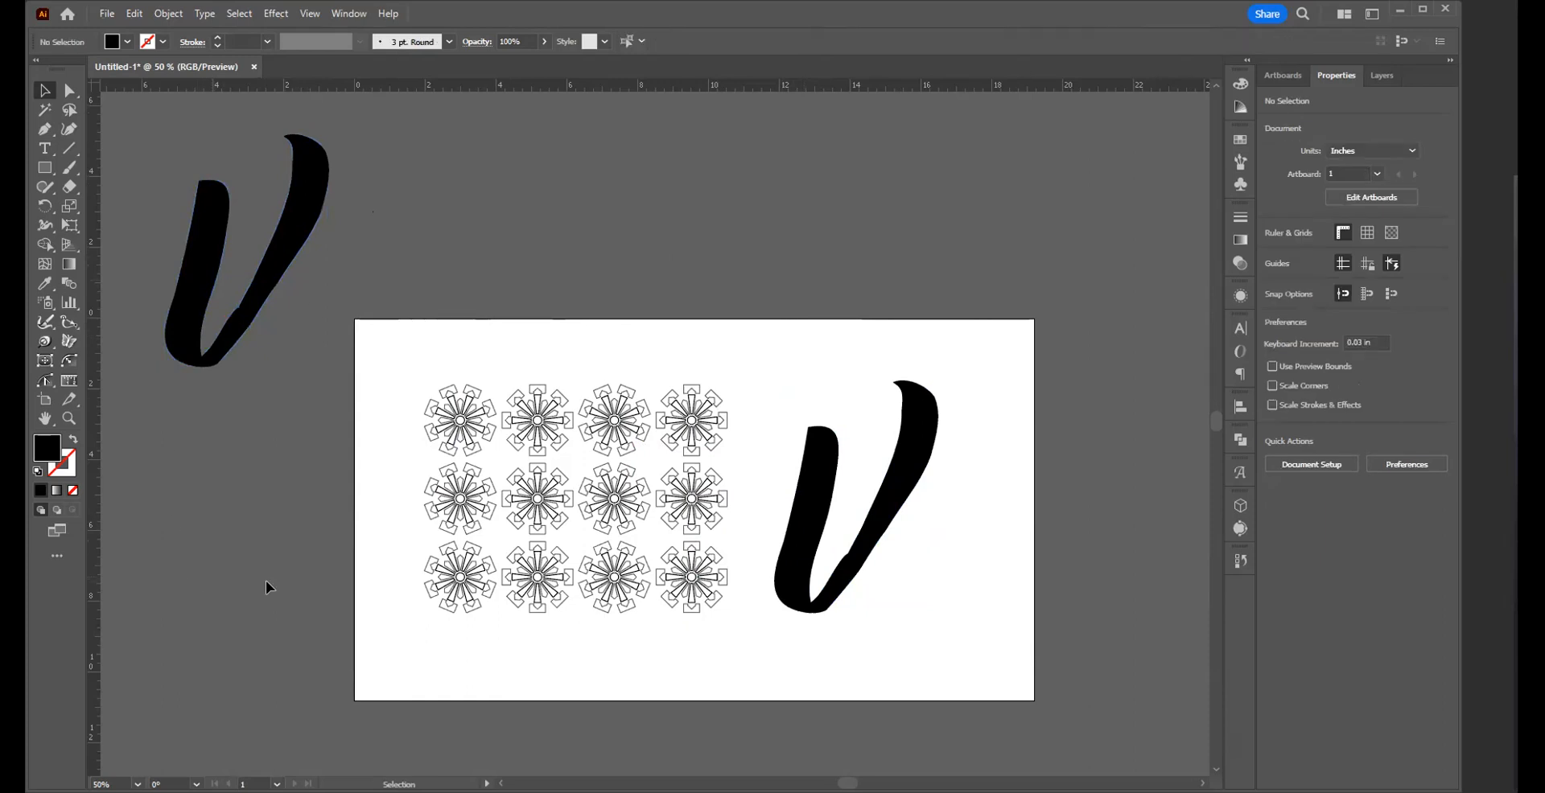
- Select only the twelve ornaments, scale them proportionally to about 5.78 by 4.36 in, and rotate the grid 90° clockwise
drag(536, 435, 773, 639)
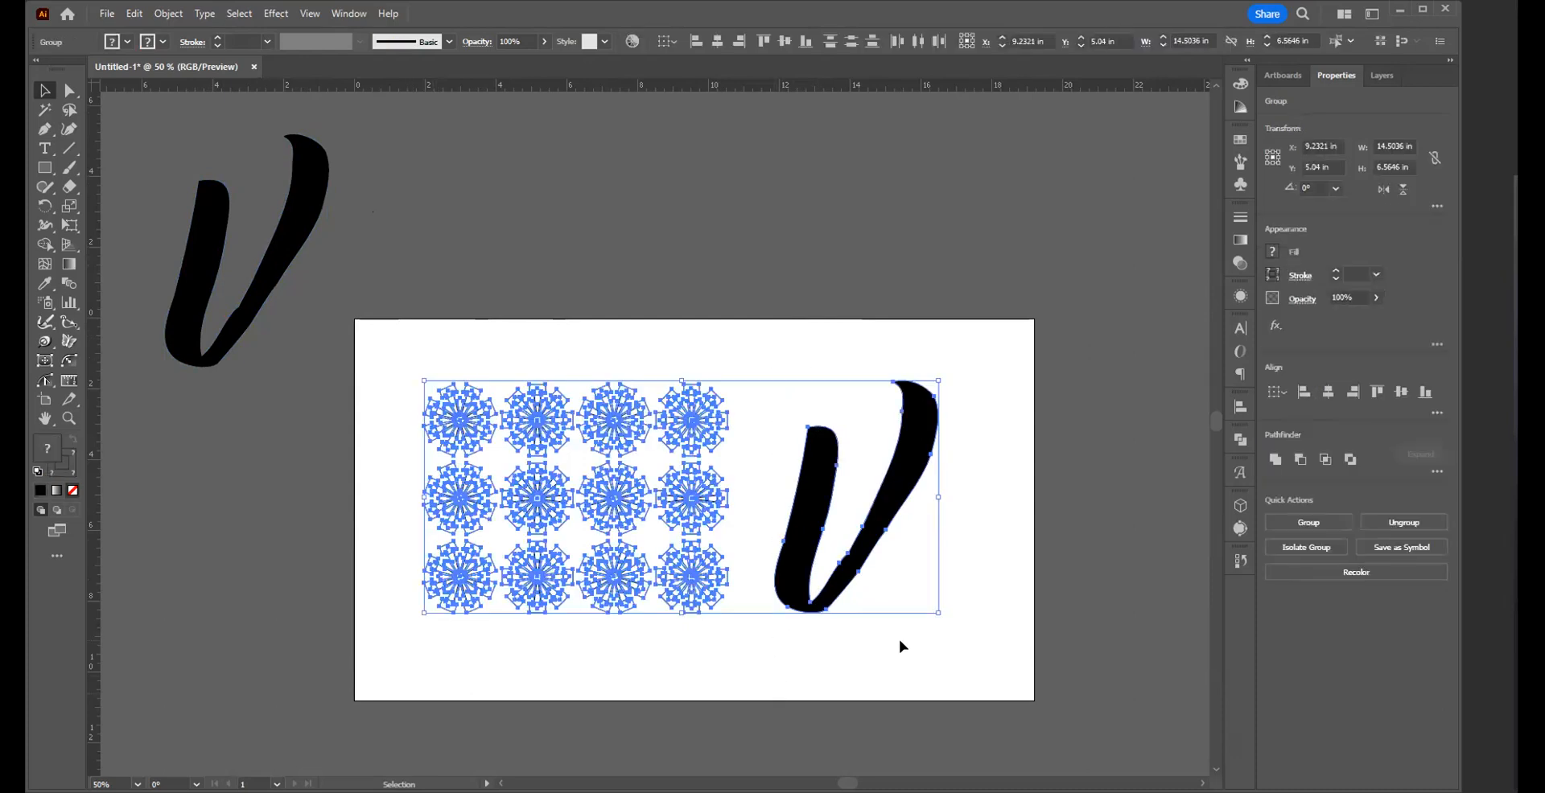
shift+click(893, 440)
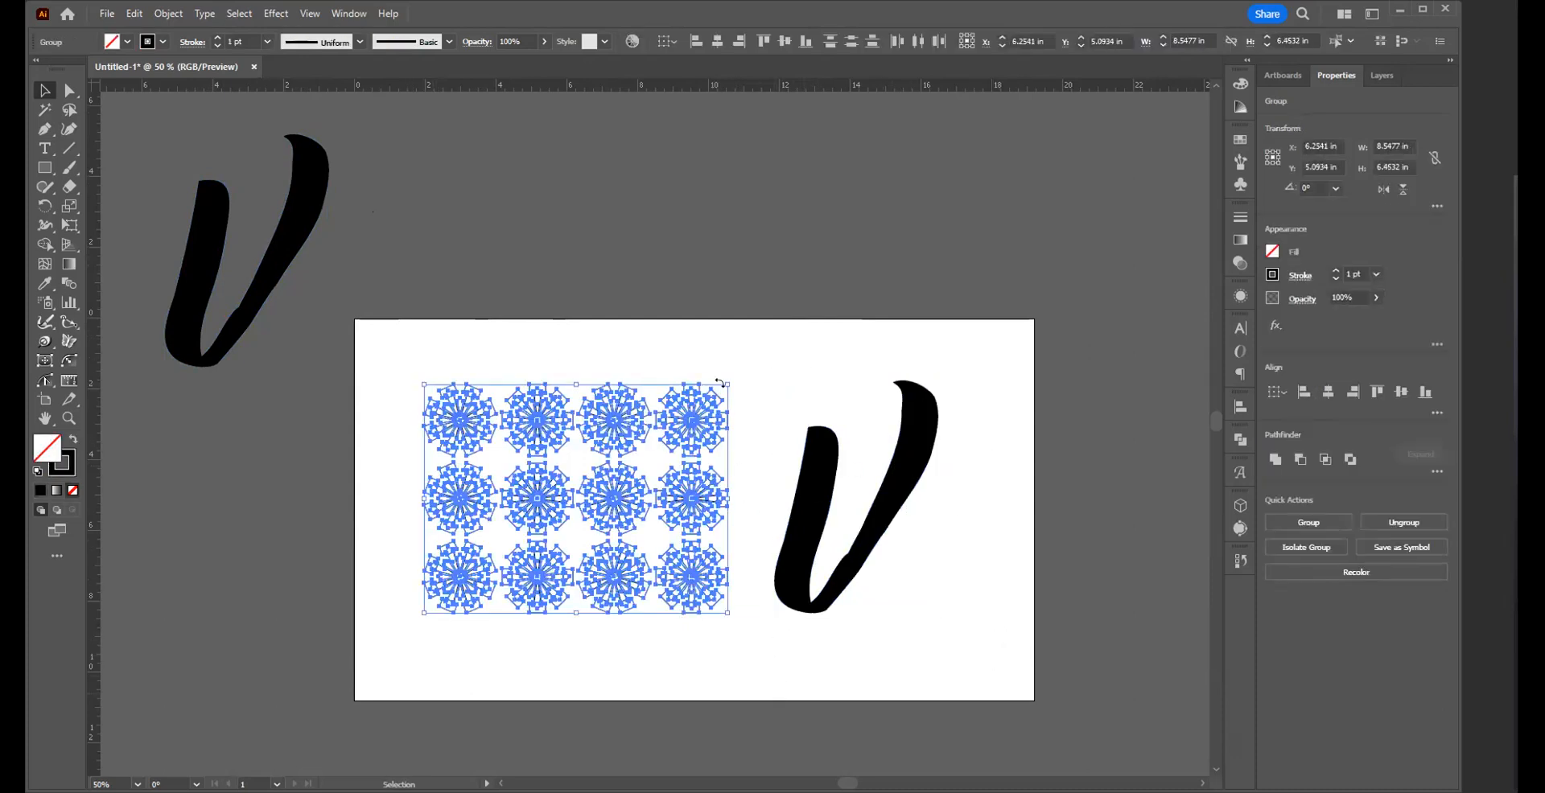
drag(726, 383, 717, 422)
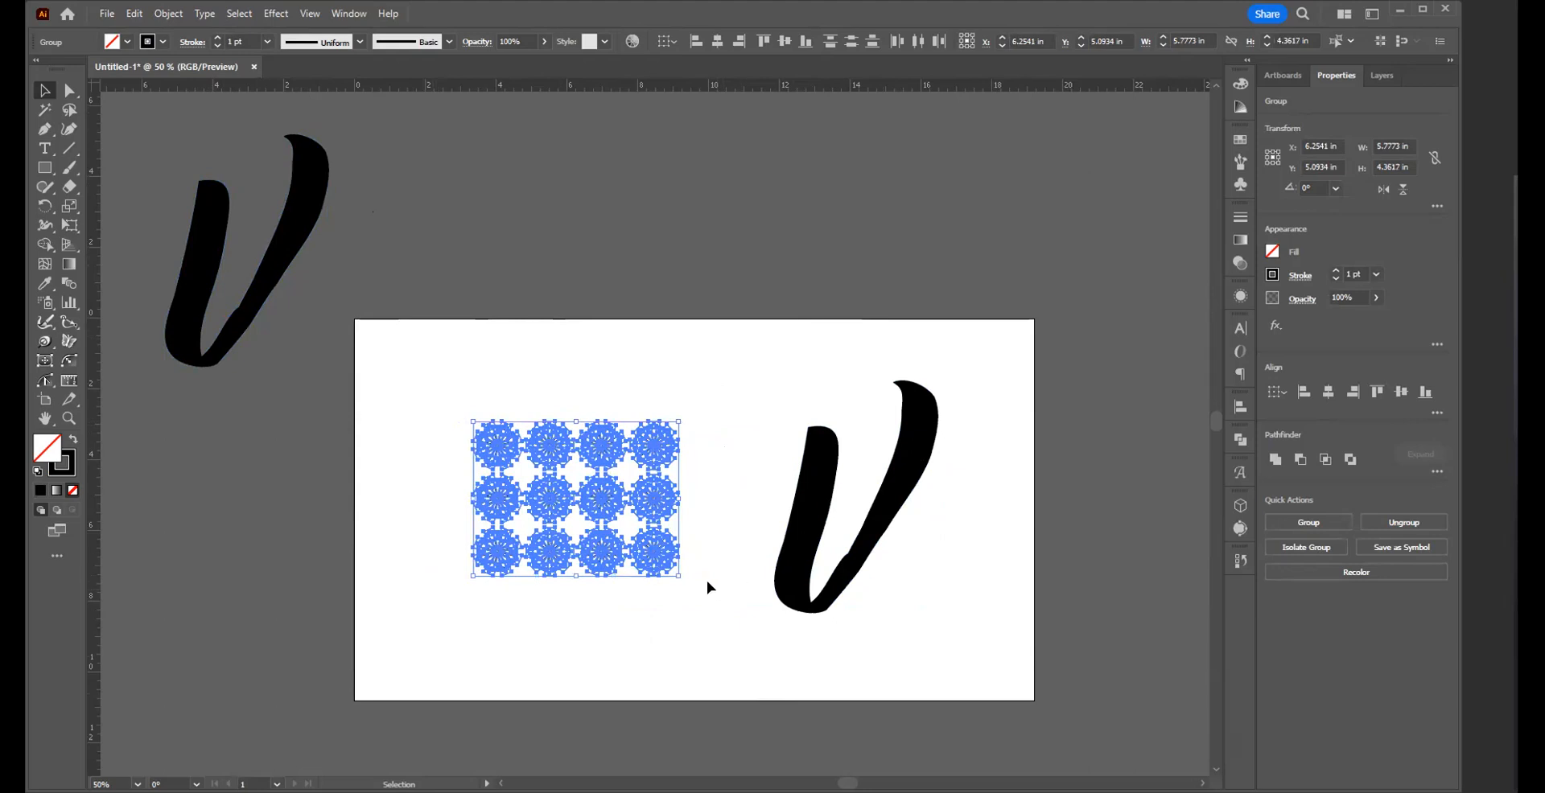
drag(683, 578, 486, 618)
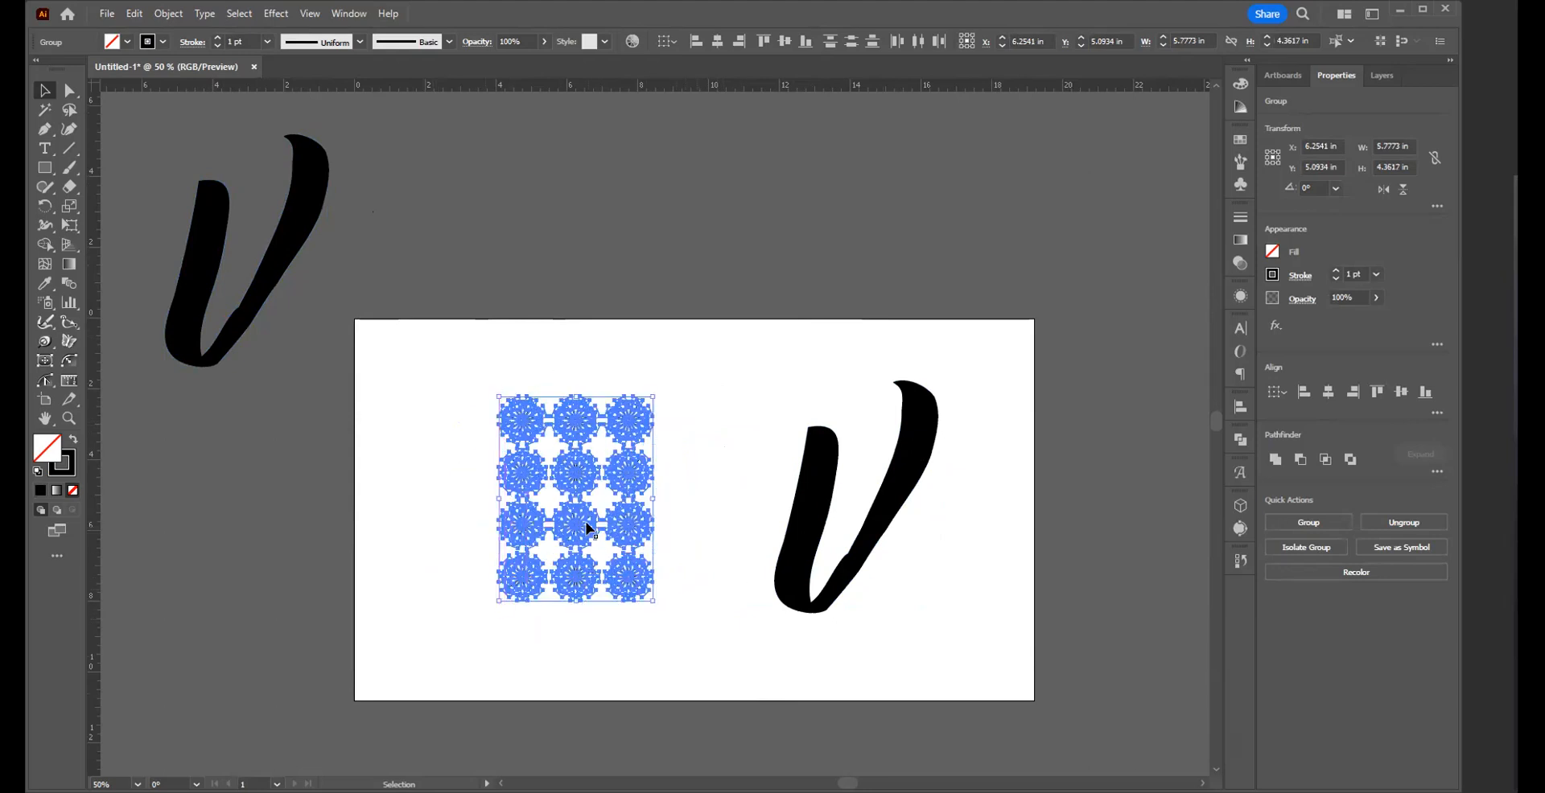
- Move the ornament grid over the artboard's letter V and enlarge it proportionally to about 5.61 by 7.43 in, covering the whole letter
drag(588, 528, 891, 500)
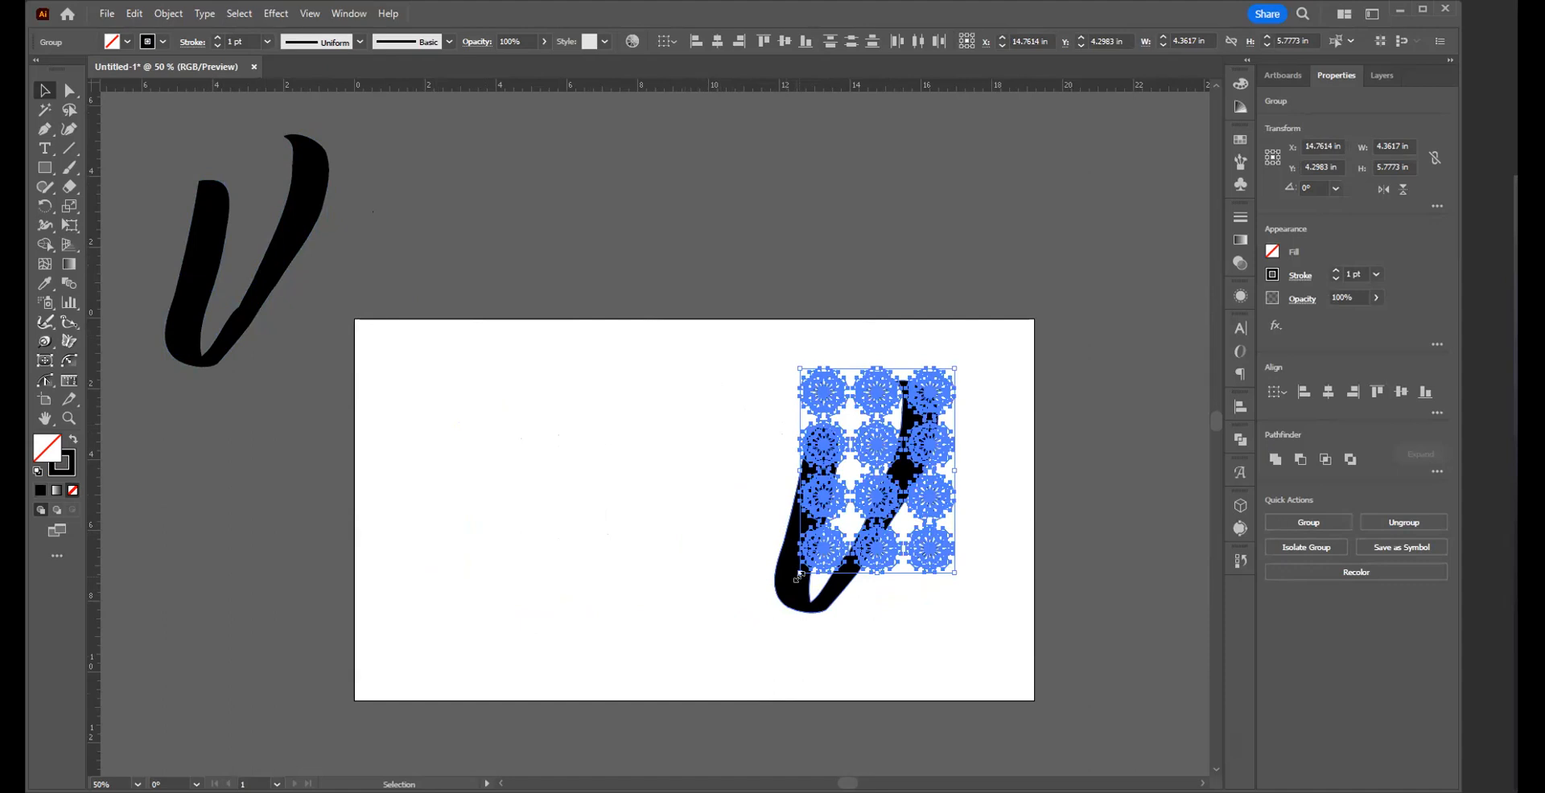
drag(799, 574, 753, 641)
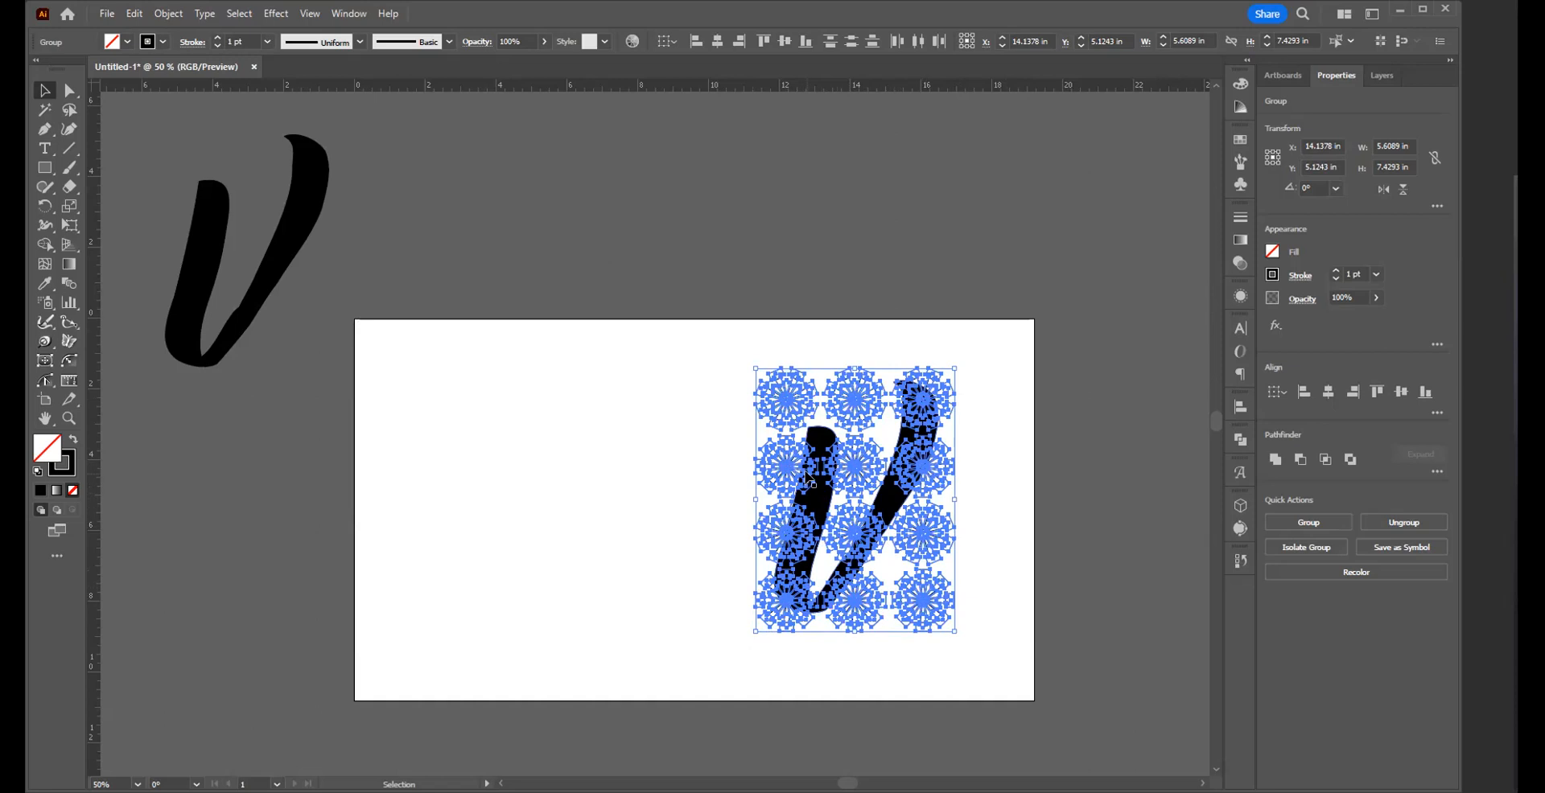
click(980, 432)
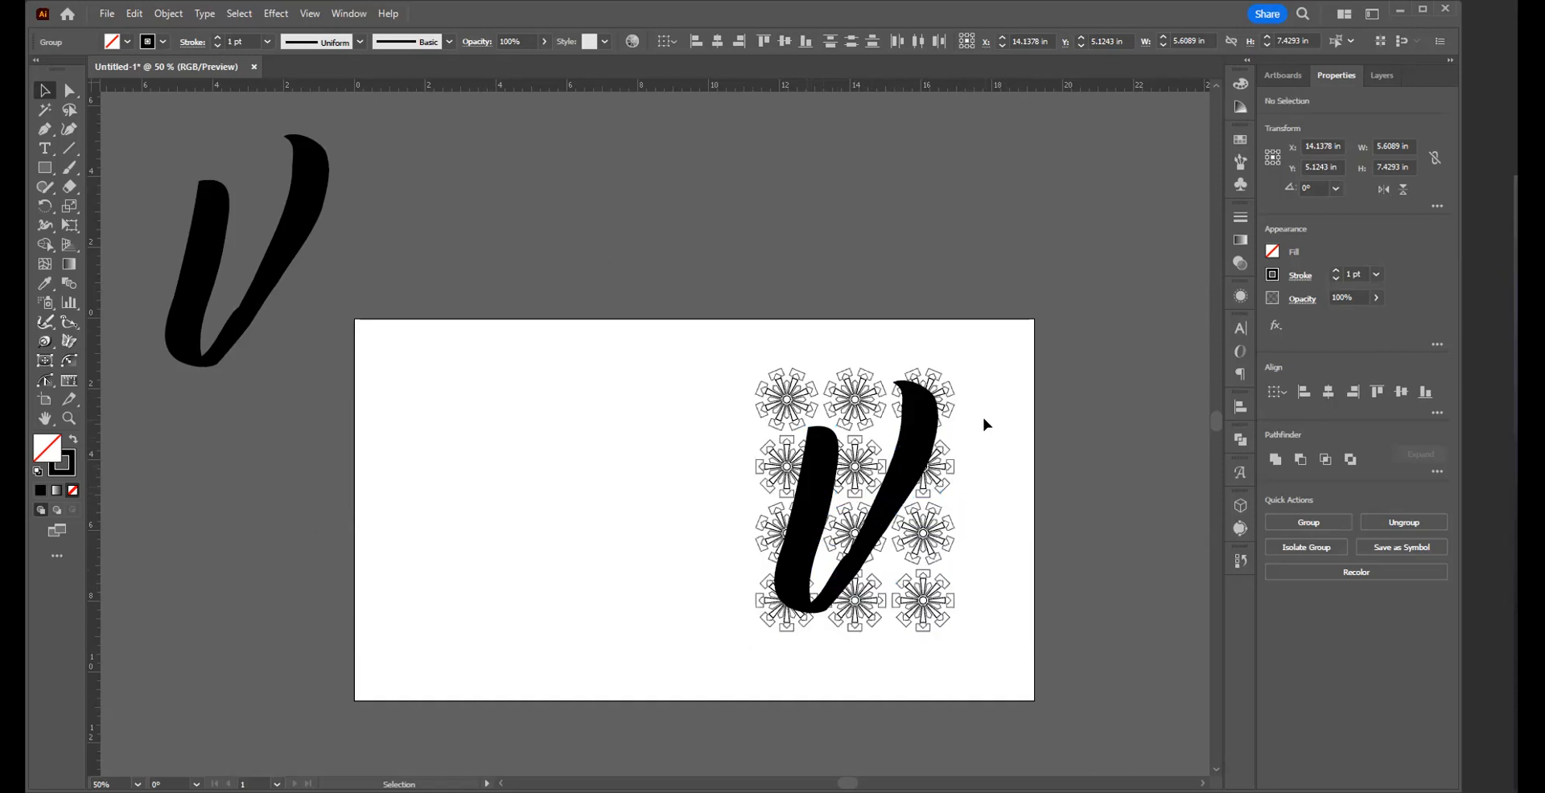
- Try to combine the ornament grid and the overlapping letter V into one compound path, and undo it
drag(720, 353, 973, 677)
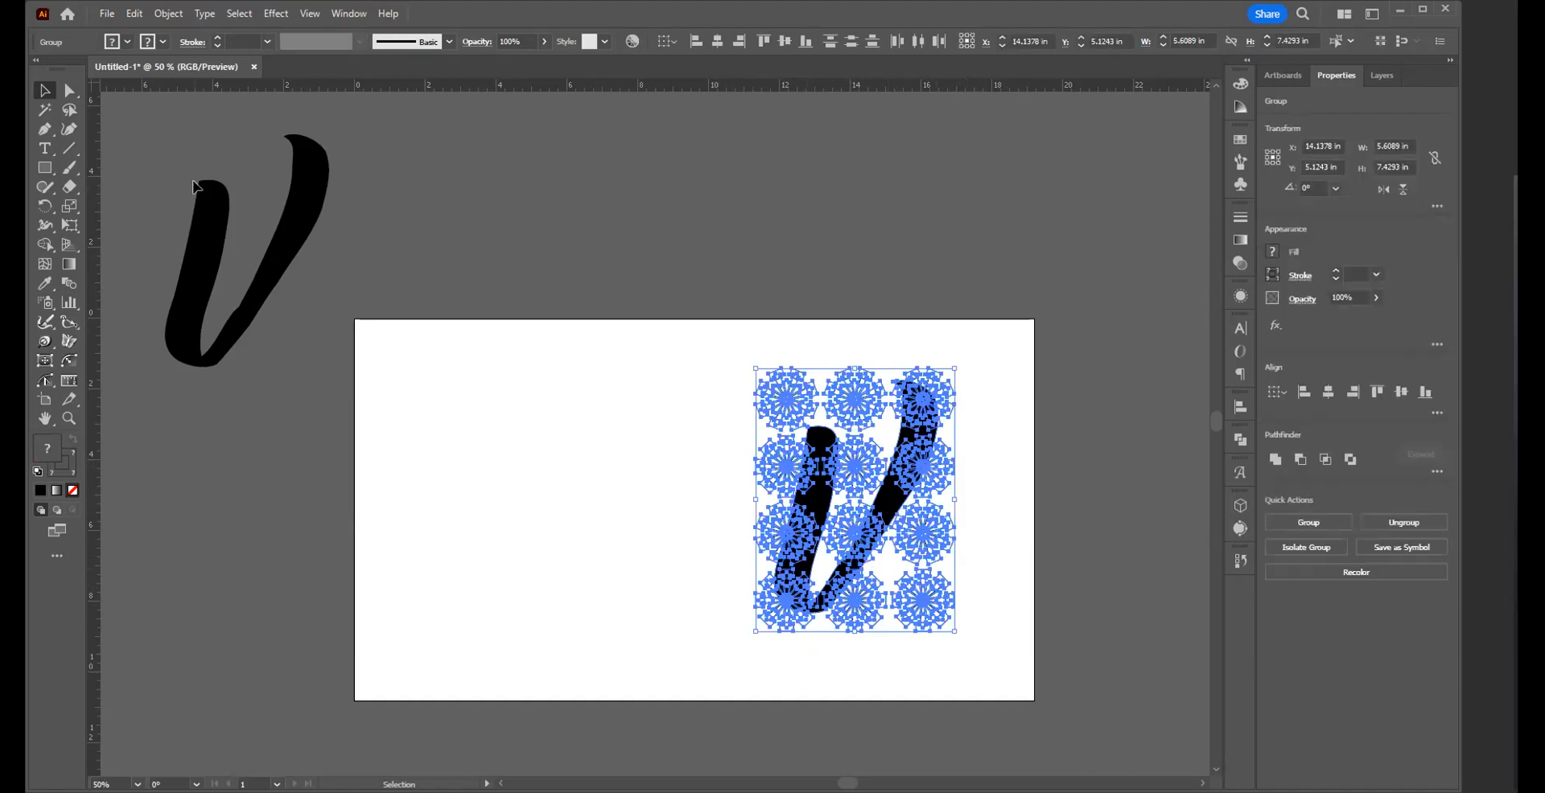
click(169, 13)
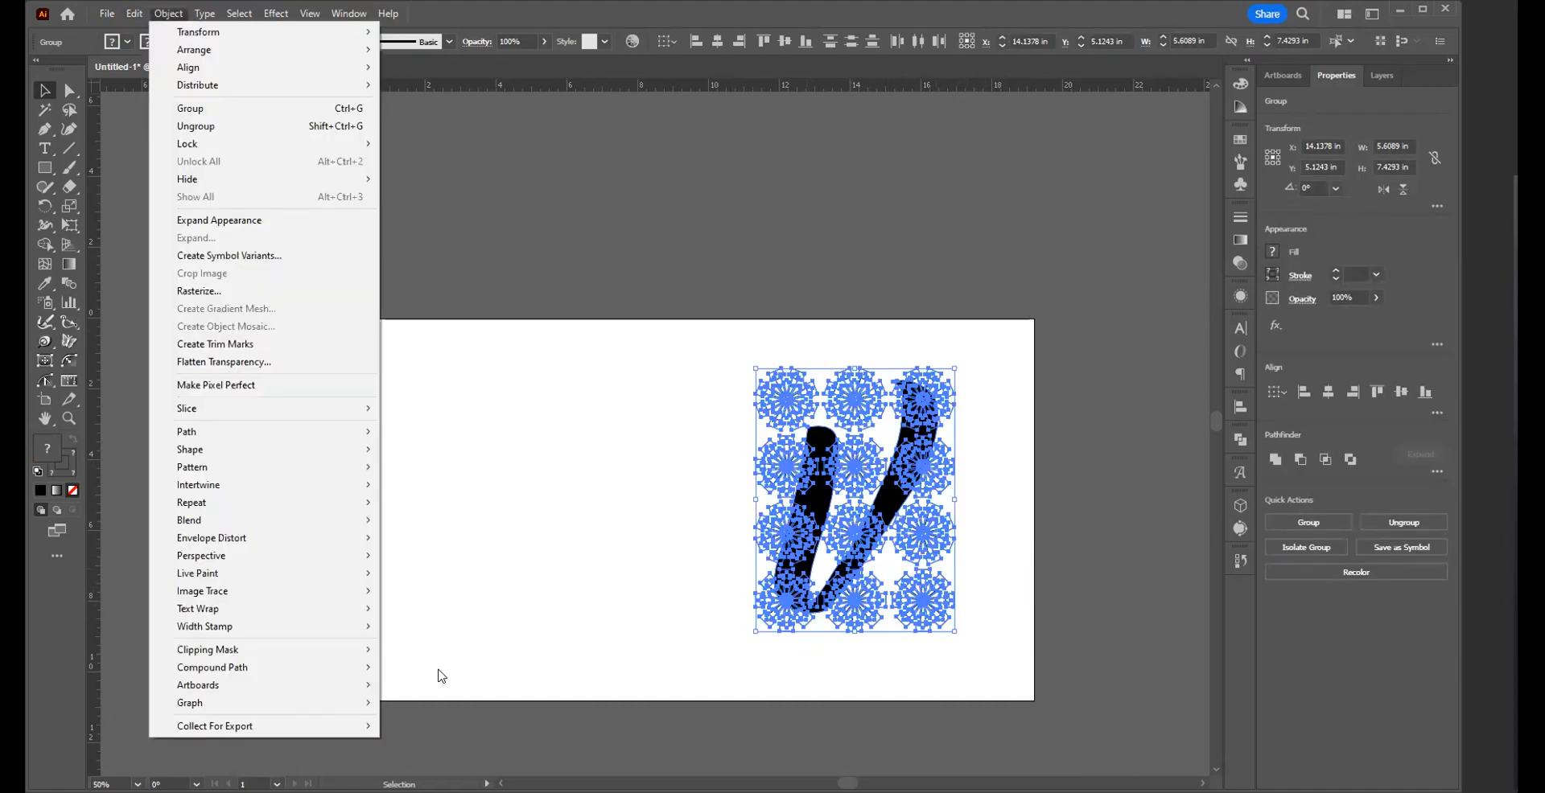
mouse_move(288, 669)
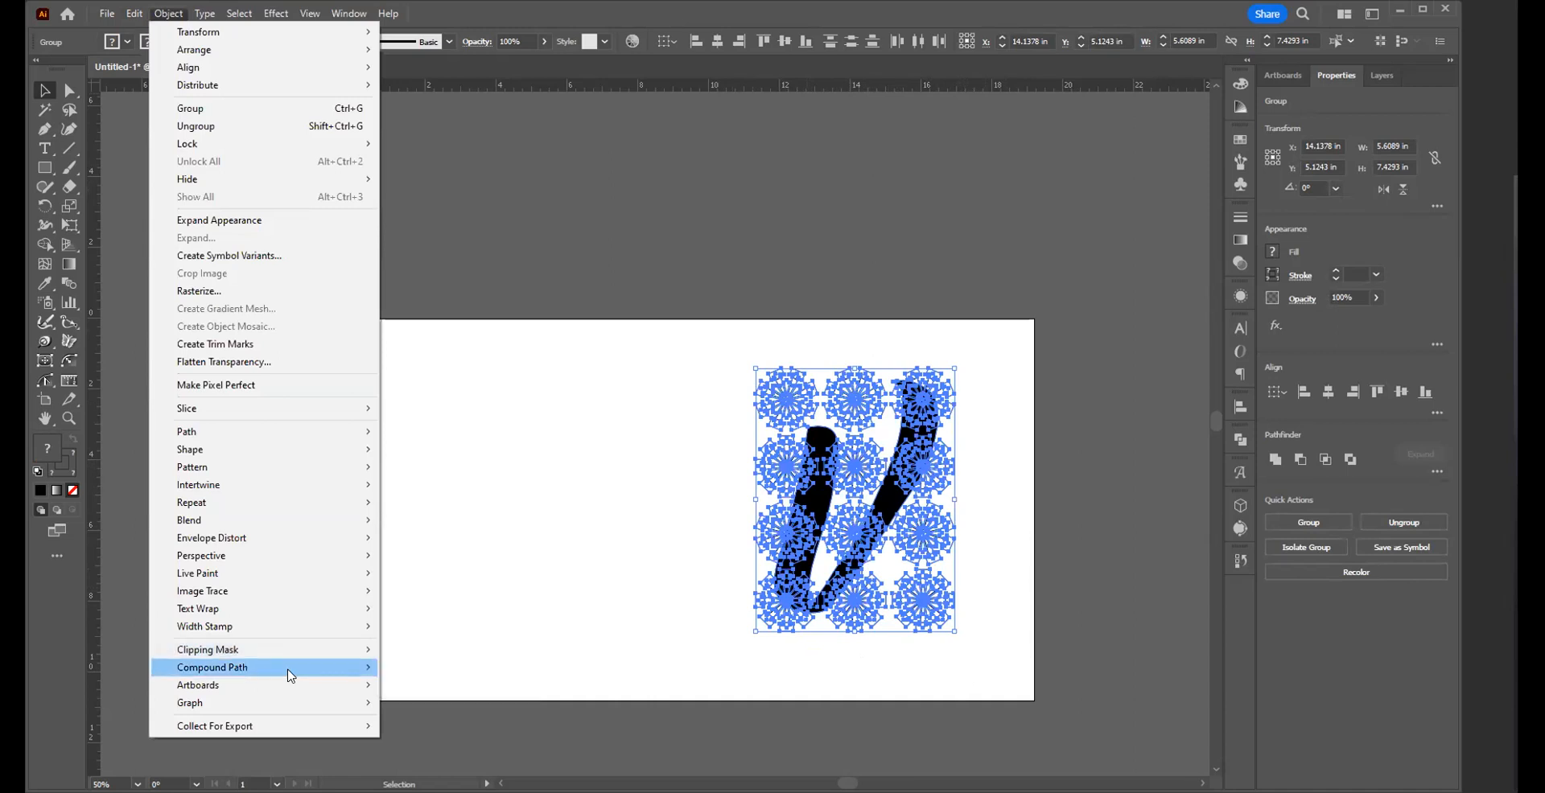
click(427, 679)
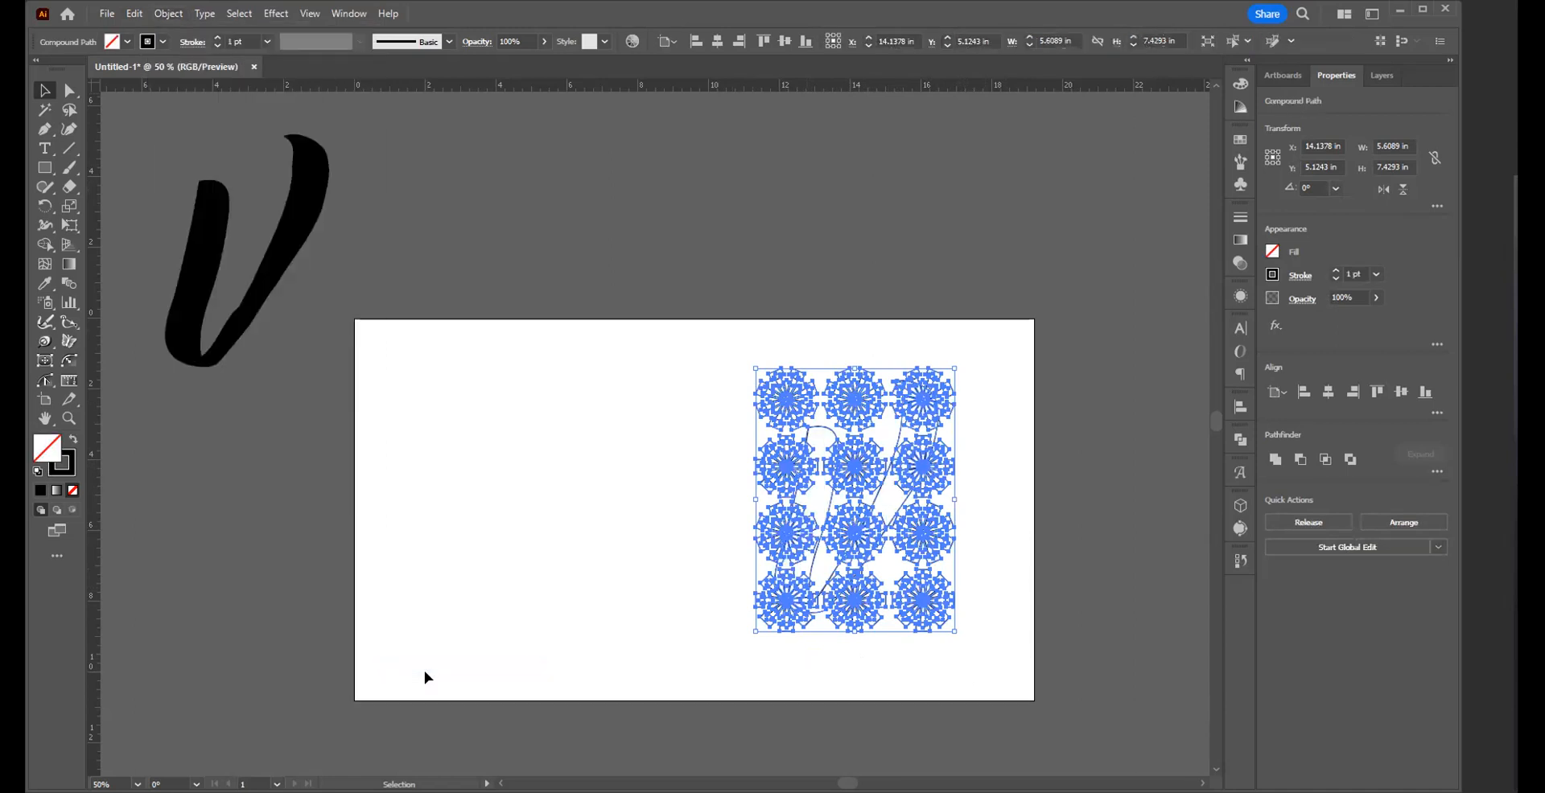
key(ctrl+z)
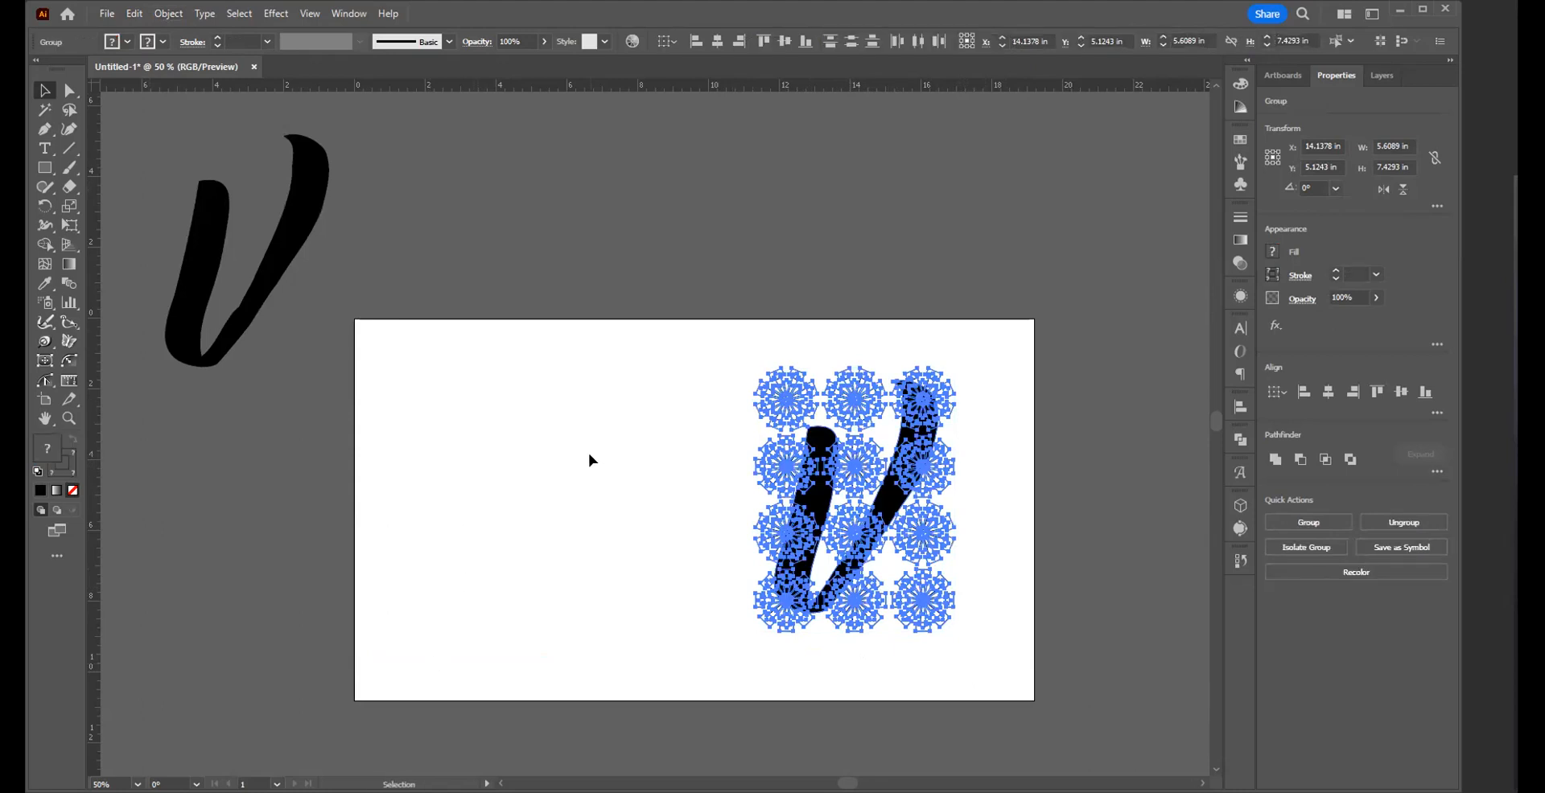
click(589, 454)
- Try a Minus Front operation on the ornament grid and the letter V, and undo it
click(783, 469)
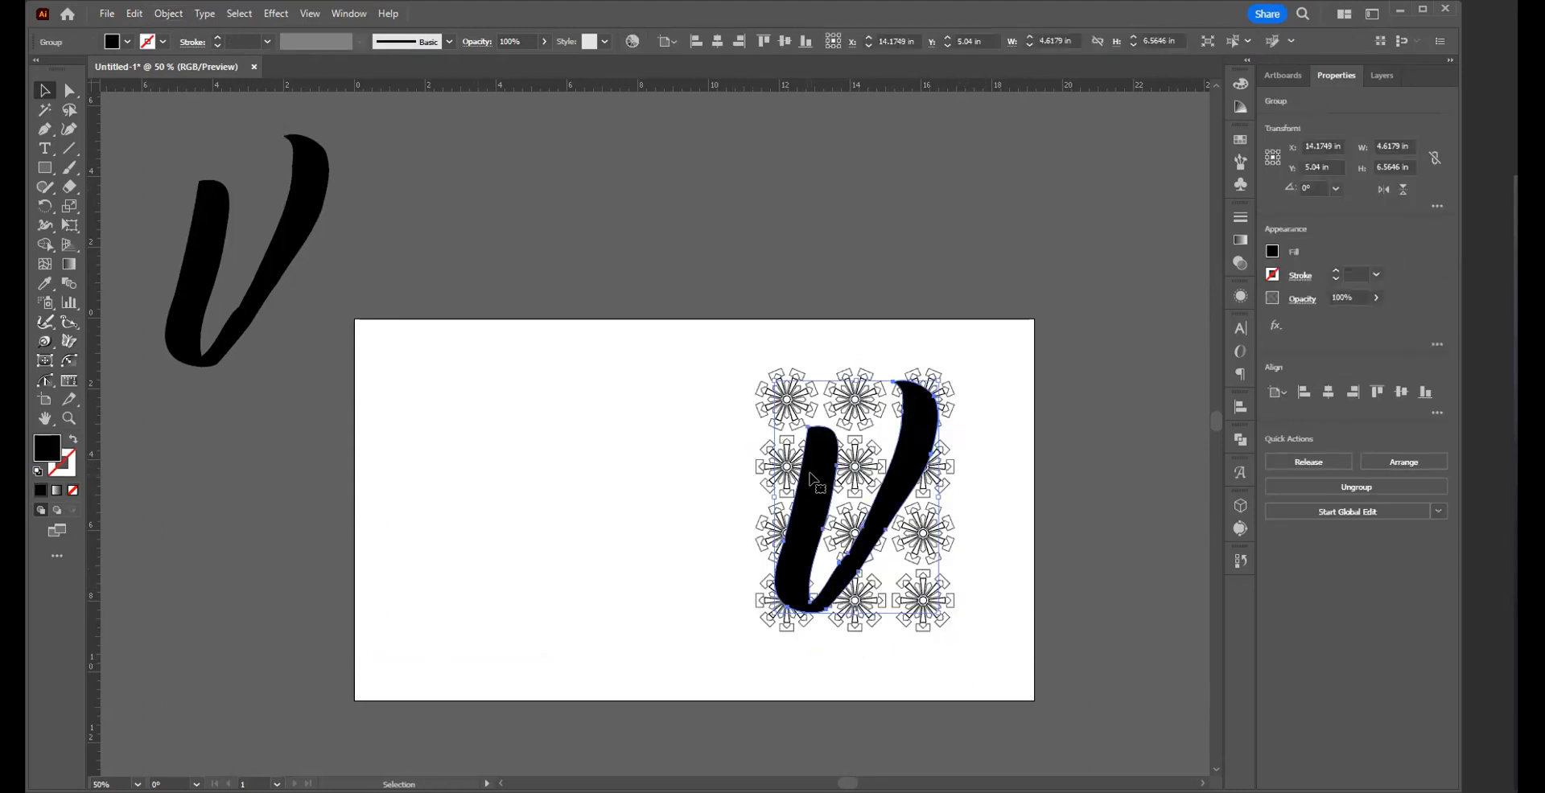
mouse_move(734, 343)
mouse_down()
mouse_move(963, 515)
mouse_move(994, 664)
mouse_up()
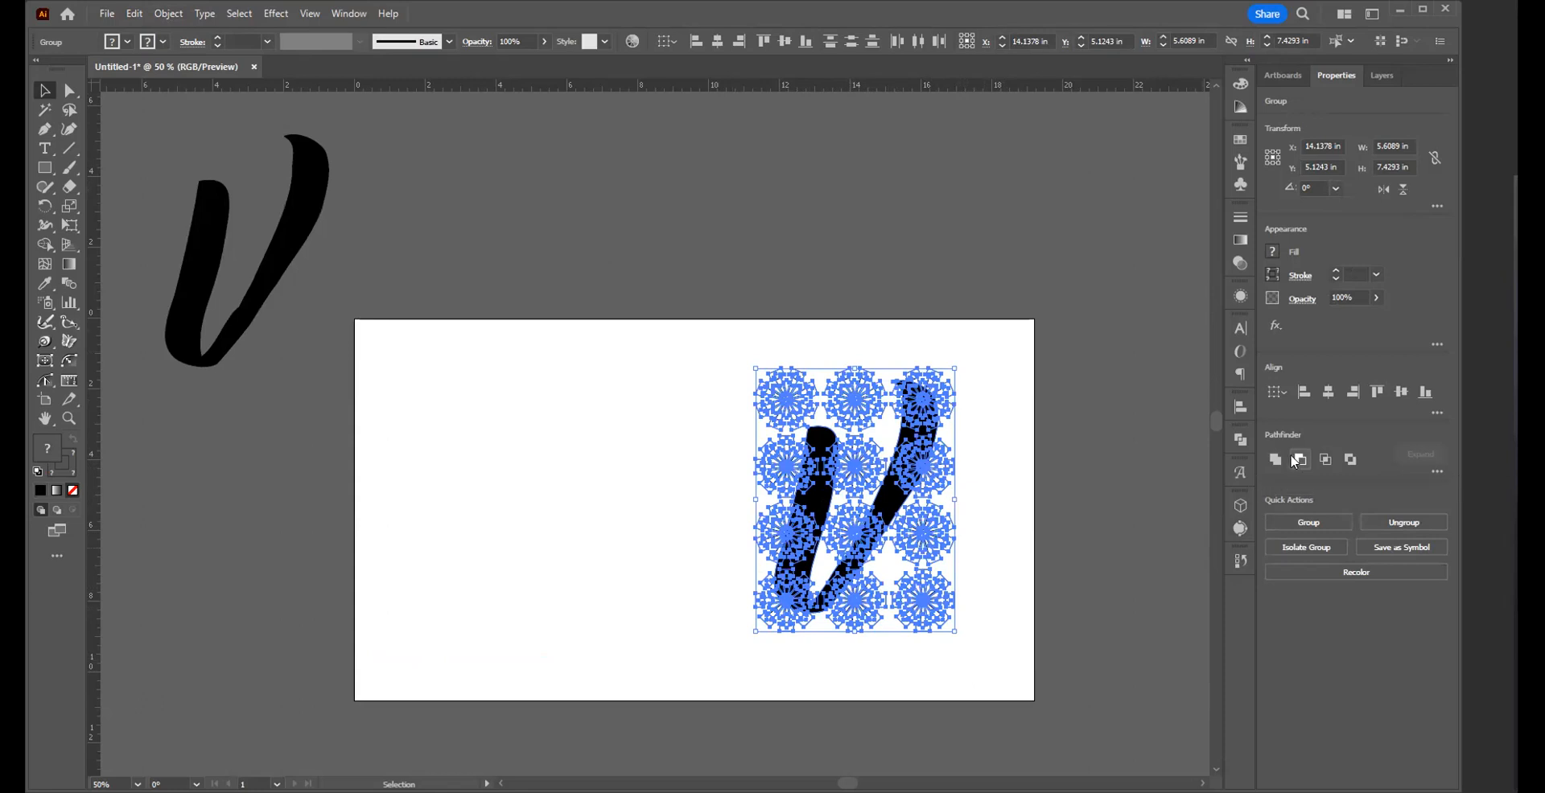
click(1299, 460)
key(a)
key(ctrl+z)
key(v)
click(977, 543)
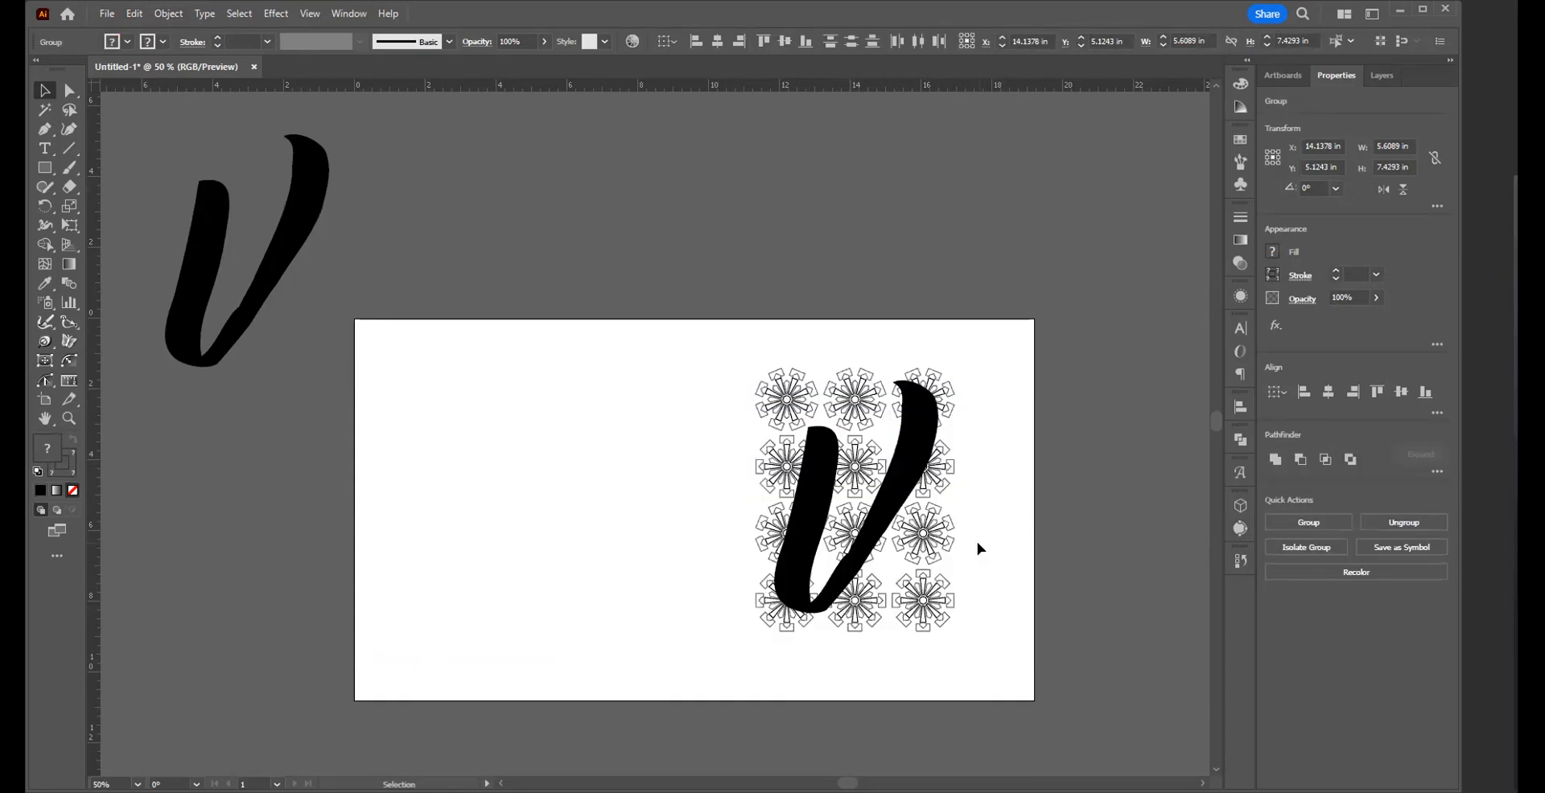
click(825, 481)
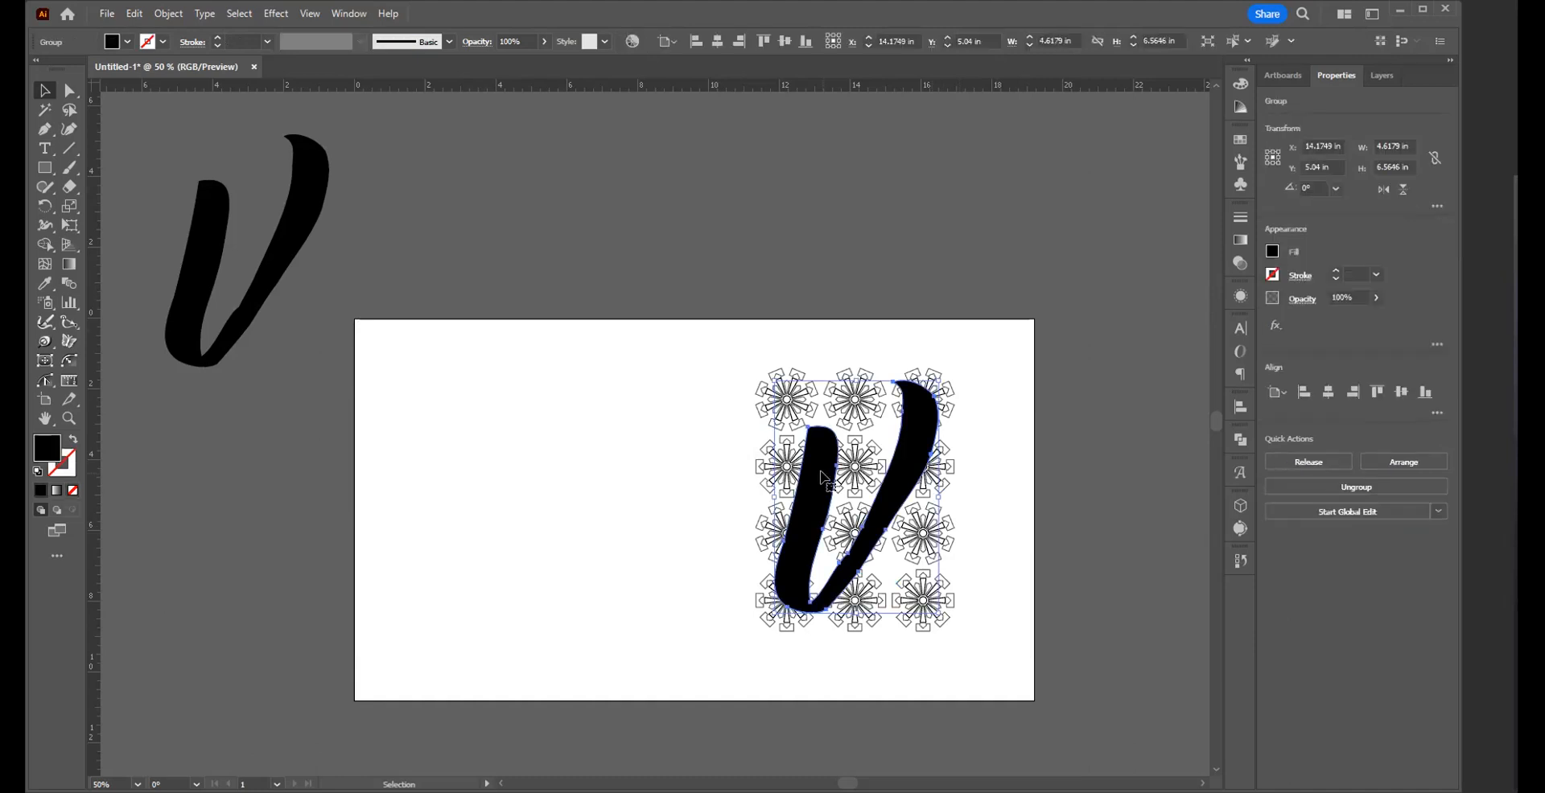
drag(709, 347, 959, 660)
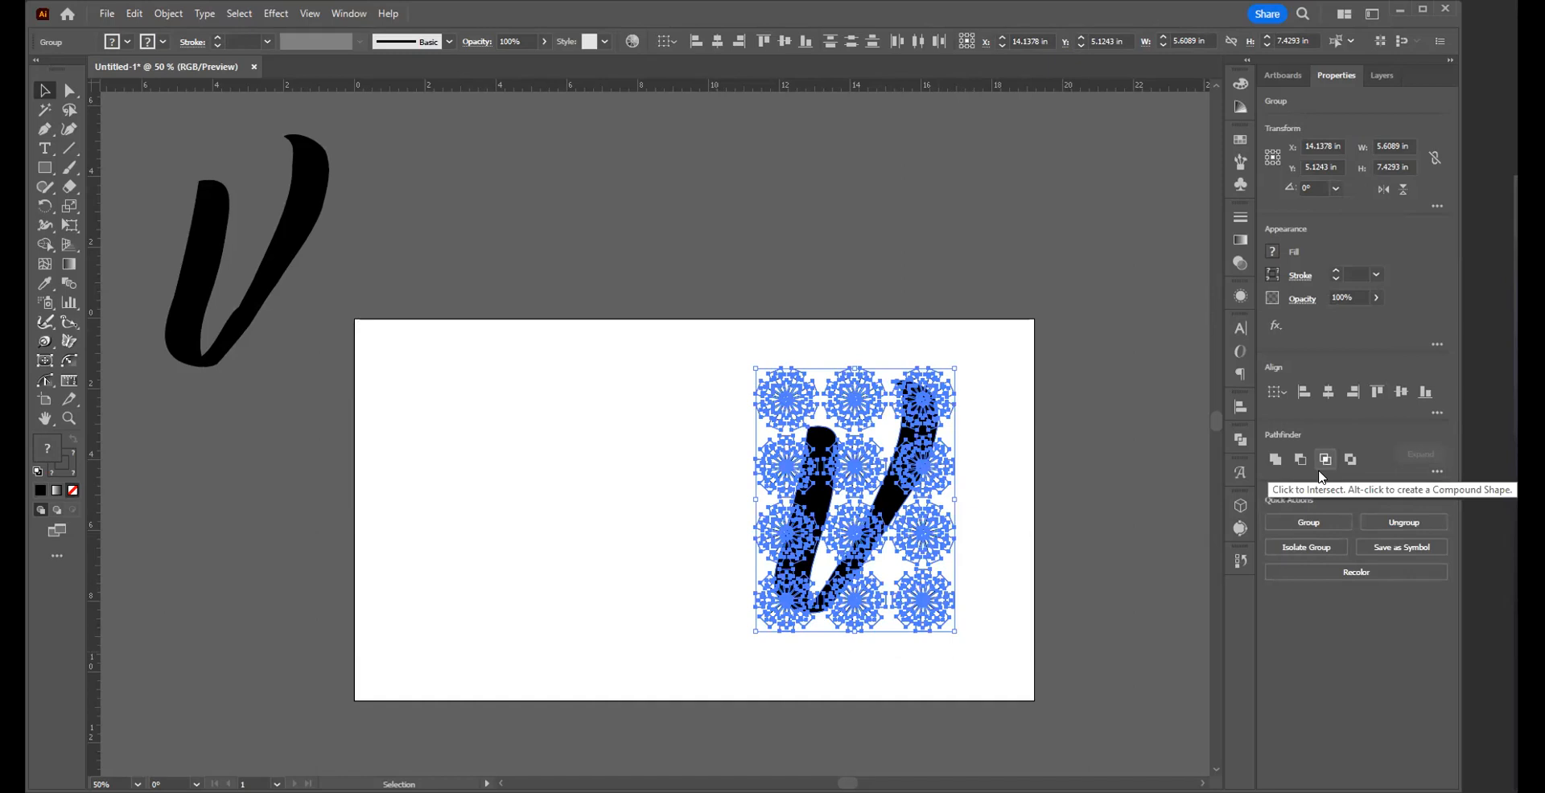
click(1045, 544)
click(888, 512)
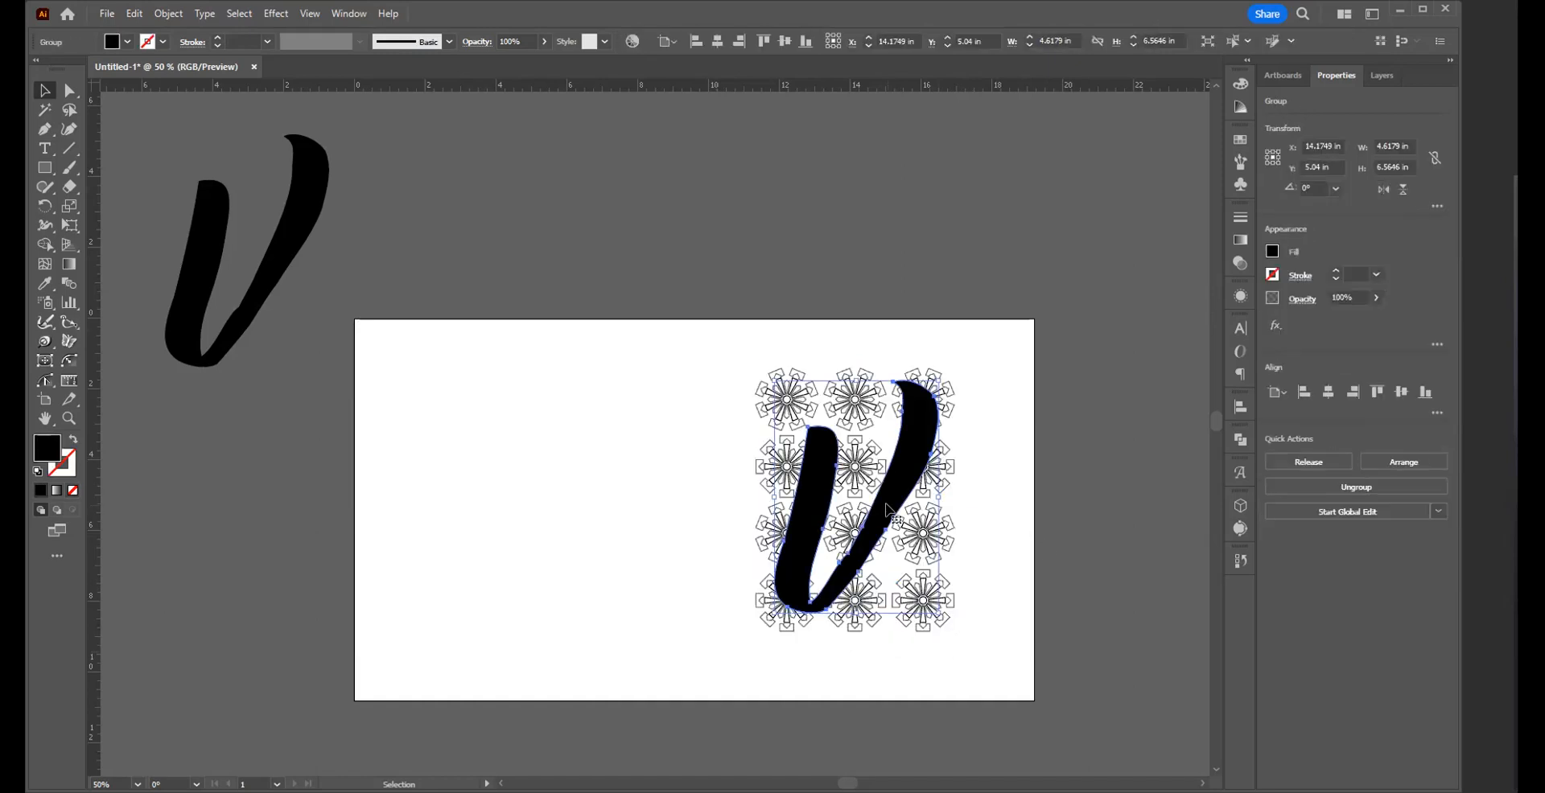
- Undo the ornament grid's last enlargement and rescale it proportionally to about 5.72 by 7.58 in over the letter V
key(ctrl+z)
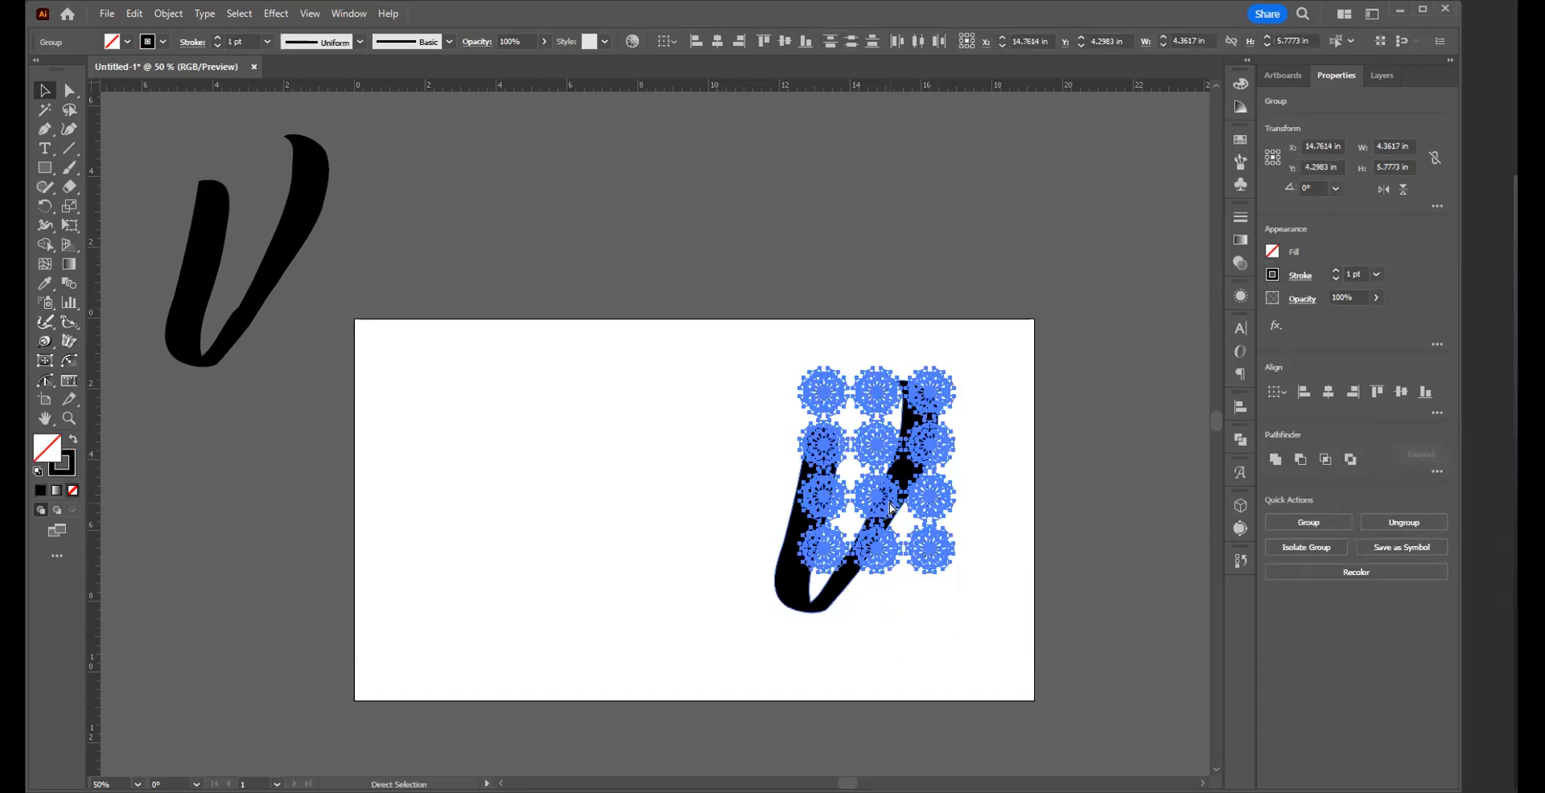
drag(799, 572, 750, 640)
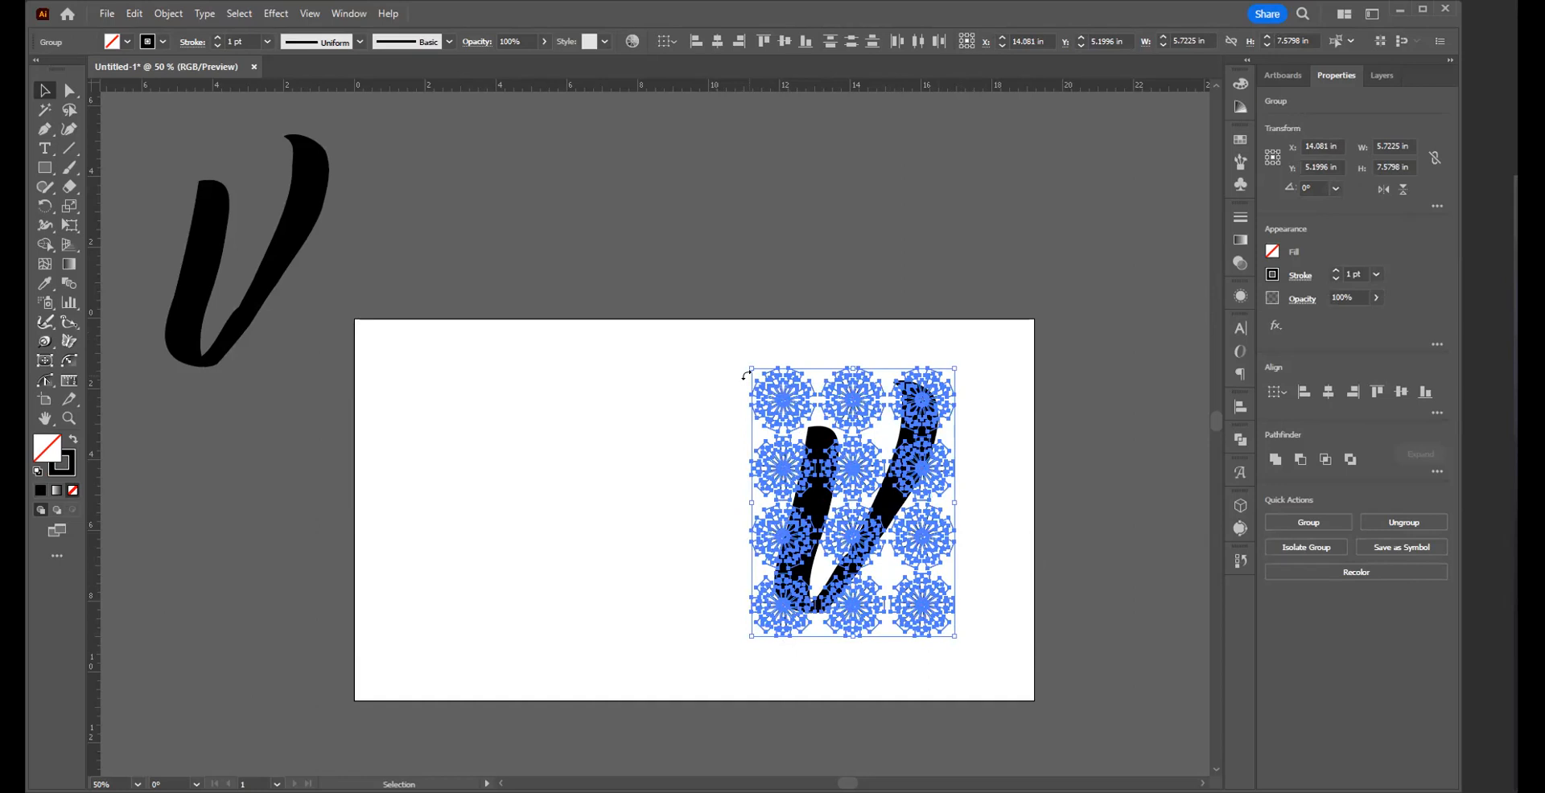
drag(699, 329, 977, 655)
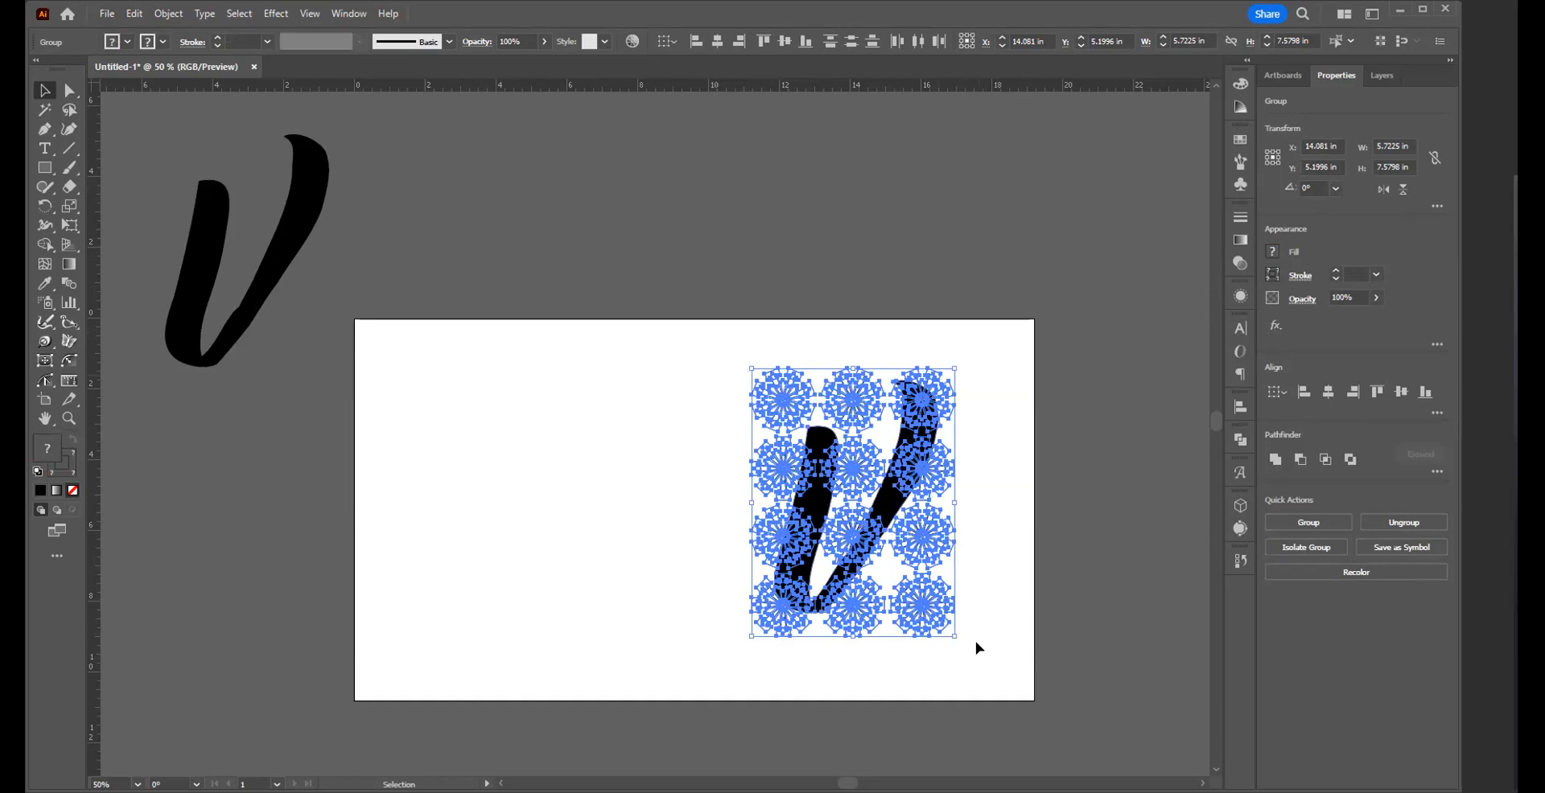
click(981, 476)
- Move the artboard's letter V off the ornament grid, bring it to the front, and place it back over the grid's centre
drag(881, 505, 645, 537)
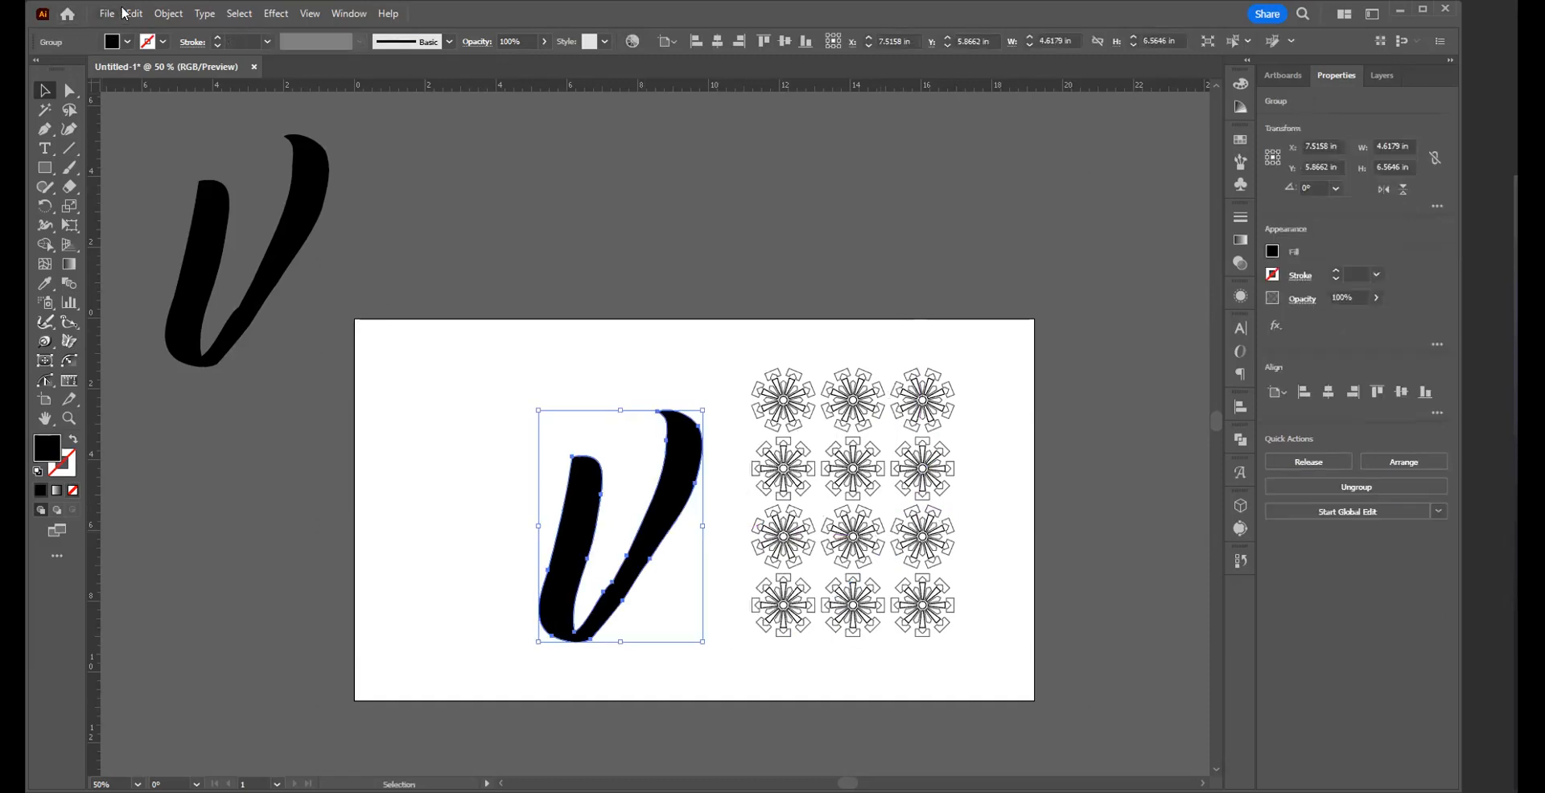
key(alt+o)
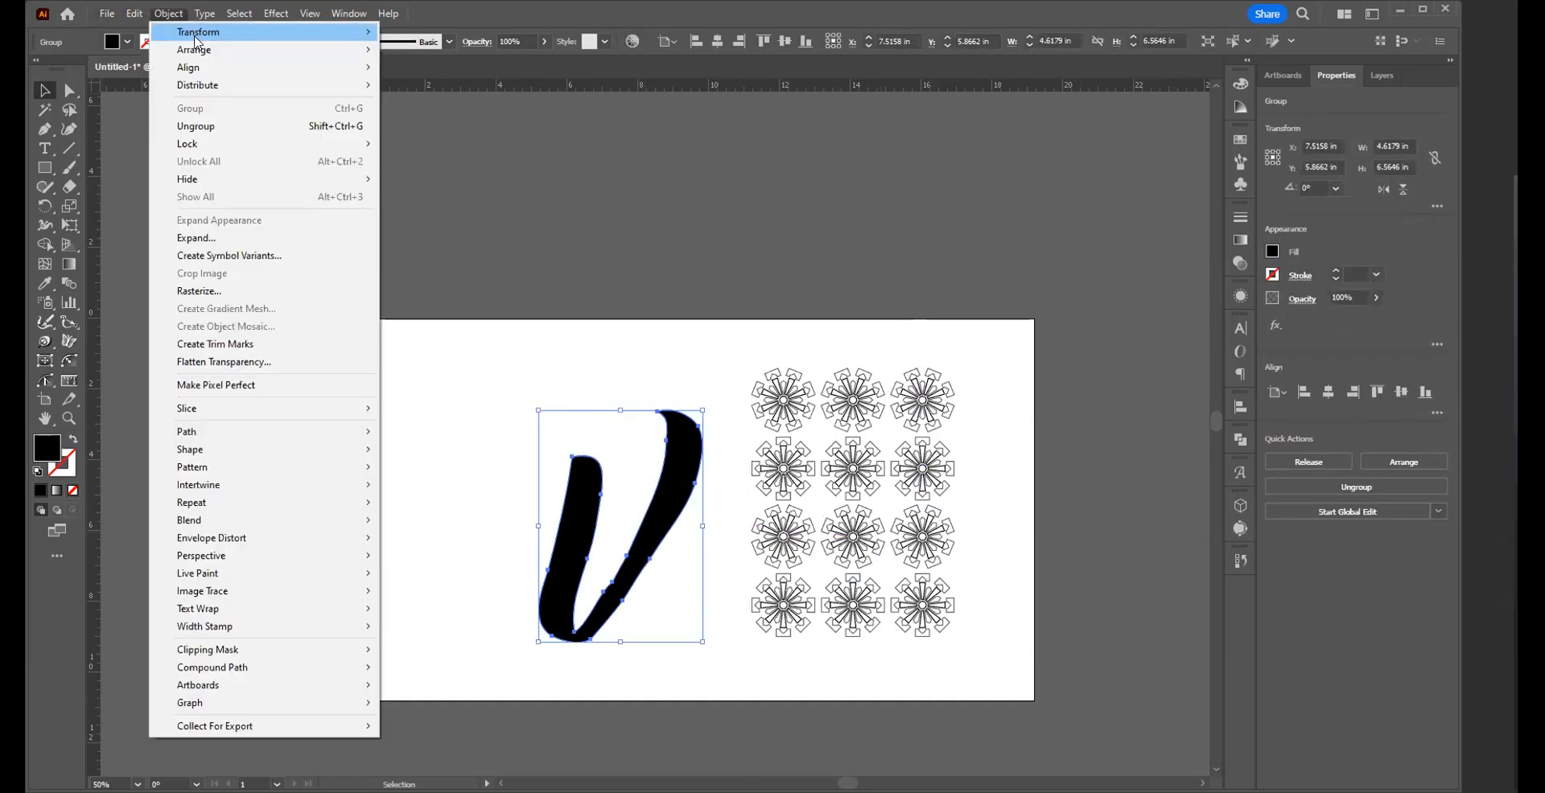
mouse_move(198, 49)
click(439, 49)
drag(684, 482, 899, 455)
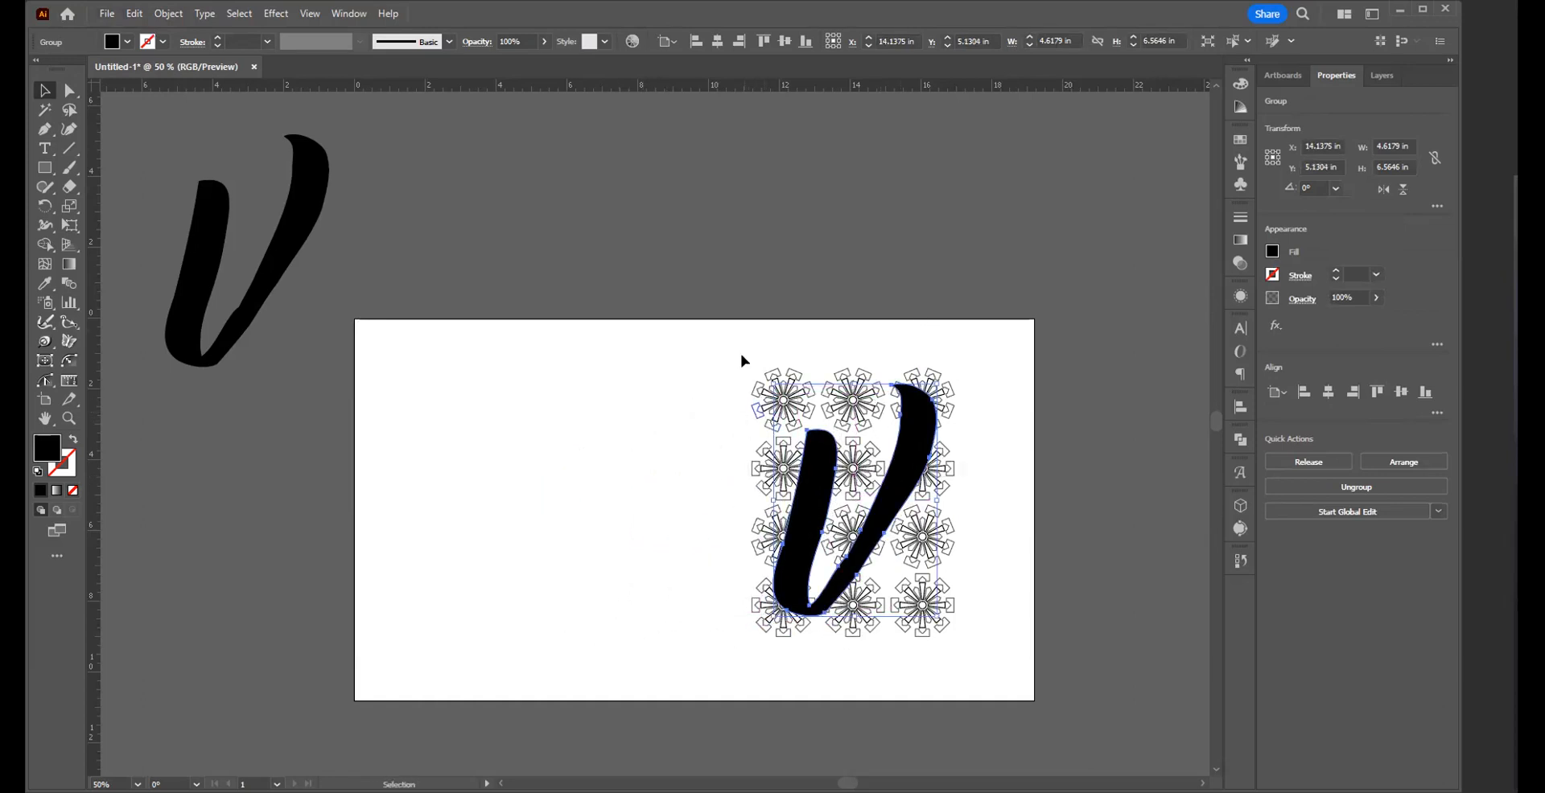
- Move the letter V aside, group the twelve ornaments into one object, and place the V back over the grid
click(760, 396)
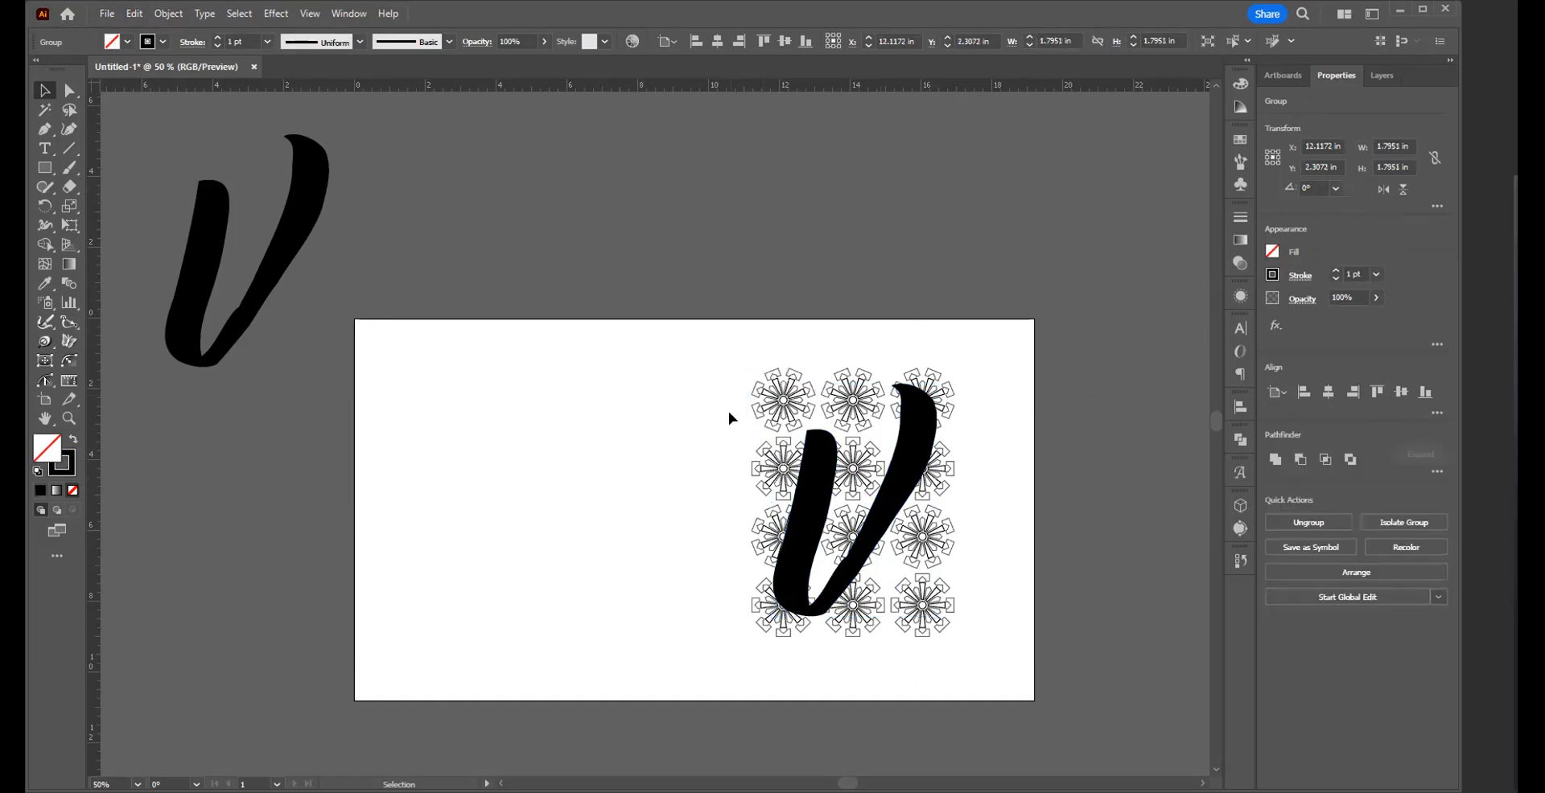
click(728, 412)
drag(798, 482, 527, 478)
drag(730, 360, 1056, 647)
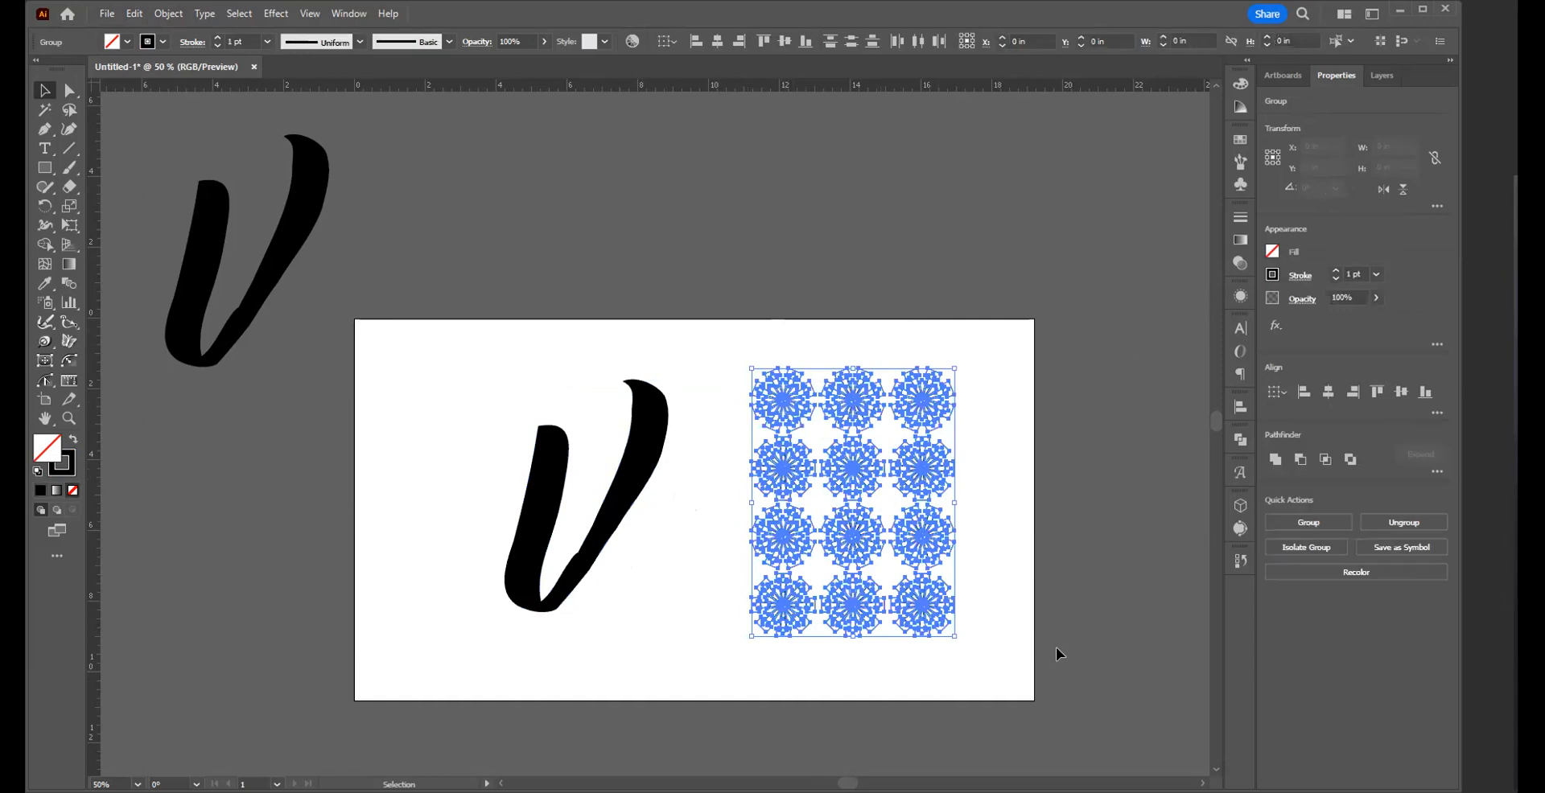
key(a)
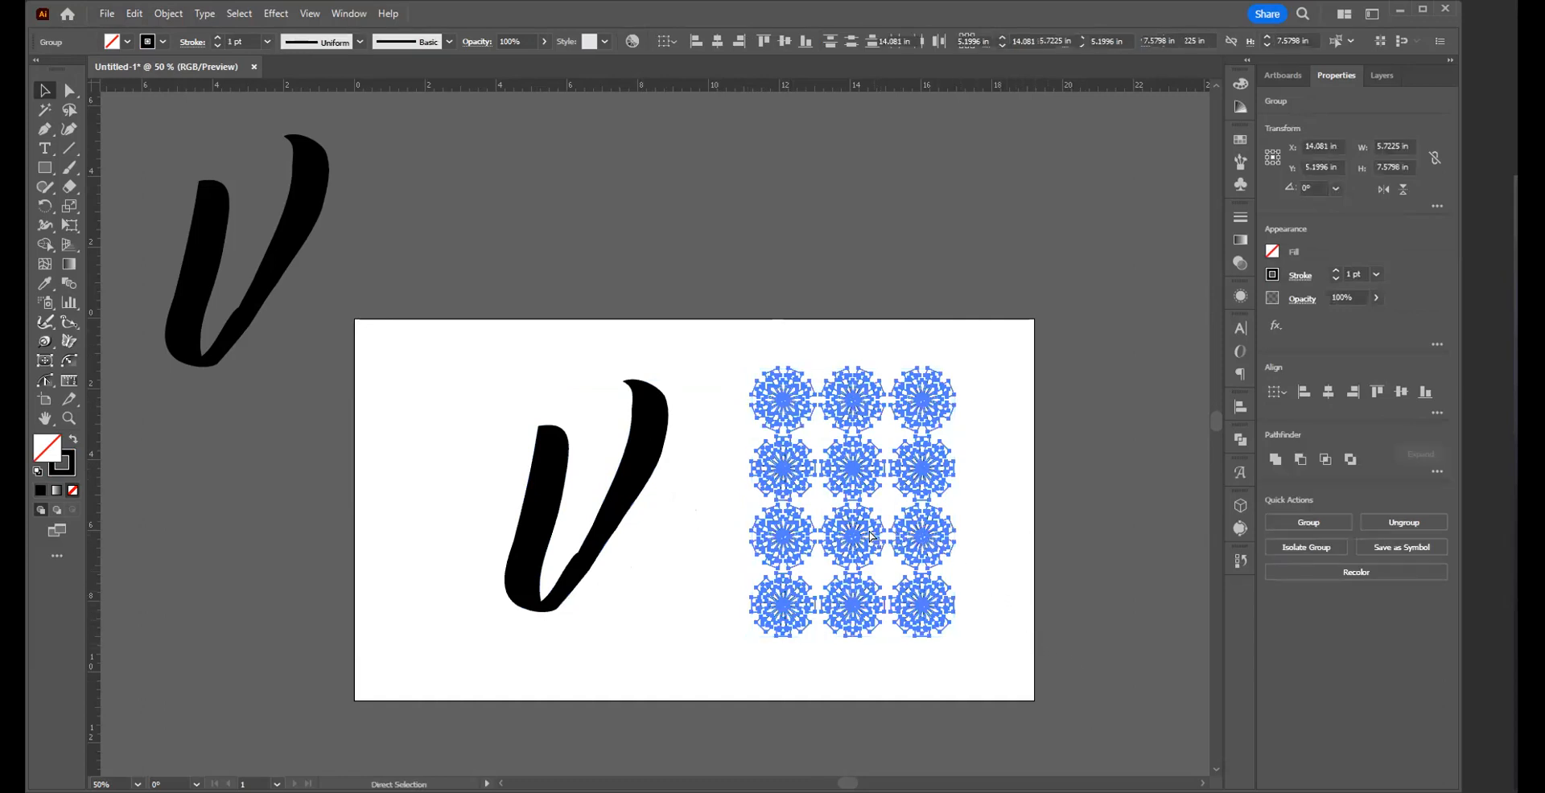
click(634, 581)
drag(616, 511, 888, 521)
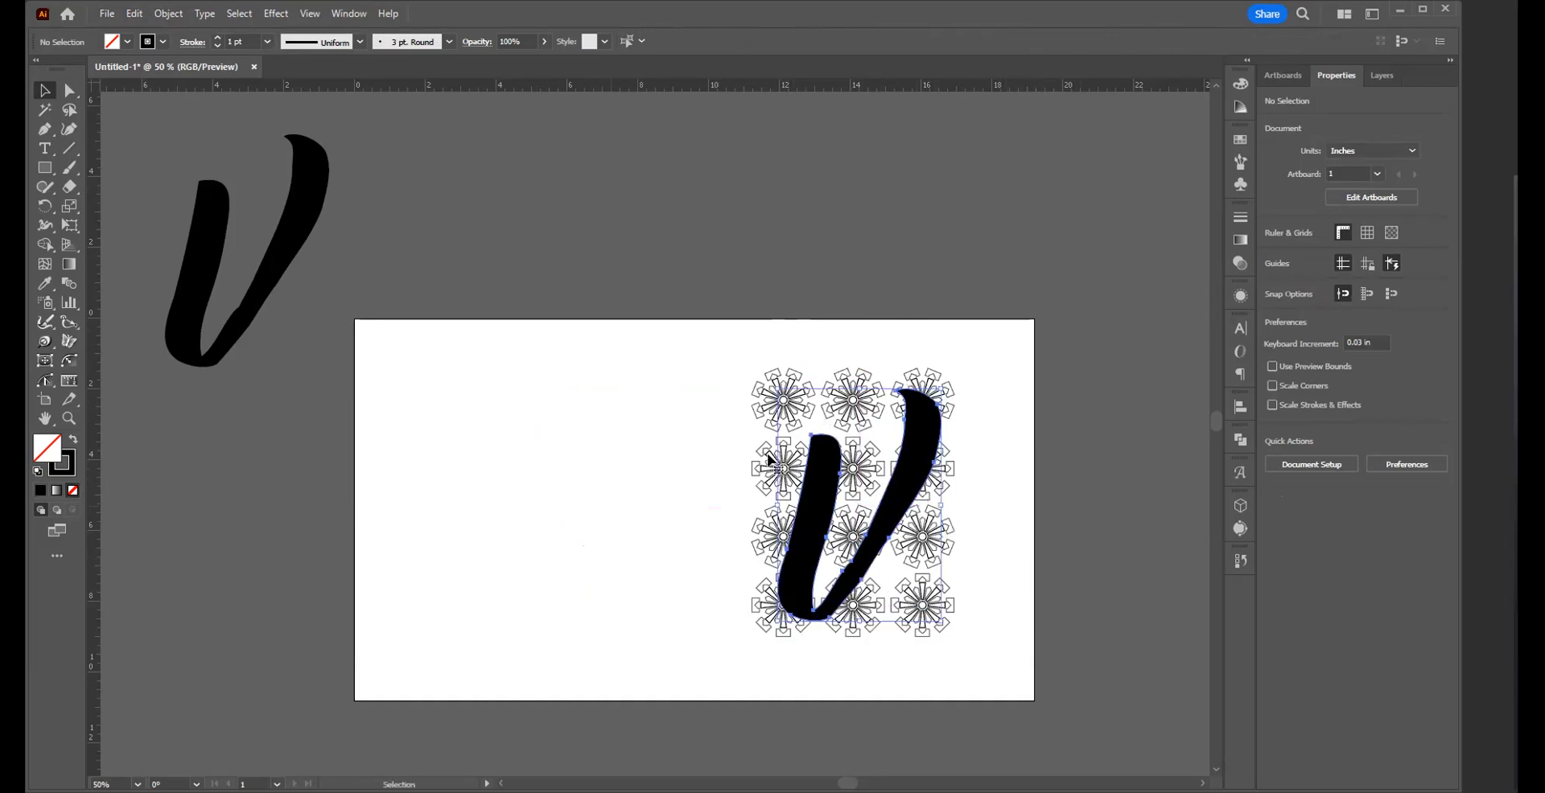
- Try making a compound path from the grouped ornaments and the letter V, shift it slightly, and undo both changes
drag(700, 339, 1028, 714)
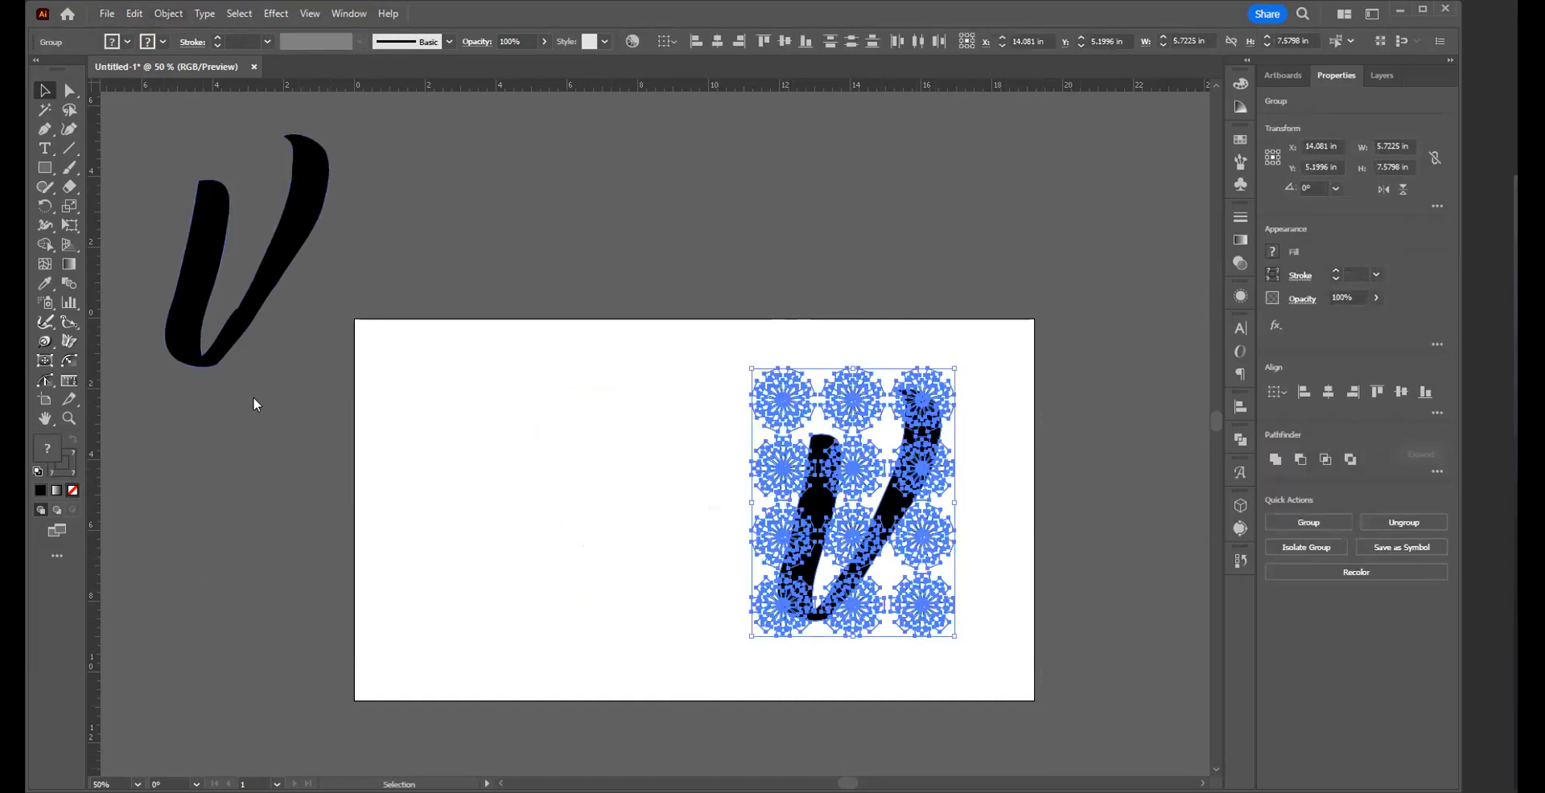
key(alt+o)
mouse_move(286, 669)
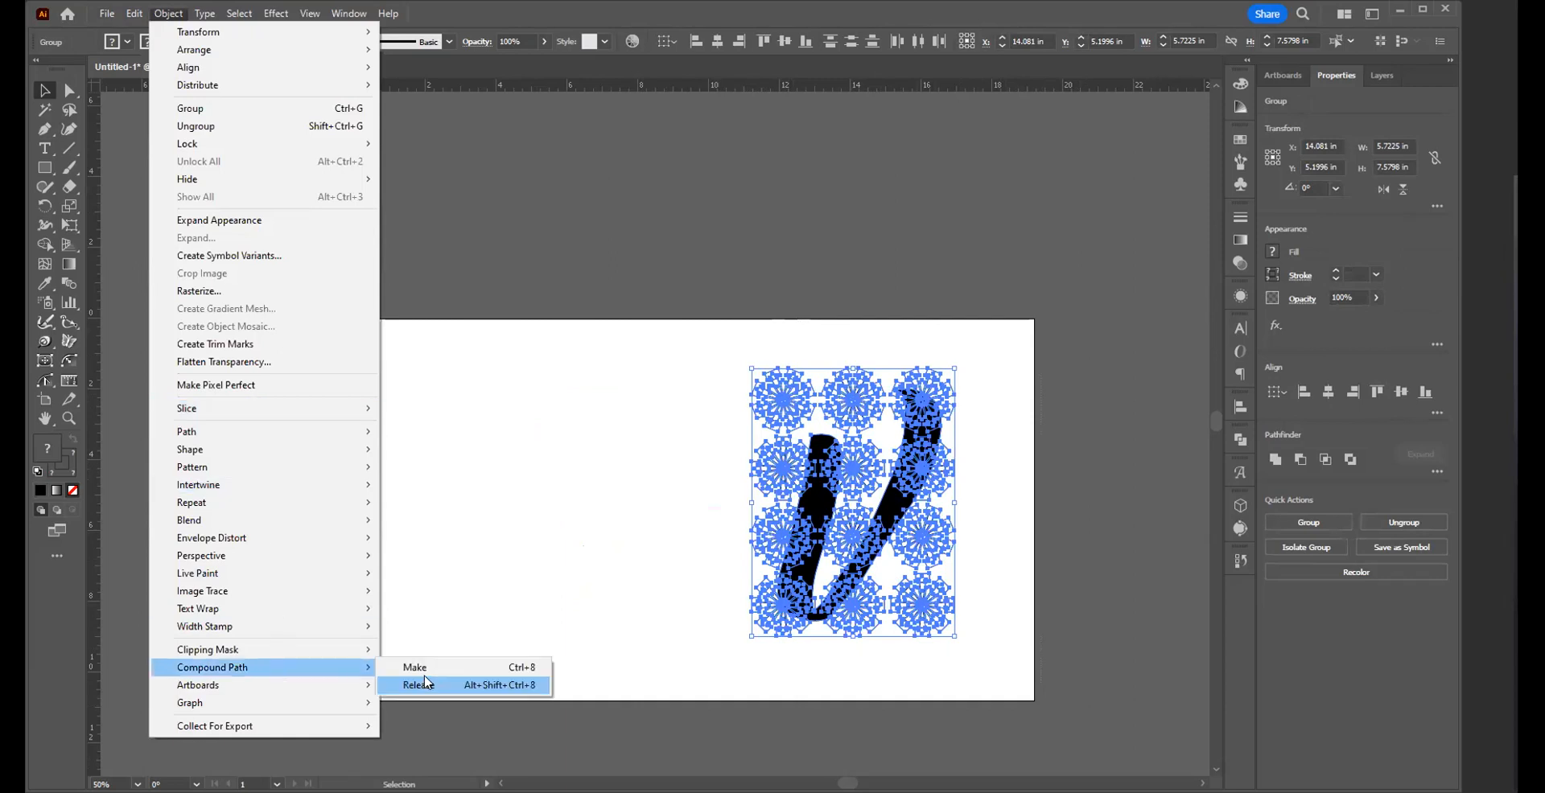
click(423, 668)
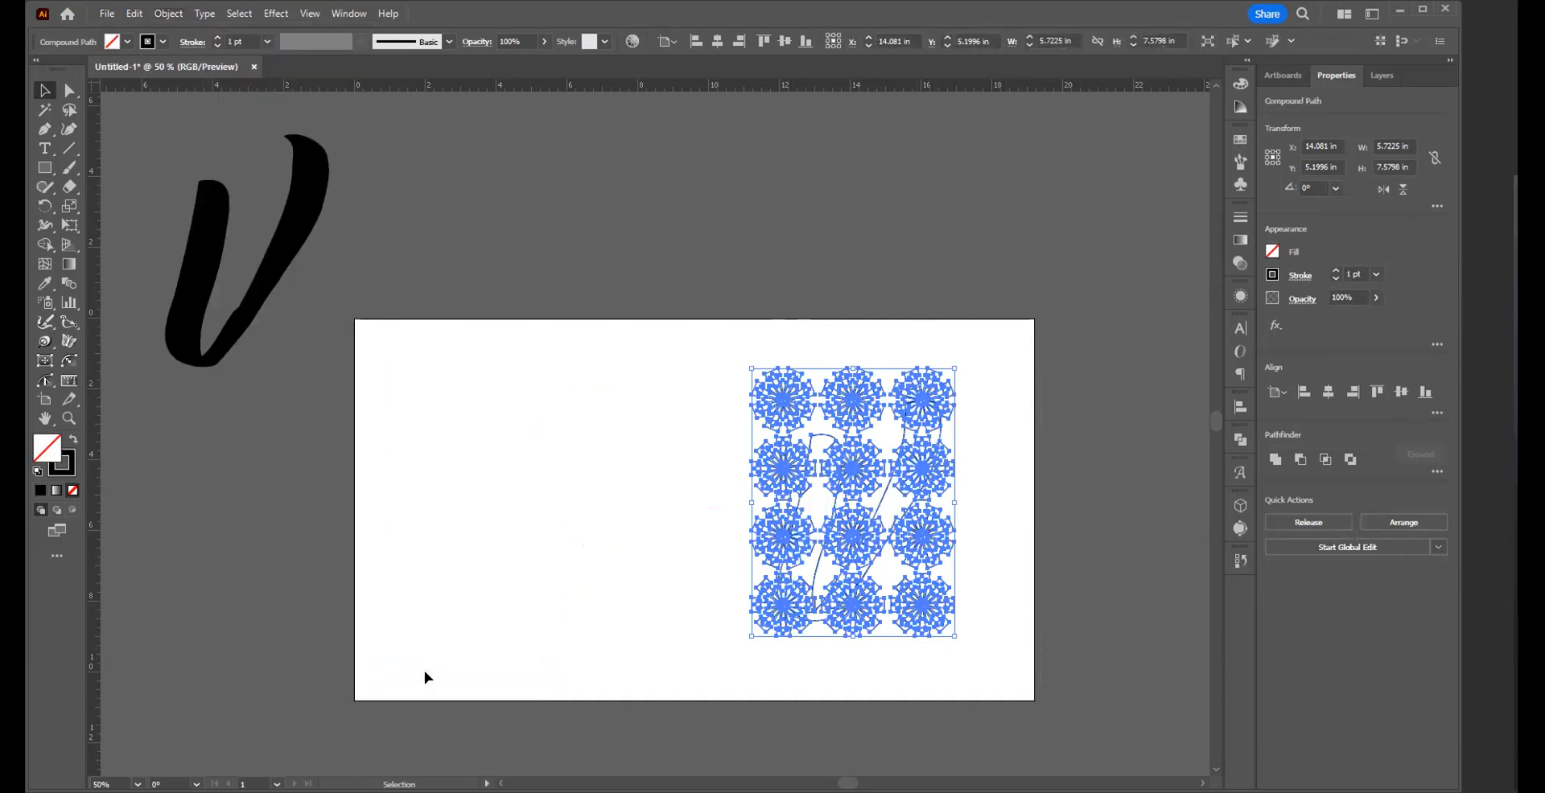
click(586, 589)
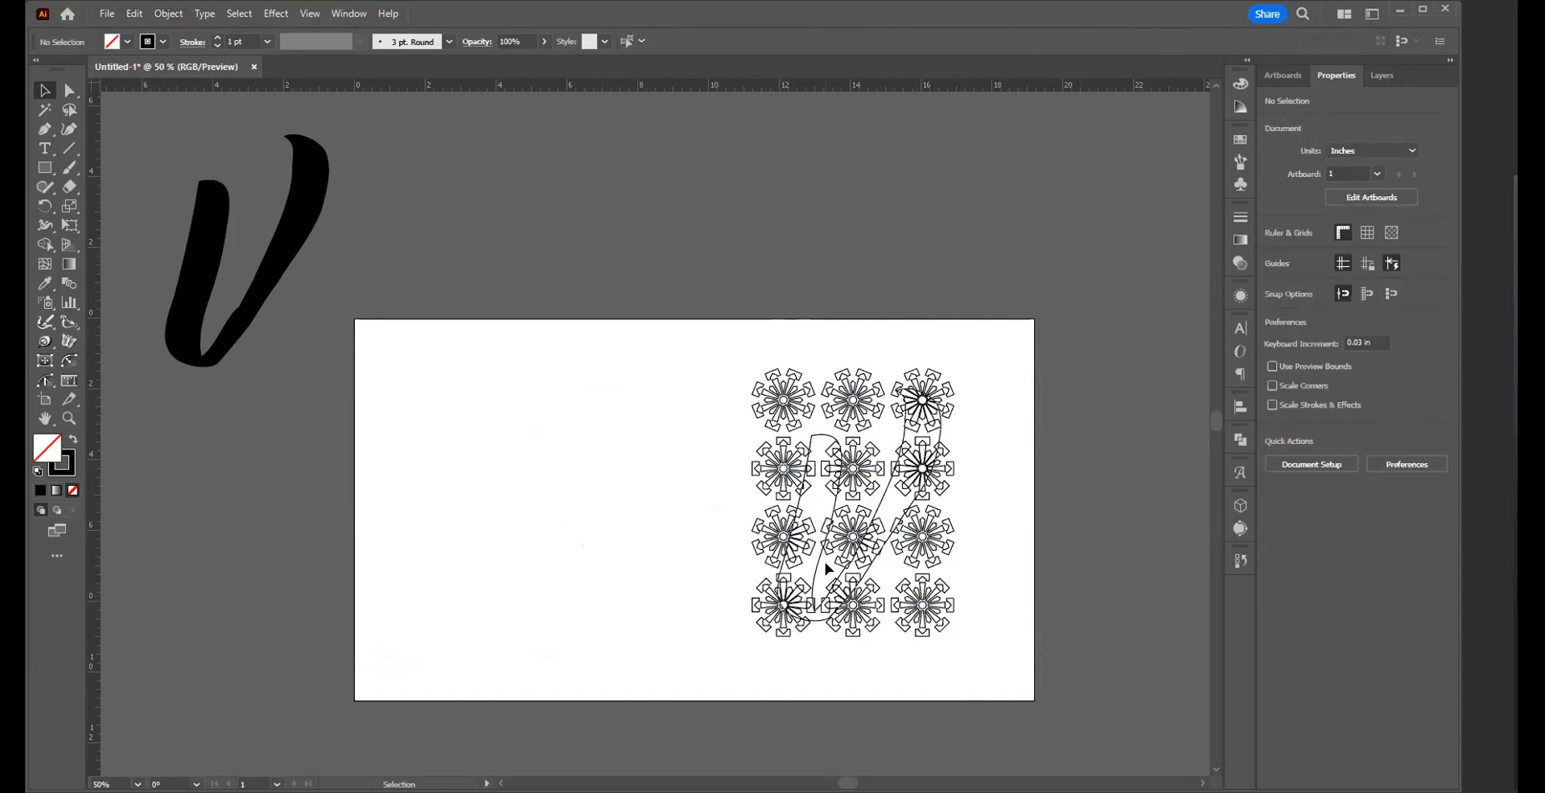
drag(819, 568, 763, 574)
click(562, 555)
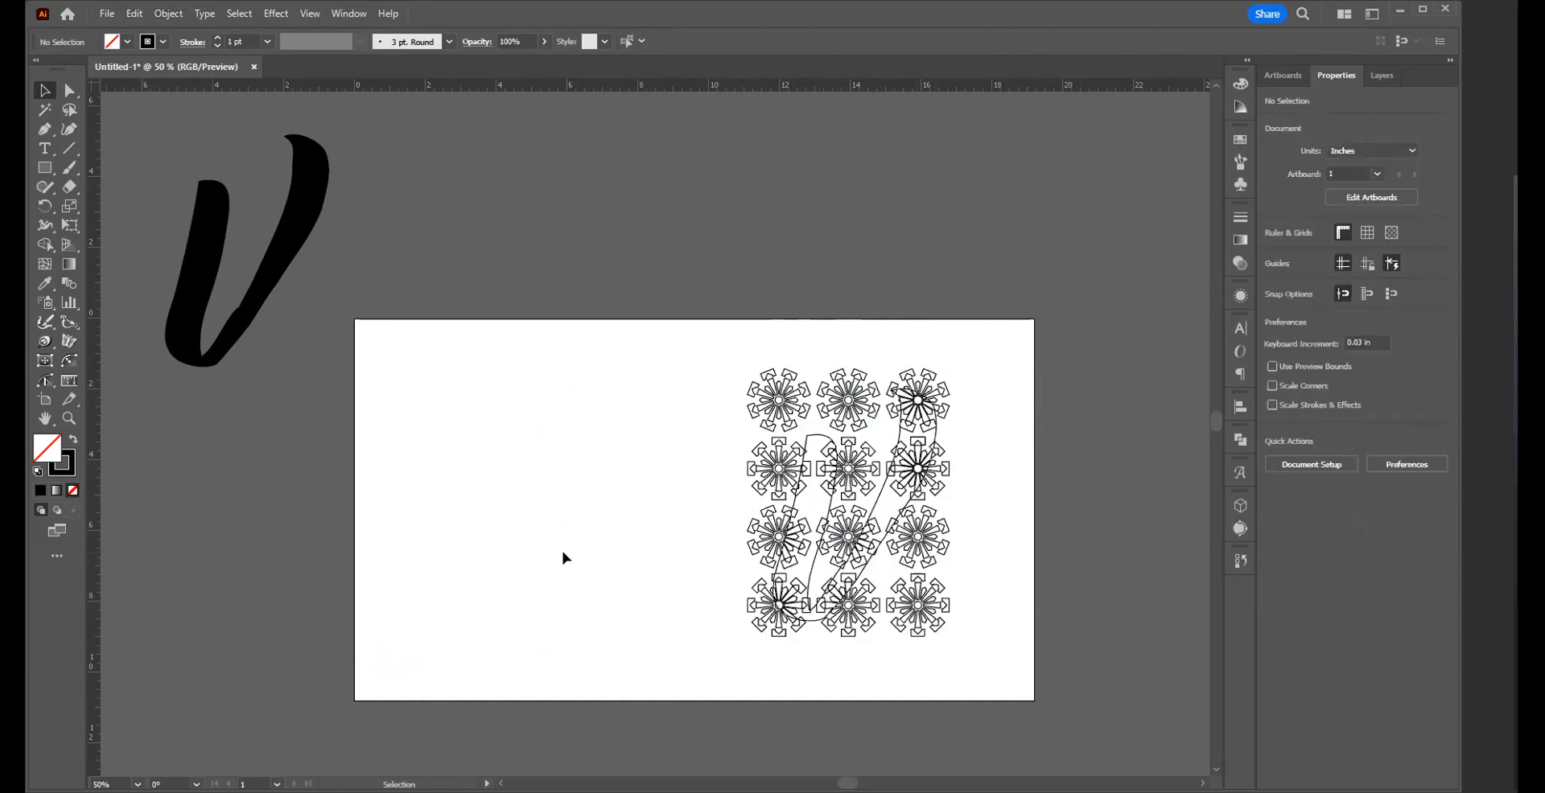
key(a)
key(ctrl+a)
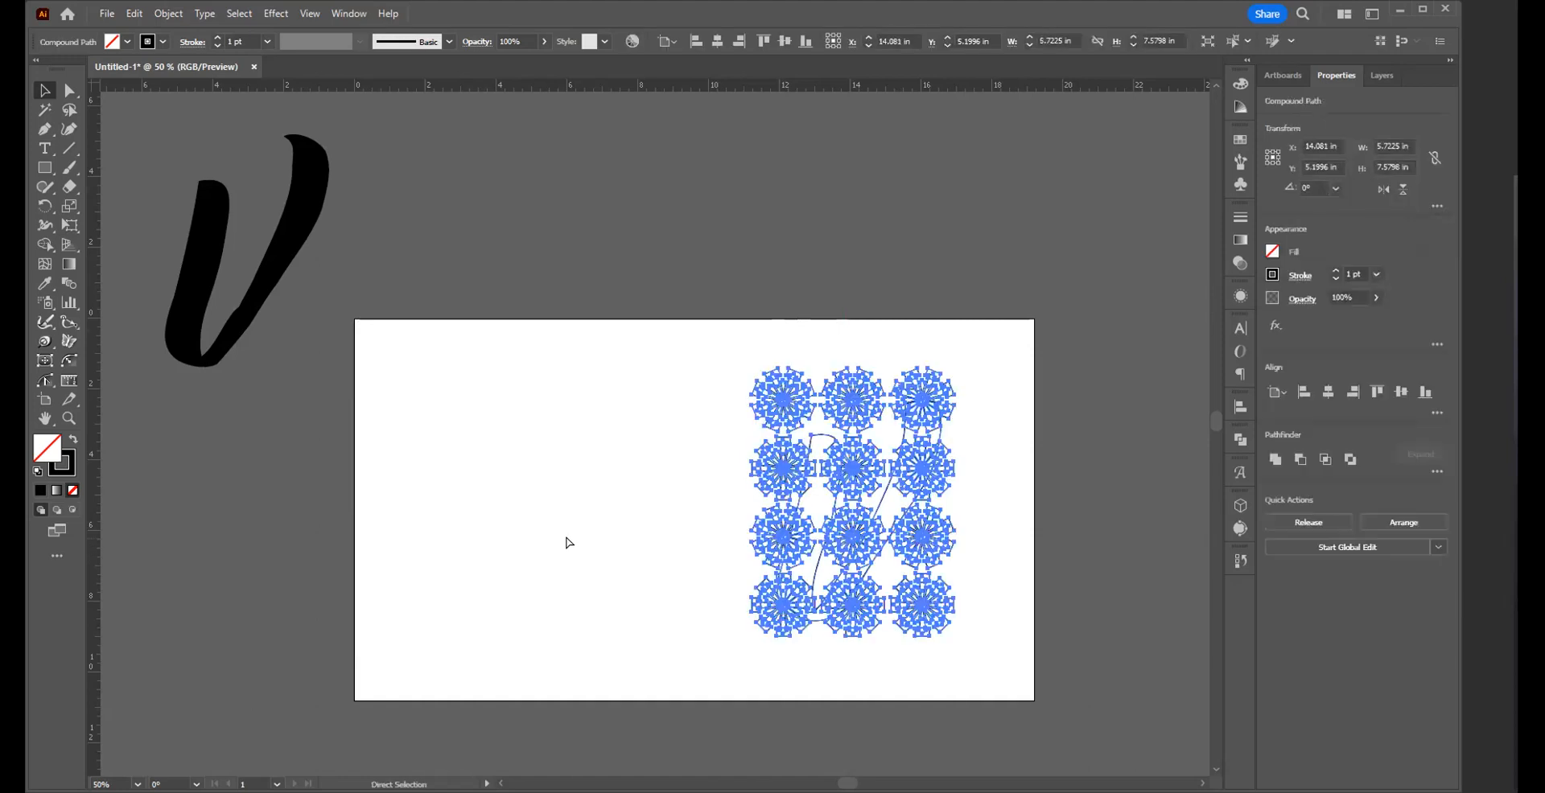
key(ctrl+z)
click(582, 482)
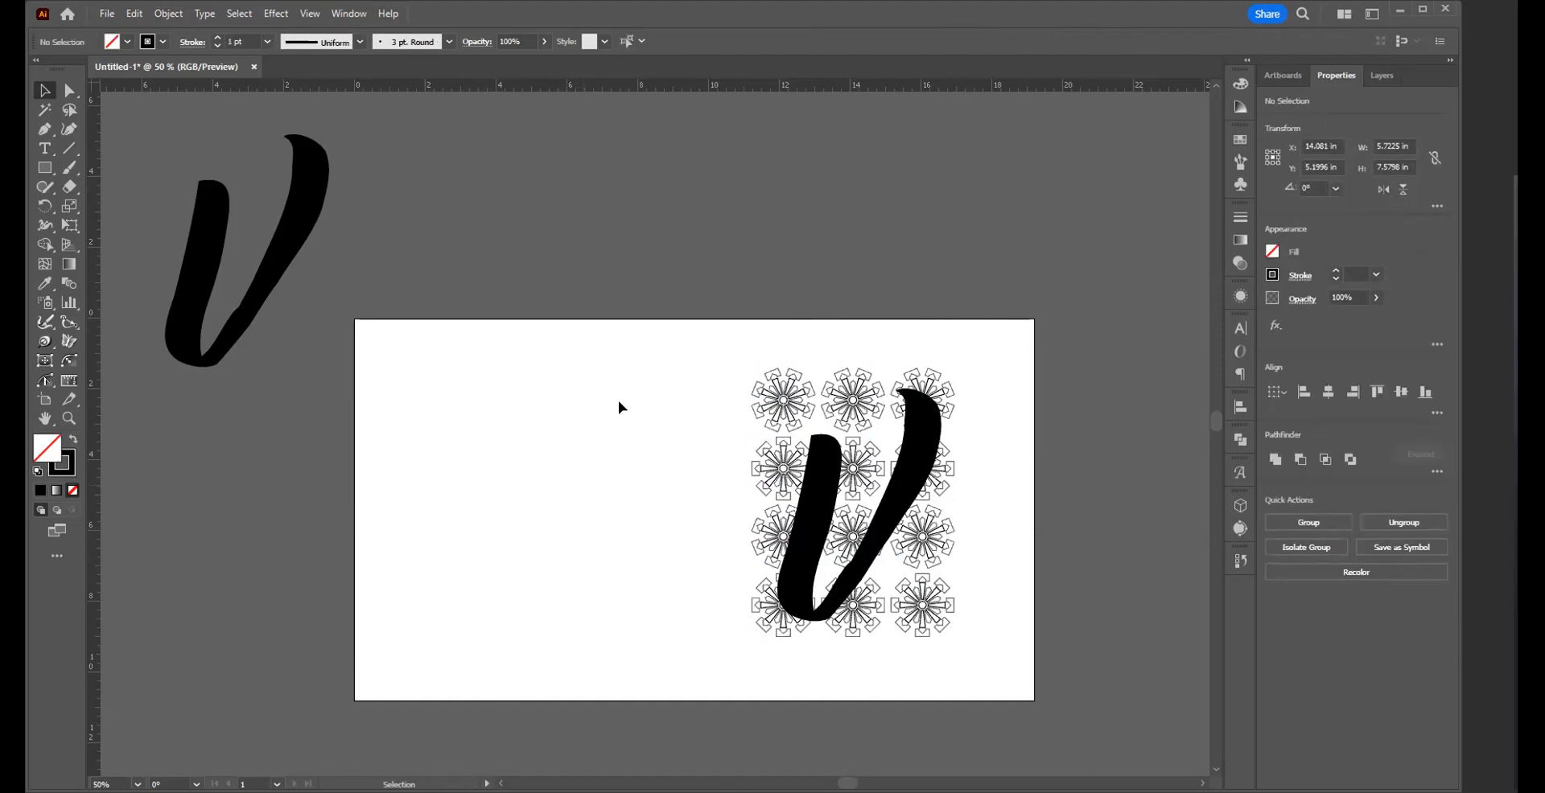
- Select only the grouped ornament grid and swap its fill and stroke, giving it a black fill and no stroke
drag(661, 351, 1019, 699)
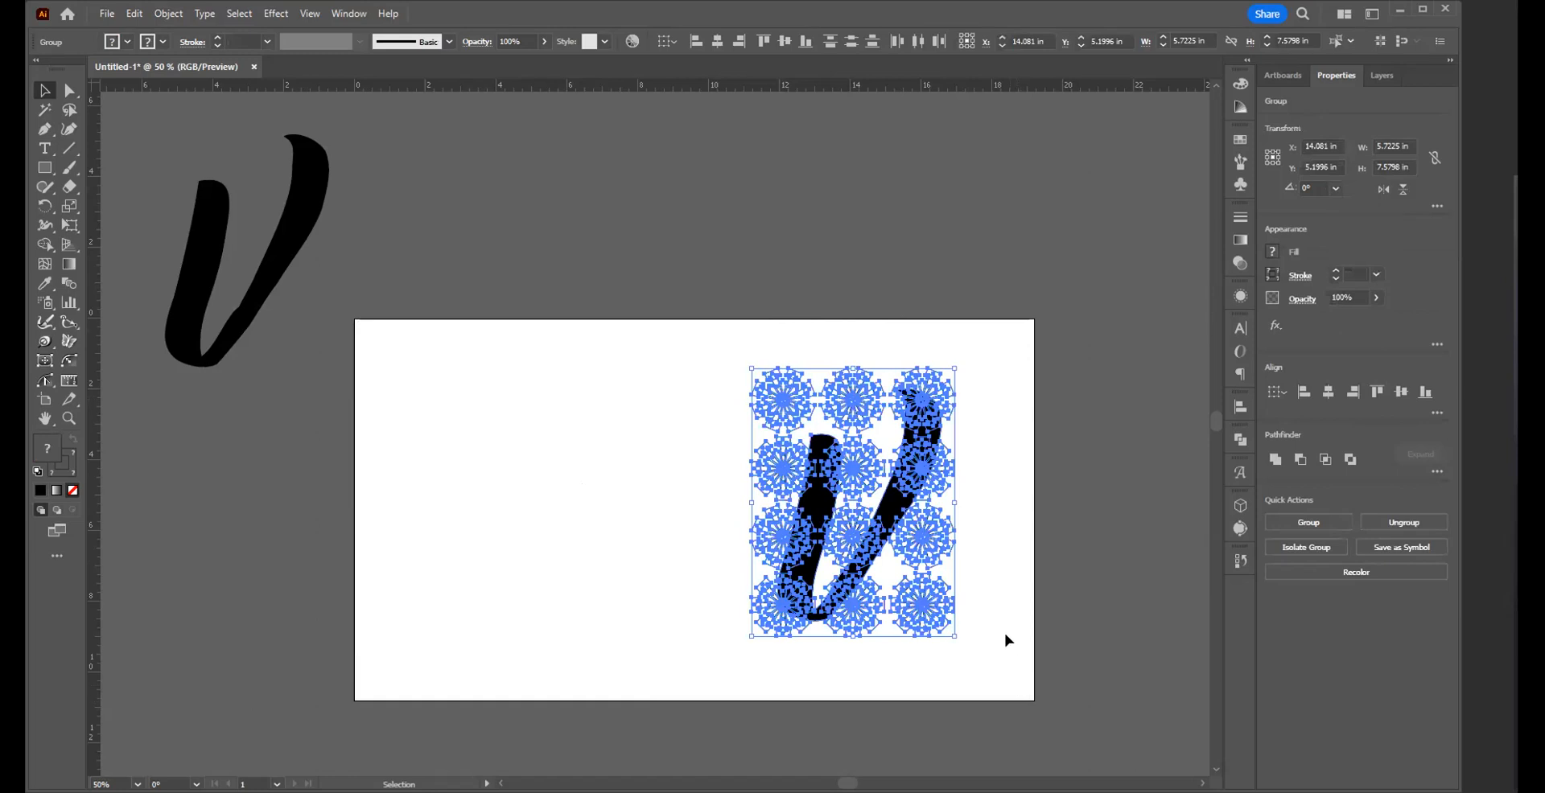
key(ctrl+h)
click(1004, 560)
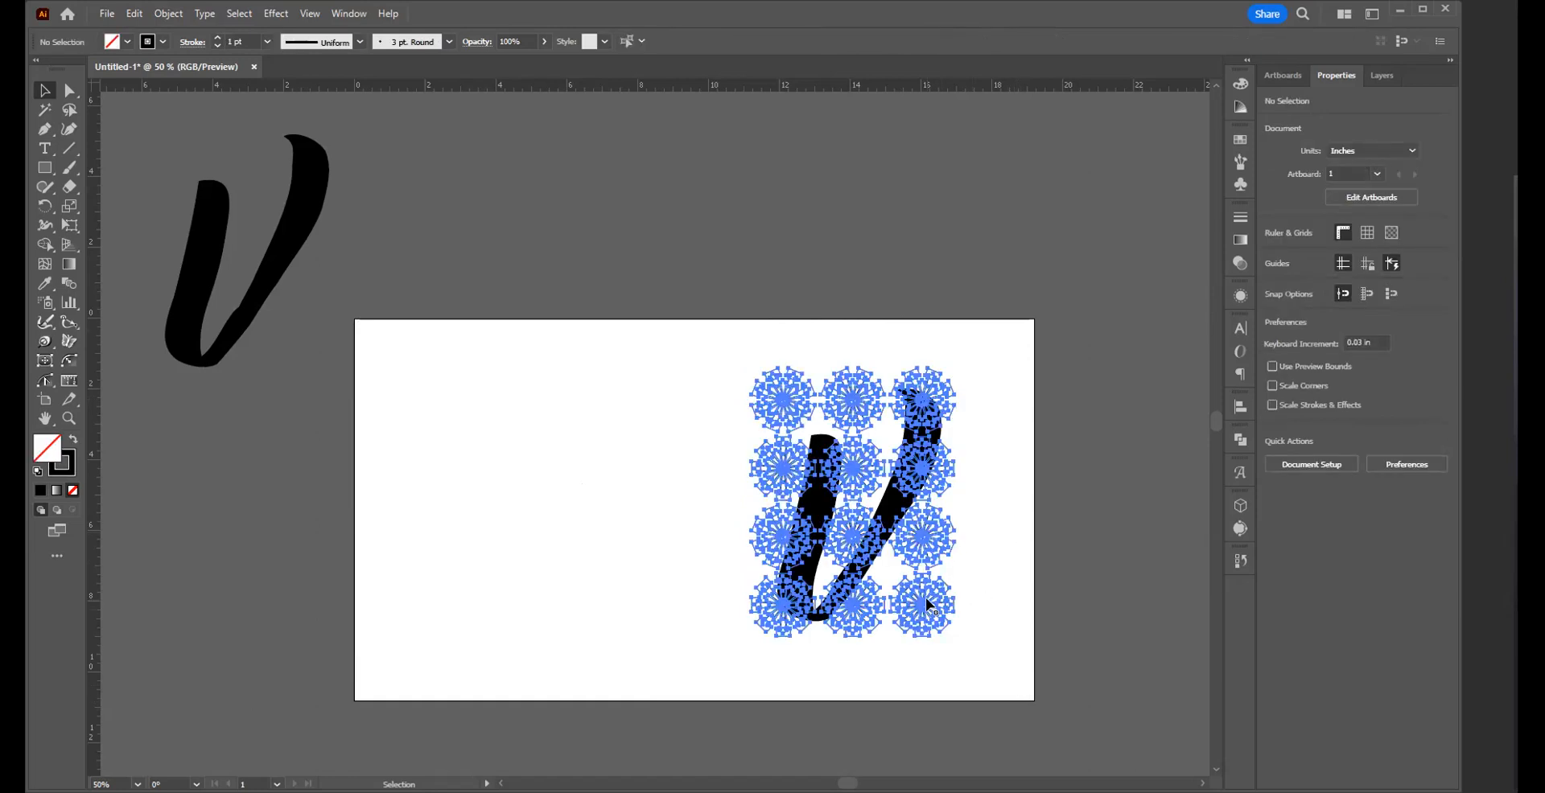
click(925, 597)
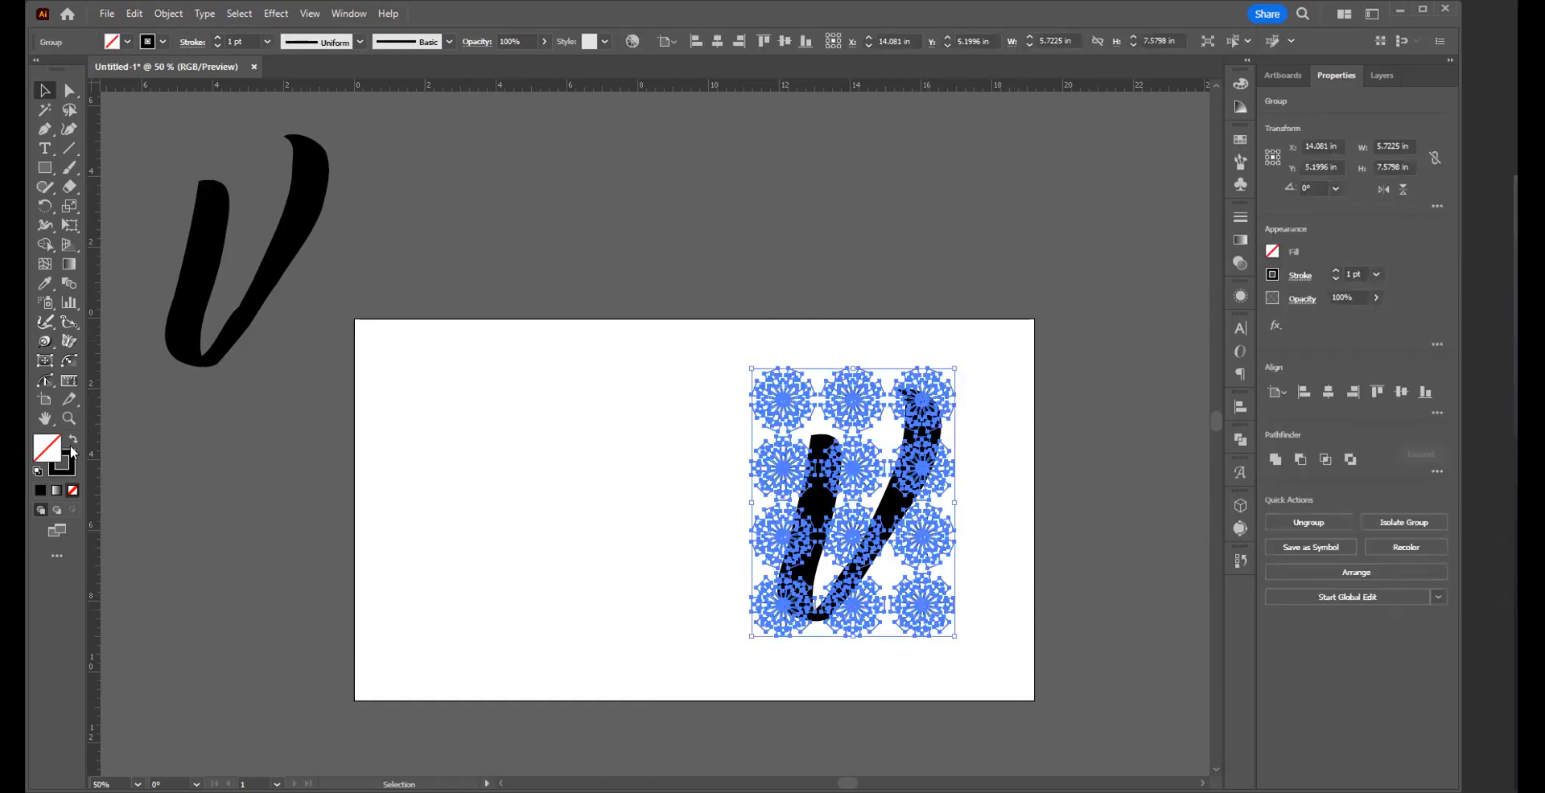
click(70, 441)
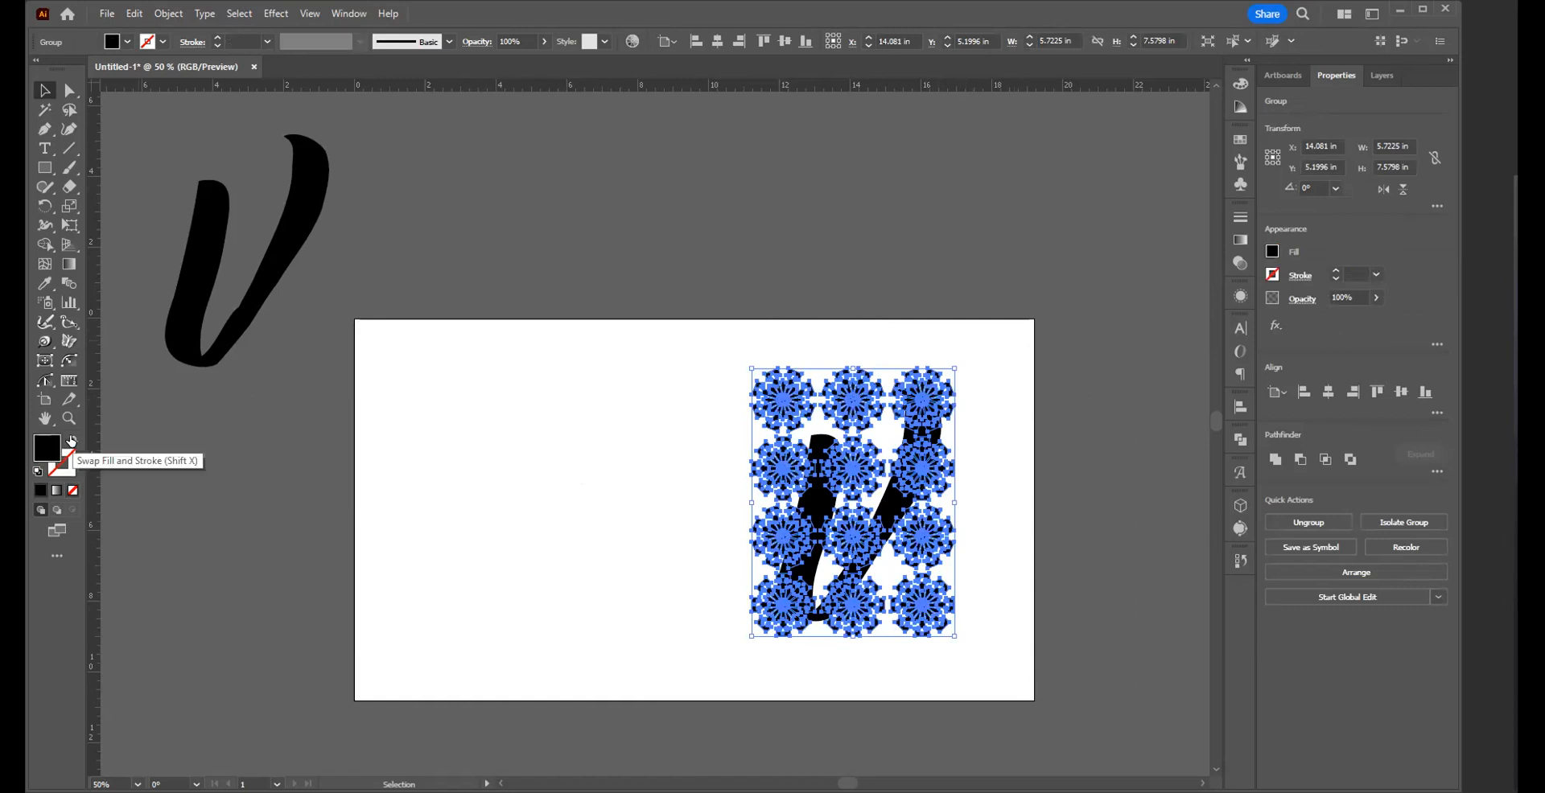
click(644, 533)
- Try making a compound path from the ornament grid and the artboard's letter V together, and undo it
drag(649, 336, 1075, 694)
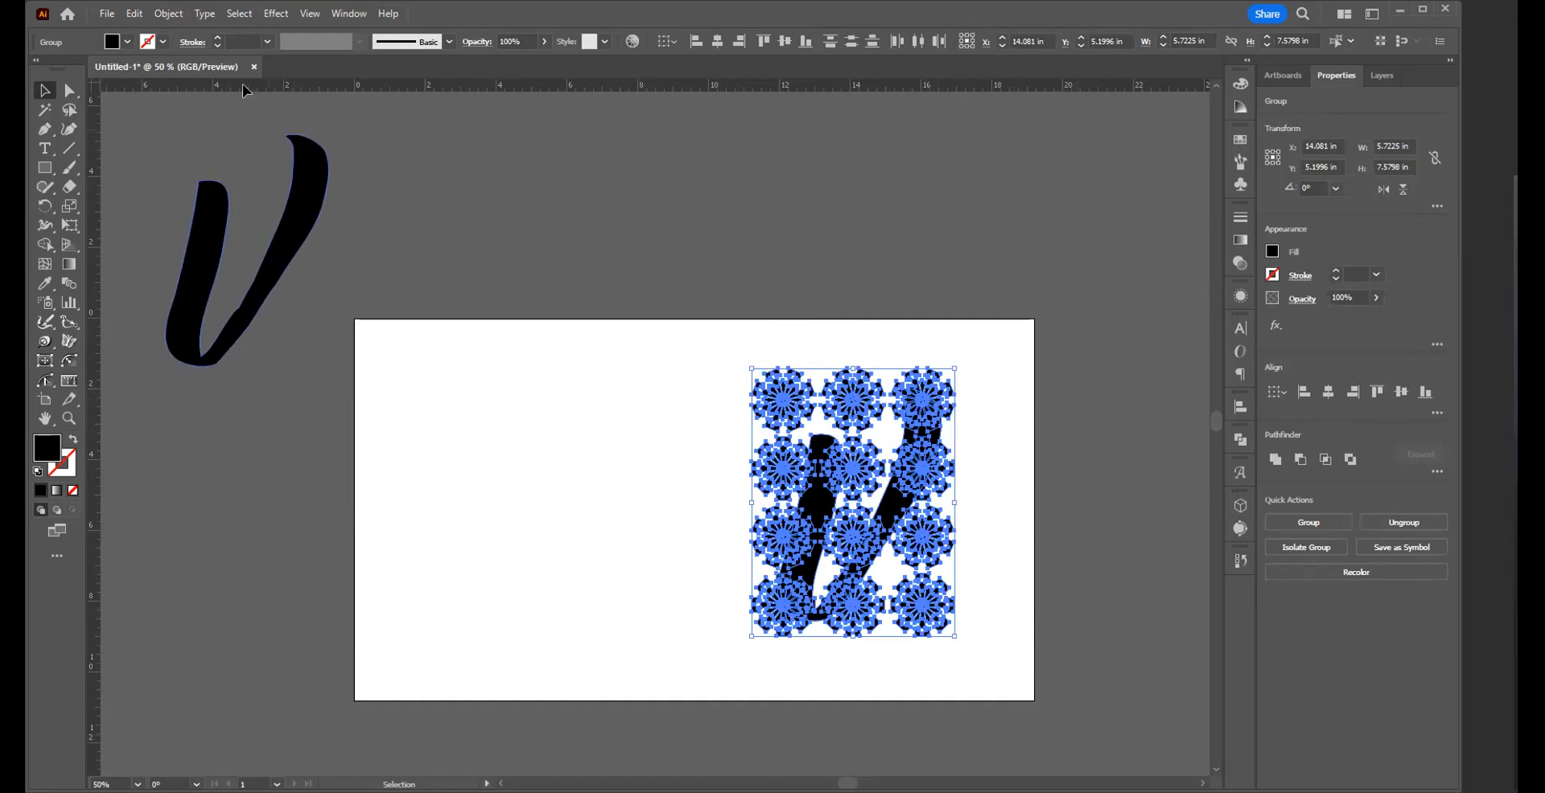
click(169, 14)
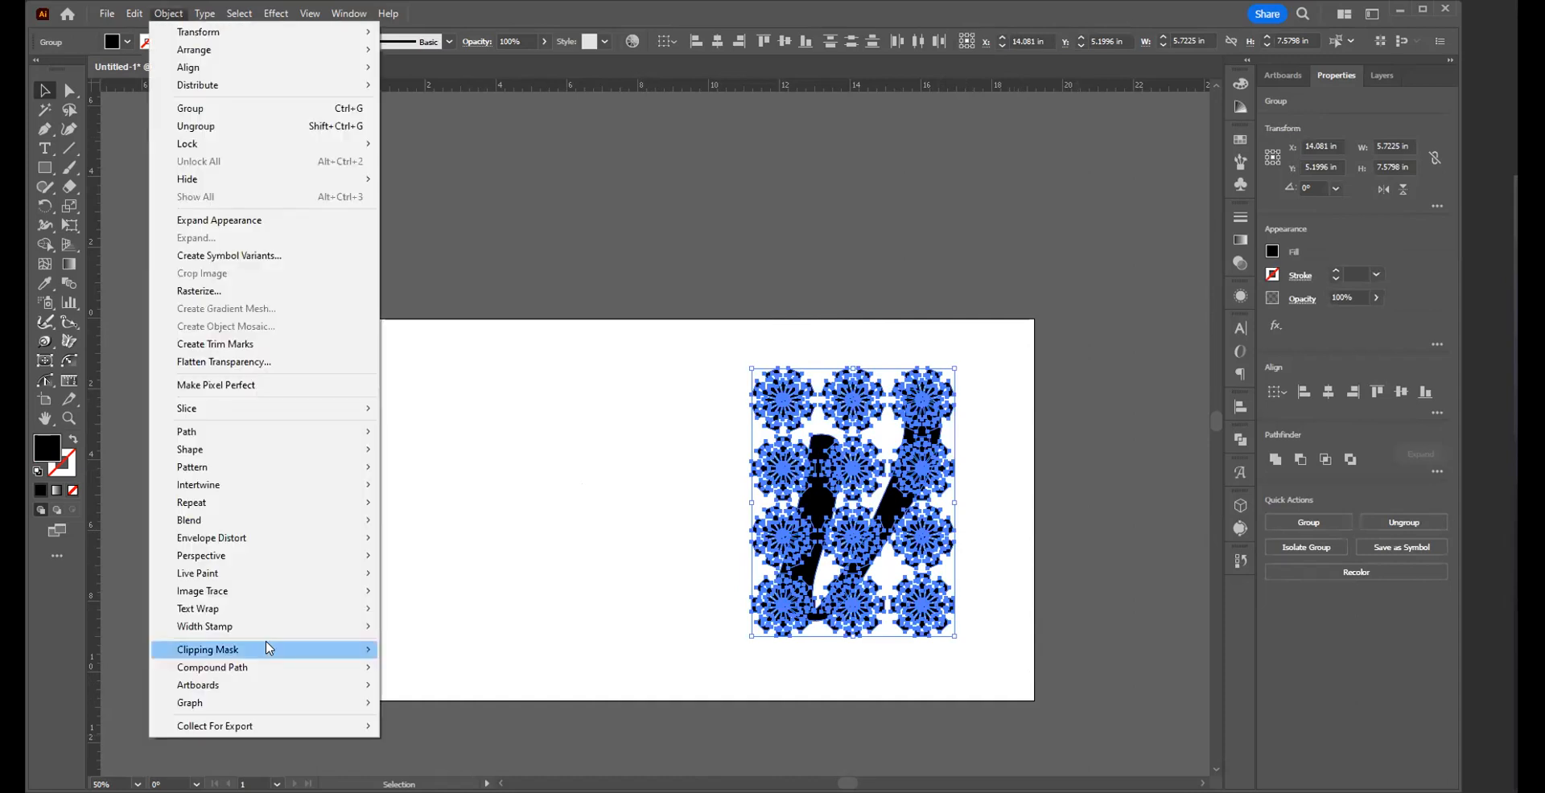
mouse_move(269, 668)
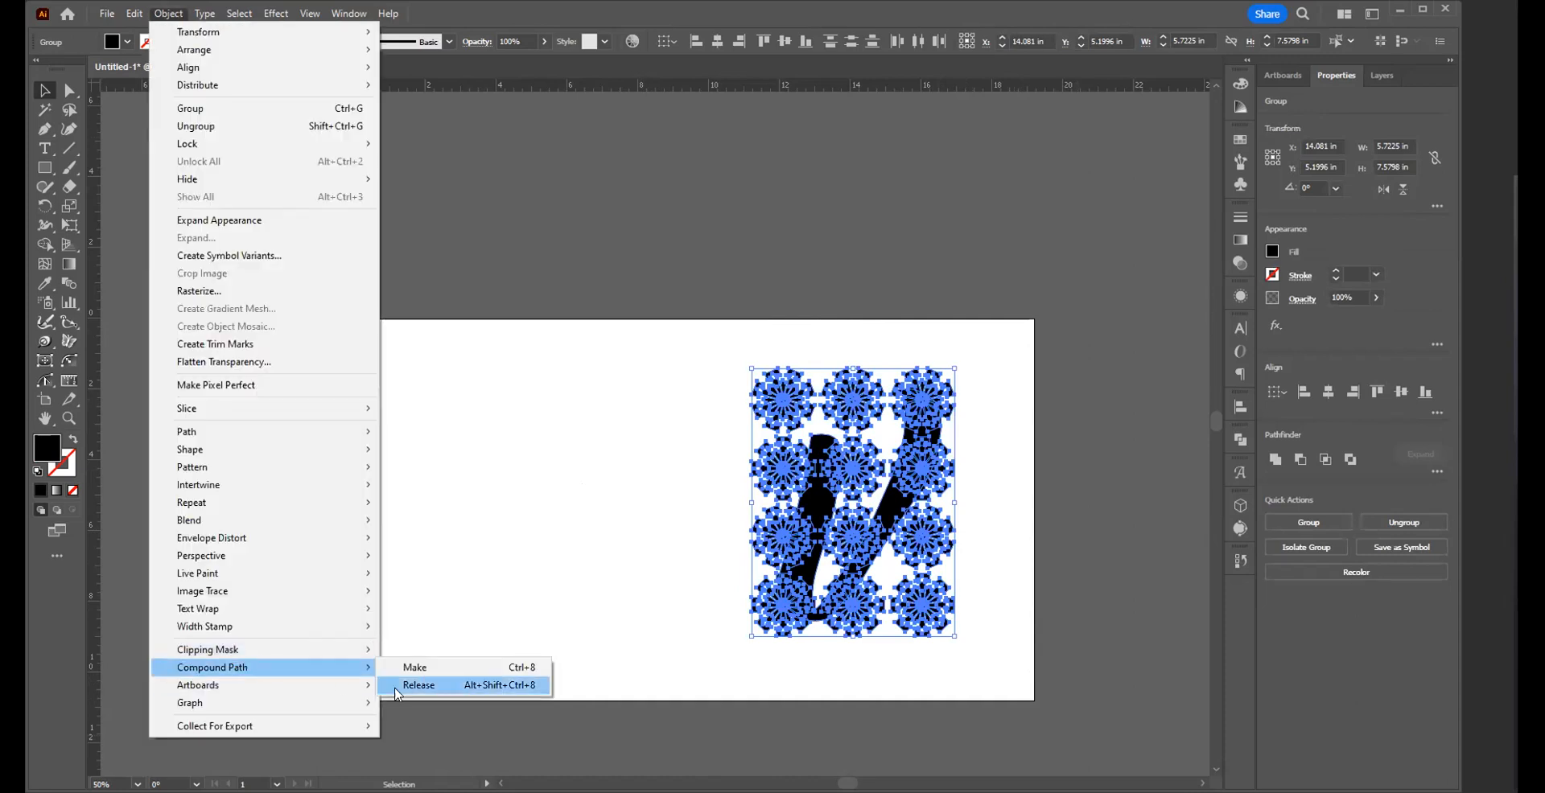
click(428, 673)
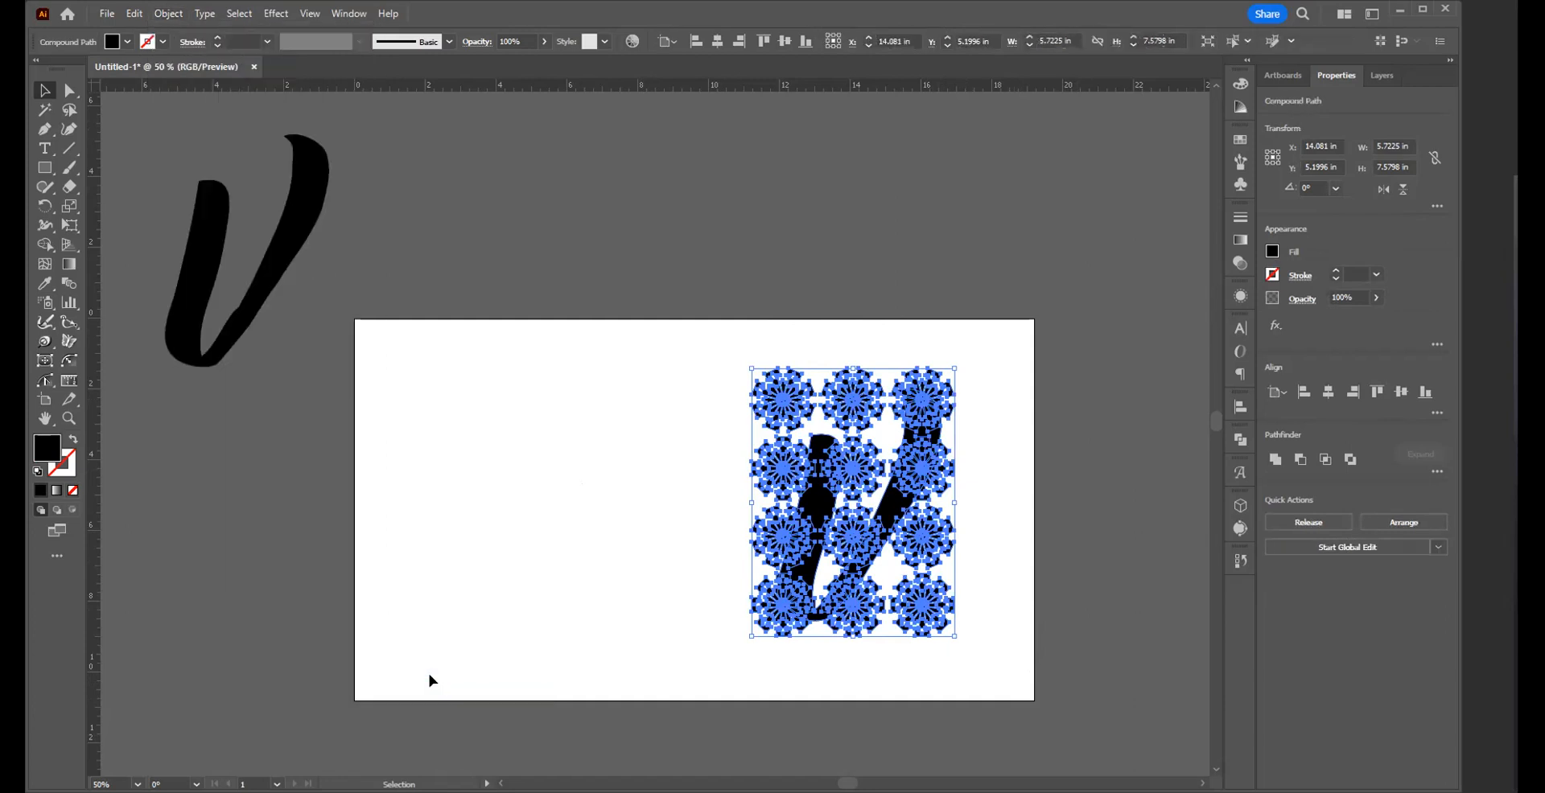
key(ctrl+z)
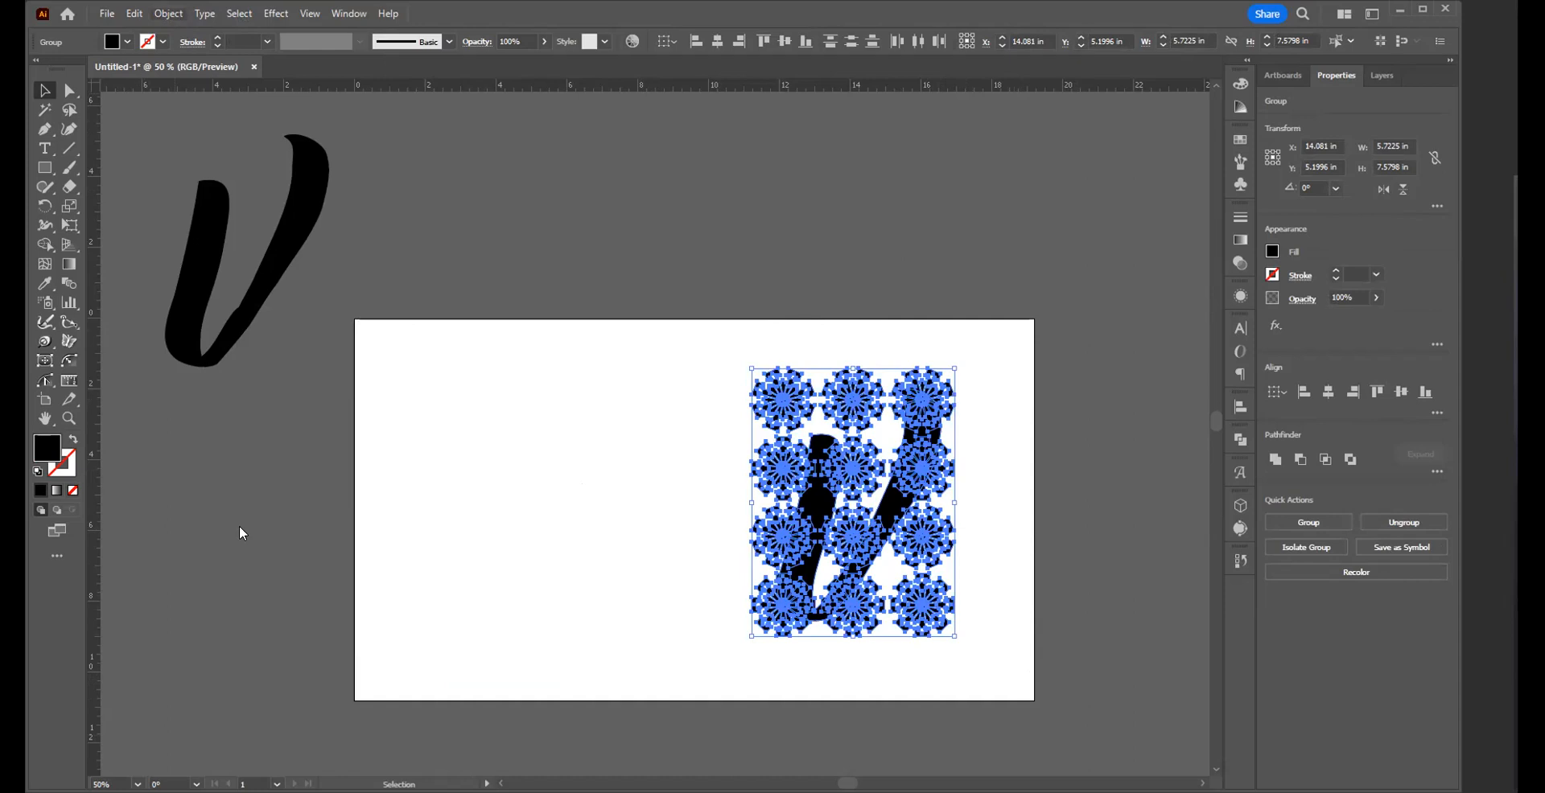
- Make a clipping mask from the selected ornament grid and letter V, and move the clipped letter slightly up and left on the artboard
click(169, 13)
mouse_move(321, 651)
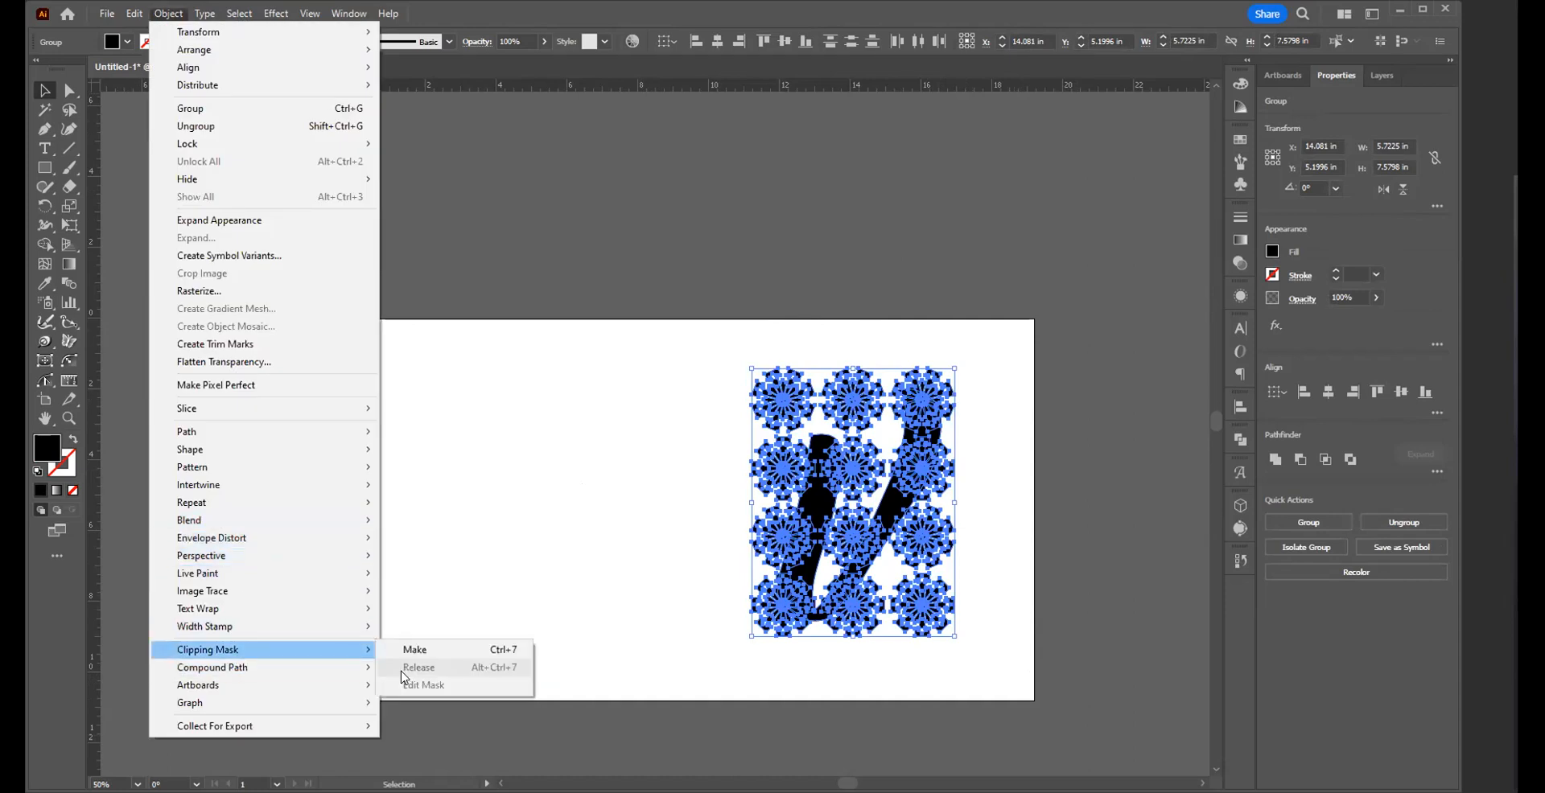
click(425, 650)
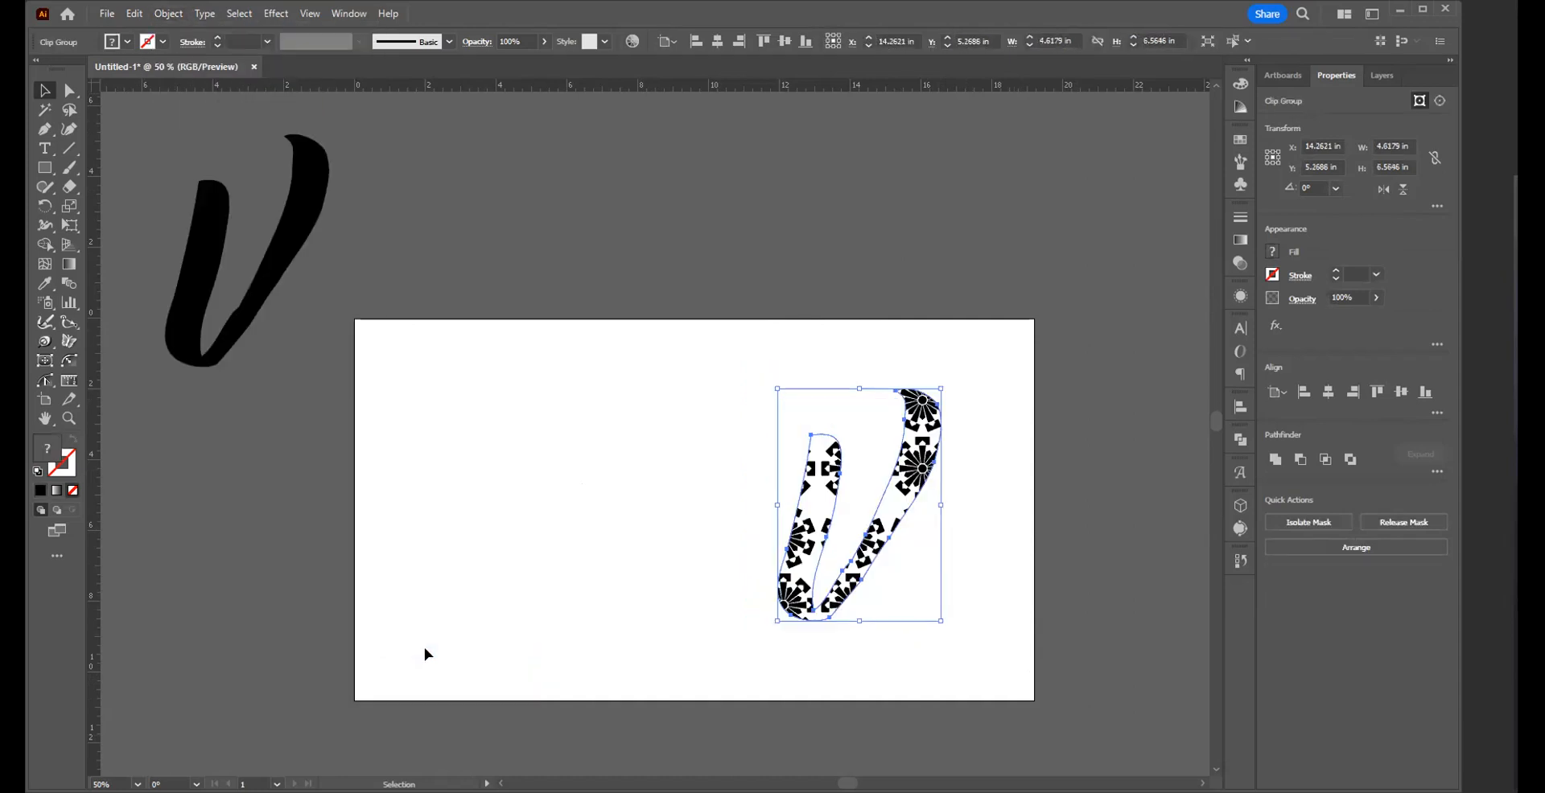
click(727, 436)
click(823, 448)
drag(925, 476, 879, 446)
click(980, 457)
key(a)
drag(616, 323, 985, 686)
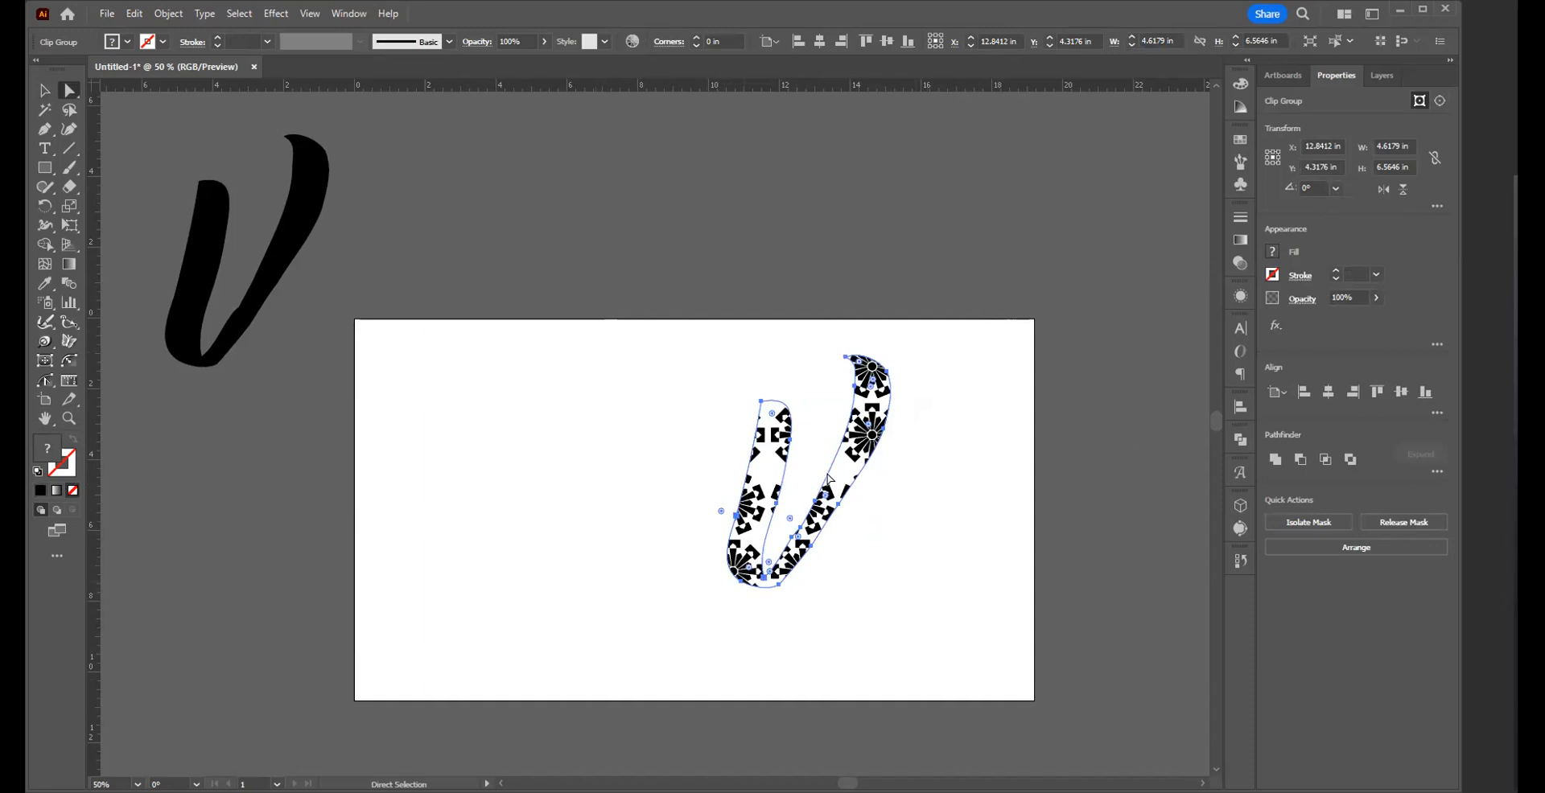
key(v)
click(940, 555)
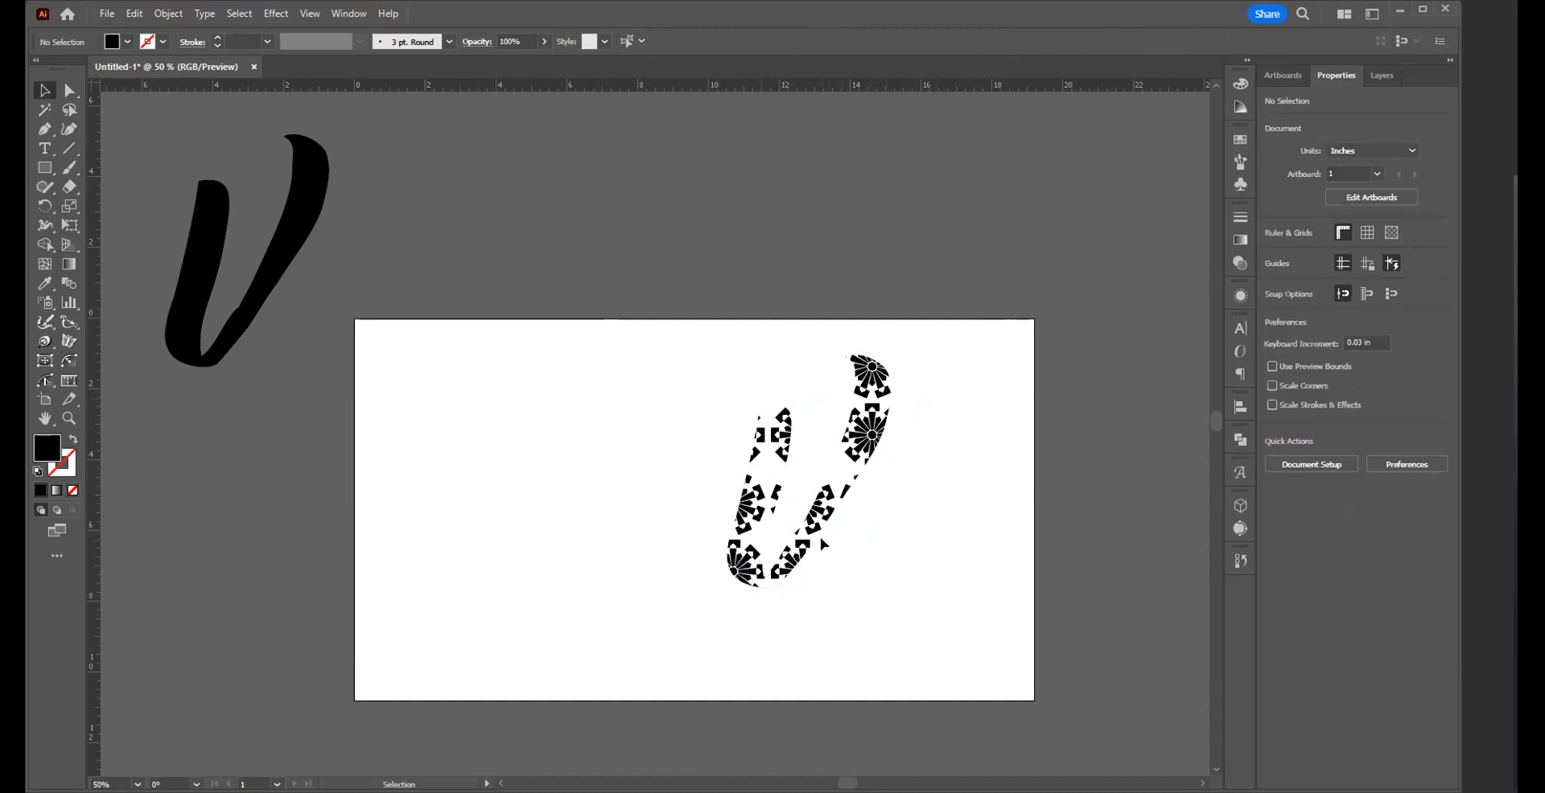
- Place a copy of the pasteboard's solid V over the patterned letter and align both by horizontal centre and top edge
click(307, 222)
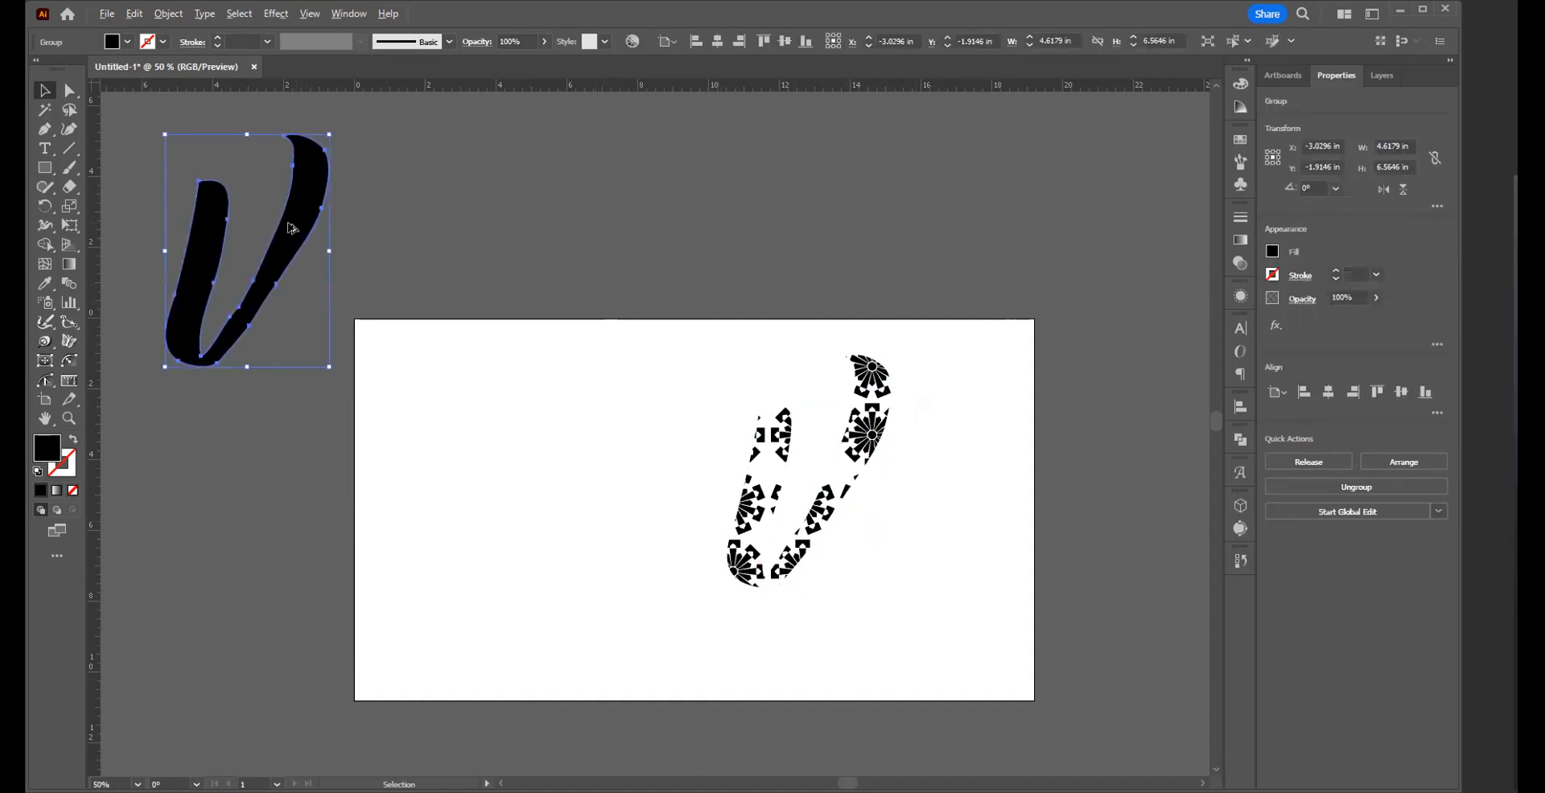
drag(292, 229, 856, 454)
drag(658, 375, 993, 552)
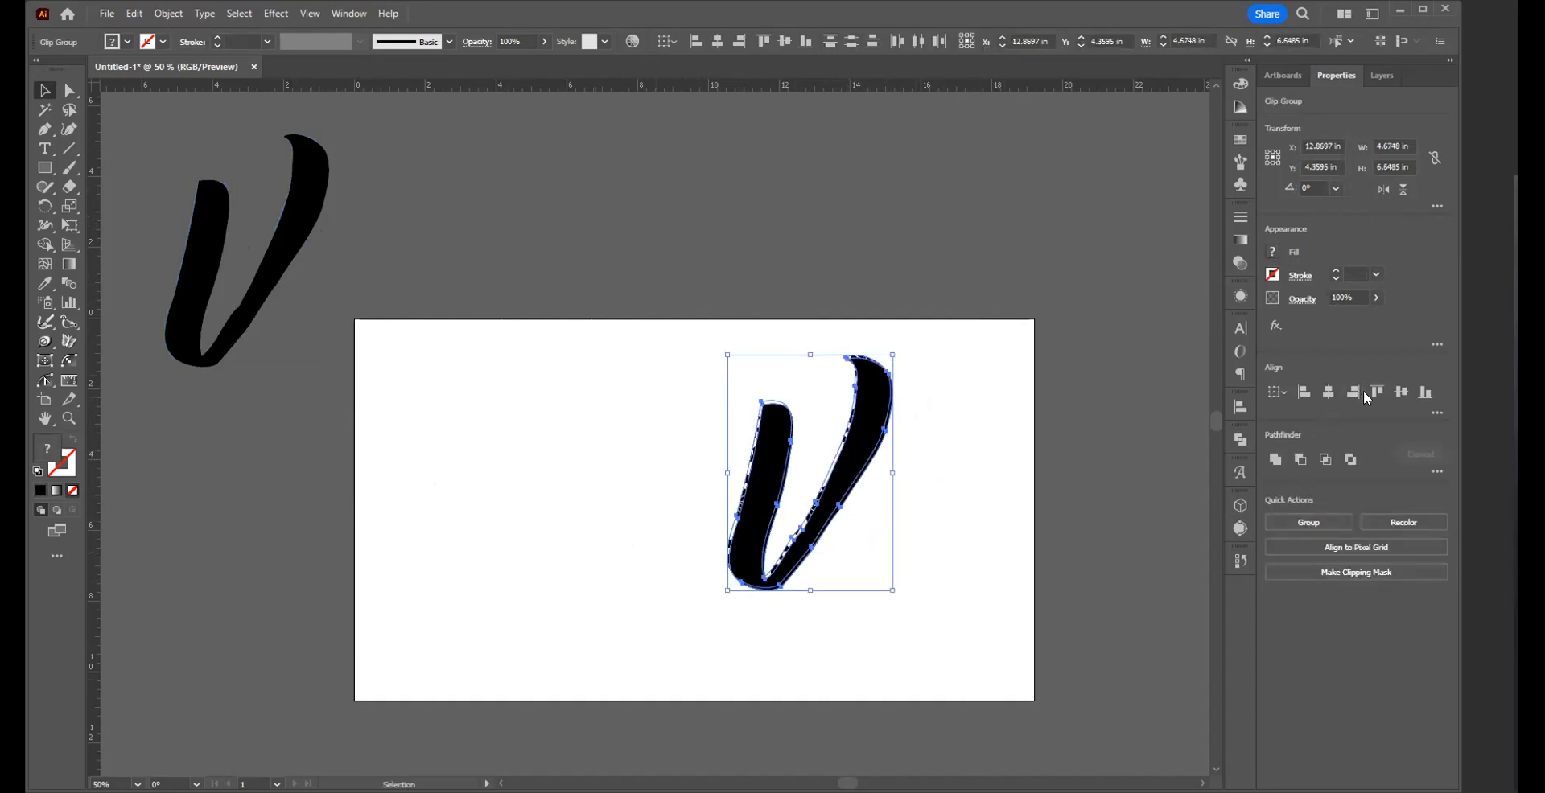
click(1330, 393)
click(986, 466)
- Turn the solid V over the pattern into an outline by swapping its fill and stroke, and set the stroke to 3 pt
click(849, 475)
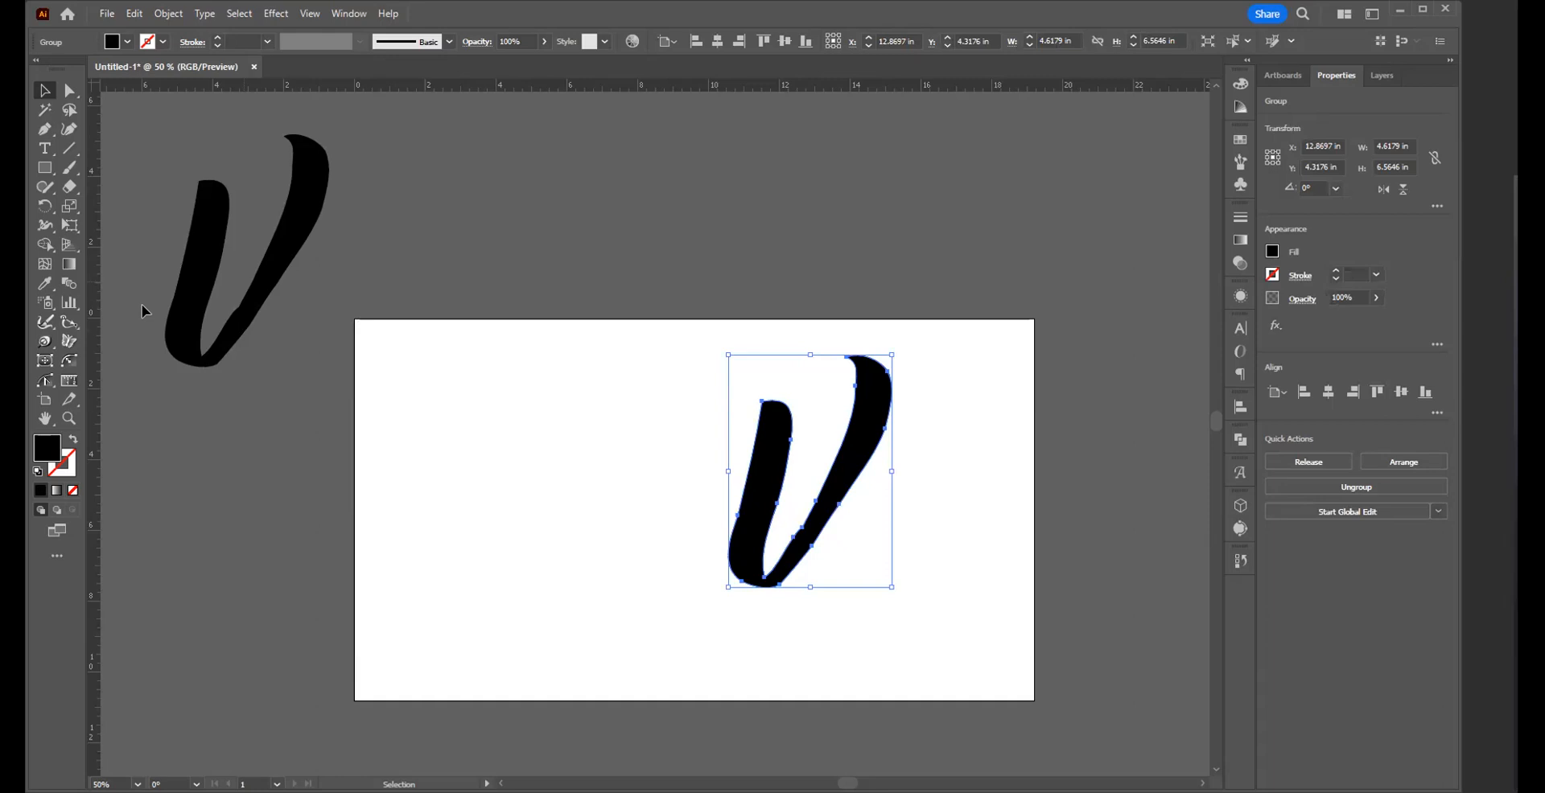
click(72, 440)
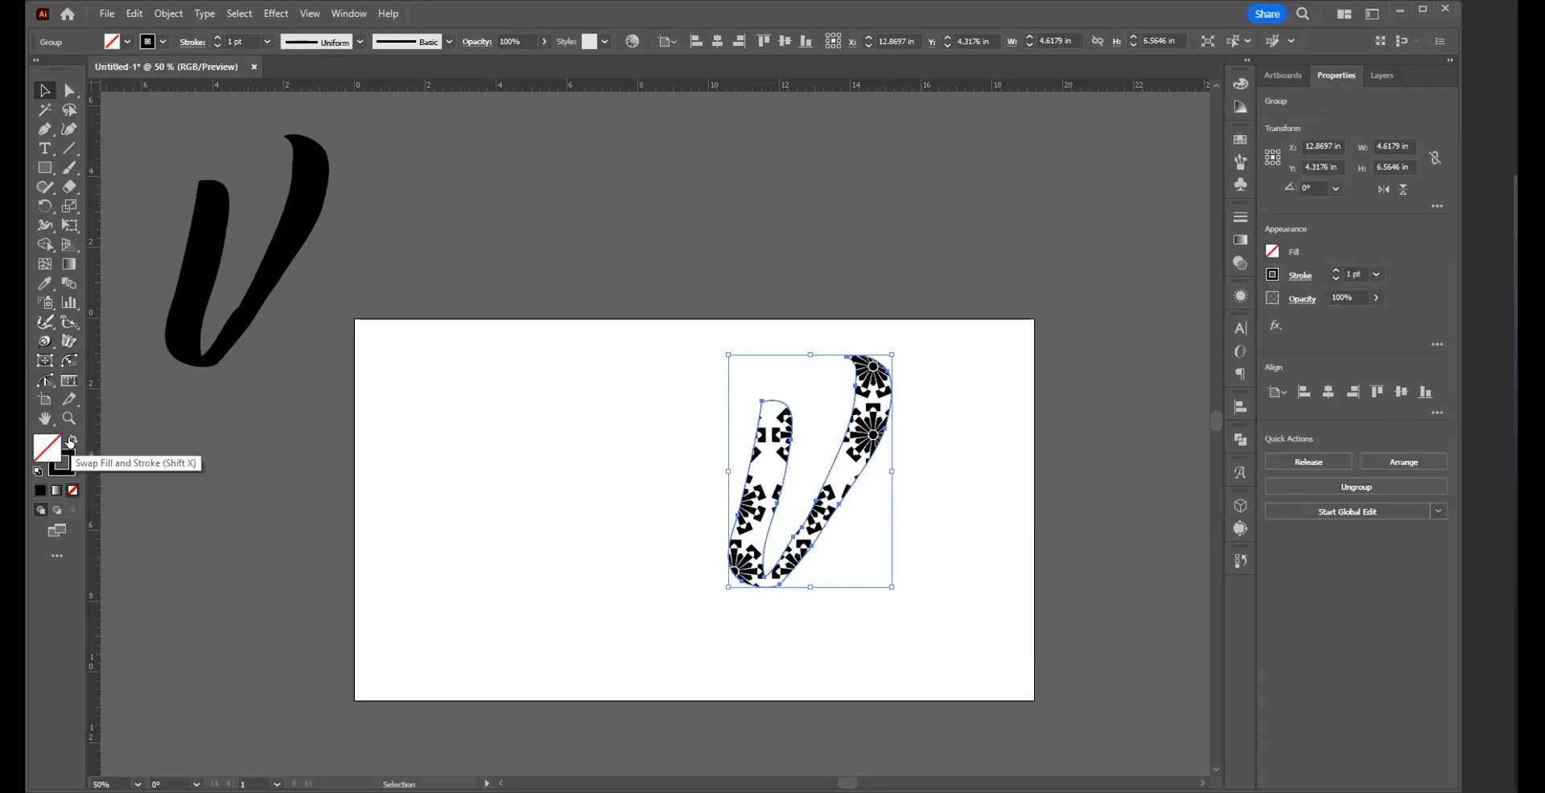
click(1334, 271)
click(1335, 275)
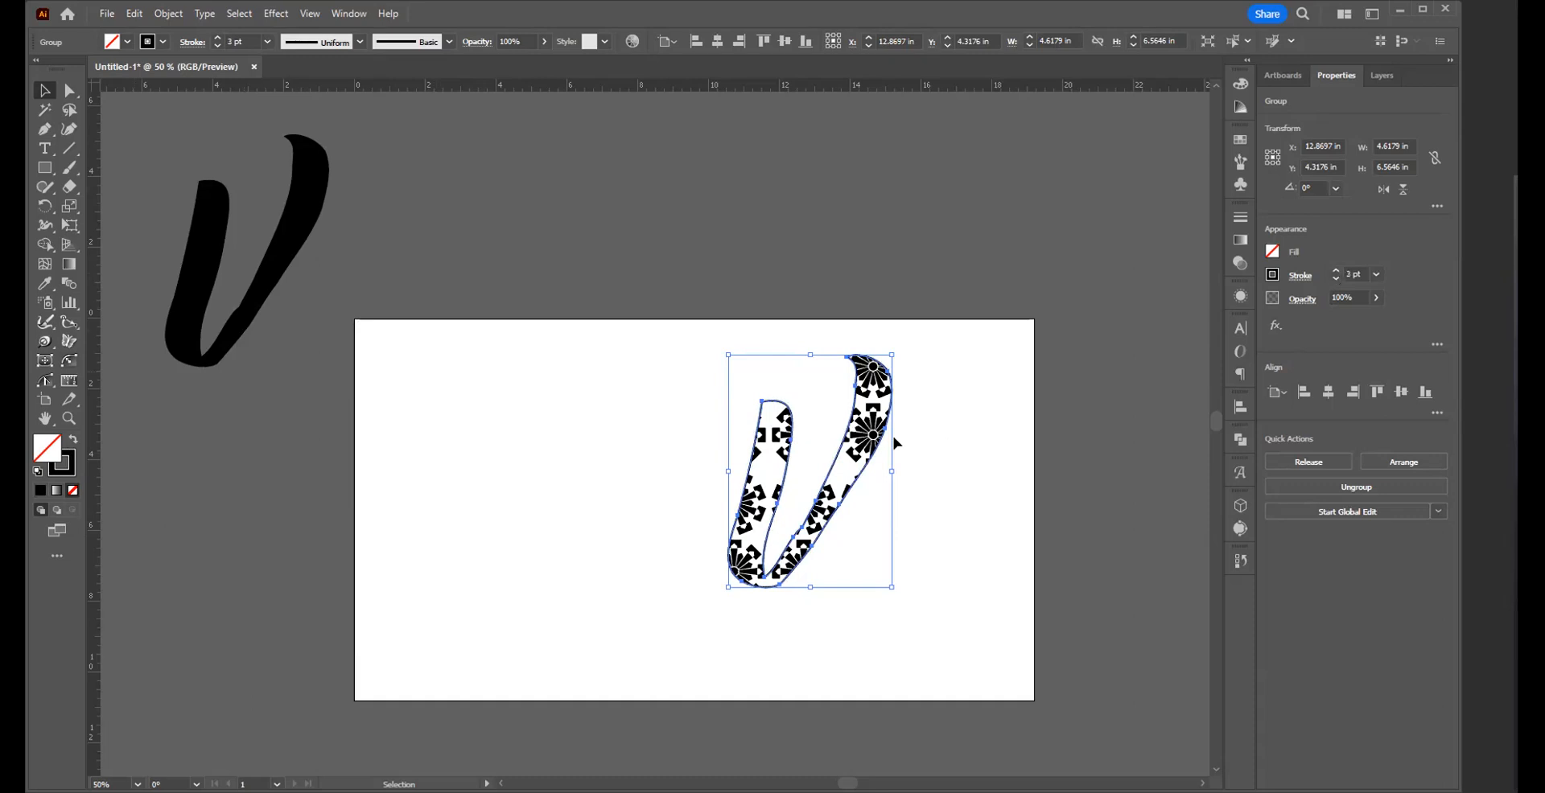
click(1004, 462)
drag(689, 360, 747, 435)
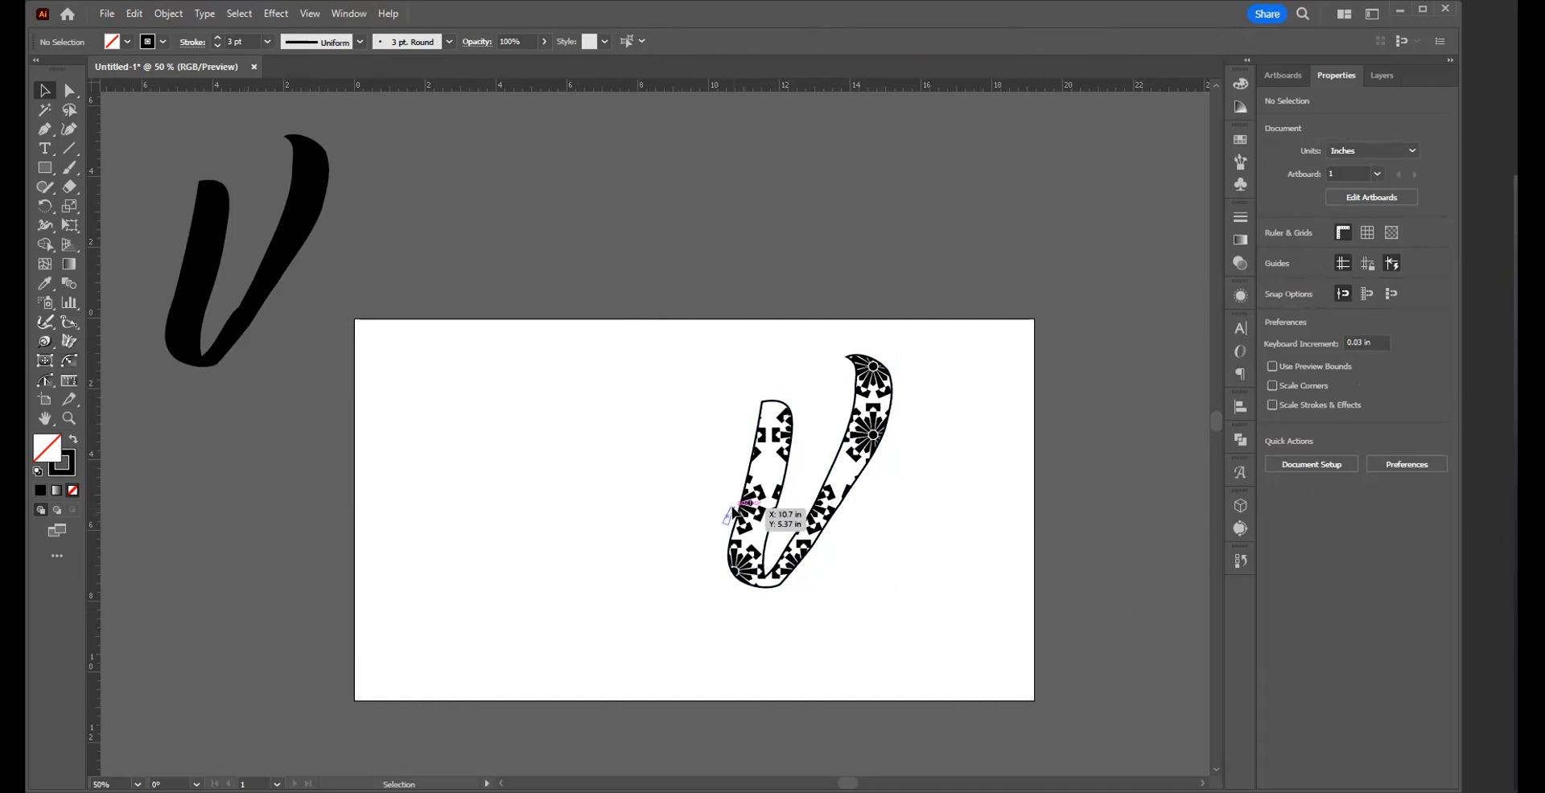
- Move the remaining solid black V from the pasteboard onto the outlined patterned letter and align them exactly
click(276, 250)
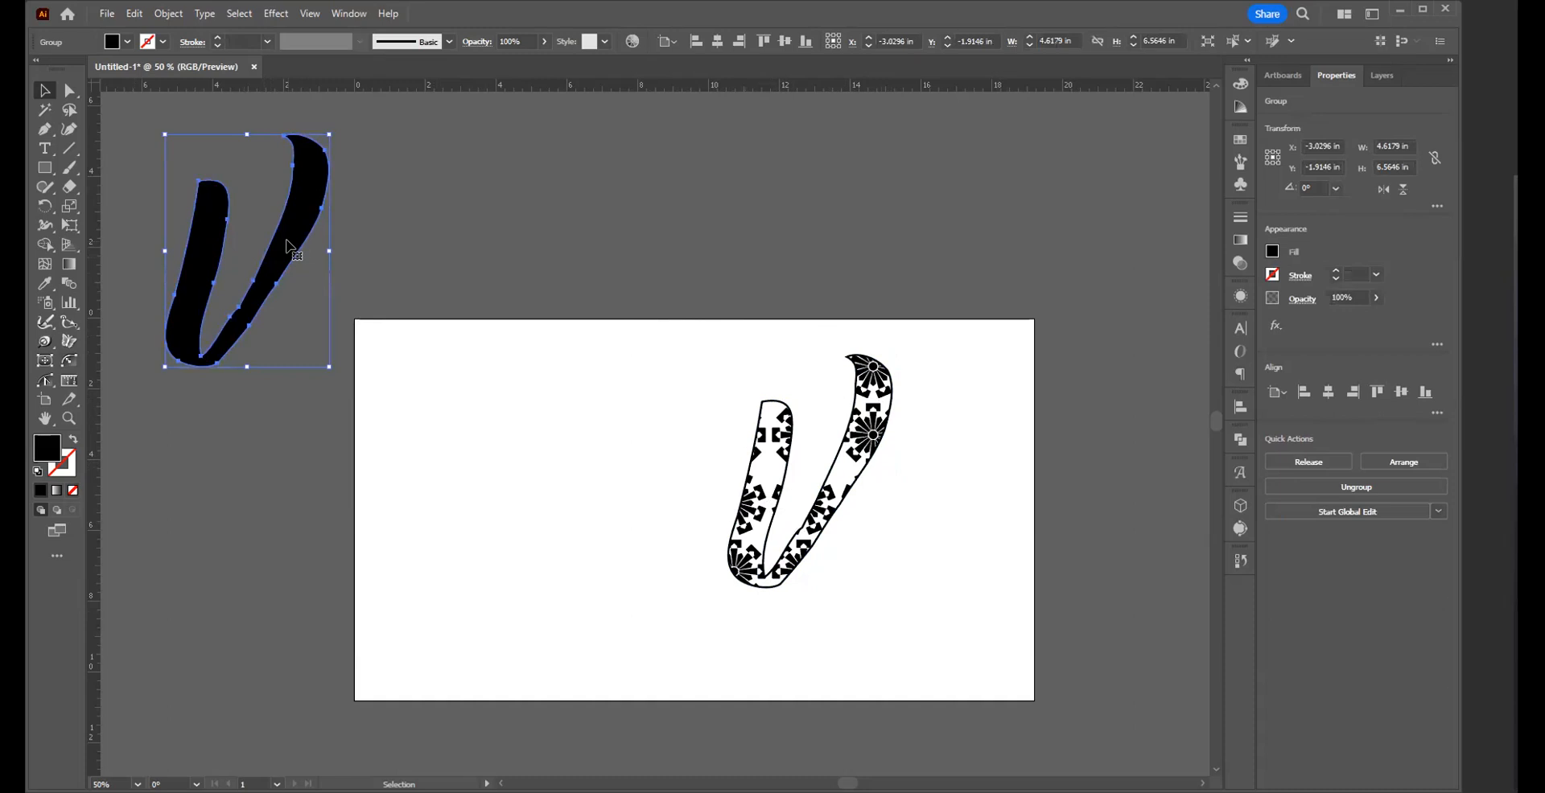
drag(288, 246, 855, 474)
drag(678, 364, 979, 502)
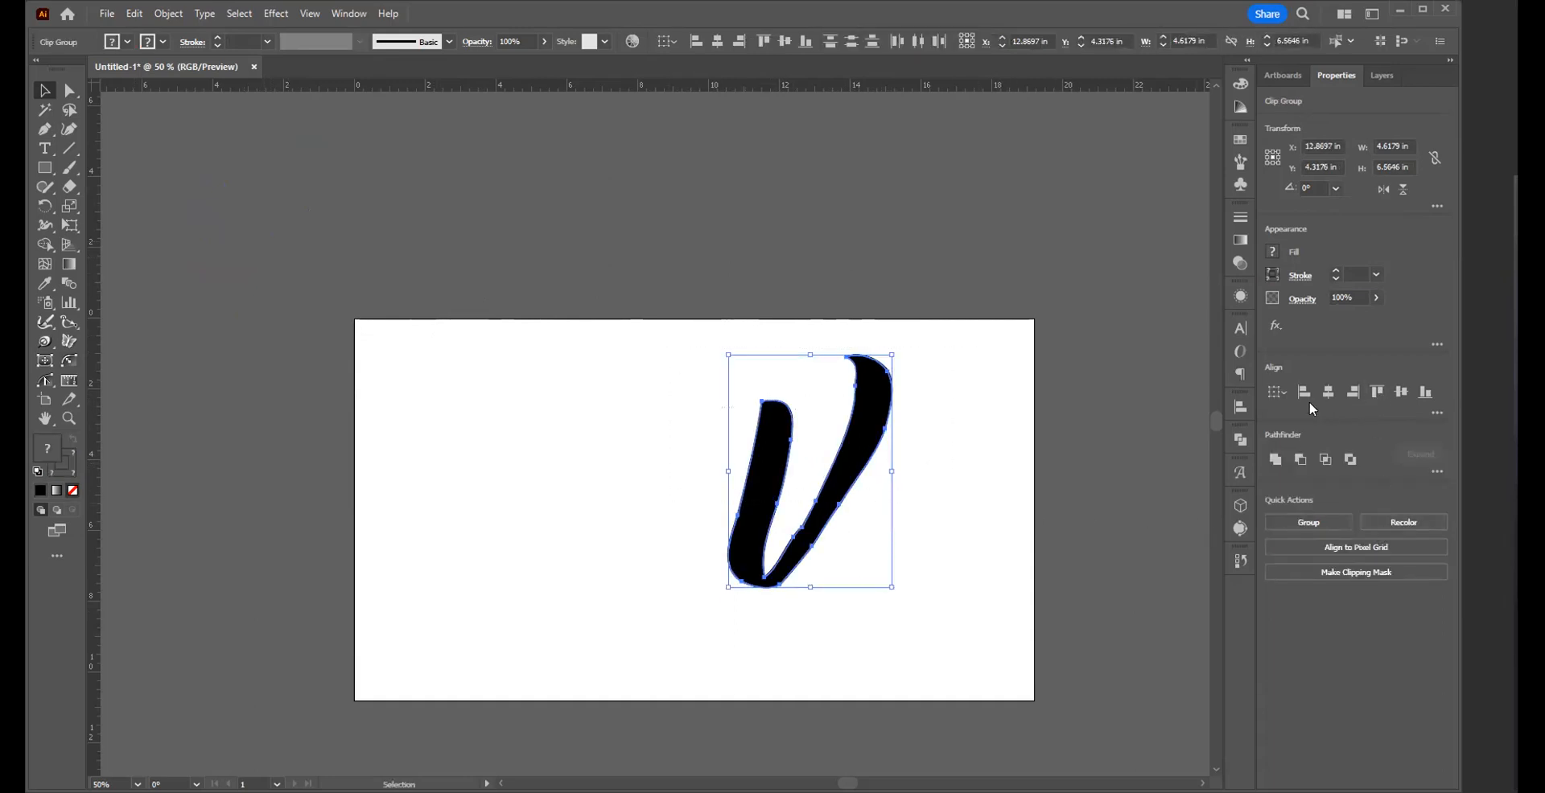
click(997, 477)
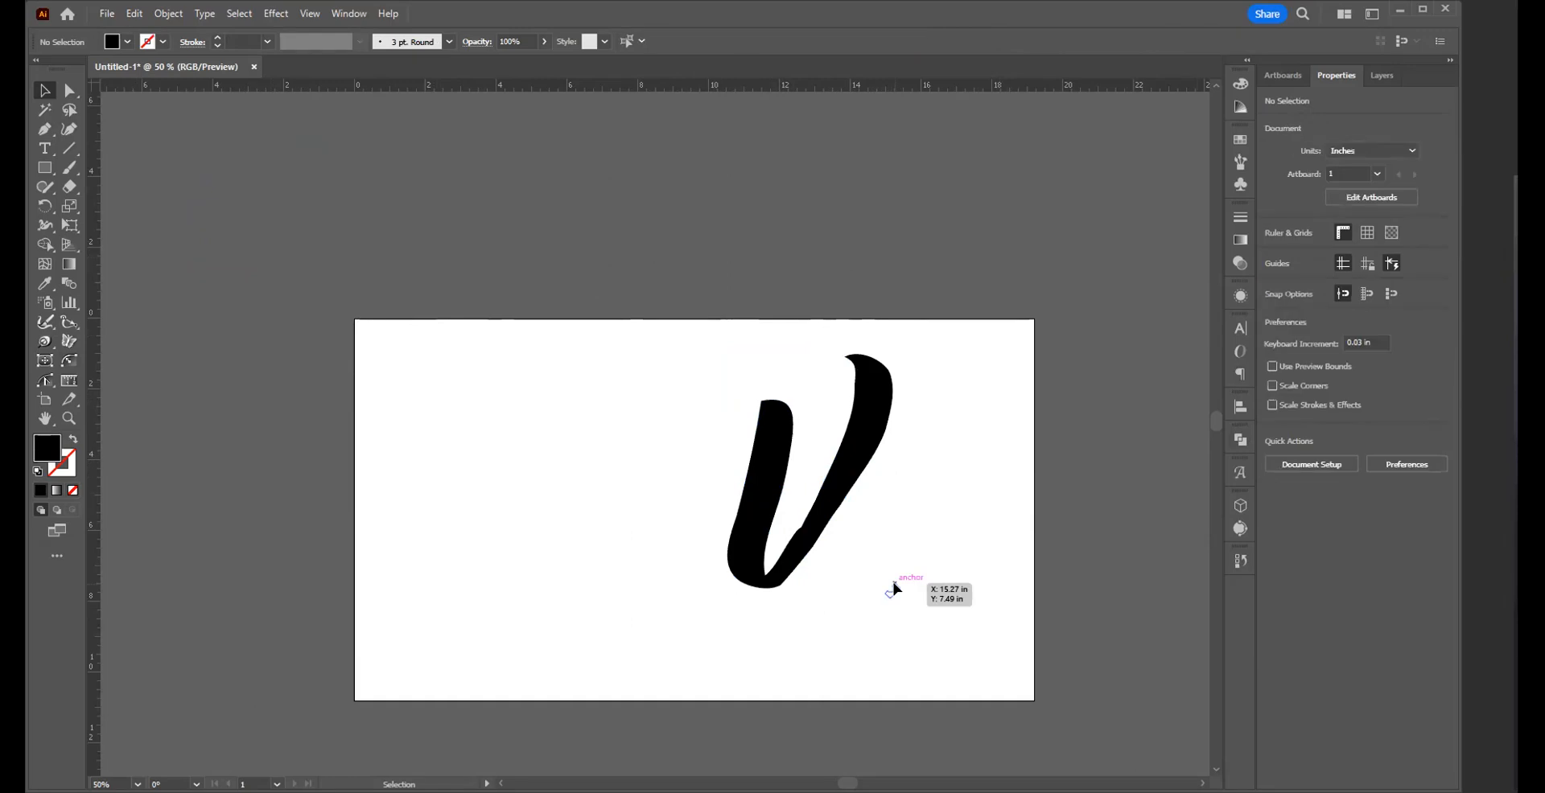
- Try nudging the clipped pattern letter about 0.15 in down and 0.15 in right relative to the solid V
click(872, 450)
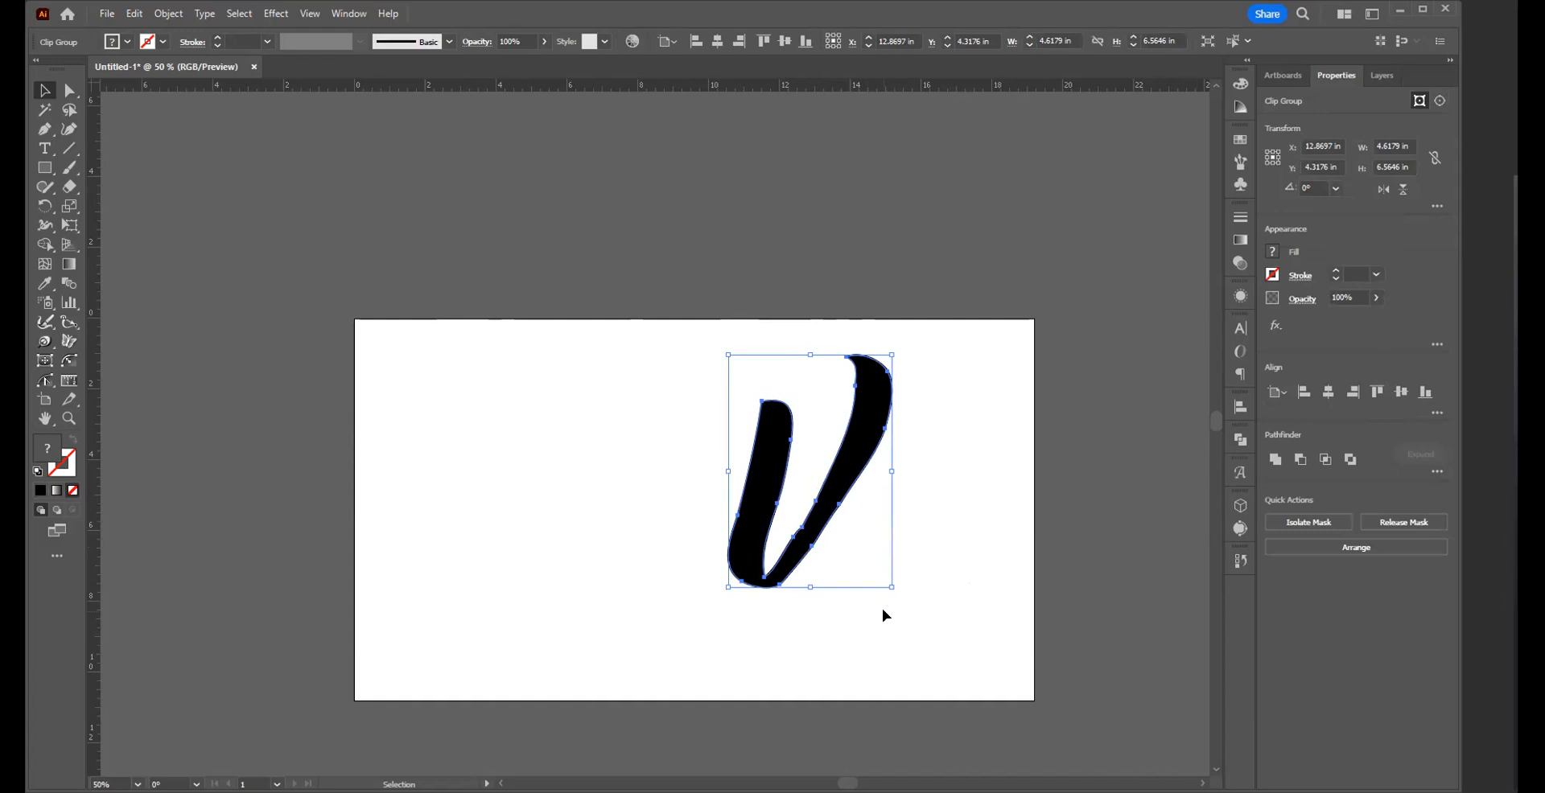
key(Down)
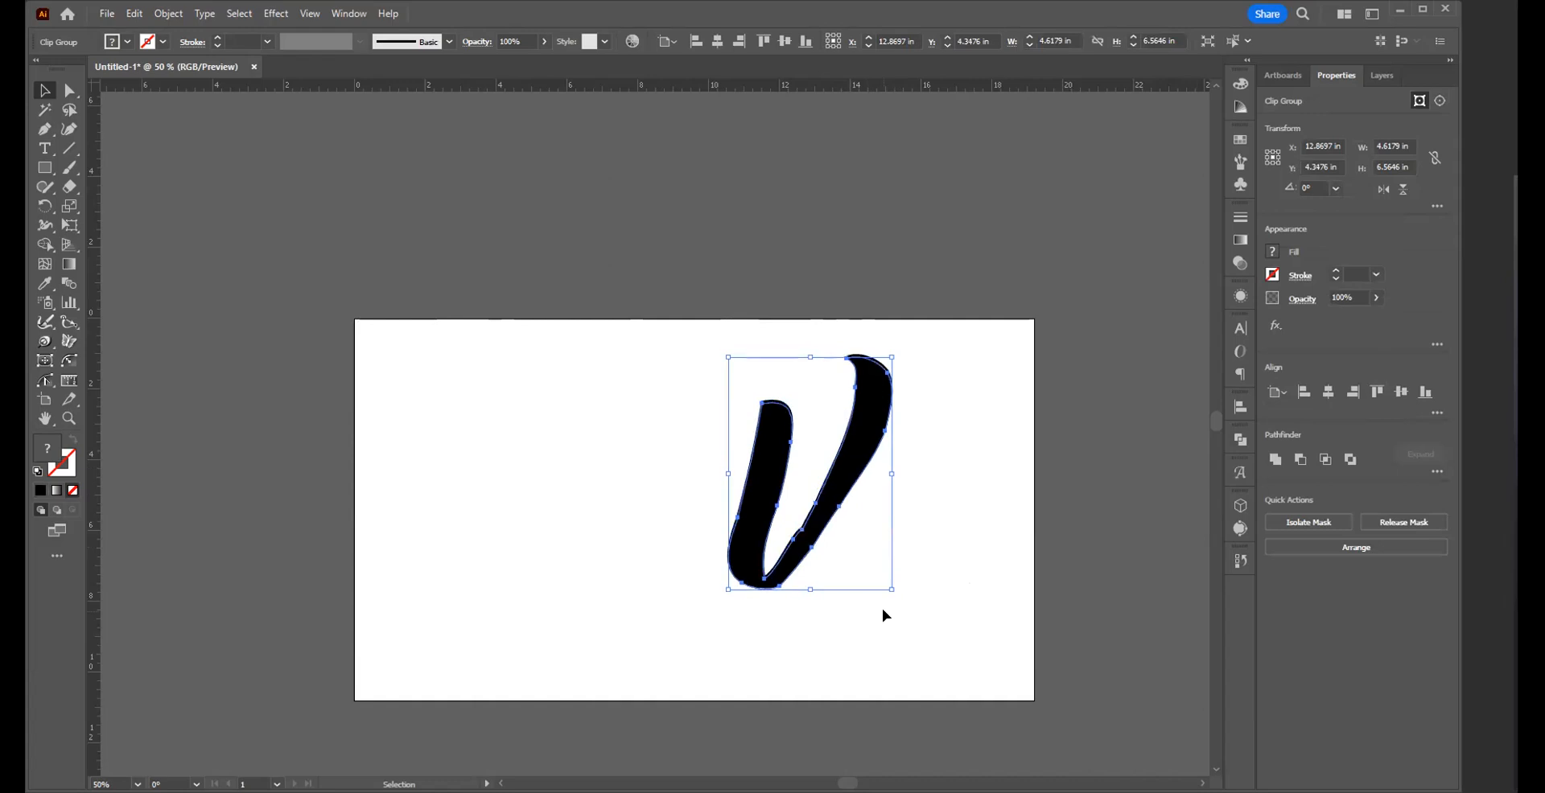
key(Down)
key(Down)
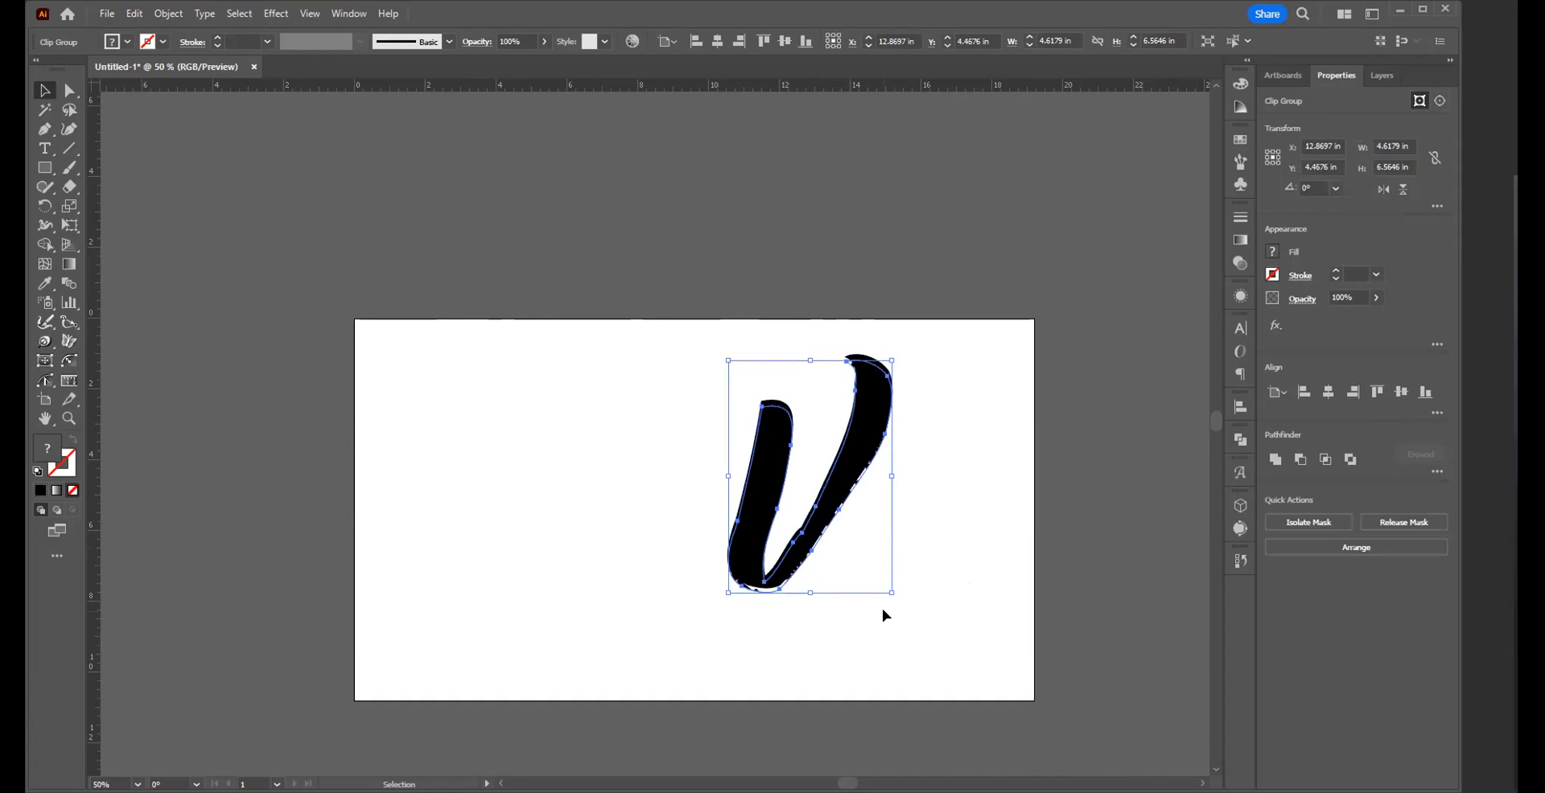
key(Right)
key(Right)
key(Right)
key(Right)
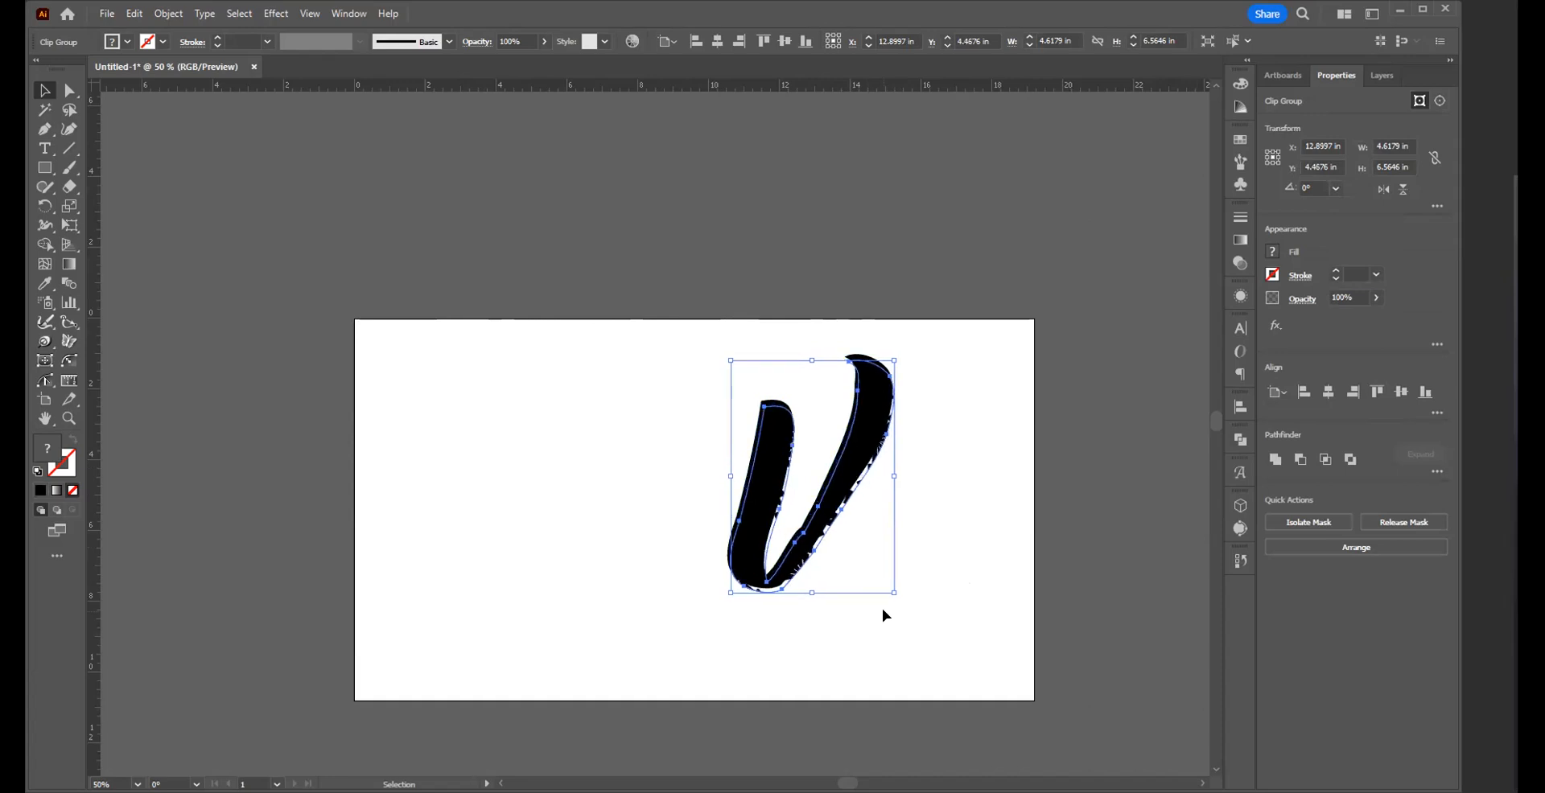
key(Right)
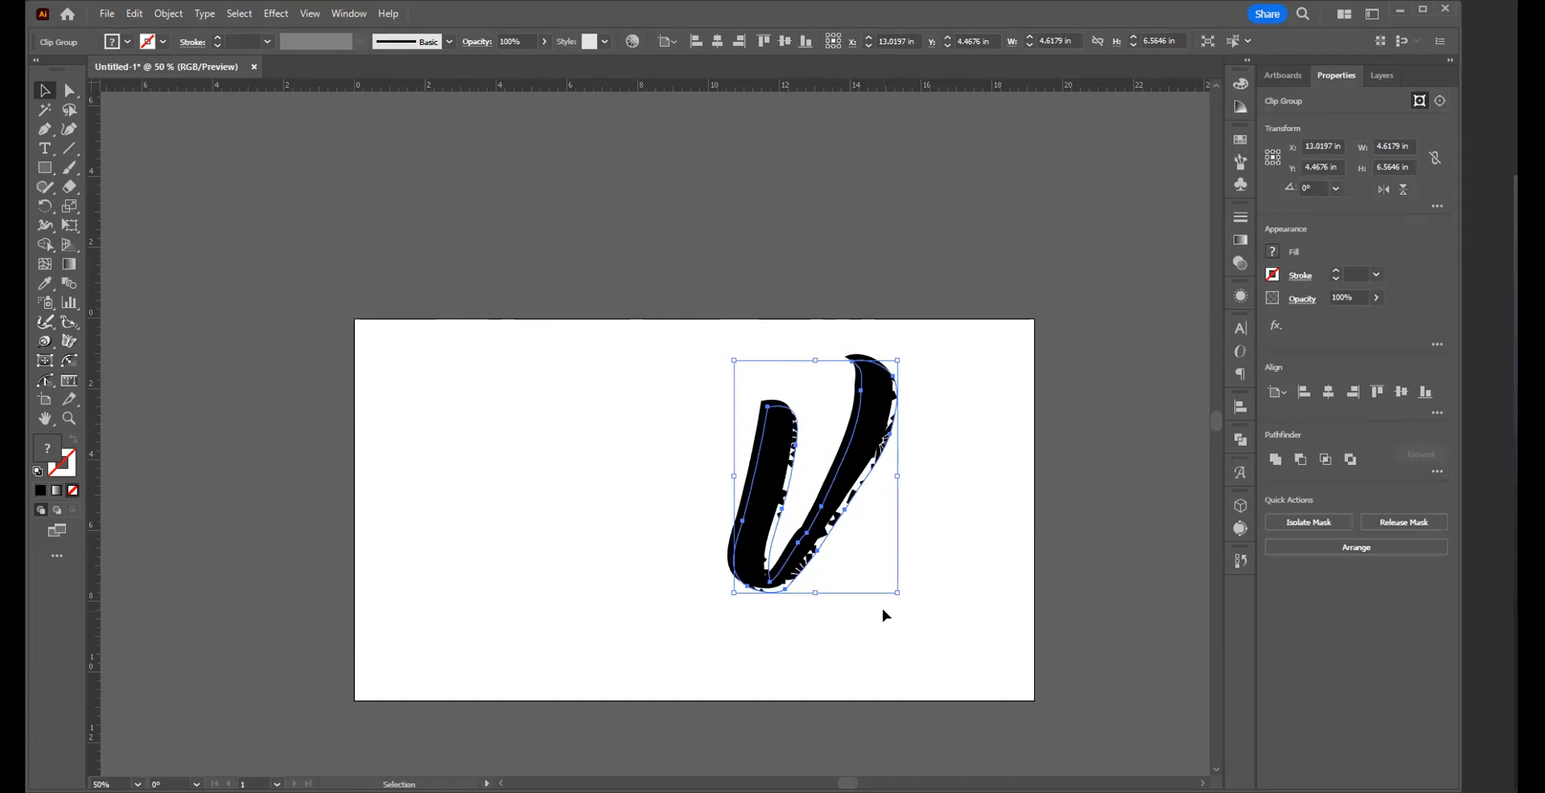
click(953, 539)
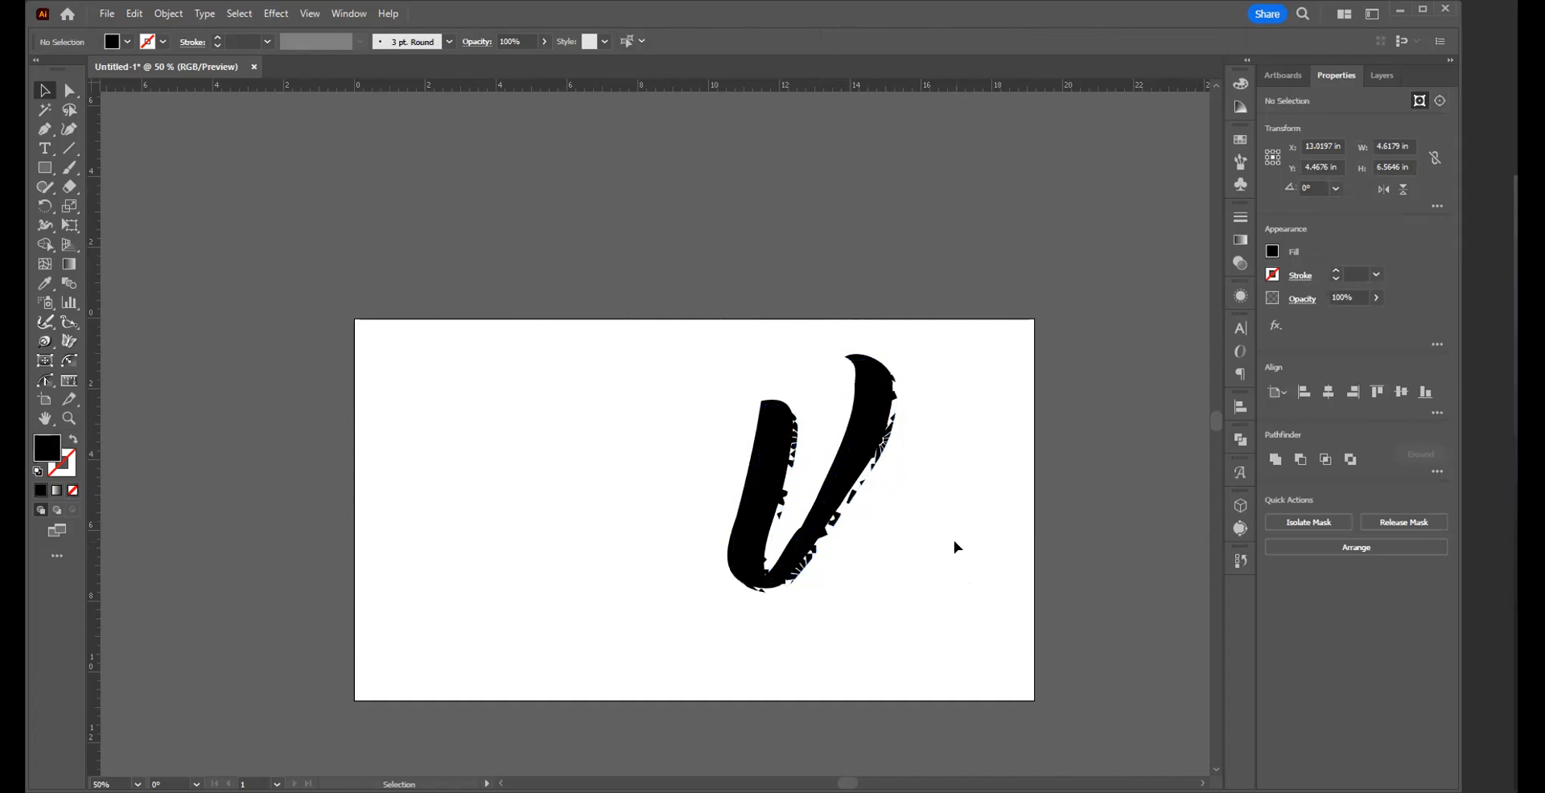
- Undo the down and right nudges, returning the clipped pattern letter to its aligned position over the solid V
key(a)
key(ctrl+a)
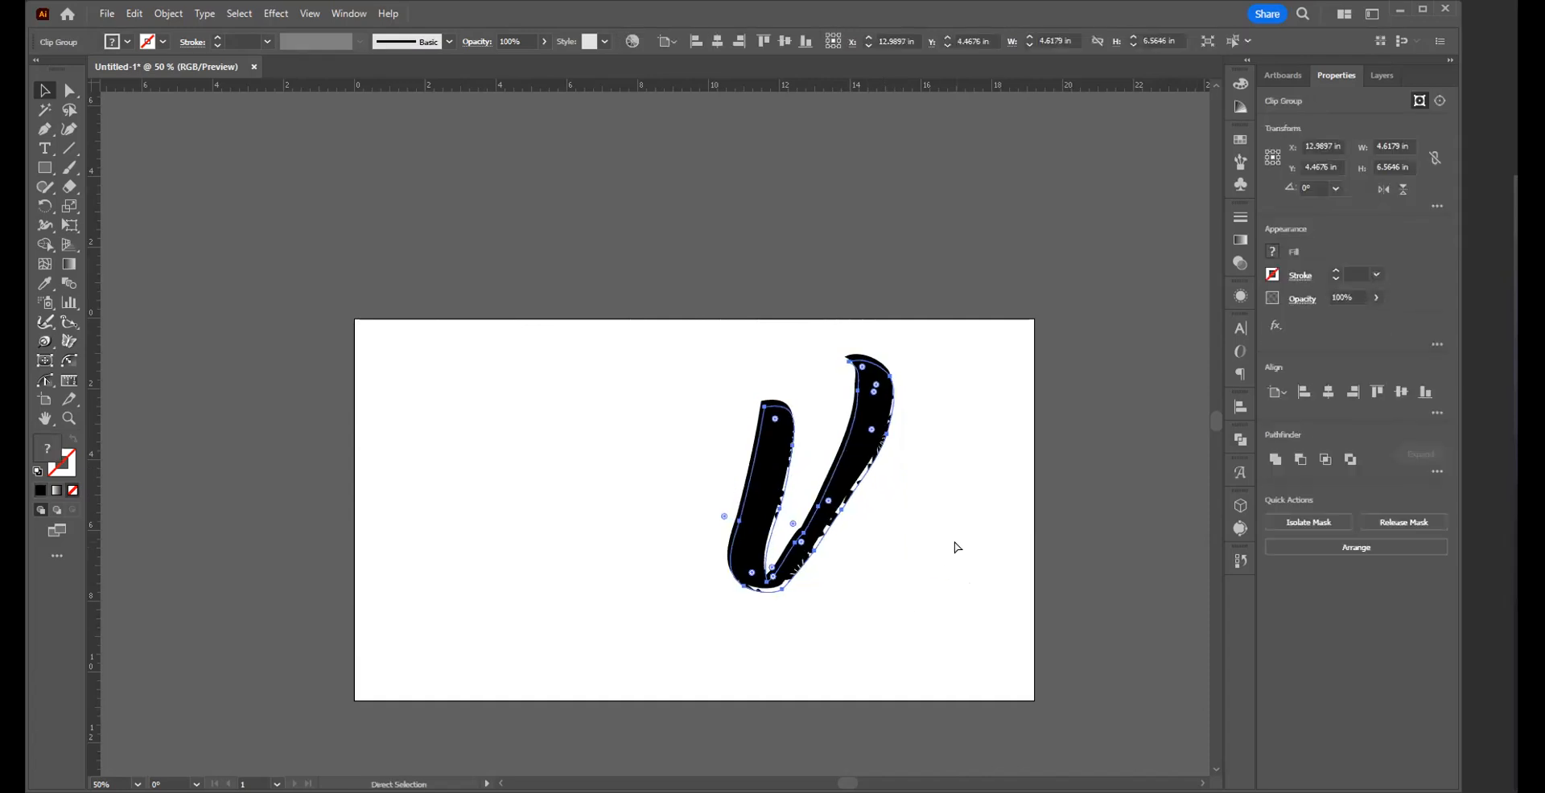
key(Up)
key(Up)
key(Up)
key(Up)
key(Up)
key(Up)
key(Up)
key(Up)
key(Up)
key(Up)
key(Up)
key(Up)
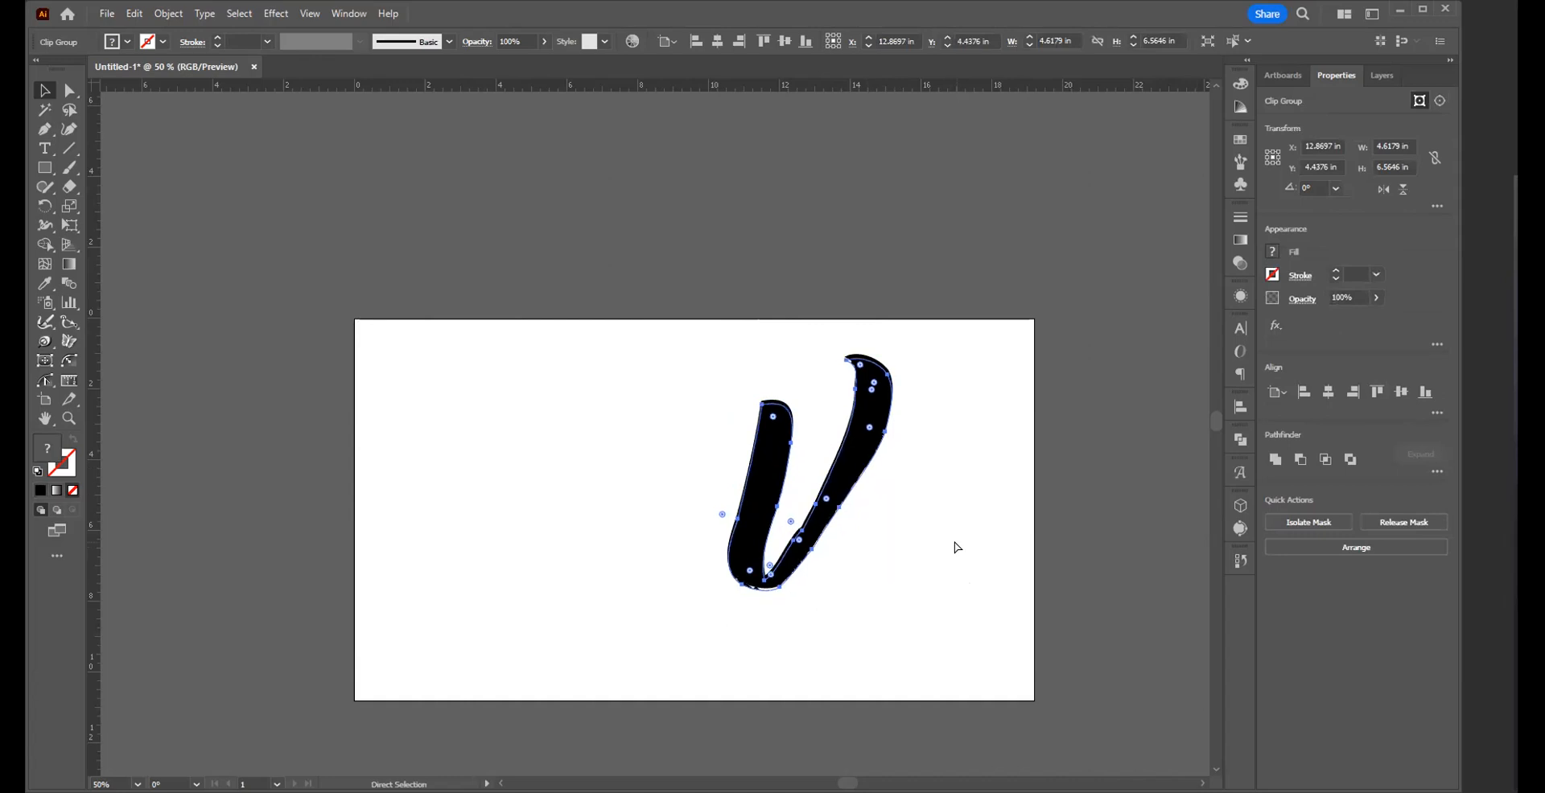
key(v)
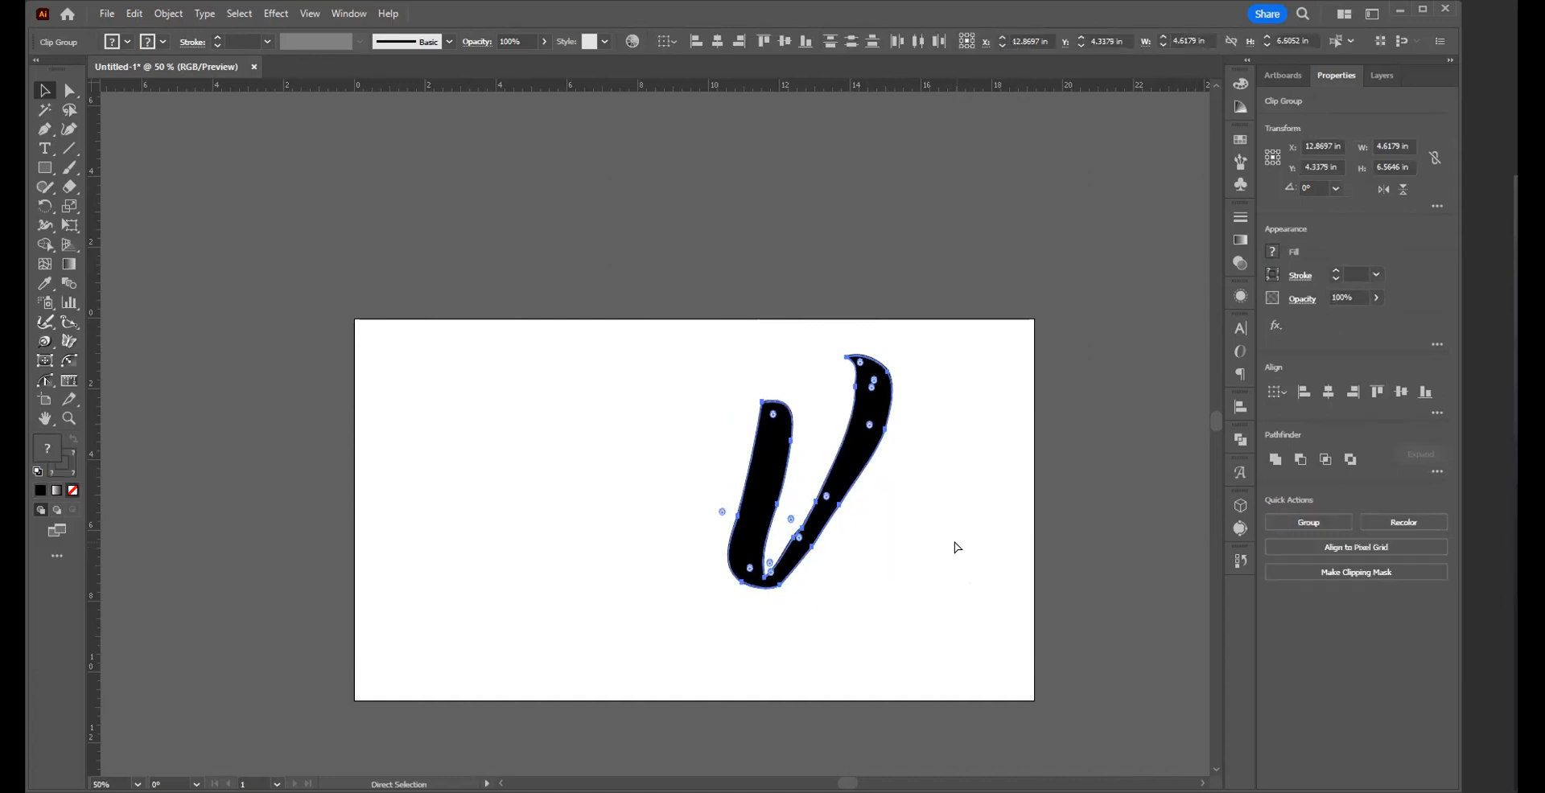
click(959, 481)
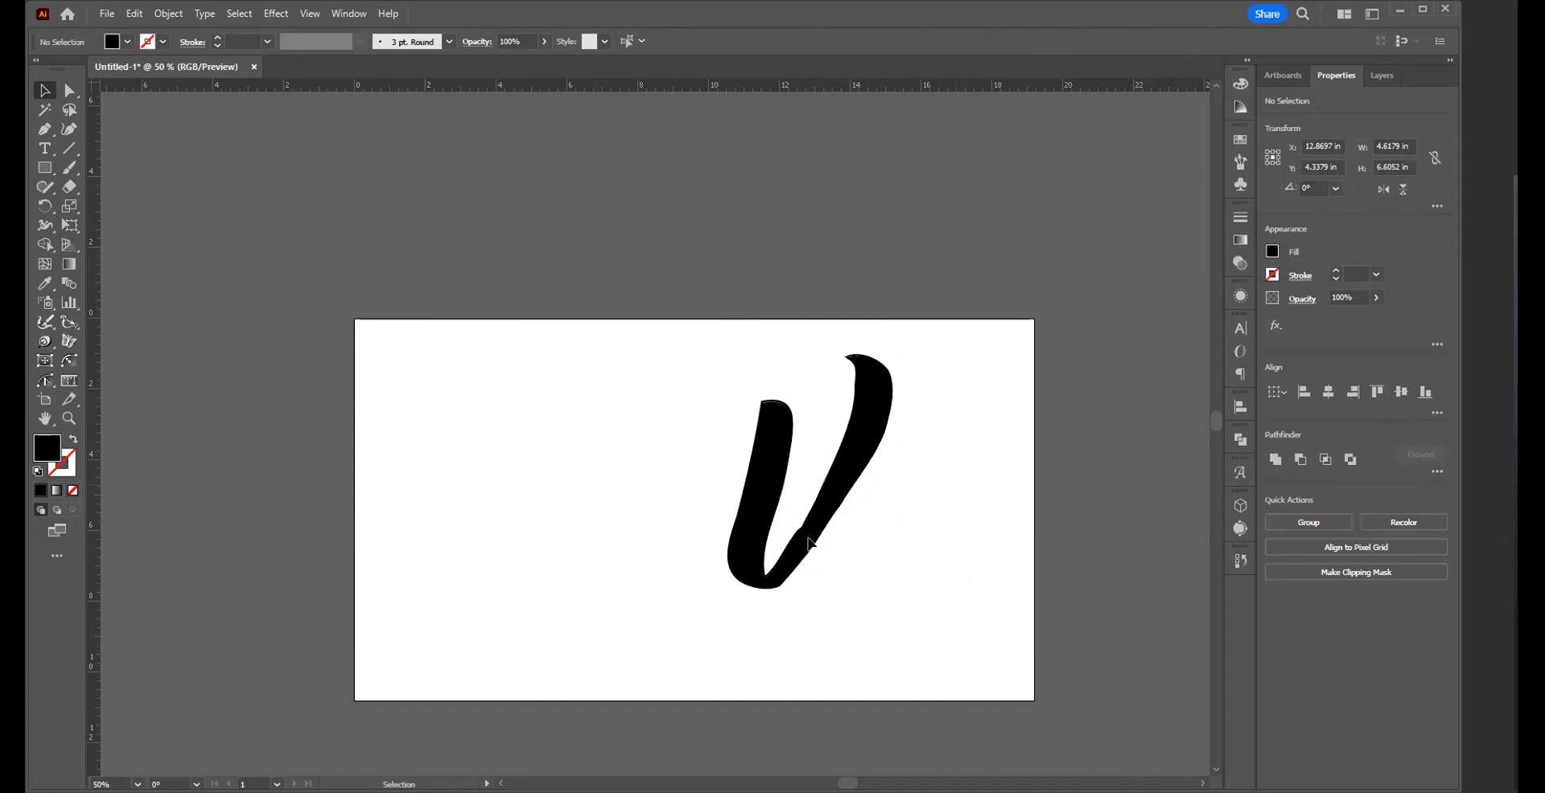
- Try sending the clipped pattern letter to the back and nudging it slightly down
click(845, 489)
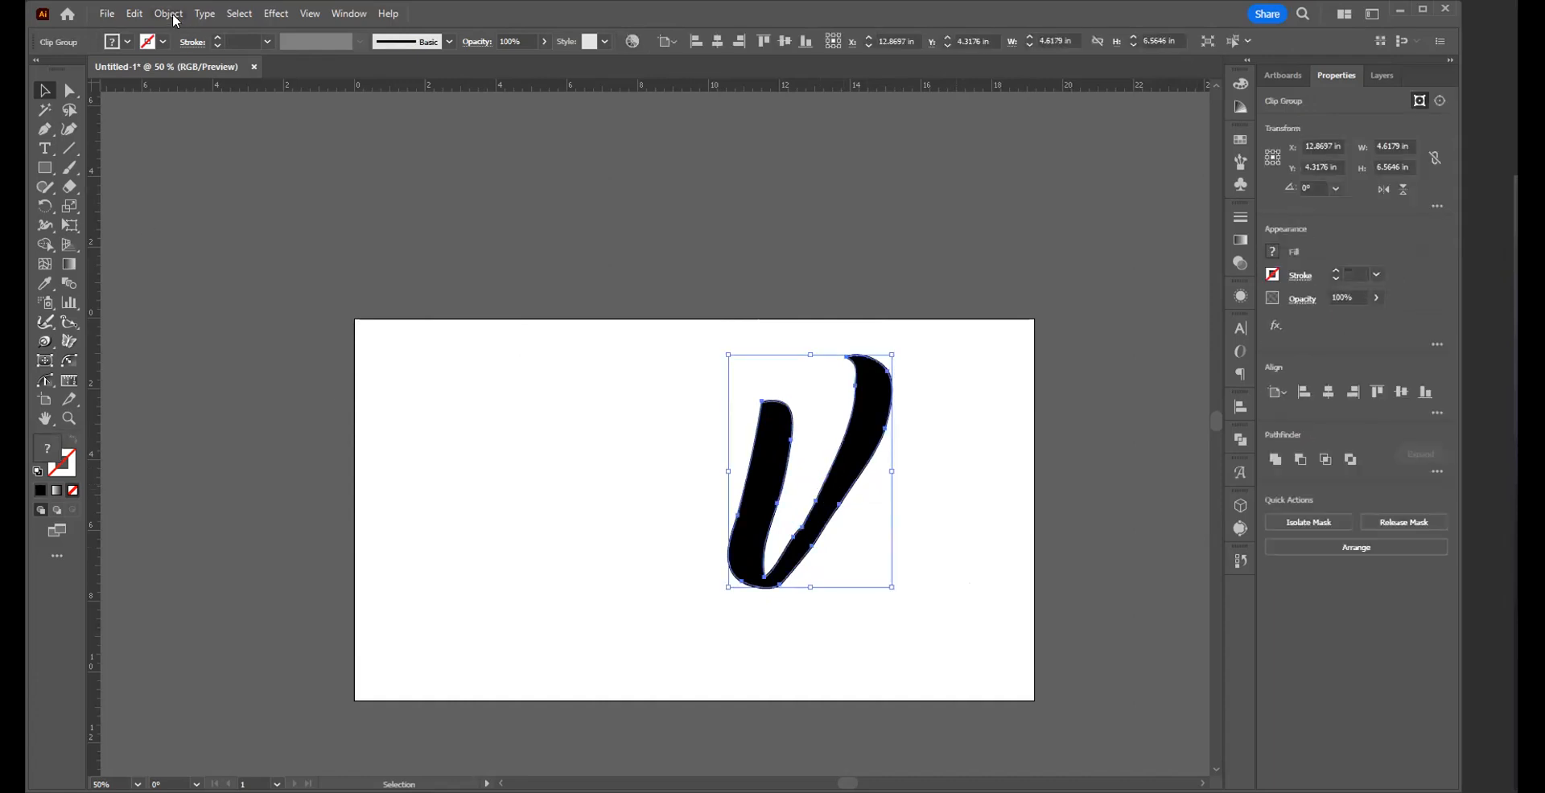
click(169, 14)
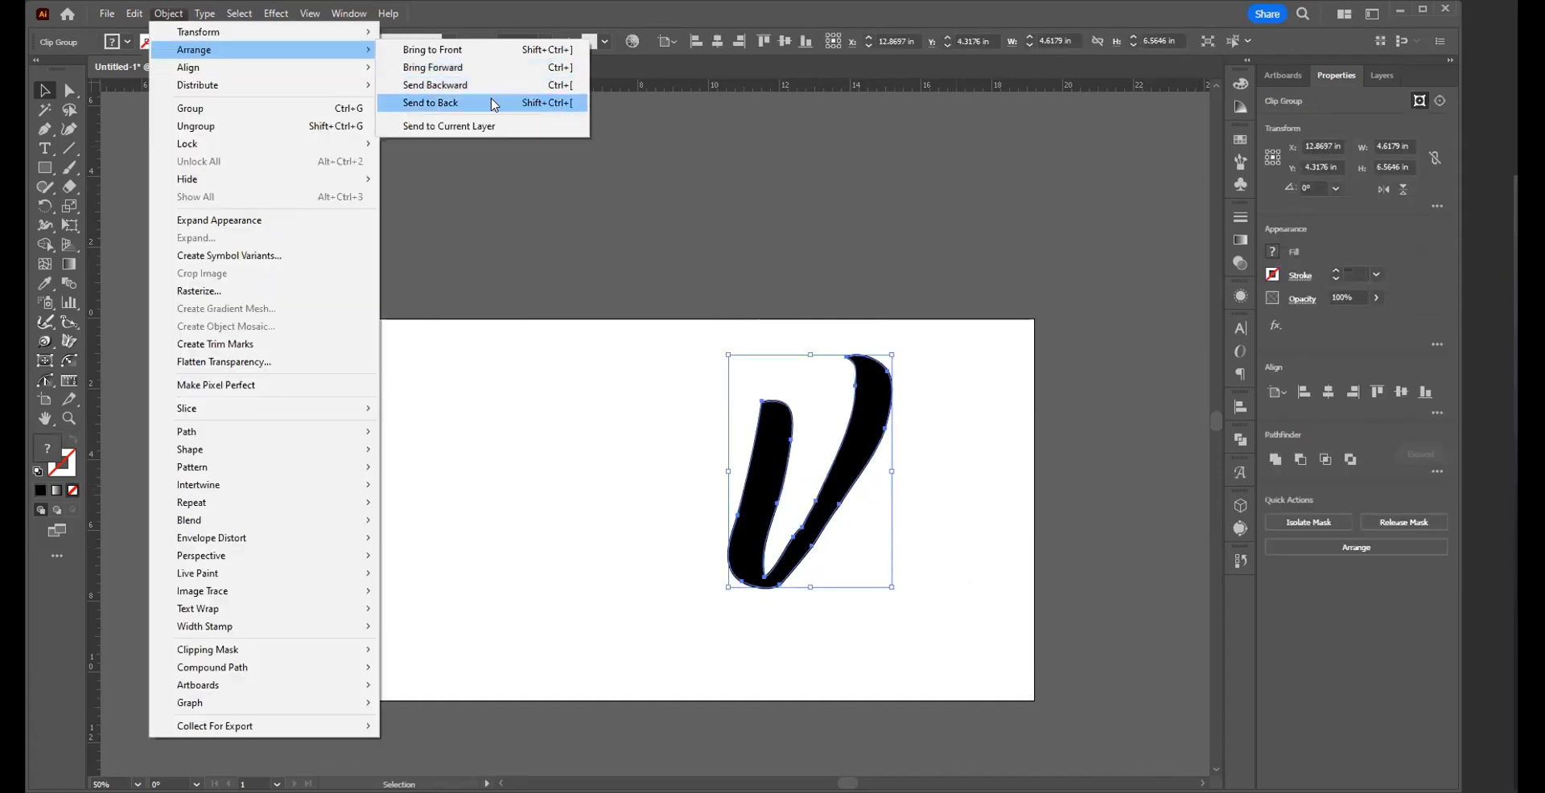
click(773, 409)
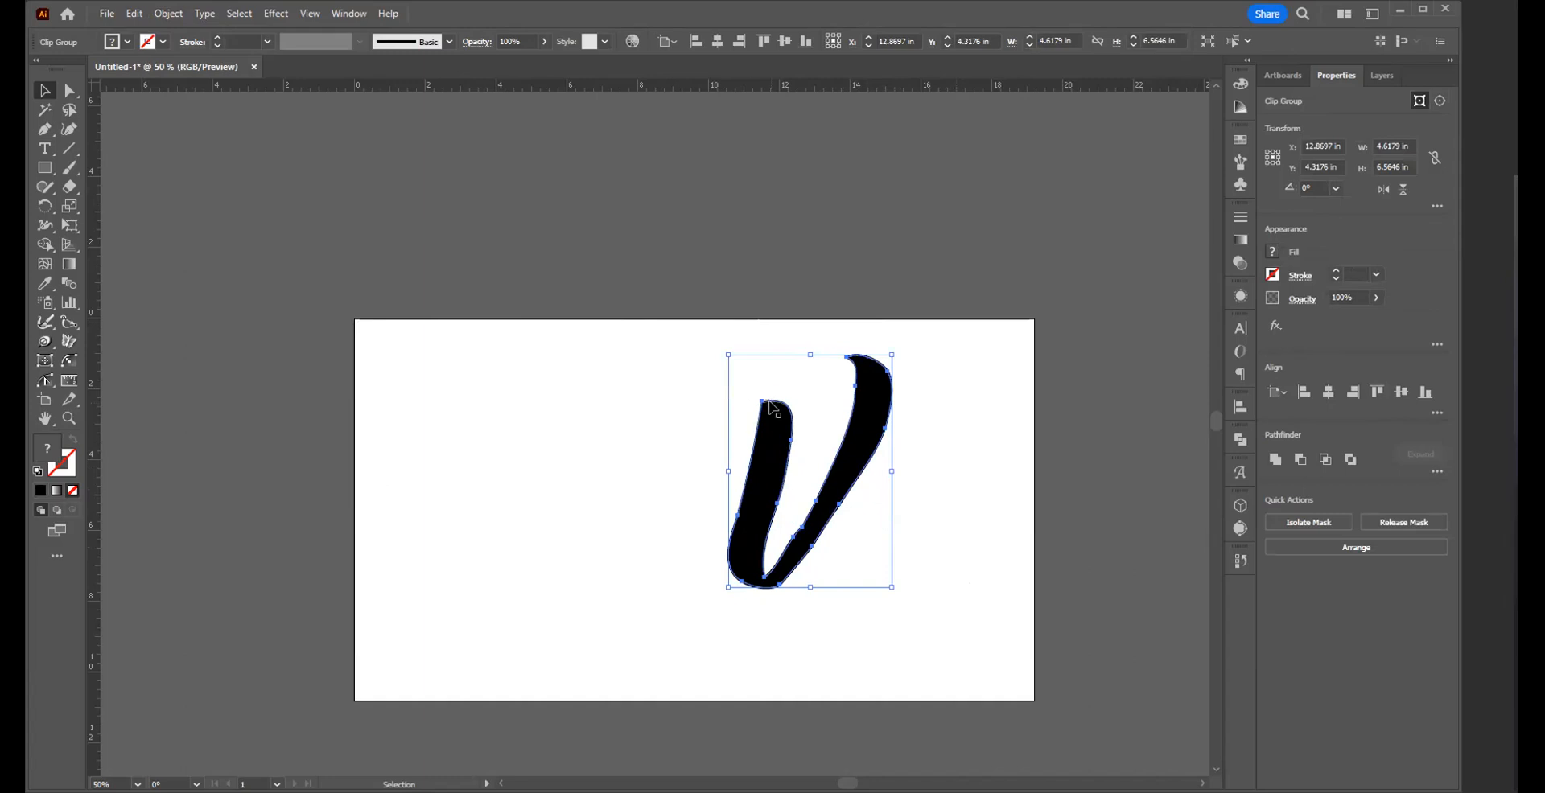
key(Down)
key(Down)
key(Down)
key(Down)
key(Down)
key(Down)
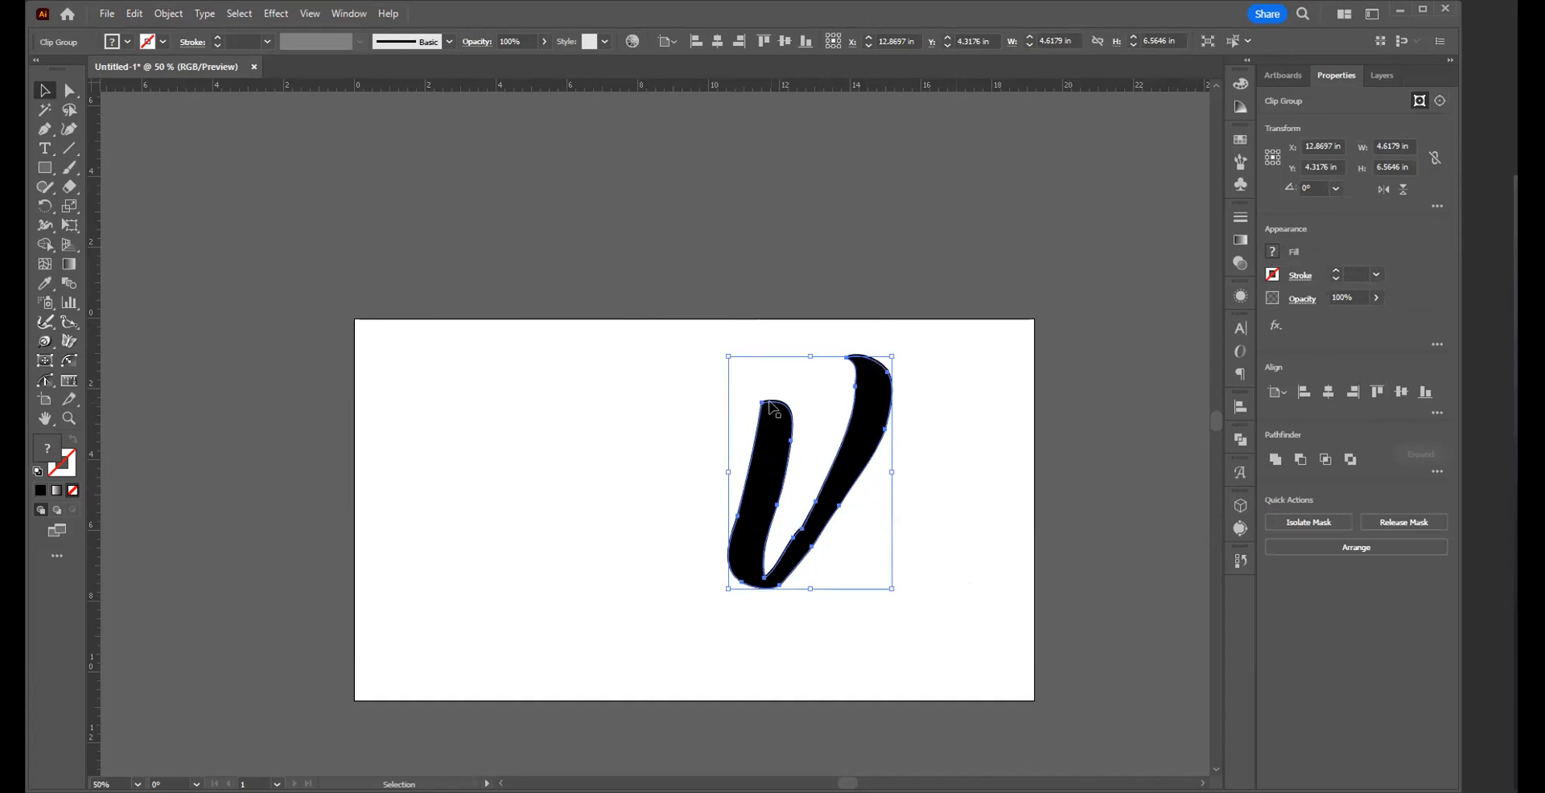
- Undo the clipped pattern letter's latest downward nudge and reselect the clip group
key(a)
click(772, 409)
key(Up)
key(Up)
key(Up)
key(Up)
key(Up)
key(Up)
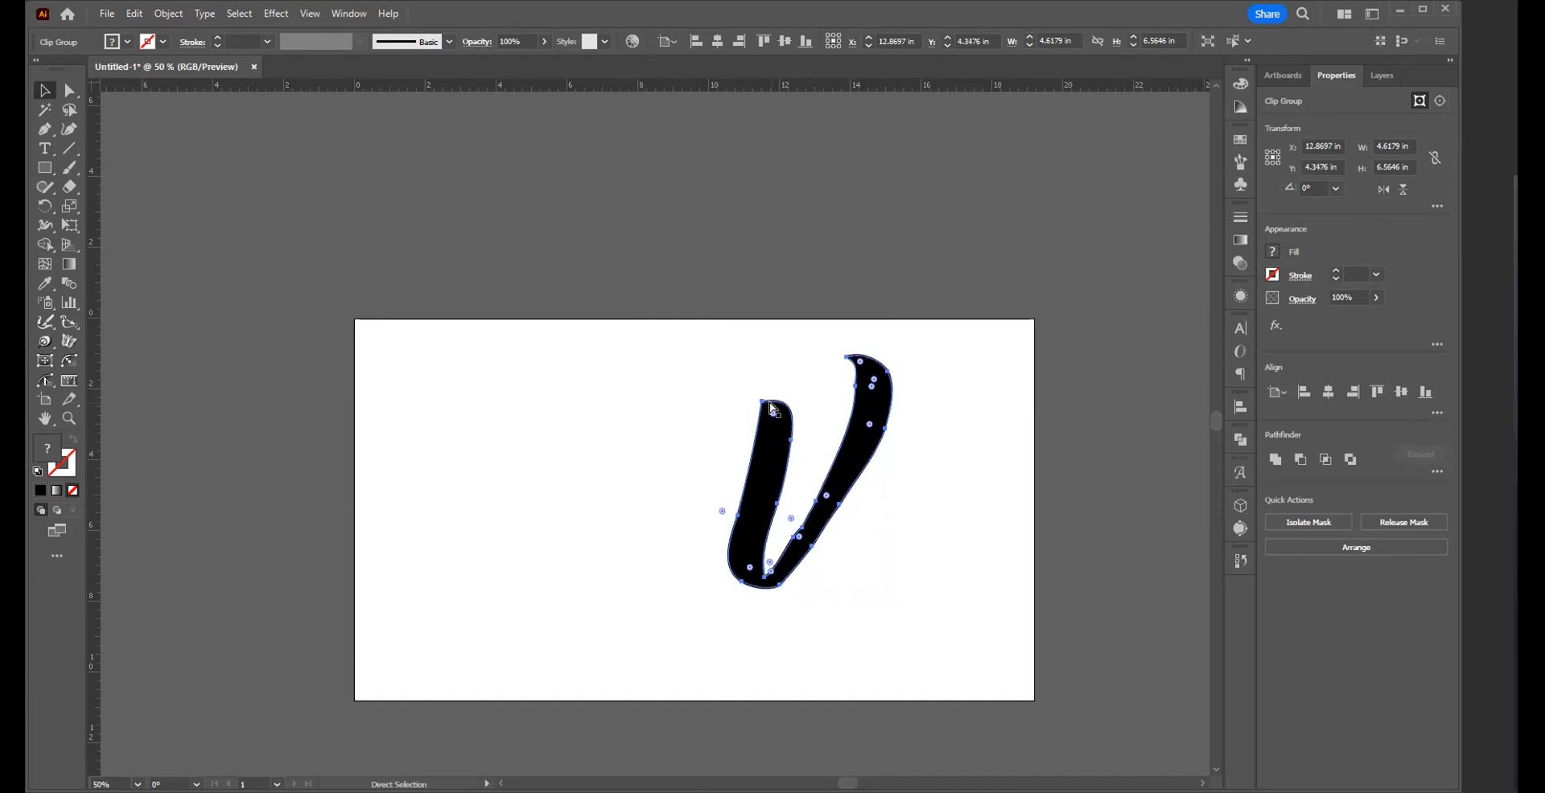
key(v)
click(966, 504)
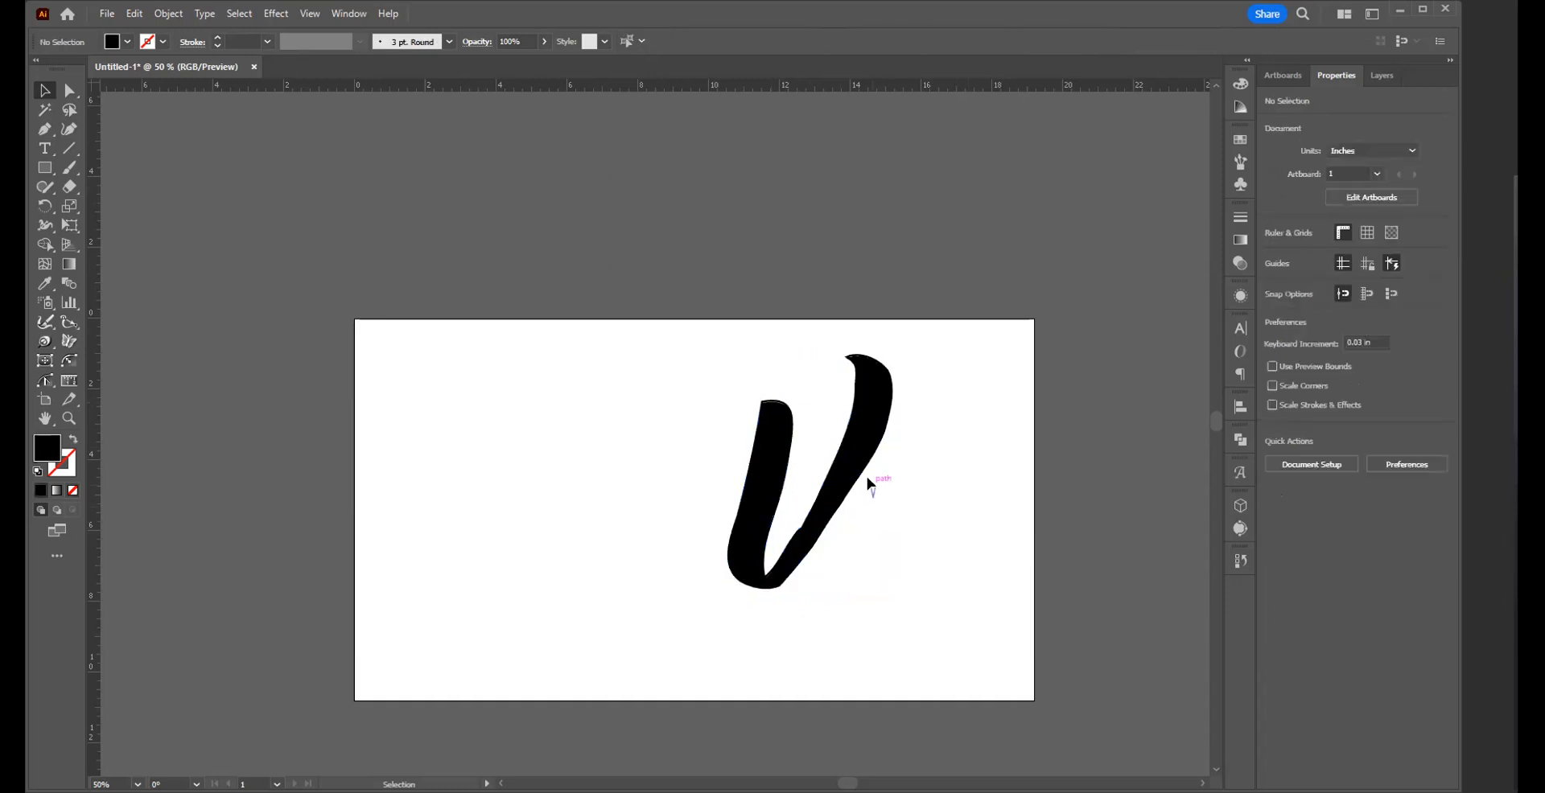
click(855, 457)
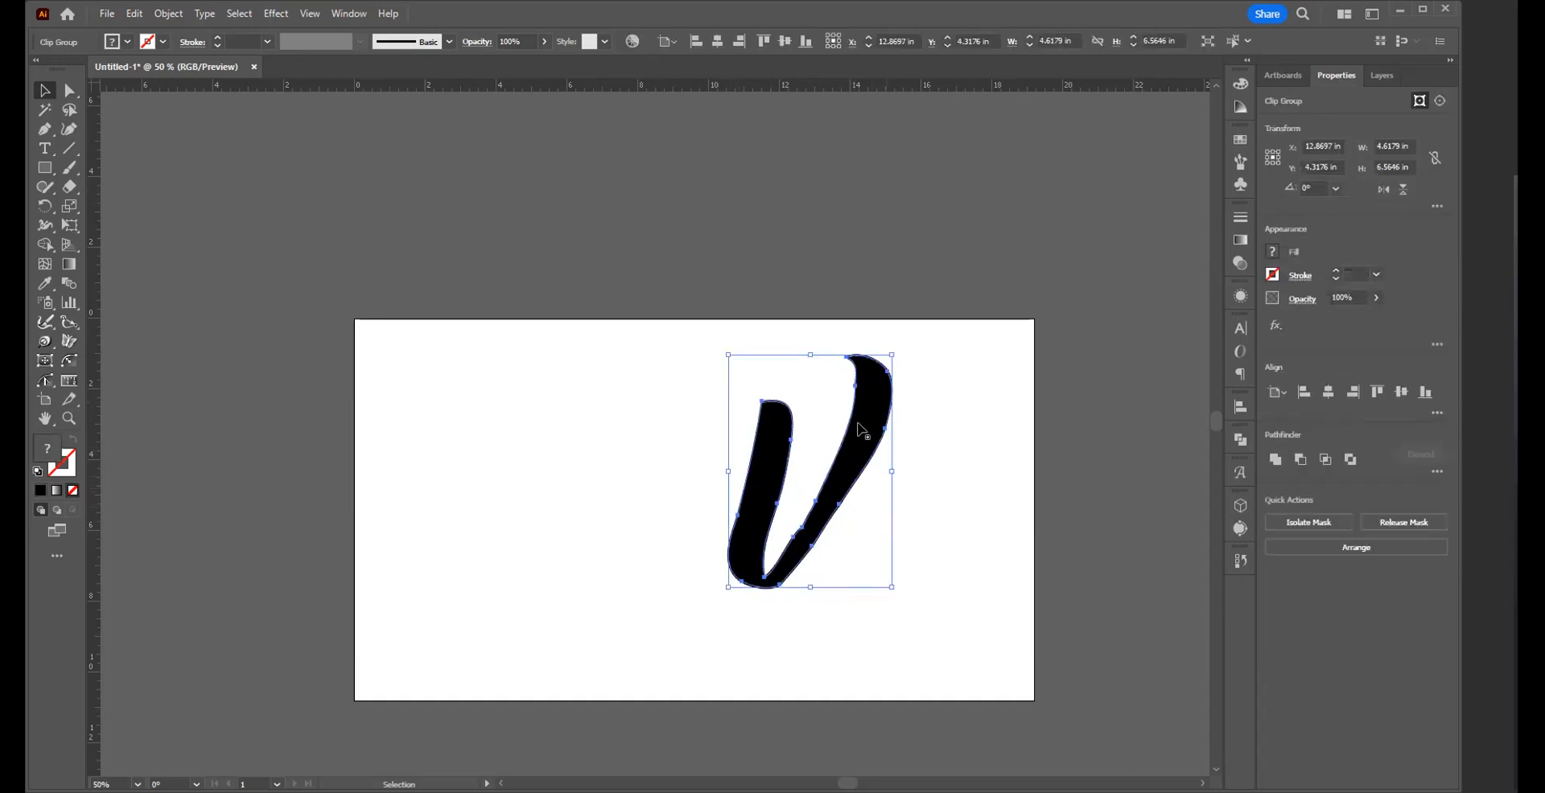
- Move the clipped pattern letter to the artboard's empty left half and fill the solid V with cyan
drag(855, 447, 519, 473)
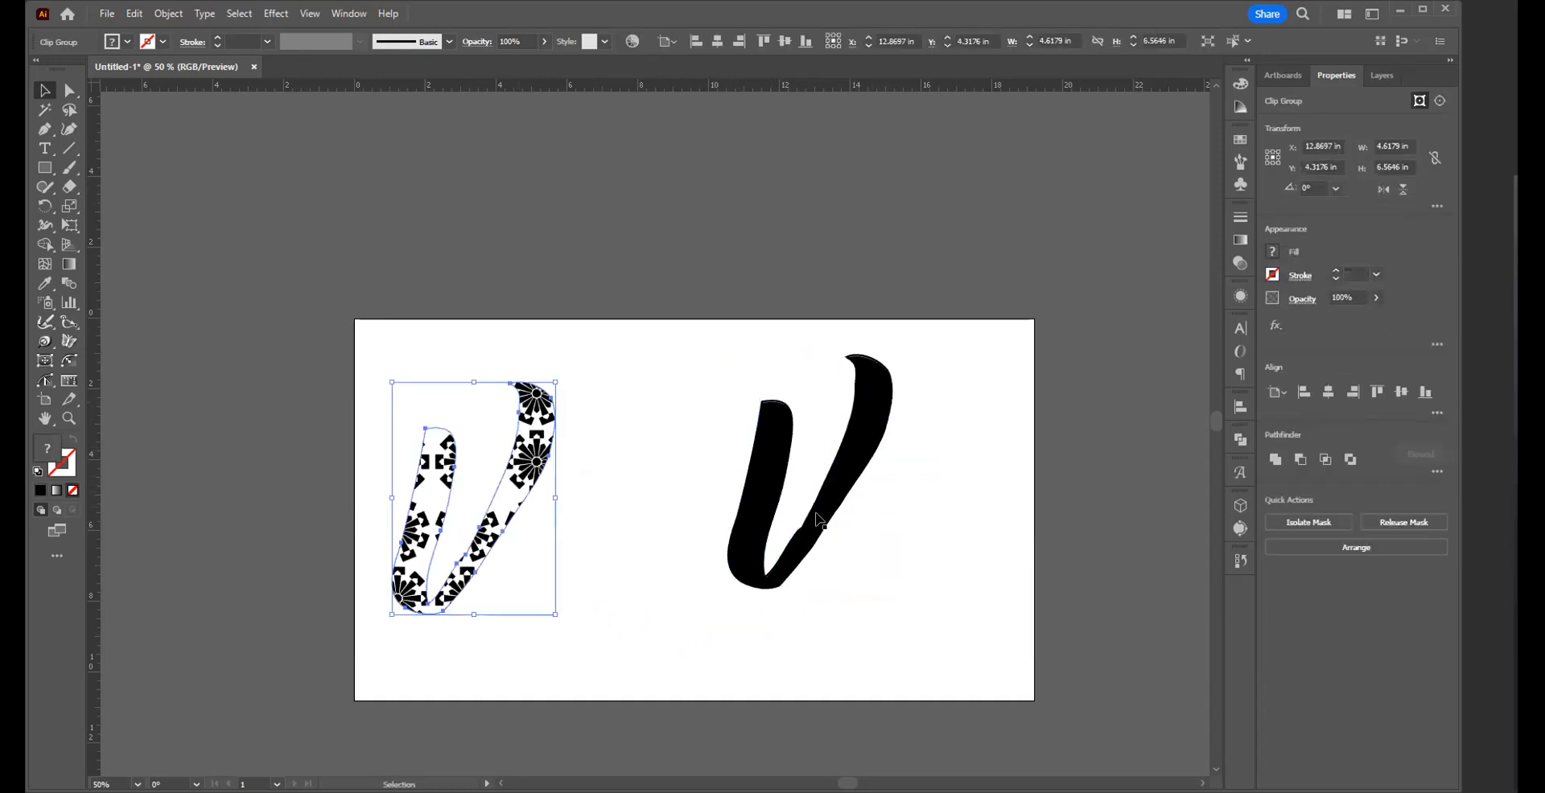
click(878, 453)
click(876, 448)
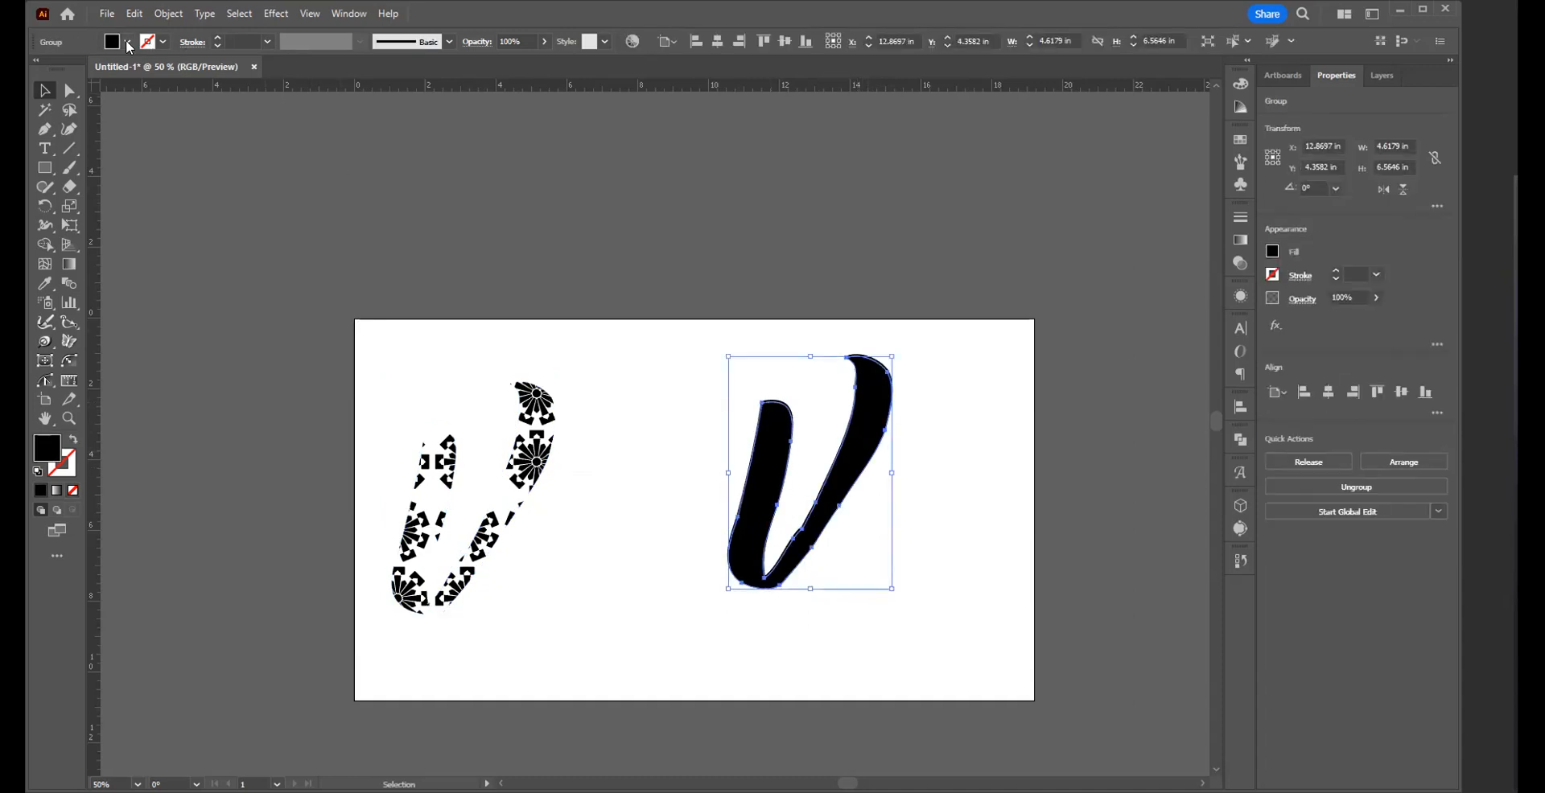
click(130, 47)
click(63, 69)
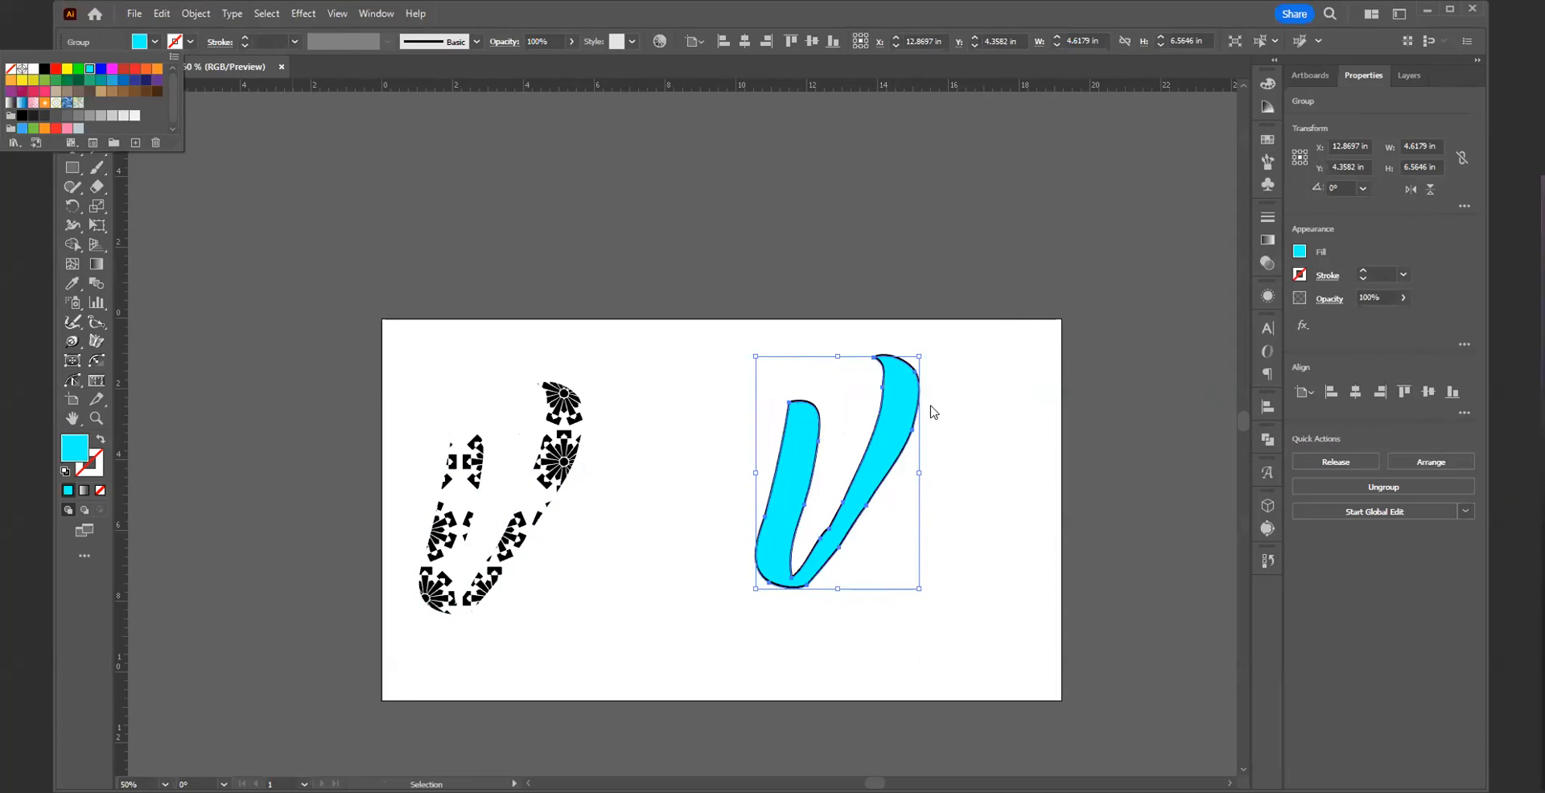
- Separate the cyan V from the outlined V and park it above the artboard
click(898, 424)
drag(877, 449, 738, 481)
click(844, 457)
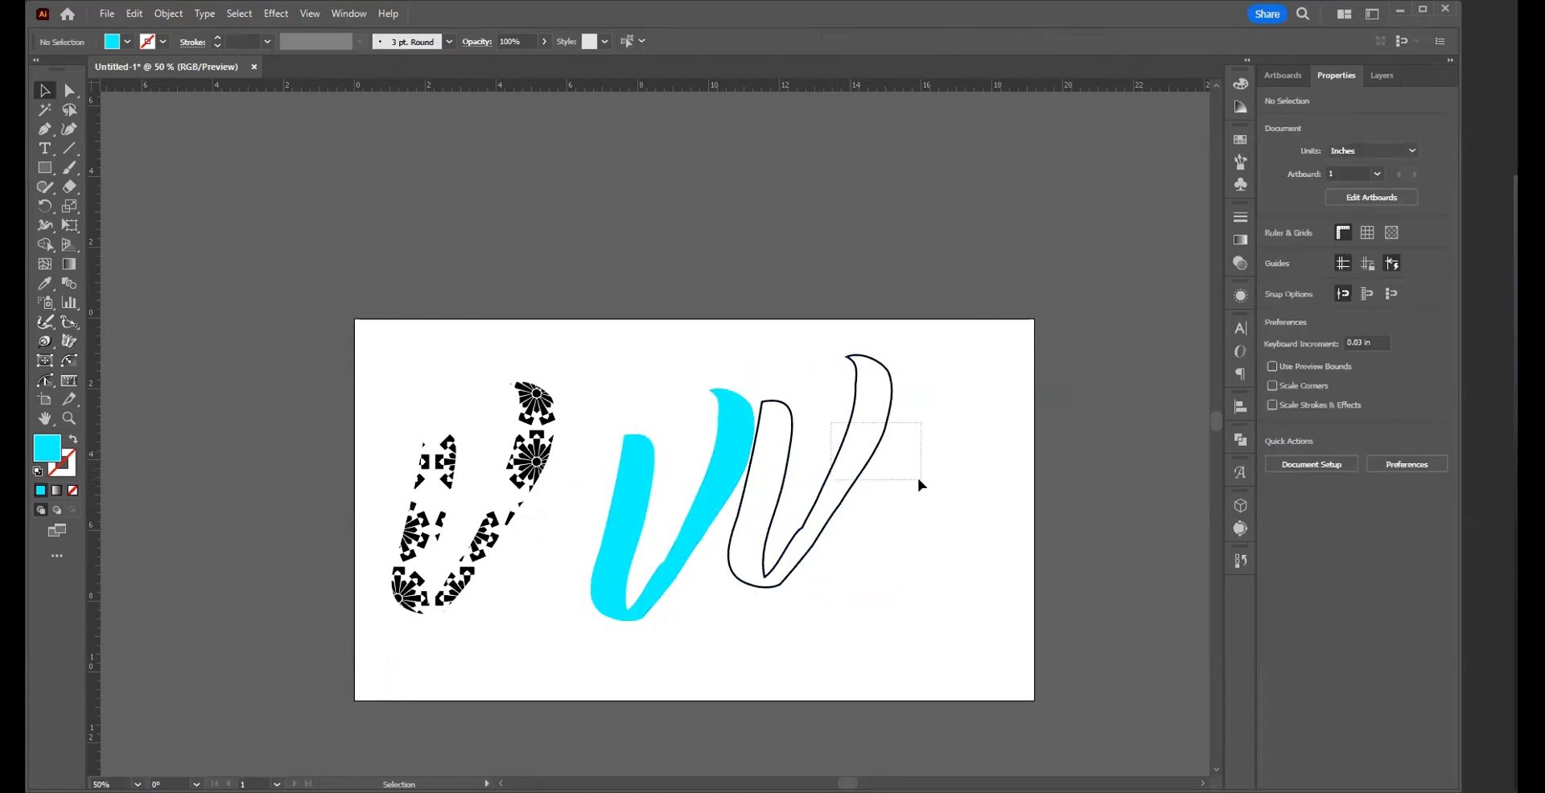
click(868, 471)
drag(630, 518, 653, 283)
- Move the clipped pattern letter onto the outlined V and bring it to the front
drag(515, 460, 862, 464)
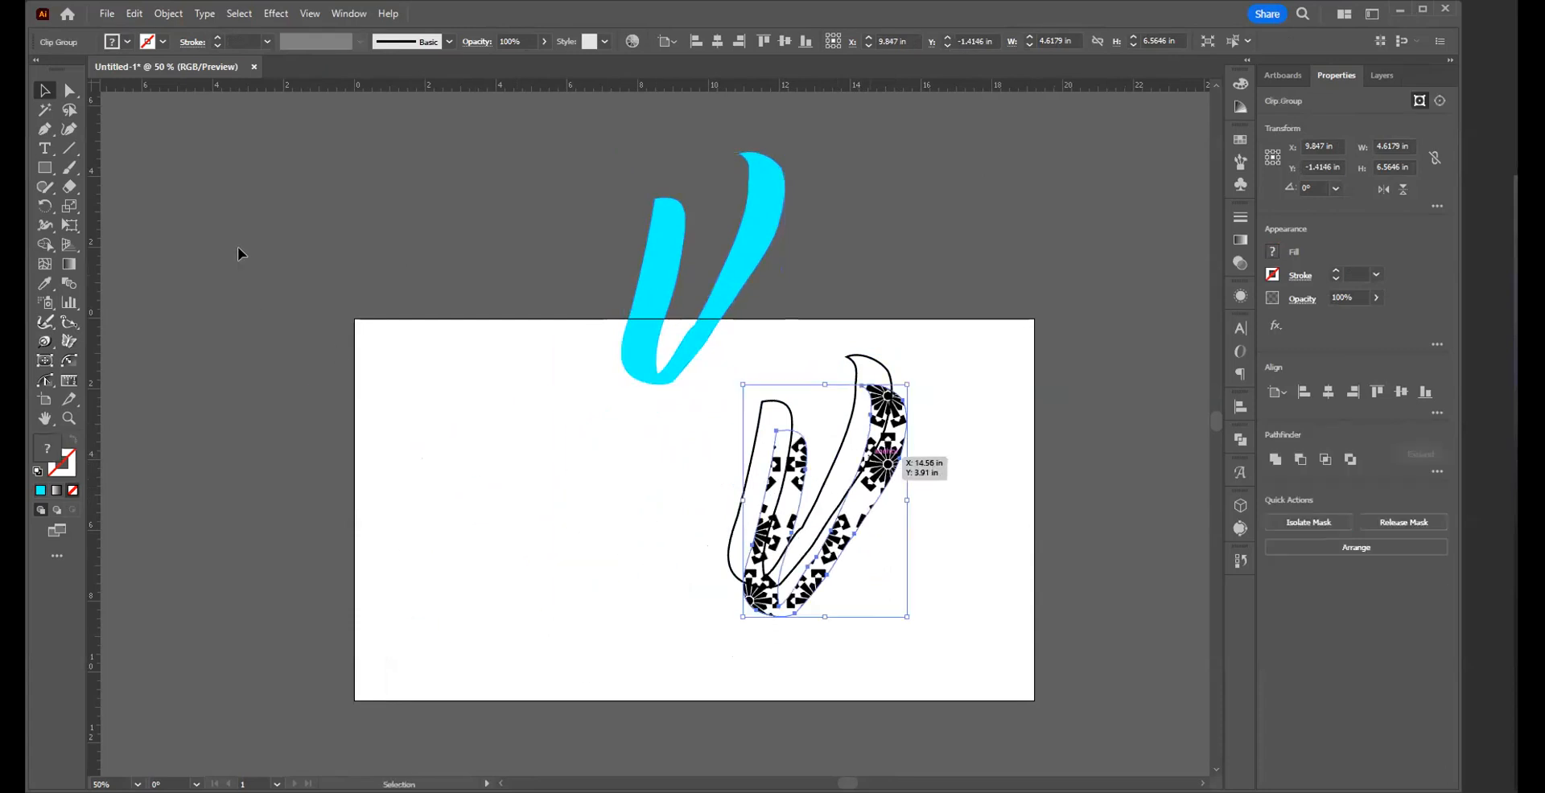
click(174, 18)
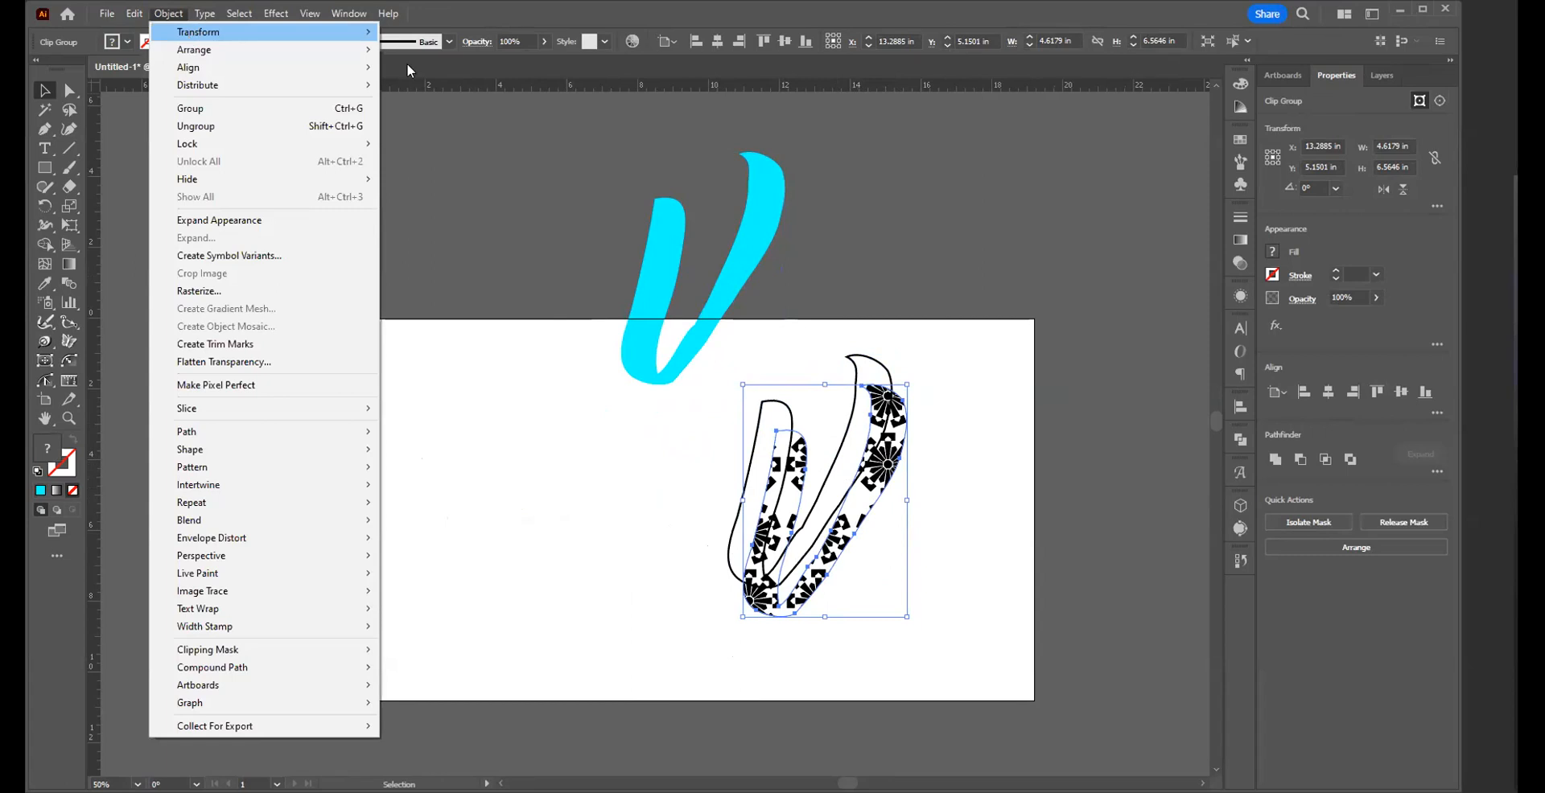
mouse_move(197, 50)
click(433, 49)
click(610, 478)
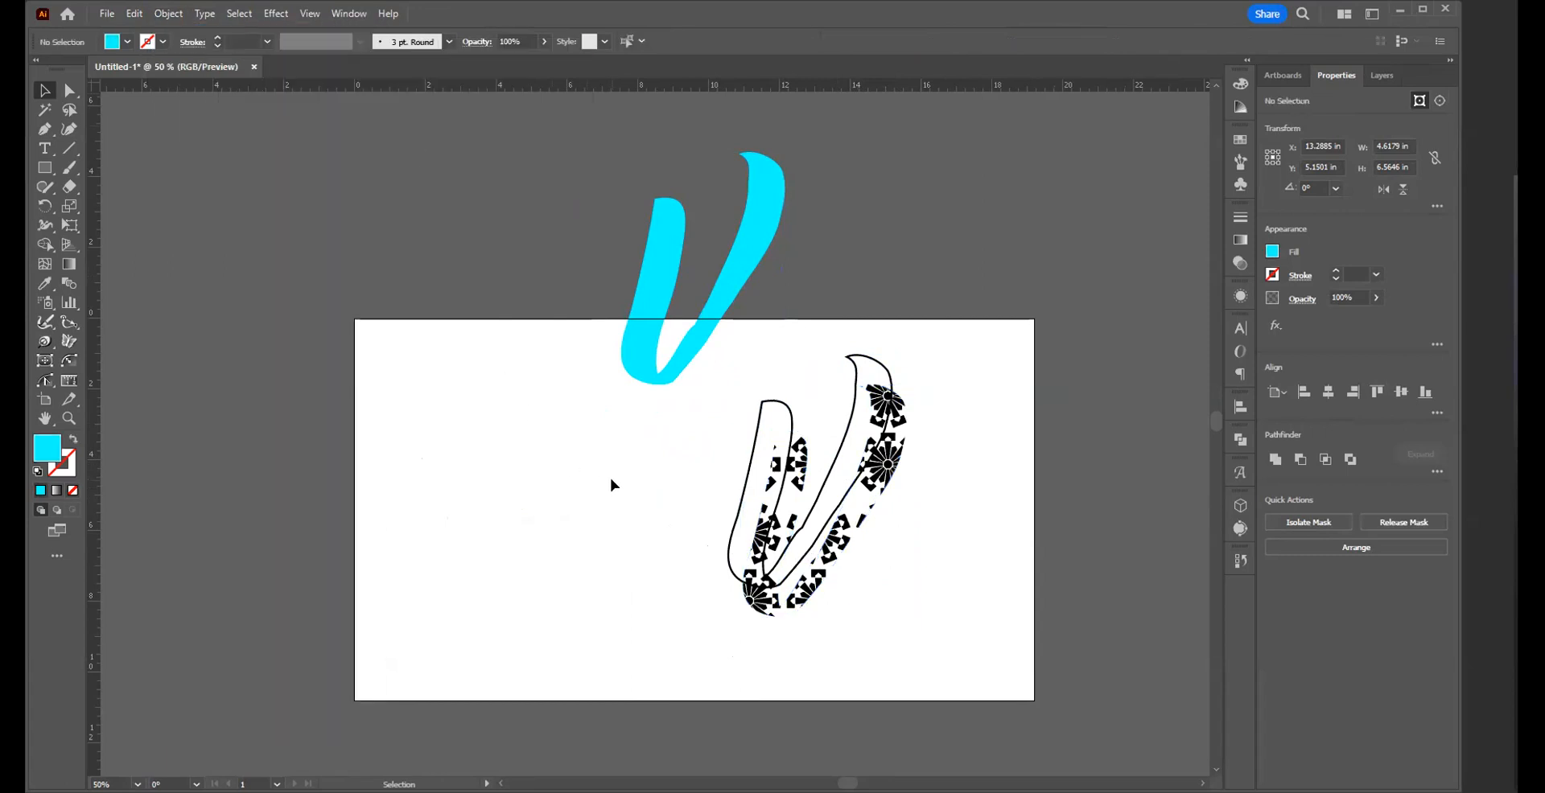
- Send the cyan V to the back and move it under the outlined V
click(771, 285)
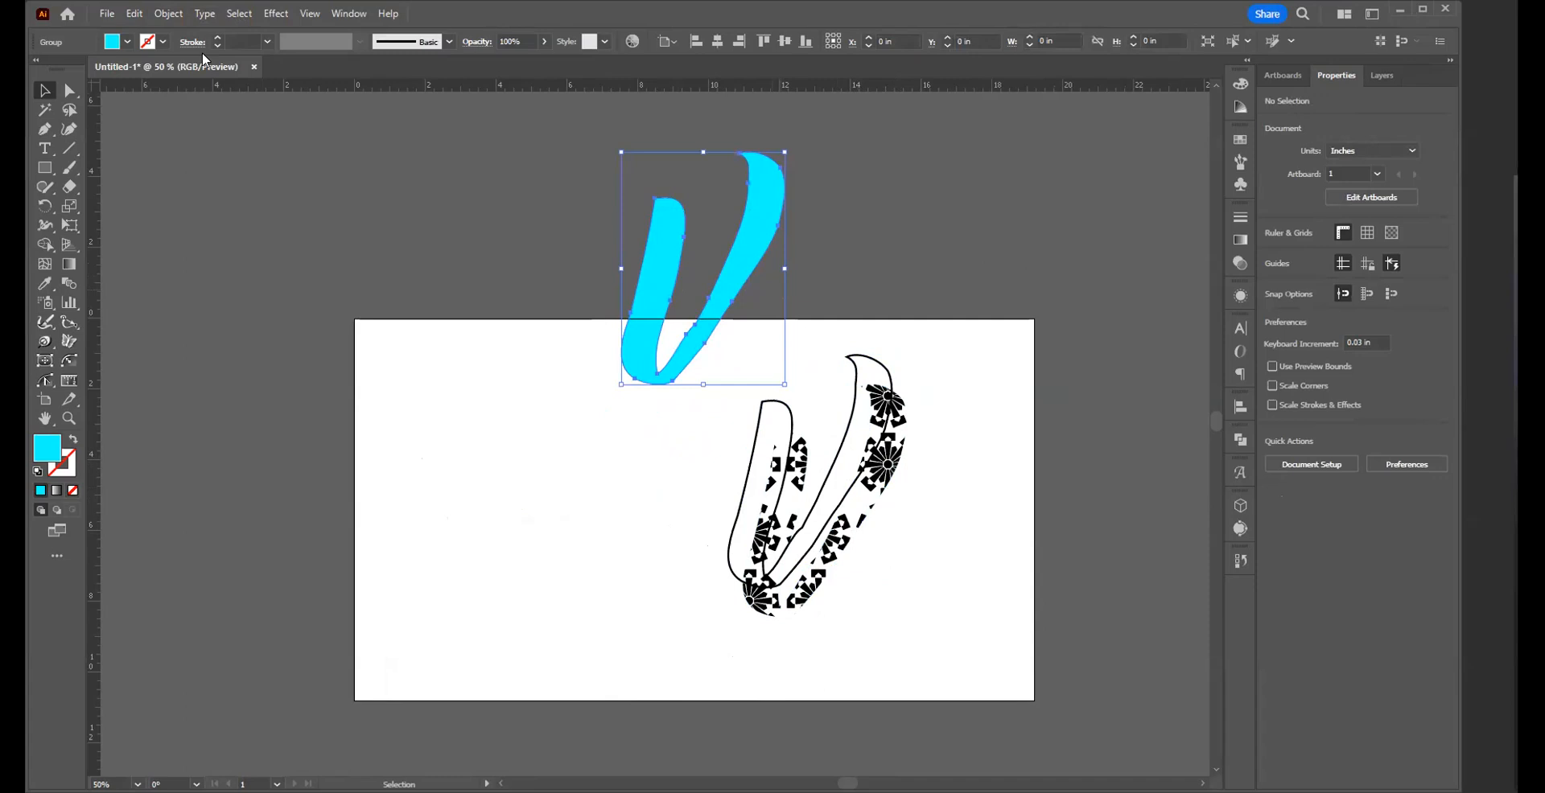
click(169, 13)
mouse_move(187, 52)
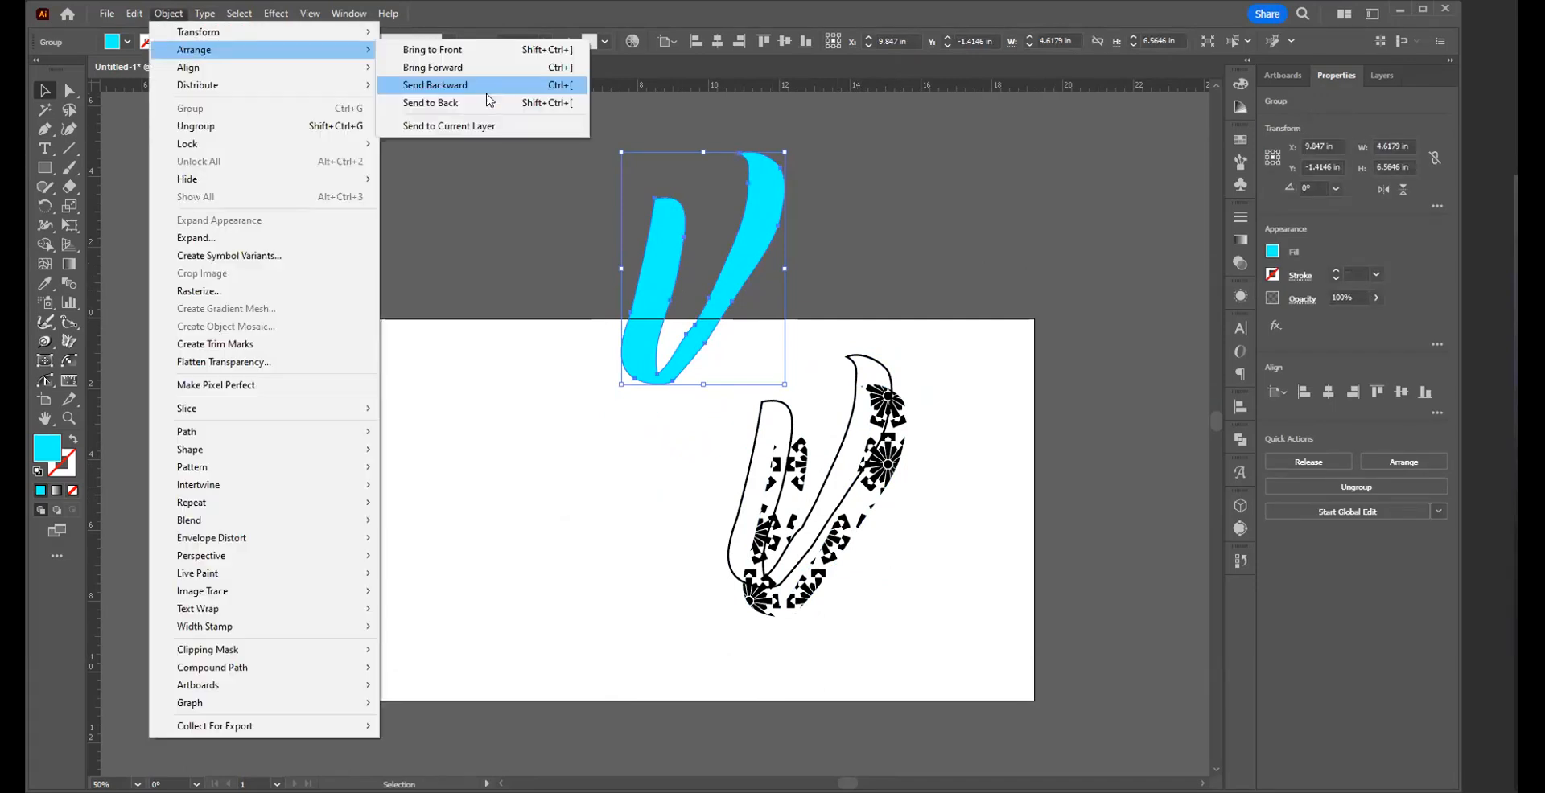
click(556, 108)
drag(742, 283, 850, 479)
- Align the three V layers to each other by horizontal centers and top edges
drag(673, 363, 900, 580)
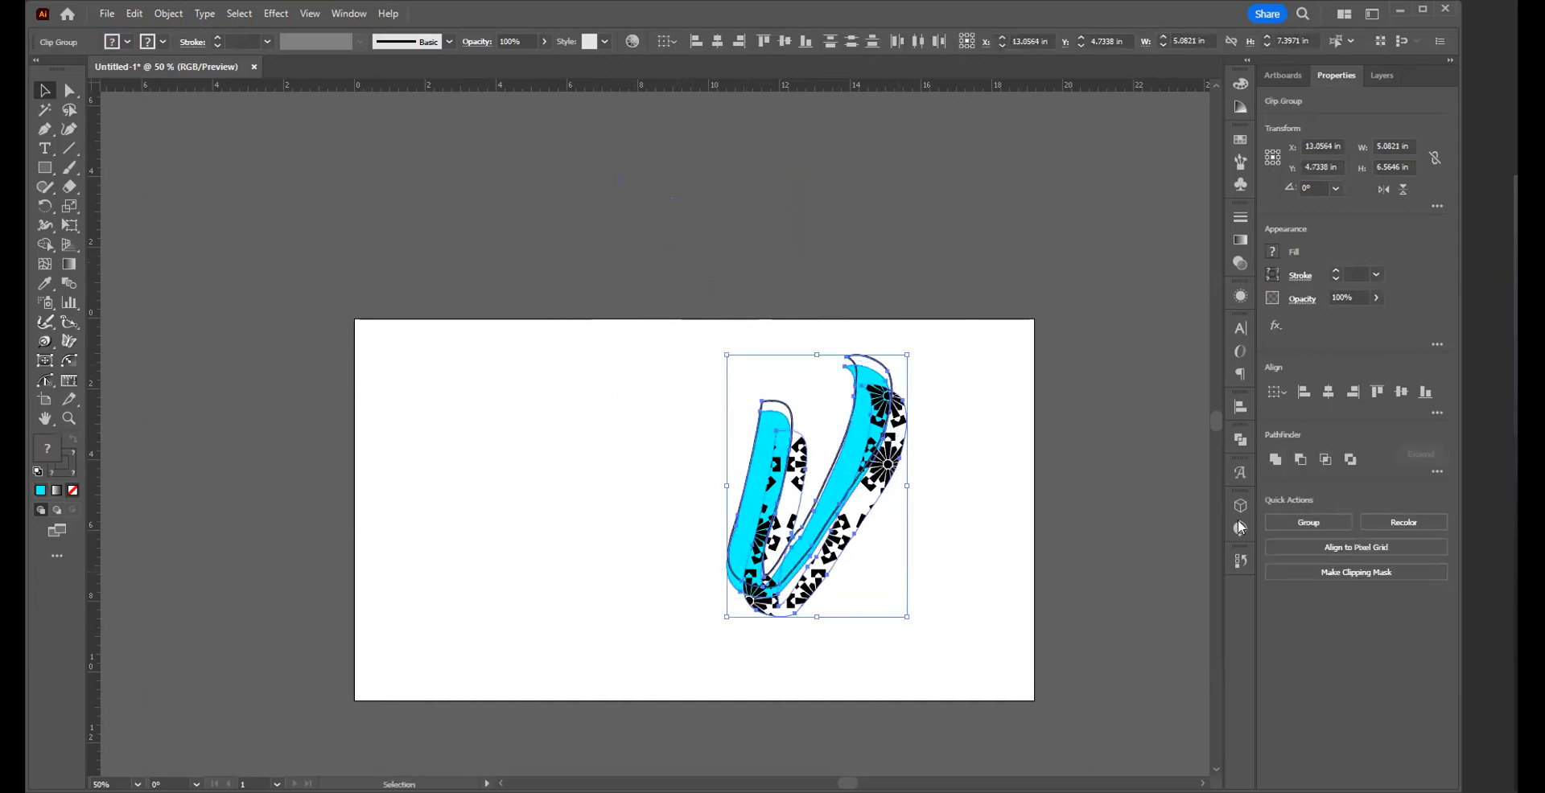
click(1321, 391)
click(1375, 393)
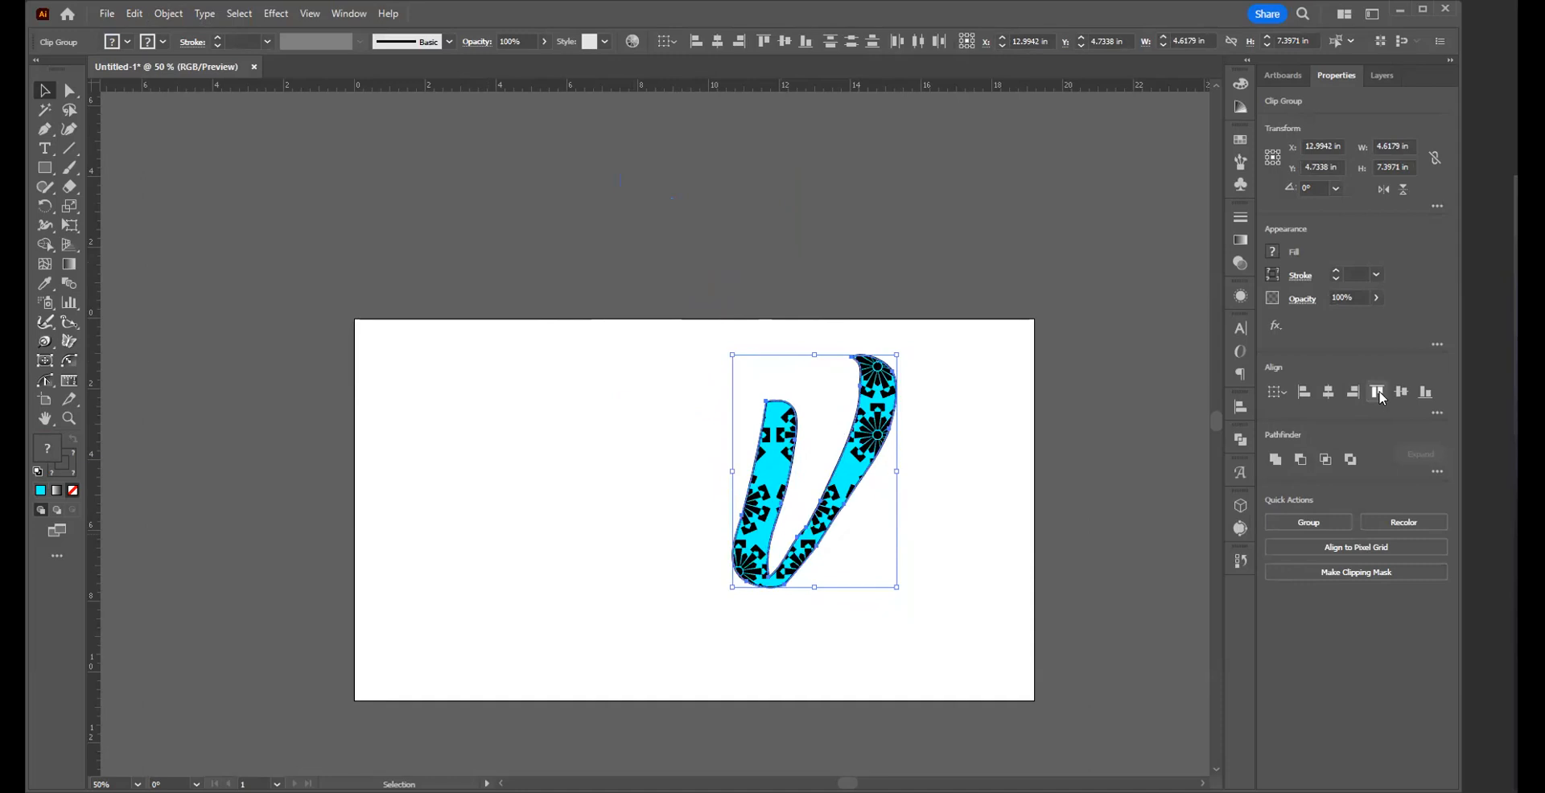
click(783, 719)
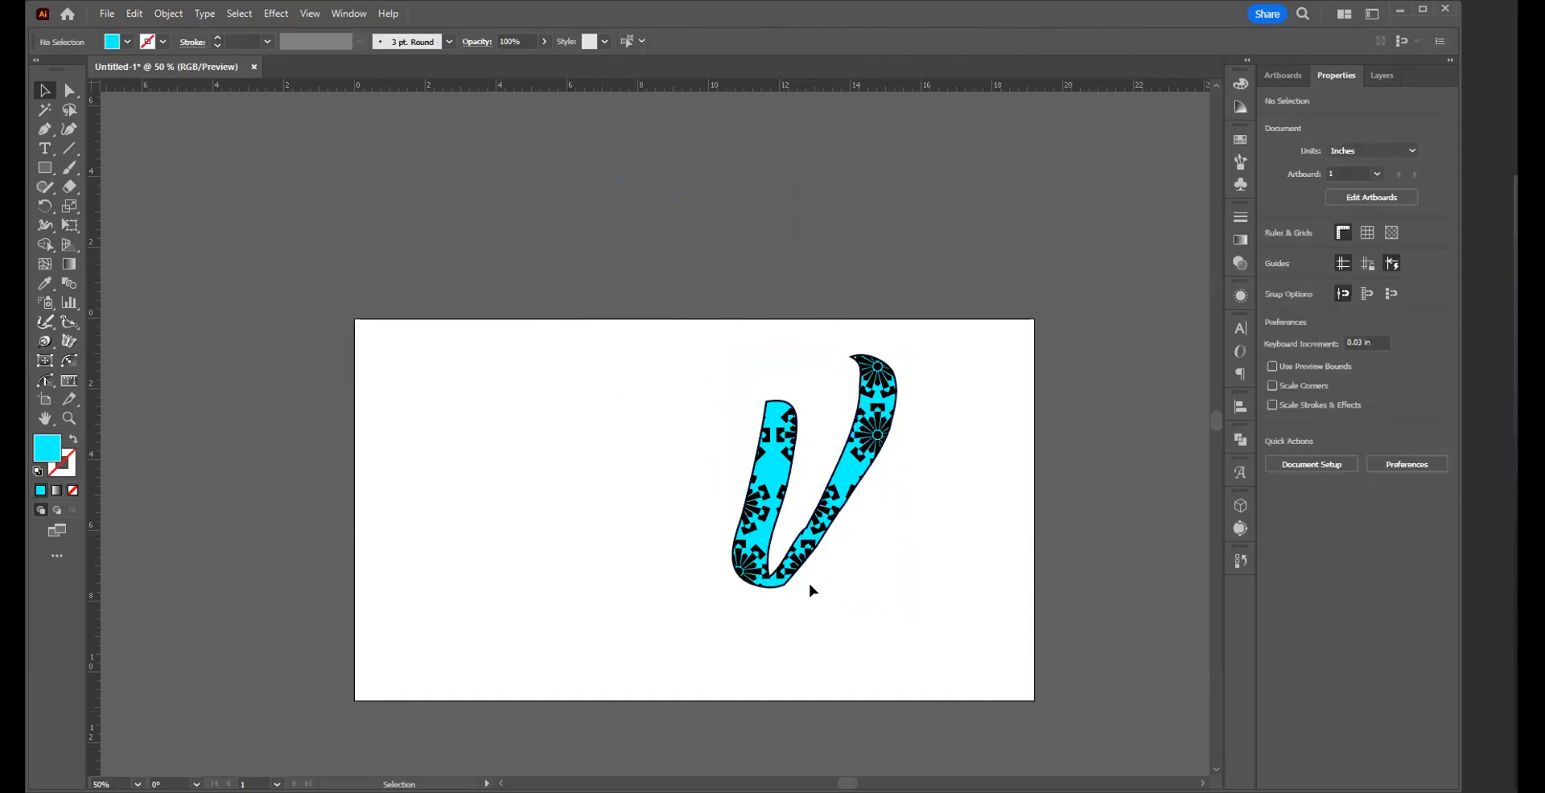
- Offset the cyan V 0.15 in down and 0.15 in right as a shadow behind the pattern
click(801, 532)
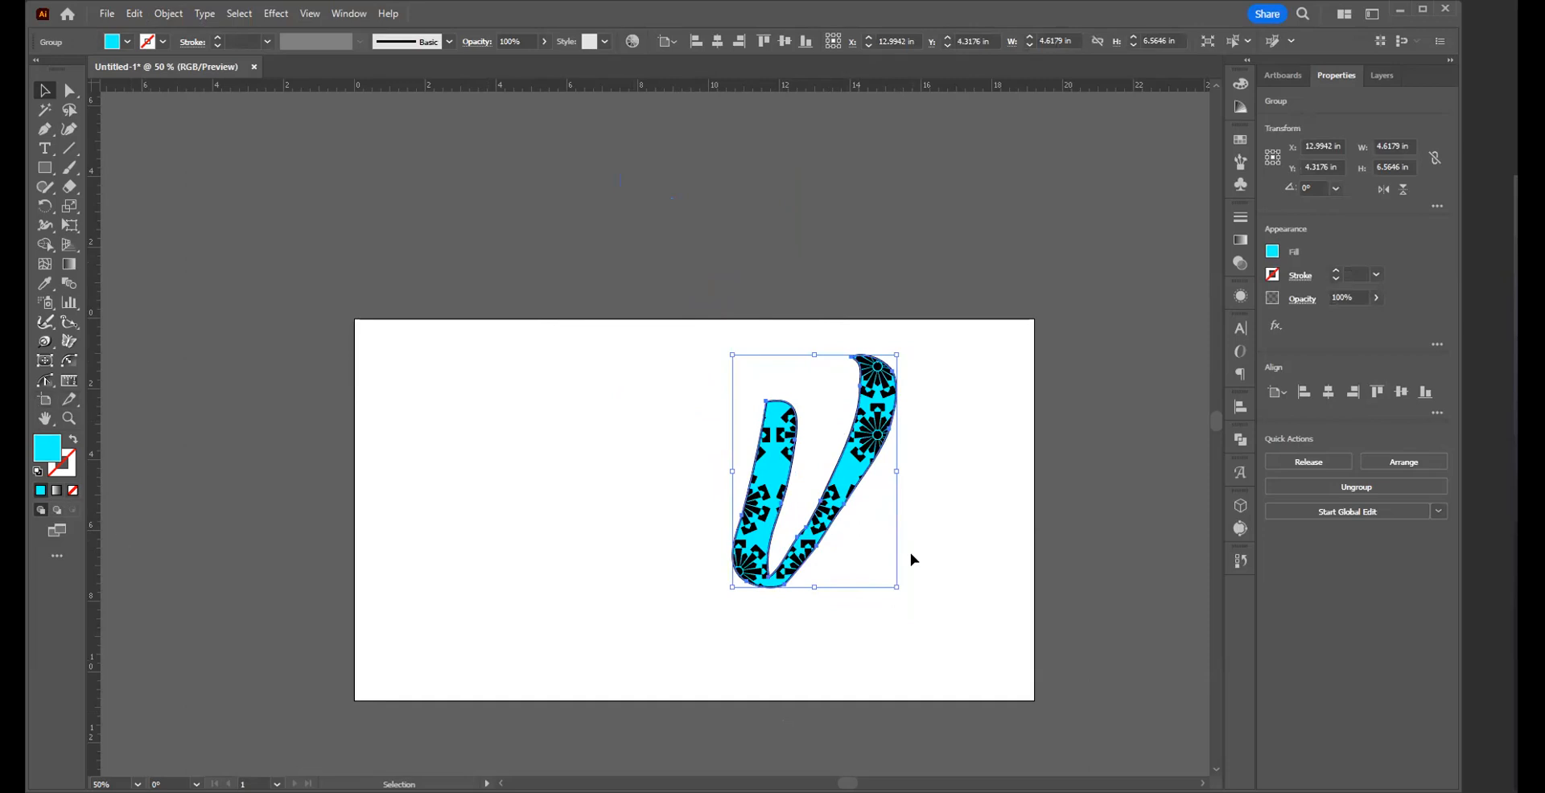
key(Down)
key(Down)
key(Down)
key(Down)
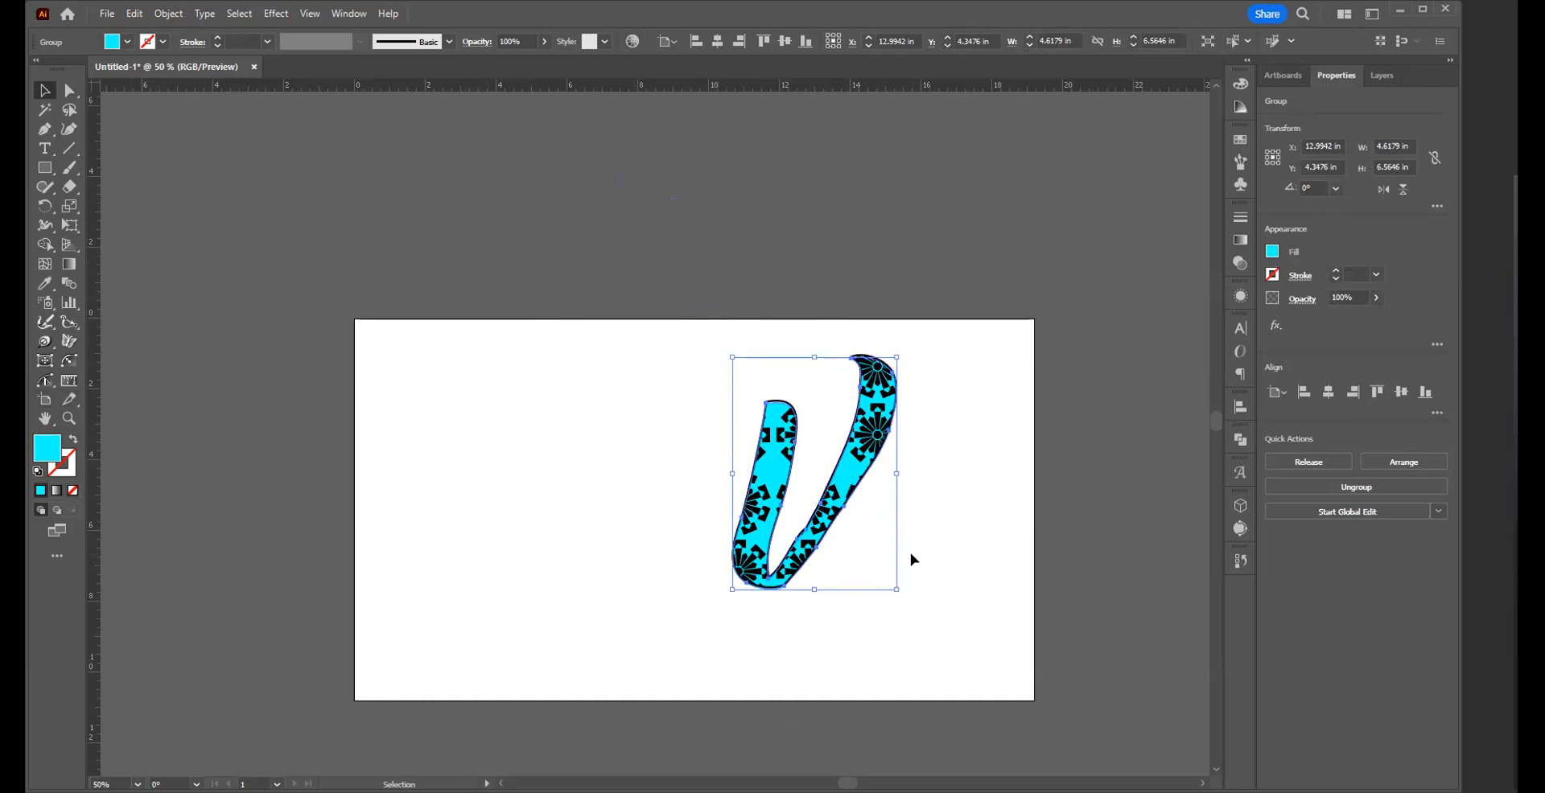
key(Down)
key(Down)
key(Right)
key(Right)
key(Right)
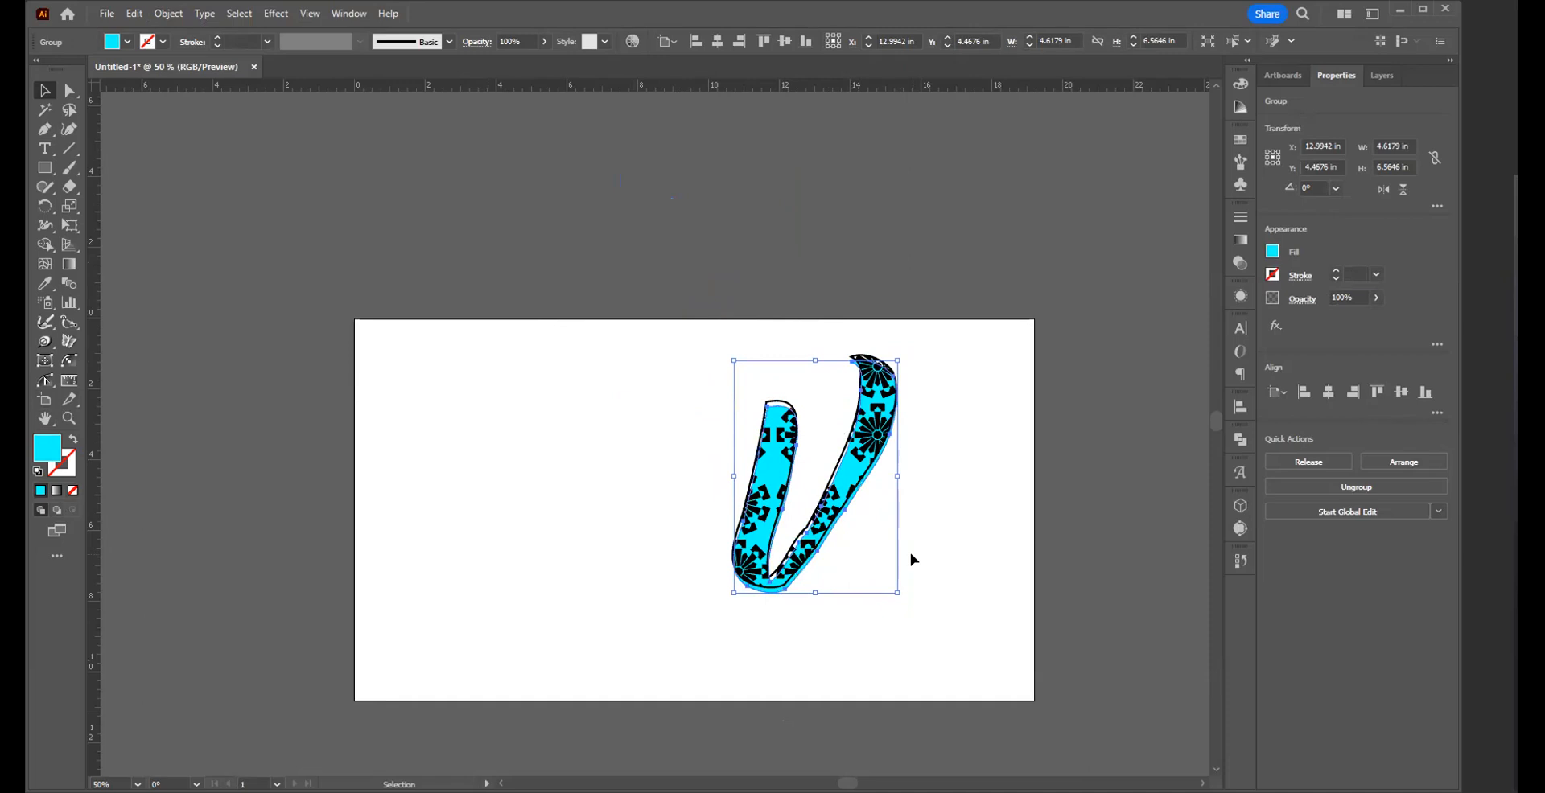
key(Right)
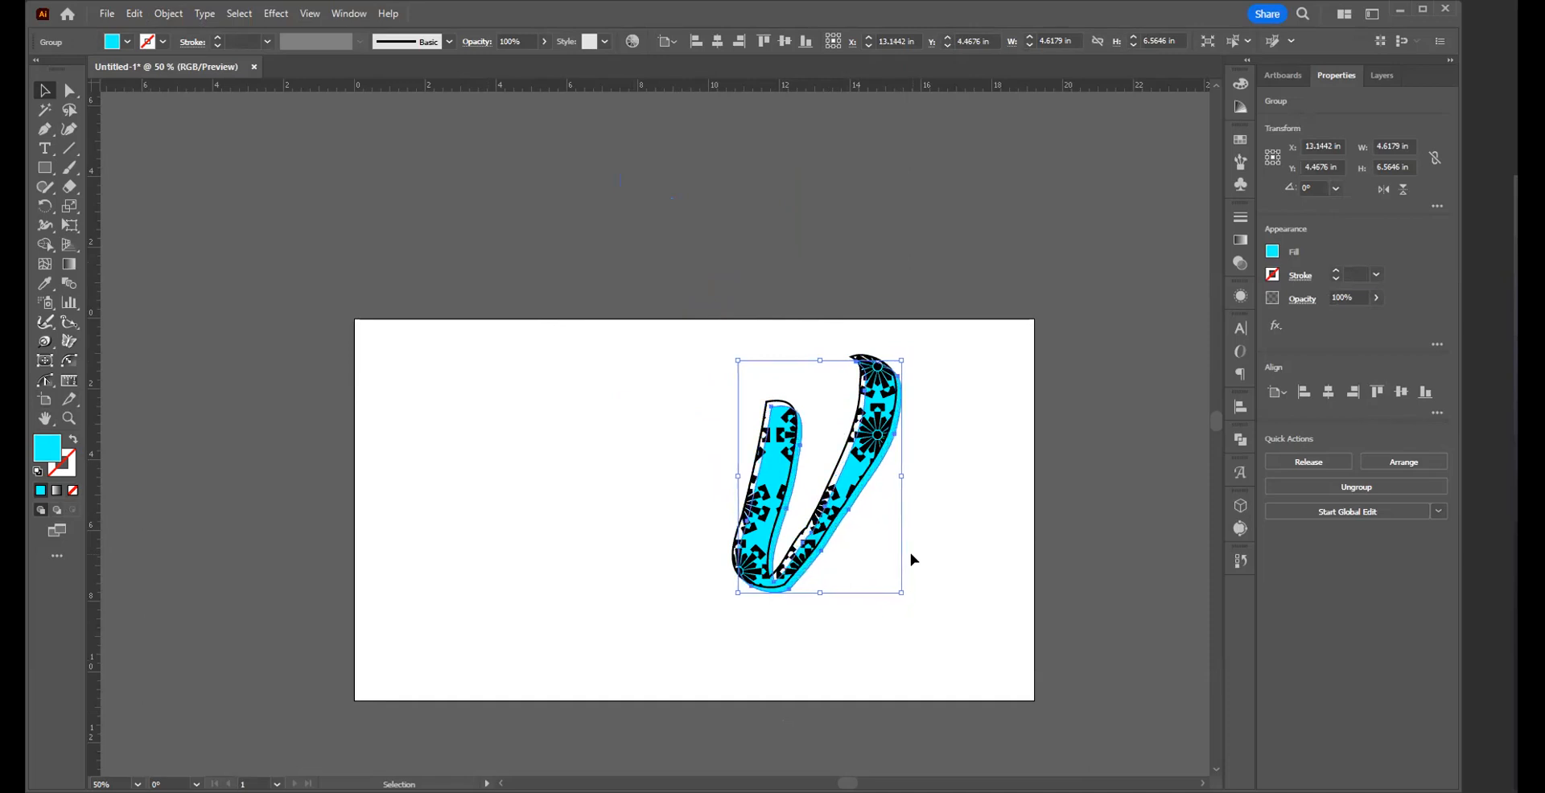
click(975, 488)
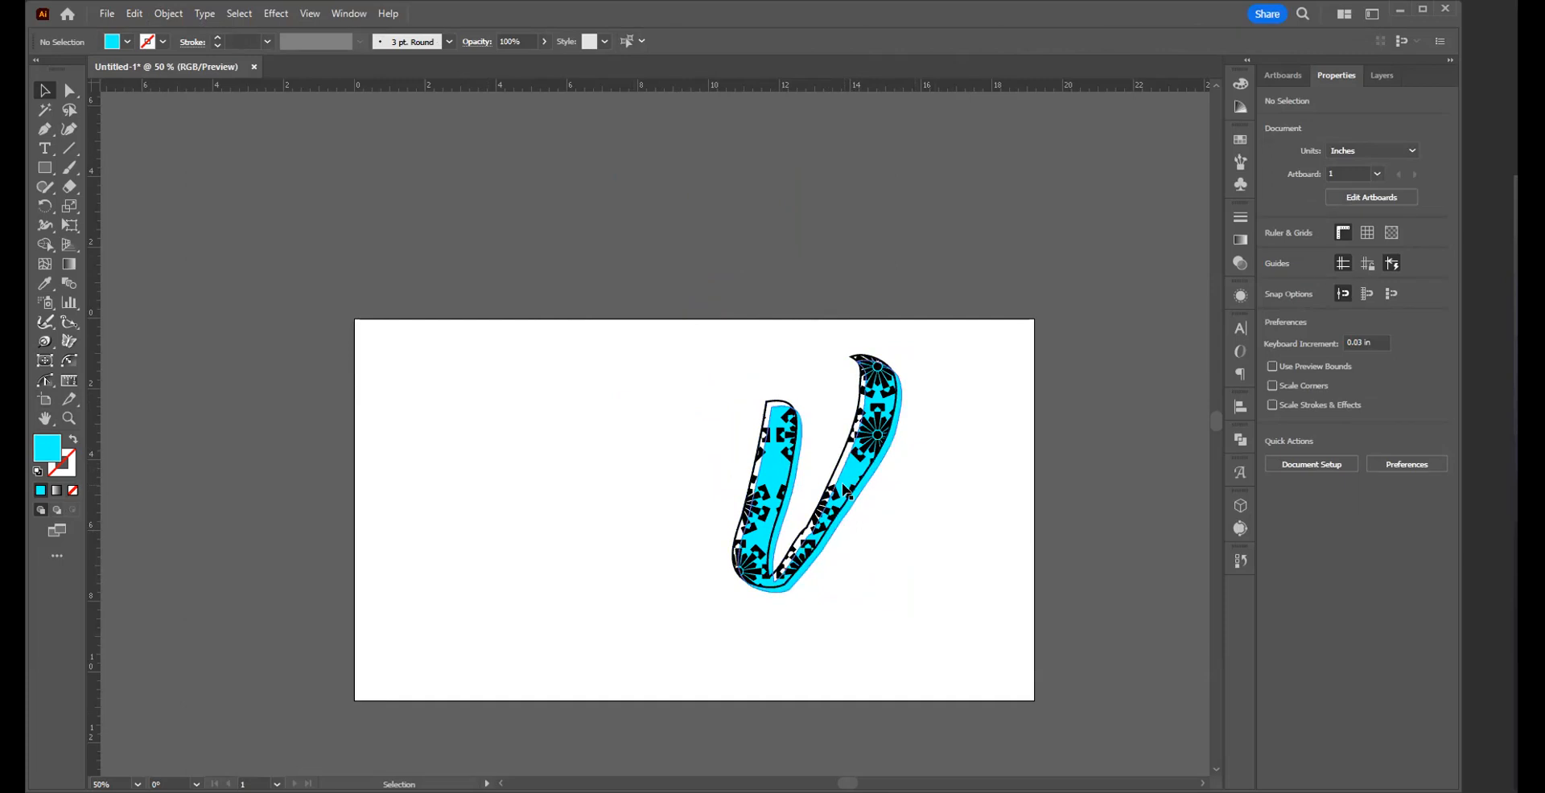
- Duplicate the cyan shadow V in place and nudge the copy 0.15 in left and 0.15 in up
click(845, 481)
key(a)
key(v)
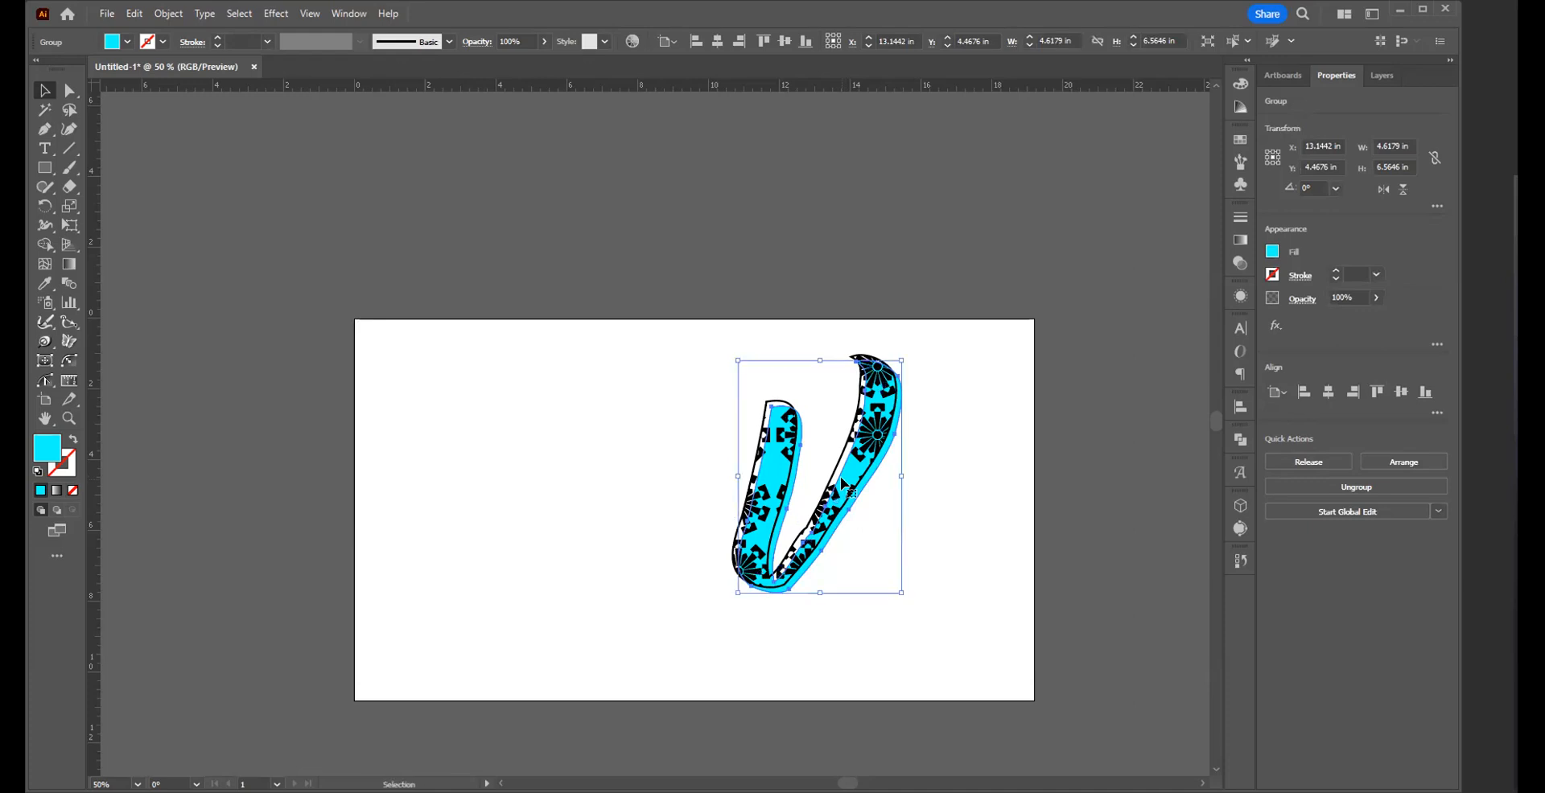
key(a)
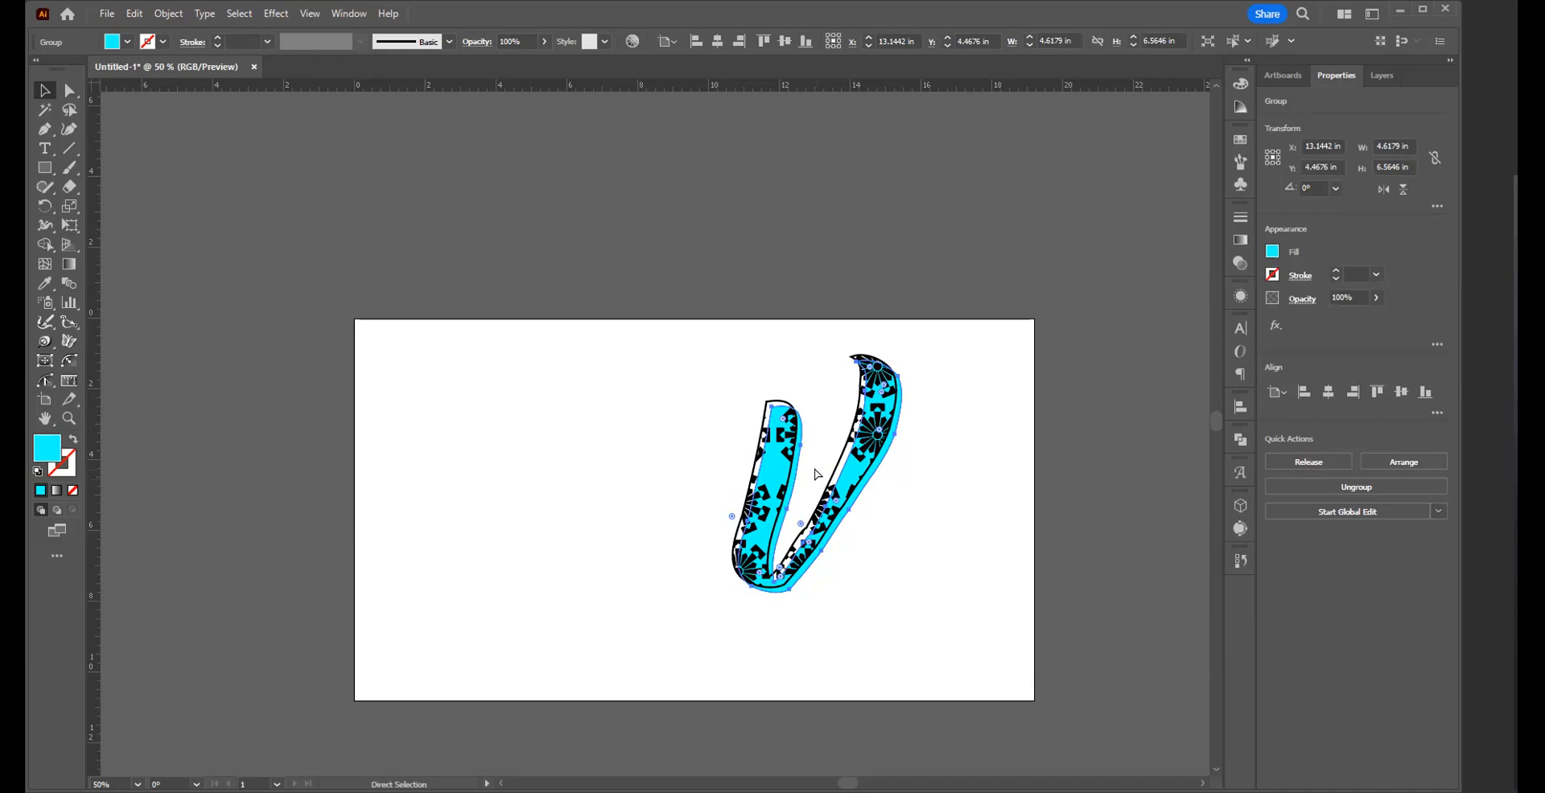
key(v)
key(Left)
key(Left)
key(Left)
key(Up)
key(Up)
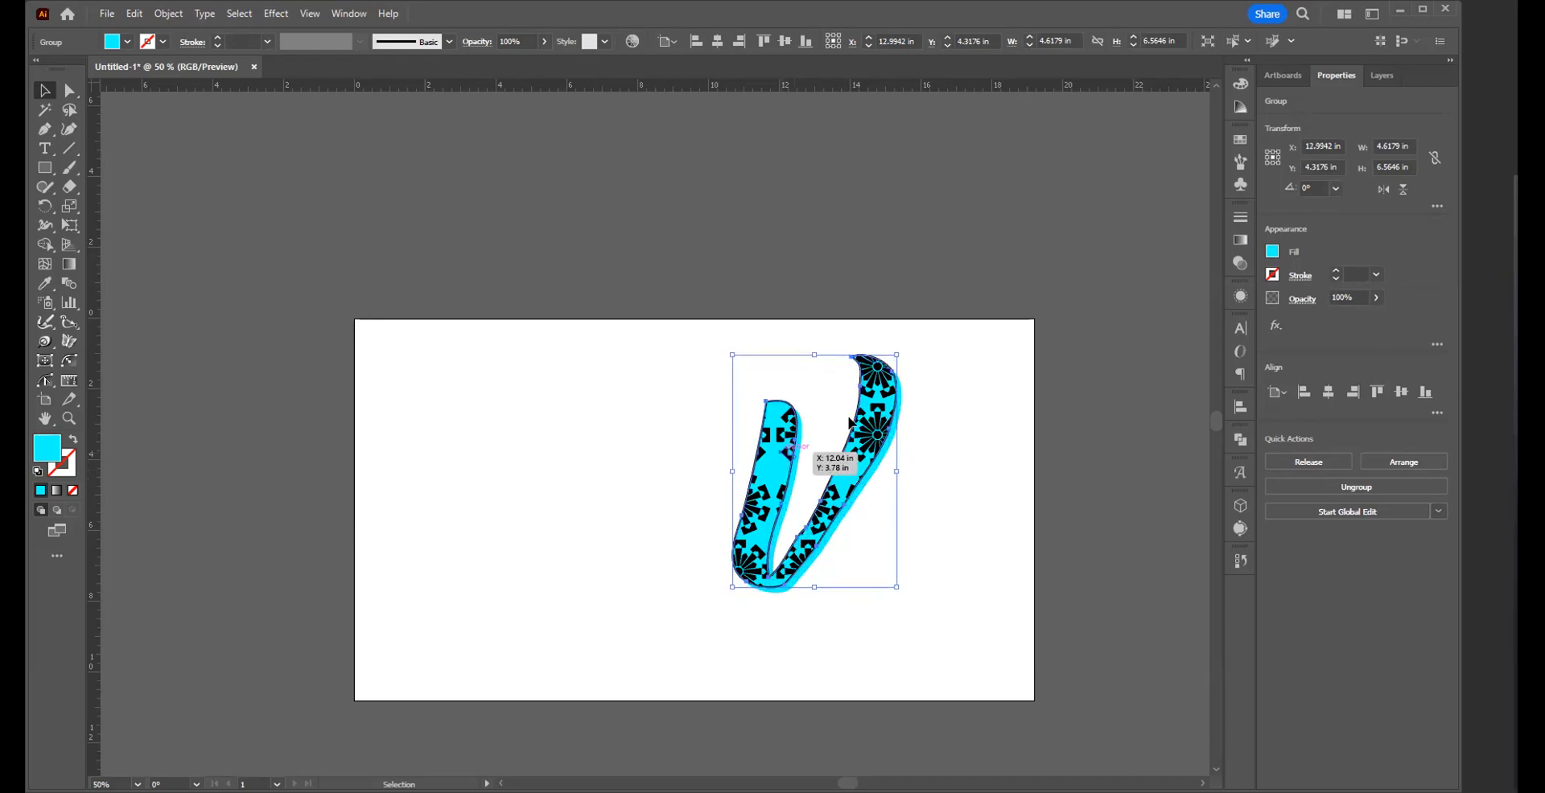
click(938, 469)
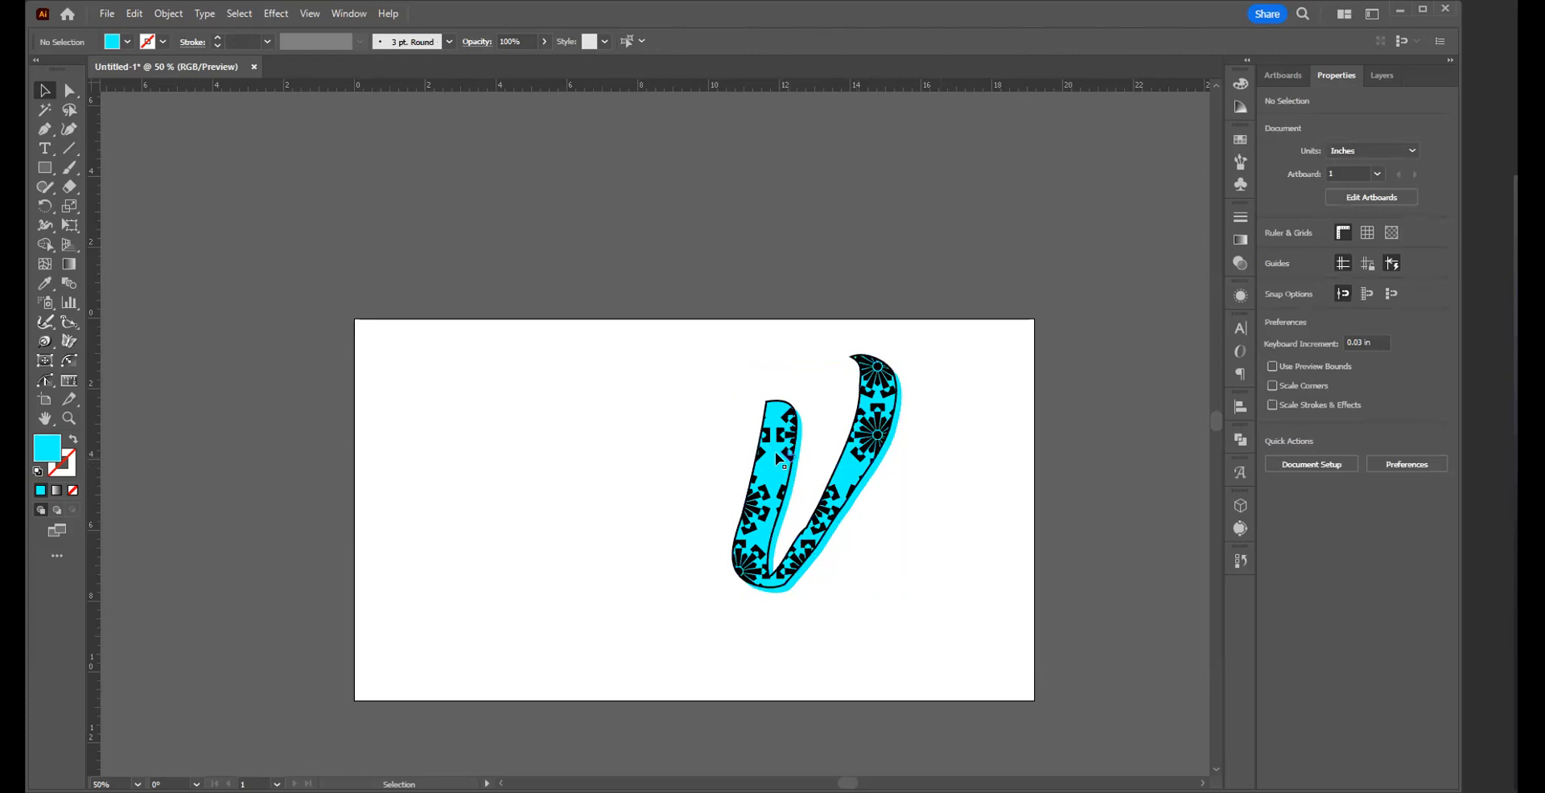
- Subtract the front cyan V from the offset cyan V with Minus Front, leaving a thin shadow sliver
click(777, 465)
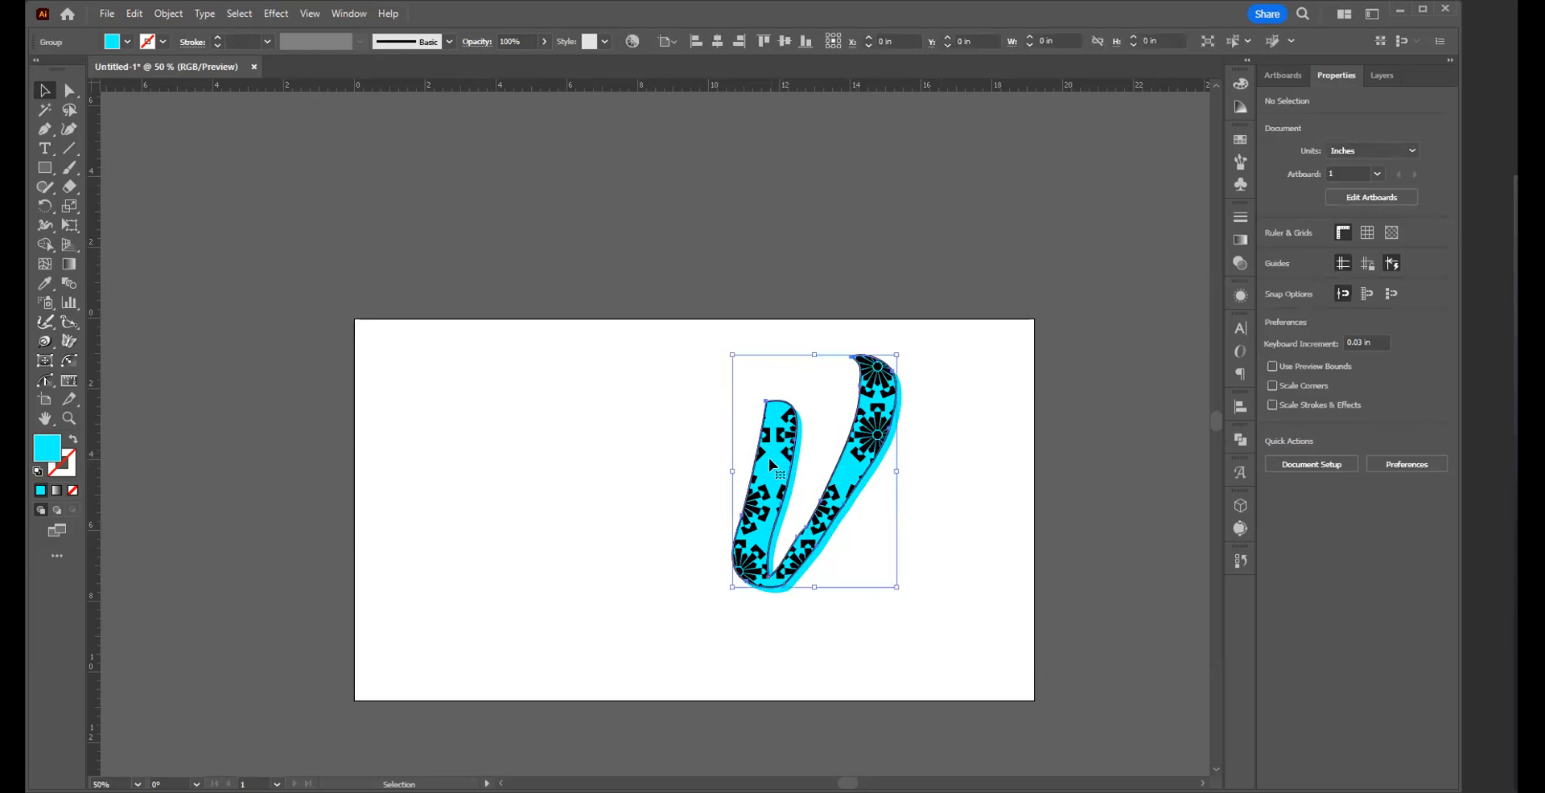
shift+click(872, 480)
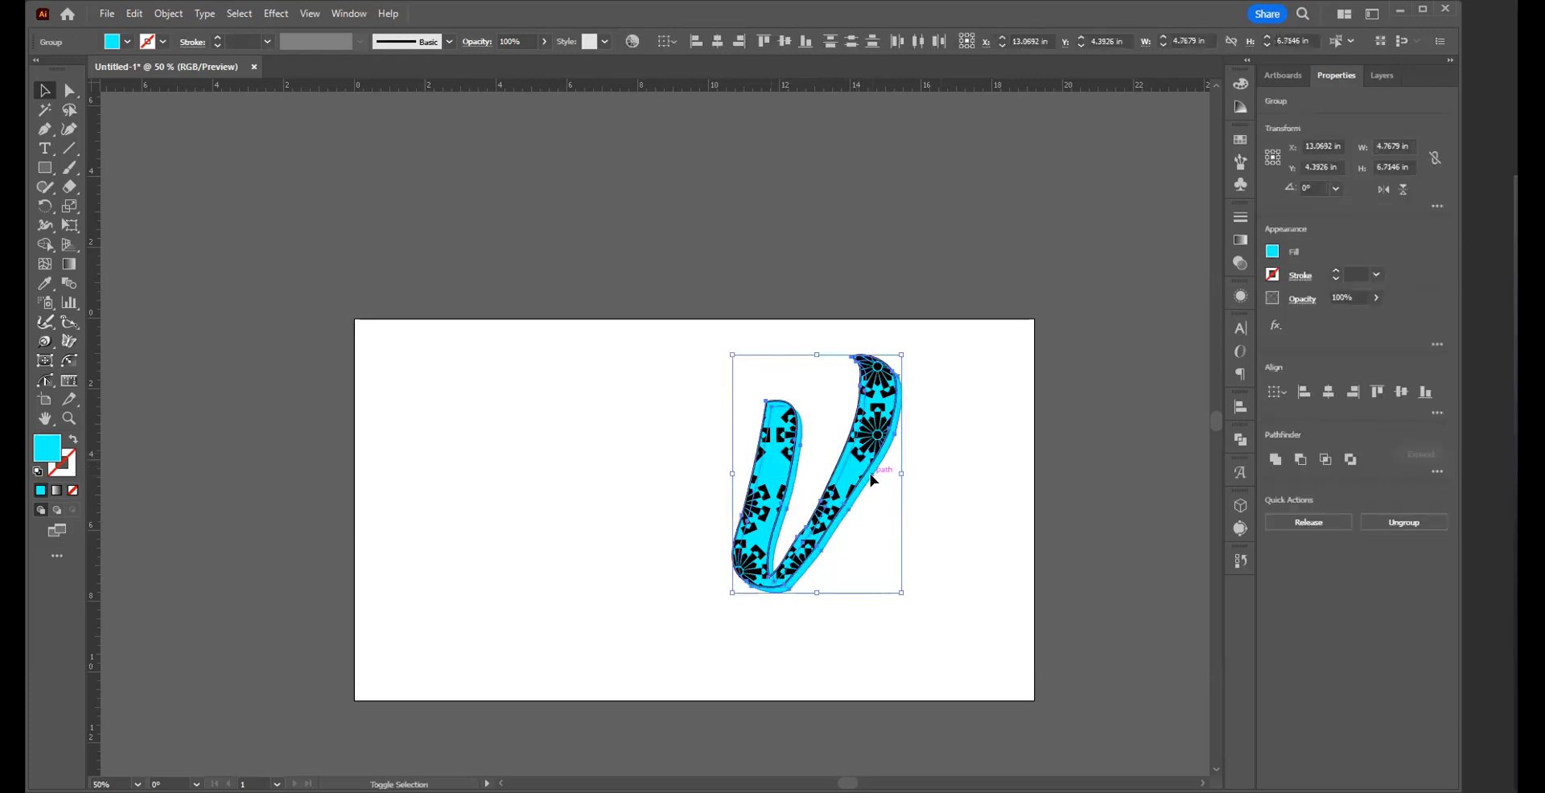
click(1299, 459)
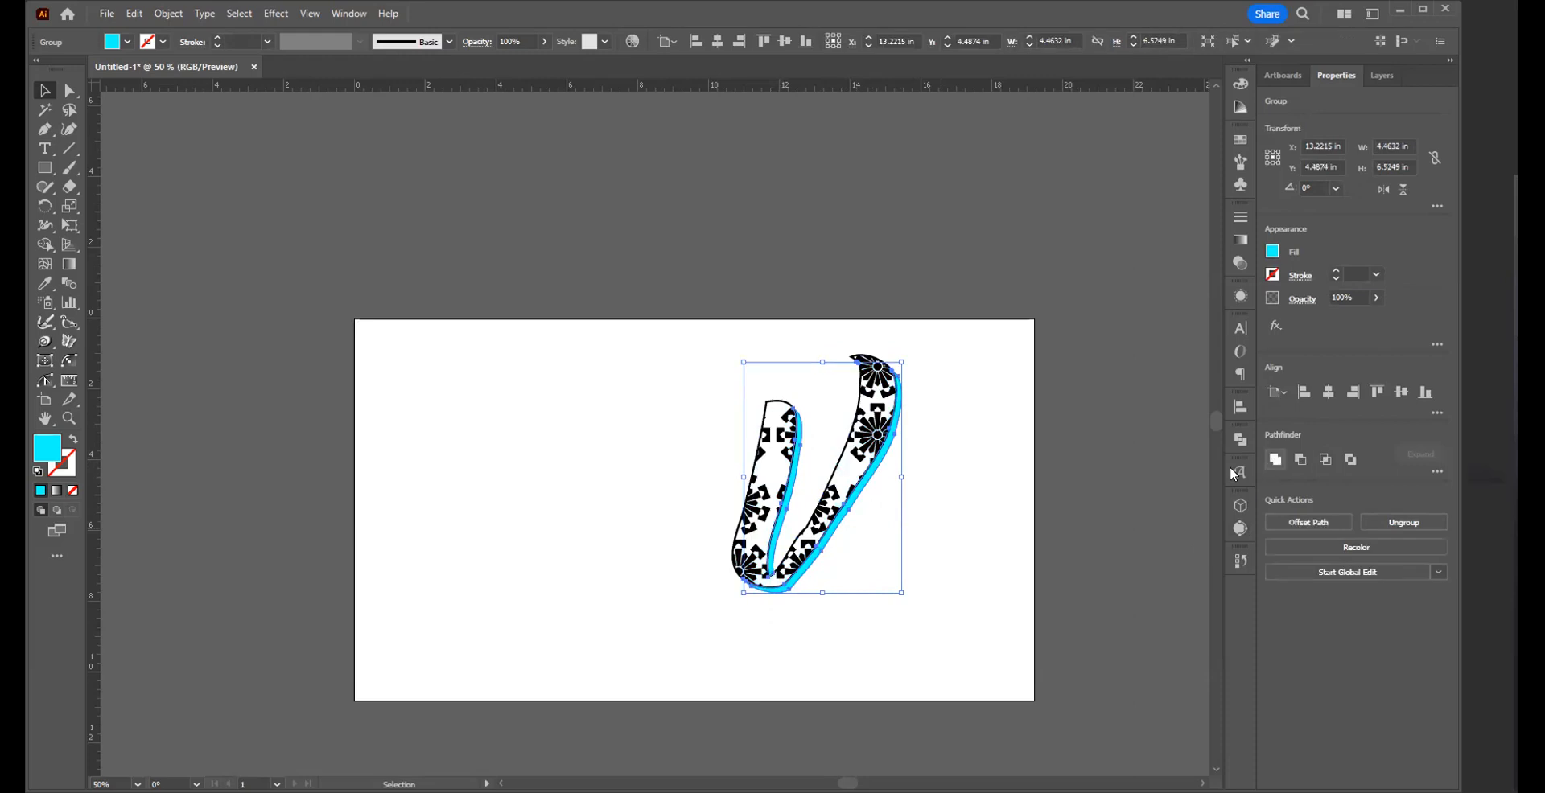
click(1002, 495)
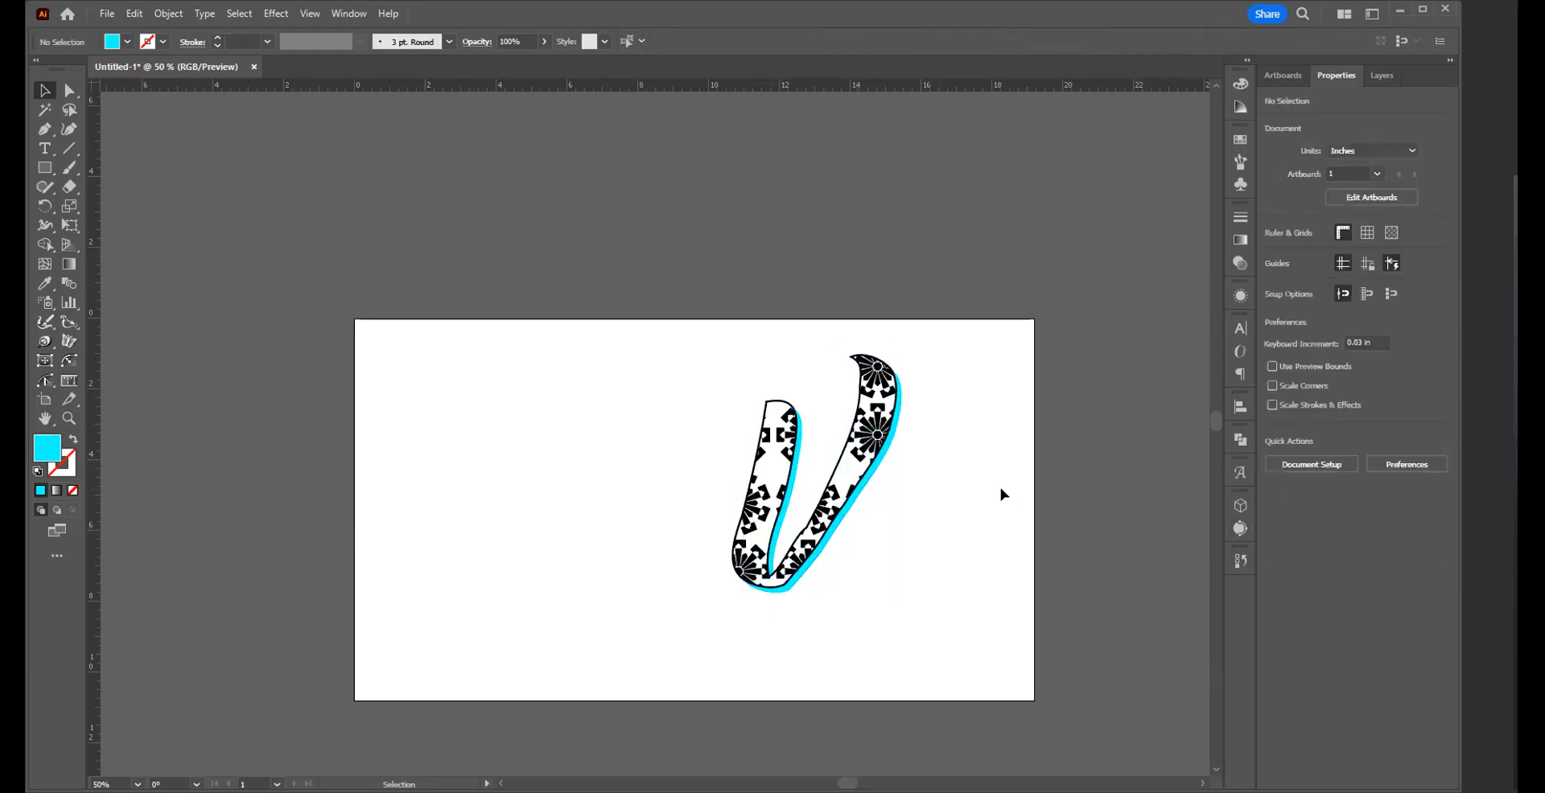
- Fill the cyan shadow sliver with black
click(836, 523)
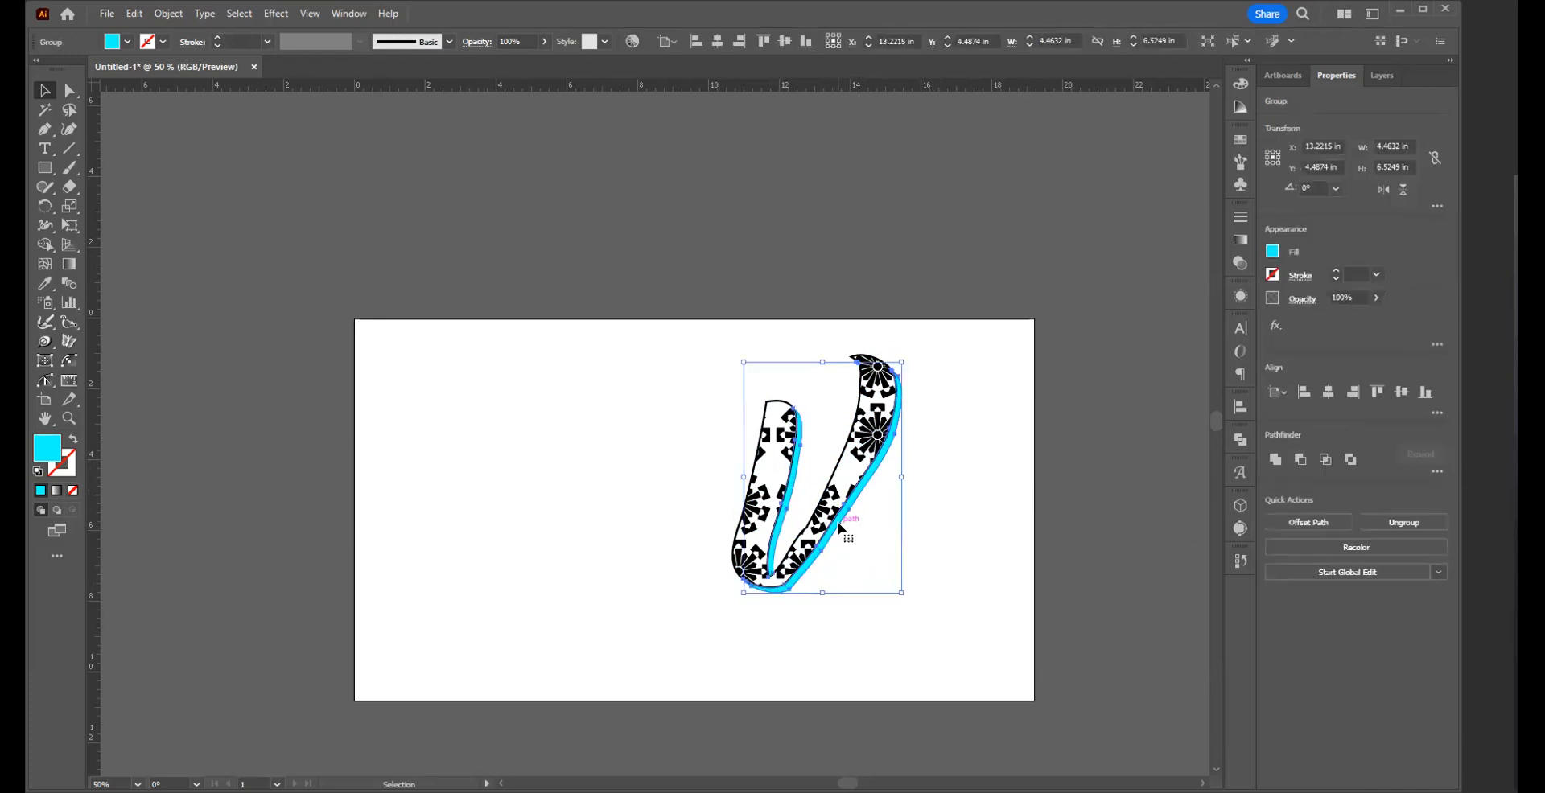
click(130, 41)
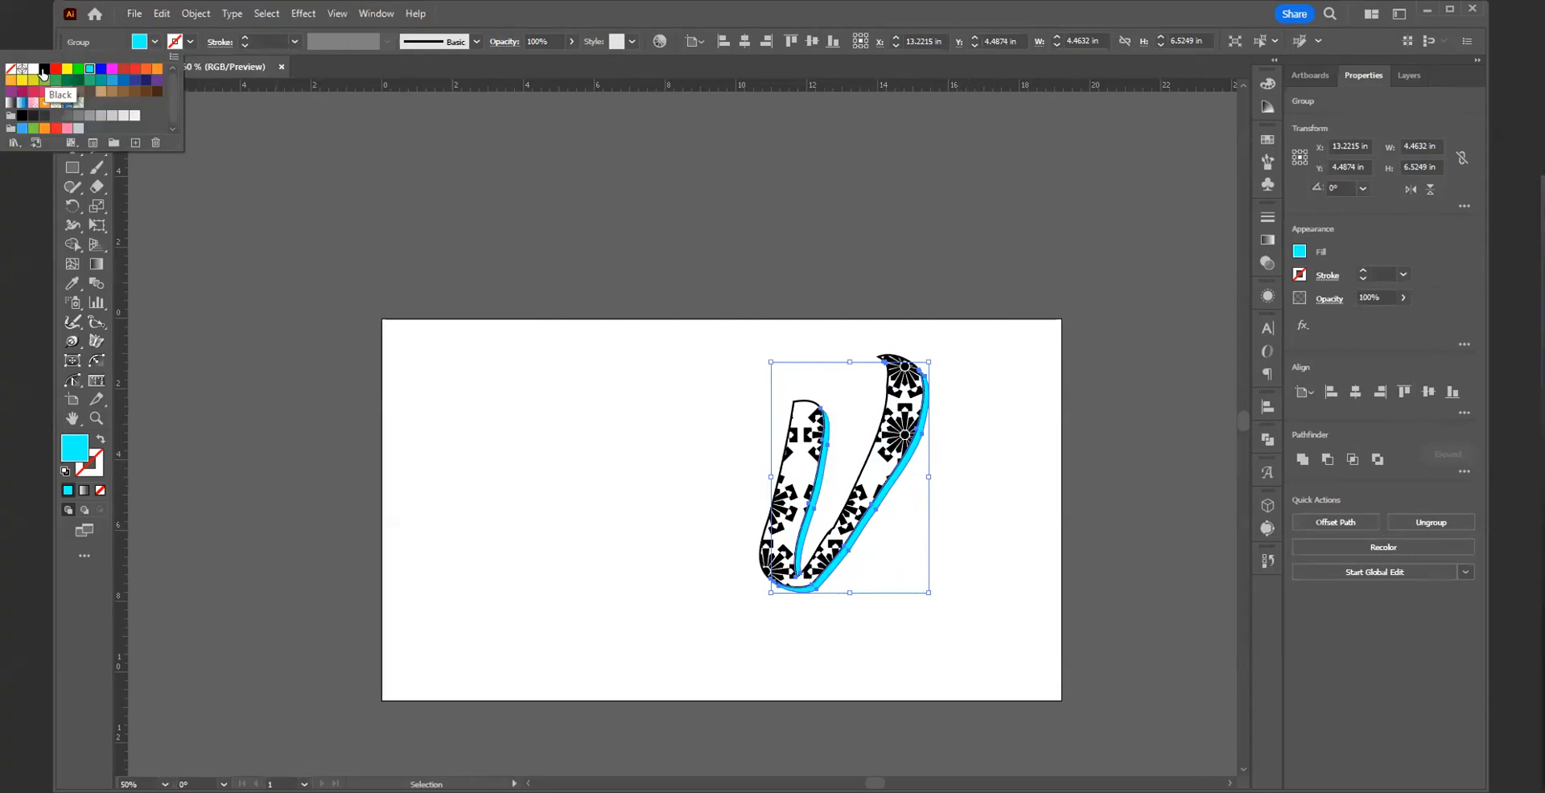
click(44, 70)
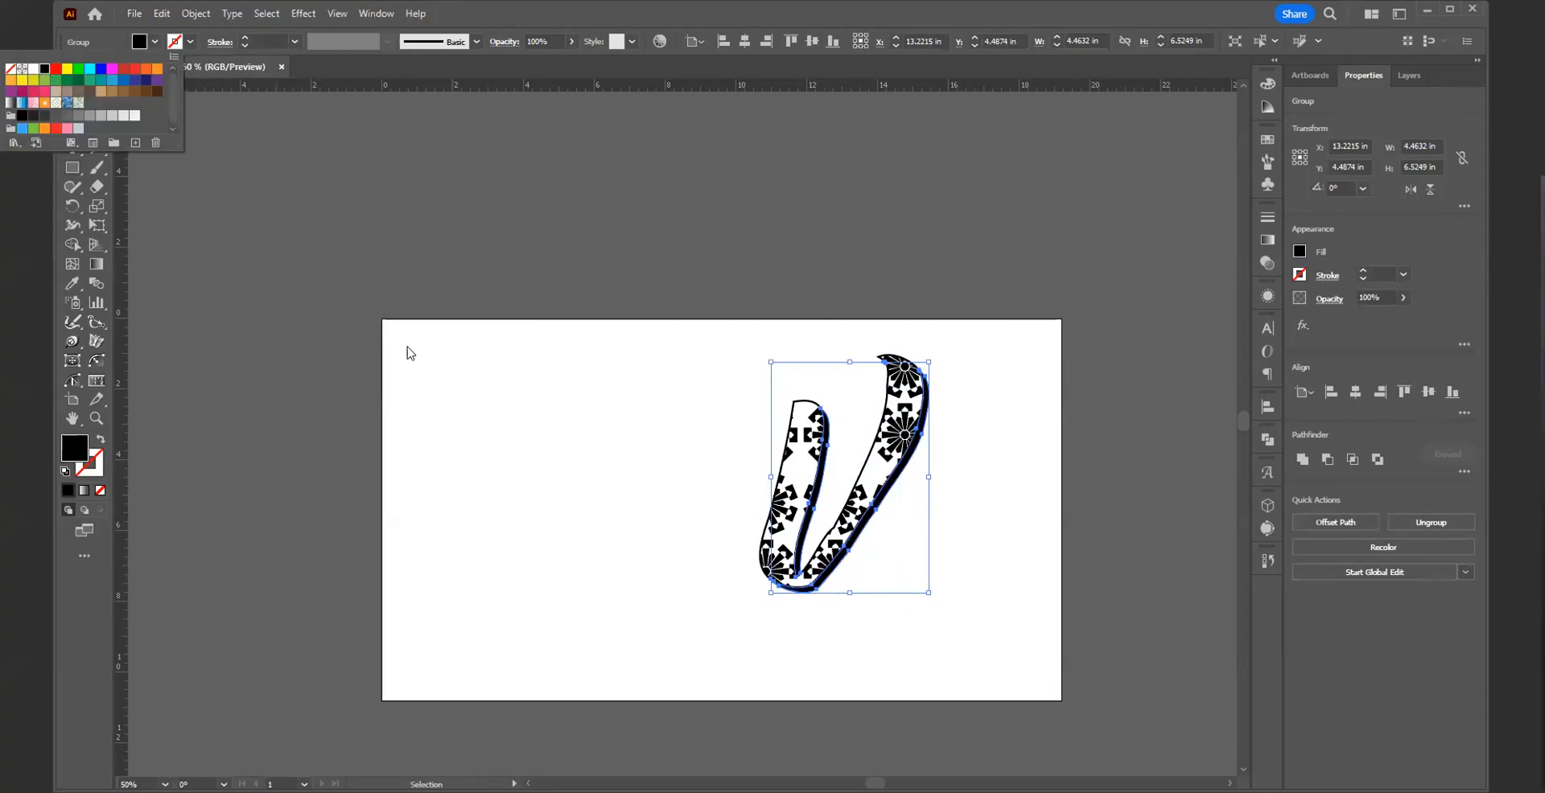
click(506, 372)
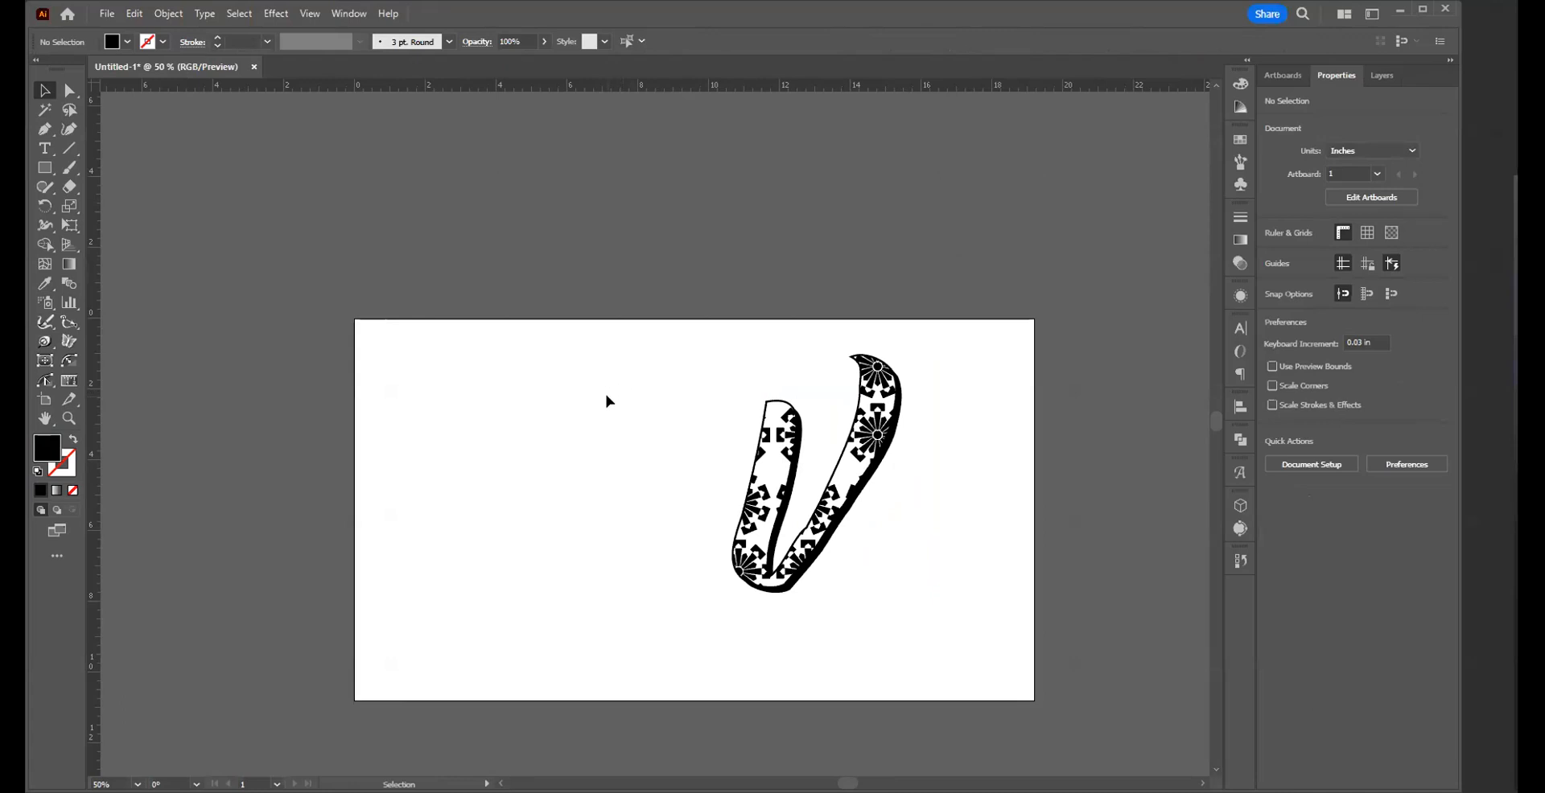
- Group the pattern, outline and shadow of the V and move the group to the artboard's left half
drag(628, 378, 909, 522)
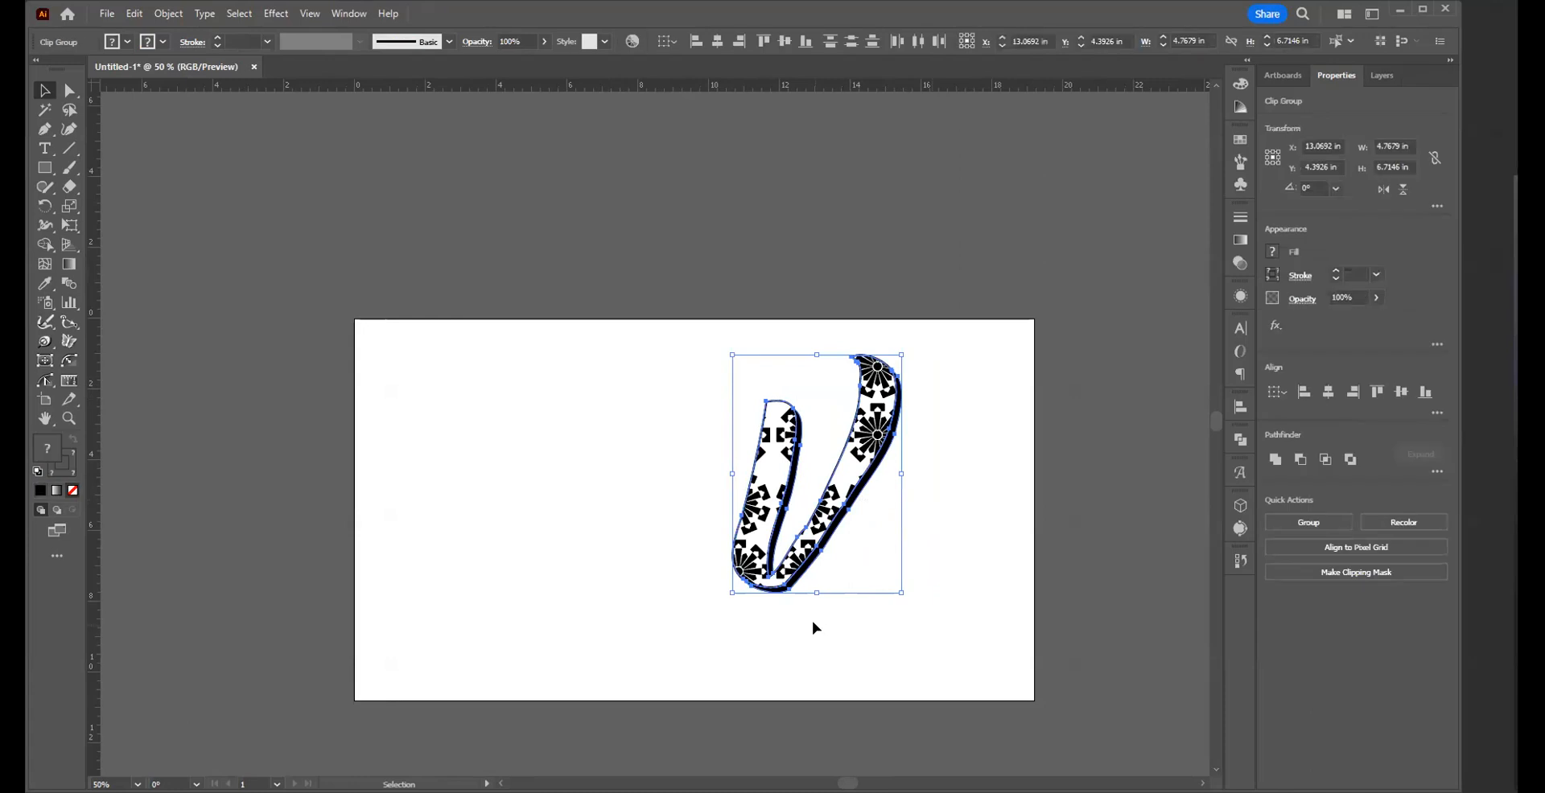
key(ctrl+g)
drag(873, 441, 554, 443)
click(596, 643)
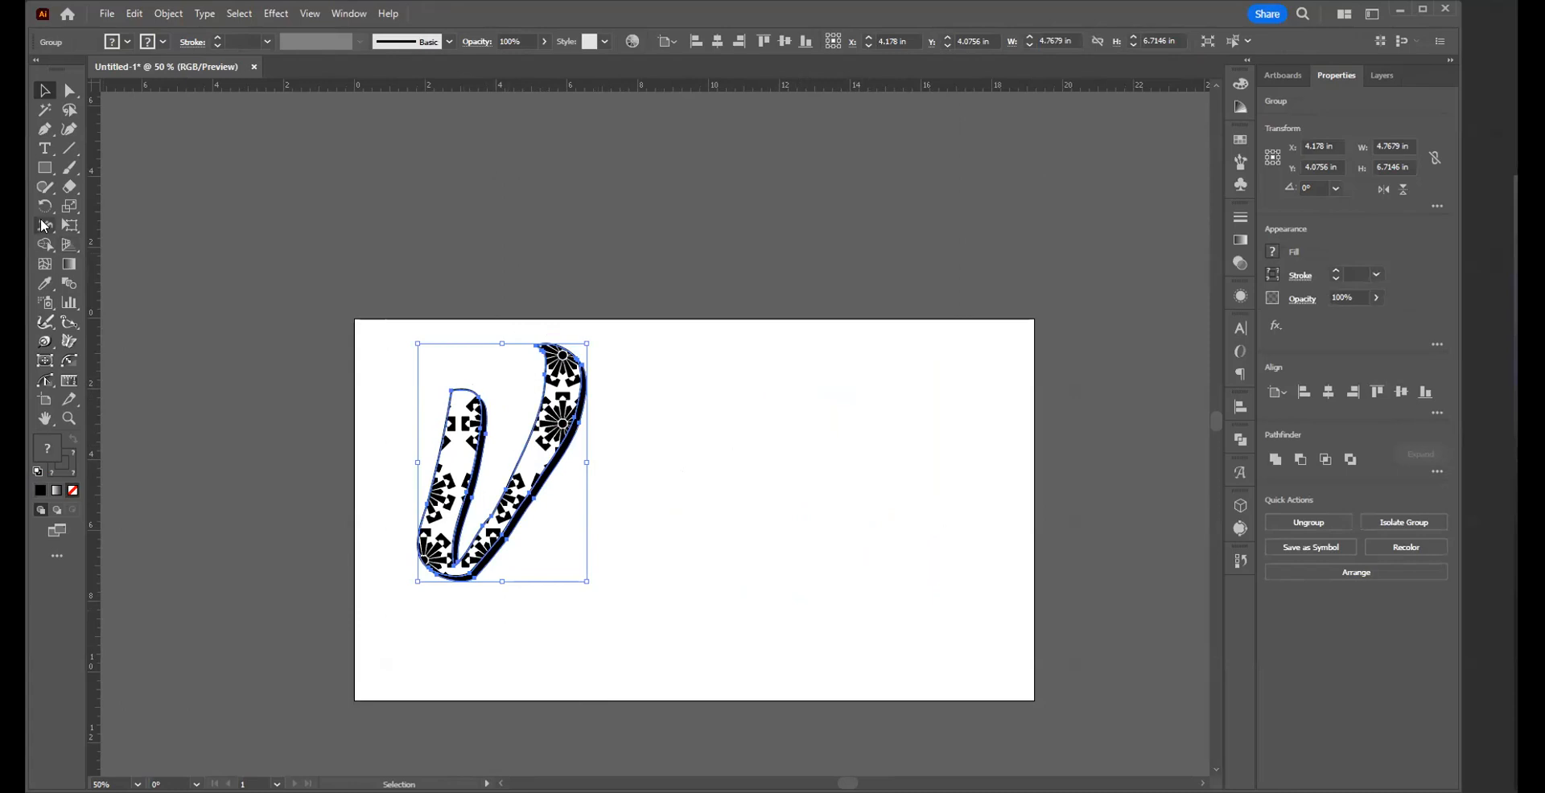
- Draw a black circle about 6.77 in wide with the Ellipse tool on the artboard's right half
drag(50, 166, 133, 211)
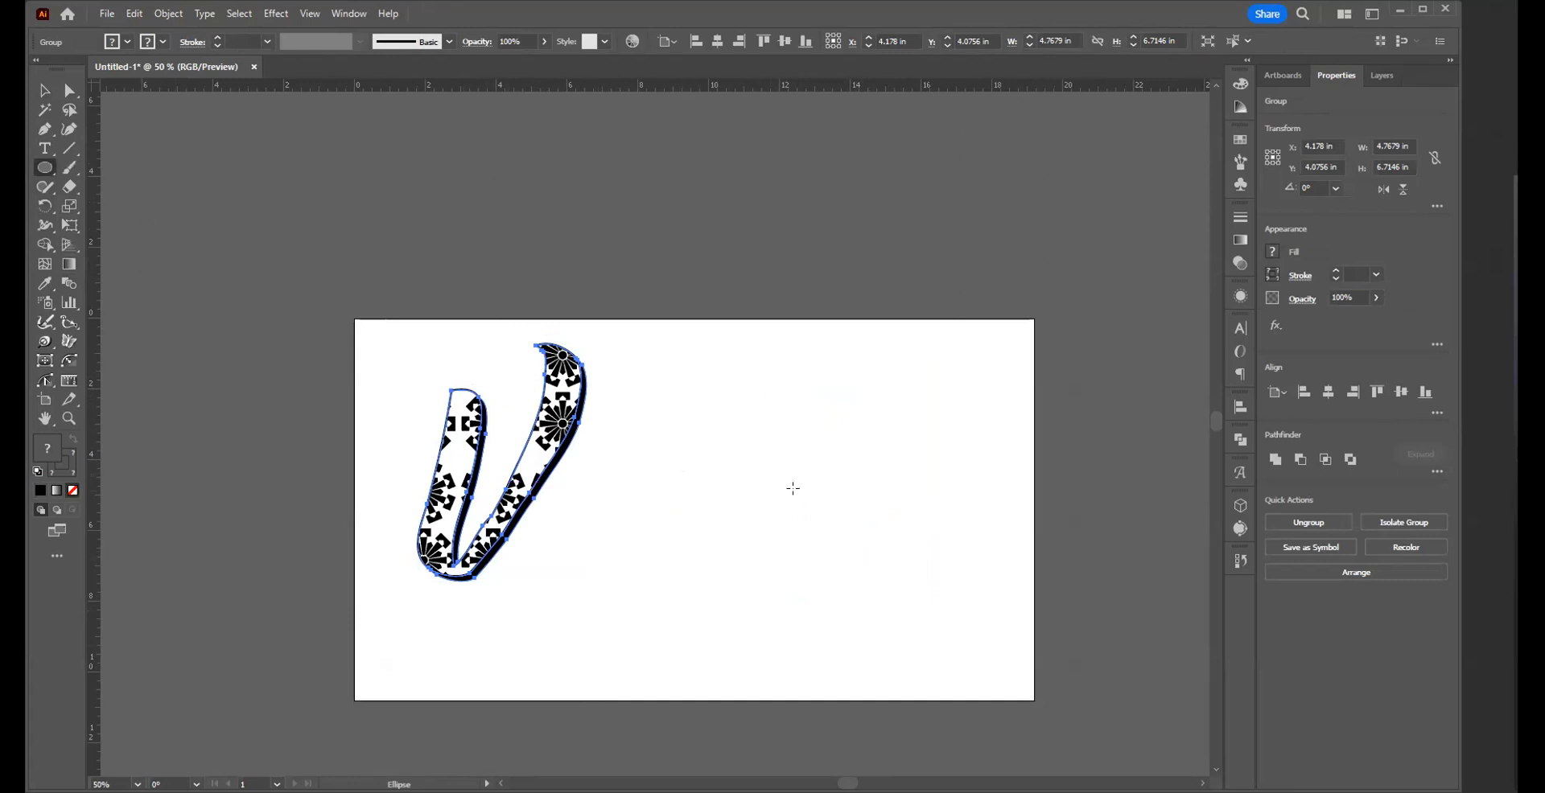
drag(792, 489, 914, 604)
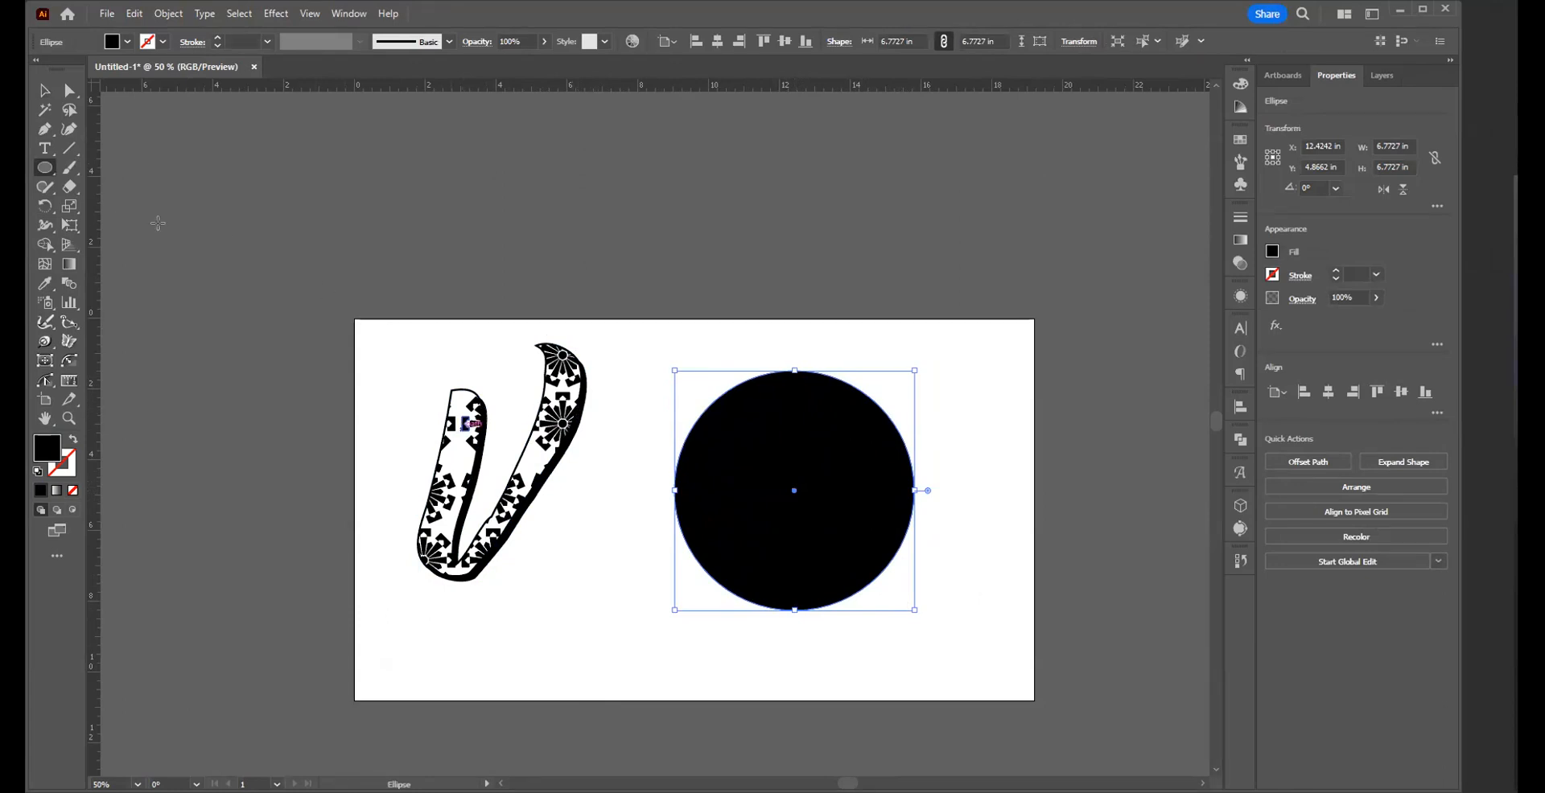
click(45, 166)
- Move the black circle's top anchor point straight down to the circle's center to form a bowl shape
key(a)
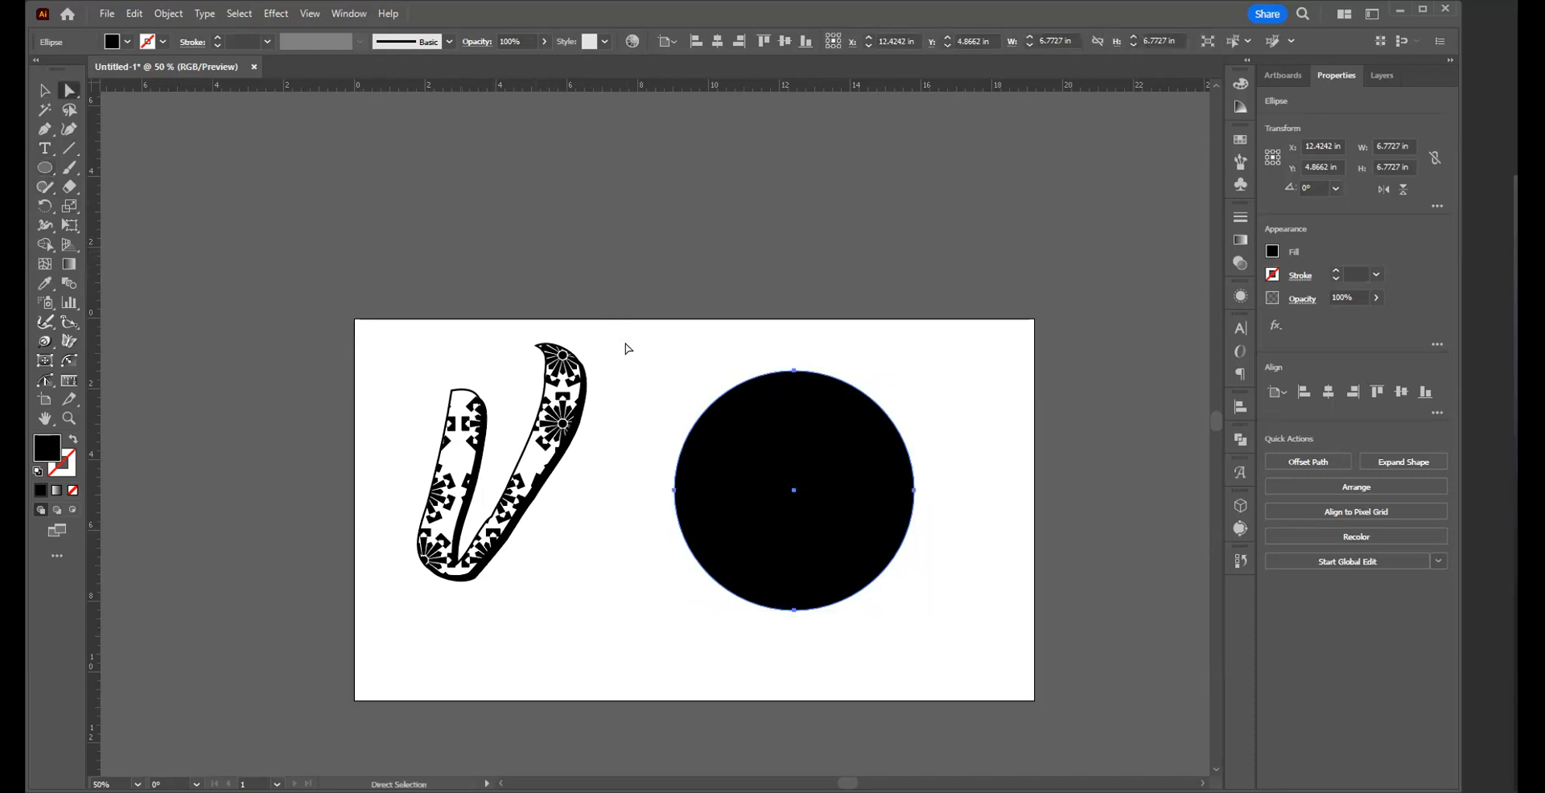
click(628, 349)
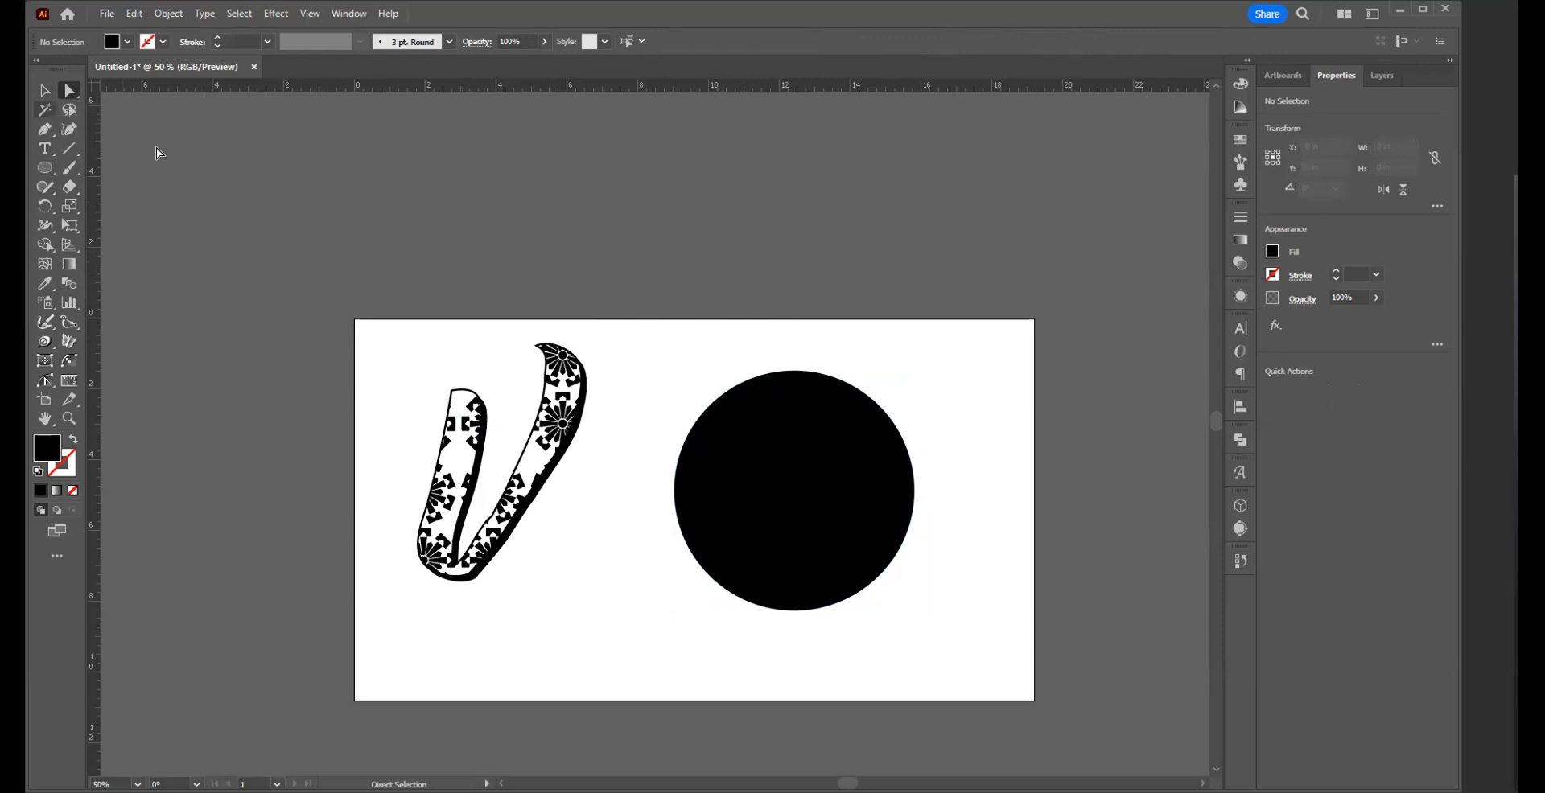
drag(760, 344, 825, 376)
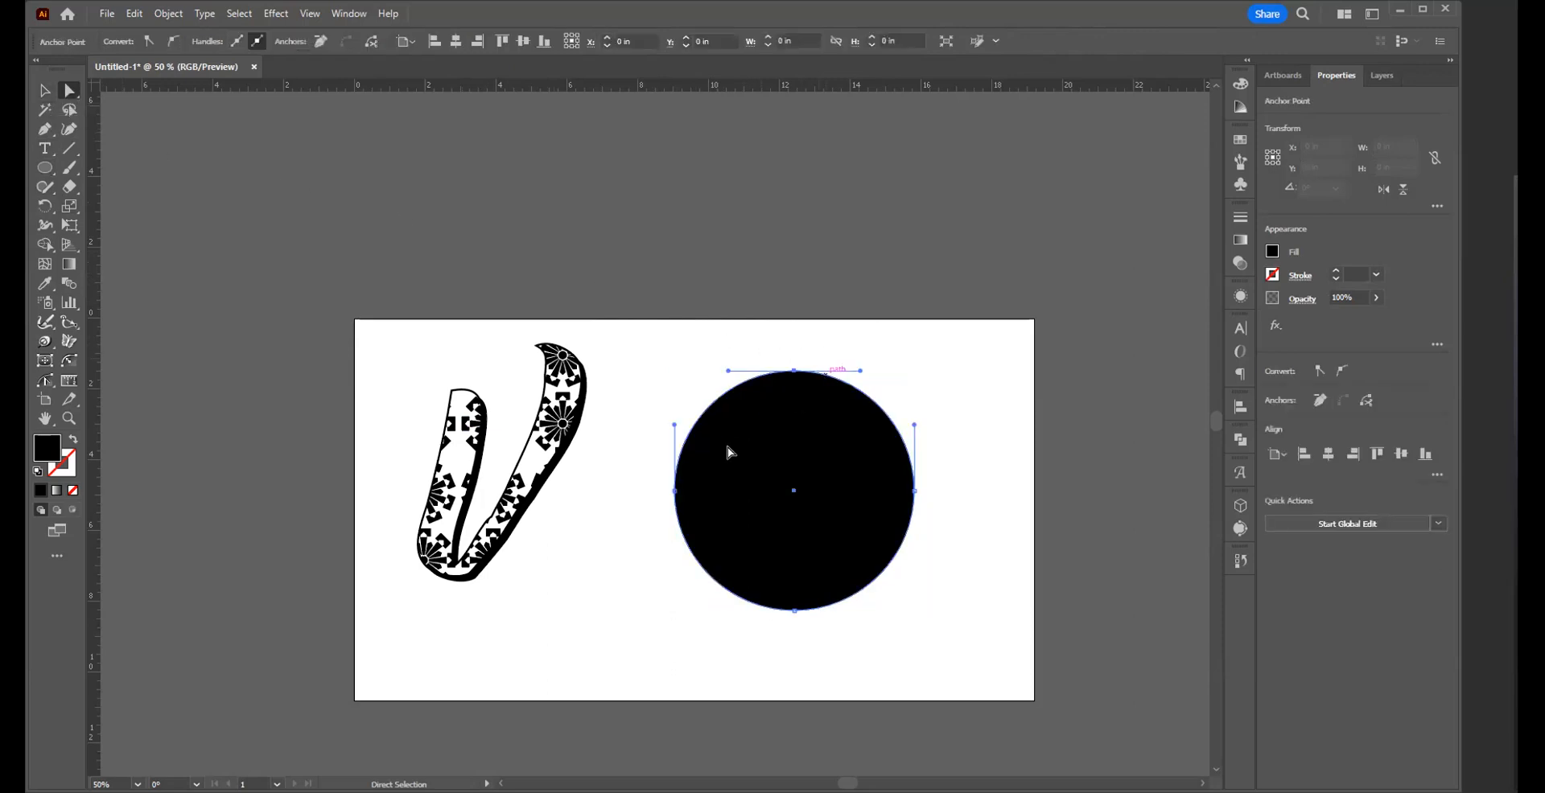
click(794, 370)
drag(794, 370, 794, 497)
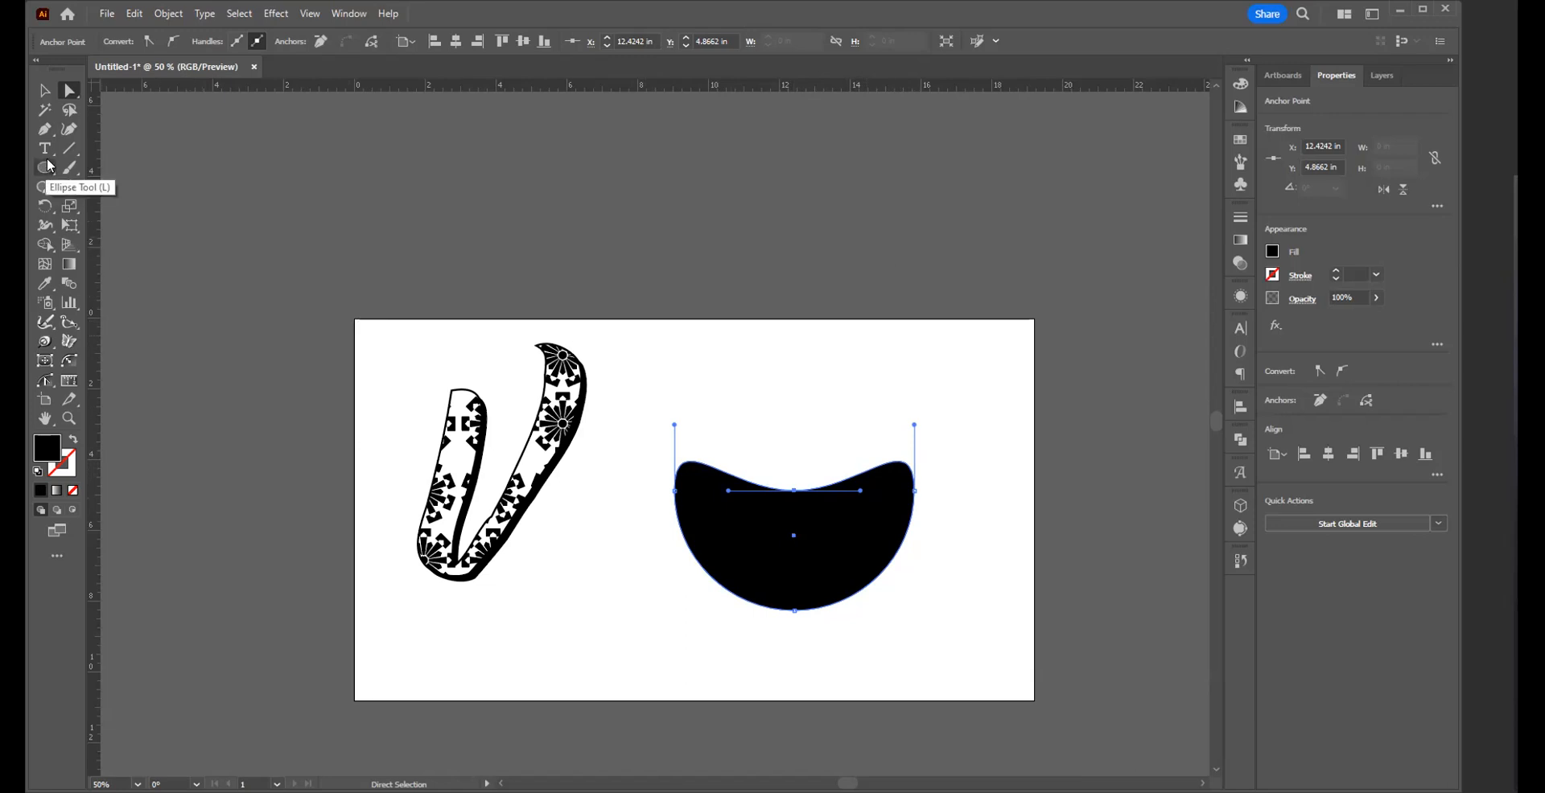
- Convert the black shape's top centre anchor into a sharp corner with the Anchor Point tool
click(45, 132)
click(45, 130)
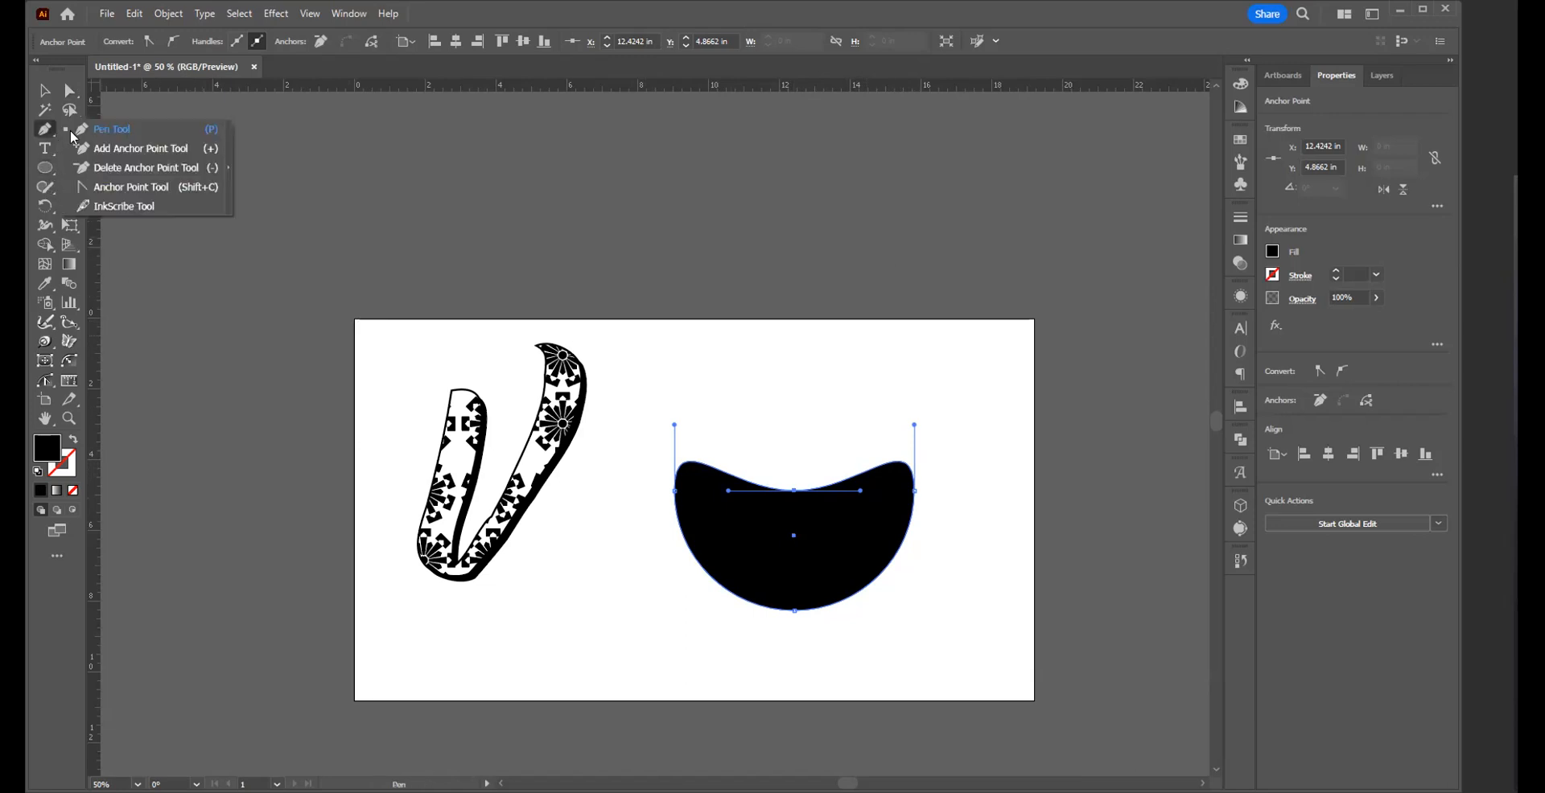
click(164, 189)
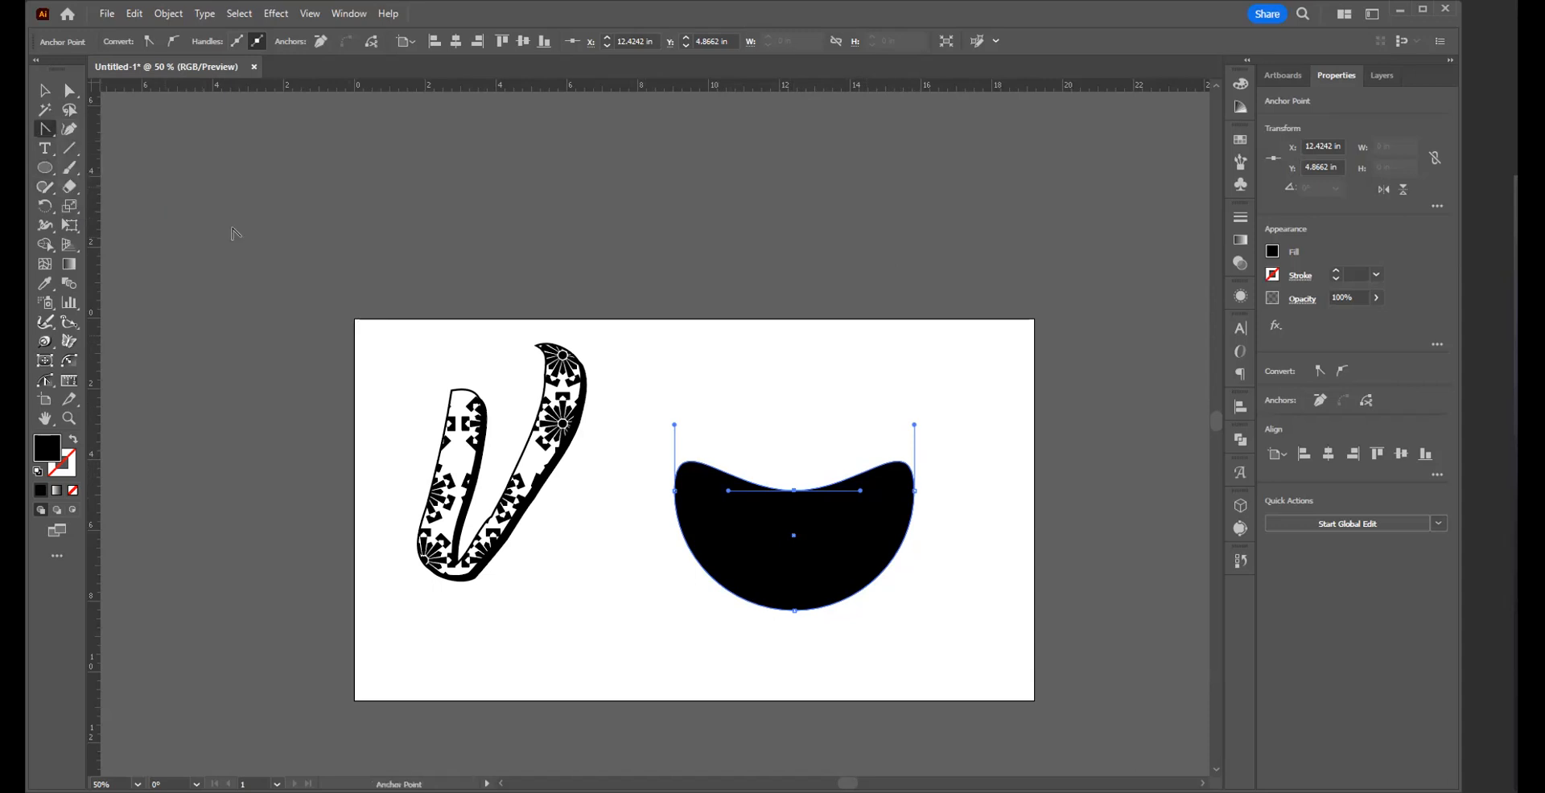
click(45, 132)
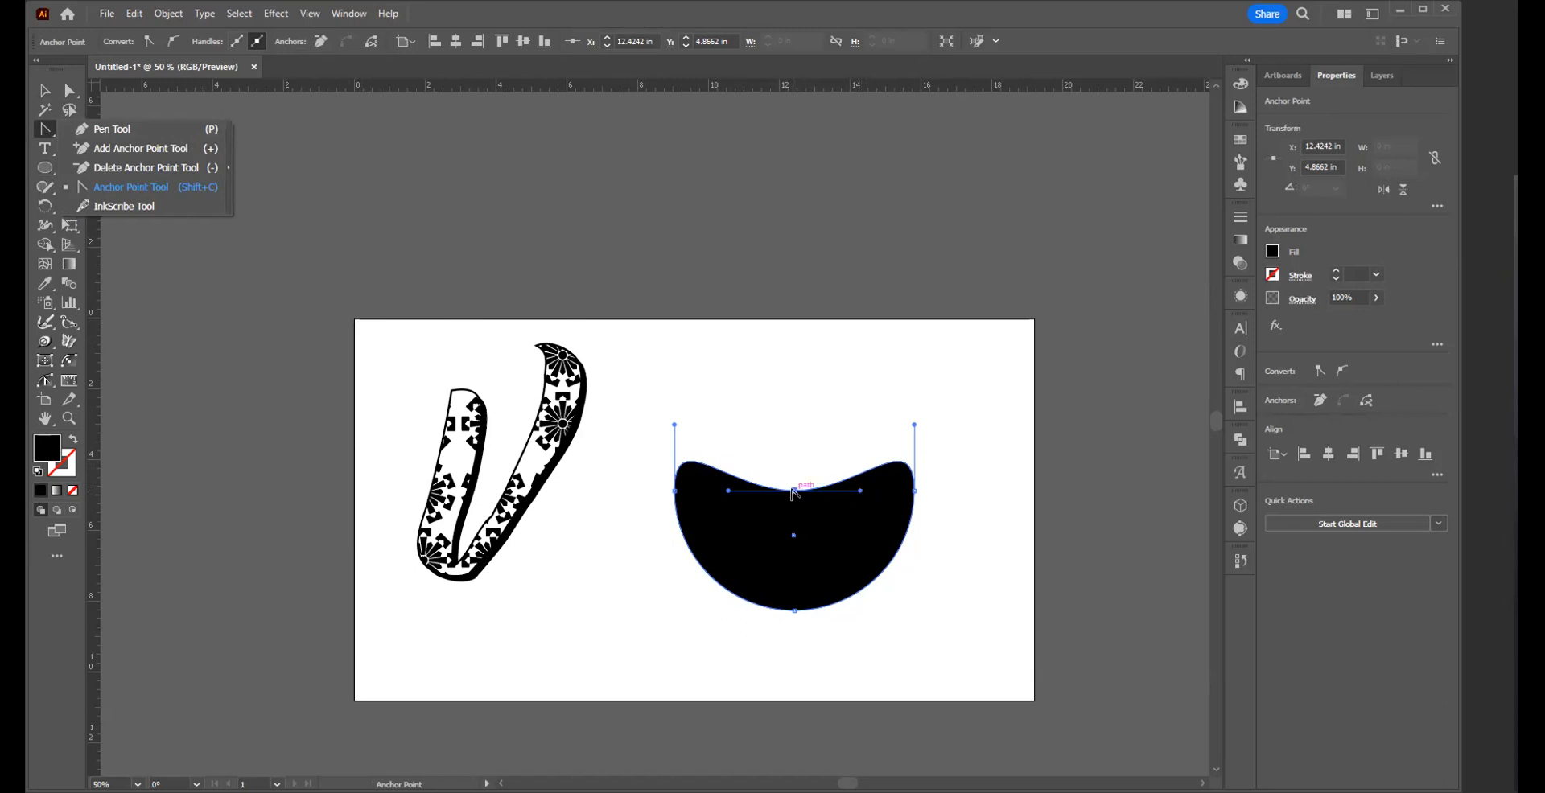
click(793, 491)
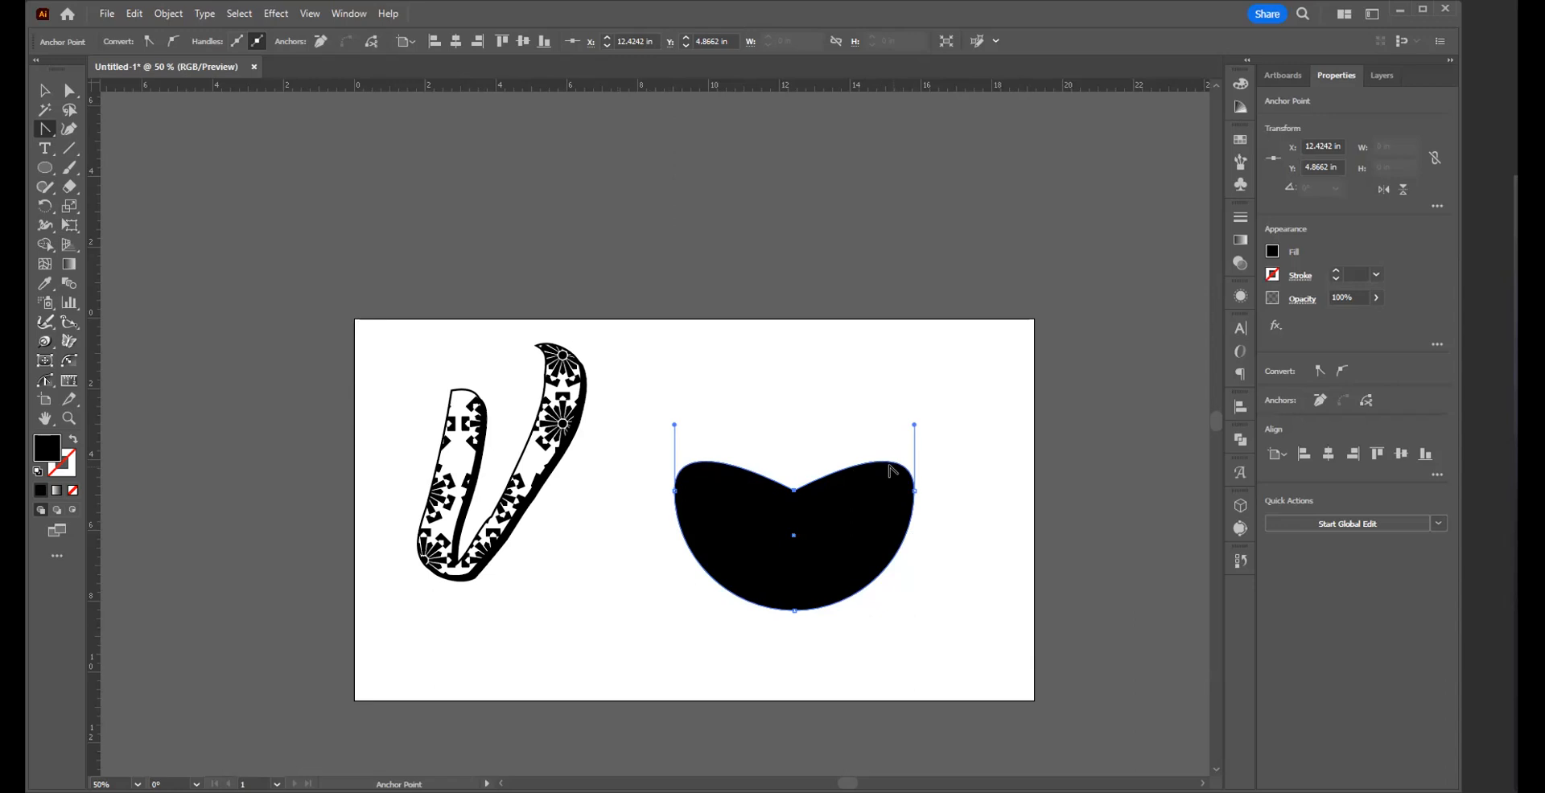
- Move the shape's bottom anchor straight down to about Y 9.93 in with Direct Selection
key(a)
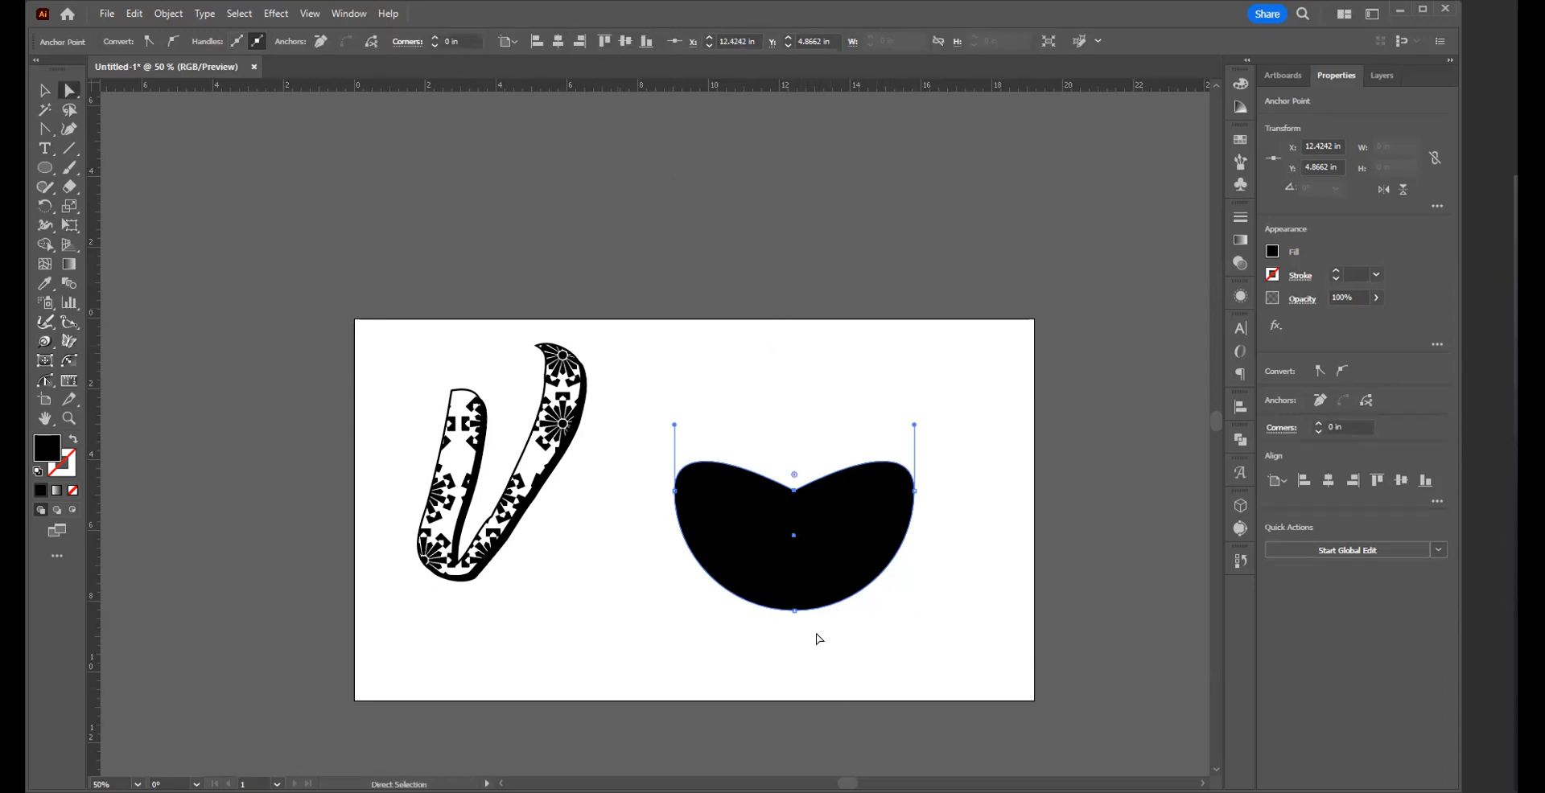
click(795, 612)
drag(794, 610, 795, 676)
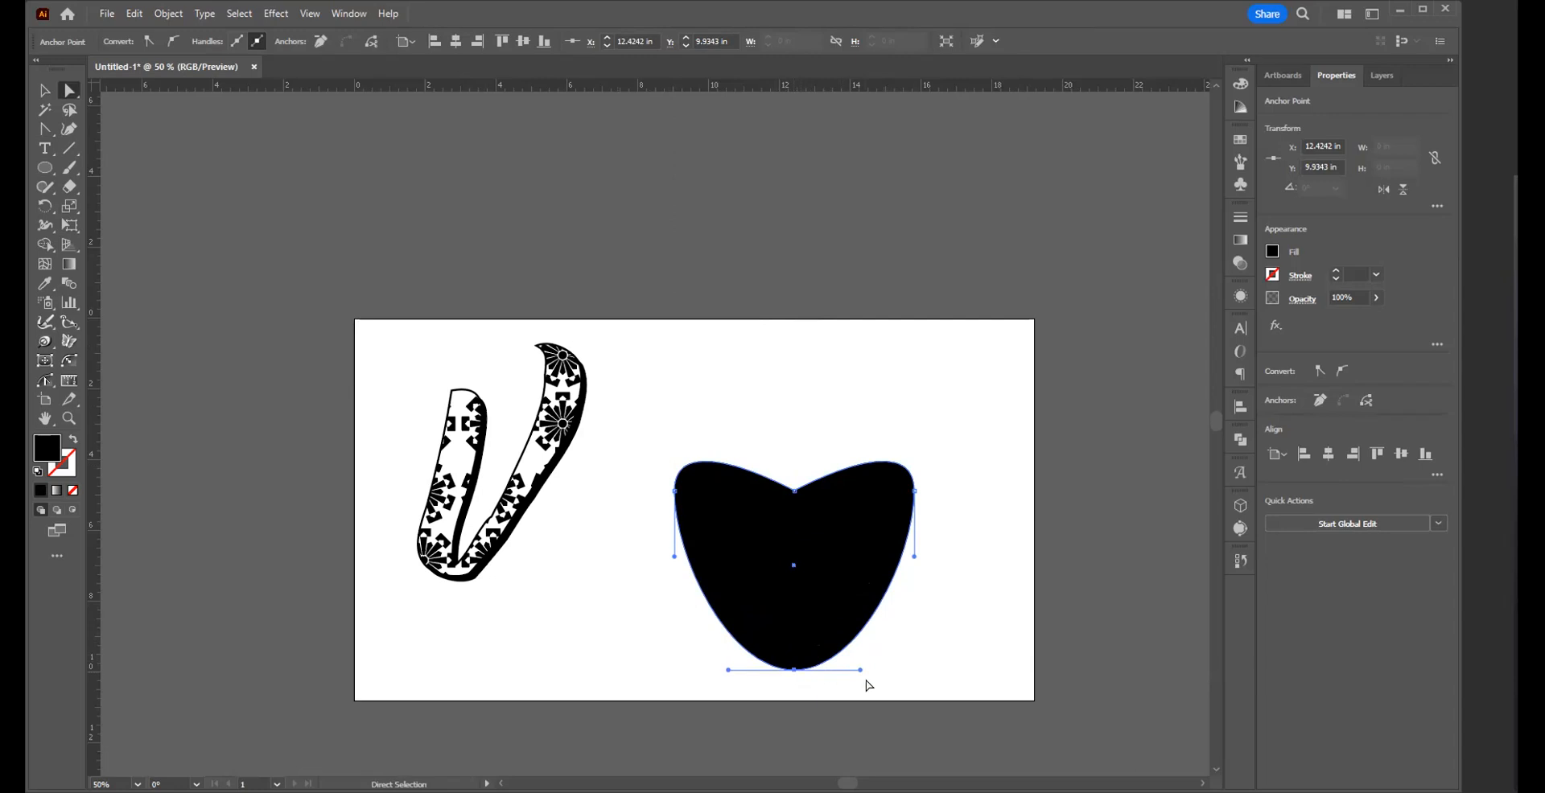
- Pull only the bottom anchor's right handle up and outward with the Anchor Point tool to straighten the lower right edge
drag(860, 670, 857, 662)
key(ctrl+z)
click(45, 128)
drag(861, 672, 900, 578)
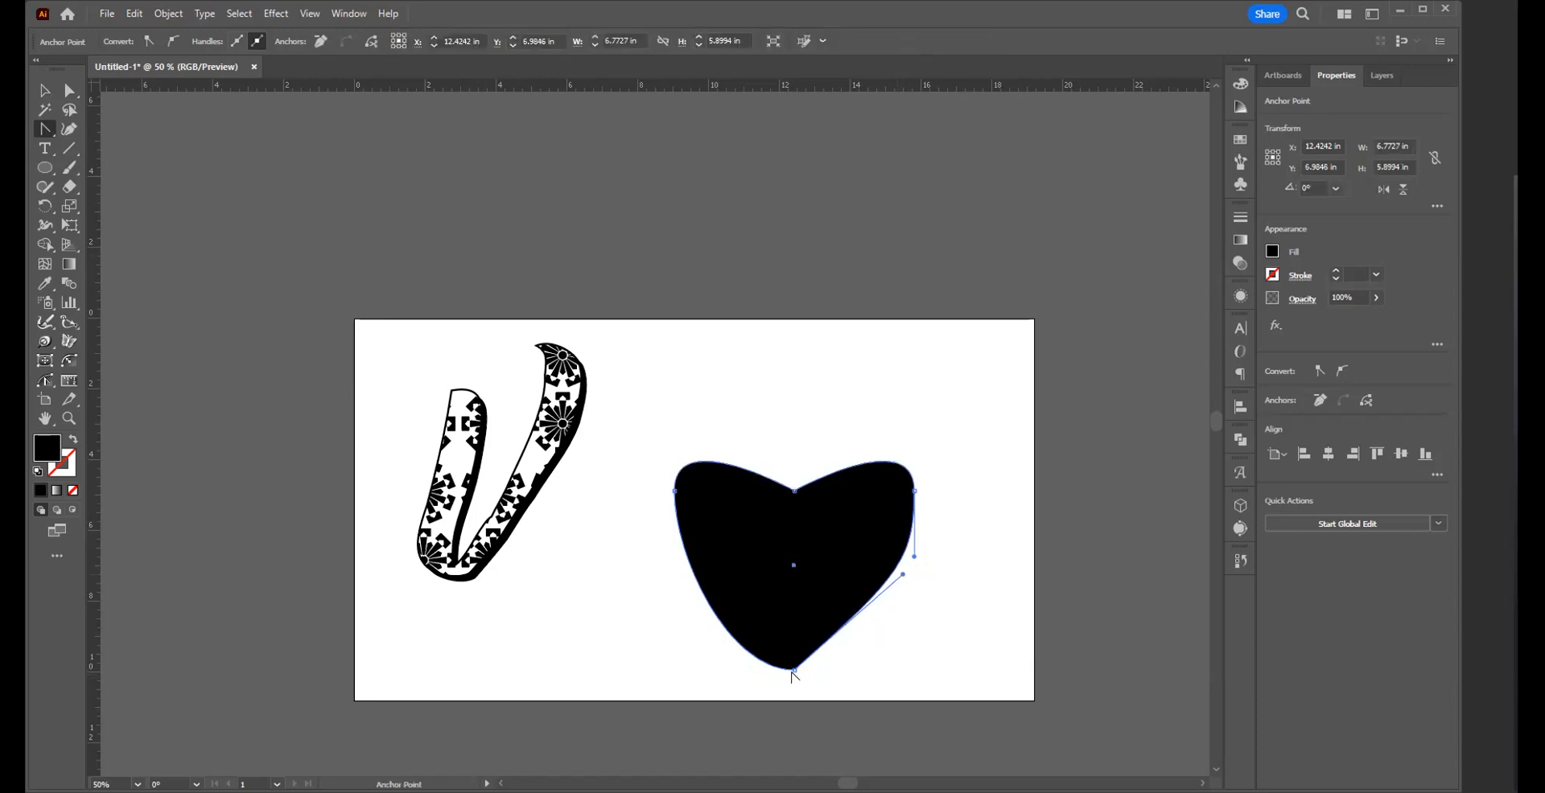
- Pull the bottom anchor's left handle up and outward independently, mirroring the right side to form the heart's point
key(a)
click(783, 680)
click(792, 667)
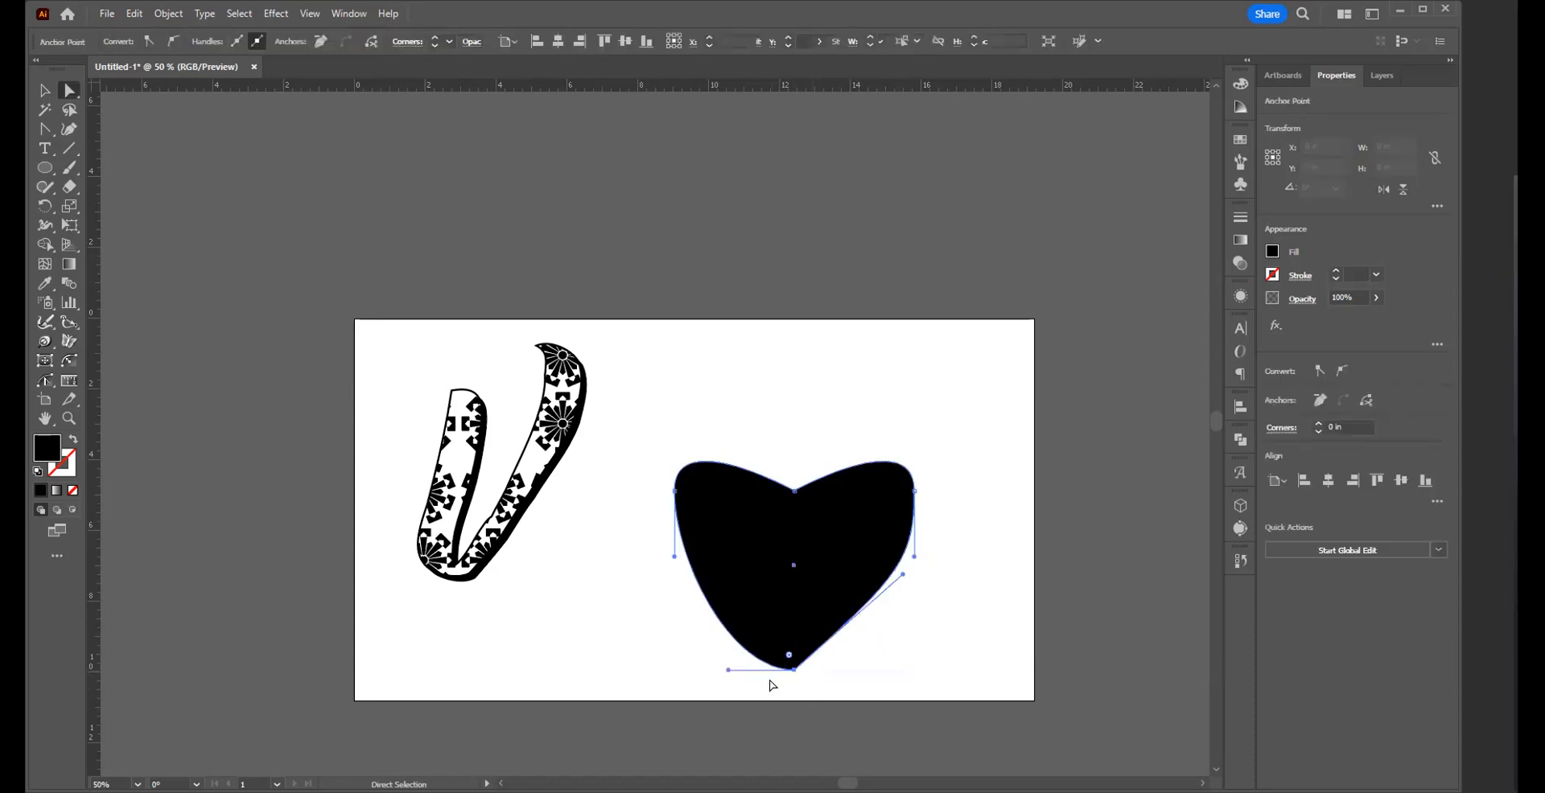
click(39, 127)
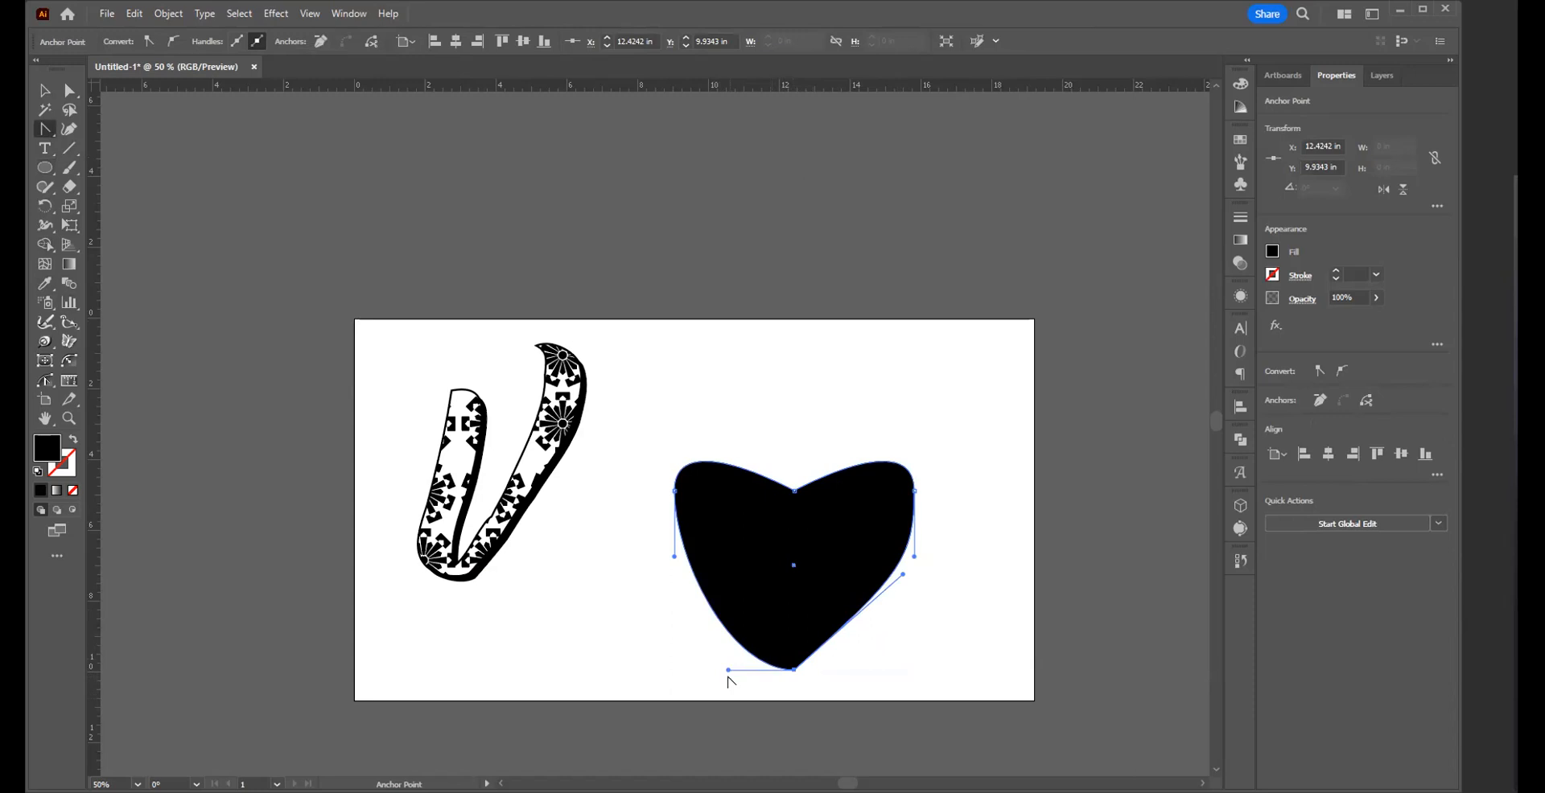
drag(728, 674, 684, 579)
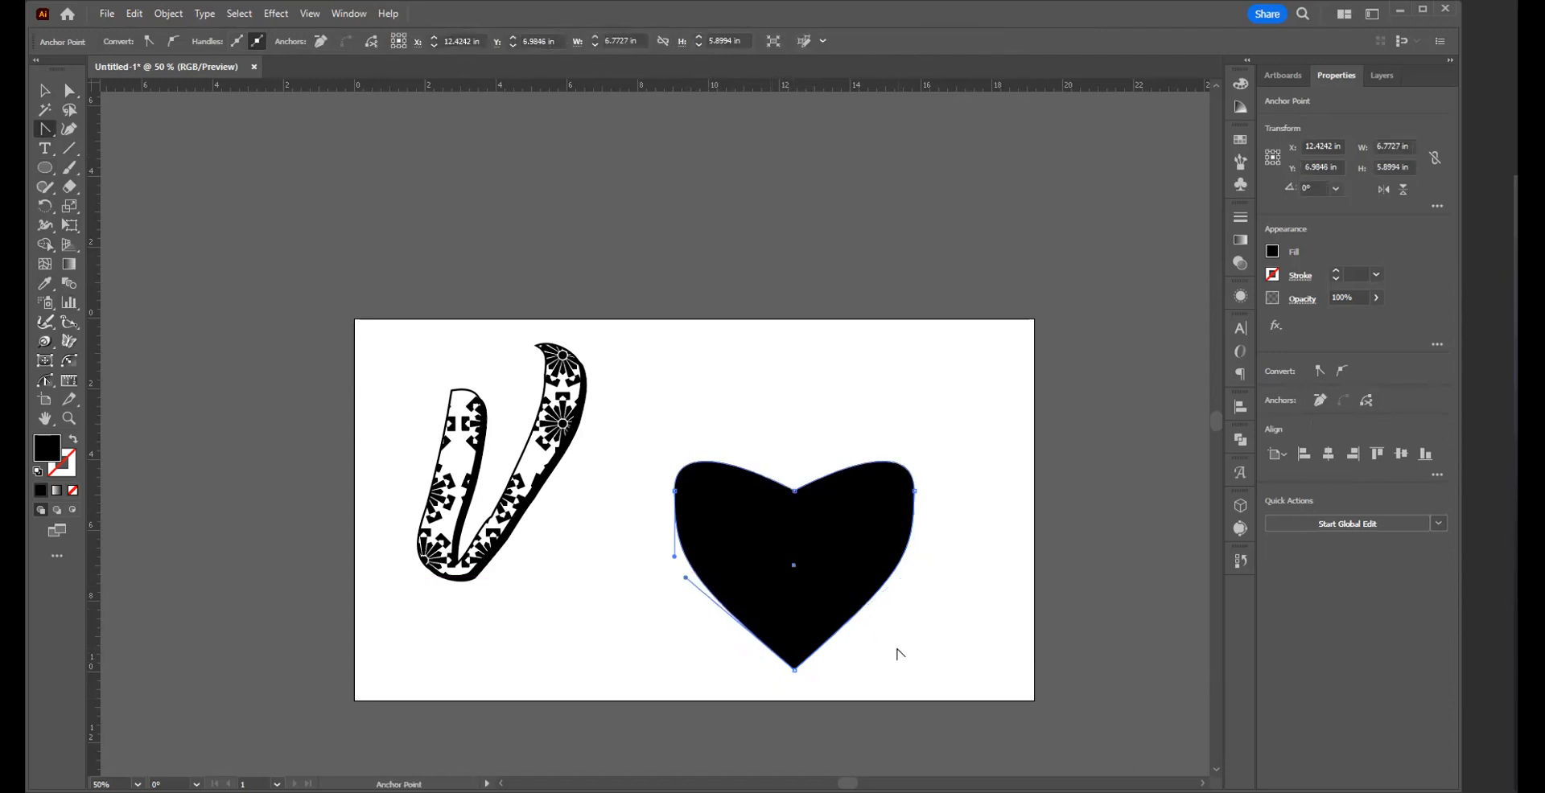
- Tilt the upper handles of the right and left side anchors inward to round both heart lobes, then deselect
key(a)
drag(940, 455, 879, 522)
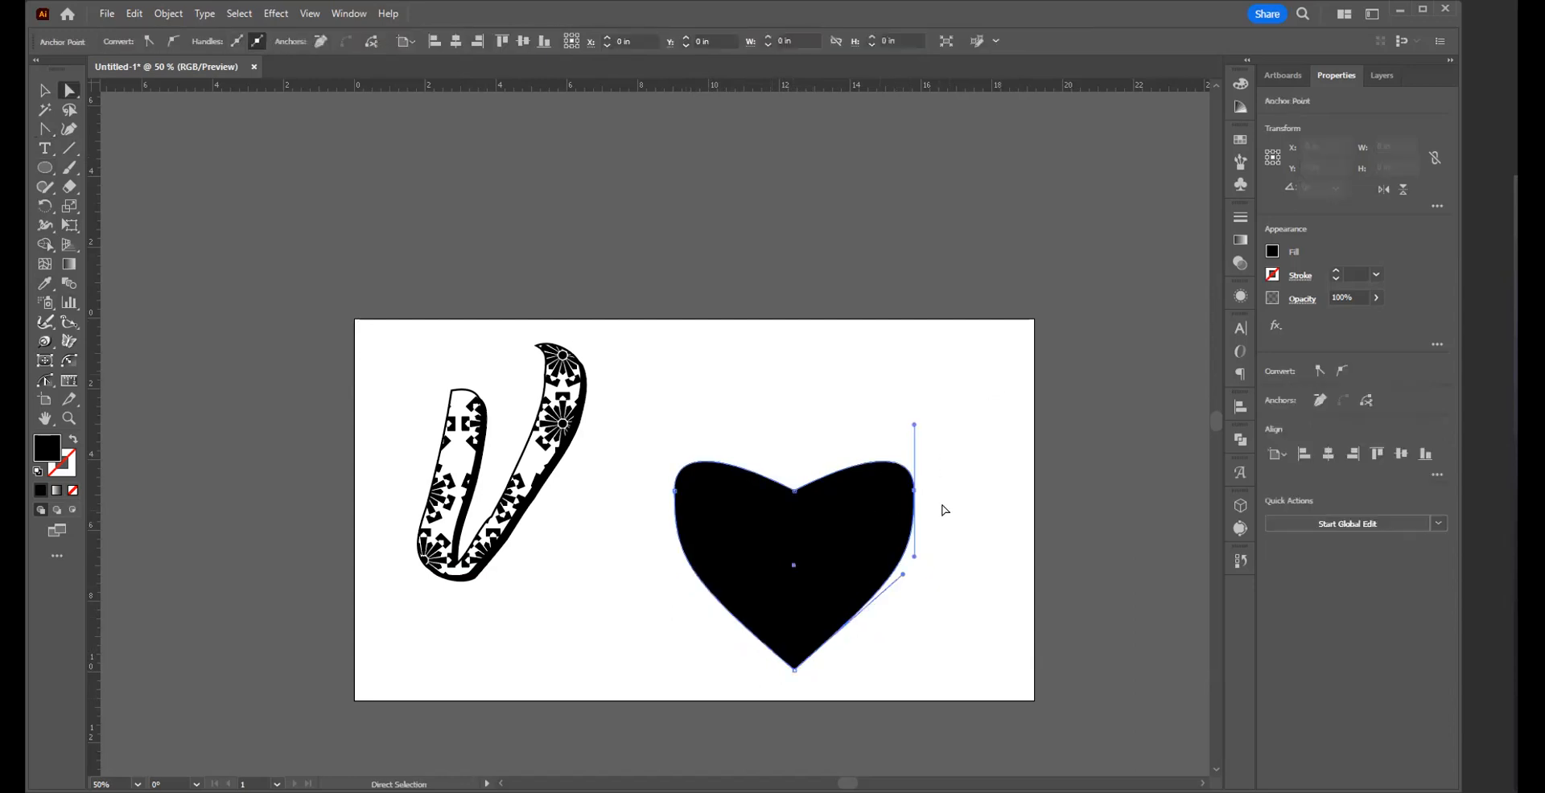
click(893, 424)
drag(952, 458, 855, 531)
drag(911, 429, 873, 423)
drag(636, 464, 684, 507)
drag(674, 427, 713, 432)
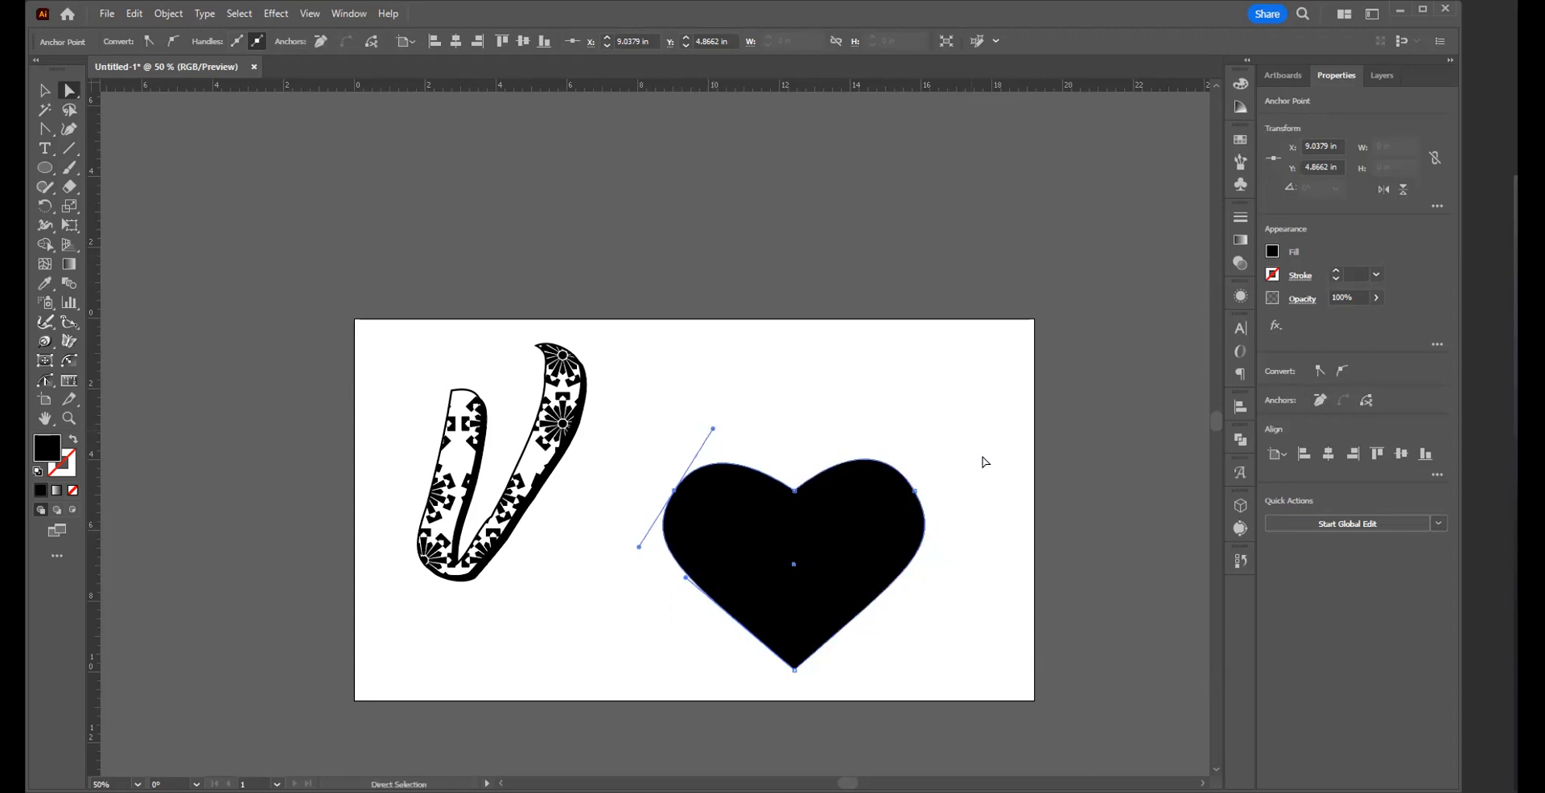
click(984, 460)
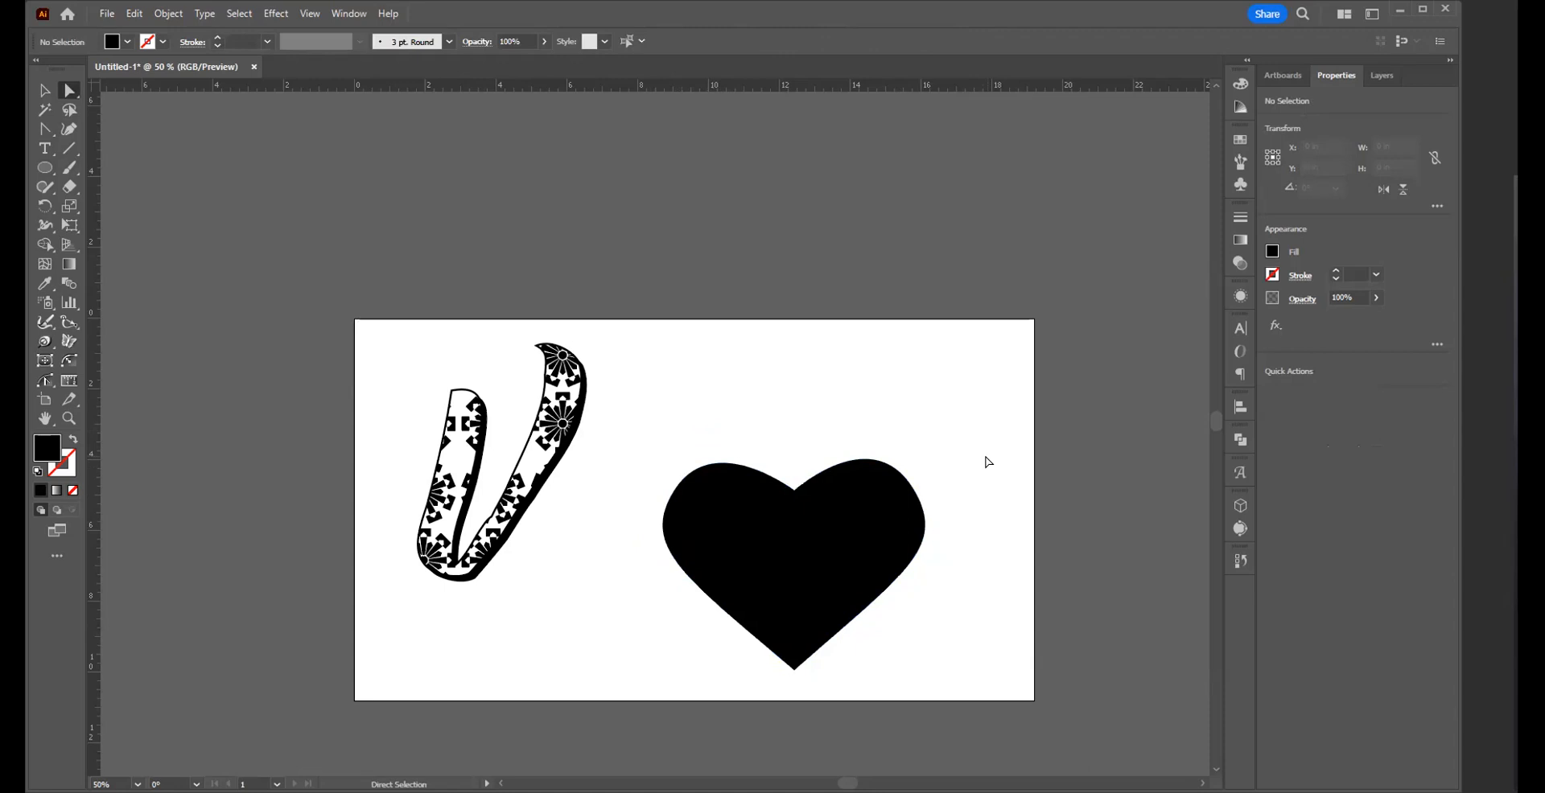
- Bend the heart's lower right edge inward with the bottom anchor's right handle and lengthen the right side anchor's lower handle
drag(959, 415, 813, 588)
click(948, 549)
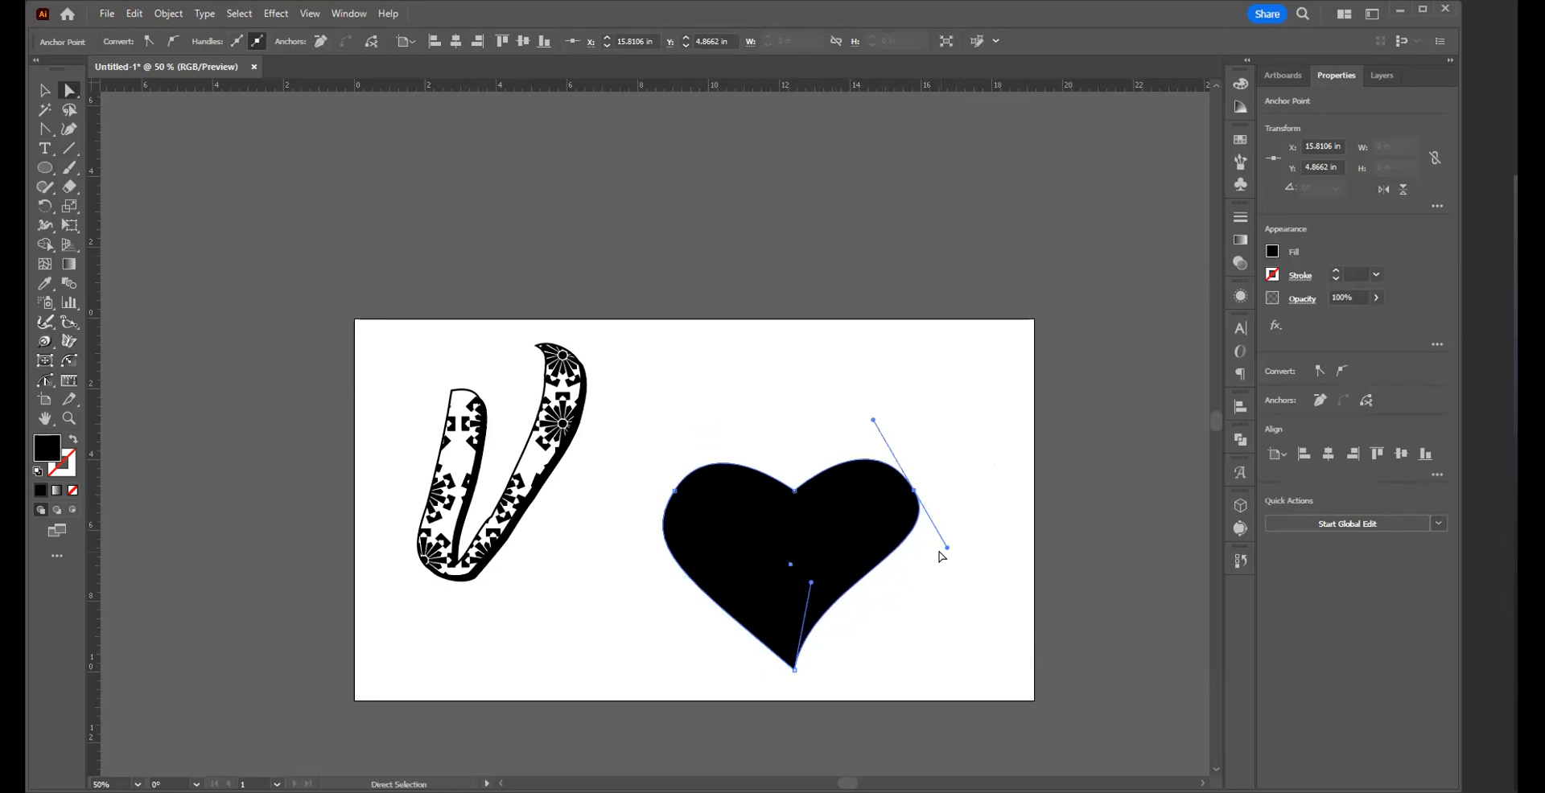
drag(948, 552, 957, 573)
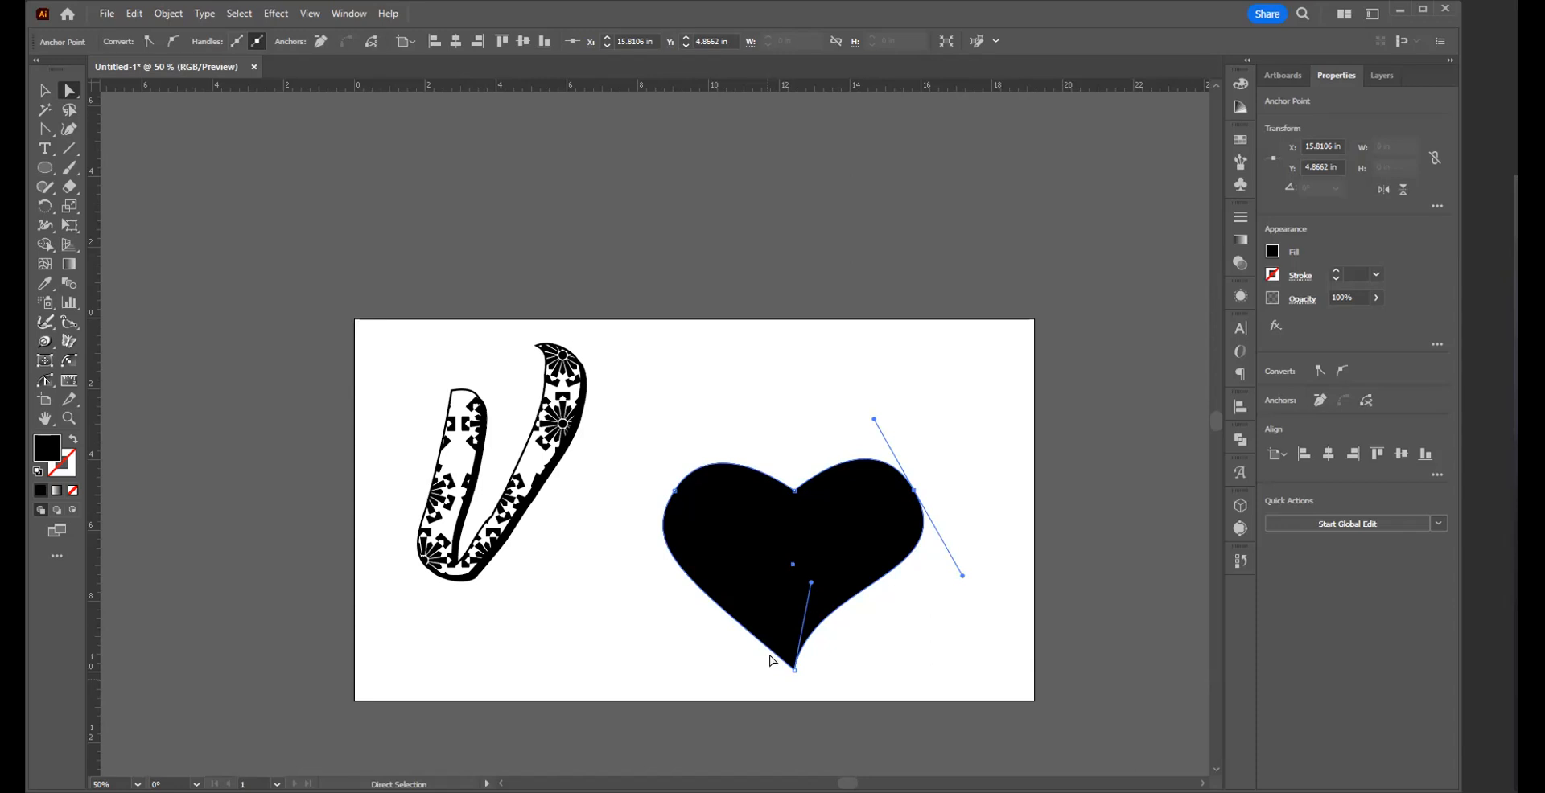
- Adjust the bottom anchor's left handle and move the left side anchor inward to about X 9.49 in, Y 4.98 in
drag(814, 685, 771, 666)
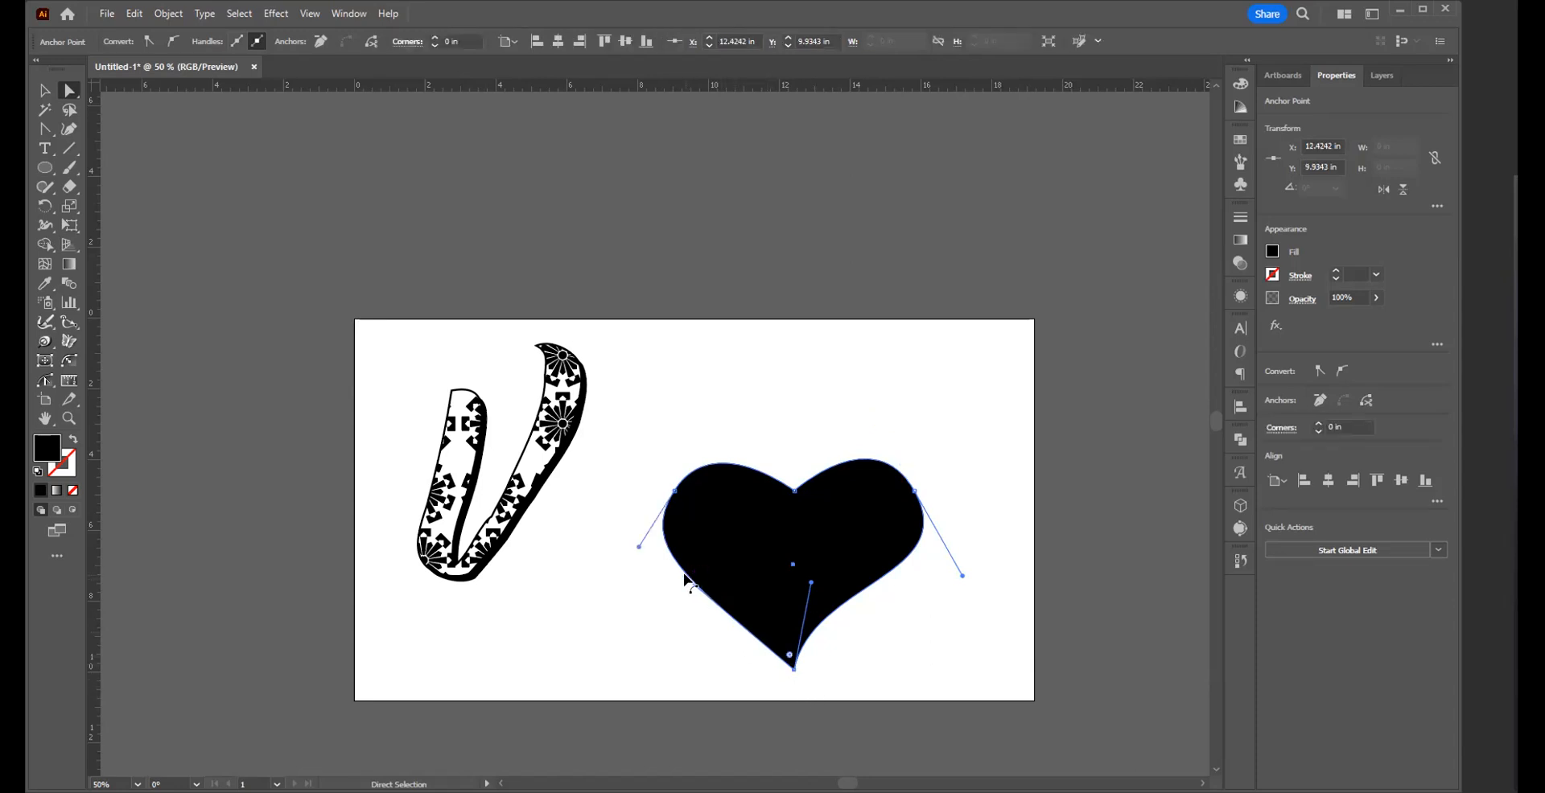
drag(685, 577, 764, 550)
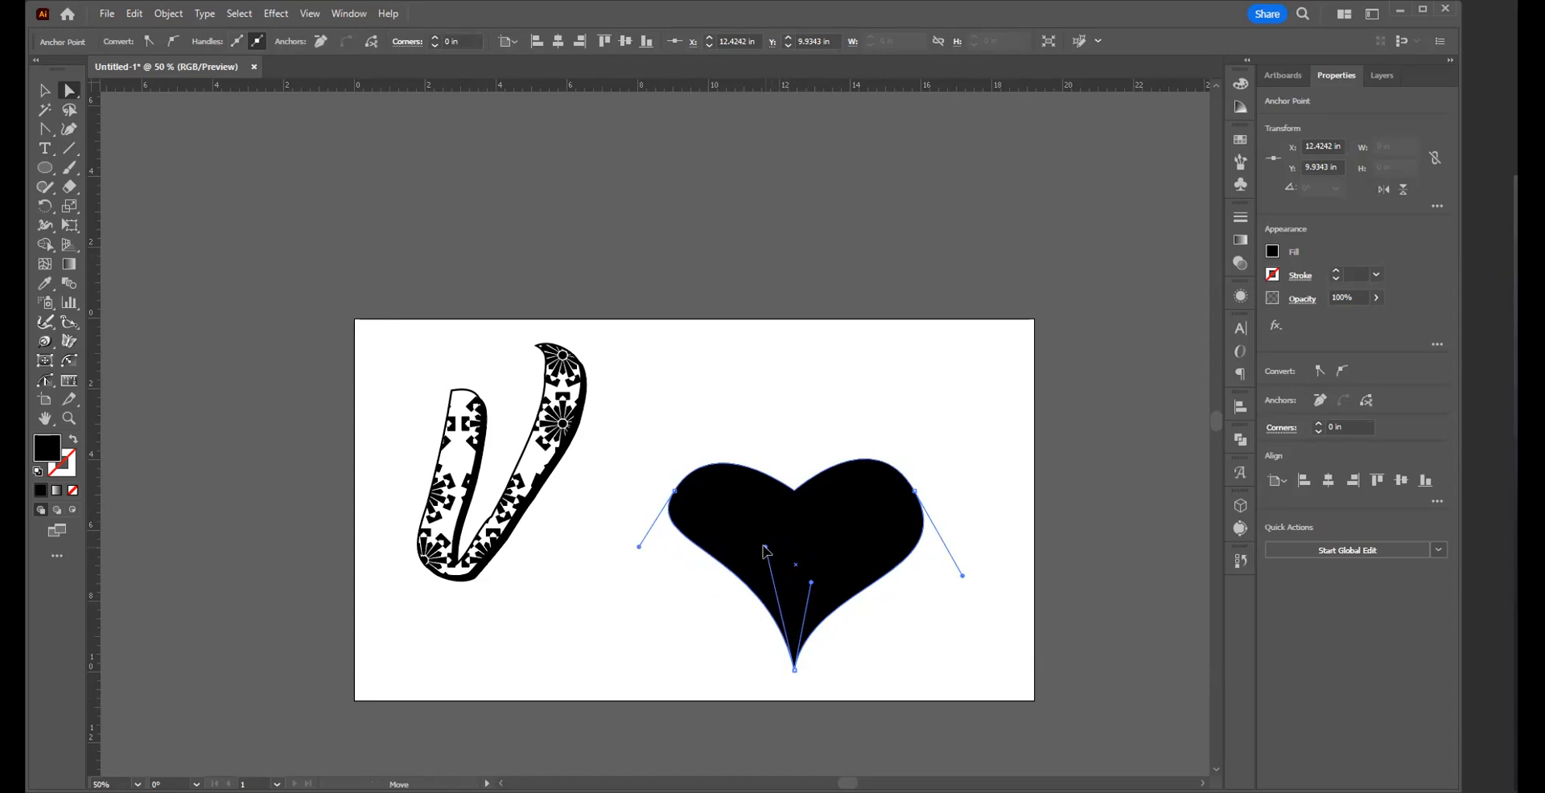
drag(765, 551, 637, 551)
drag(678, 494, 691, 500)
- Move the right side anchor to about X 15.74 in, Y 5.25 in and angle its lower handle slightly inward
click(888, 654)
drag(983, 466, 897, 548)
drag(914, 494, 911, 512)
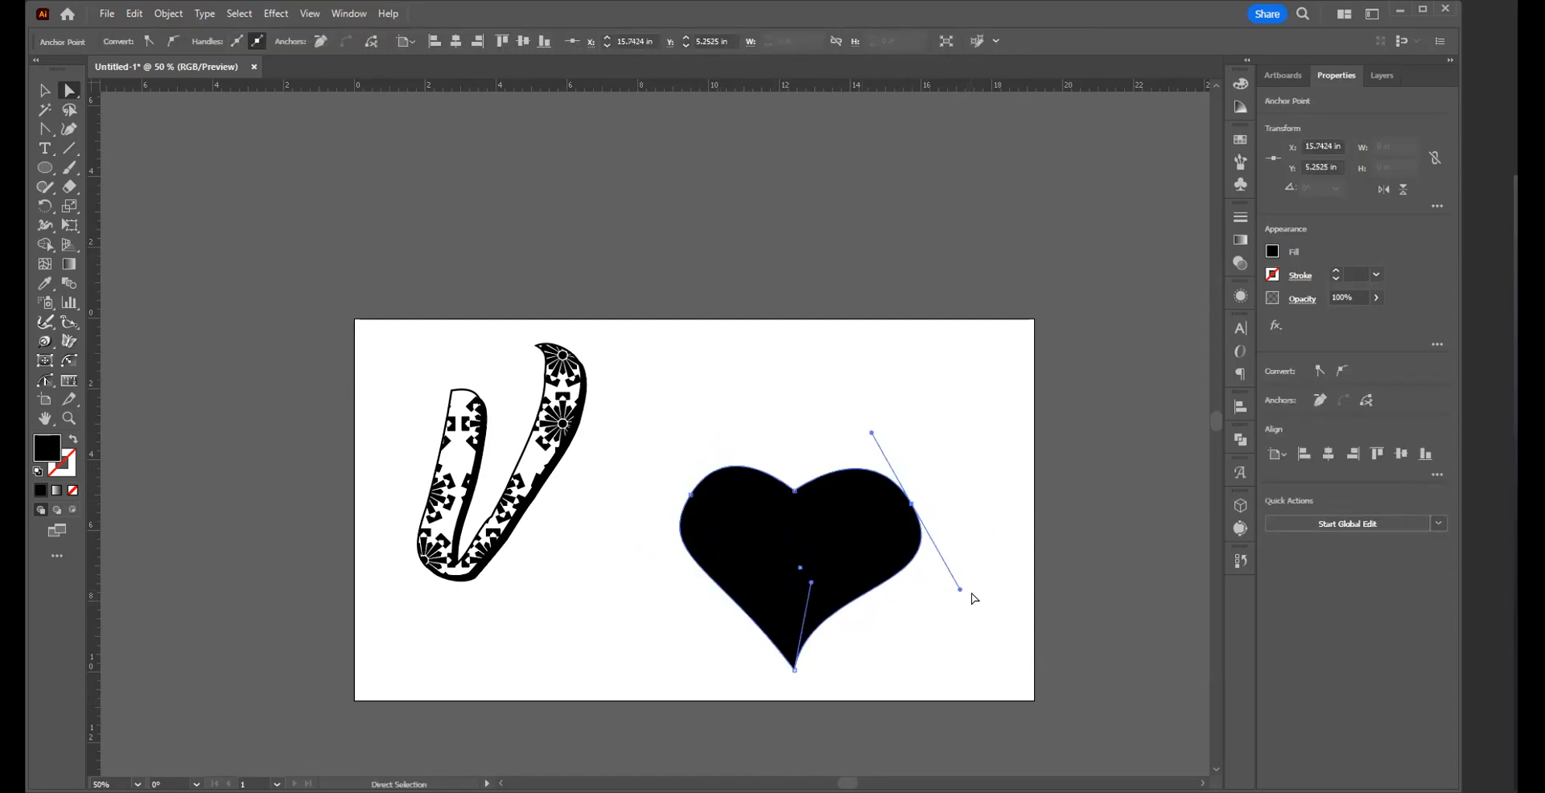
click(964, 593)
drag(960, 590, 947, 592)
click(281, 373)
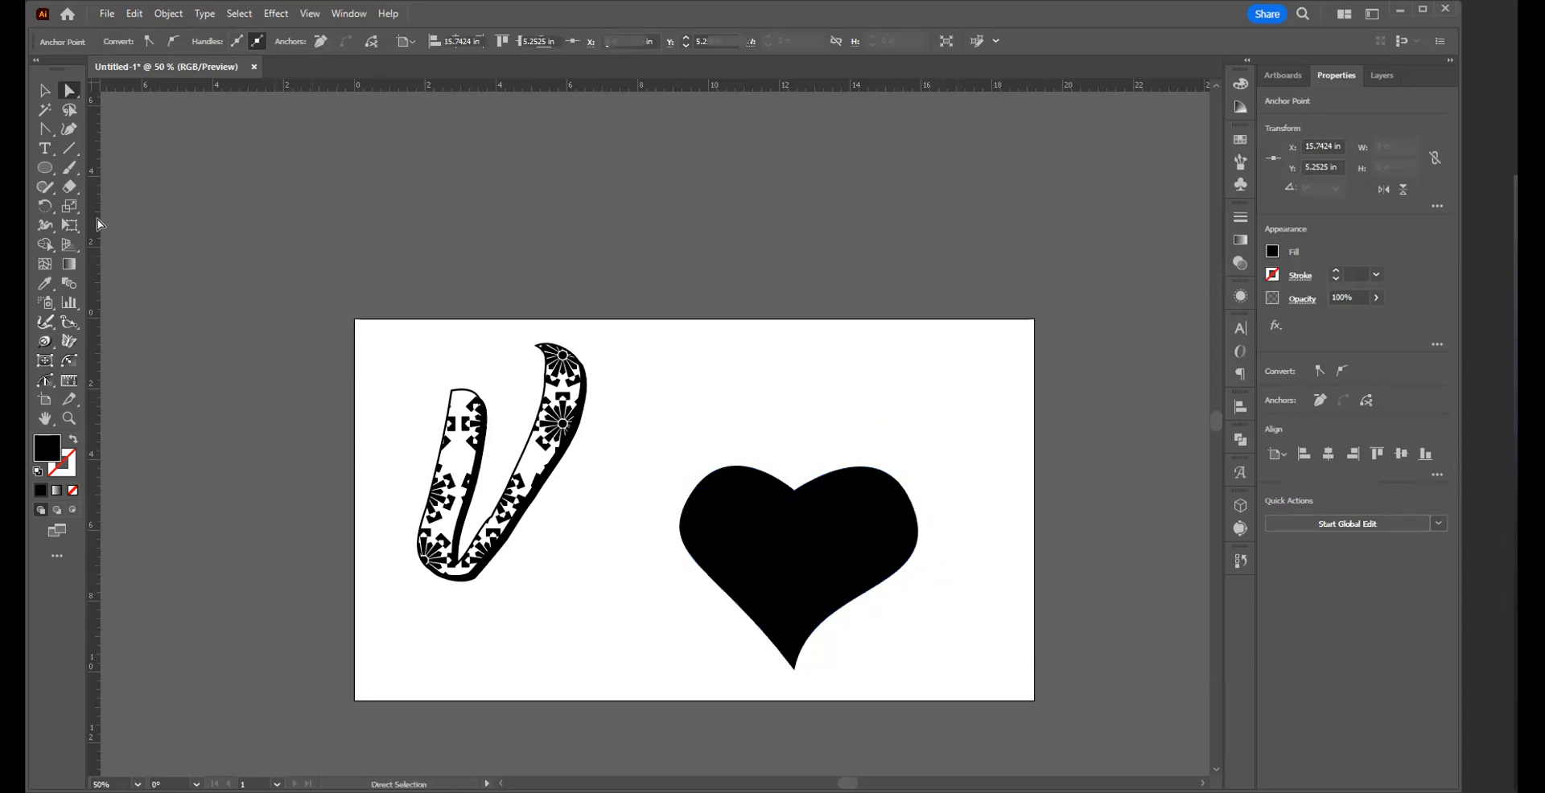
- Shorten the right side anchor's lower handle and turn it inward independently of the upper one with the Anchor Point tool
click(43, 129)
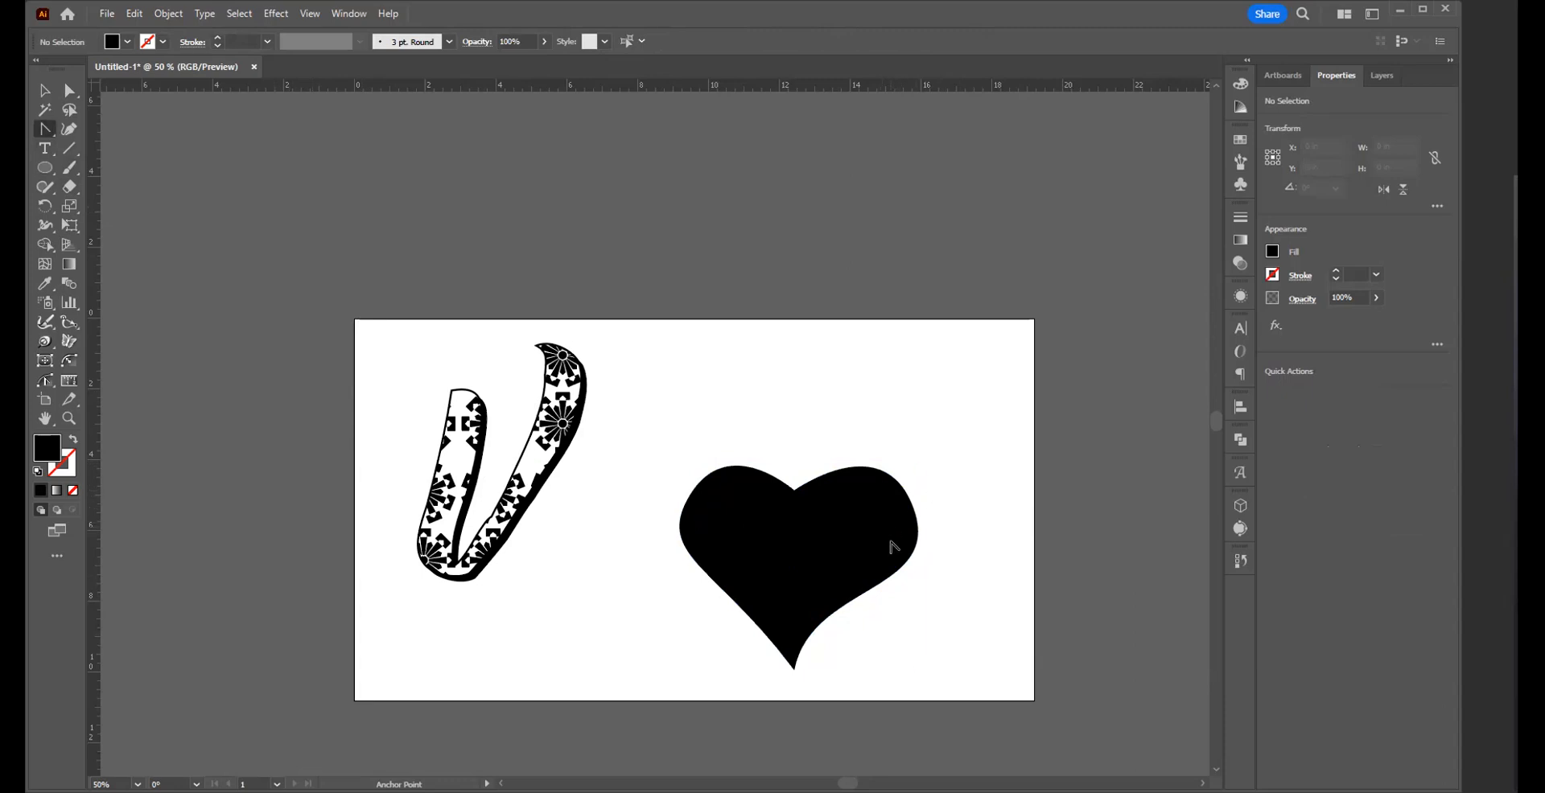
key(a)
drag(969, 428, 853, 538)
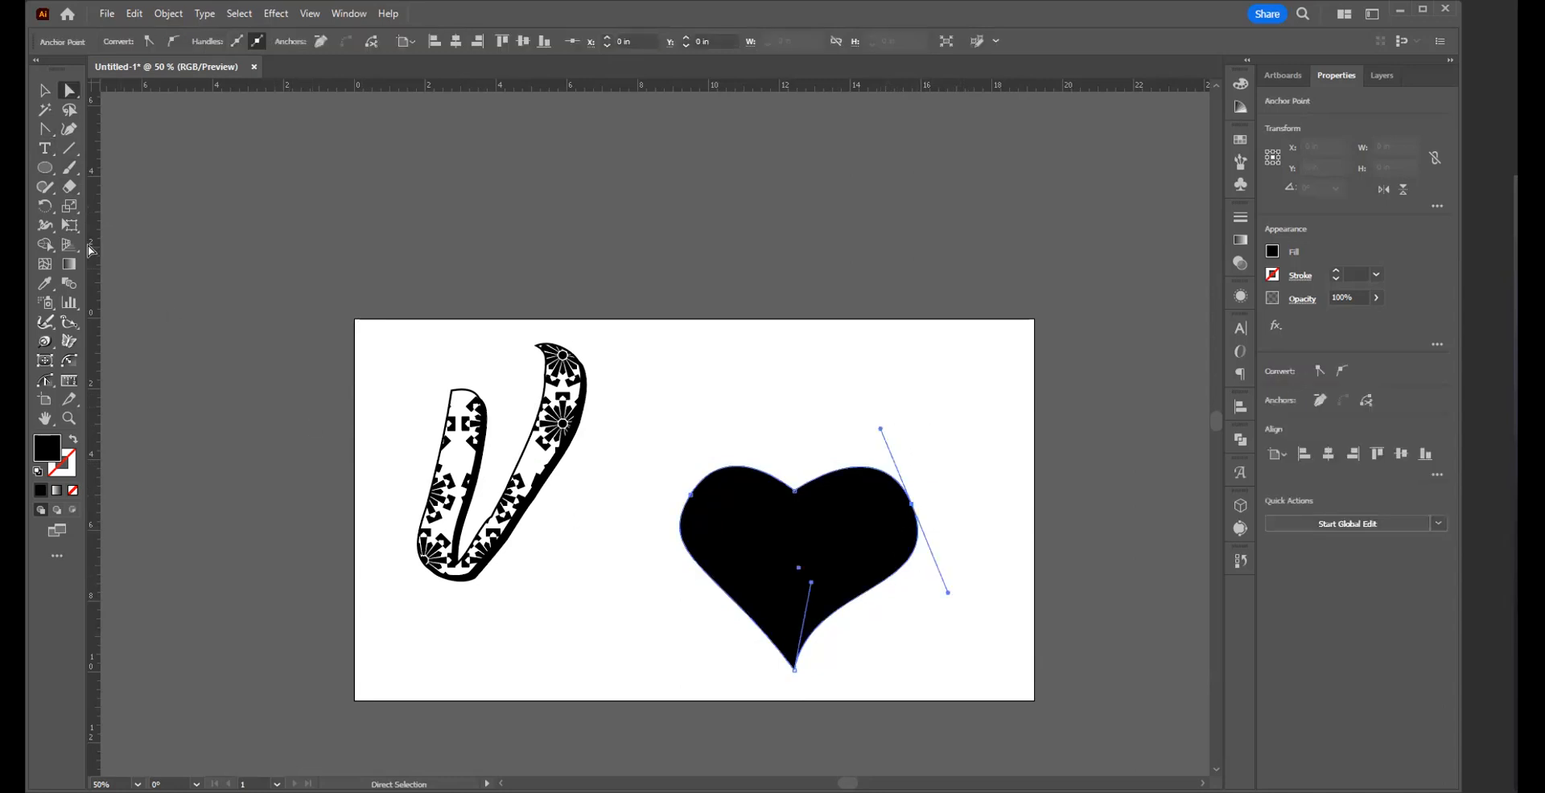
click(46, 130)
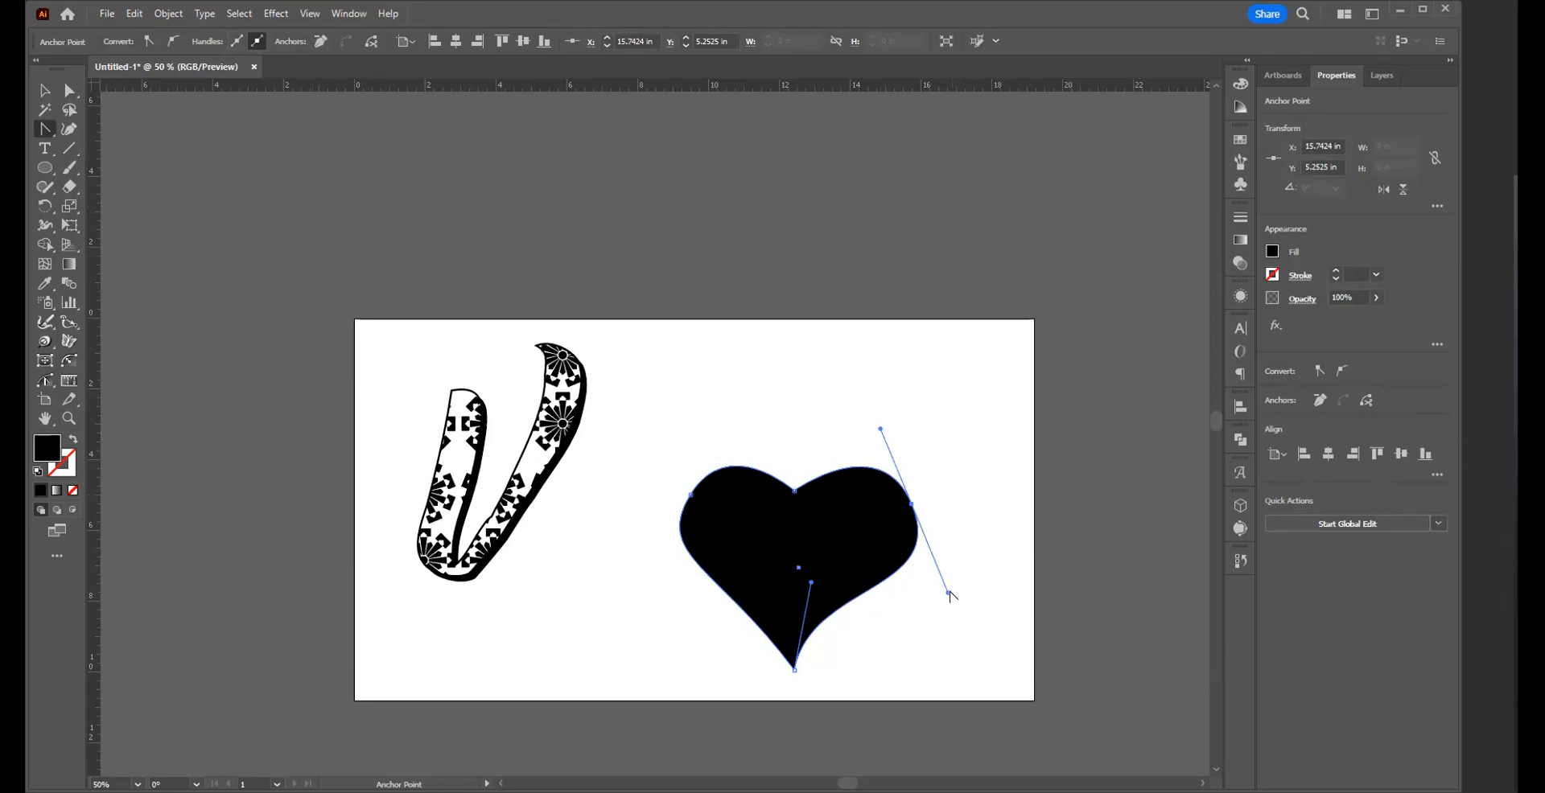
drag(948, 597, 920, 583)
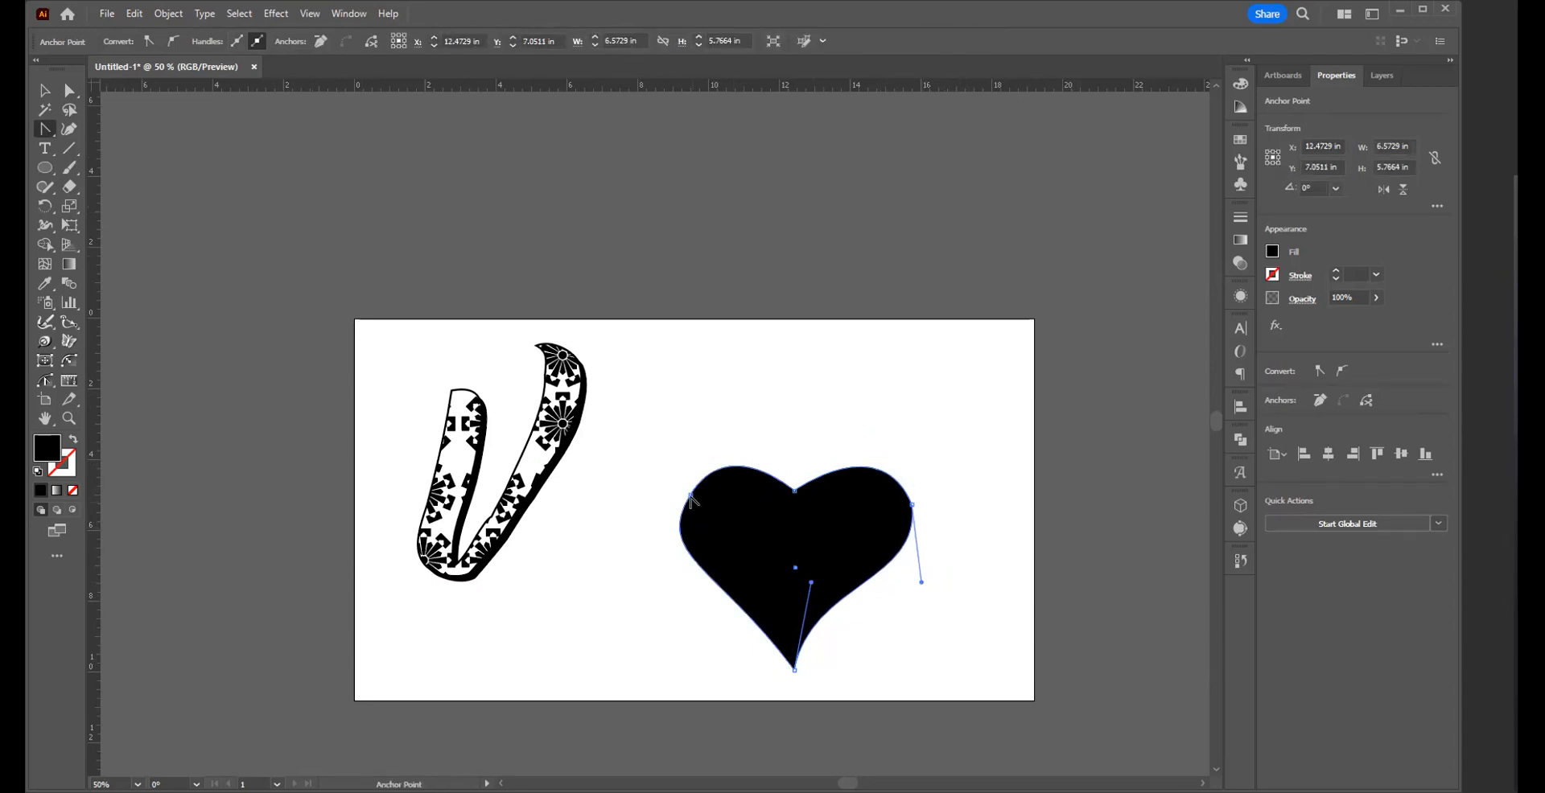
- Turn the left side anchor's lower handle slightly inward on its own with the Anchor Point tool
key(a)
click(691, 497)
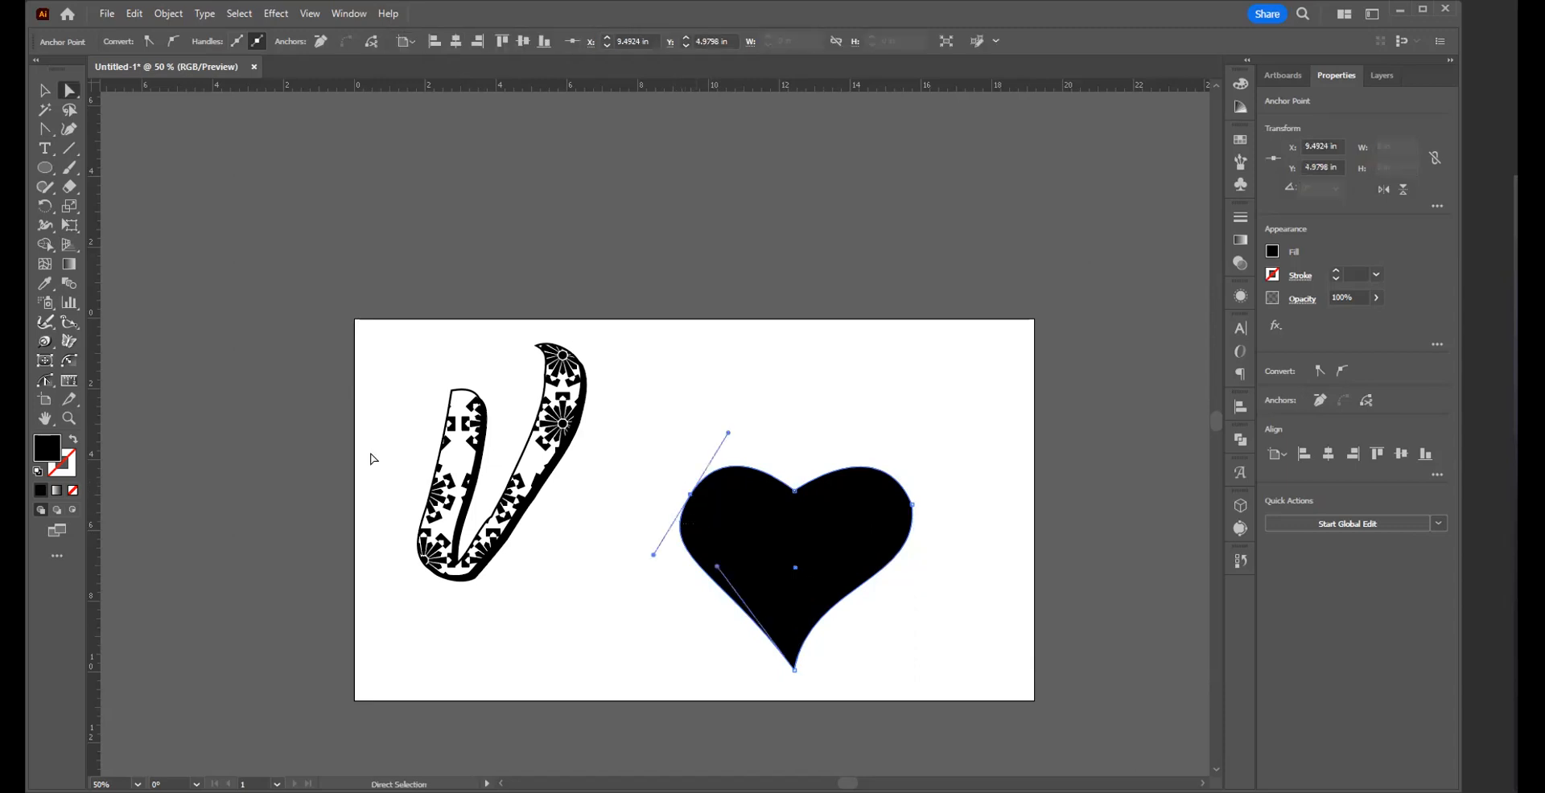
click(45, 130)
drag(651, 557, 665, 564)
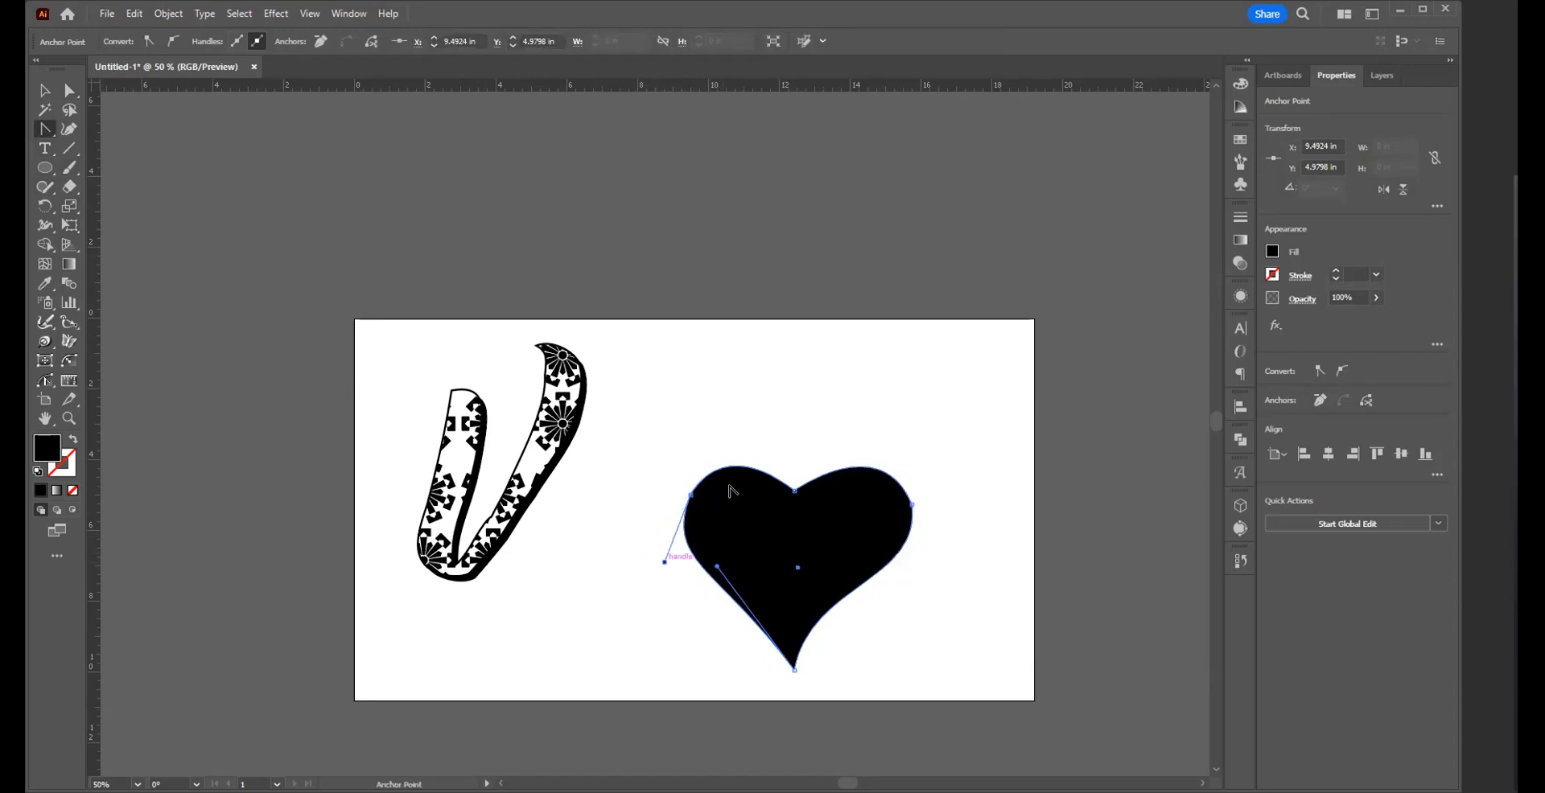
- Try to move the heart's bottom anchor up to about X 12.57 in, Y 9.42 in
key(c)
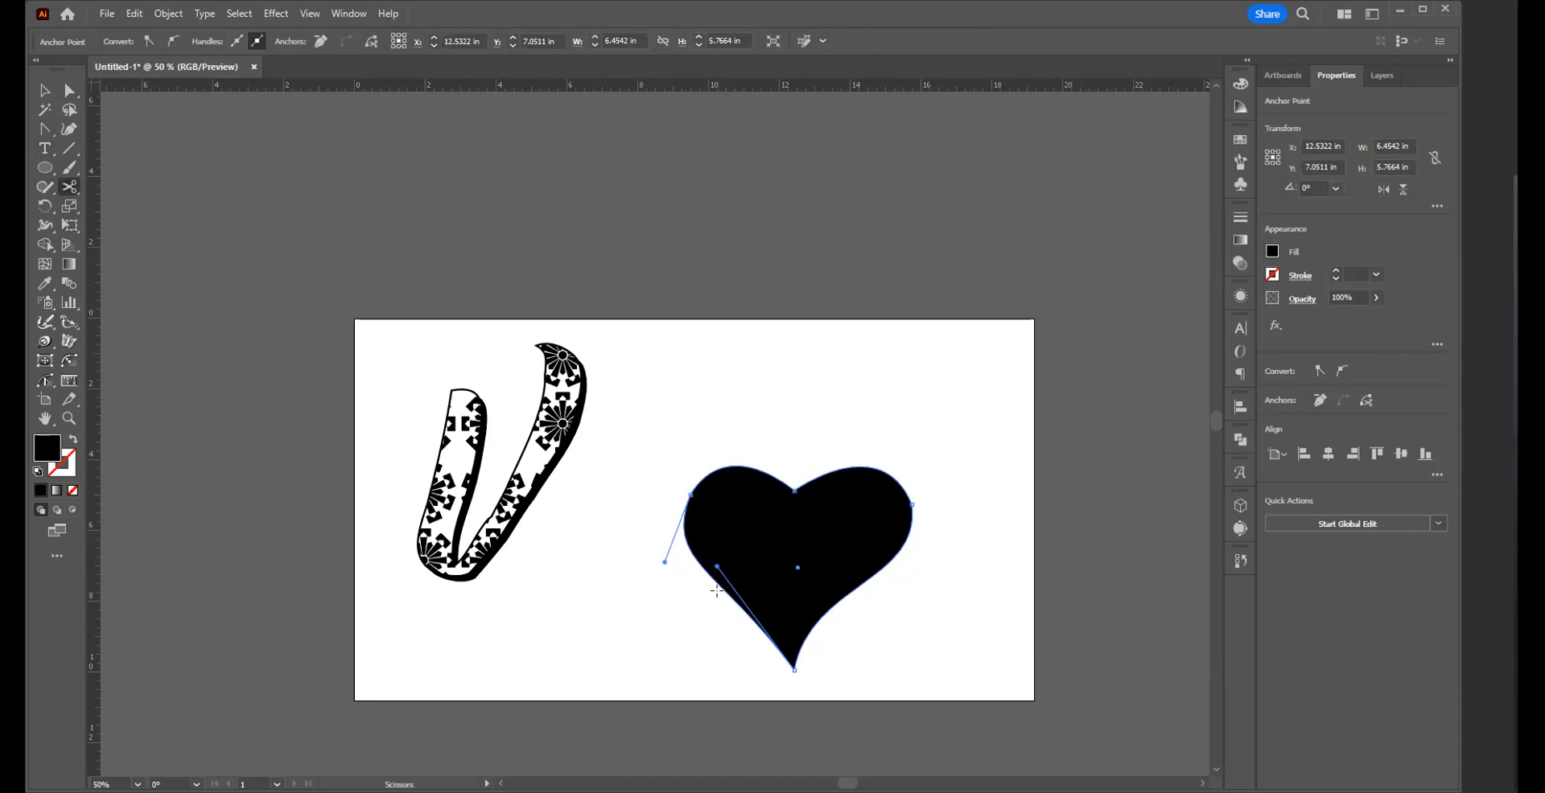
key(a)
drag(814, 690, 798, 652)
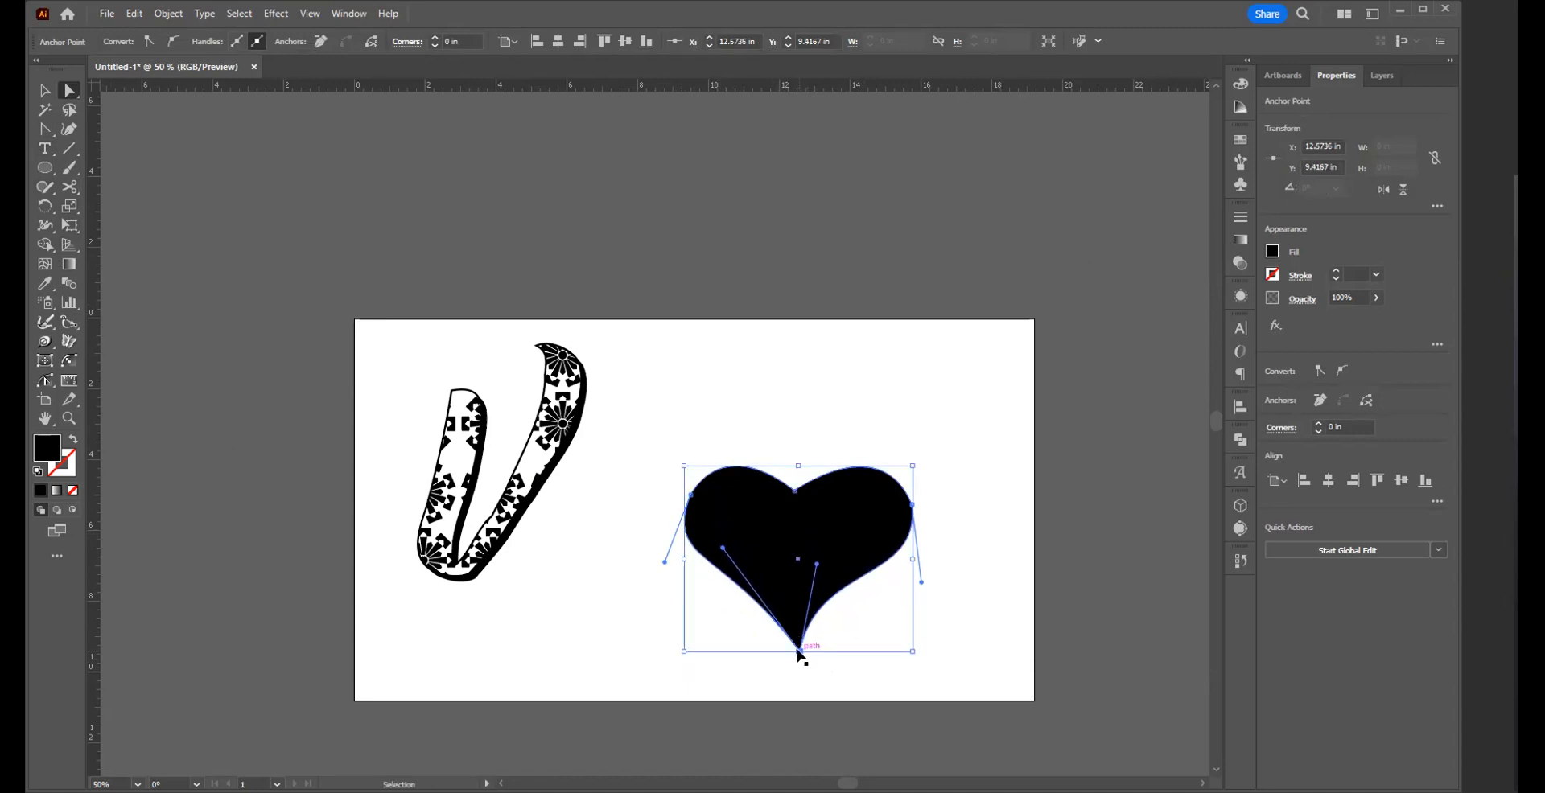
click(921, 684)
- Move the whole heart up to about Y 4.21 in and swap its fill and stroke to leave only an outline
key(v)
drag(832, 563, 832, 463)
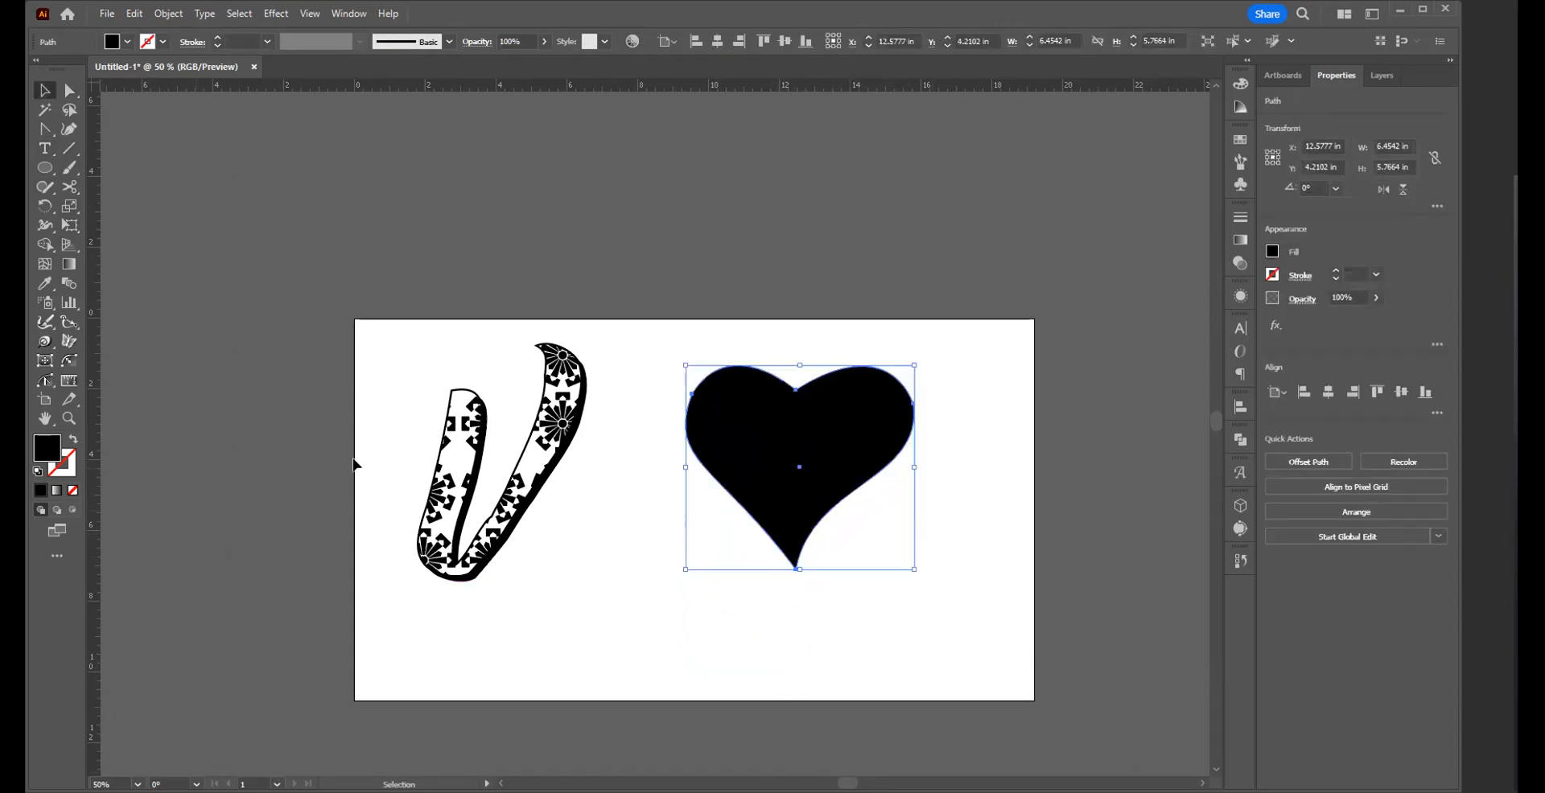
click(73, 442)
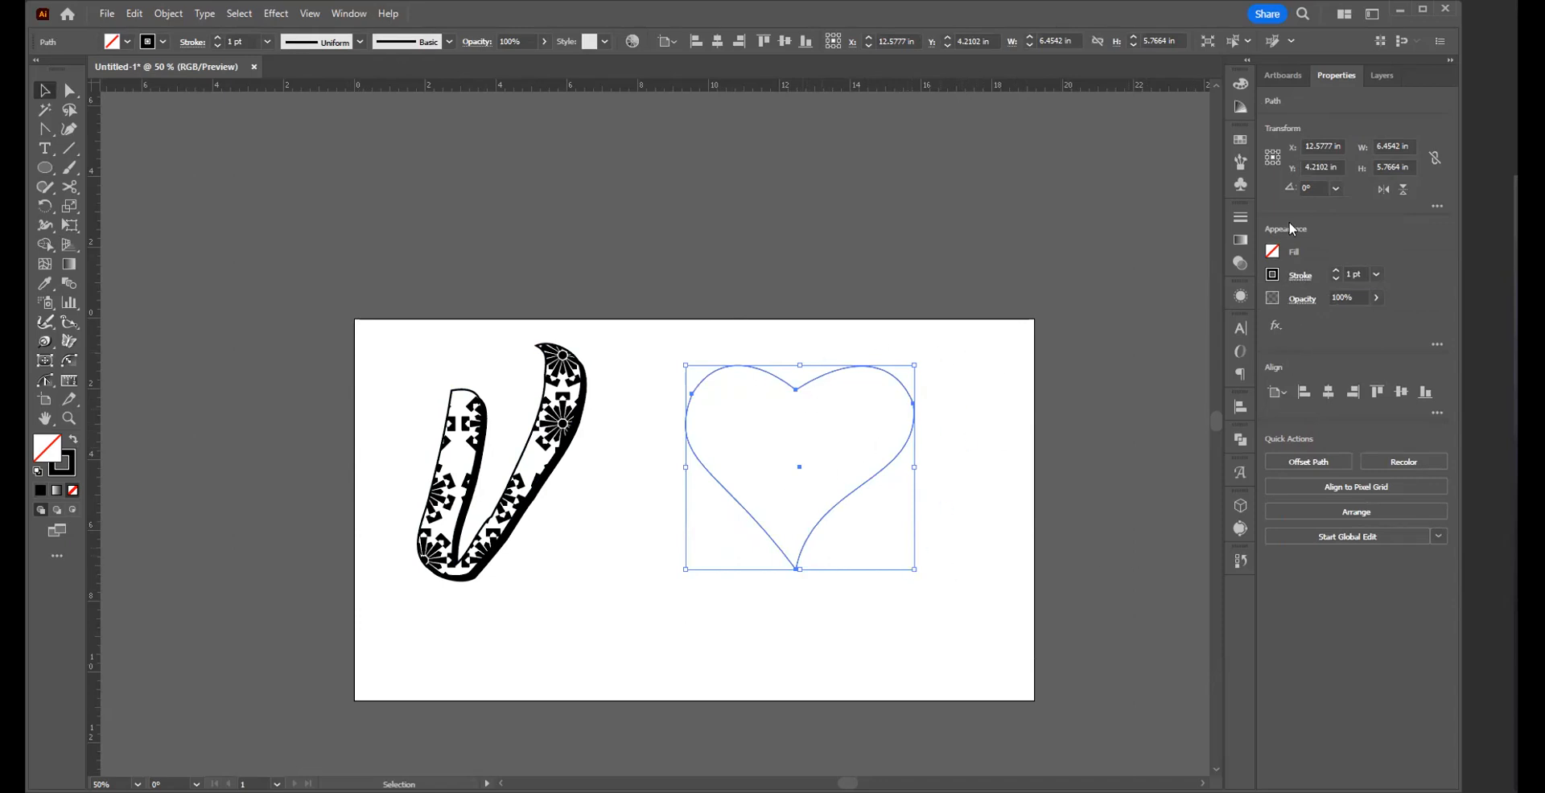
- Open the Stroke panel with the heart outline still selected
click(349, 13)
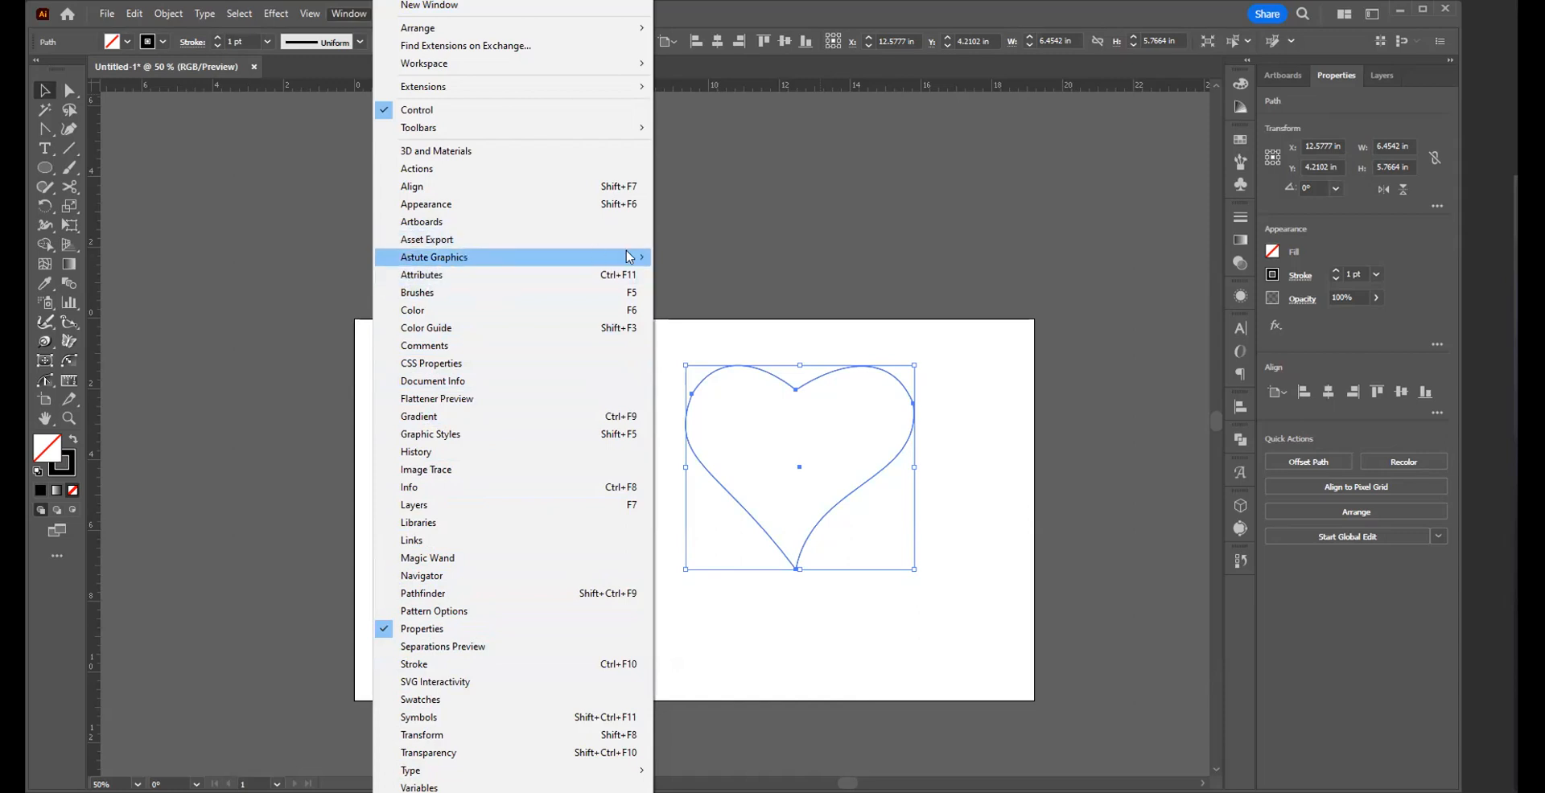
mouse_move(630, 256)
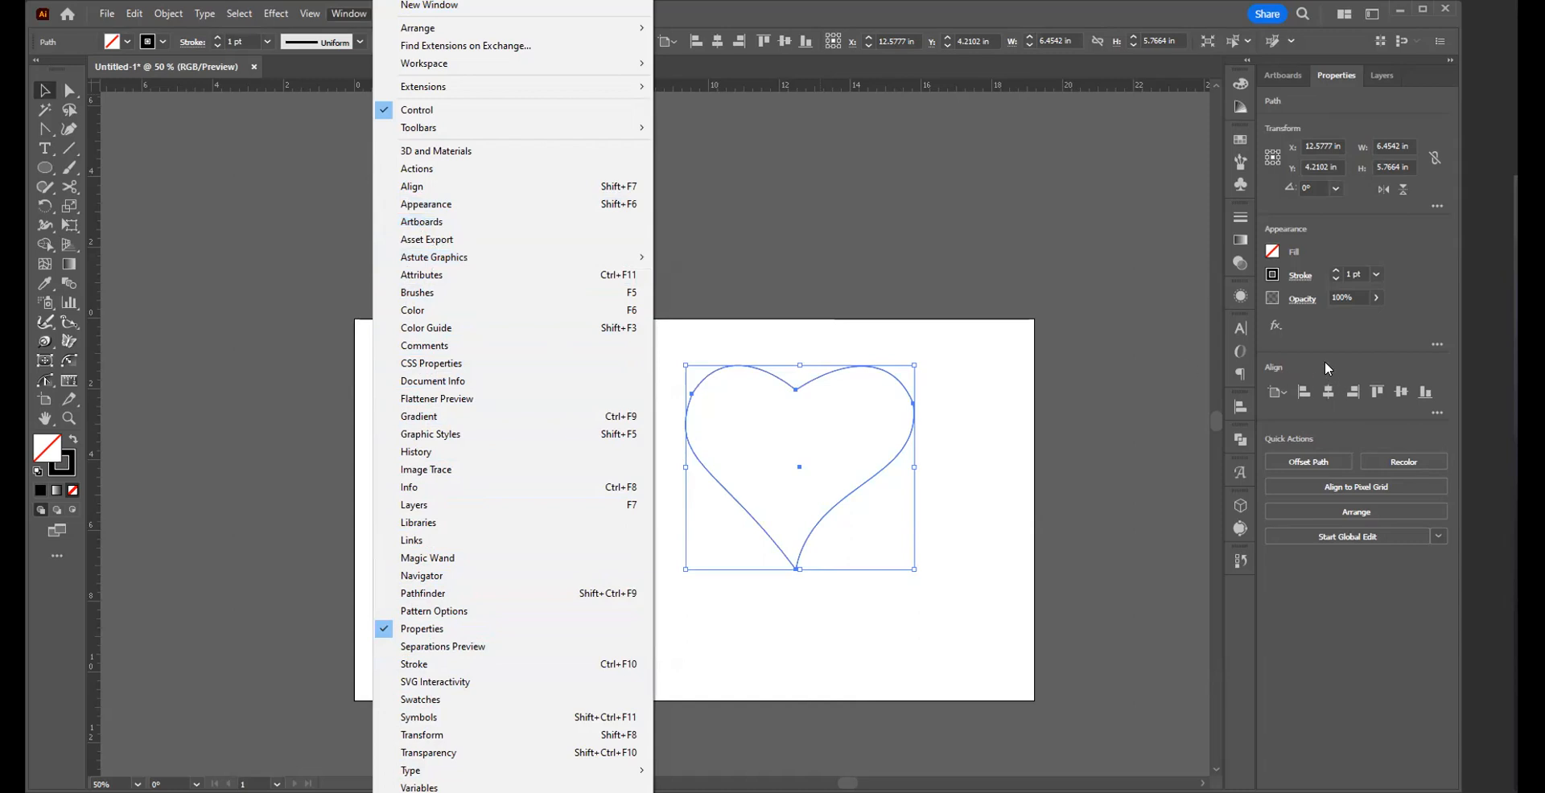
click(1160, 418)
drag(988, 346, 885, 435)
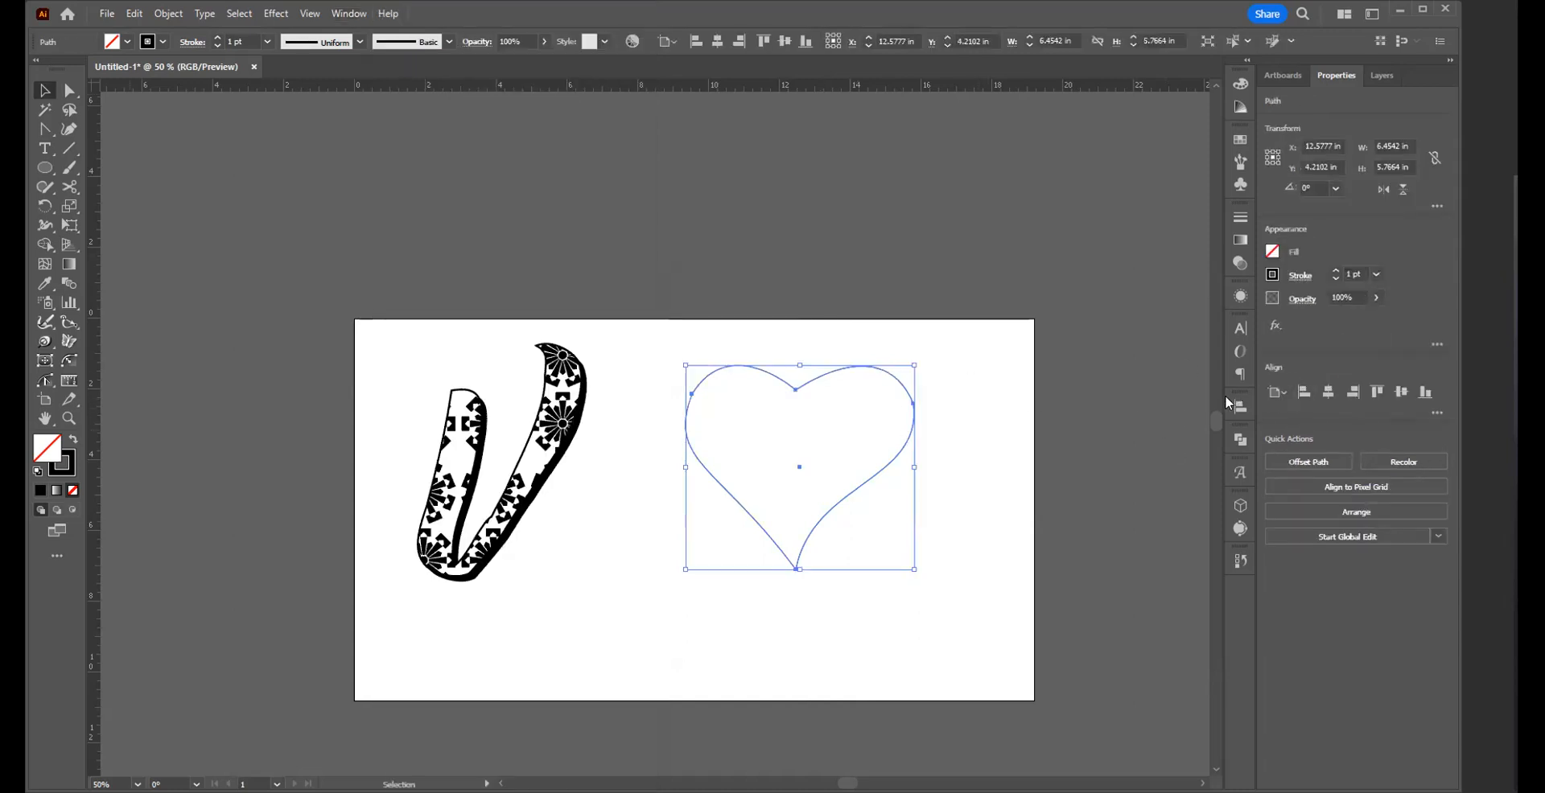
click(1300, 275)
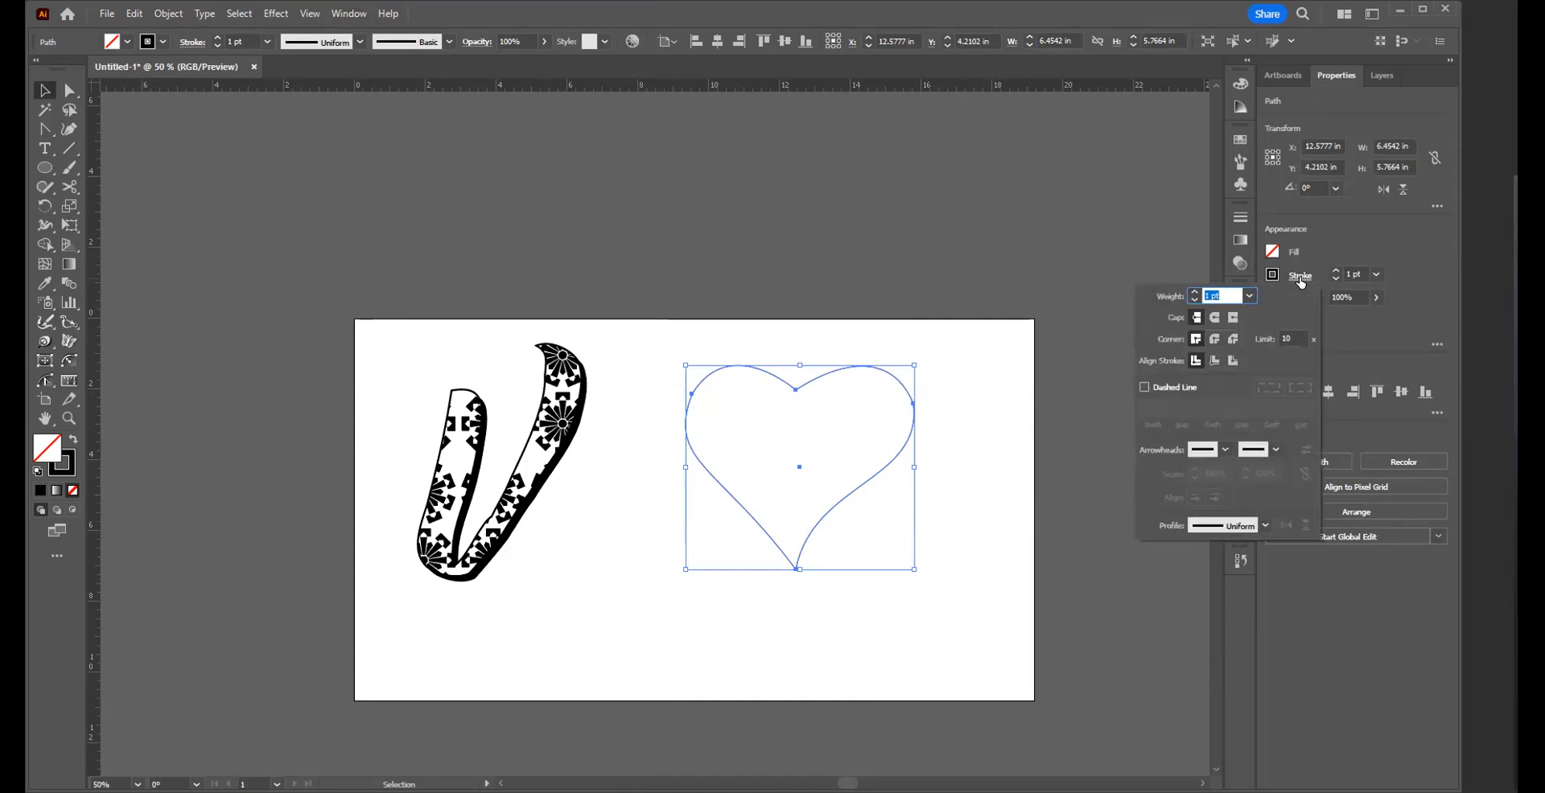
click(344, 15)
click(344, 14)
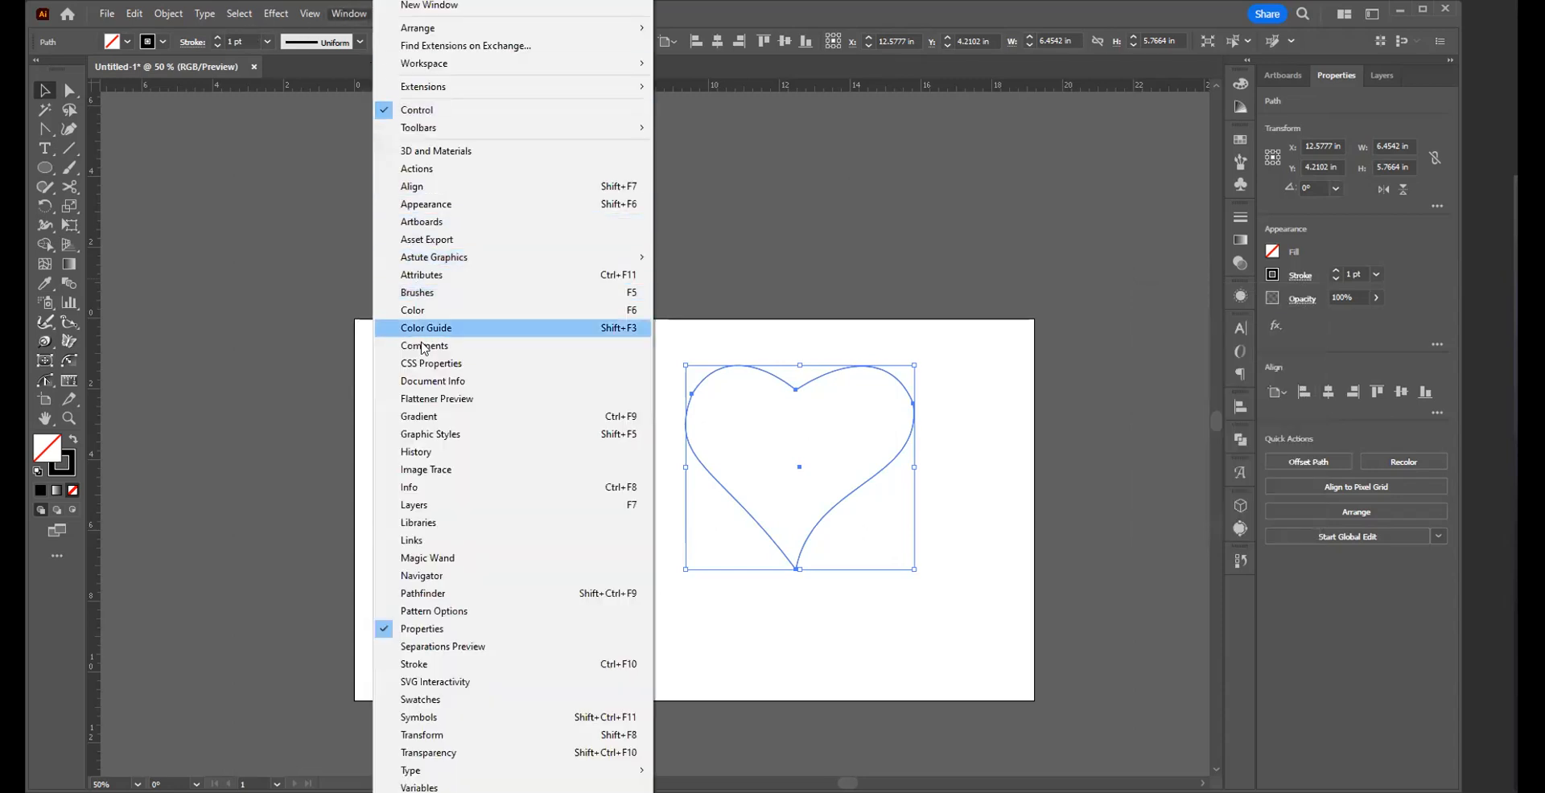
click(449, 665)
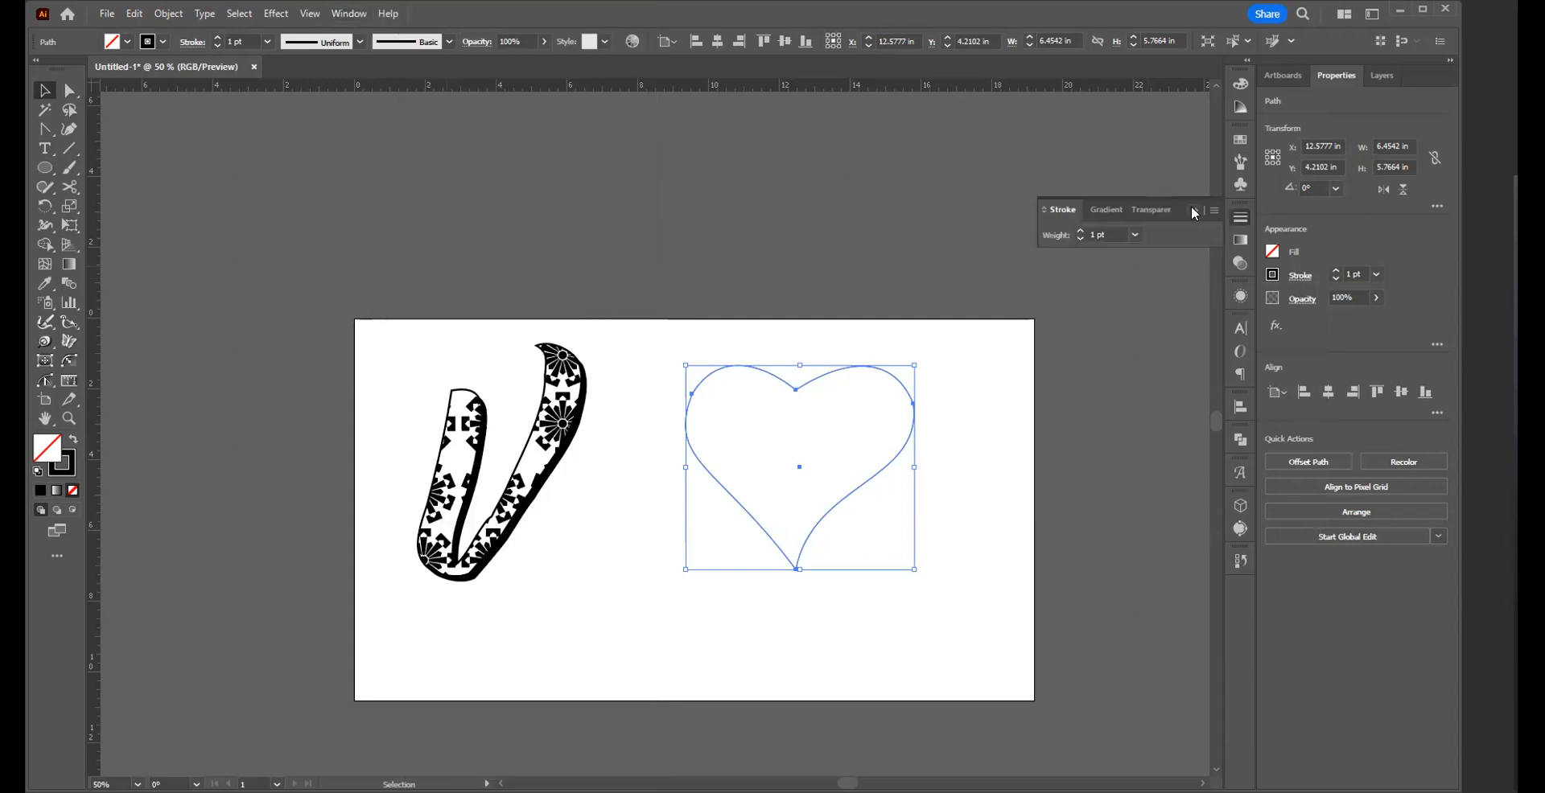
click(1106, 213)
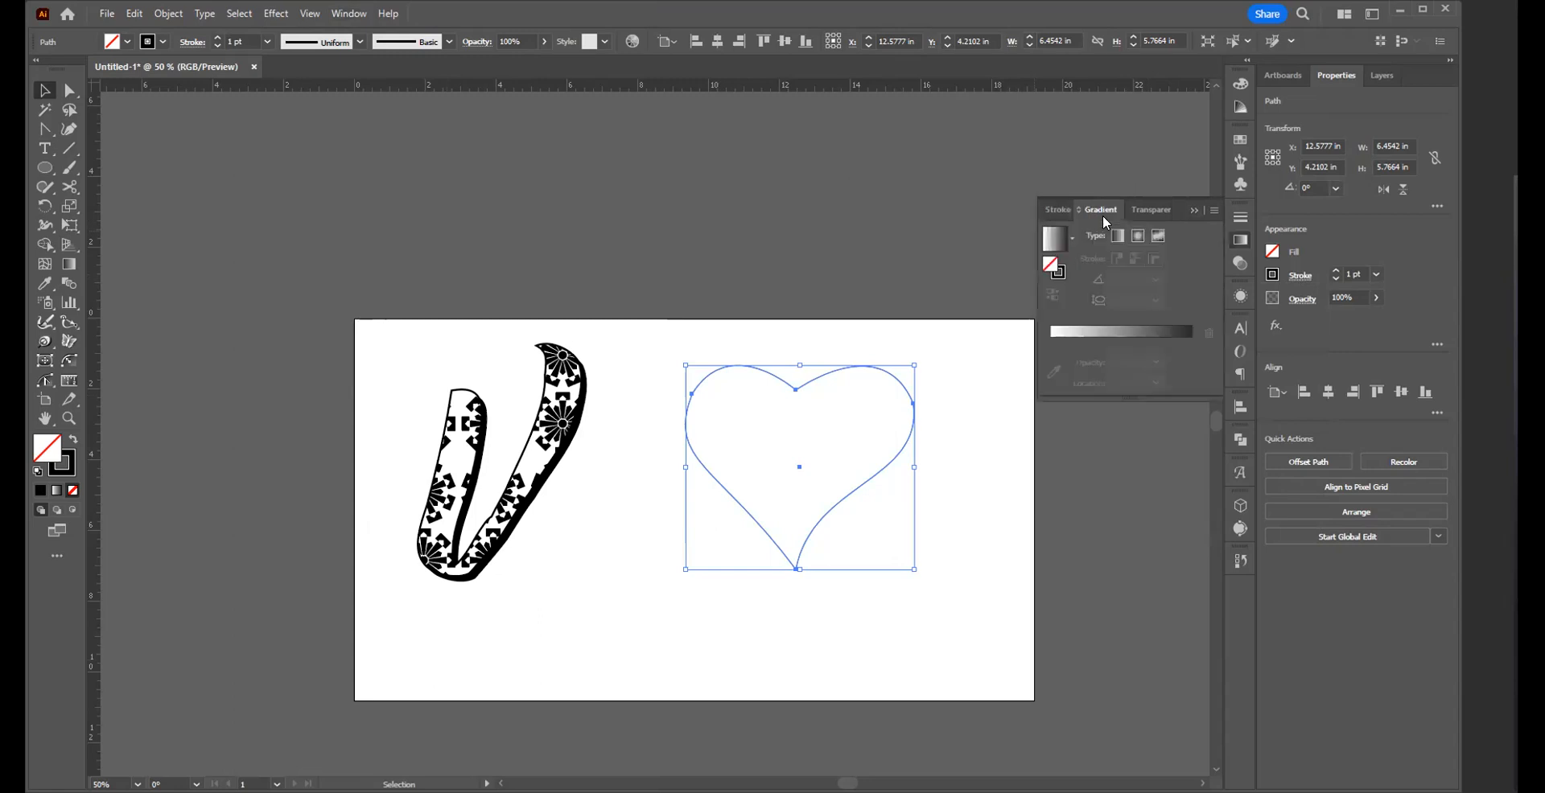
click(1159, 219)
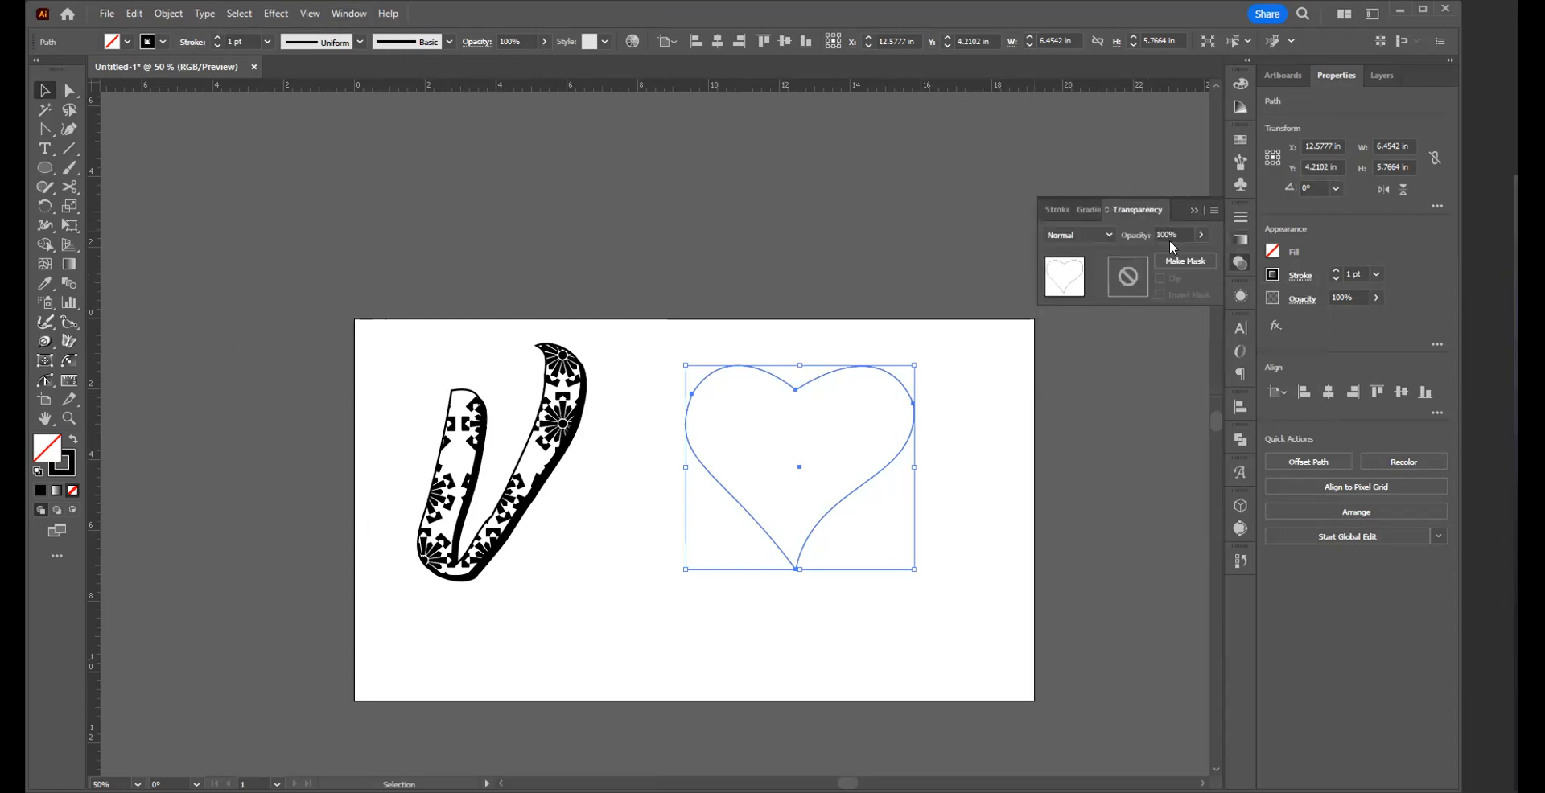
click(1065, 211)
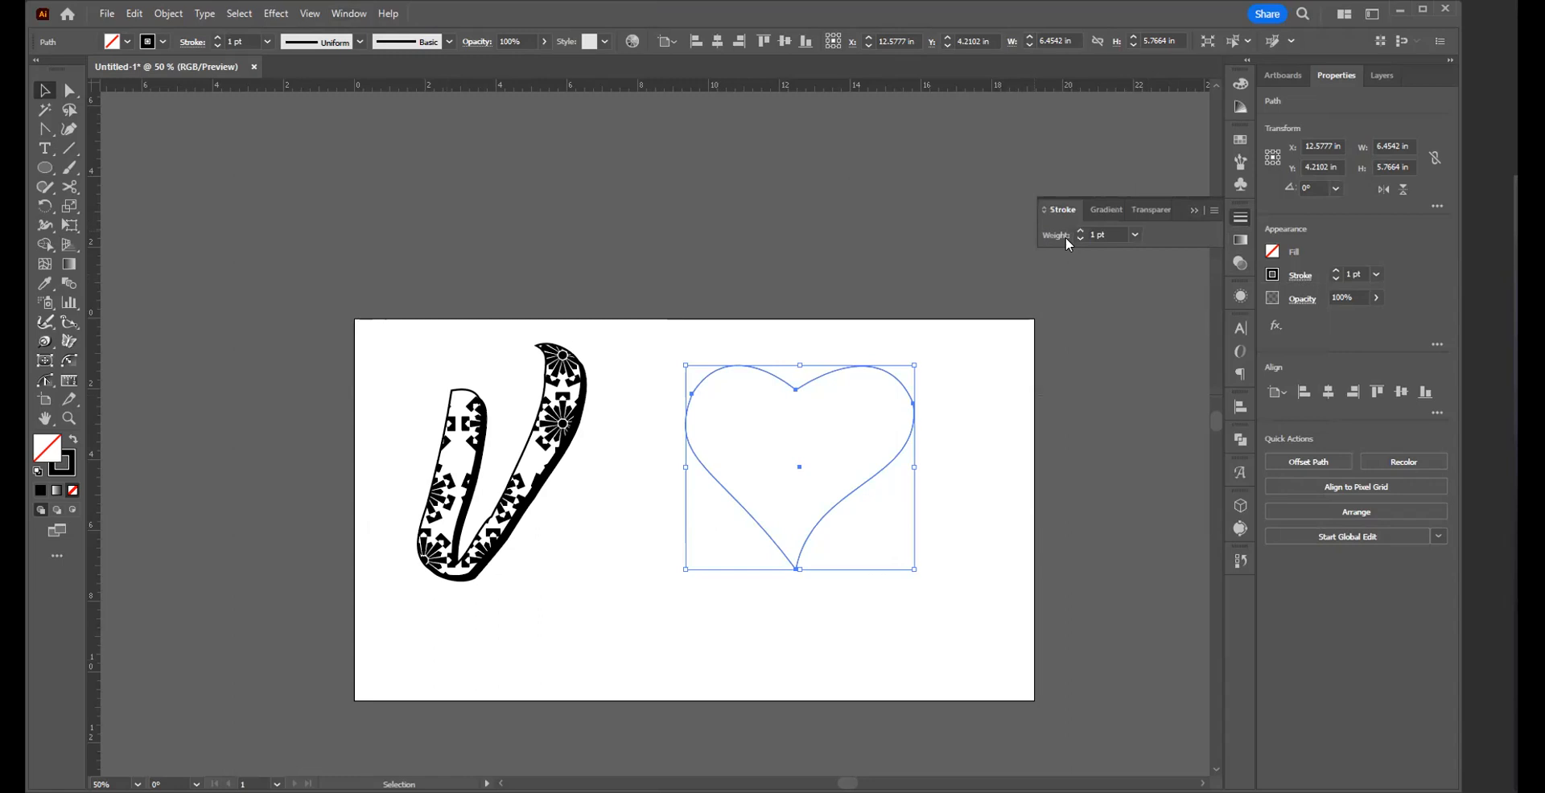
click(1192, 211)
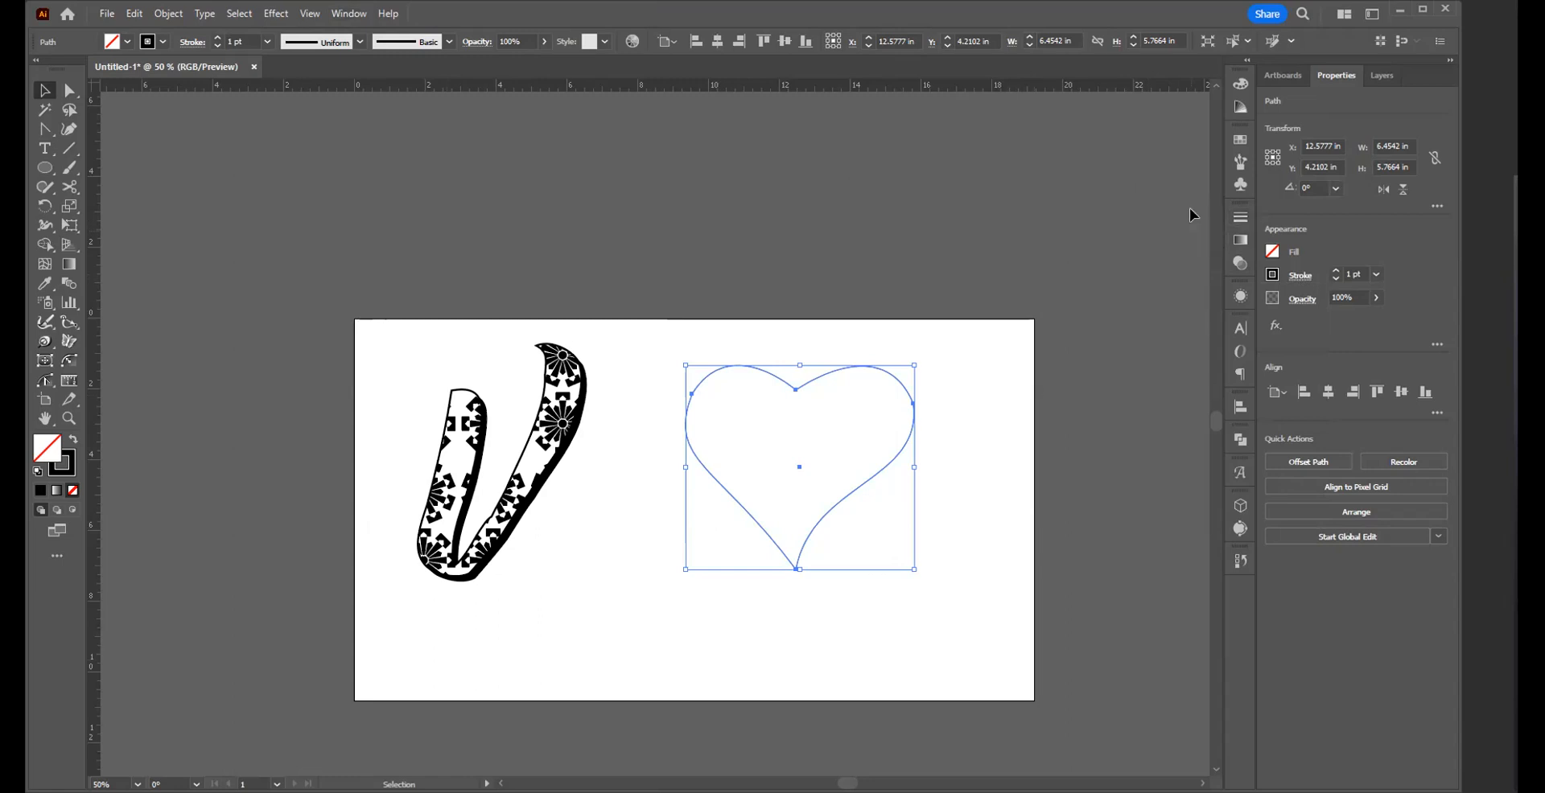
- Apply the first tapered width profile, thick in the middle, to the heart's outline and set its stroke weight to 10 pt
click(1301, 283)
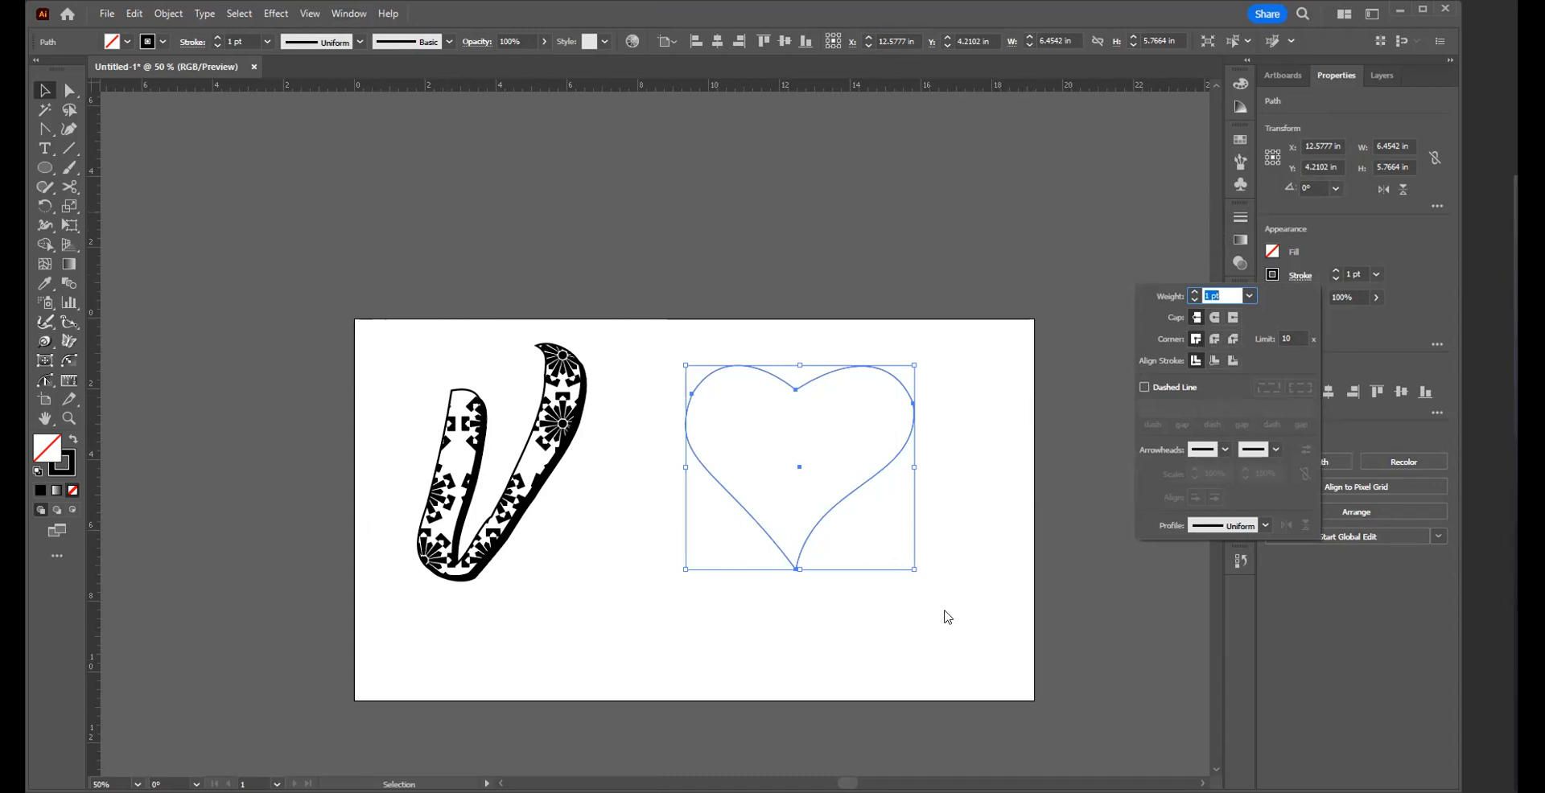
click(1232, 320)
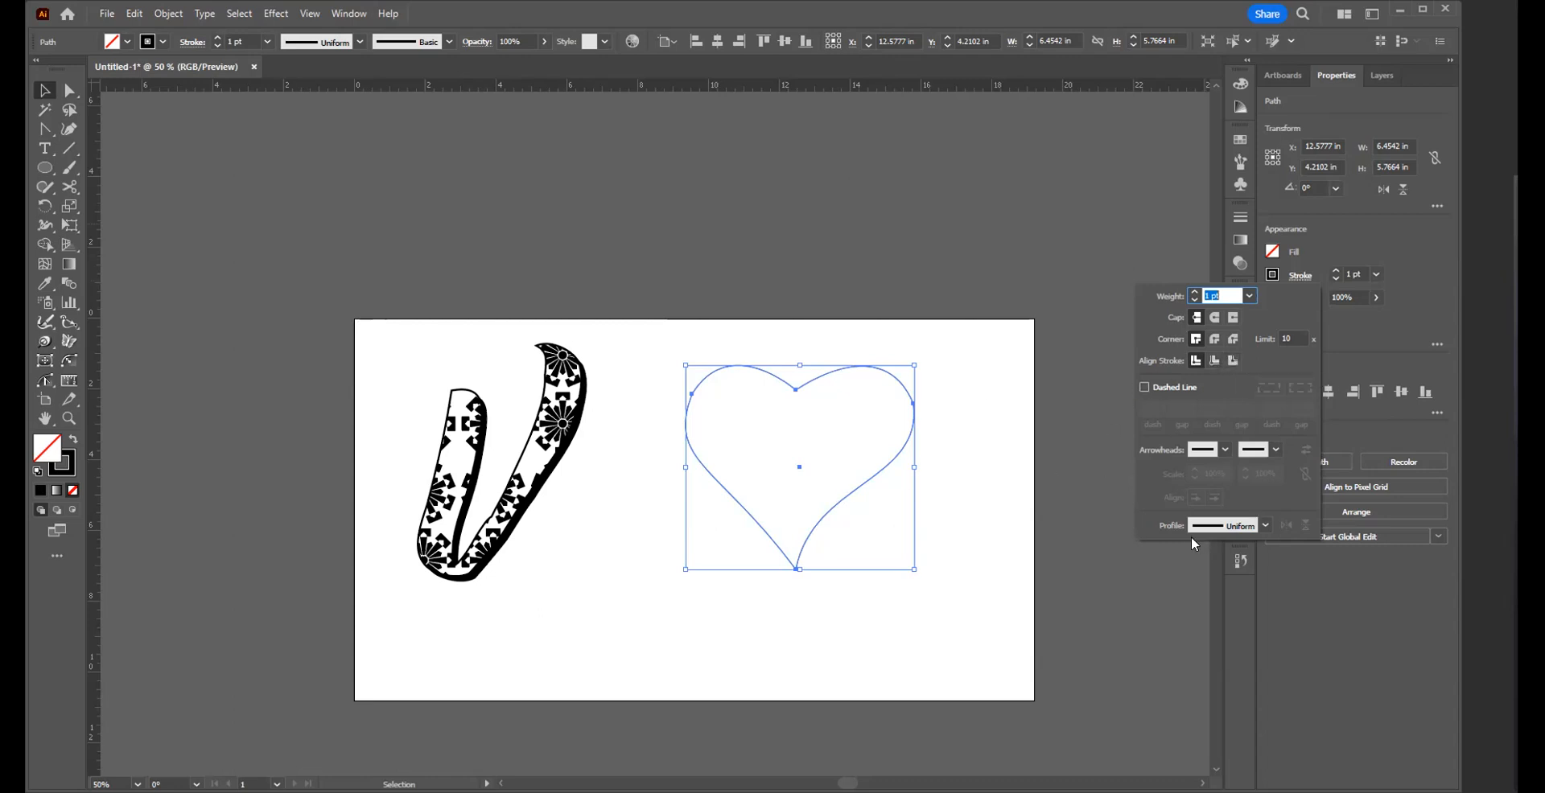
click(1262, 524)
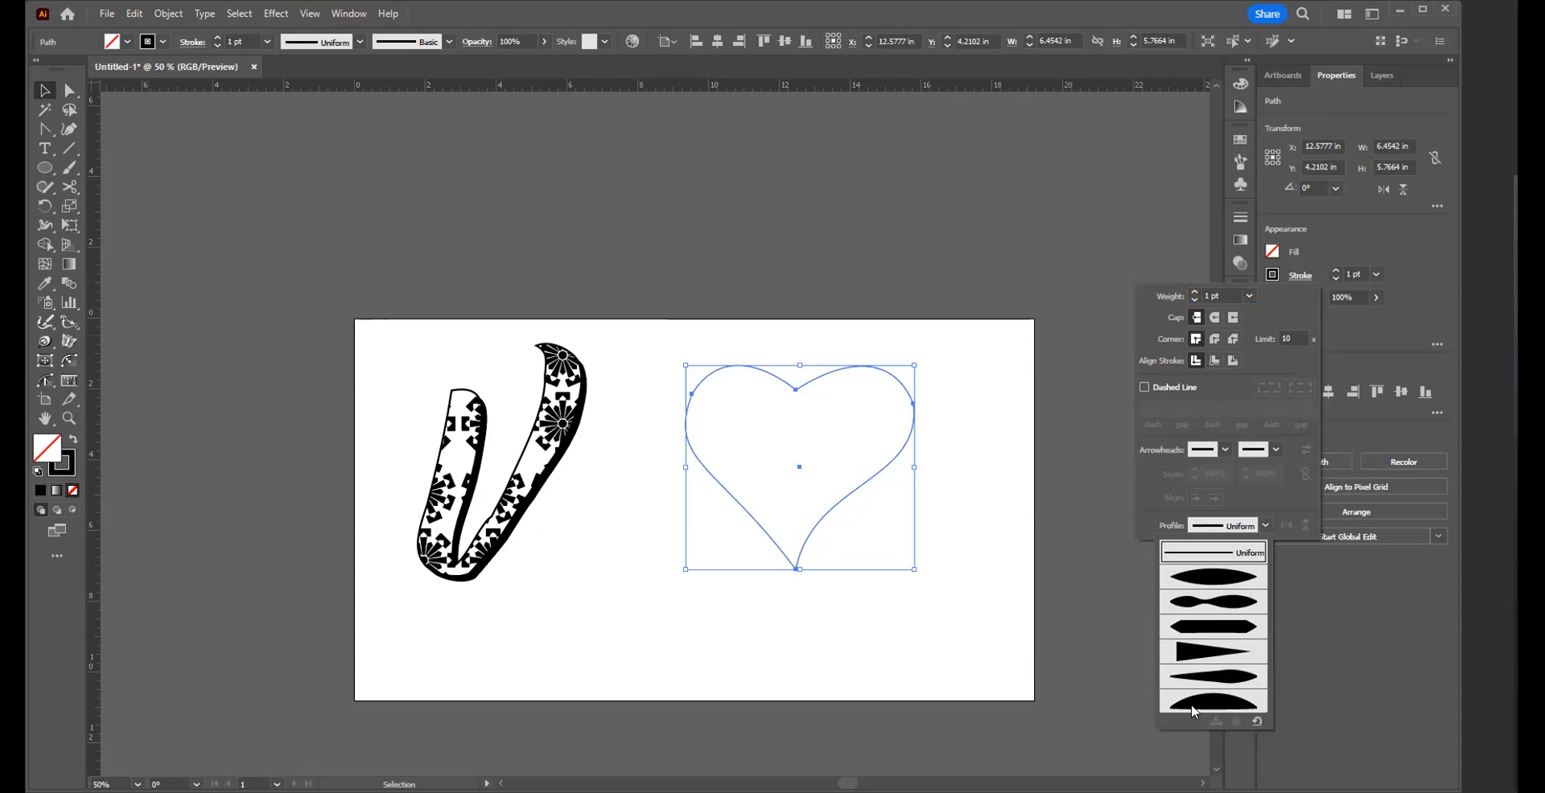
click(1203, 576)
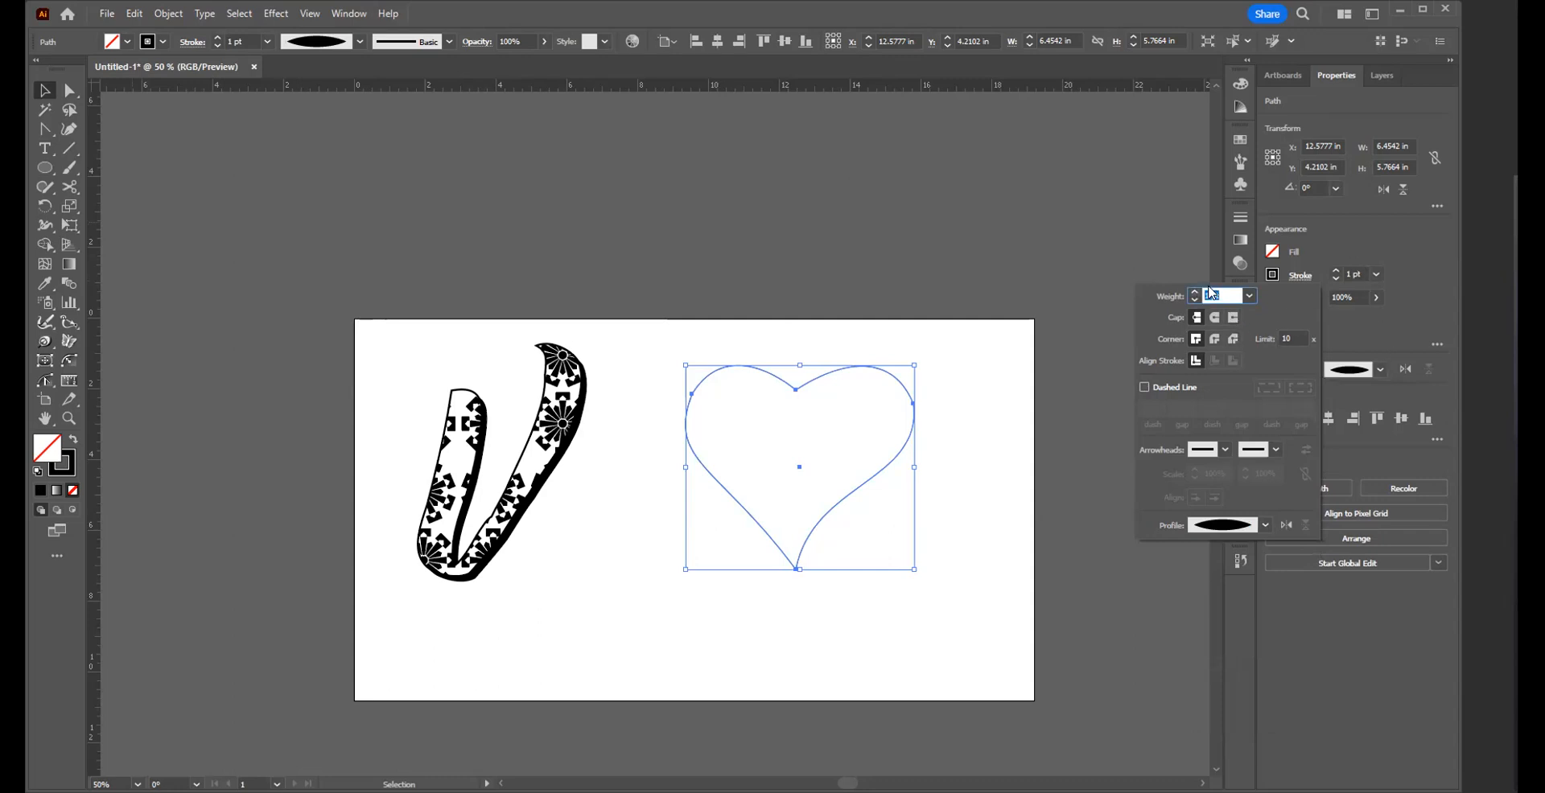
click(1249, 296)
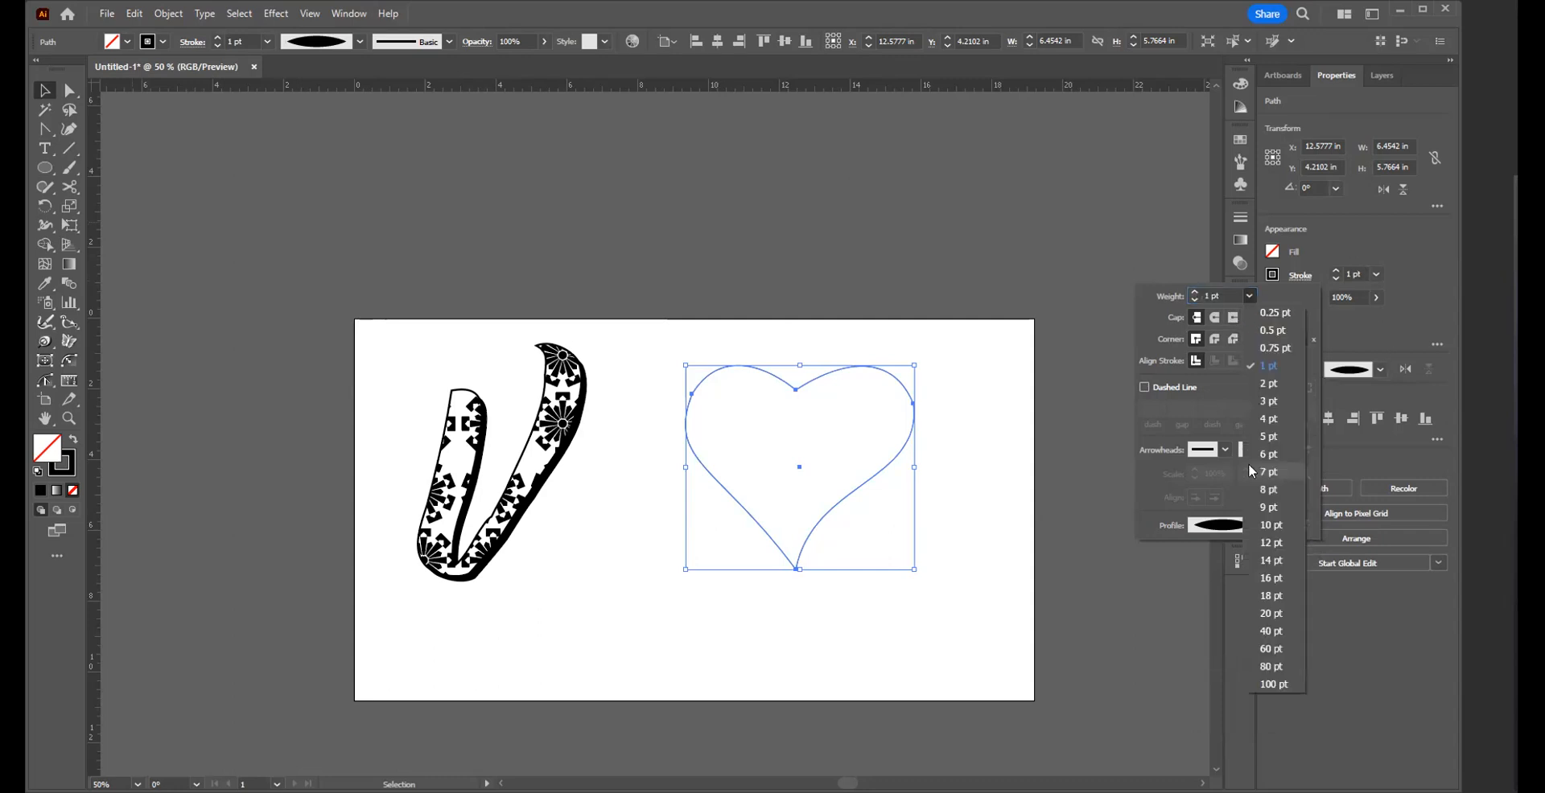
click(1271, 525)
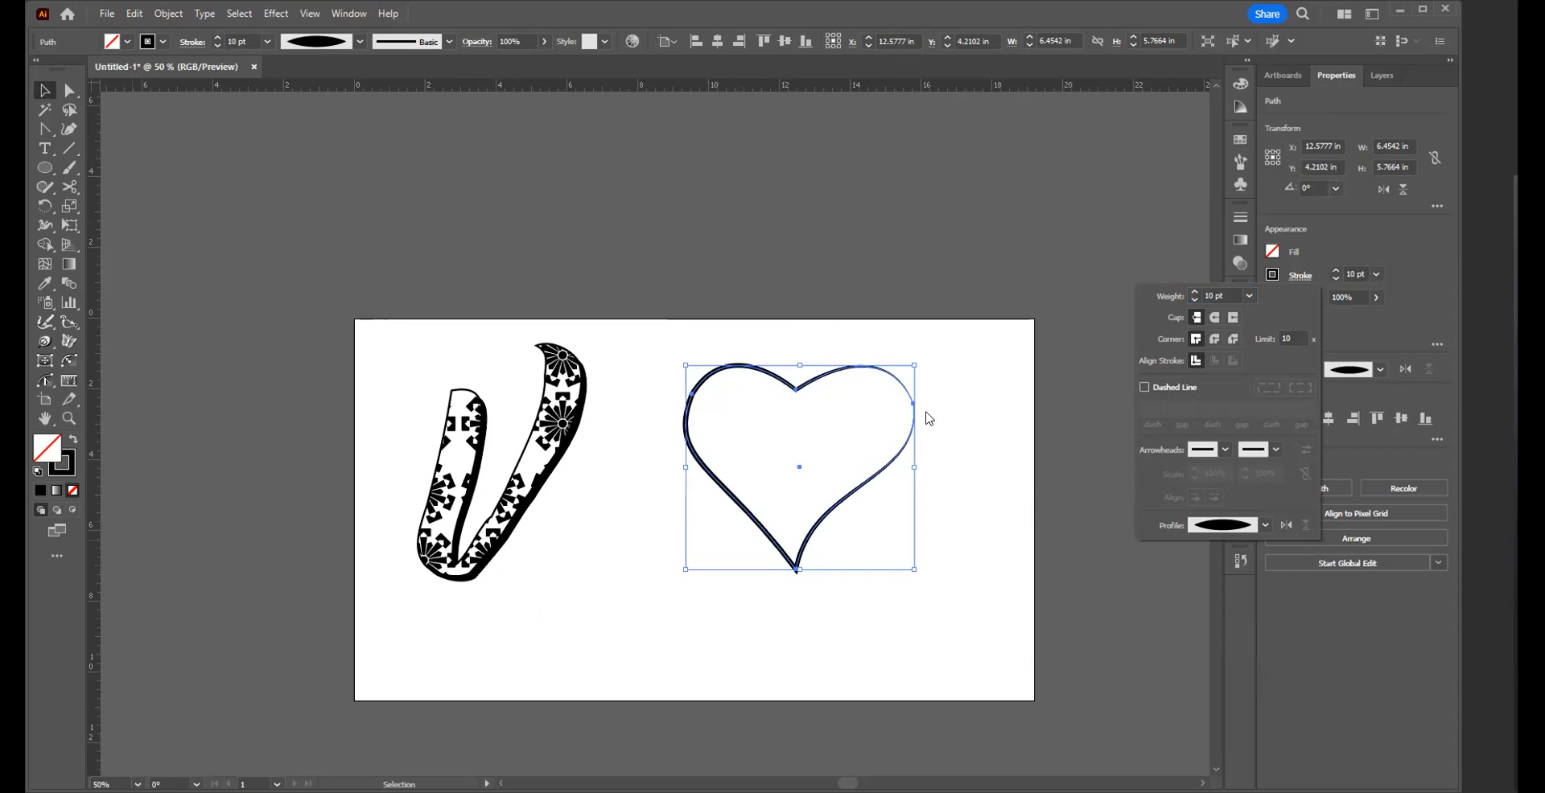
- Try Width Profile 2 and the long tapered profile on the heart's stroke, and return to the symmetrical tapered one
click(1266, 524)
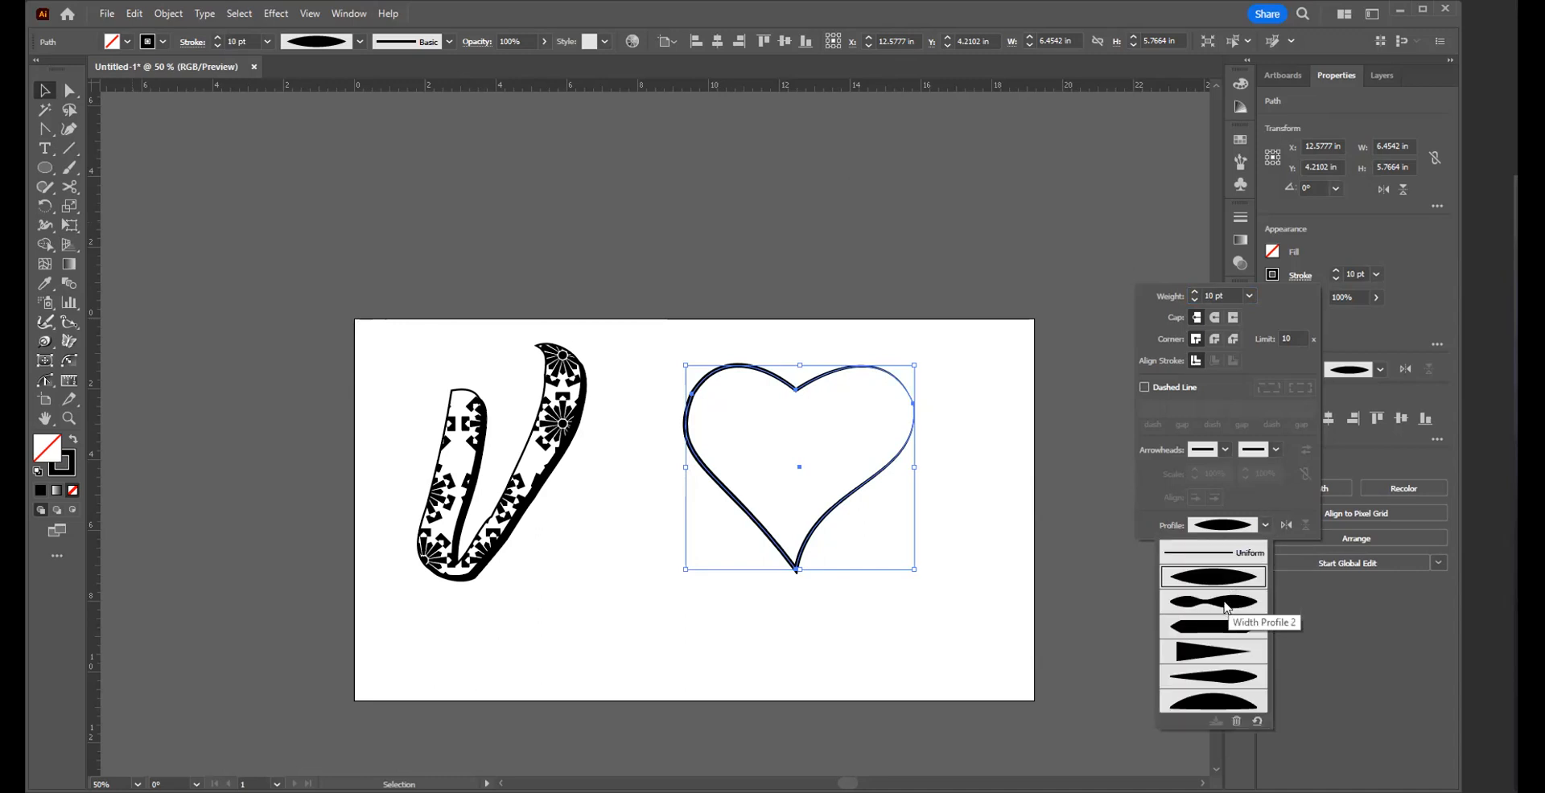
click(1224, 601)
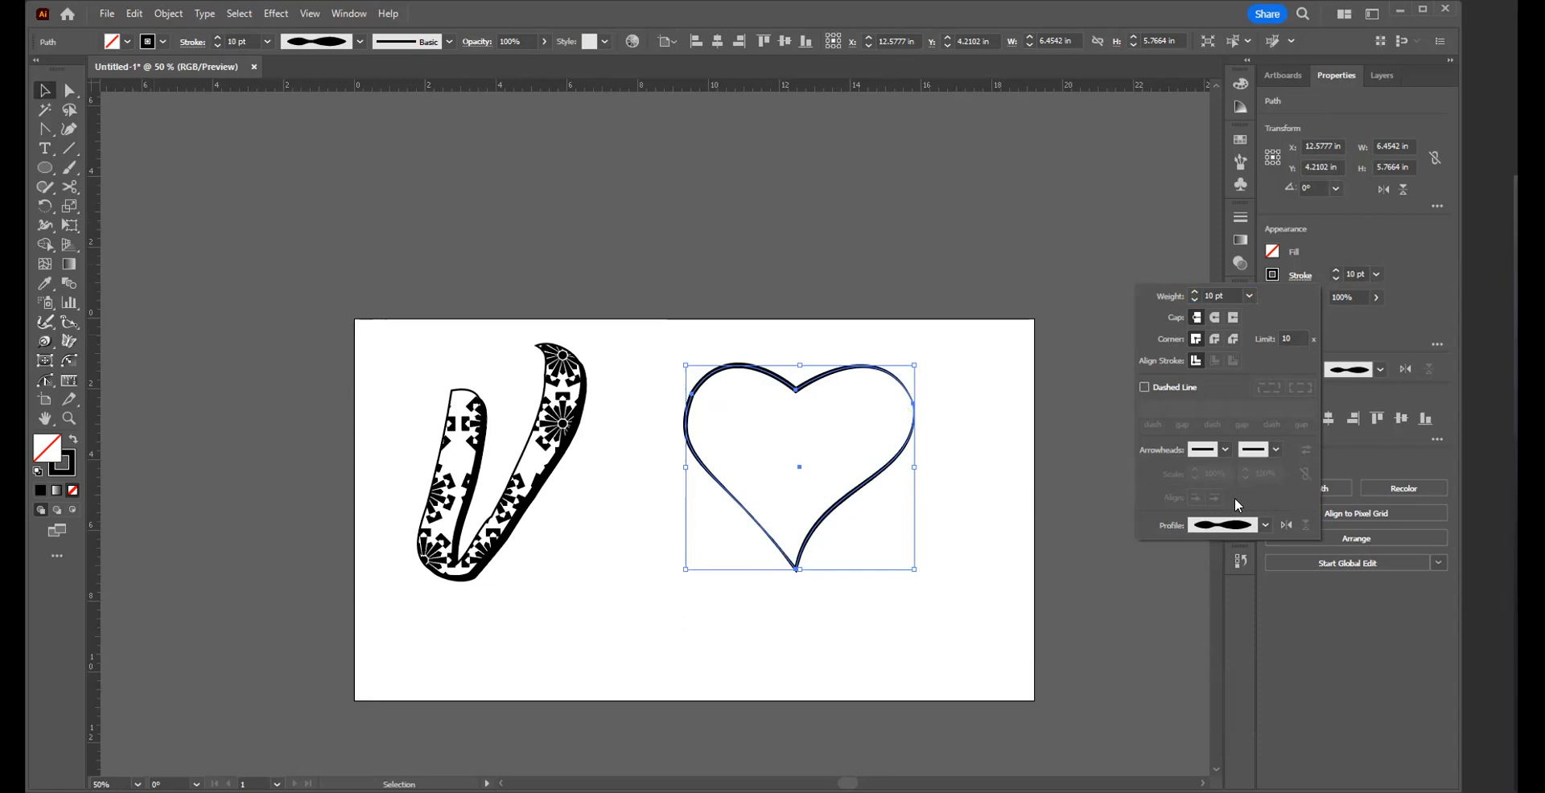
click(1264, 527)
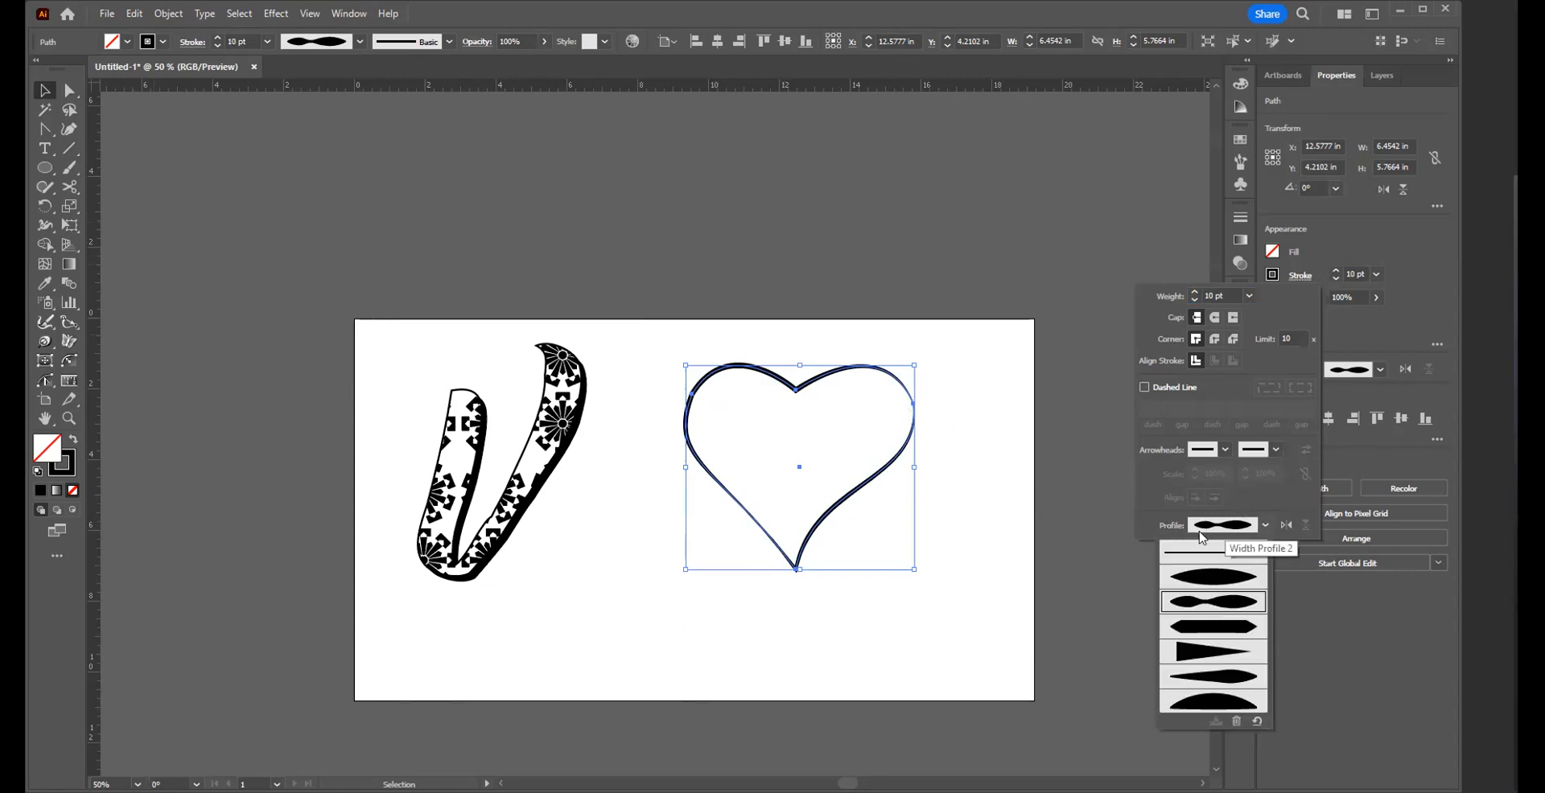
click(1193, 685)
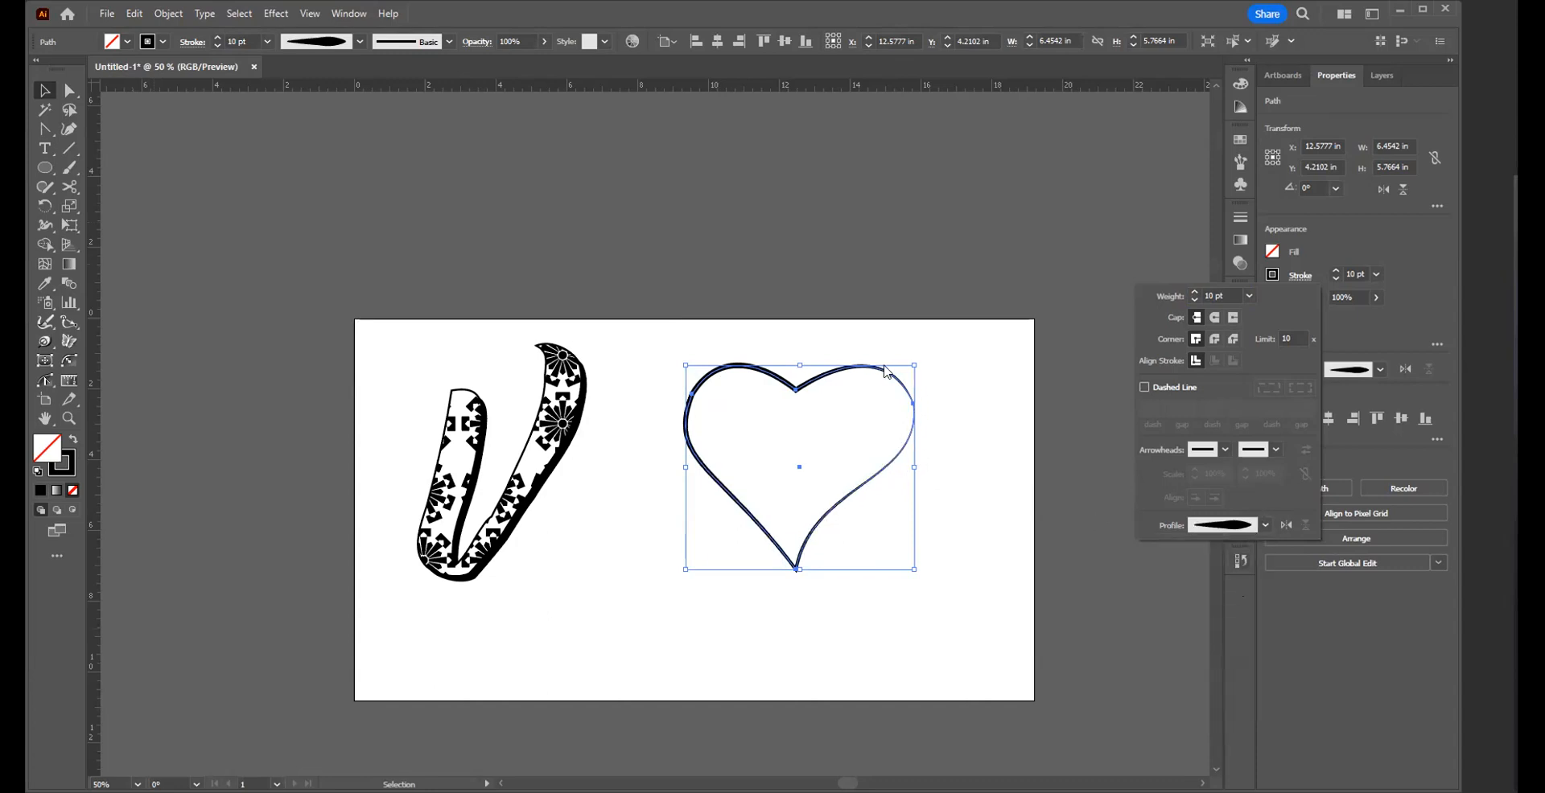
click(1262, 524)
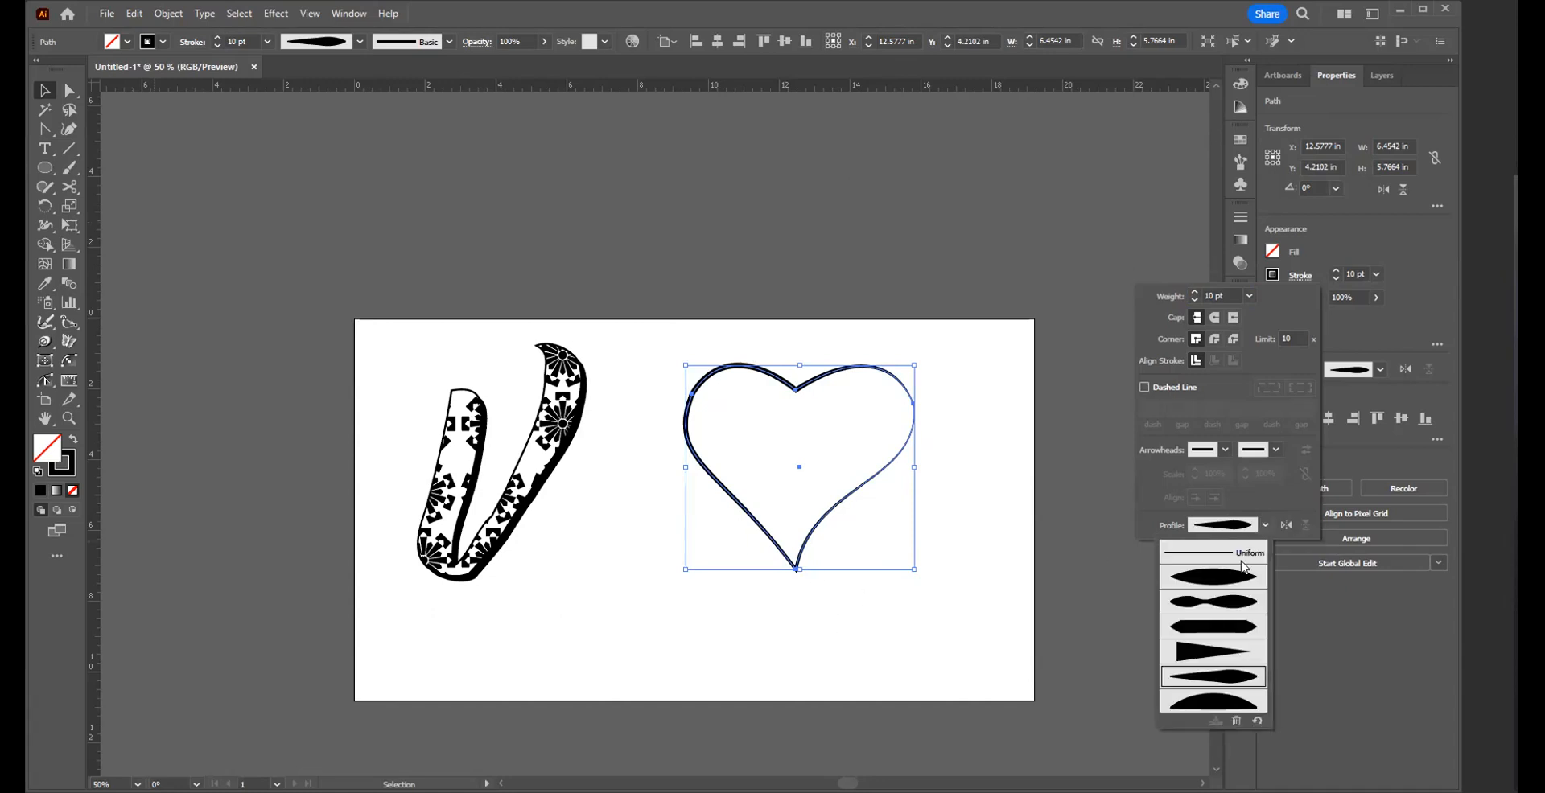
click(1231, 587)
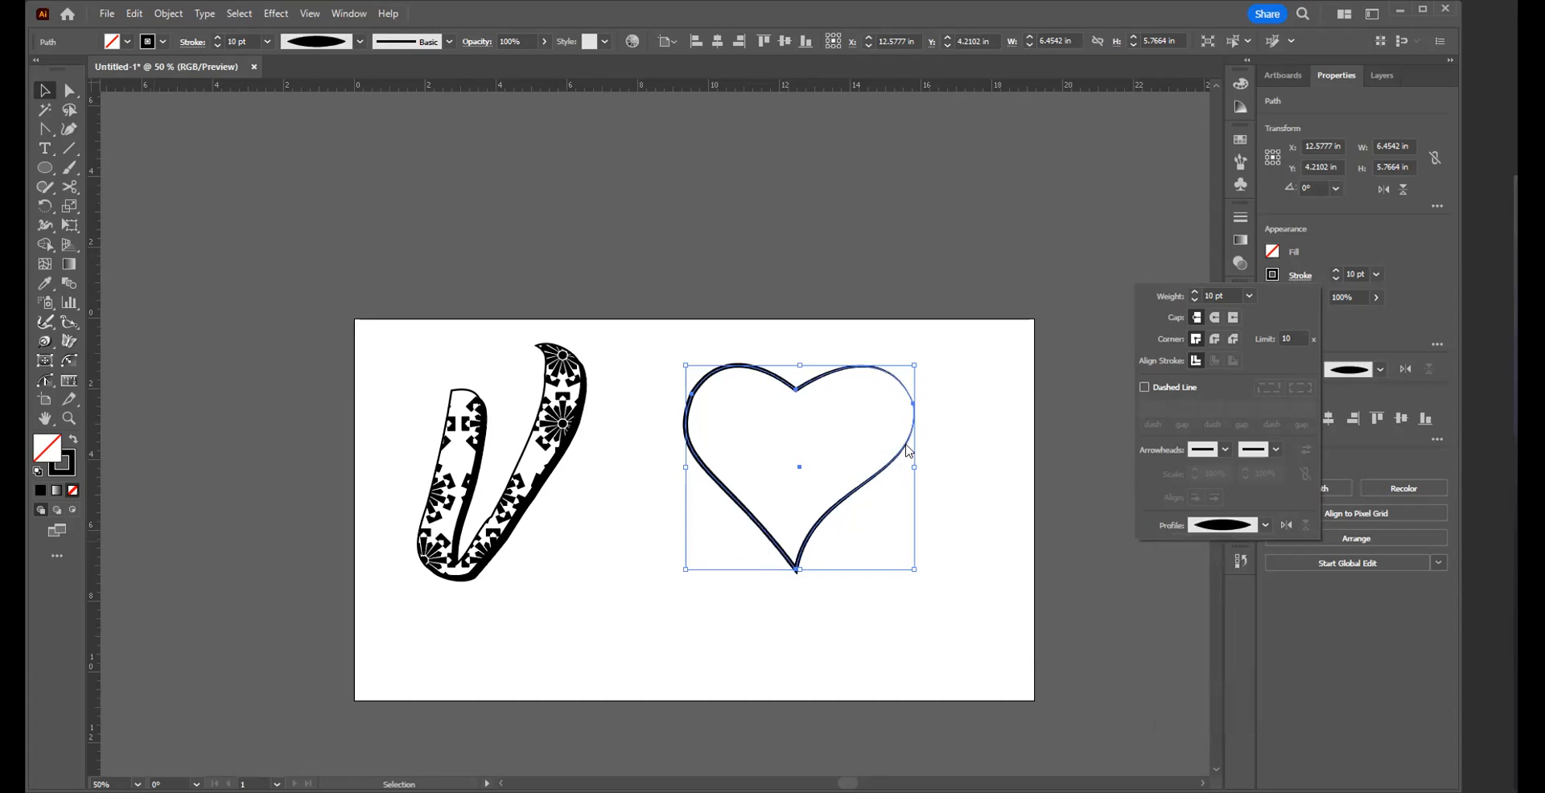
click(1267, 524)
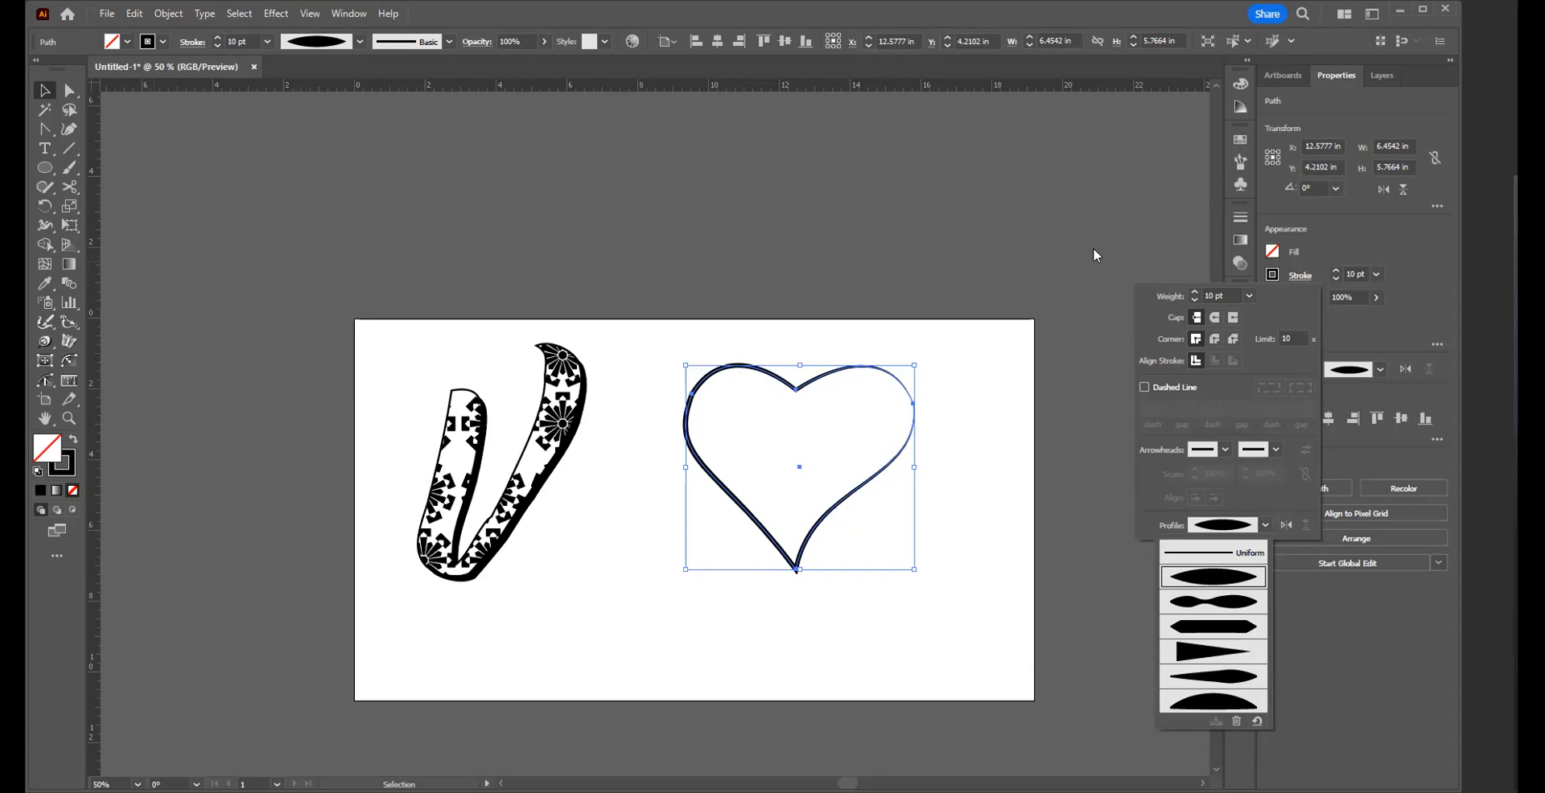
click(1141, 256)
click(1114, 245)
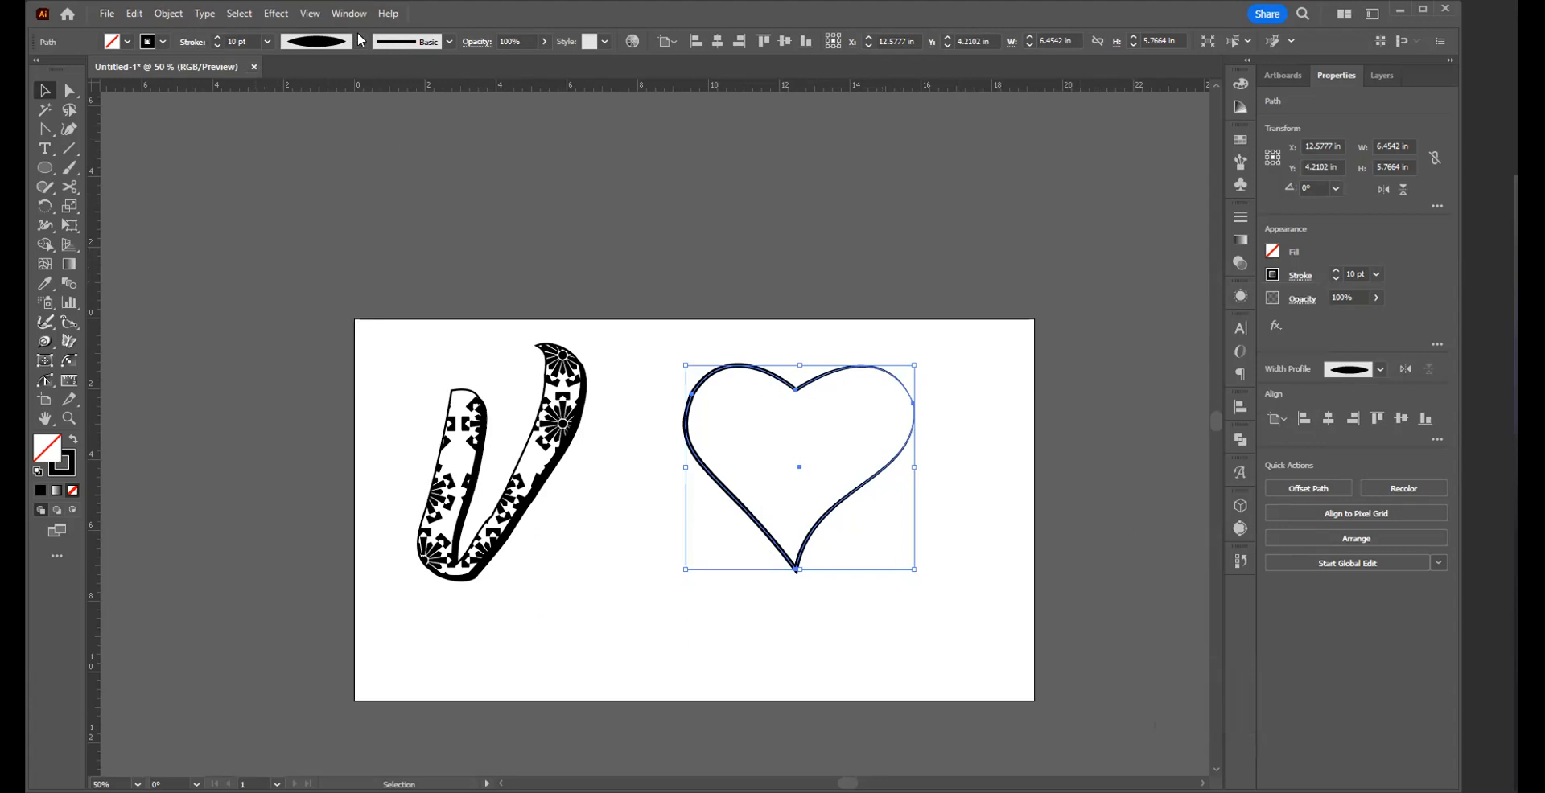
click(70, 167)
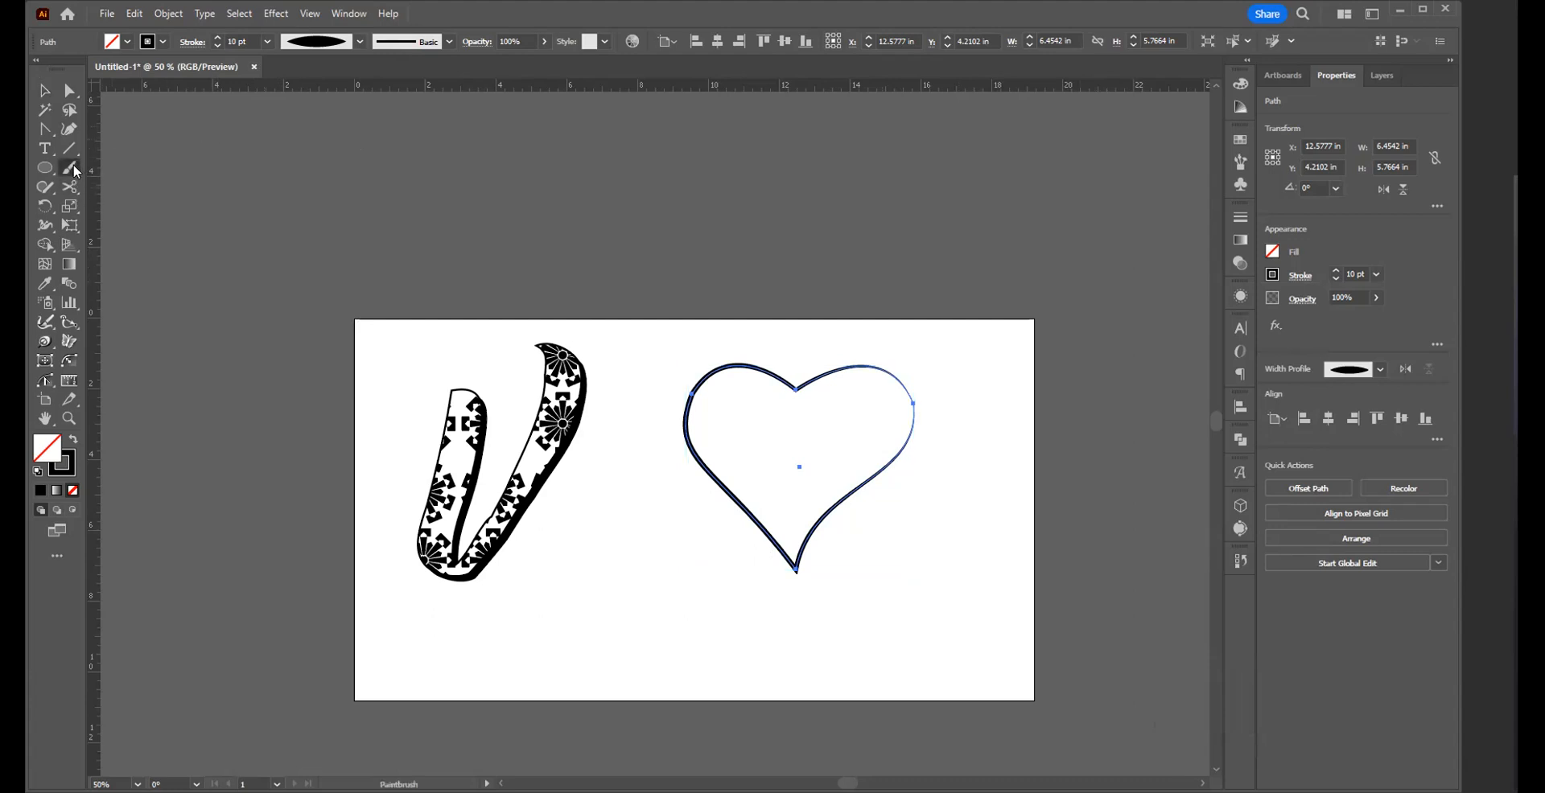
click(74, 170)
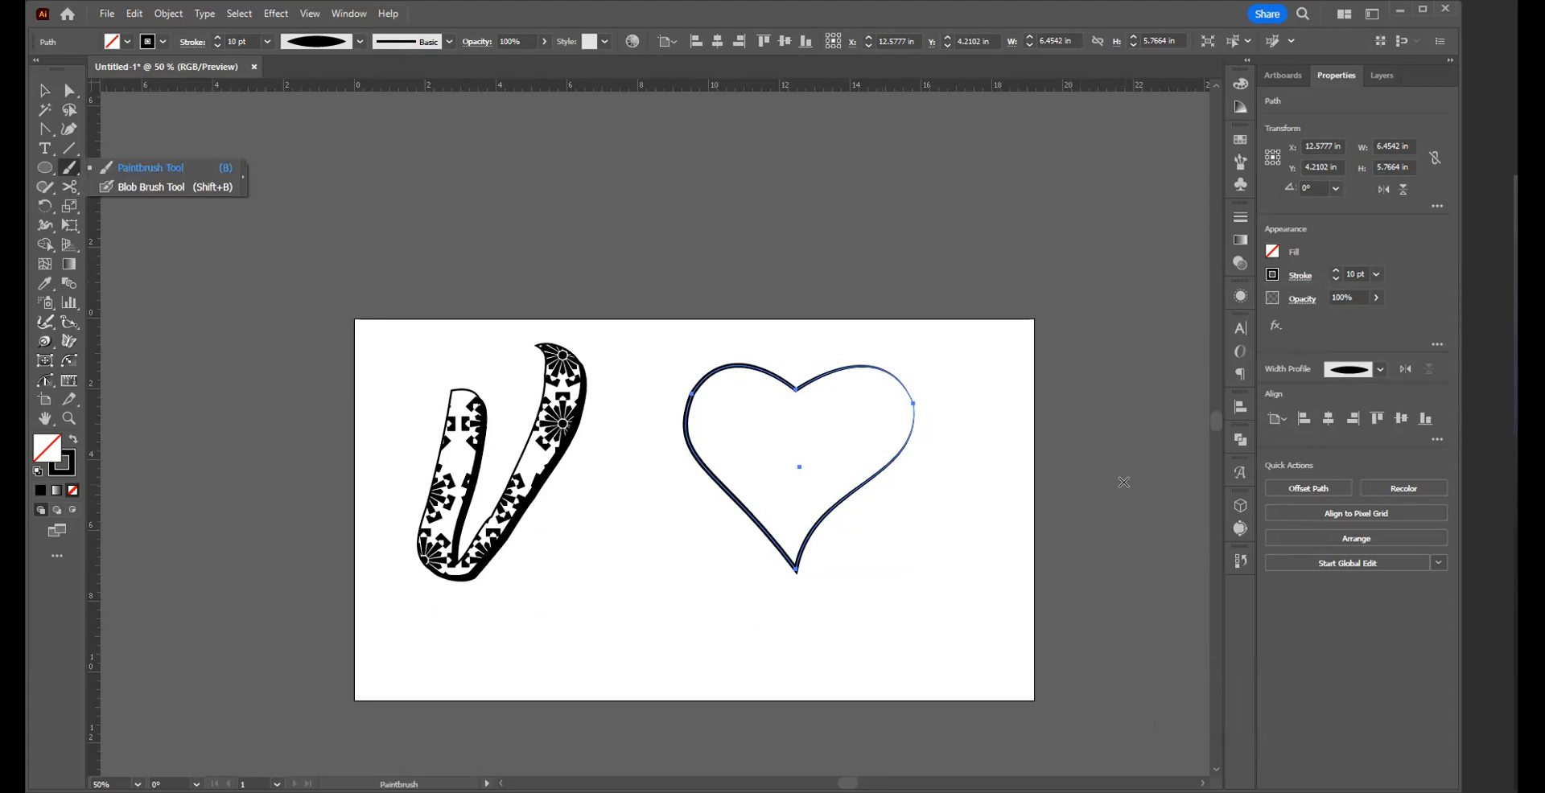
right_click(895, 326)
click(991, 261)
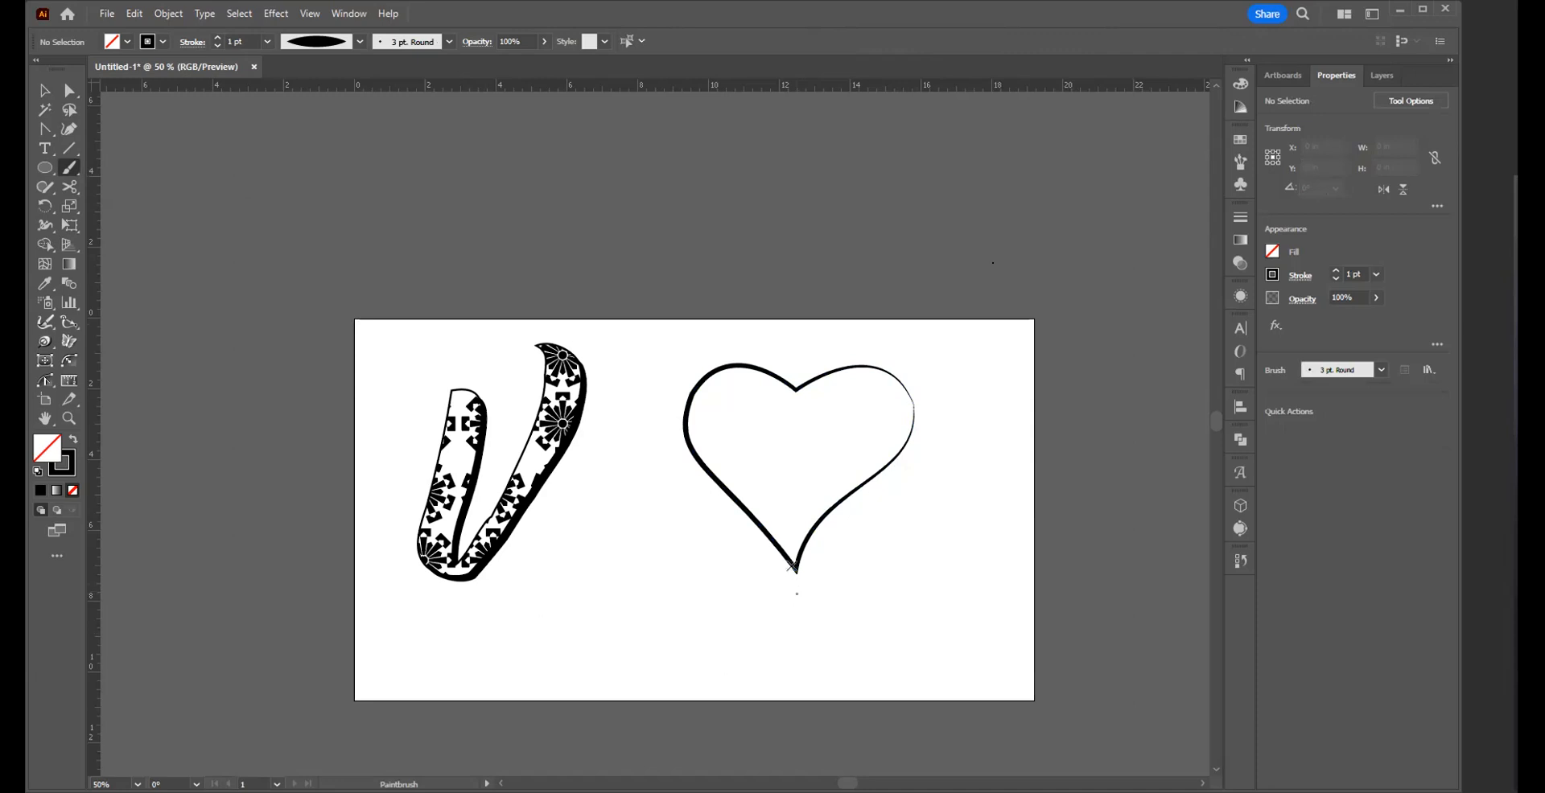
ctrl+click(770, 532)
key(v)
click(921, 579)
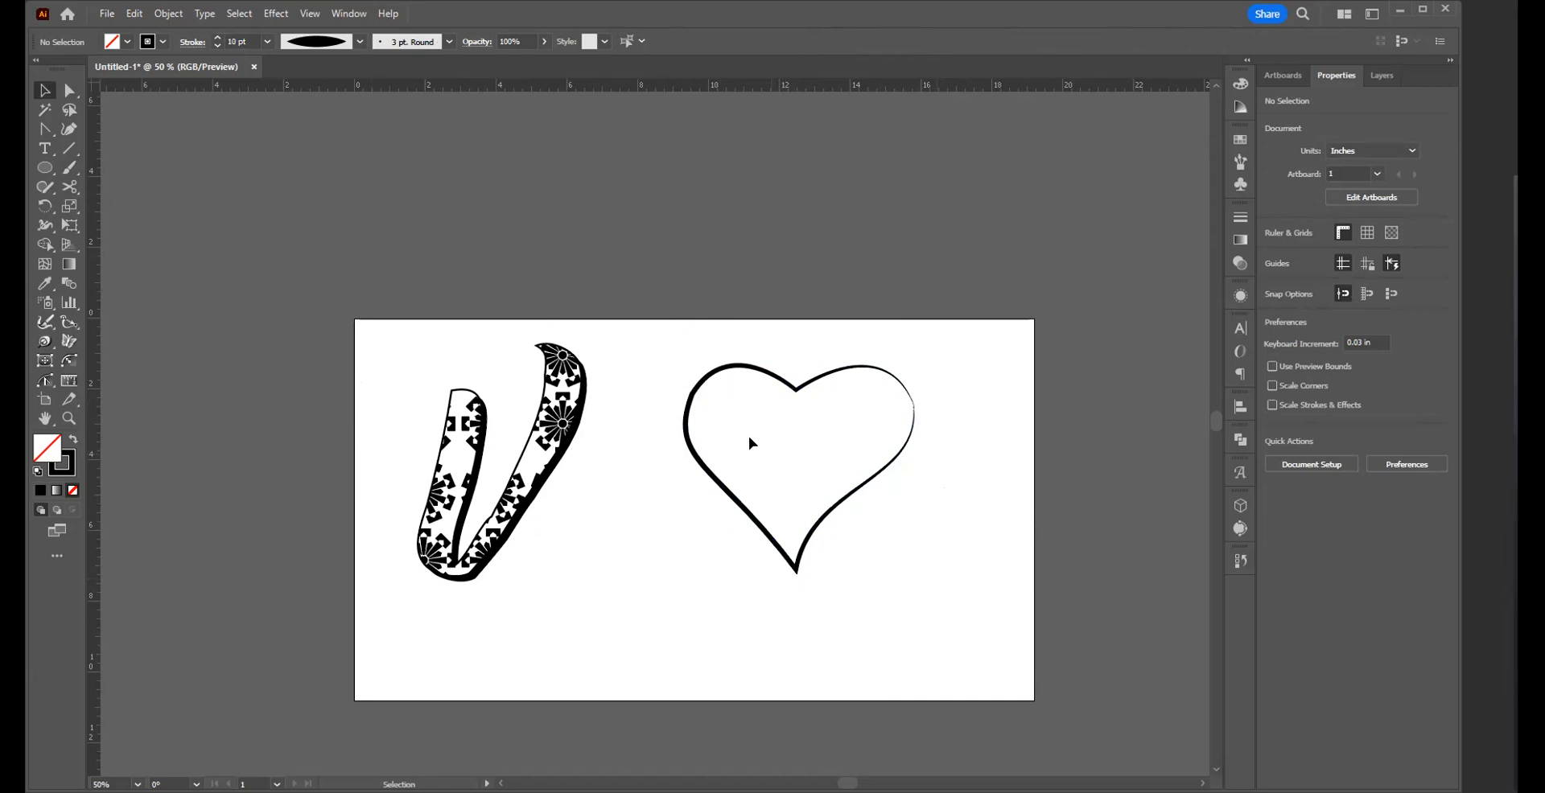
- Move the heart to about X 11.19 in, Y 3.89 in, and scale the patterned V to about 3.19 by 4.49 in beside its lower-right edge
drag(692, 400, 644, 389)
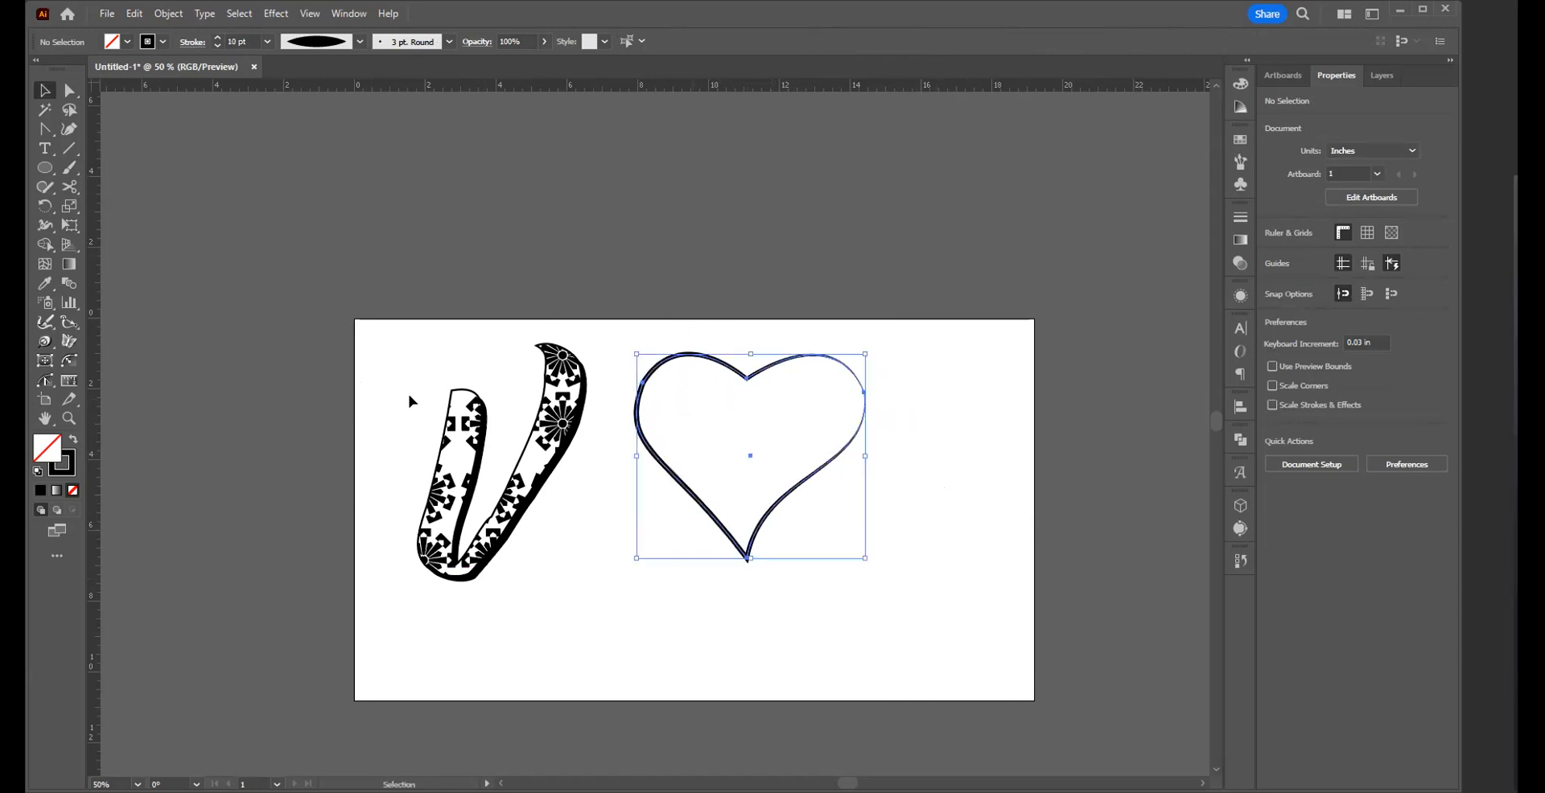
click(516, 471)
drag(574, 423, 823, 433)
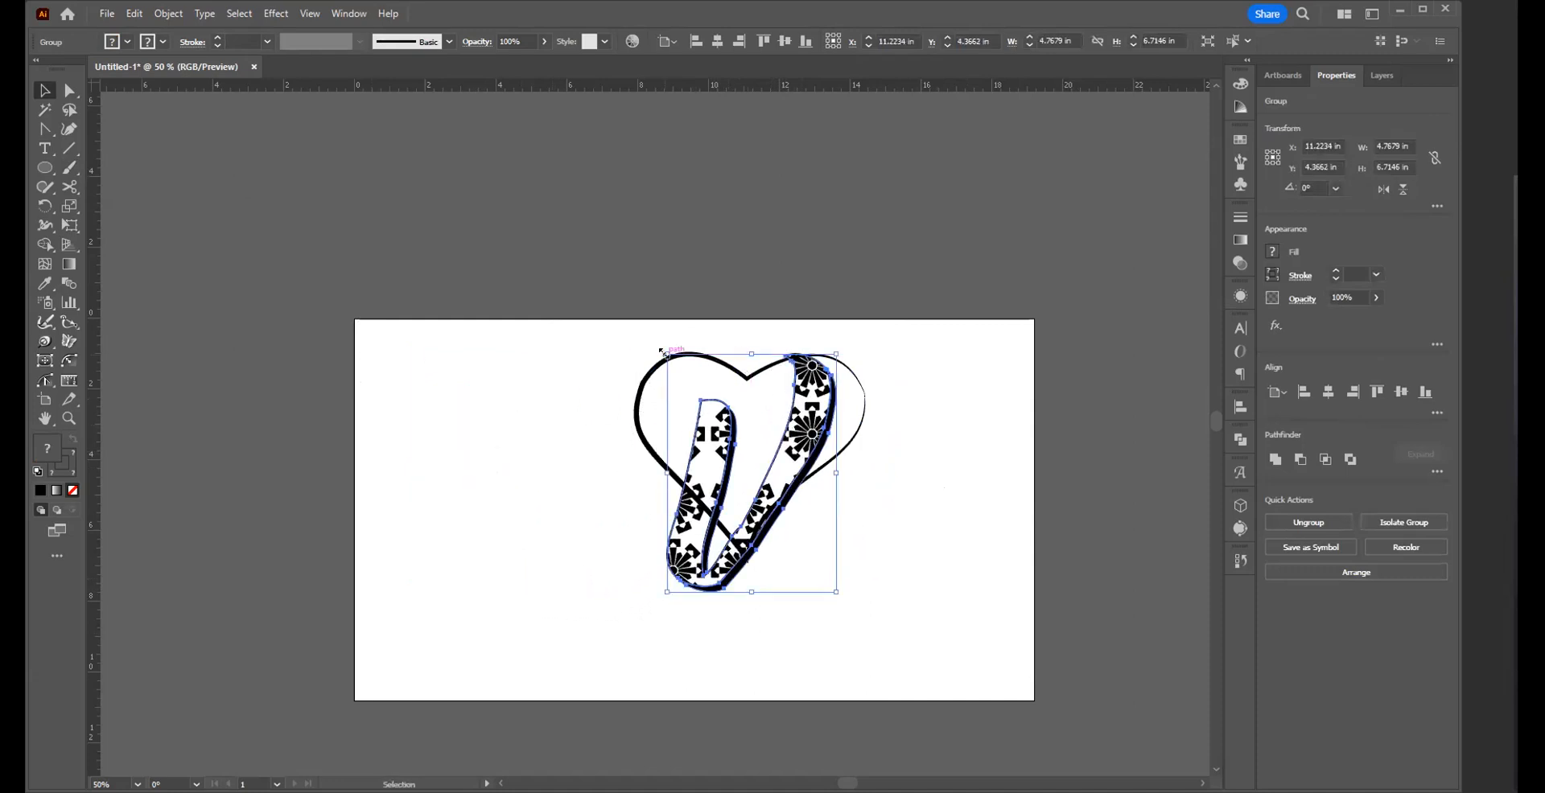
drag(663, 352, 695, 394)
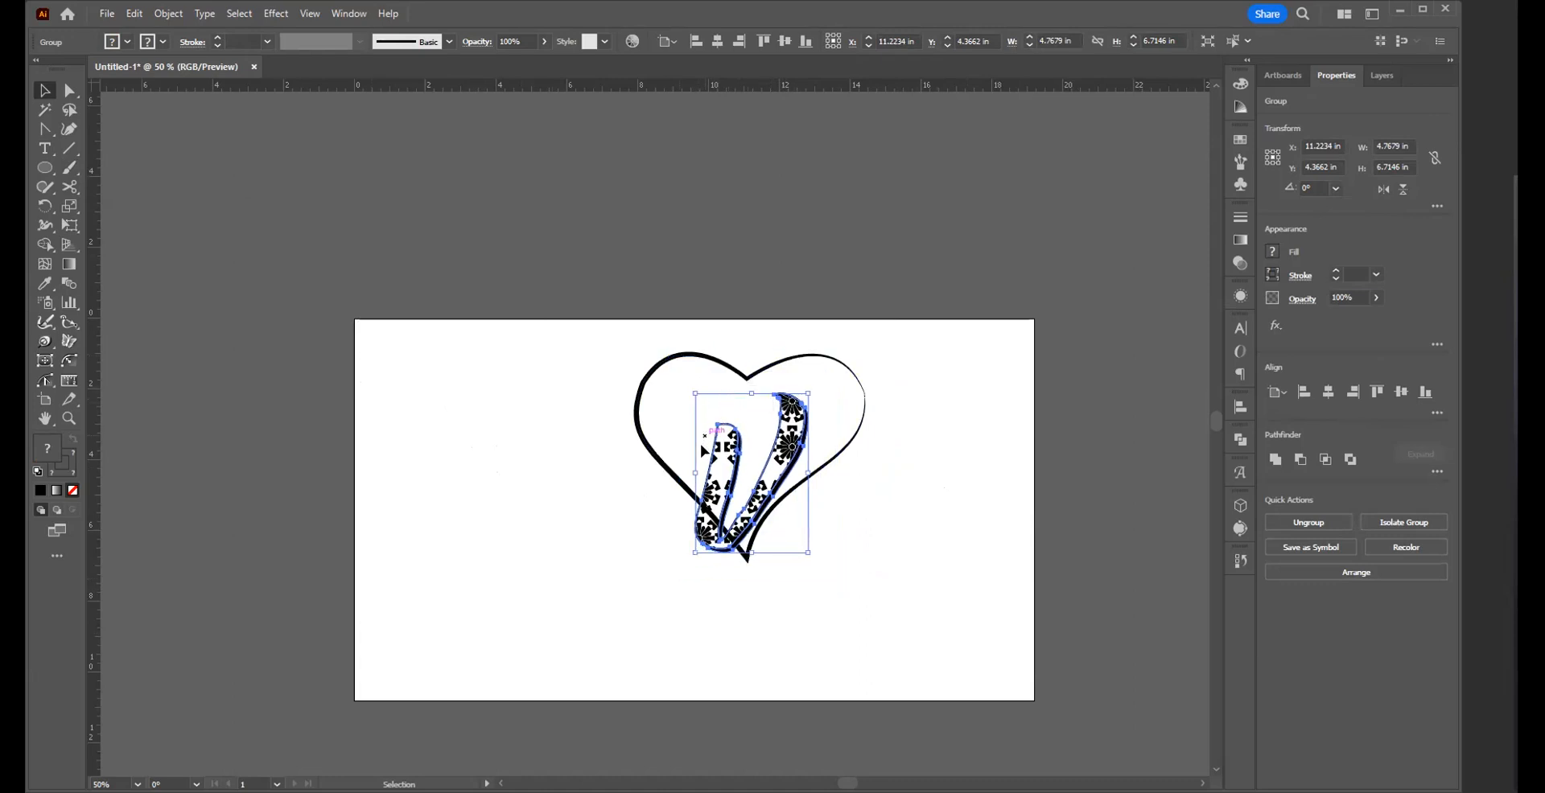
drag(717, 457, 842, 545)
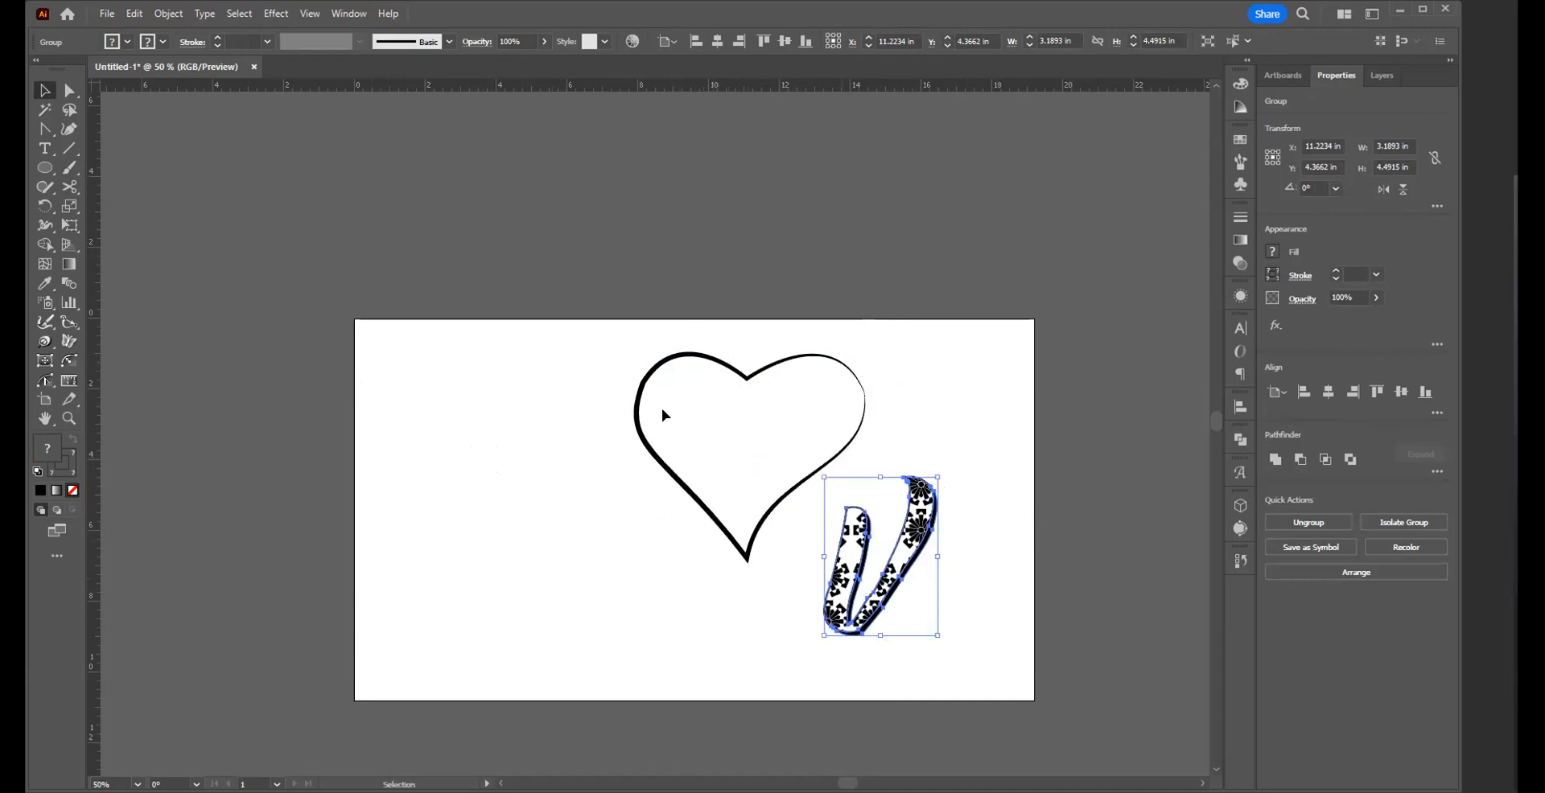
- Reflect the heart outline across a vertical axis through its center, without making a copy
click(700, 478)
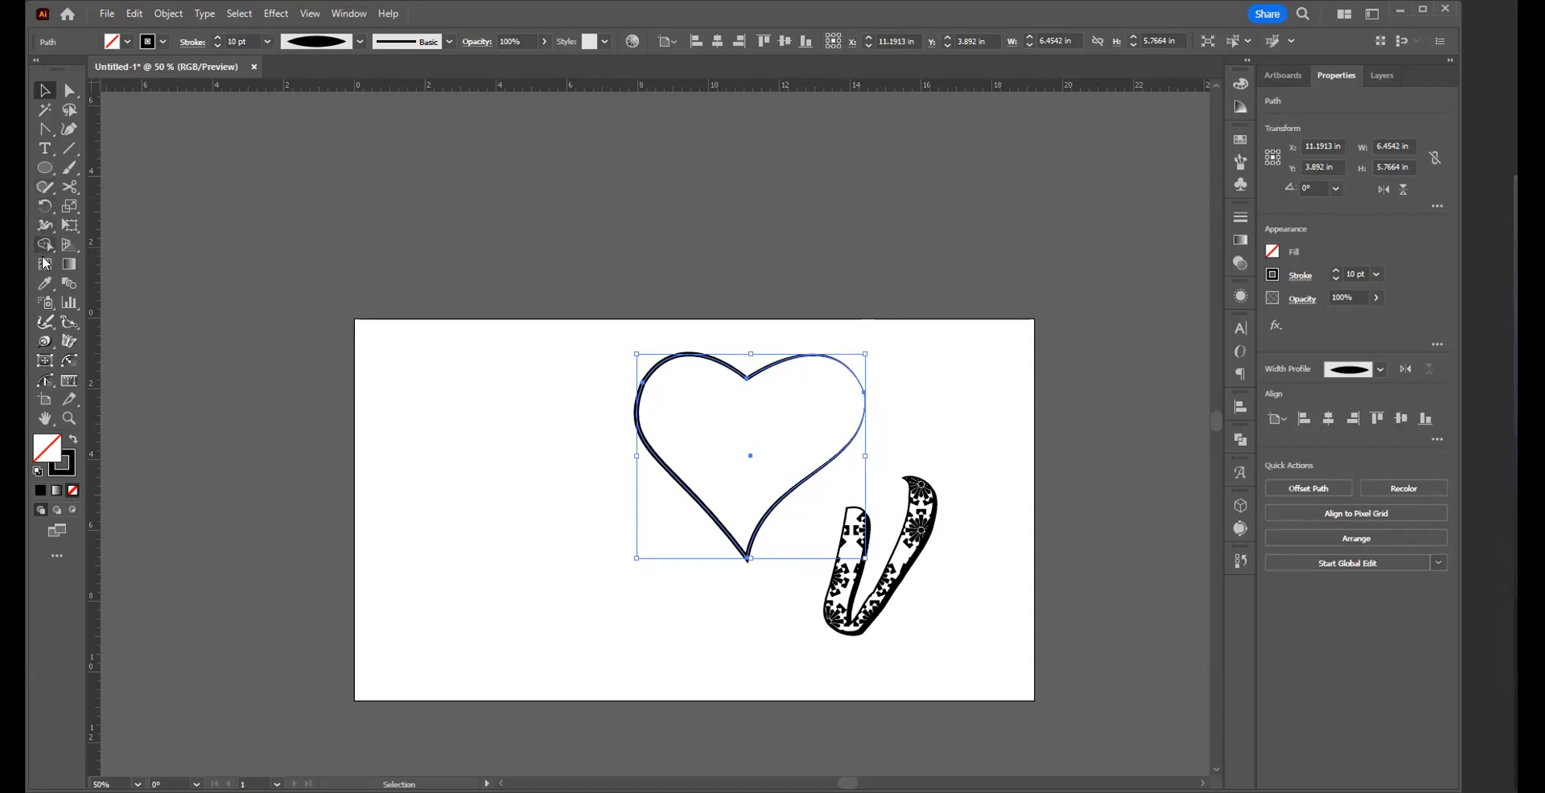
drag(41, 209, 89, 228)
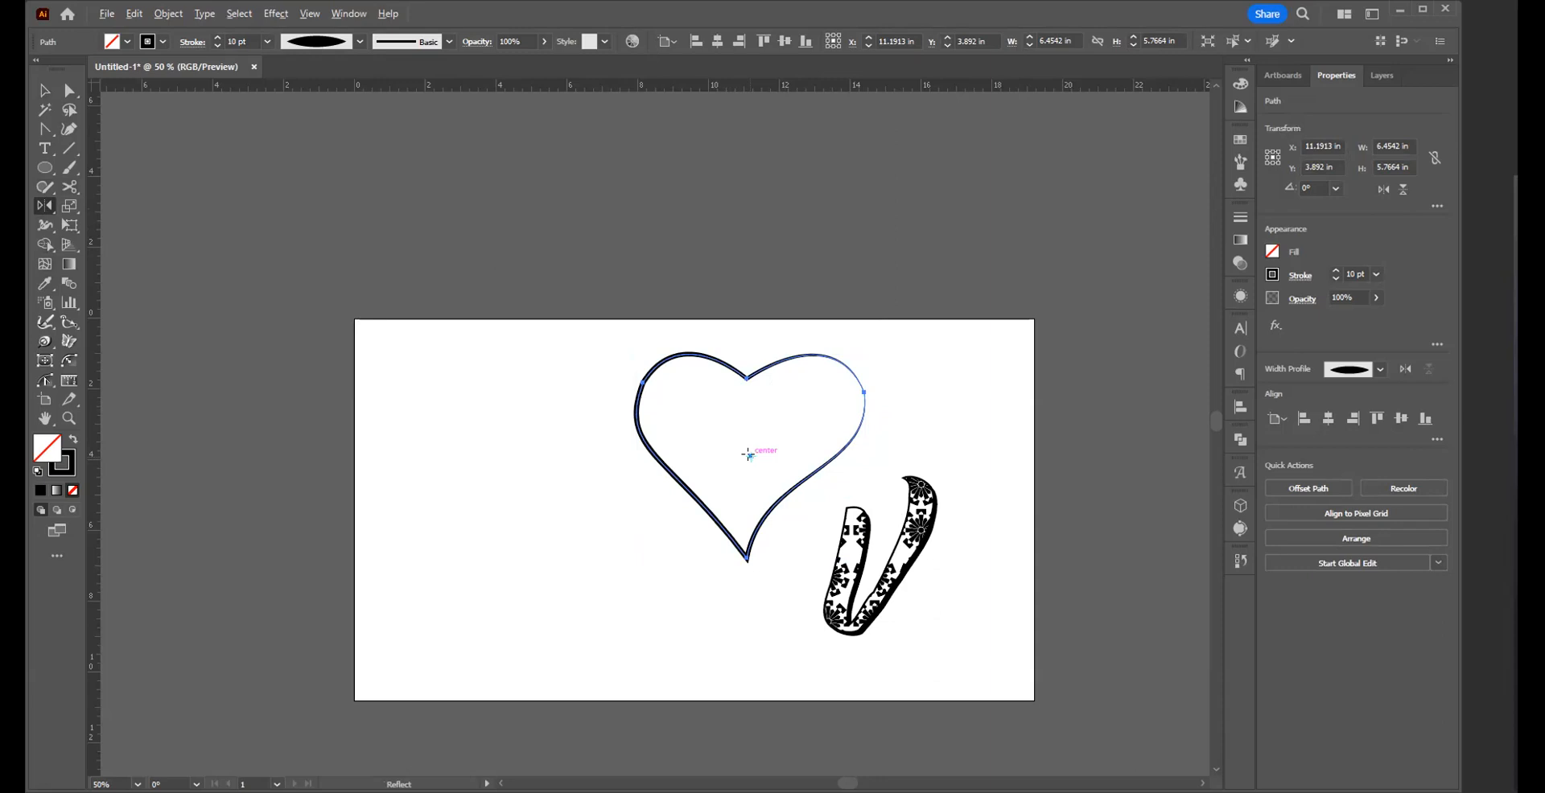
alt+click(748, 455)
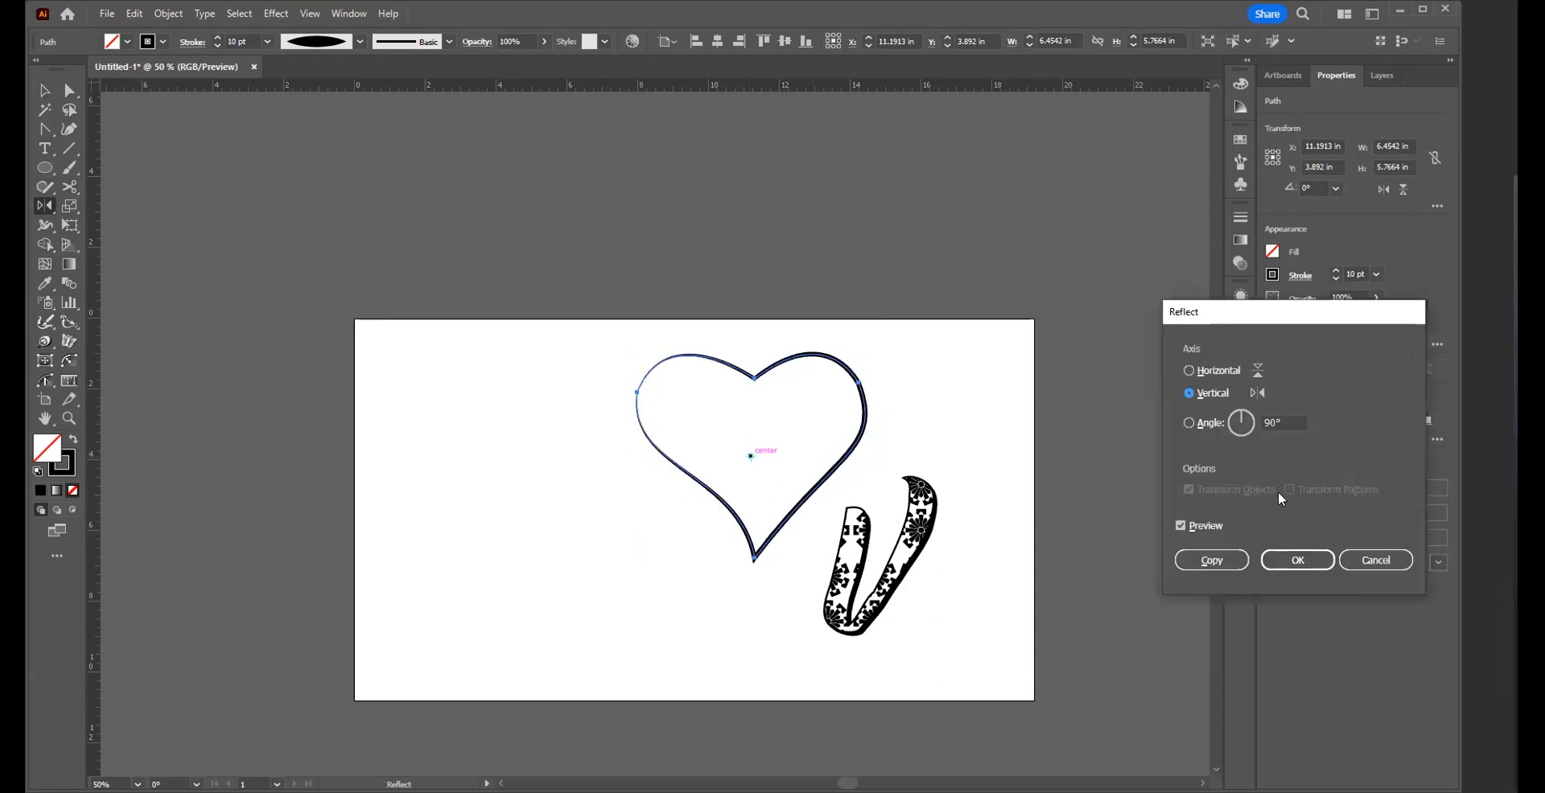
click(1297, 561)
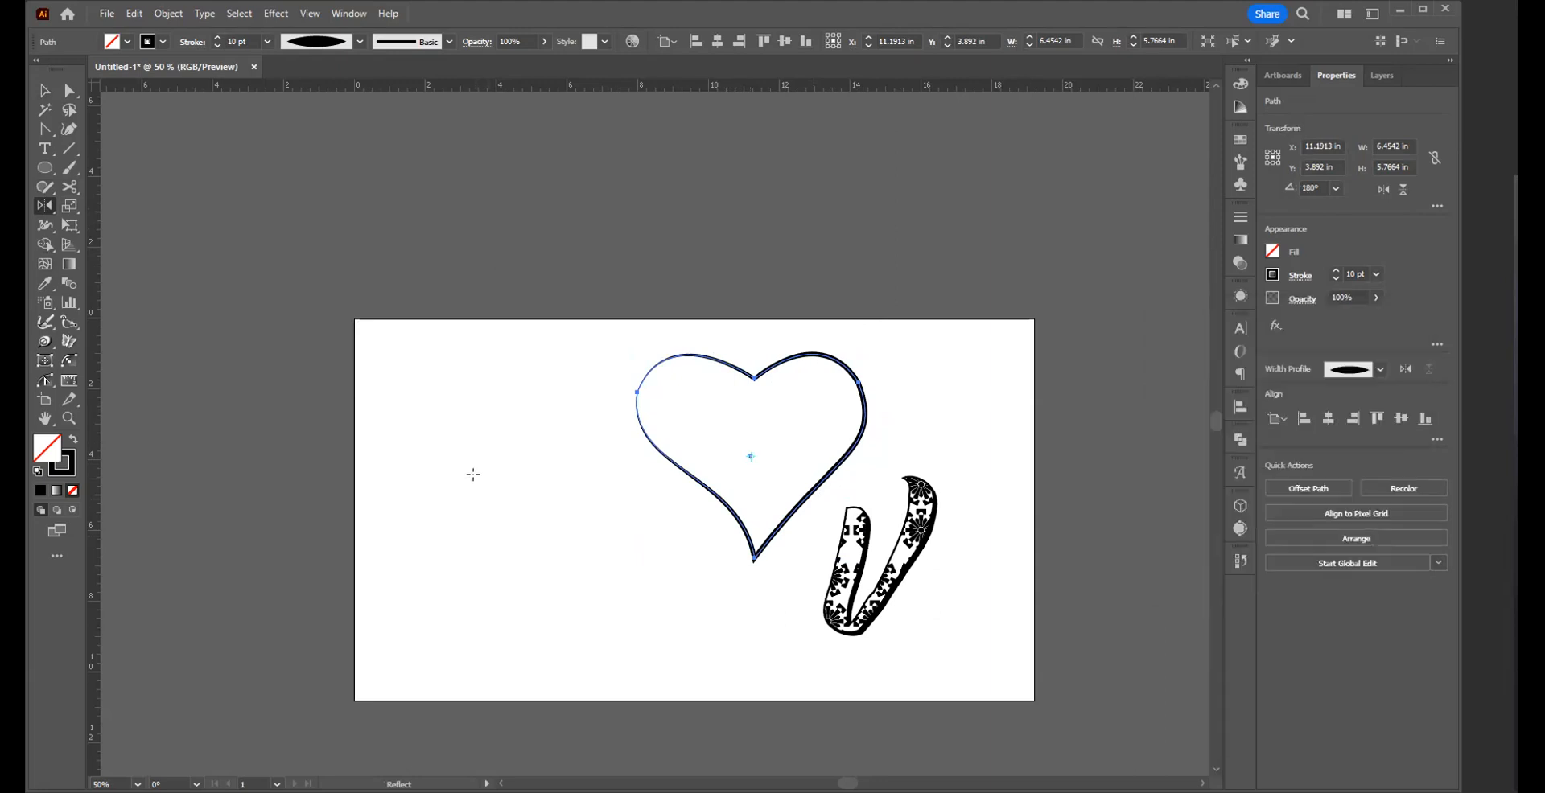
key(v)
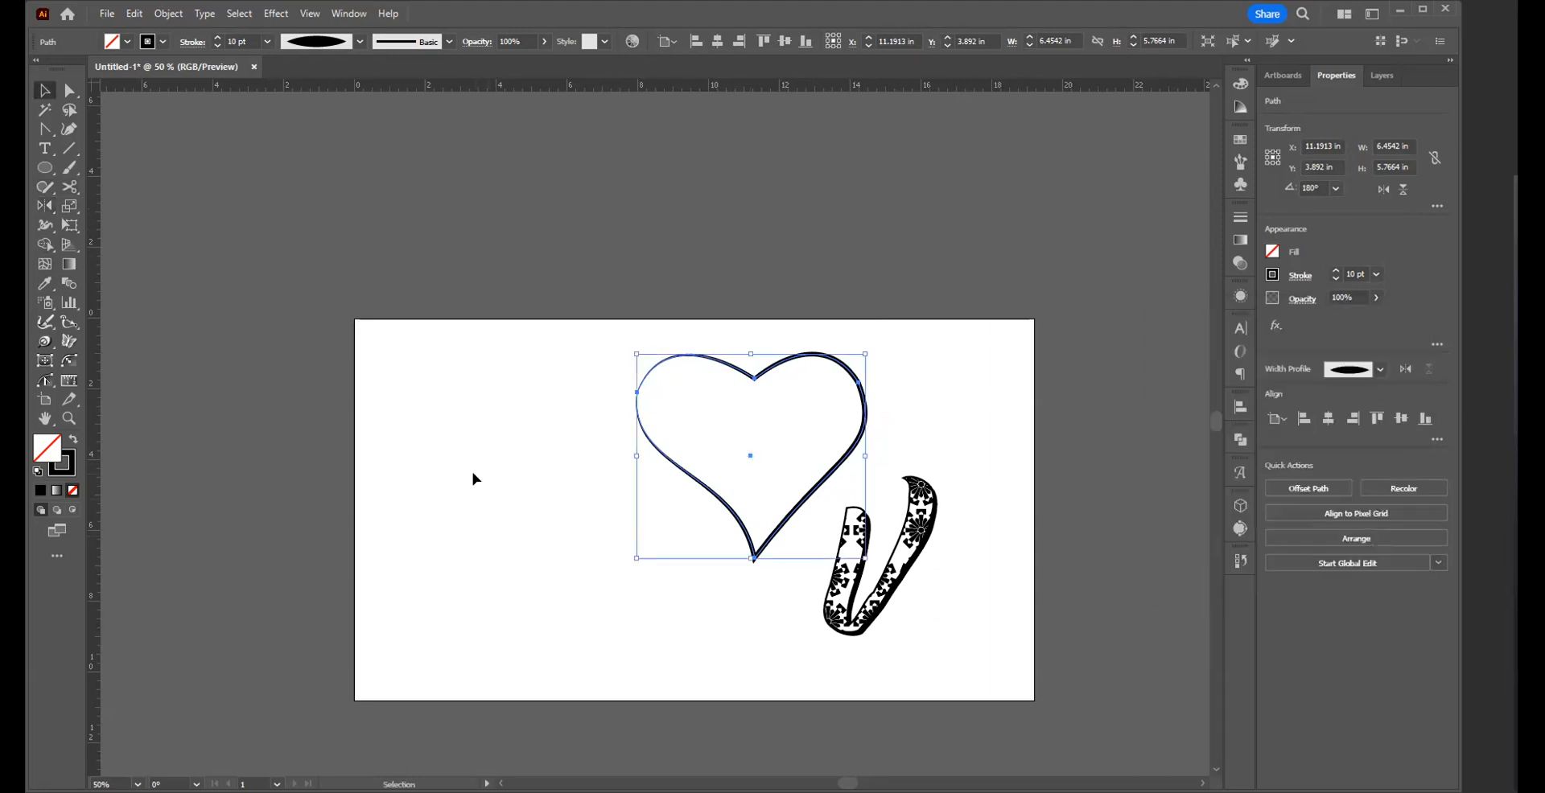
- Move the patterned V over the heart's upper-left part, to about X 10.83 in, Y 3.02 in
drag(899, 481, 770, 408)
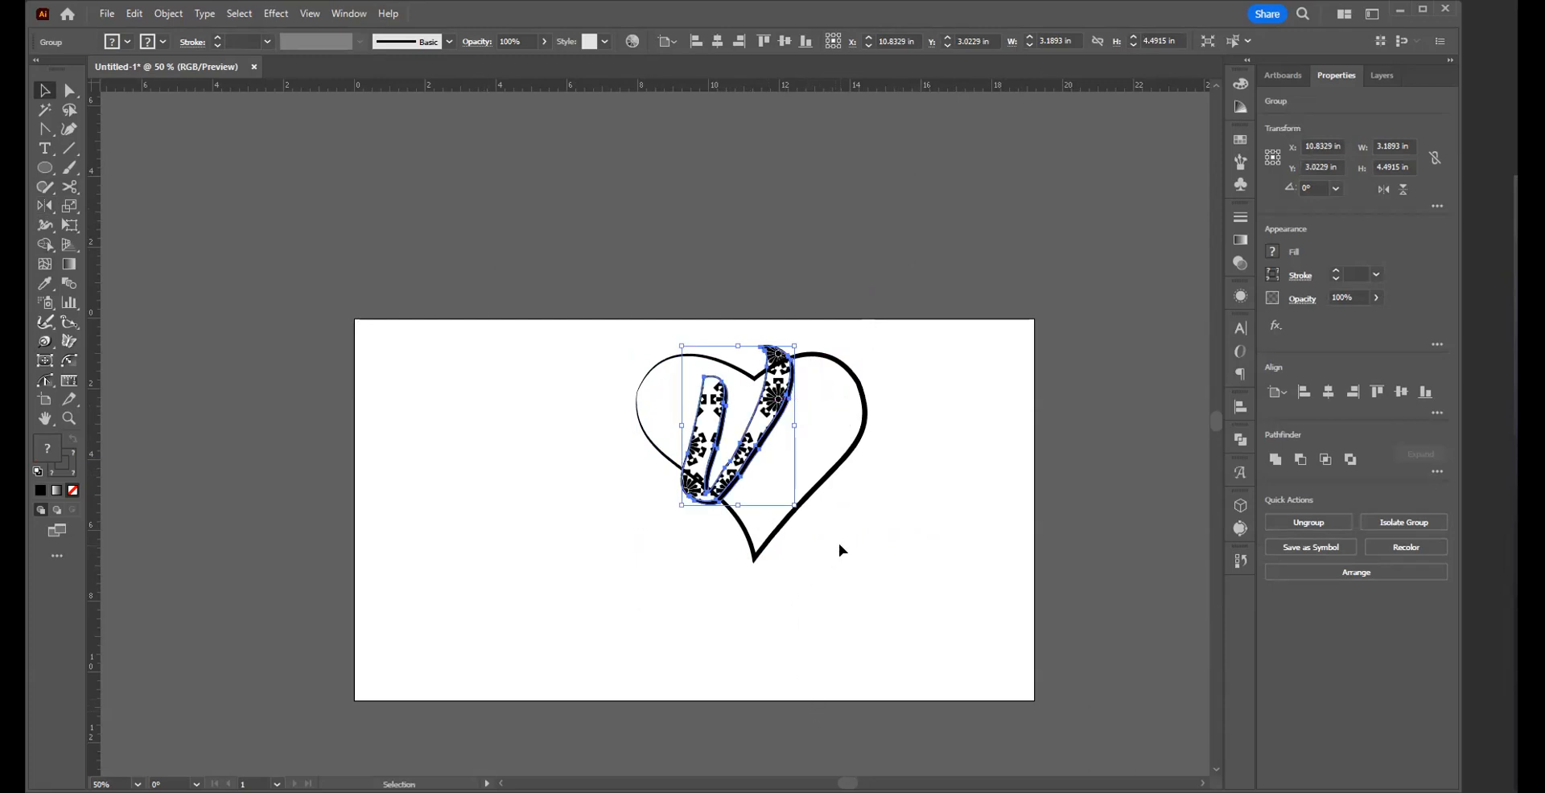
- Select the heart outline and convert its stroke into a filled shape with Outline Stroke
drag(896, 508, 836, 407)
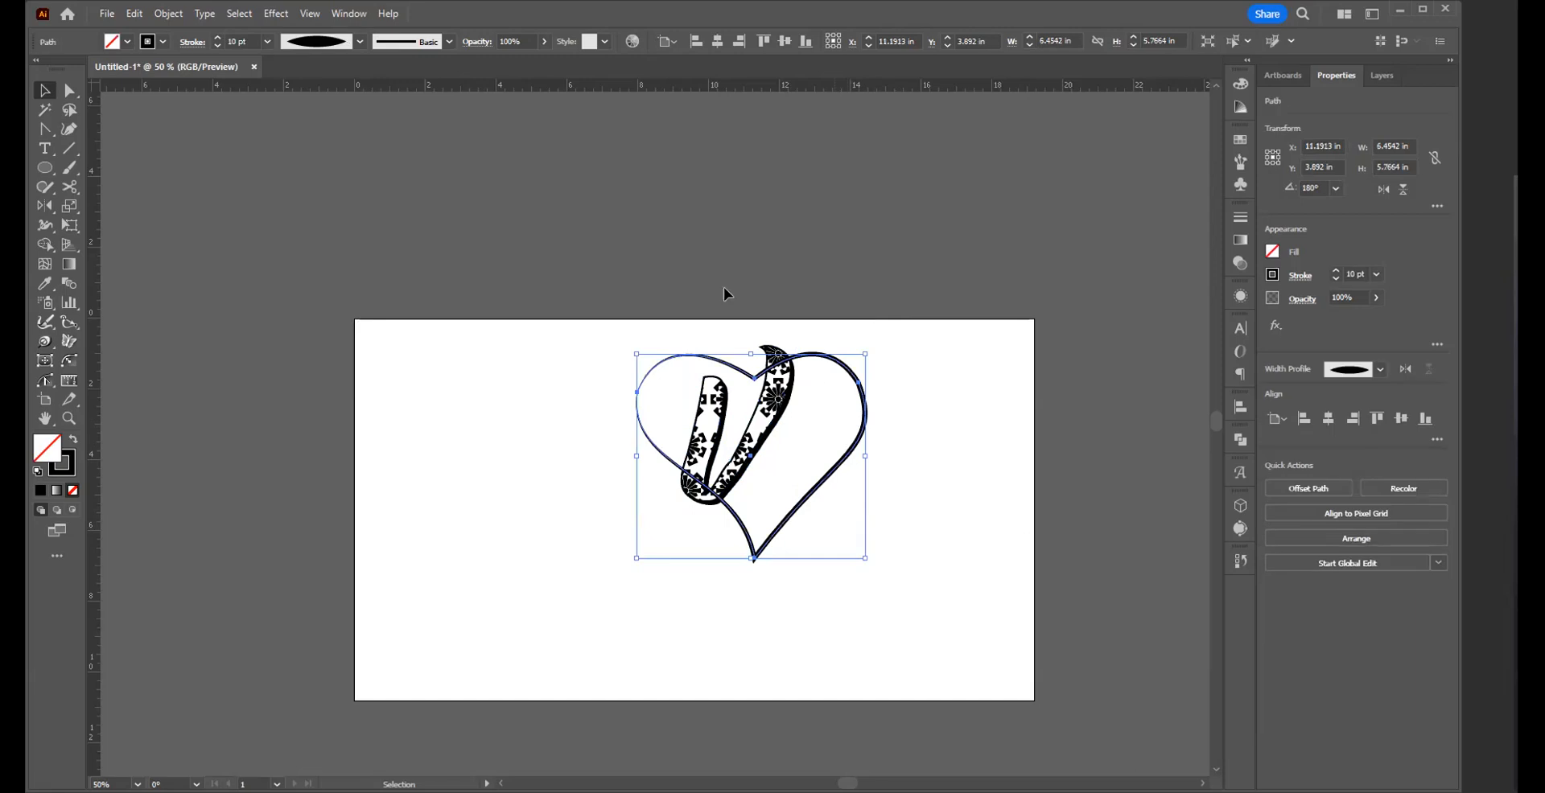
click(170, 13)
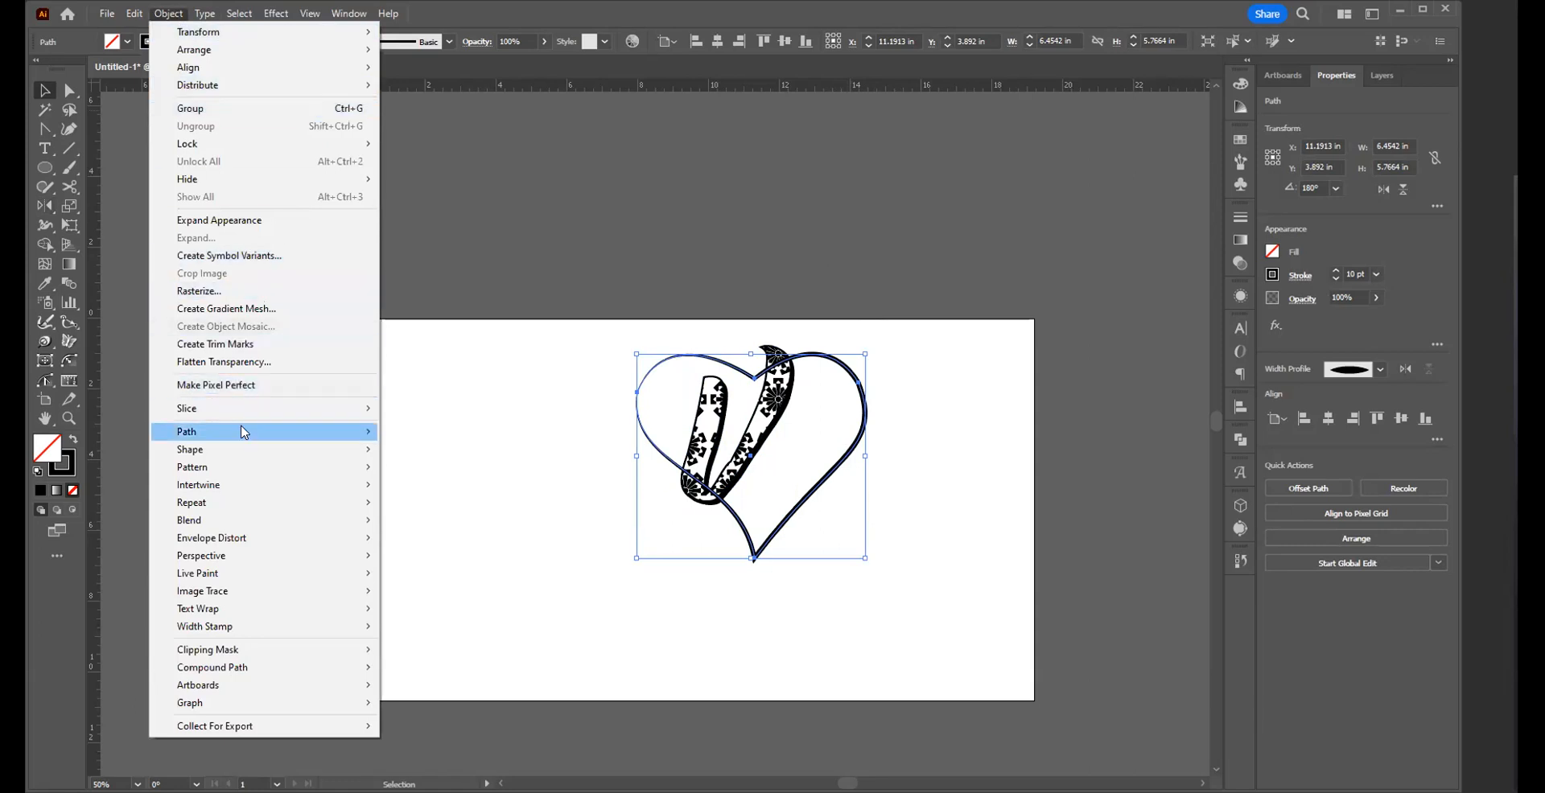
mouse_move(243, 432)
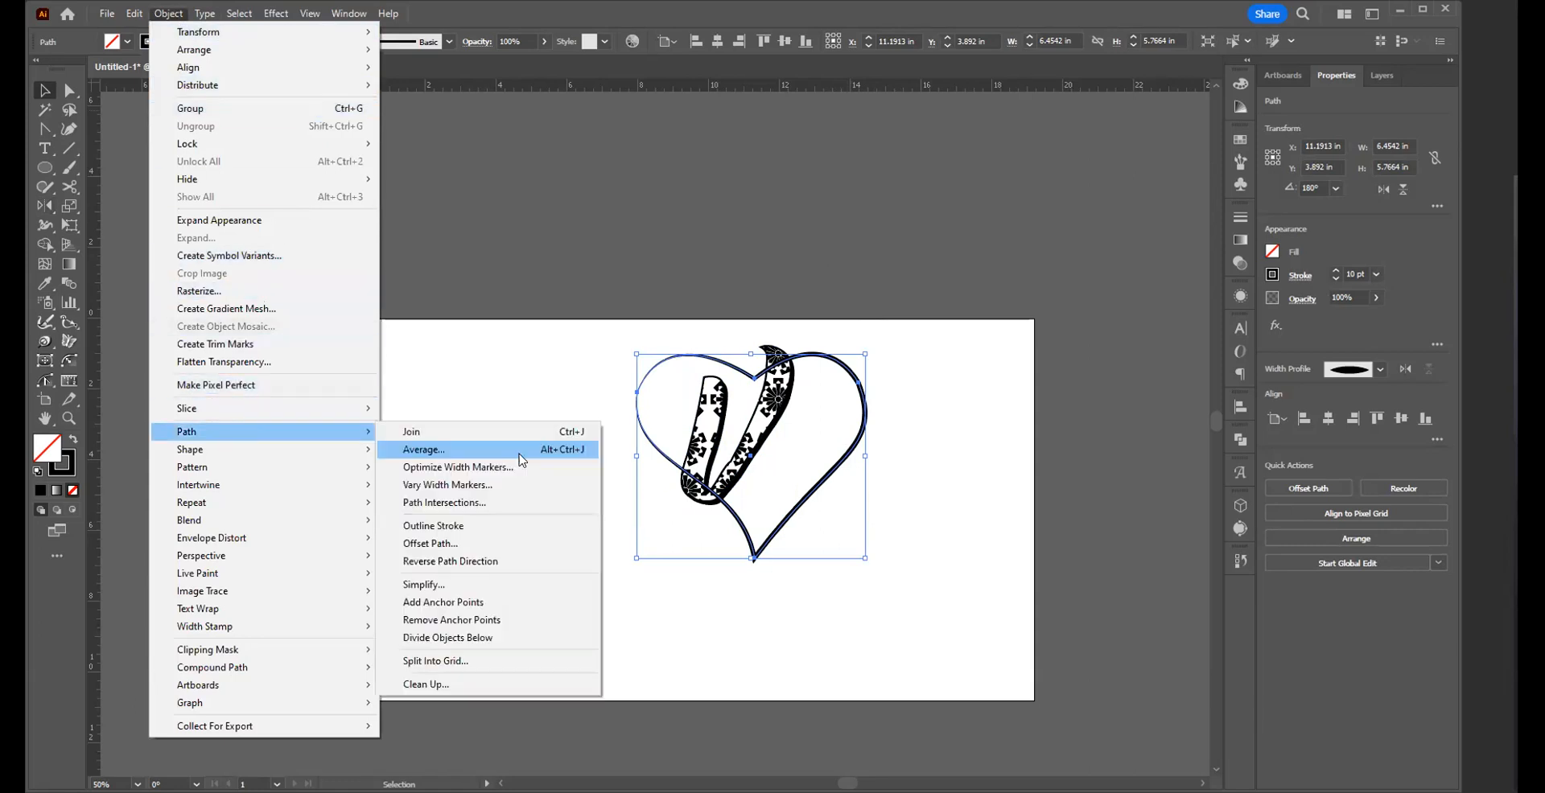
click(500, 534)
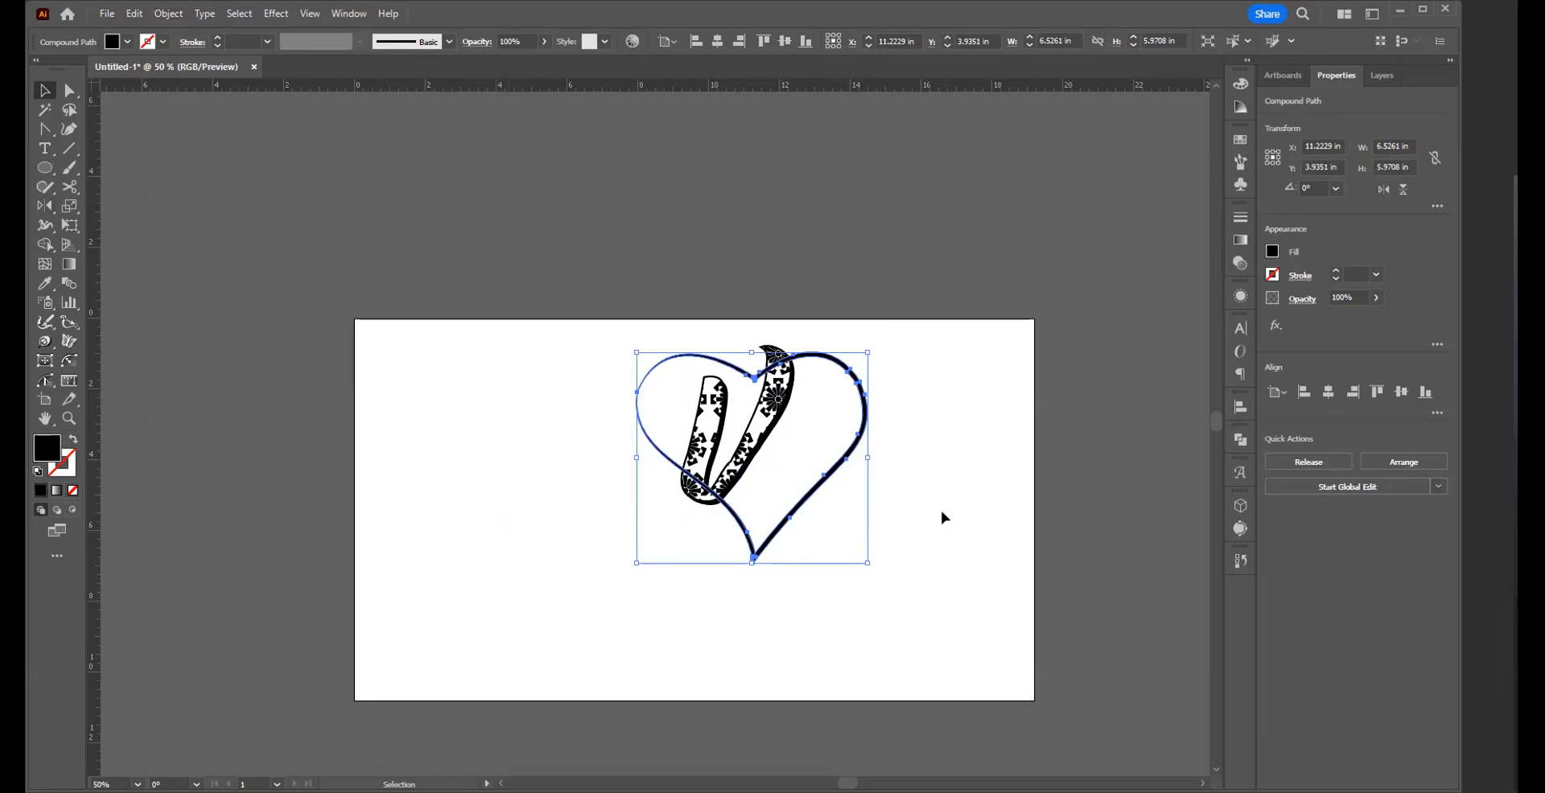
- Try subtracting the heart outline from the patterned V with Minus Front, and undo the operation
drag(644, 324, 901, 471)
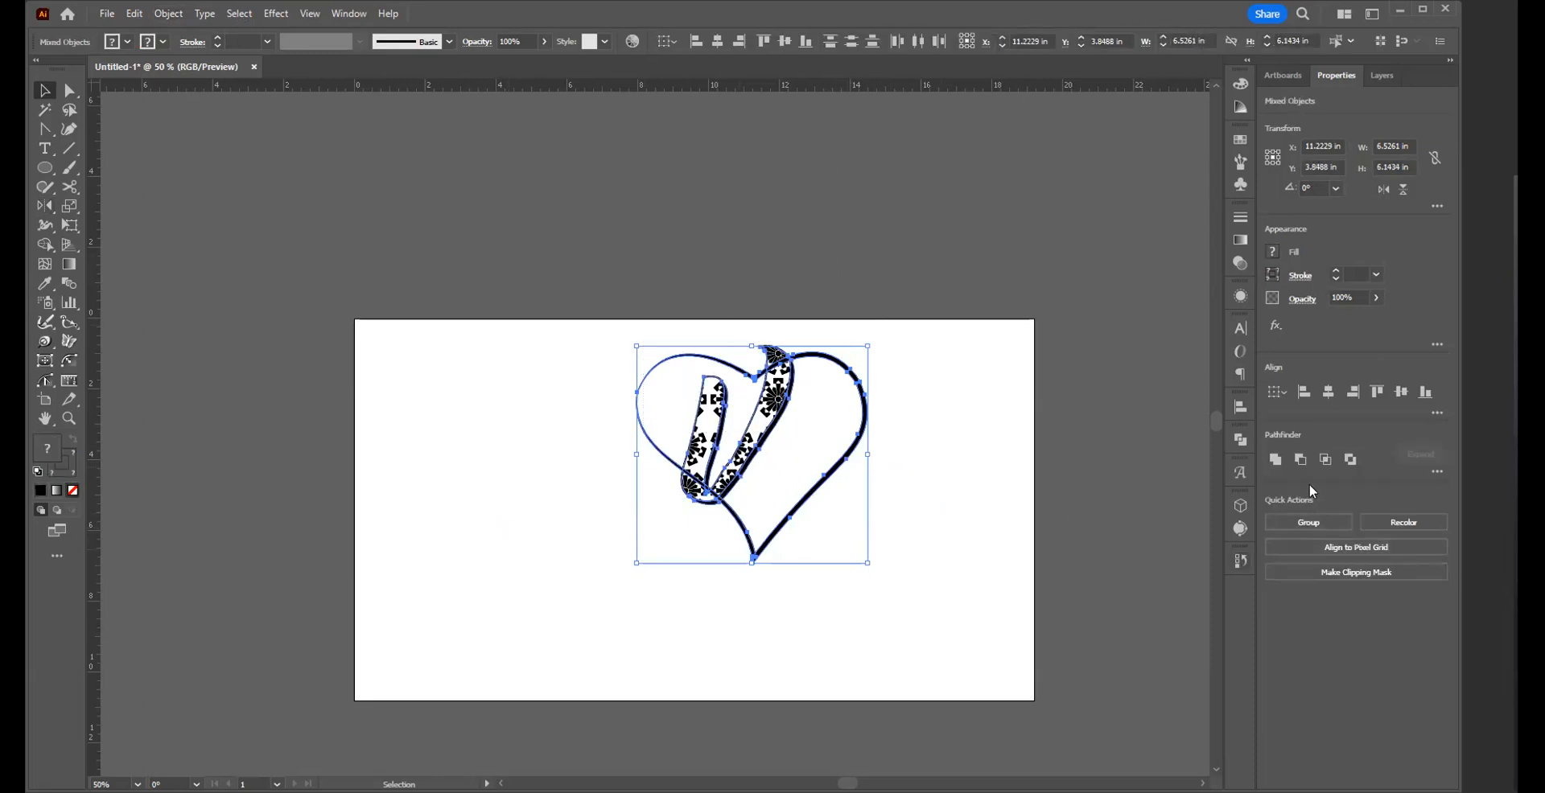
click(1298, 462)
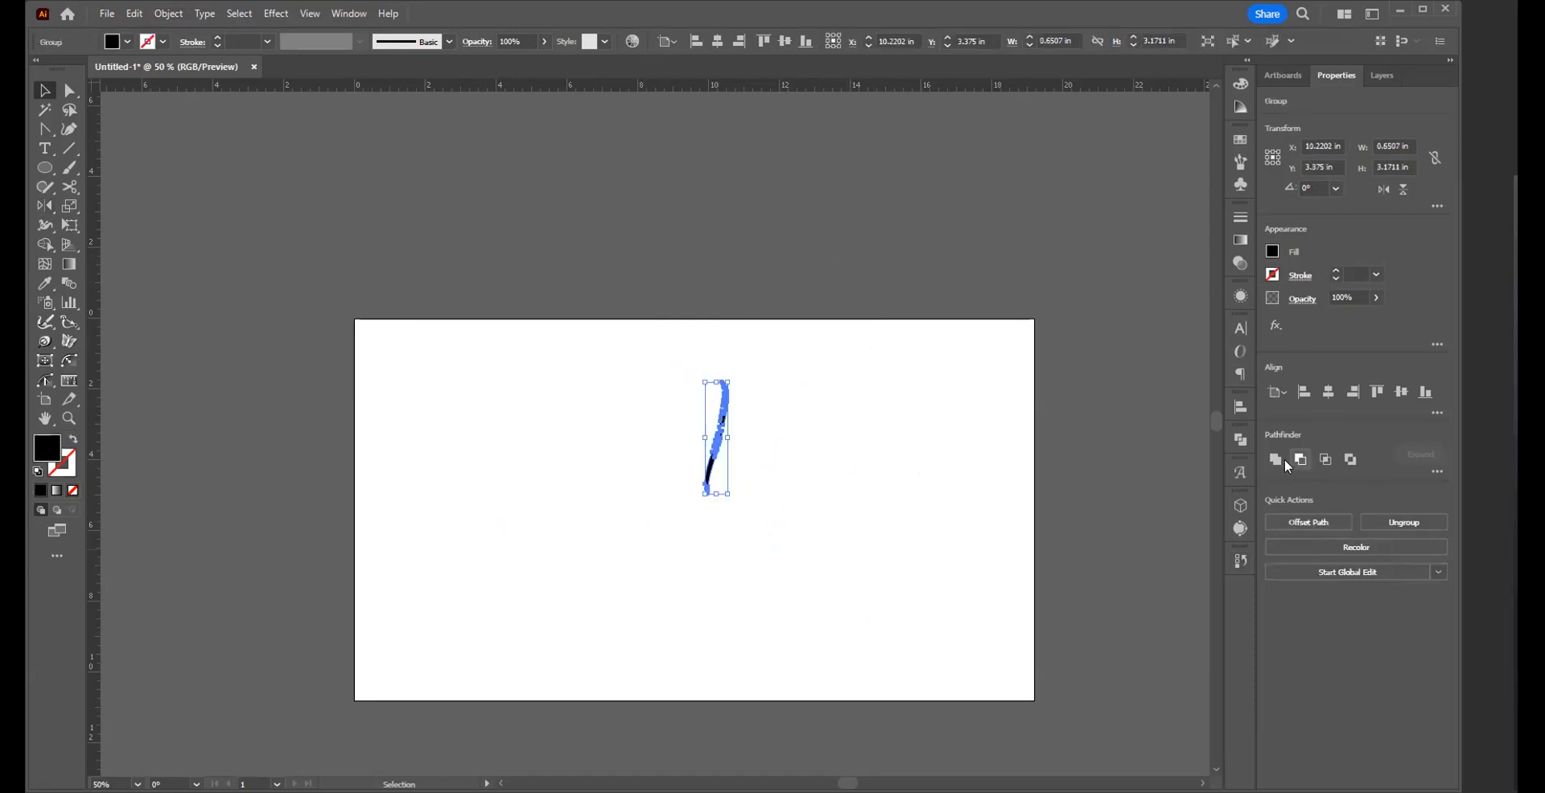
key(a)
key(ctrl+z)
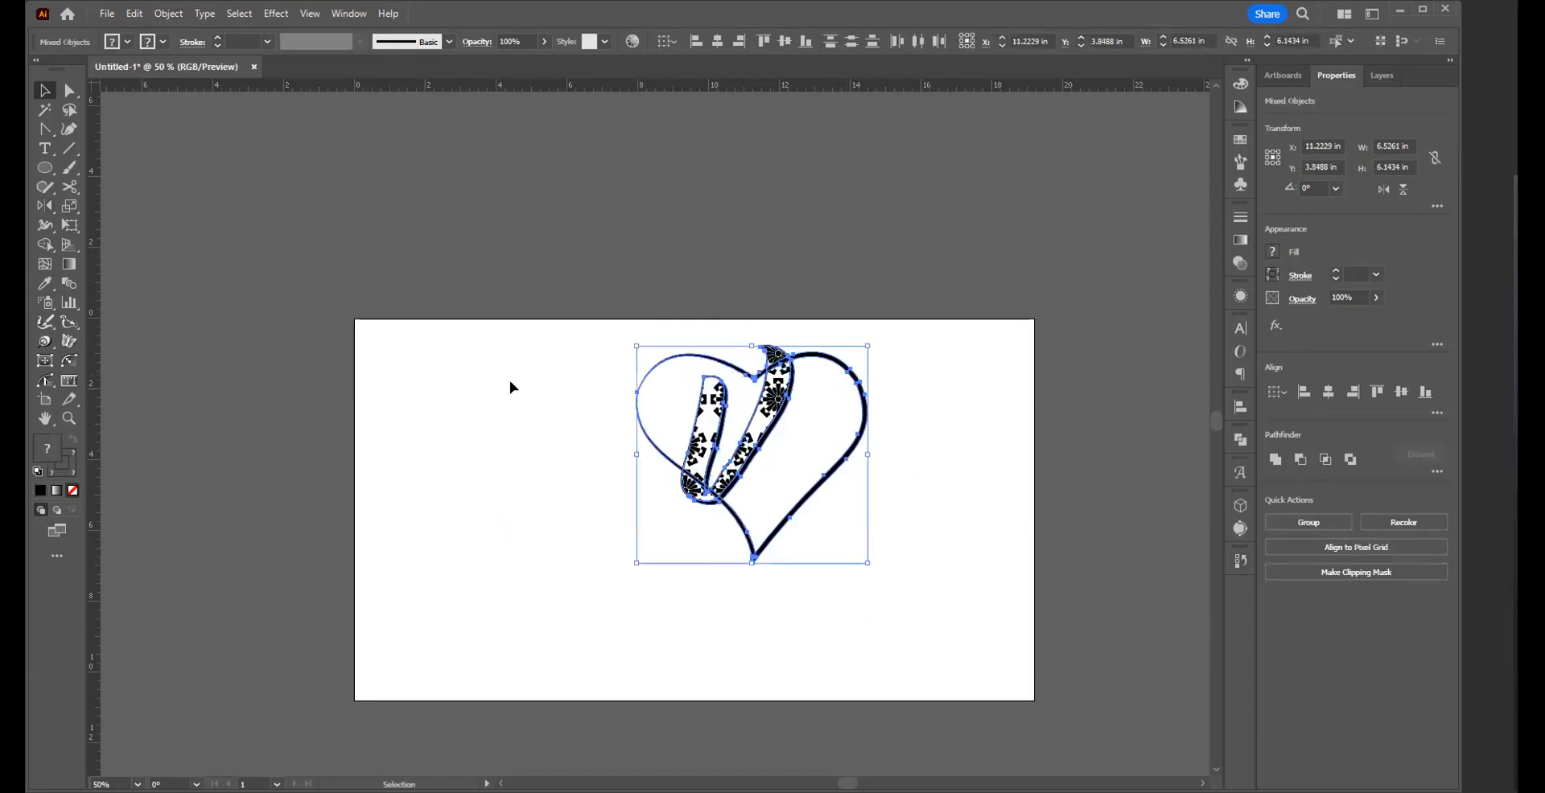
- Send the outlined heart to the back, behind the patterned V
click(510, 380)
drag(673, 386, 793, 456)
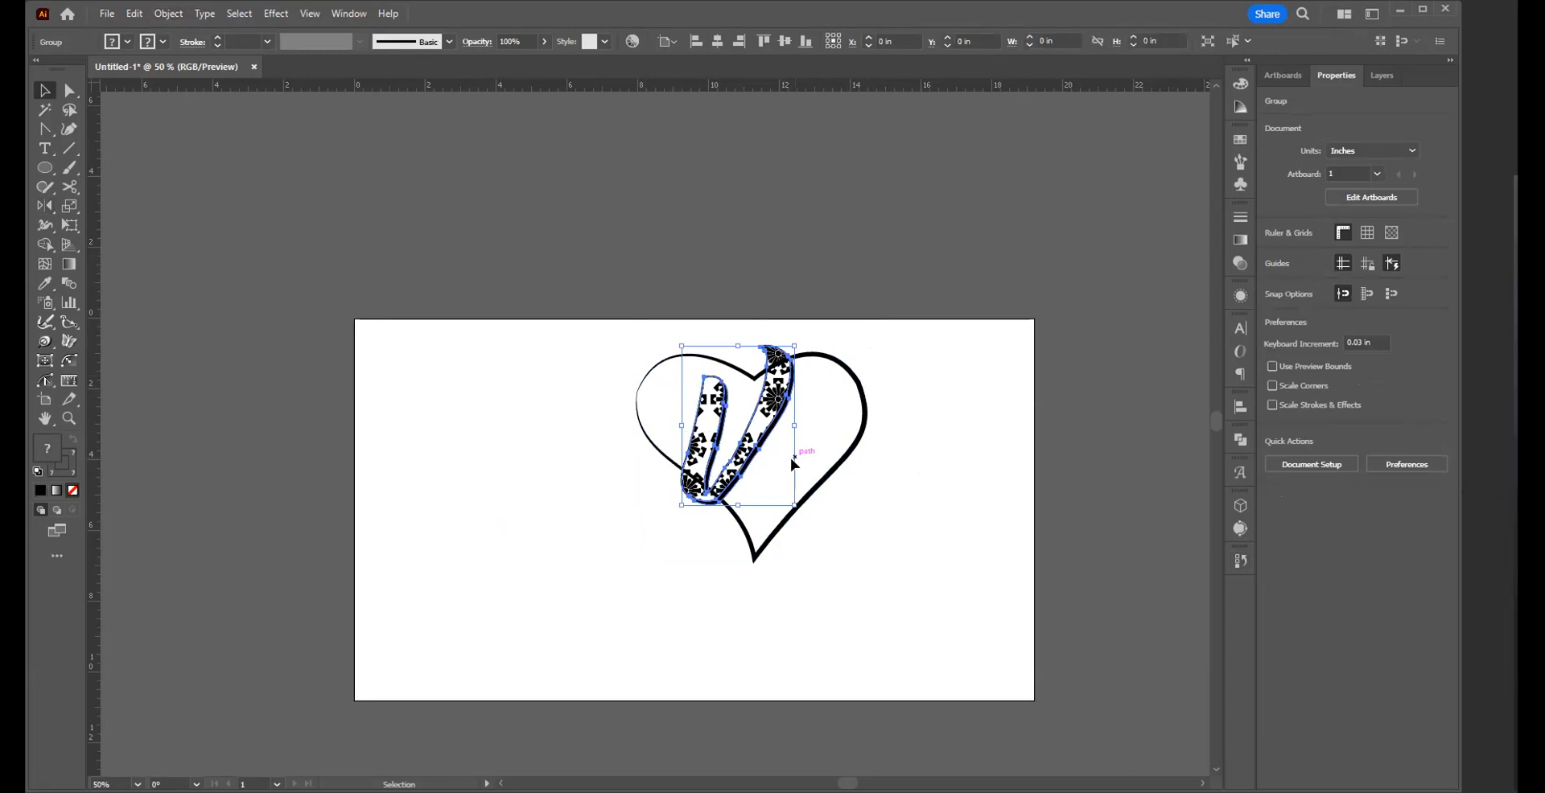
key(a)
key(v)
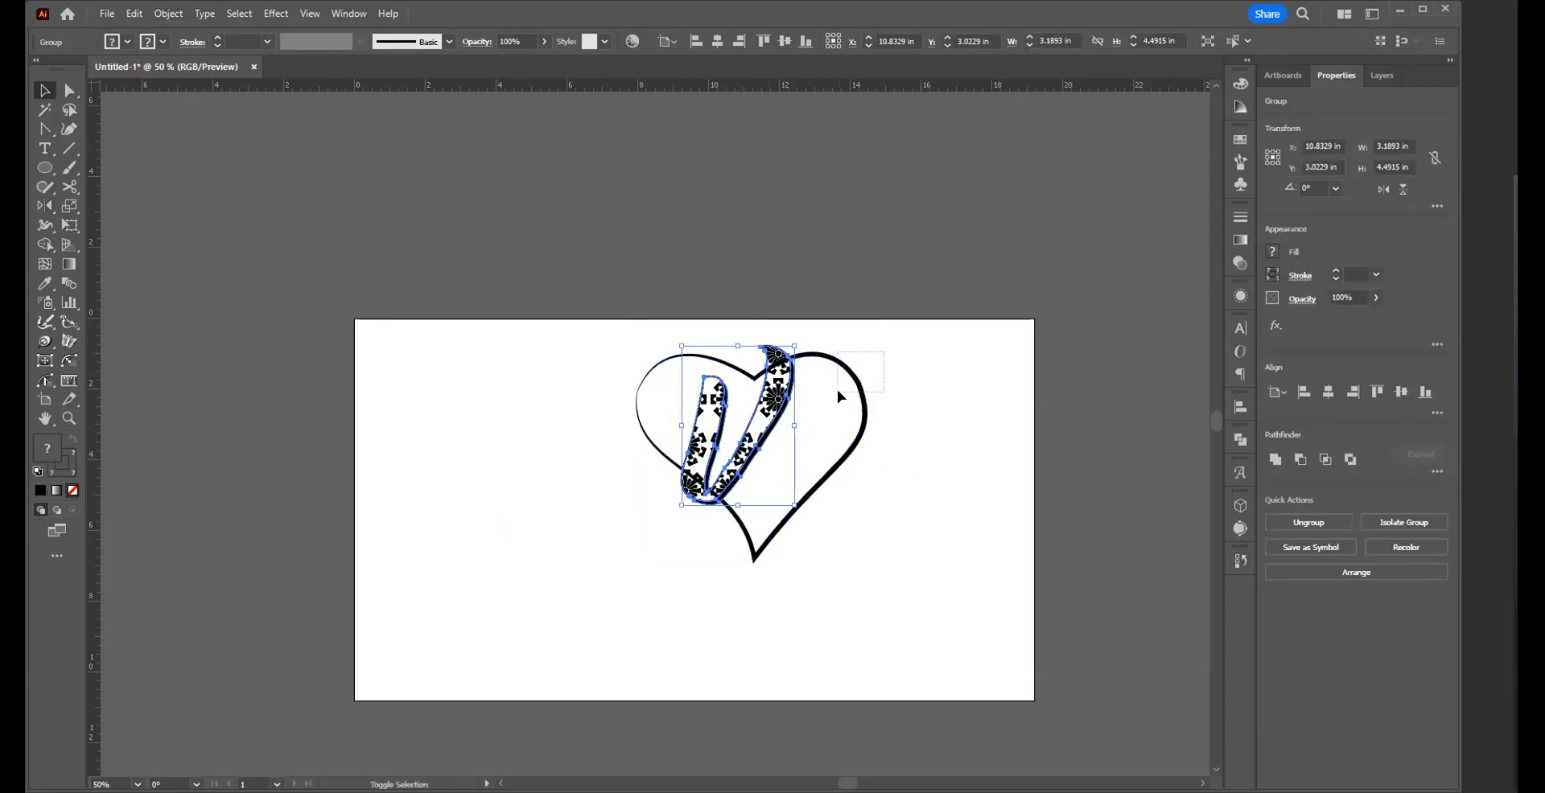
shift+click(857, 385)
key(ctrl+8)
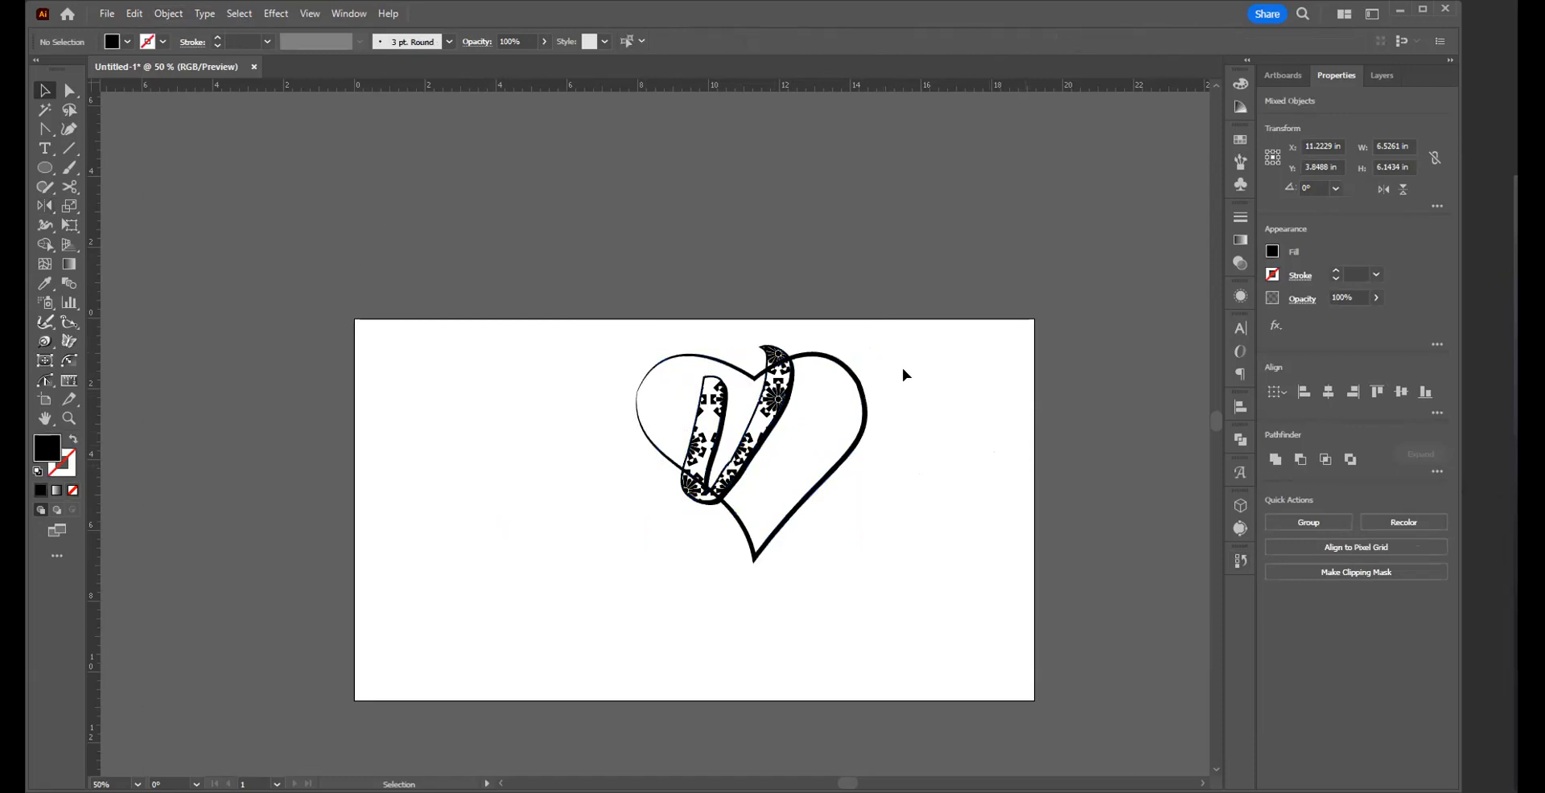
click(169, 14)
mouse_move(180, 50)
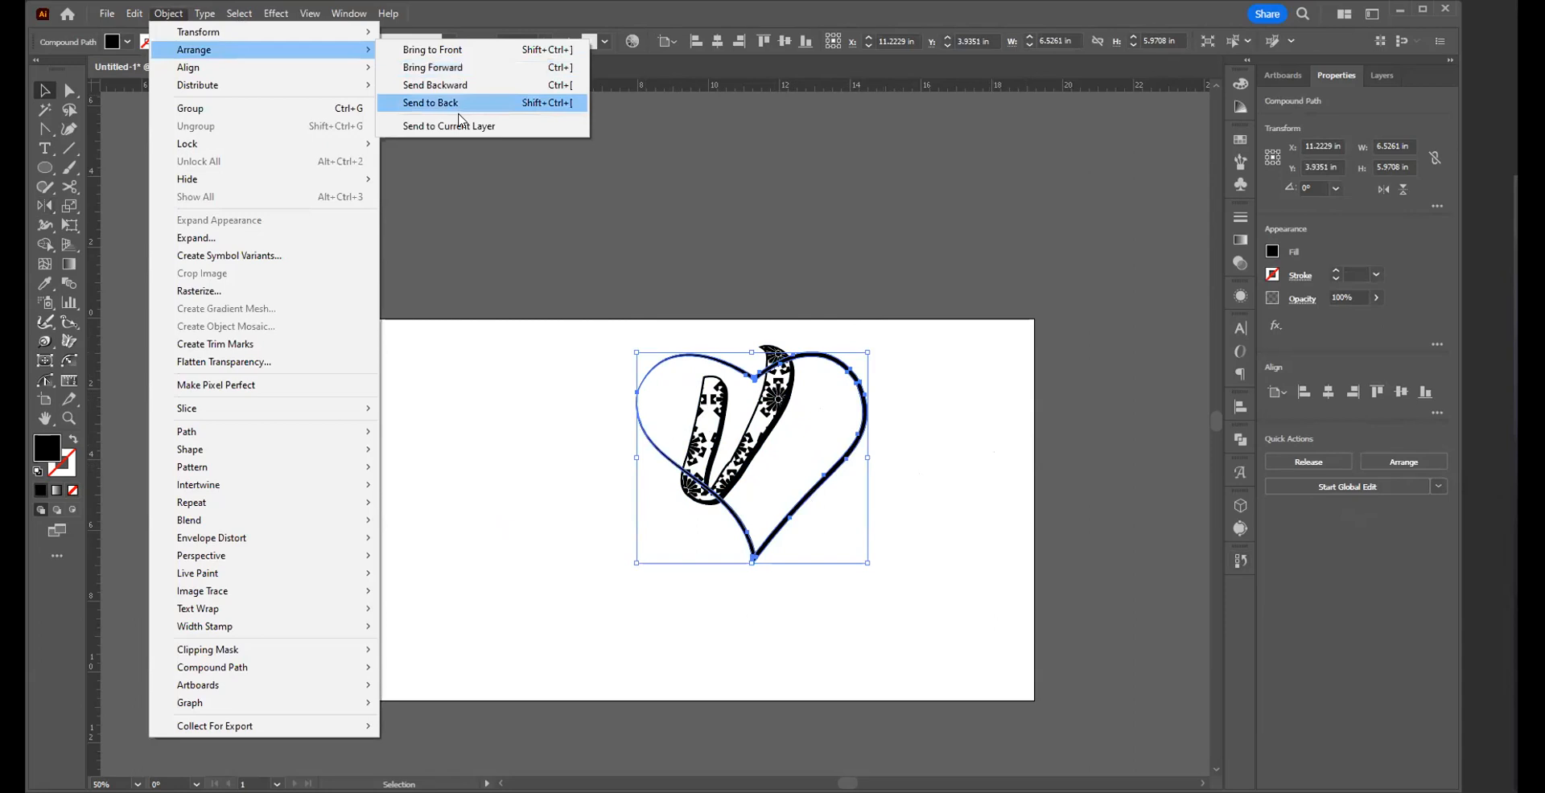
click(459, 103)
click(926, 406)
- Subtract the patterned V from the outlined heart with Minus Front
drag(528, 334, 643, 403)
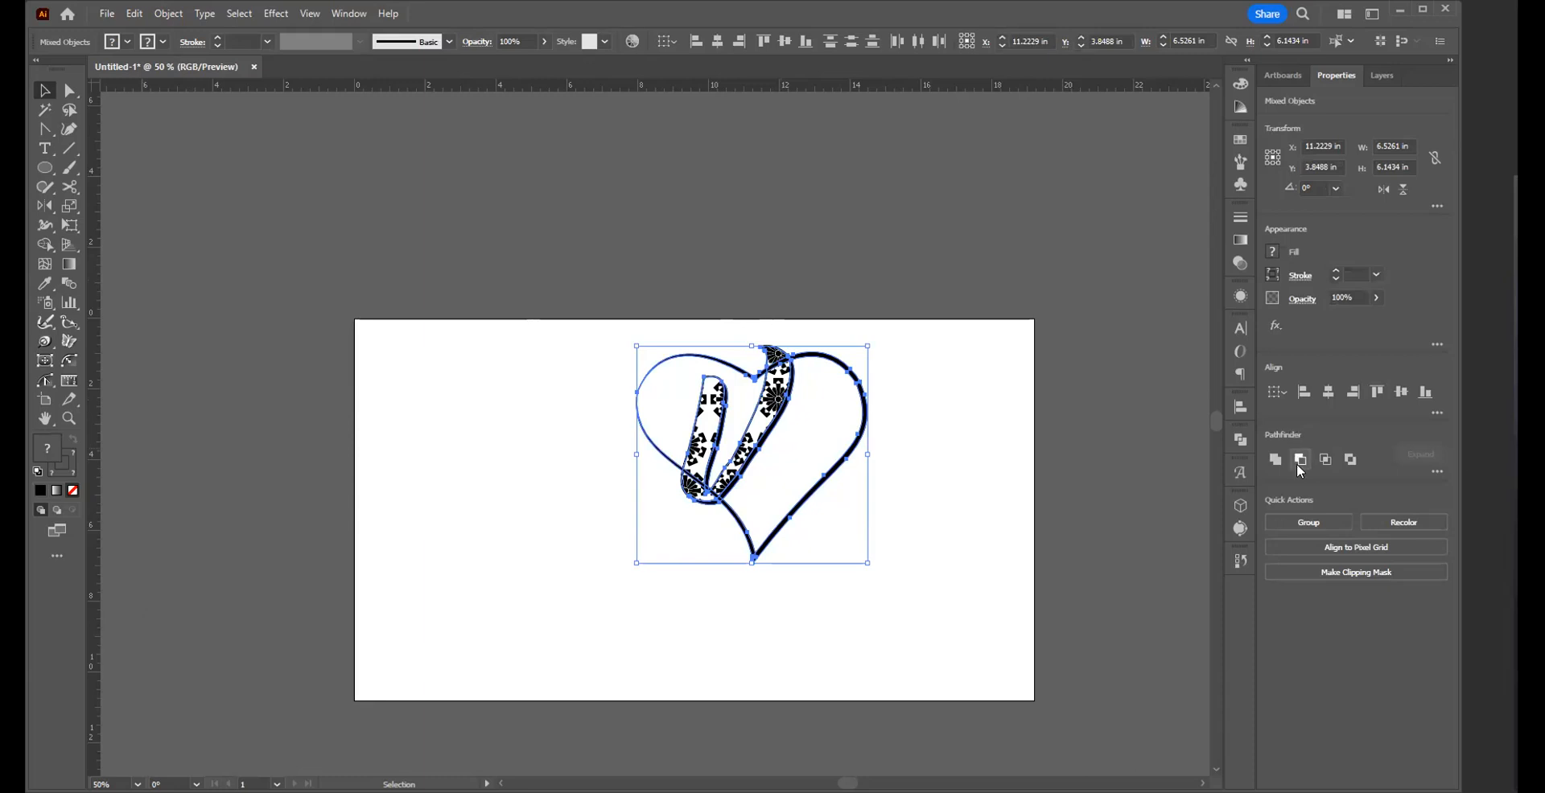
click(1298, 463)
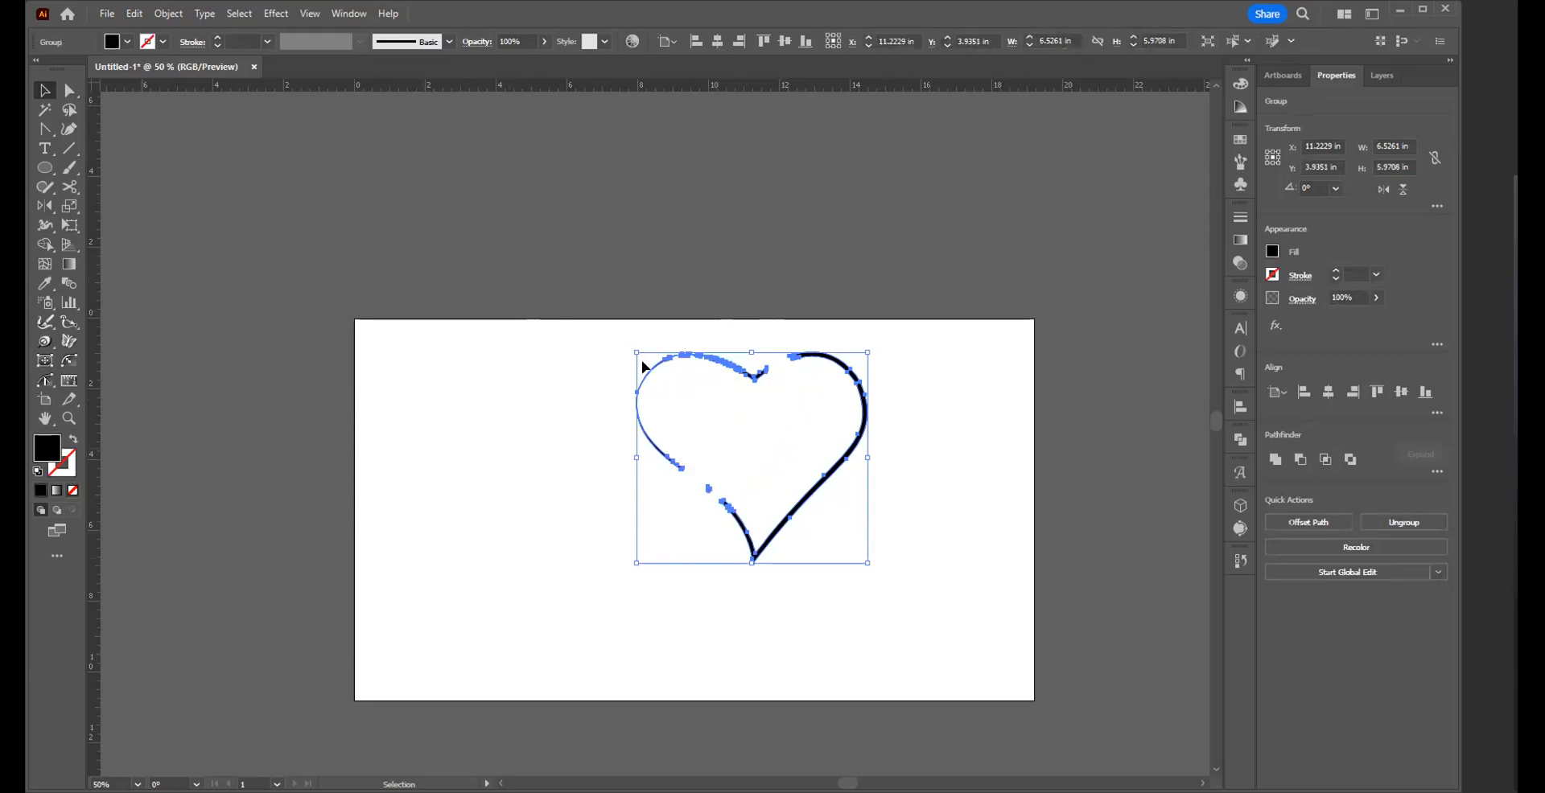
click(941, 404)
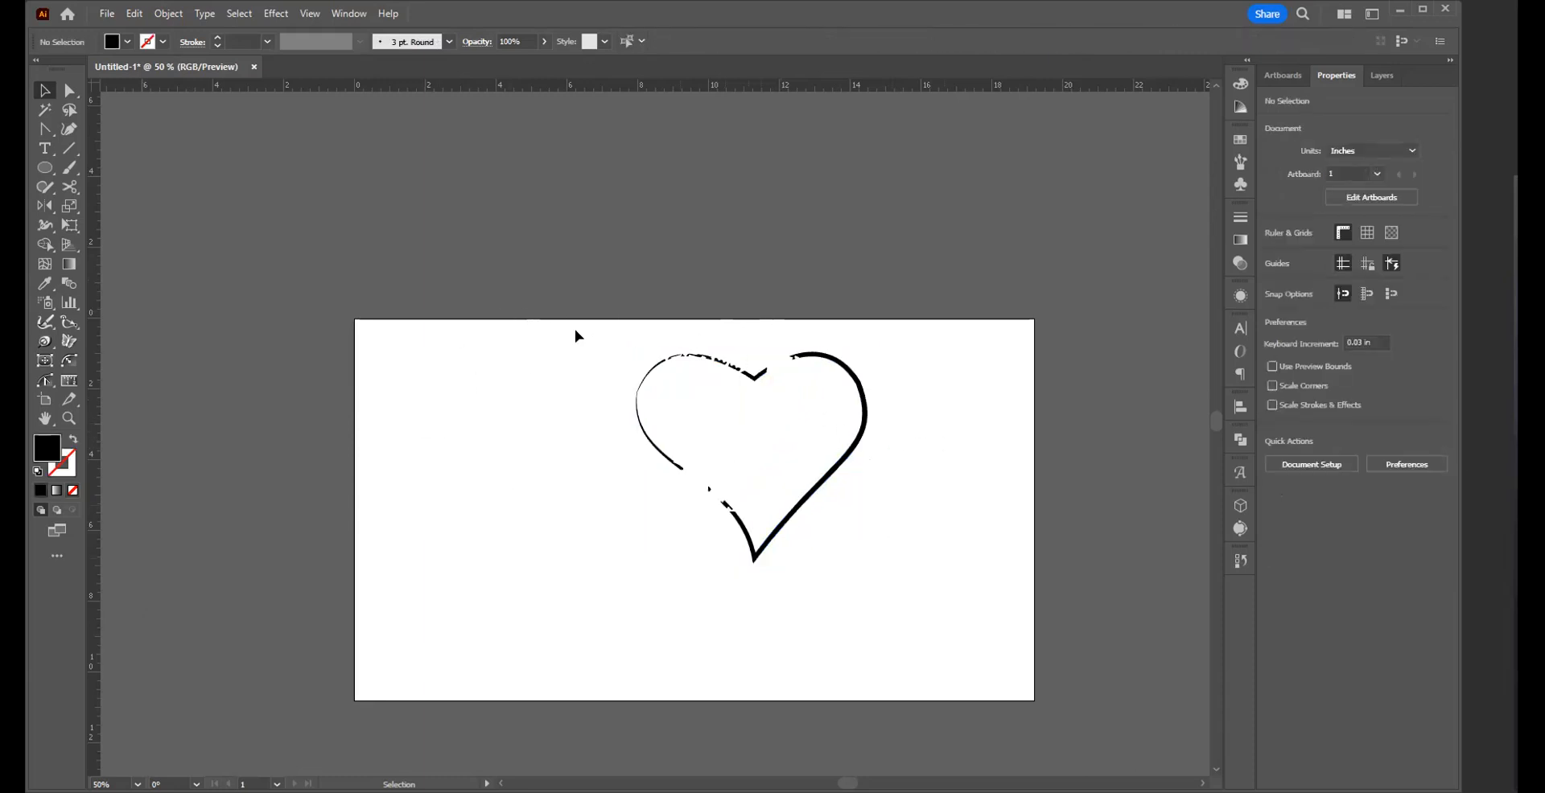
- Undo the subtraction from the heart and copy the patterned V
key(a)
key(ctrl+a)
key(v)
click(973, 466)
click(720, 418)
- Select the heart and the patterned V together and cut the V out of the heart again with Minus Front
key(a)
drag(544, 326, 979, 455)
key(v)
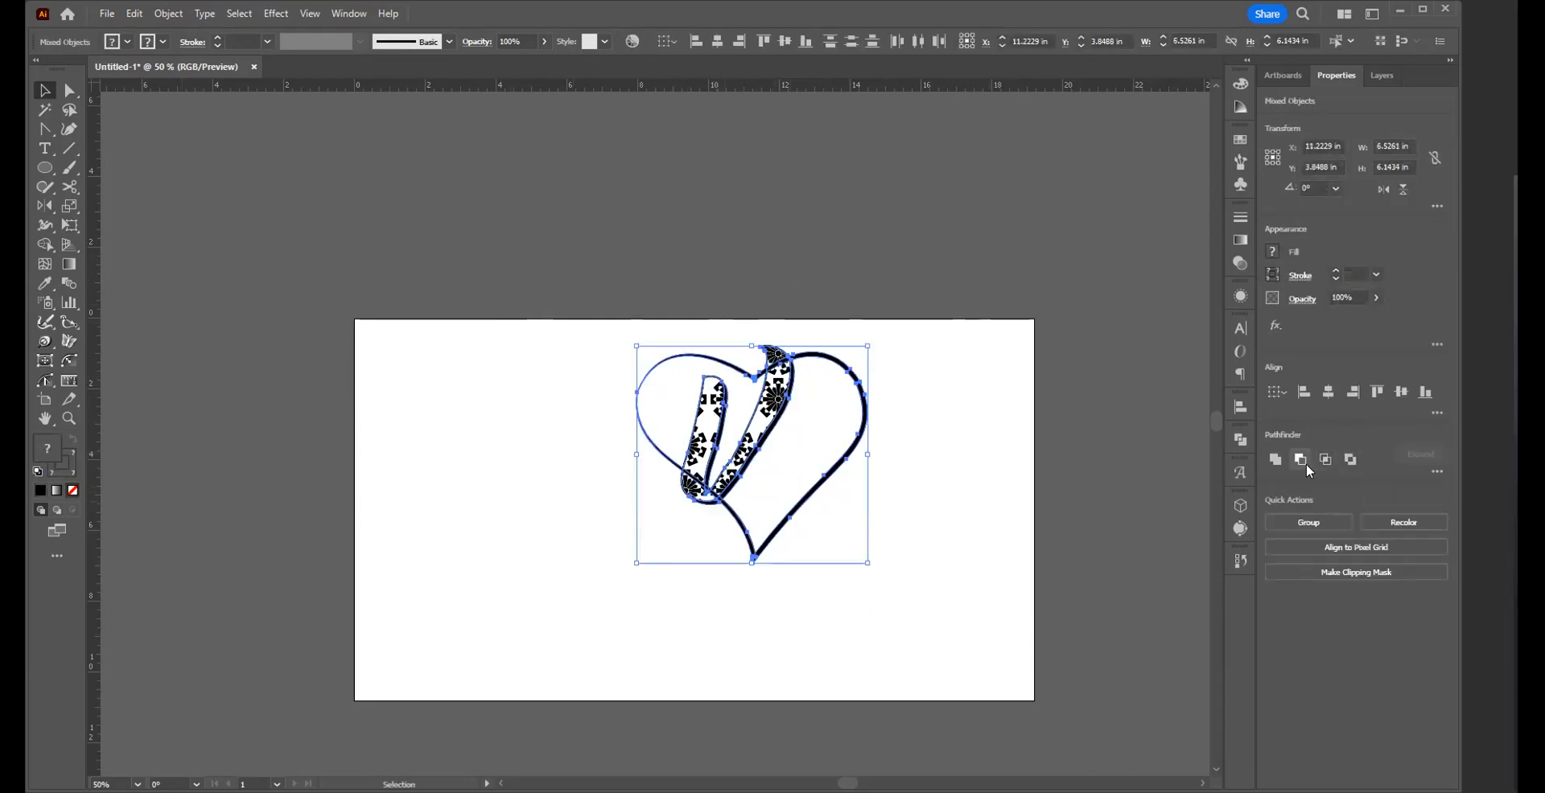
click(1301, 459)
click(953, 408)
- Isolate the cut heart group and delete the broken fragments along its upper-left curve
key(z)
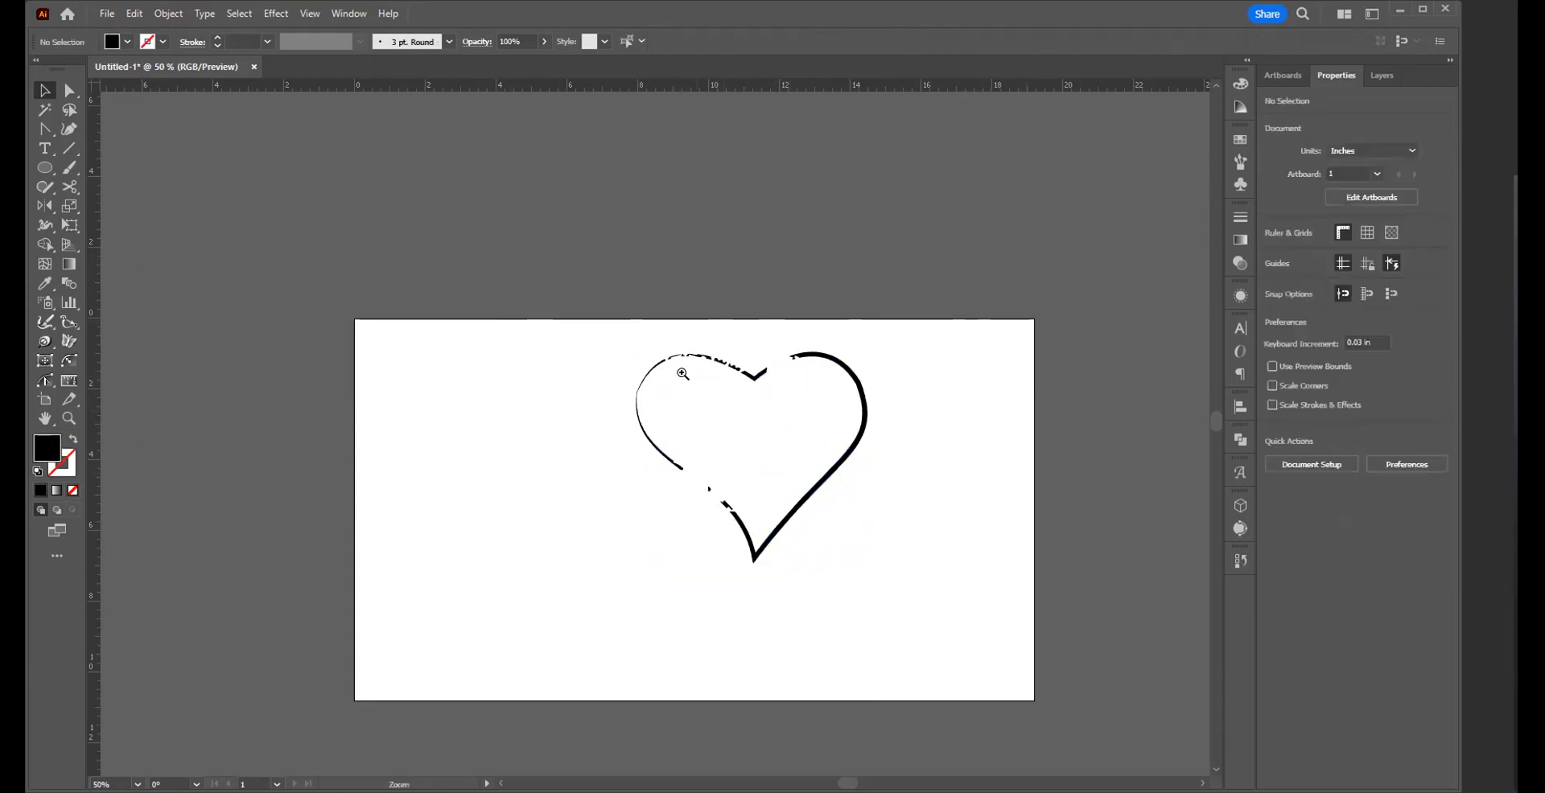
drag(683, 373, 966, 525)
scroll(882, 545, up, 2)
scroll(883, 545, left, 3)
key(v)
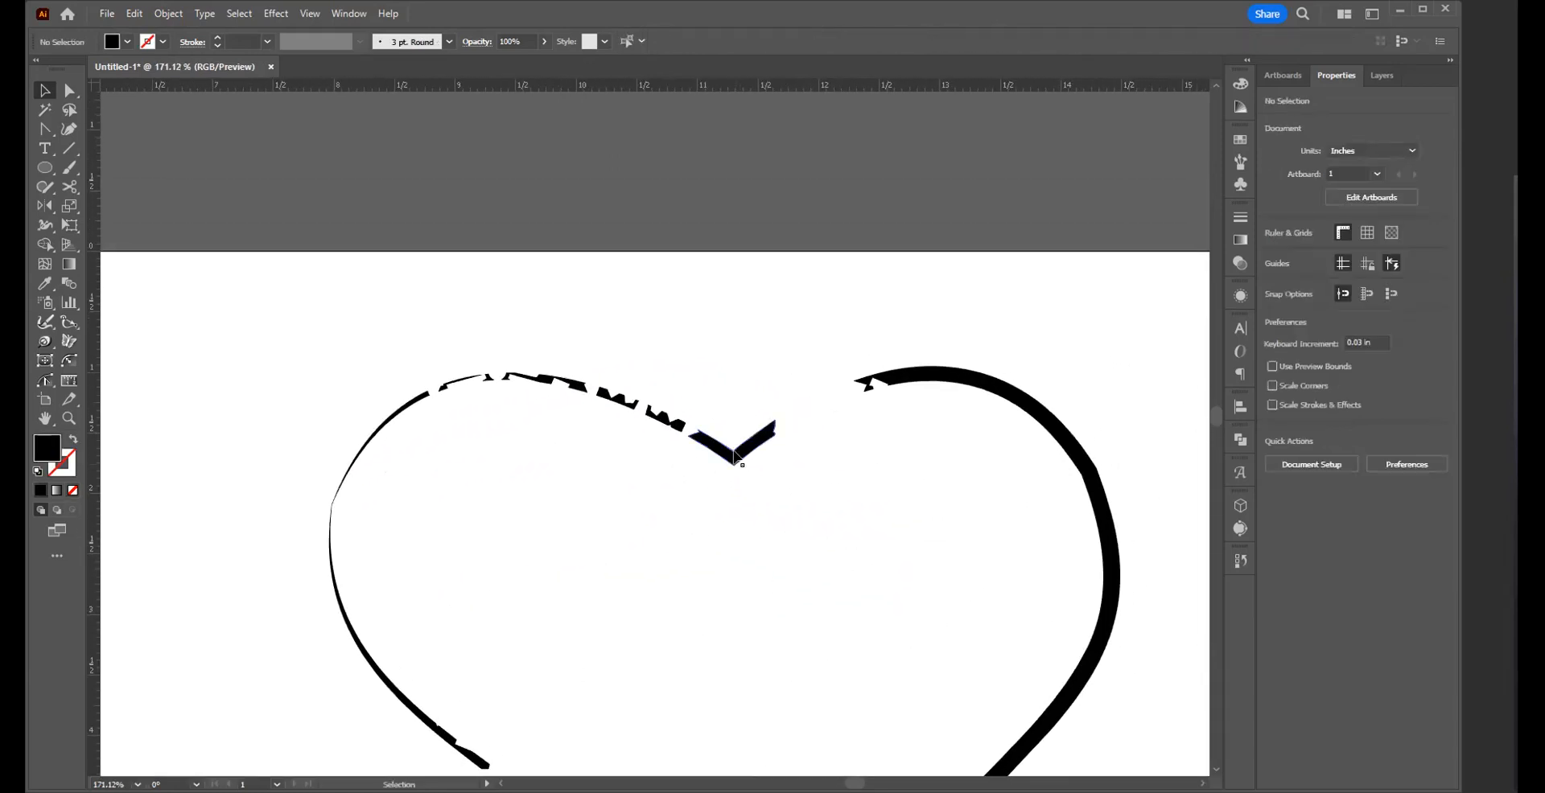
click(734, 458)
double_click(734, 459)
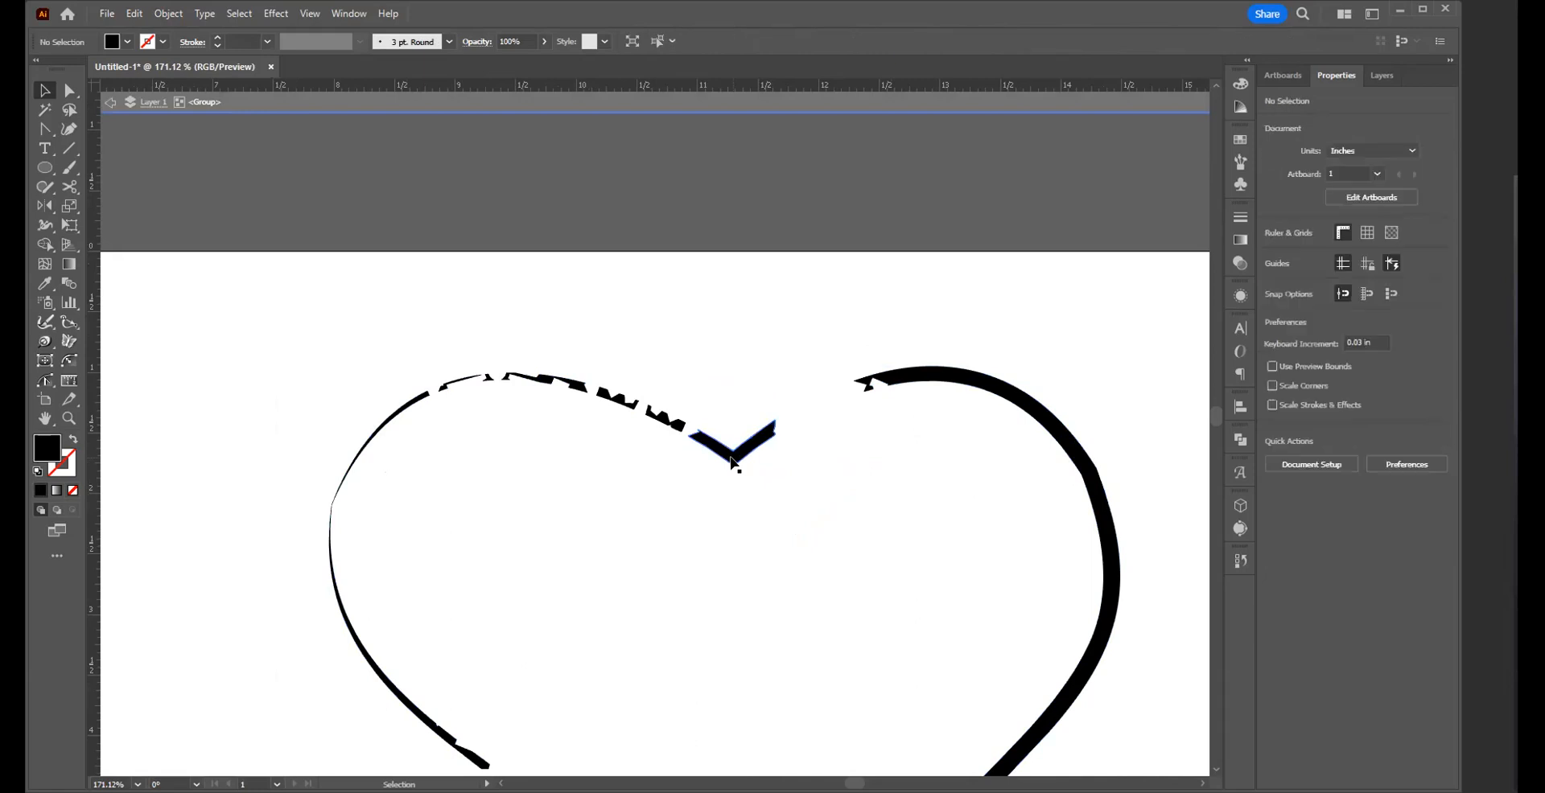
click(775, 492)
click(700, 602)
click(738, 453)
click(700, 517)
drag(454, 341, 674, 457)
key(Delete)
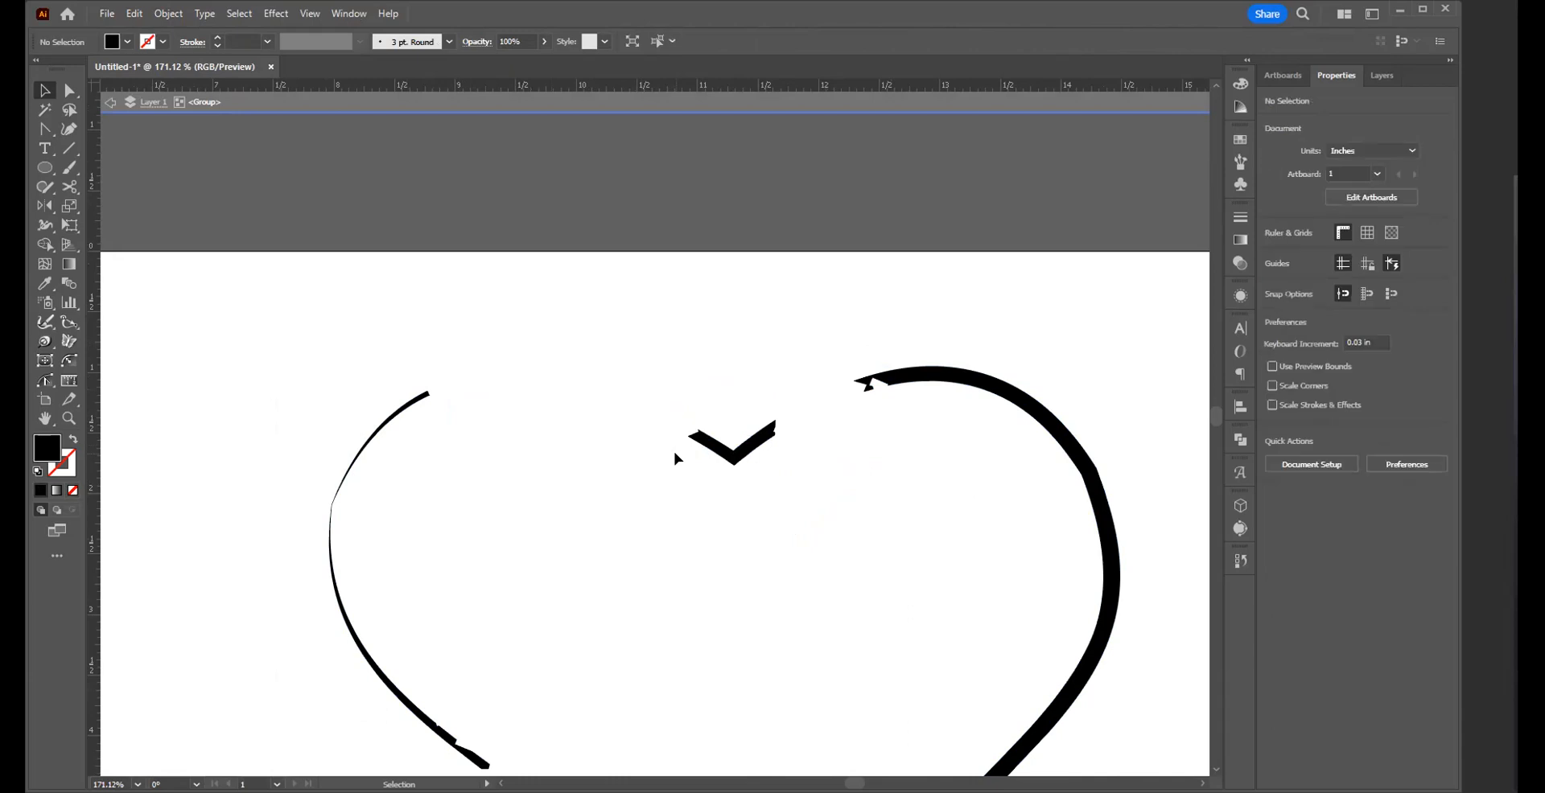
- Delete the stray fragments in the heart's lower-left gap and exit isolation mode
drag(873, 555, 814, 294)
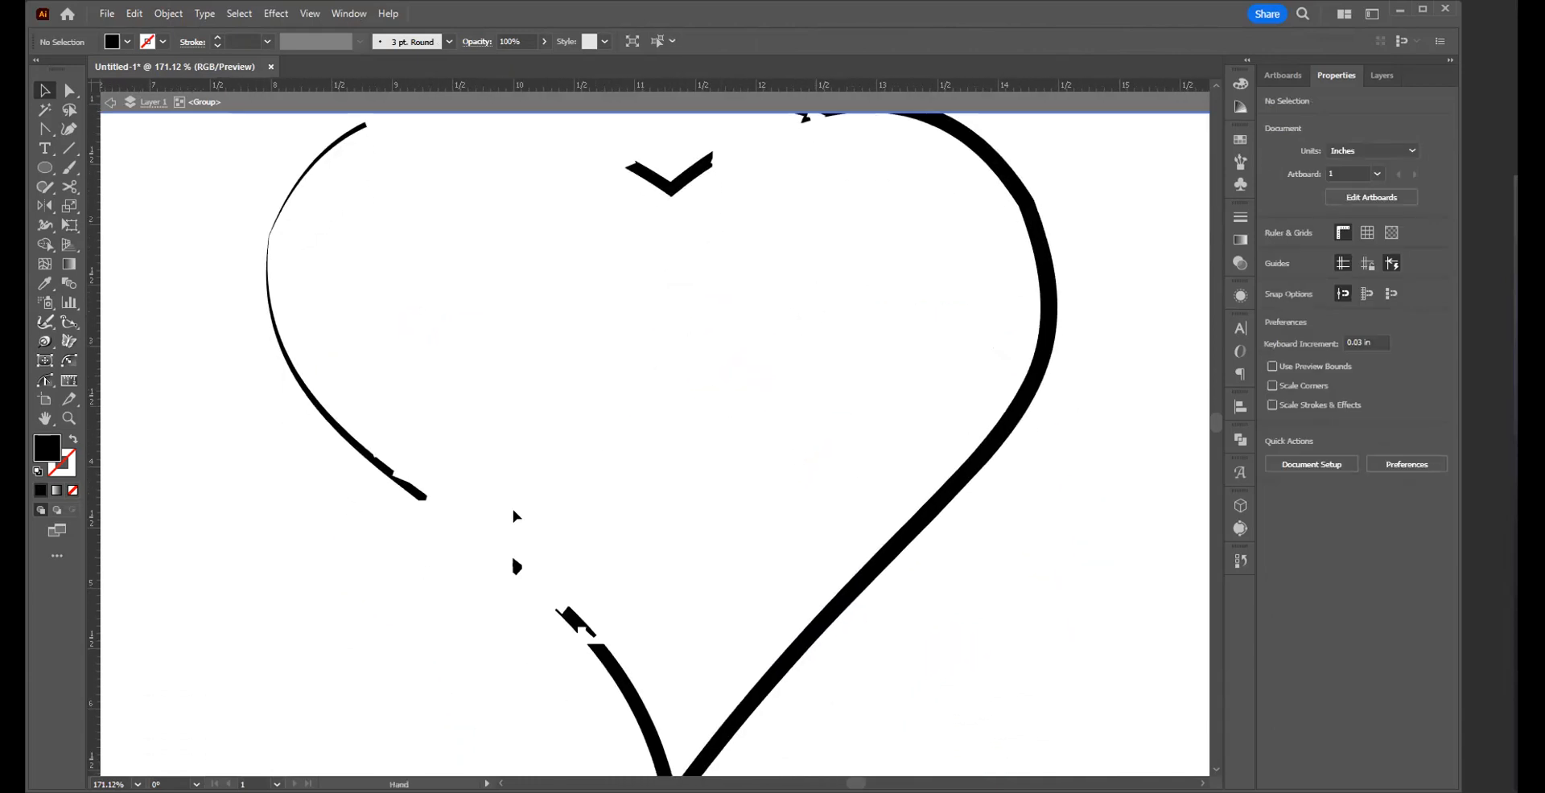
drag(486, 510, 600, 642)
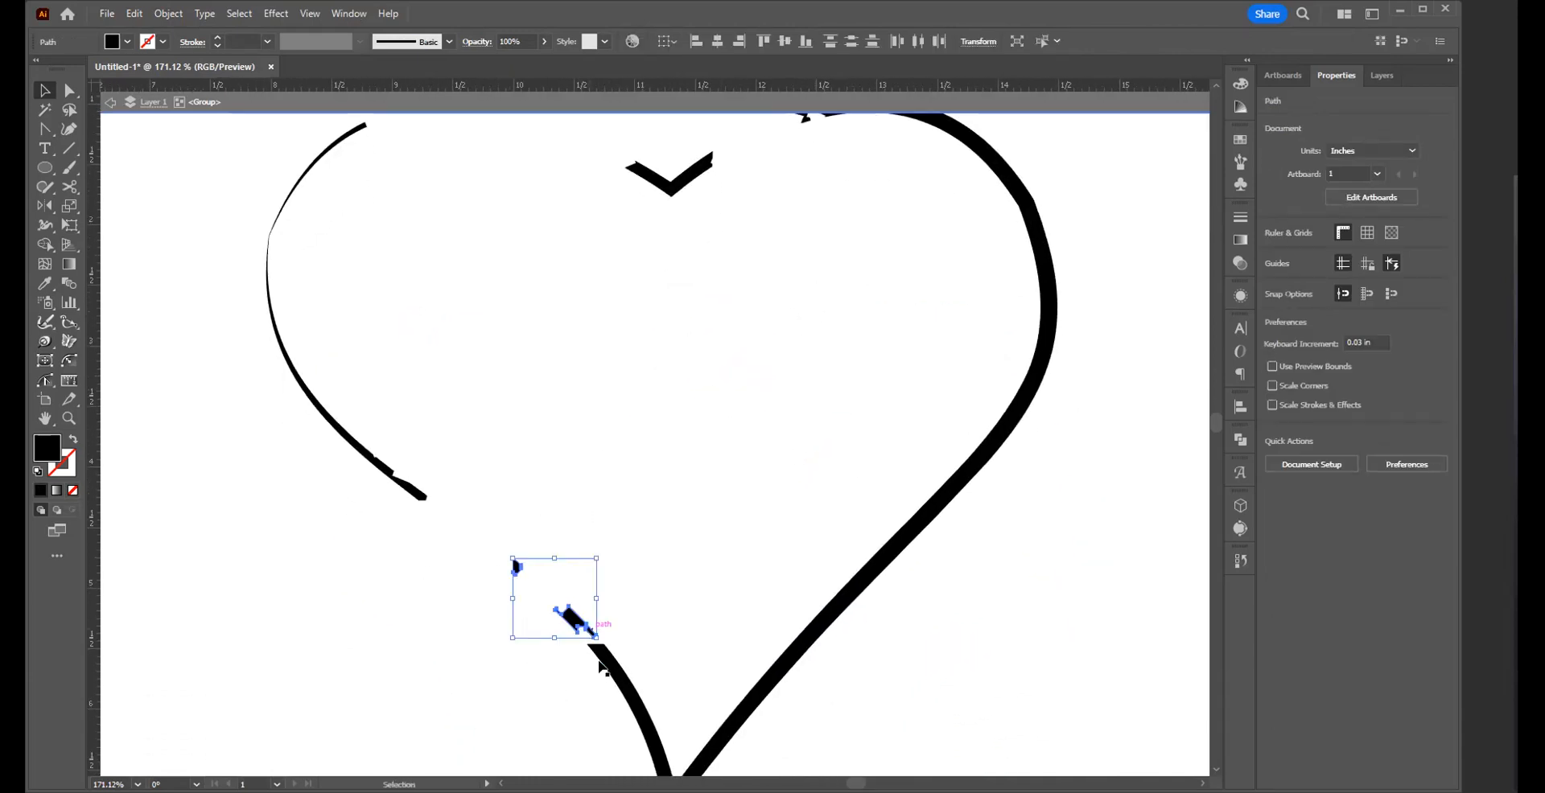
key(Delete)
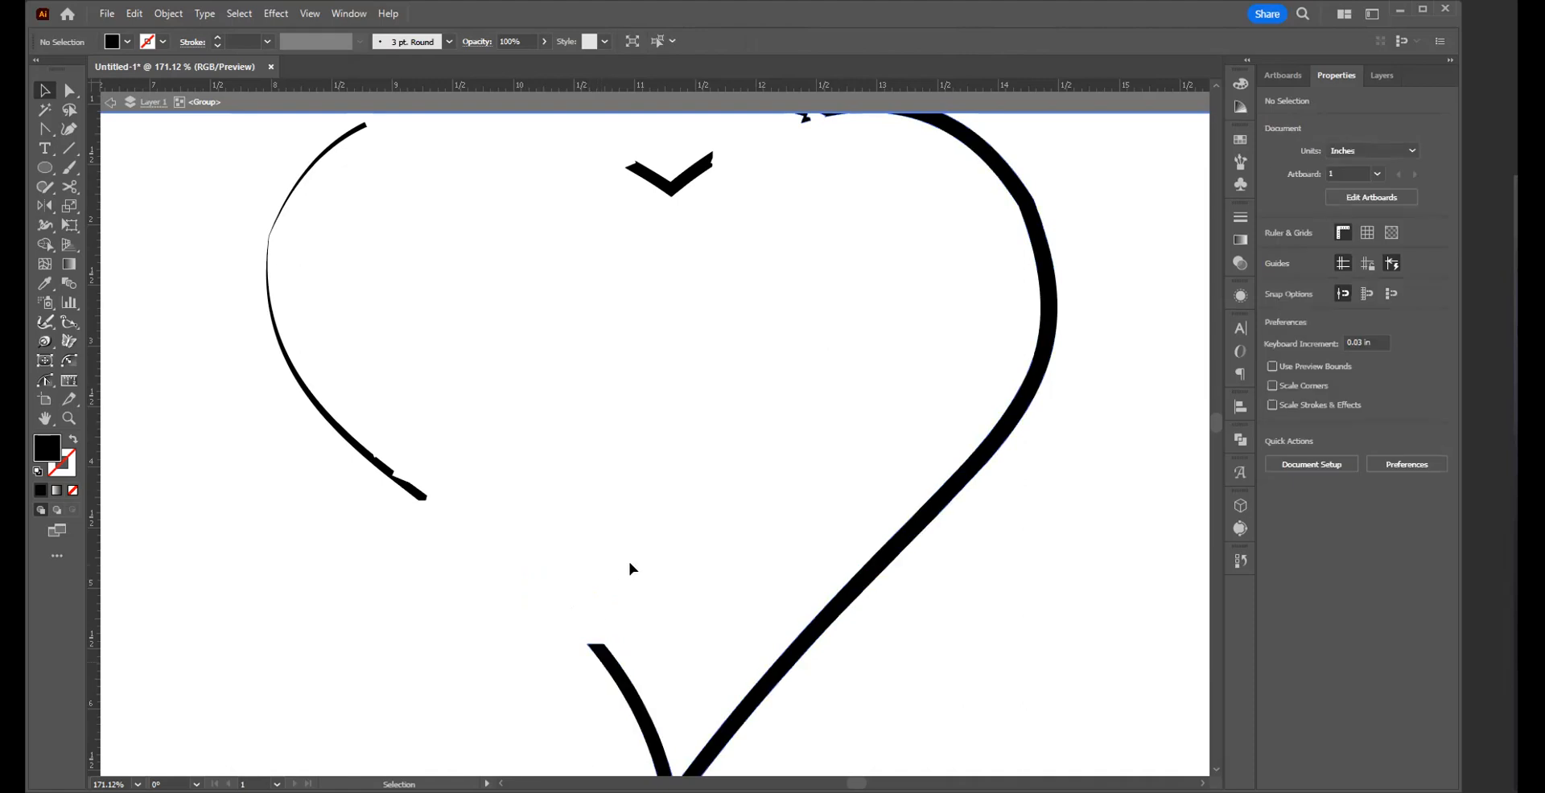
double_click(630, 569)
- Paste the copied patterned V in place over the gaps in the cut heart
key(z)
alt+click(670, 475)
alt+click(636, 338)
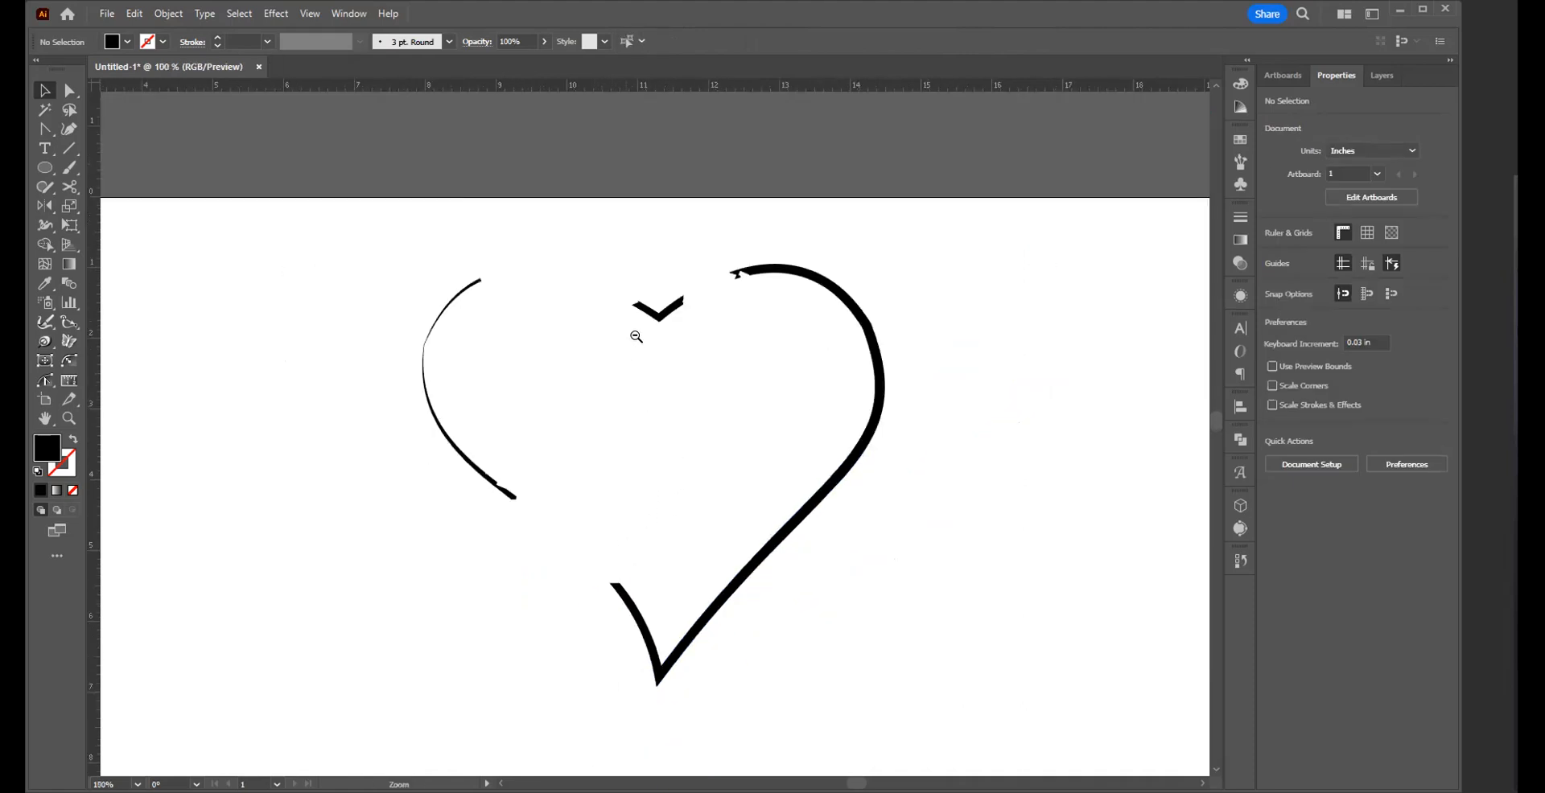
alt+click(680, 434)
key(a)
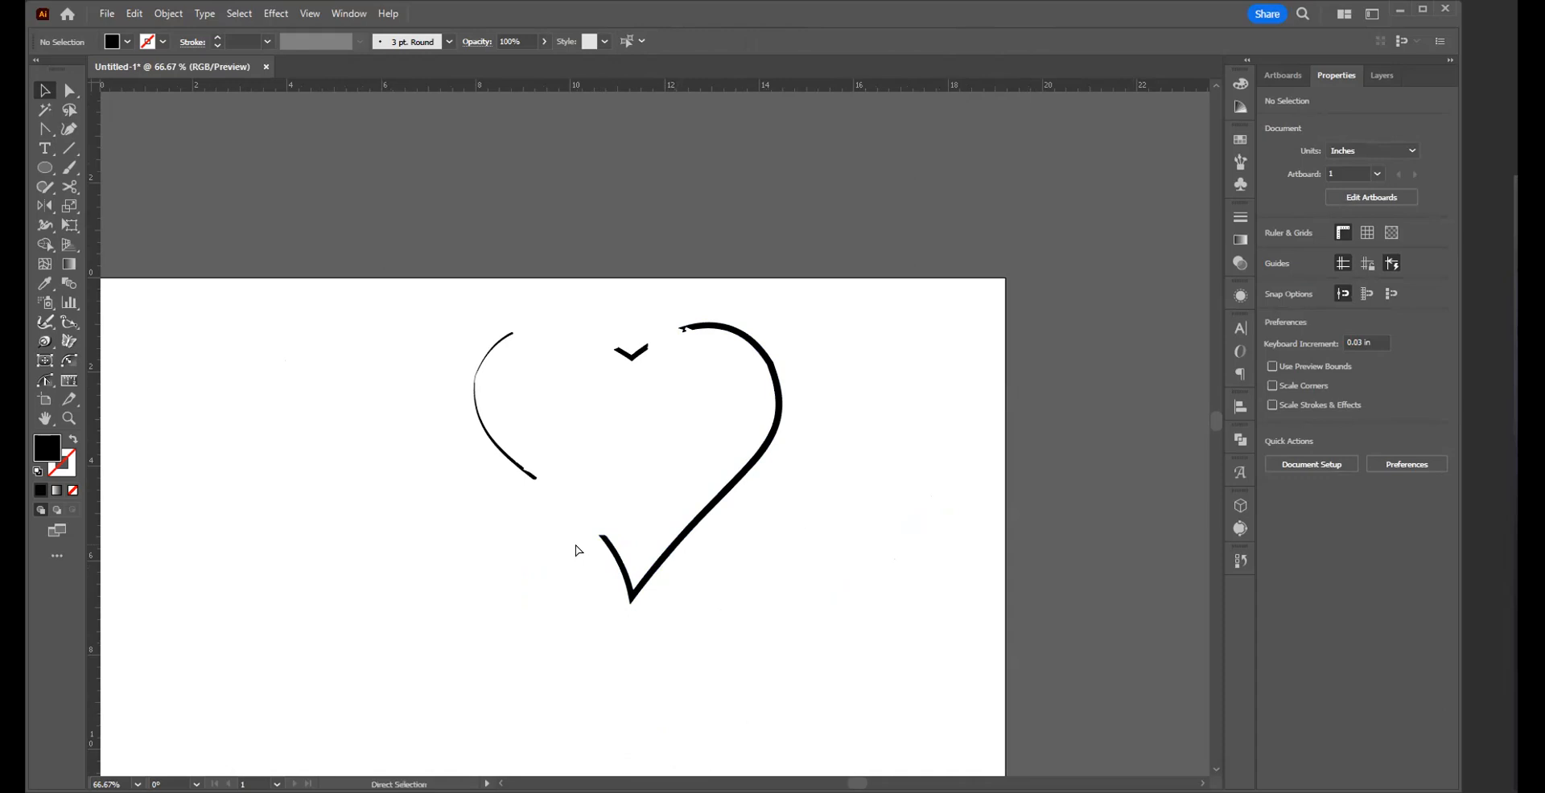
key(ctrl+v)
key(v)
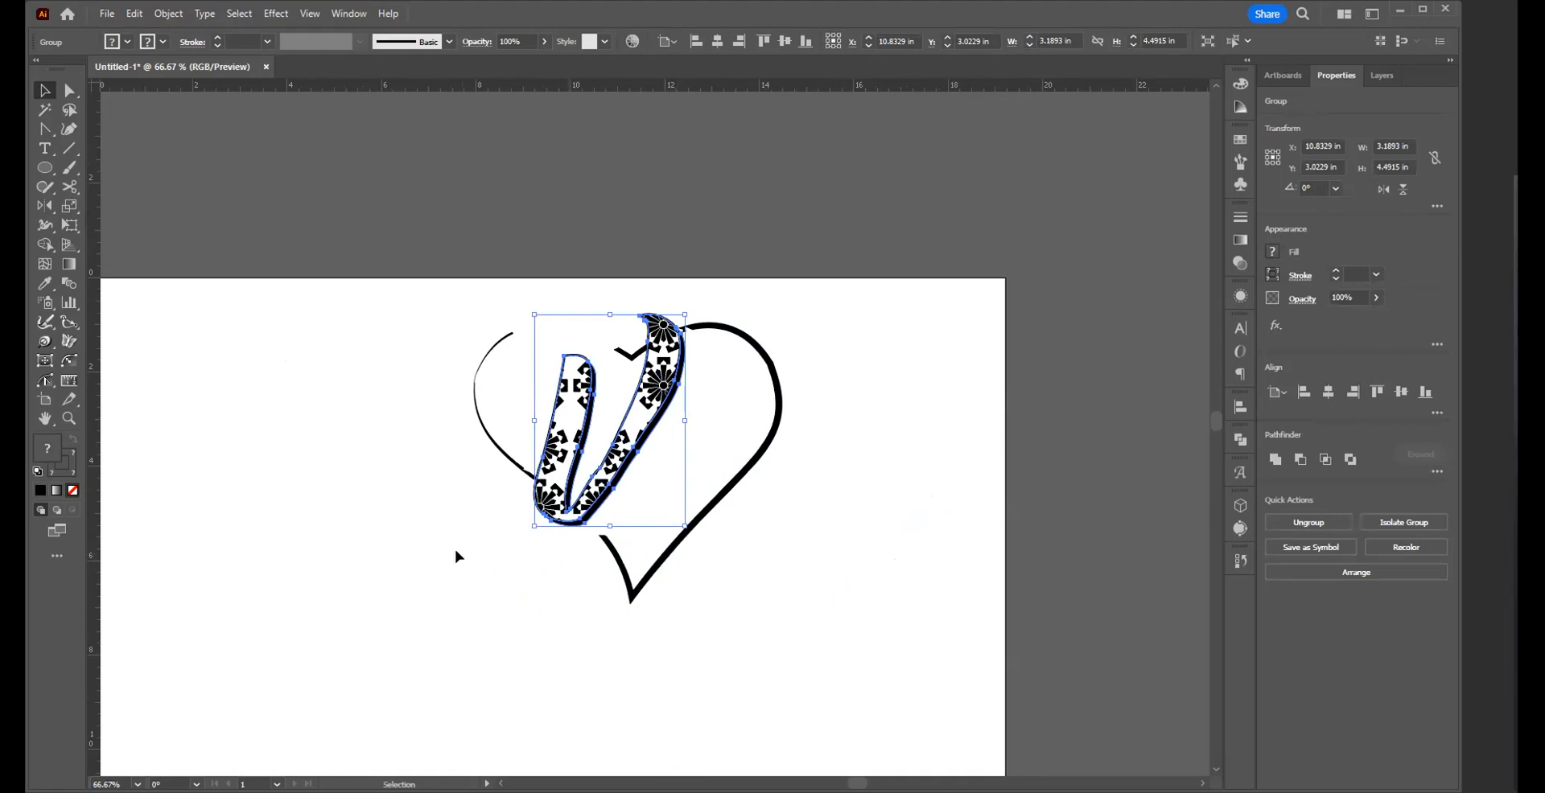
click(427, 478)
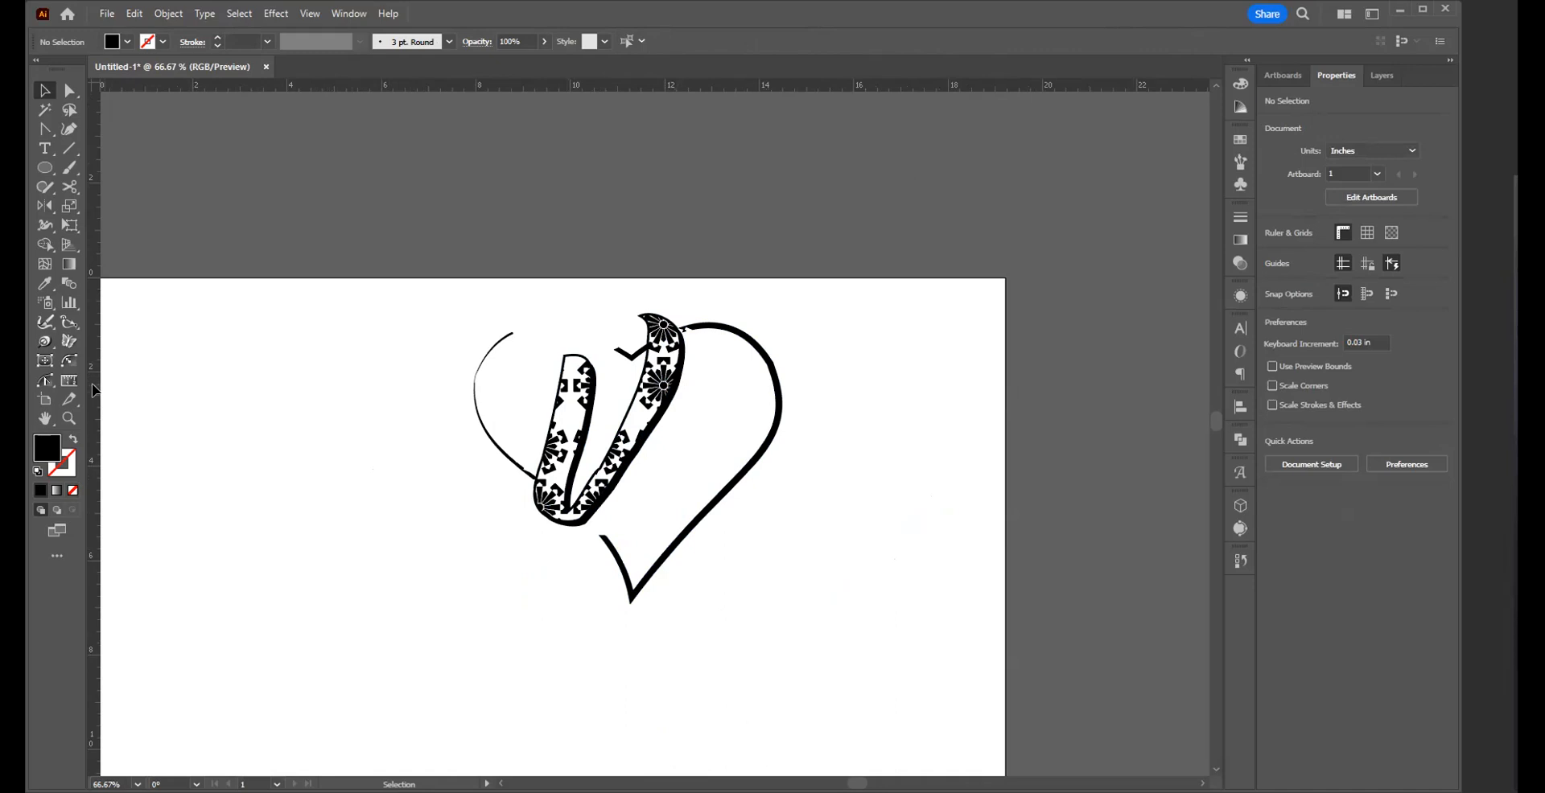
- Undo the pasted V, the fragment deletions and the subtraction back to the complete outlined heart
key(ctrl+z)
key(ctrl+z)
key(ctrl+z)
key(ctrl+z)
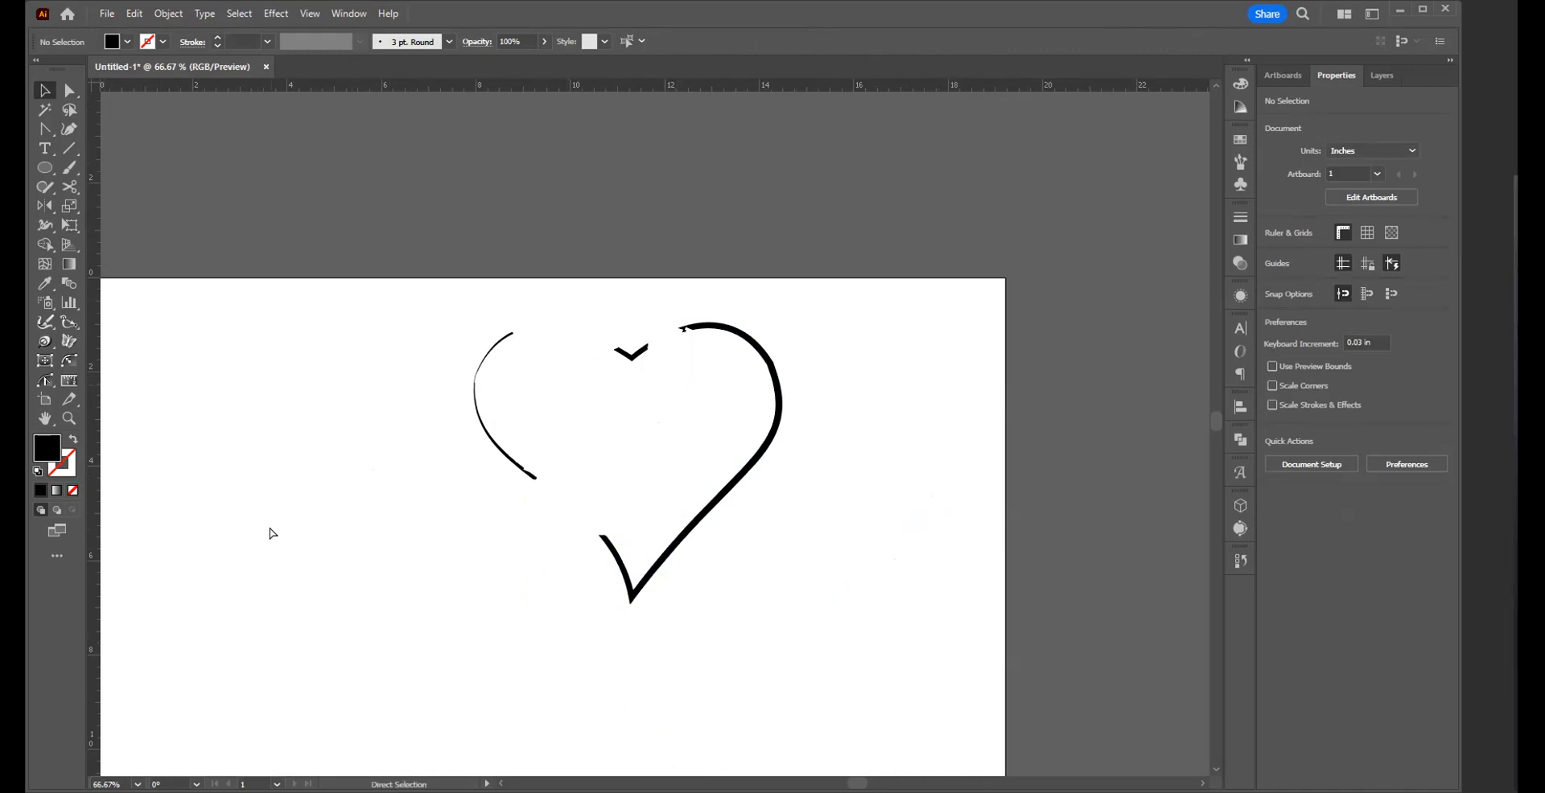
key(ctrl+z)
key(v)
click(814, 617)
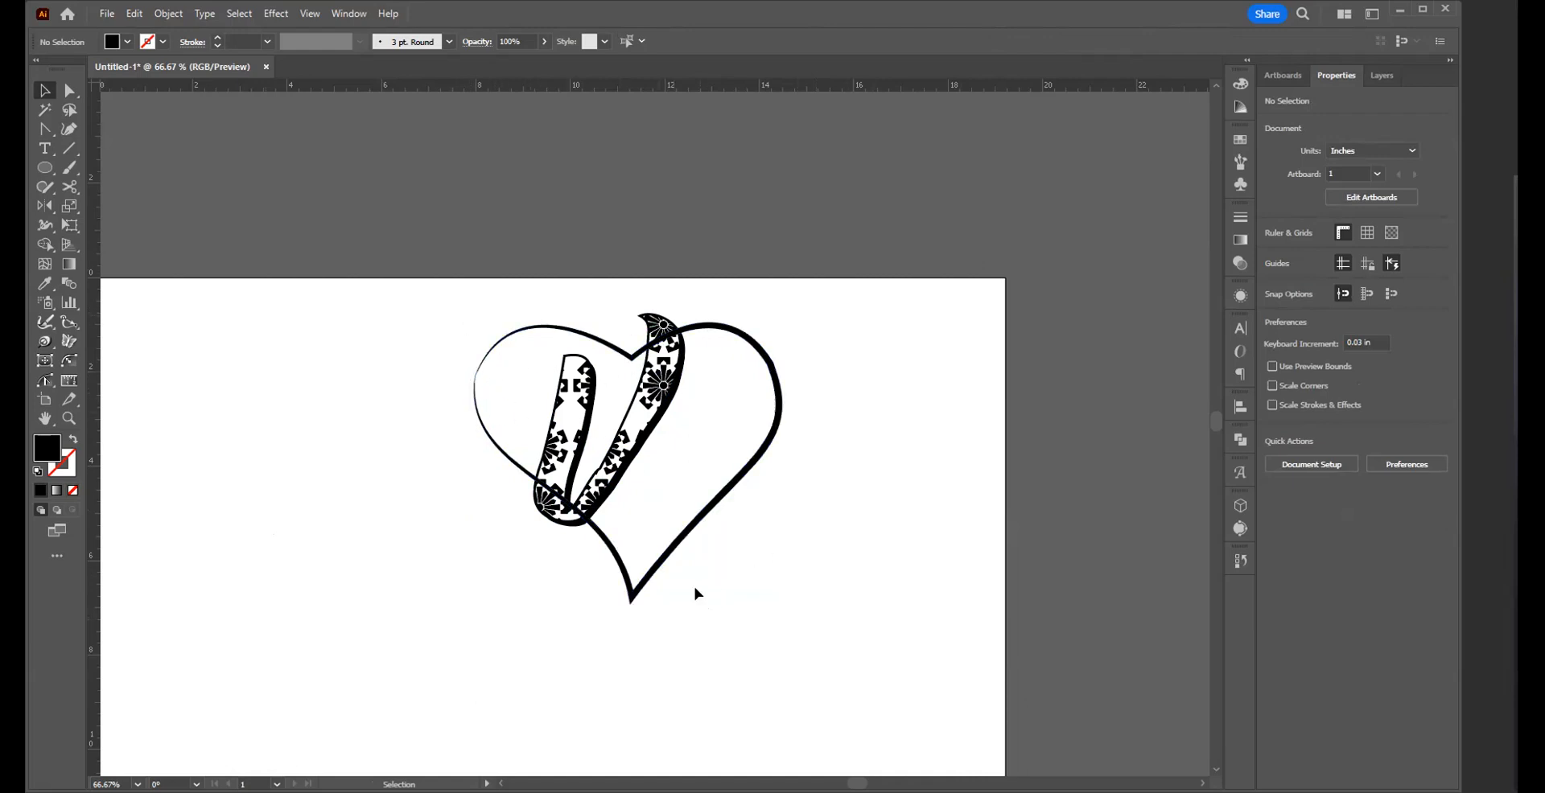
drag(492, 312, 464, 417)
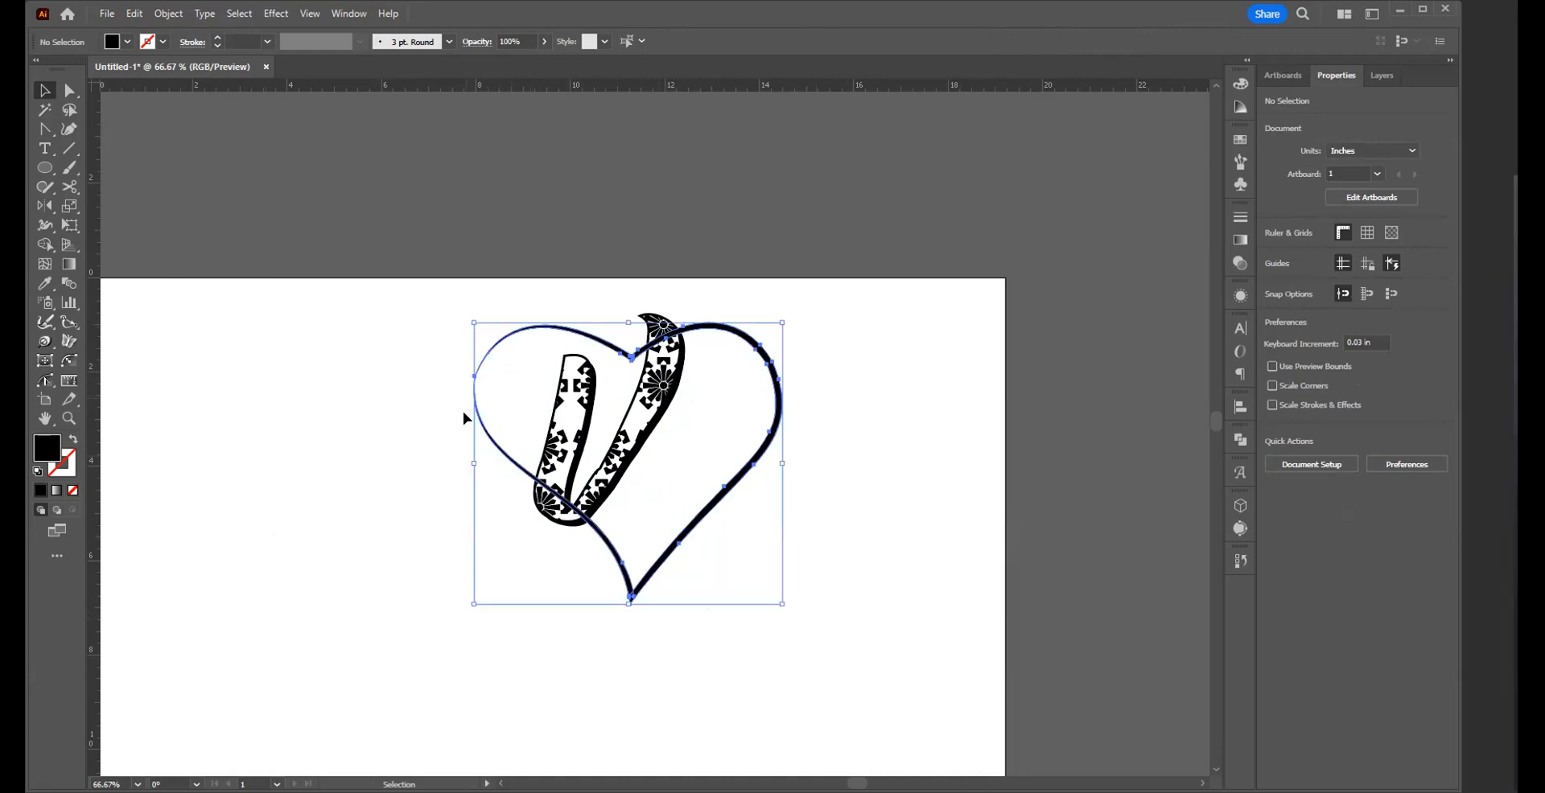
click(359, 394)
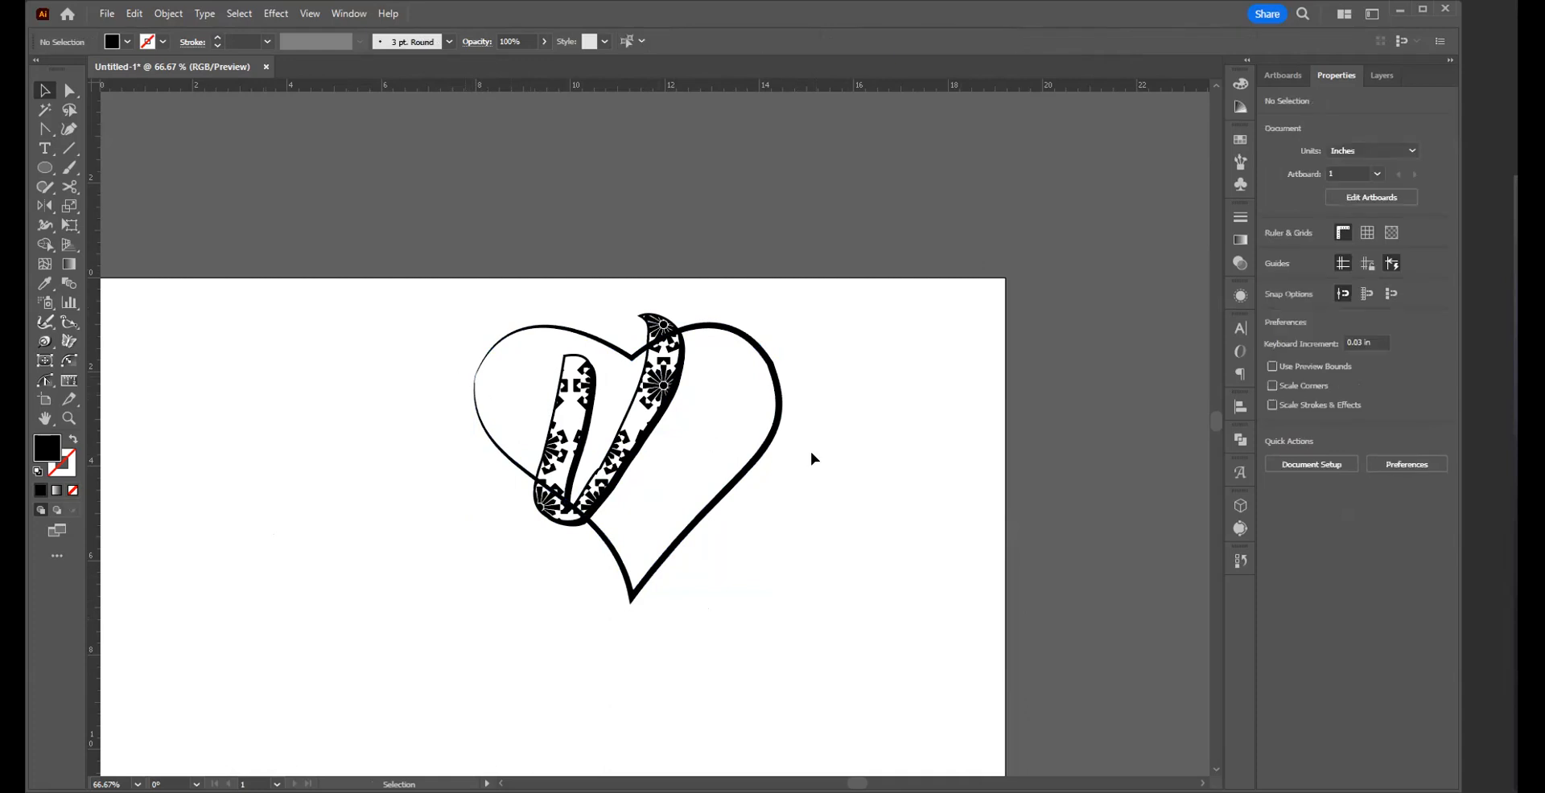
- Undo the heart's stroke outlining and set its tapered stroke weight to 18 pt
key(space)
drag(555, 488, 557, 604)
drag(705, 542, 776, 597)
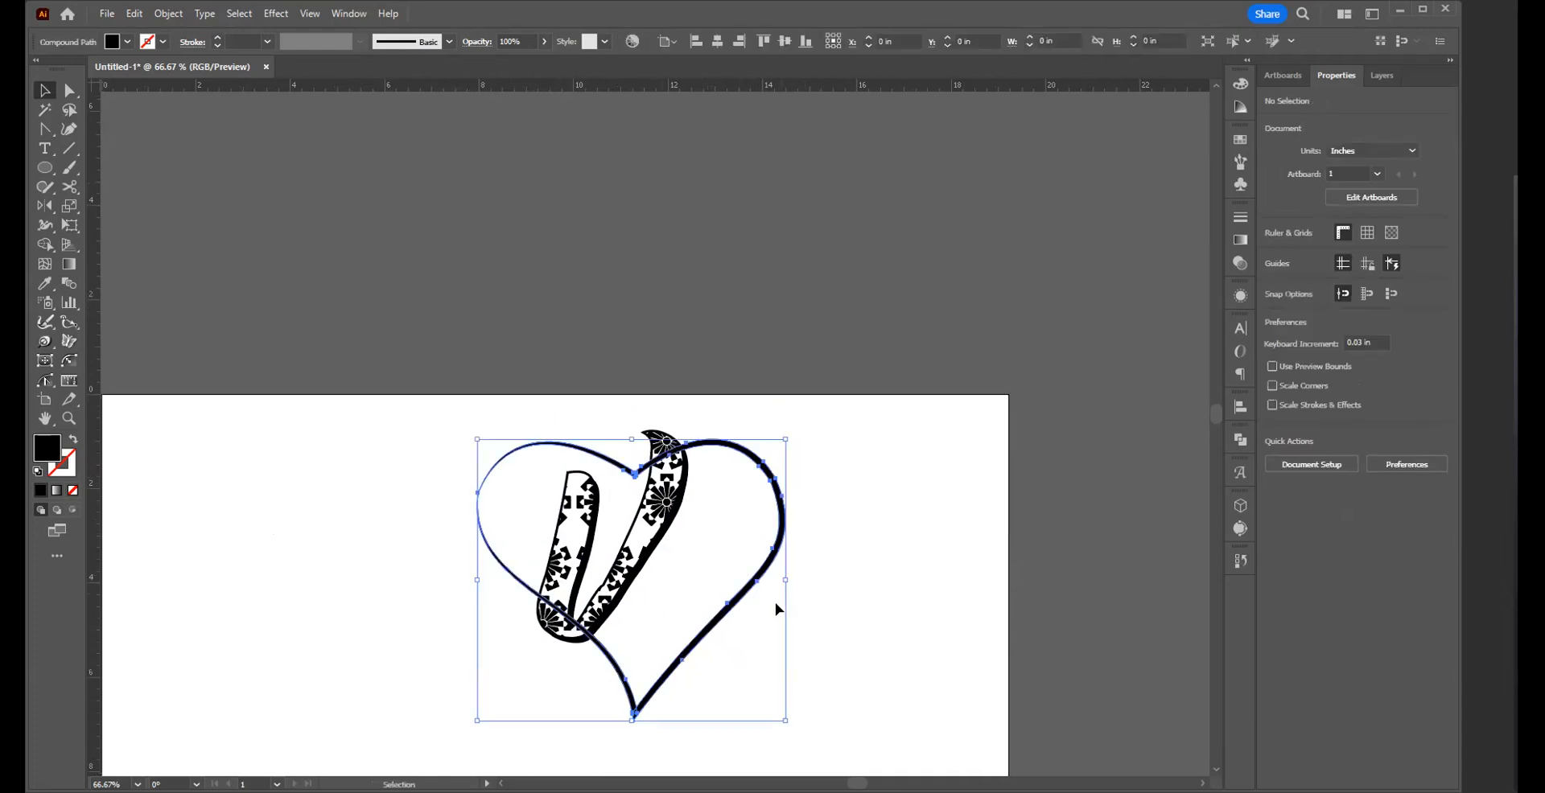
key(a)
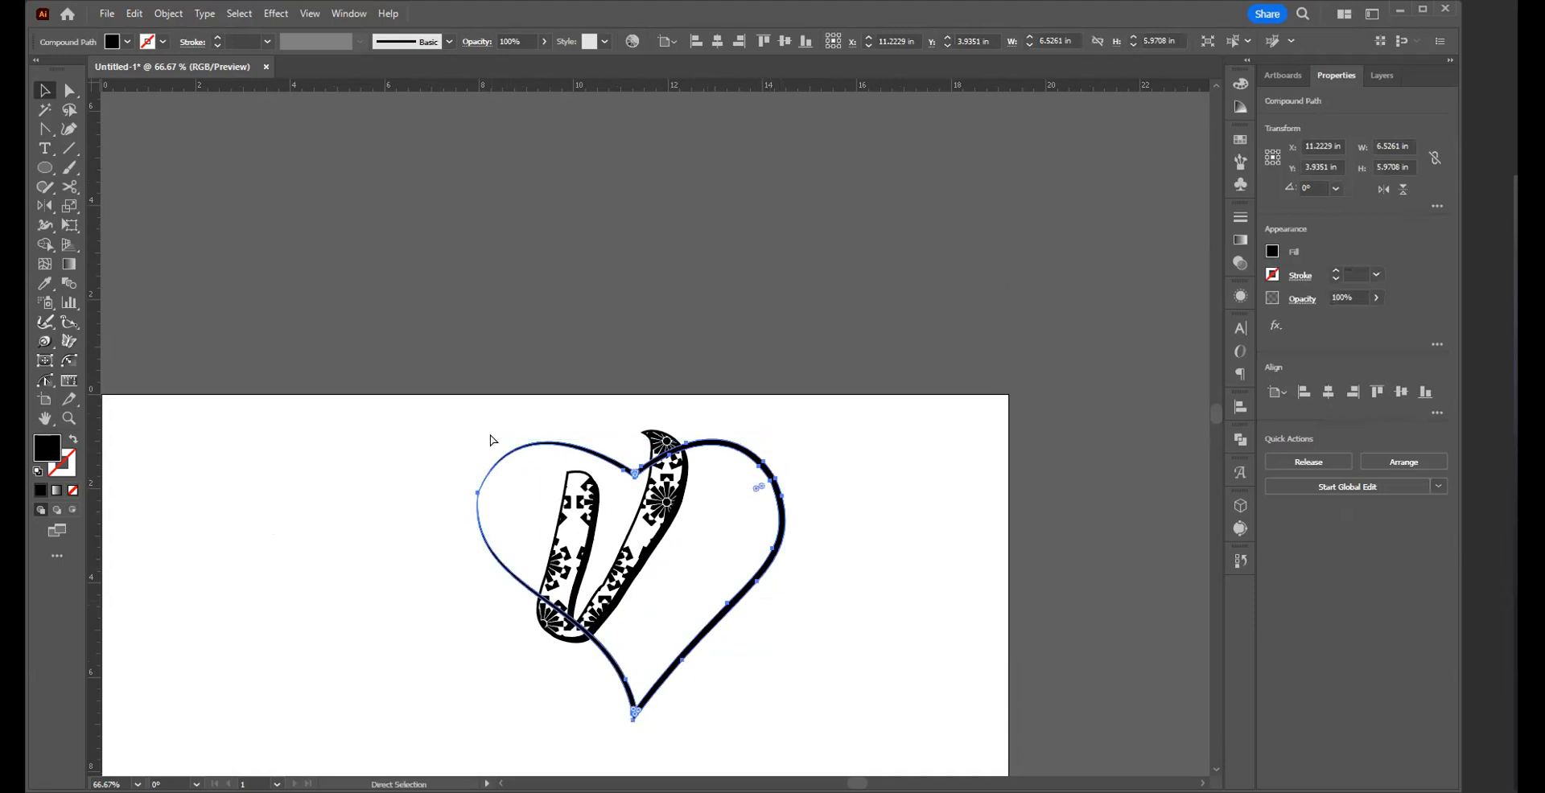
click(491, 437)
key(v)
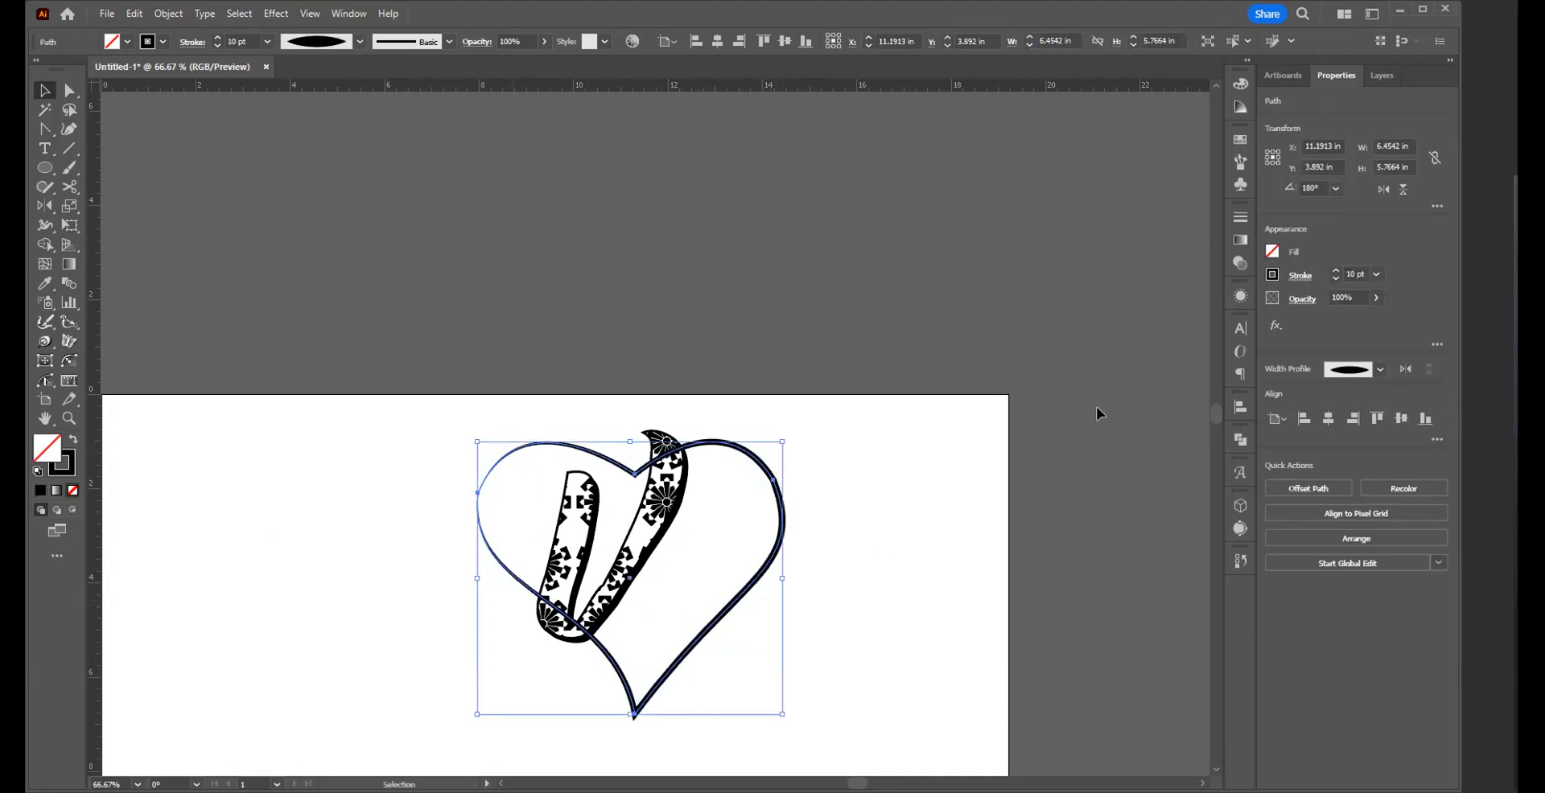
click(1375, 276)
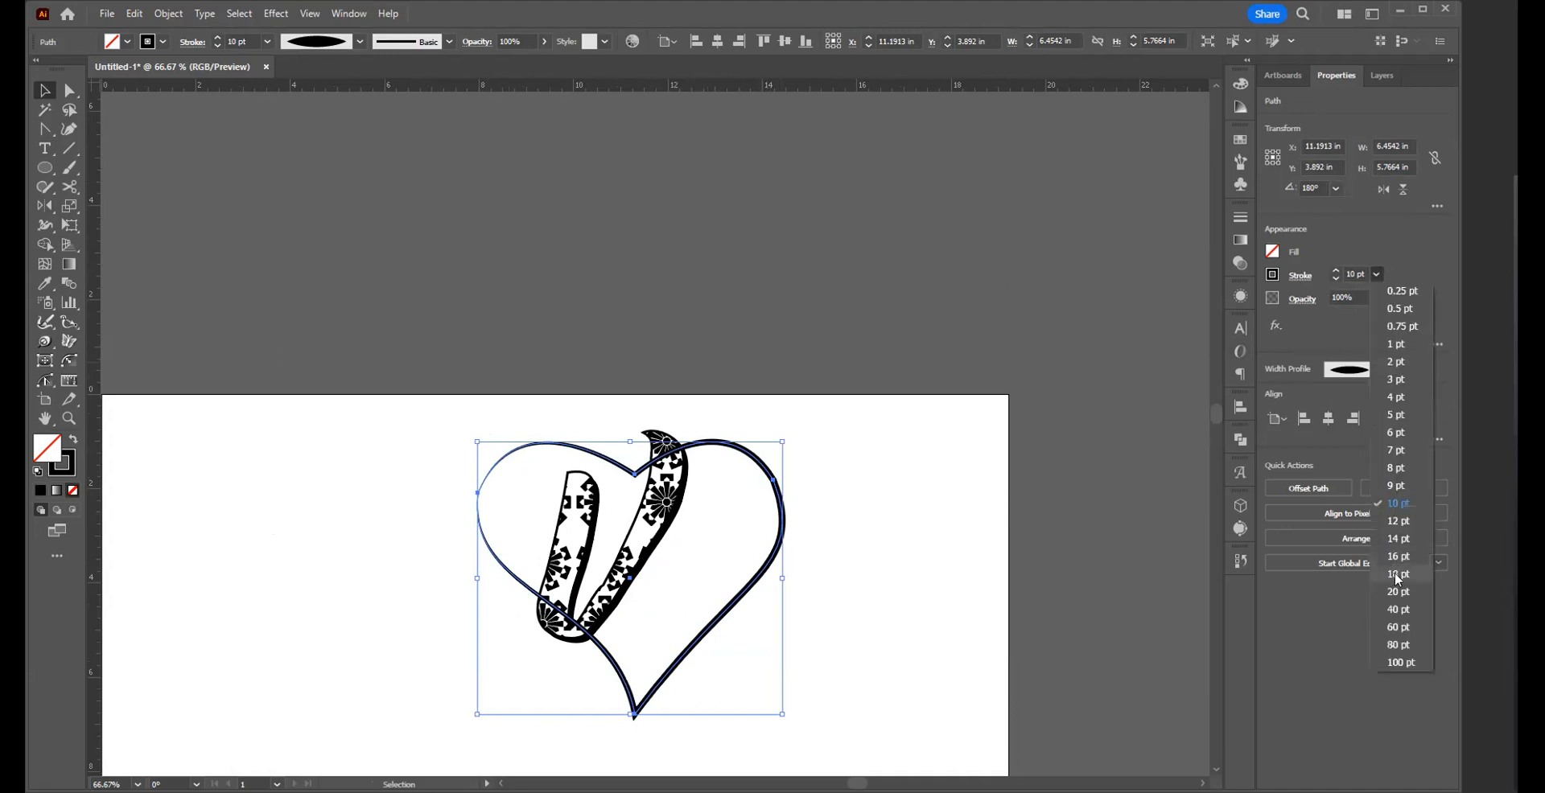
click(1398, 575)
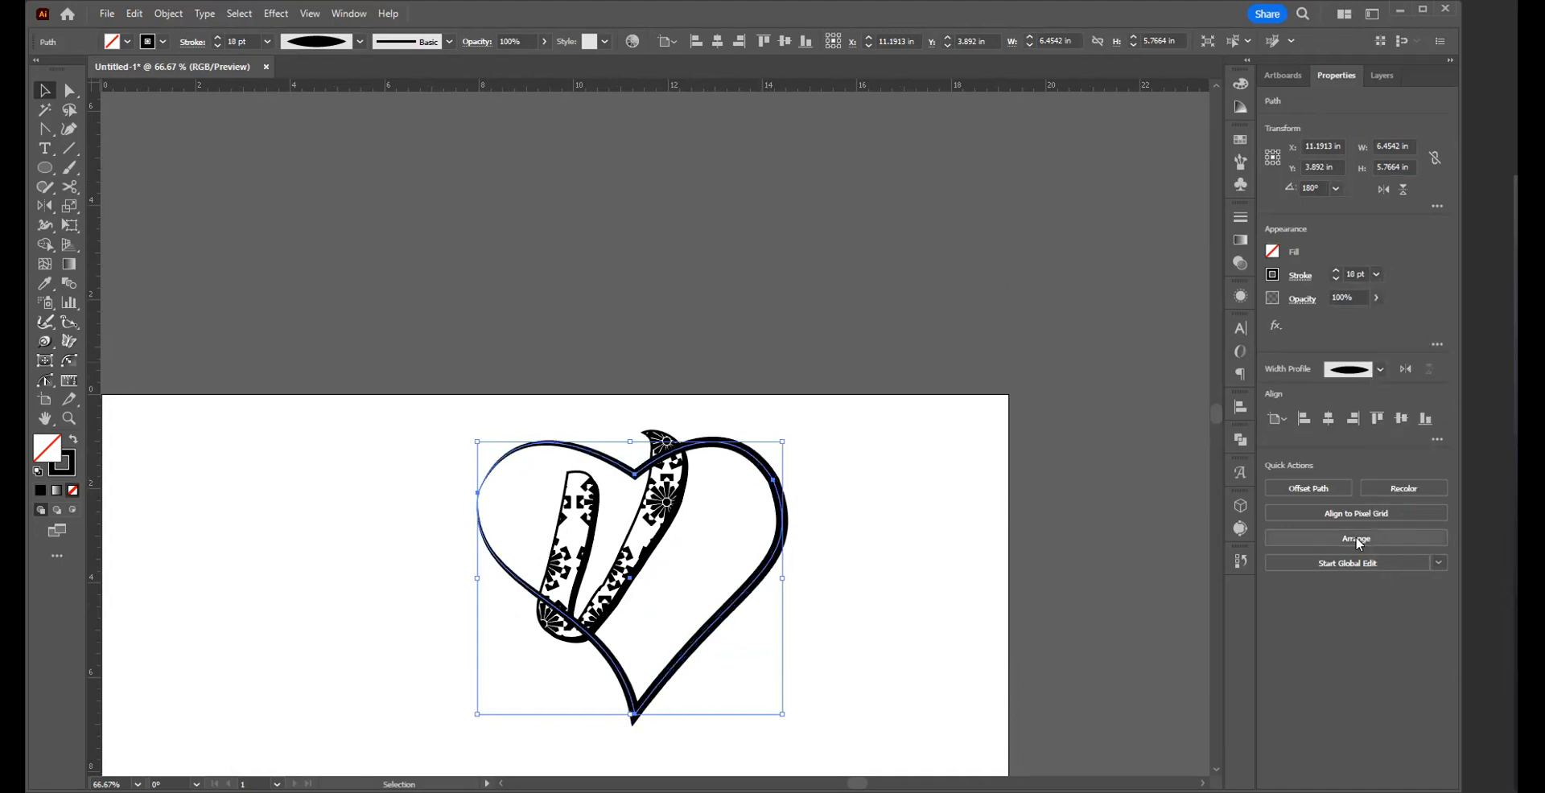
- Draw a circle about 0.5 in wide centred on the thin tapered point at the heart's left edge
click(369, 472)
drag(426, 462, 852, 480)
drag(736, 473, 660, 545)
click(44, 168)
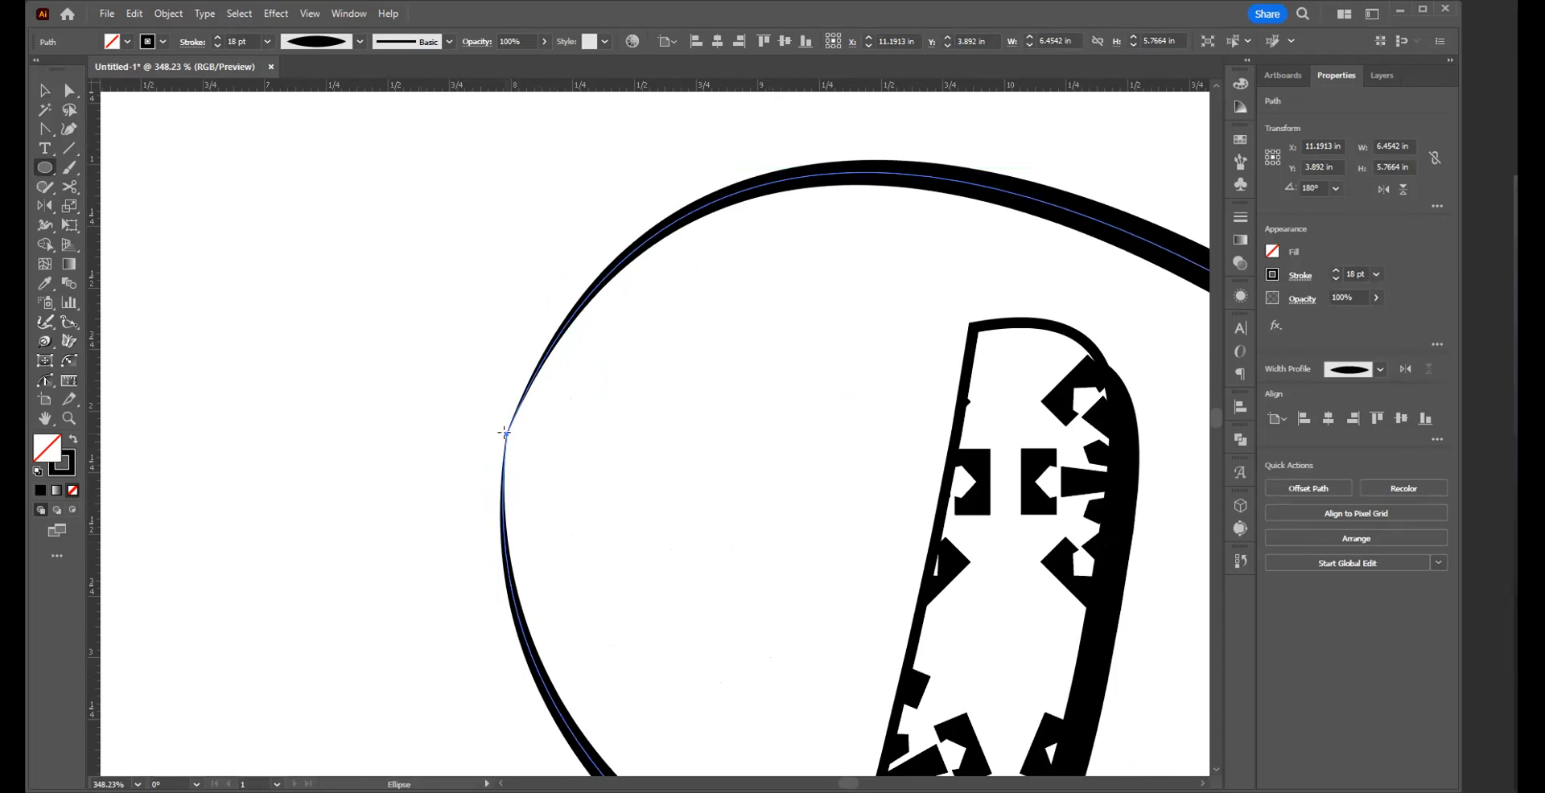
drag(505, 433, 548, 470)
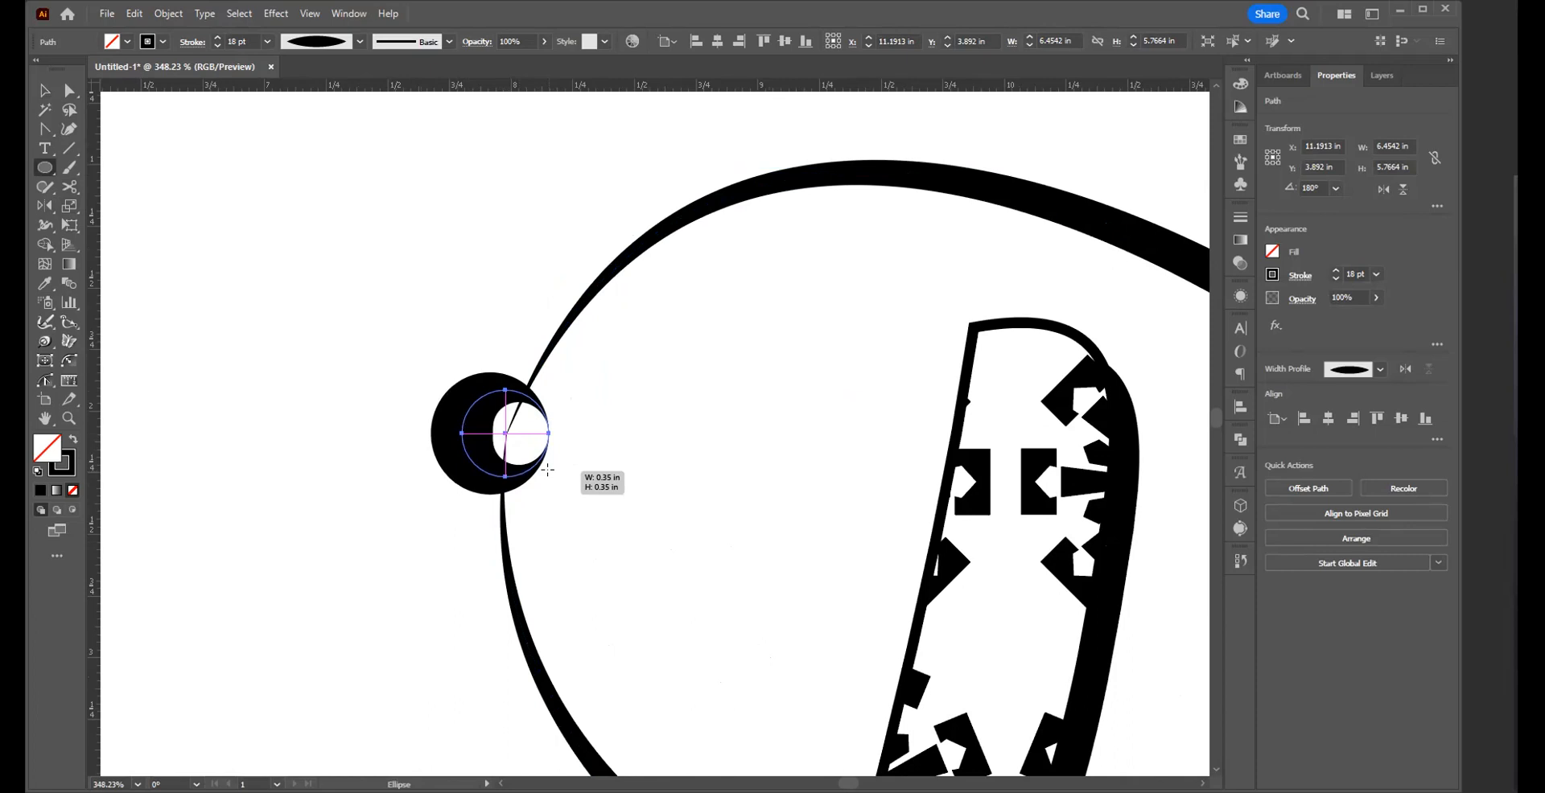
drag(547, 470, 560, 476)
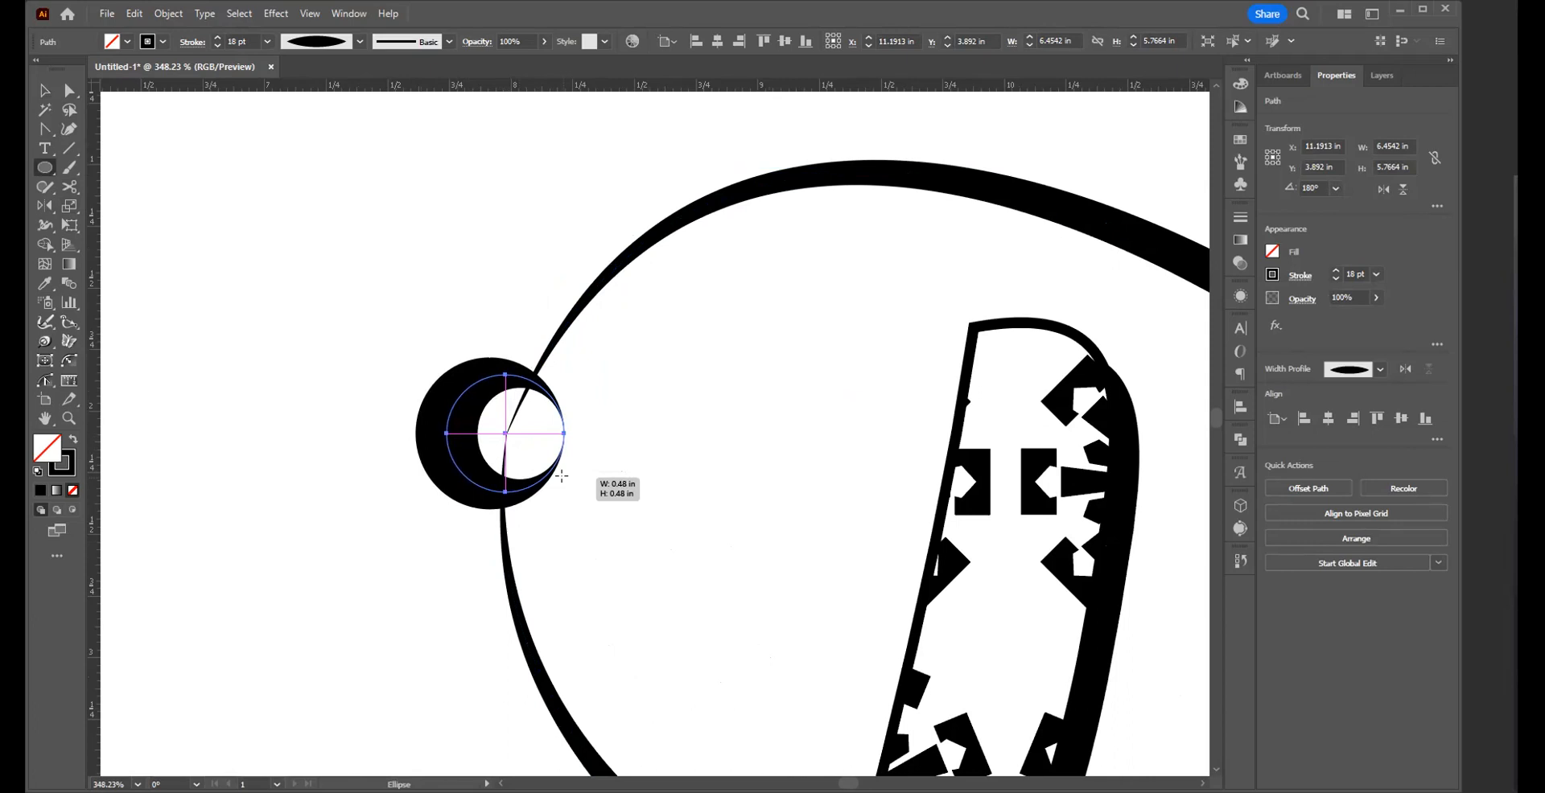
mouse_move(562, 477)
mouse_down()
mouse_move(541, 462)
mouse_move(580, 496)
mouse_up()
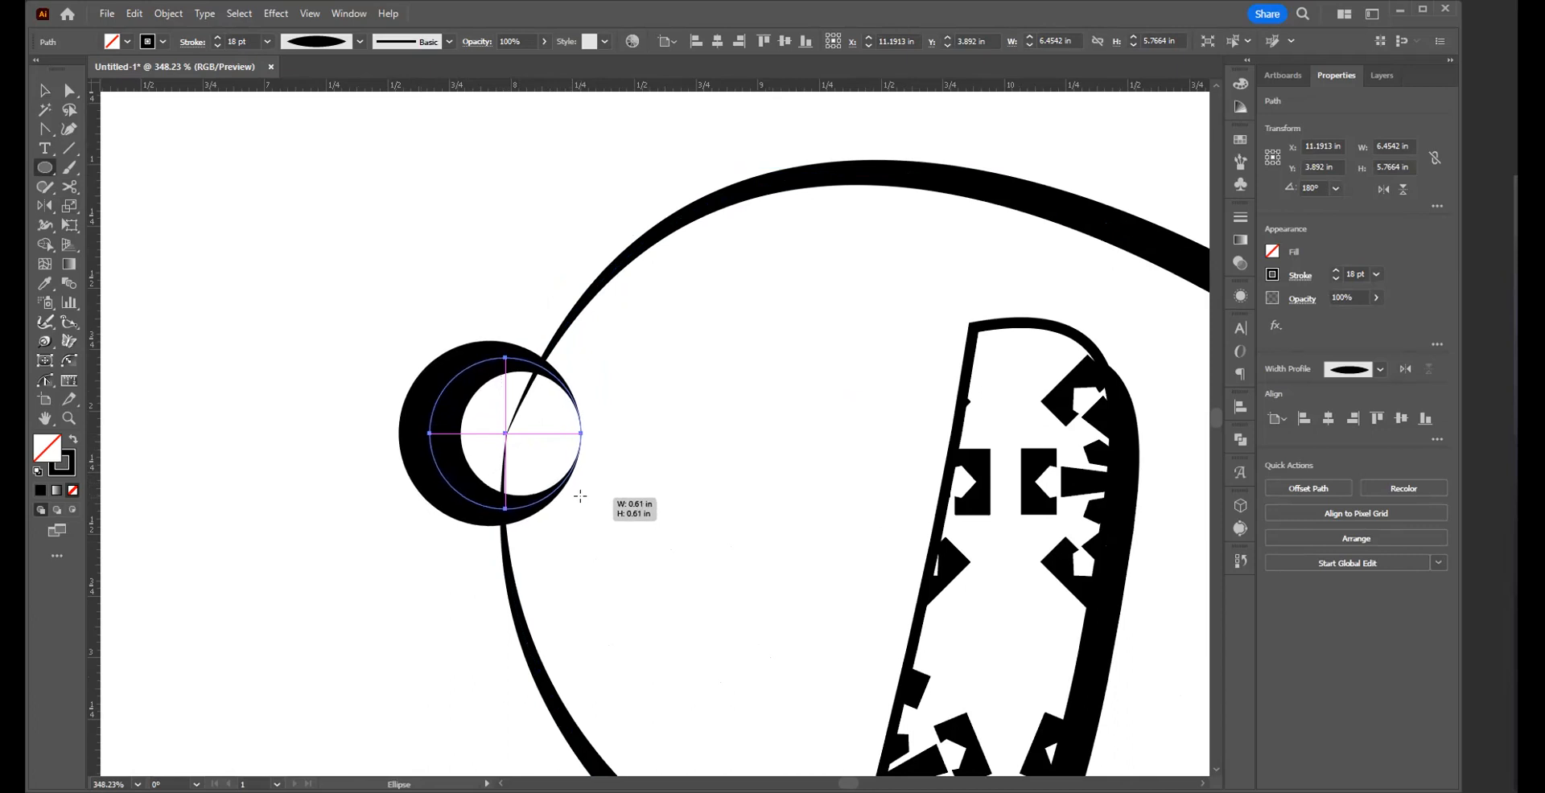
drag(580, 497, 565, 487)
key(v)
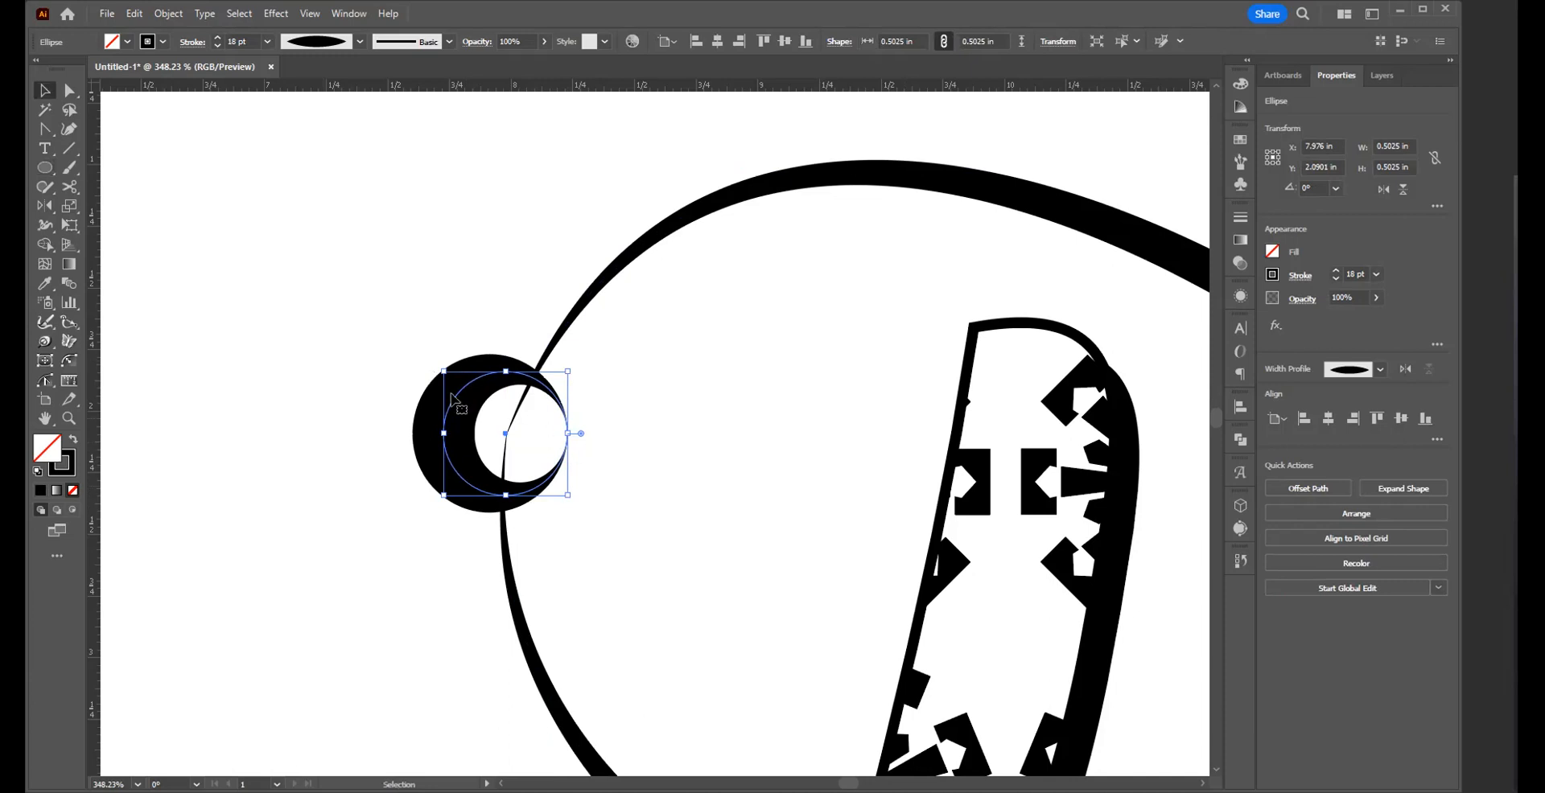
- Try Width Profile 2 and Width Profile 4 on the small circle's stroke
click(1379, 372)
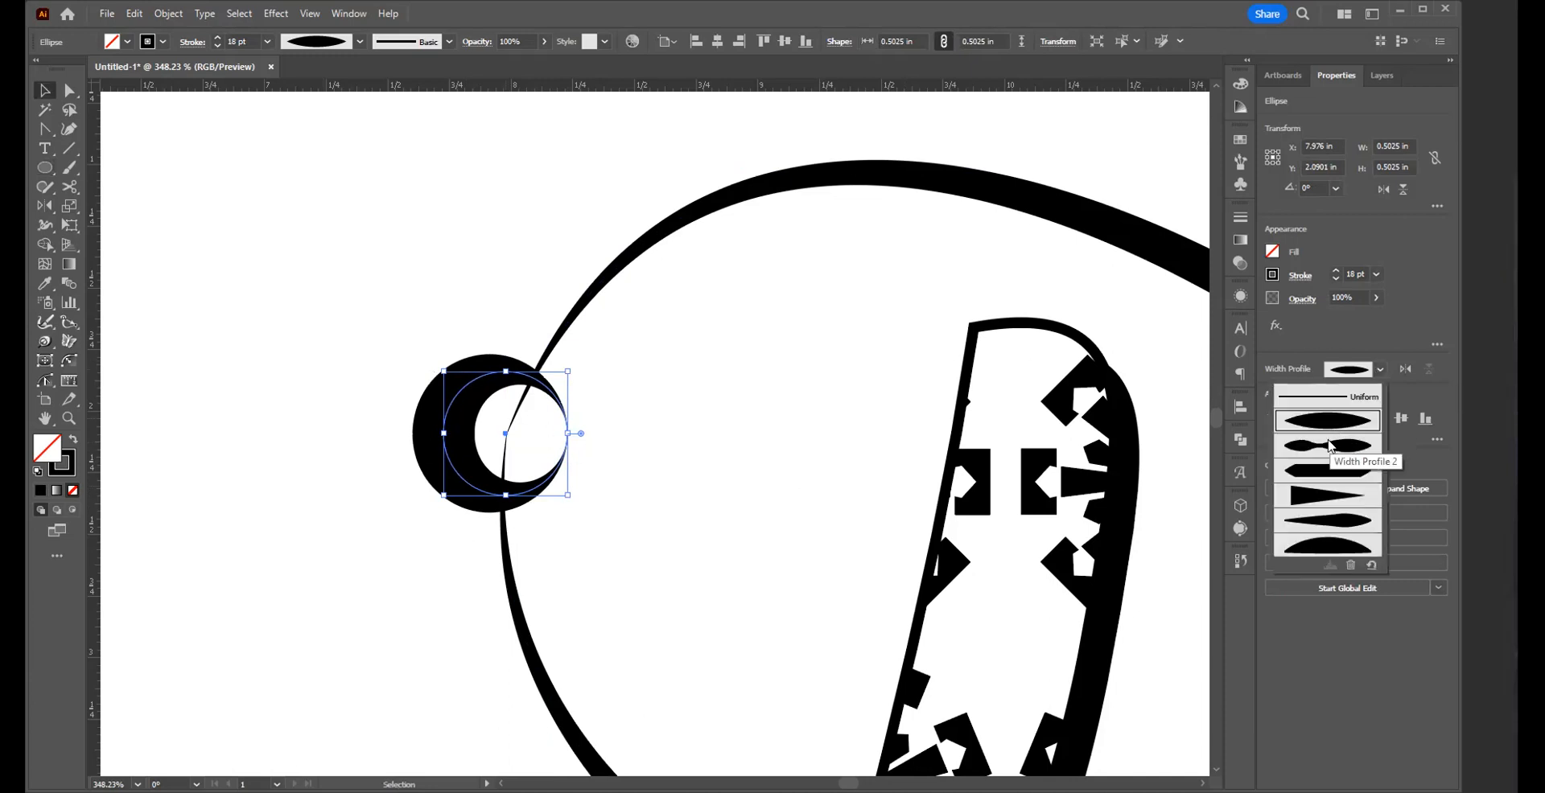
click(1327, 445)
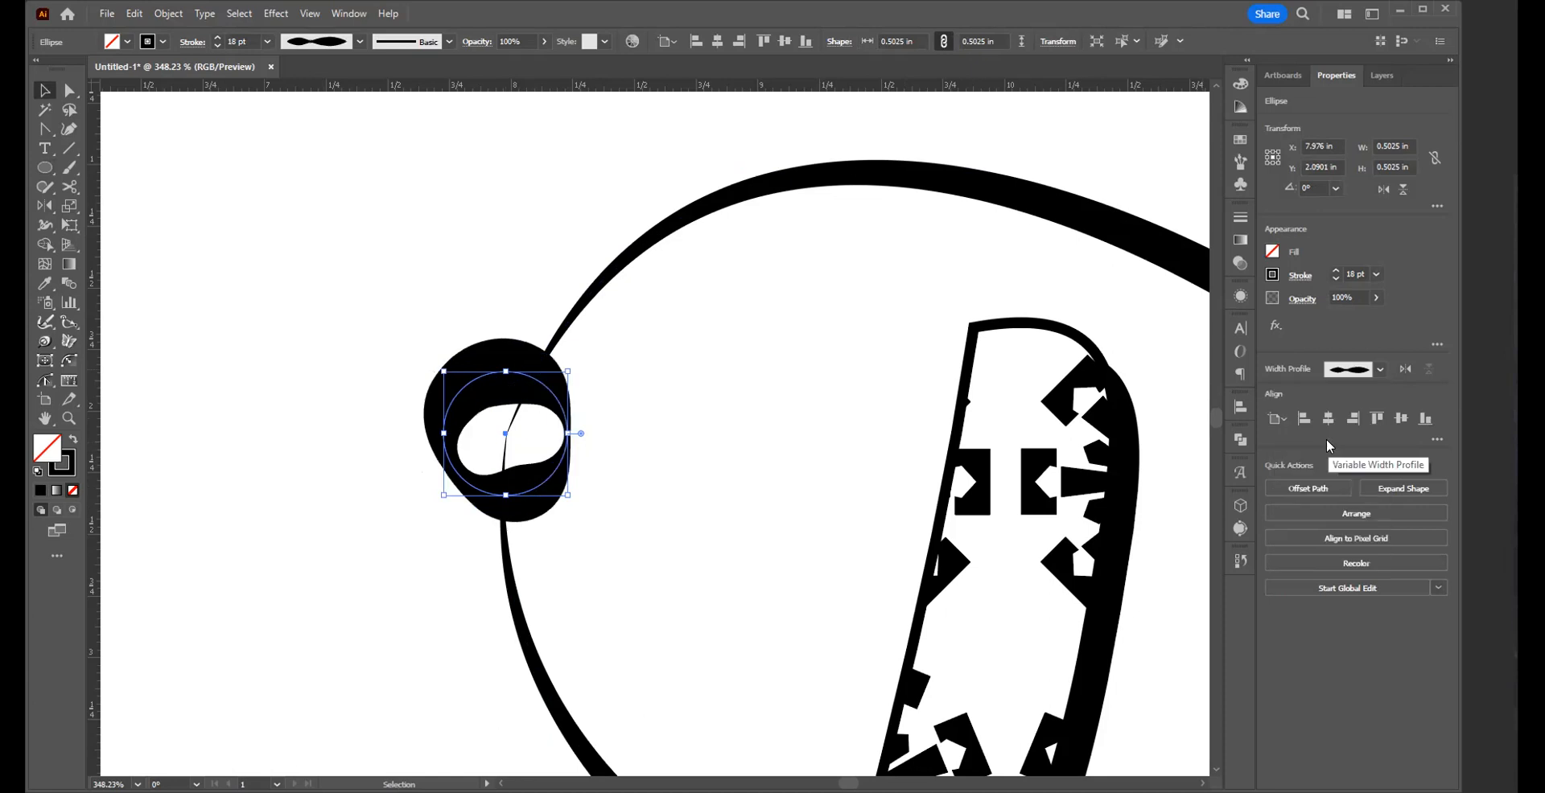
click(1379, 371)
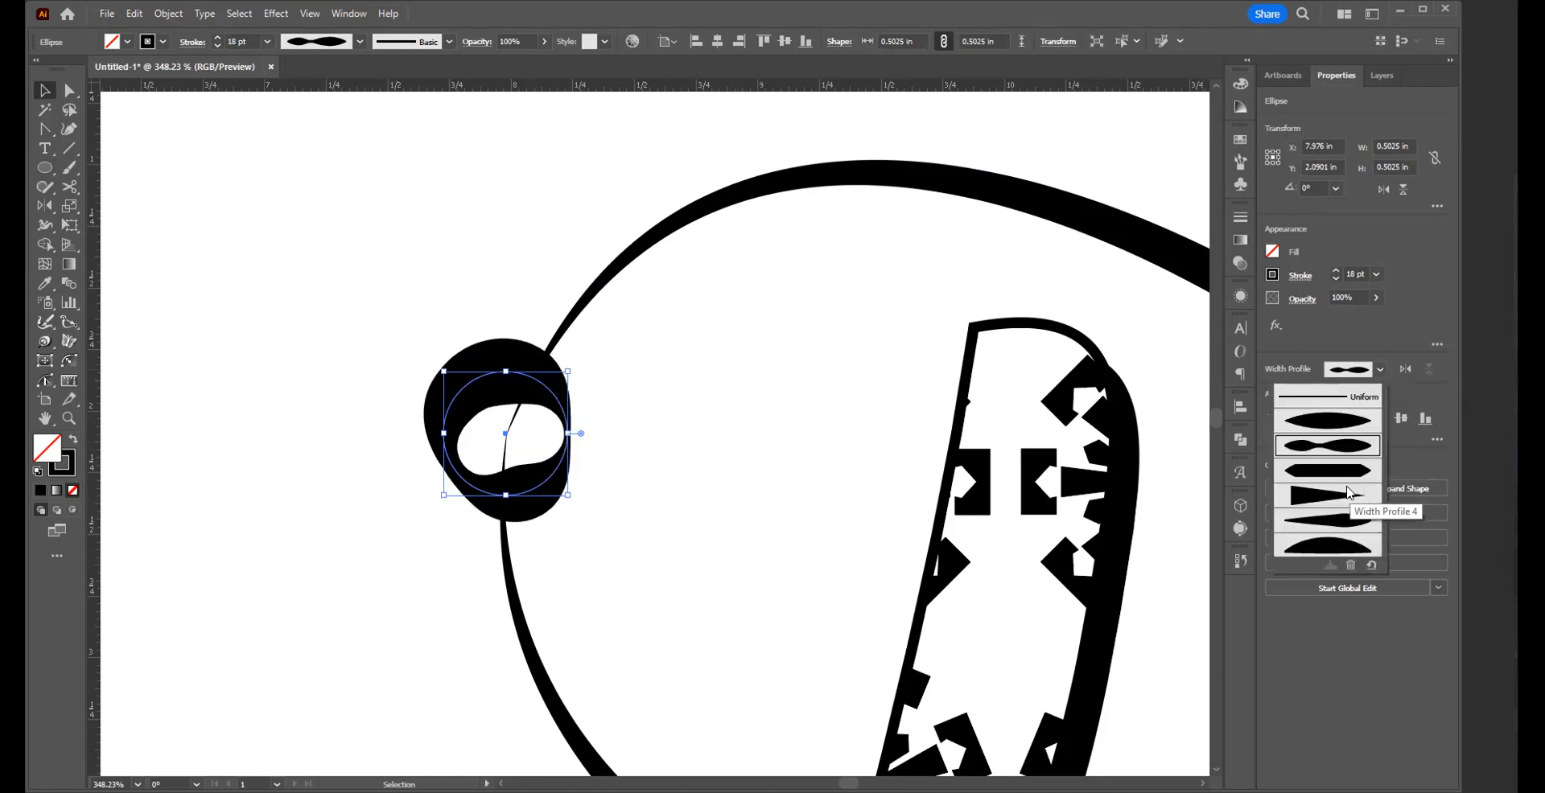
click(1350, 492)
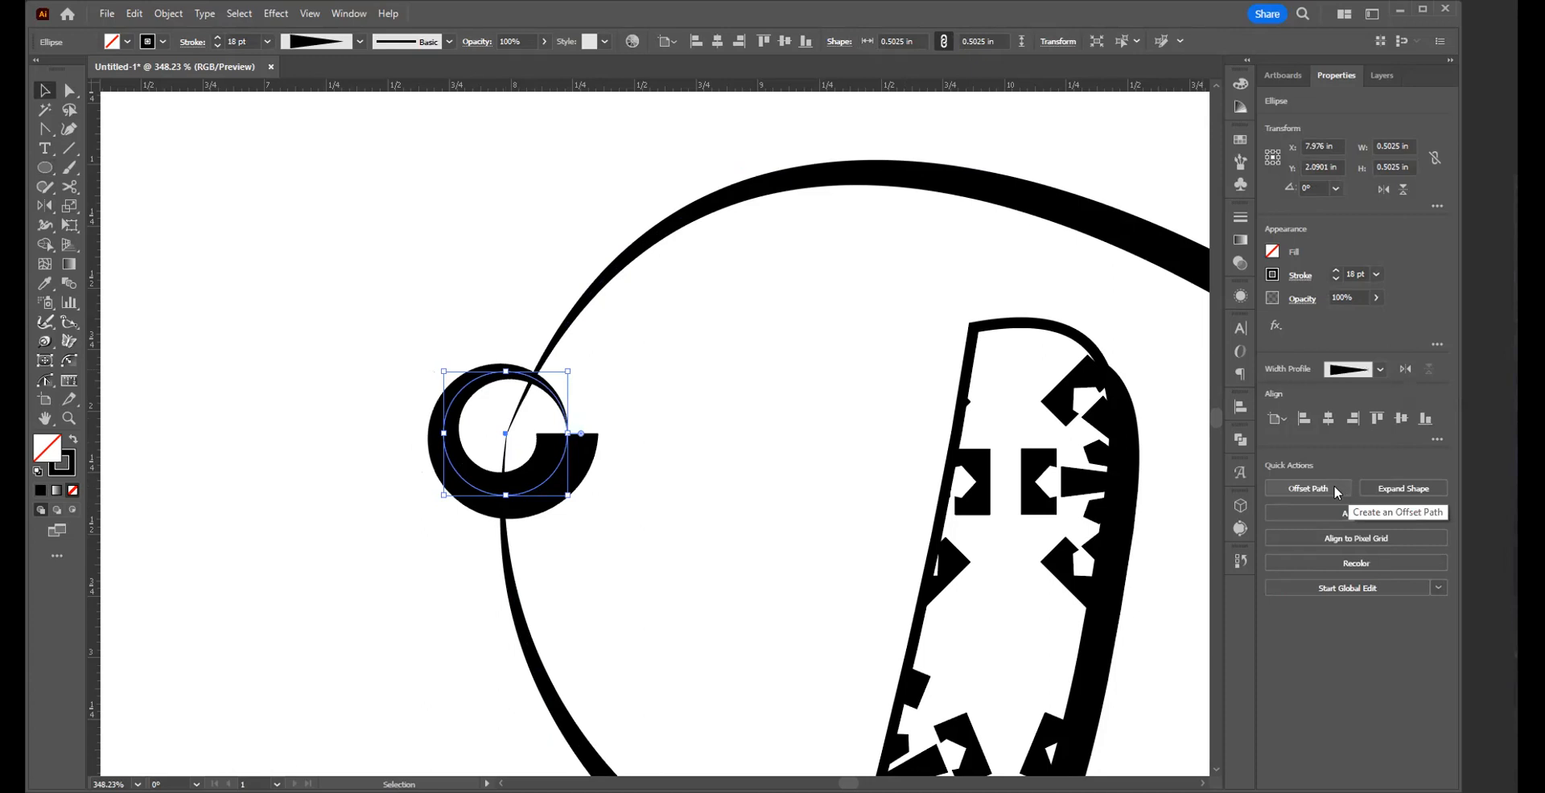
- Give the small circle a Uniform width profile and a 4 pt stroke
click(1379, 370)
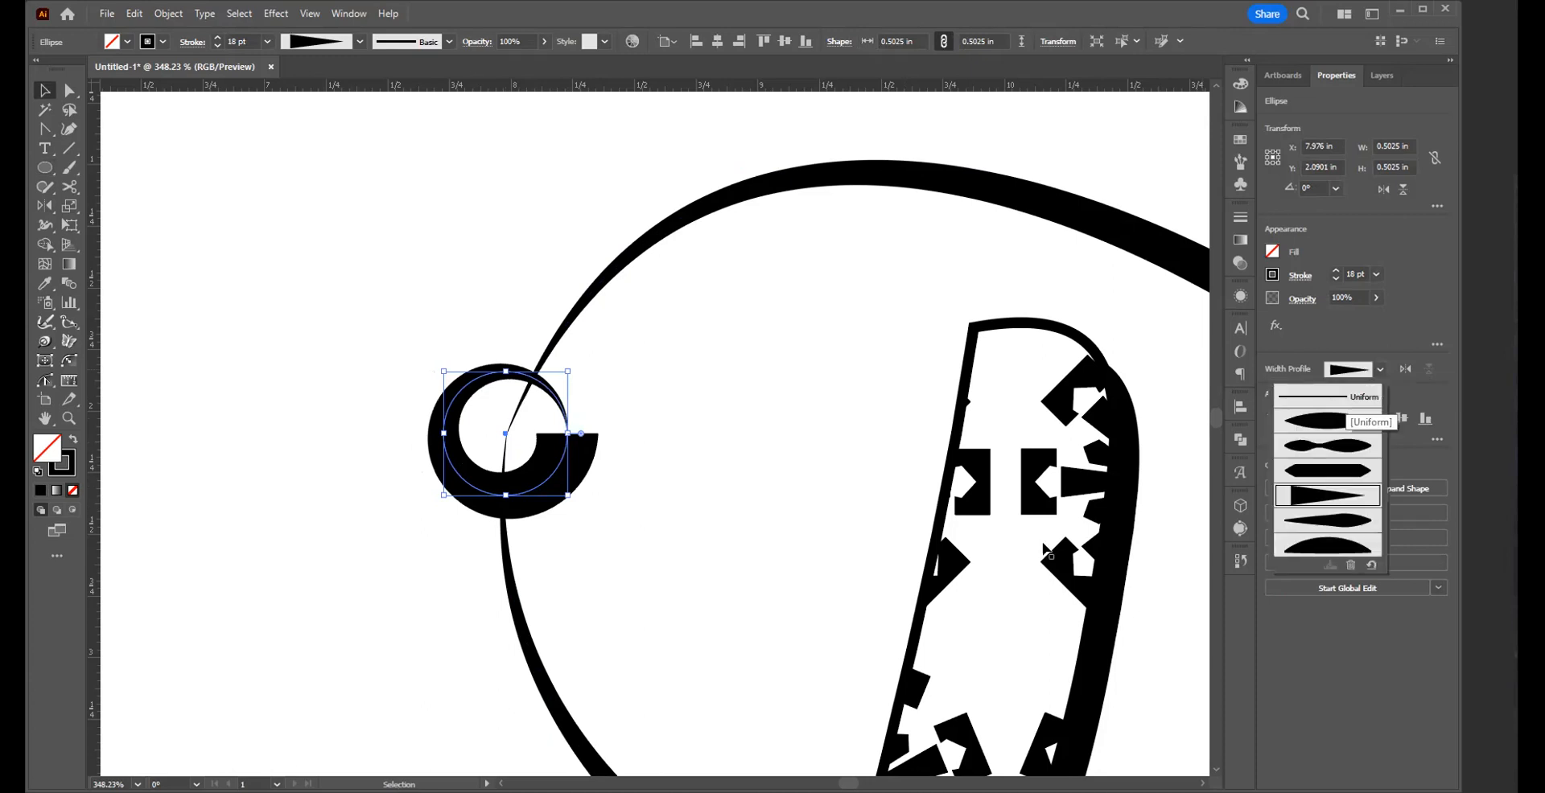
click(1335, 402)
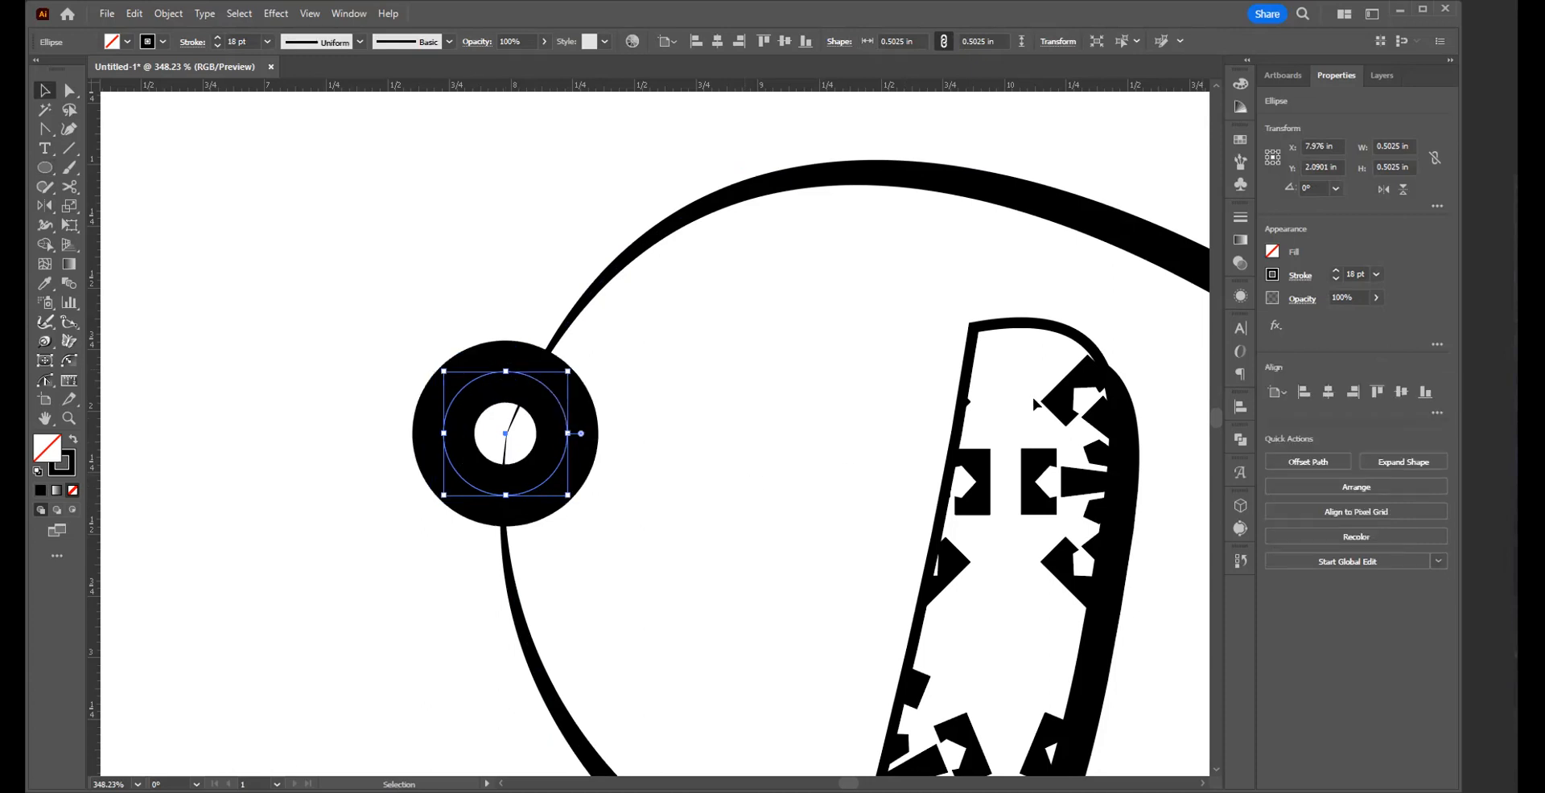
click(1376, 275)
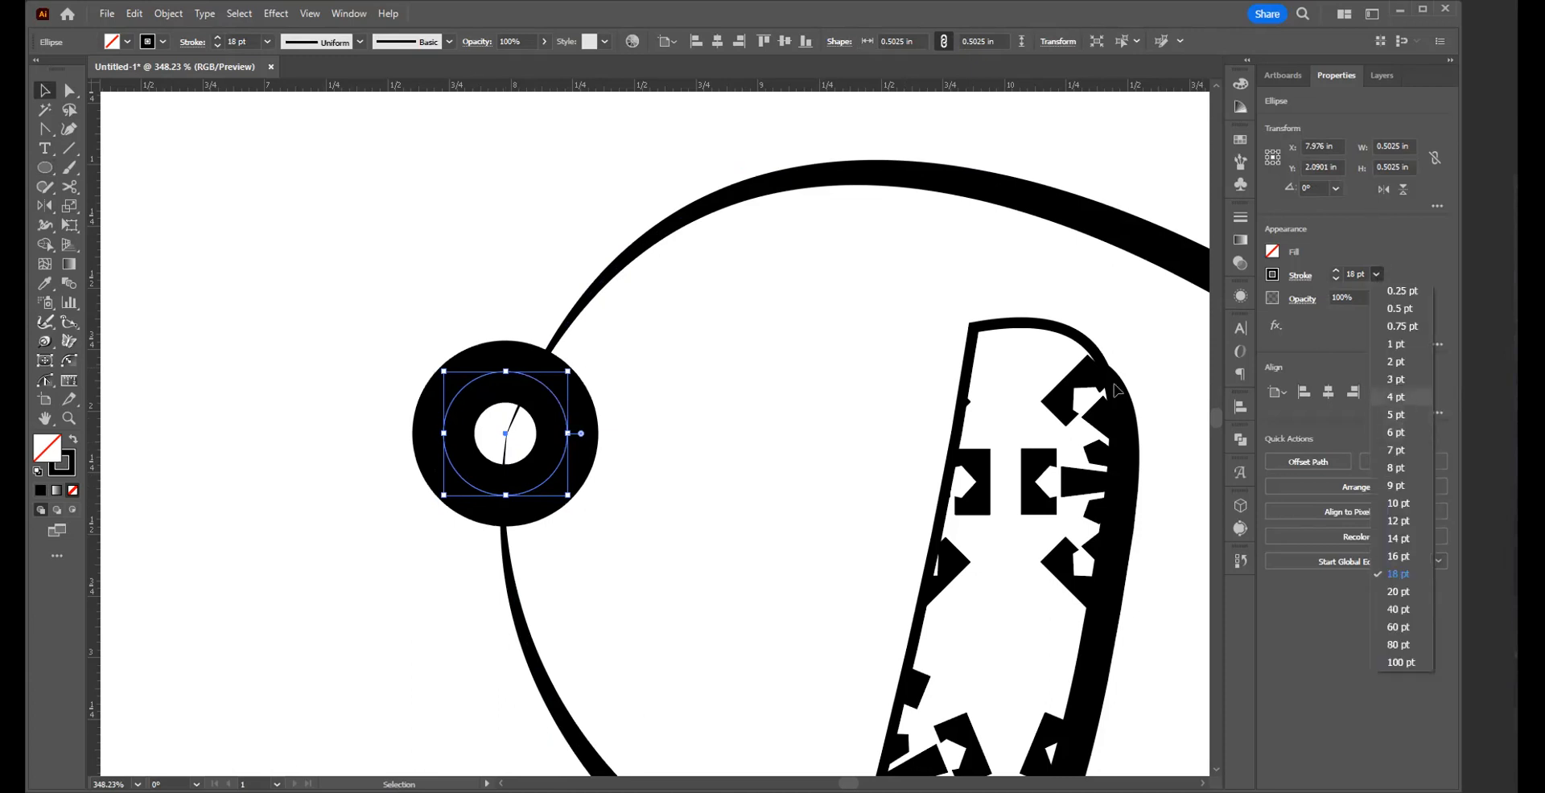
click(1406, 396)
click(664, 389)
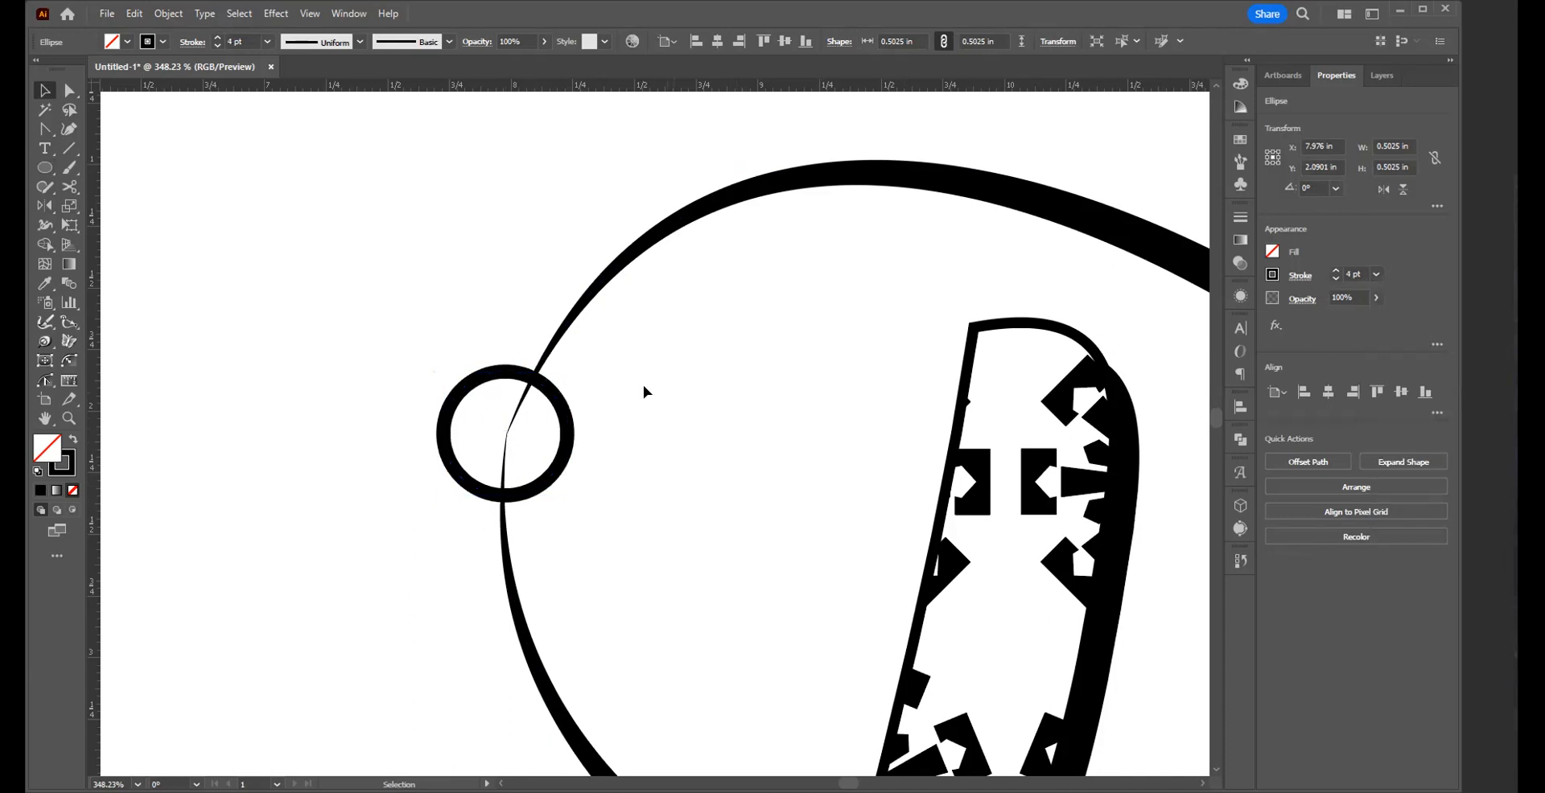
- Outline the stroke of the small circle to turn it into a filled ring shape
click(457, 414)
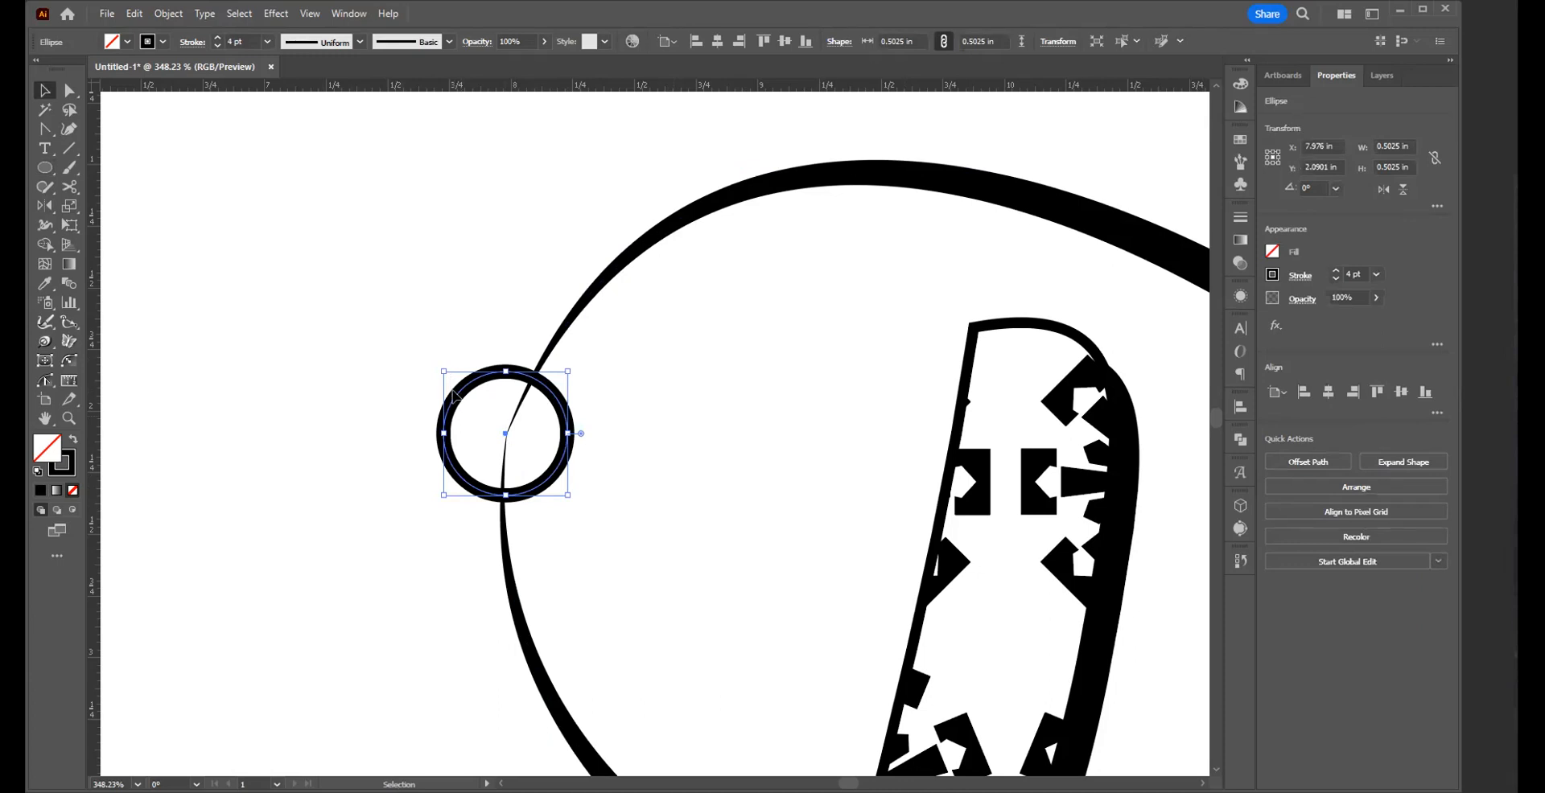
click(684, 370)
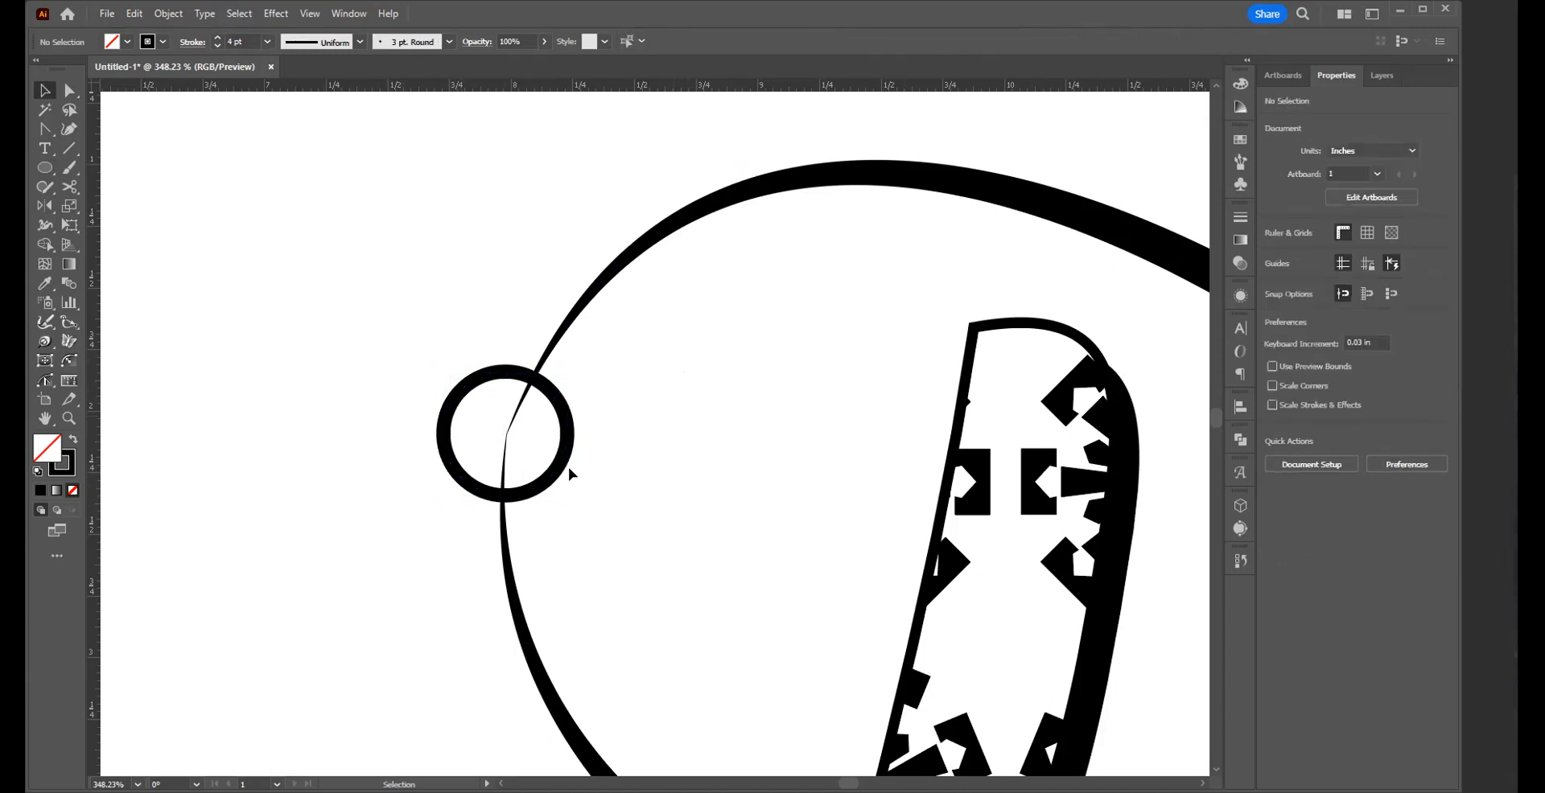
click(515, 414)
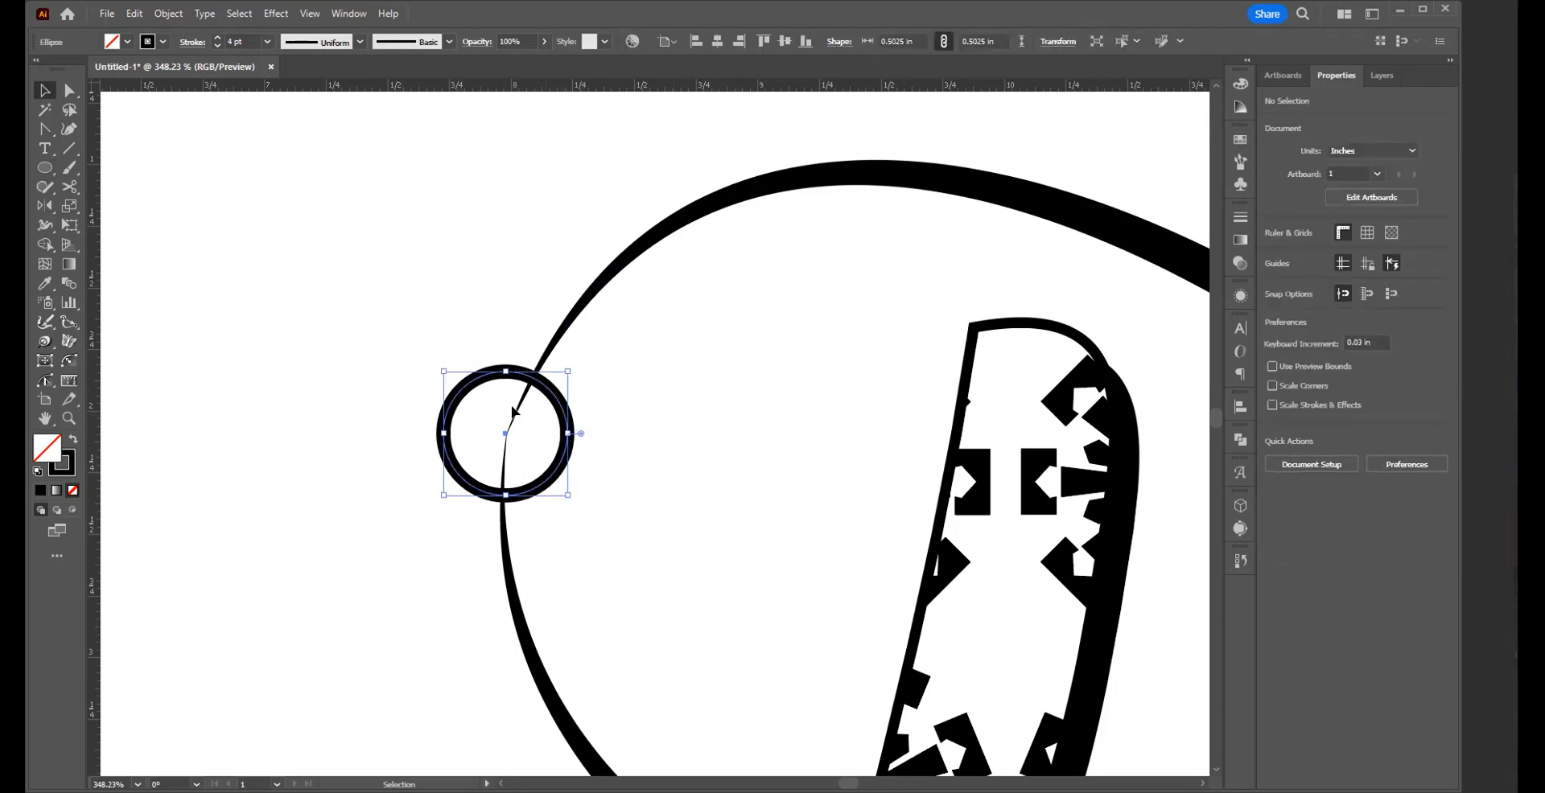
click(170, 13)
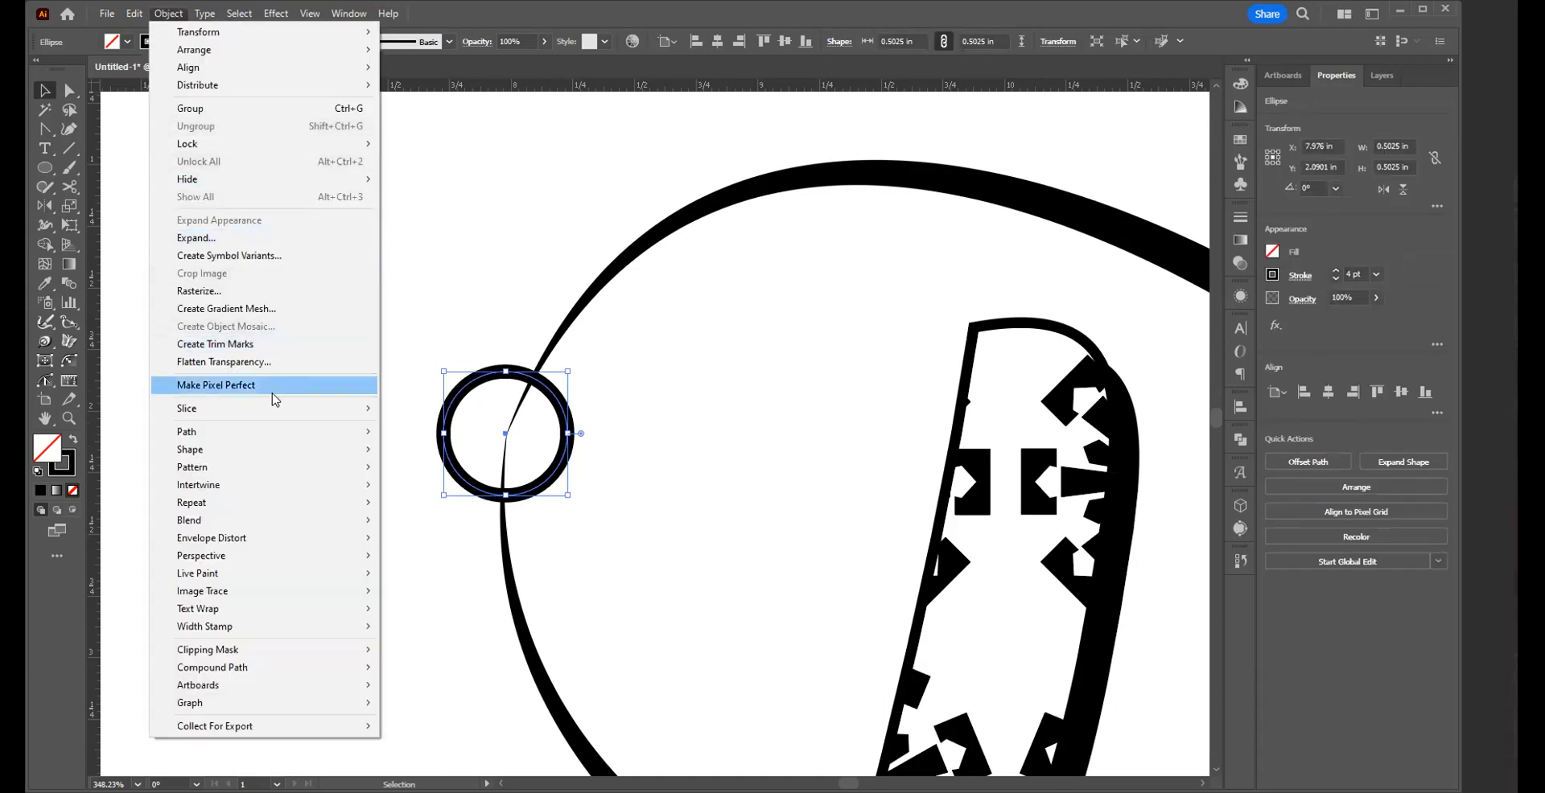
mouse_move(270, 431)
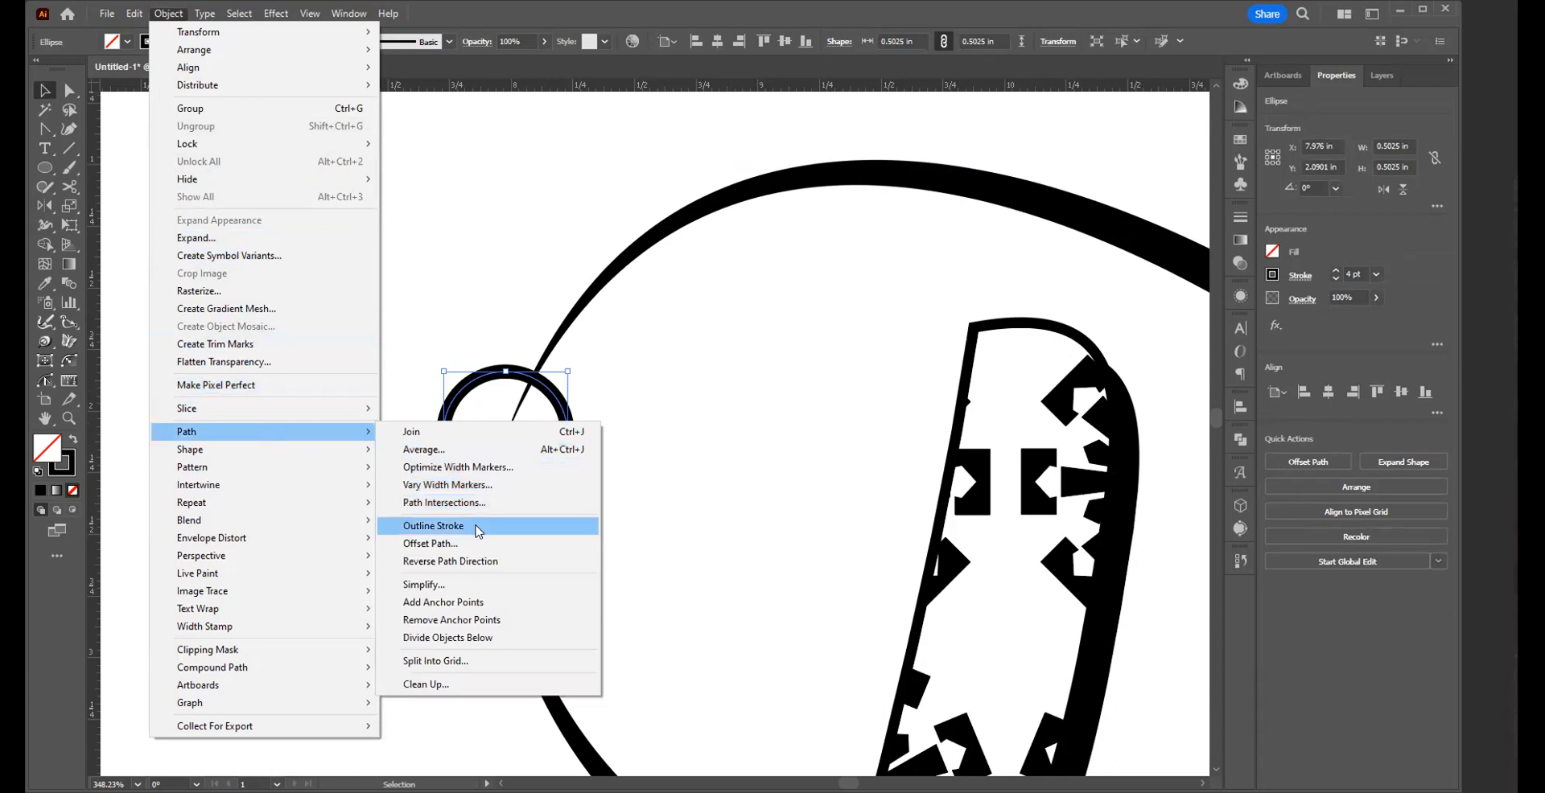
click(478, 531)
click(424, 352)
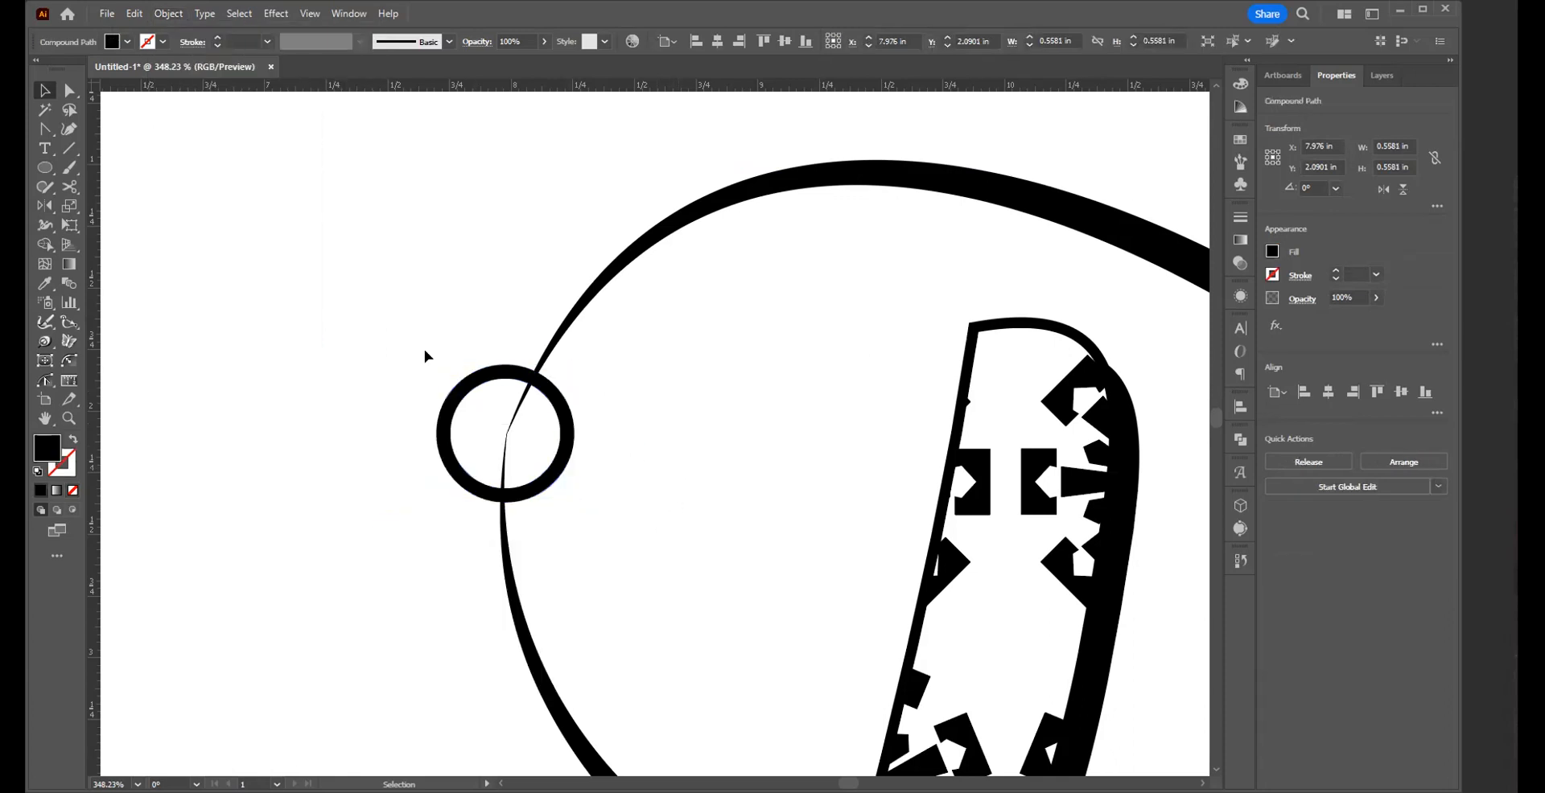
- Select the ring together with the heart and subtract the ring from the heart with Minus Front
drag(366, 314, 453, 439)
key(a)
key(v)
drag(367, 338, 632, 538)
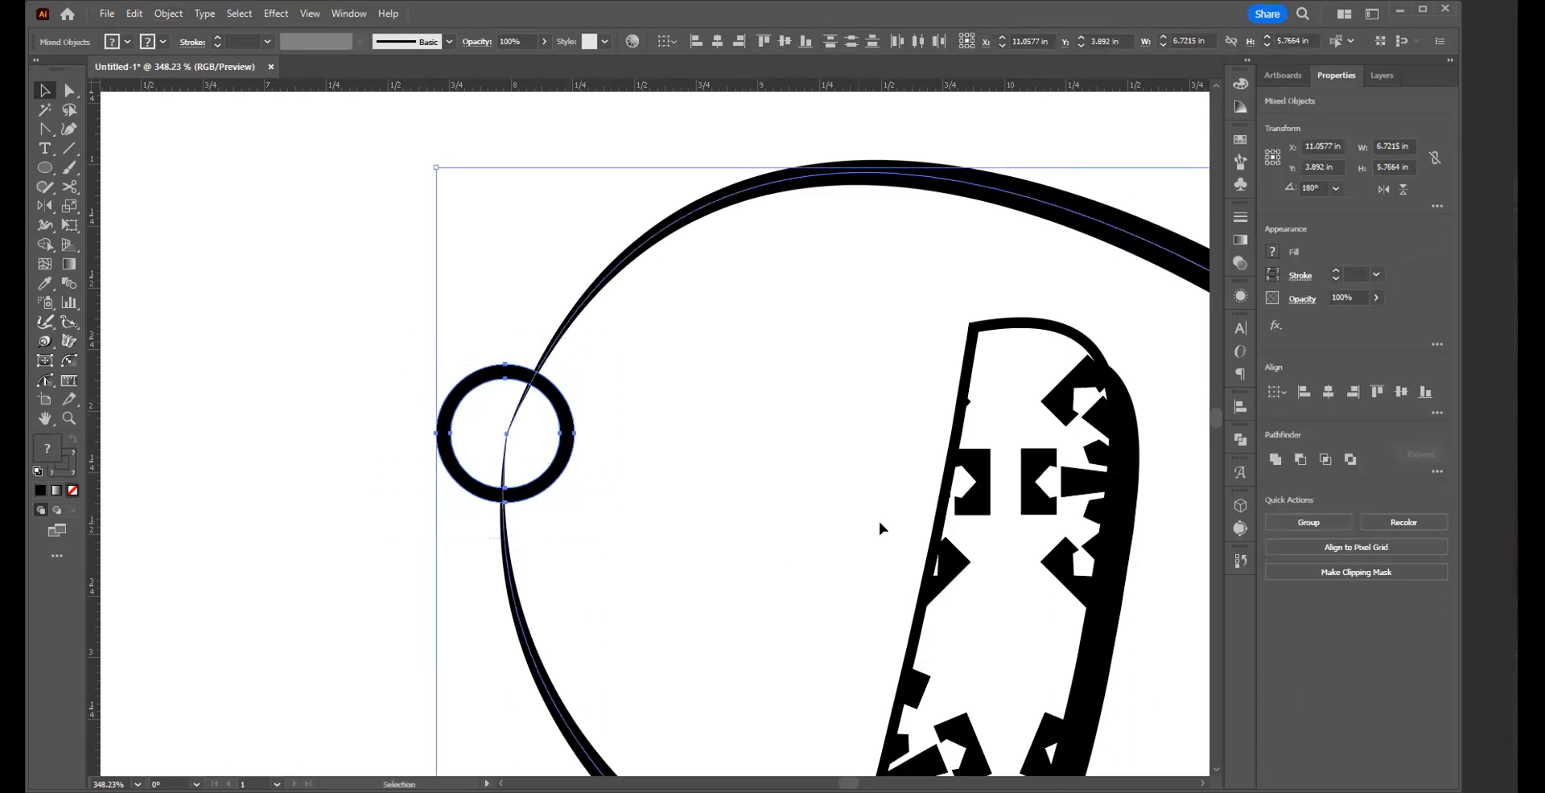
click(1305, 458)
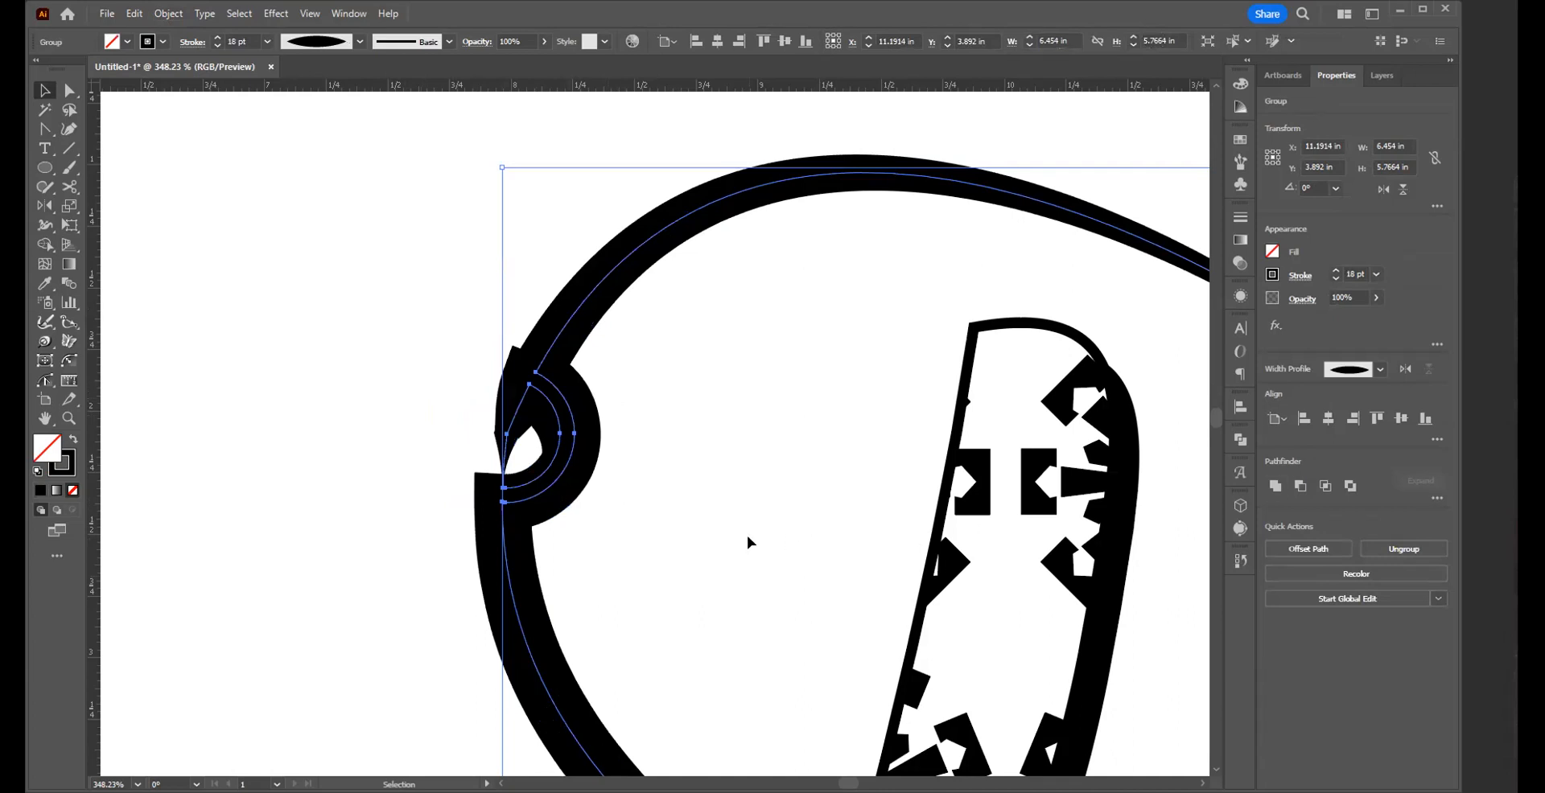
- Isolate the cut heart group and delete the stray fragment inside the notch at its left edge
click(711, 530)
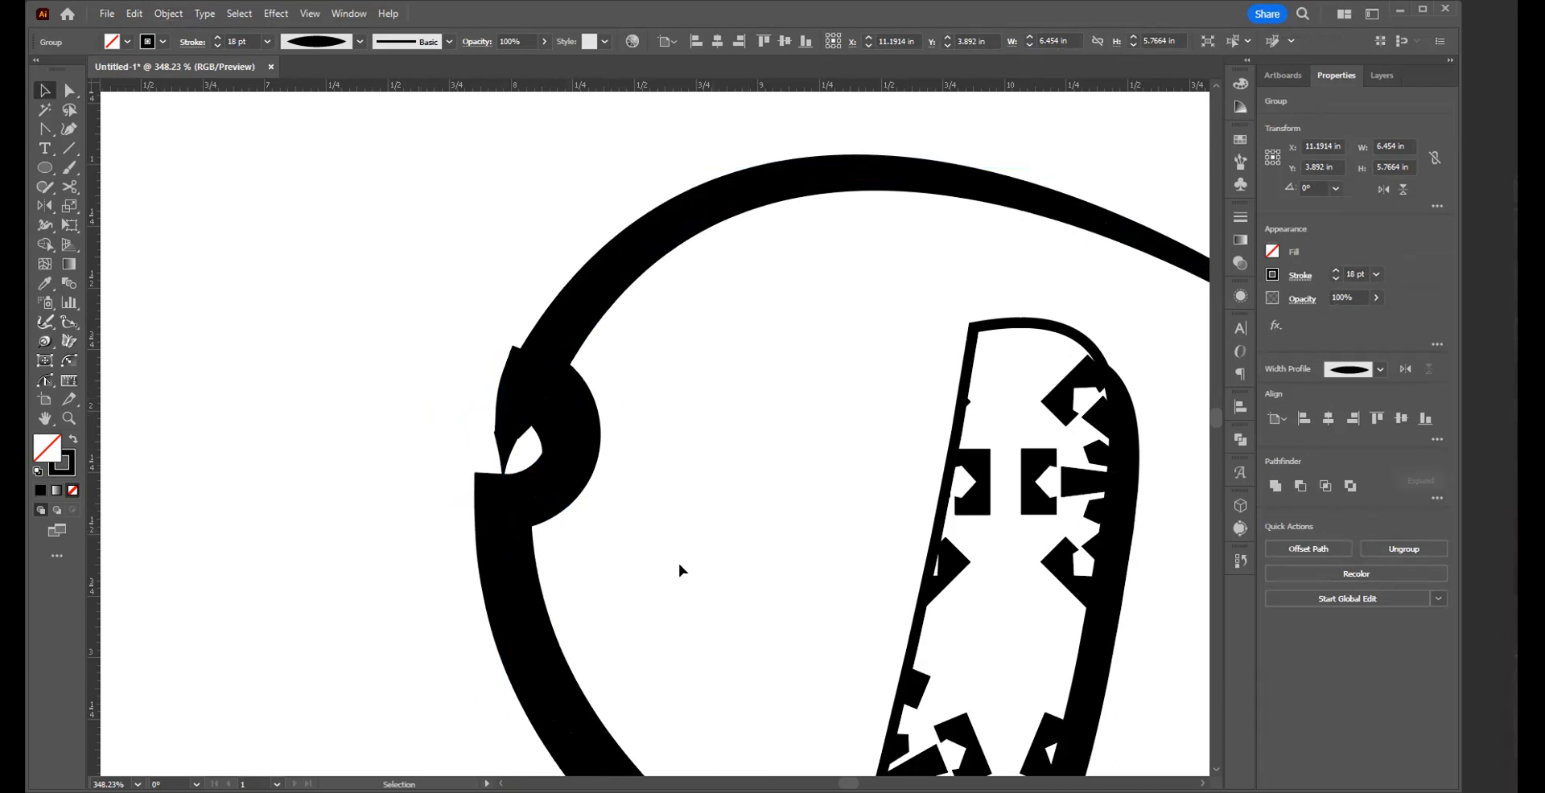
double_click(523, 418)
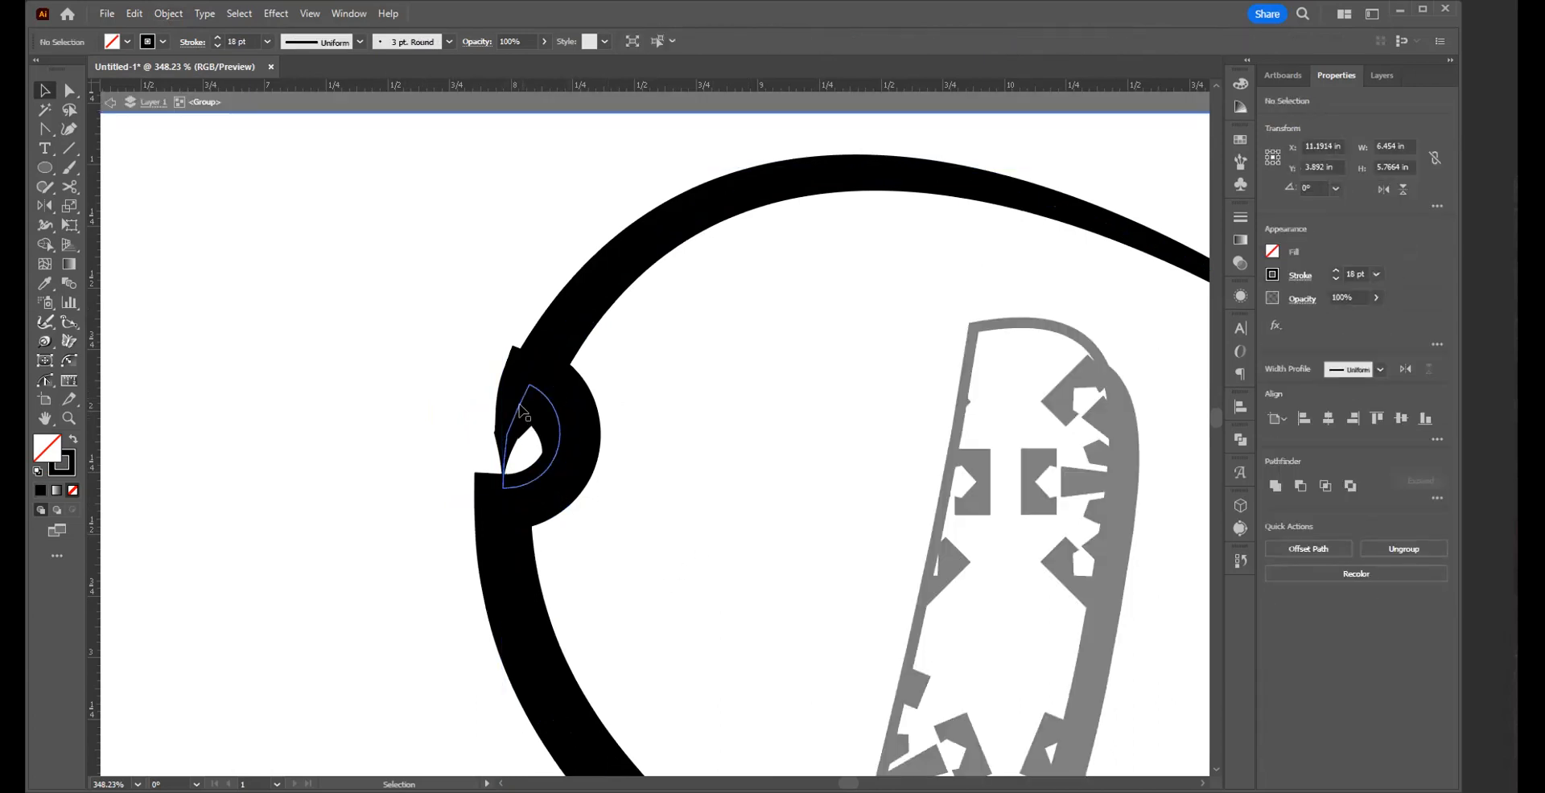
key(Delete)
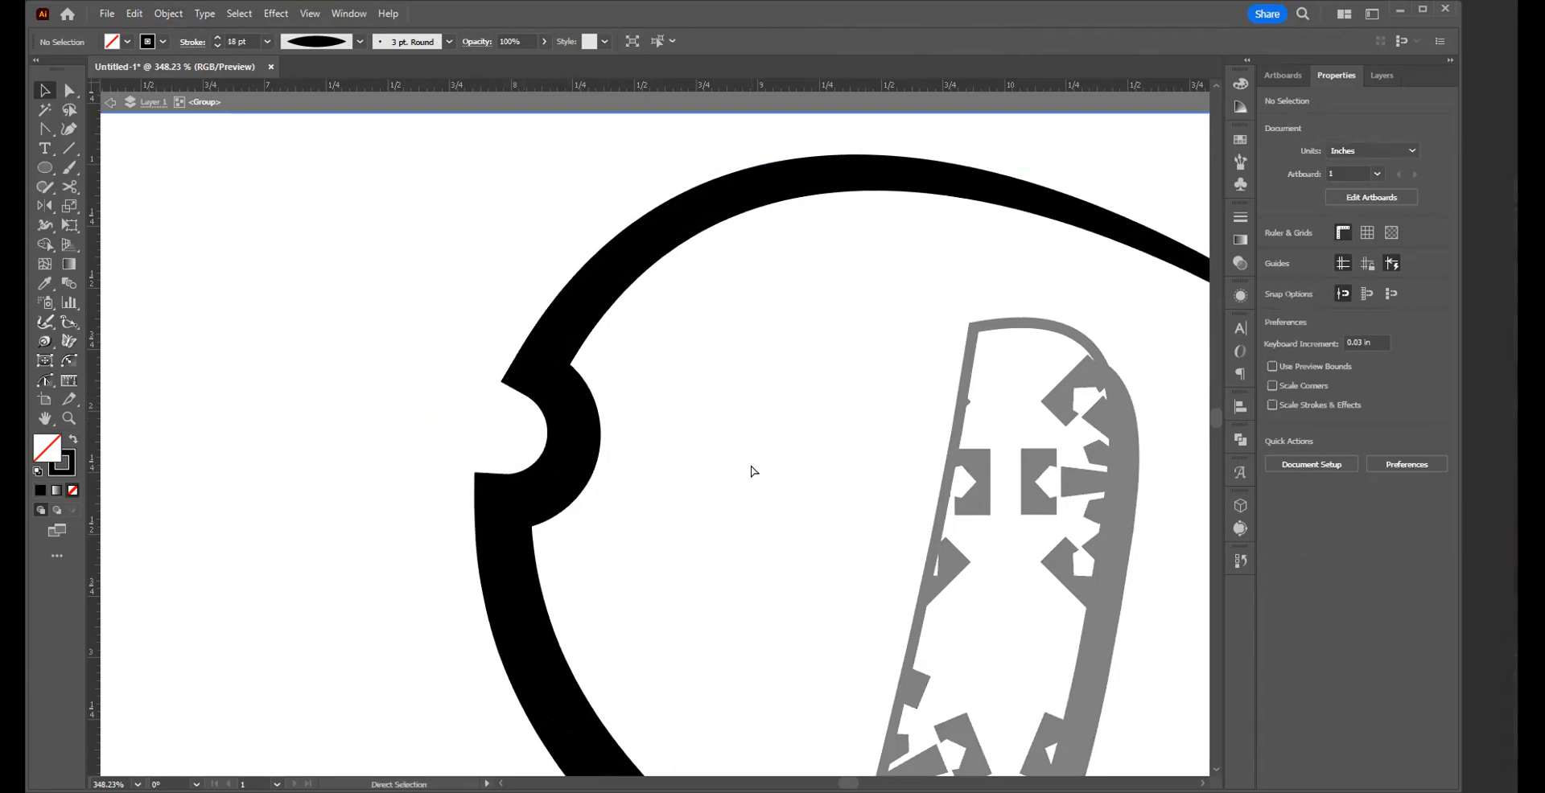
ctrl+alt+click(744, 442)
ctrl+alt+click(745, 441)
ctrl+alt+click(745, 441)
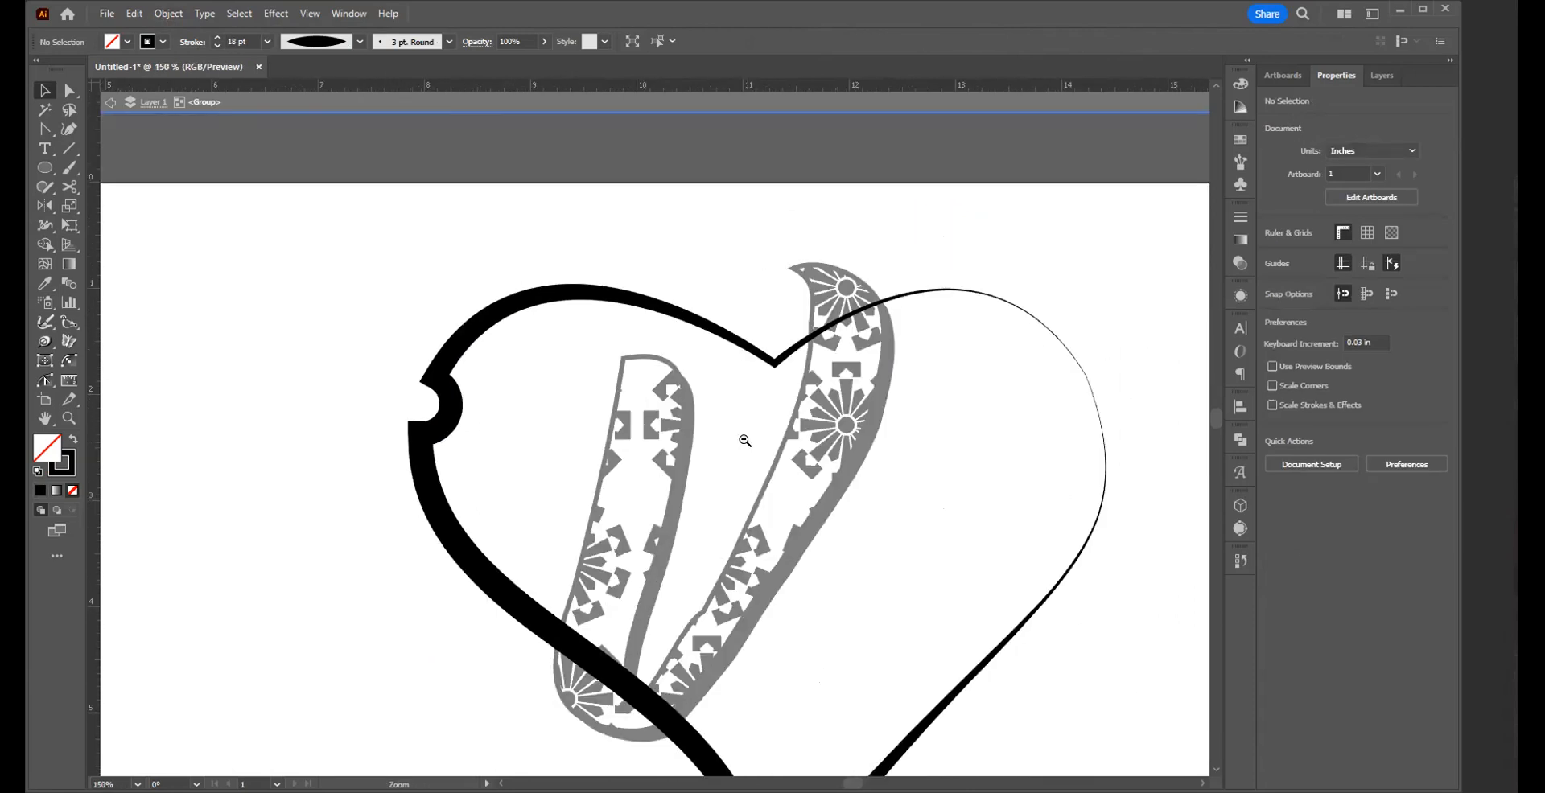
- Paste the copied ring in place over the notch at the heart's left edge
key(a)
key(ctrl+z)
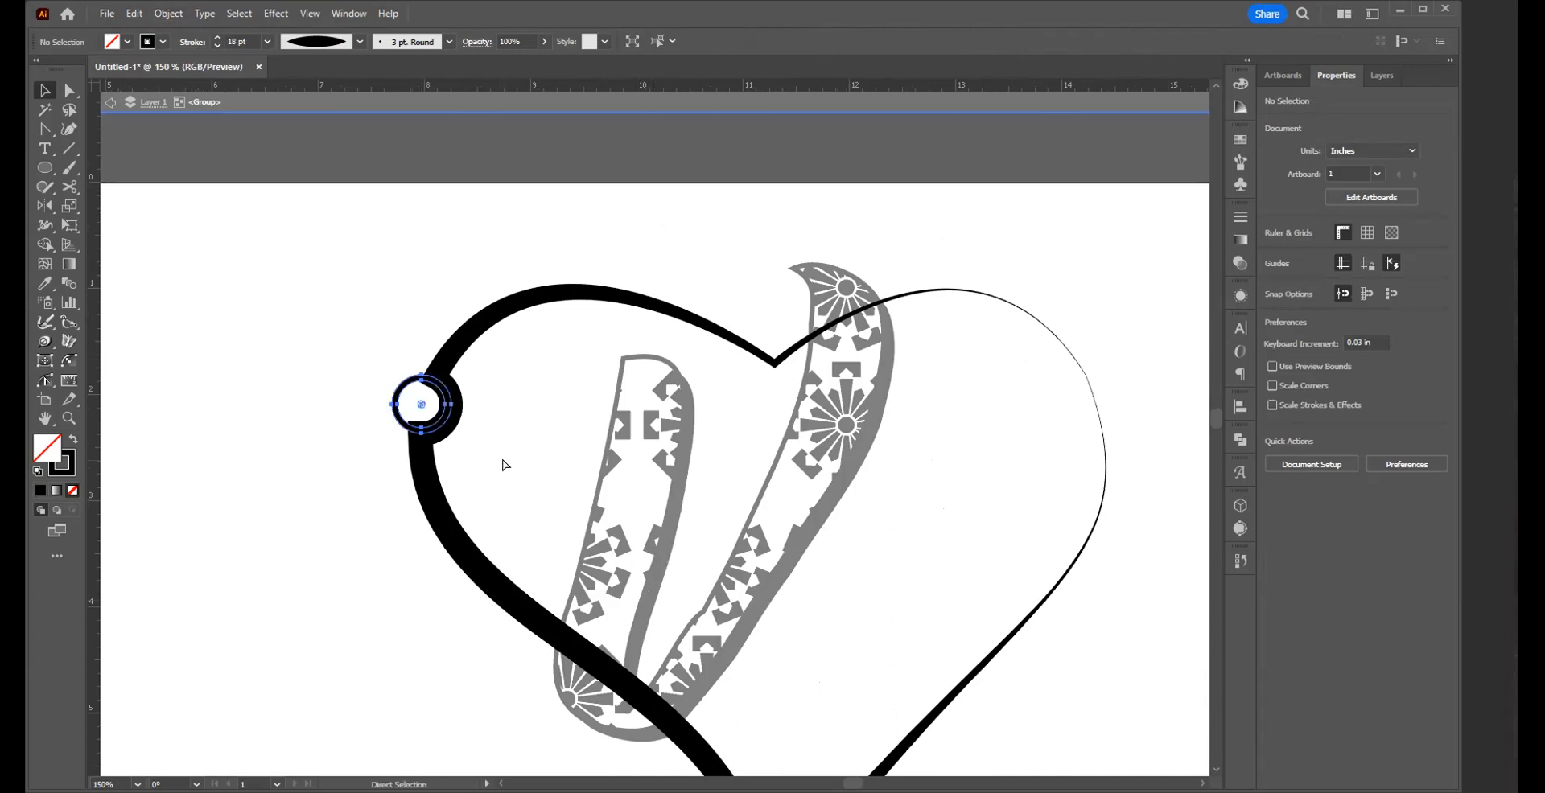
key(v)
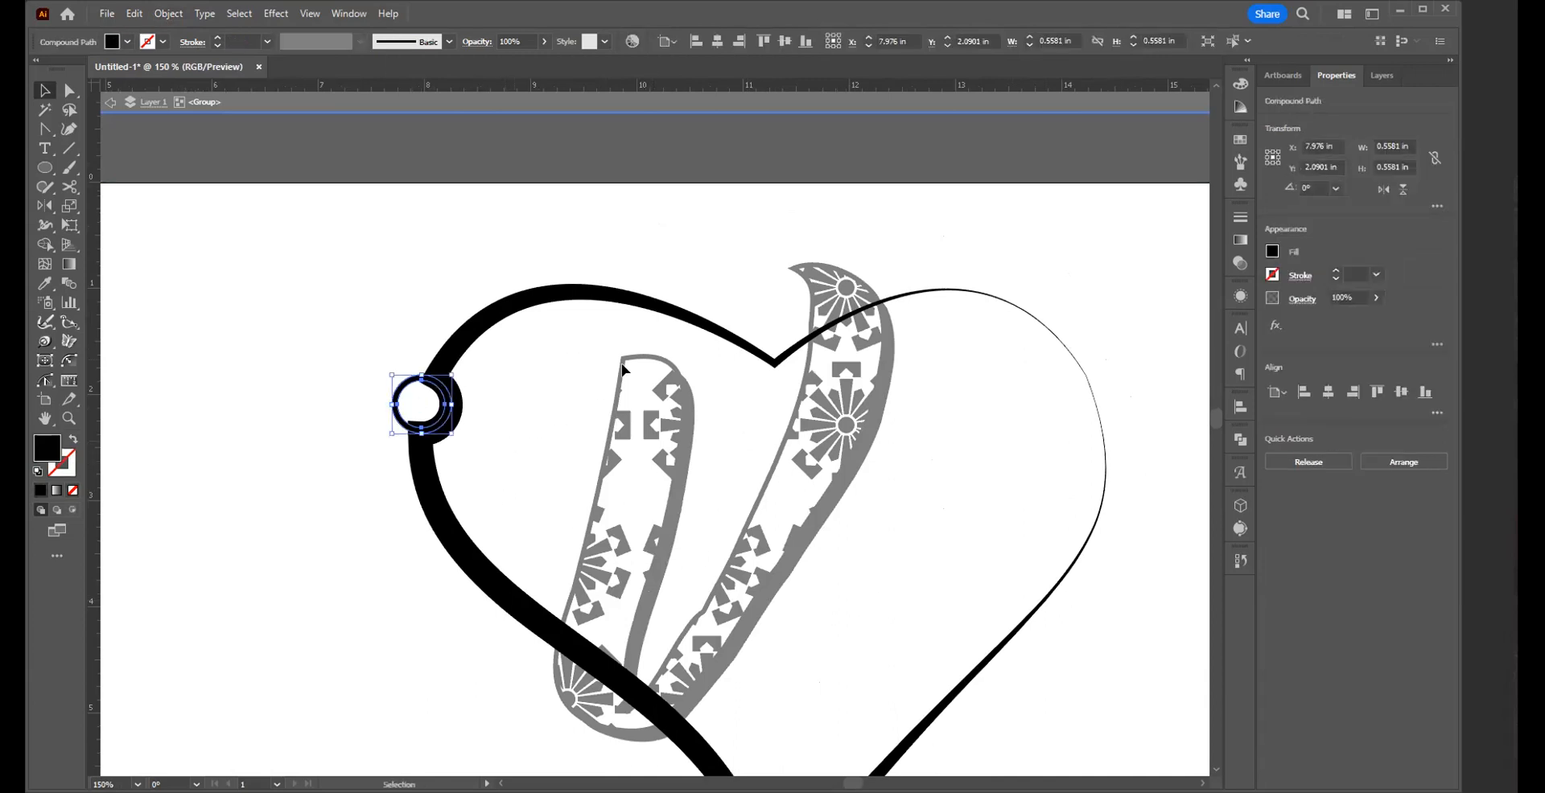
- Select the cut heart path and try to flip its width profile along the path, cancelling a reset of the profiles
click(682, 322)
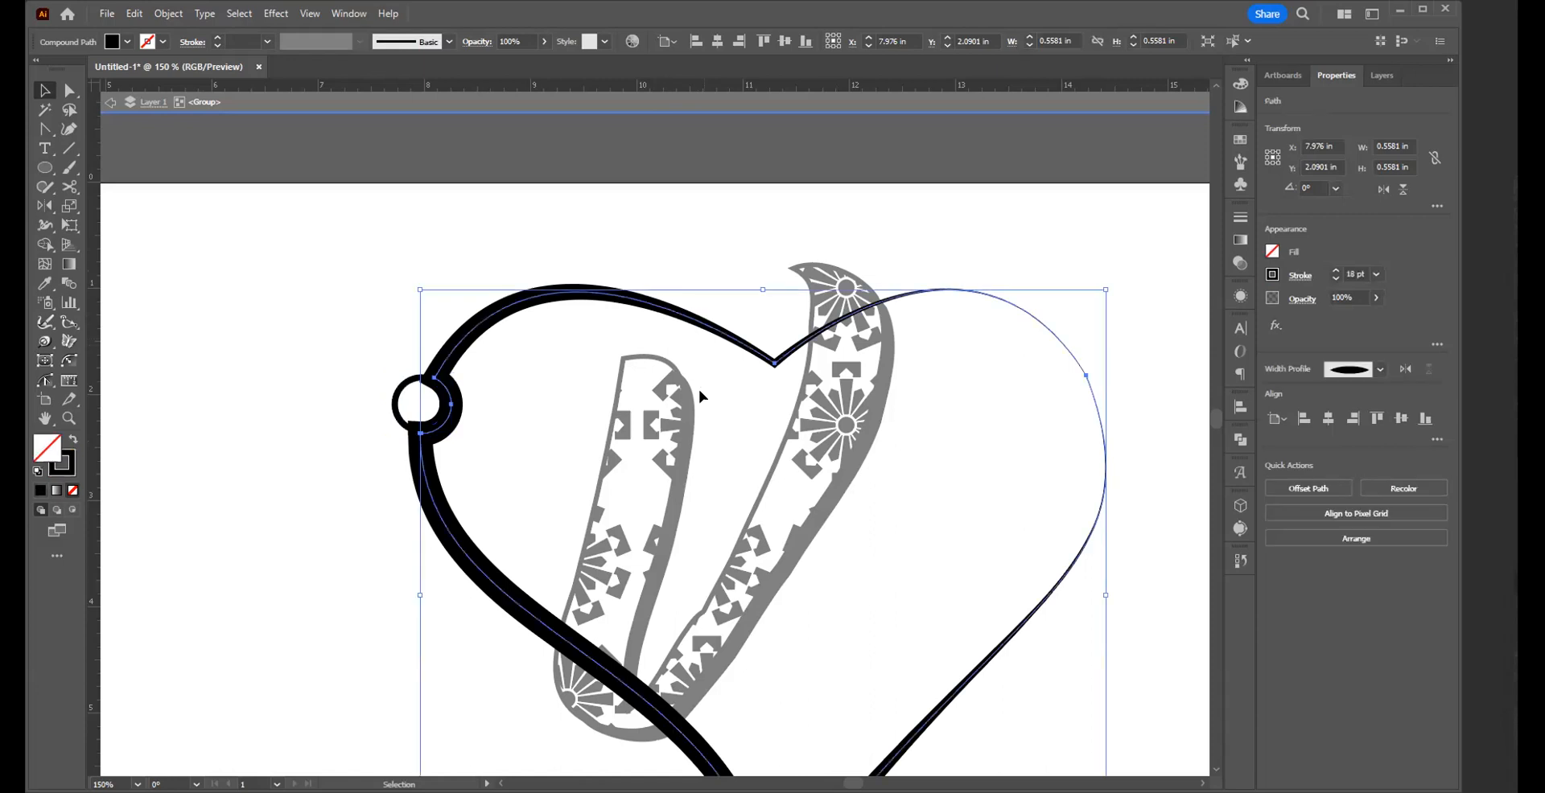
click(1380, 368)
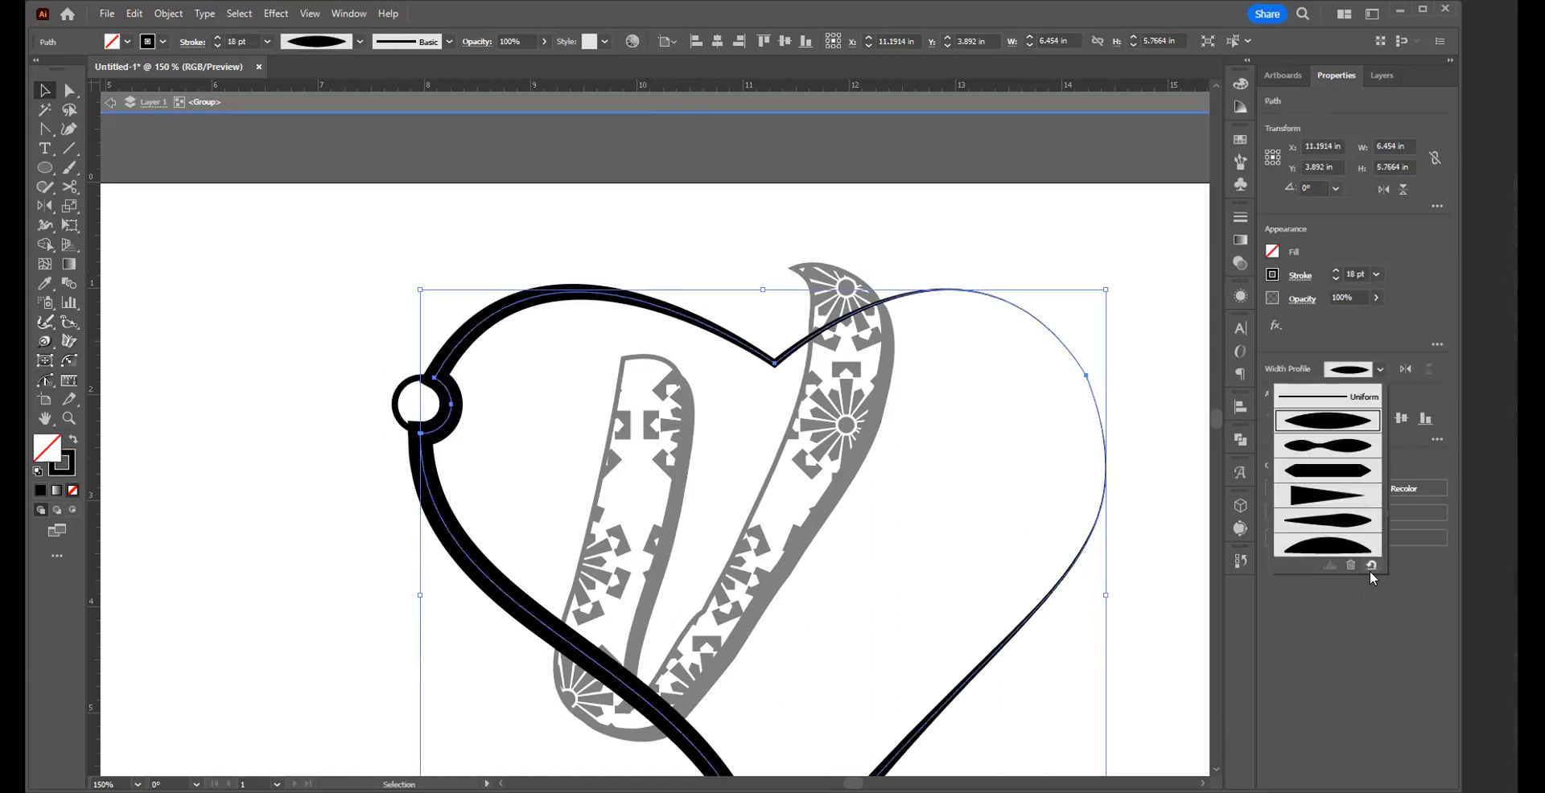
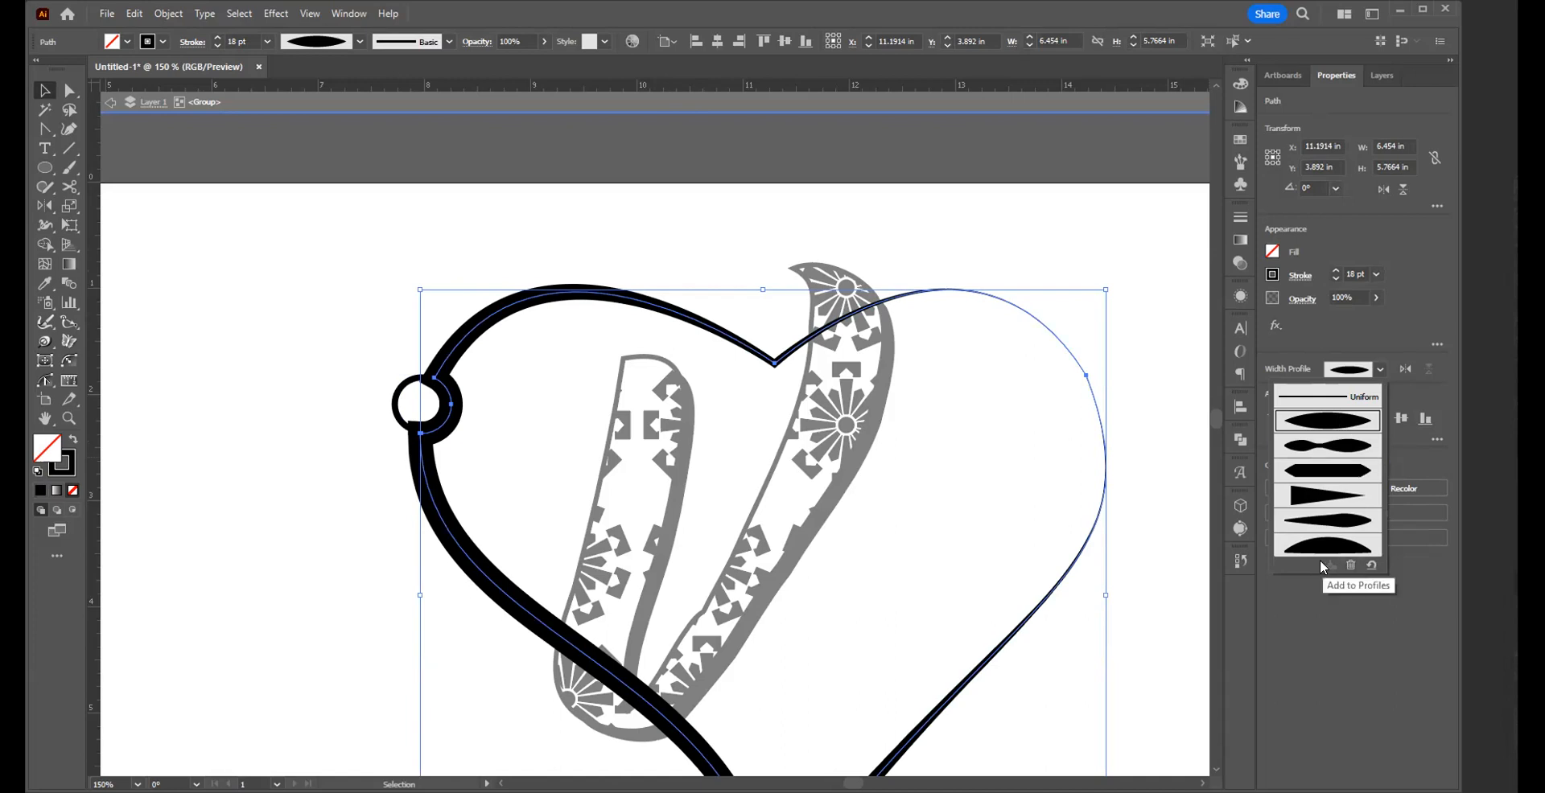
click(1371, 567)
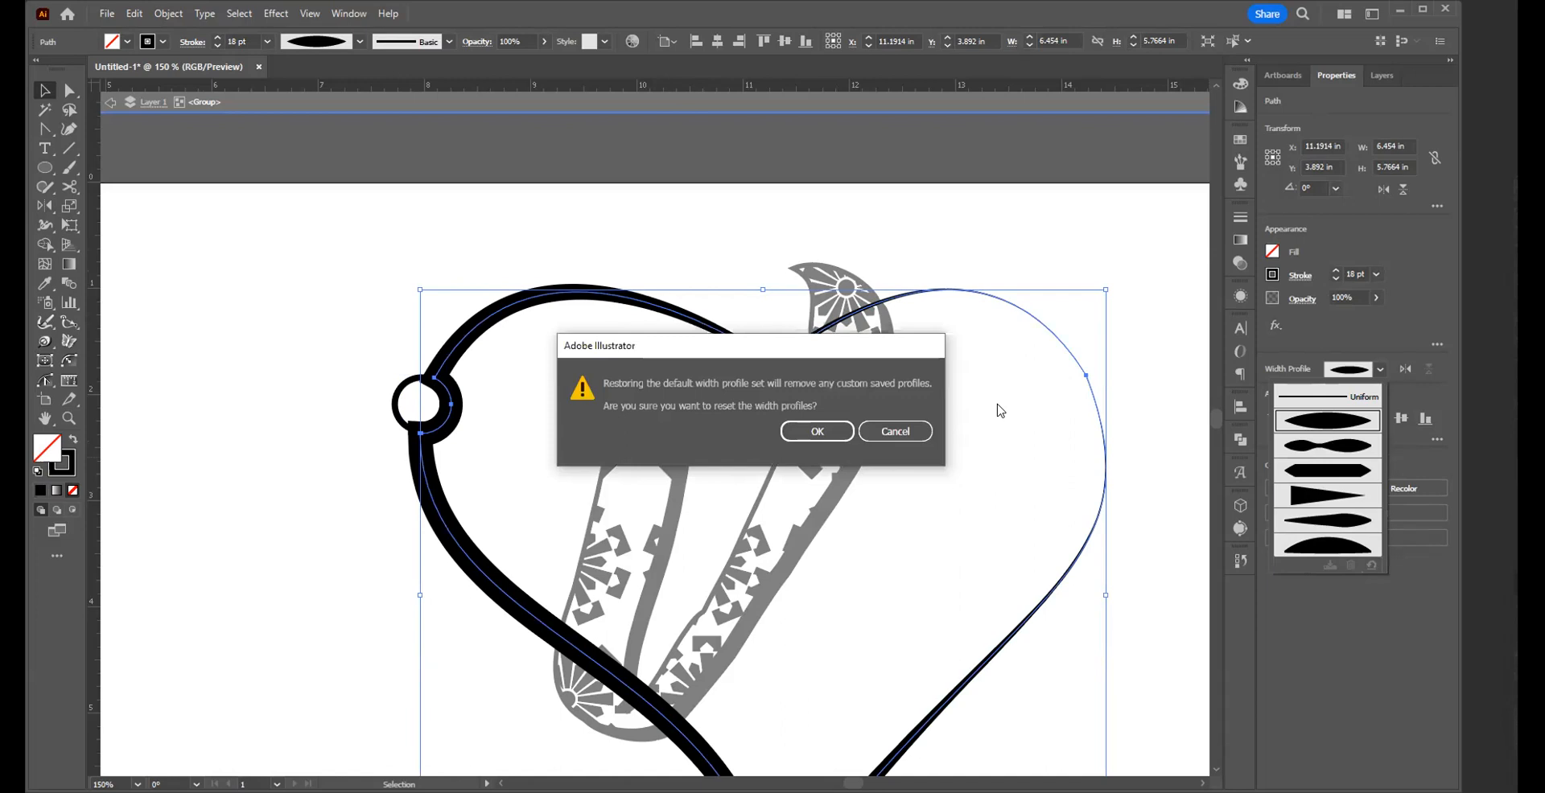
click(895, 432)
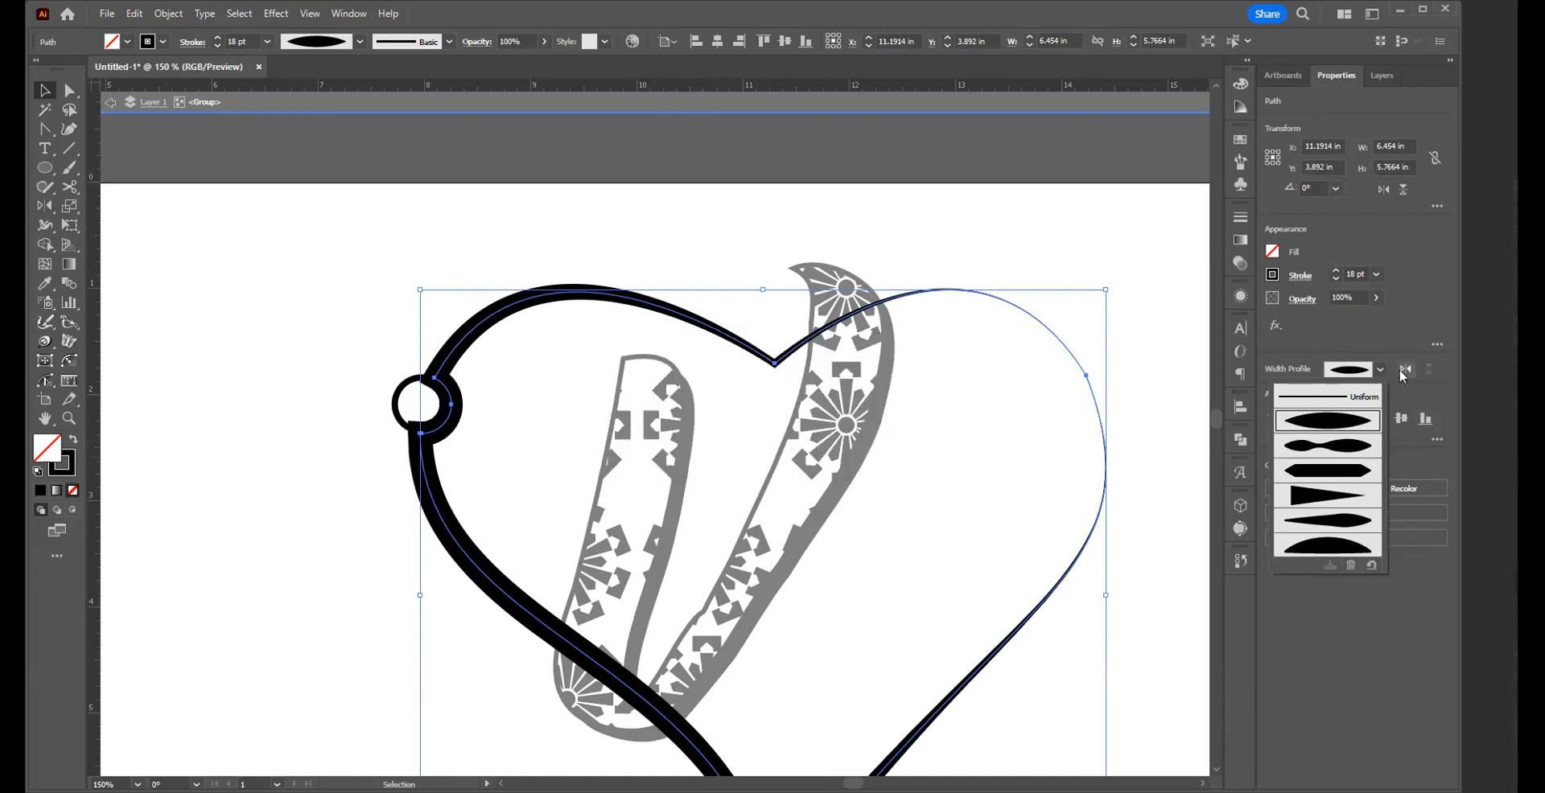
click(1402, 375)
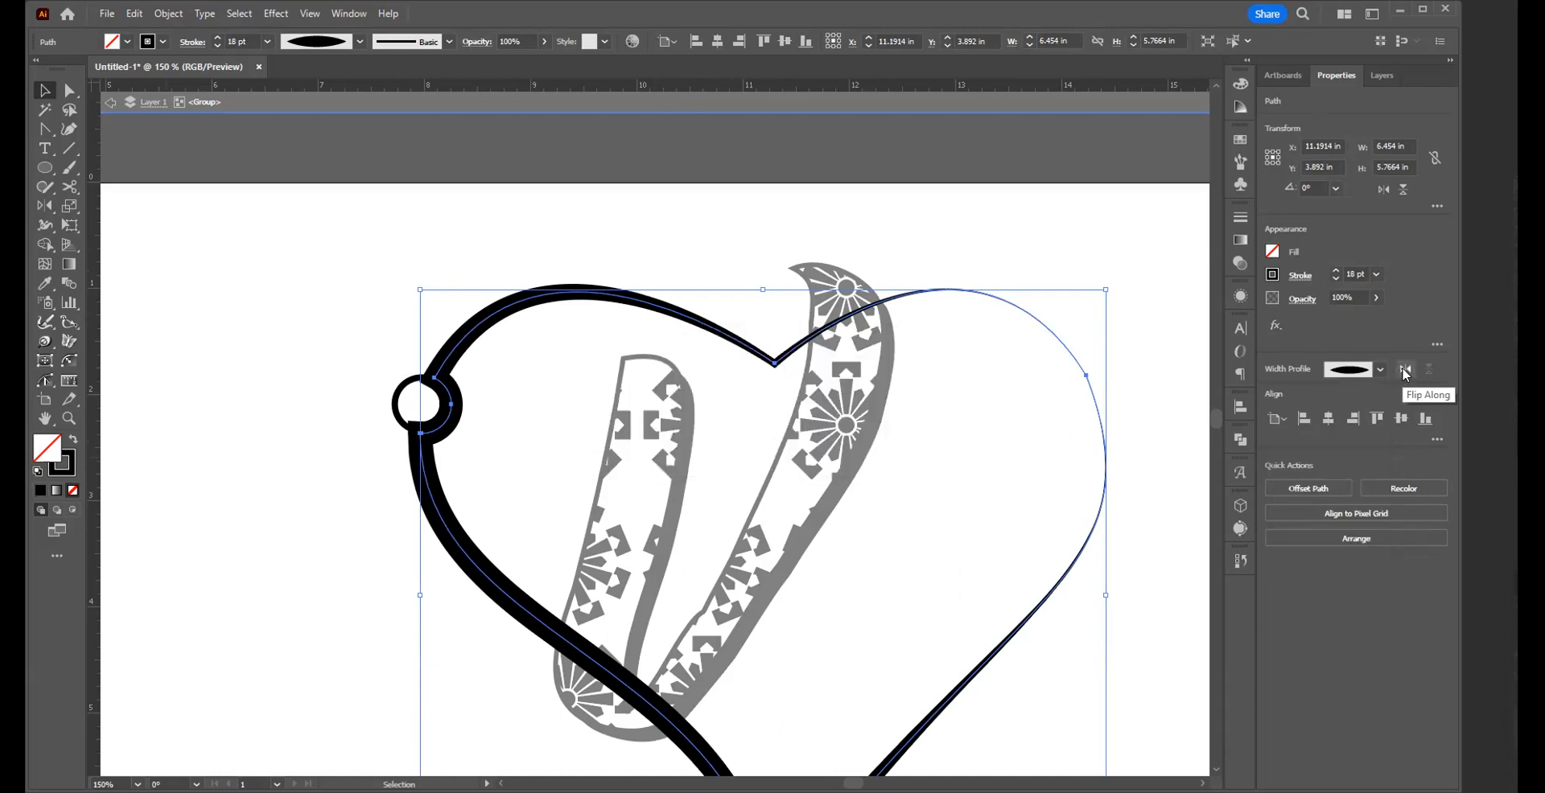
click(1403, 371)
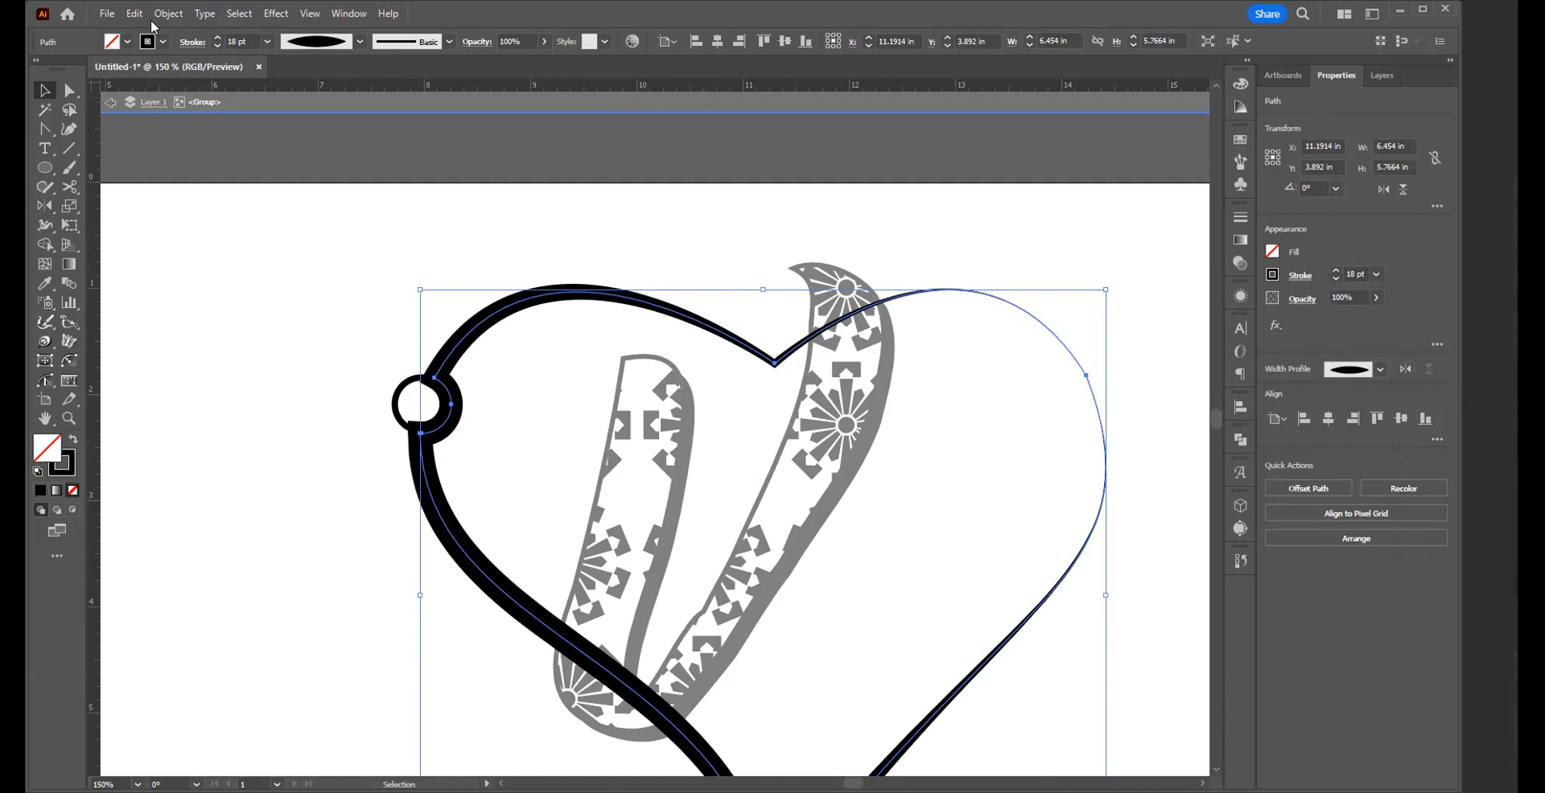
- Try to reverse the path direction of the cut heart
click(179, 15)
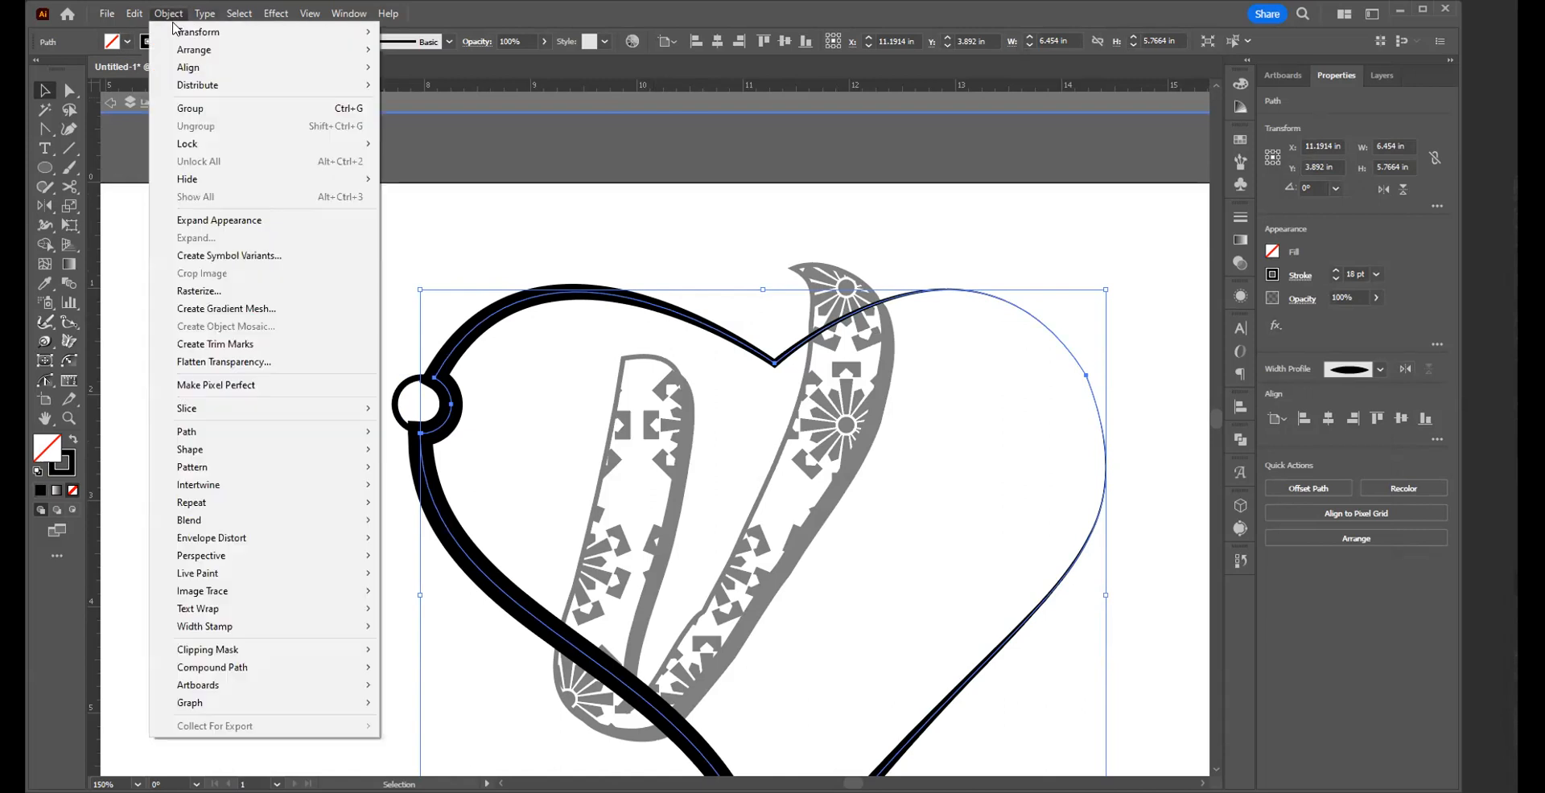
mouse_move(174, 34)
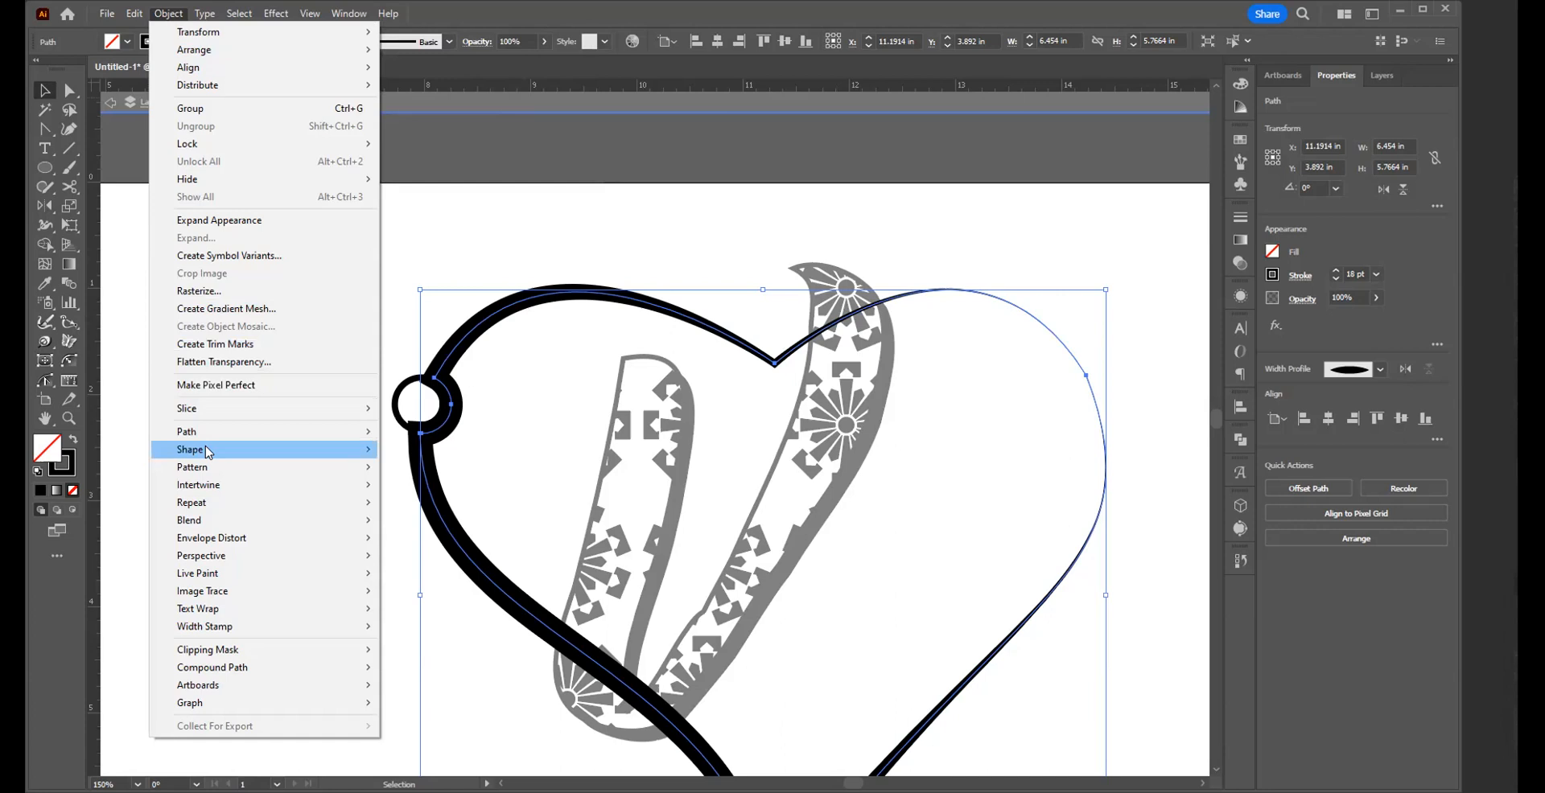
mouse_move(210, 440)
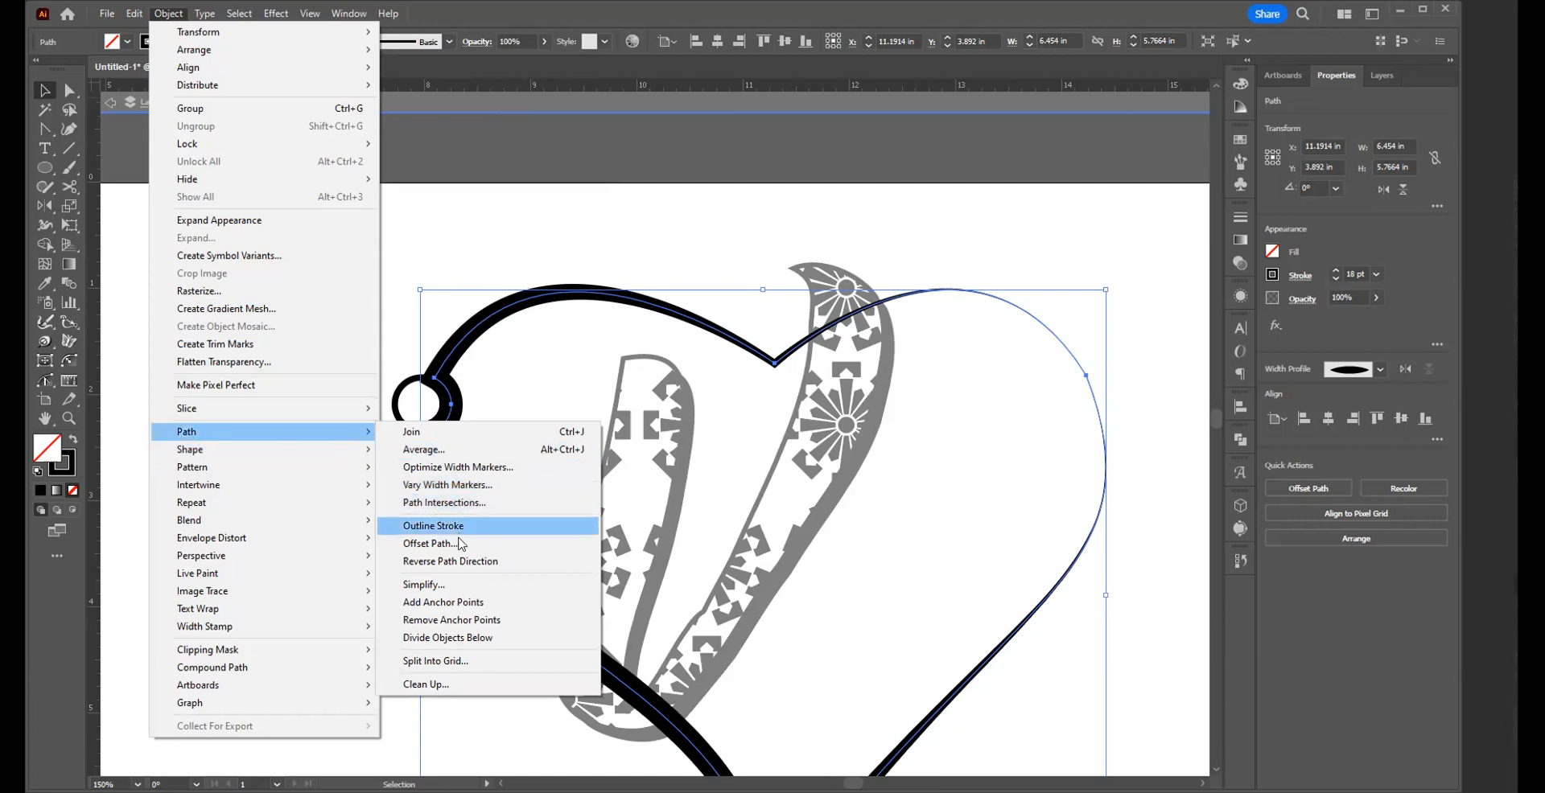
click(456, 562)
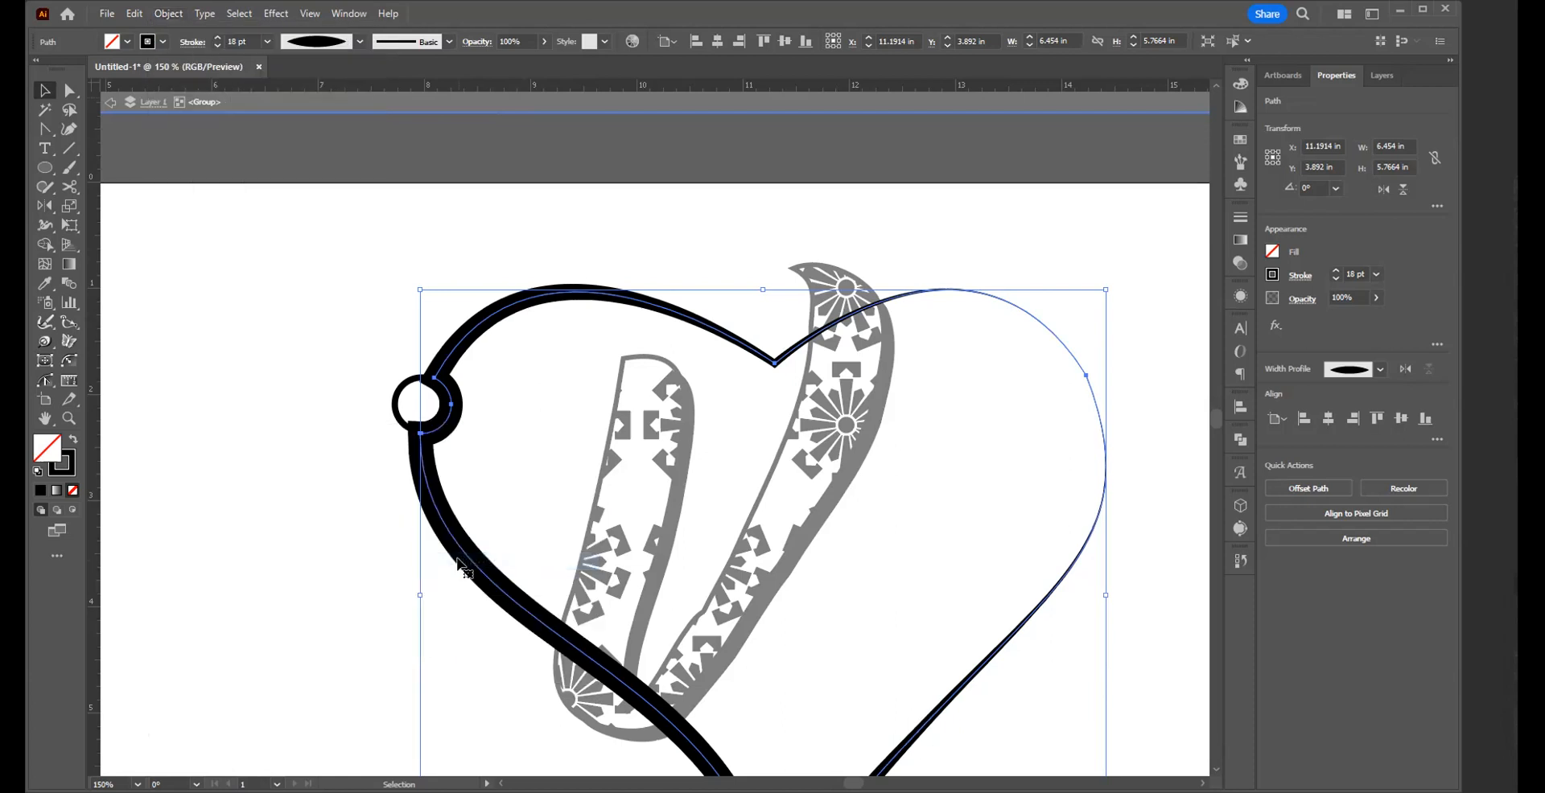
click(336, 485)
drag(484, 258, 532, 348)
- Undo the pasted ring and the Minus Front cut back to the uncut tapered heart with its separate ring, and clear the selection
key(a)
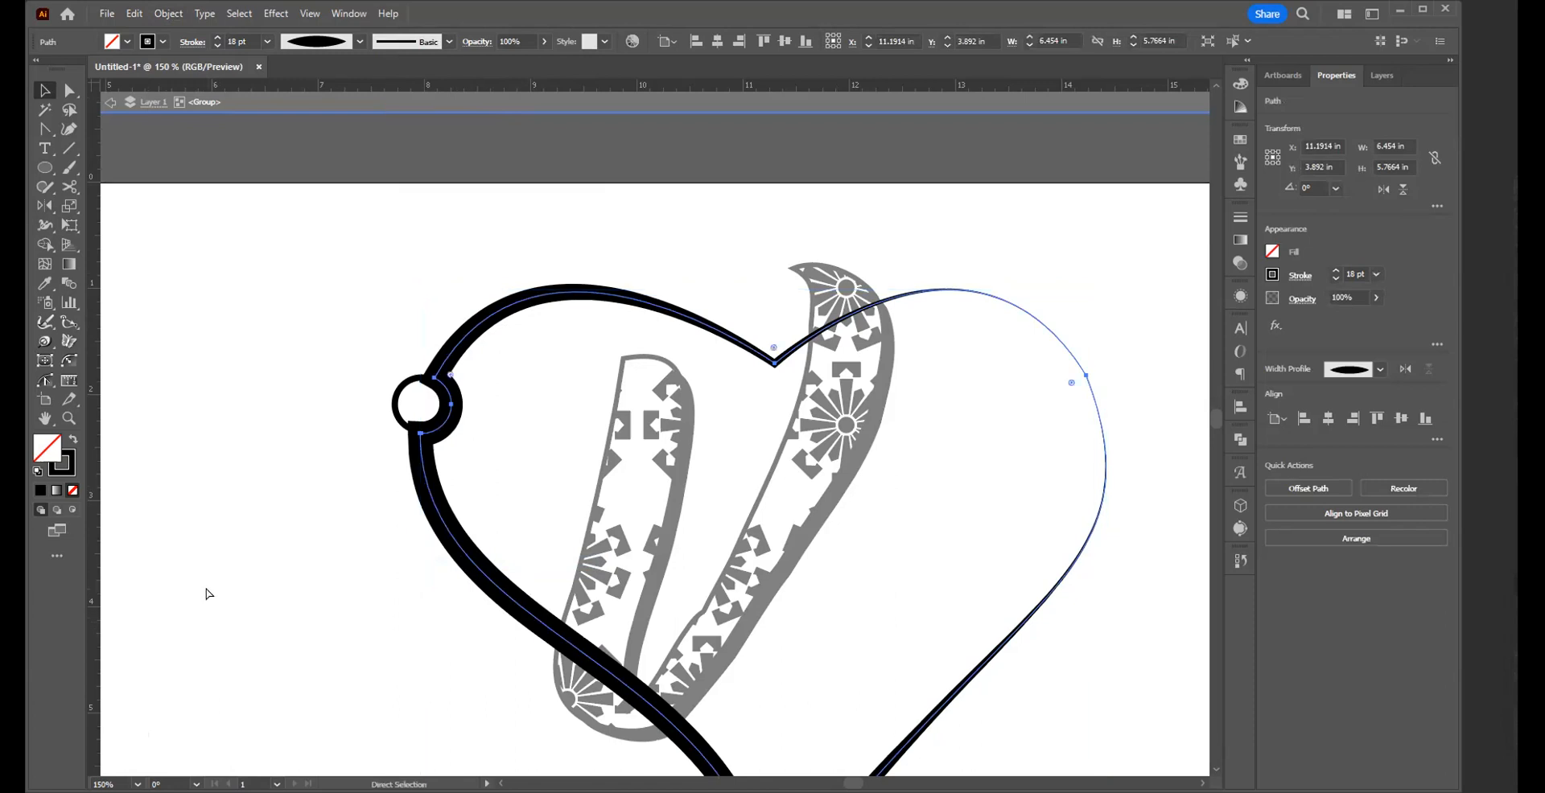
key(Delete)
key(v)
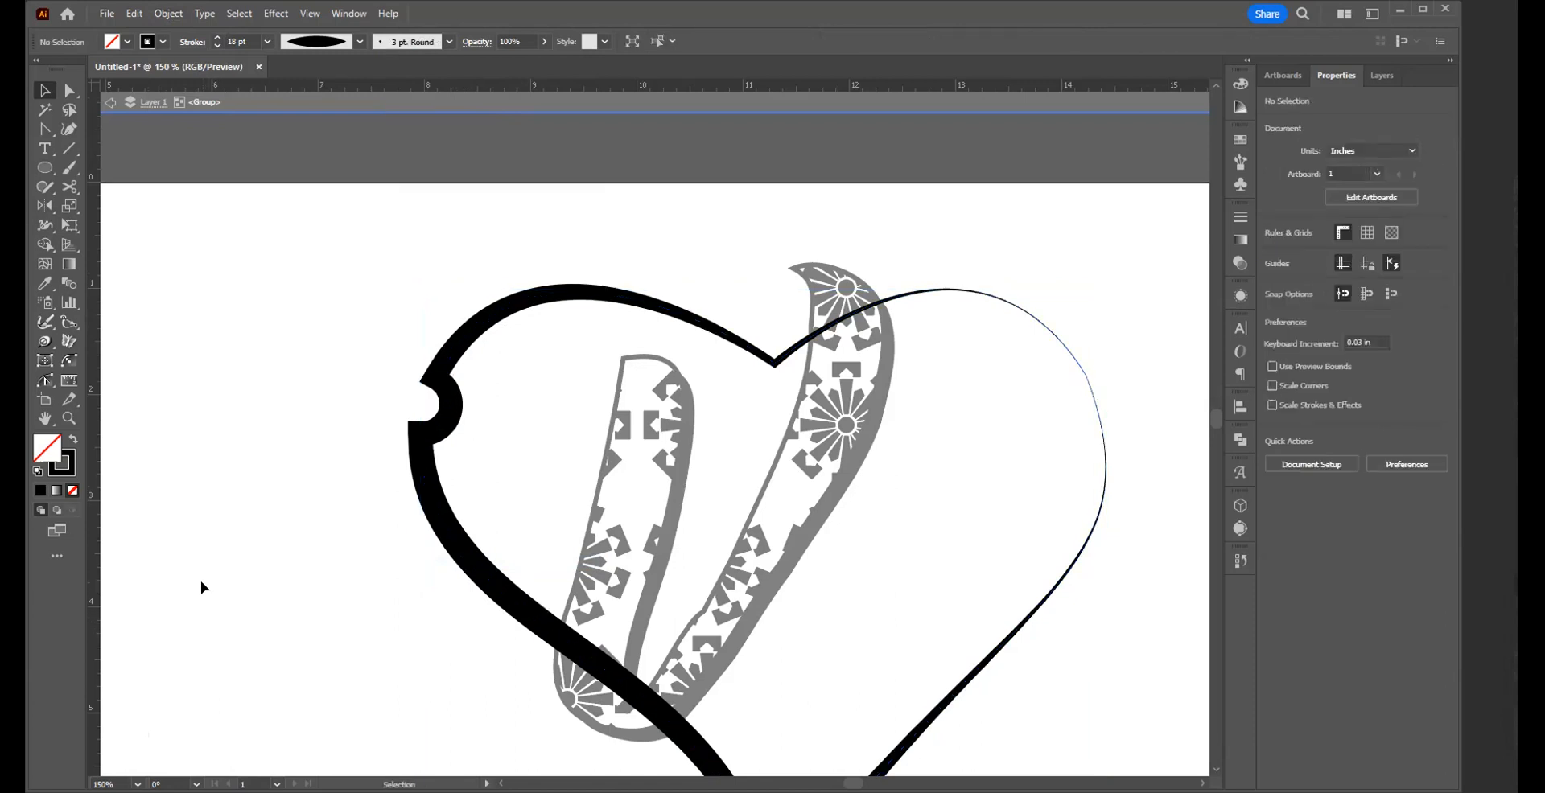
key(ctrl+z)
key(ctrl+z)
key(ctrl+z)
key(ctrl+z)
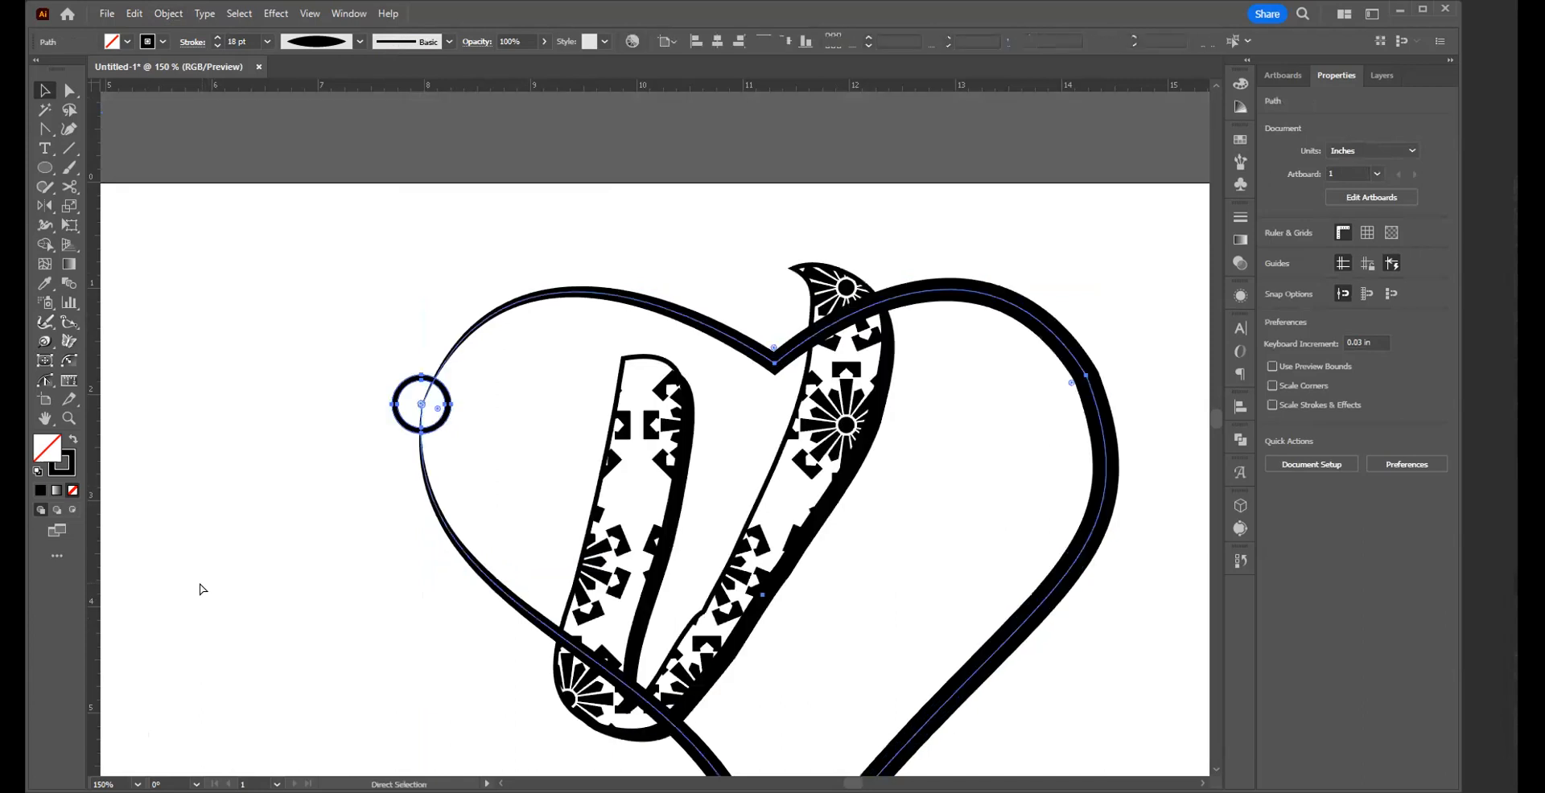
key(v)
click(206, 572)
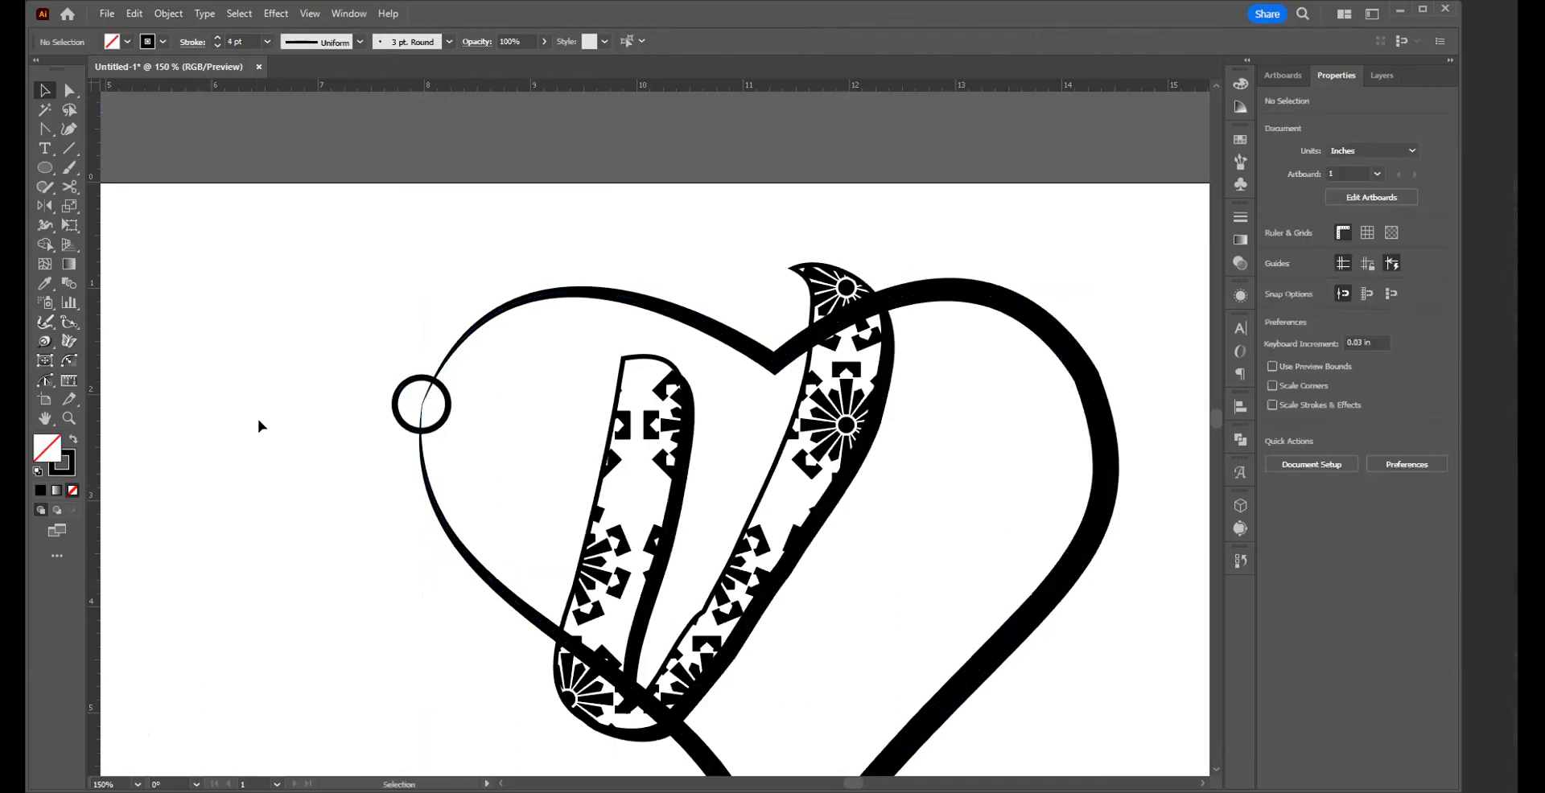
- Select the small ring at the heart's left edge and convert its stroke to an outline
drag(348, 333, 378, 400)
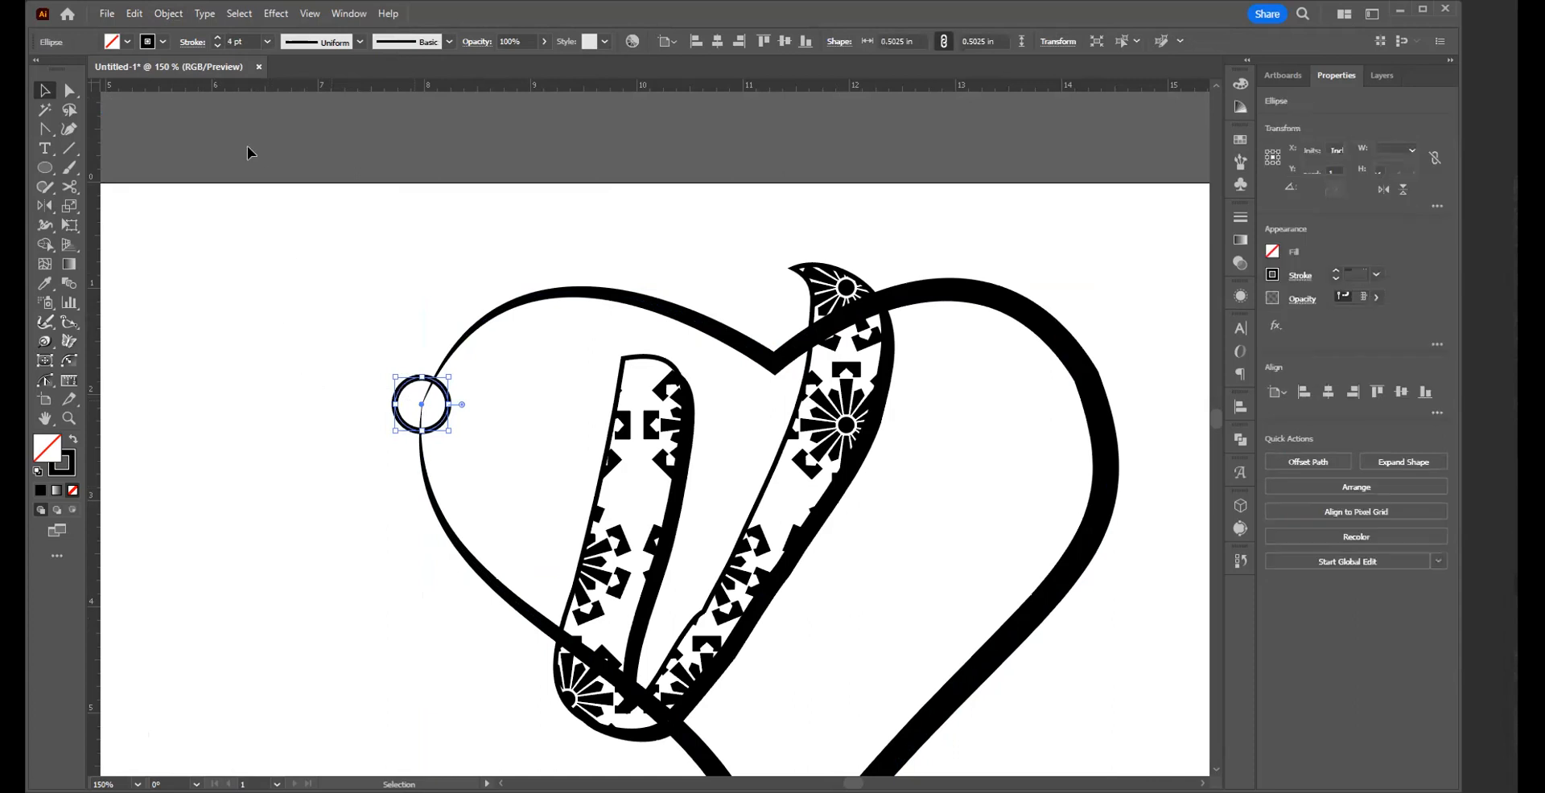
click(165, 13)
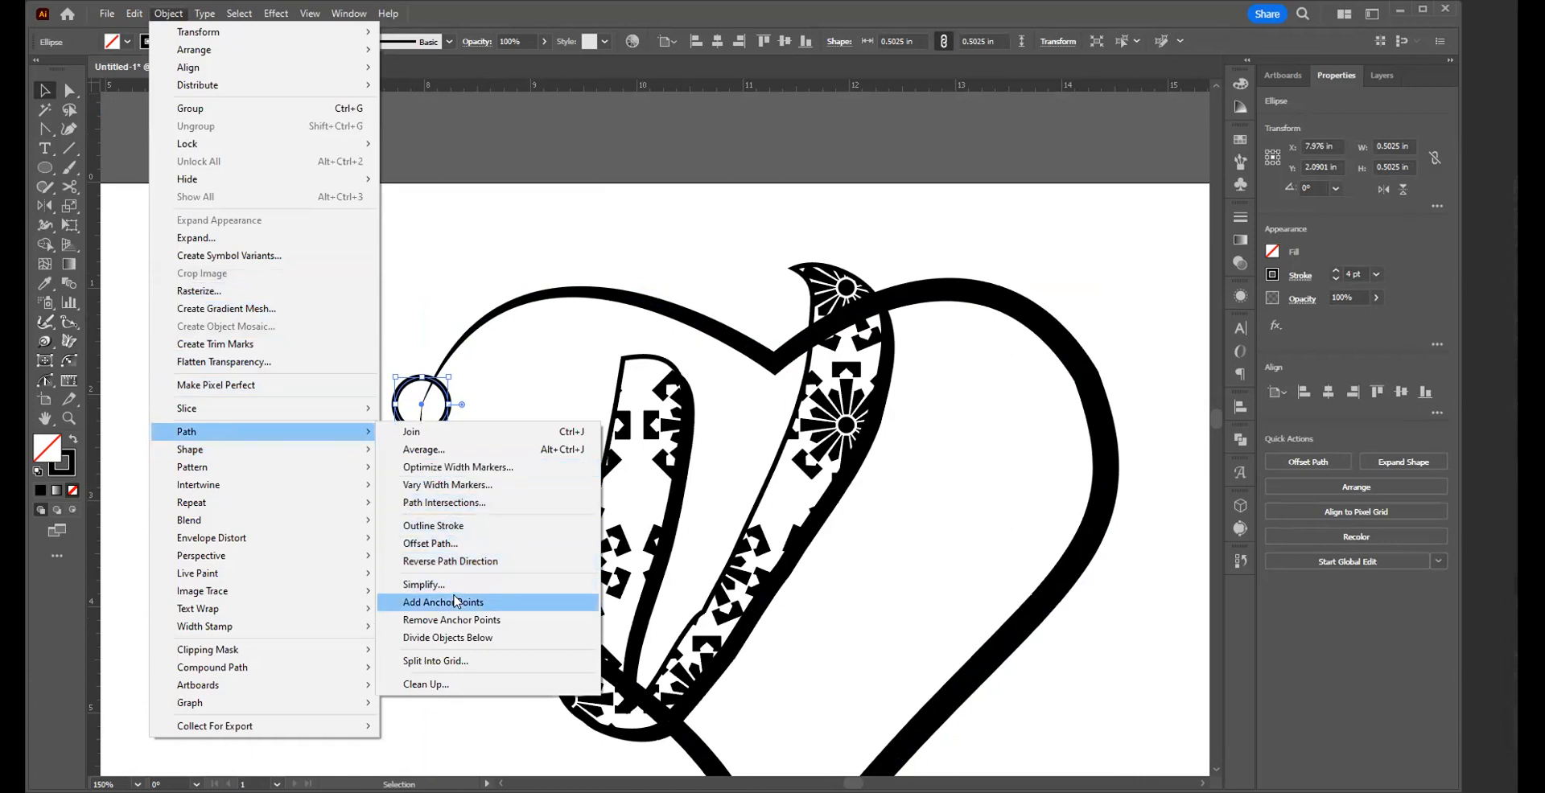
click(435, 526)
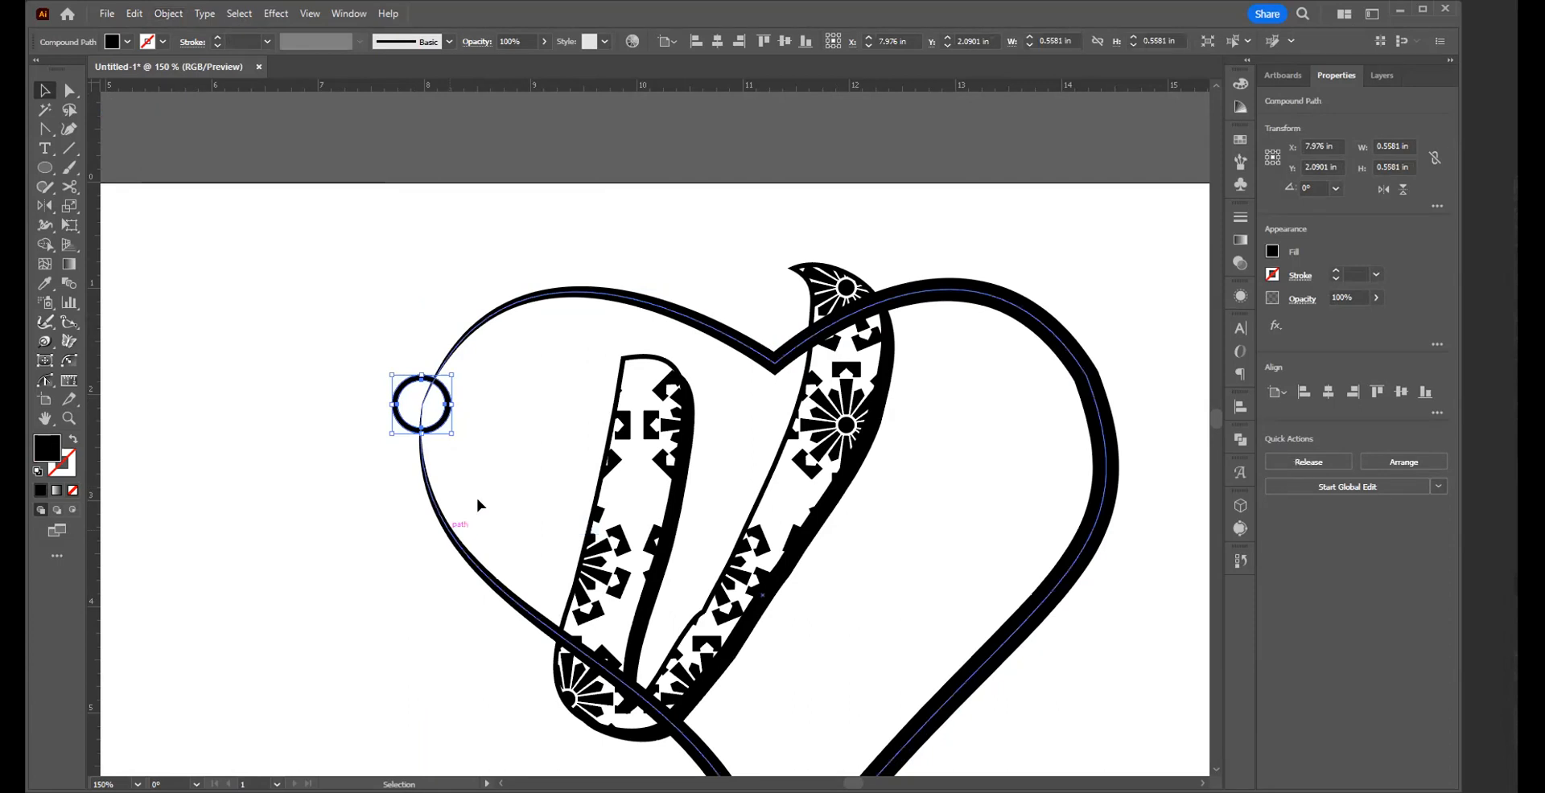
- Try to unite the outlined ring with the stroked heart path and swap the result's fill and stroke
click(514, 441)
drag(375, 342, 457, 471)
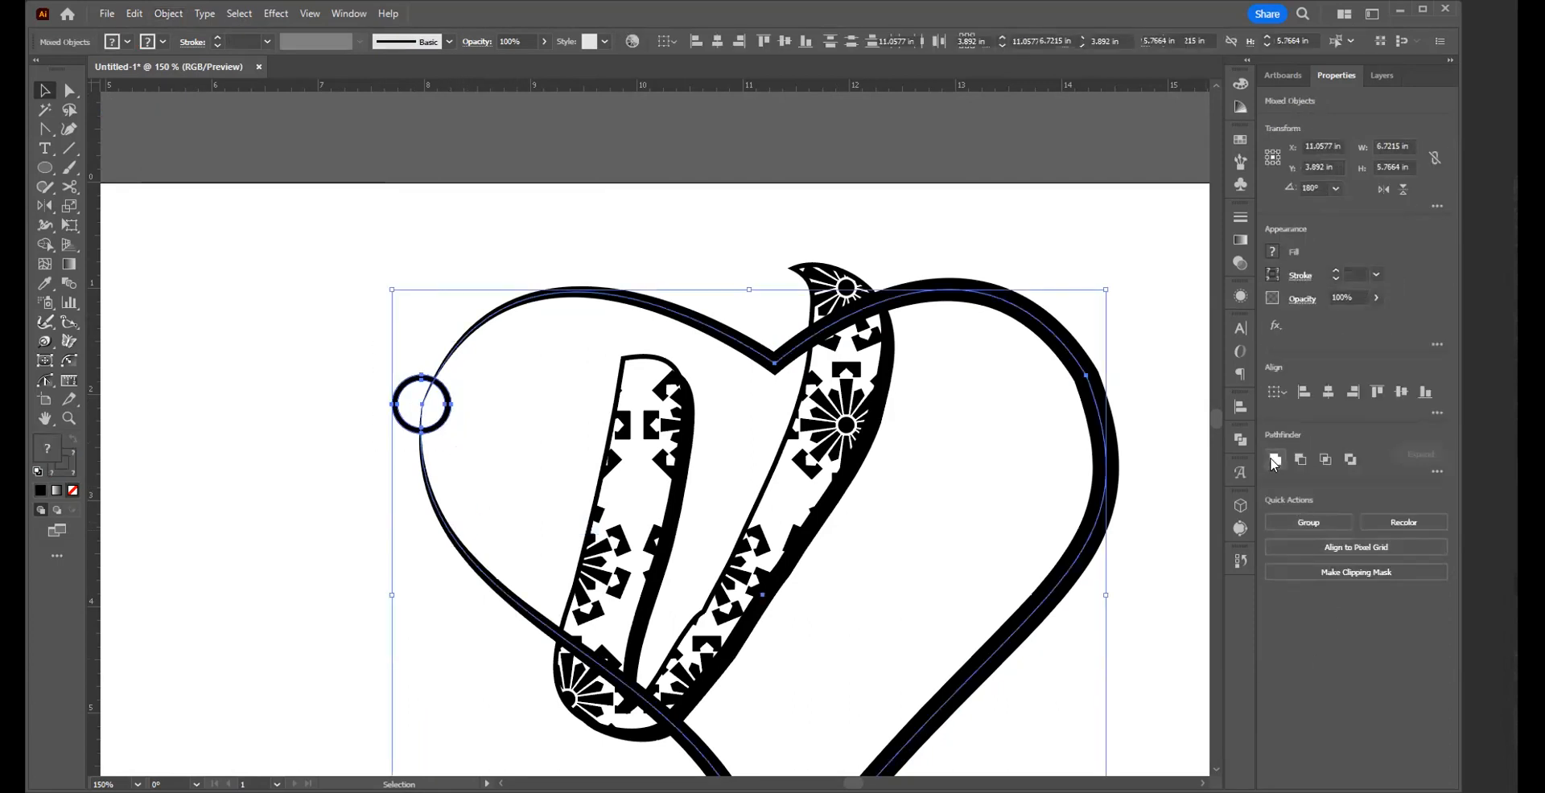
click(1272, 461)
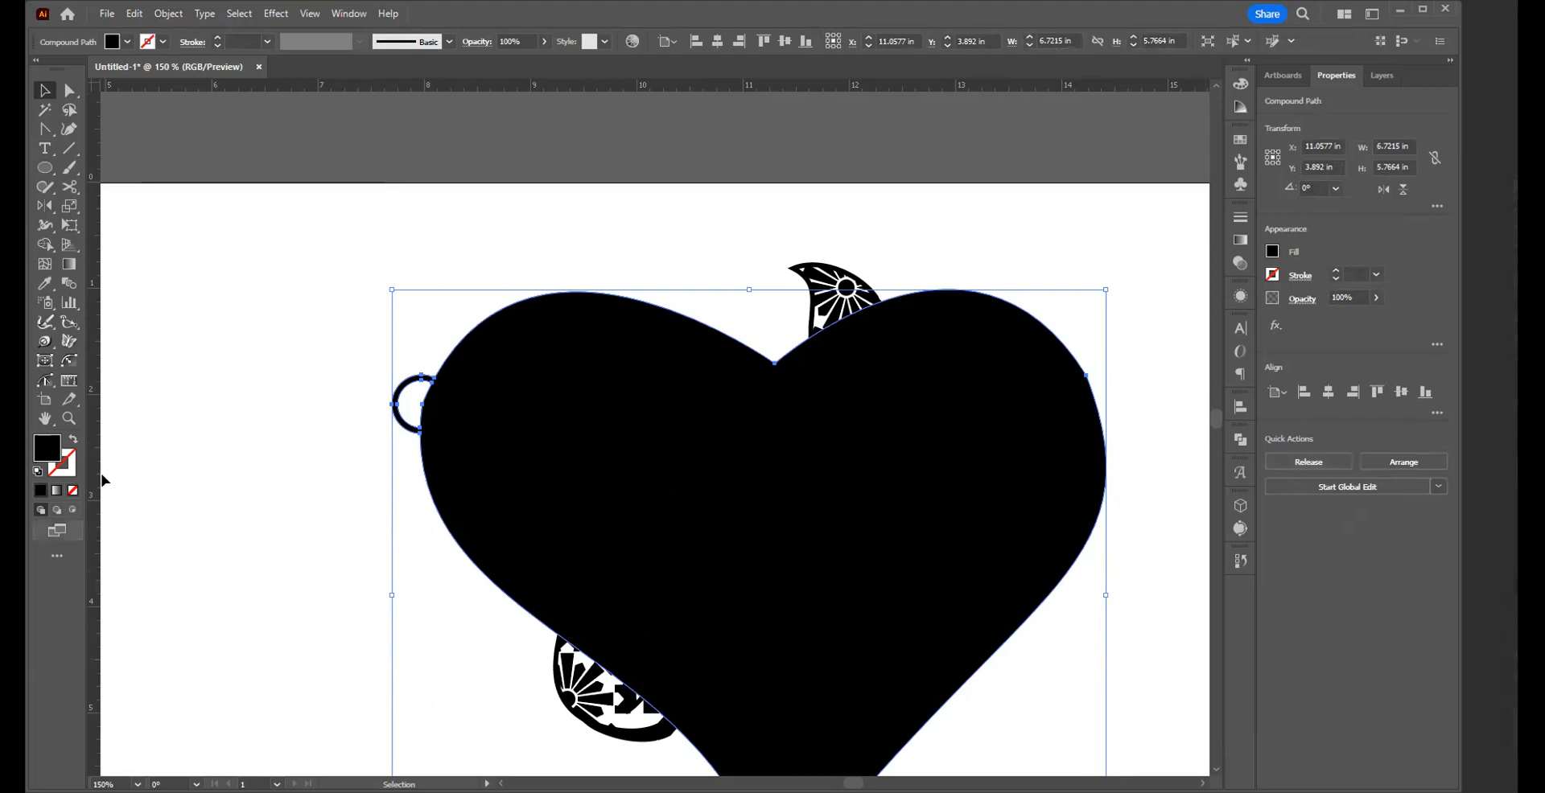
click(73, 440)
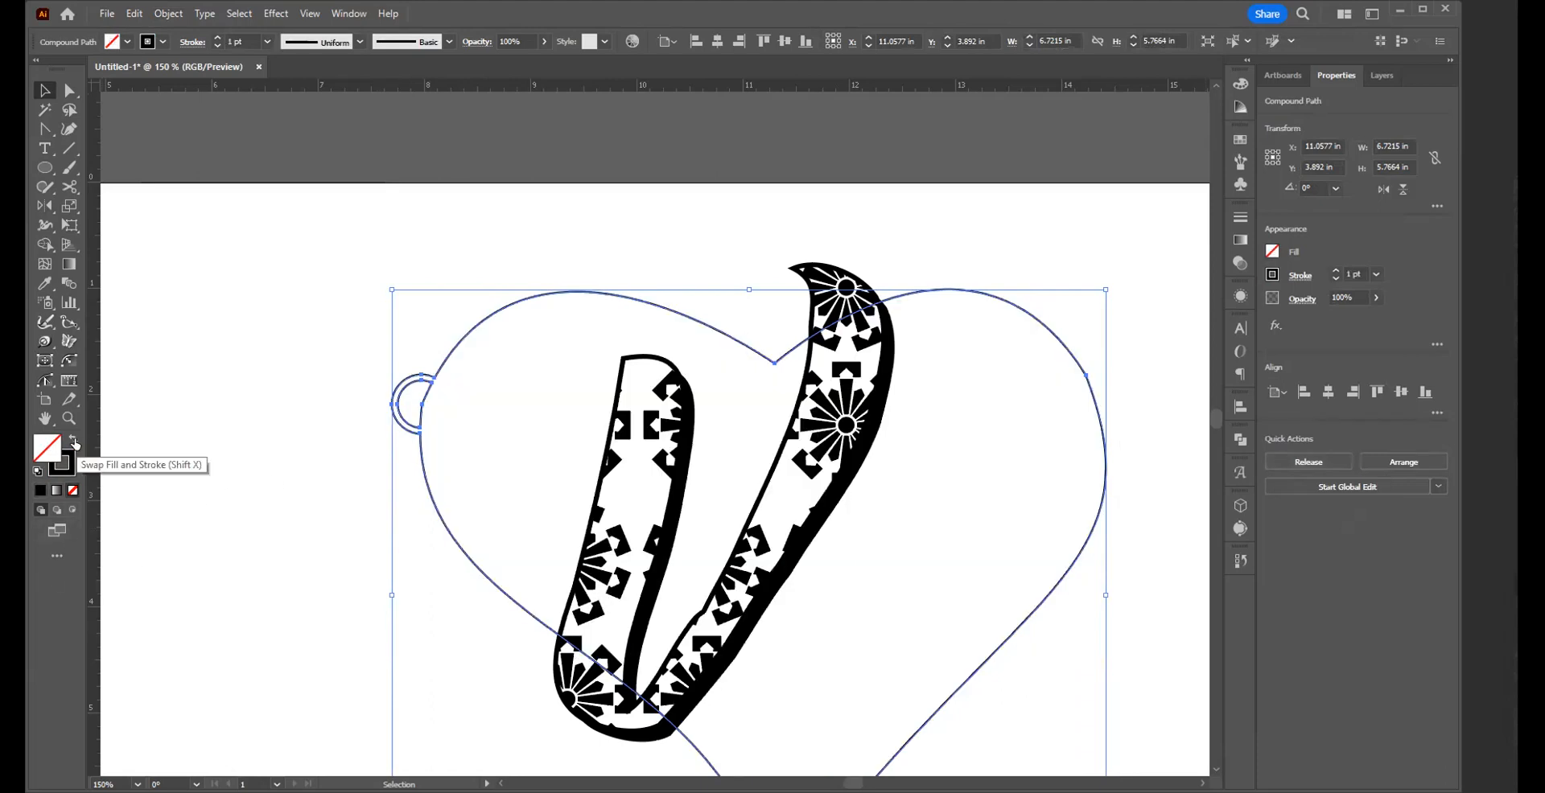
- Undo the fill and stroke swap and the union of ring and heart, and clear the selection
key(a)
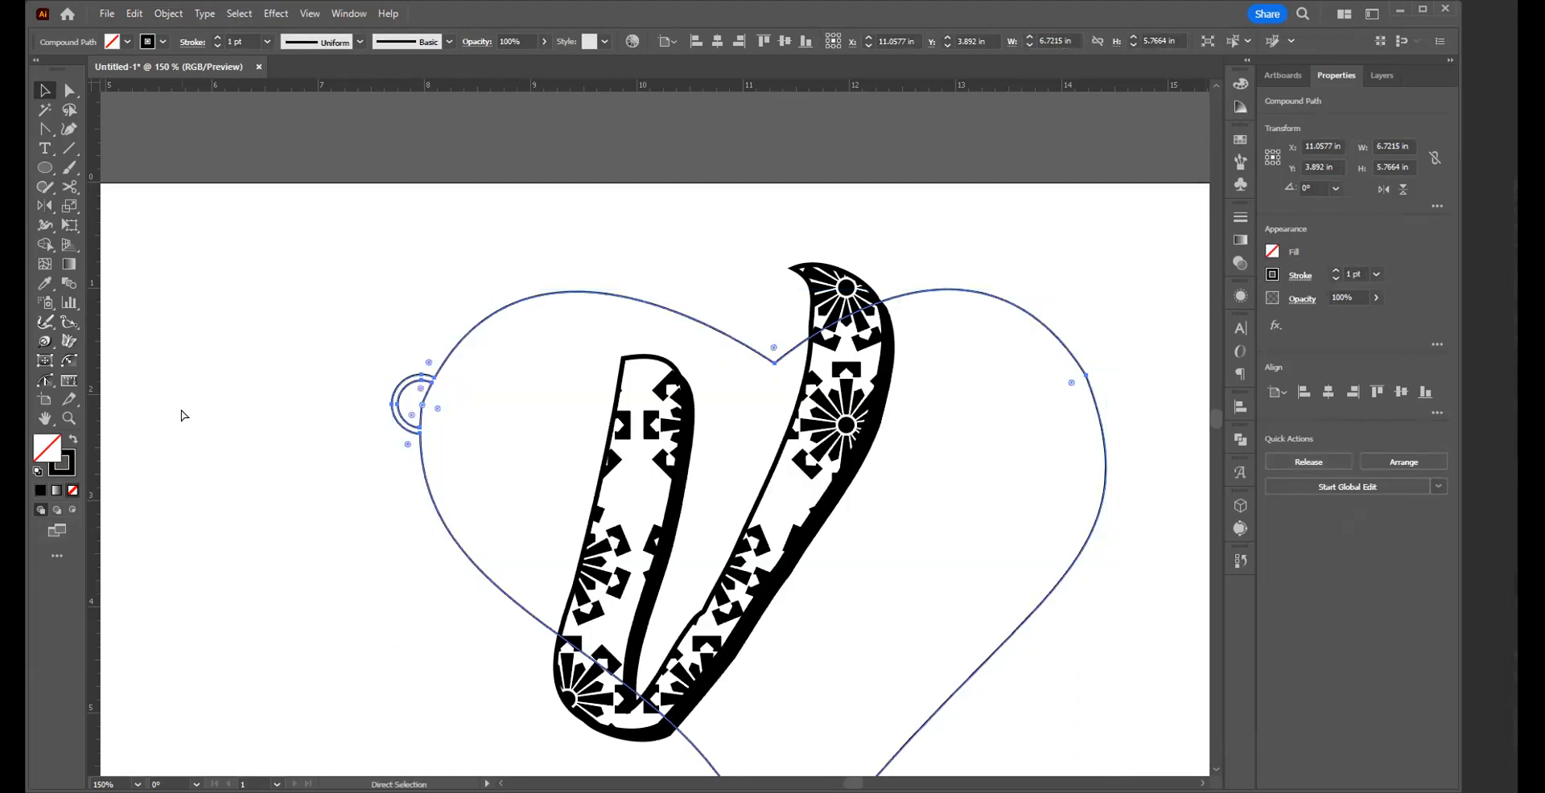
key(ctrl+z)
key(ctrl+z)
key(v)
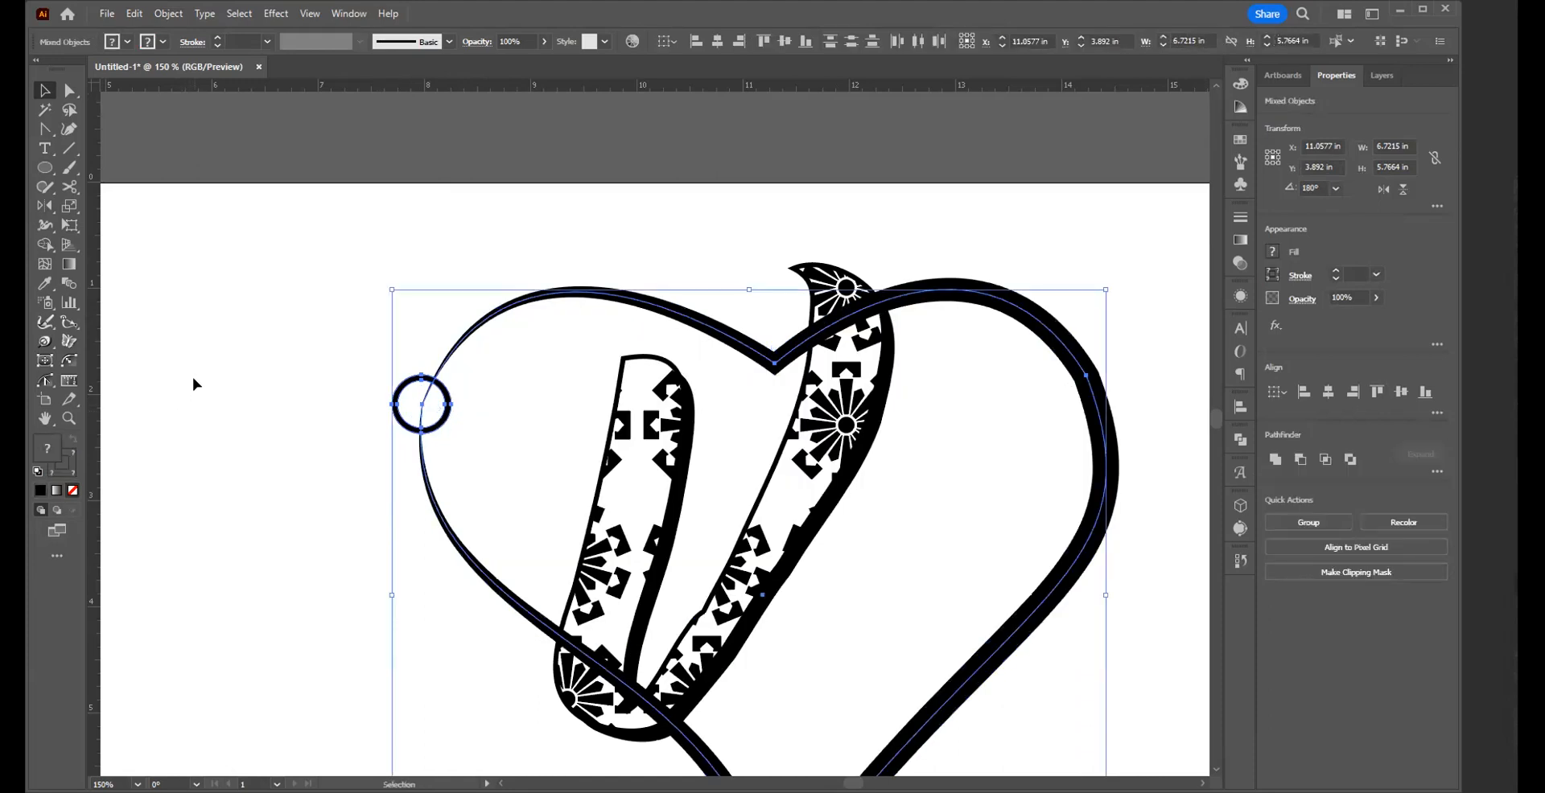
click(195, 377)
- Select the tapered heart path and convert its stroke to an outline
click(535, 295)
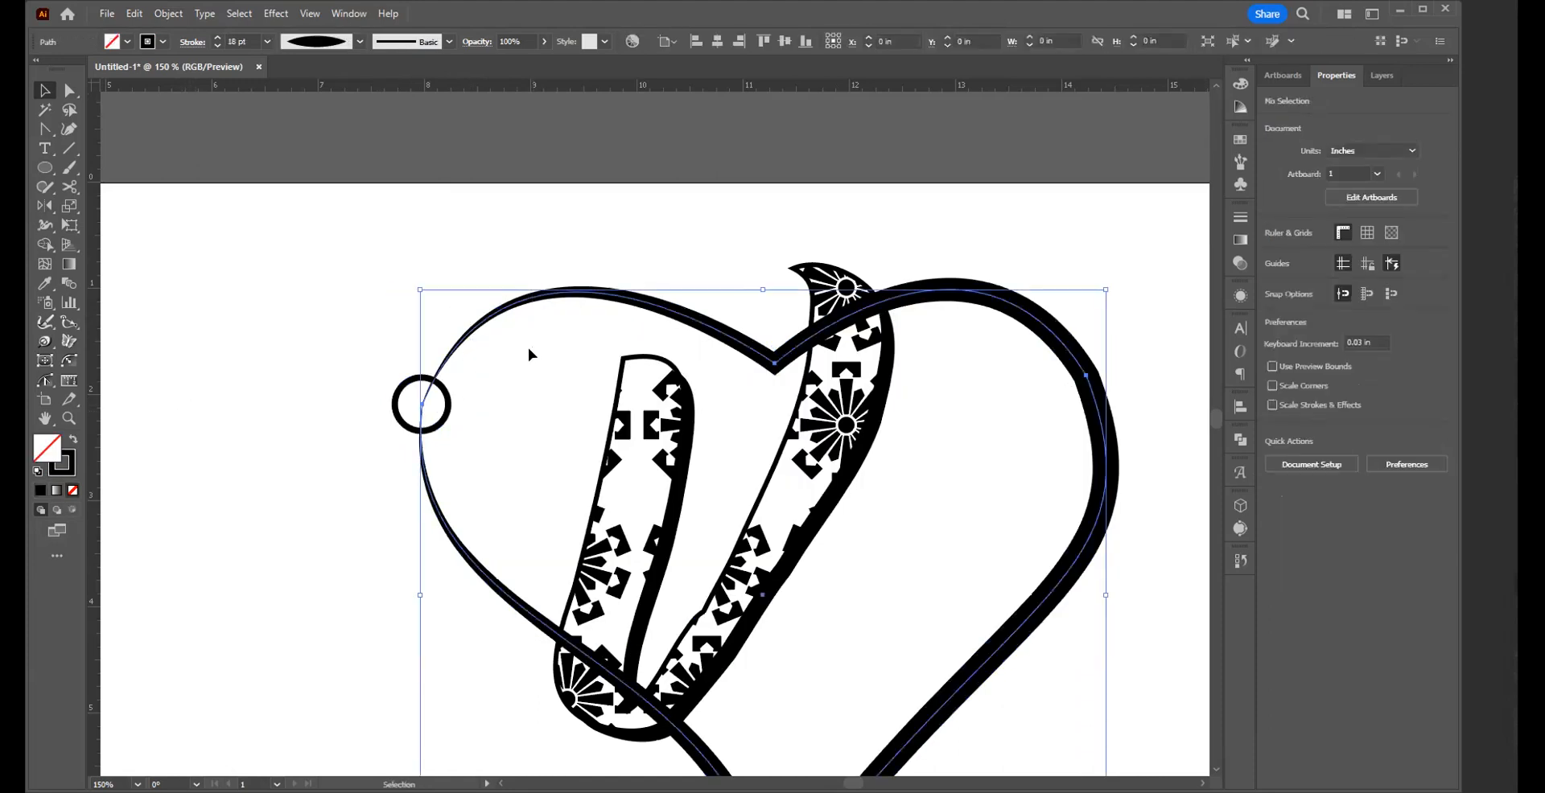
click(172, 16)
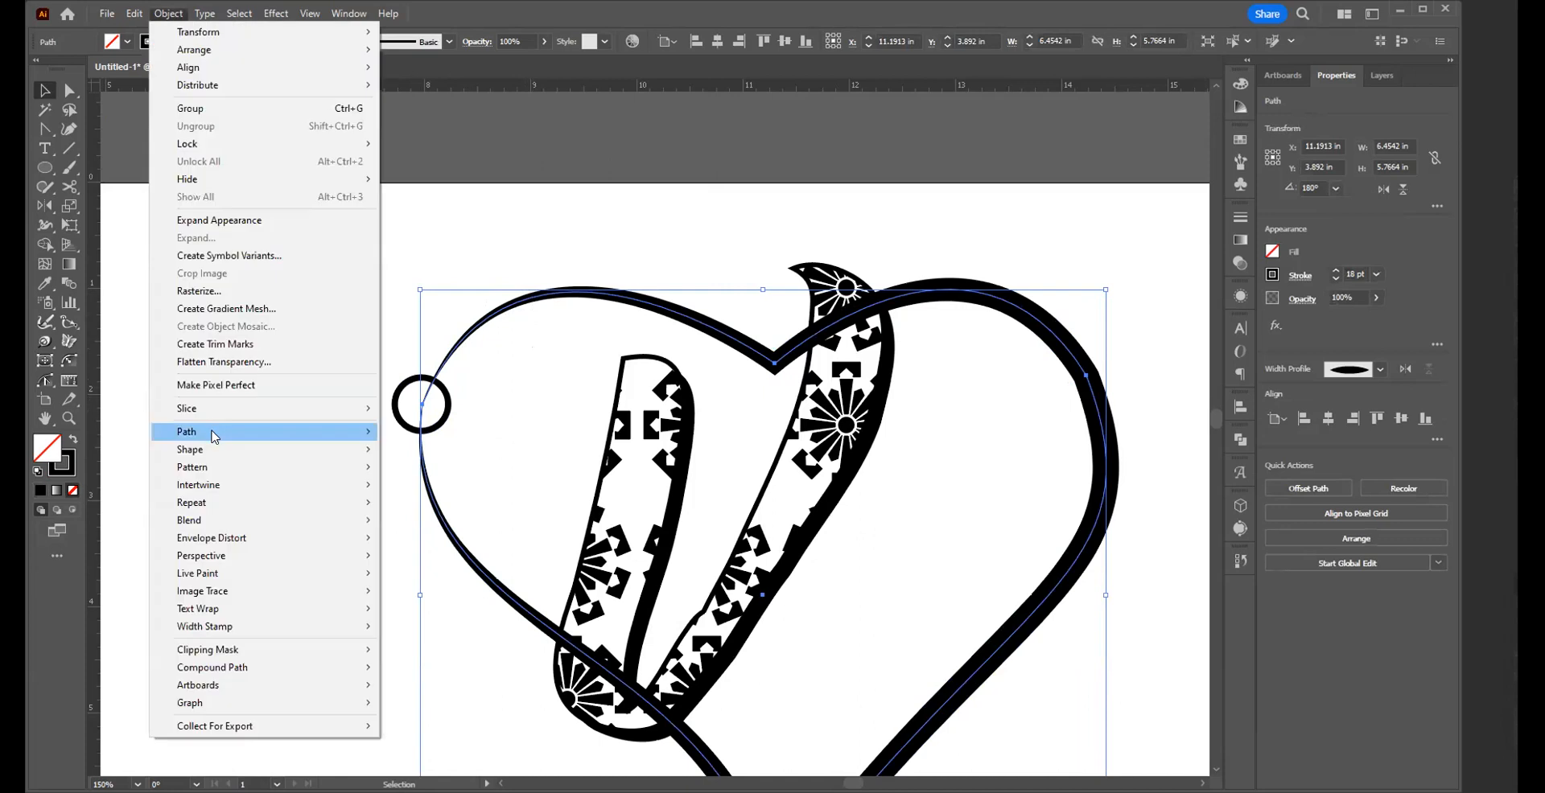
mouse_move(213, 435)
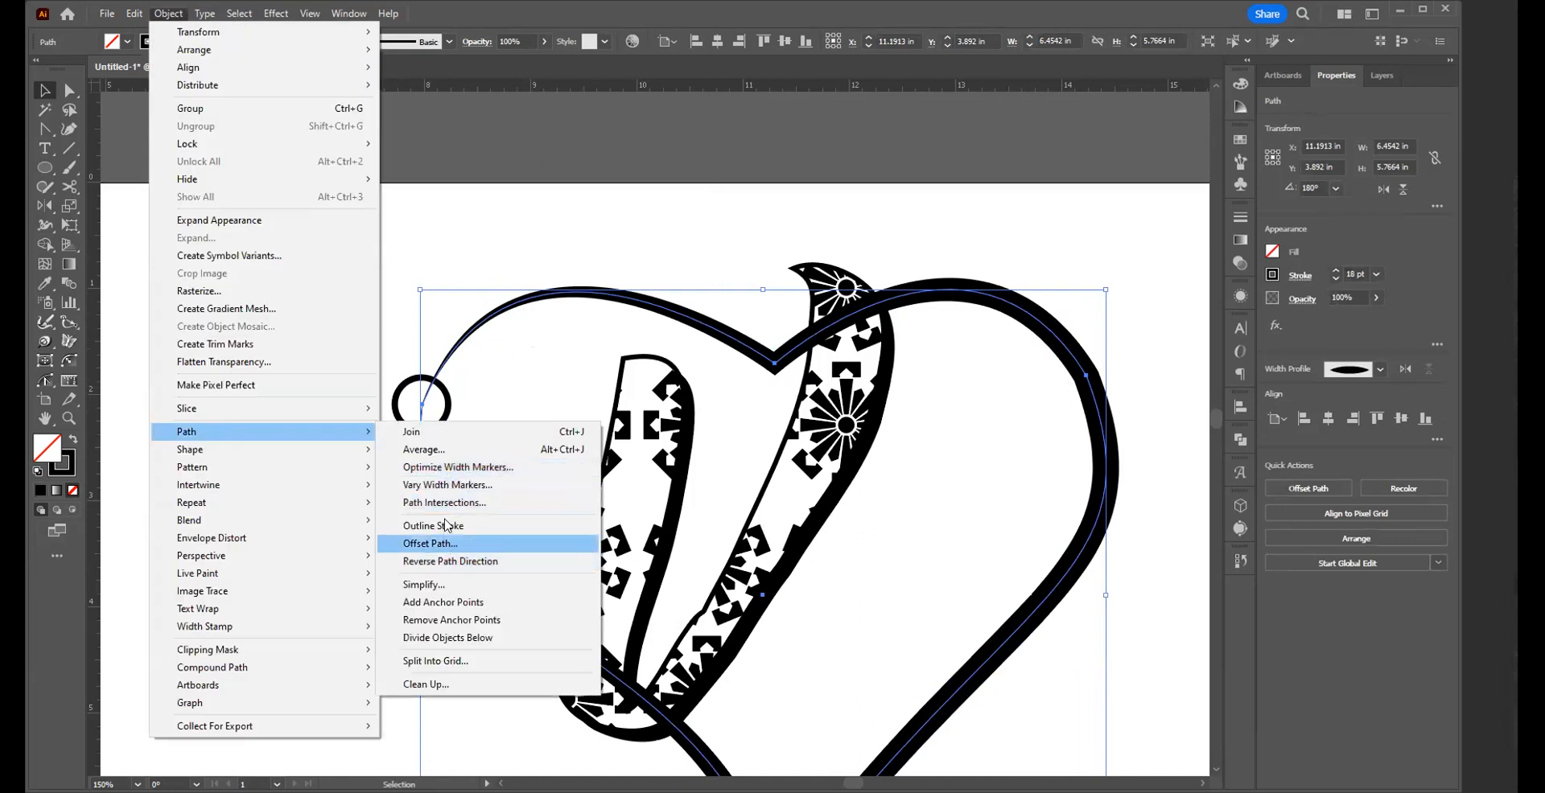
click(445, 526)
- Select the outlined heart together with the ring and unite them into one shape
drag(302, 325, 475, 476)
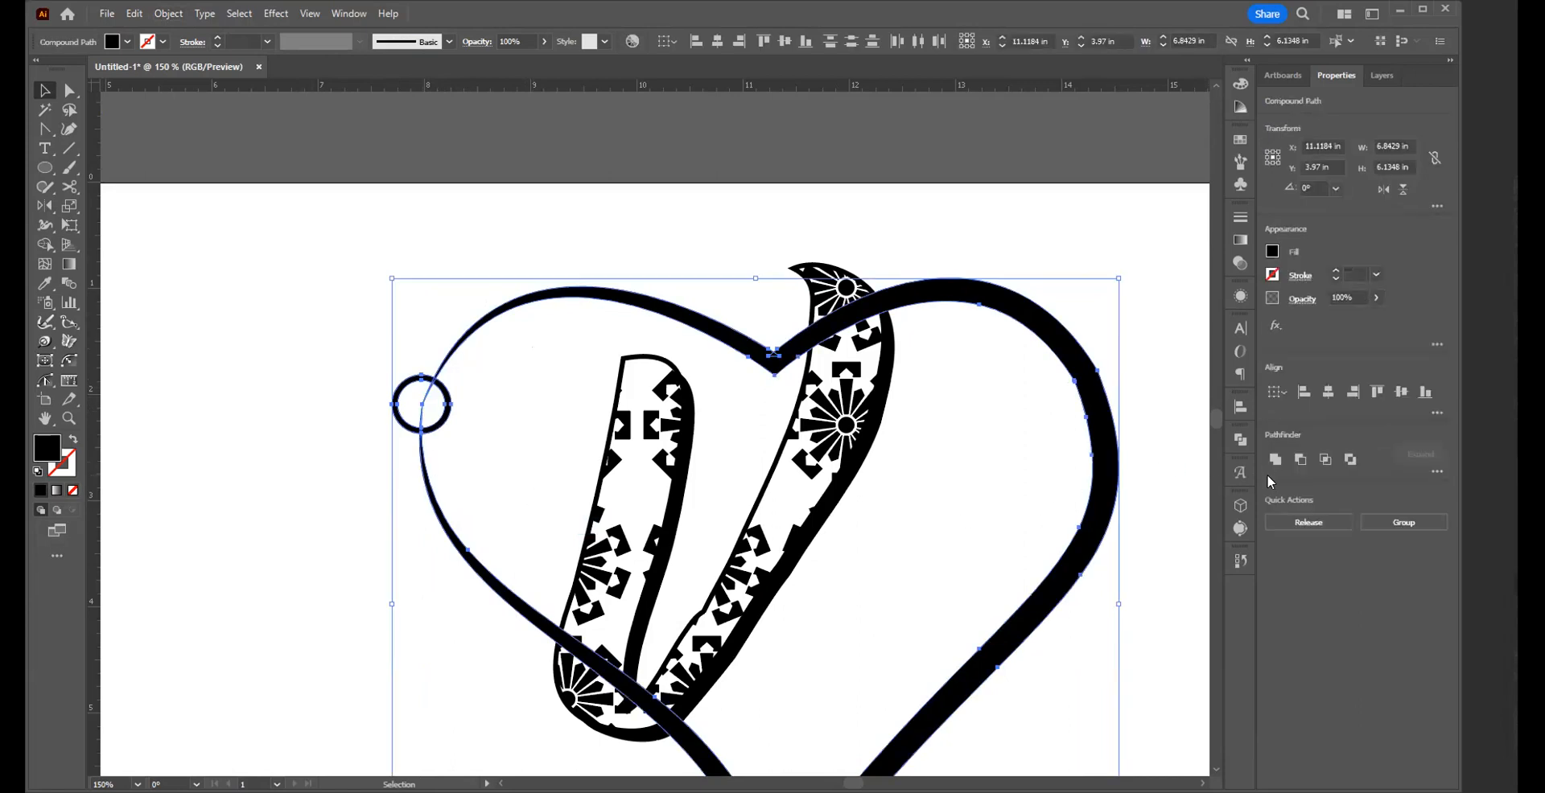
click(1271, 463)
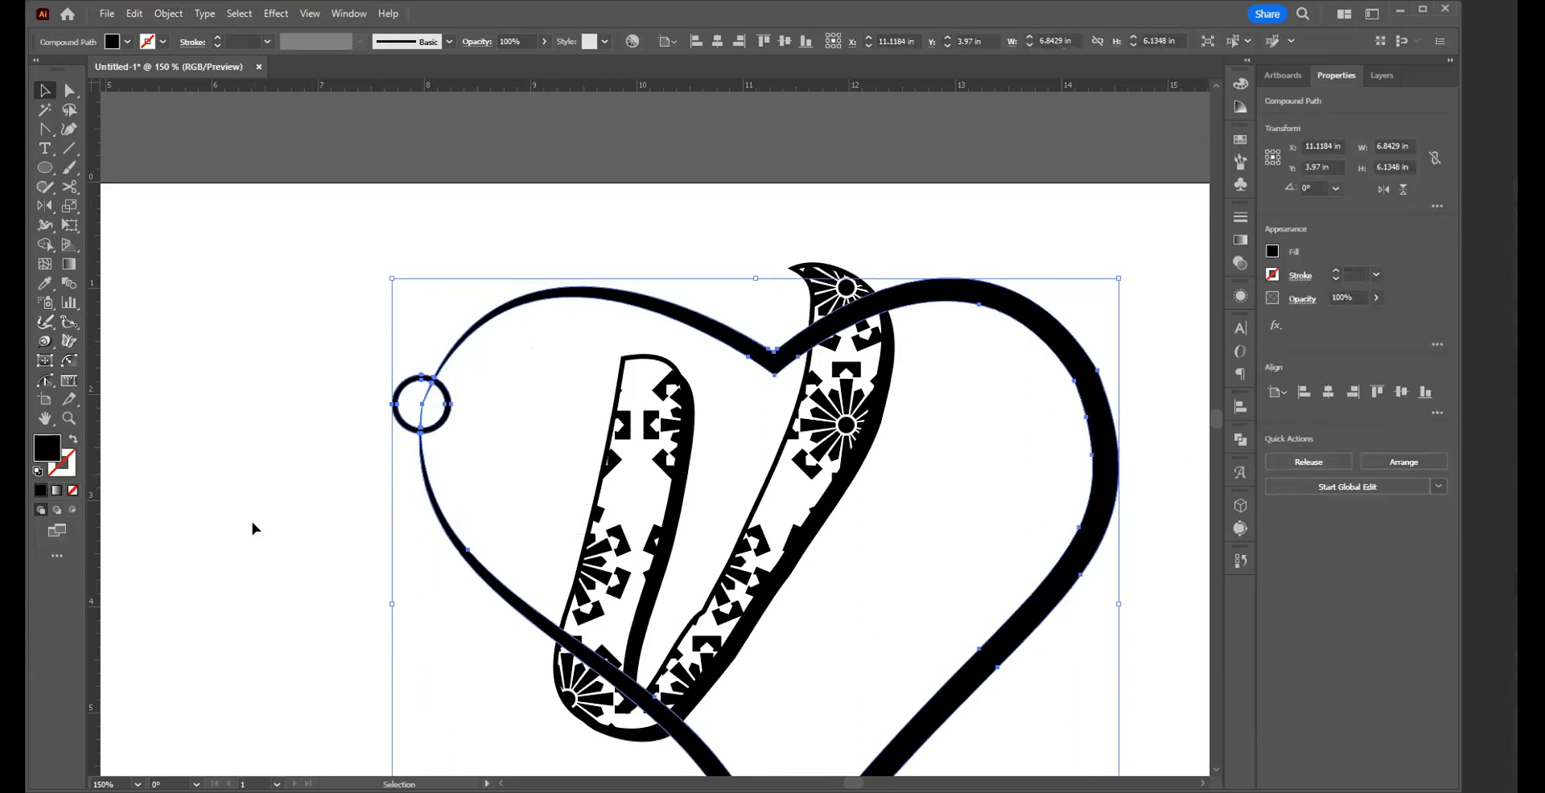
click(279, 438)
- Delete the anchor point at the thin tip where the heart's two ends meet inside the ring
drag(430, 410, 938, 559)
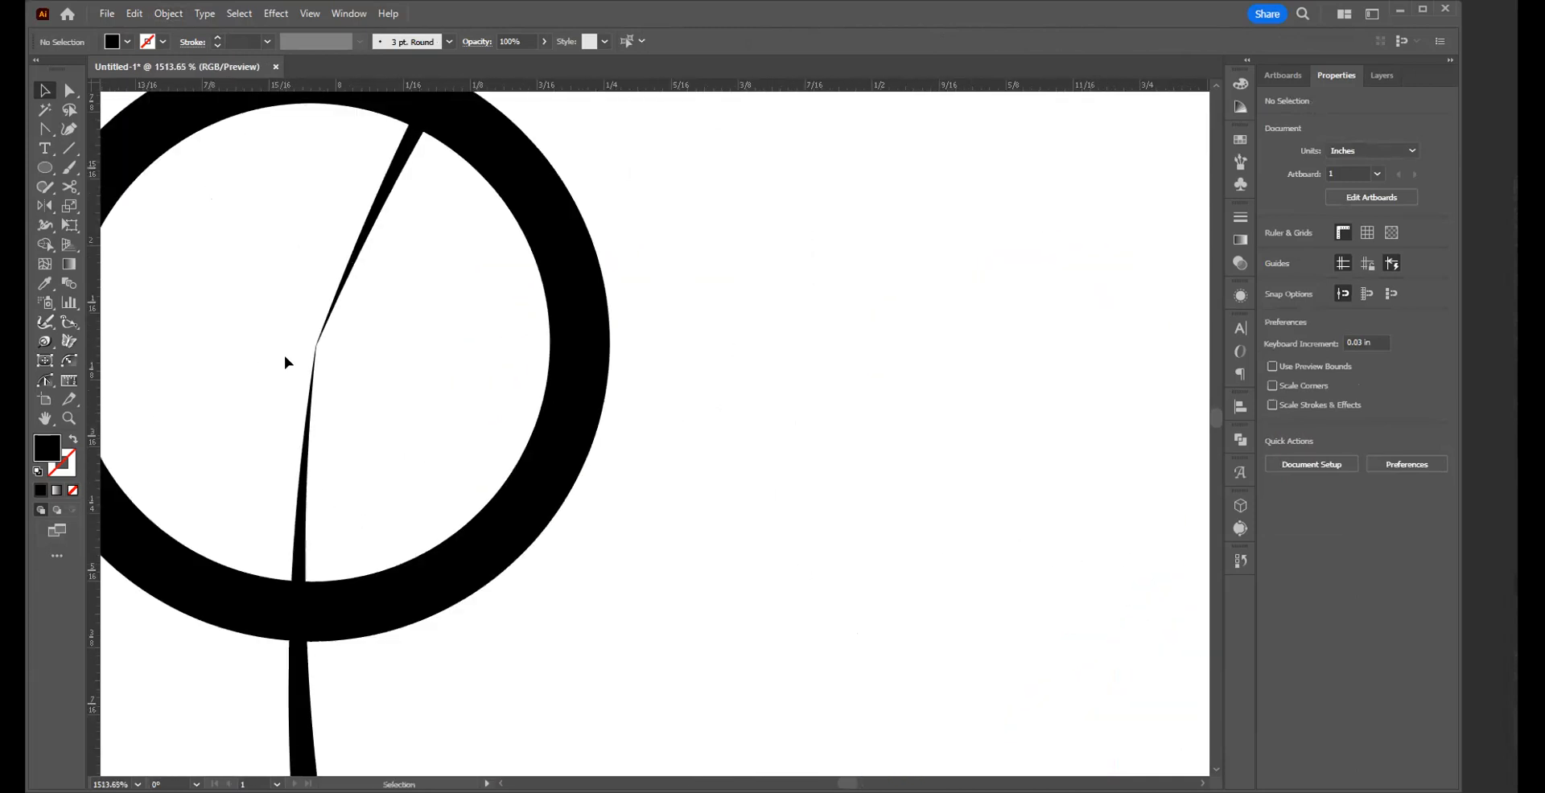
drag(543, 525, 902, 699)
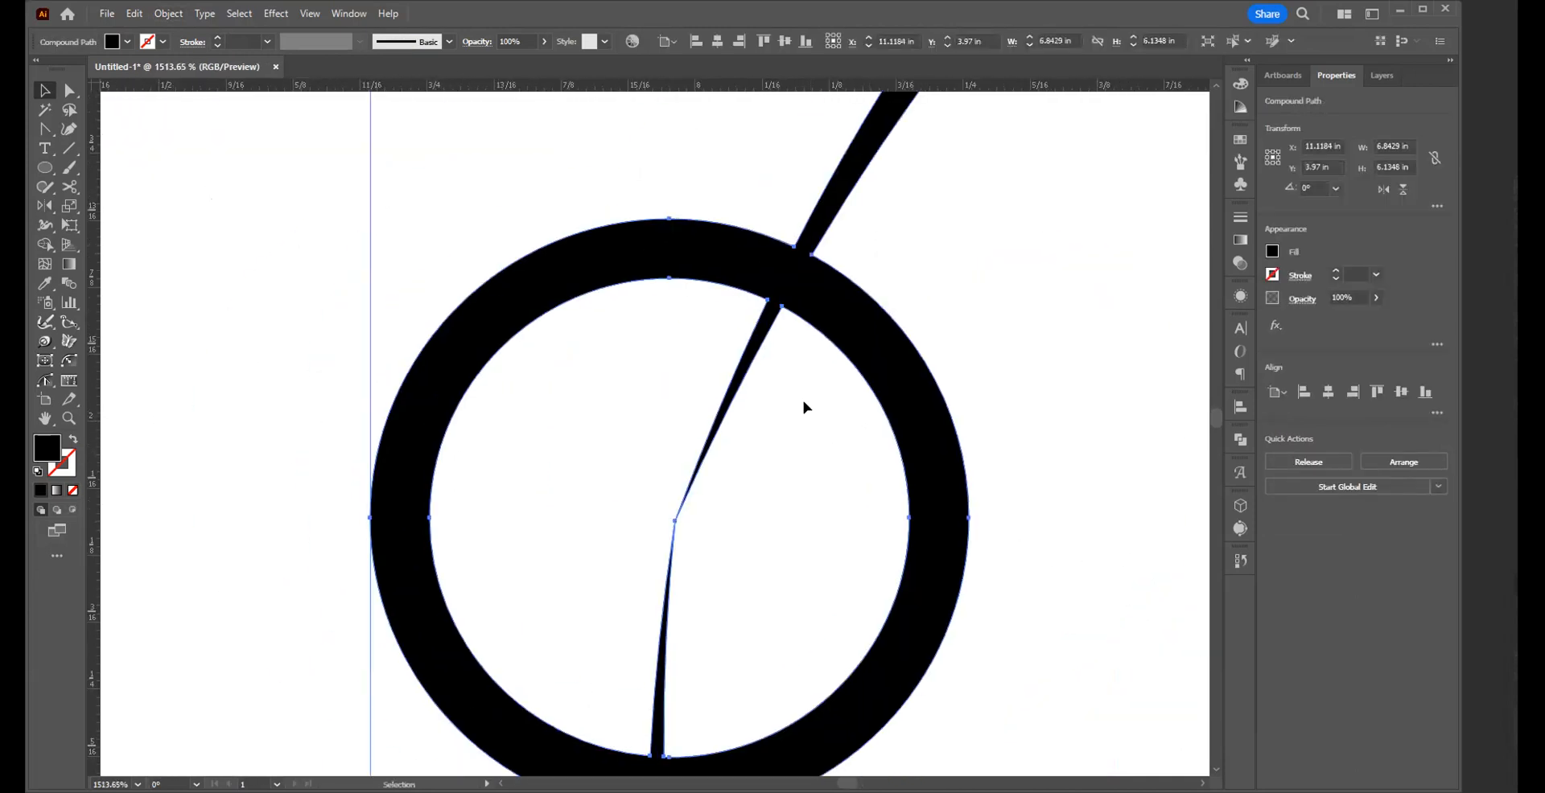
key(space)
drag(708, 692, 714, 558)
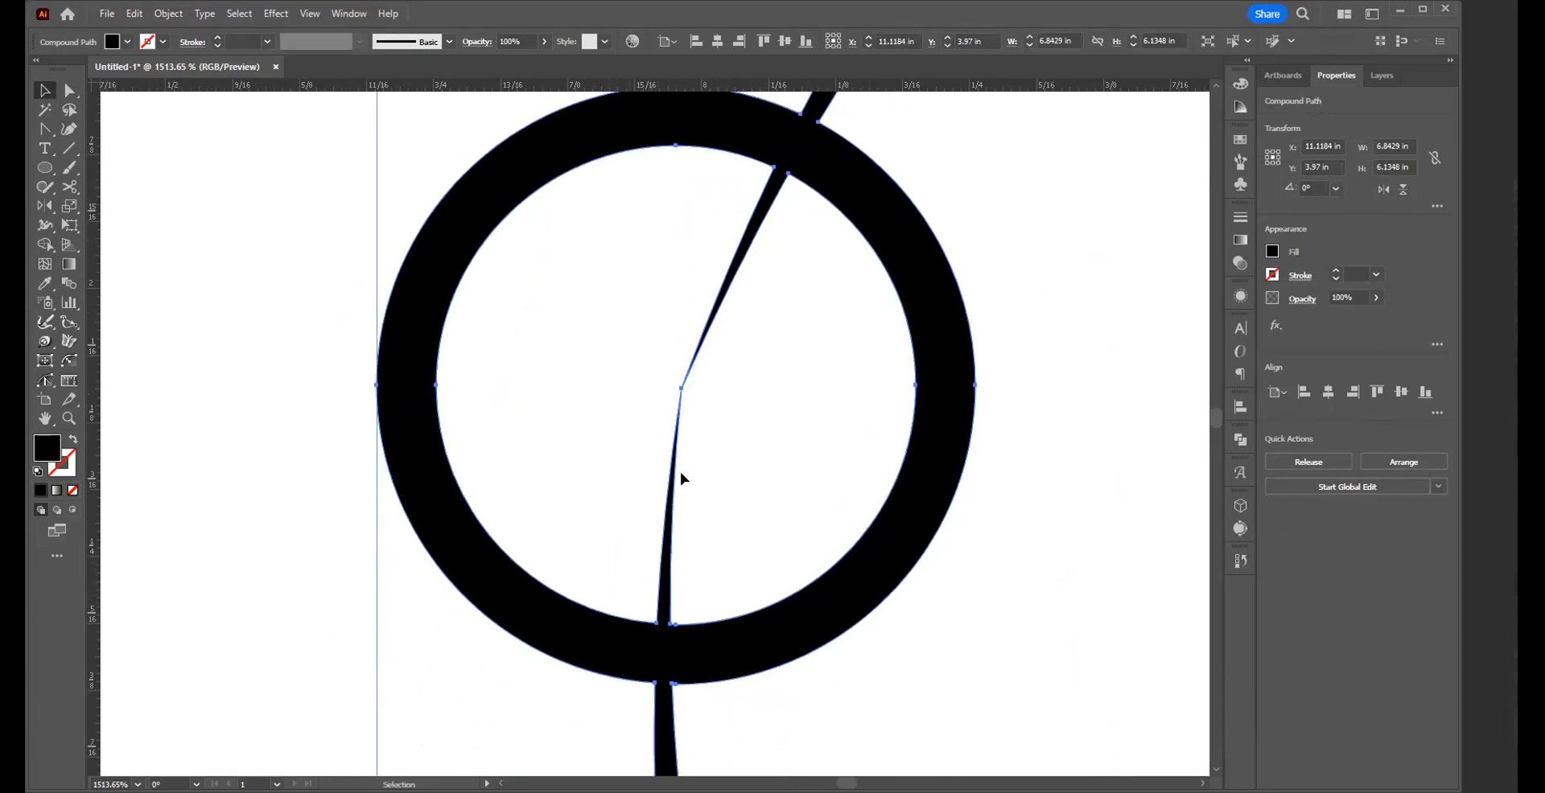
key(a)
drag(642, 379, 728, 451)
key(Delete)
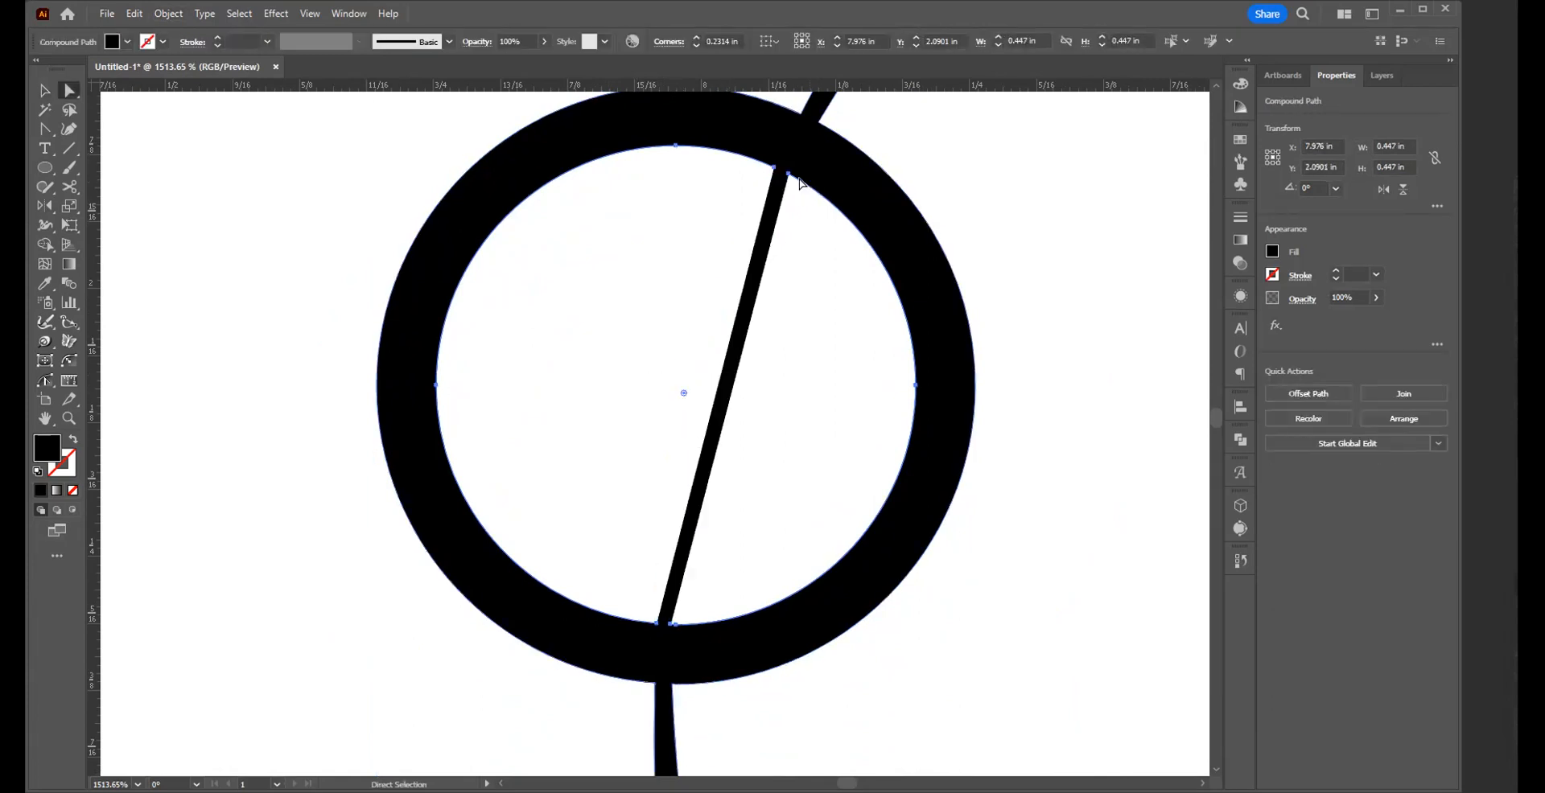
- Delete the remaining strip that crosses the ring's opening, leaving the inside of the ring empty
drag(795, 191, 764, 153)
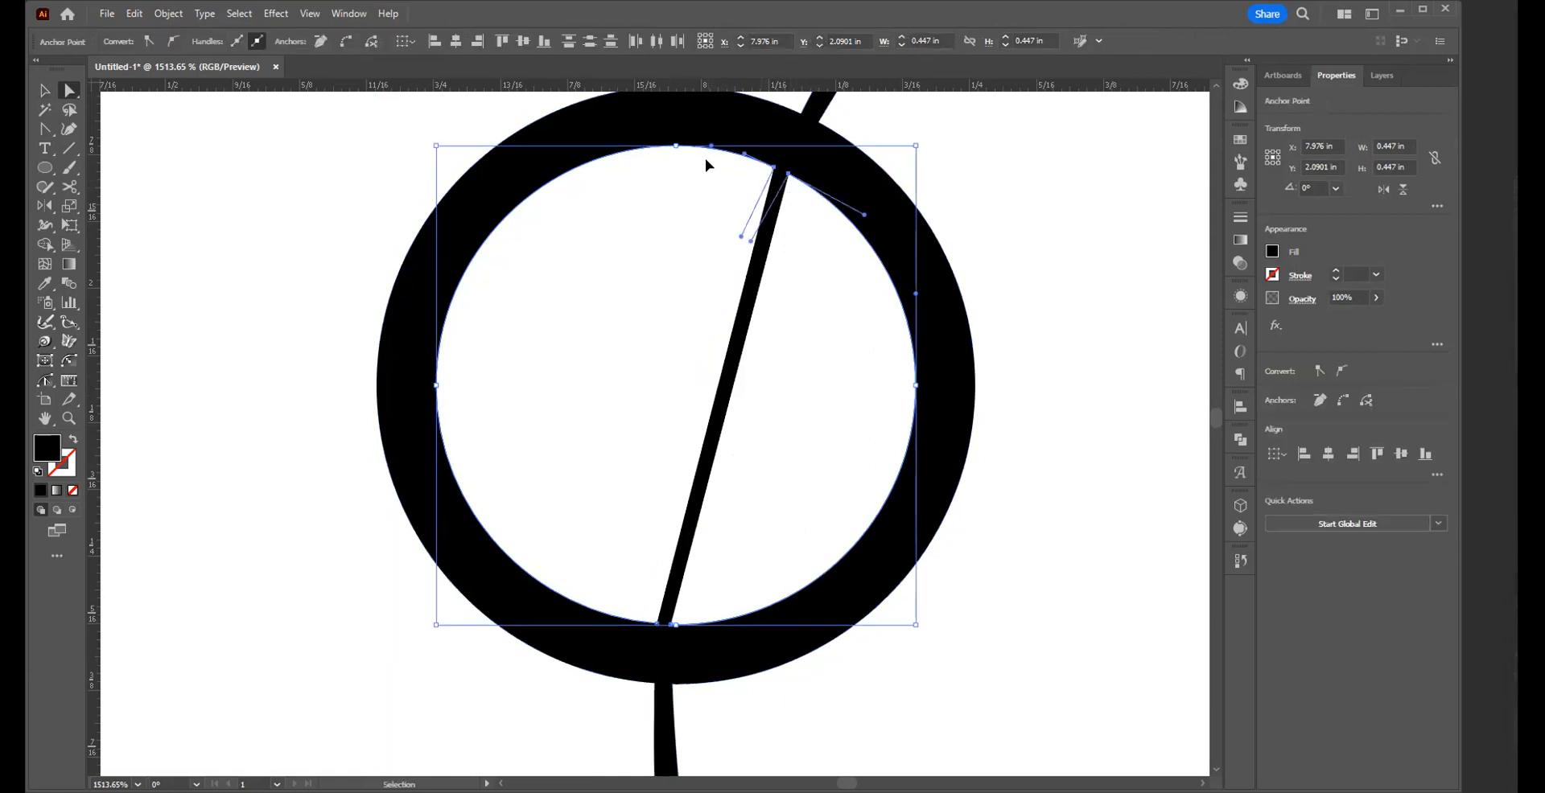
key(Delete)
drag(628, 577, 673, 639)
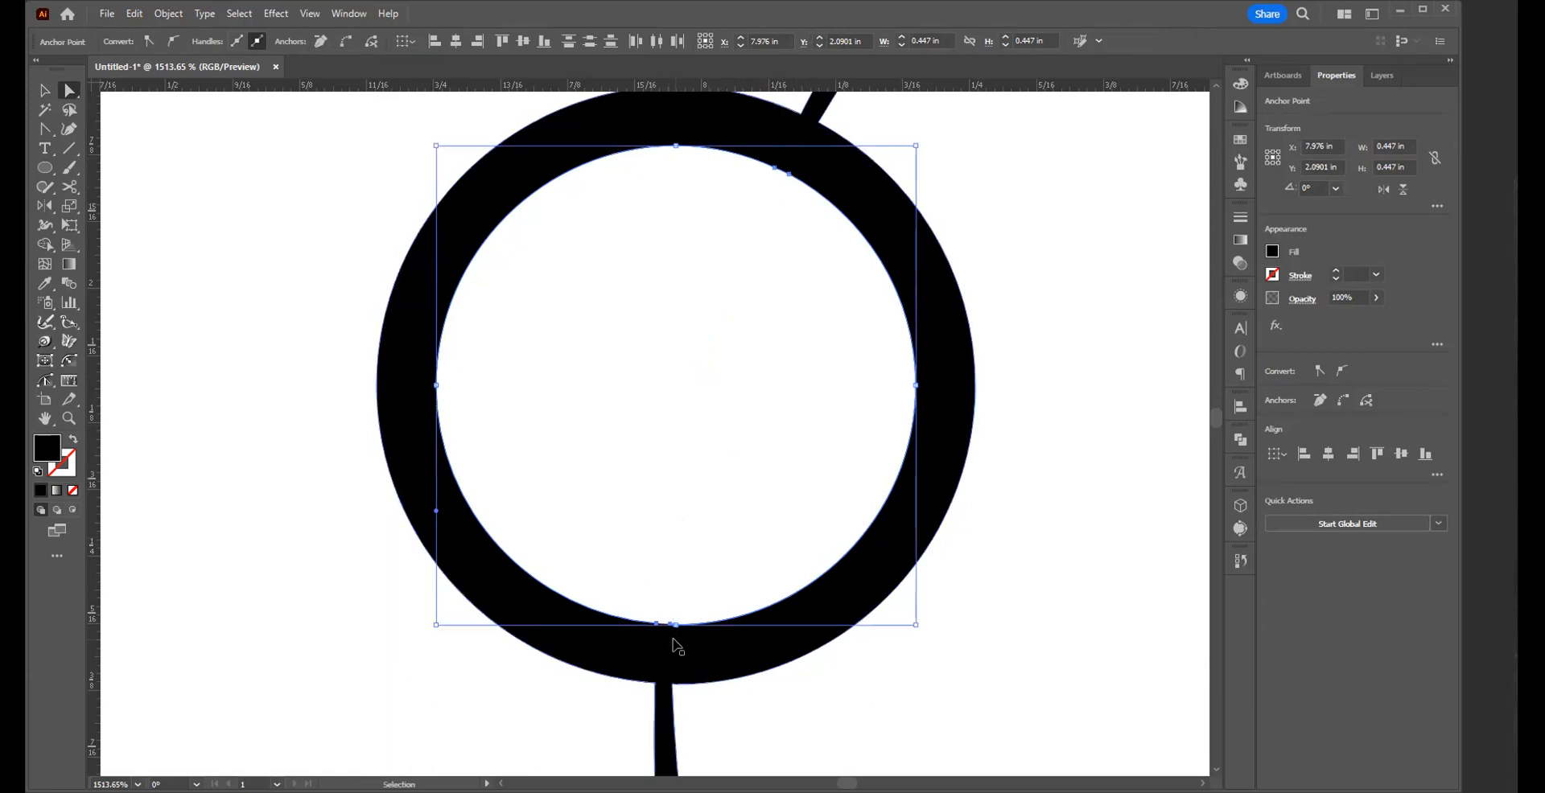
click(809, 698)
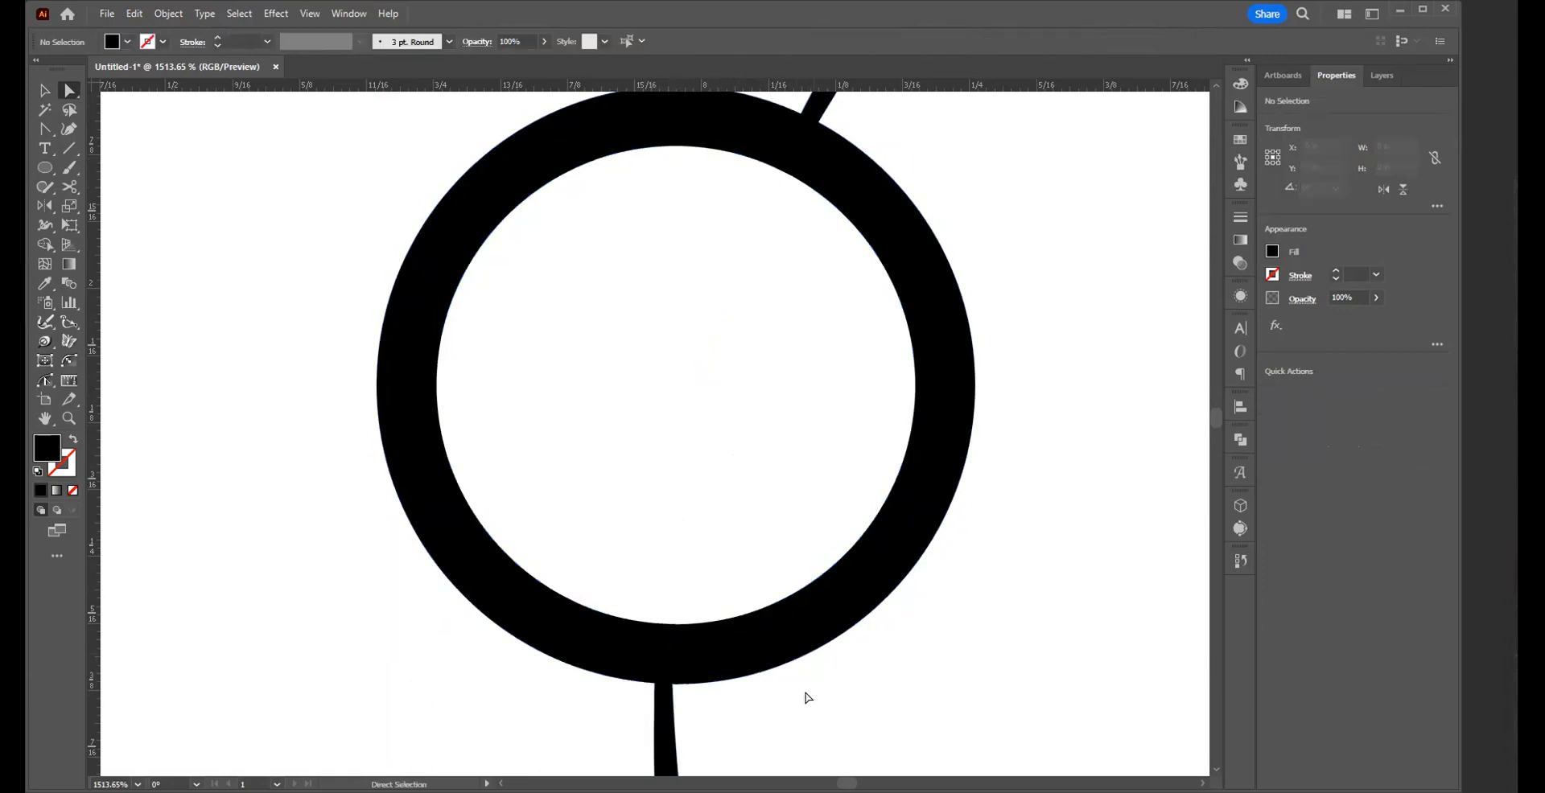
- Inspect the anchor points on the ring's lower inner edge up close and review the whole heart design
click(765, 667)
drag(652, 614, 1030, 700)
drag(907, 683, 820, 427)
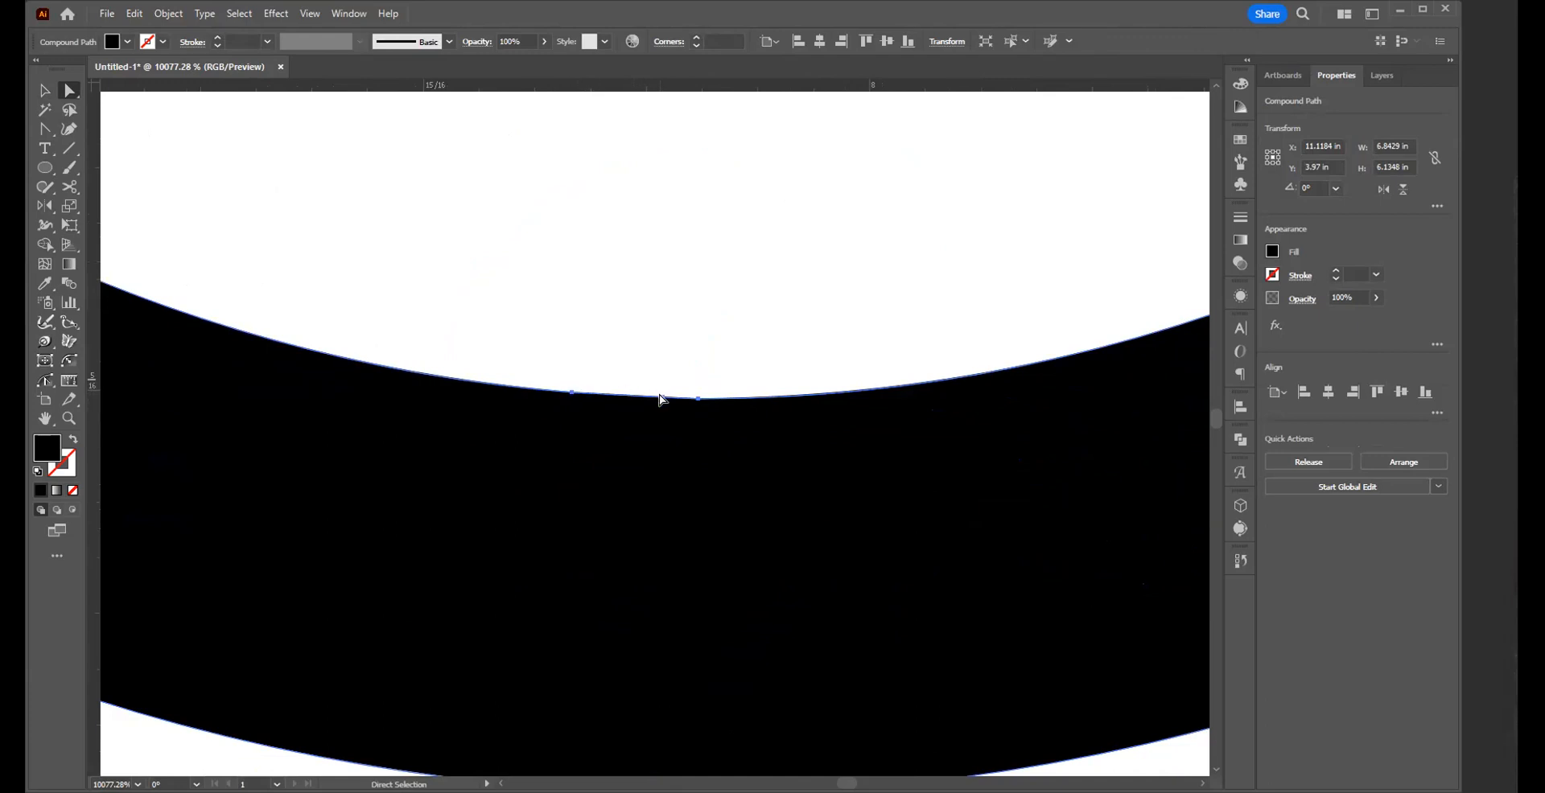
click(625, 363)
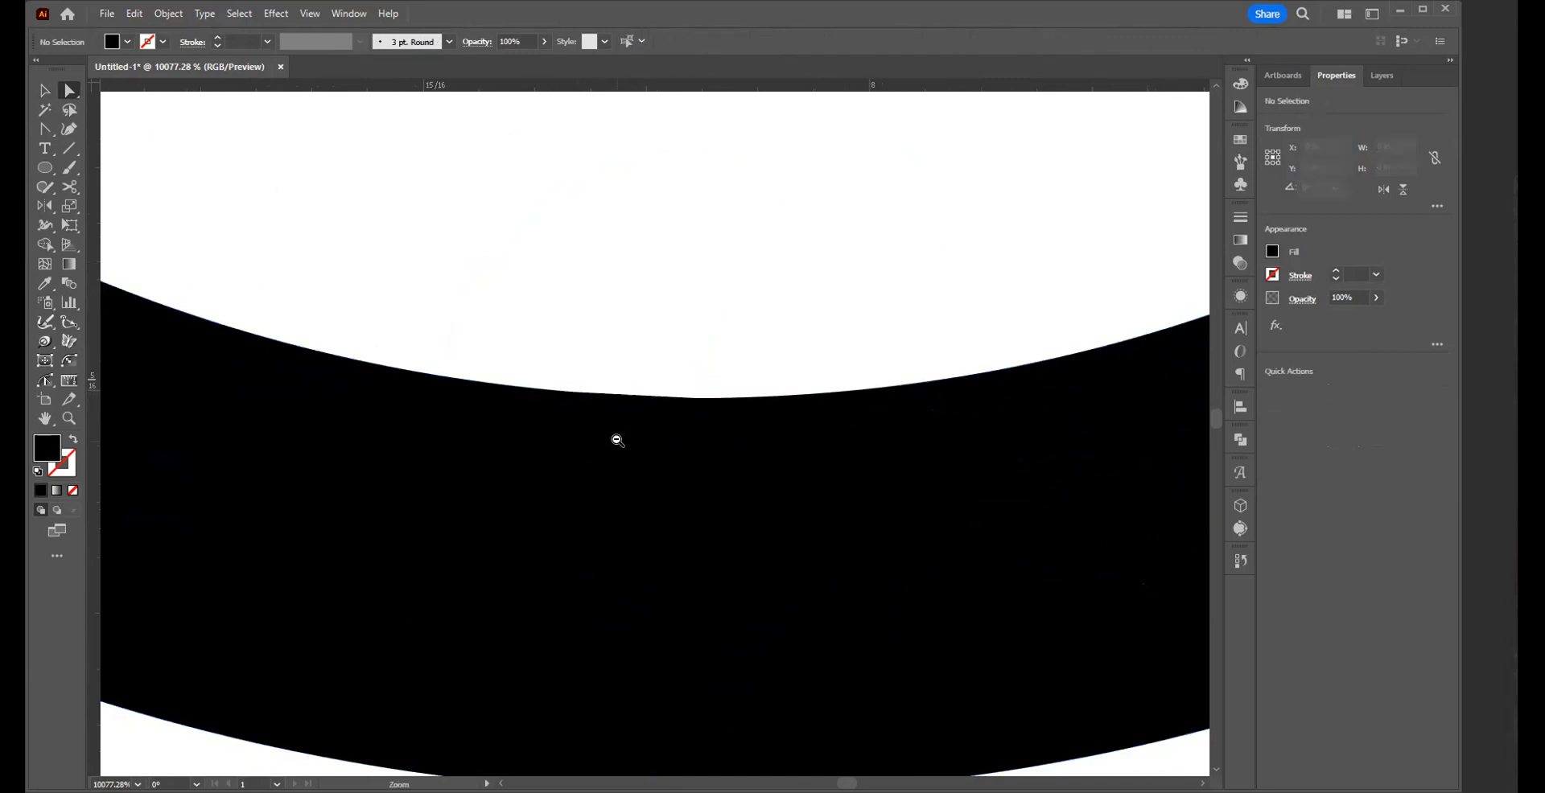
ctrl+alt+click(618, 438)
ctrl+alt+click(674, 379)
ctrl+alt+click(674, 379)
ctrl+alt+click(674, 379)
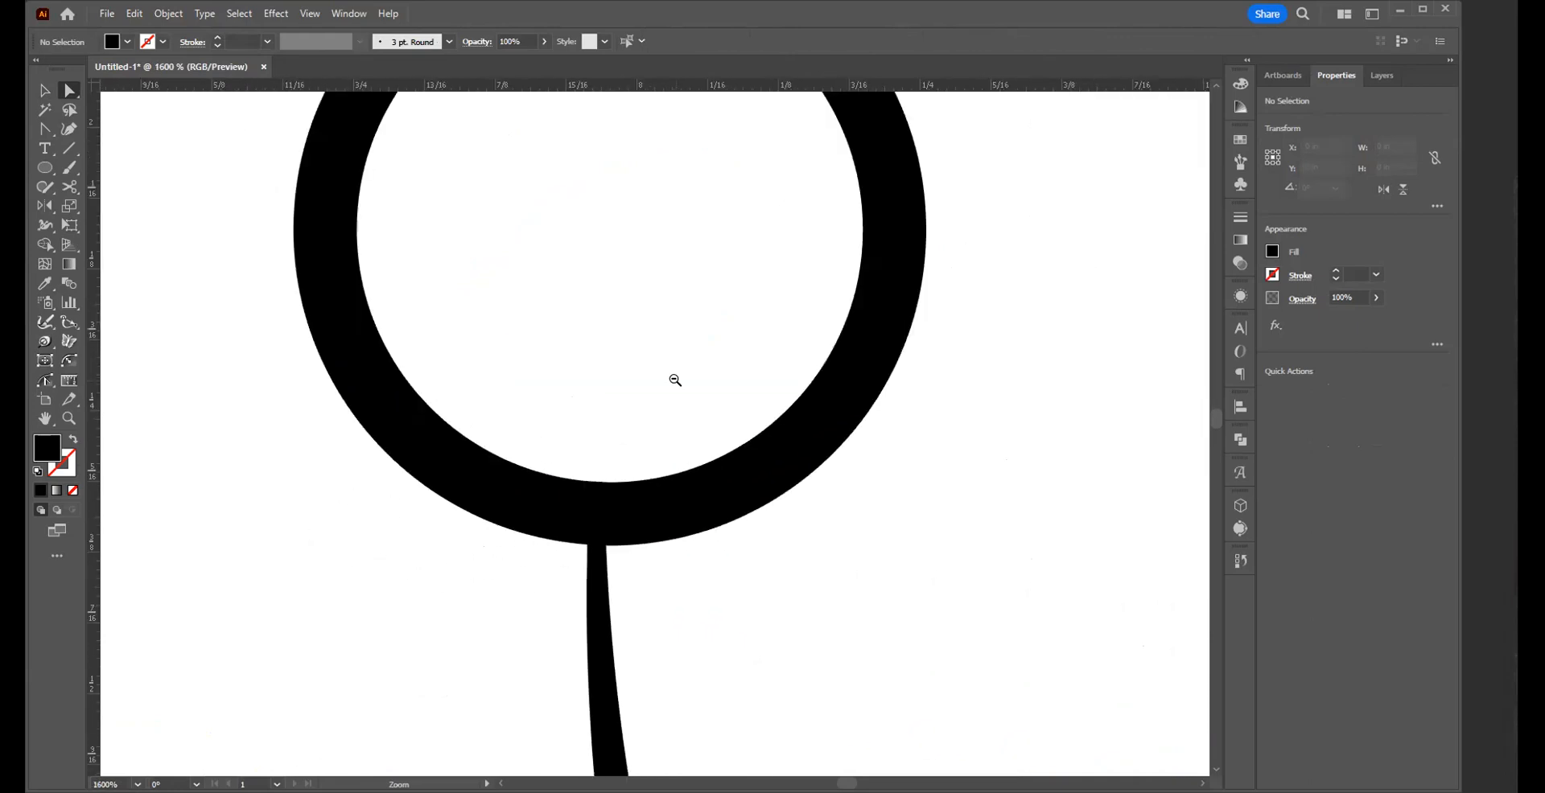
ctrl+alt+click(674, 379)
ctrl+alt+click(674, 379)
ctrl+alt+click(674, 379)
ctrl+alt+click(651, 519)
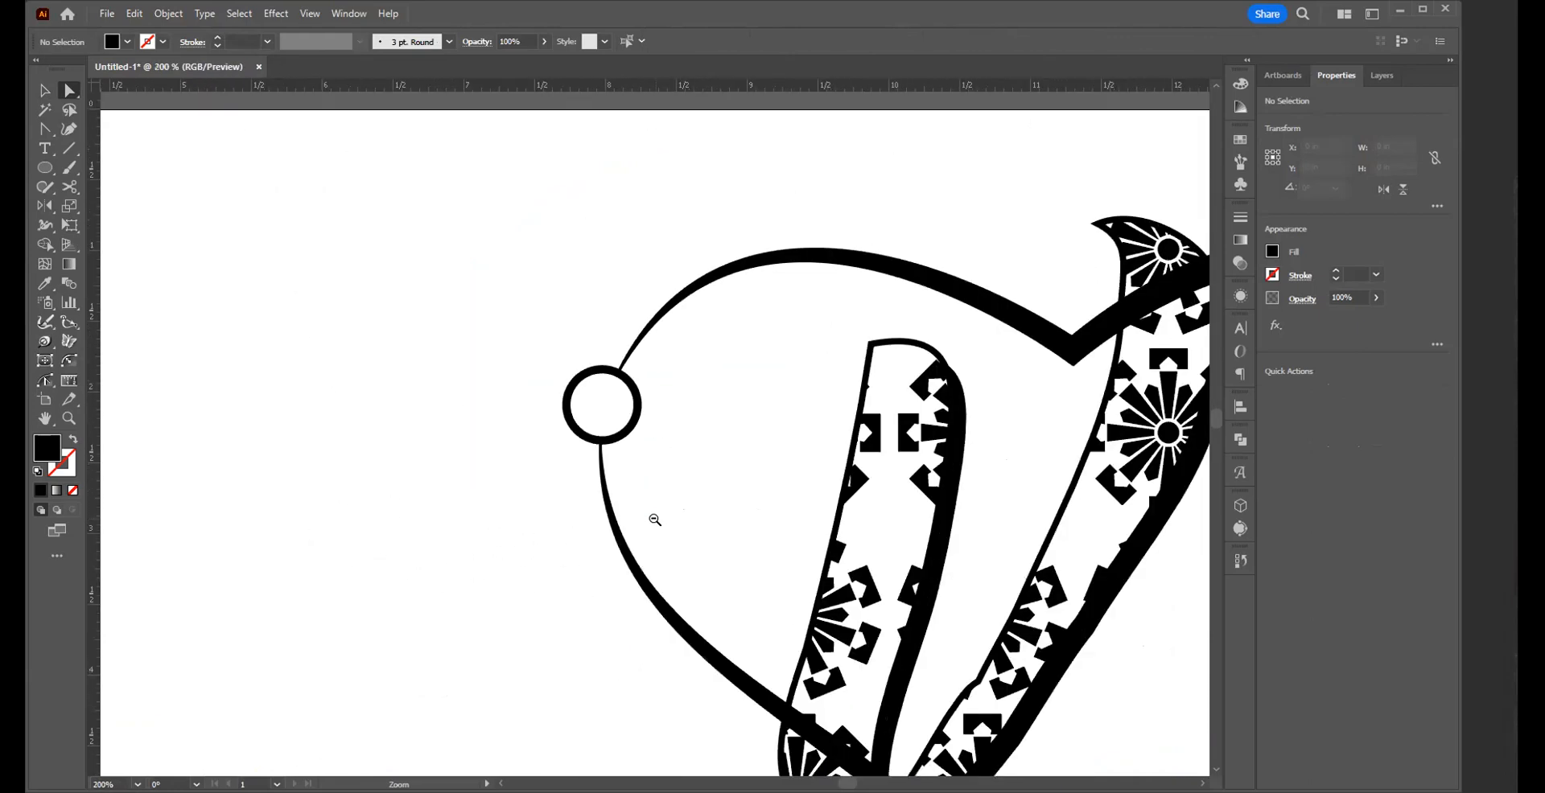
ctrl+alt+click(652, 519)
ctrl+alt+click(652, 519)
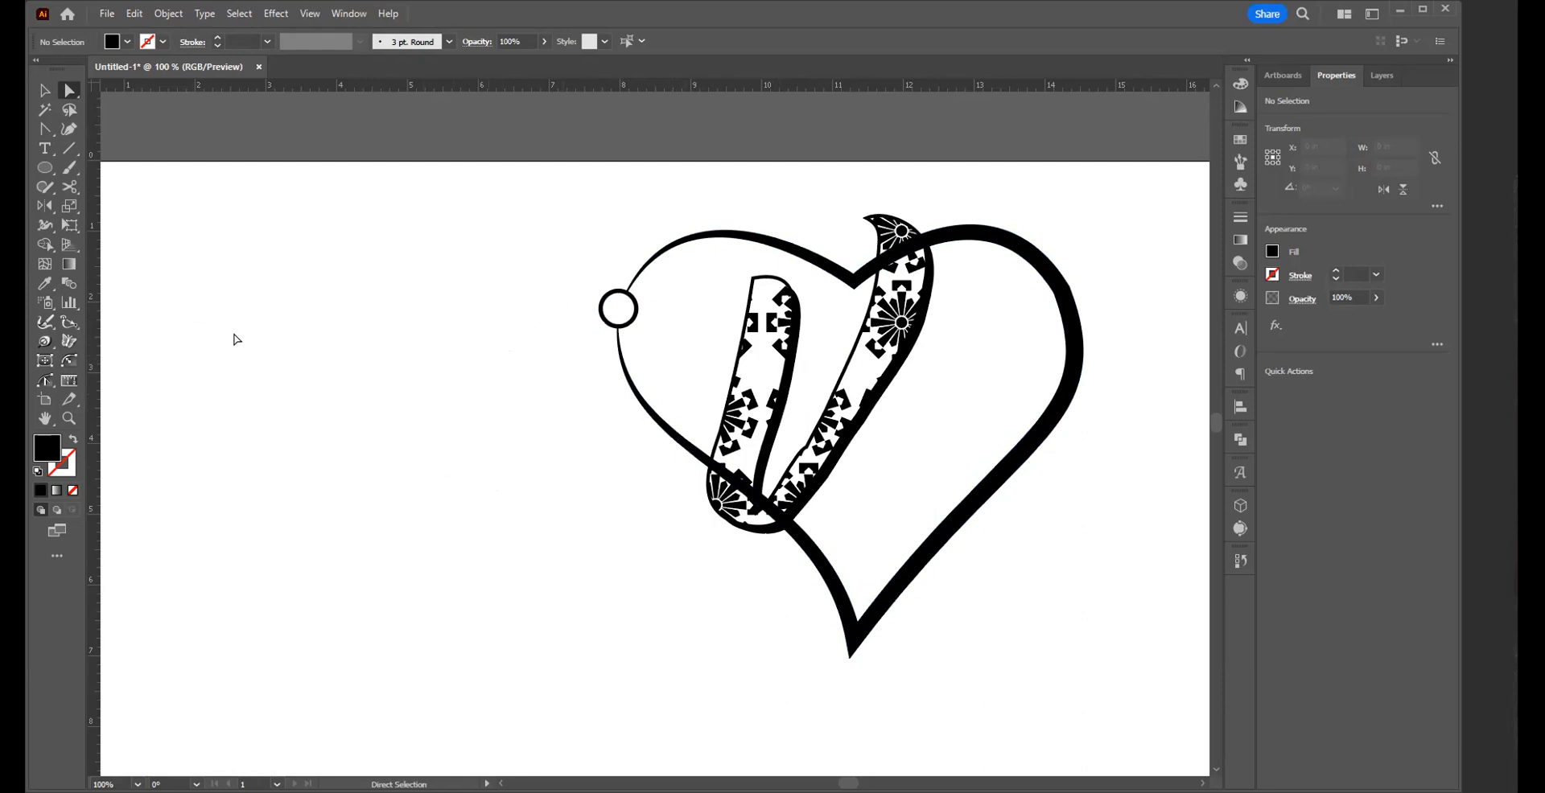
- Add the text "Happy" in the Babilonia font beside the heart and enlarge it to about 67 pt
click(44, 148)
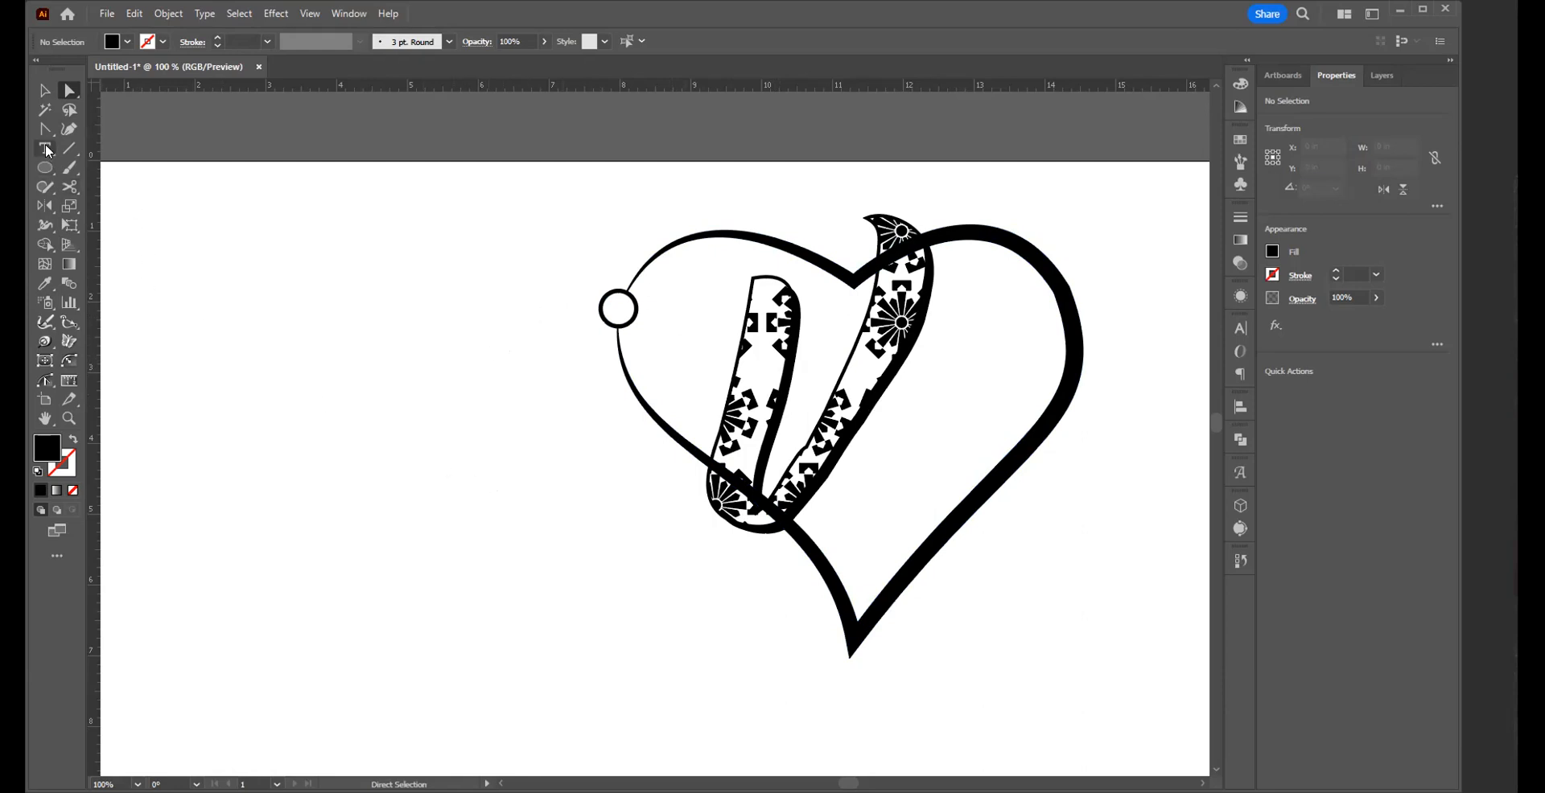
click(576, 608)
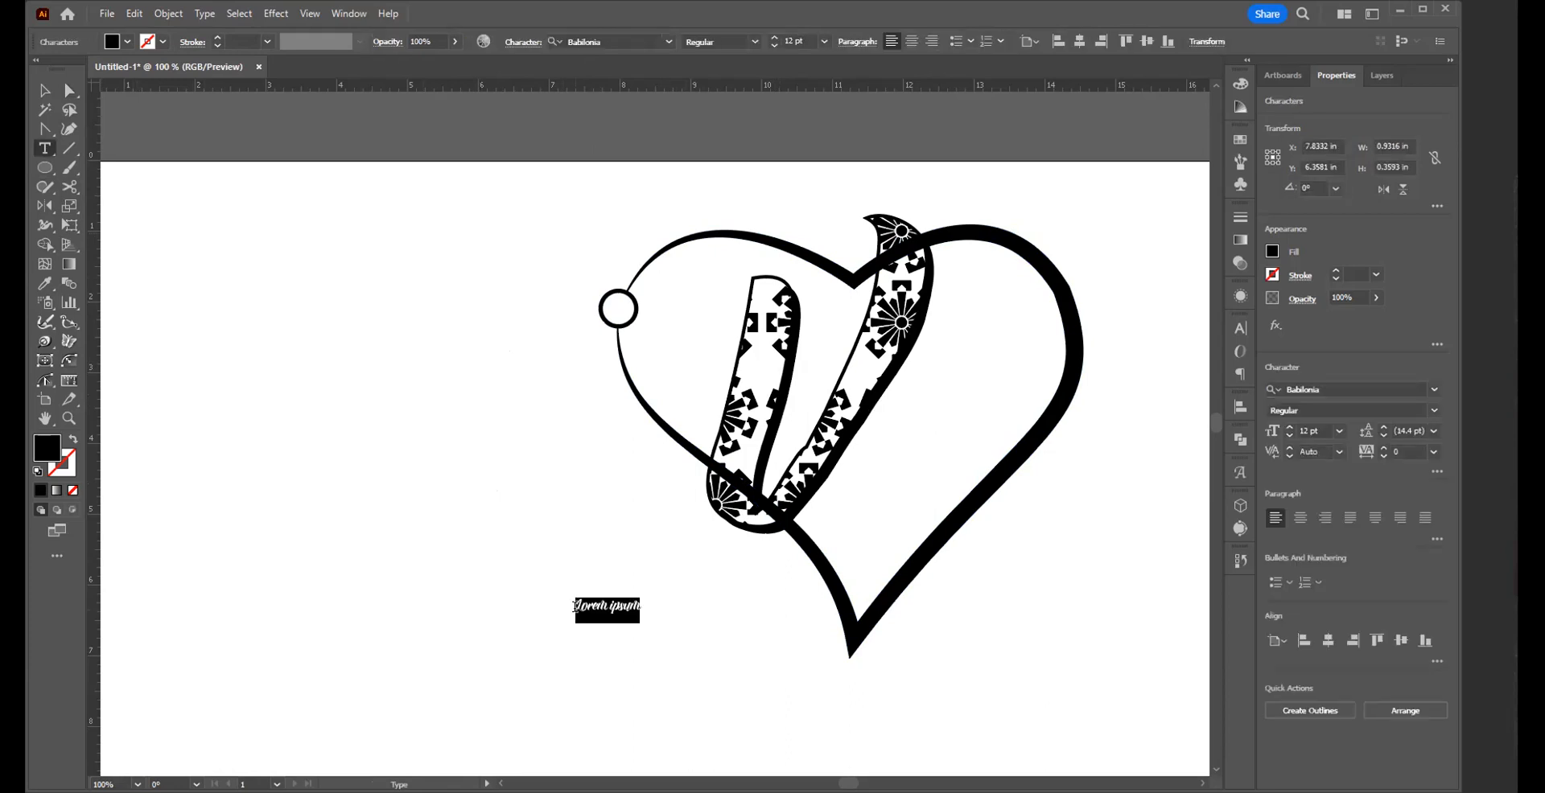
text(happy)
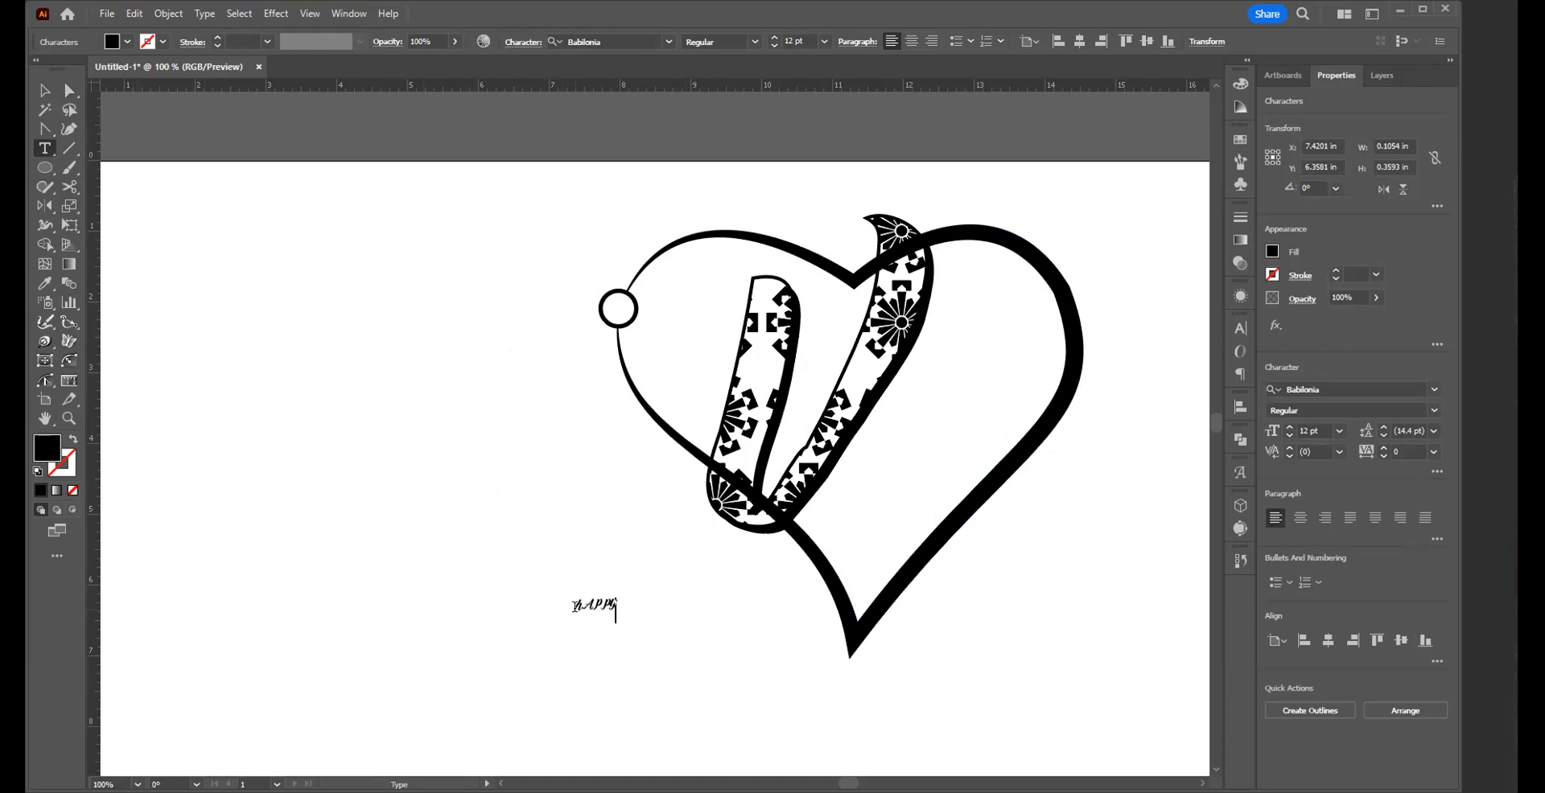
key(ctrl+a)
text(Happy)
click(45, 90)
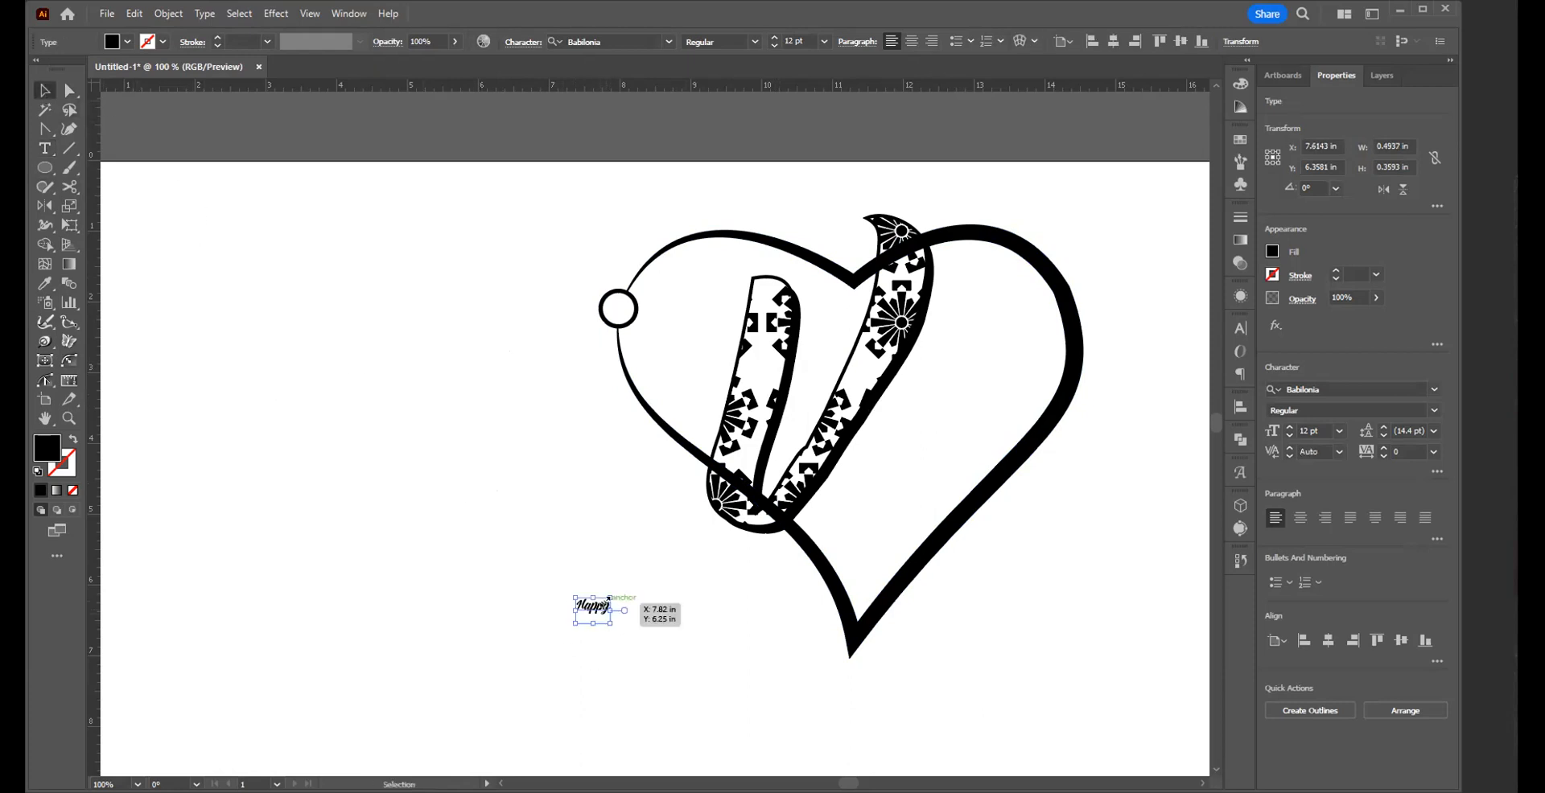
drag(609, 596, 689, 518)
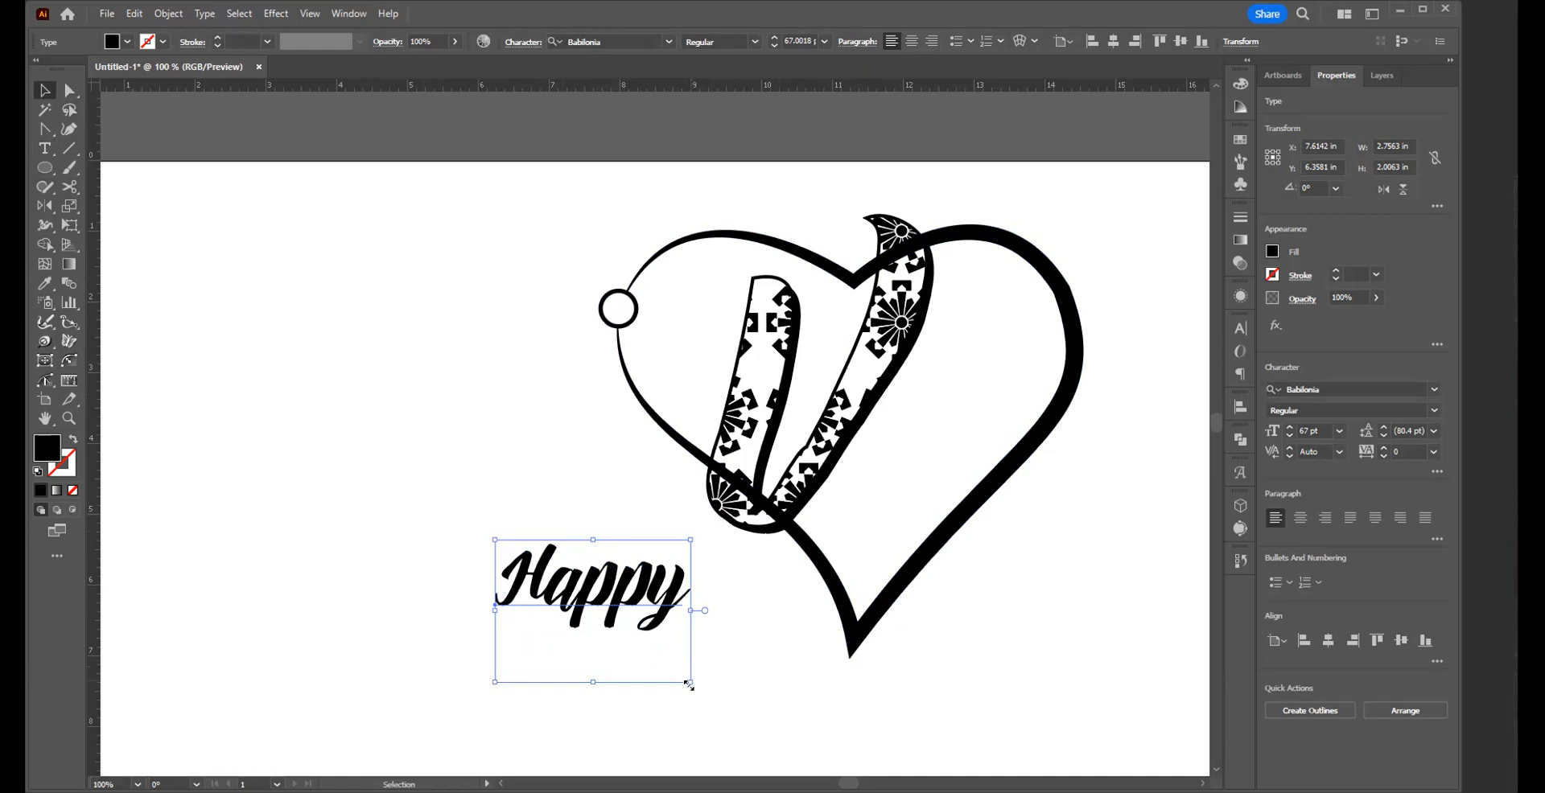
- Move Happy into the empty area beside the heart, duplicate it directly below, and change the copy's text to "Heart"
drag(570, 568, 479, 498)
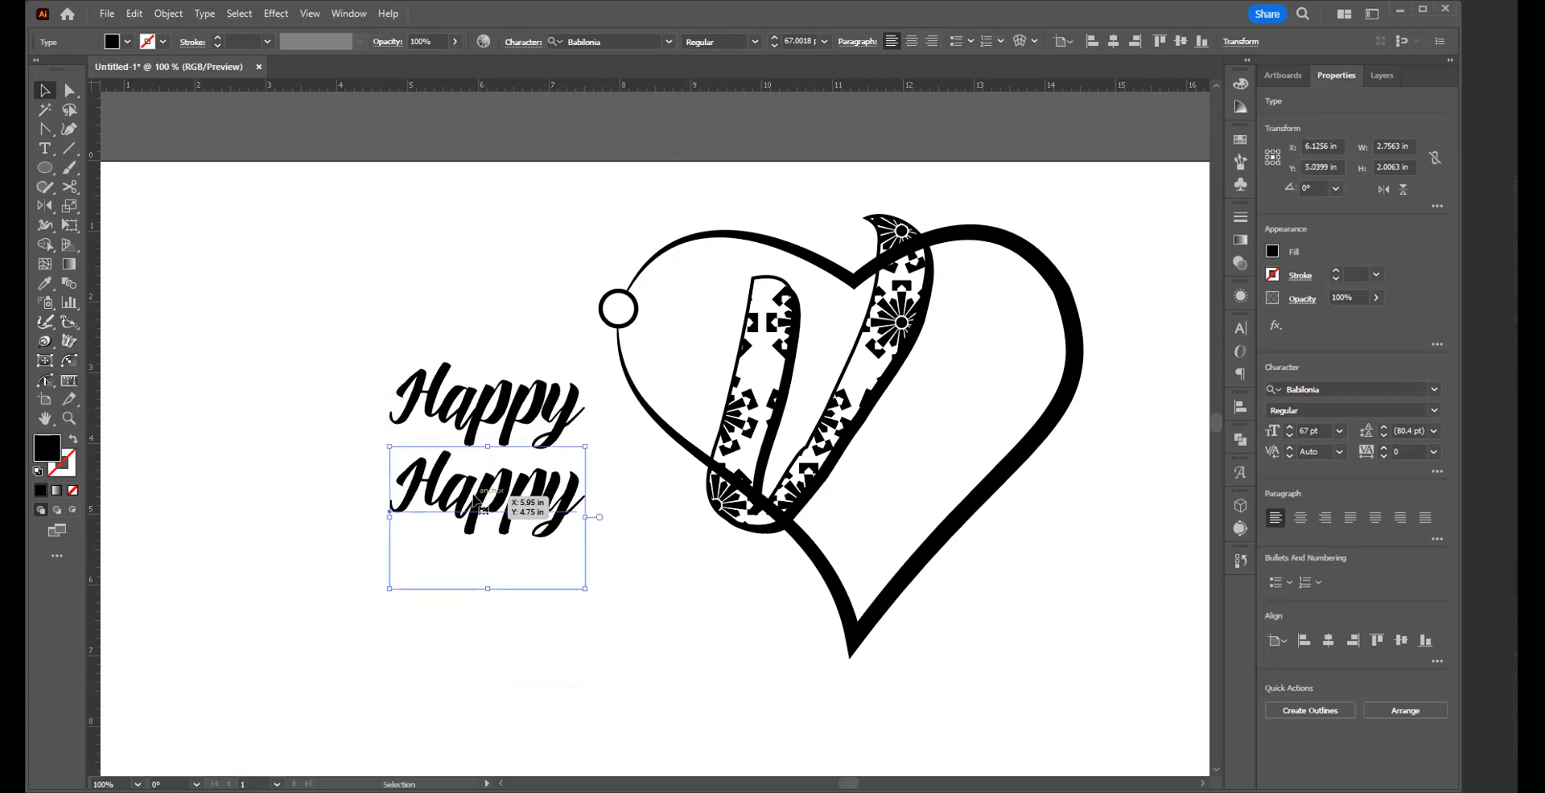
double_click(475, 498)
key(ctrl+a)
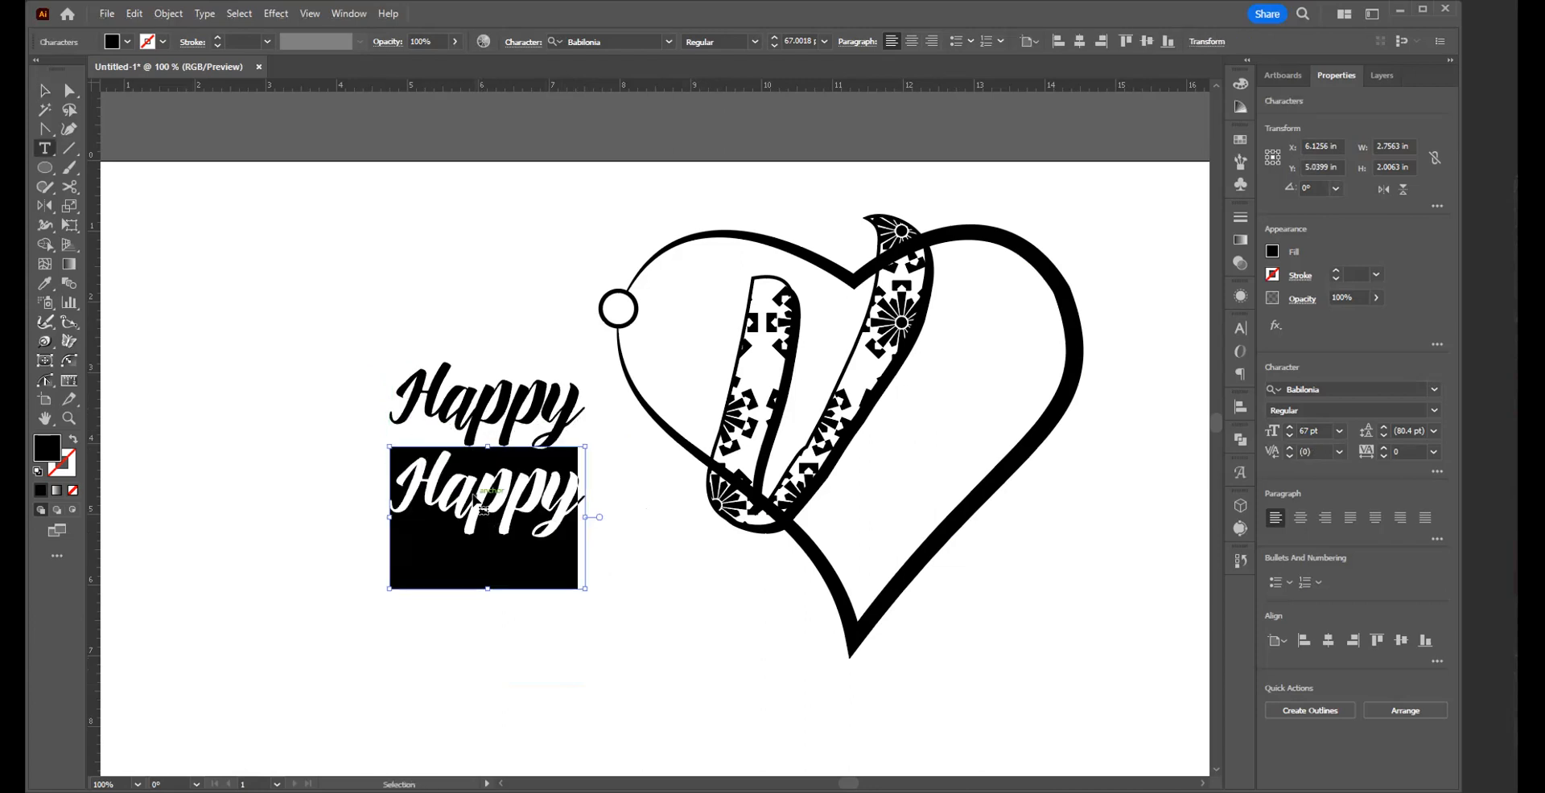
text(Heart)
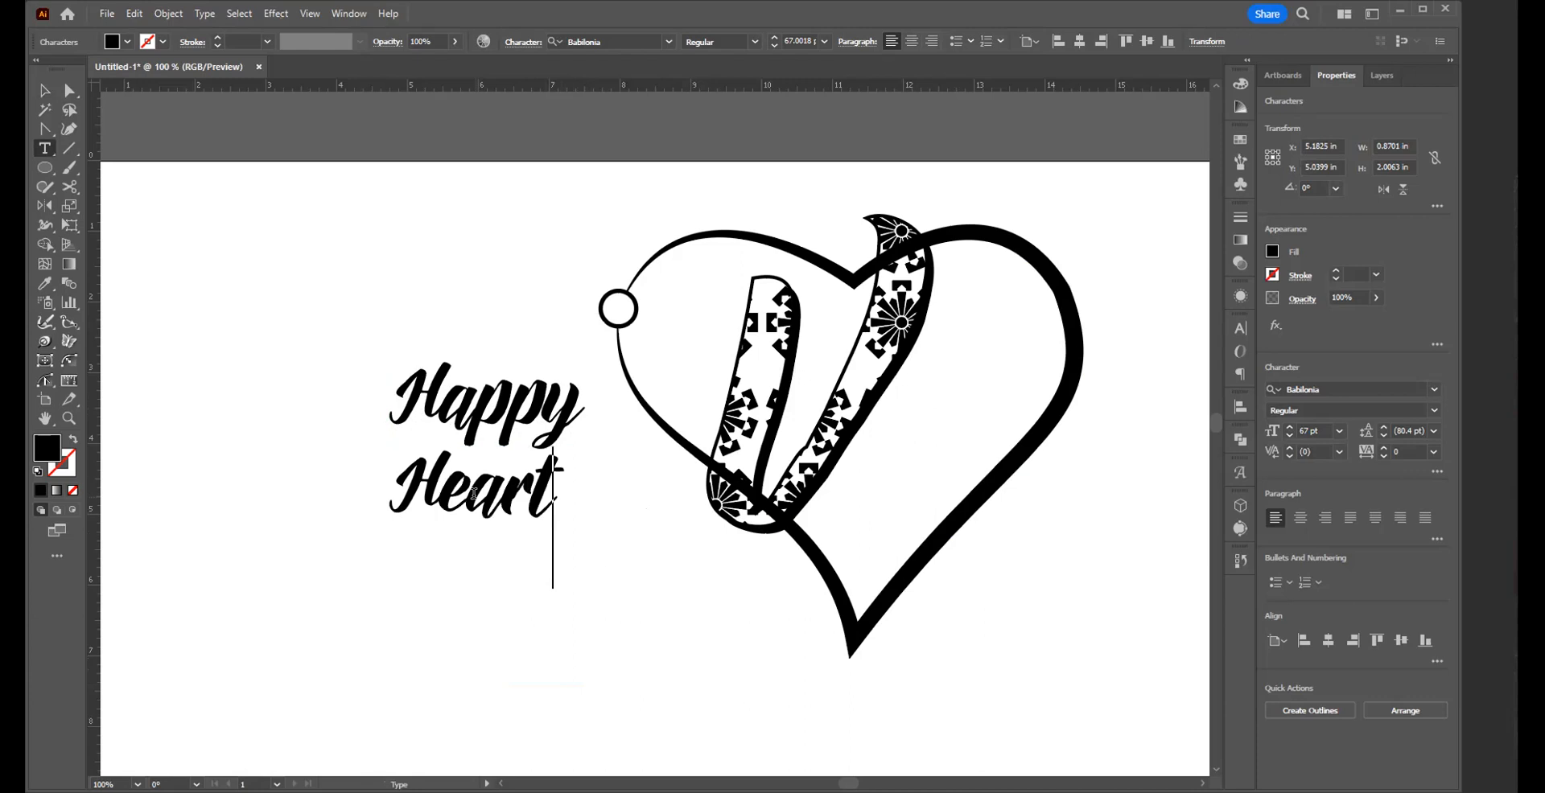
click(44, 90)
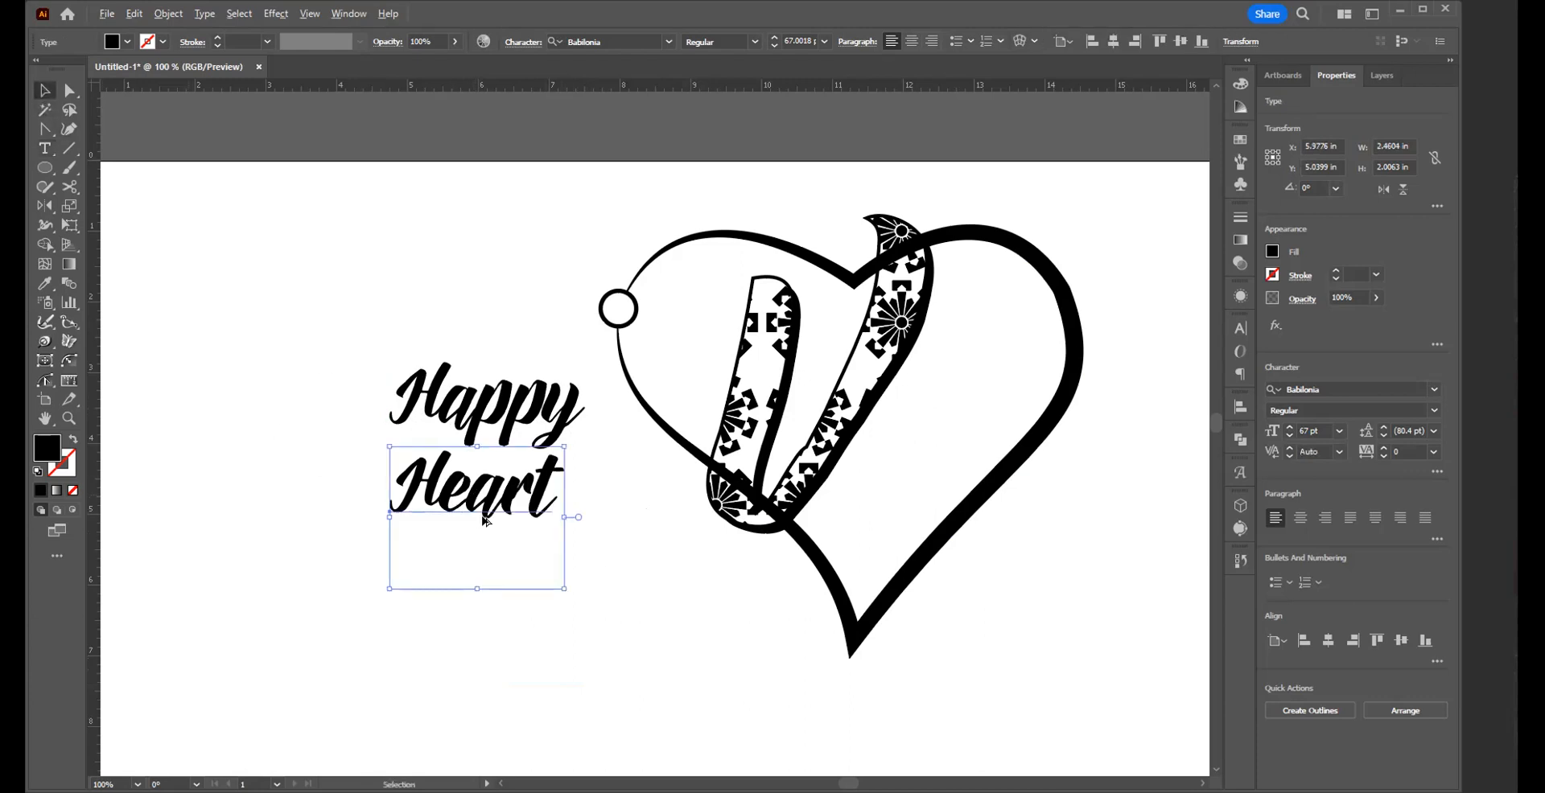
- Duplicate the word Heart directly below itself and change the copy's text to "Day"
drag(492, 494, 493, 590)
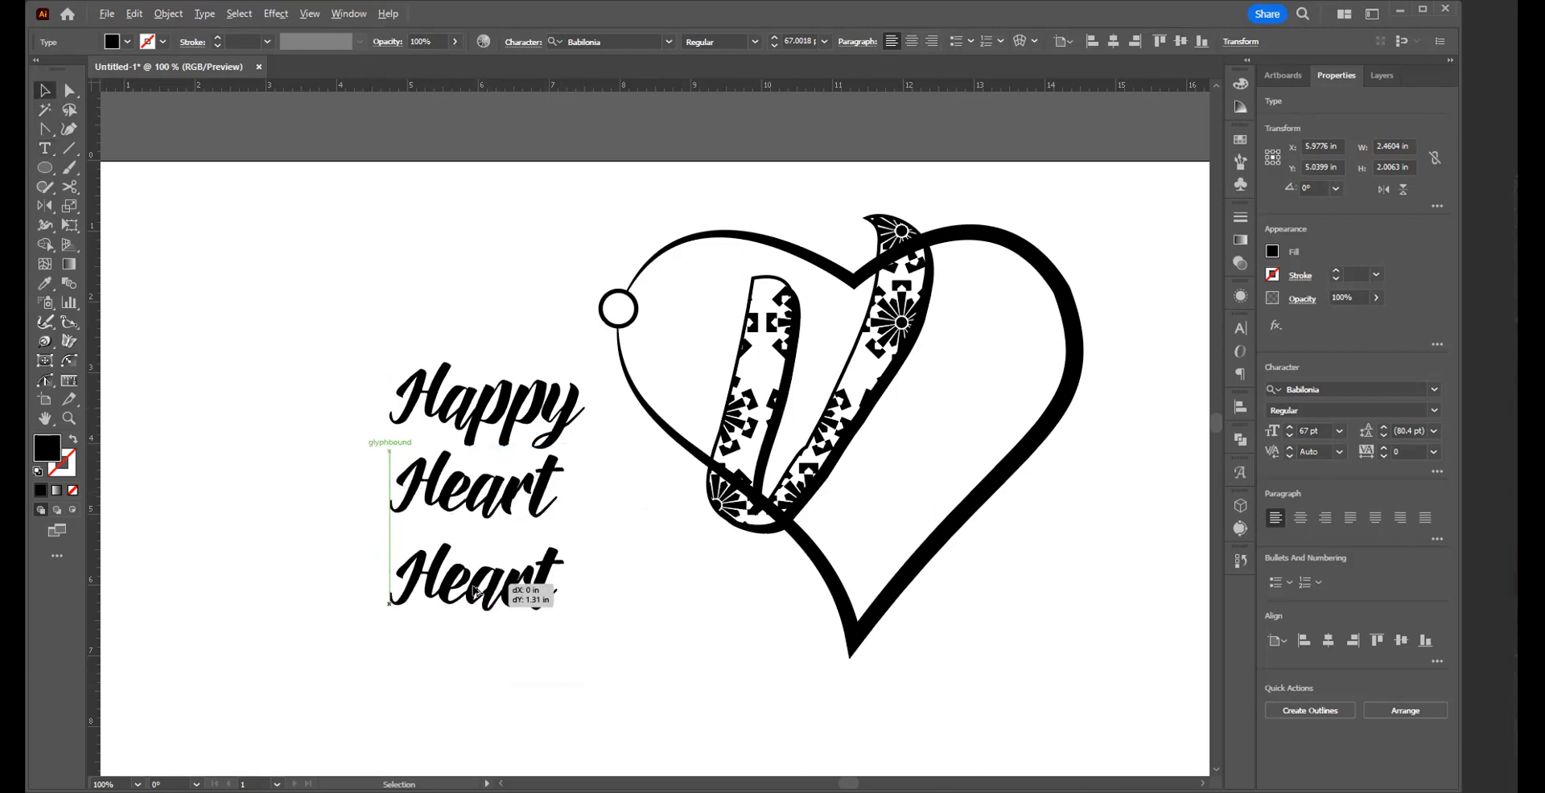
double_click(475, 595)
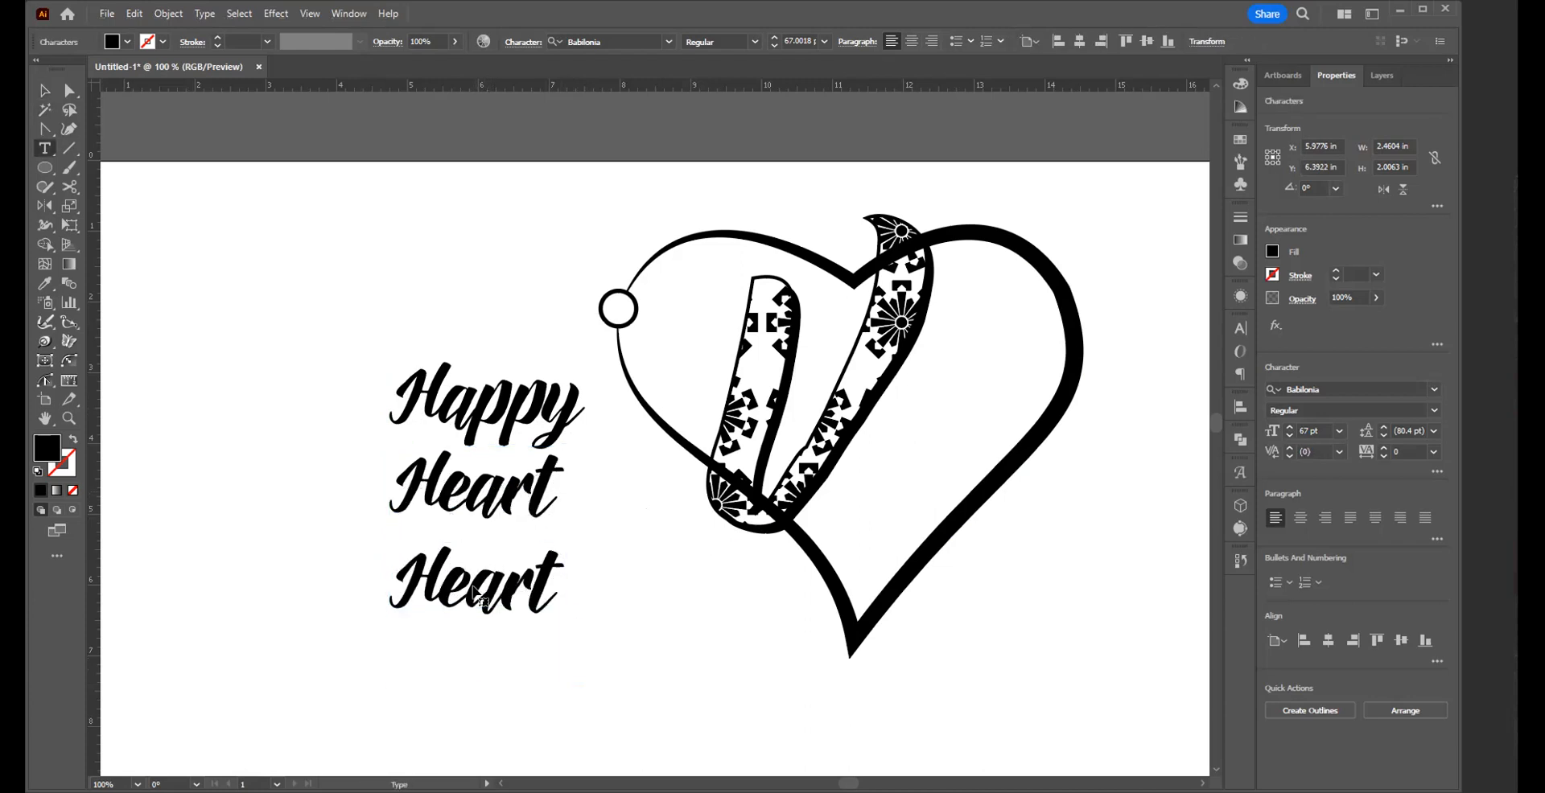
key(ctrl+a)
text(Day)
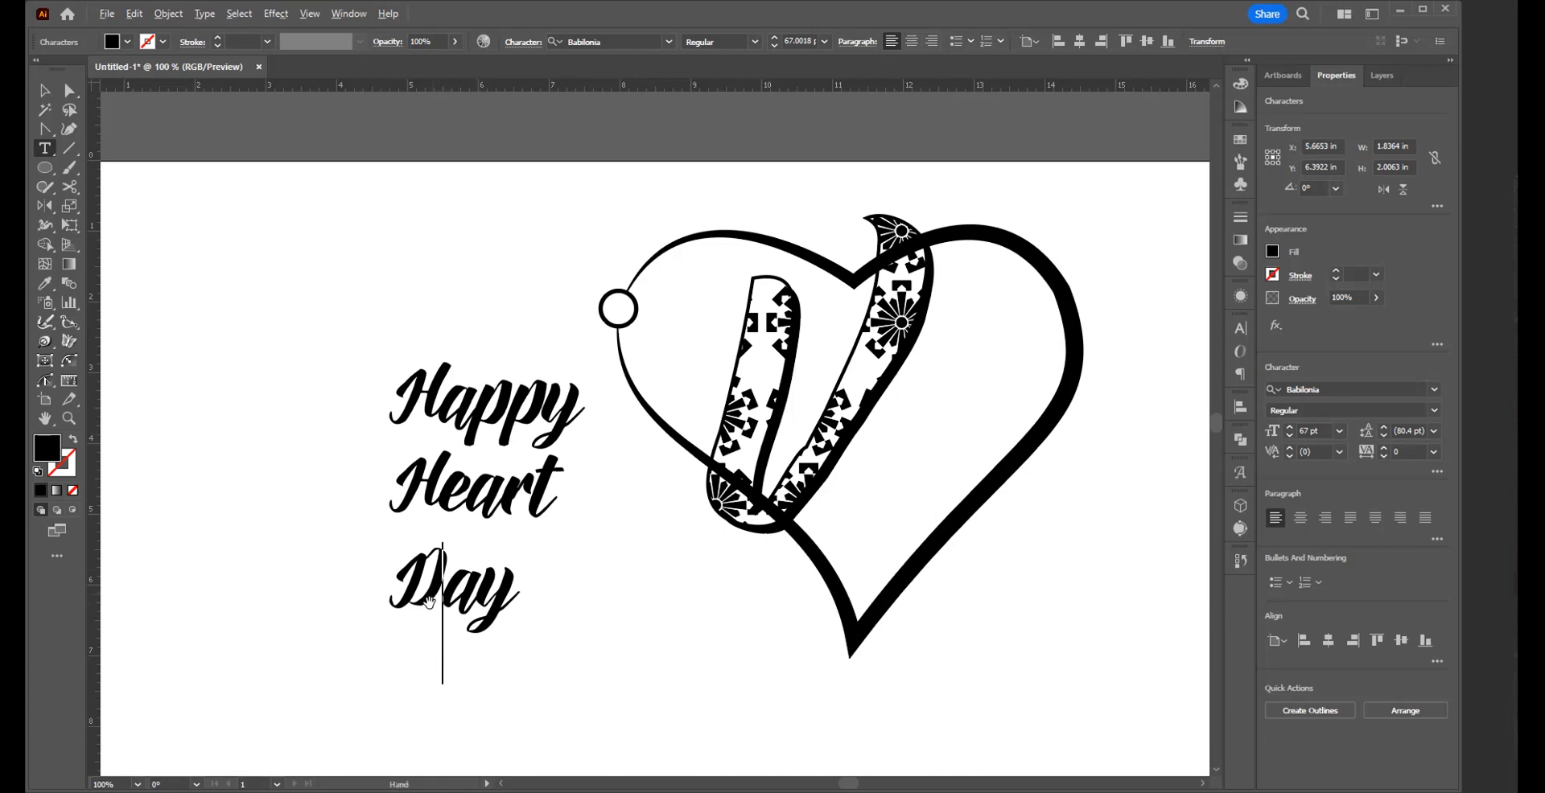
- Tighten the kerning between the D and the a in Day and move the word up close beneath Heart
key(alt+Left)
key(alt+Left)
key(alt+Left)
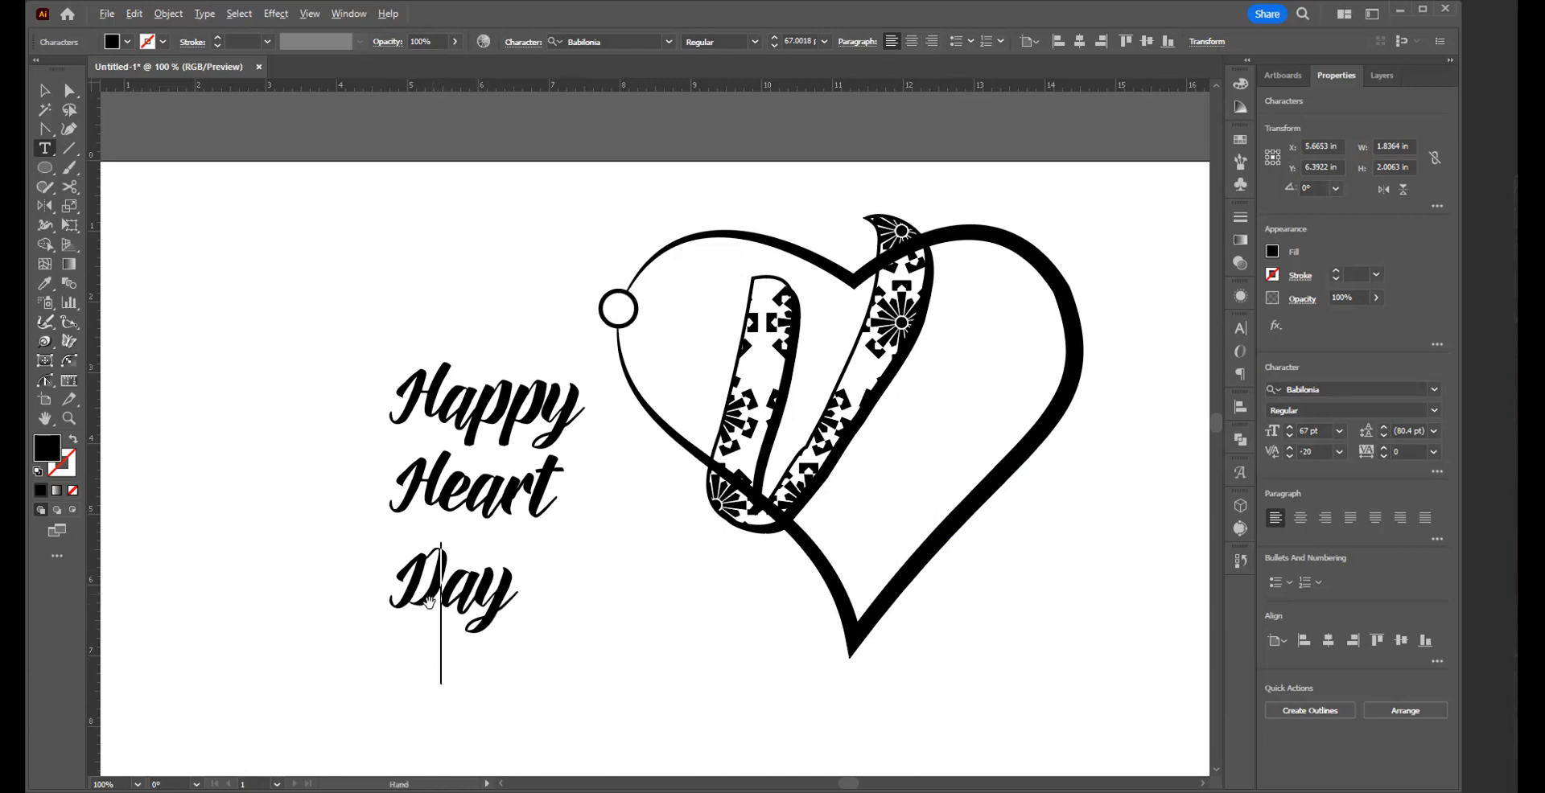
key(alt+Left)
key(alt+Right)
key(alt+Right)
key(alt+Right)
key(alt+Right)
key(alt+Right)
key(alt+Right)
key(alt+Left)
key(alt+Left)
key(alt+Left)
key(alt+Left)
key(Escape)
click(46, 92)
click(263, 411)
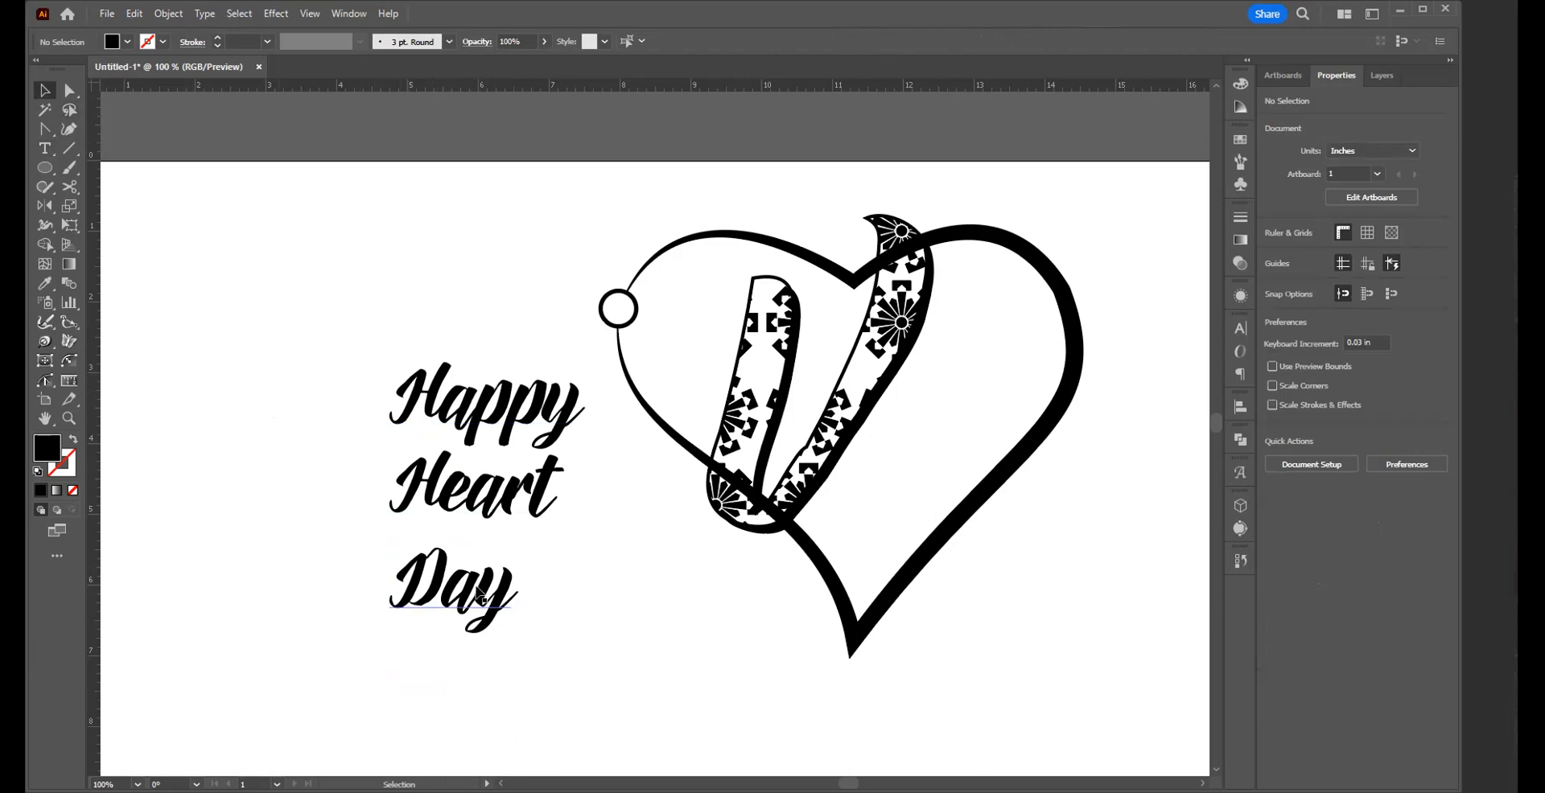
drag(488, 585, 493, 571)
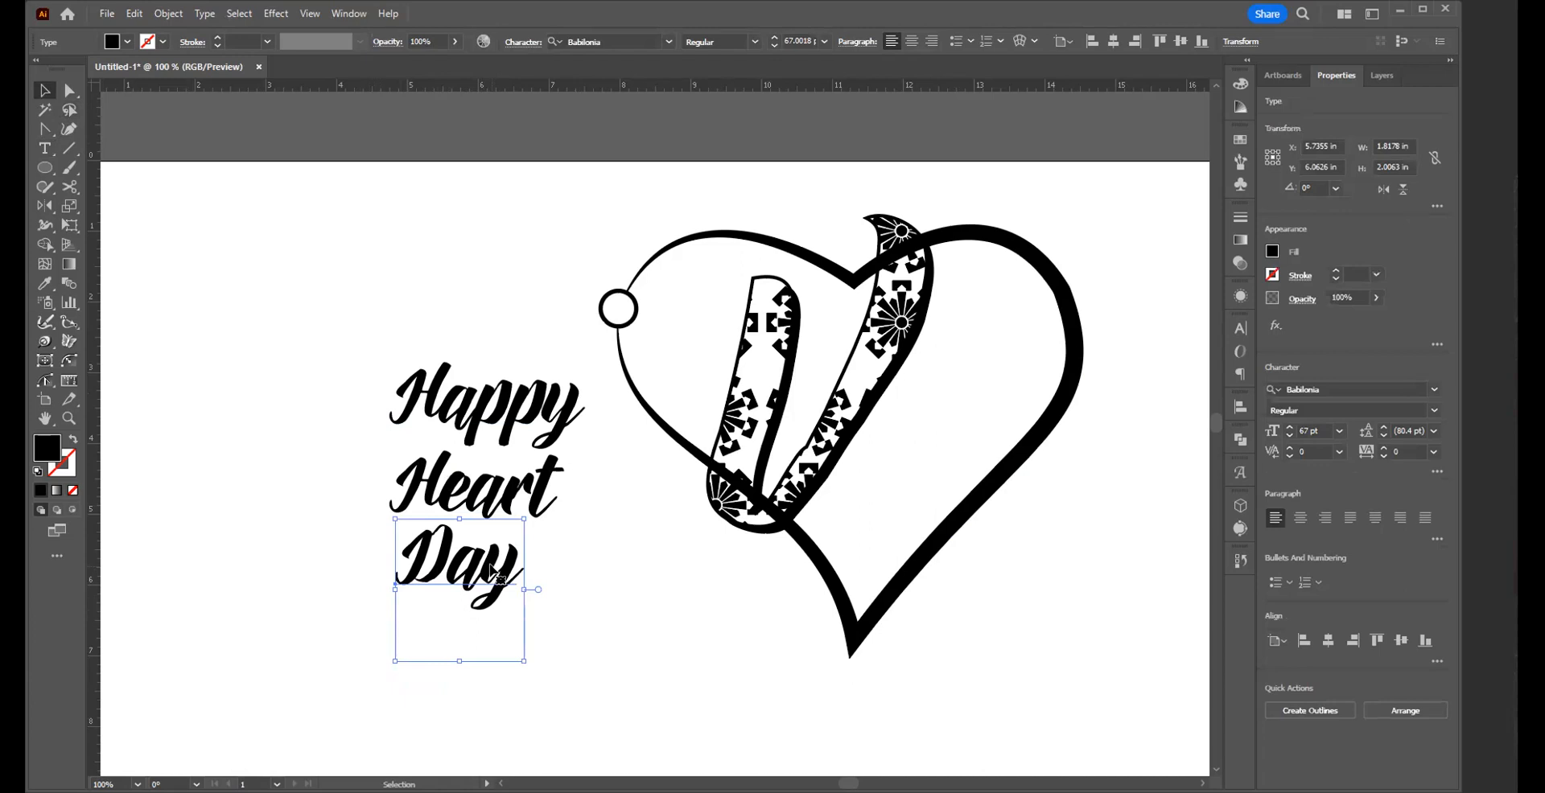
drag(364, 349, 547, 627)
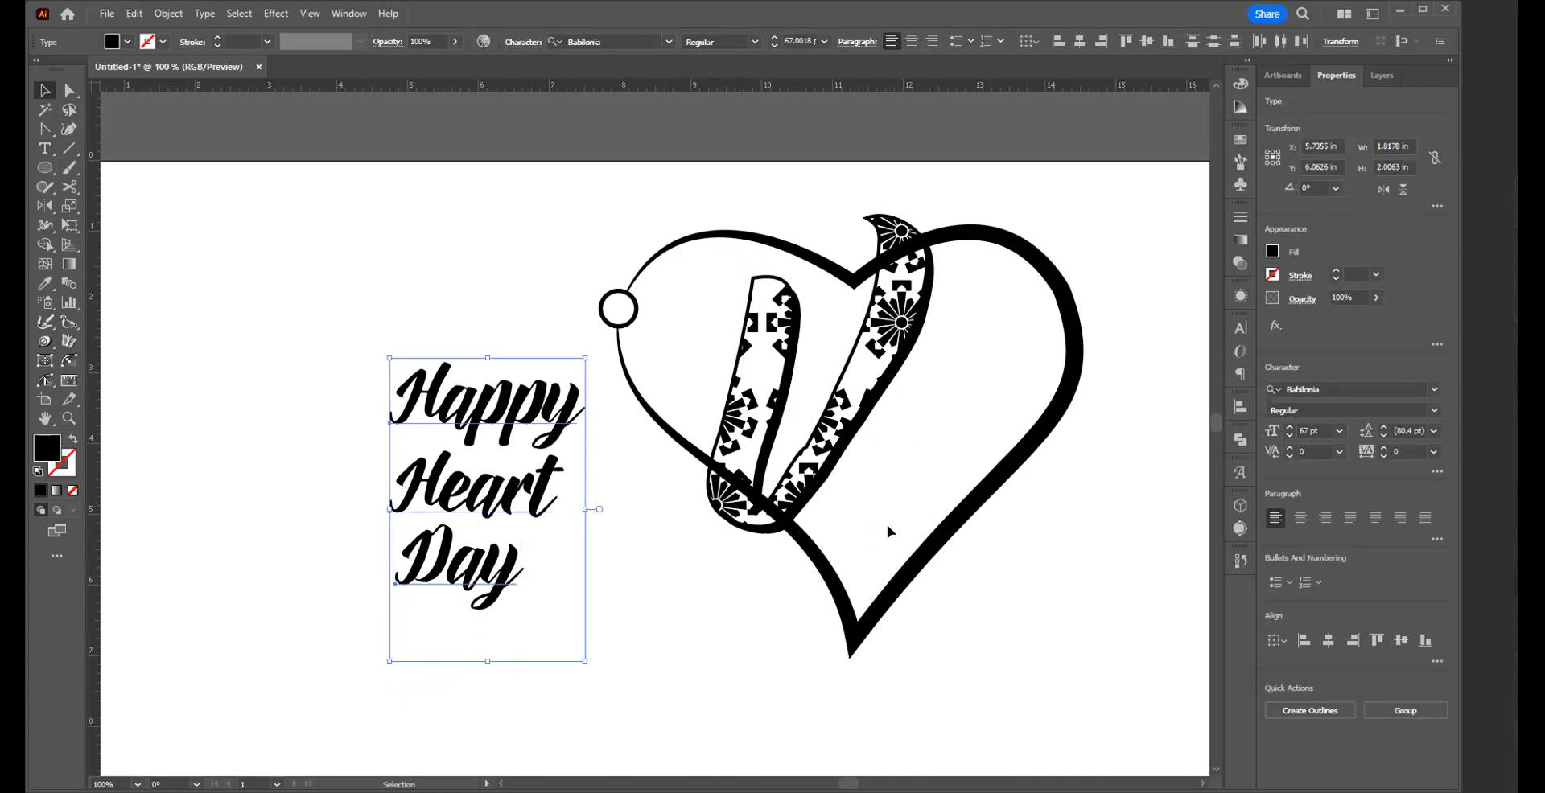
- Rotate the heart and the patterned V together until the ring sits at the top of the design
drag(640, 223, 843, 379)
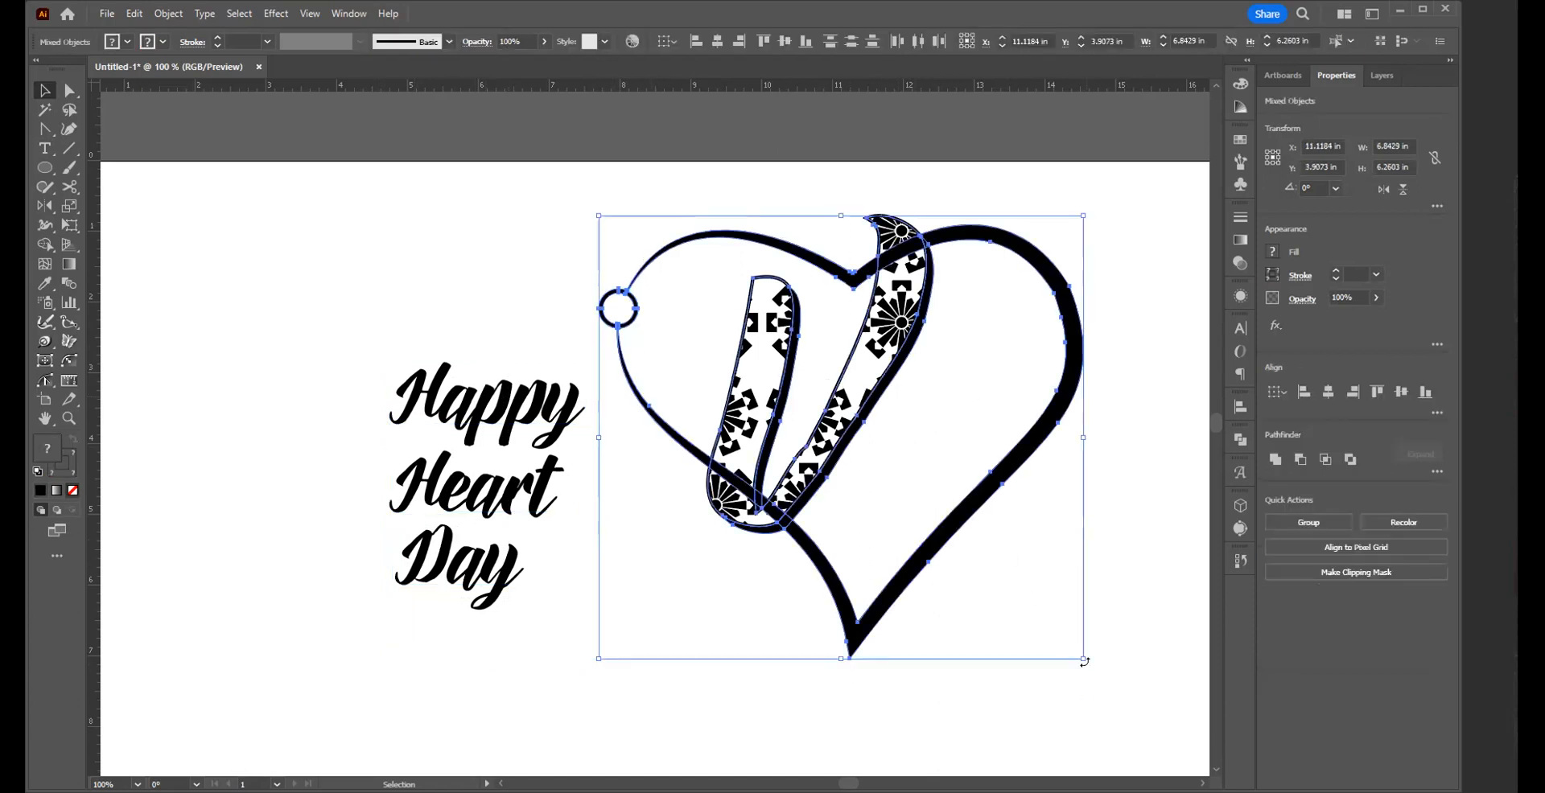
drag(1084, 661, 744, 693)
click(586, 672)
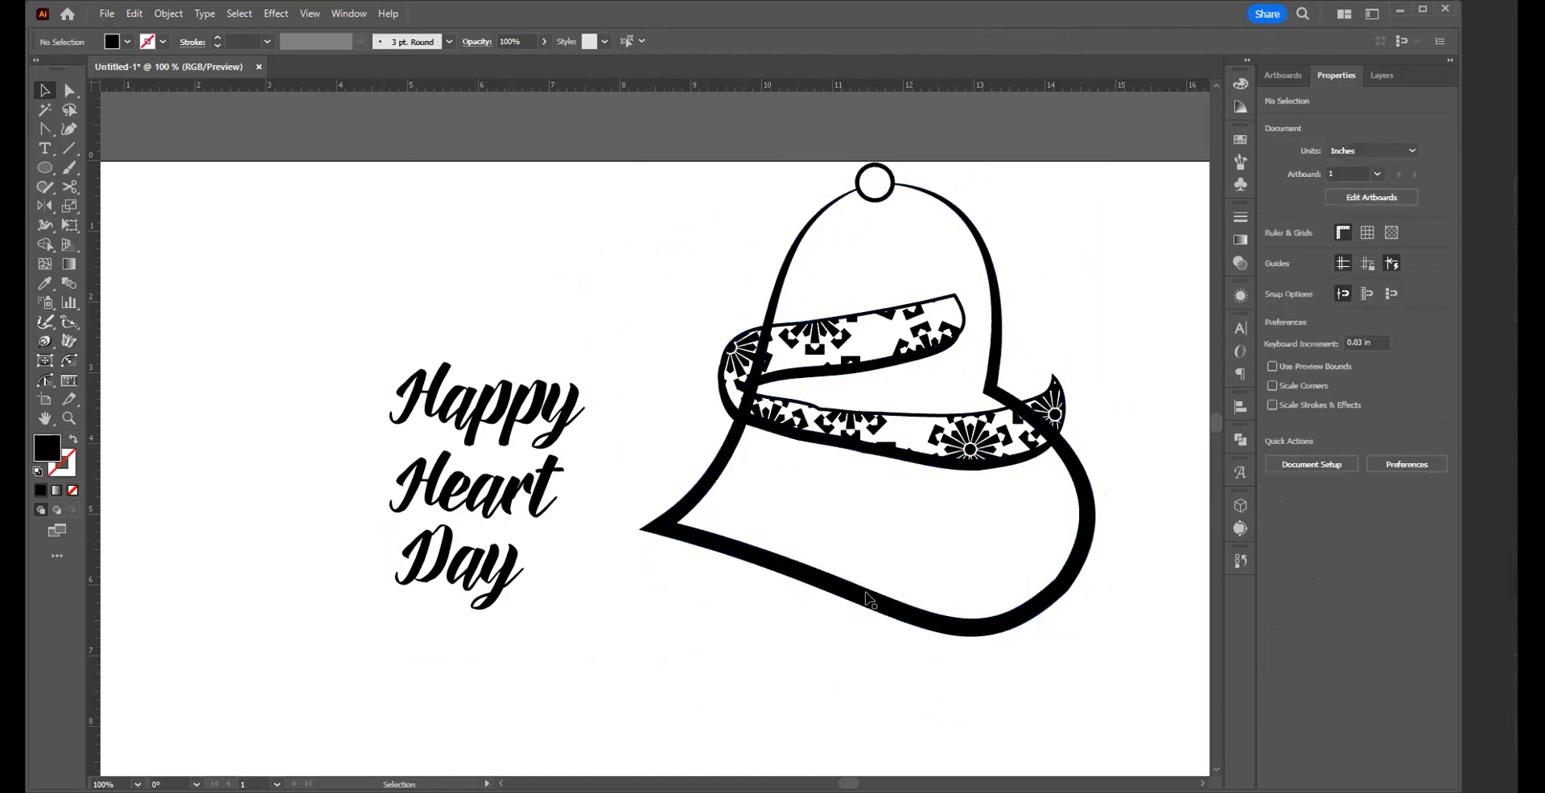
drag(1059, 683, 885, 493)
shift+click(890, 451)
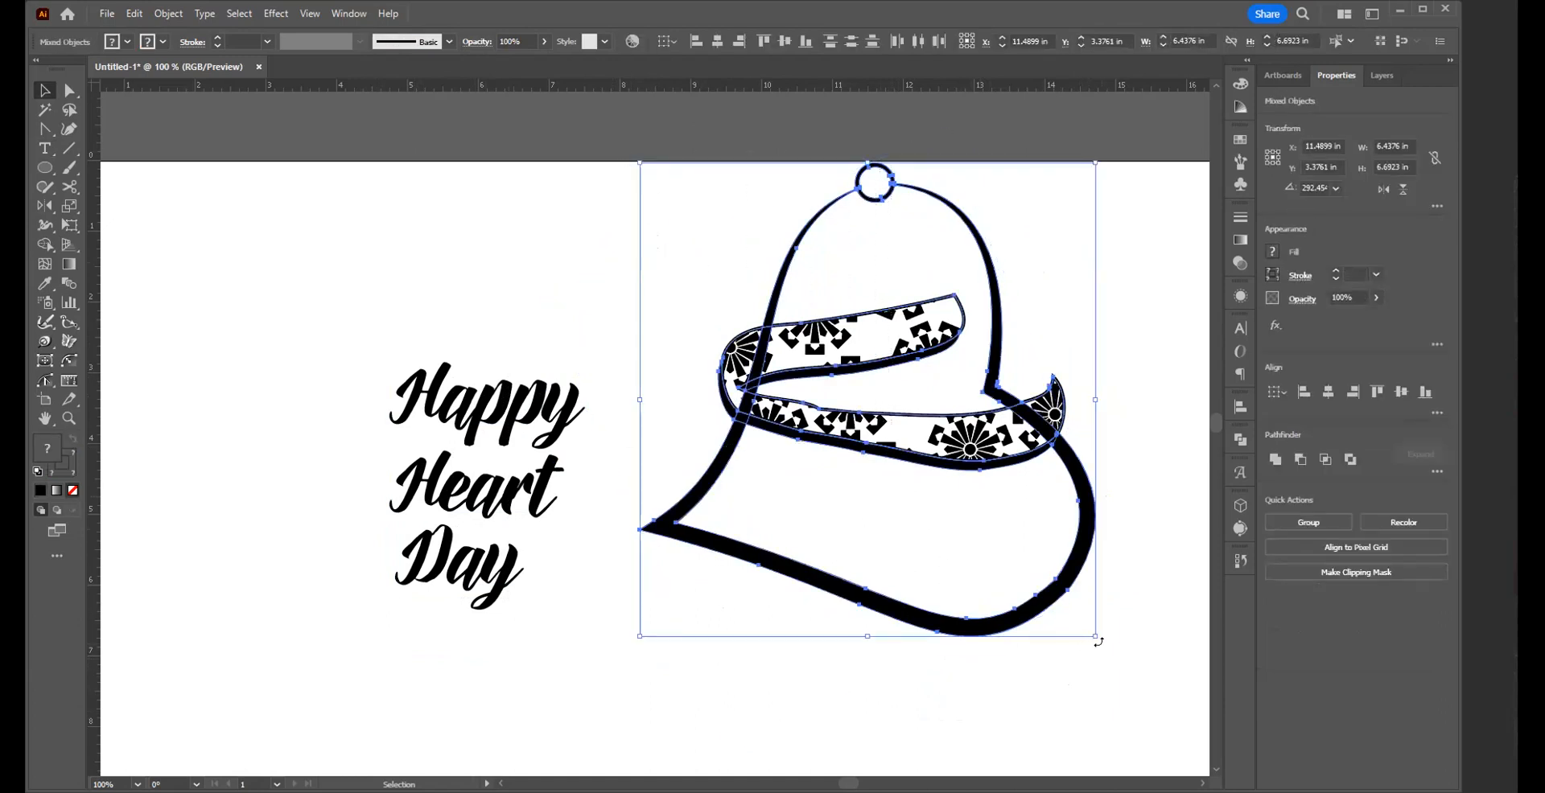
drag(1103, 640, 1140, 567)
click(516, 640)
- Move Happy into the heart's lower area beneath the V and rotate it counterclockwise by about 7.6°
drag(508, 417, 873, 524)
drag(951, 606, 956, 604)
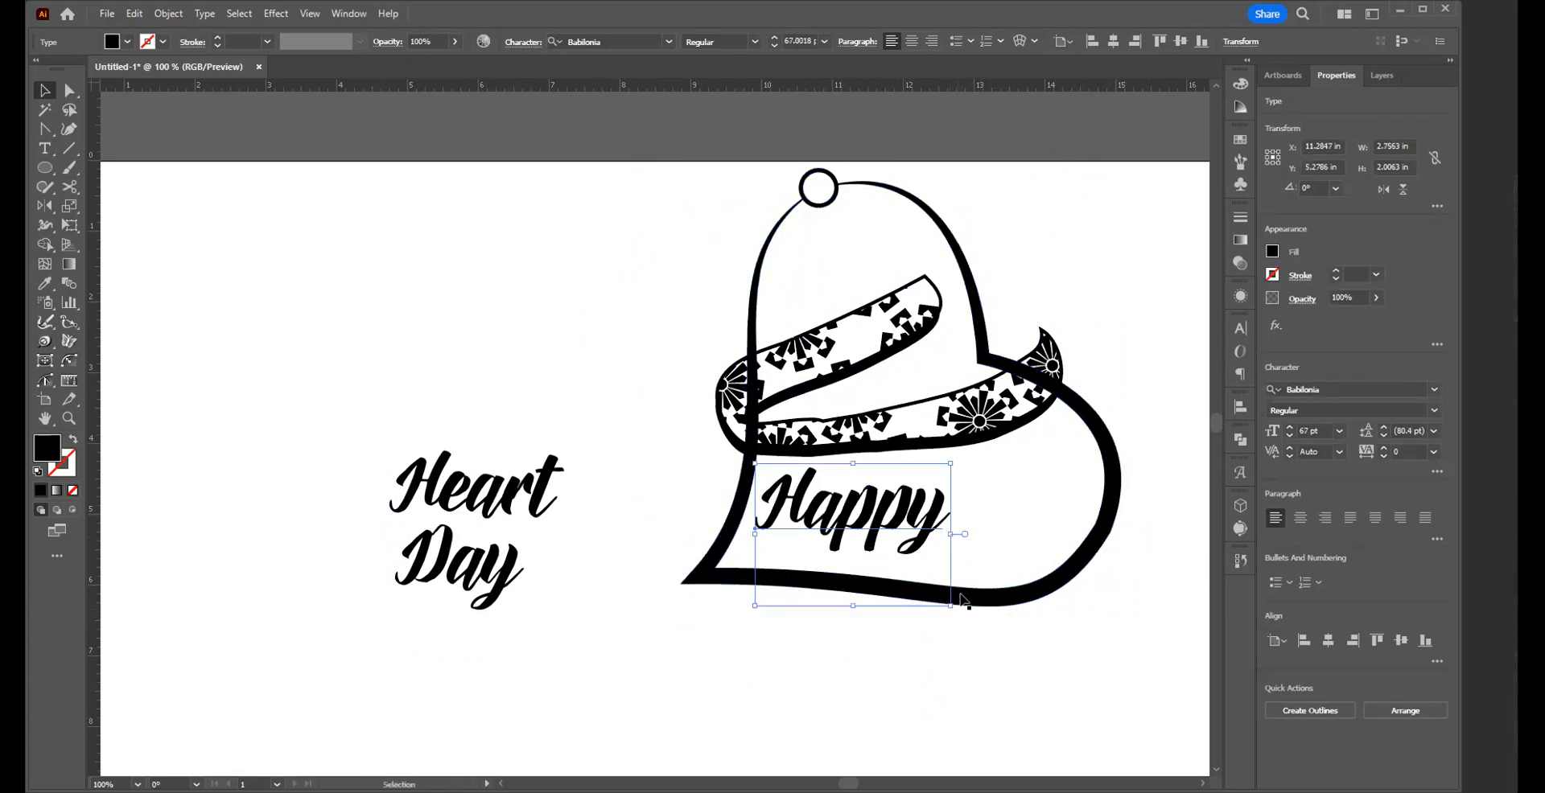
drag(960, 609, 976, 597)
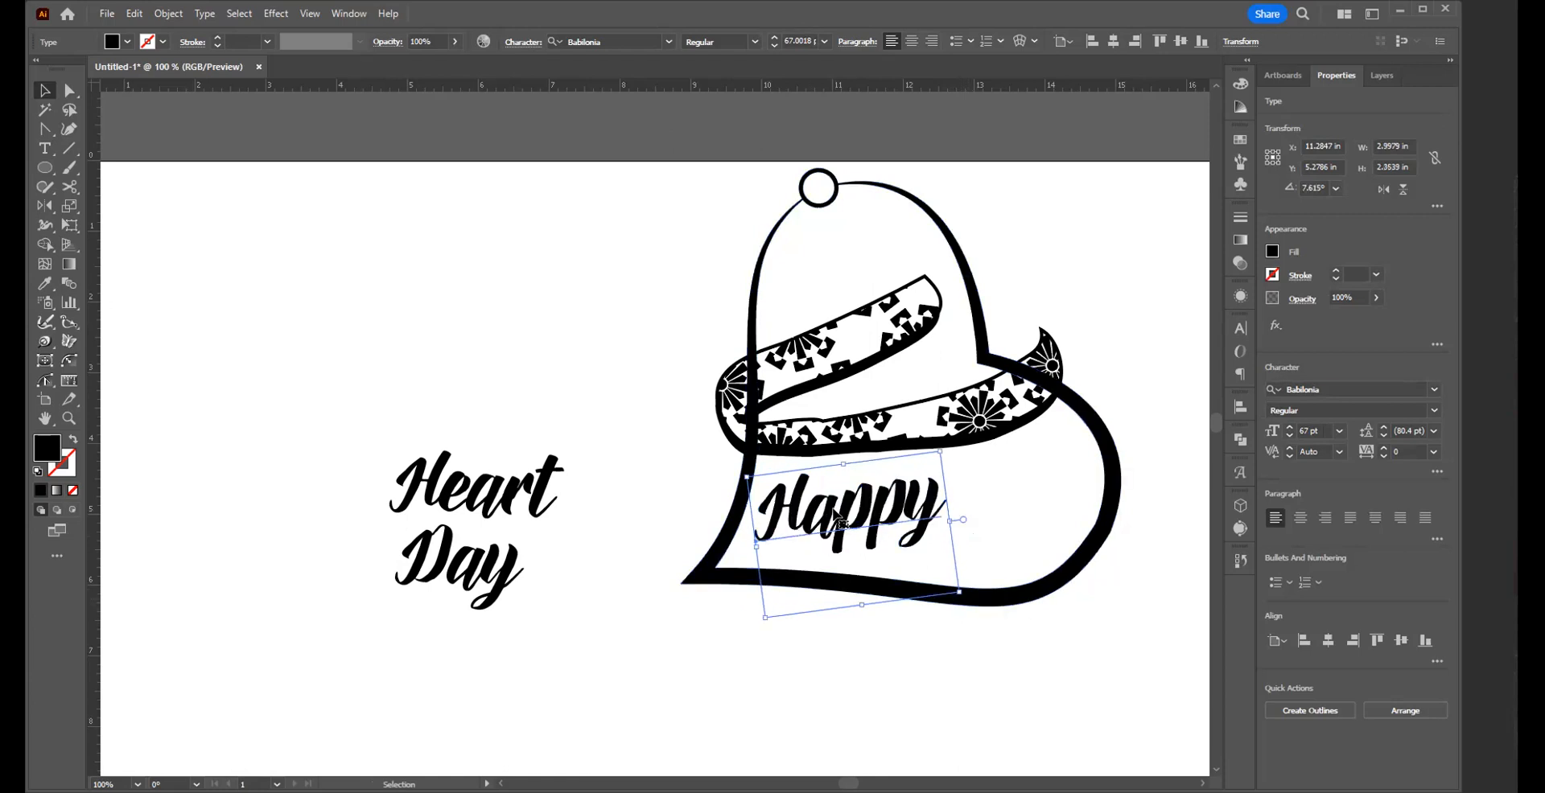
drag(846, 517, 844, 505)
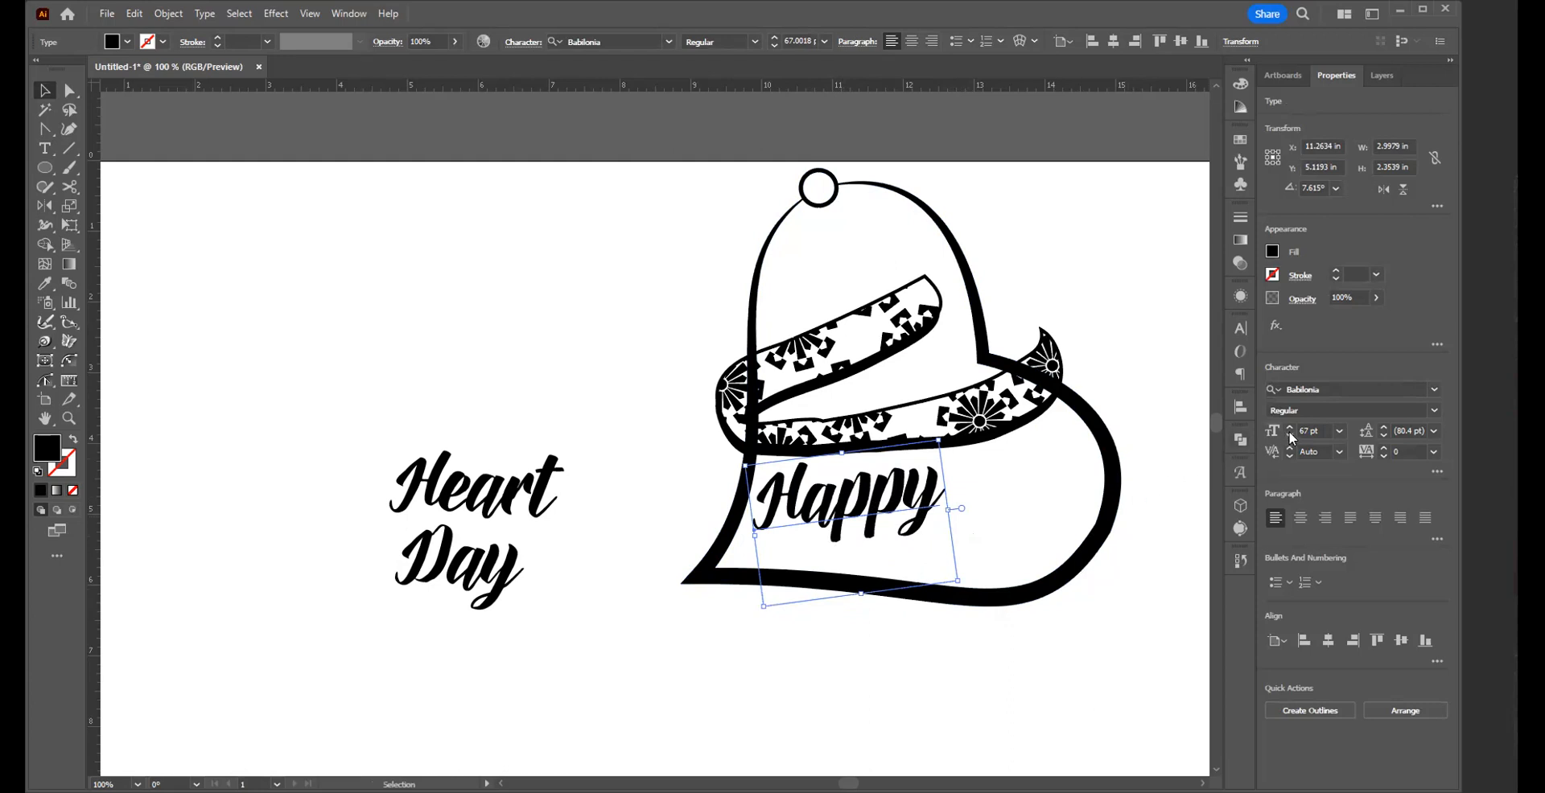
- Set Happy's font size to 60 pt and move it up against the V's lower stroke and the heart's left edge
click(1339, 432)
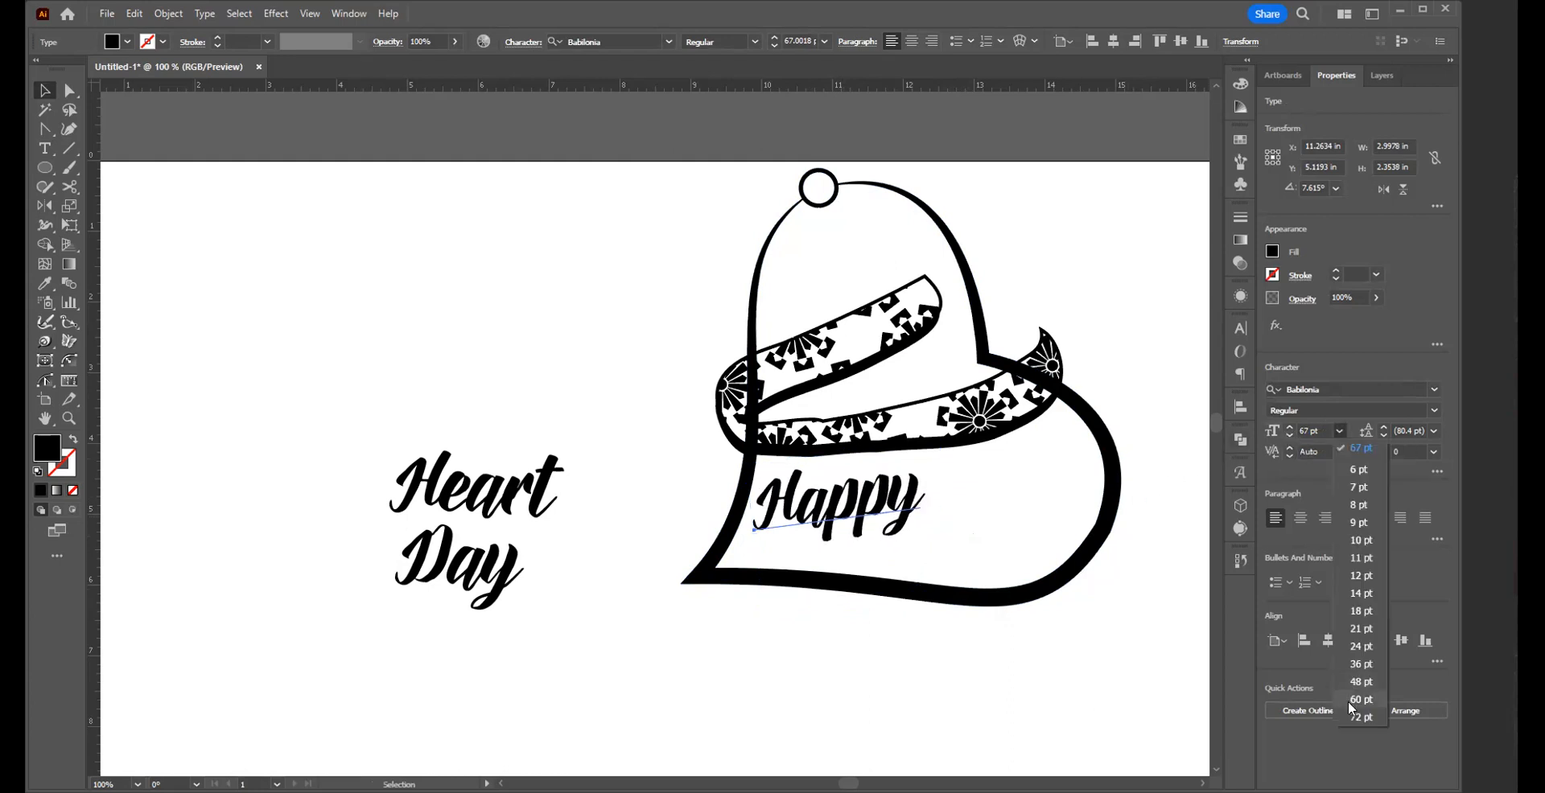
click(1358, 699)
drag(829, 515, 819, 498)
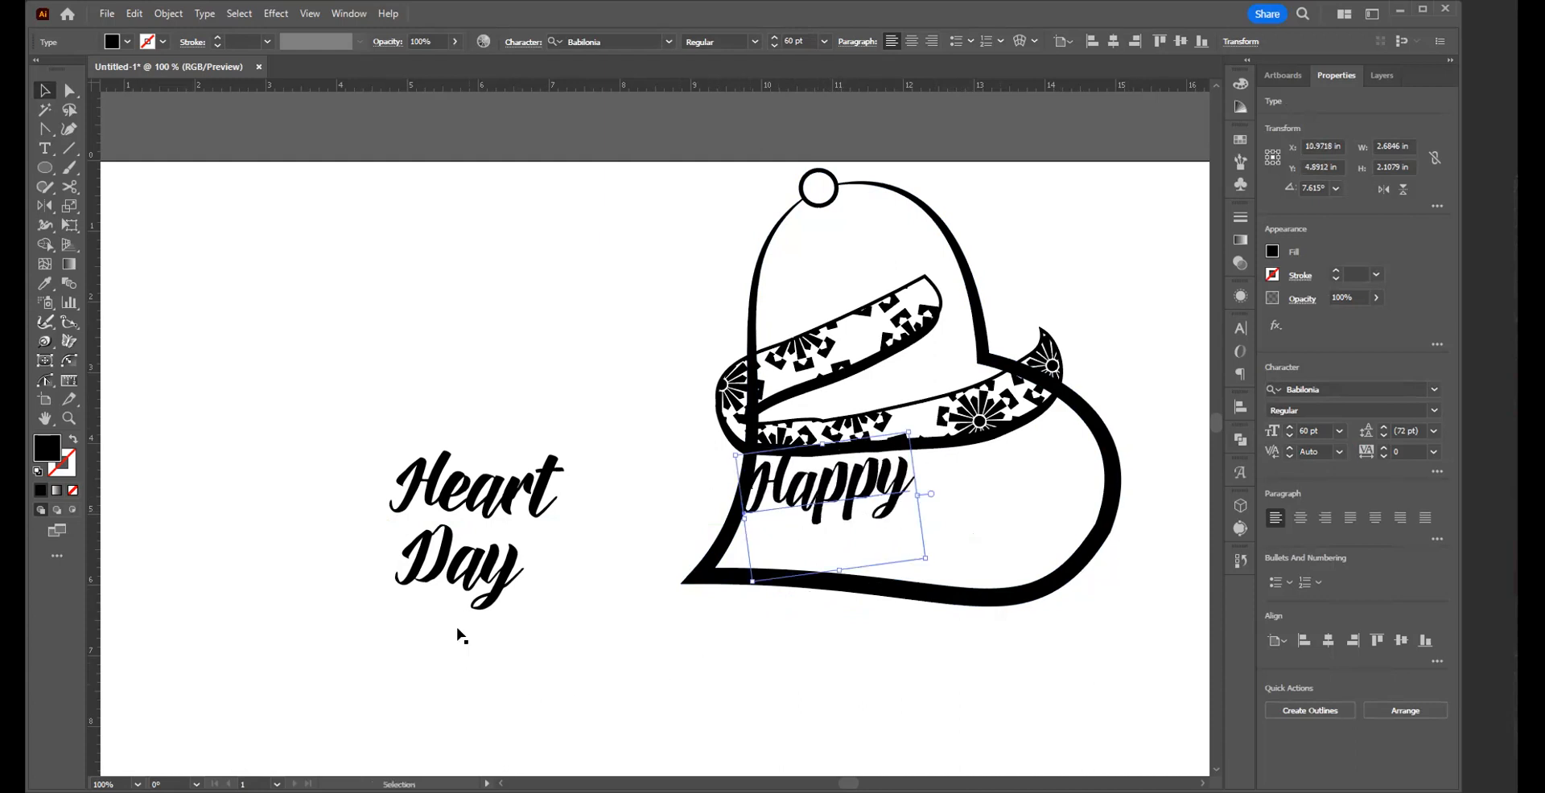
- Move the word Heart below the heart shape and set its font size to 60 pt
drag(455, 504, 840, 716)
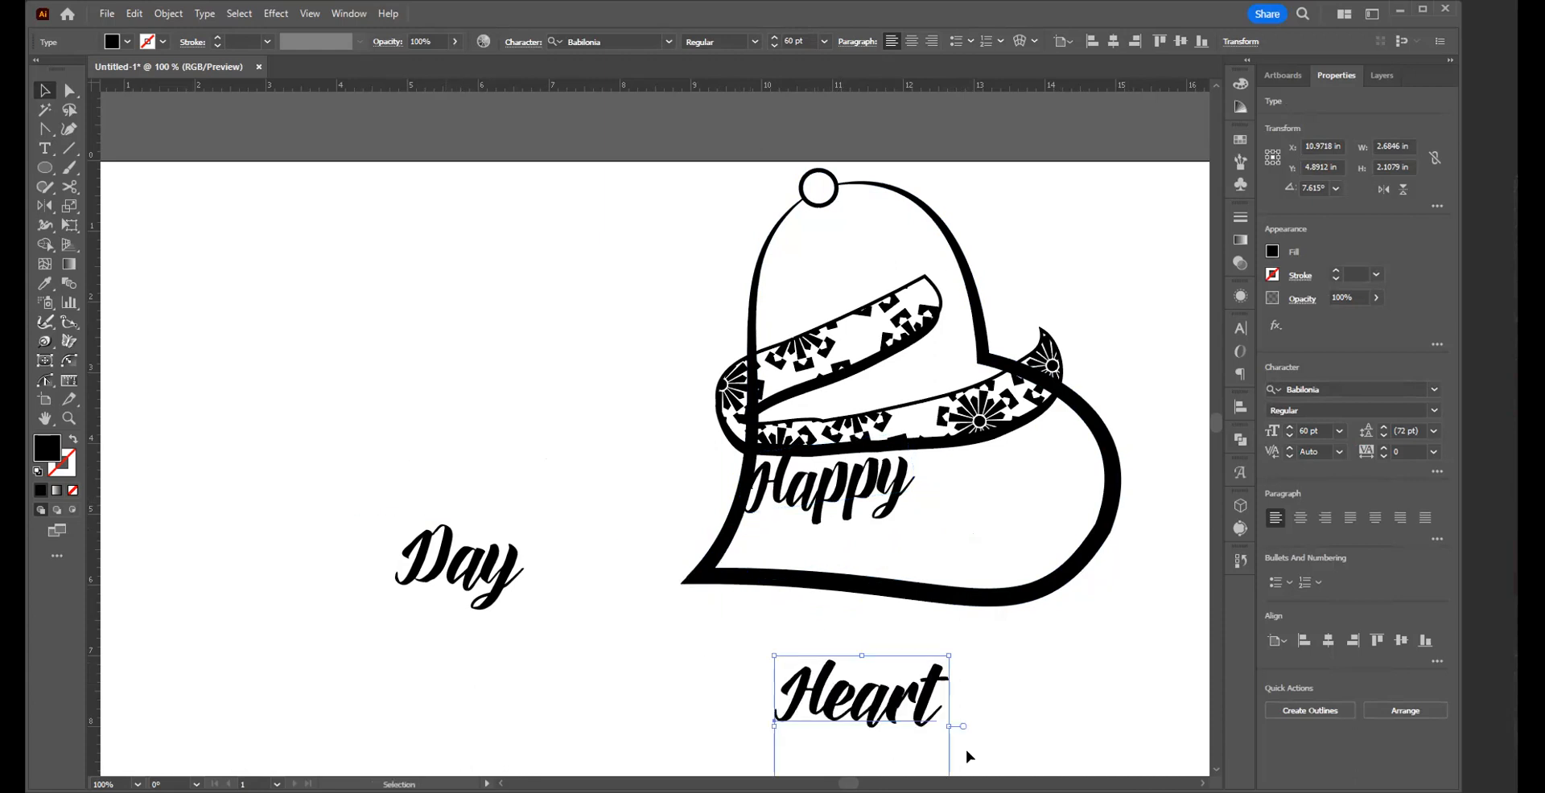
click(1339, 432)
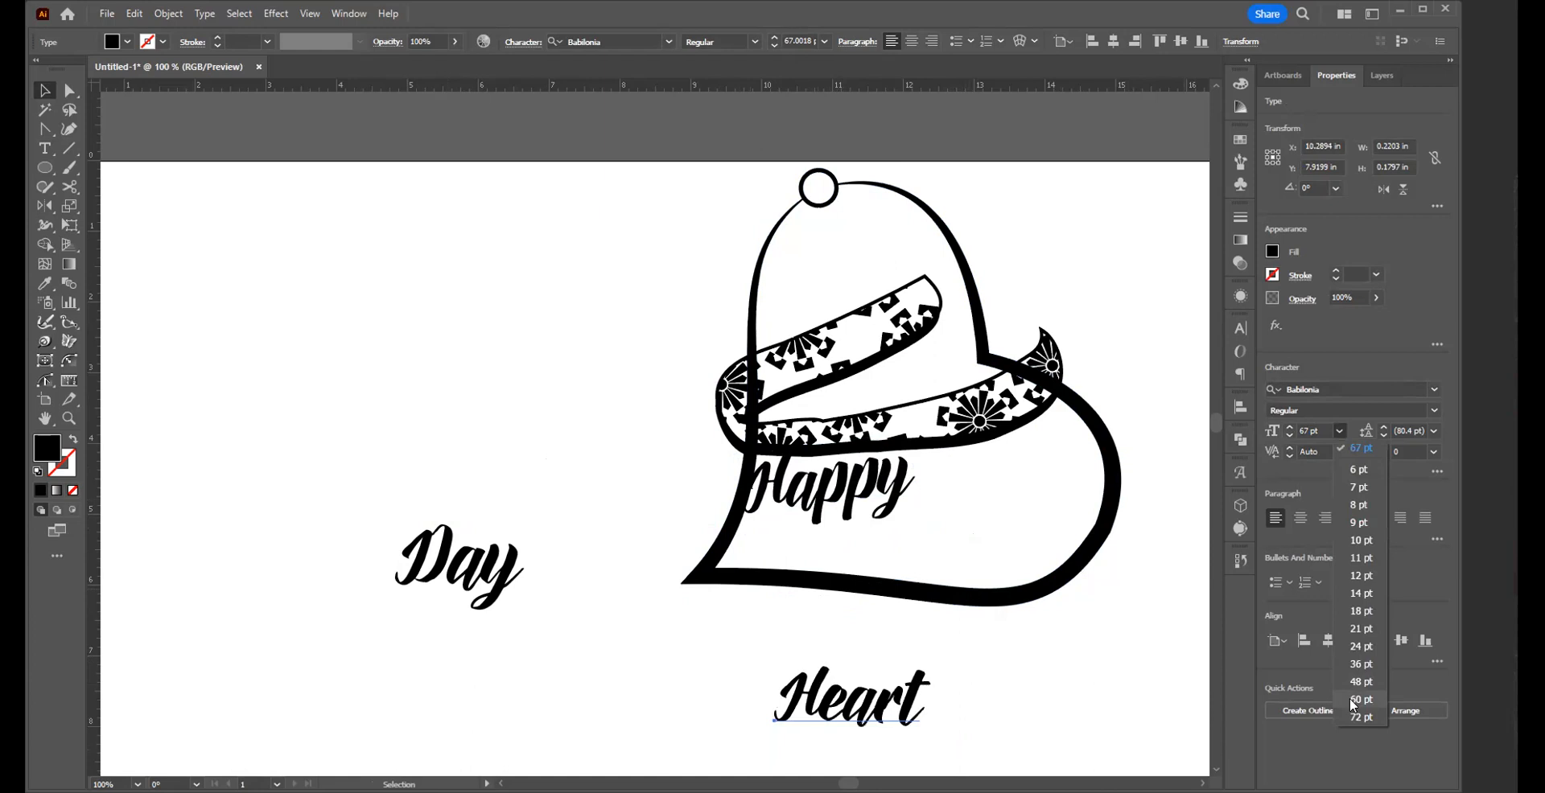
click(1360, 699)
- Place the word Heart to the right of Happy inside the heart shape, rotated counterclockwise by about 12°, near the outline's right edge
drag(845, 701, 1001, 497)
drag(1089, 592, 1133, 573)
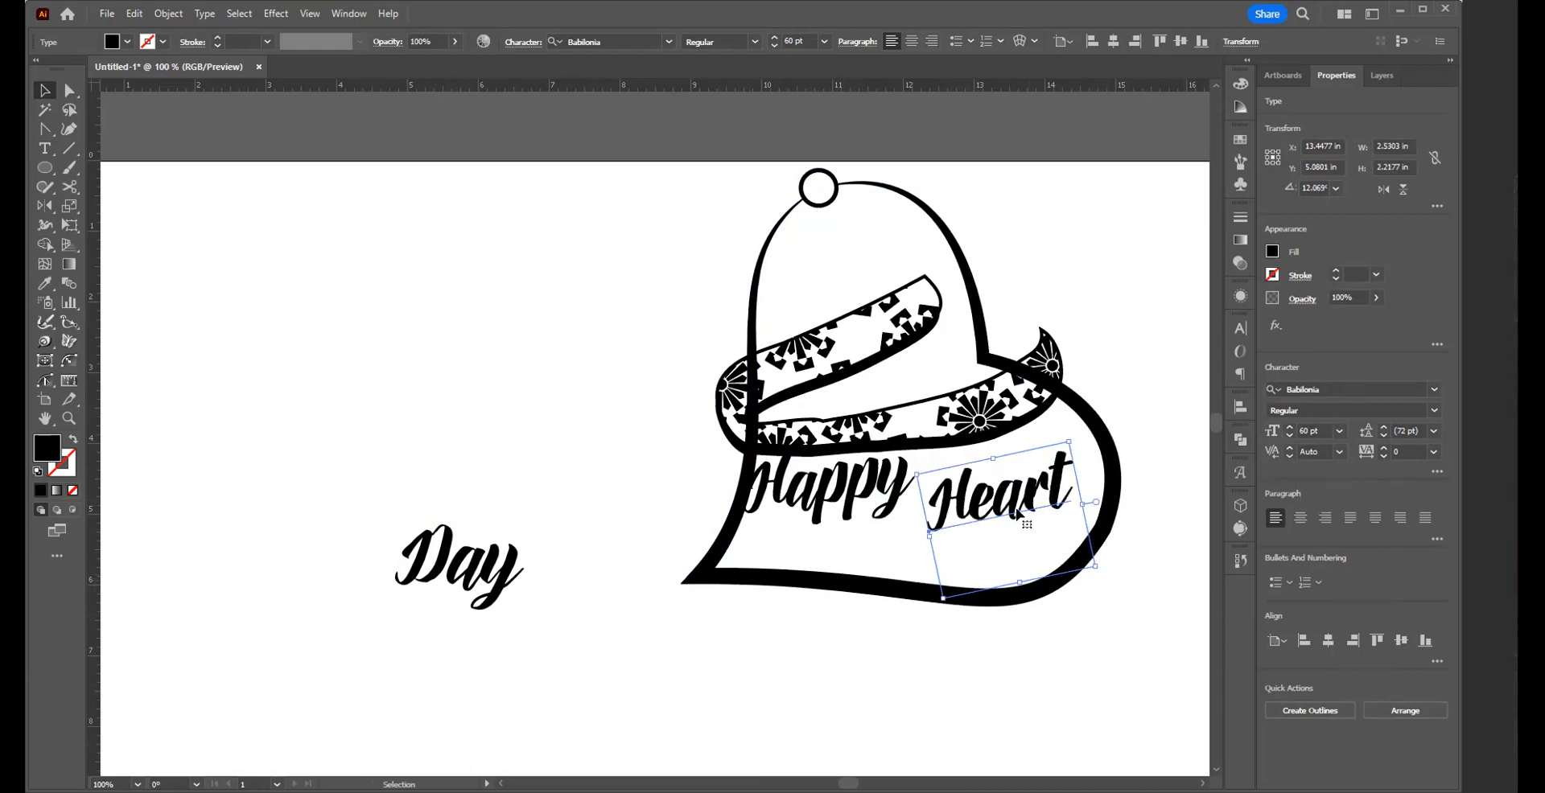
drag(1016, 510, 1042, 480)
click(586, 700)
- Place Day beneath Happy and Heart inside the heart shape, rotated counterclockwise by about 9.3° and touching the bottom outline
drag(485, 581, 938, 561)
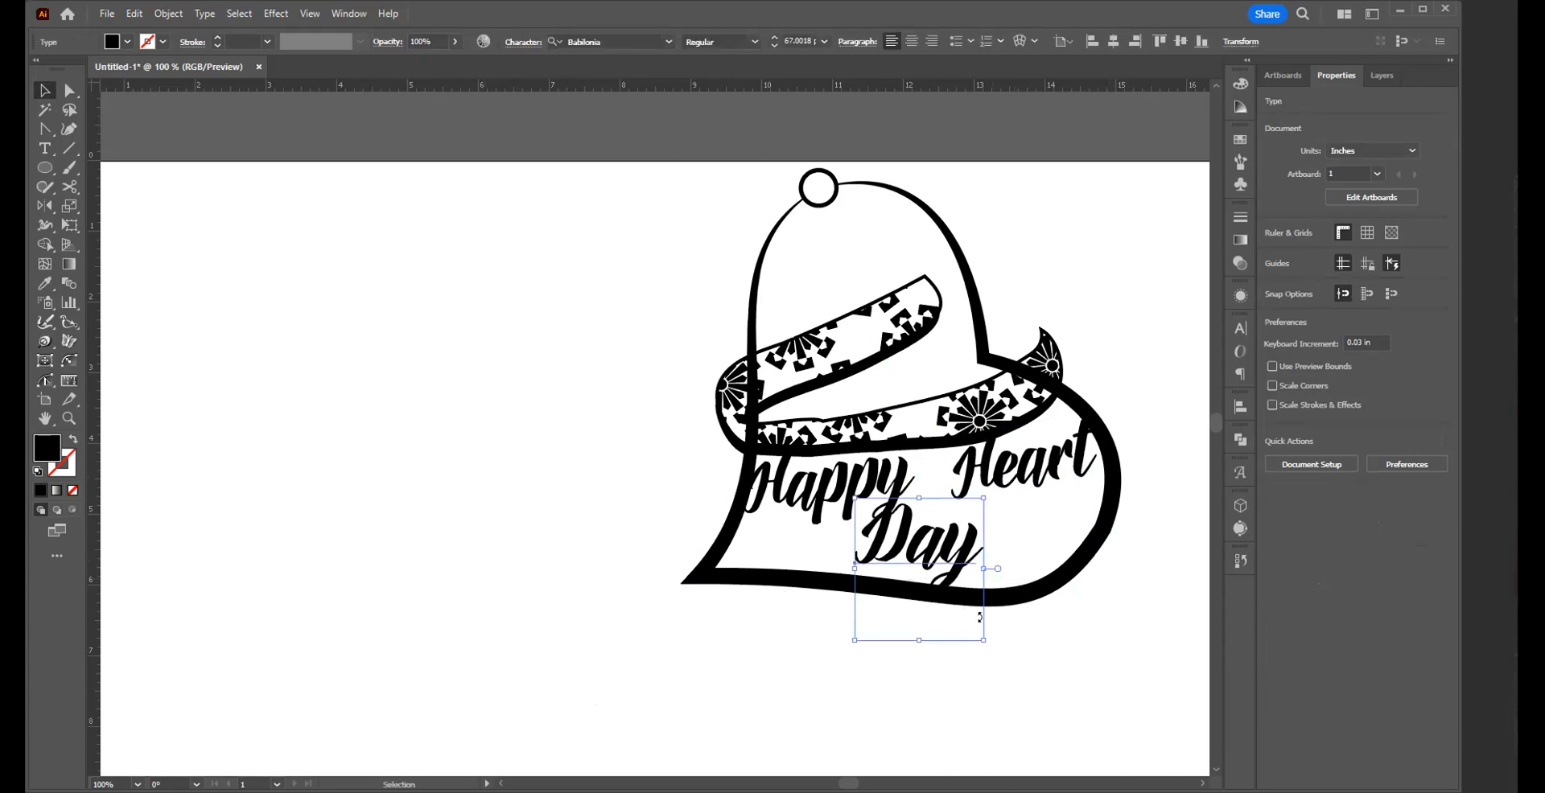
click(992, 654)
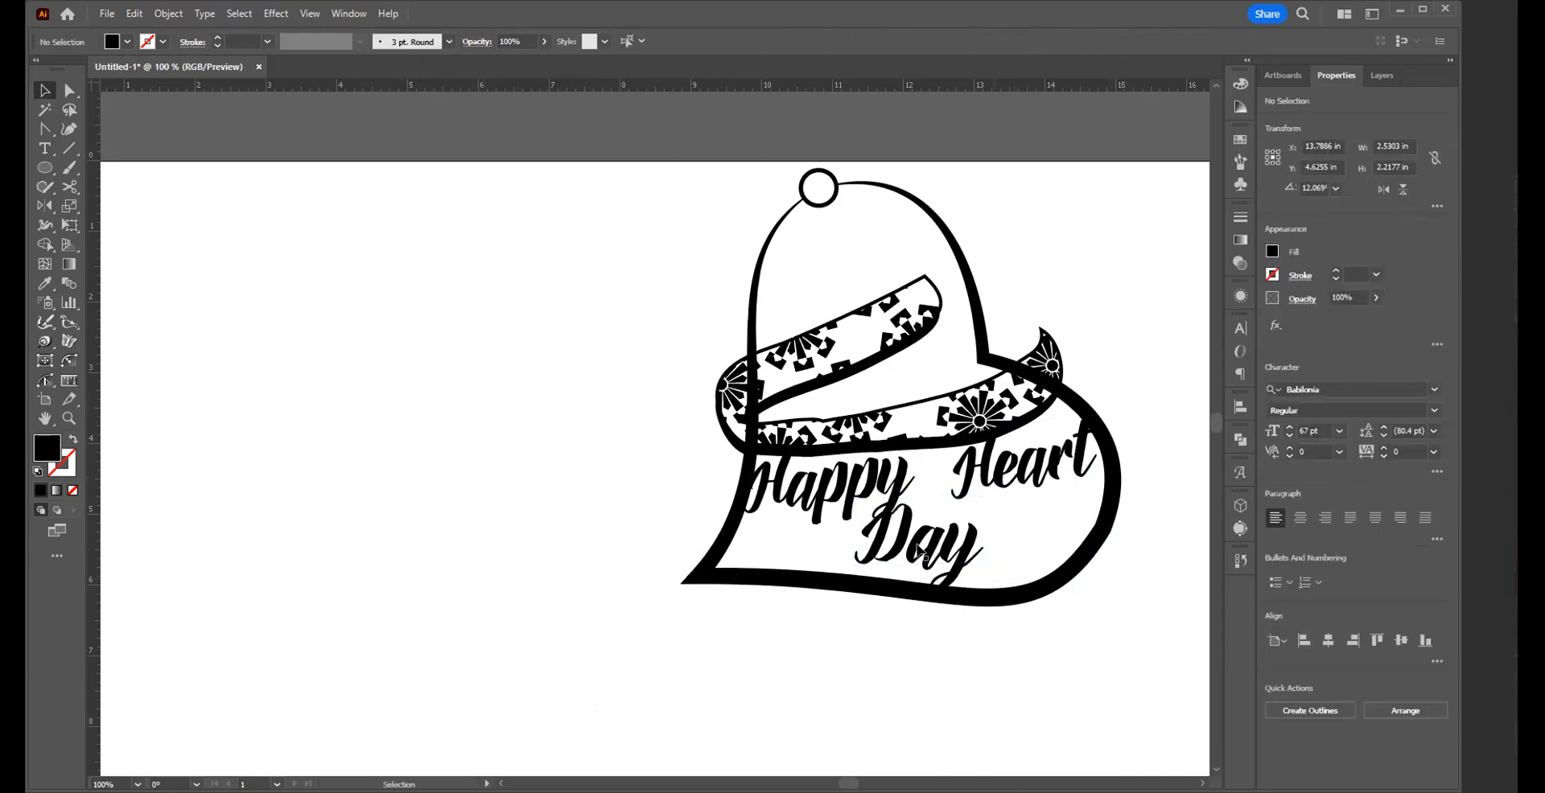
click(992, 648)
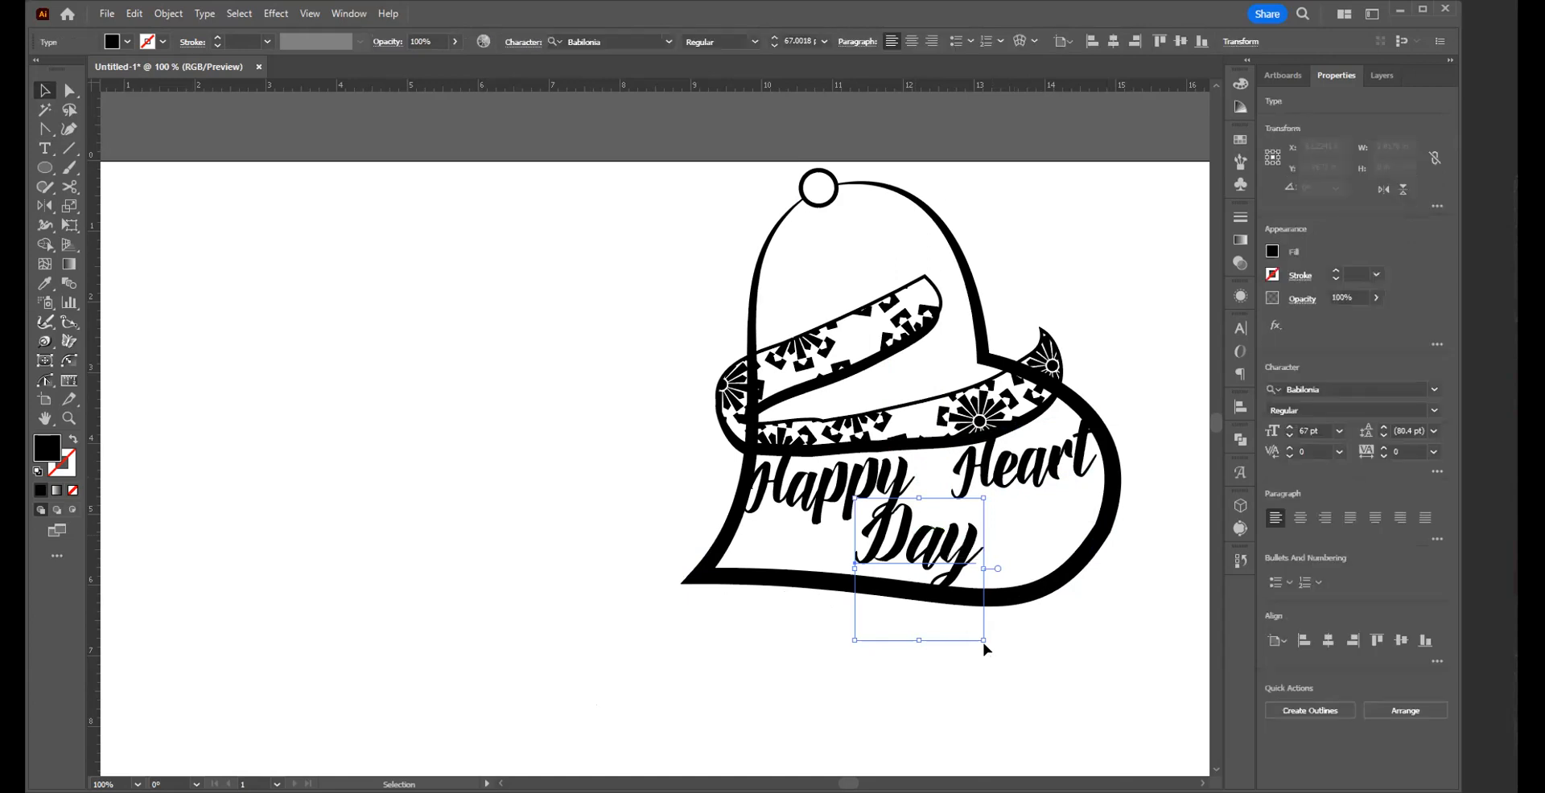
click(993, 645)
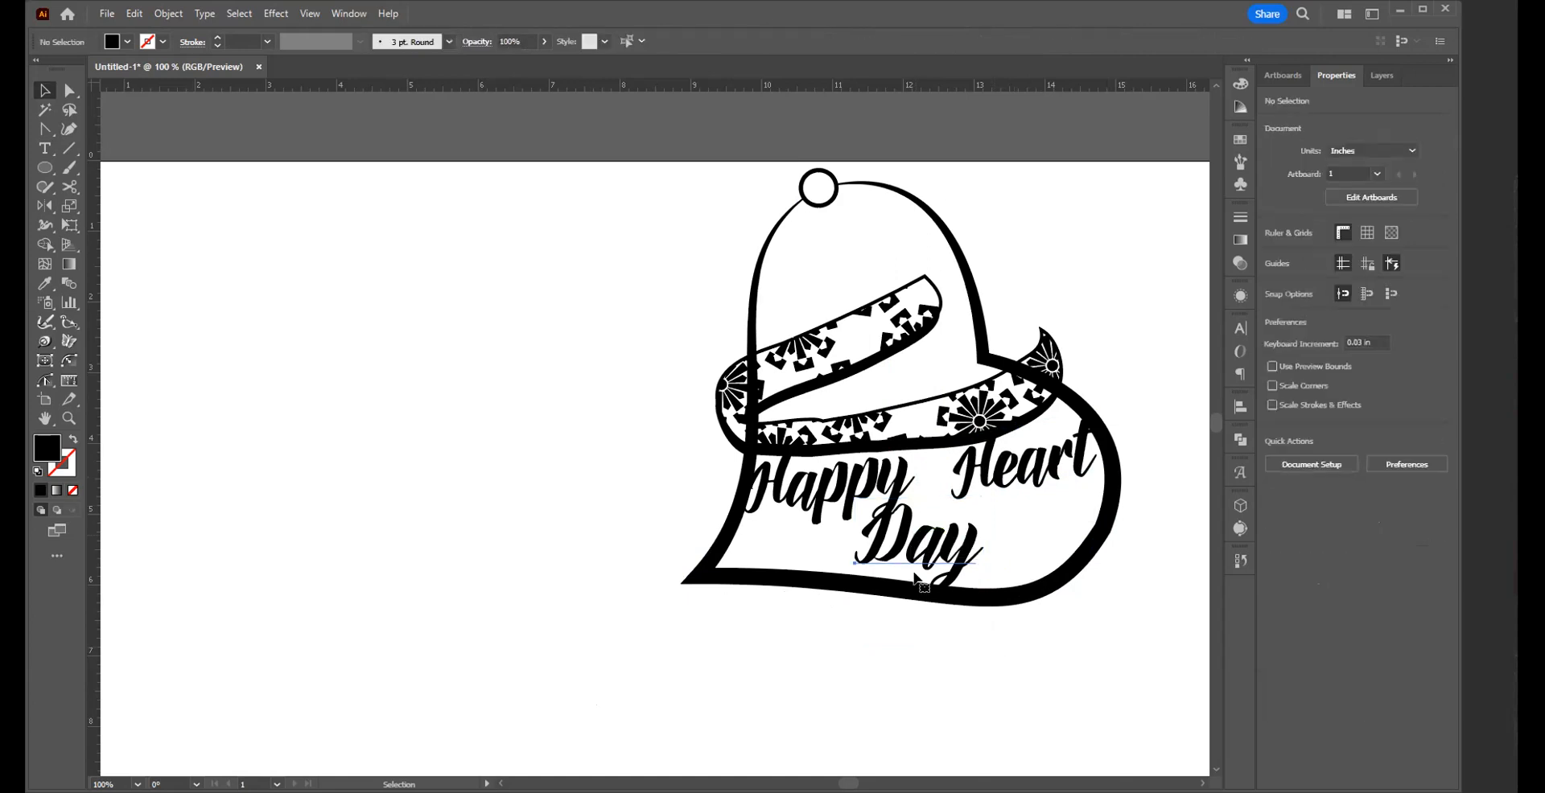
click(923, 581)
drag(990, 644, 1000, 641)
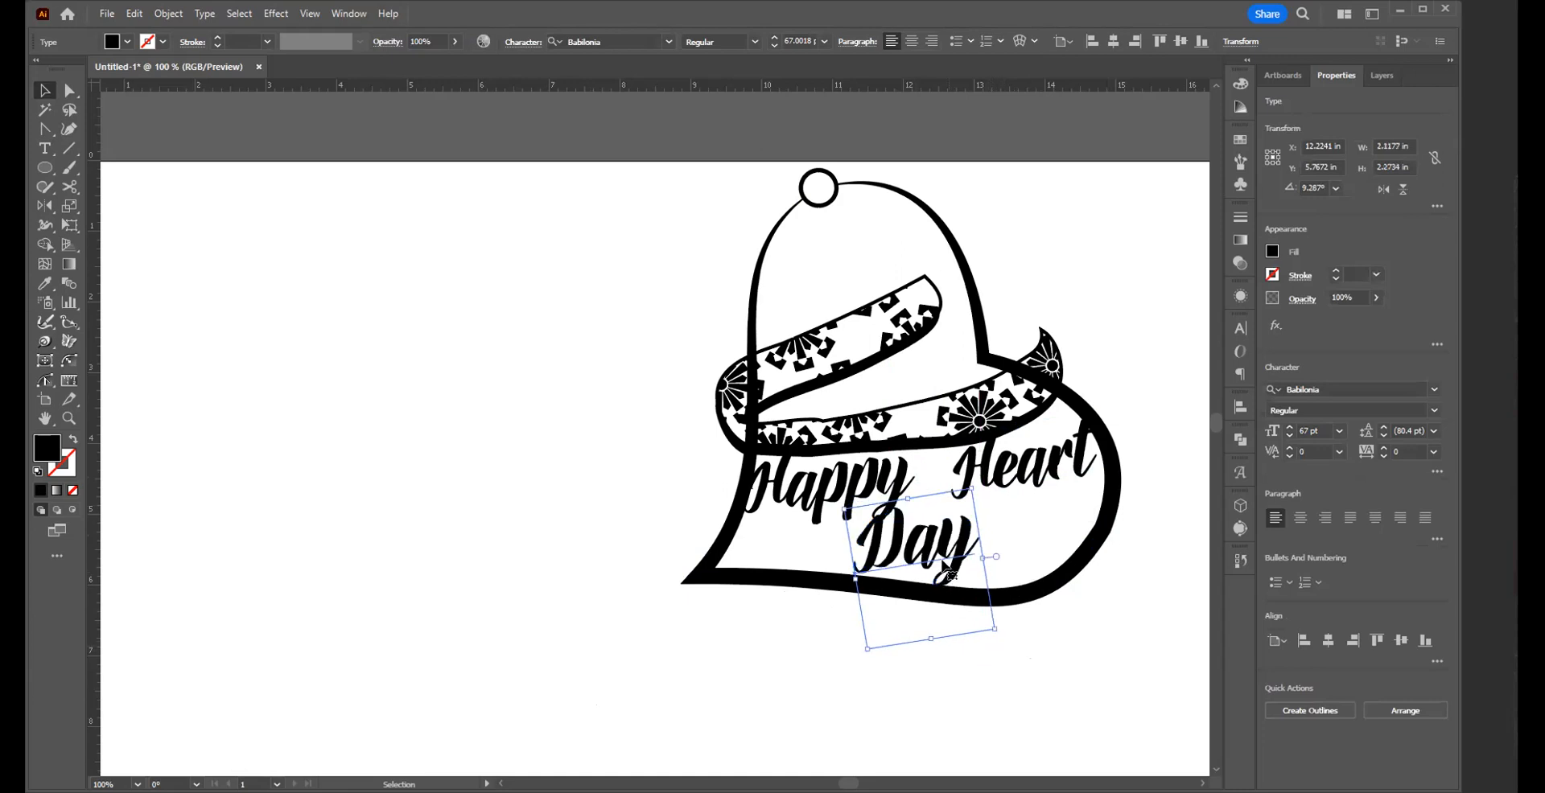
drag(930, 557, 959, 565)
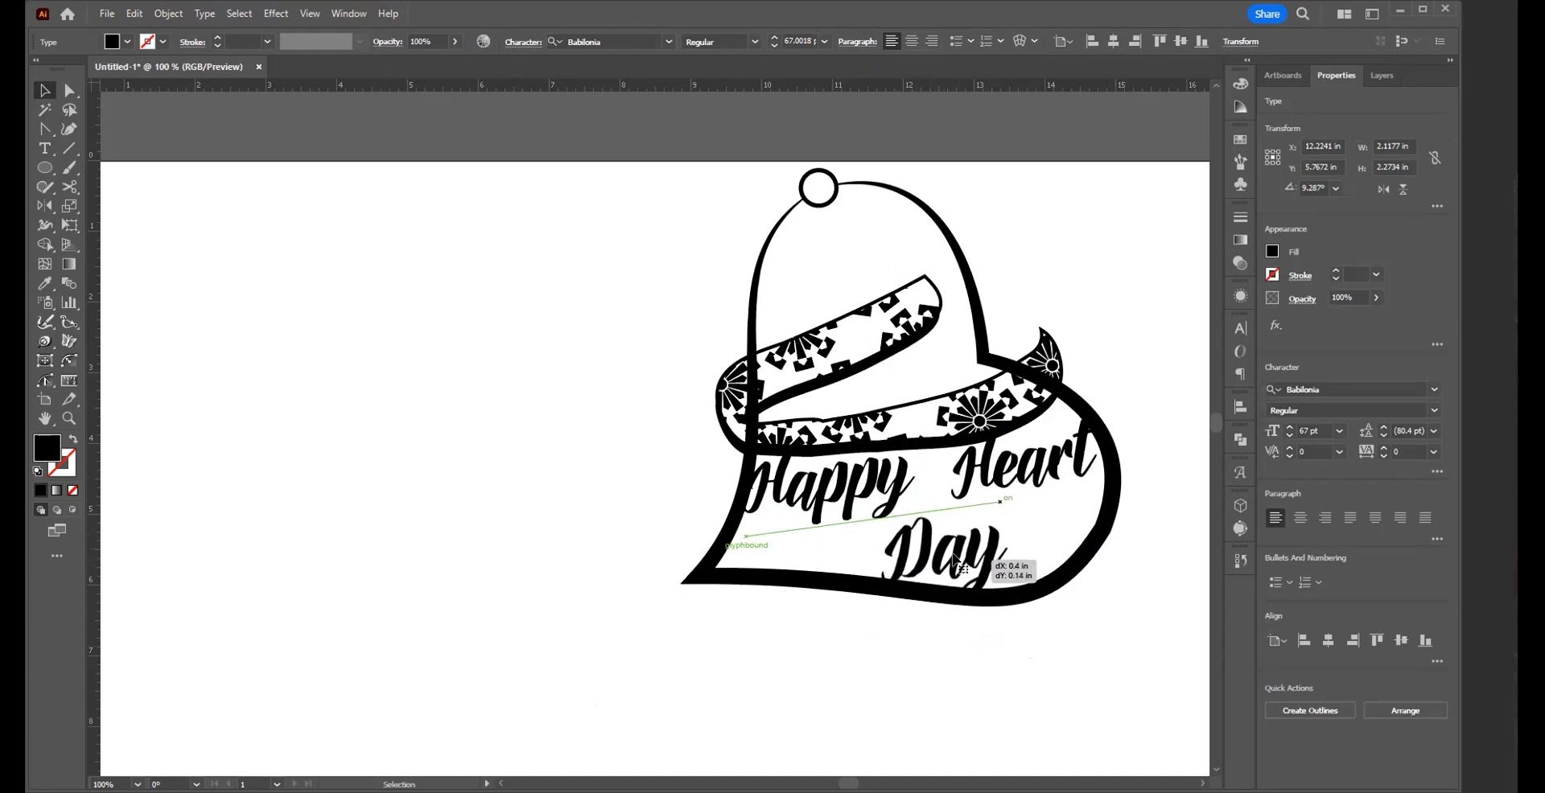
- Set the font size of the words Happy, Heart and Day inside the heart shape to 65 pt
click(885, 483)
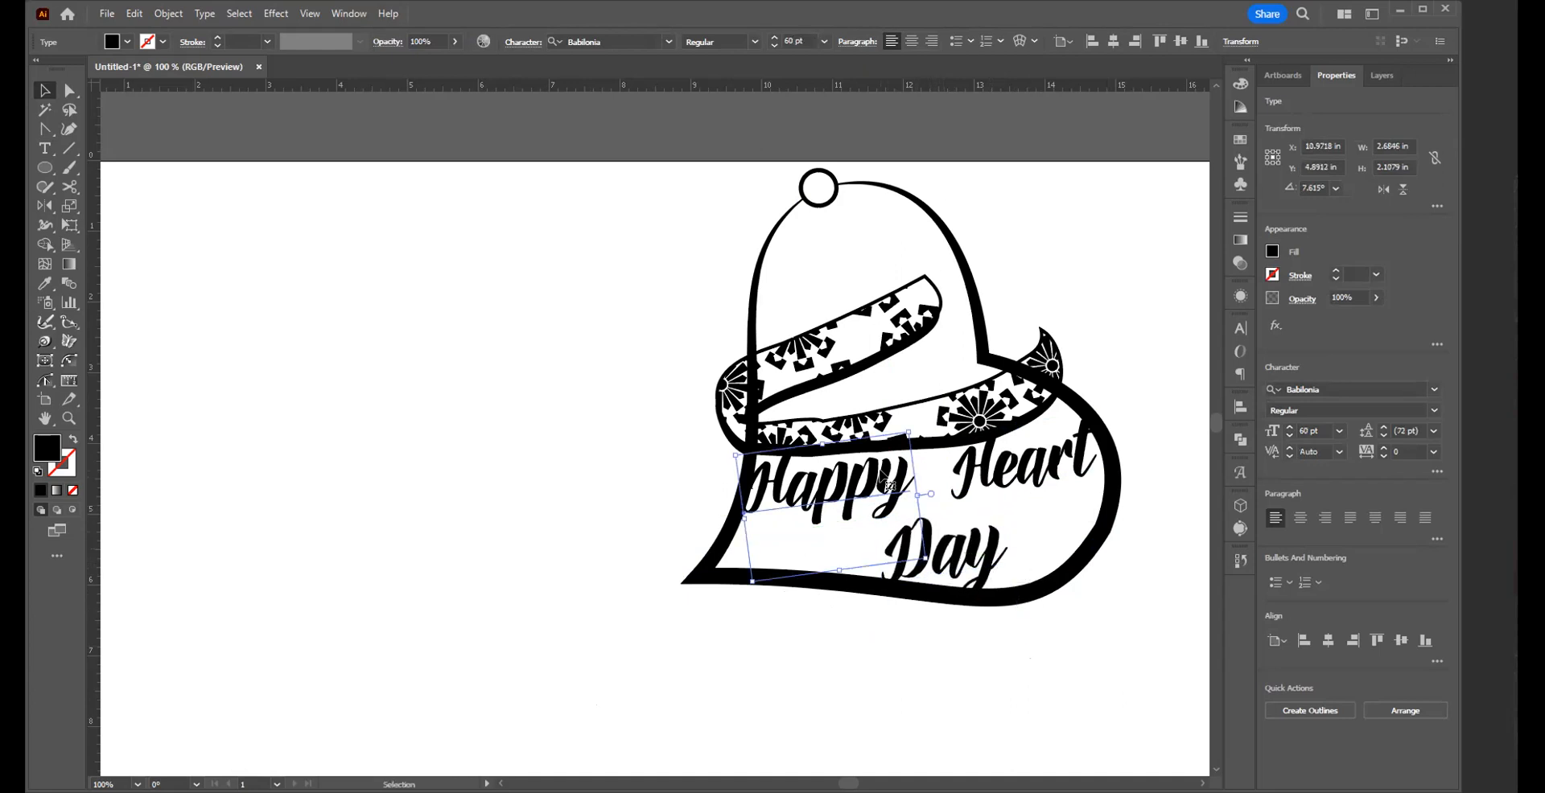
shift+click(958, 555)
shift+click(1031, 487)
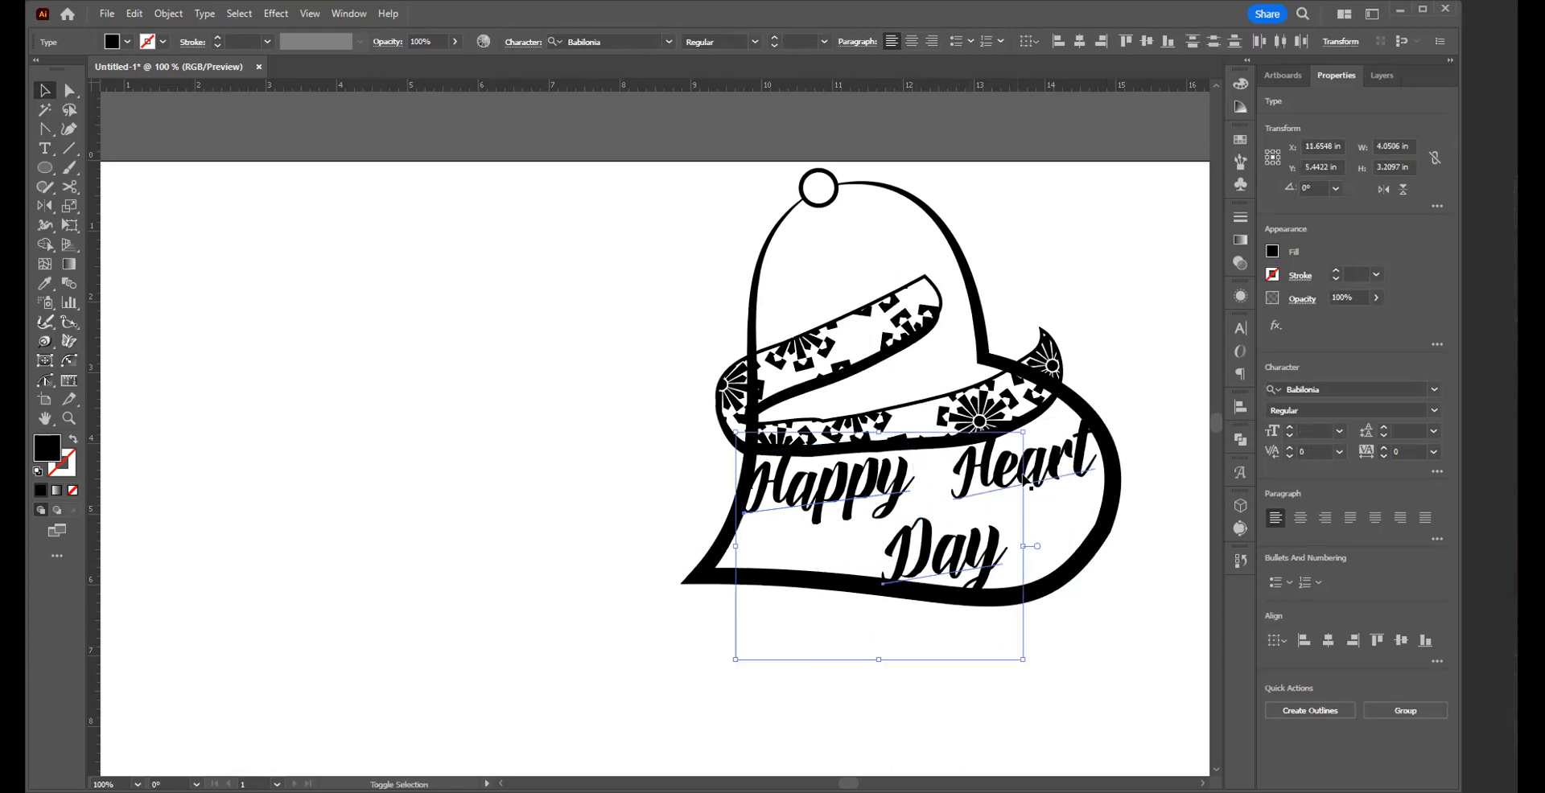
shift+click(1047, 472)
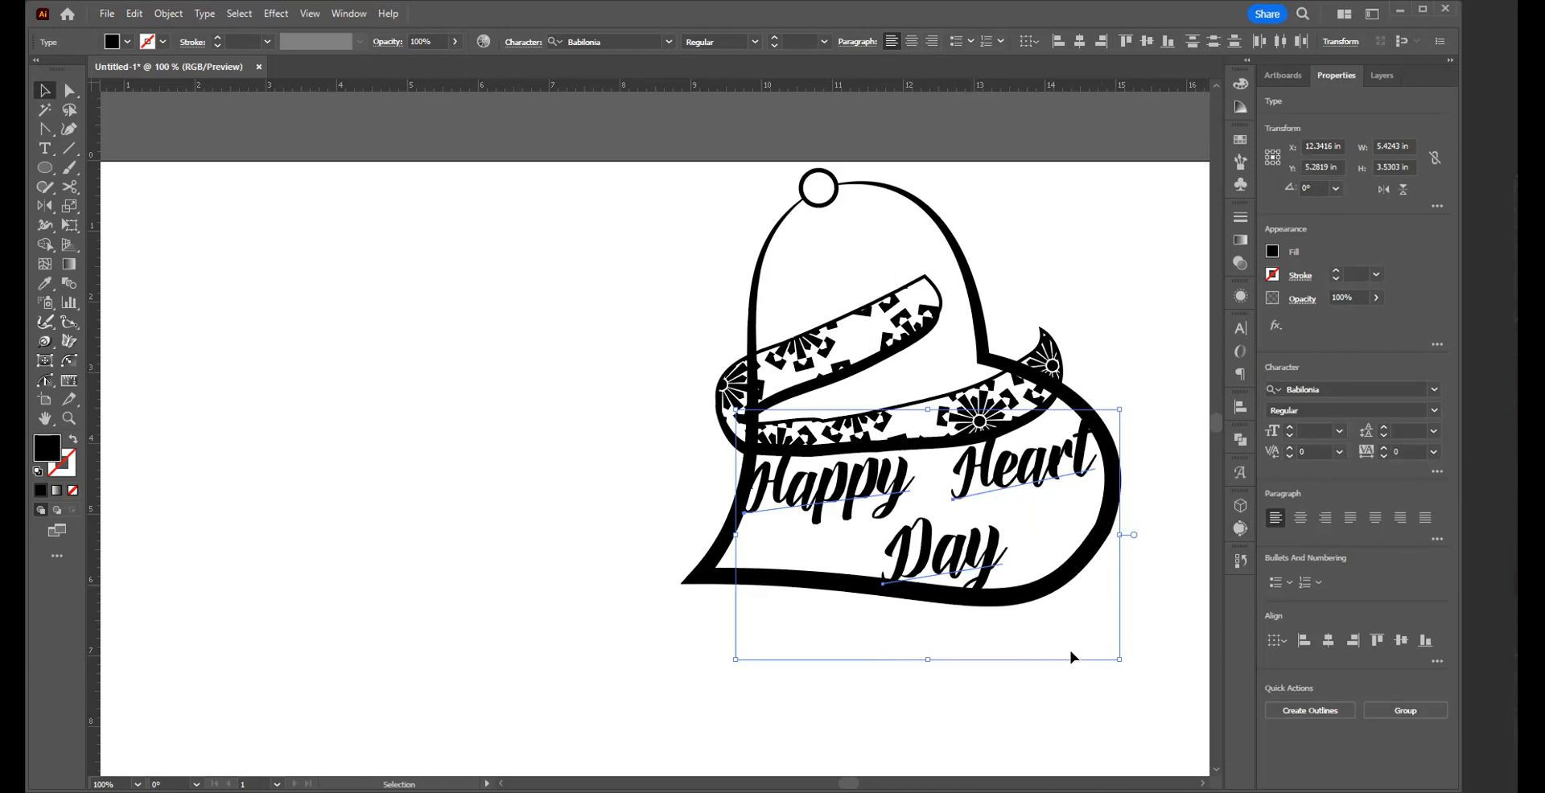
click(1325, 430)
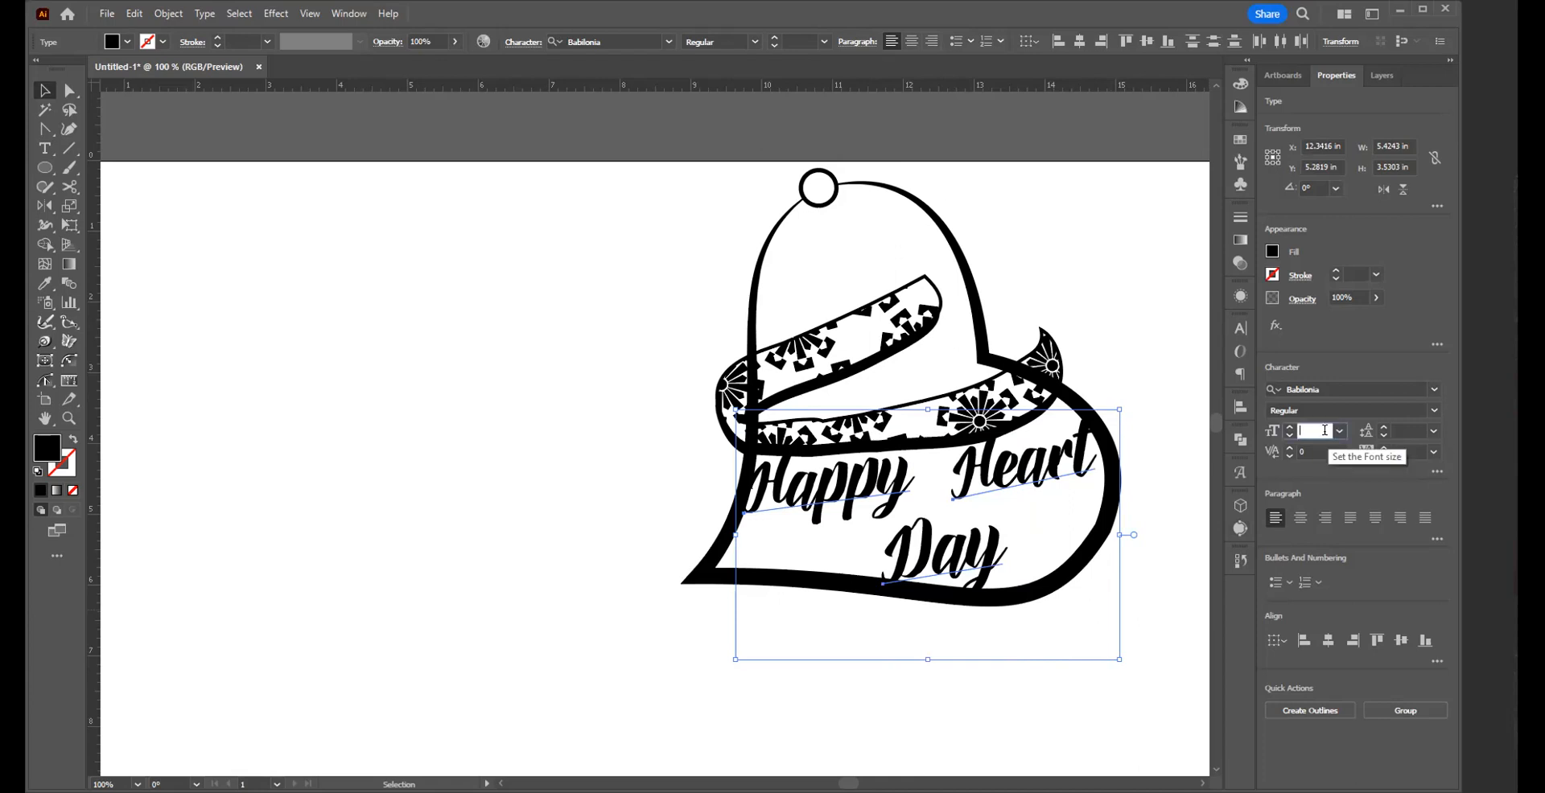
click(1340, 432)
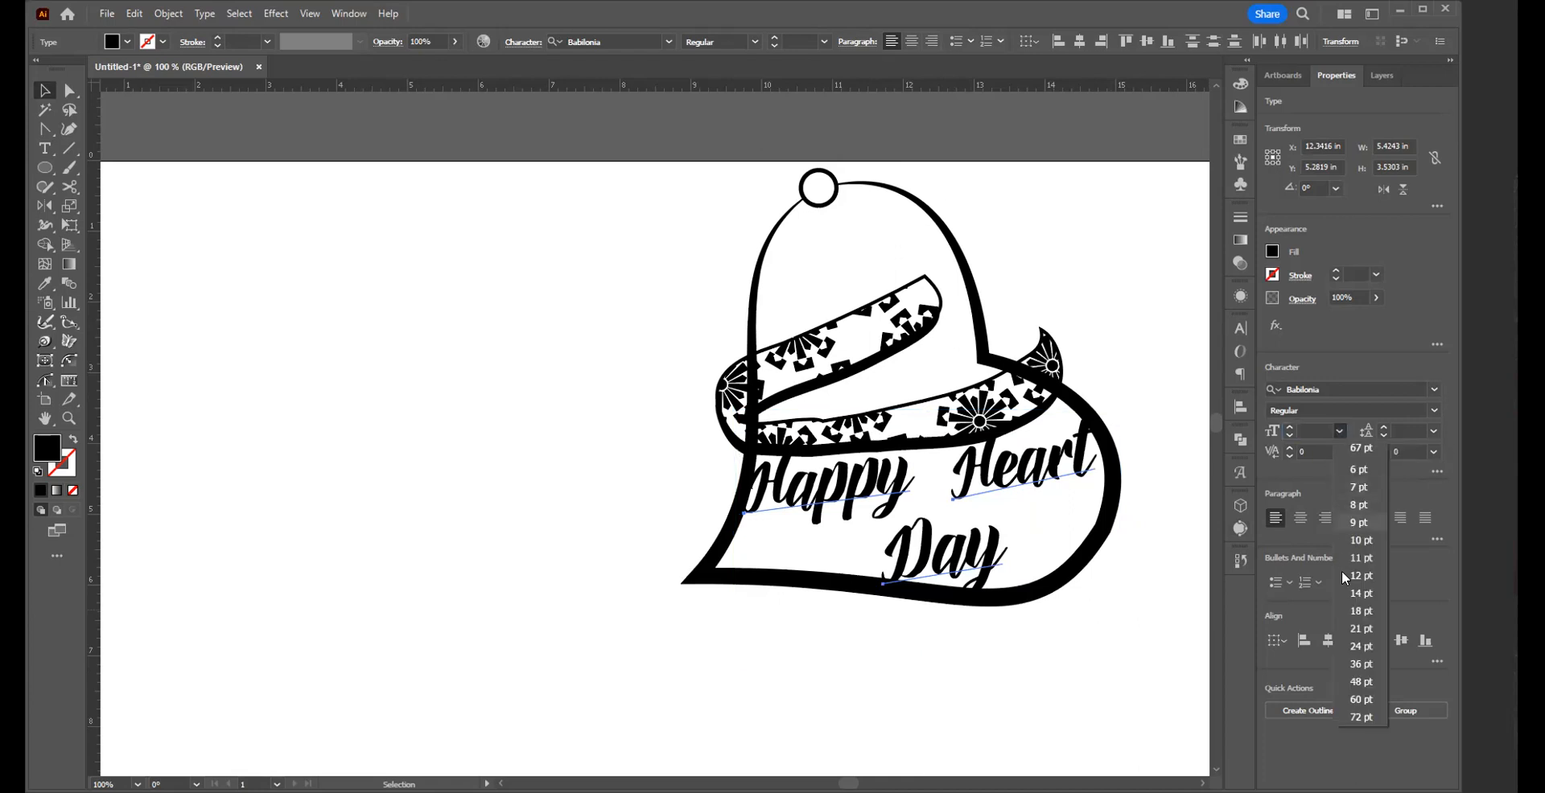
click(1360, 699)
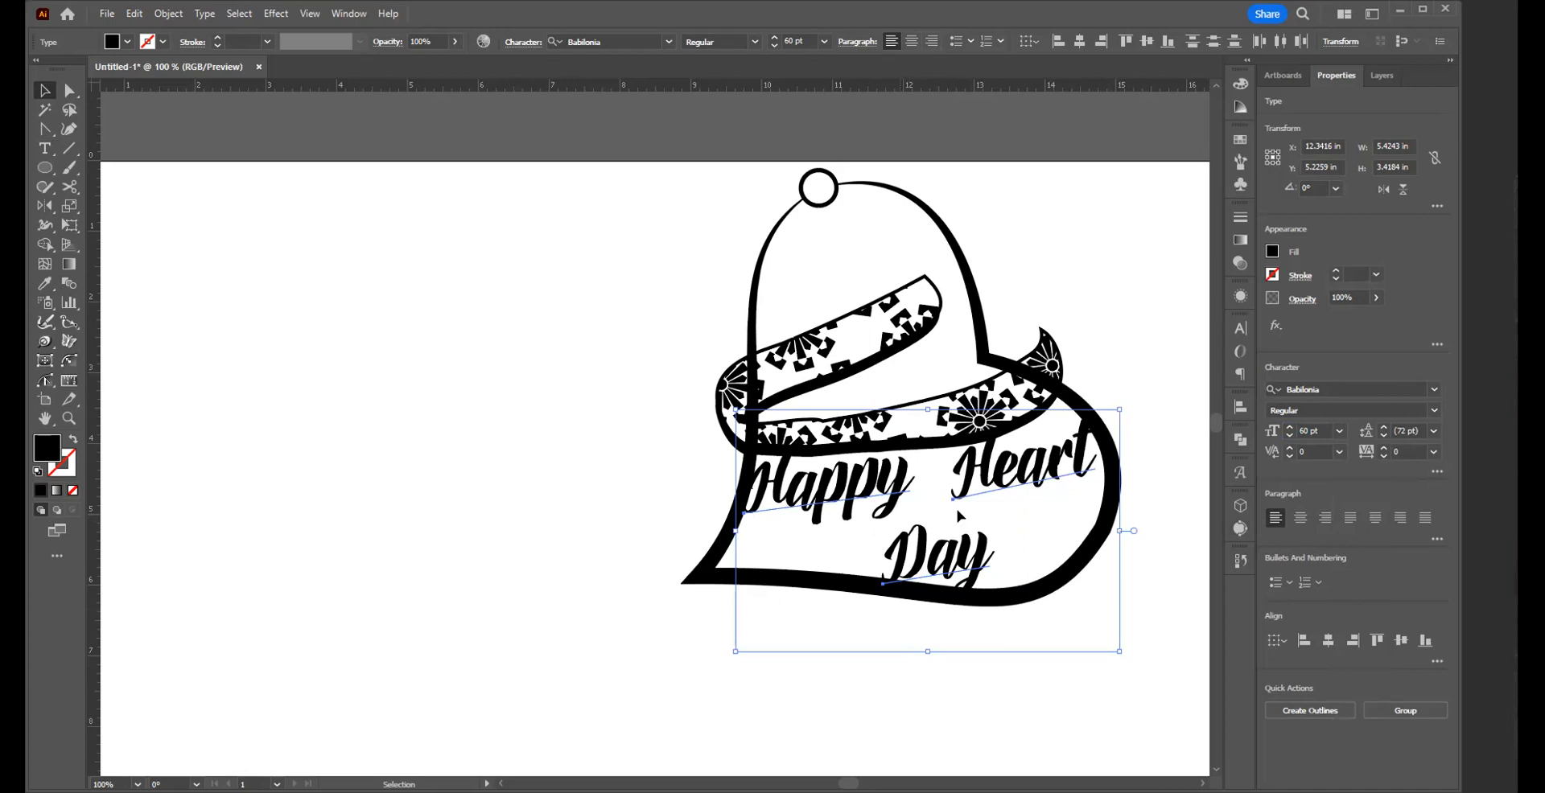
click(1309, 431)
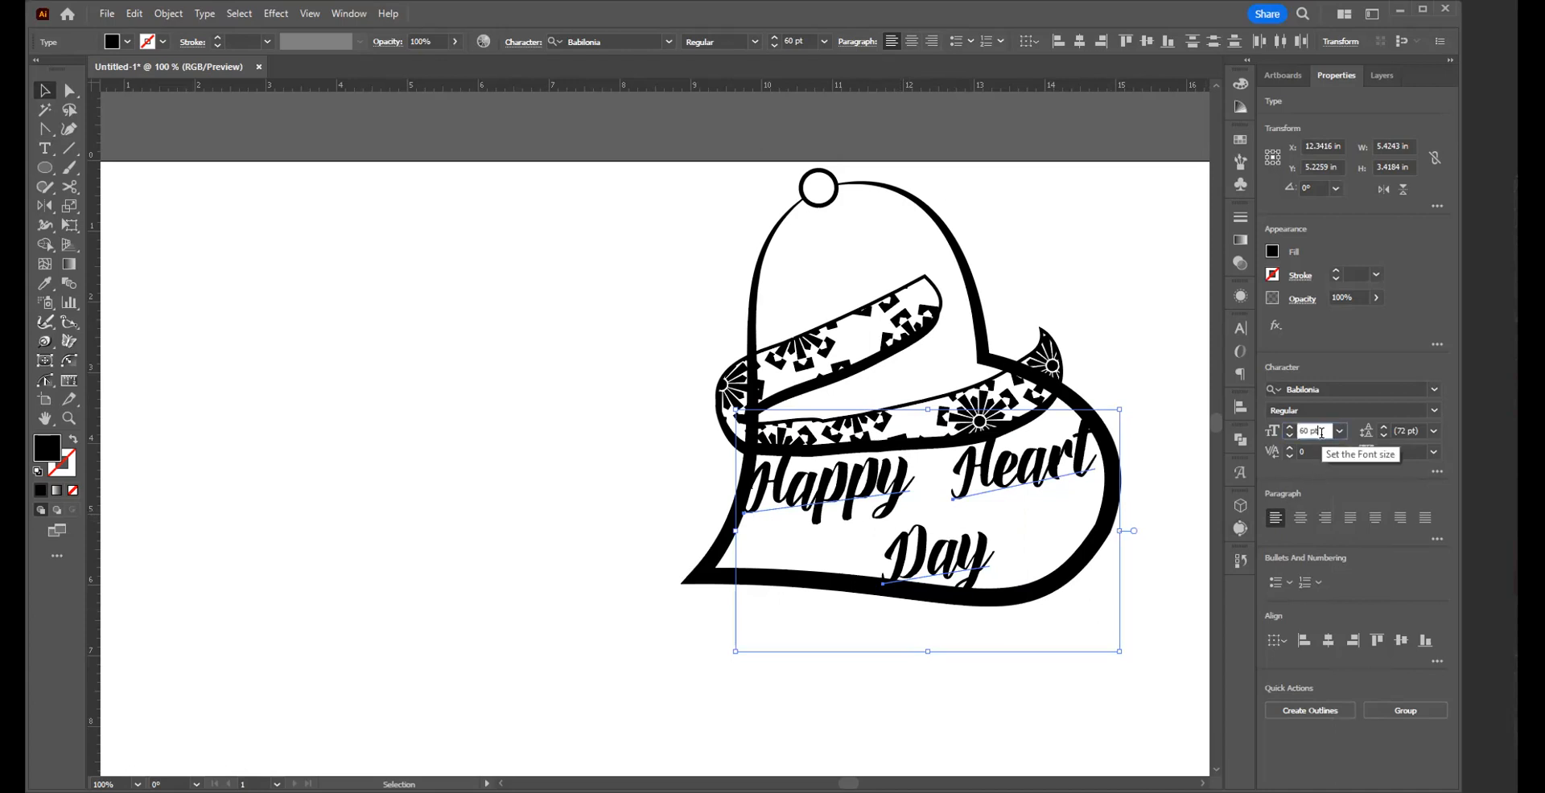
text(65)
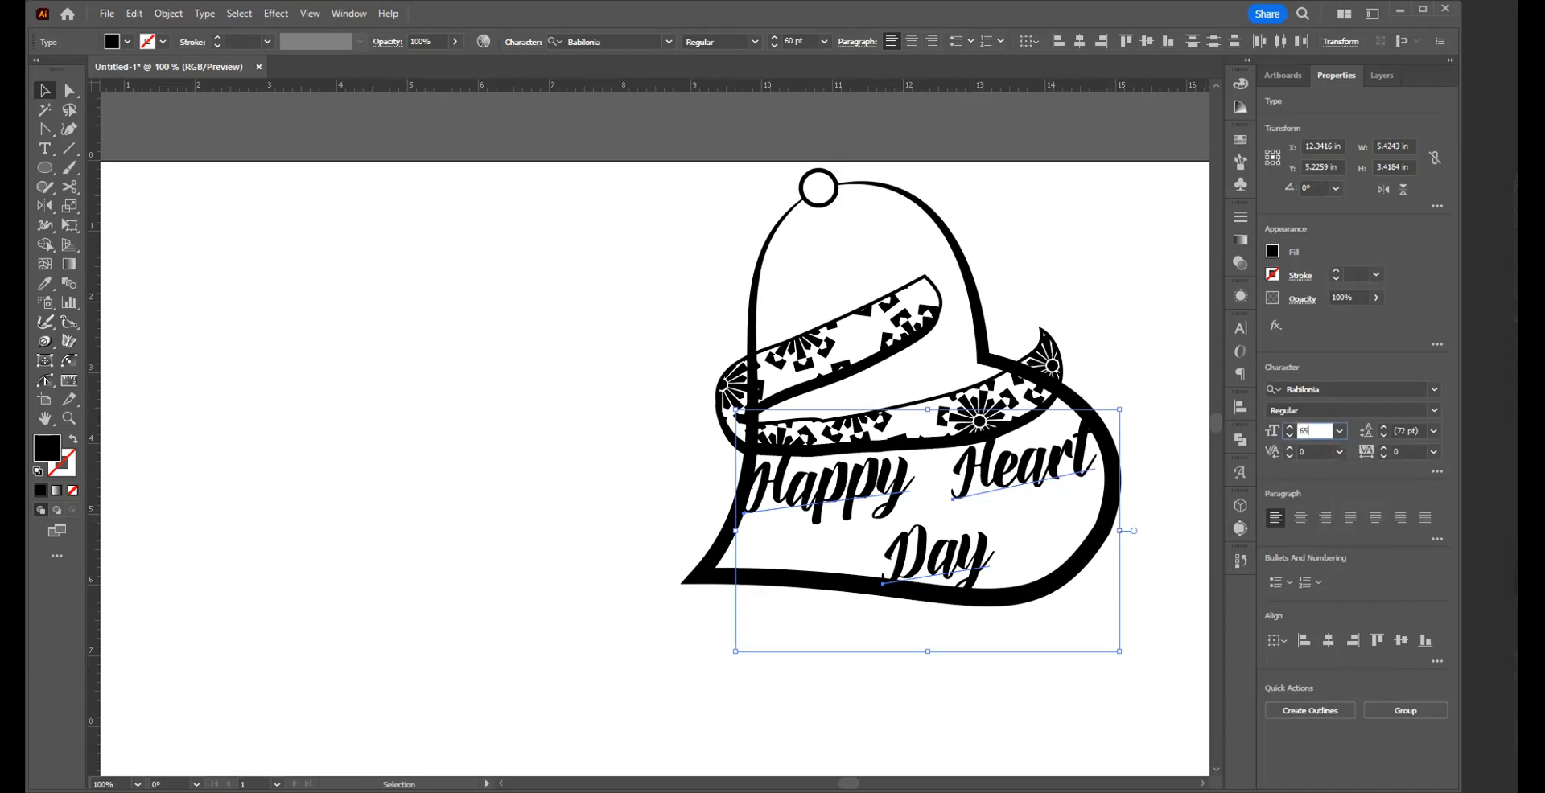
key(Return)
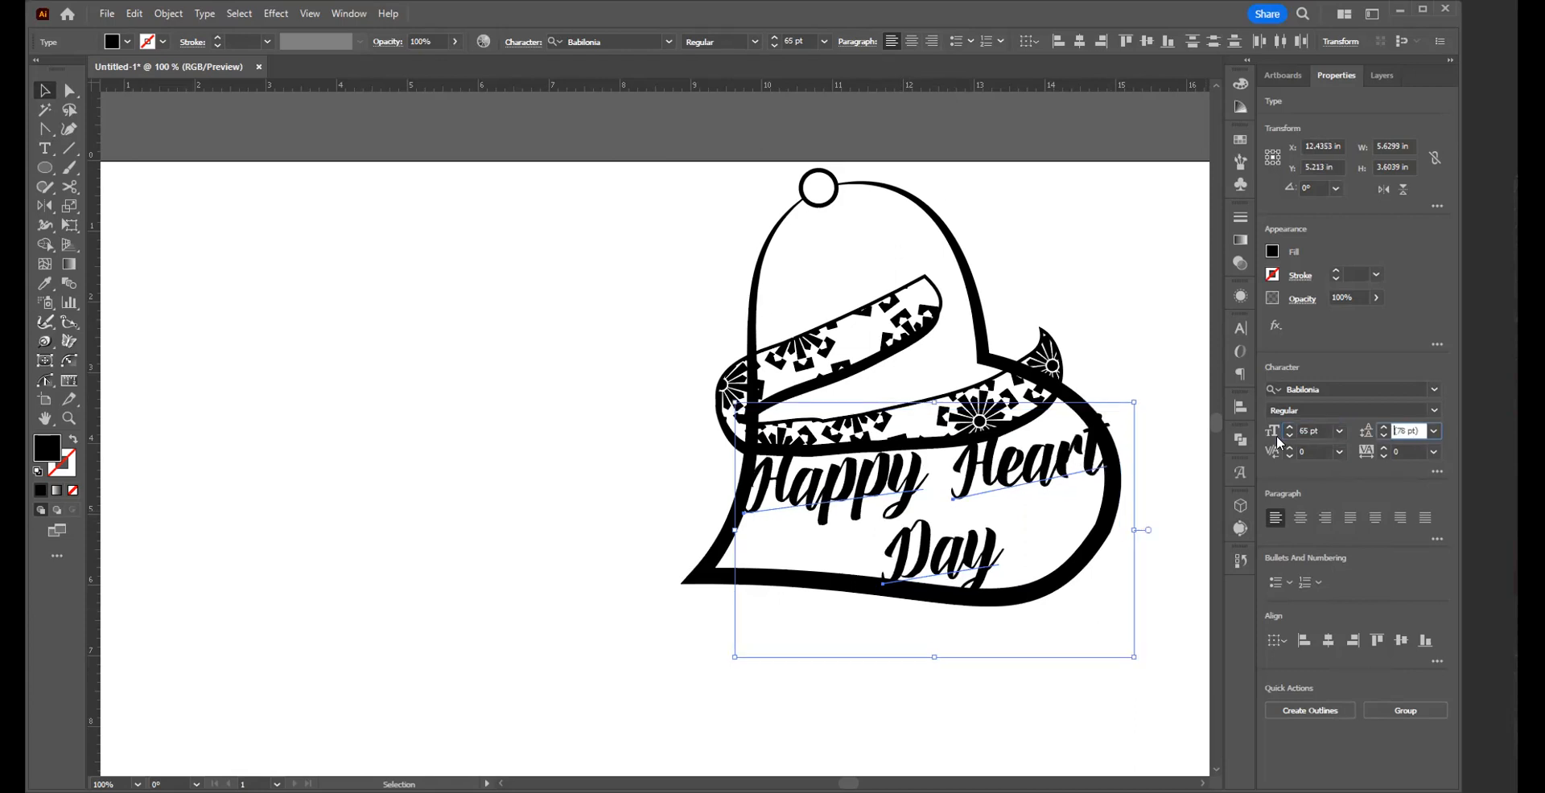
click(591, 408)
- Move Heart closer to Happy and off the heart's outline, and shift Day slightly down toward the bottom outline
drag(822, 509, 818, 511)
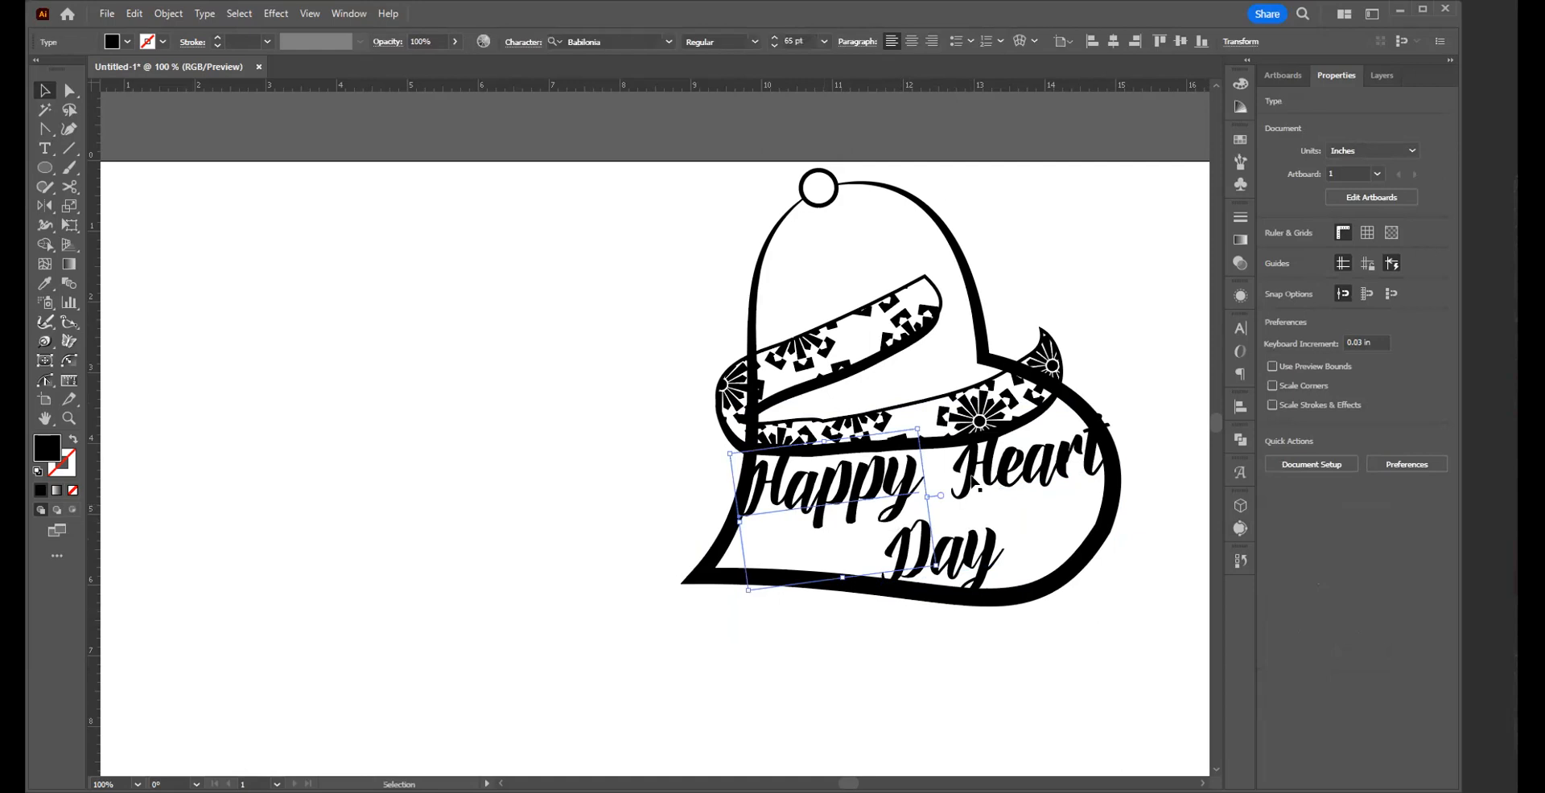
click(964, 489)
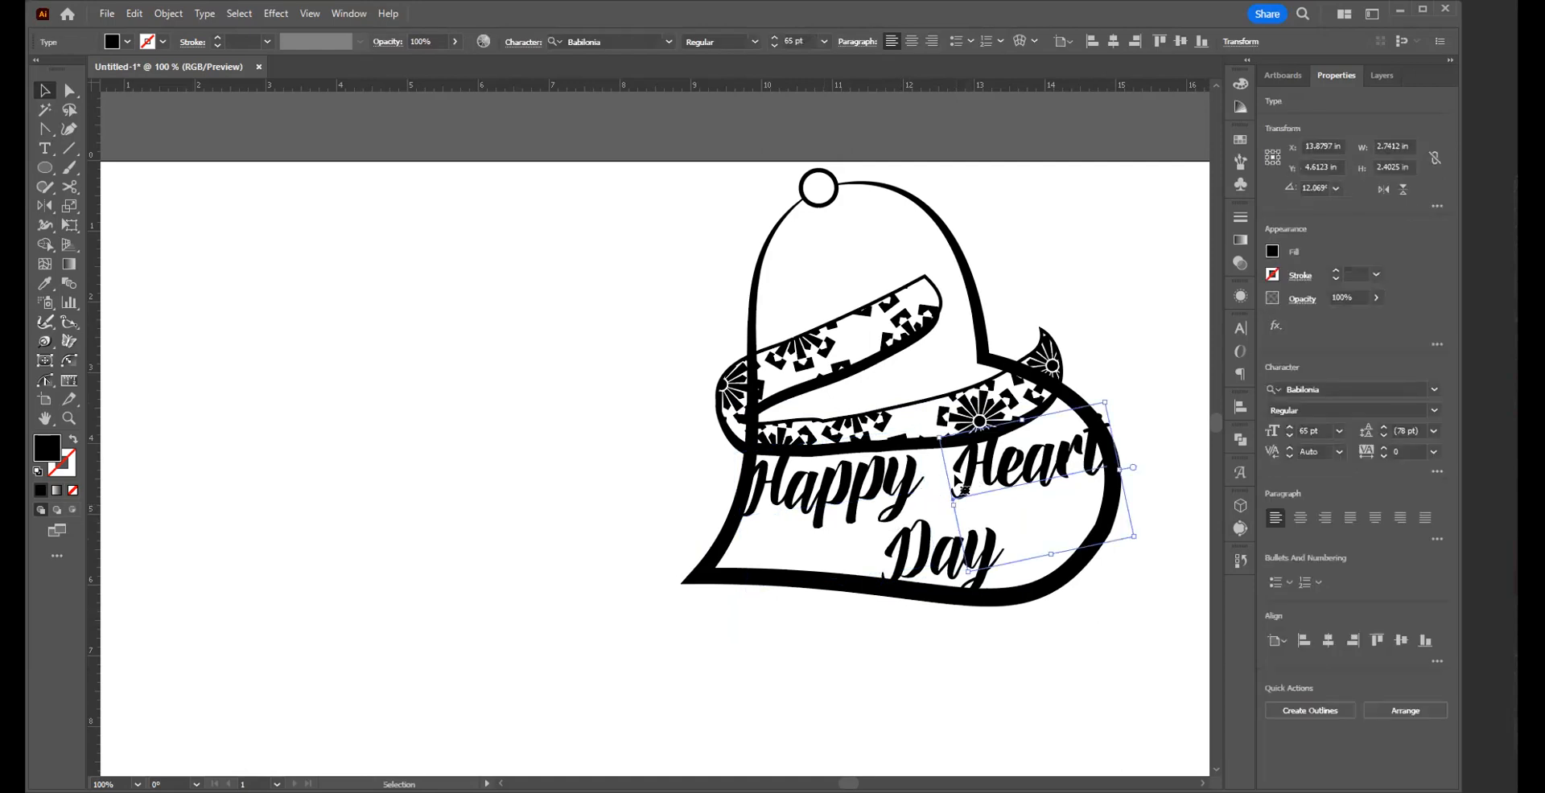
drag(973, 467, 960, 471)
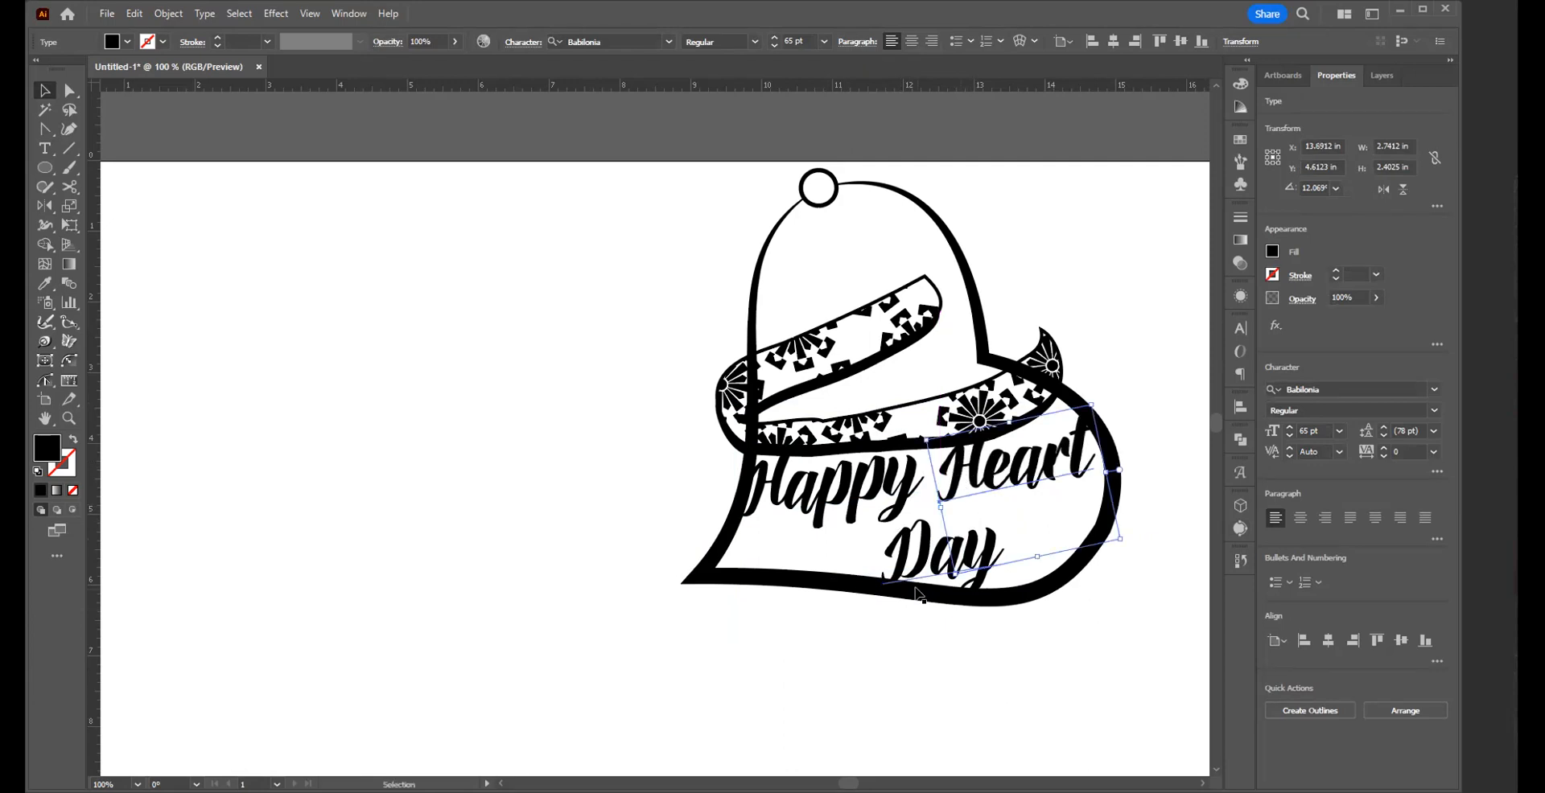
click(975, 581)
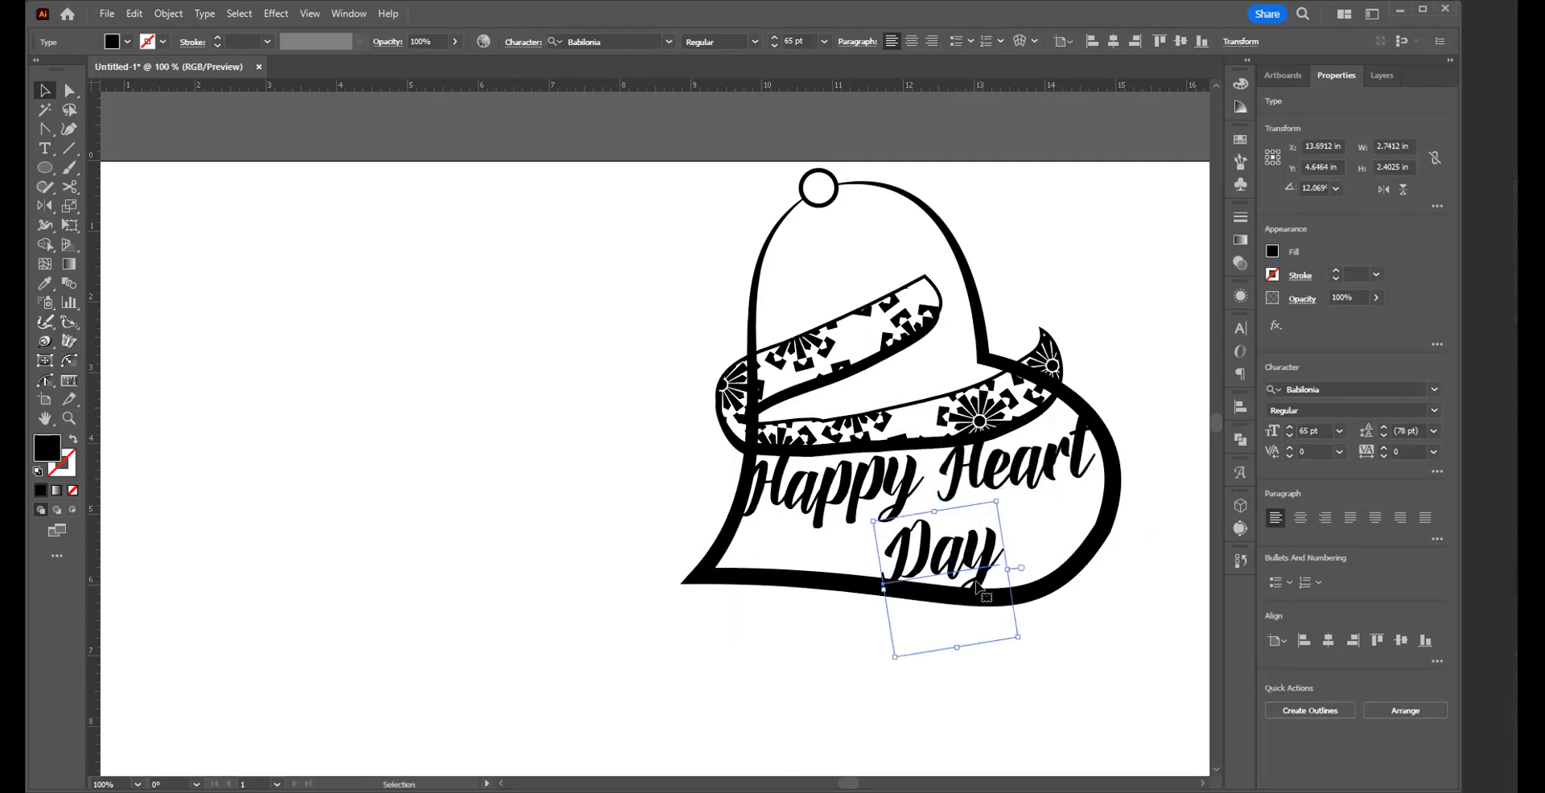
drag(958, 553, 962, 560)
click(628, 580)
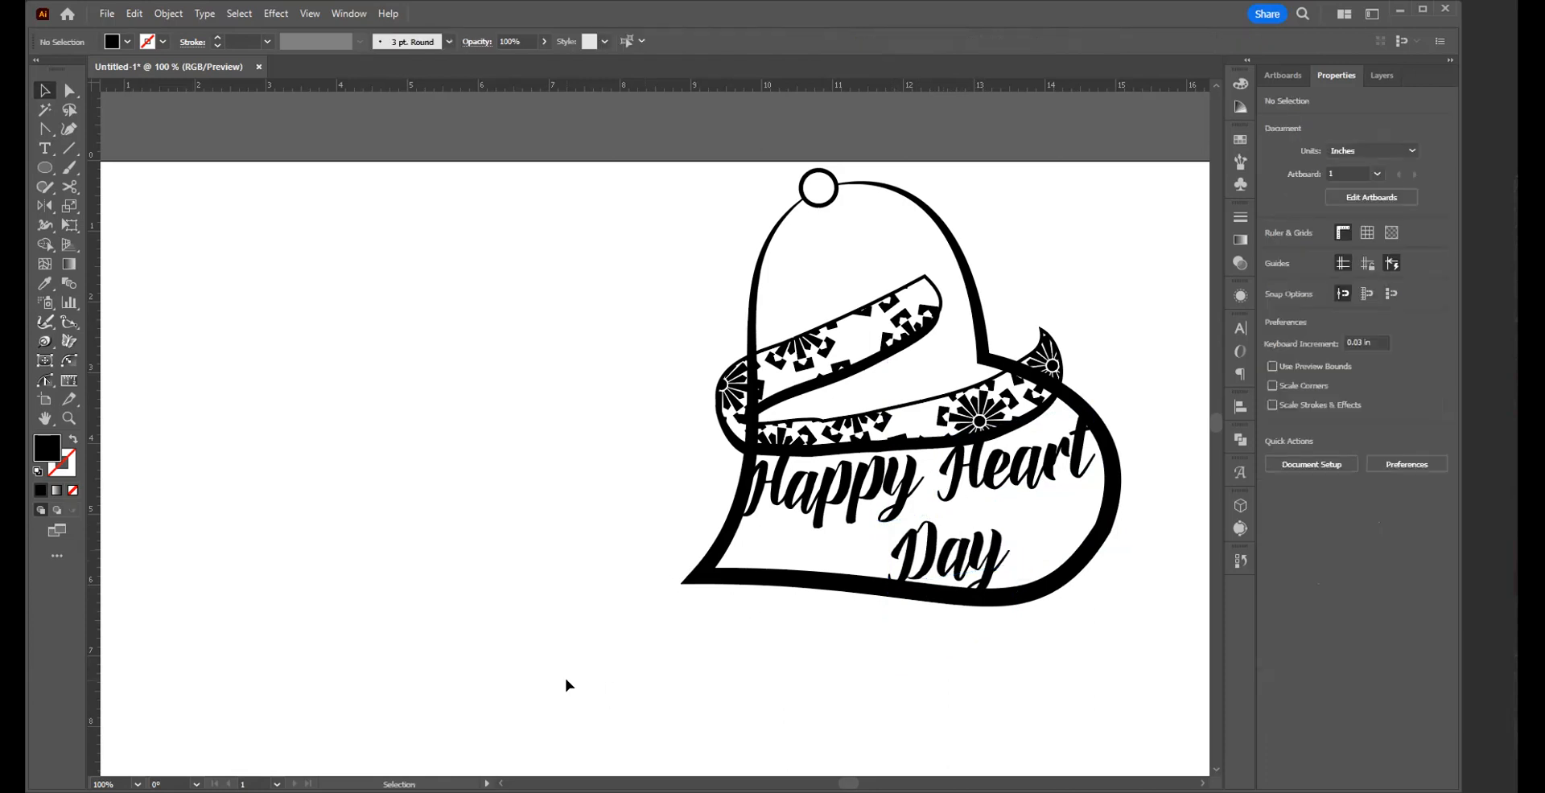
- Duplicate the word Happy onto the empty artboard area left of the design and open the Glyphs panel
click(820, 487)
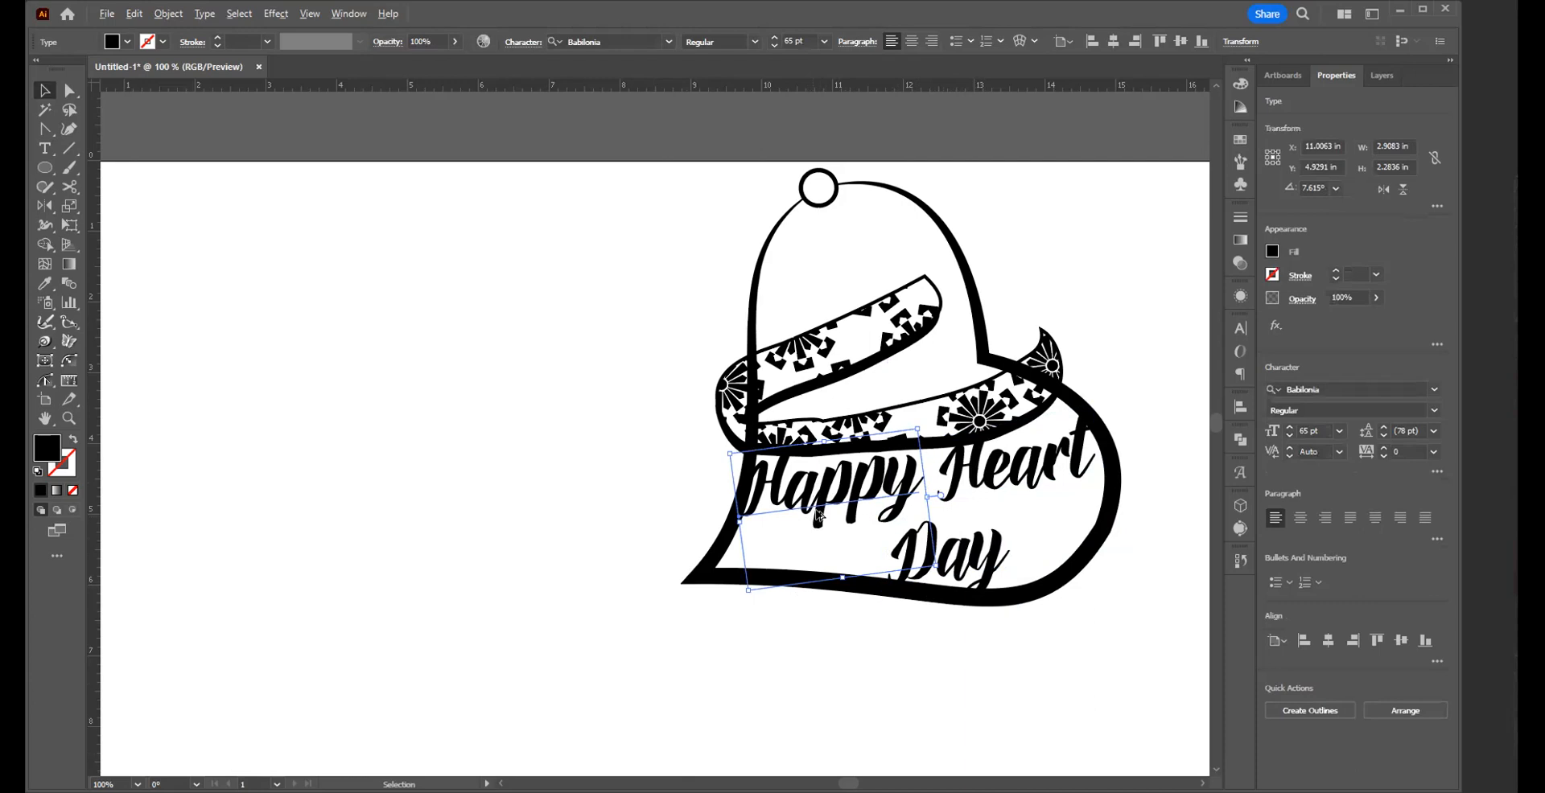
drag(817, 513, 322, 328)
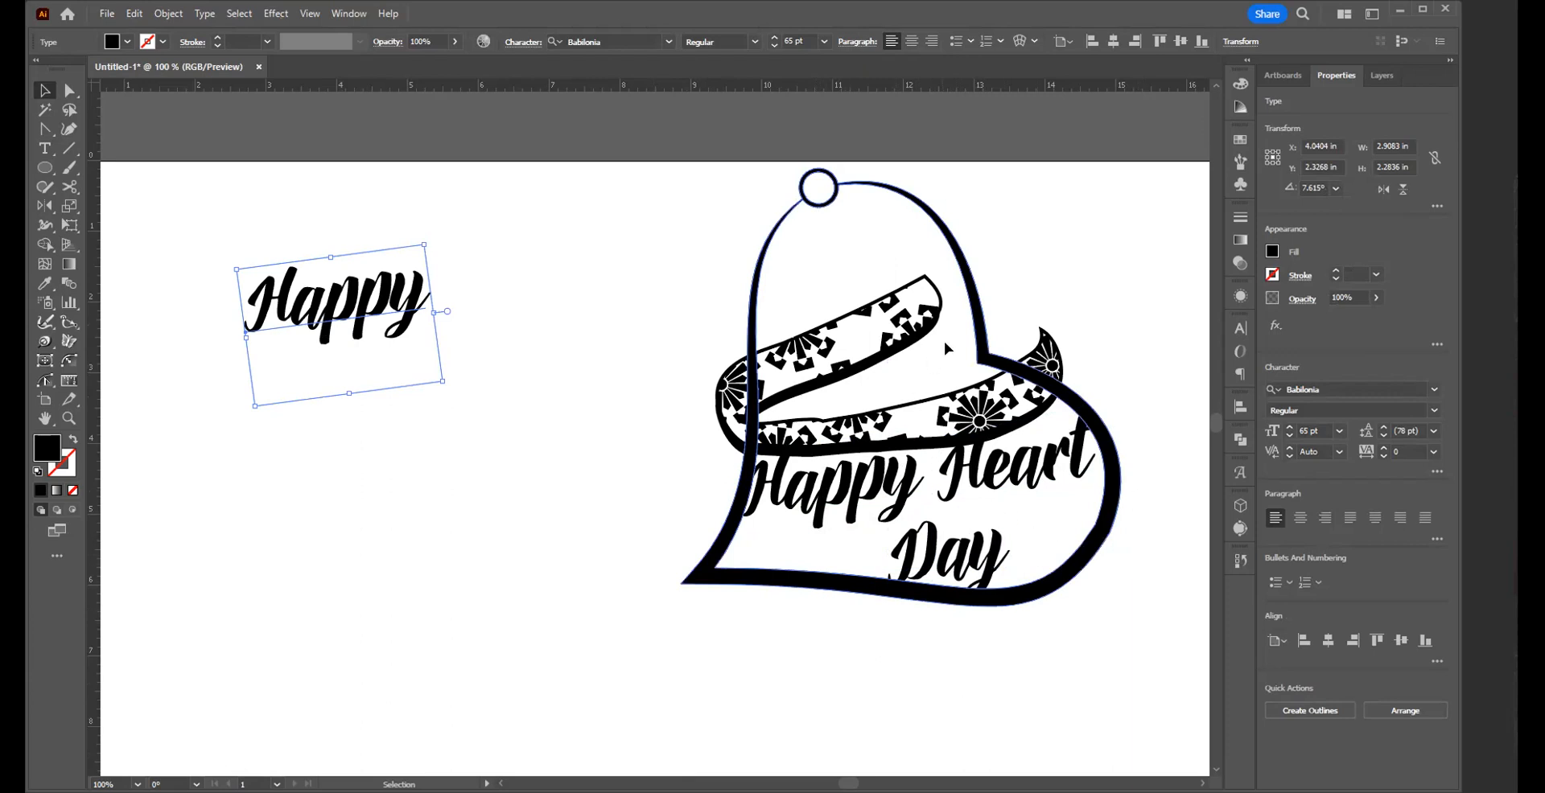
click(347, 14)
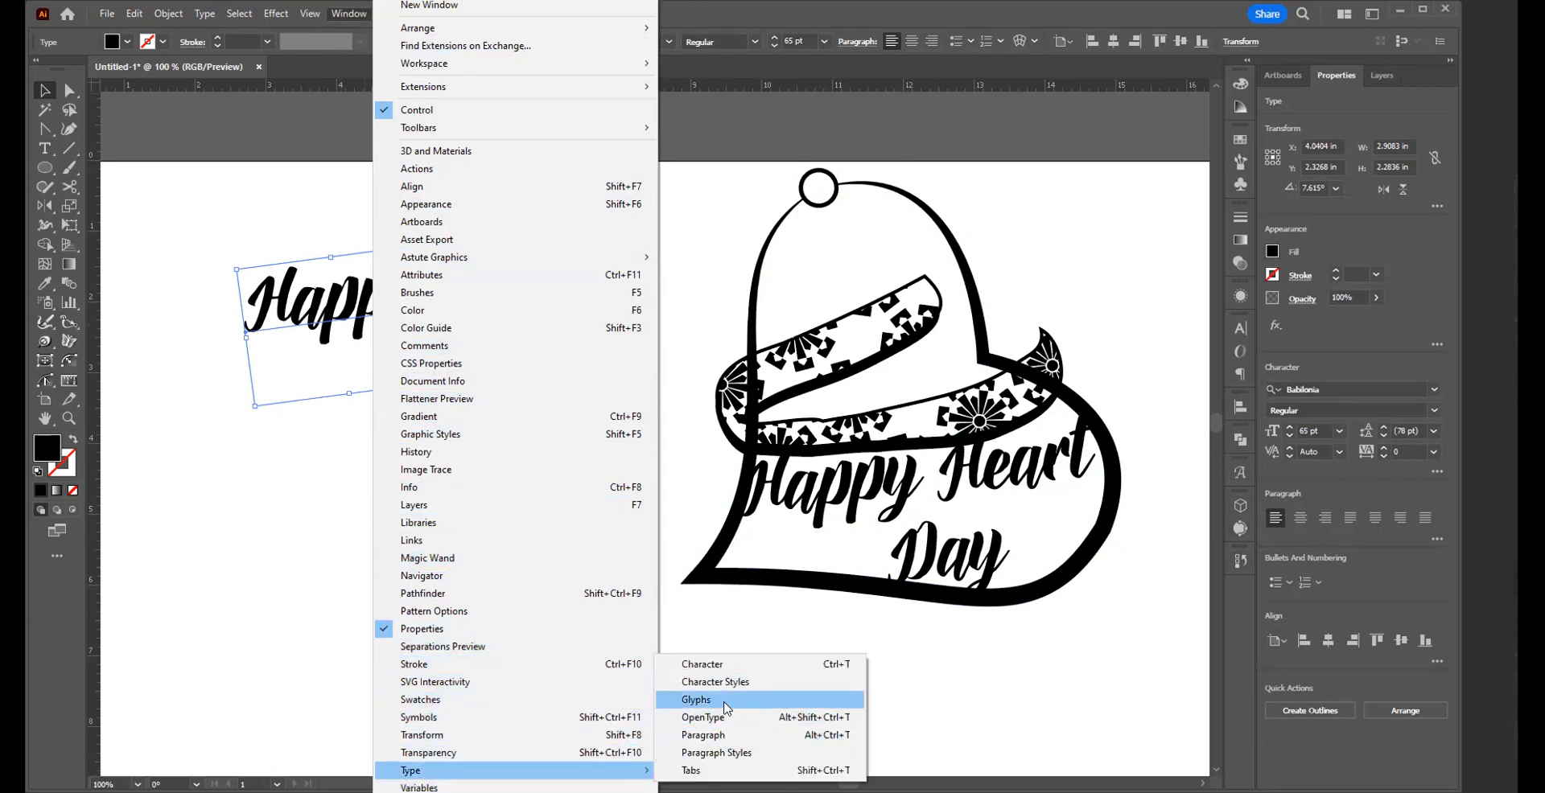
click(724, 709)
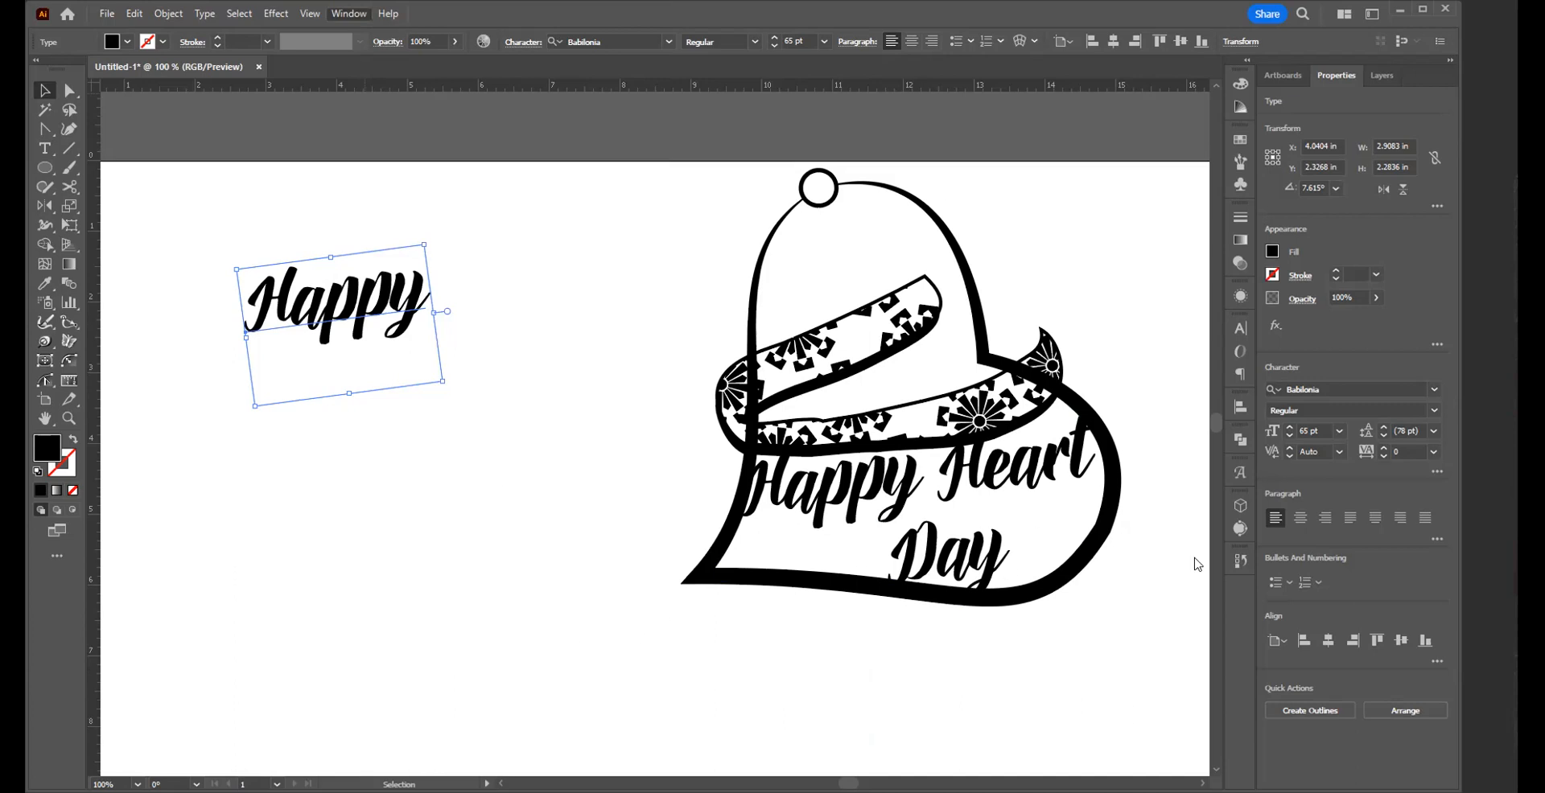
click(1236, 471)
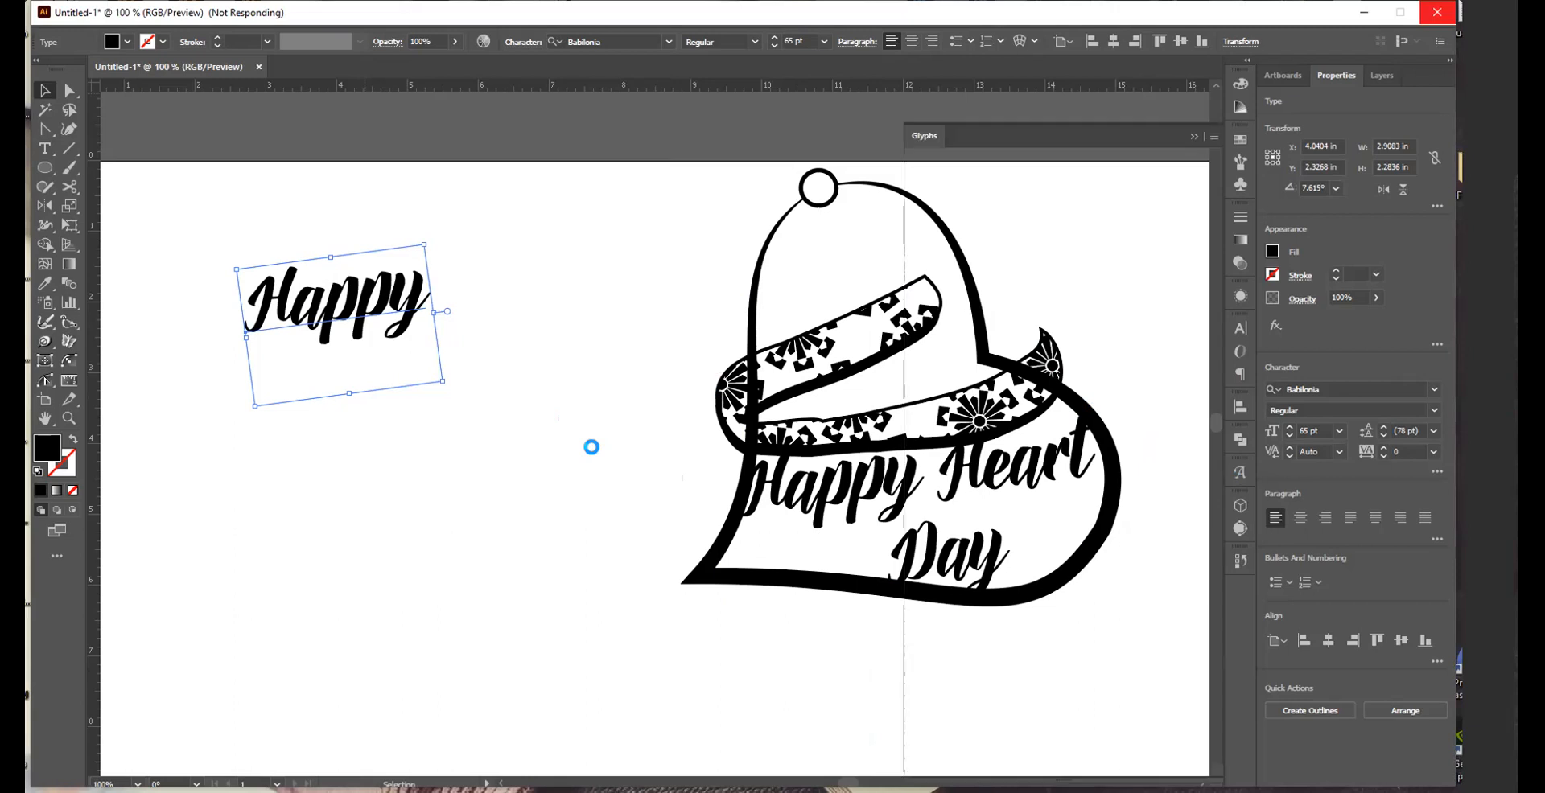
click(1241, 470)
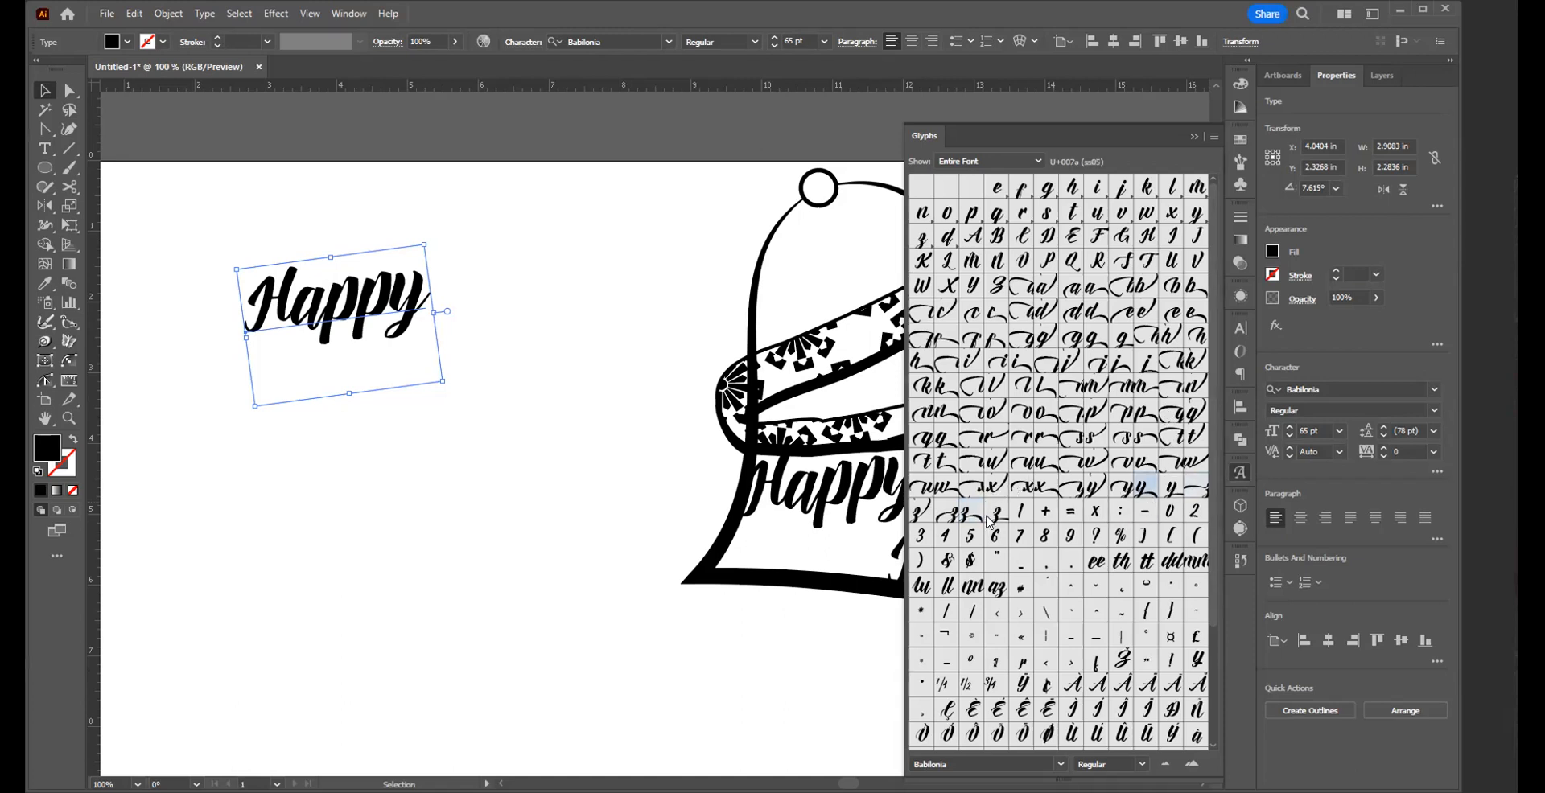
- Replace the y of Happy inside the heart with the Babilonia alternate whose long swash curls down beneath the word Heart
double_click(400, 306)
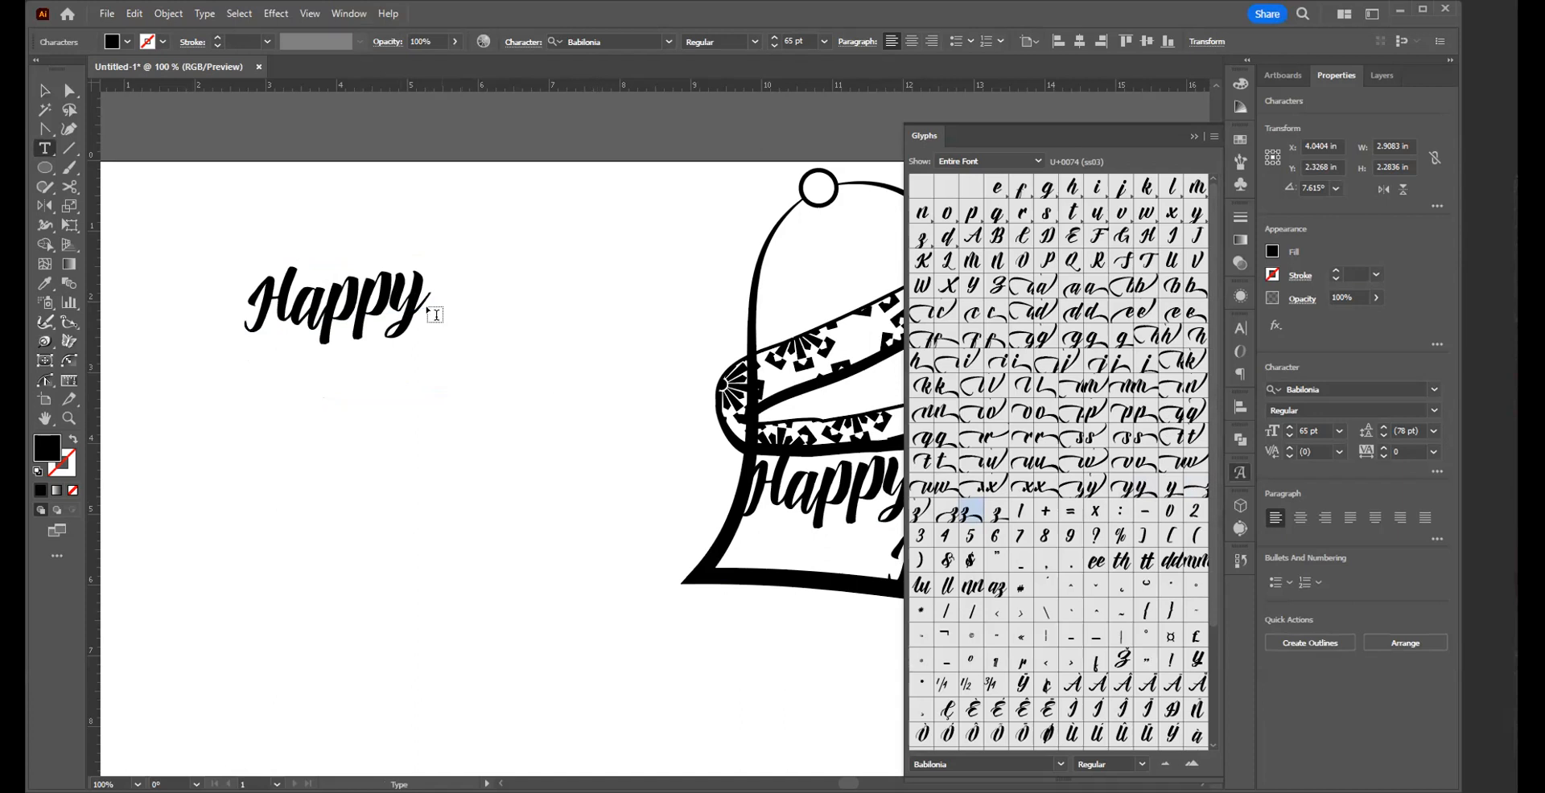
click(44, 90)
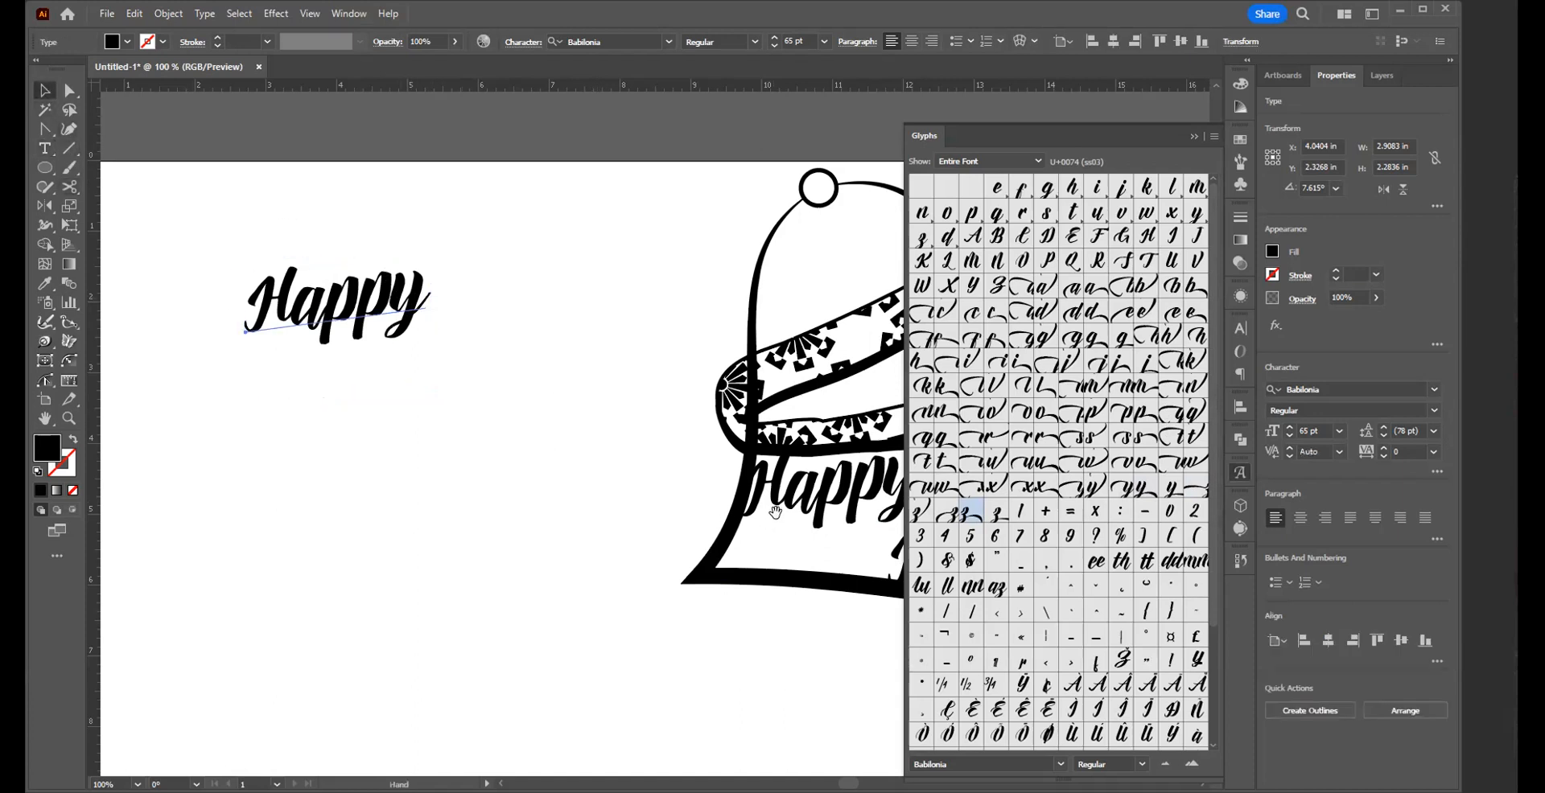
scroll(338, 451, right, 10)
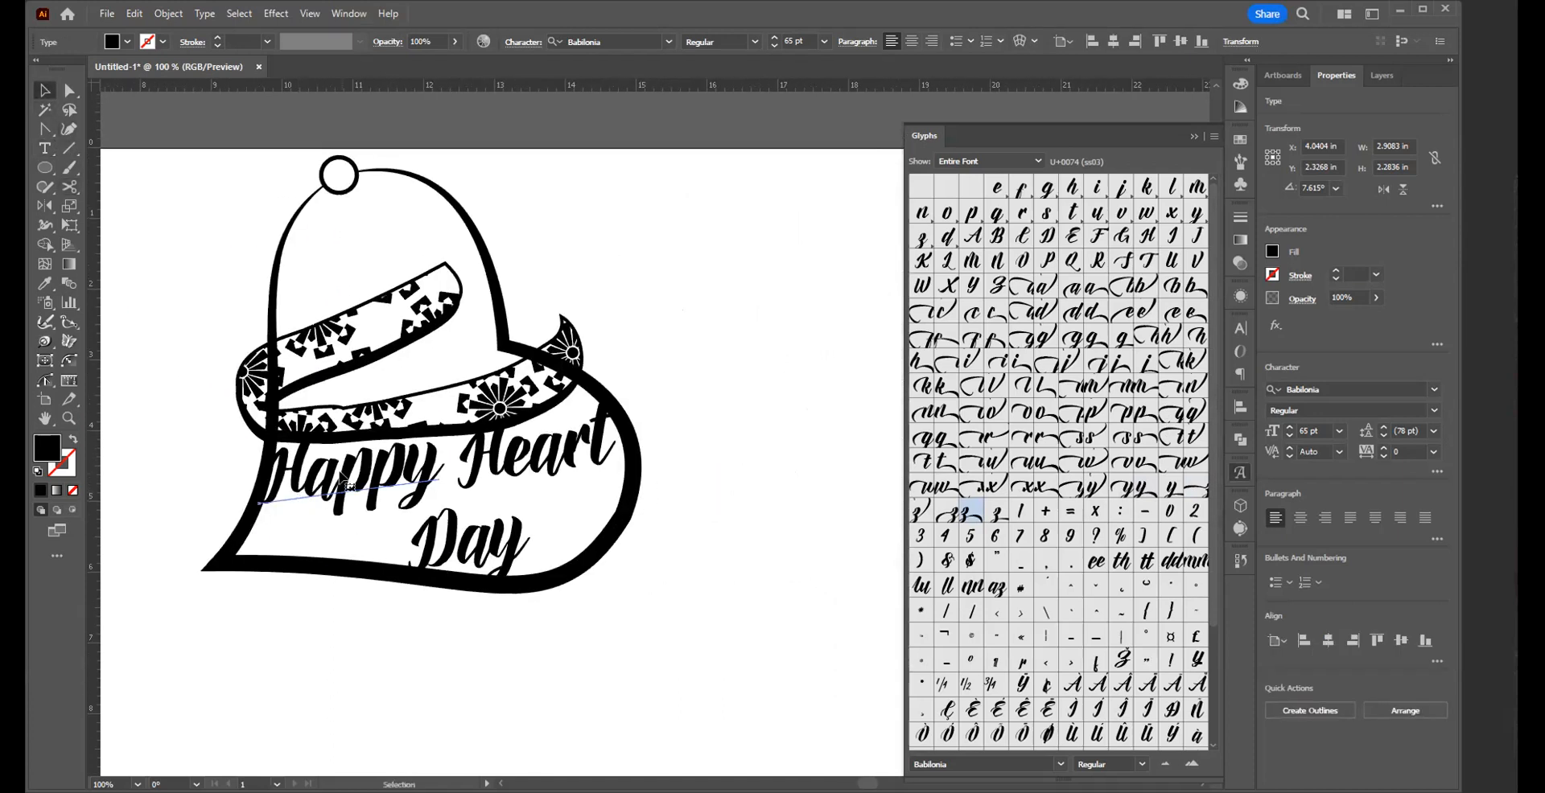
double_click(345, 487)
drag(402, 471, 439, 468)
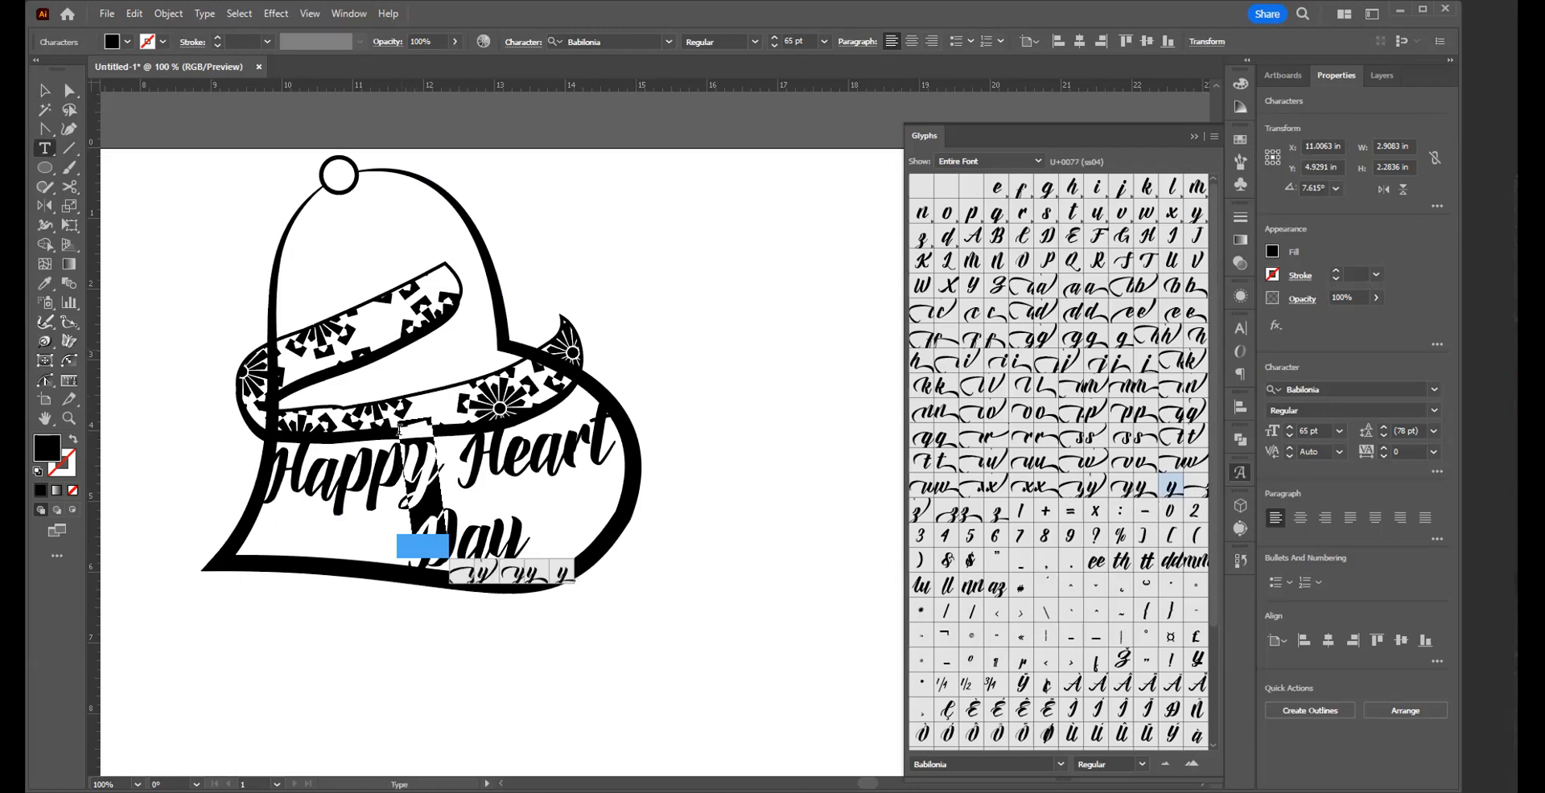
mouse_move(424, 428)
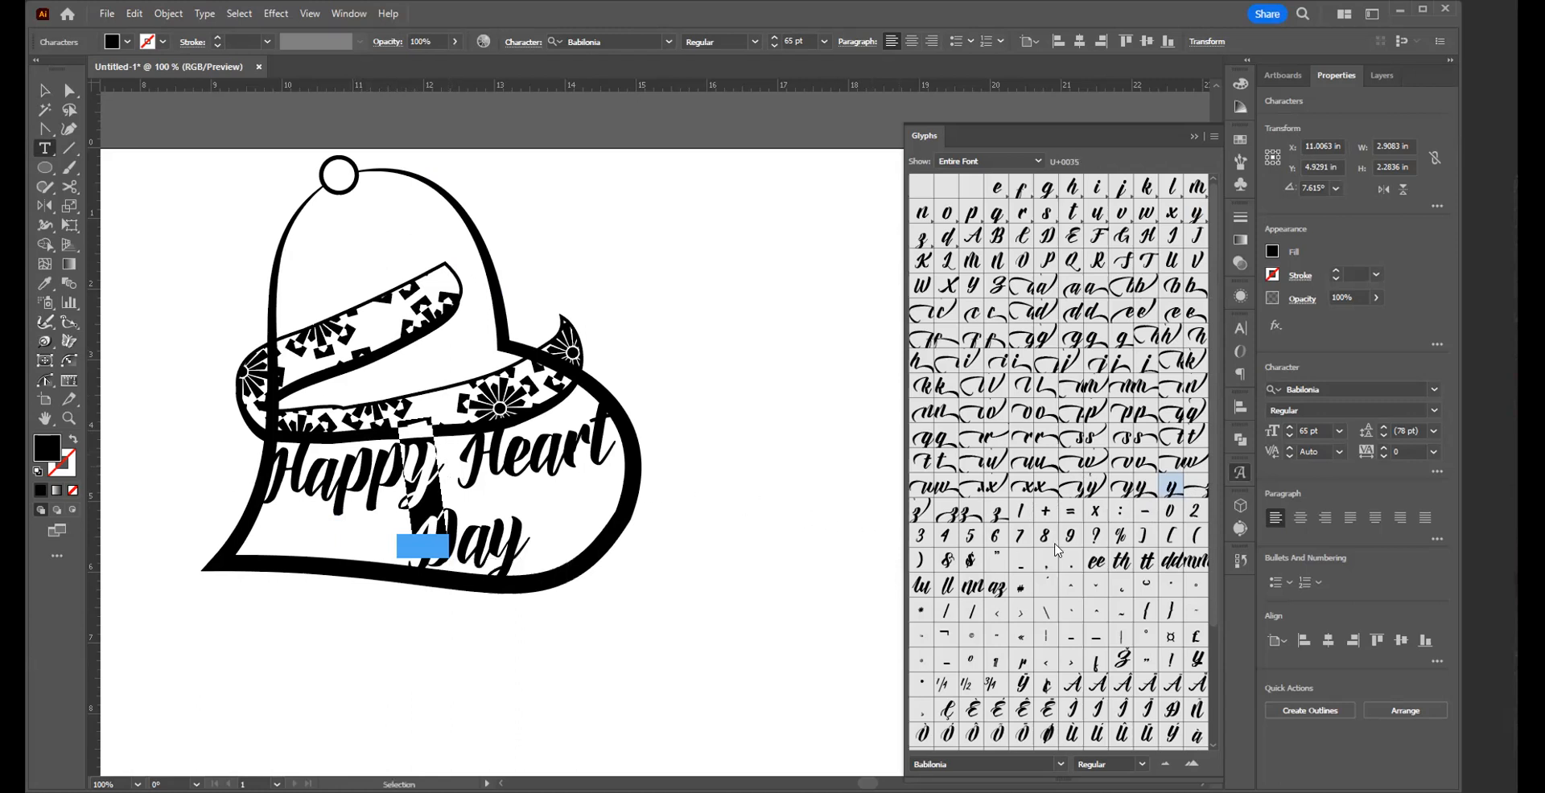
mouse_move(446, 452)
double_click(1143, 489)
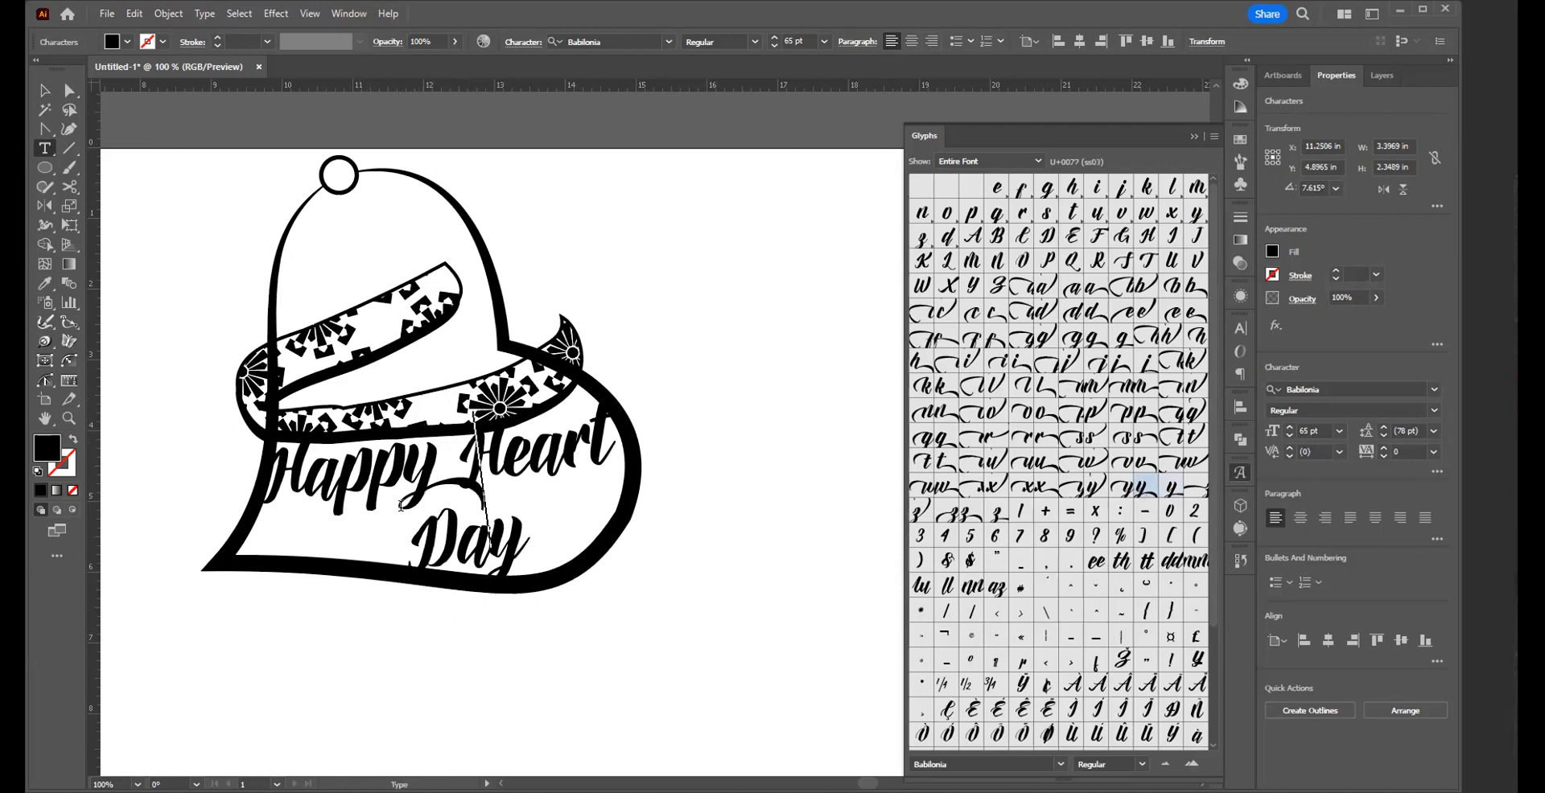
drag(406, 473, 463, 476)
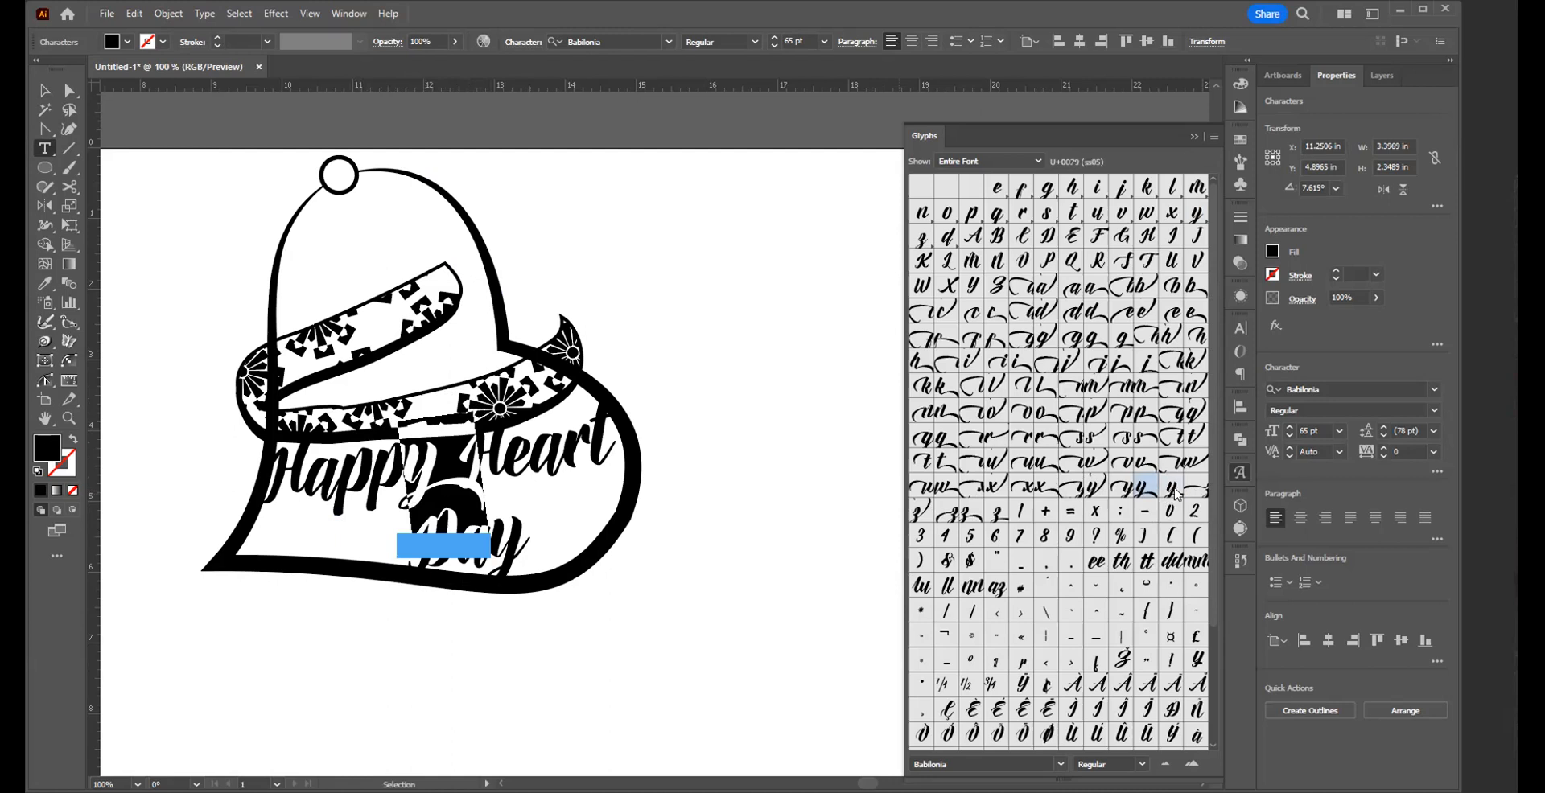
double_click(1173, 490)
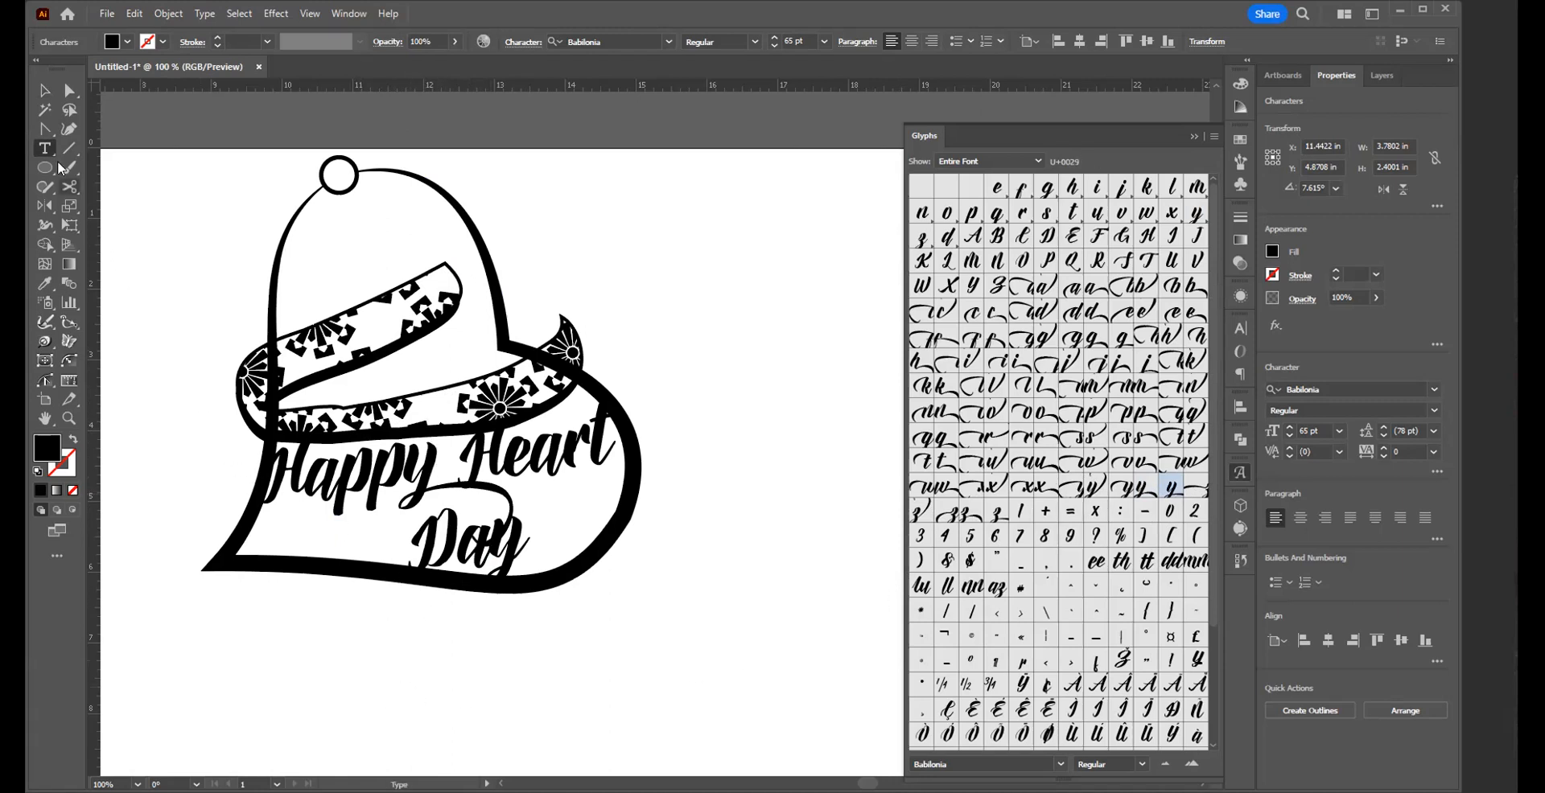
- Move Day to the right beneath Heart, clear of the y's swash and touching the heart's bottom outline
click(44, 91)
click(410, 547)
click(449, 535)
drag(451, 535, 441, 535)
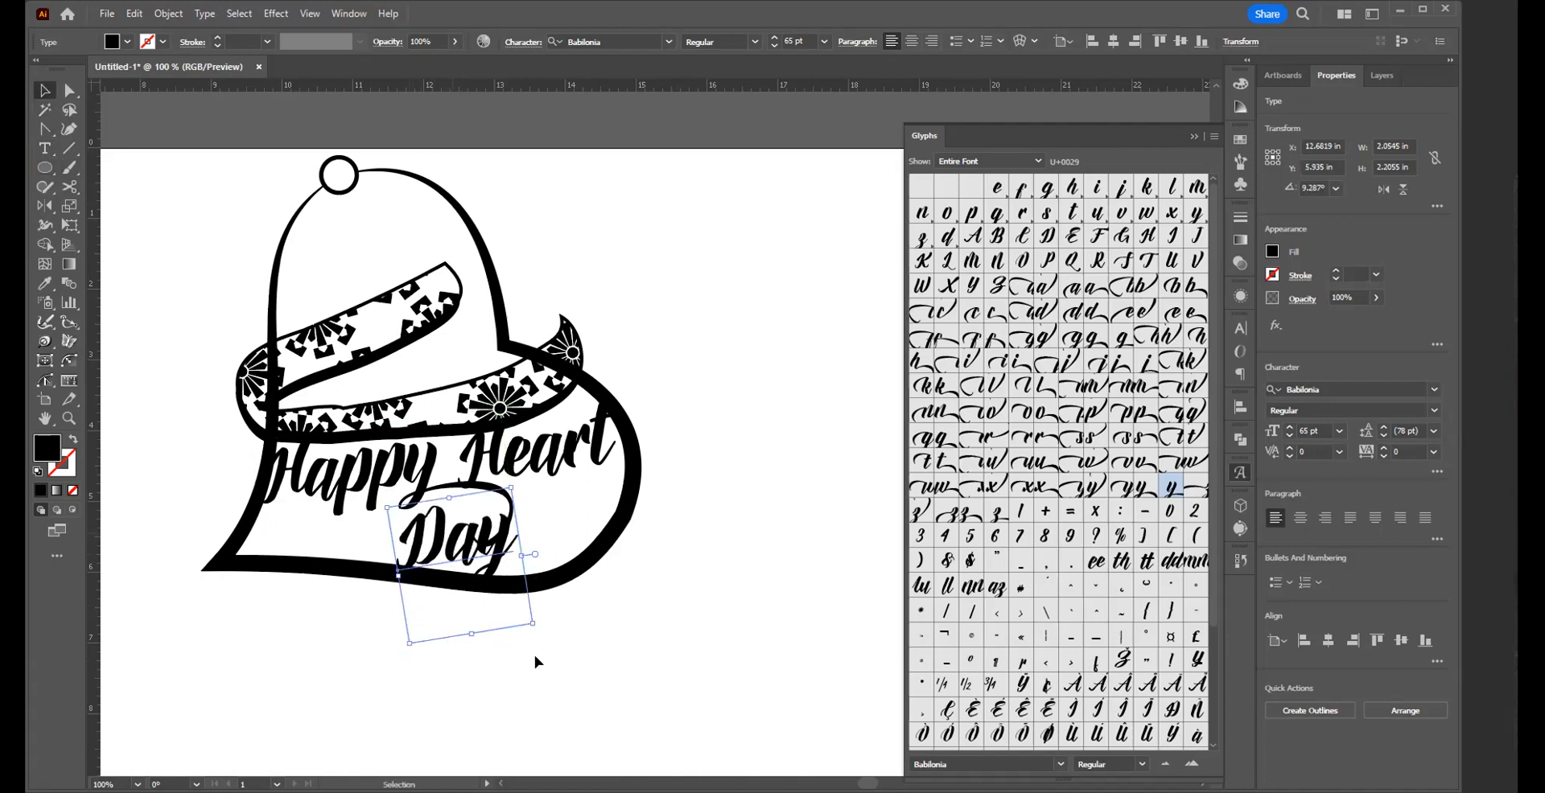
click(584, 669)
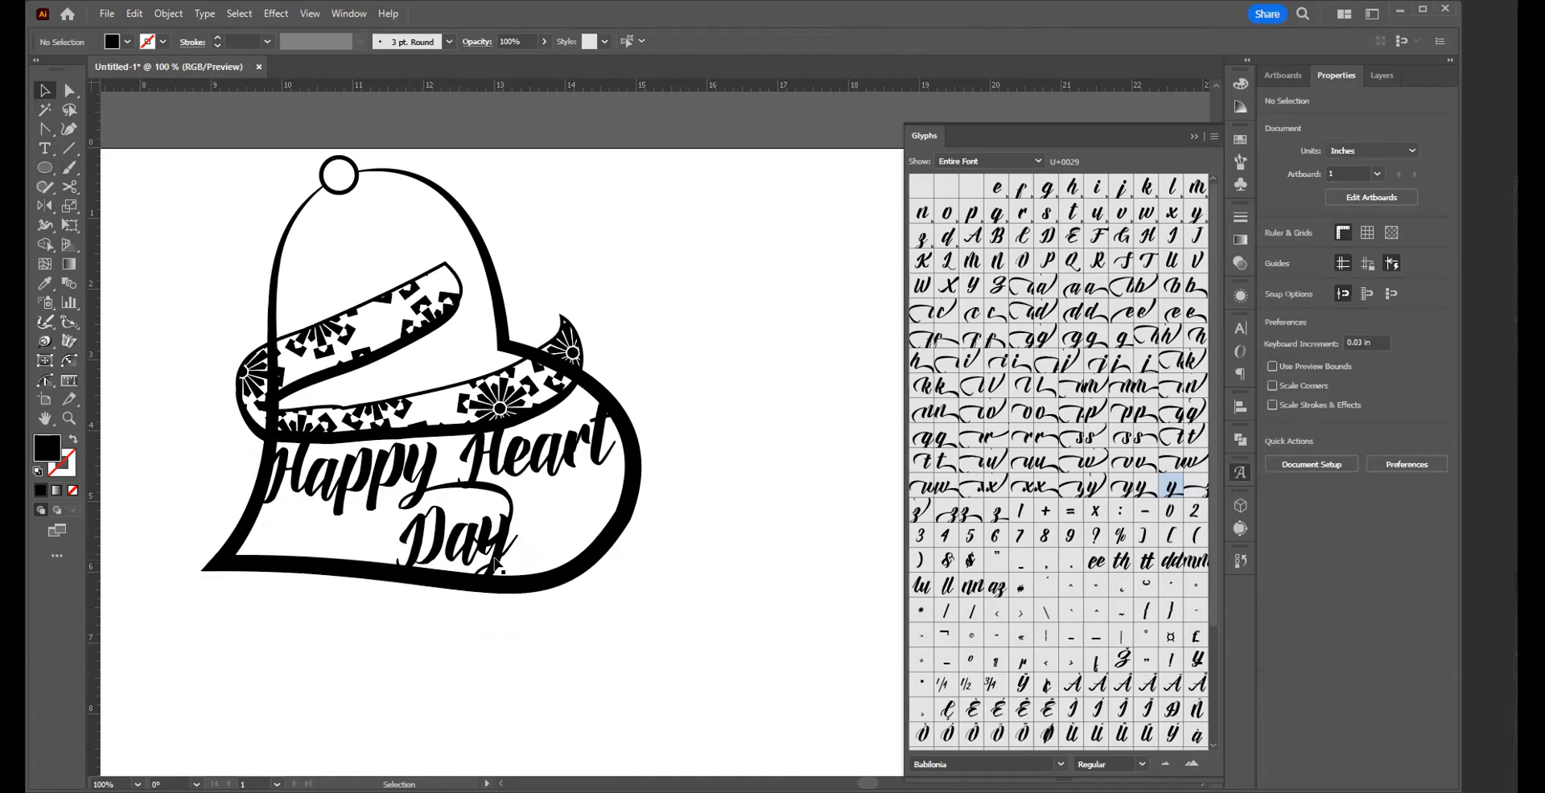
drag(498, 561, 546, 574)
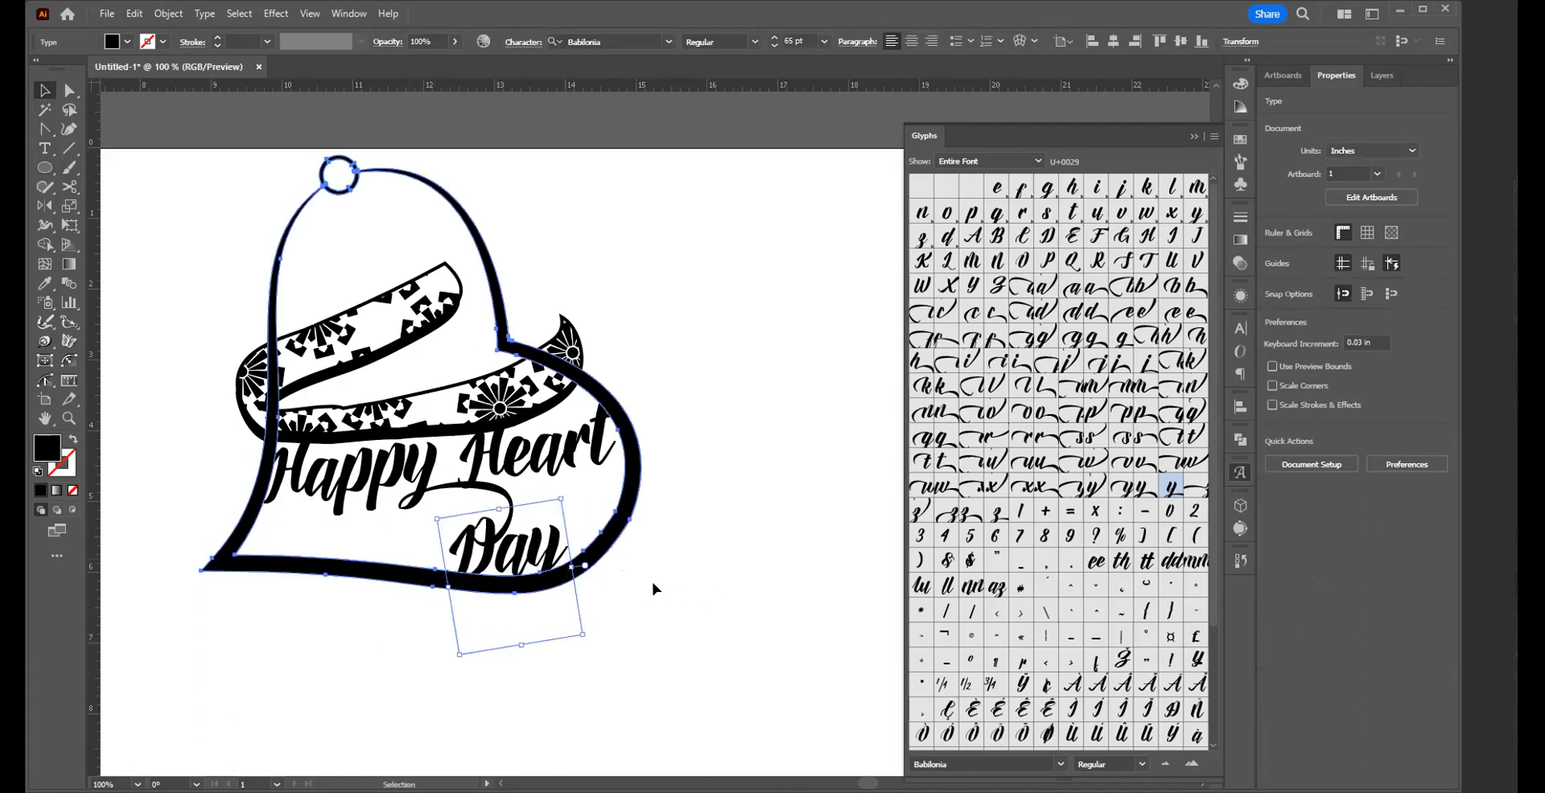
click(544, 597)
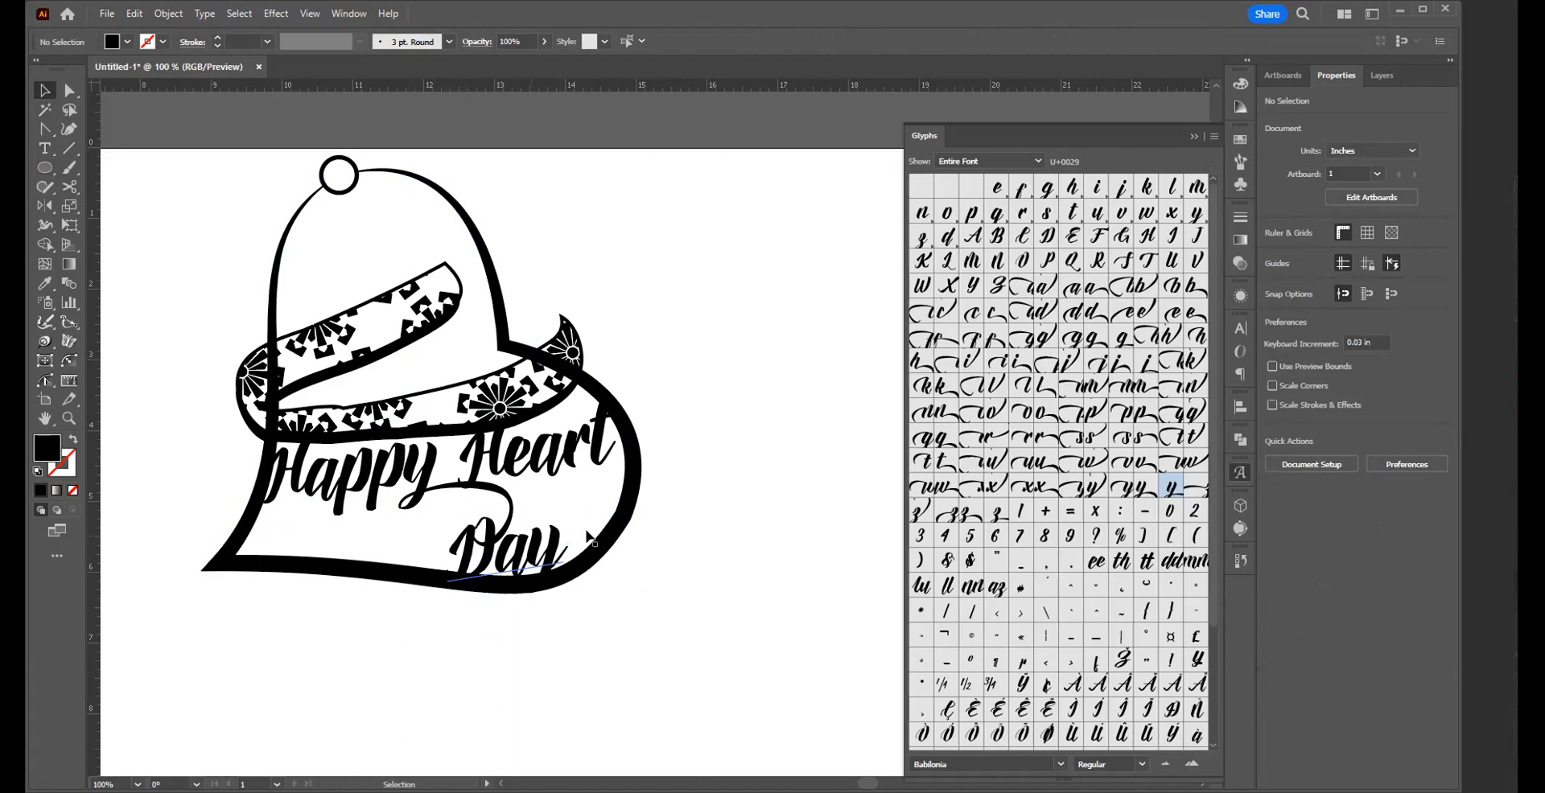
- Replace the y of Day with the Babilonia alternate that has a large looping swash in front of the letter
click(549, 554)
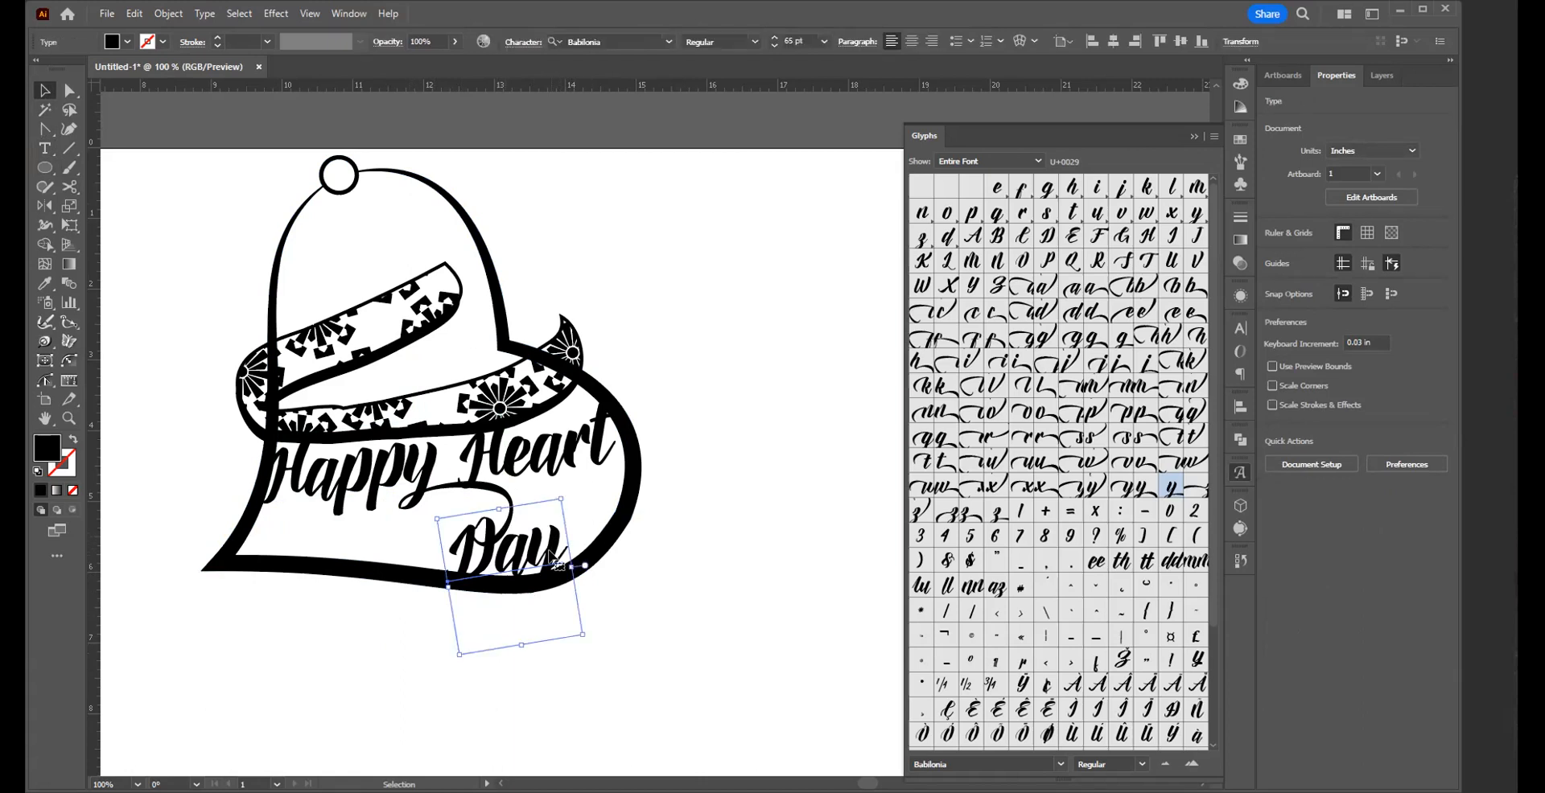
double_click(533, 554)
drag(532, 554, 568, 556)
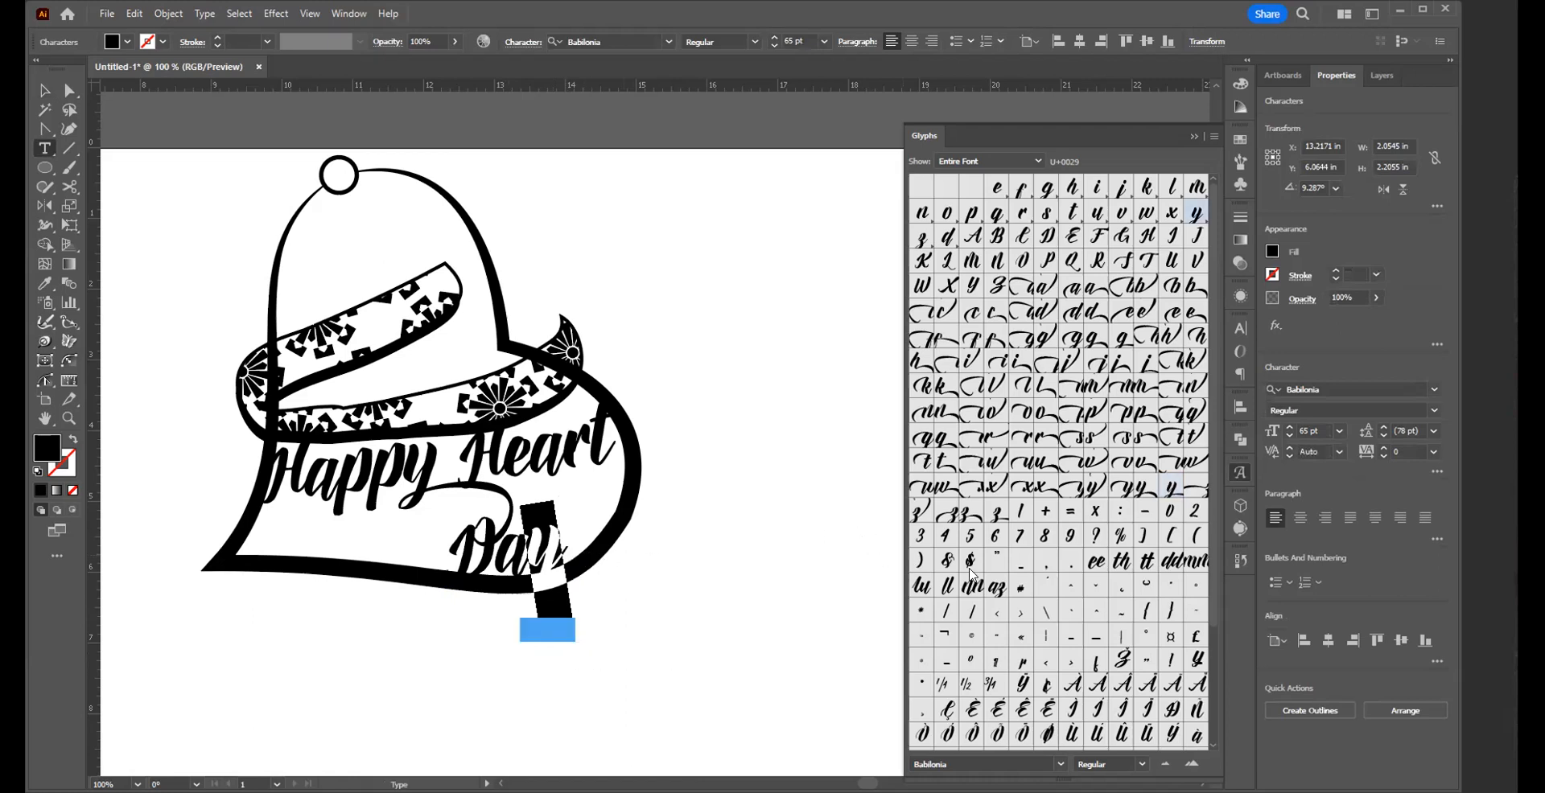
double_click(1071, 486)
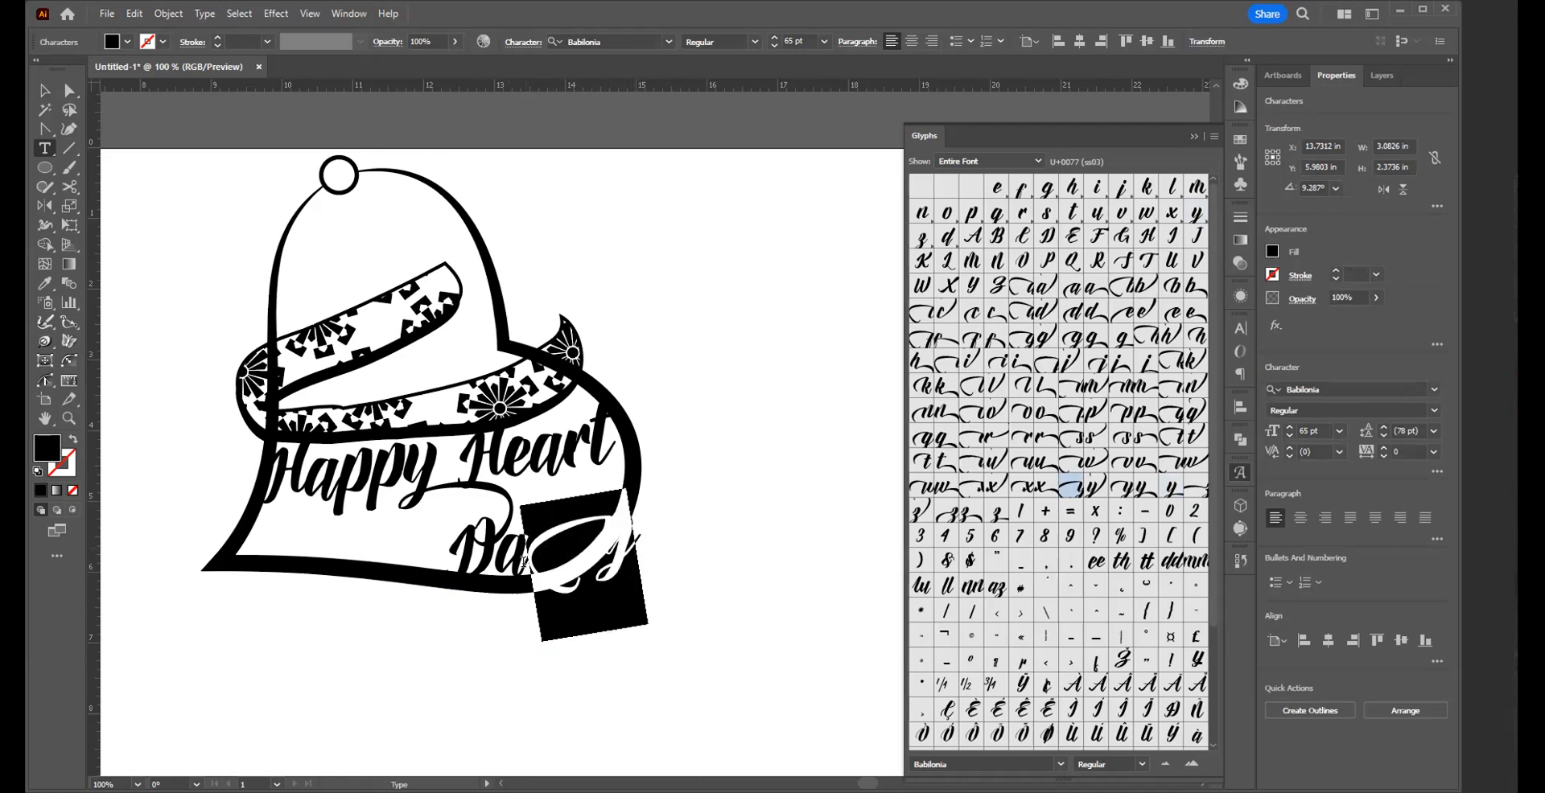
- Replace the y of Day with the Babilonia alternate whose long swash curls upward after the letter
key(shift+Left)
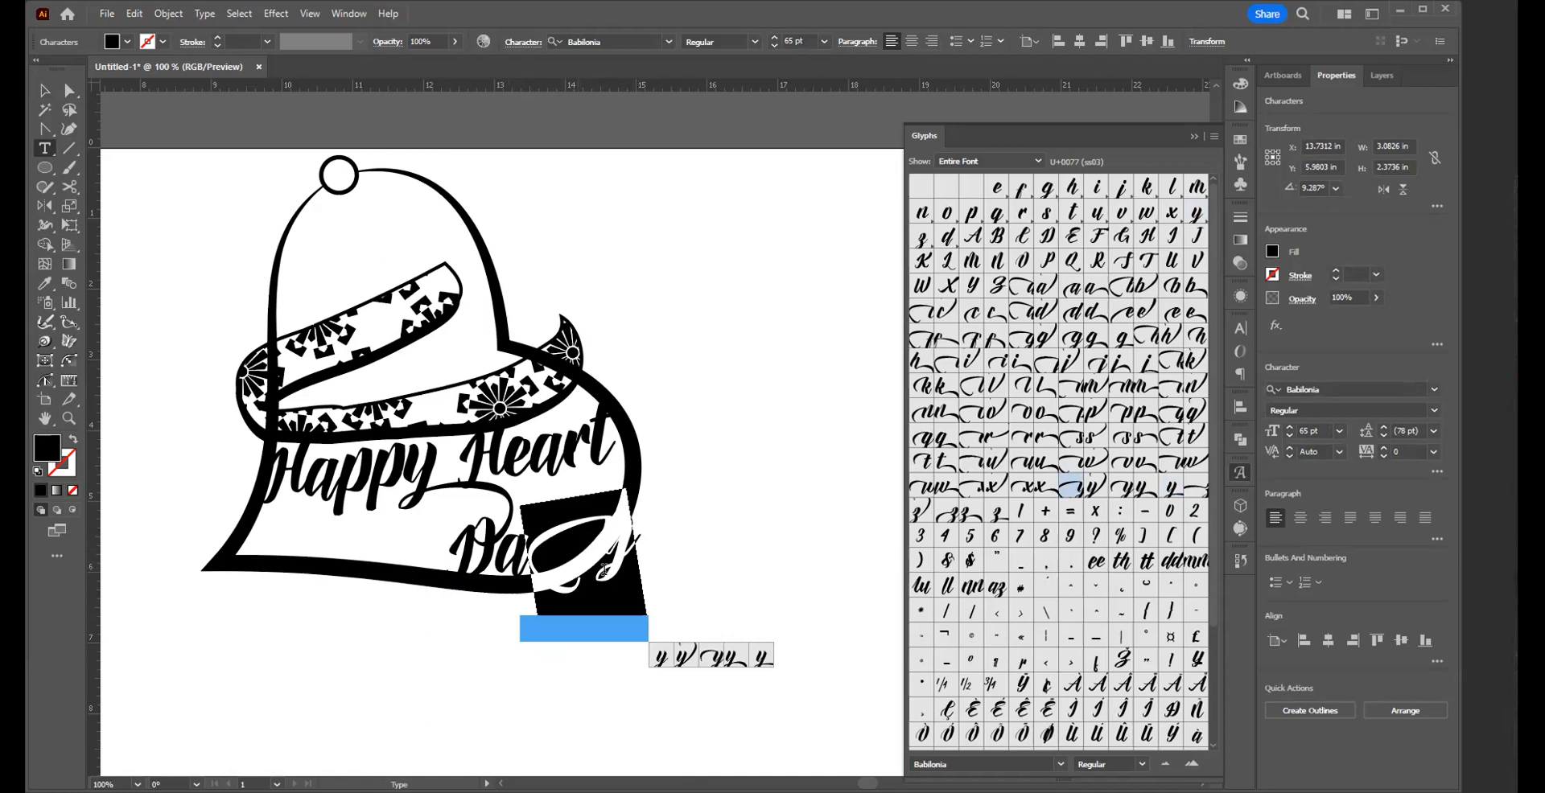
click(686, 661)
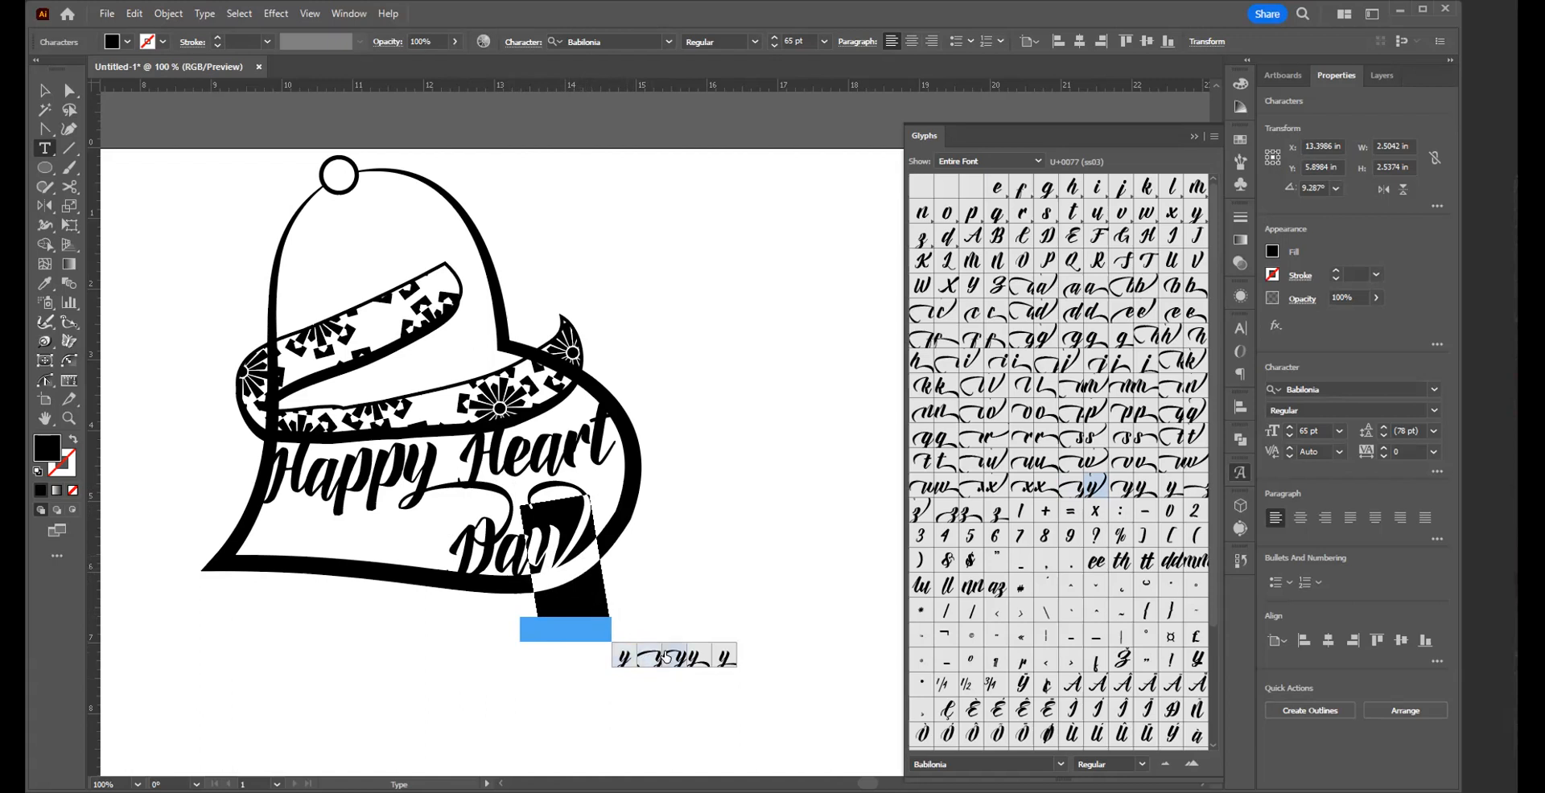
click(666, 658)
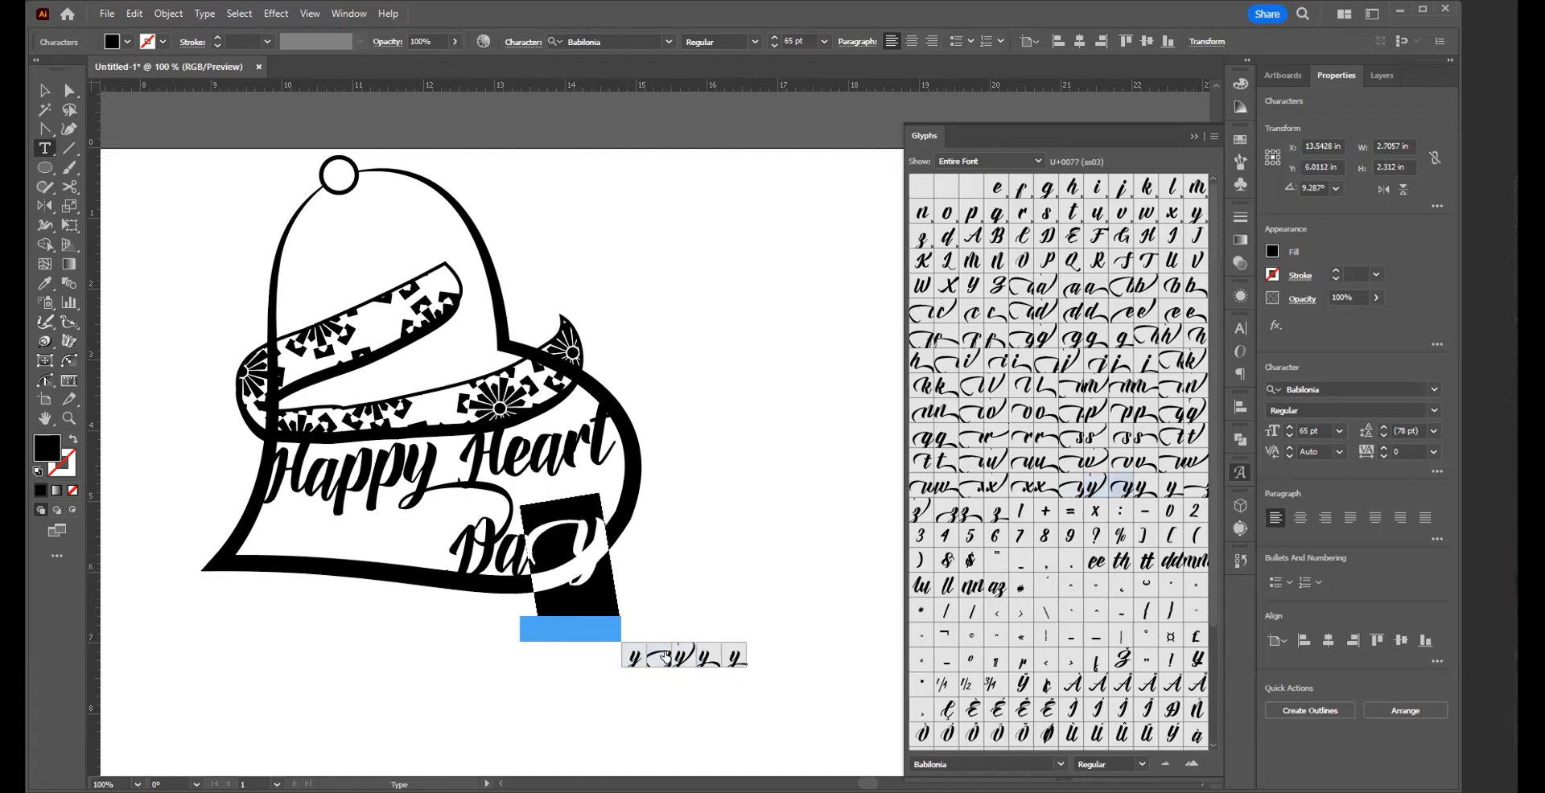
click(680, 658)
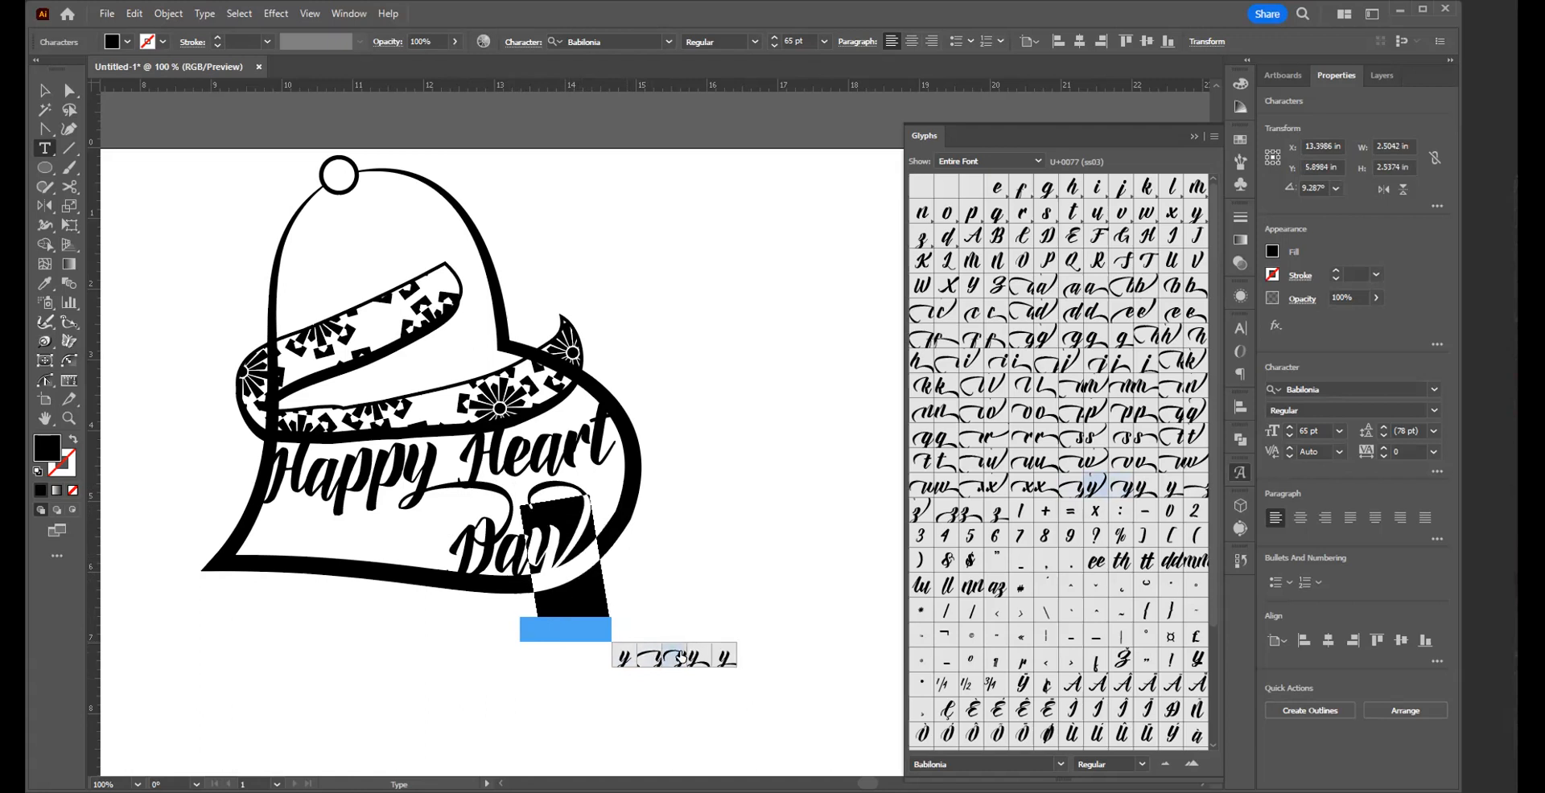
- Try the swash alternates for the a of Heart and restore the standard a
click(551, 449)
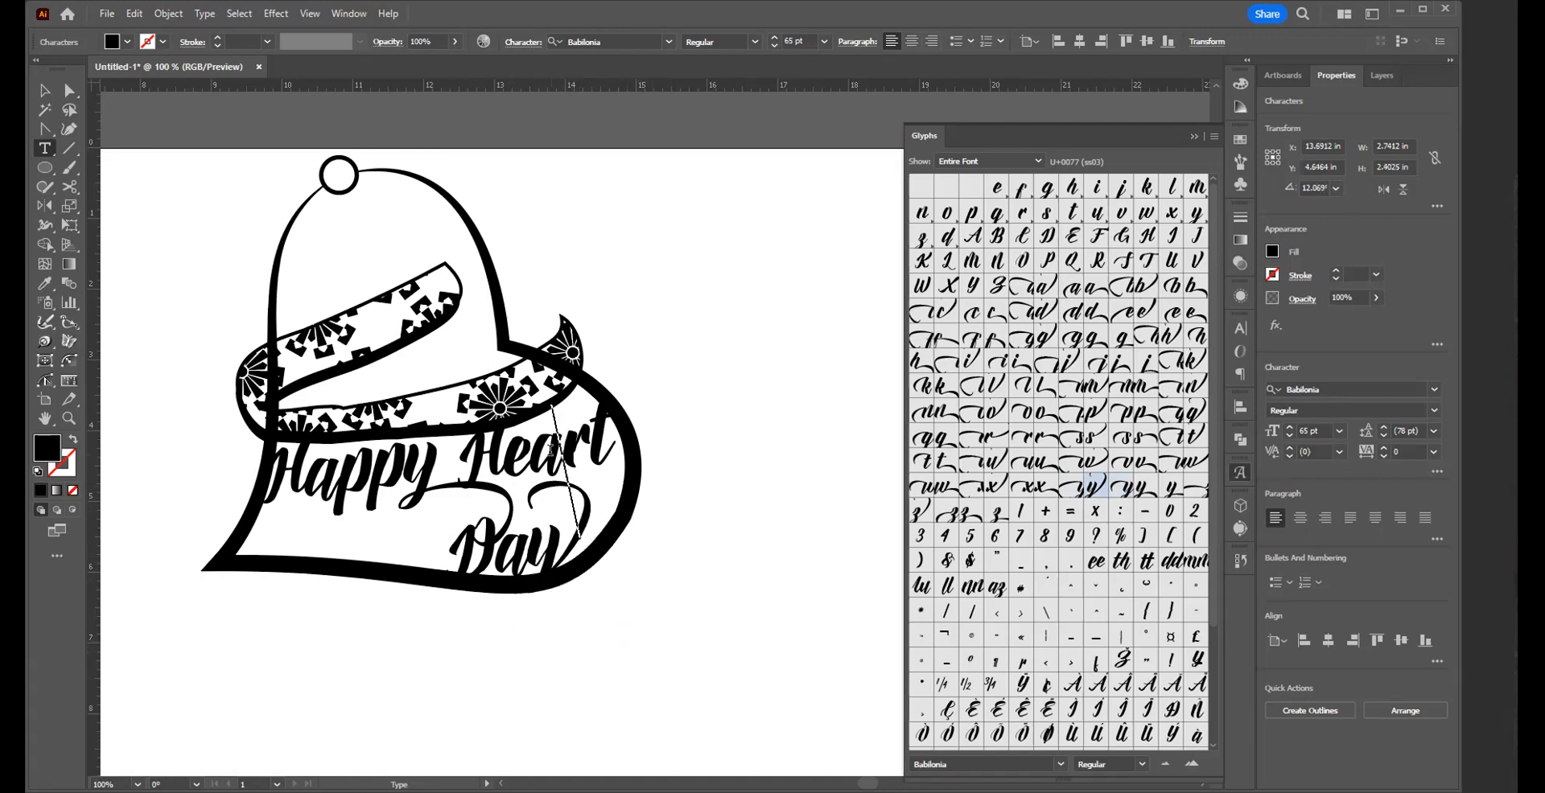
drag(557, 450, 532, 454)
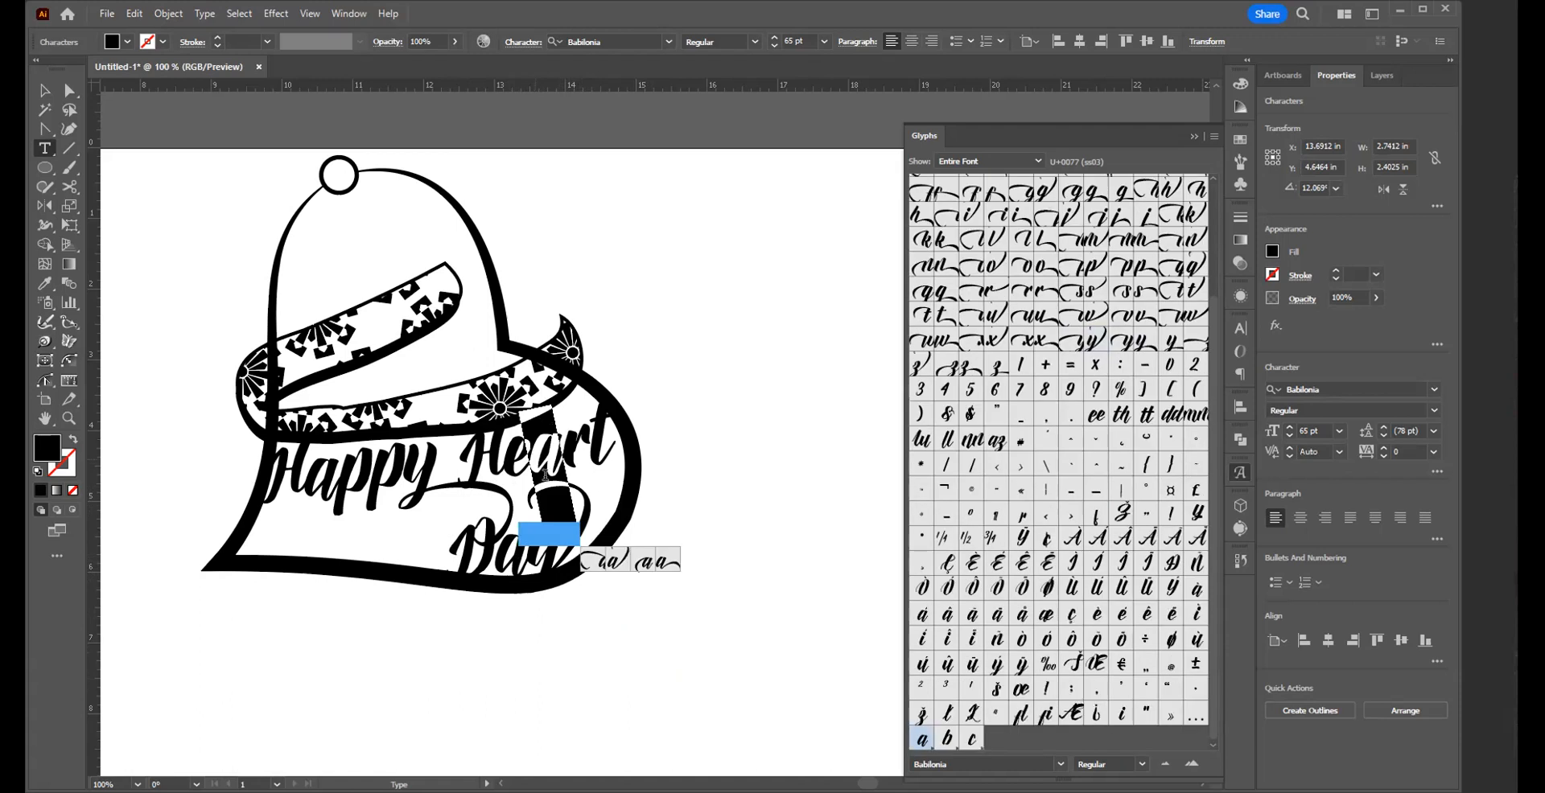
click(638, 566)
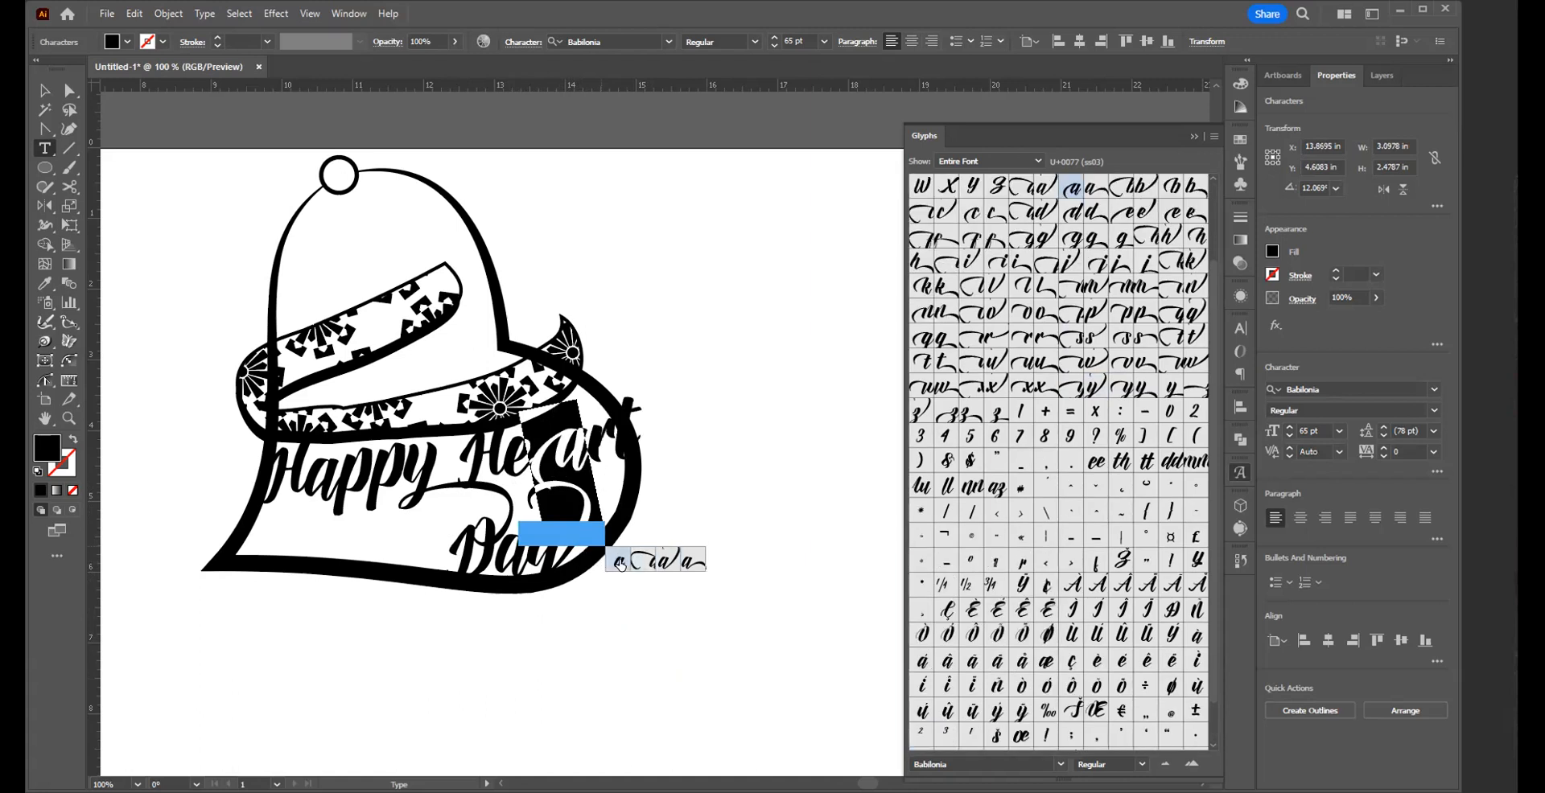
click(660, 560)
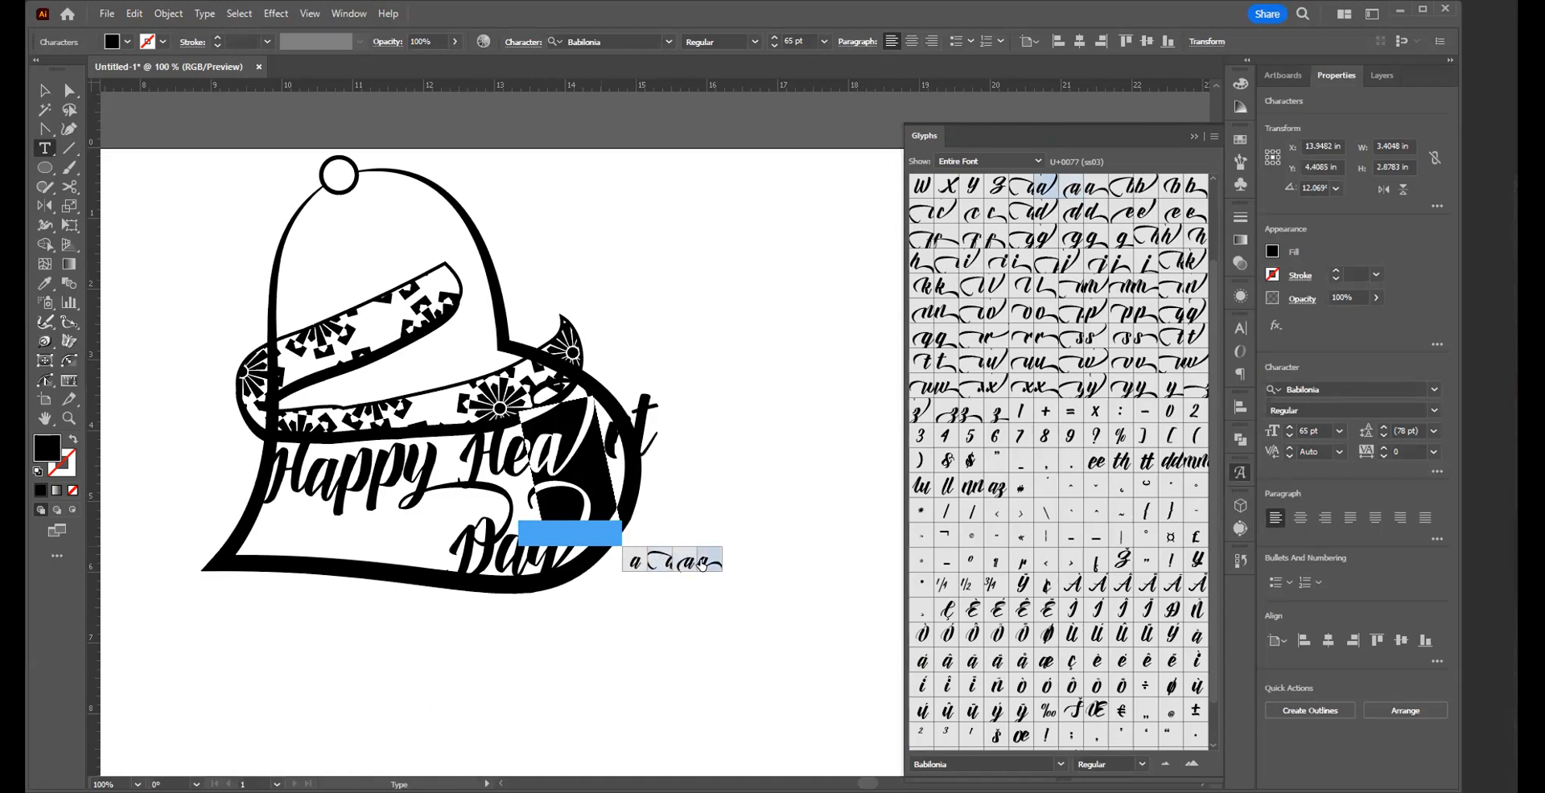
click(701, 564)
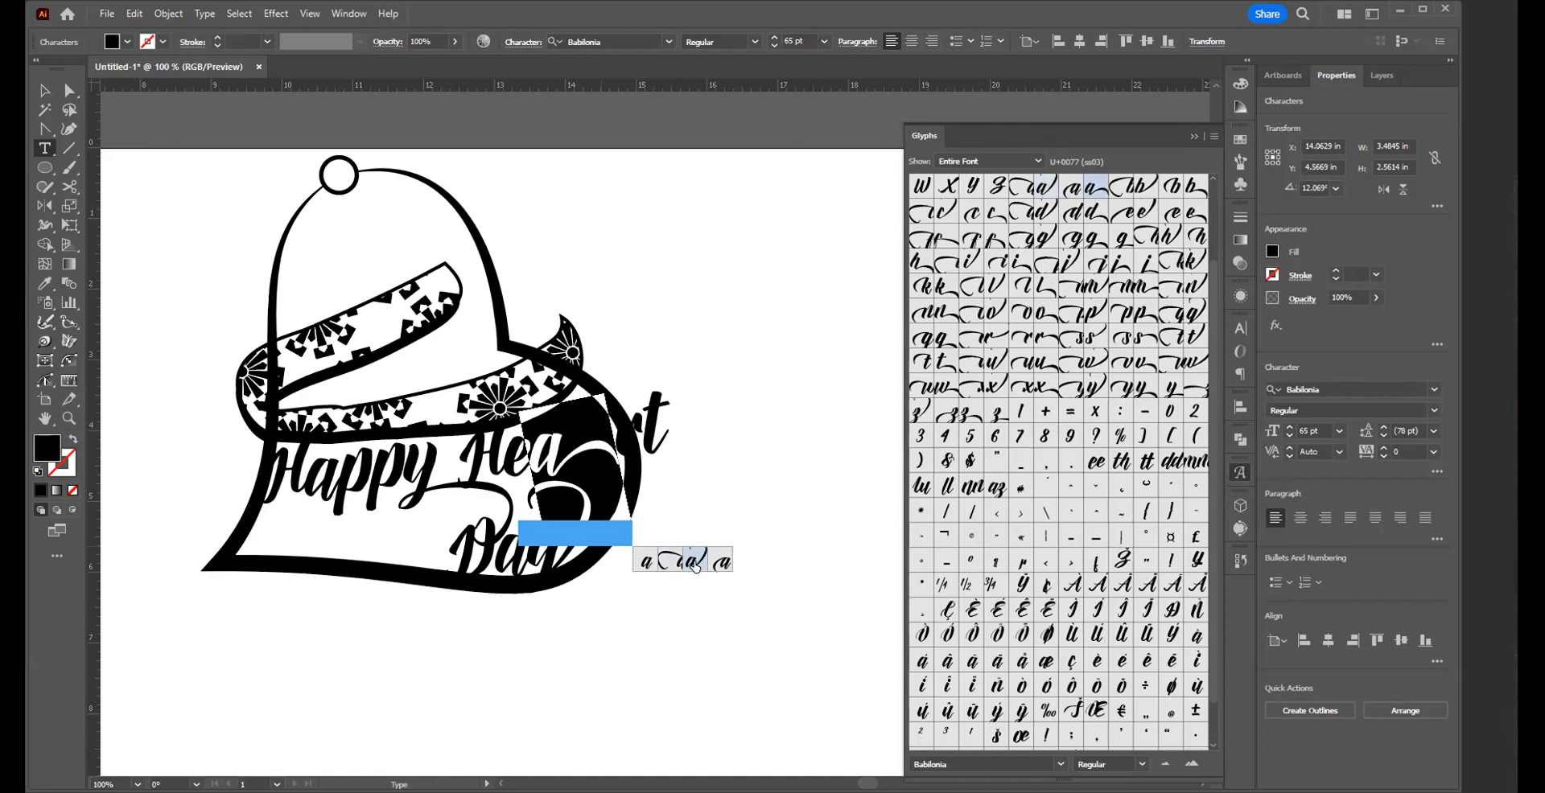
click(648, 564)
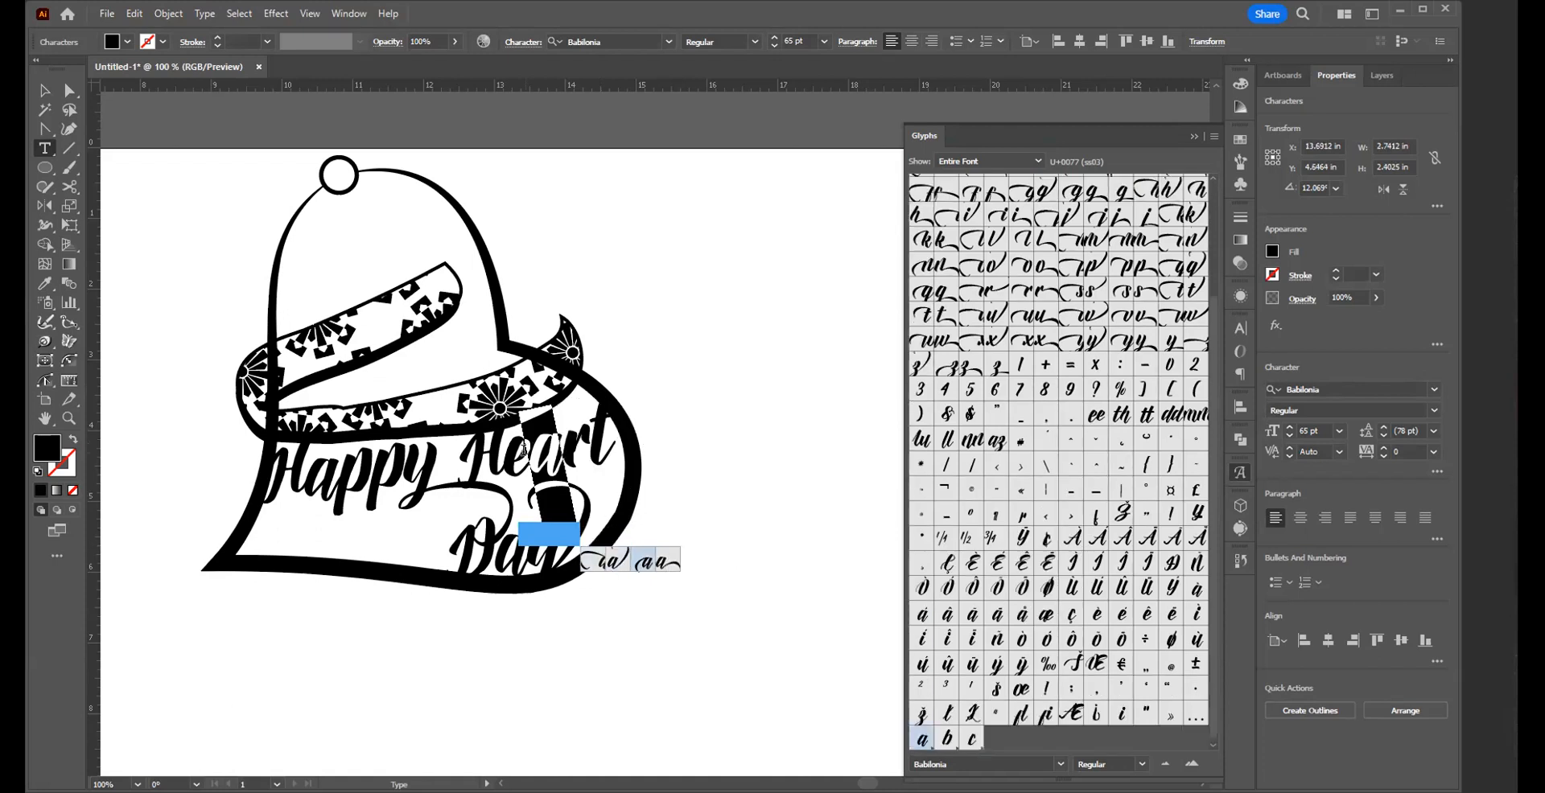
scroll(1050, 424, up, 3)
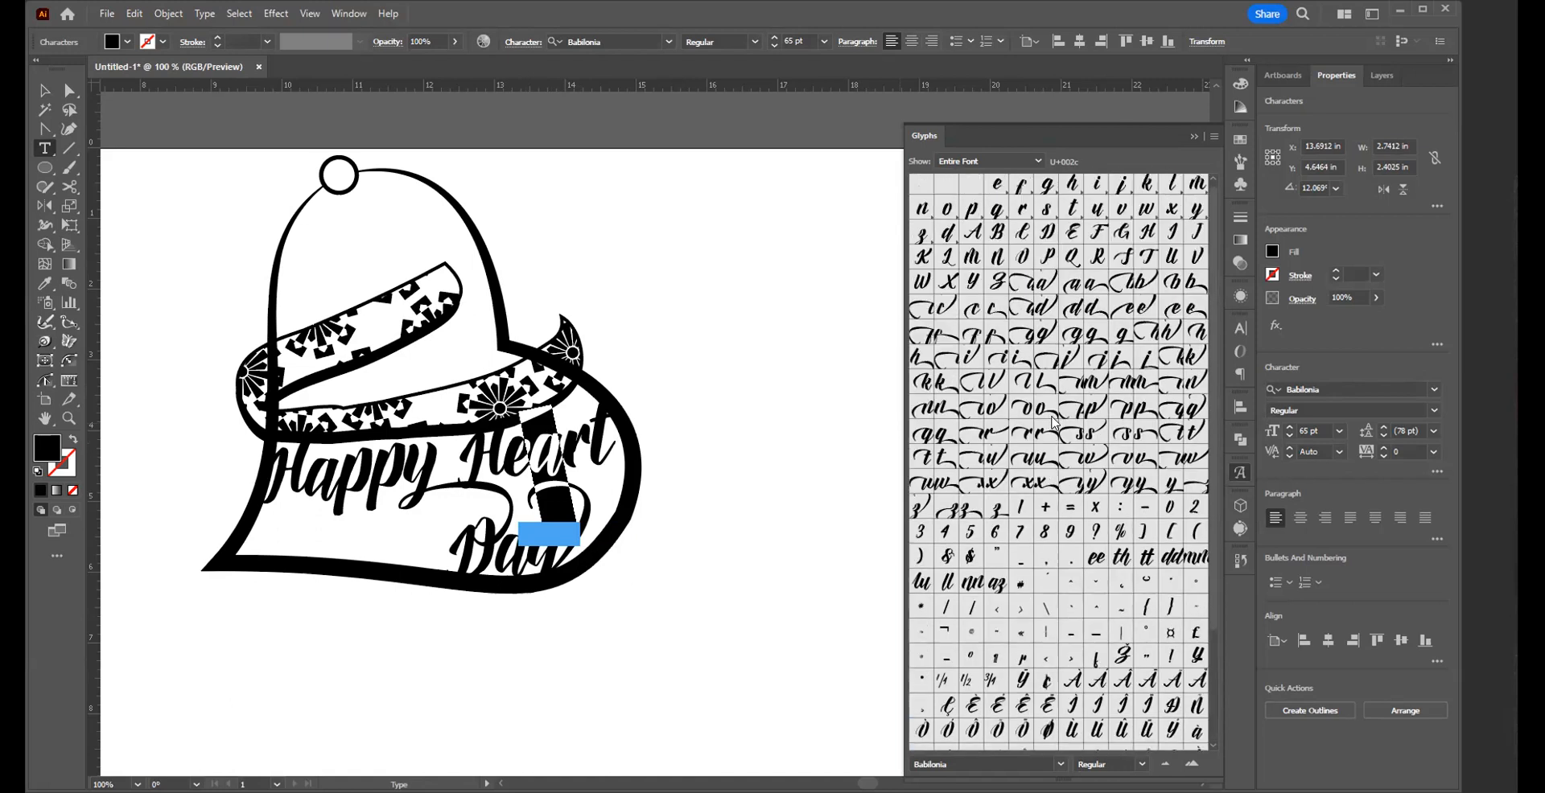
scroll(1044, 424, up, 1)
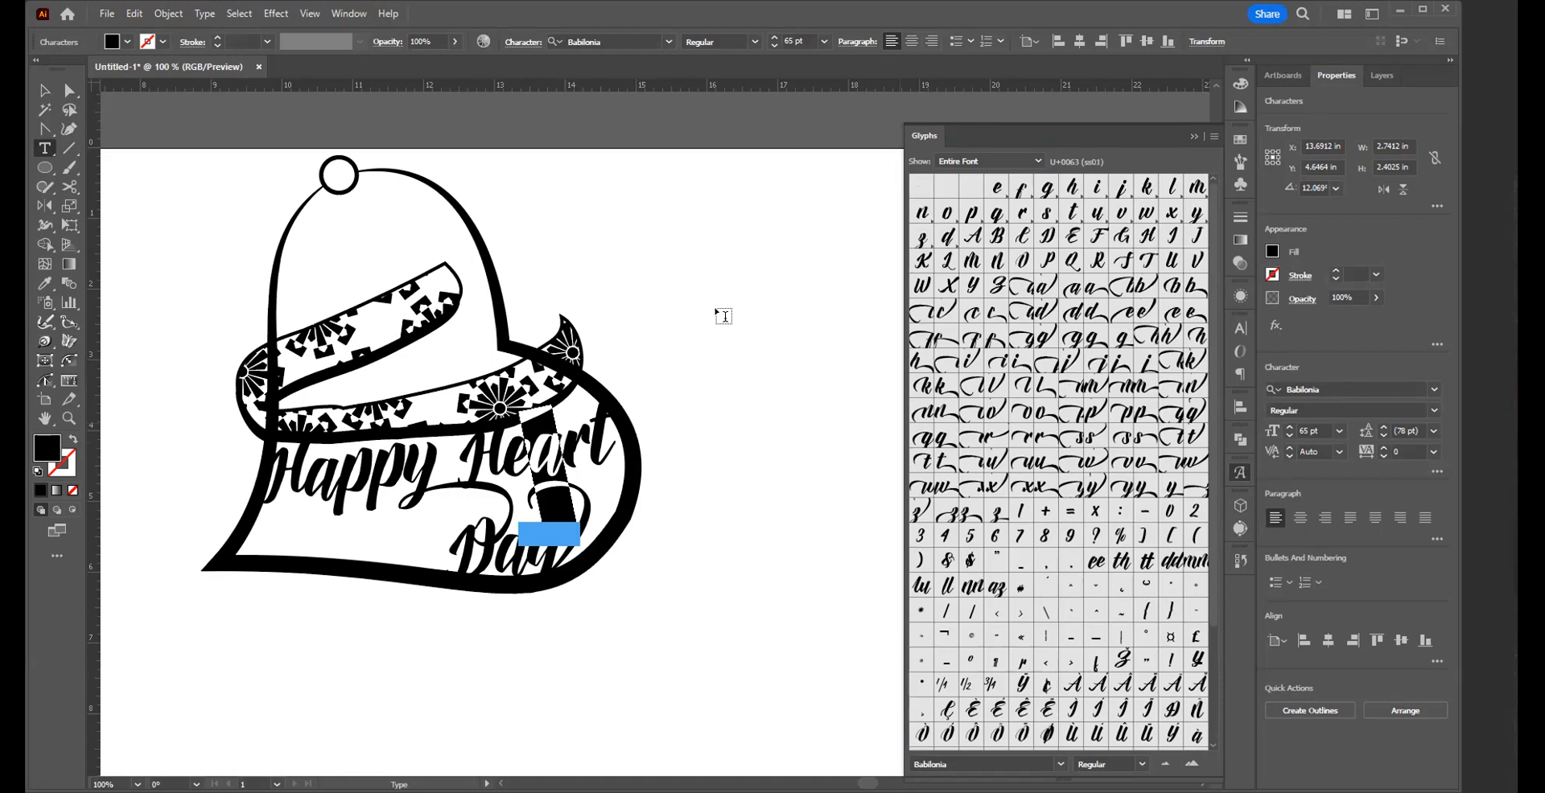
- Check the alternates for the e and H of Heart, trying several swash versions of the t and restoring the standard one
click(513, 461)
drag(514, 461, 510, 461)
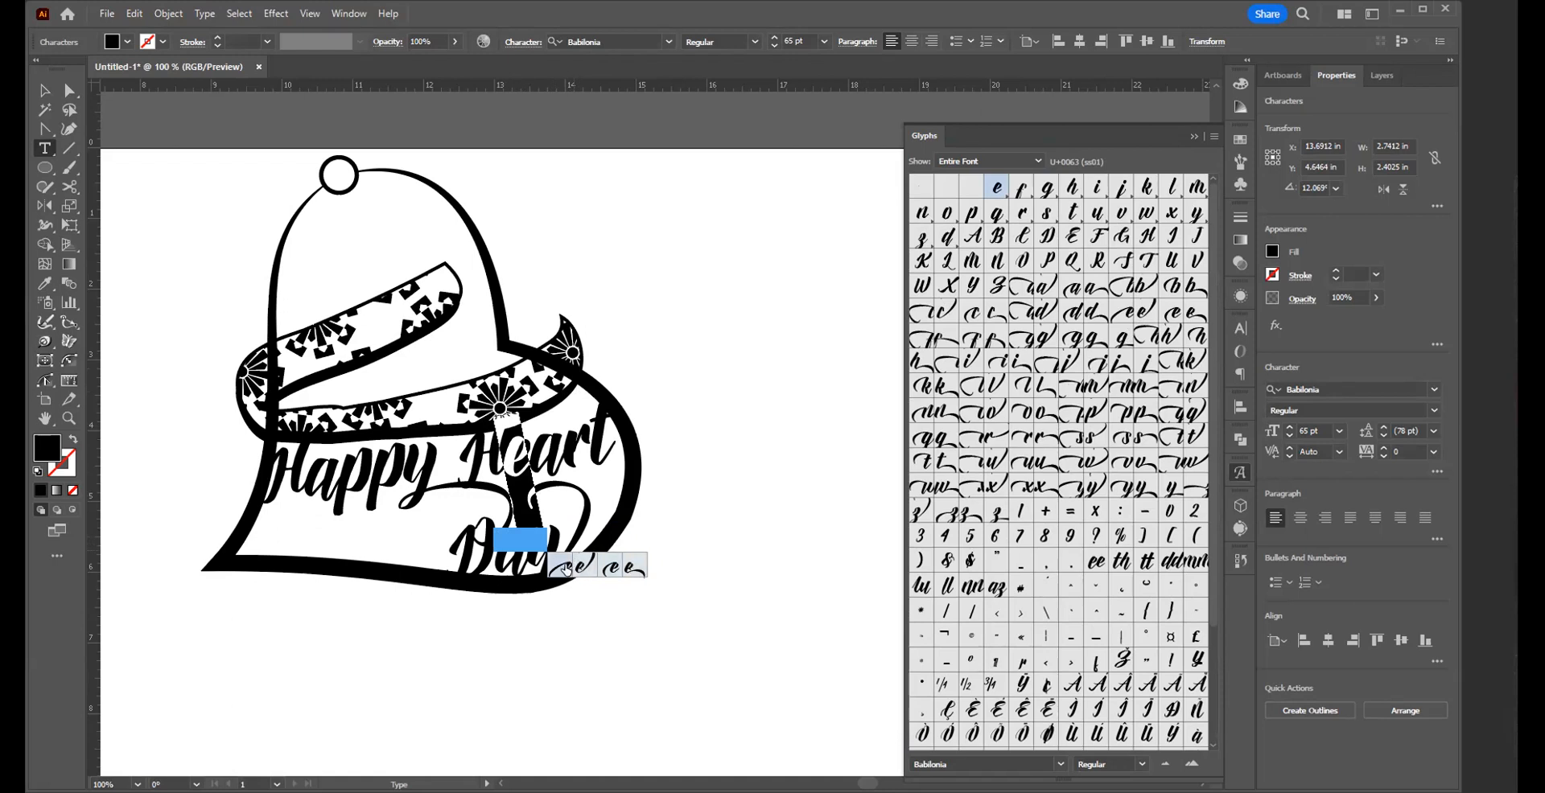
drag(592, 427, 603, 431)
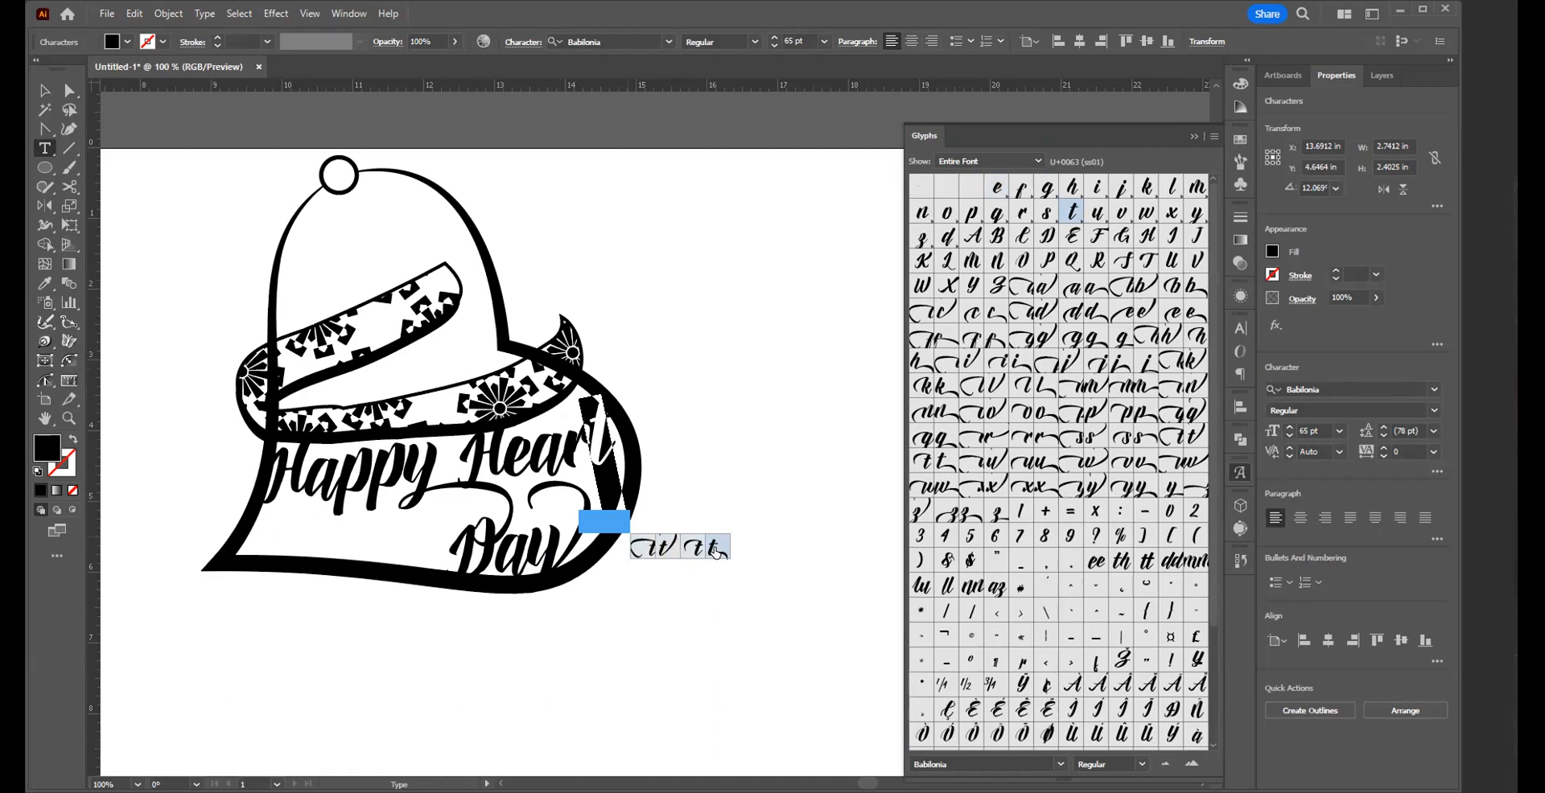
click(696, 548)
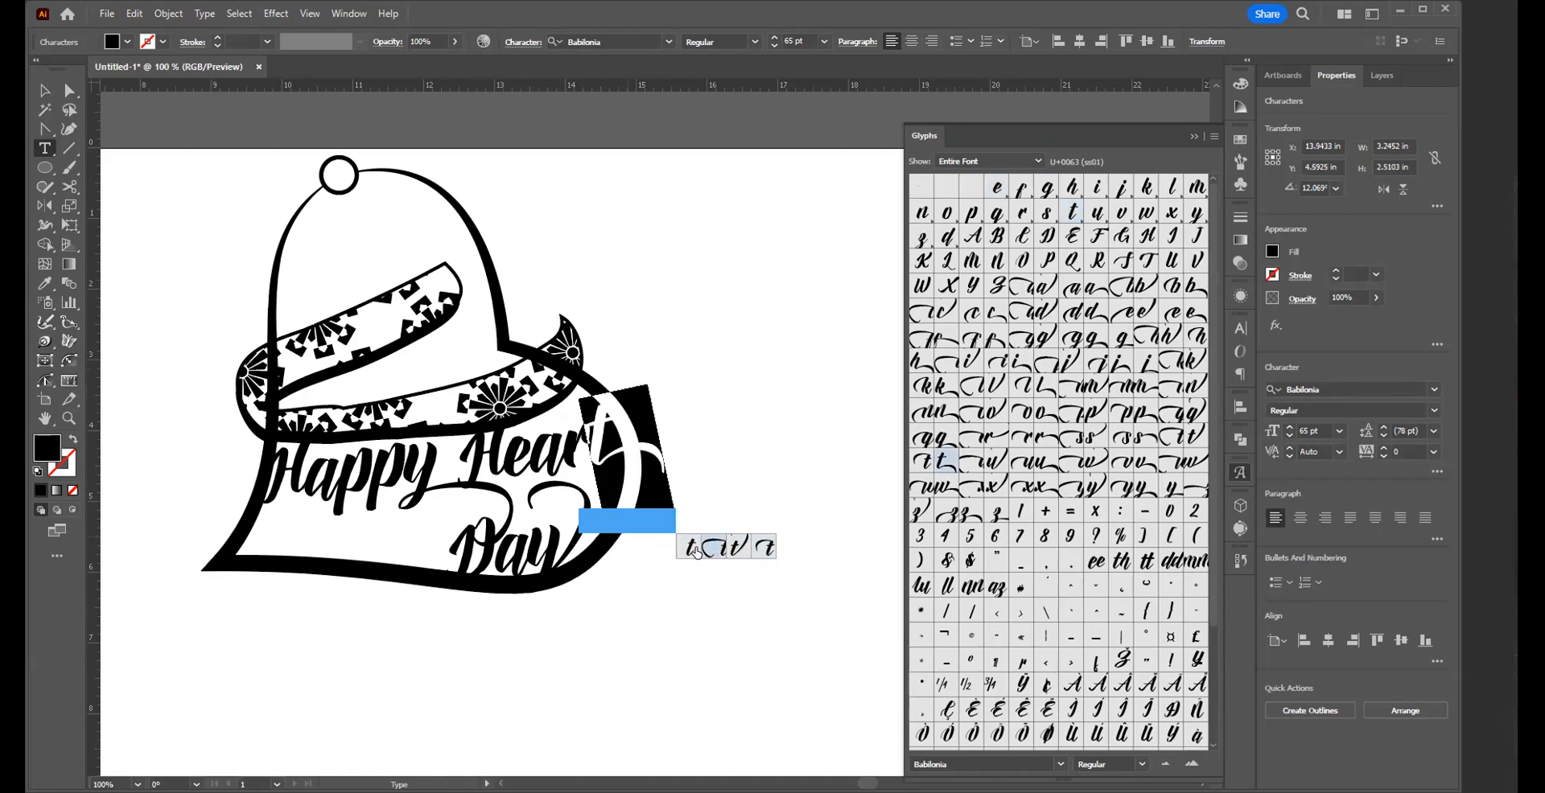
click(688, 549)
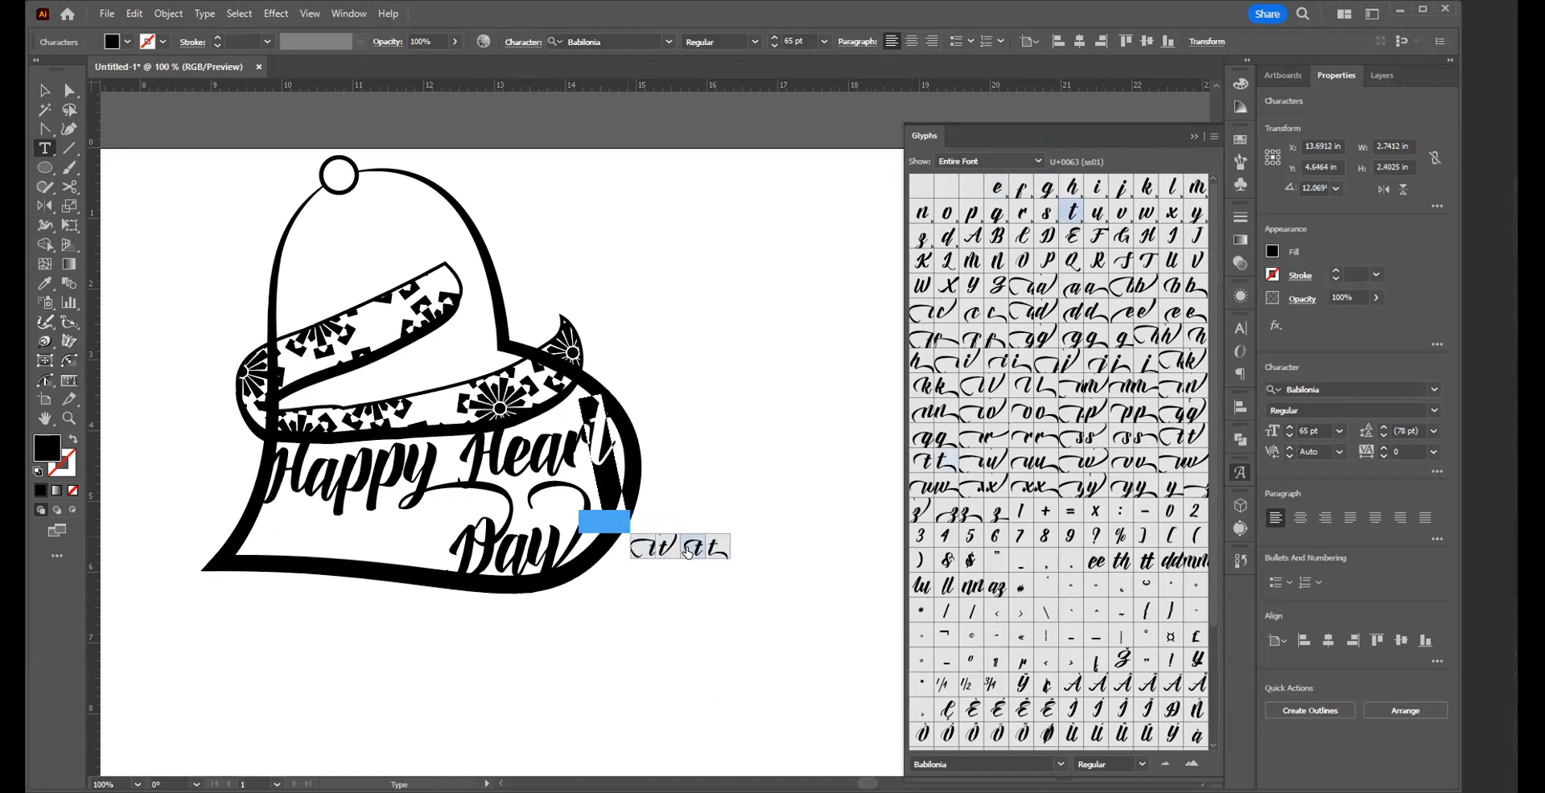
click(650, 548)
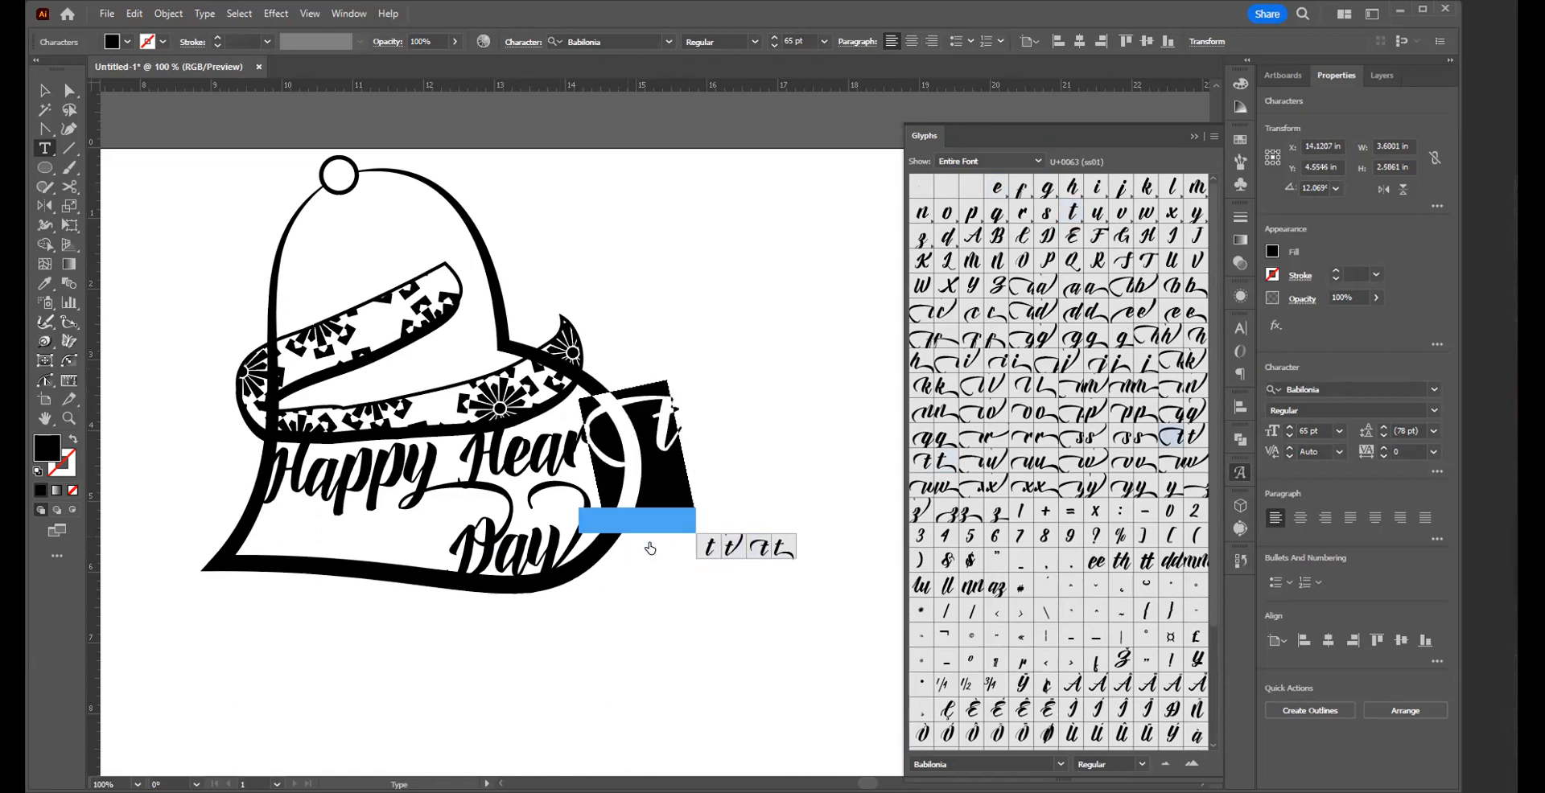
click(734, 548)
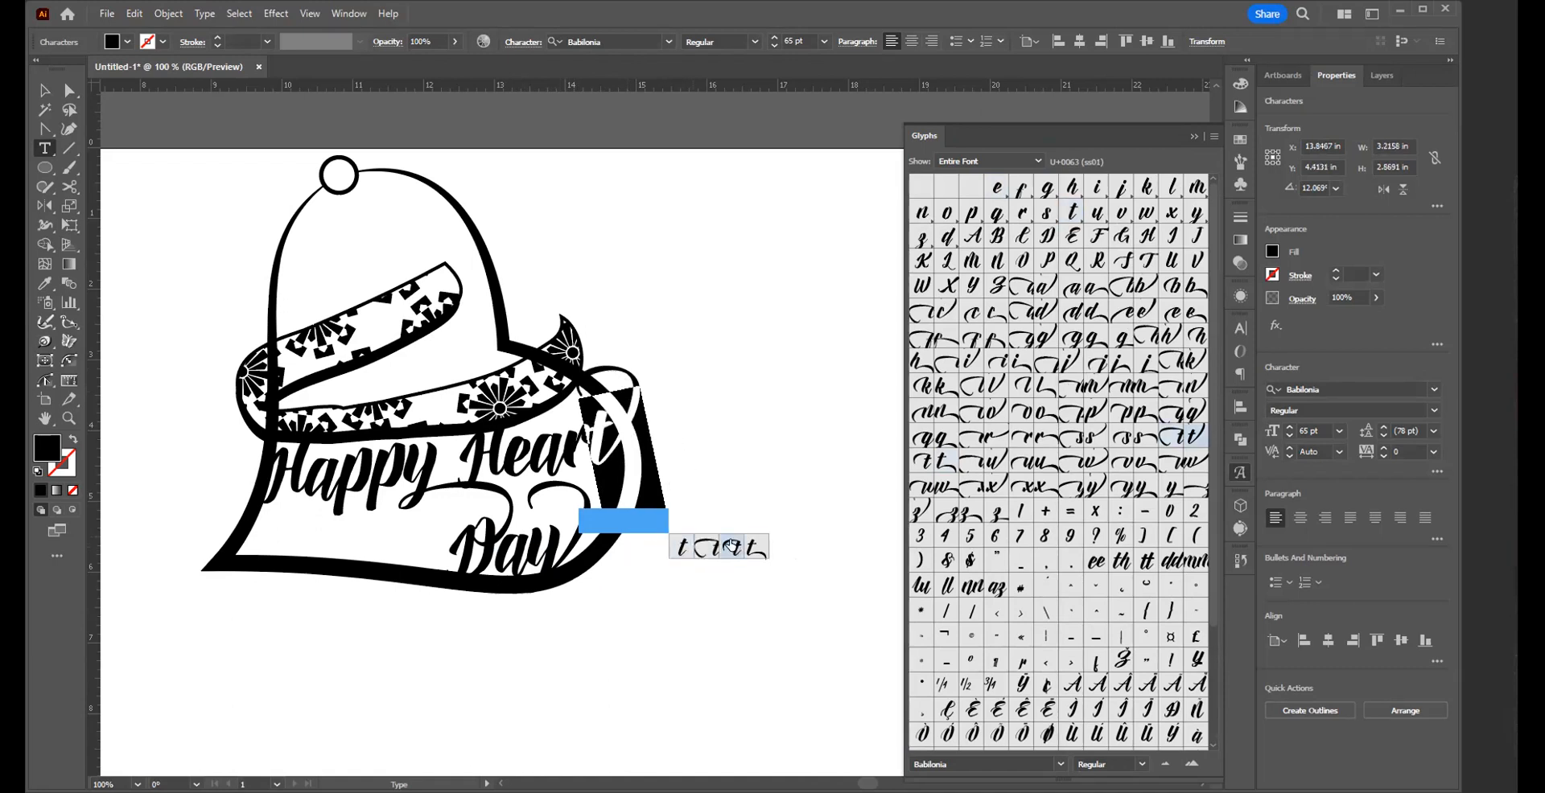
click(682, 548)
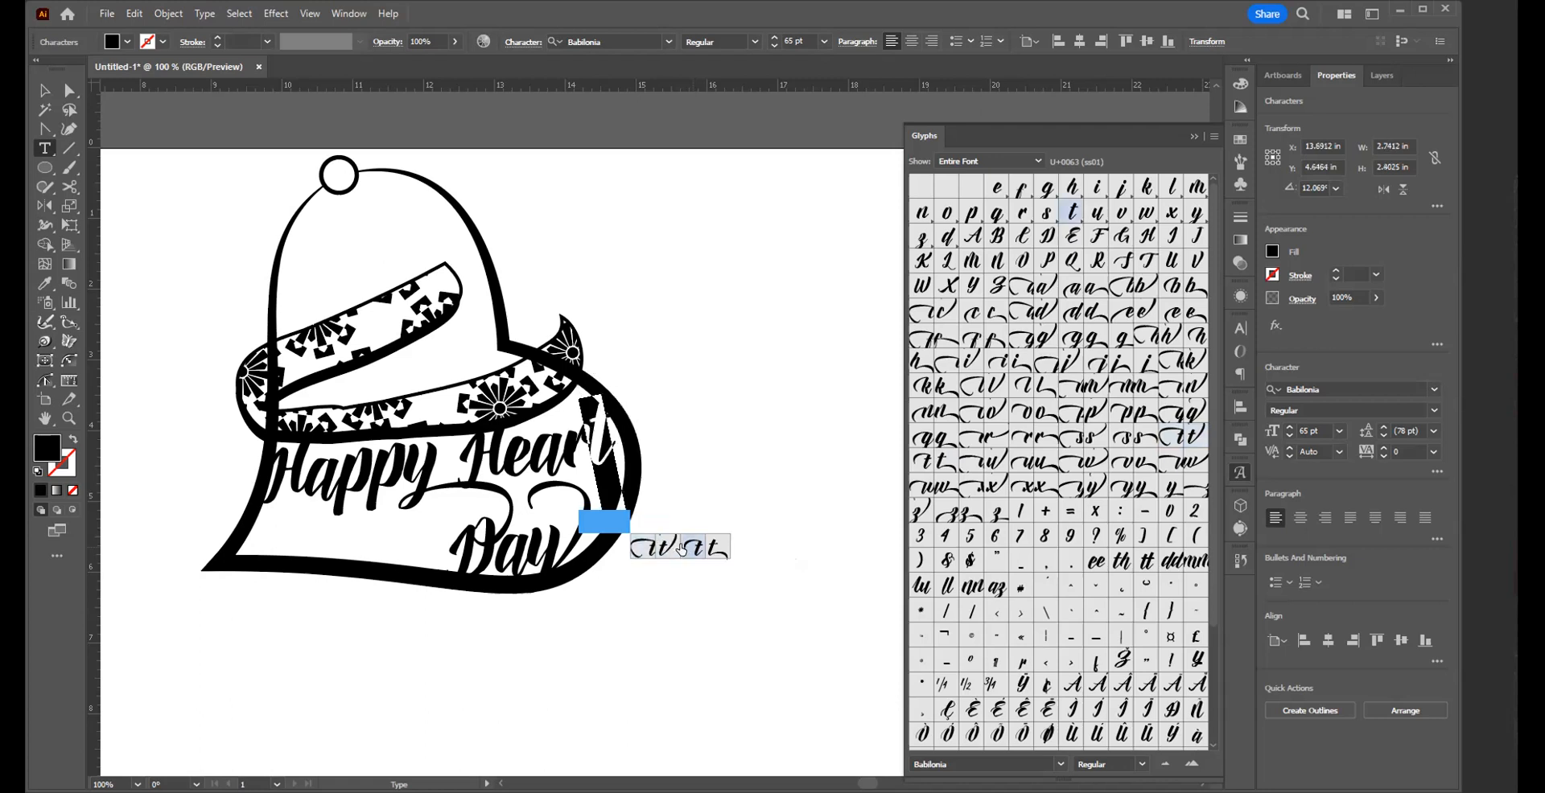
drag(502, 457, 471, 454)
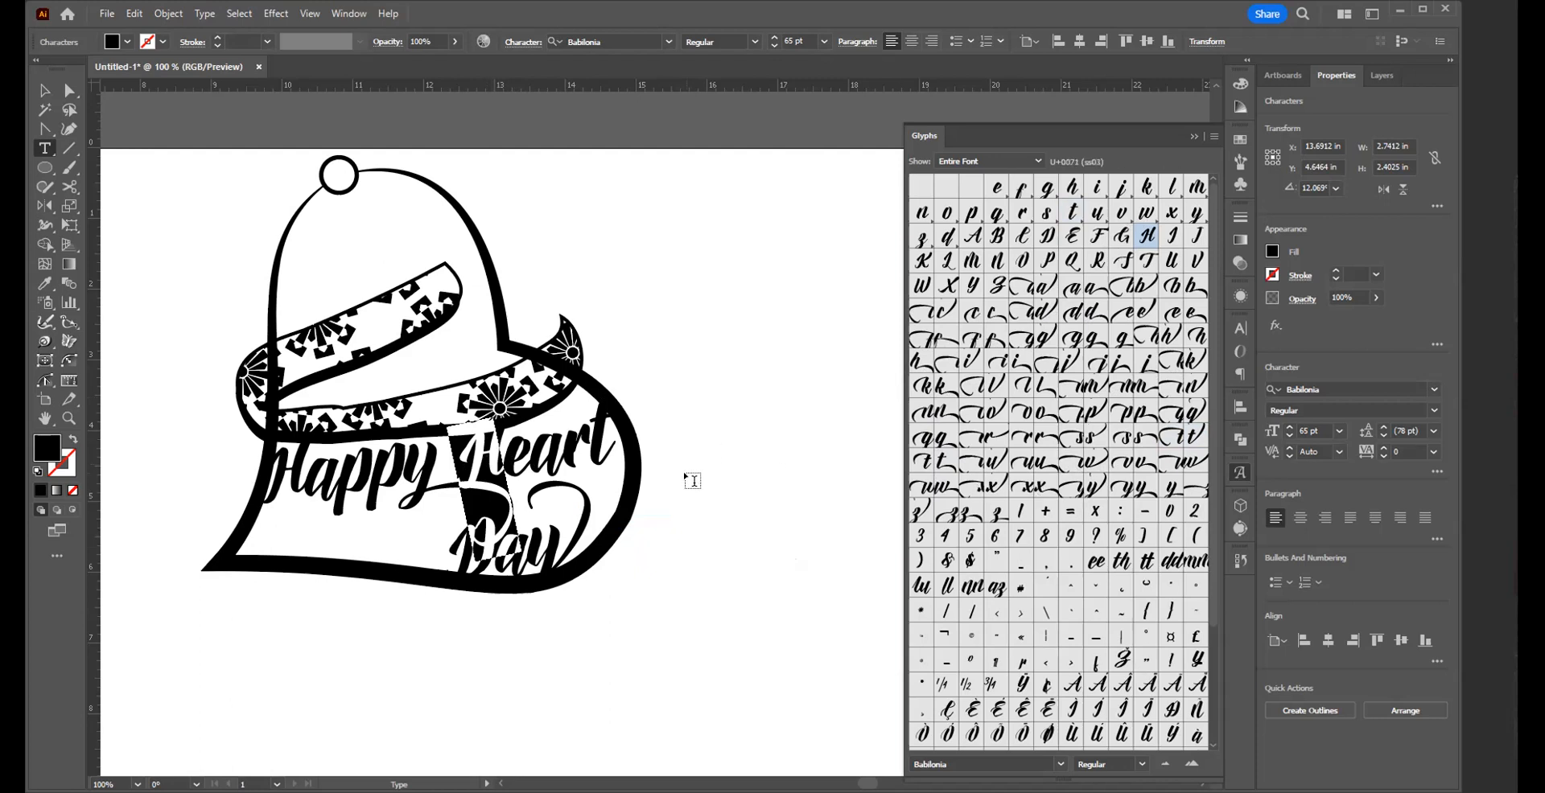
- Convert the words Happy, Heart and Day inside the heart to outlines
click(45, 91)
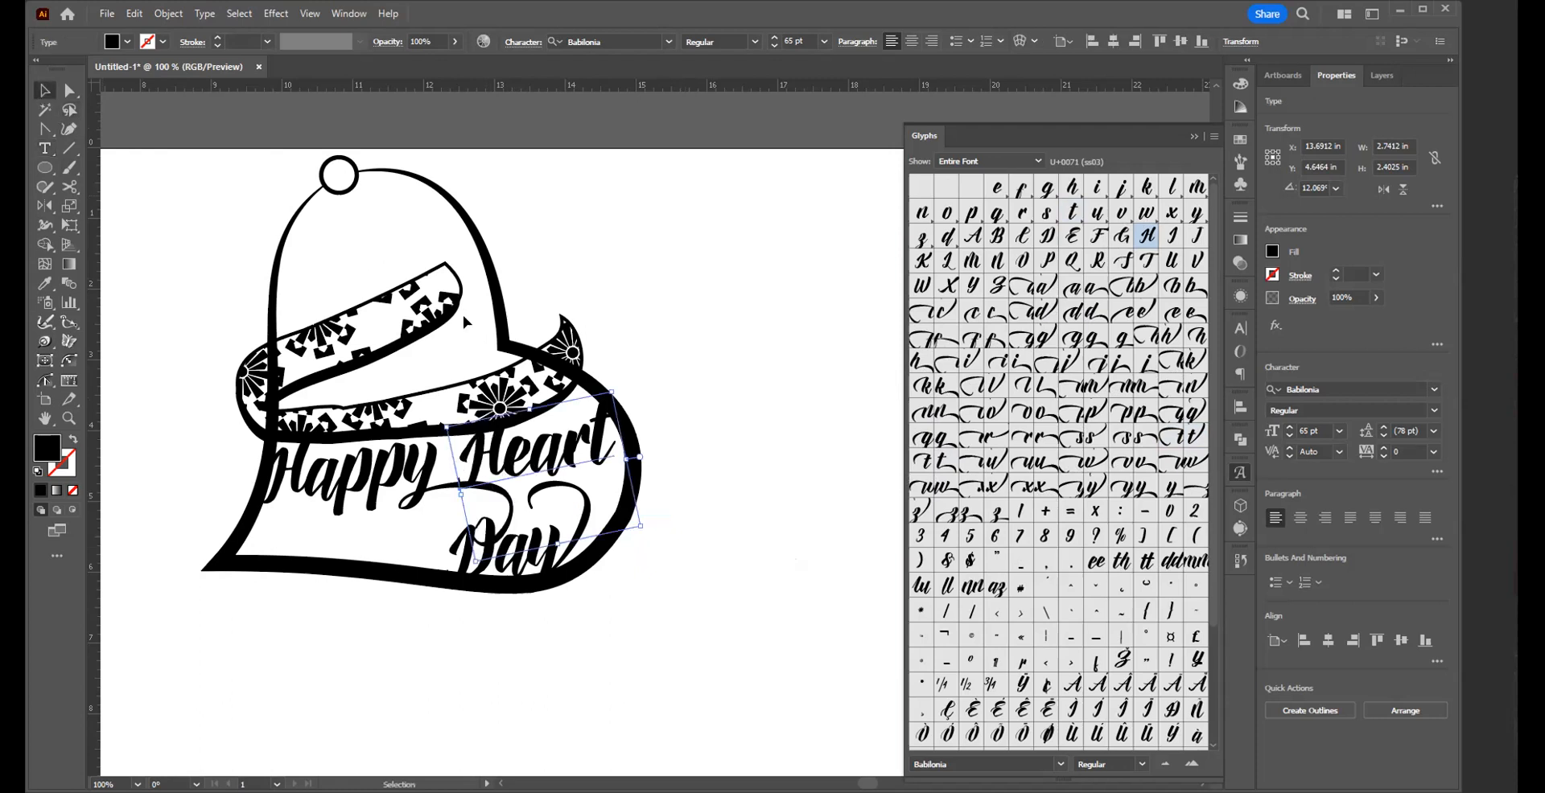
click(722, 403)
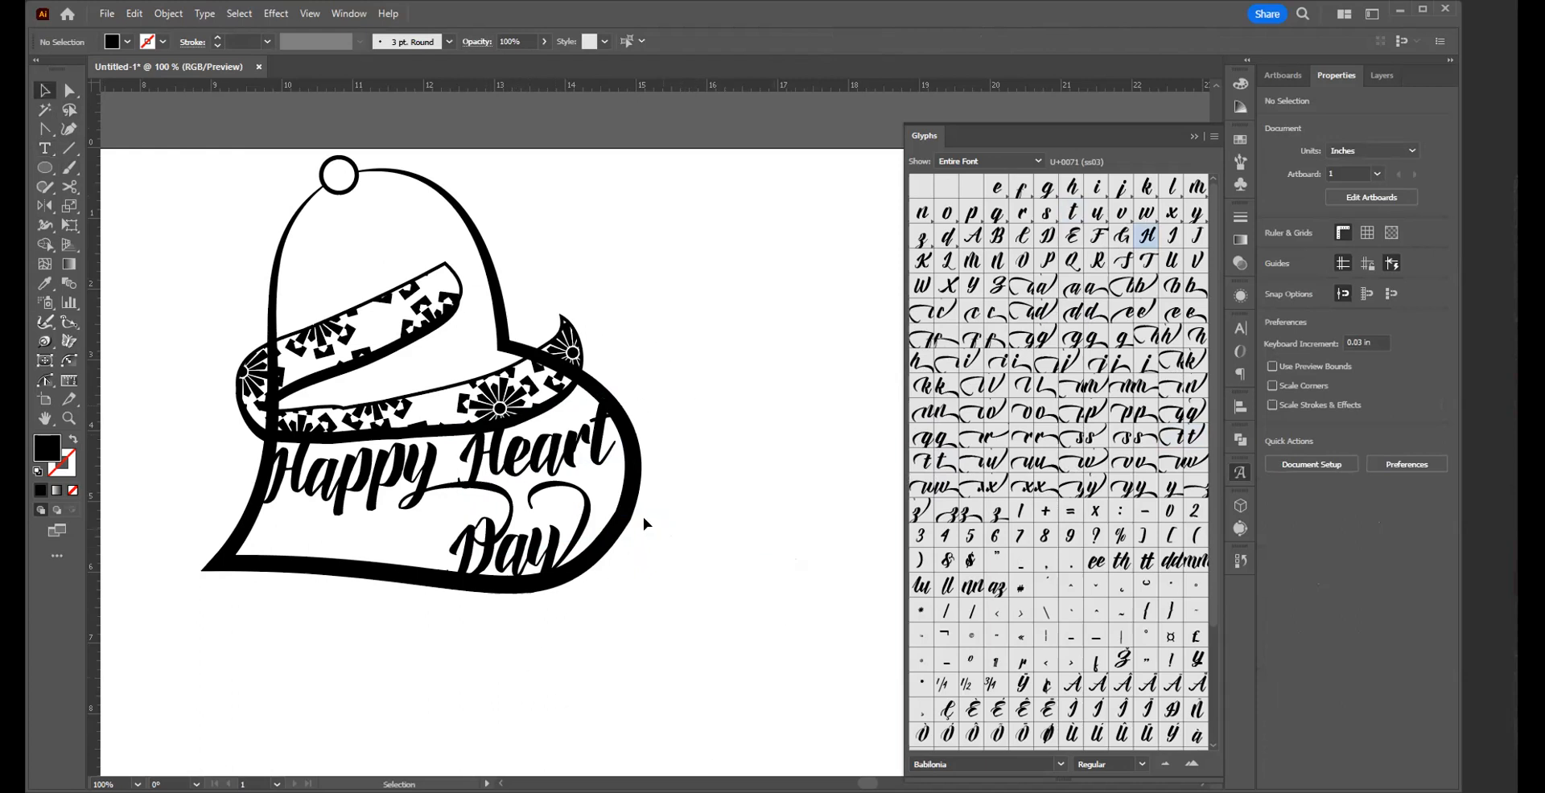
click(417, 493)
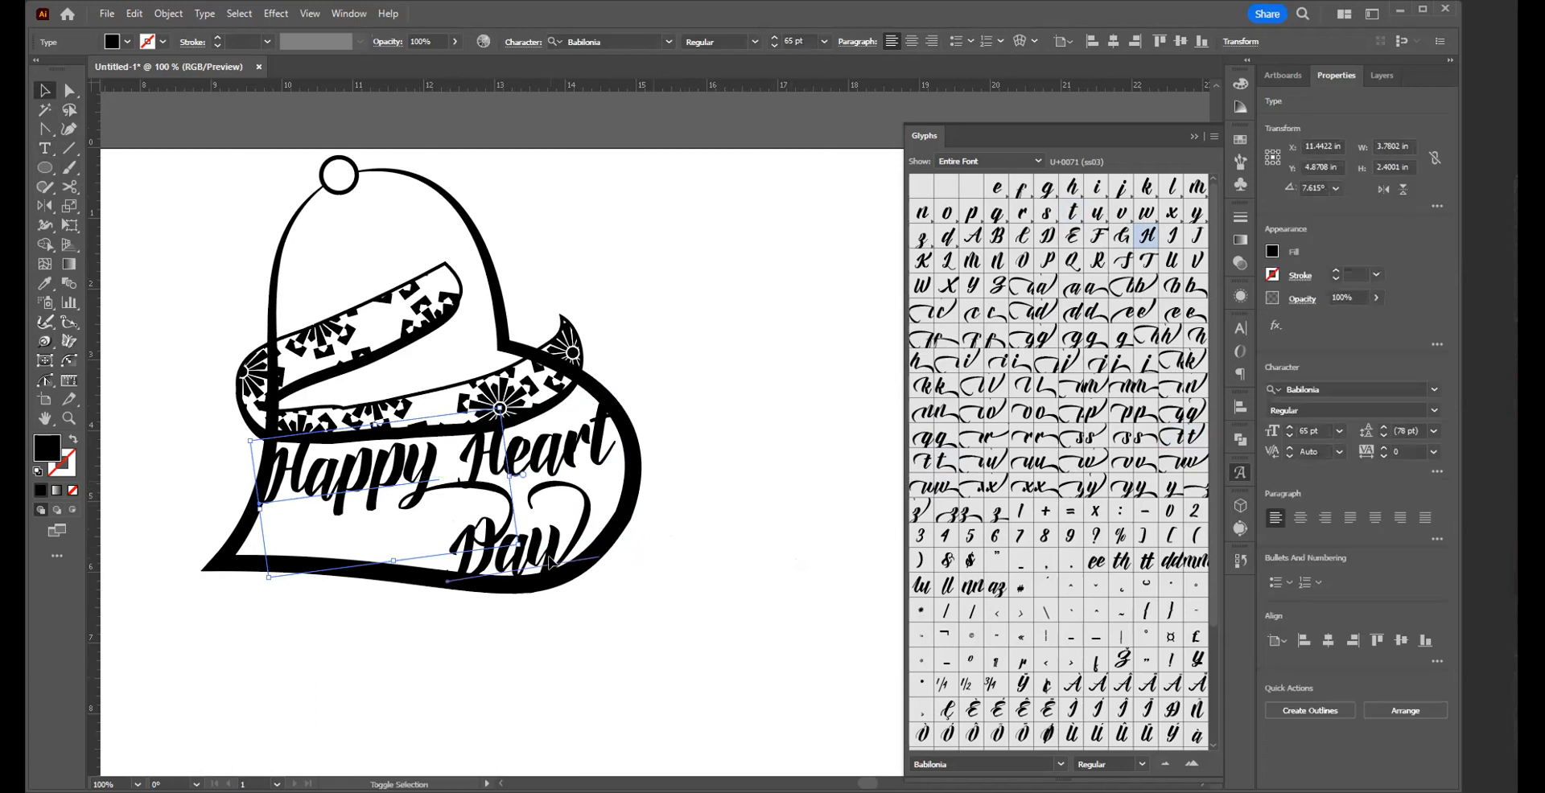
shift+click(550, 561)
shift+click(553, 448)
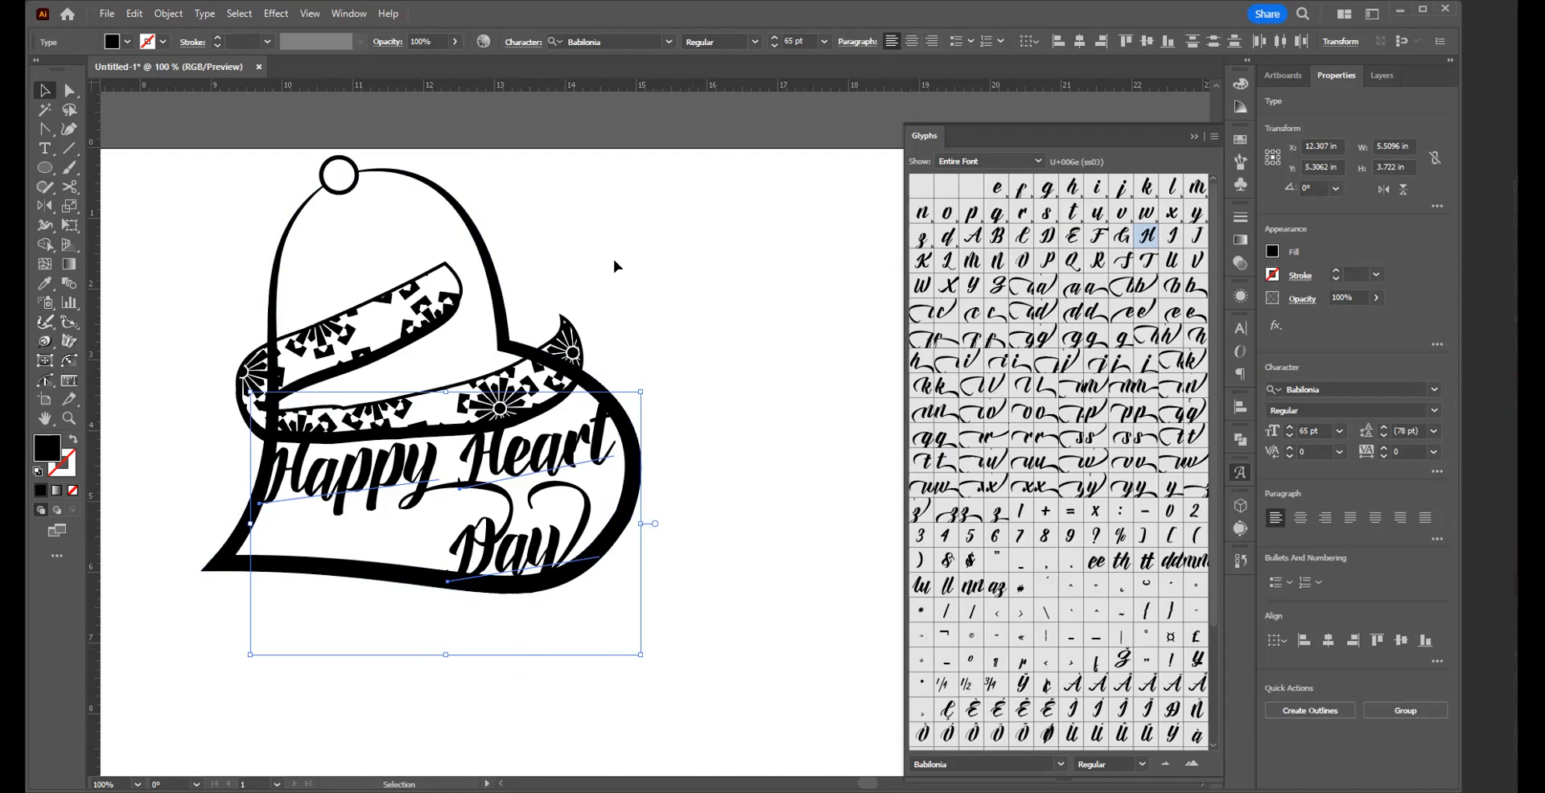
click(205, 14)
click(266, 337)
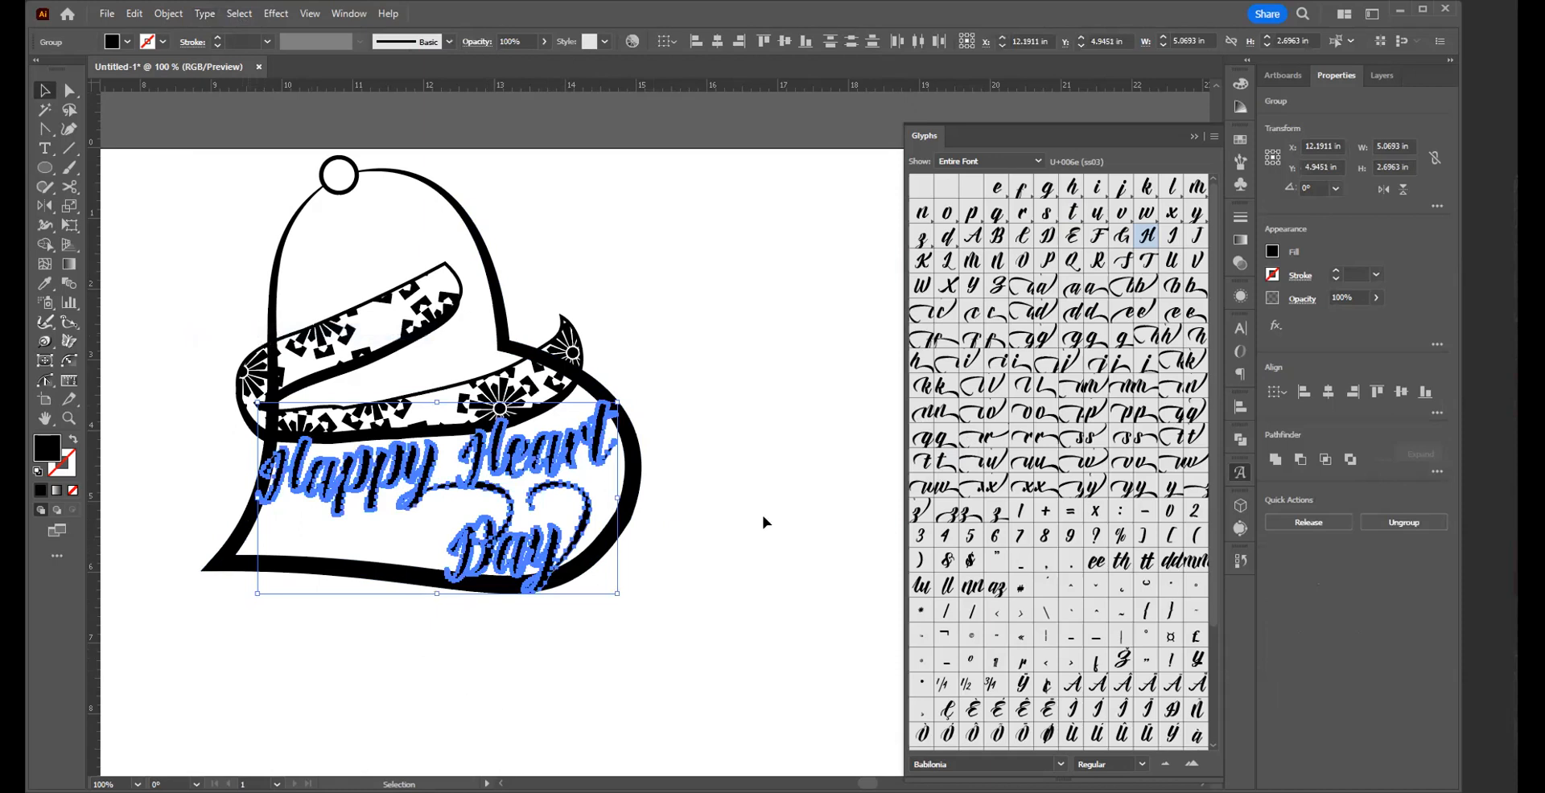
- Simplify the outlined lettering's paths with the Simplify Curve value set to 50%
click(165, 19)
mouse_move(209, 432)
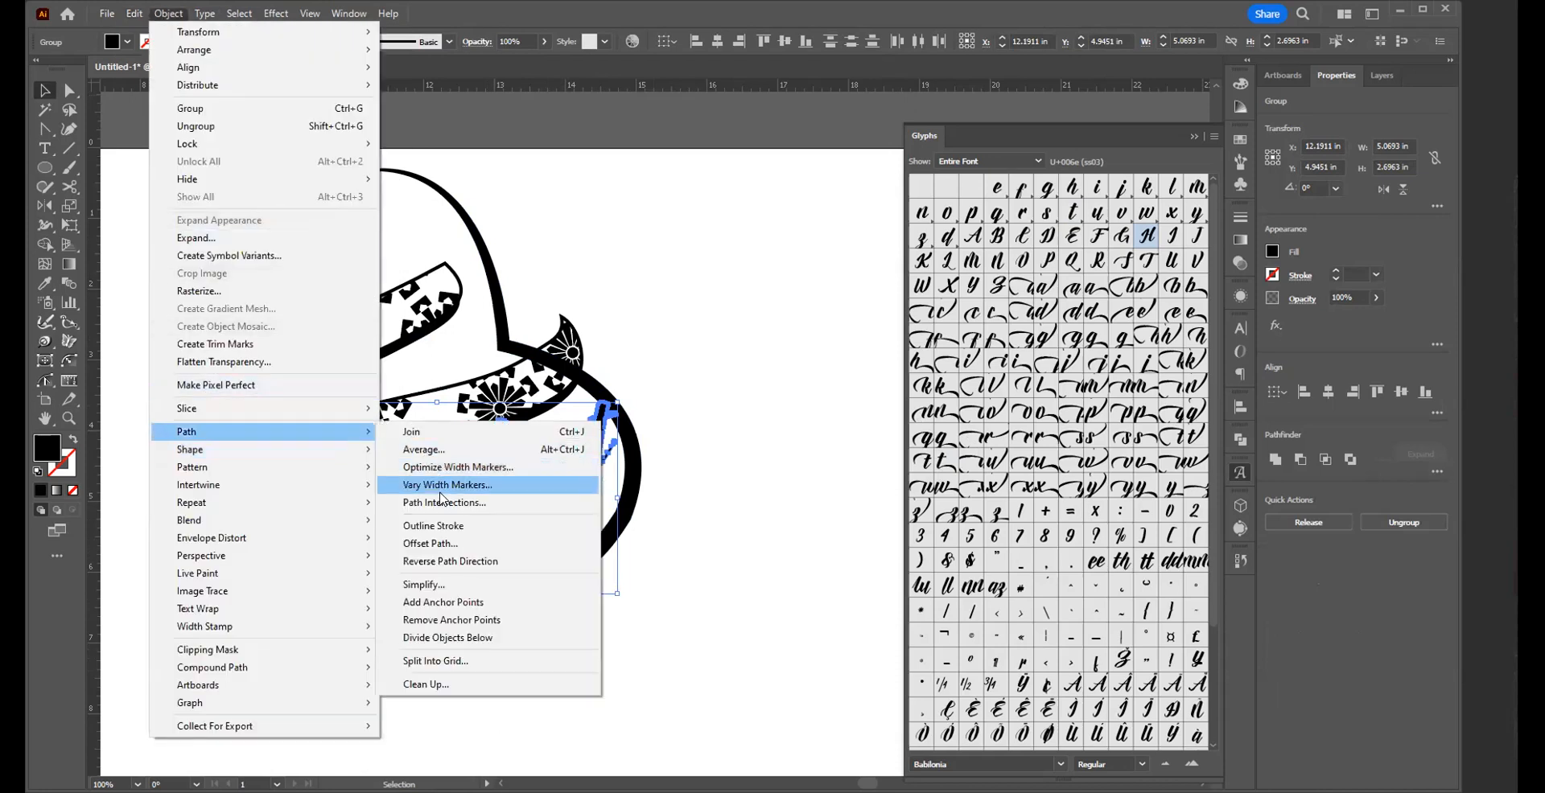
click(434, 585)
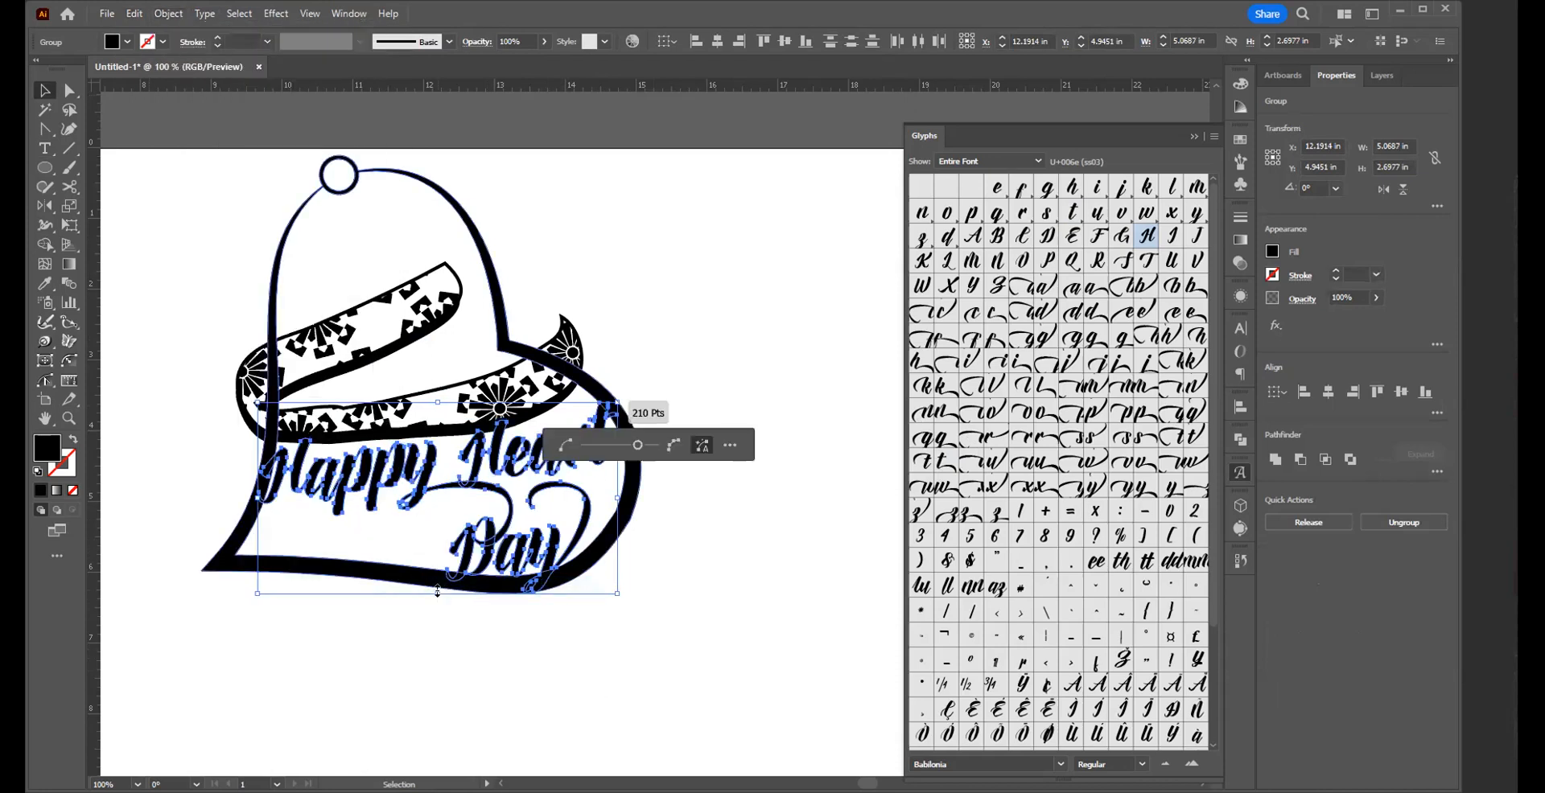
click(730, 446)
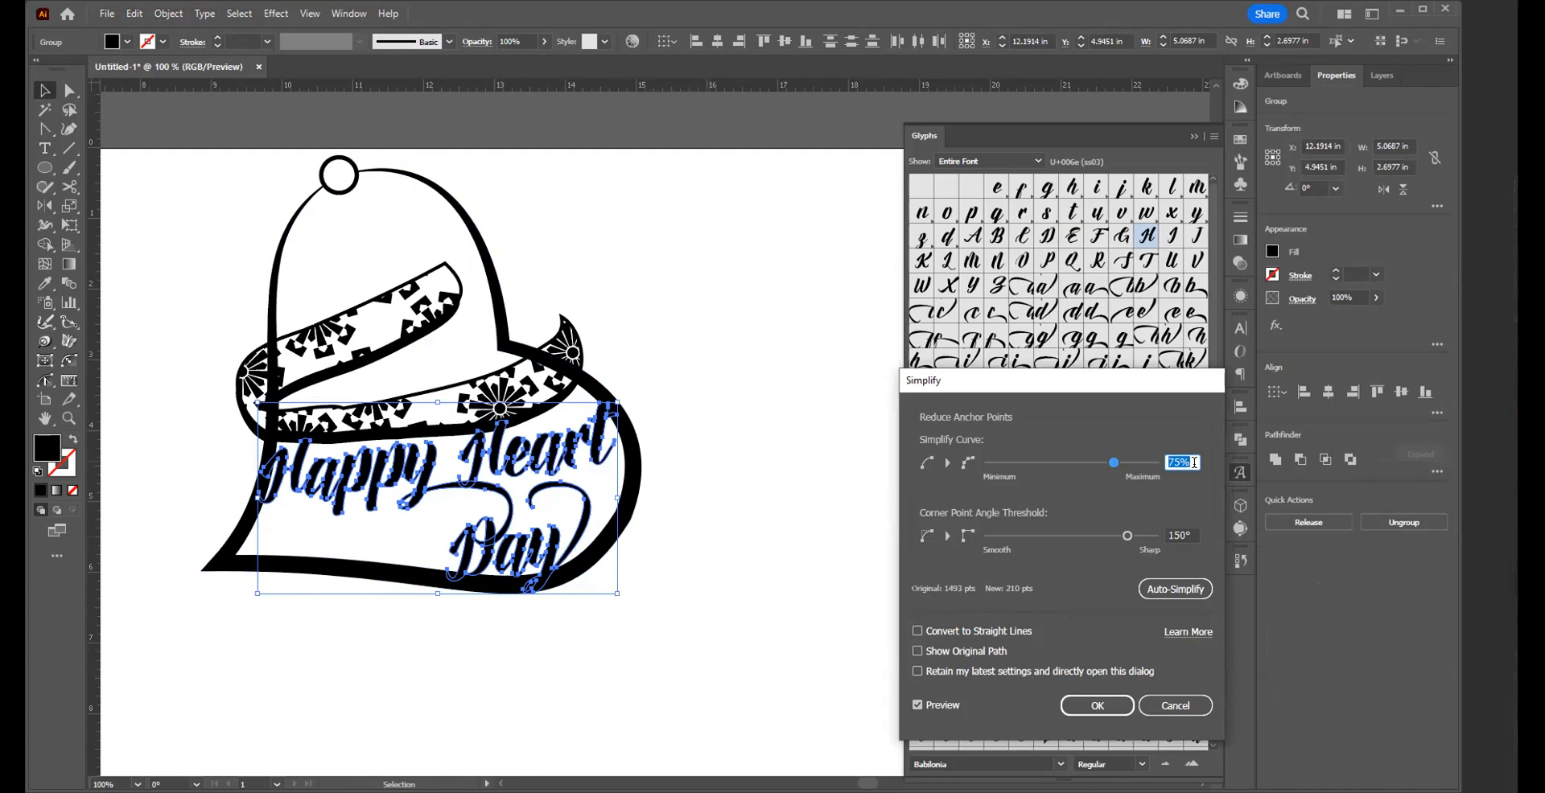
text(50)
key(Tab)
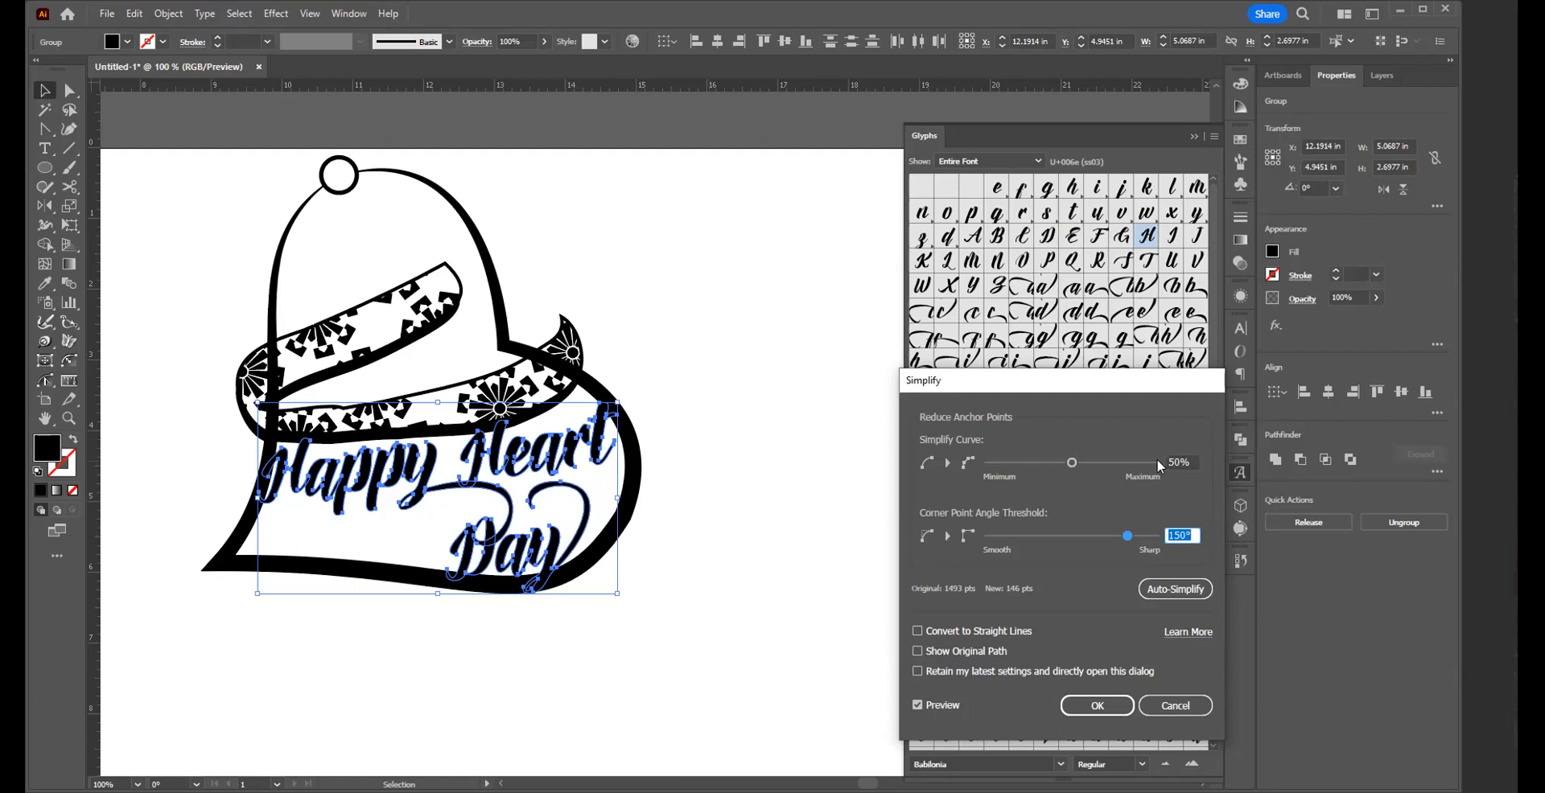
click(1109, 707)
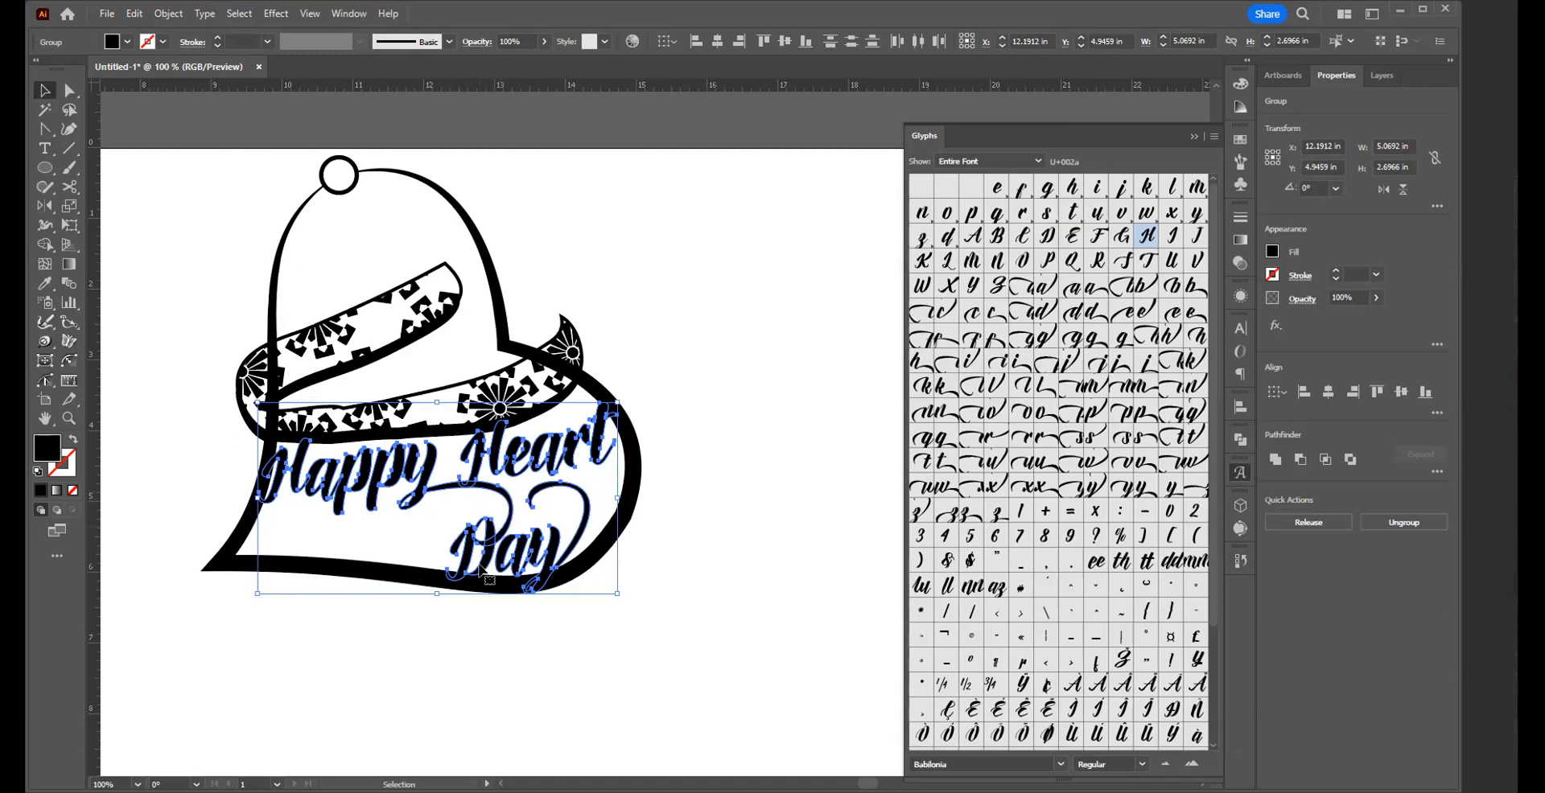
- Unite the outlined letters with each other, and unite them with the ringed heart outline into one shape
click(1282, 461)
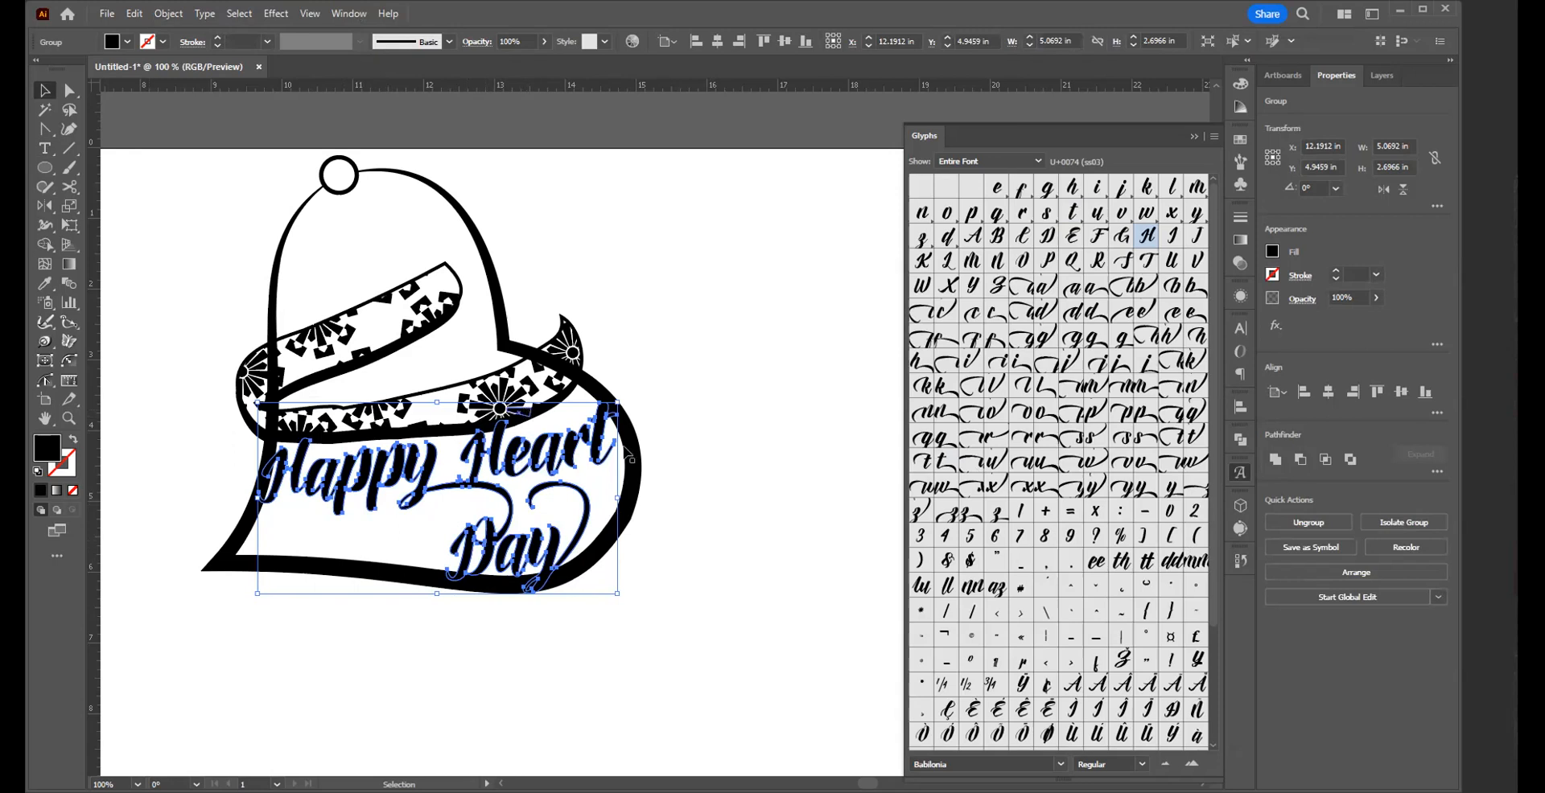
drag(664, 506, 628, 484)
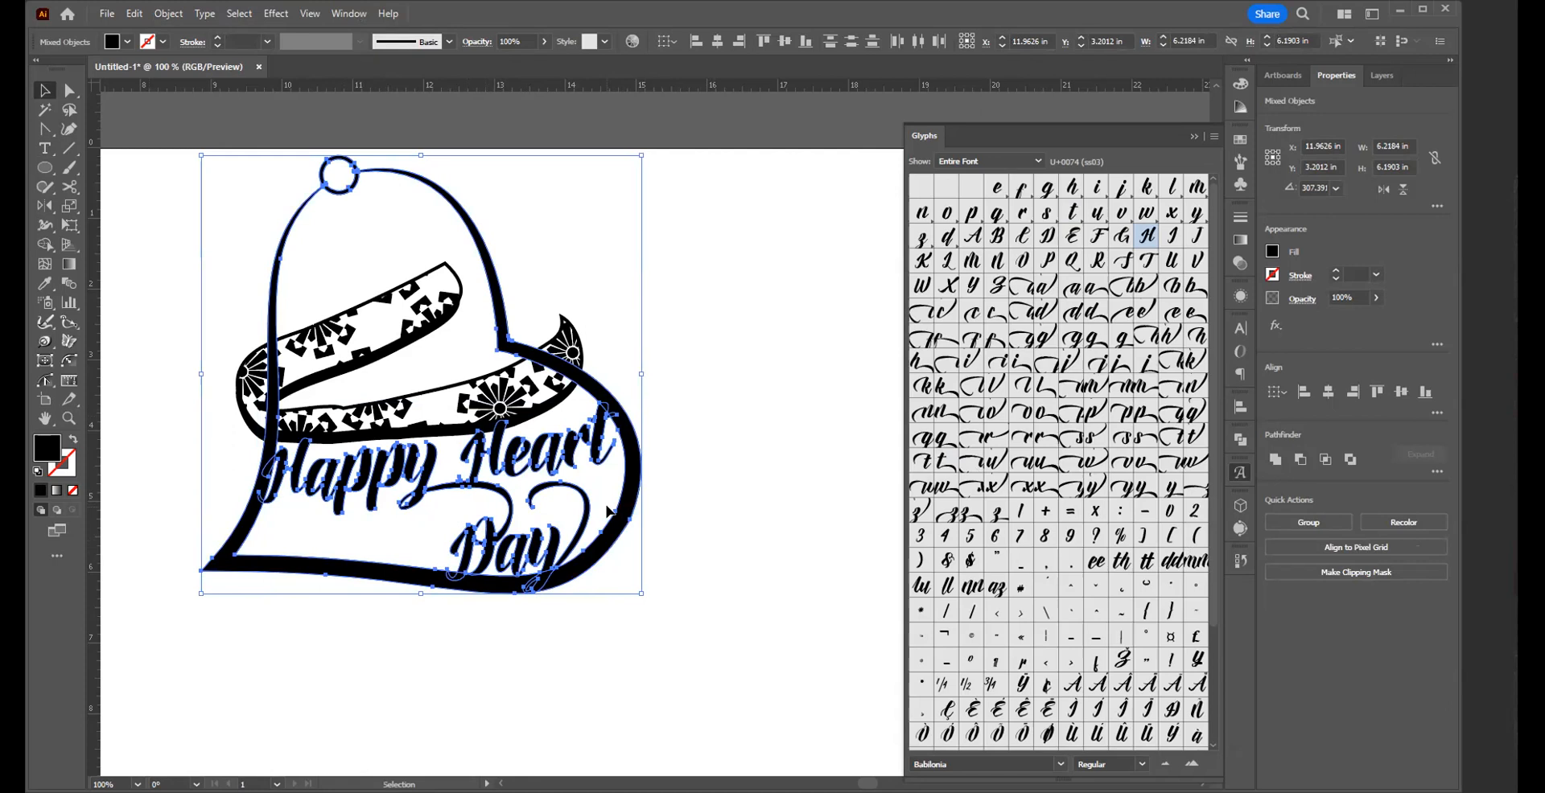
click(1279, 455)
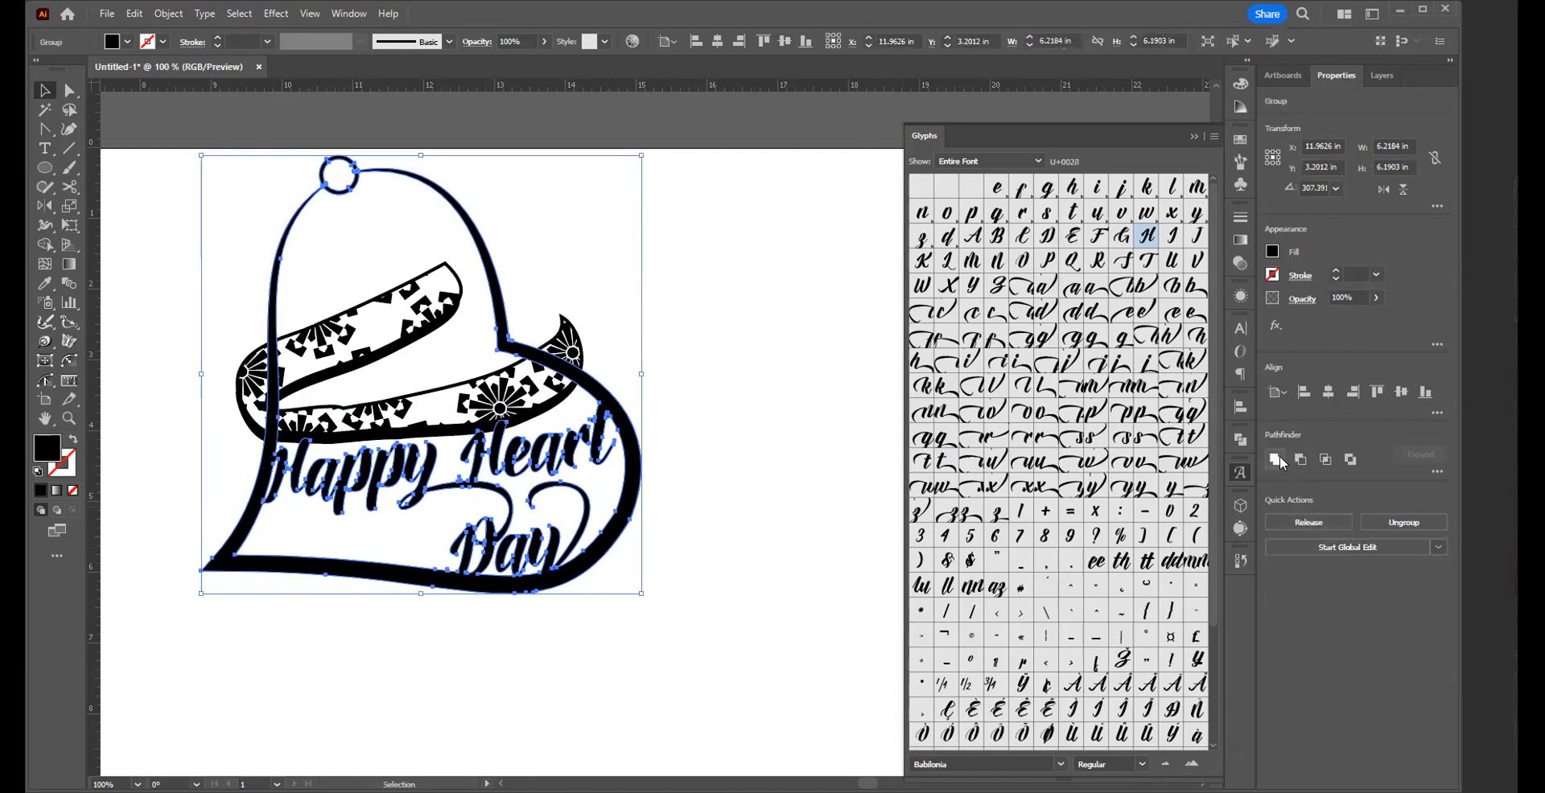
- Try to unite the patterned V with the lettered heart outline into one shape, and undo the union
click(701, 327)
click(427, 339)
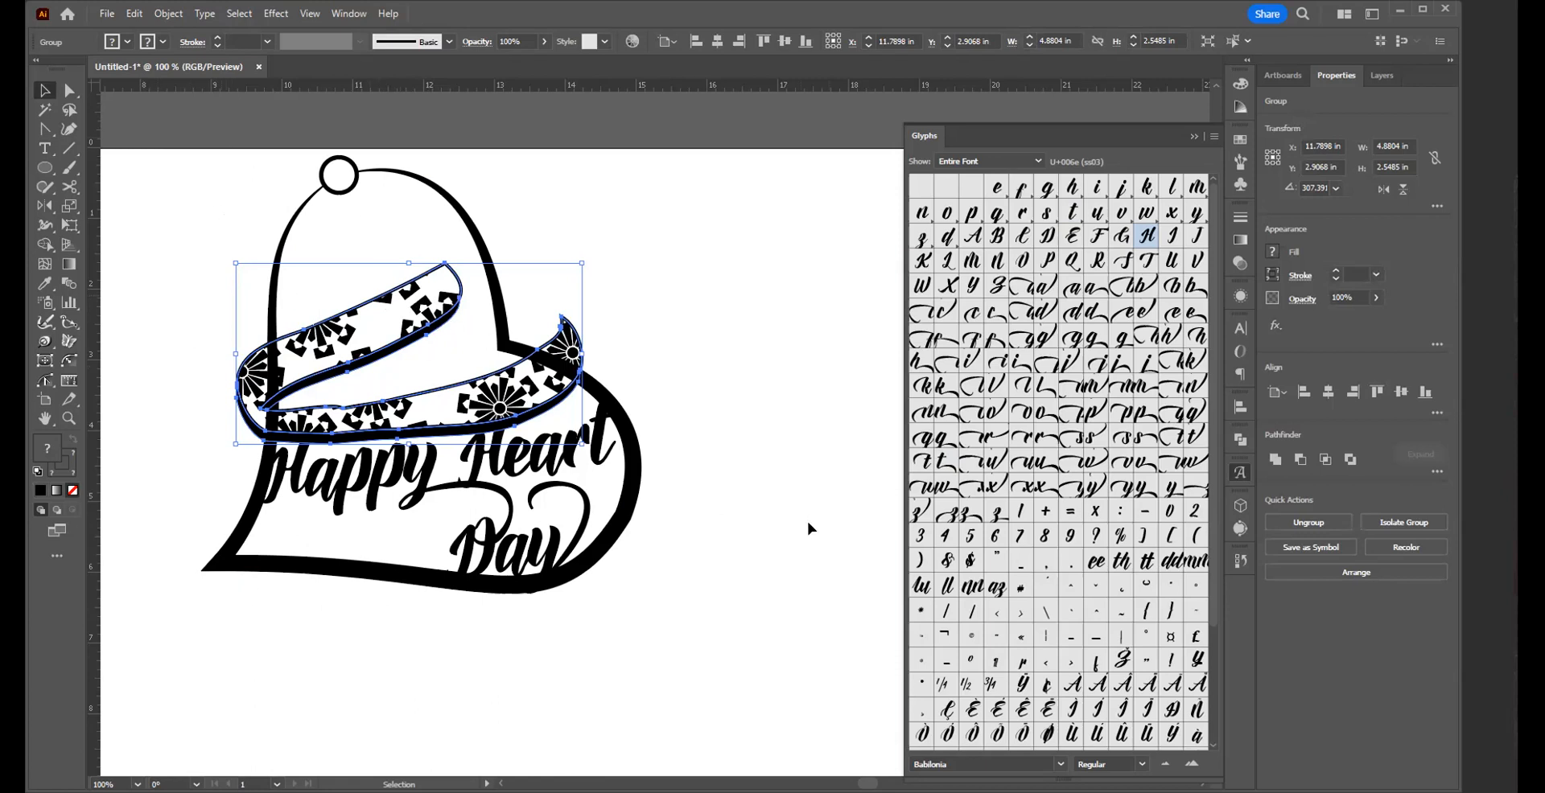
drag(756, 567, 624, 479)
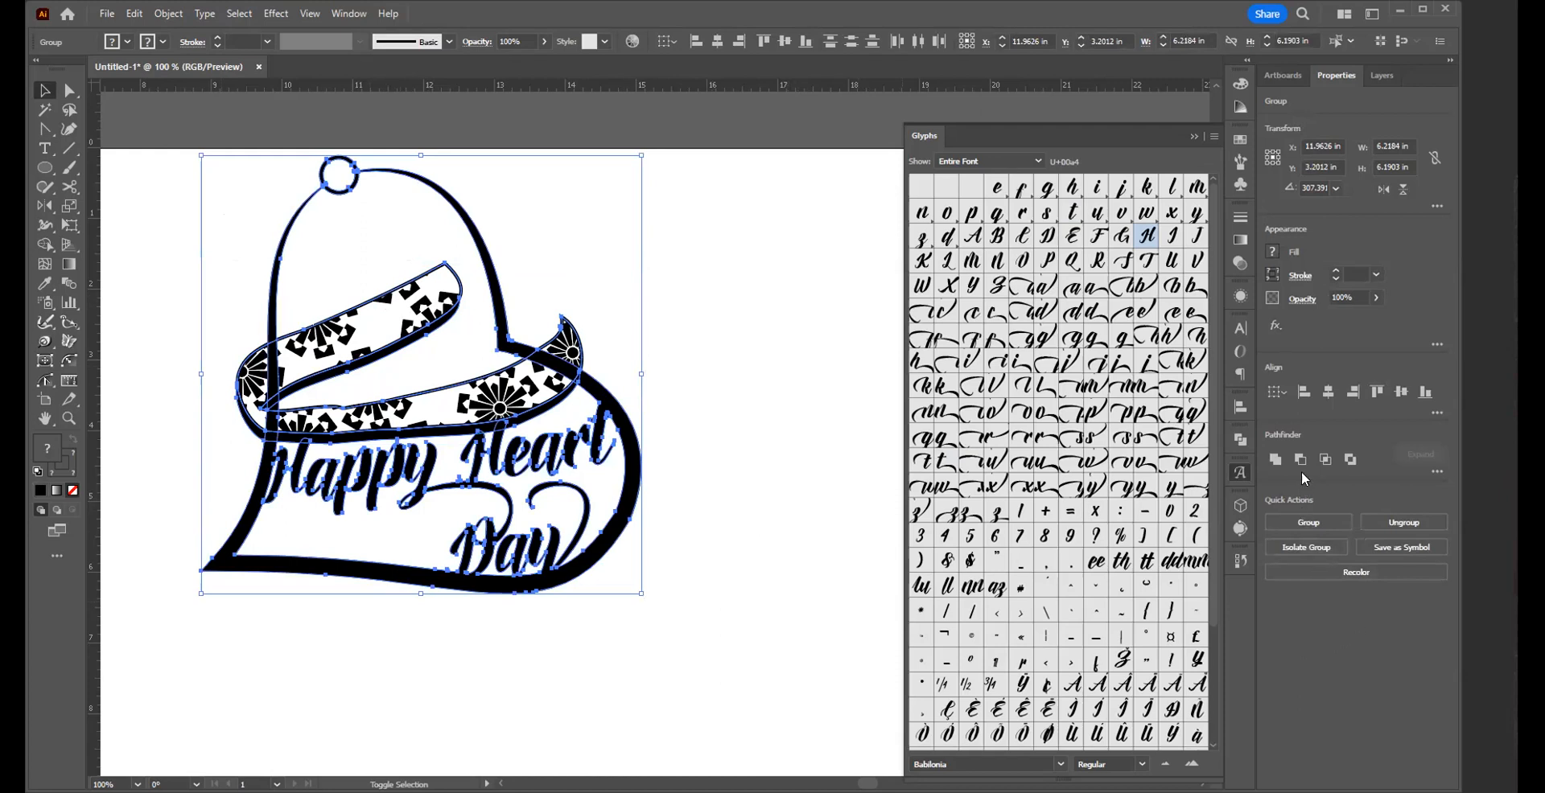
click(1276, 461)
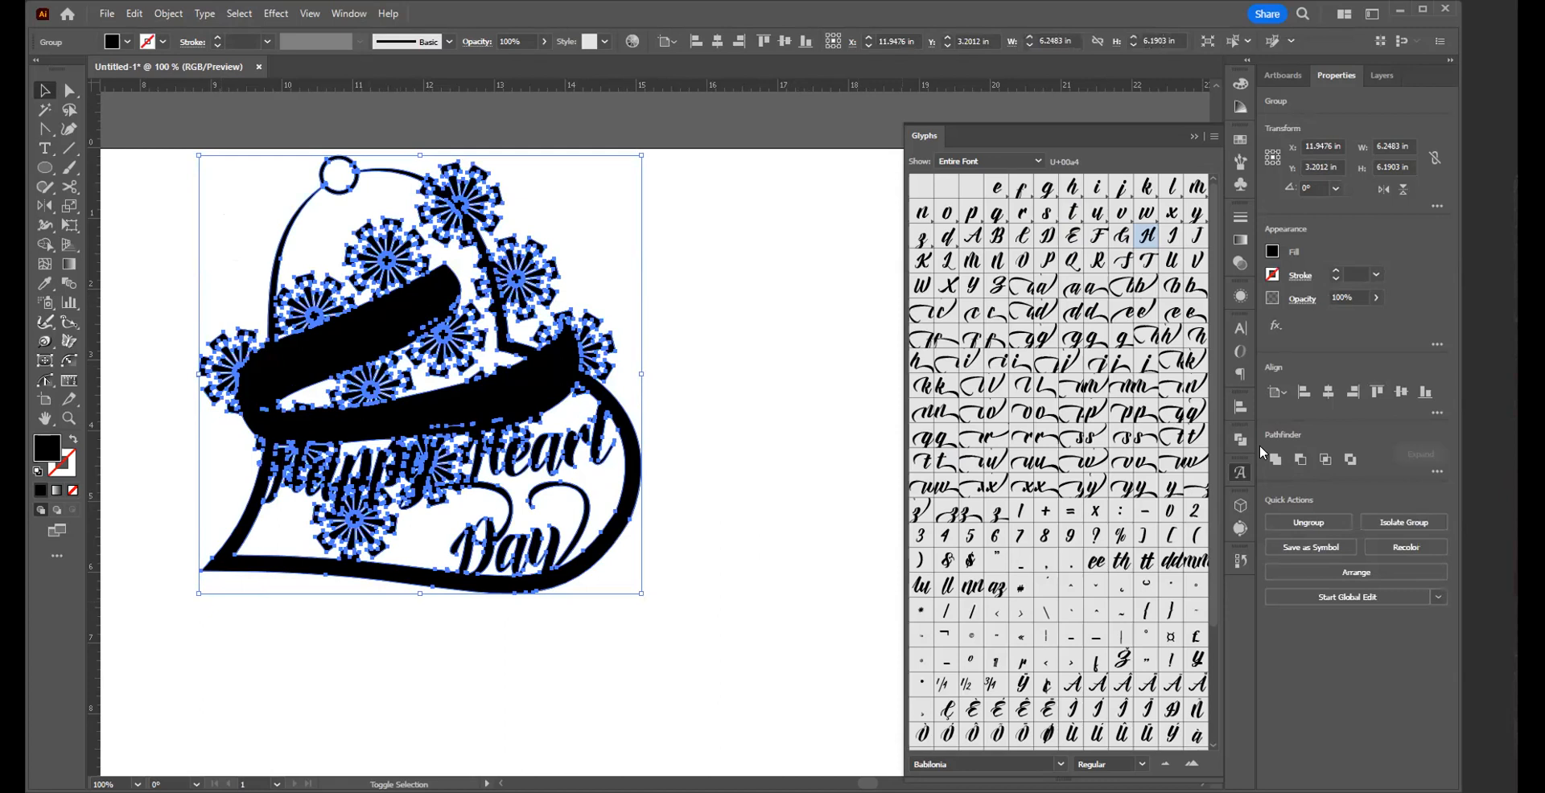
key(ctrl+z)
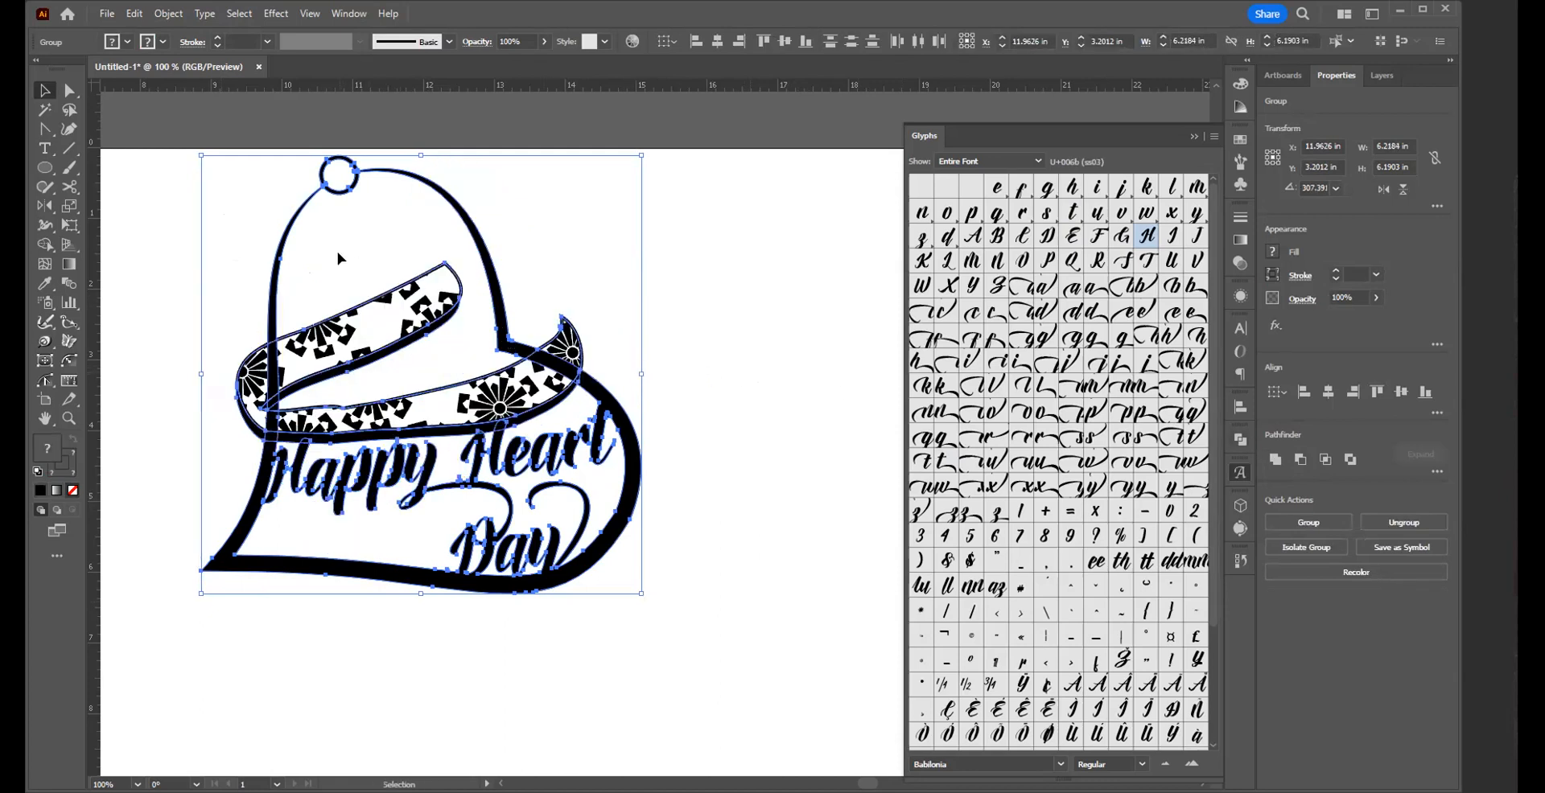
- Move the lettered heart and patterned V together down and right, and rotate them counterclockwise until the heart's tip points down
click(409, 367)
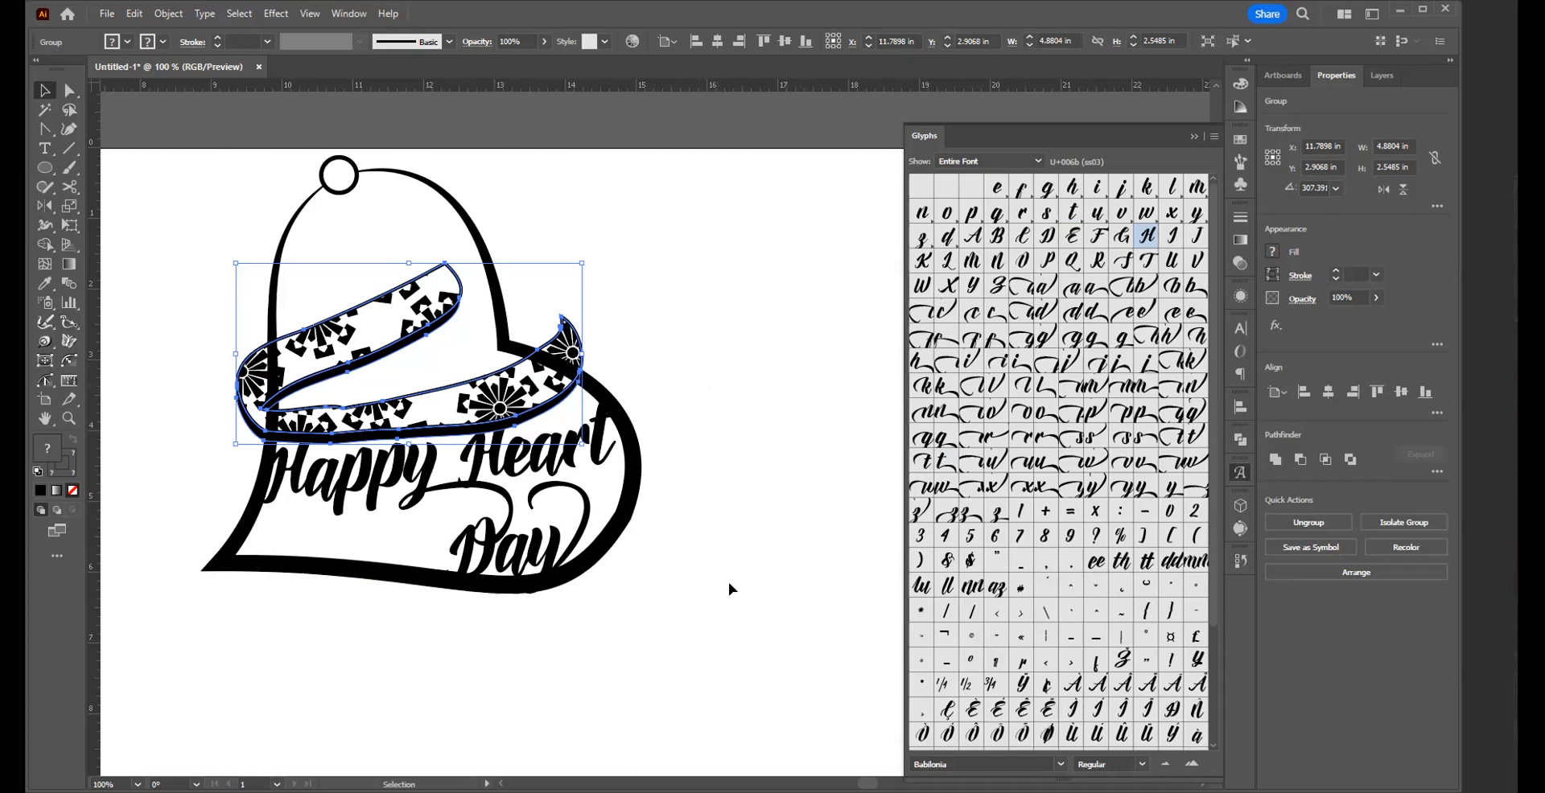
click(742, 500)
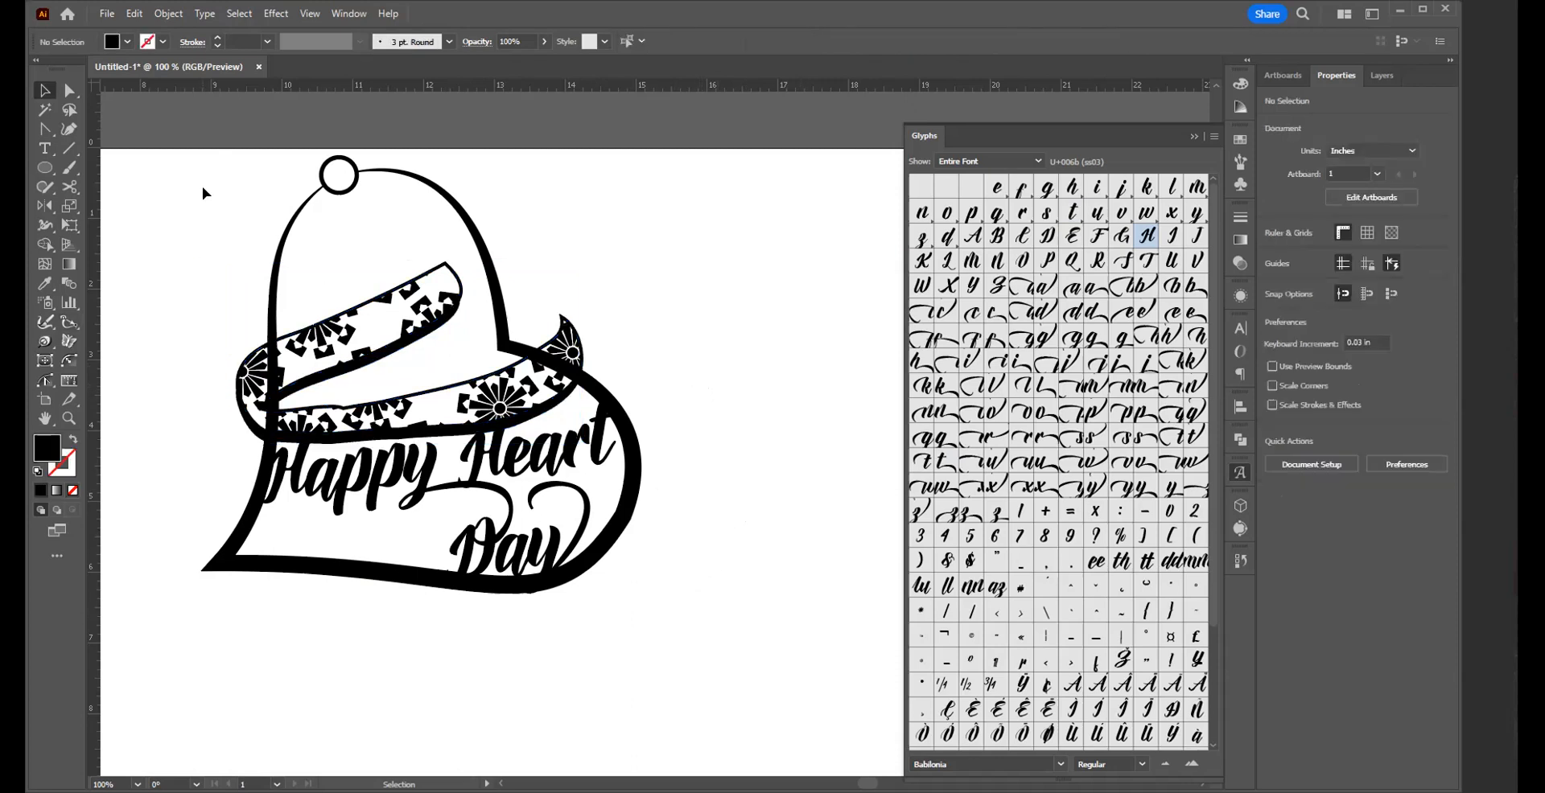
drag(243, 172, 742, 671)
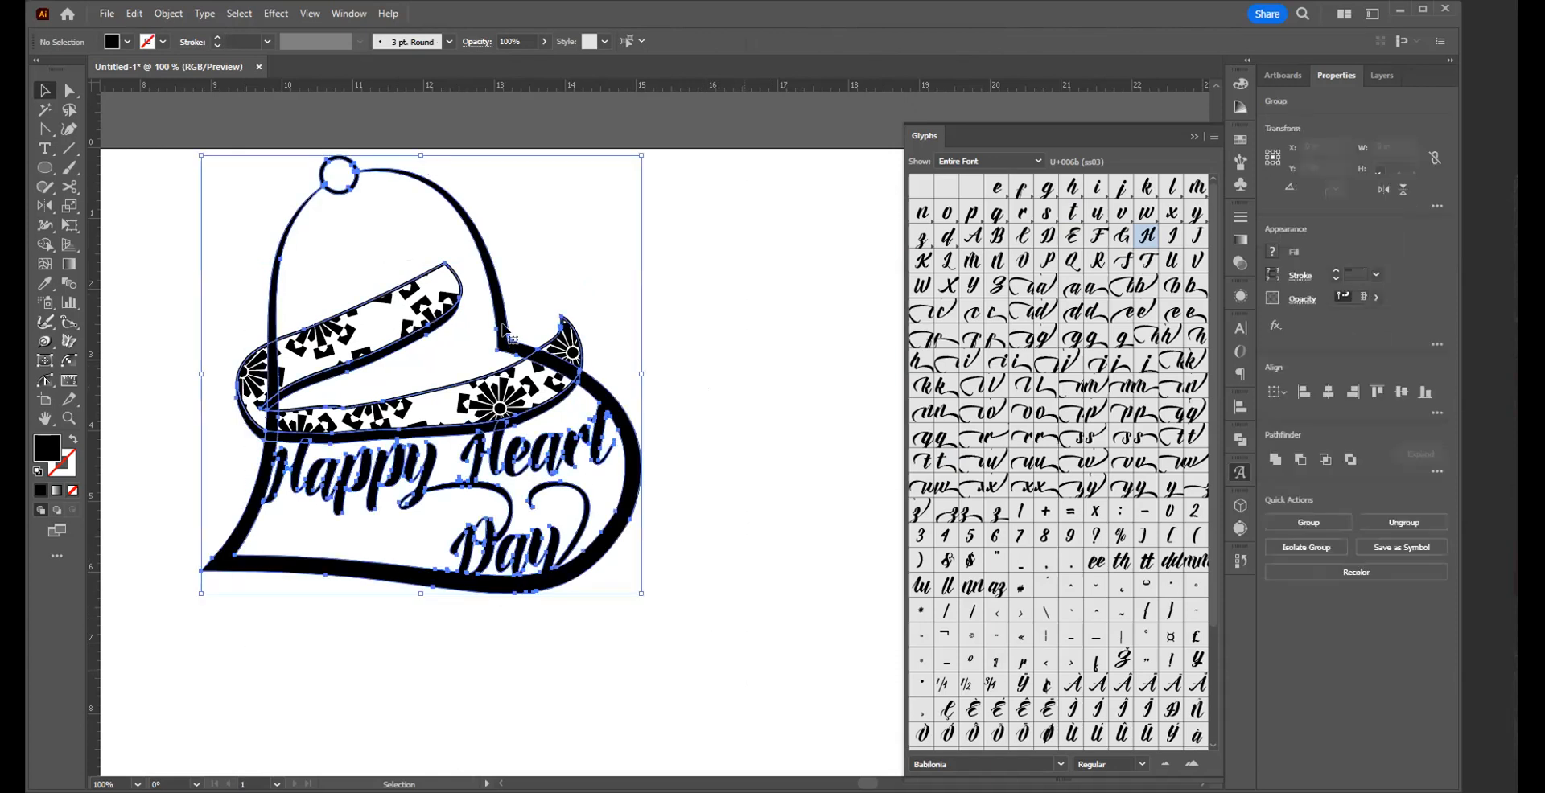
drag(561, 317, 684, 403)
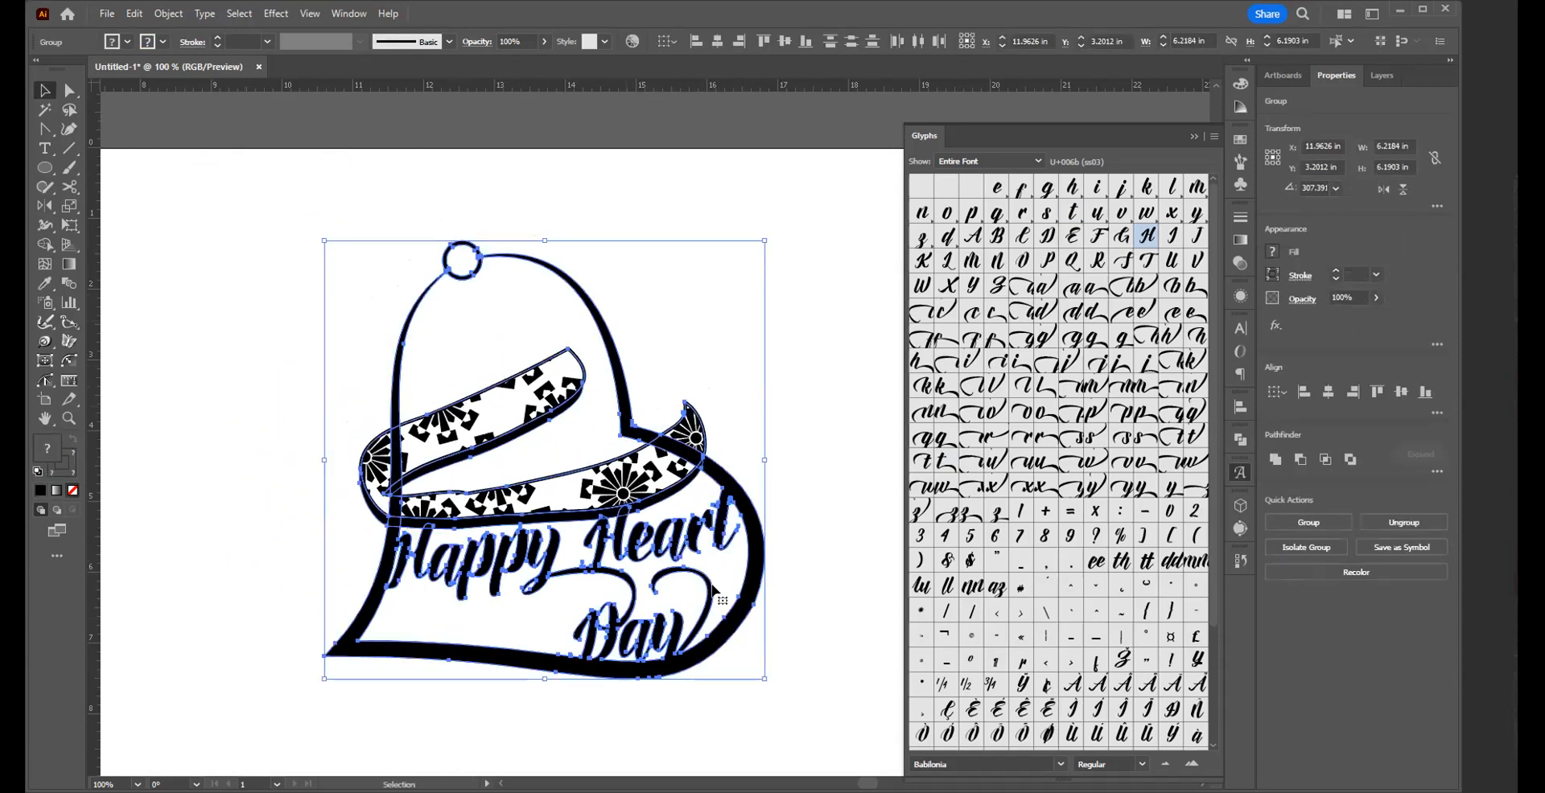
drag(768, 685, 823, 321)
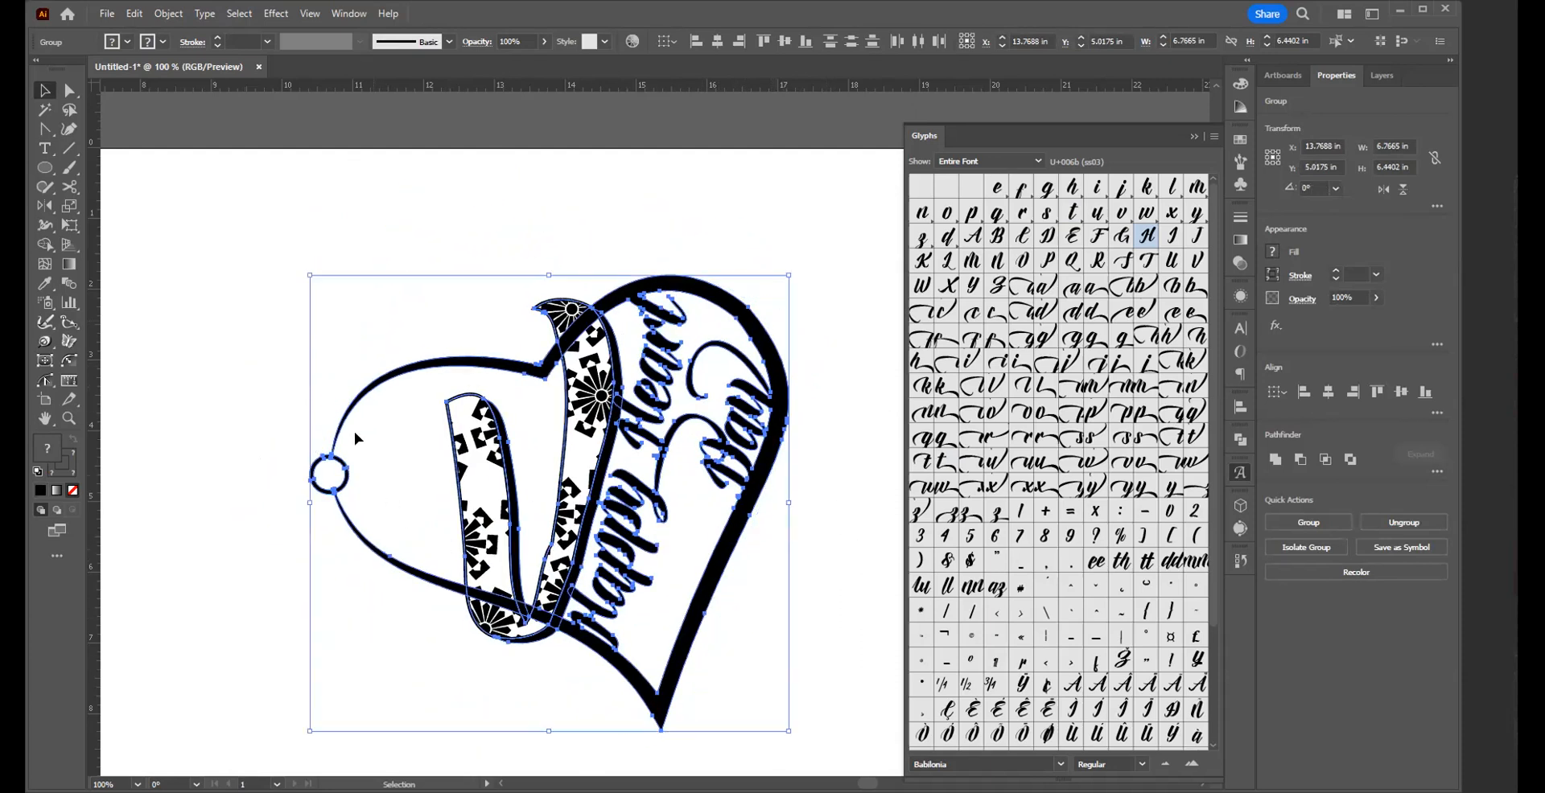
click(277, 389)
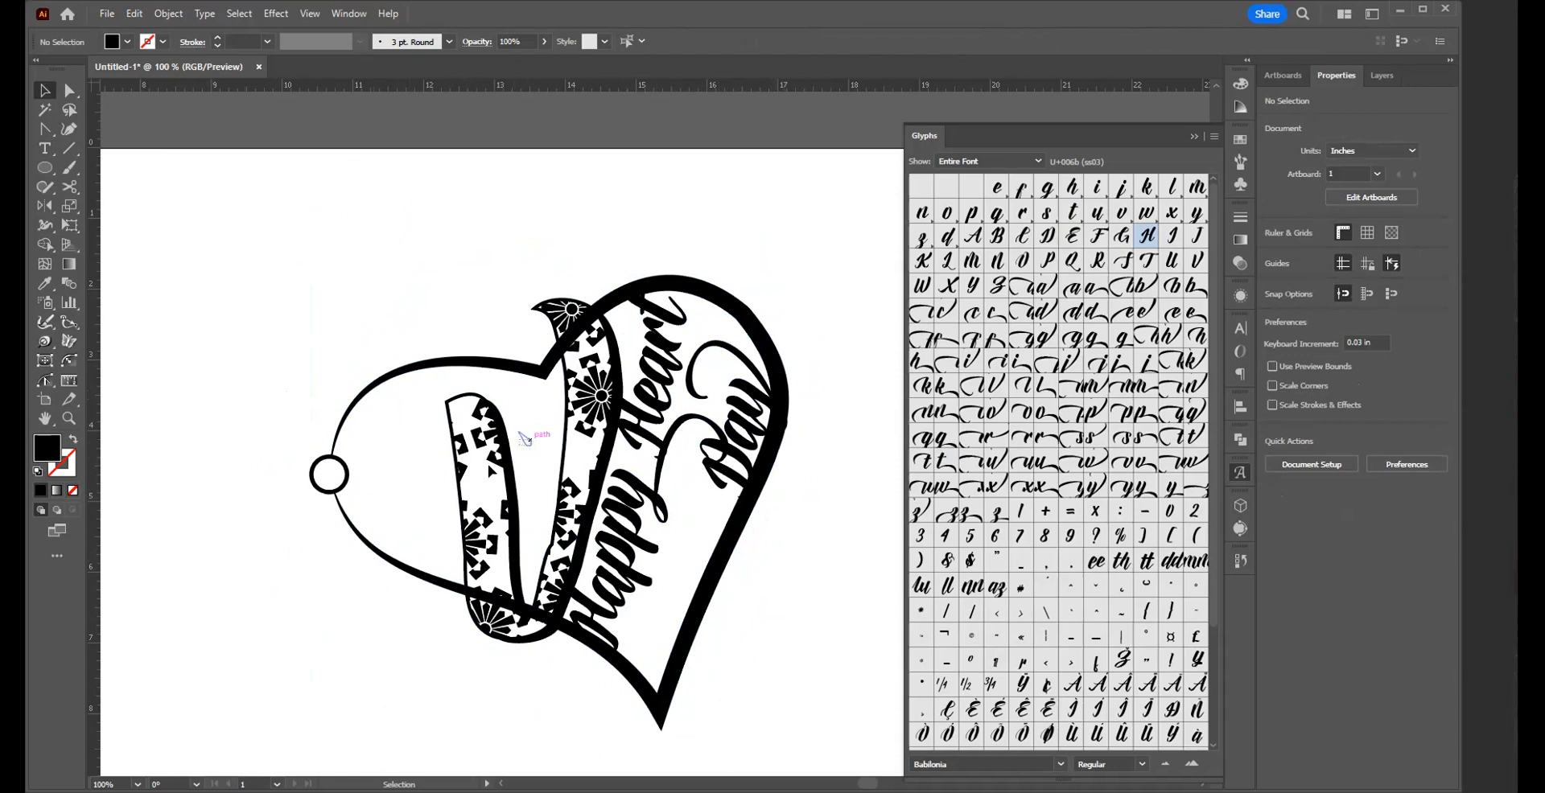
- Nudge the patterned V slightly left inside the heart and tilt it slightly counterclockwise
click(557, 461)
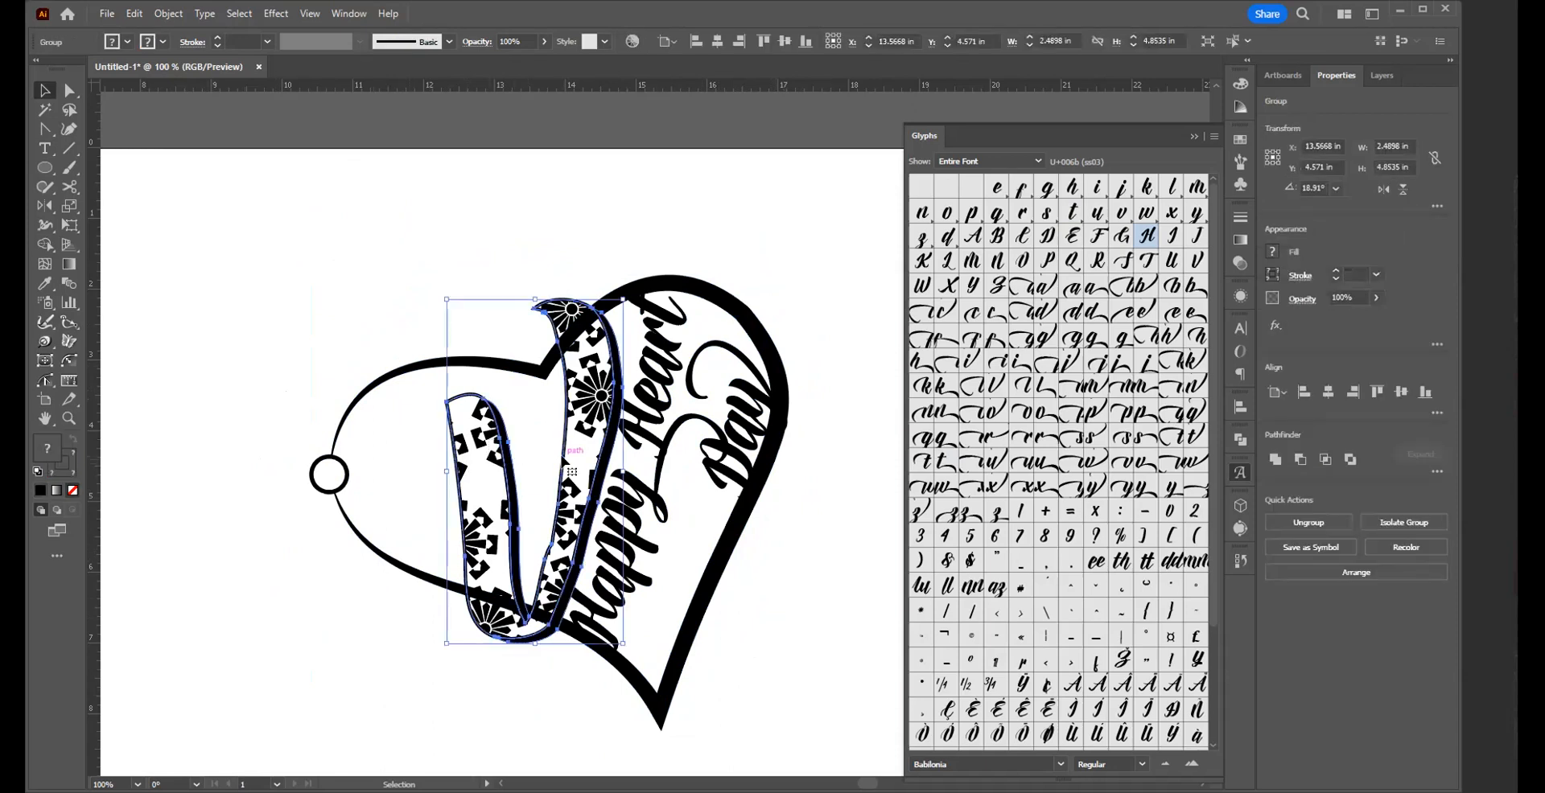
drag(562, 459, 556, 459)
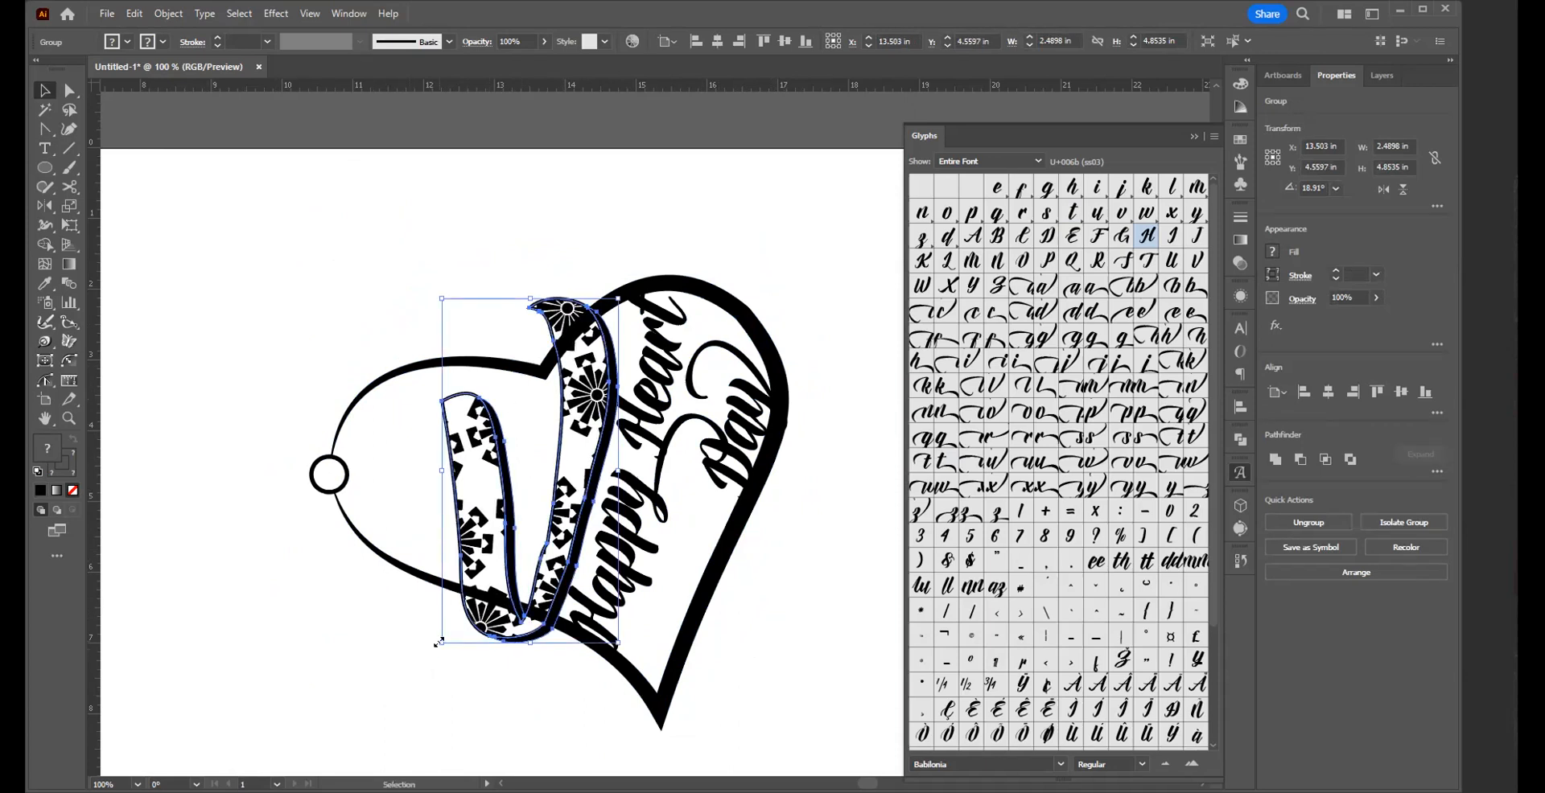
drag(432, 641, 435, 648)
click(383, 683)
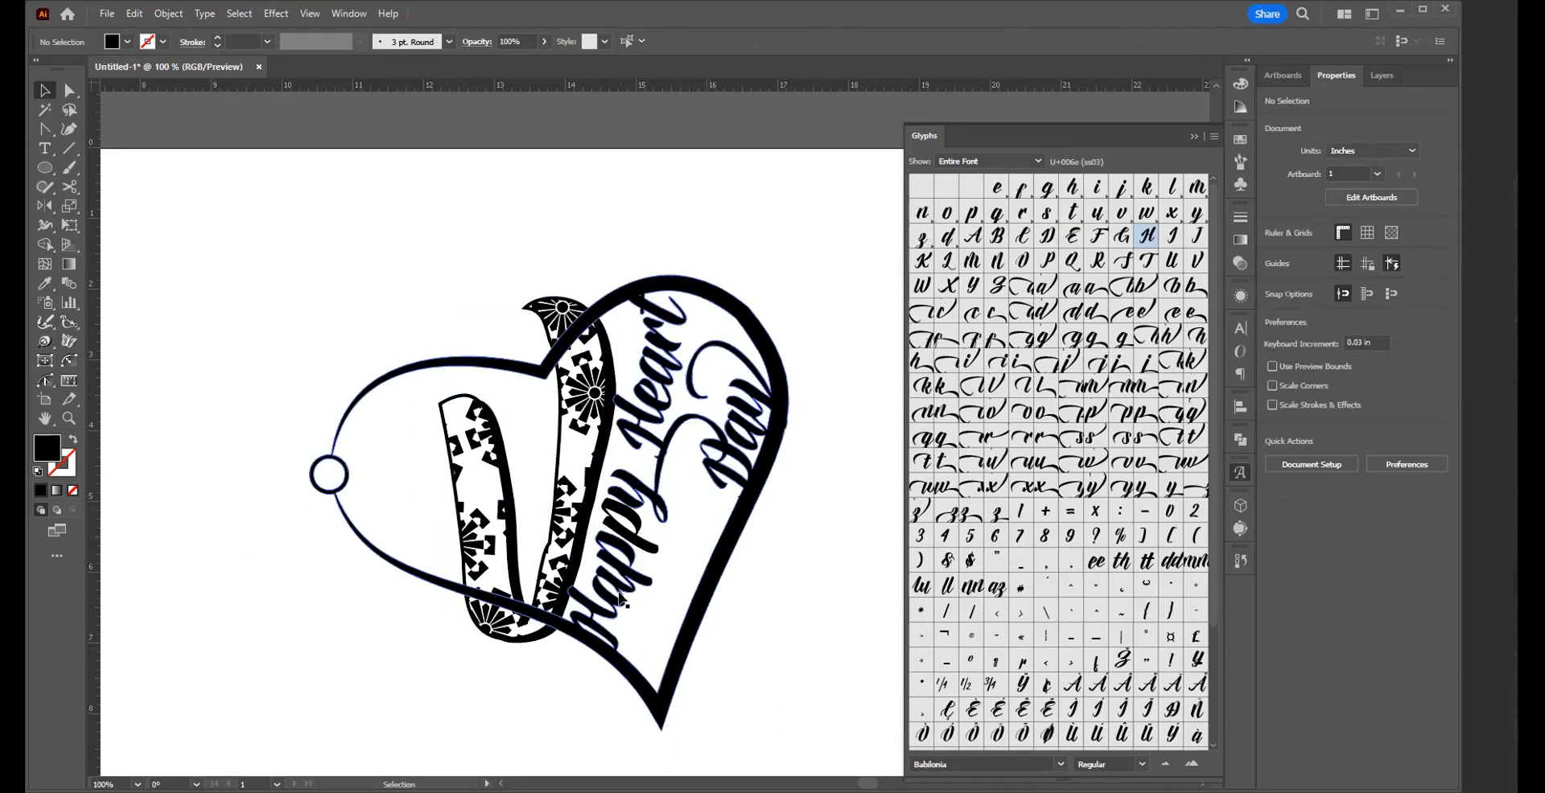
- Try Expand Appearance on the patterned V, and undo the expansion
click(504, 477)
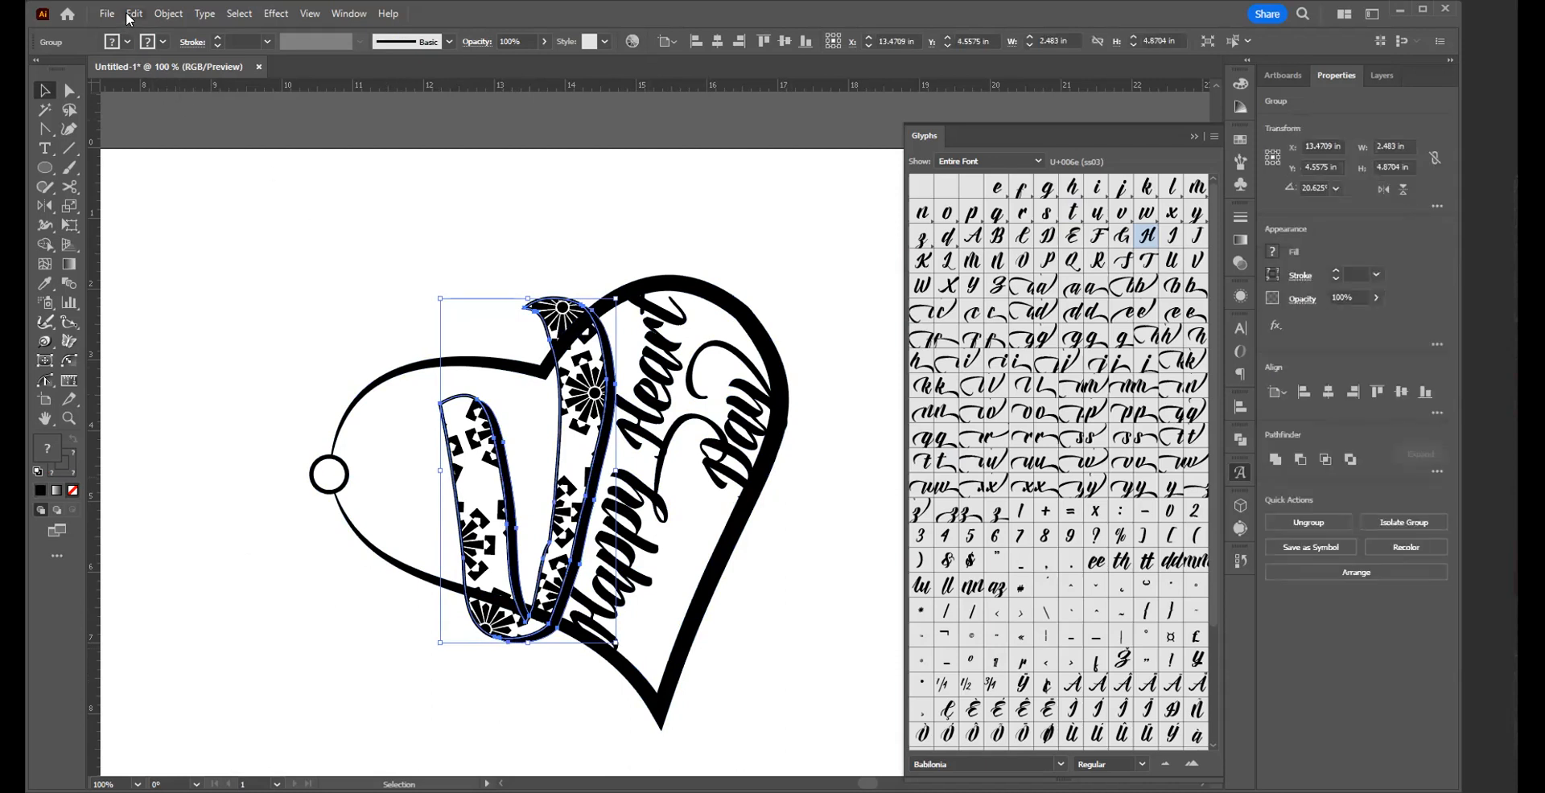
click(168, 13)
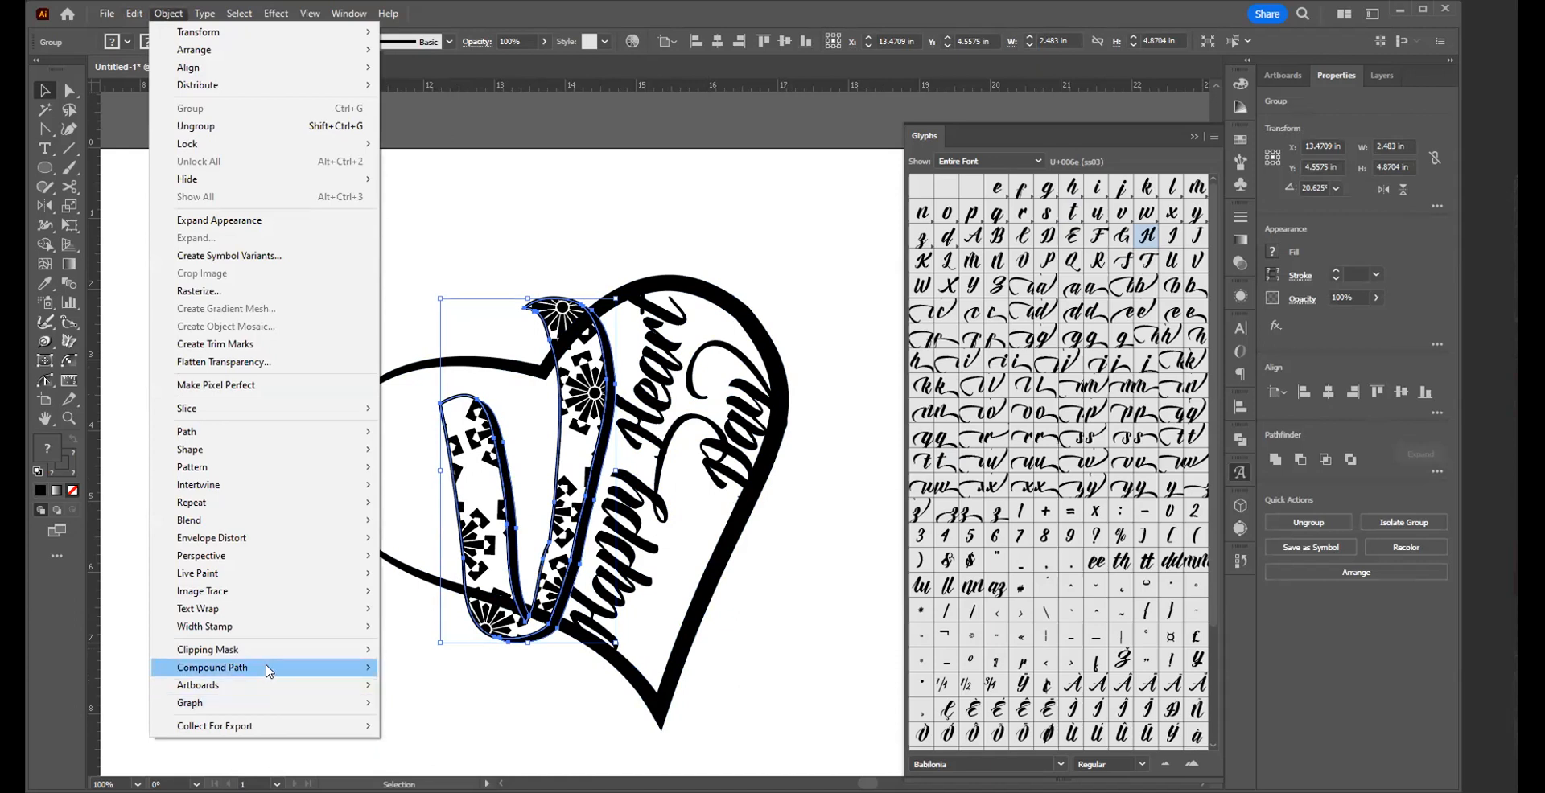
mouse_move(304, 654)
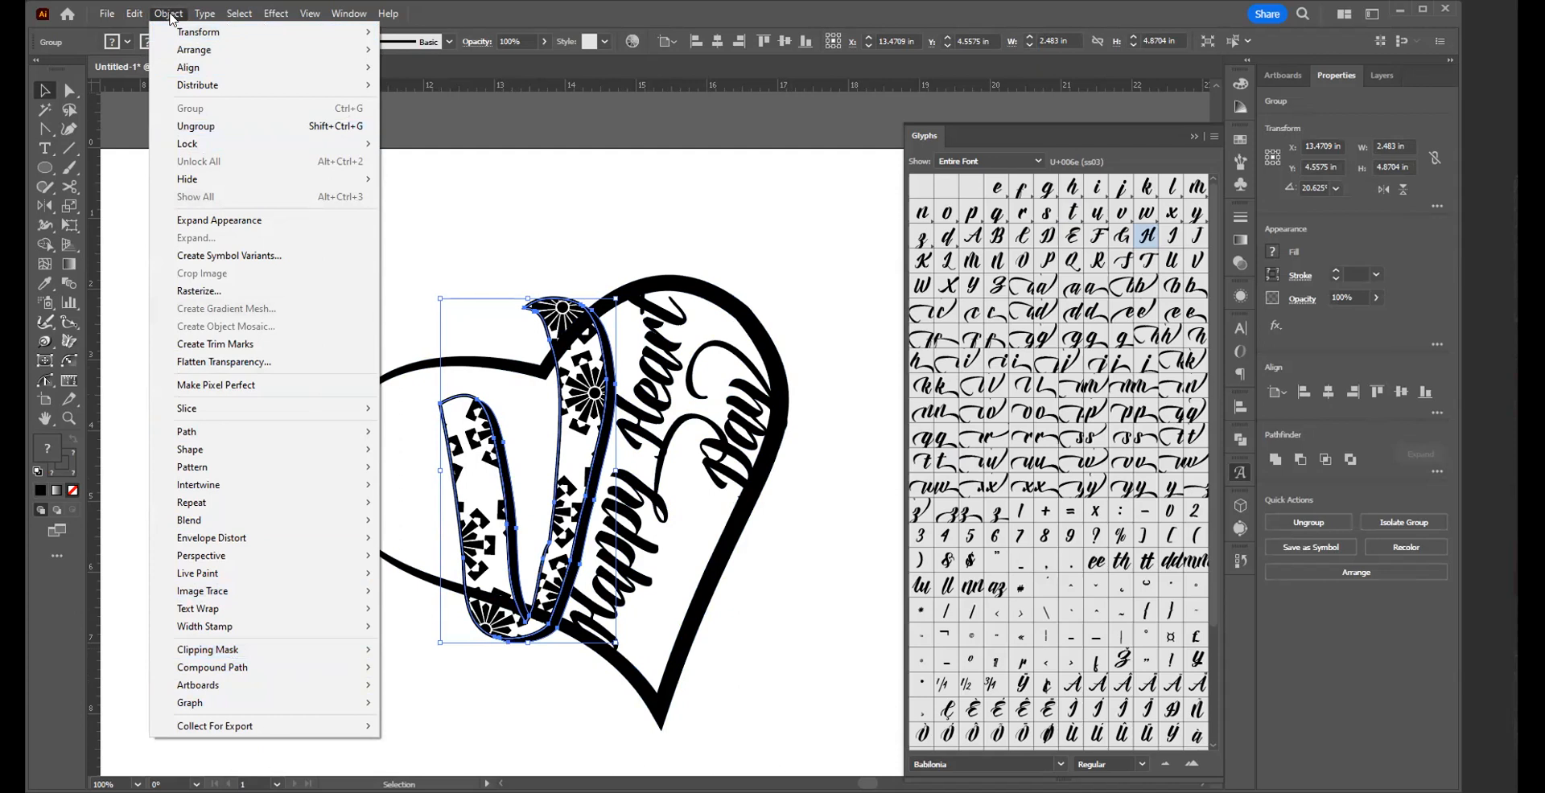
click(203, 222)
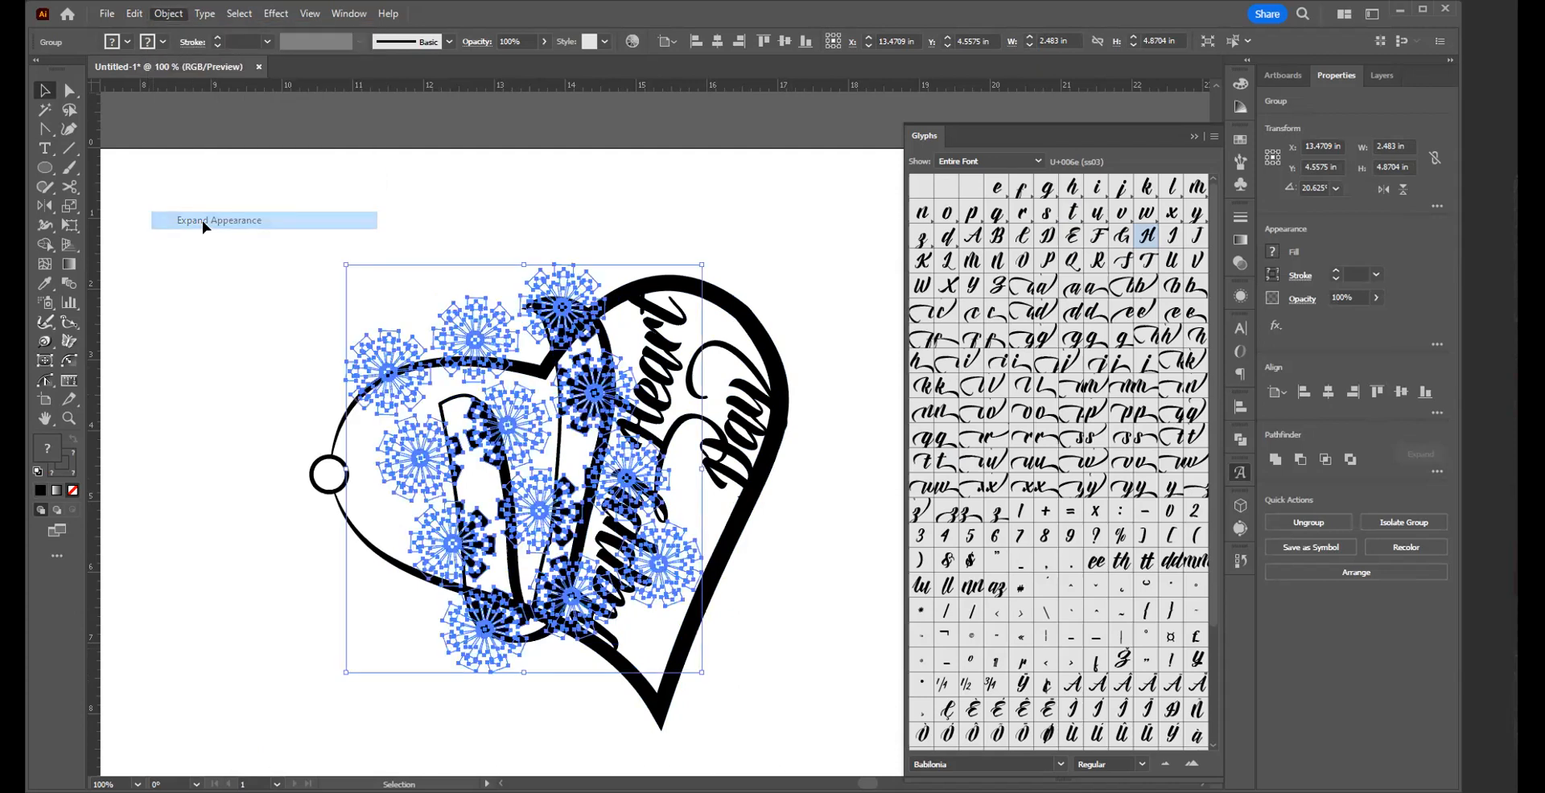
click(243, 374)
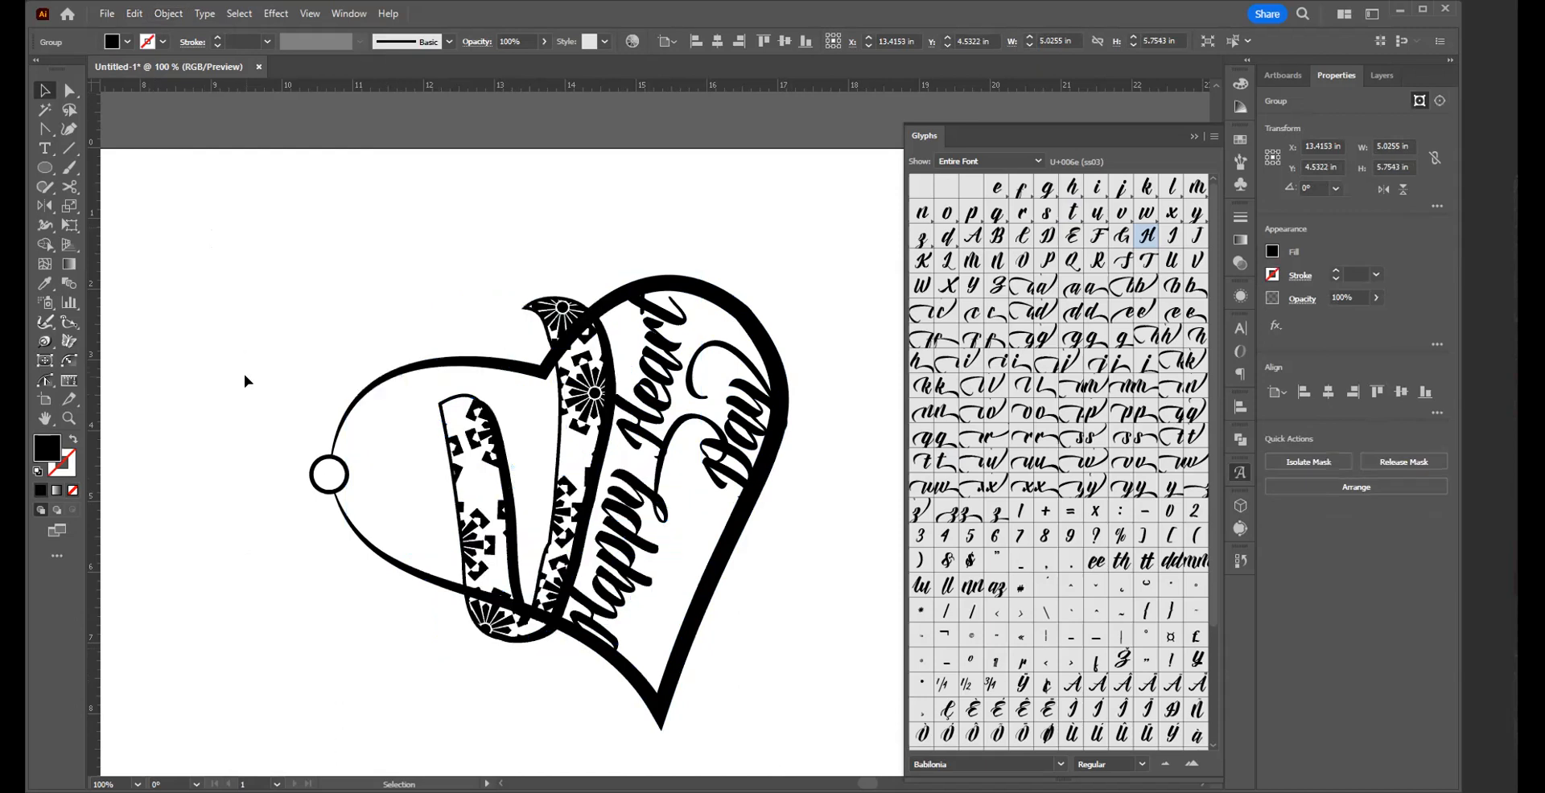
click(487, 458)
click(417, 421)
drag(359, 223, 550, 330)
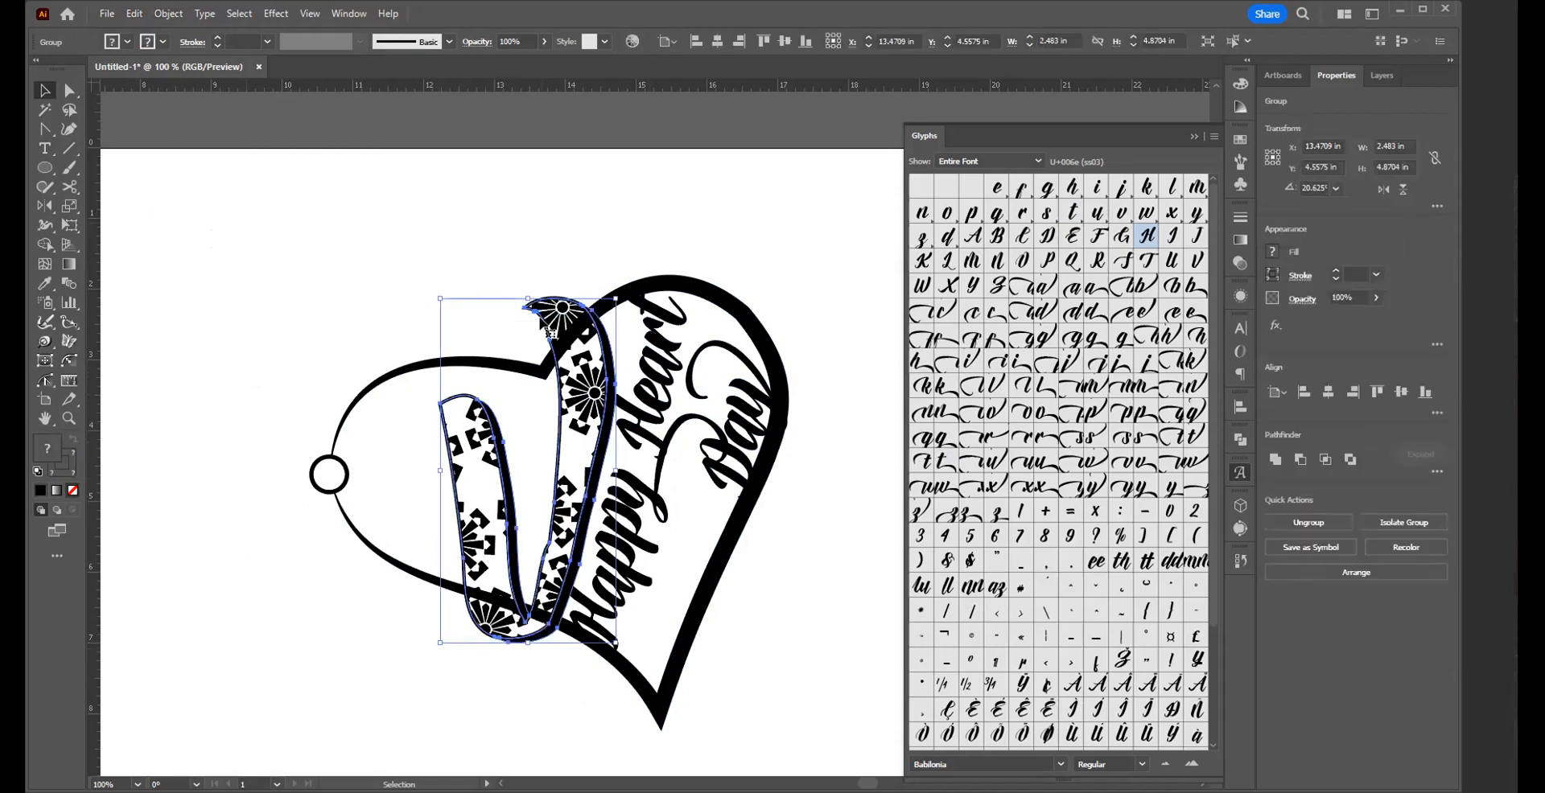
- Try once more to unite the repositioned V with the heart, undo the union, and deselect everything
click(350, 660)
drag(509, 256, 587, 363)
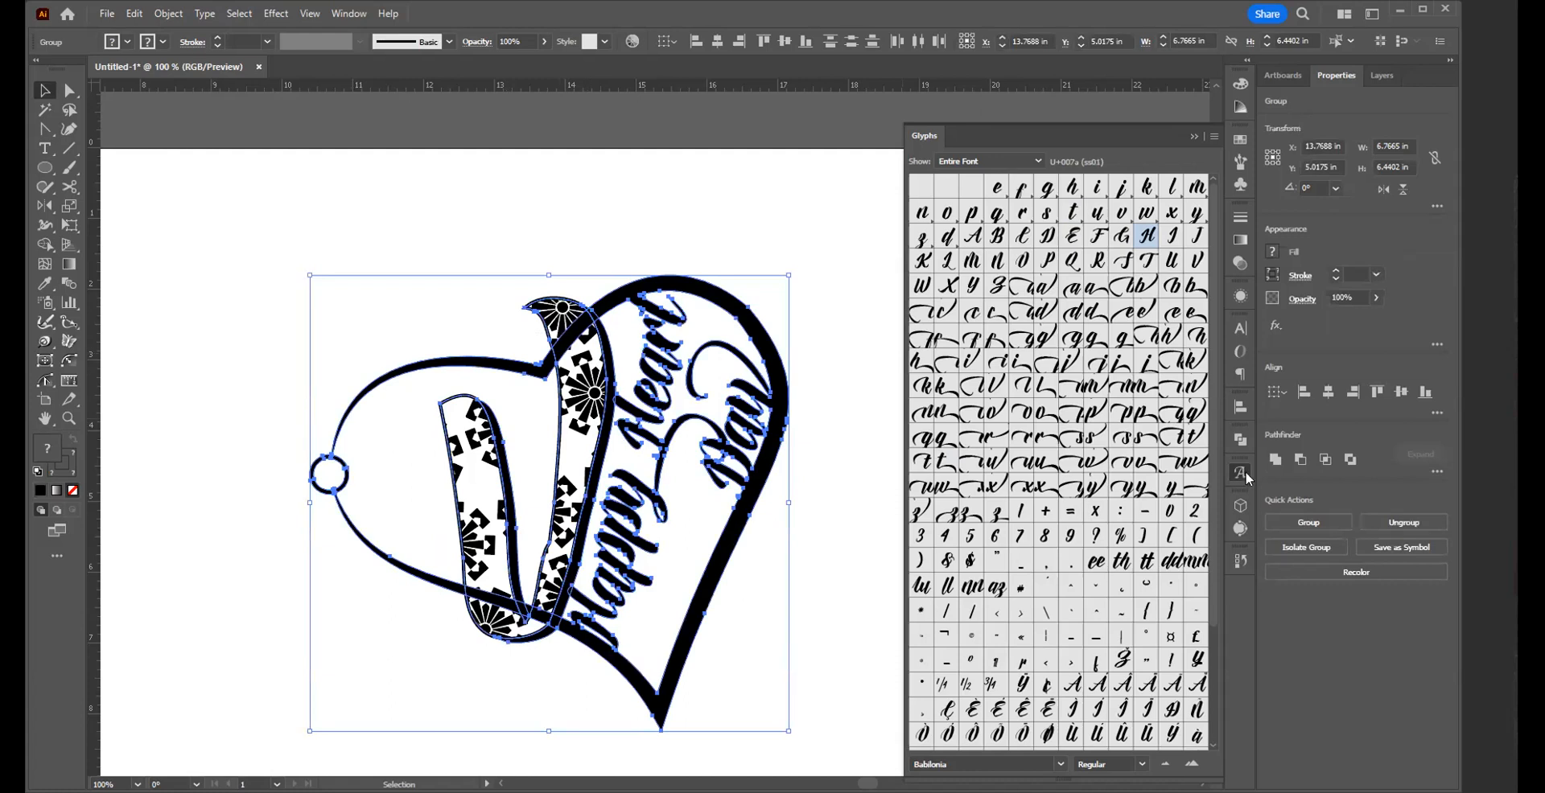
click(1271, 461)
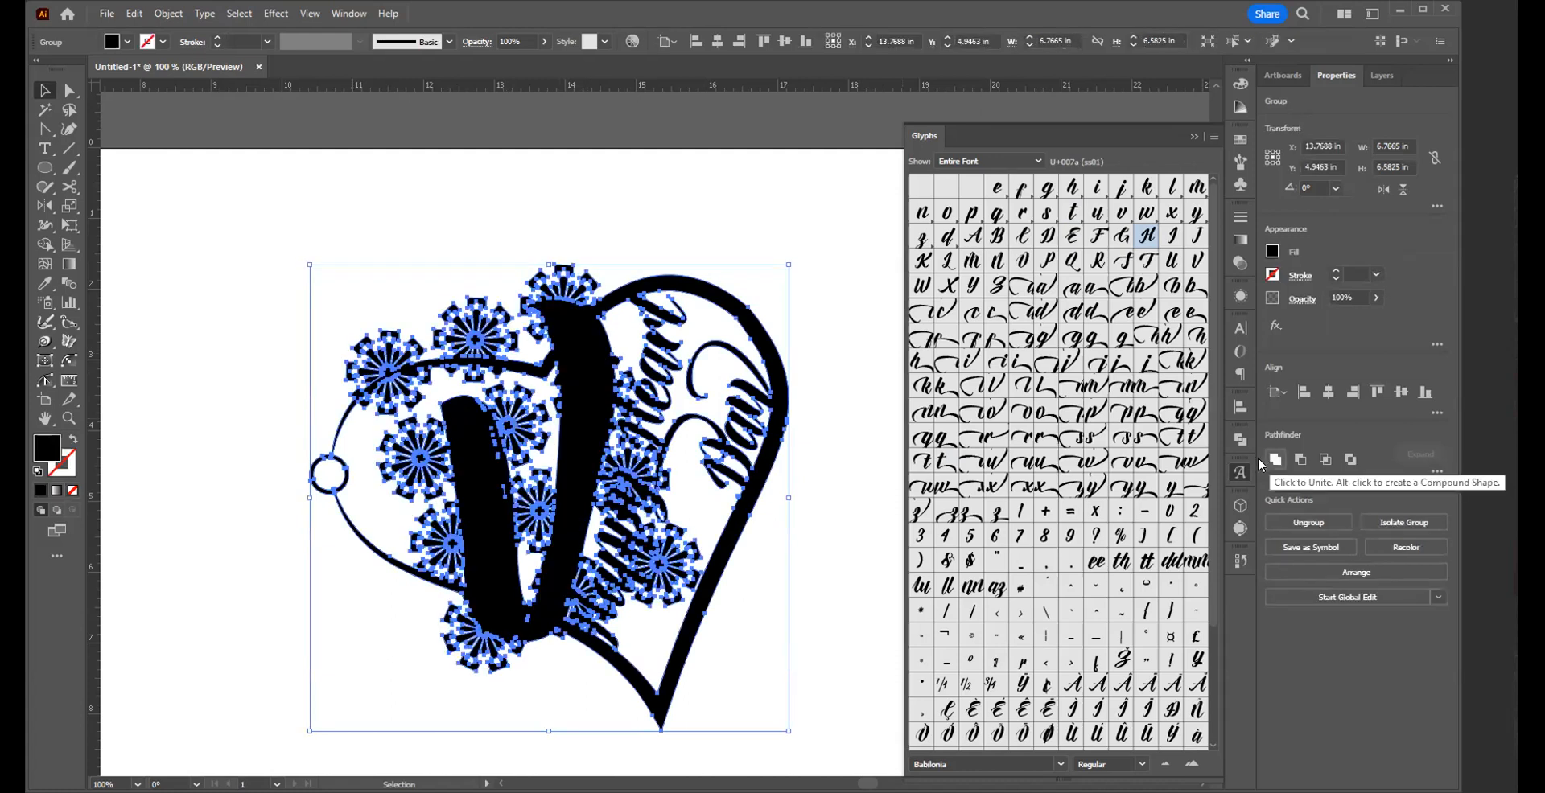
key(ctrl+z)
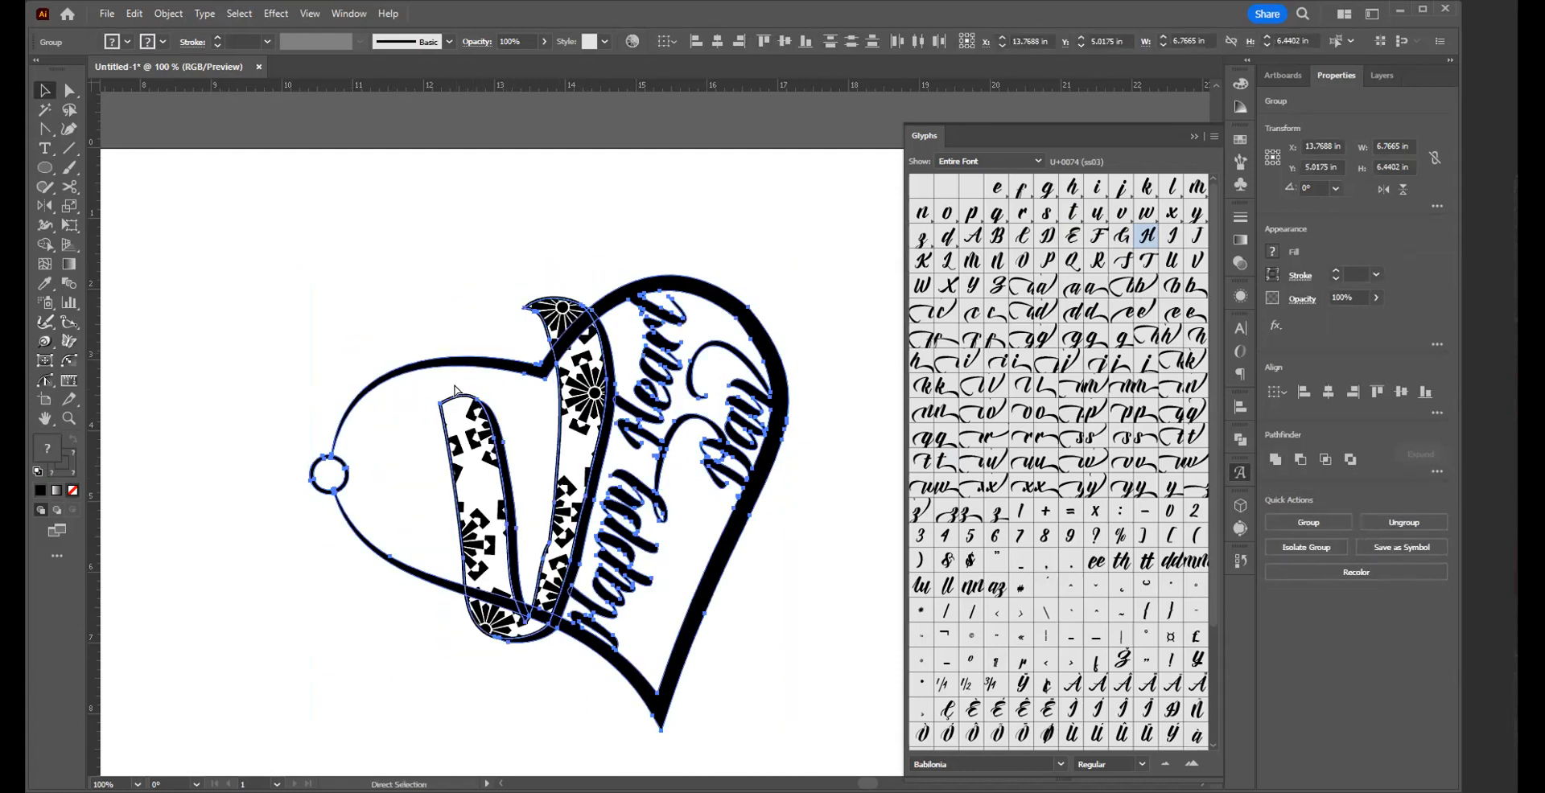
key(v)
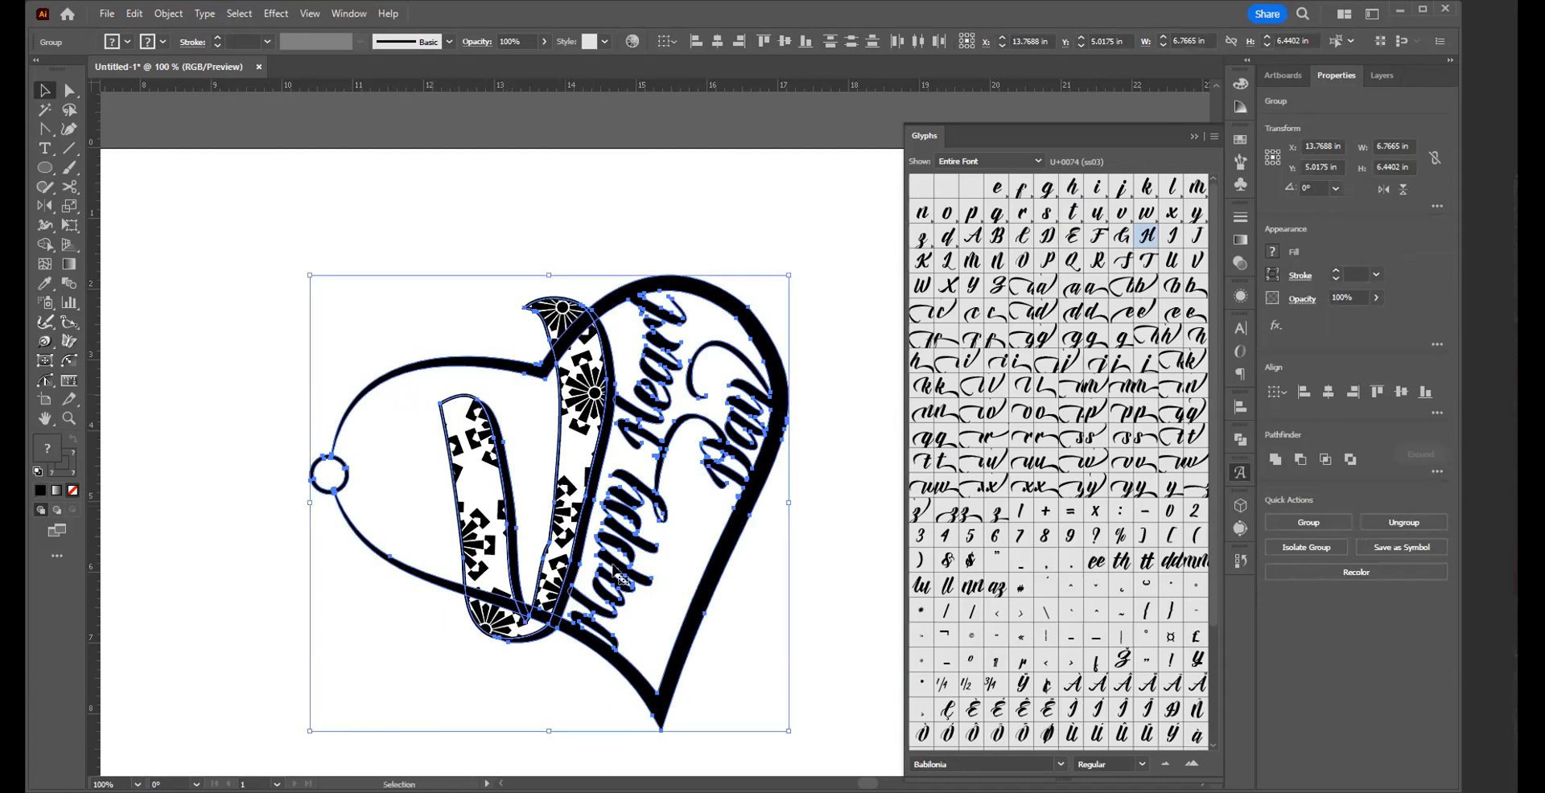
click(808, 525)
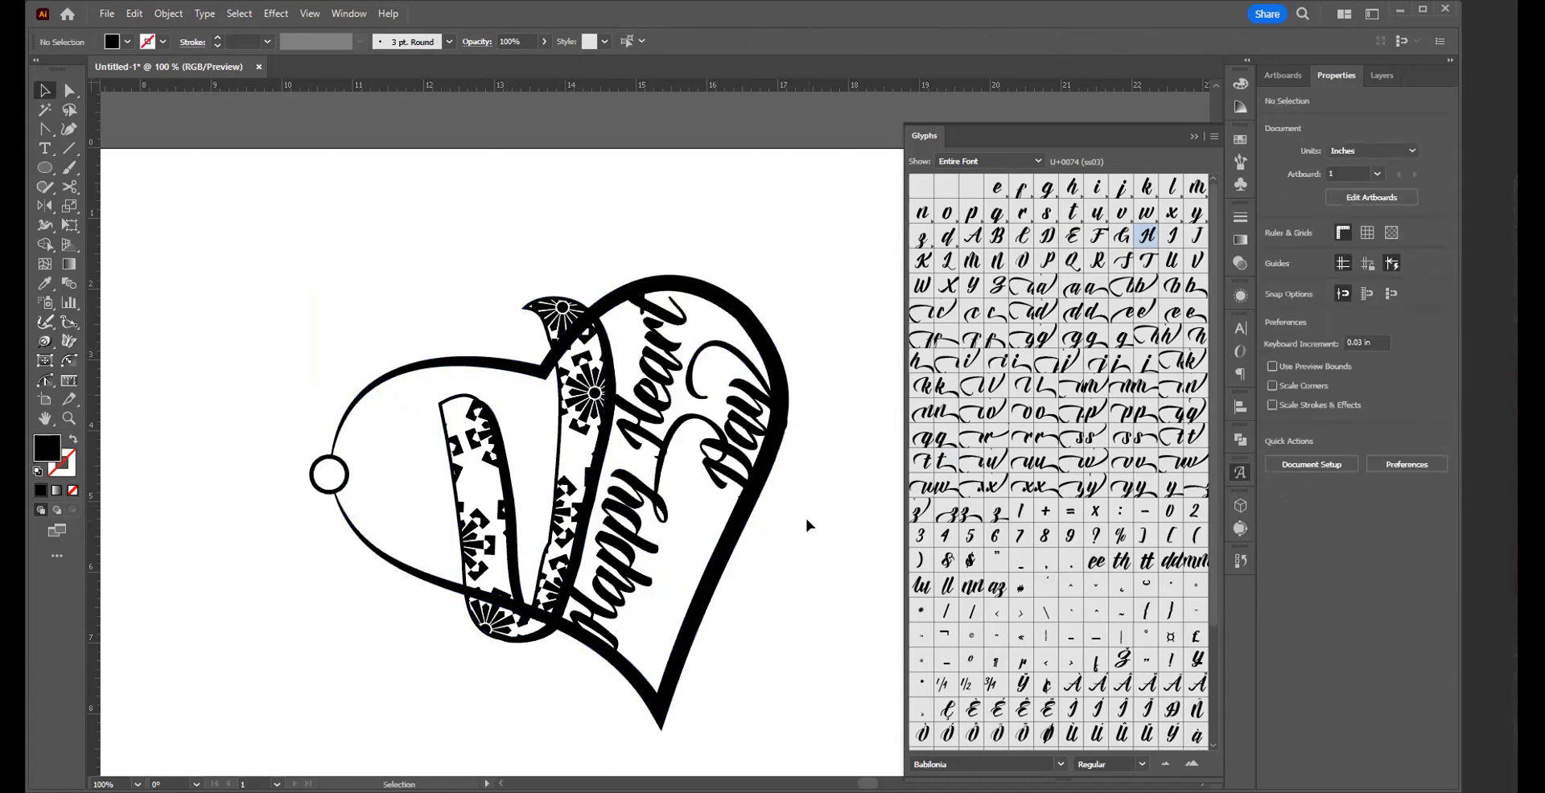
- Rotate the whole heart and V design clockwise until its ring is at the top, and collapse the Glyphs panel
key(z)
alt+click(589, 483)
alt+click(590, 445)
key(v)
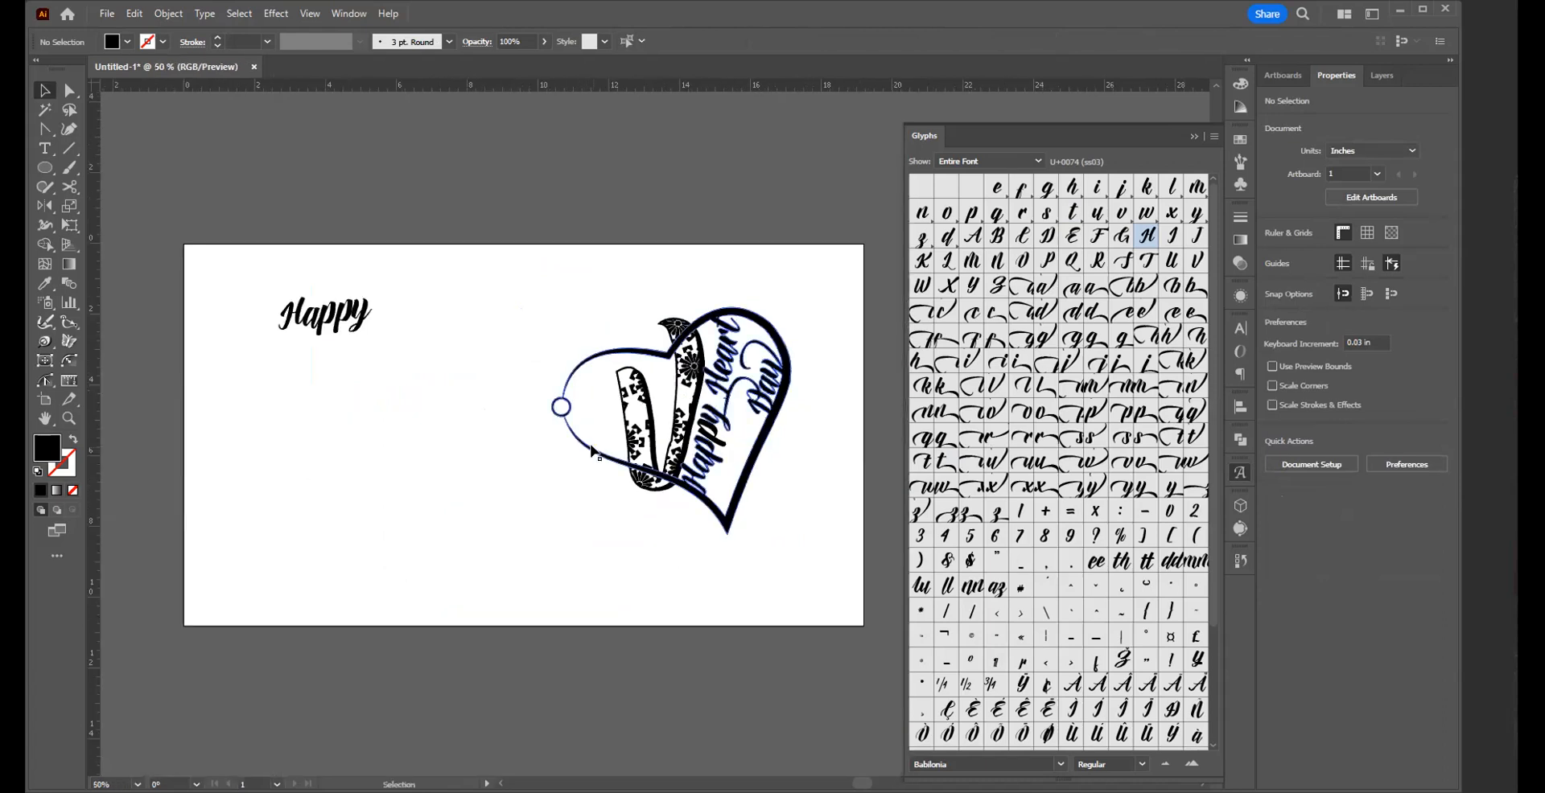
drag(533, 280, 804, 510)
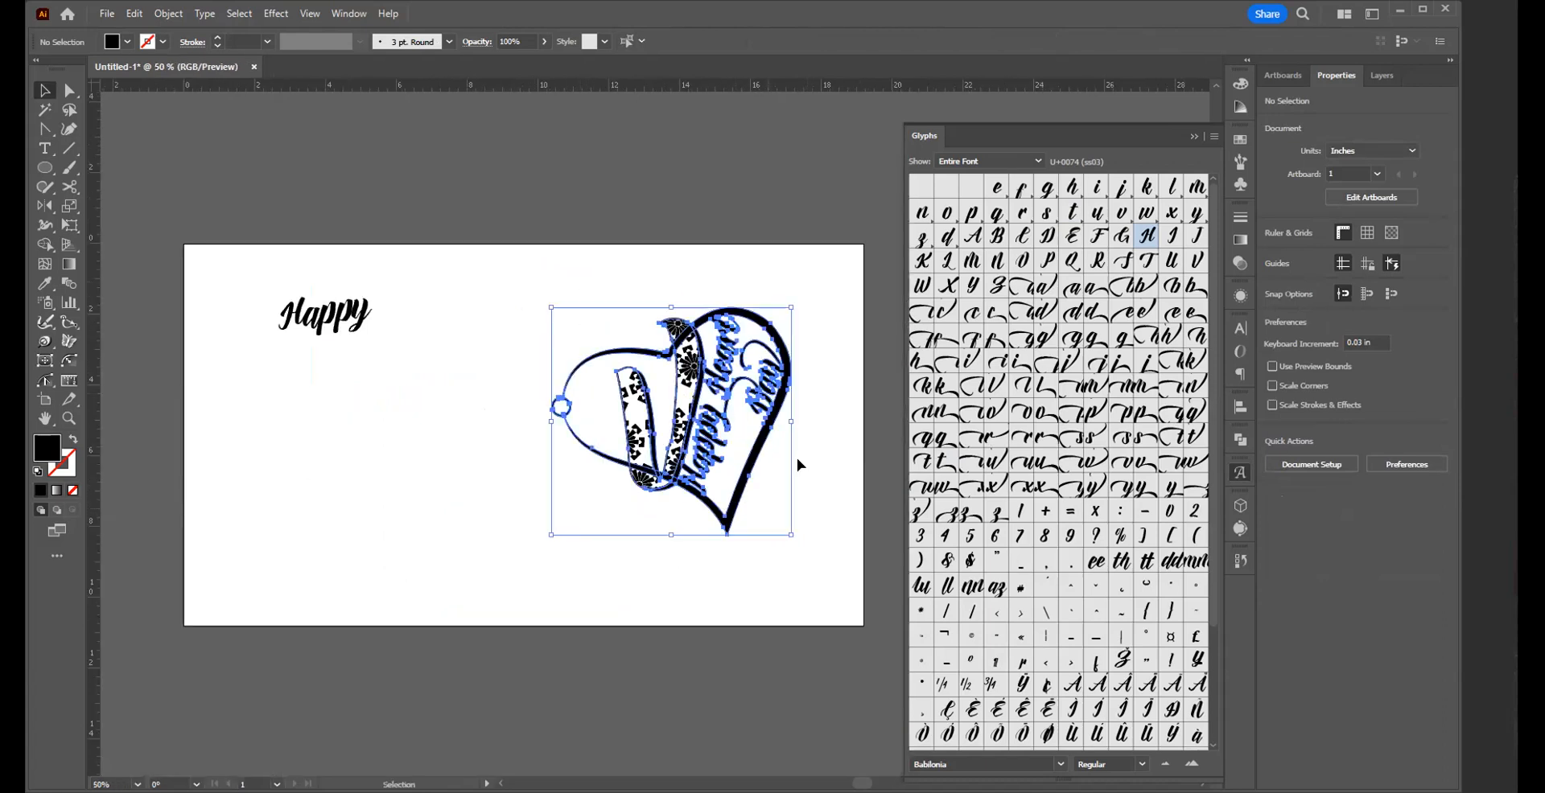
drag(795, 311, 778, 502)
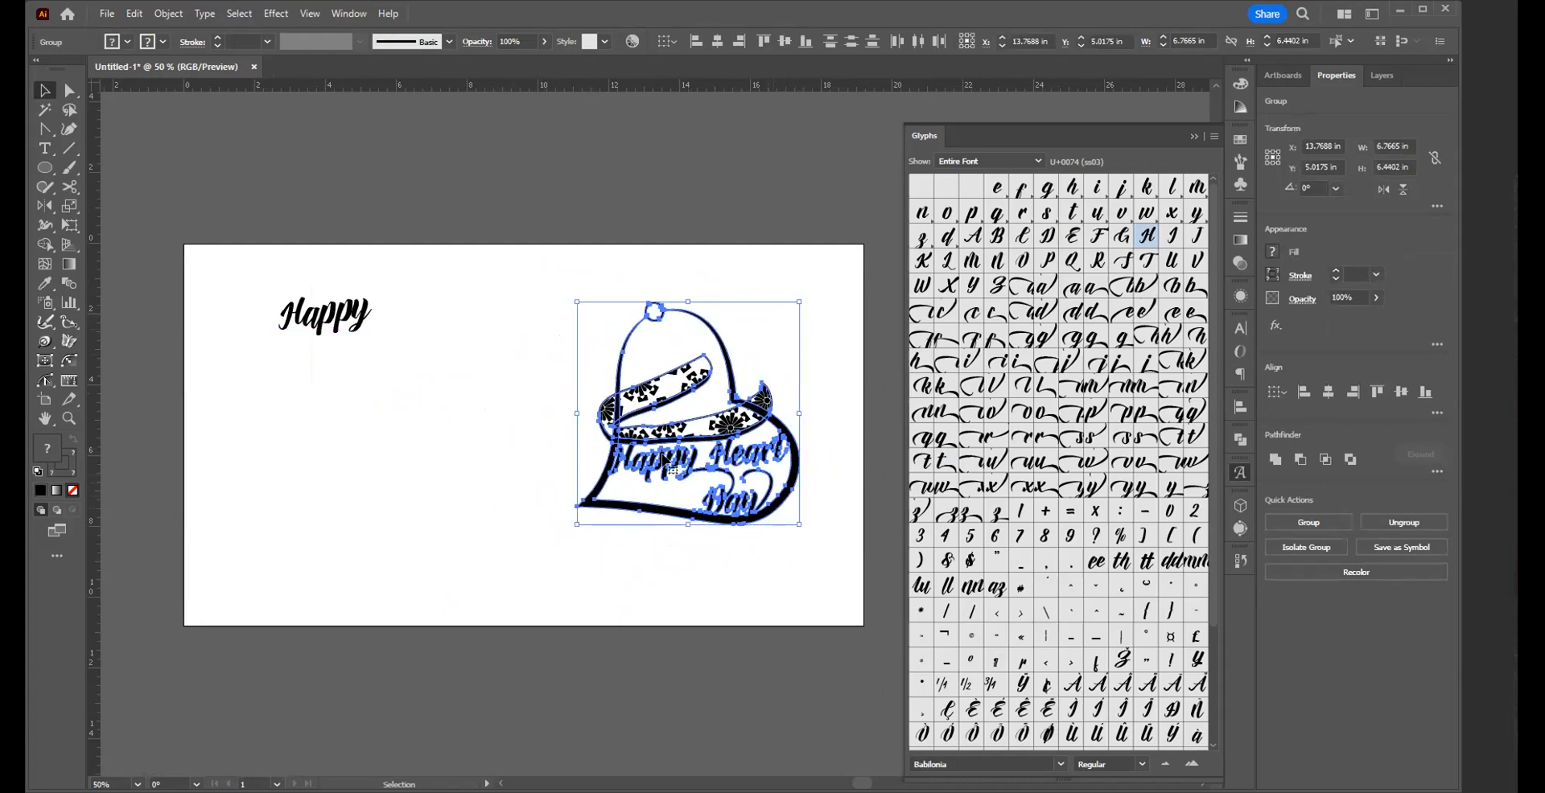
click(497, 487)
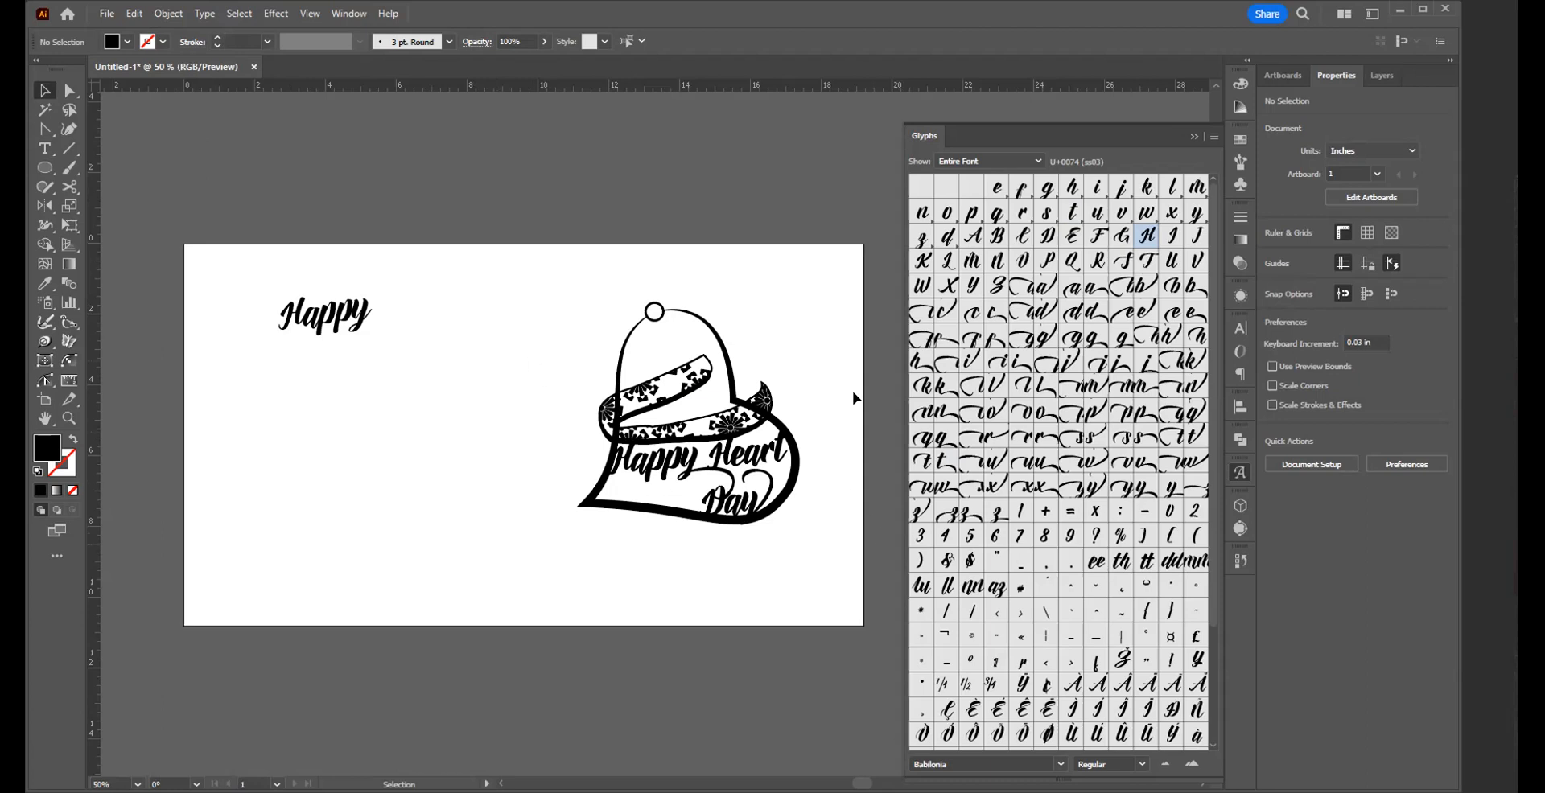
click(1193, 135)
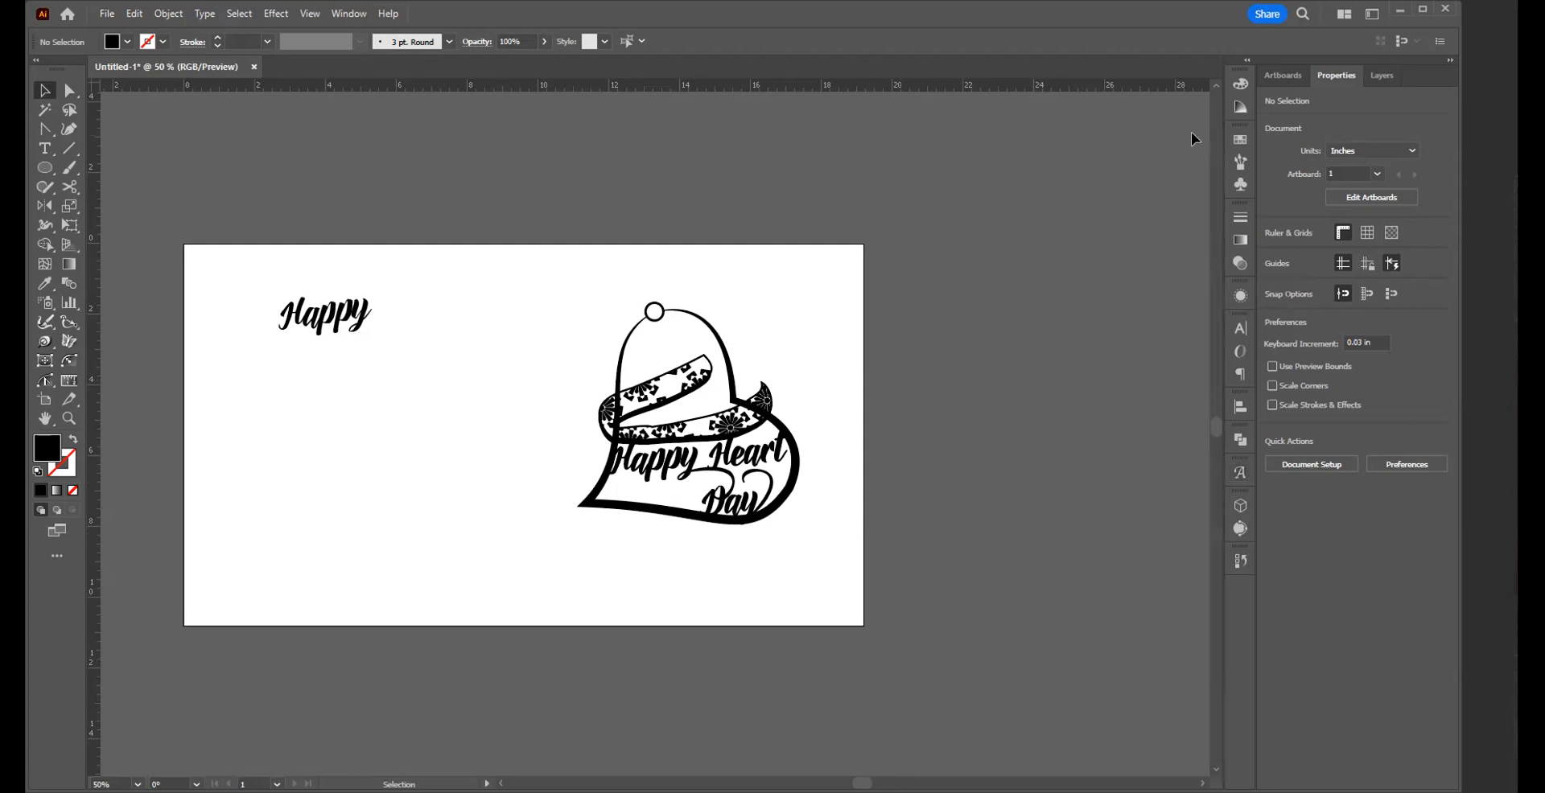